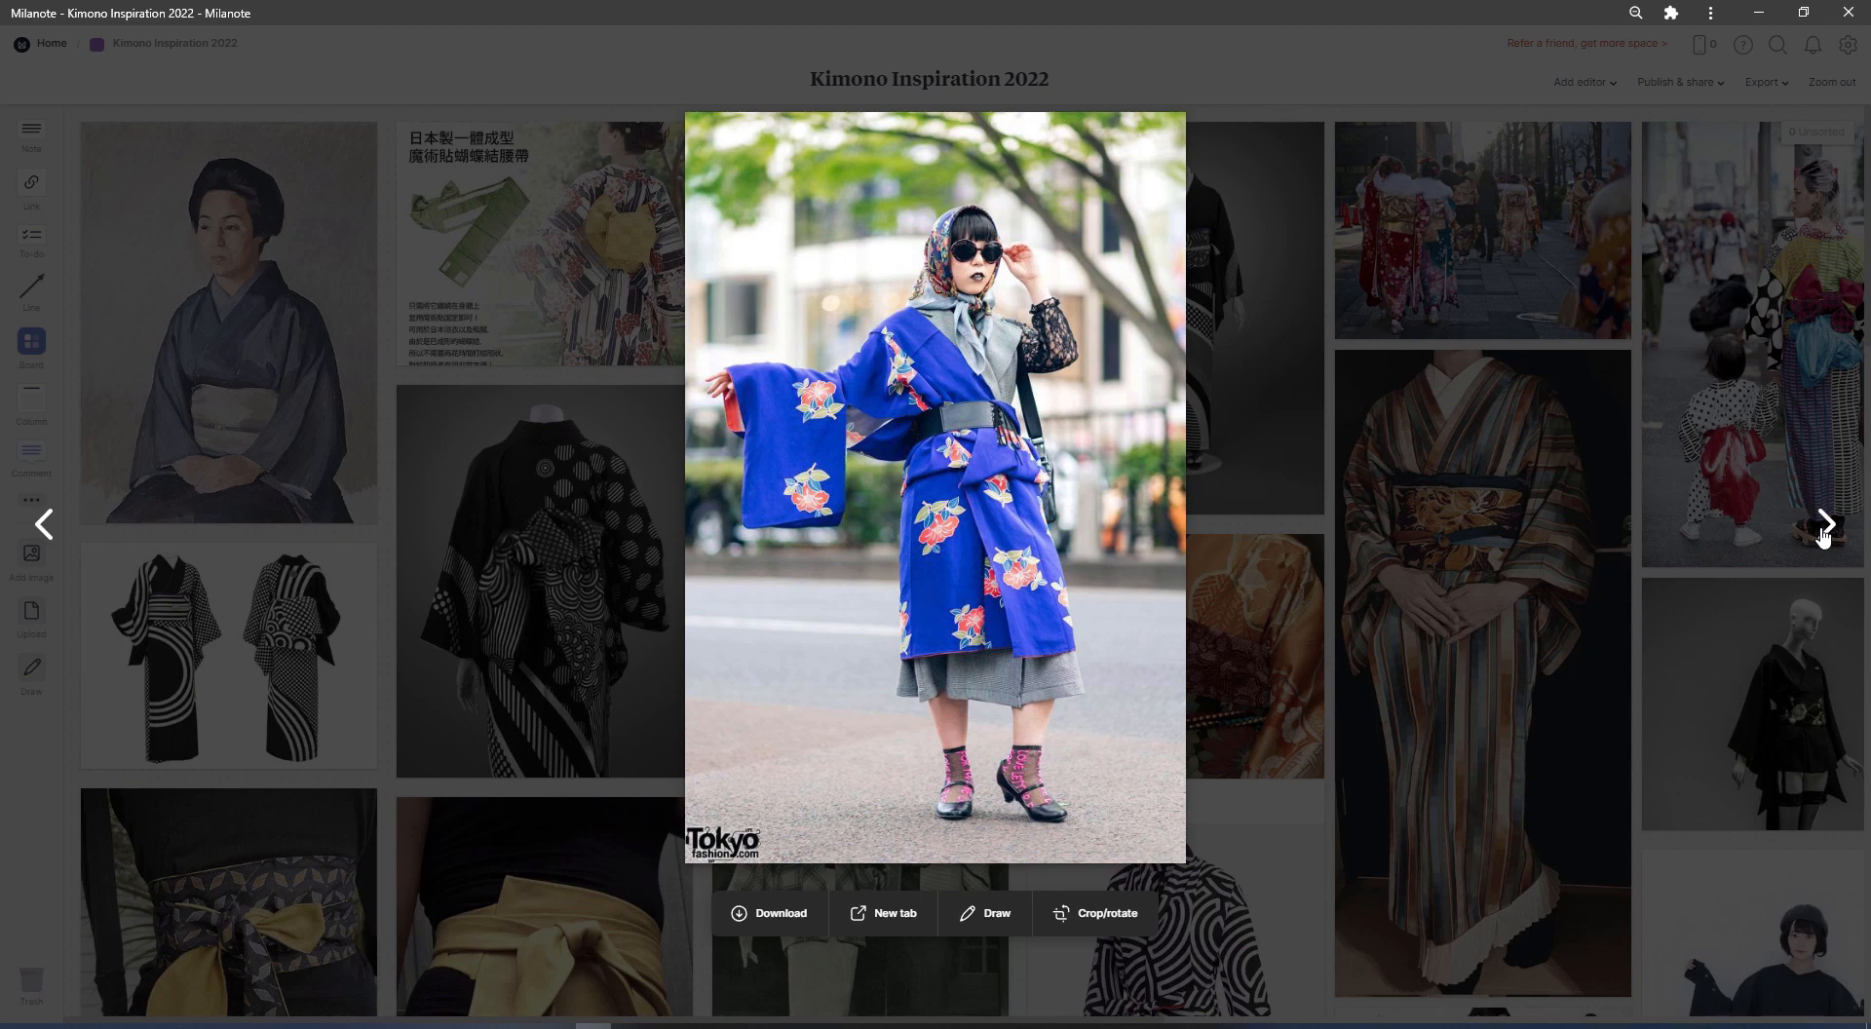
Browse through the enlarged kimono reference photos on the Kimono Inspiration 2022 board
click(1825, 526)
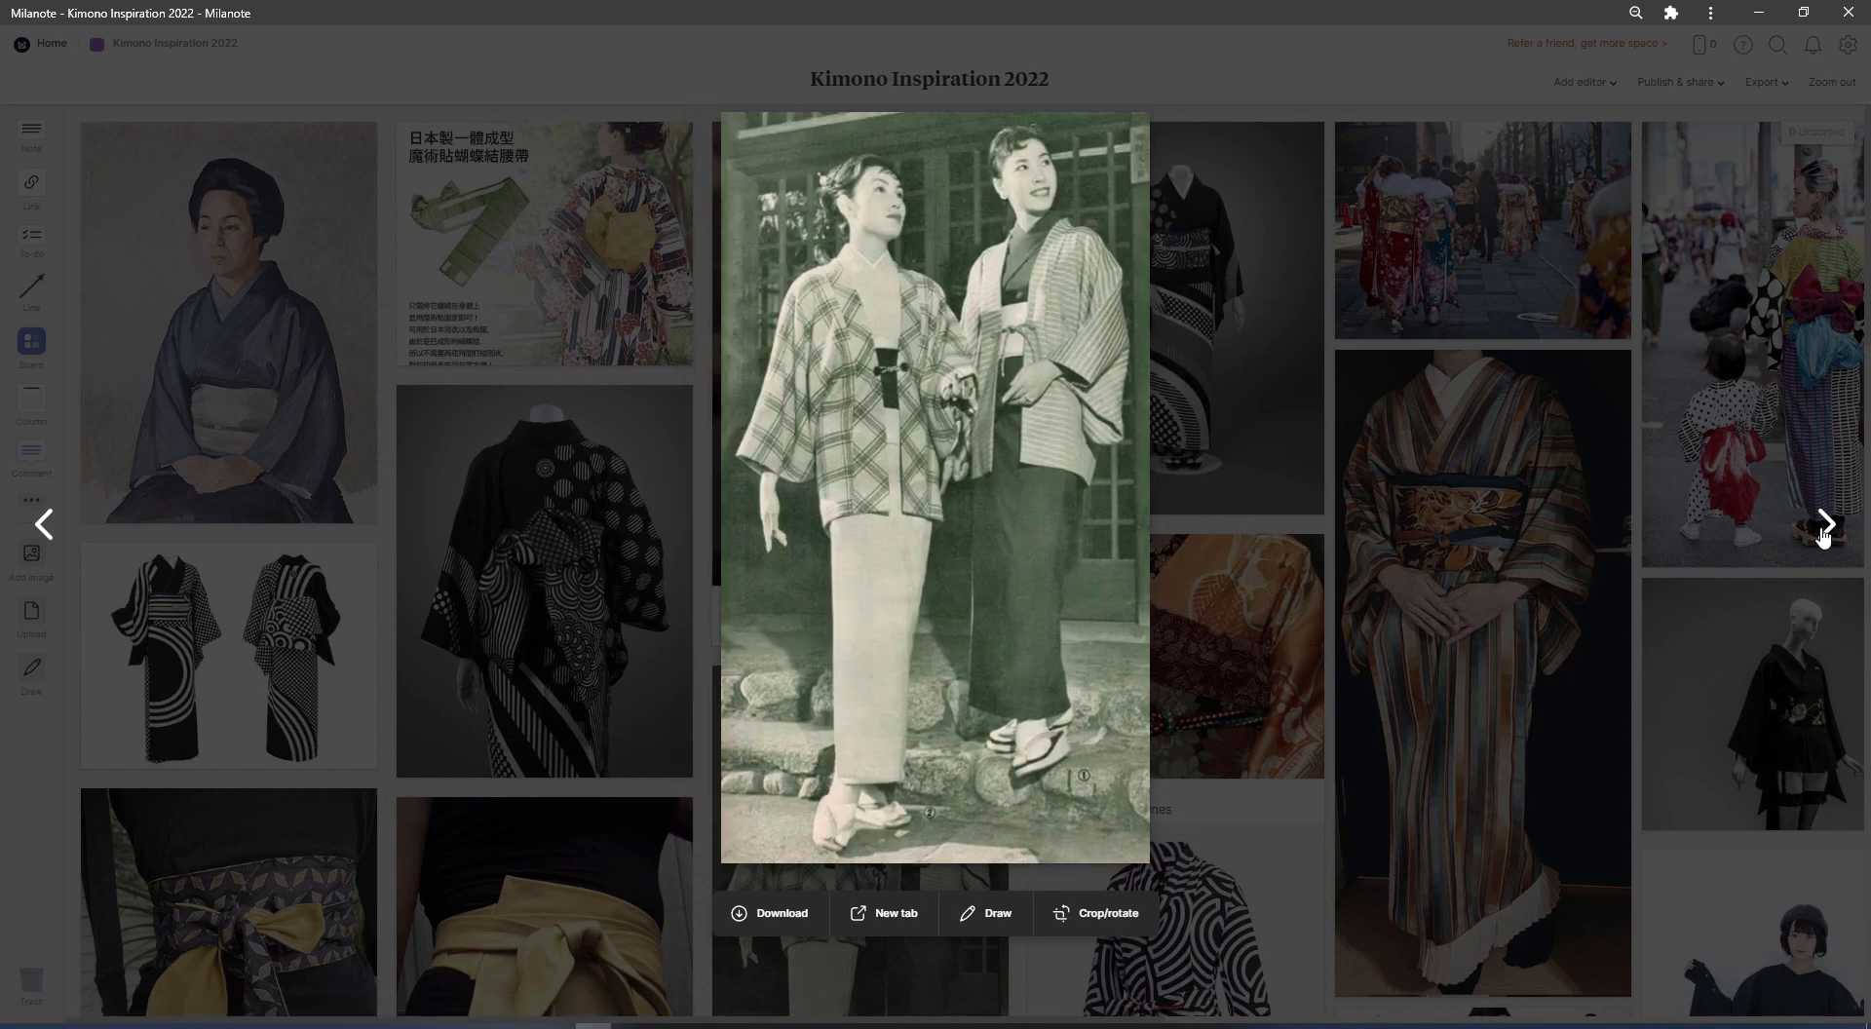
click(1825, 526)
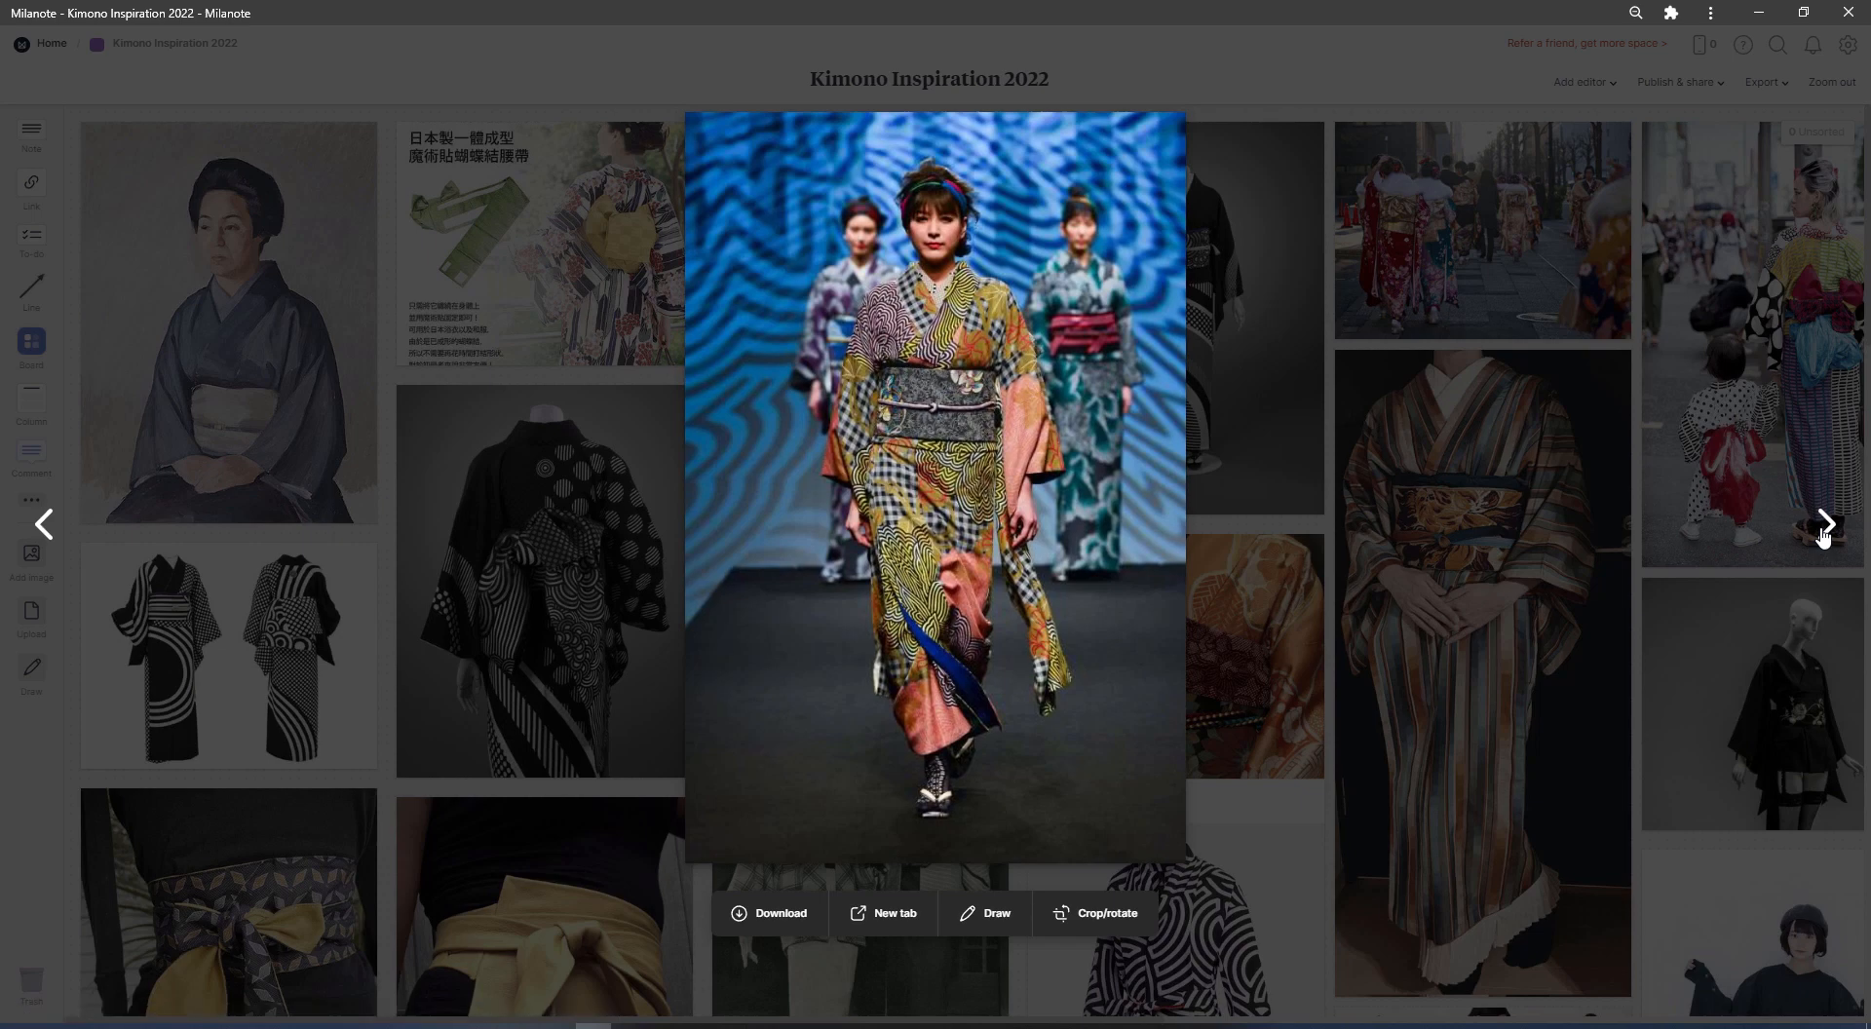
click(1825, 526)
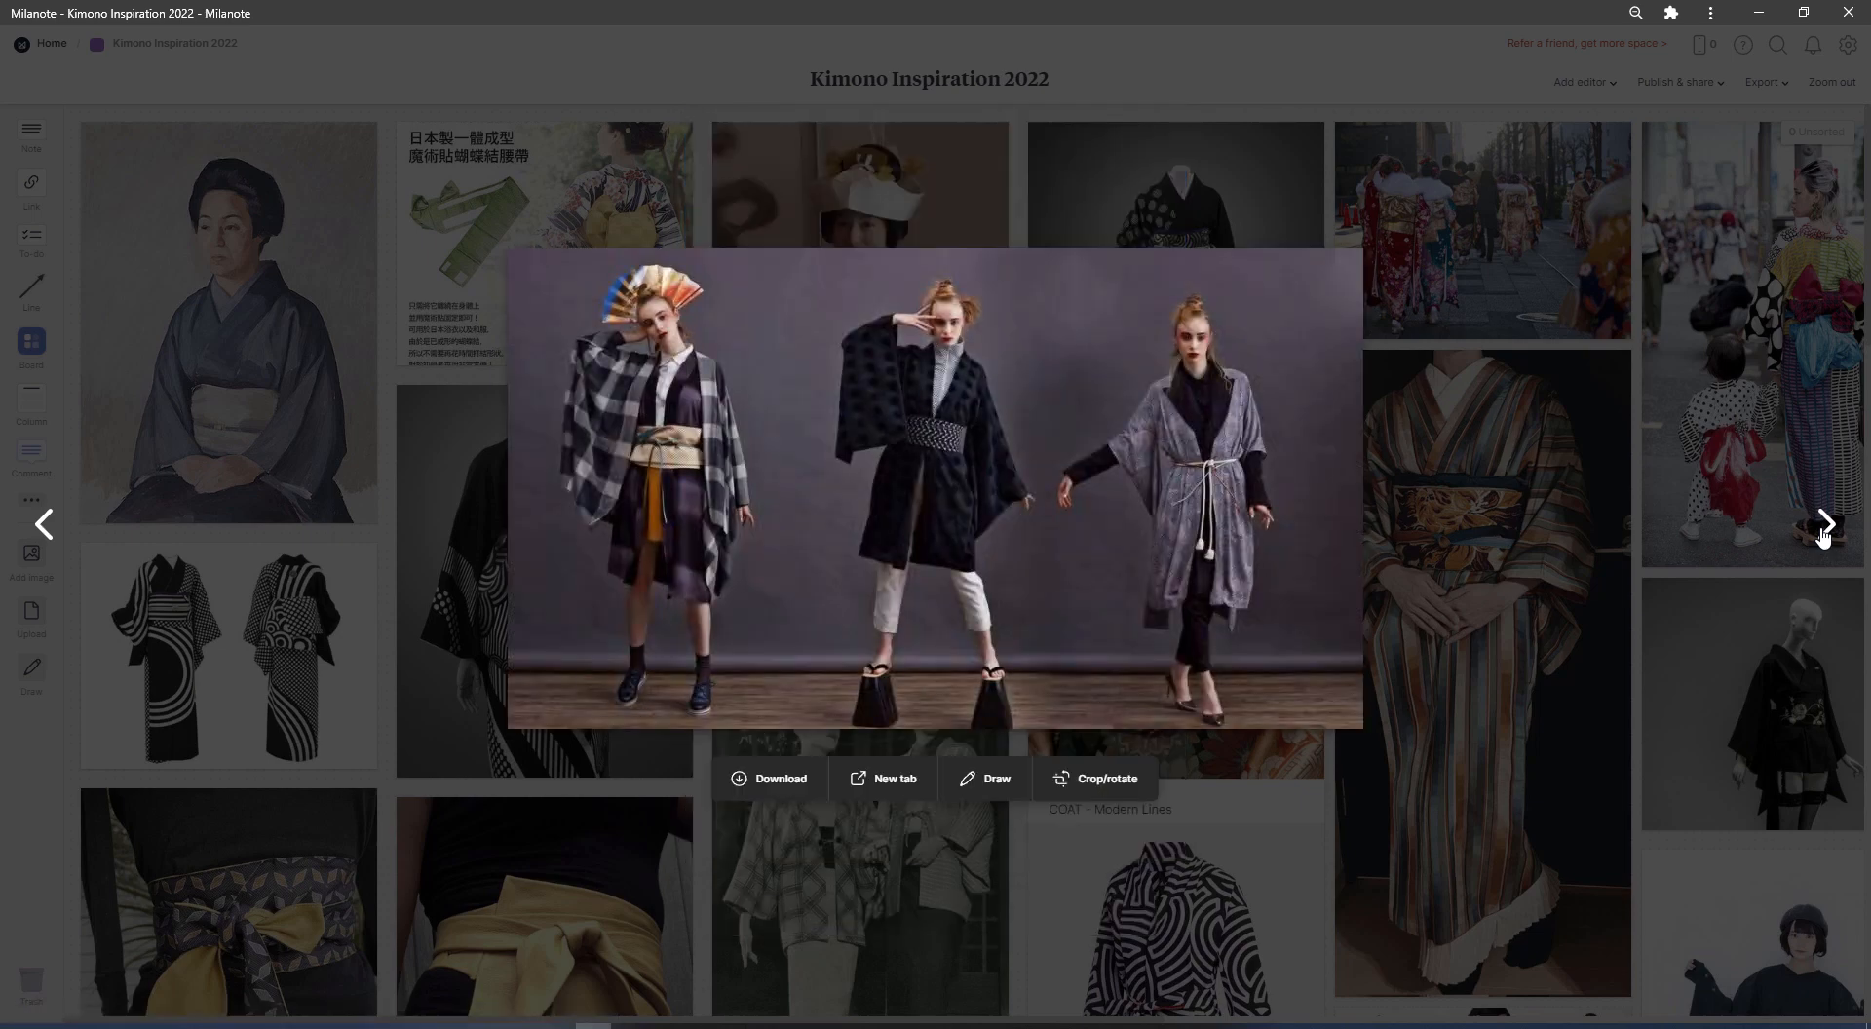
click(1825, 527)
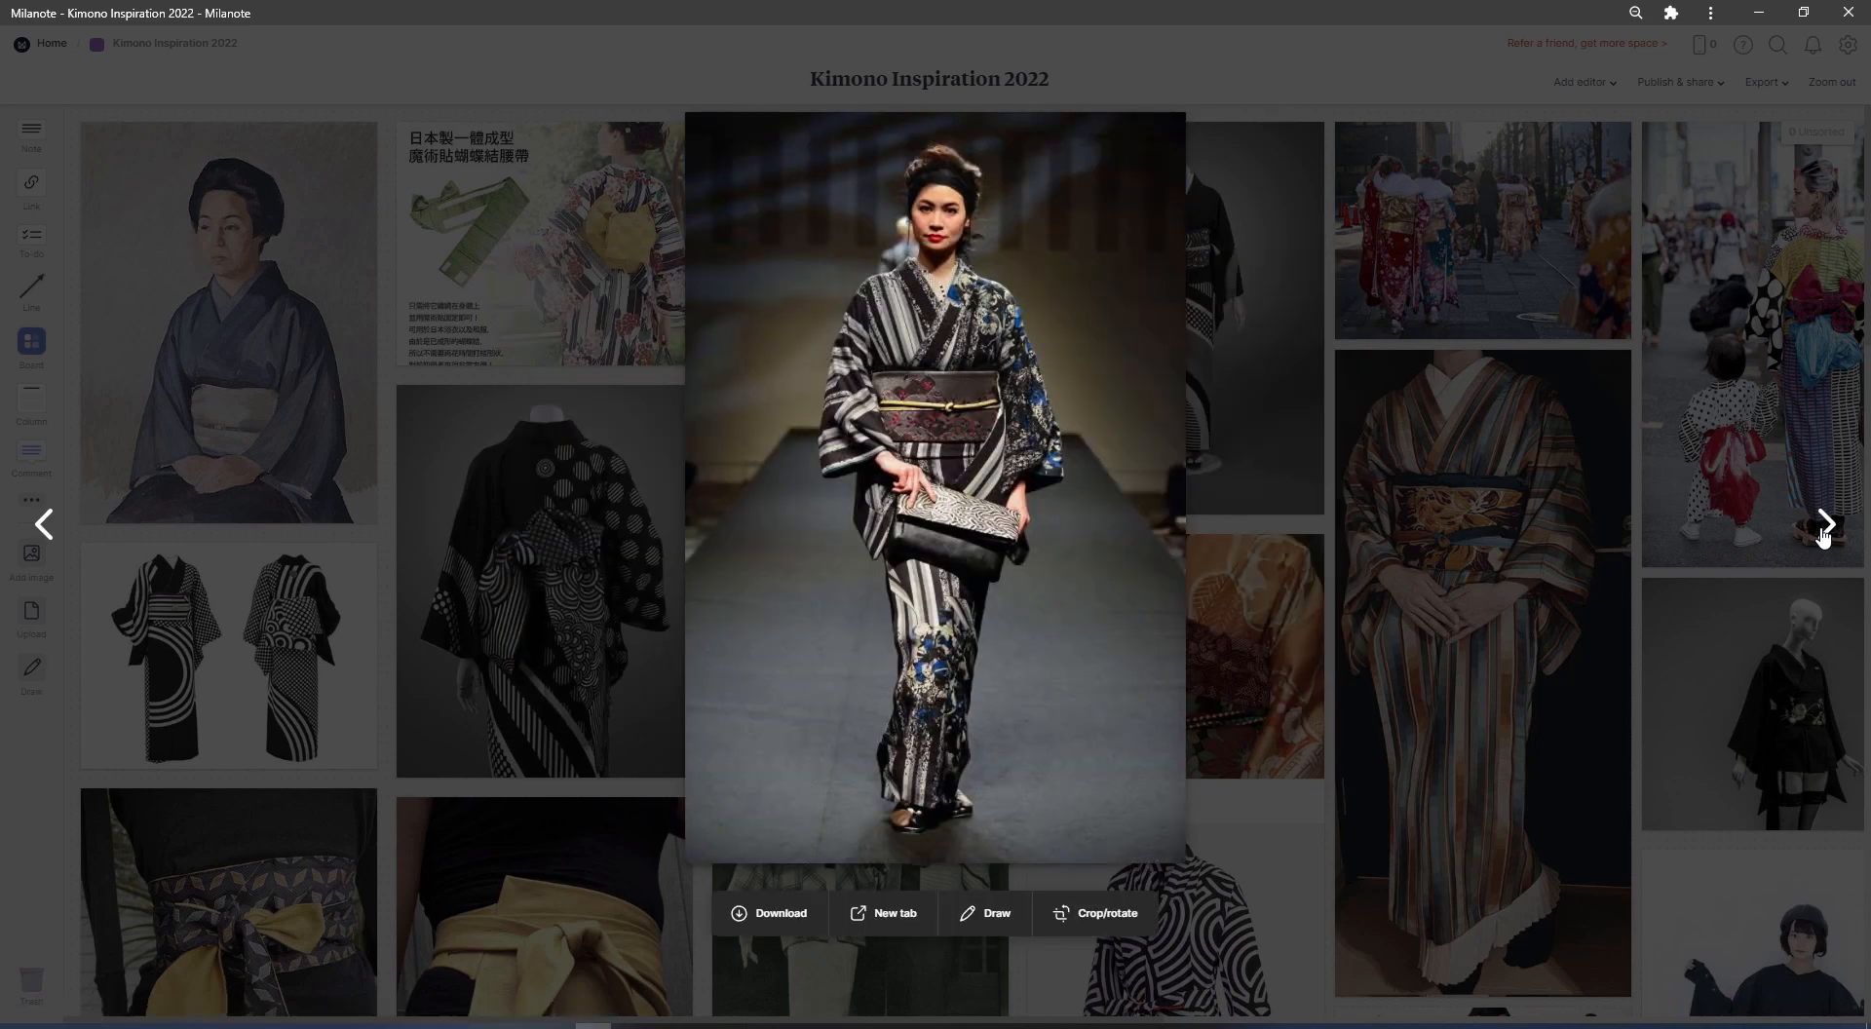
click(1824, 526)
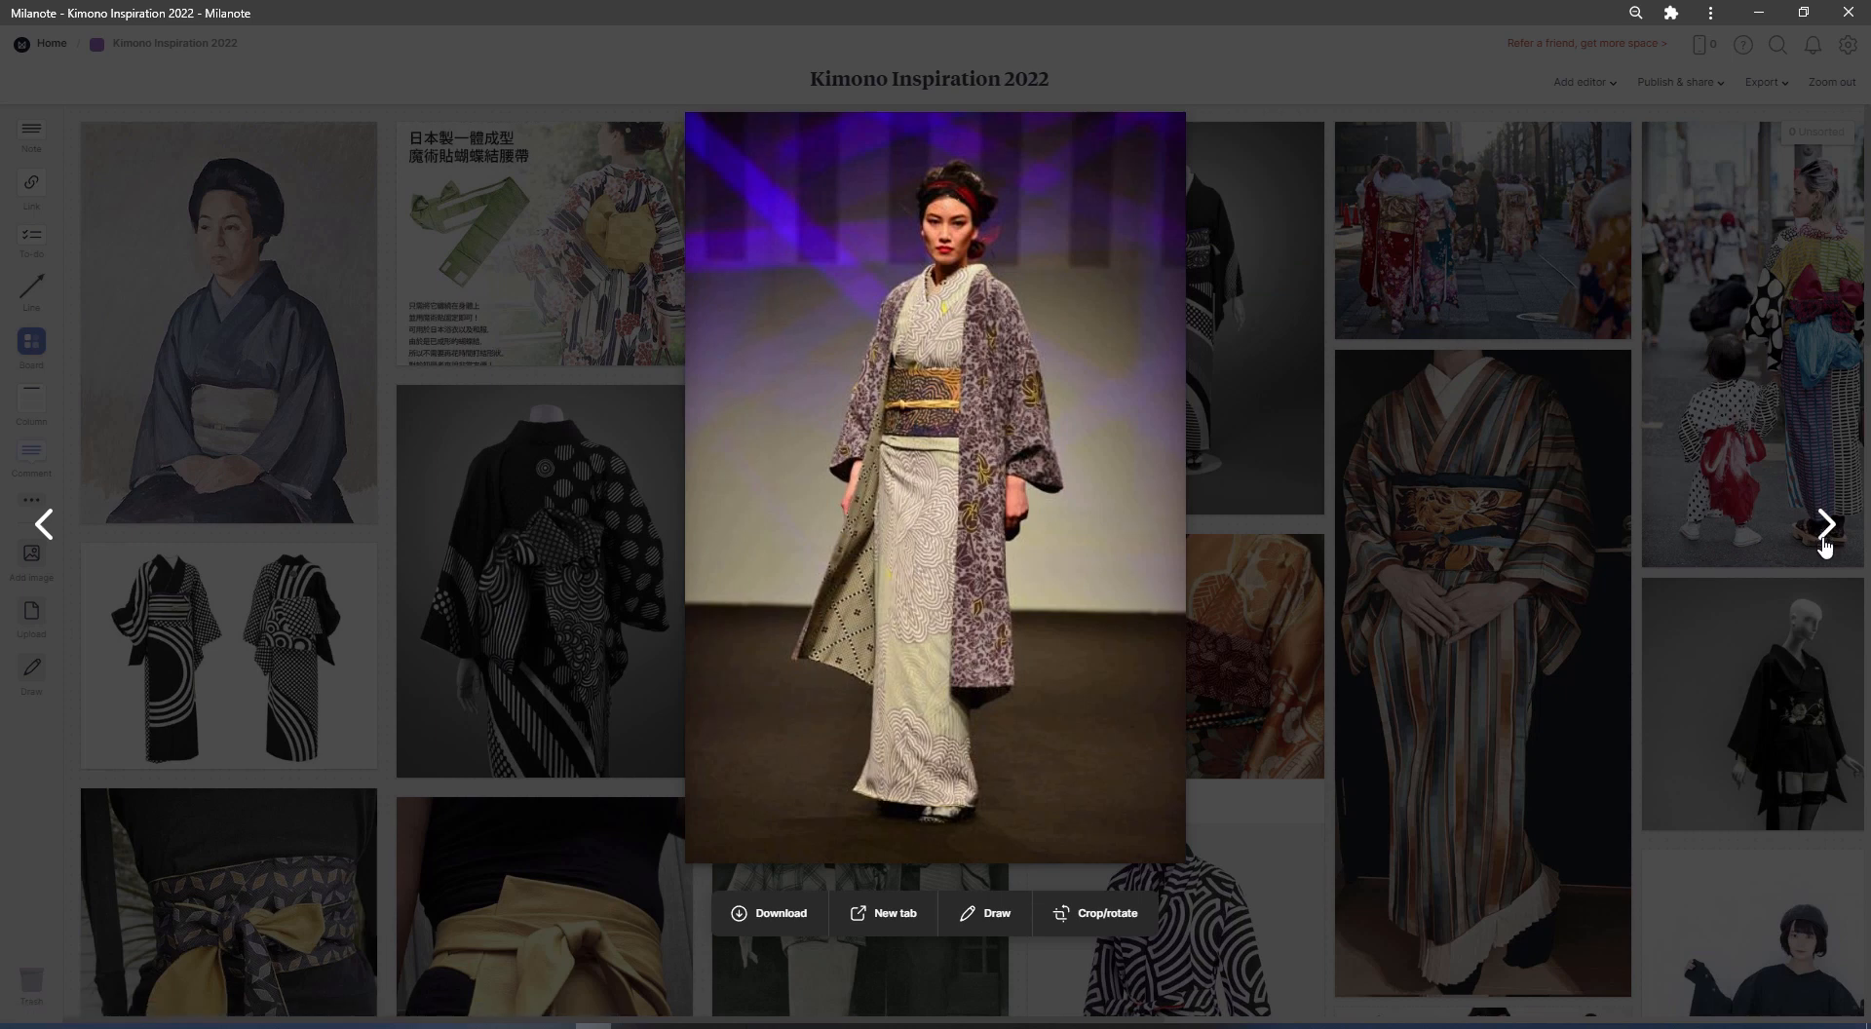
click(1824, 542)
click(1823, 542)
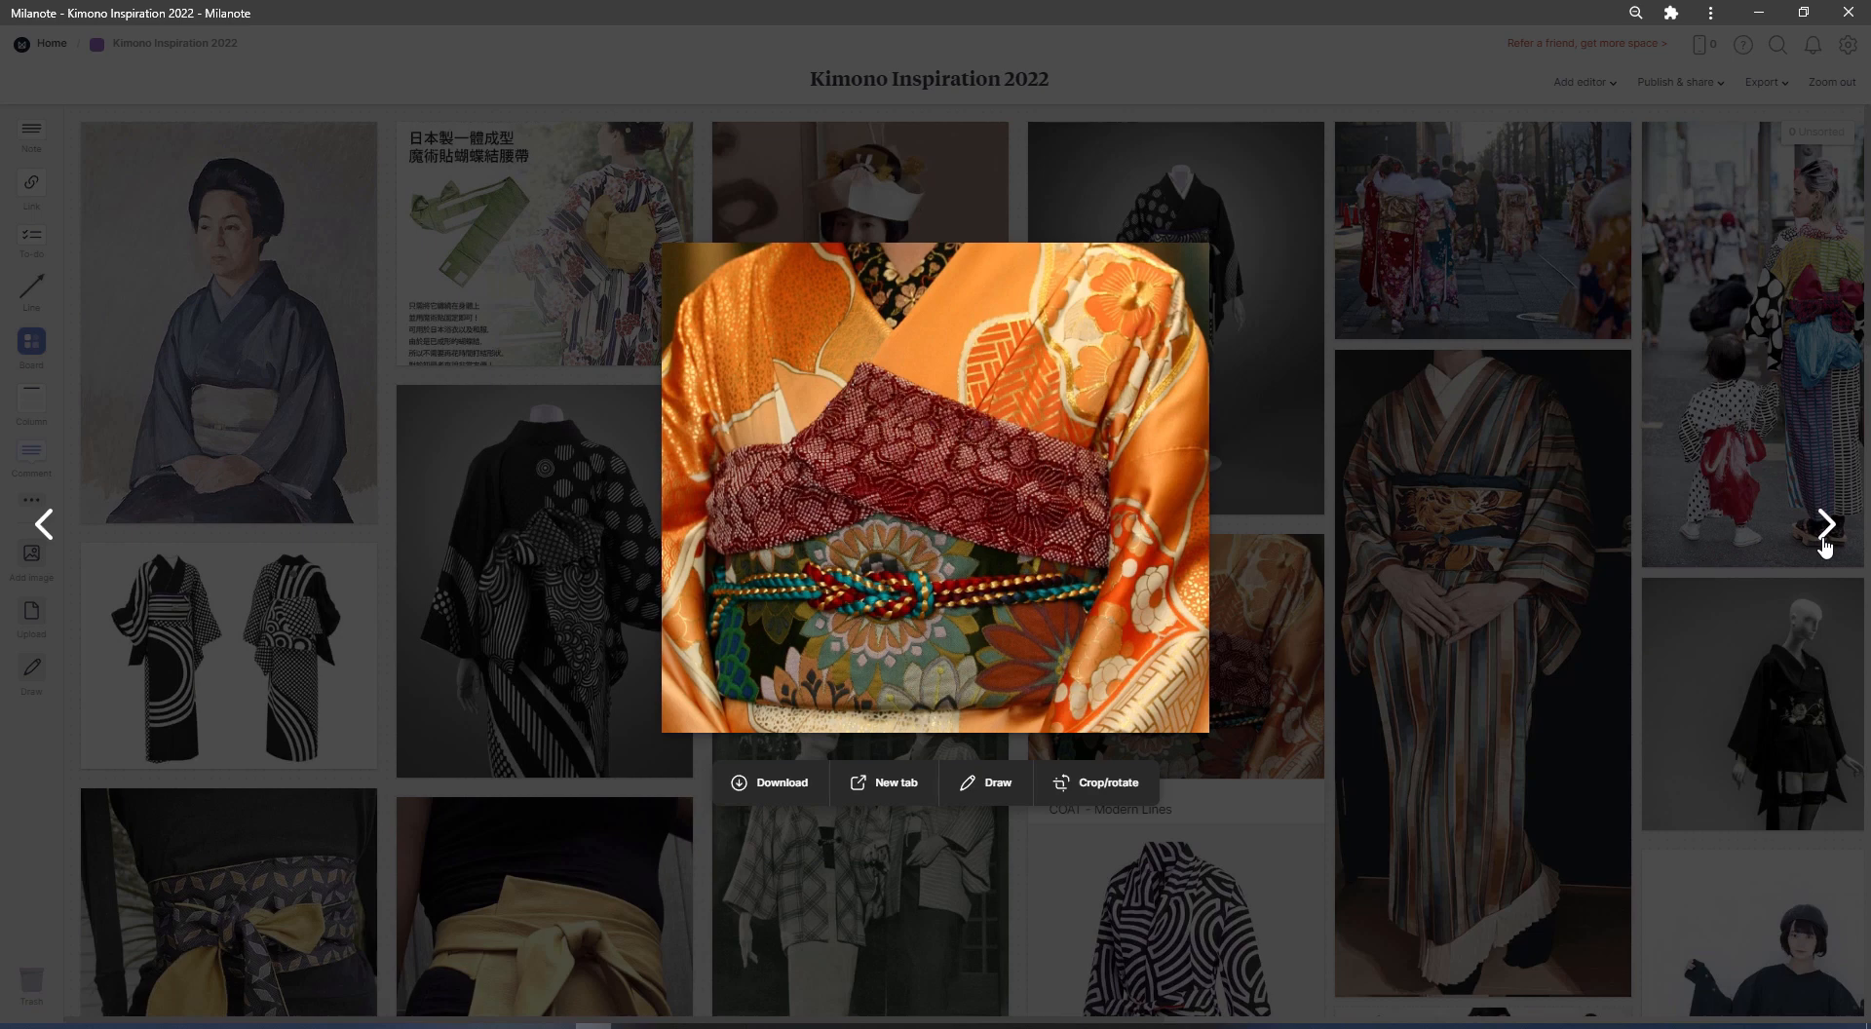
click(1824, 526)
click(1824, 526)
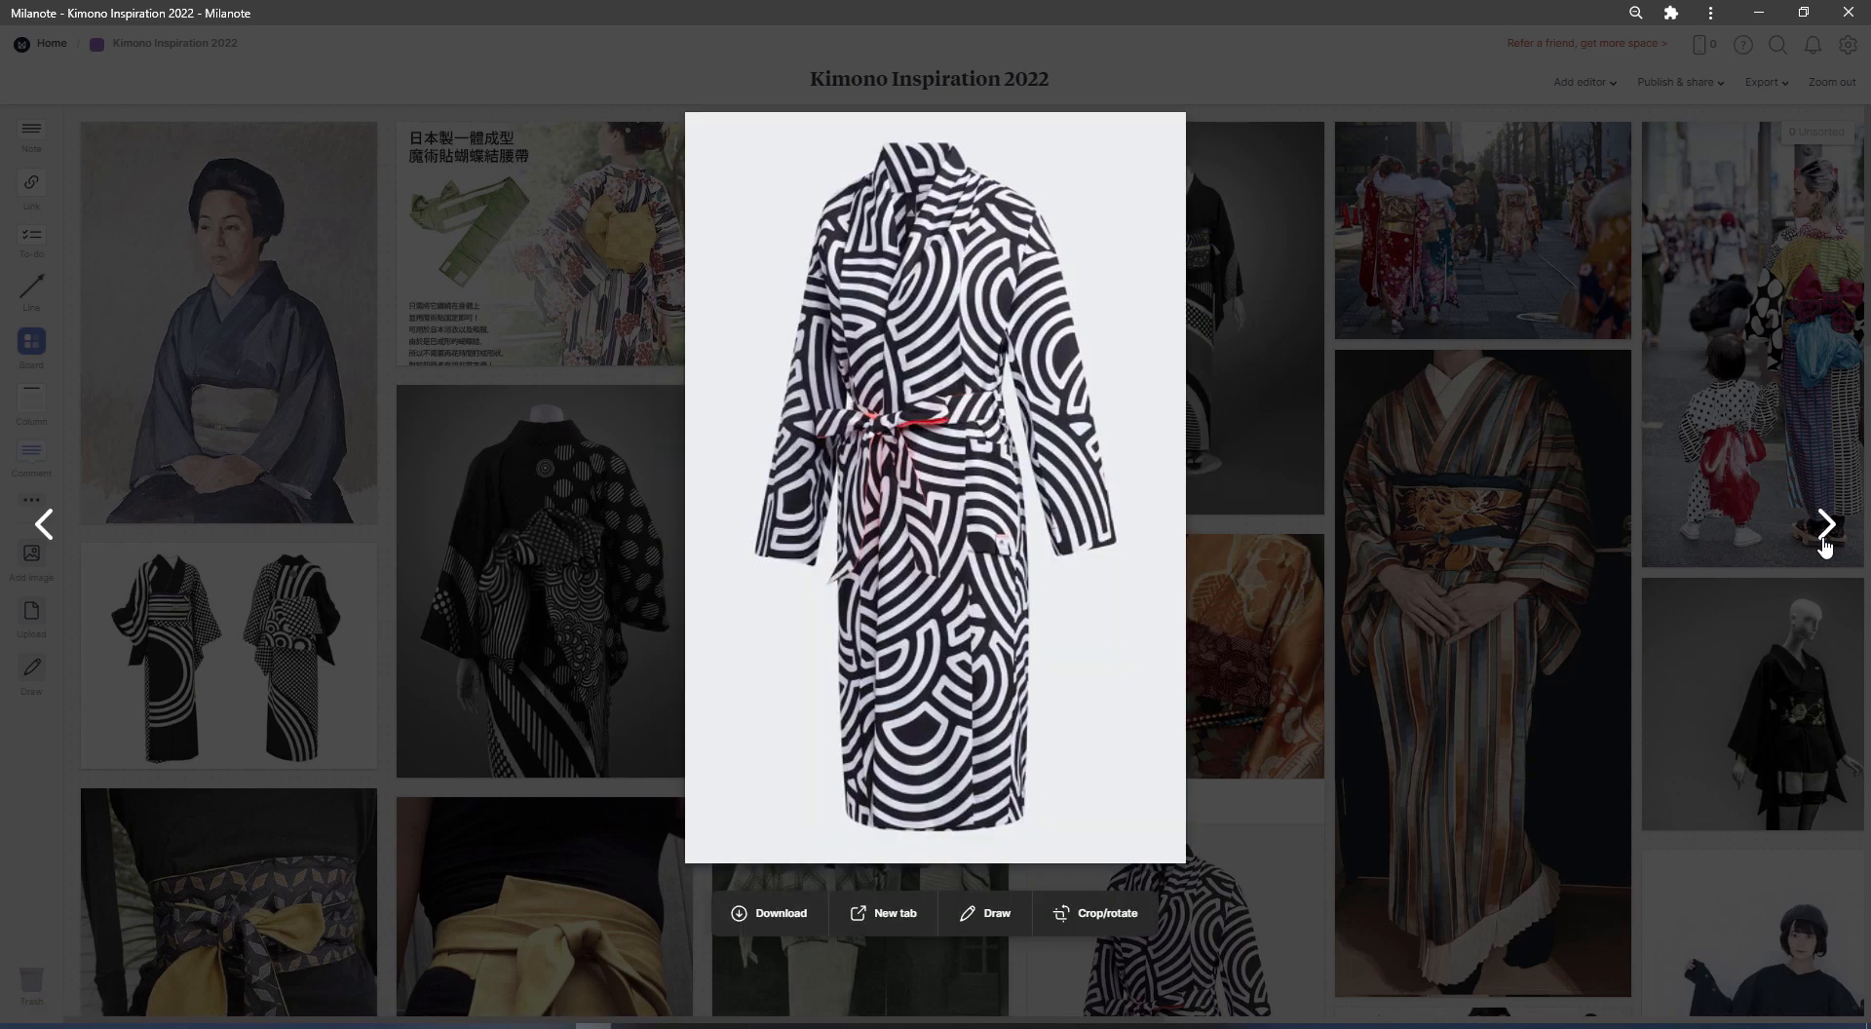
click(1825, 526)
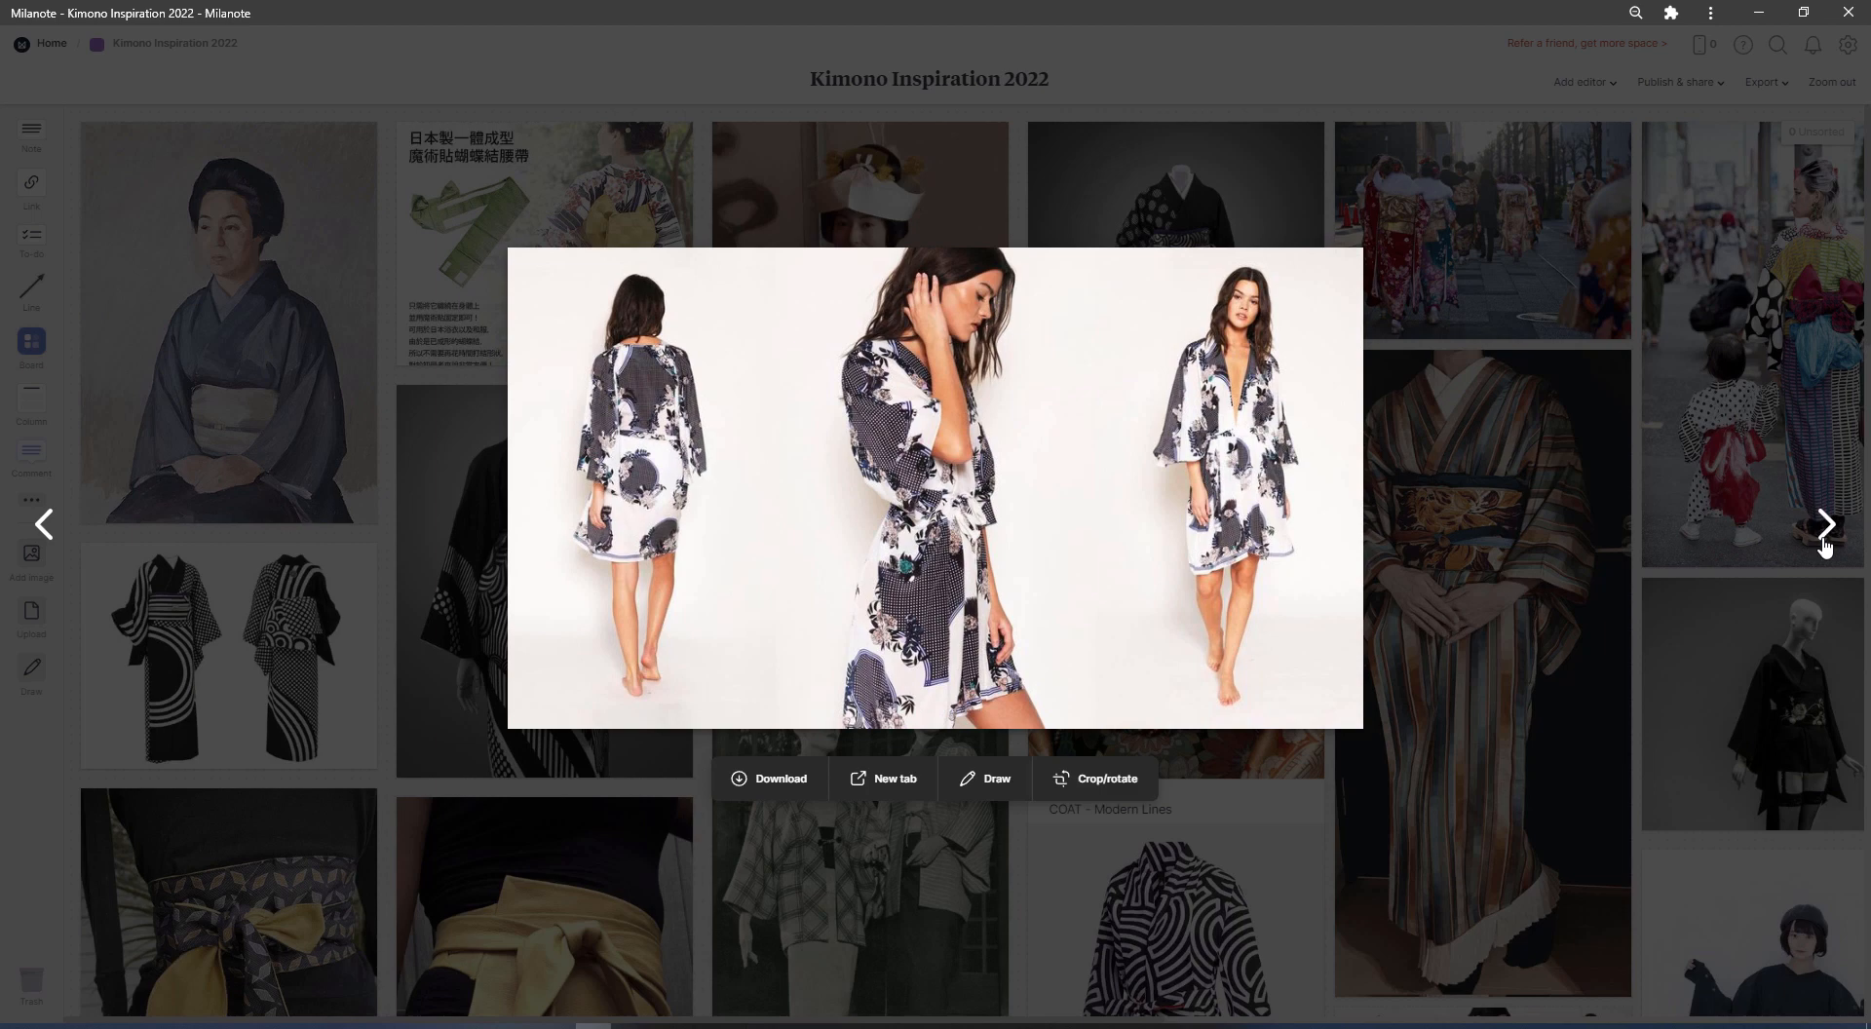
click(1825, 527)
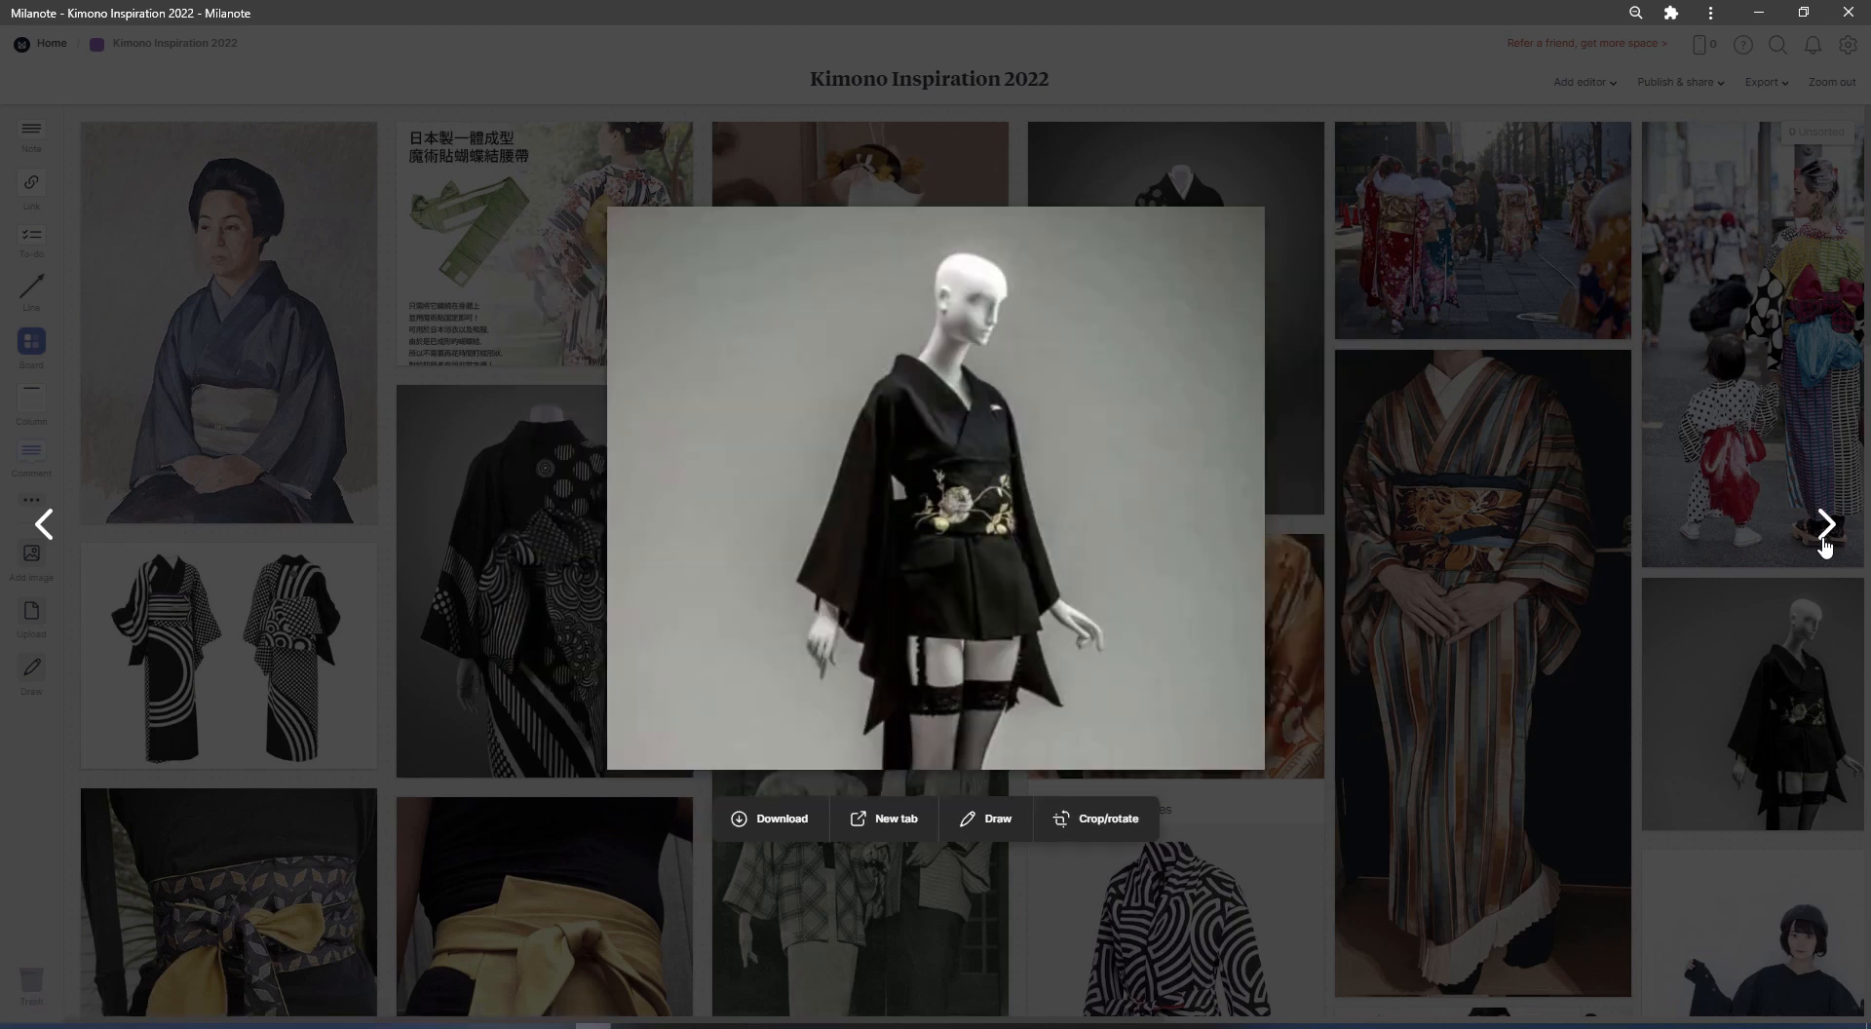
click(1825, 536)
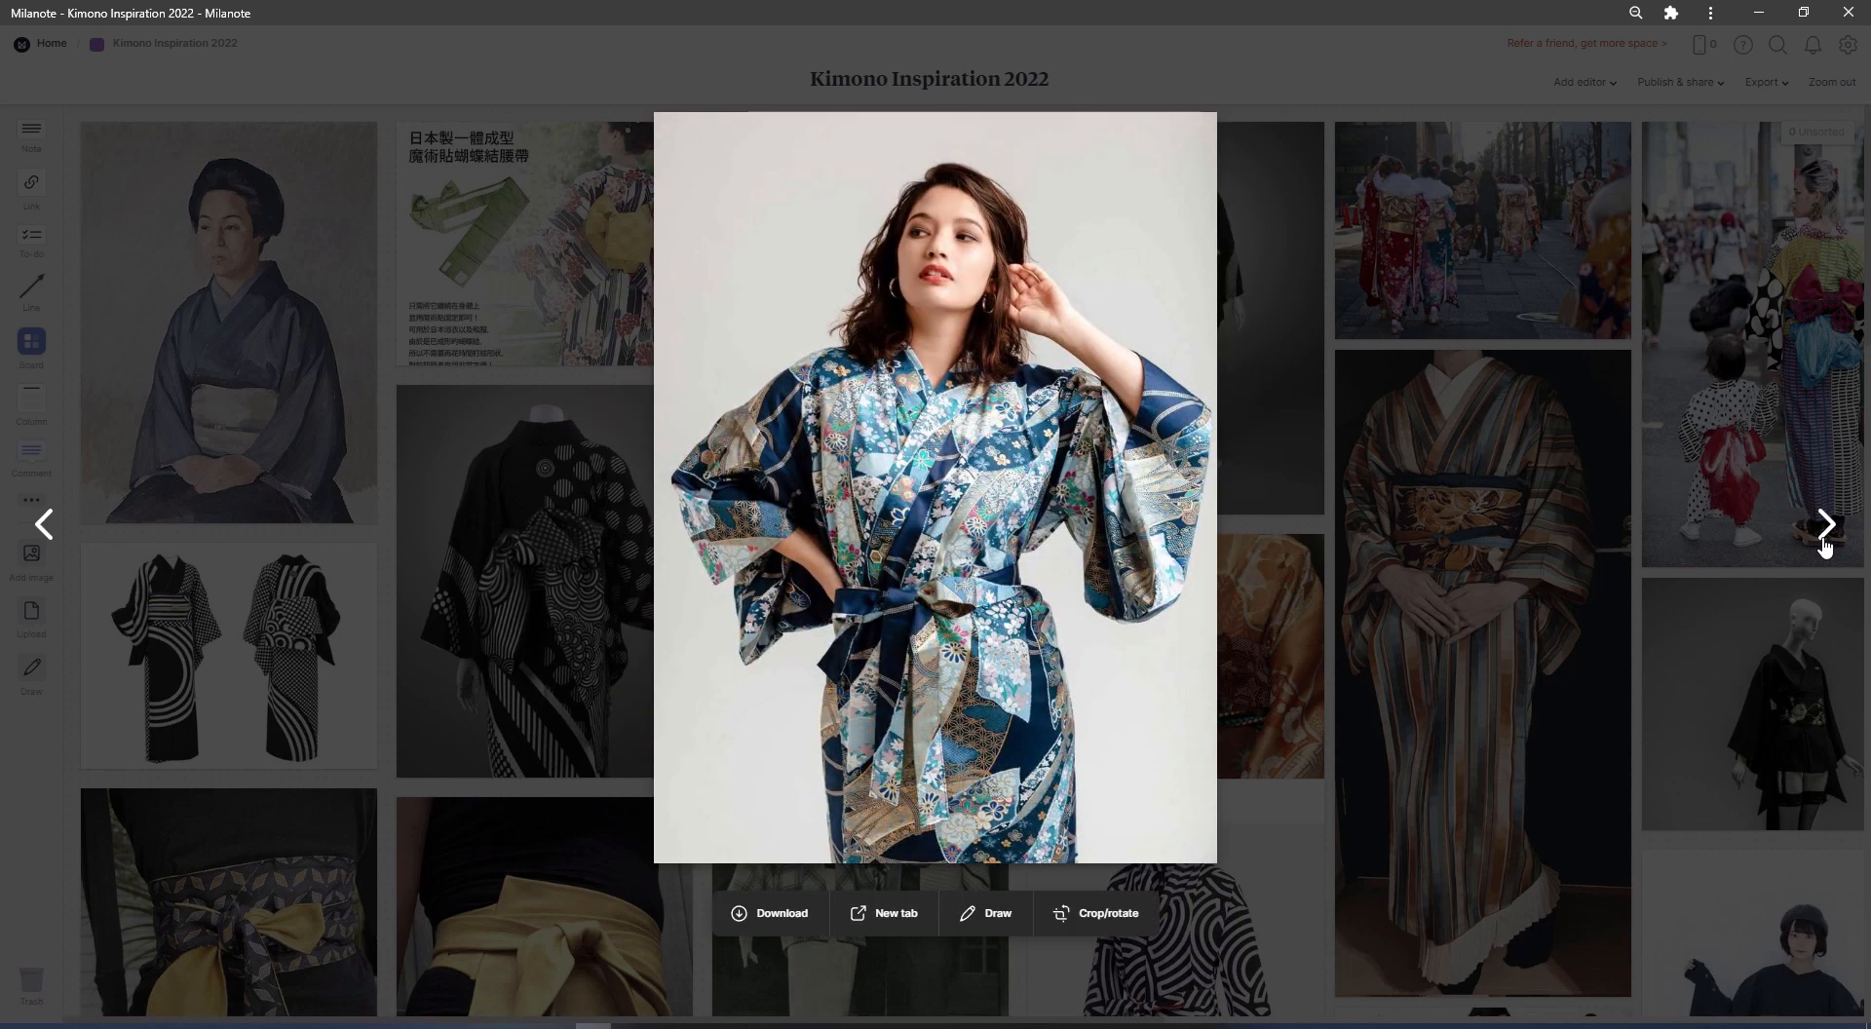
click(1826, 531)
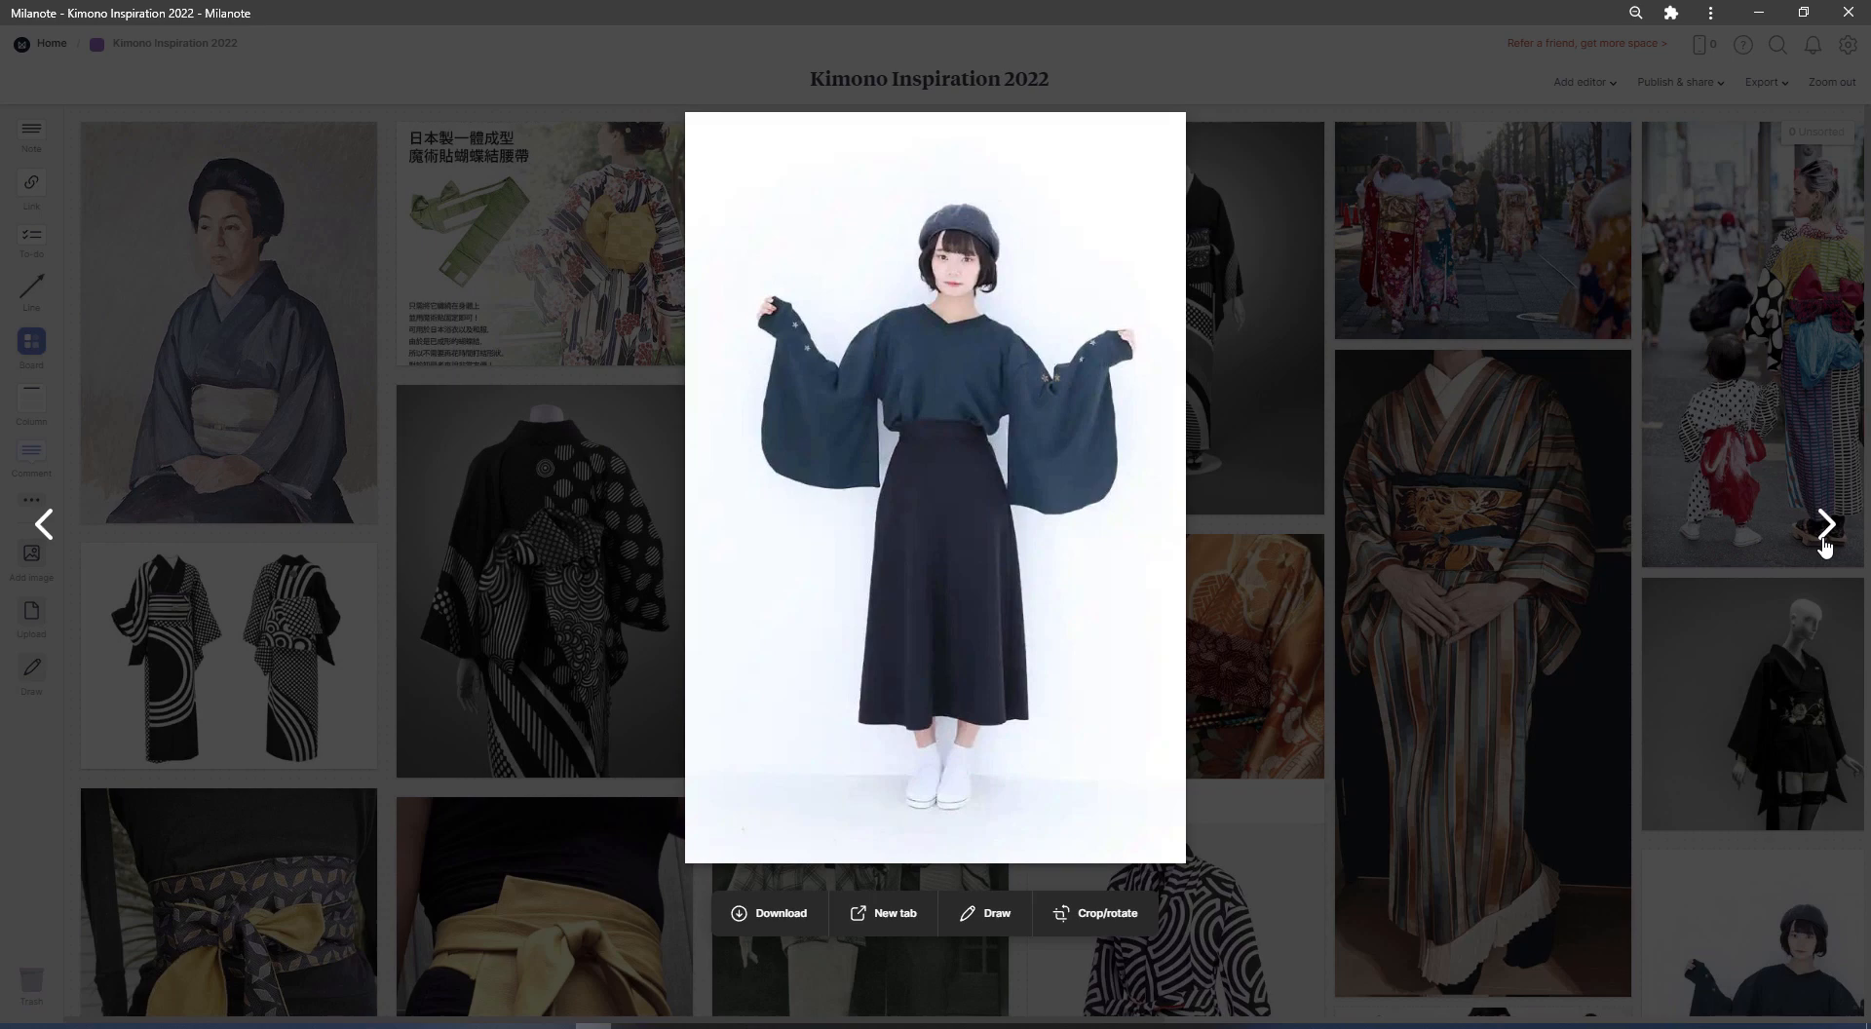
click(1826, 531)
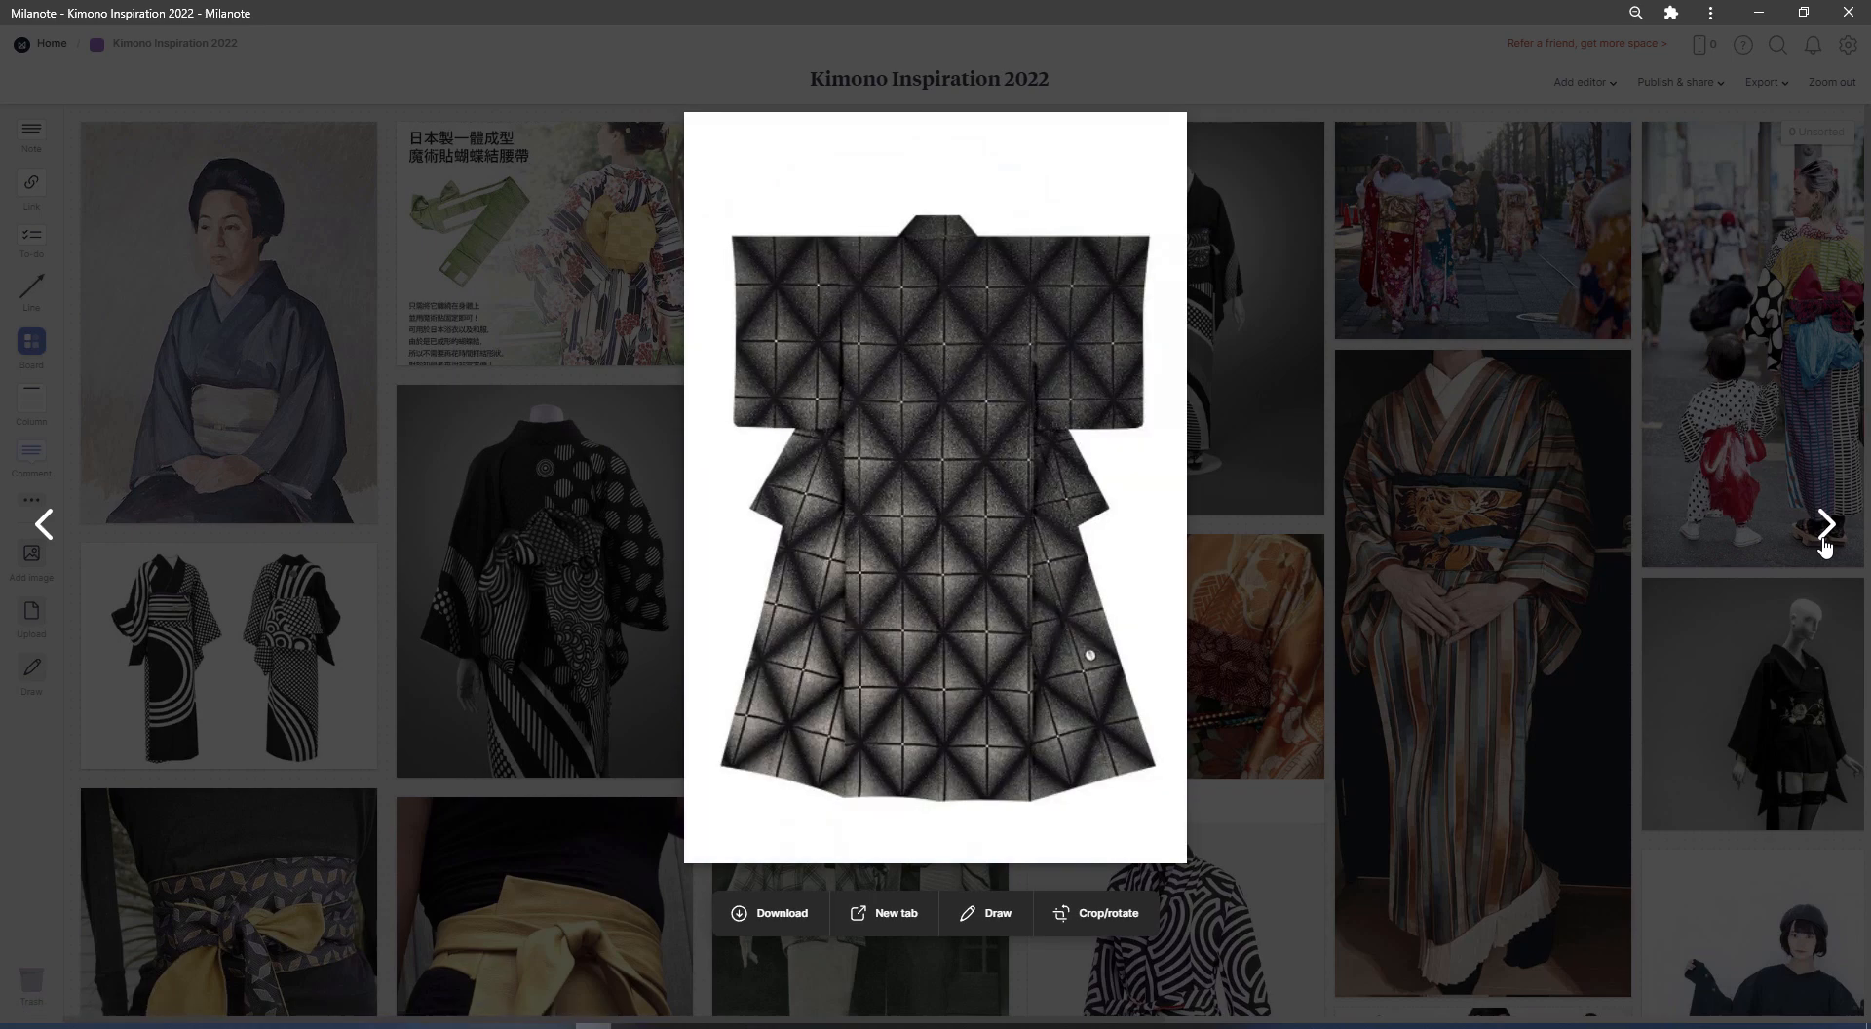
click(1825, 531)
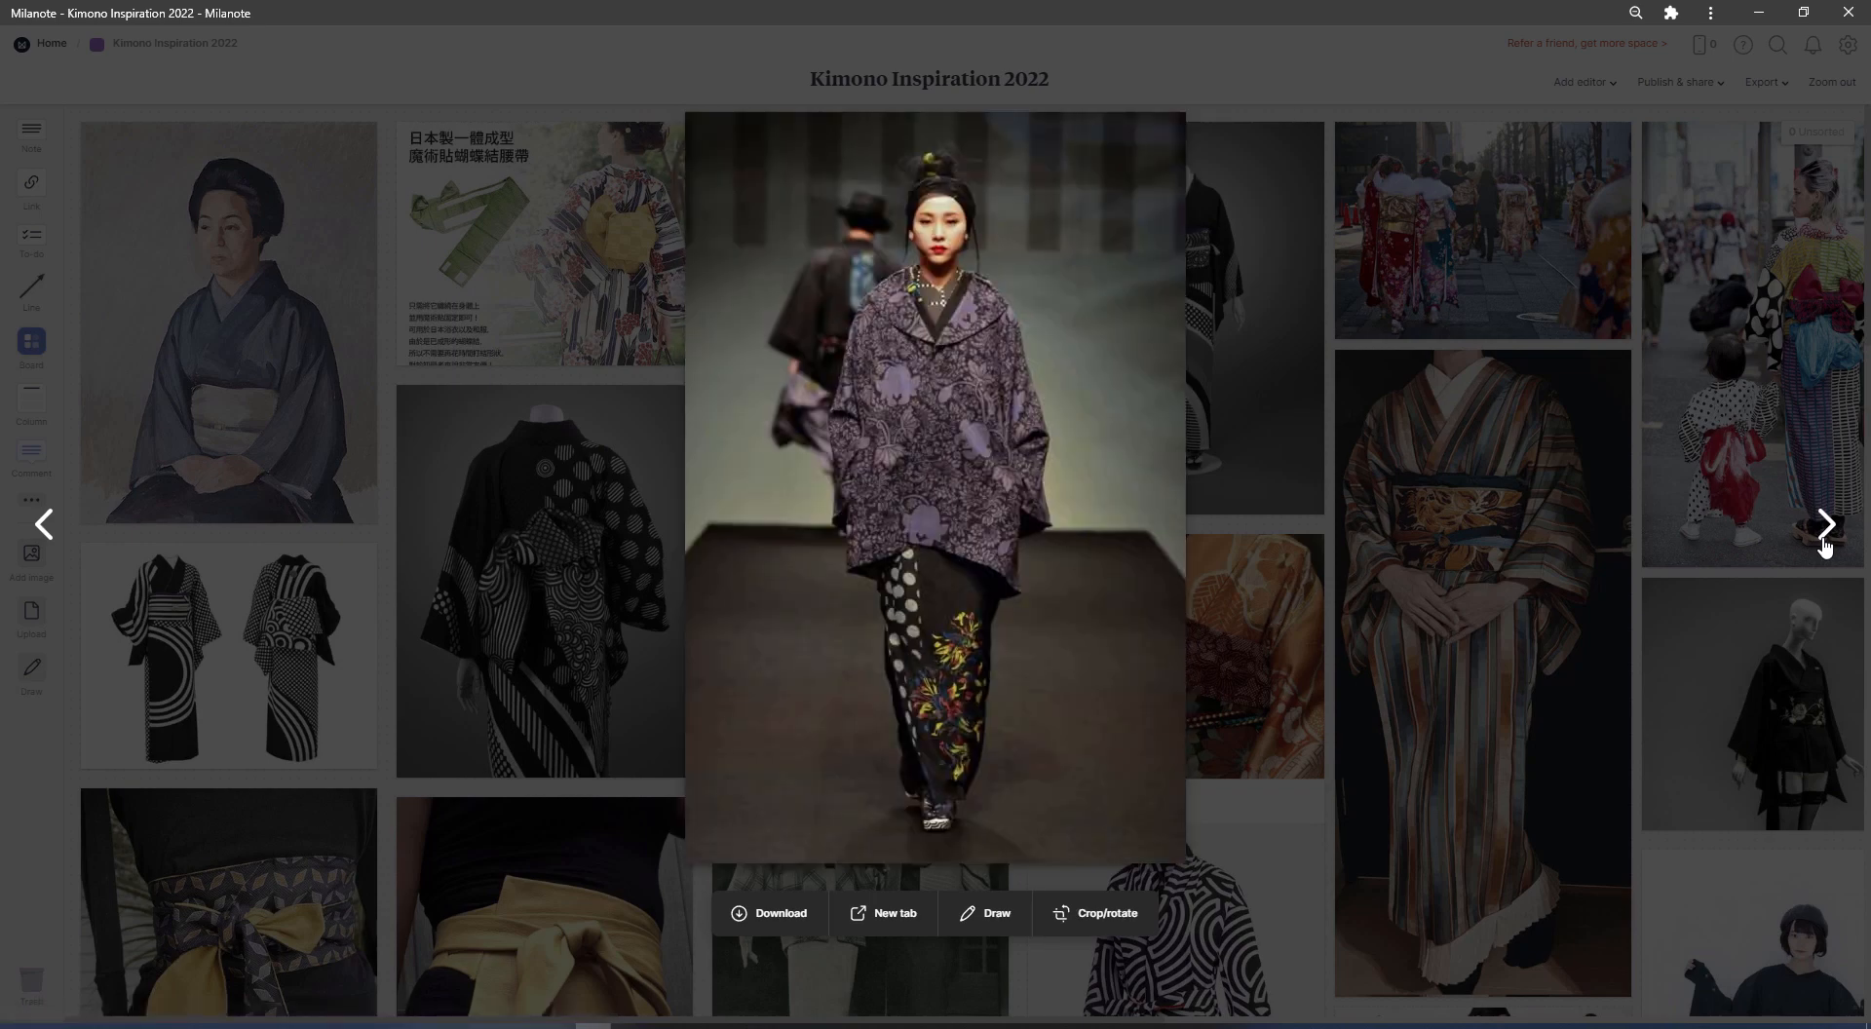
click(1825, 531)
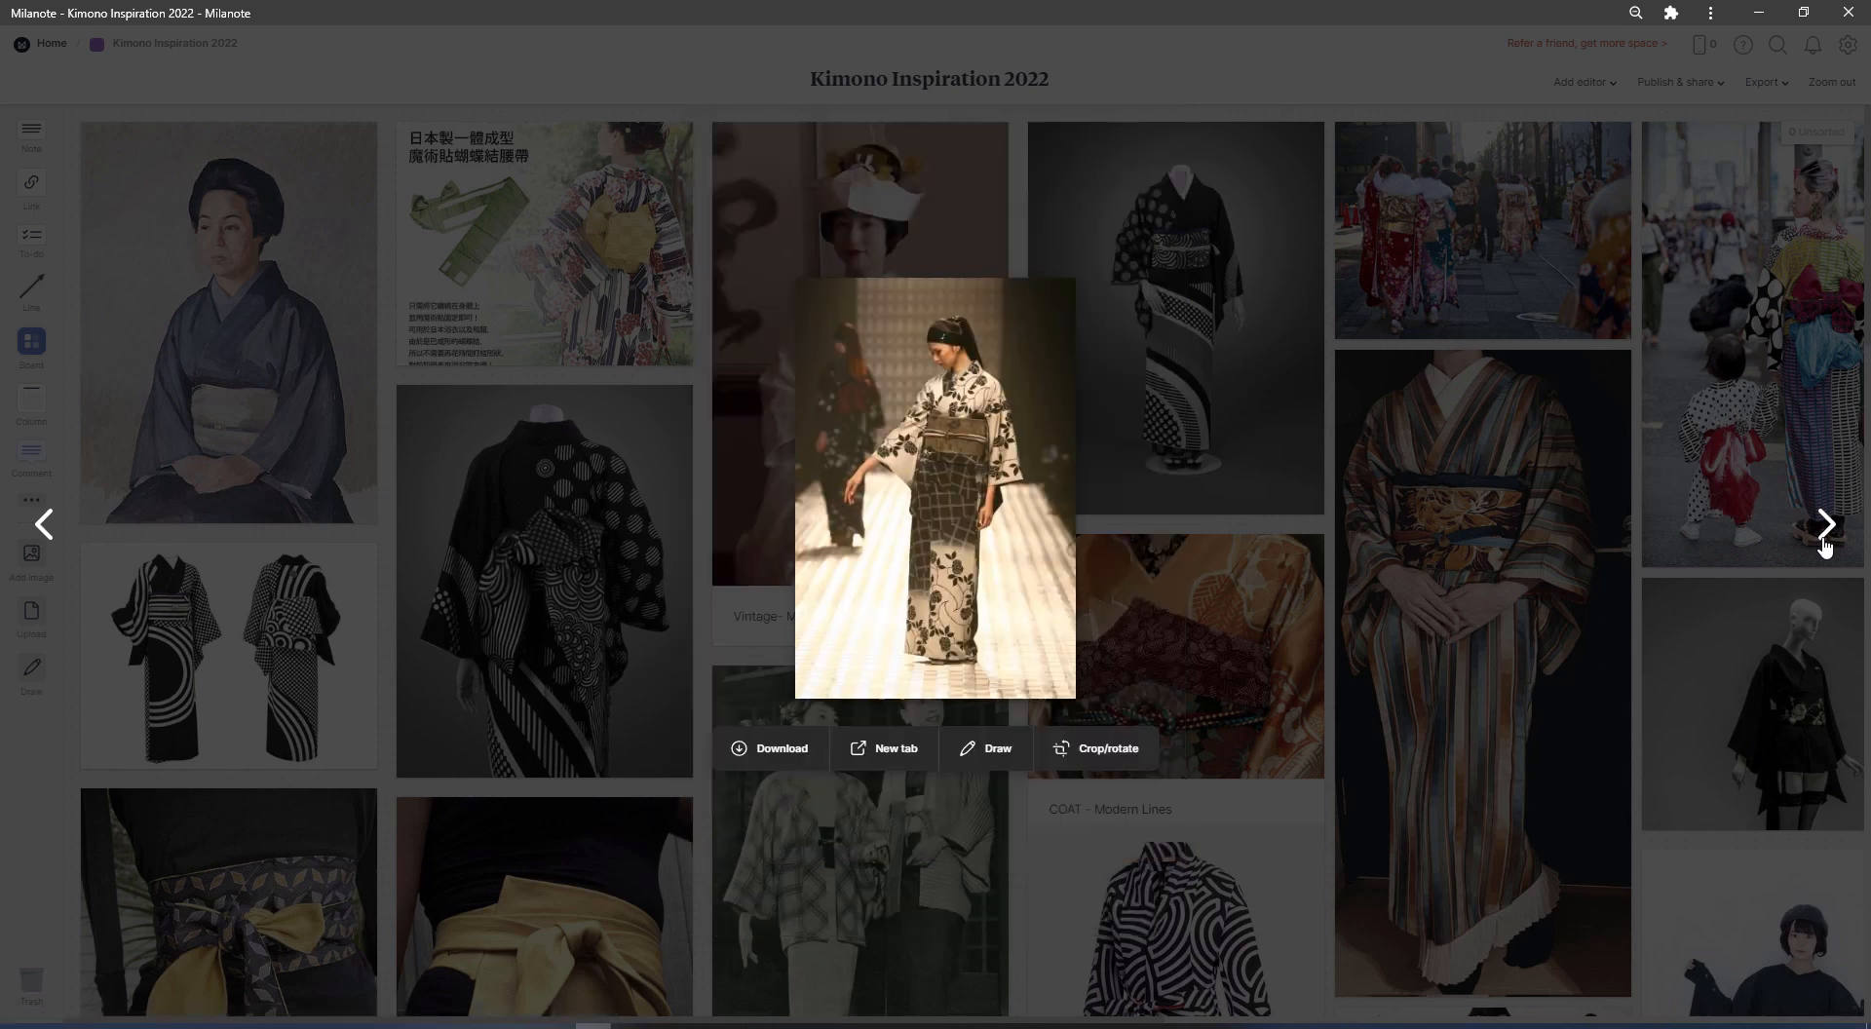
click(1826, 531)
click(1825, 532)
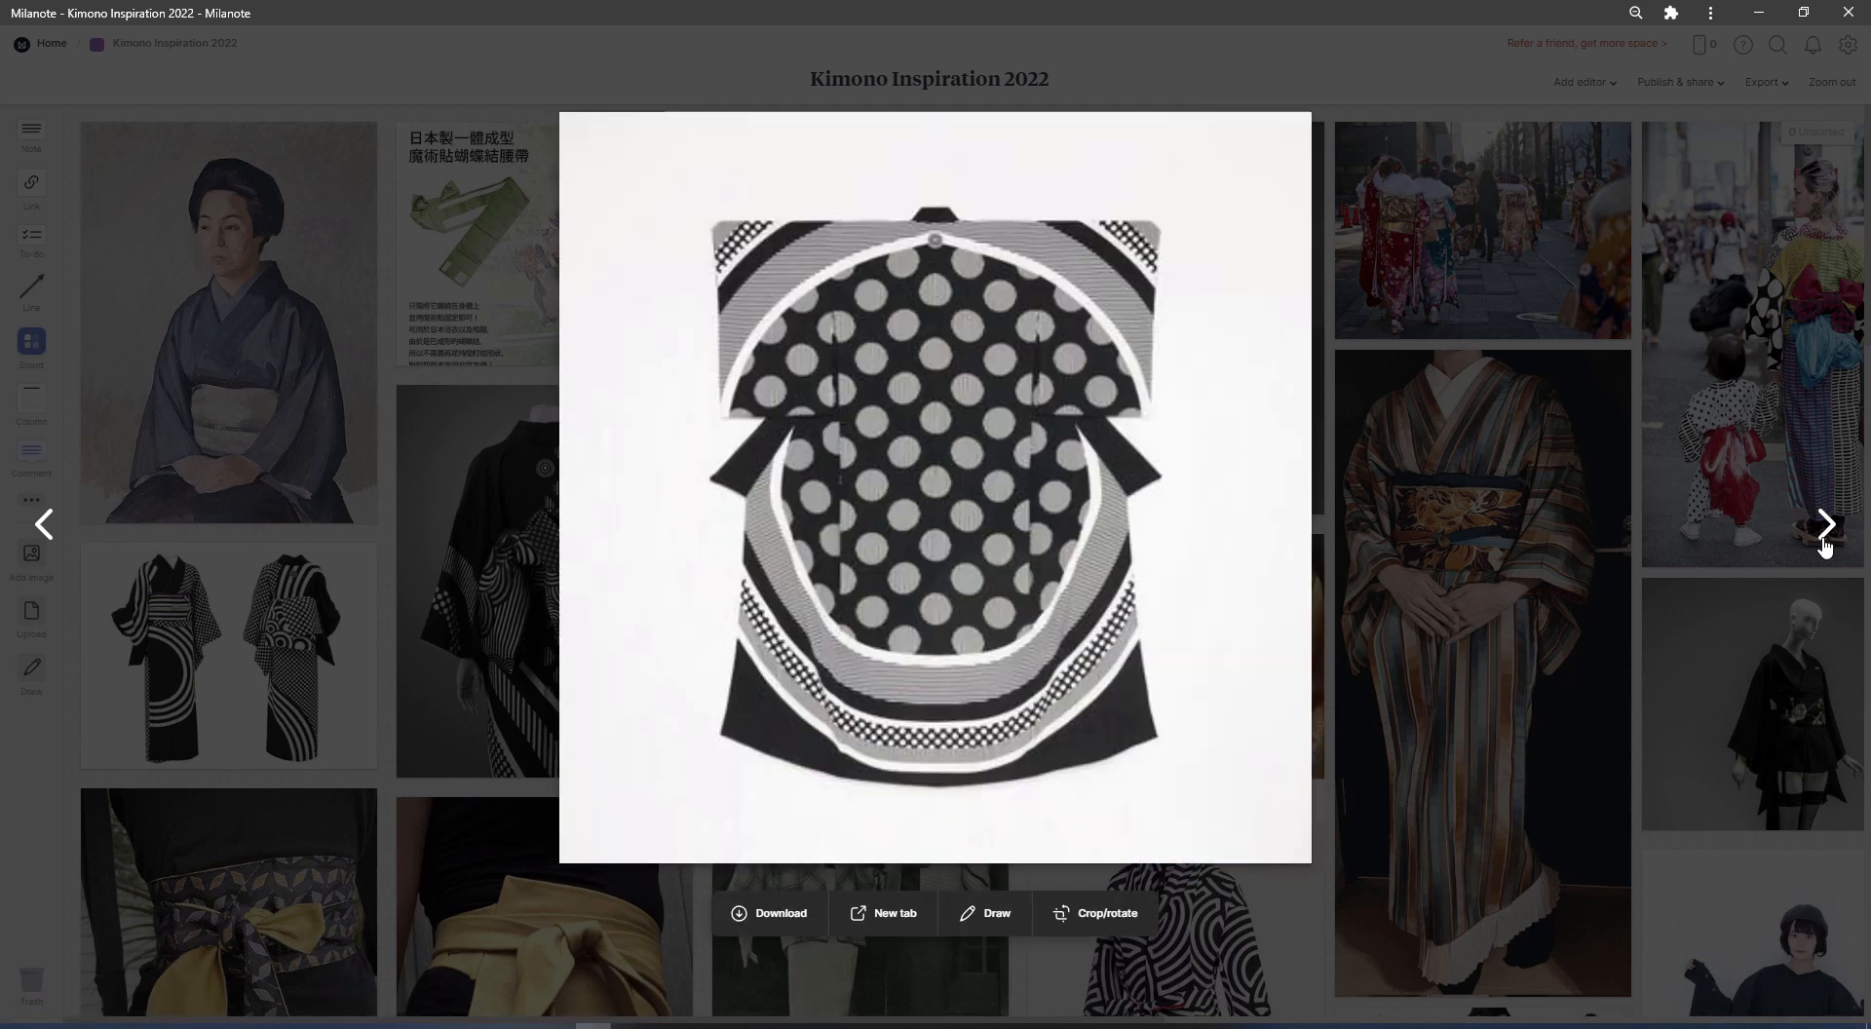
click(1825, 532)
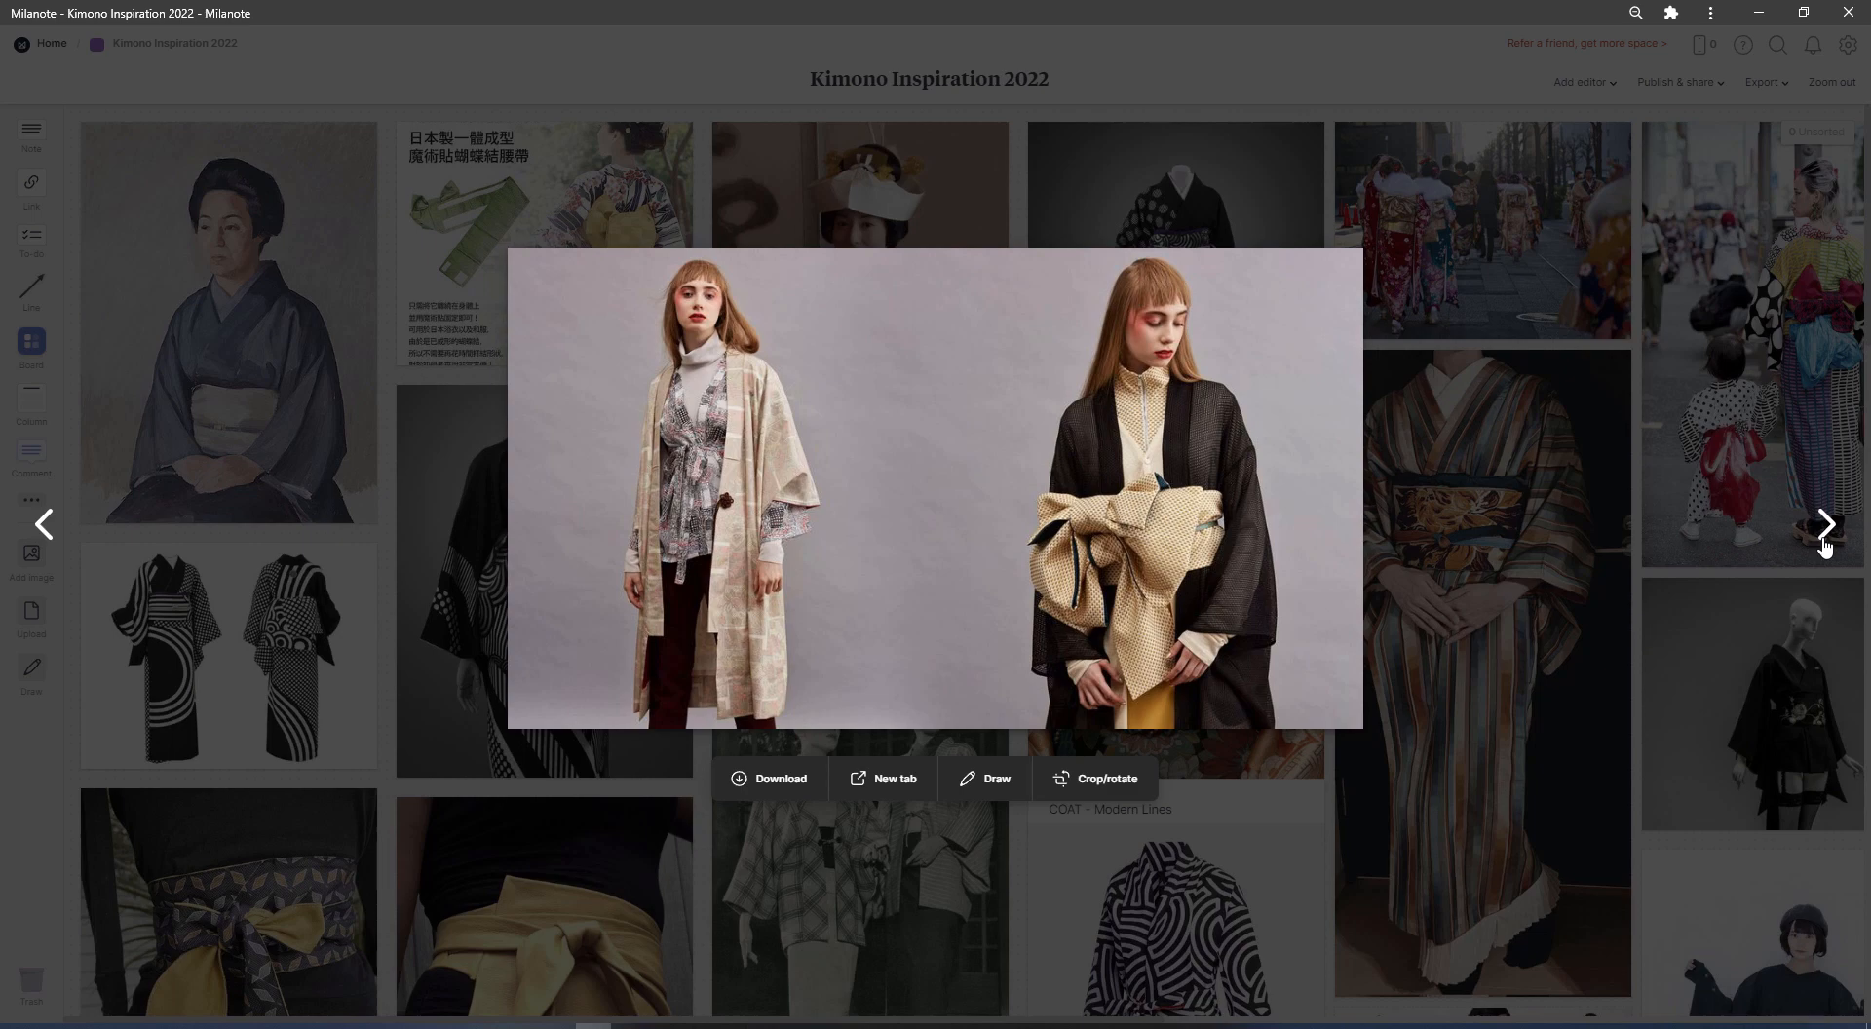
click(1826, 531)
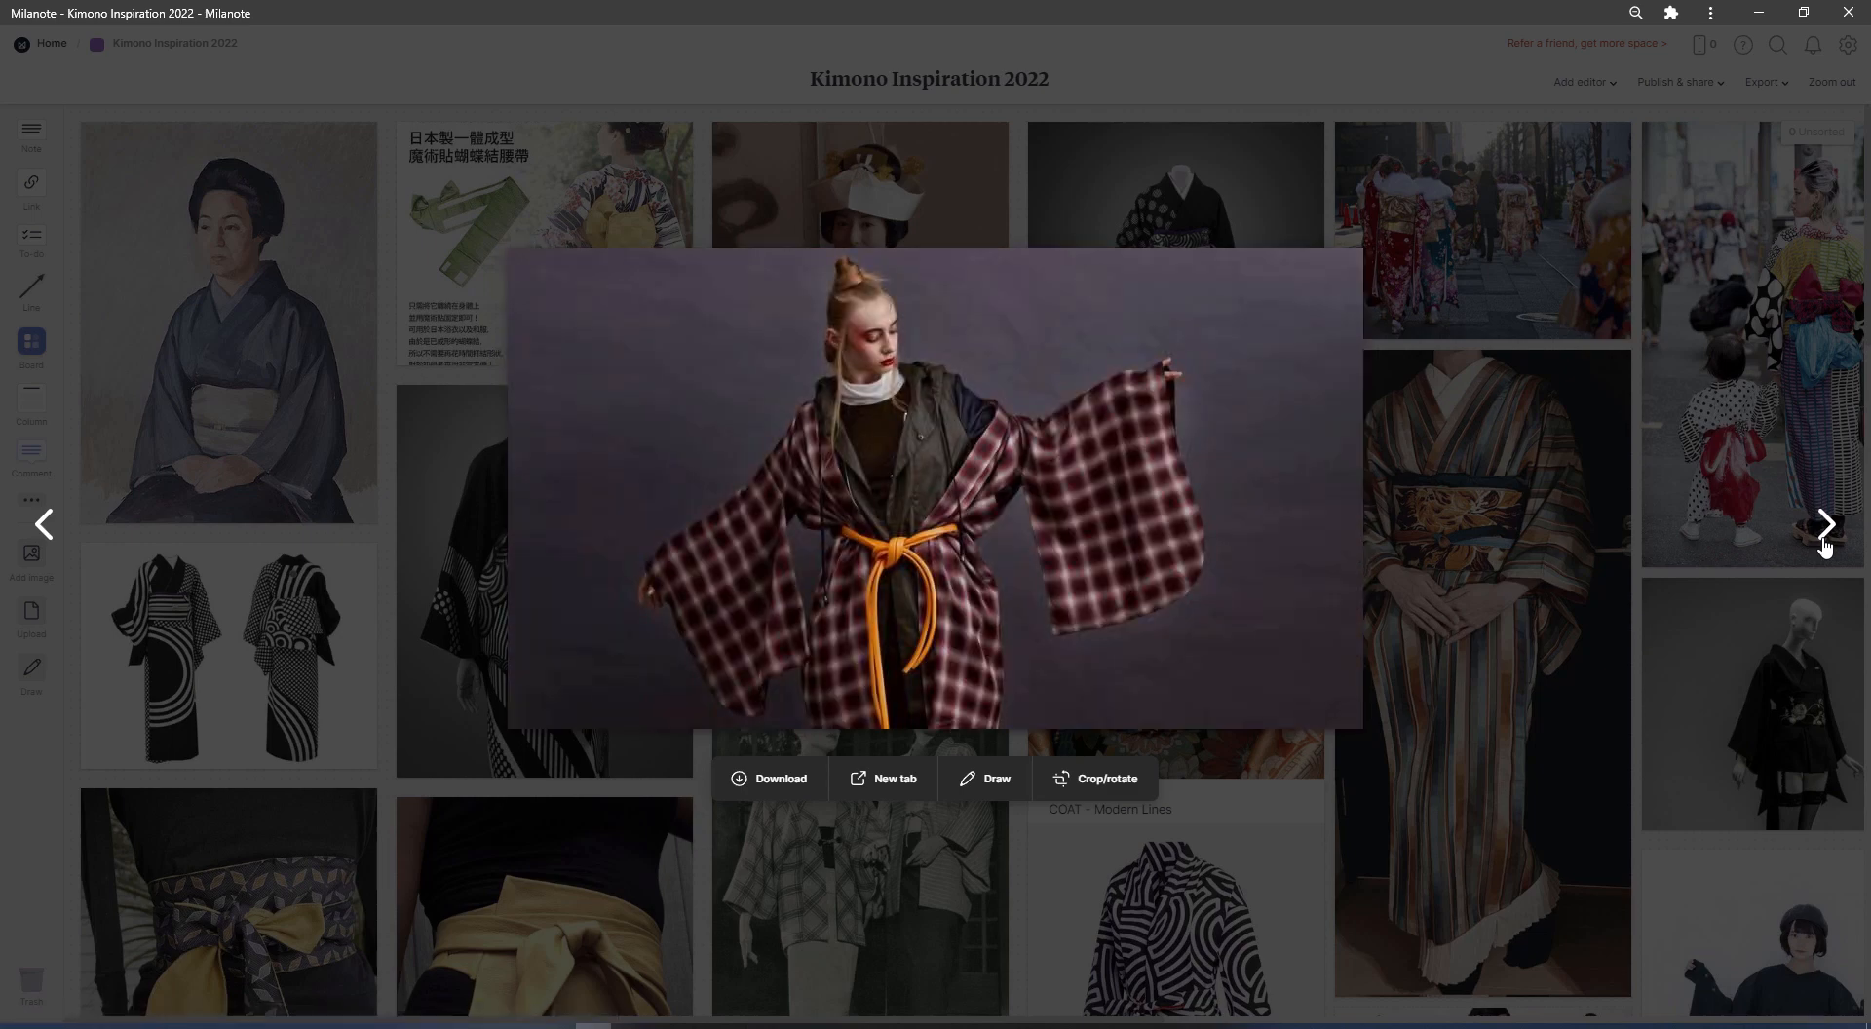
click(1826, 531)
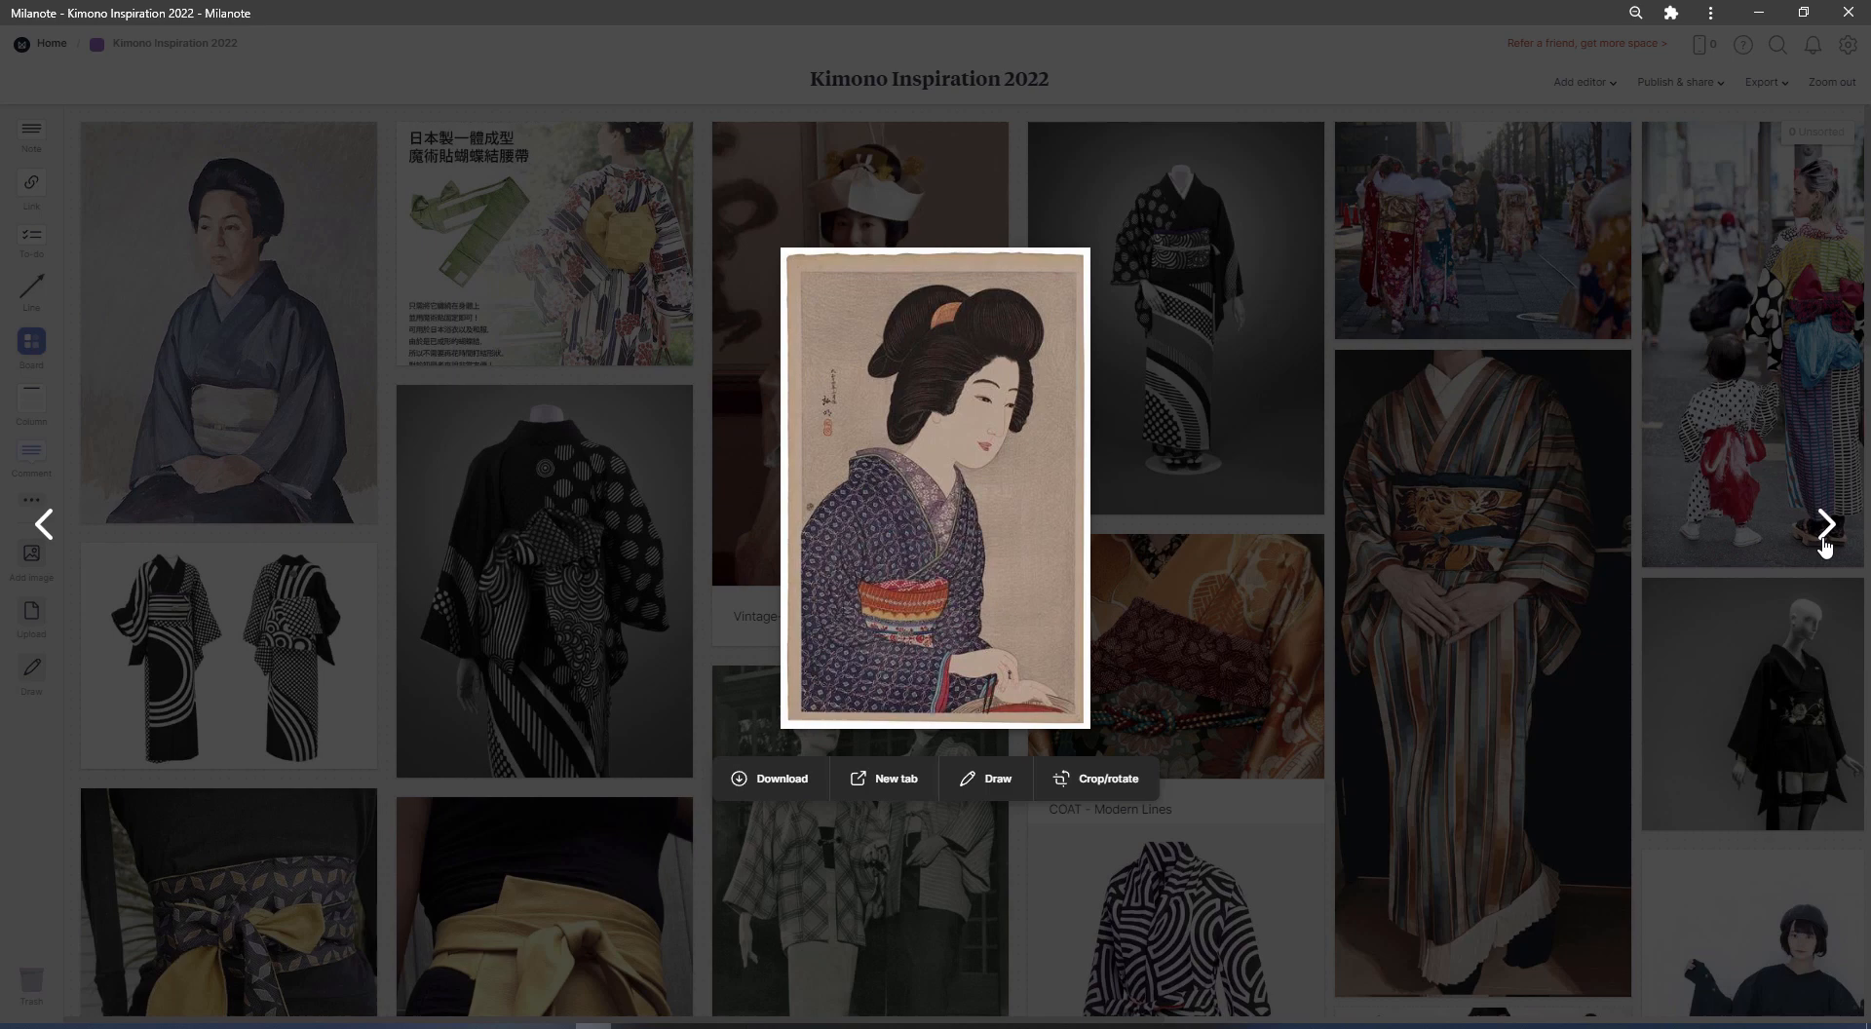
Examine the kimono construction notes, the modern kimono slide and the labelled rear and front kimono diagram
click(1825, 531)
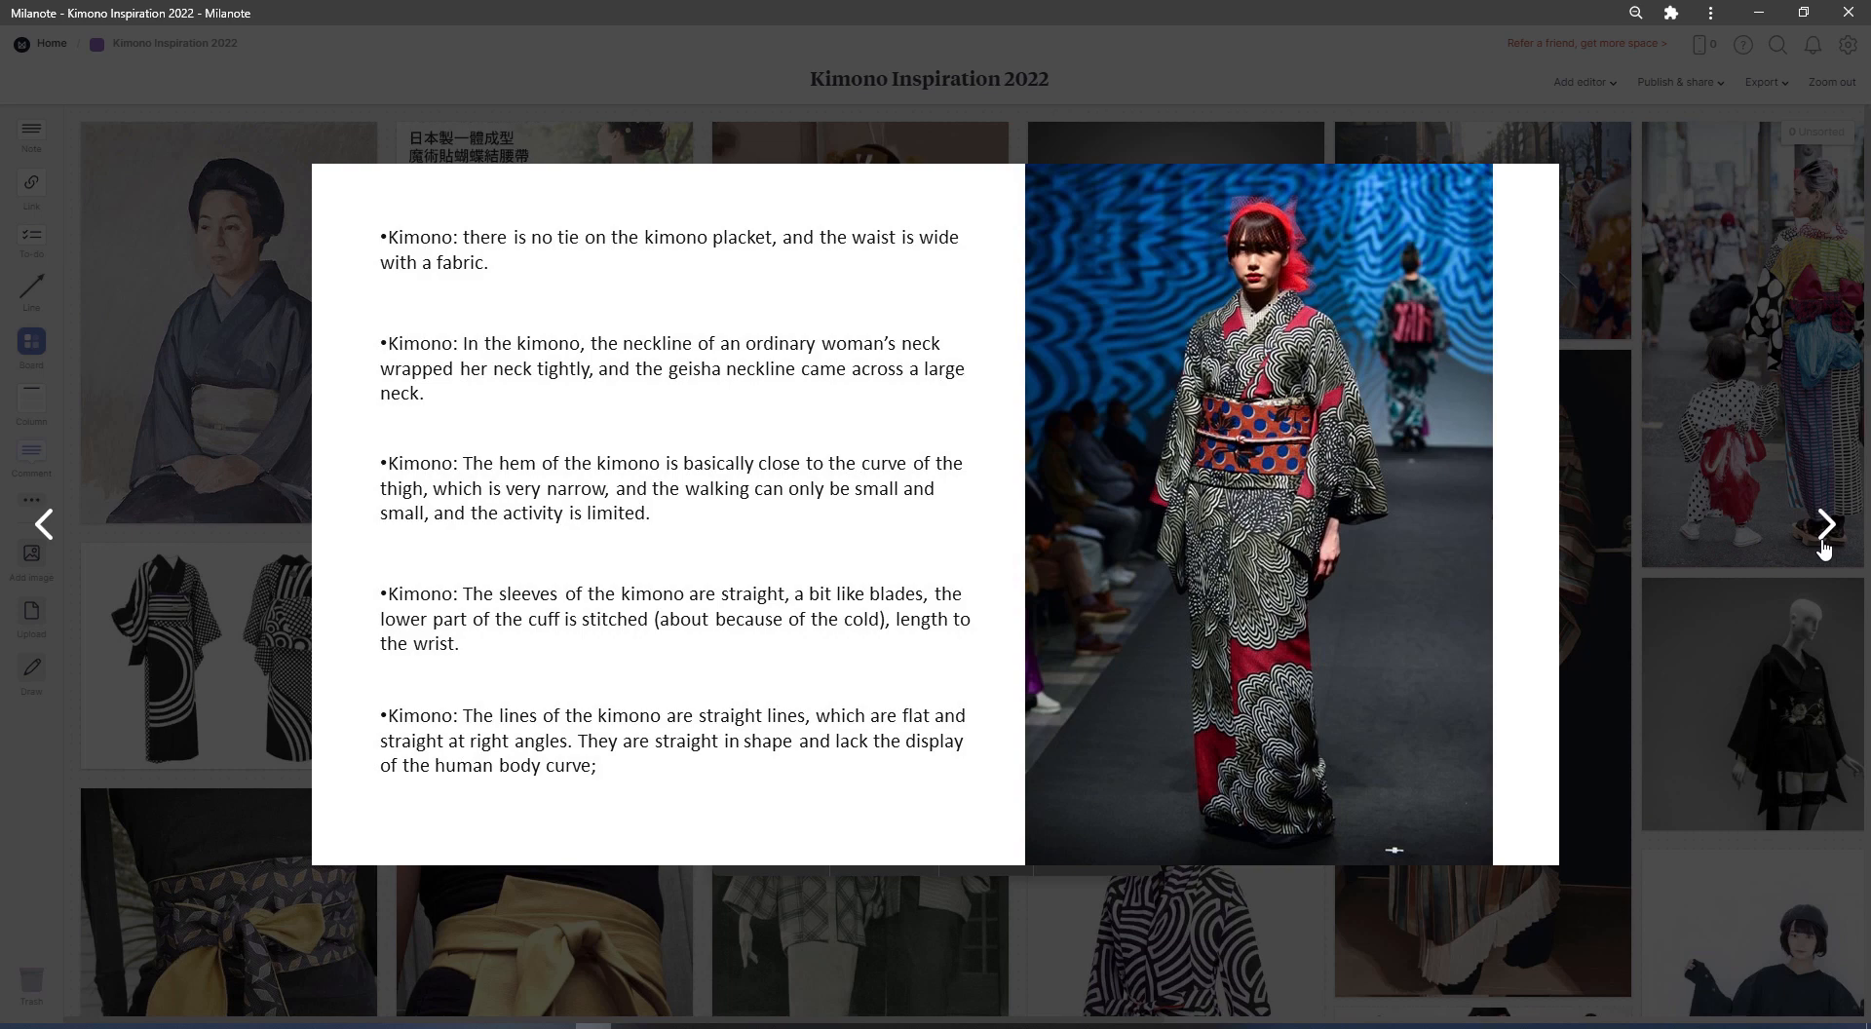
click(1825, 546)
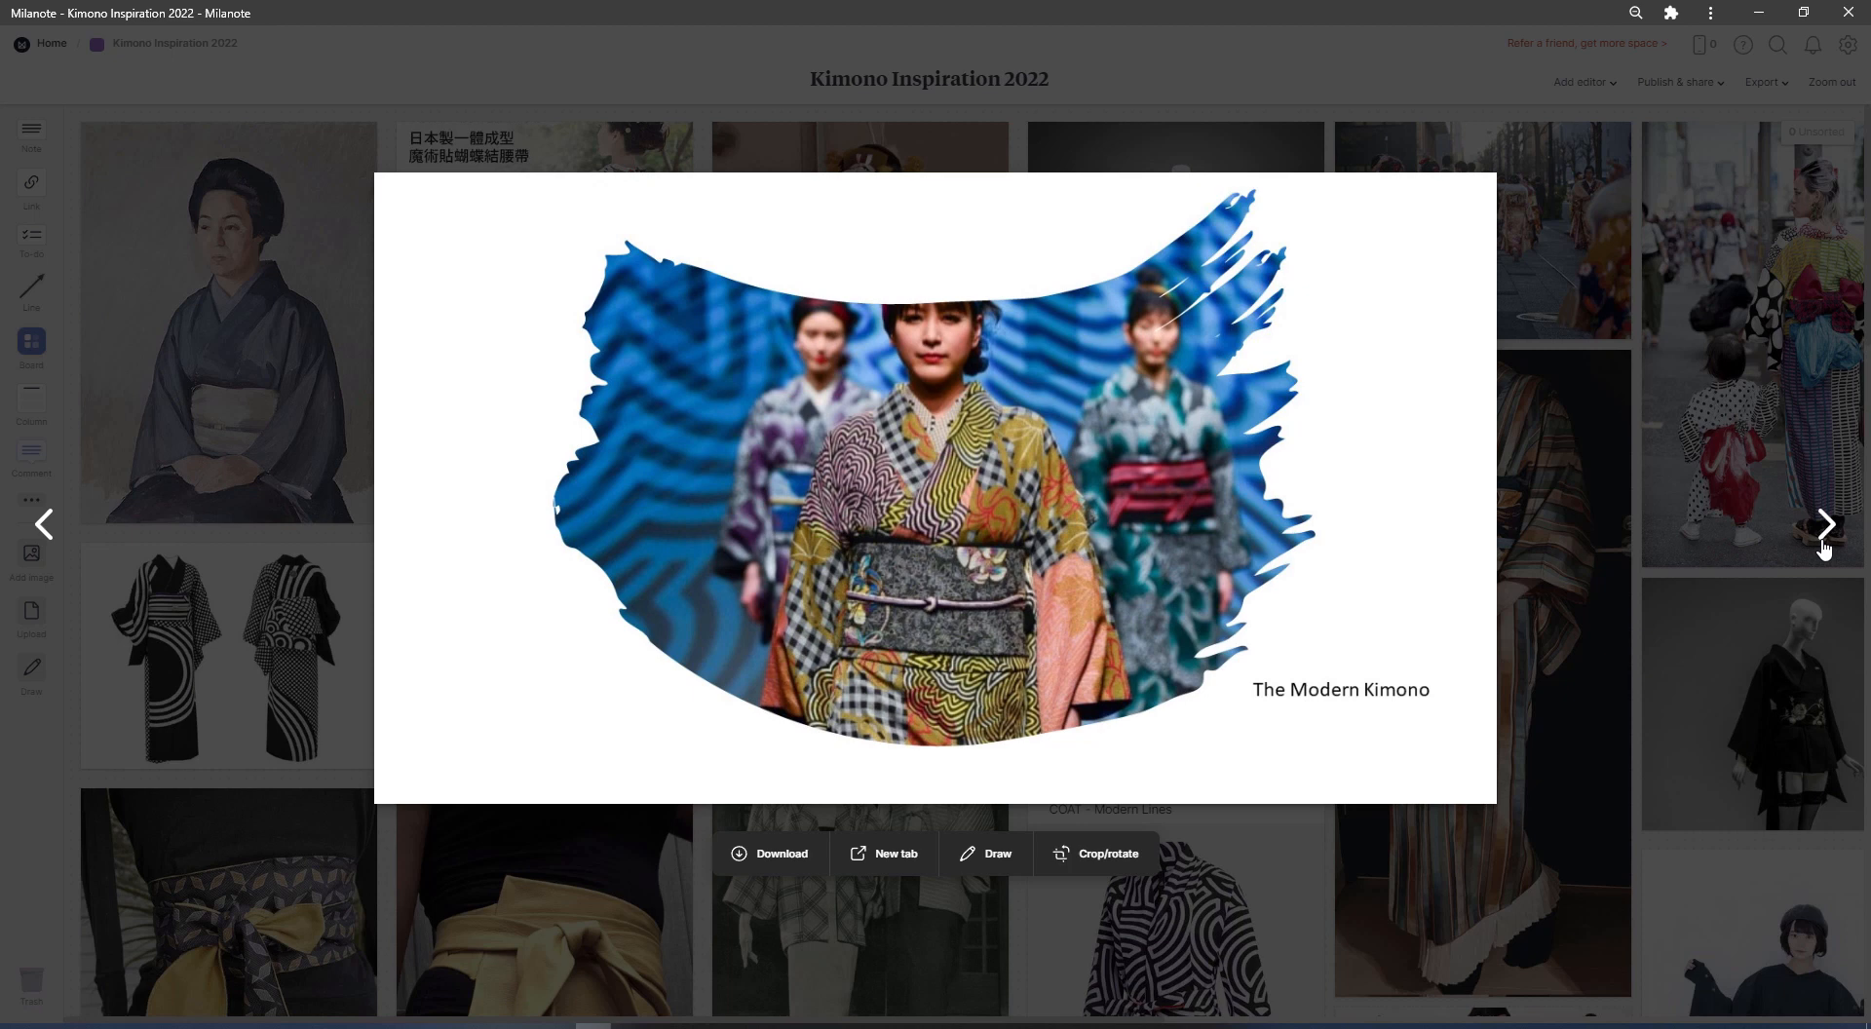
click(1825, 526)
click(1822, 526)
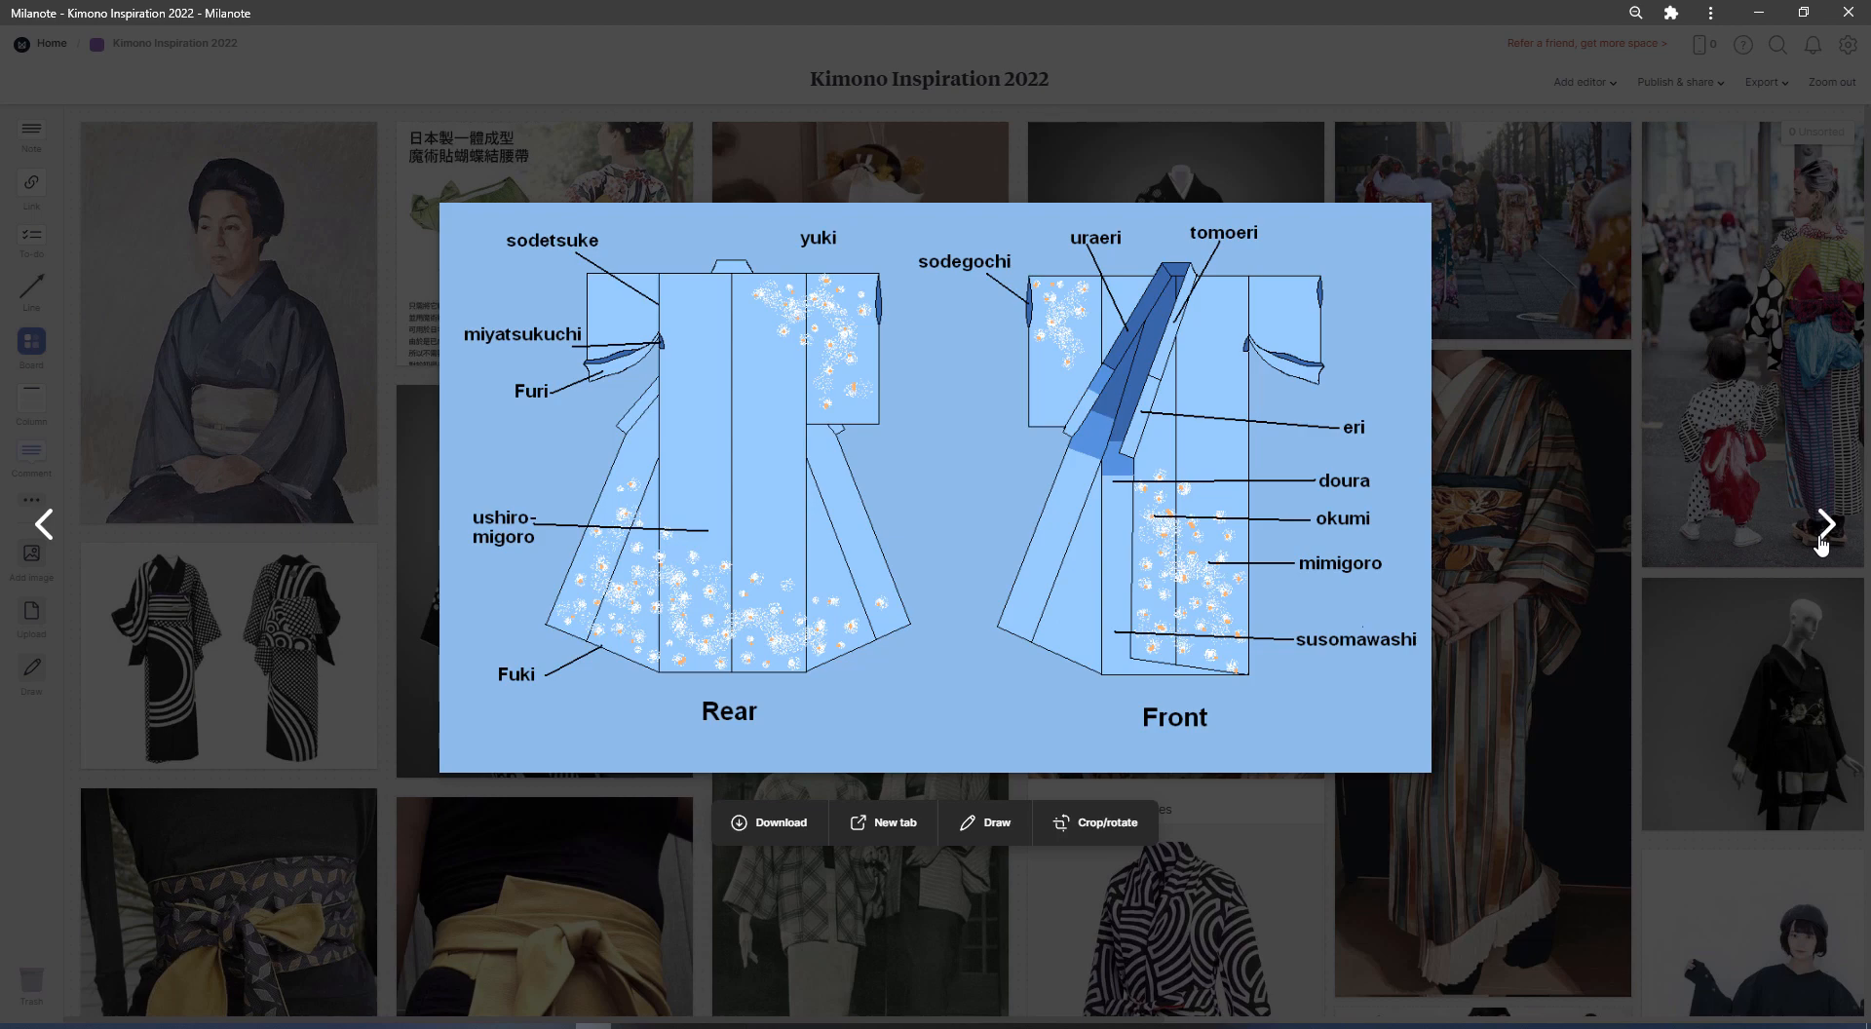
click(1822, 541)
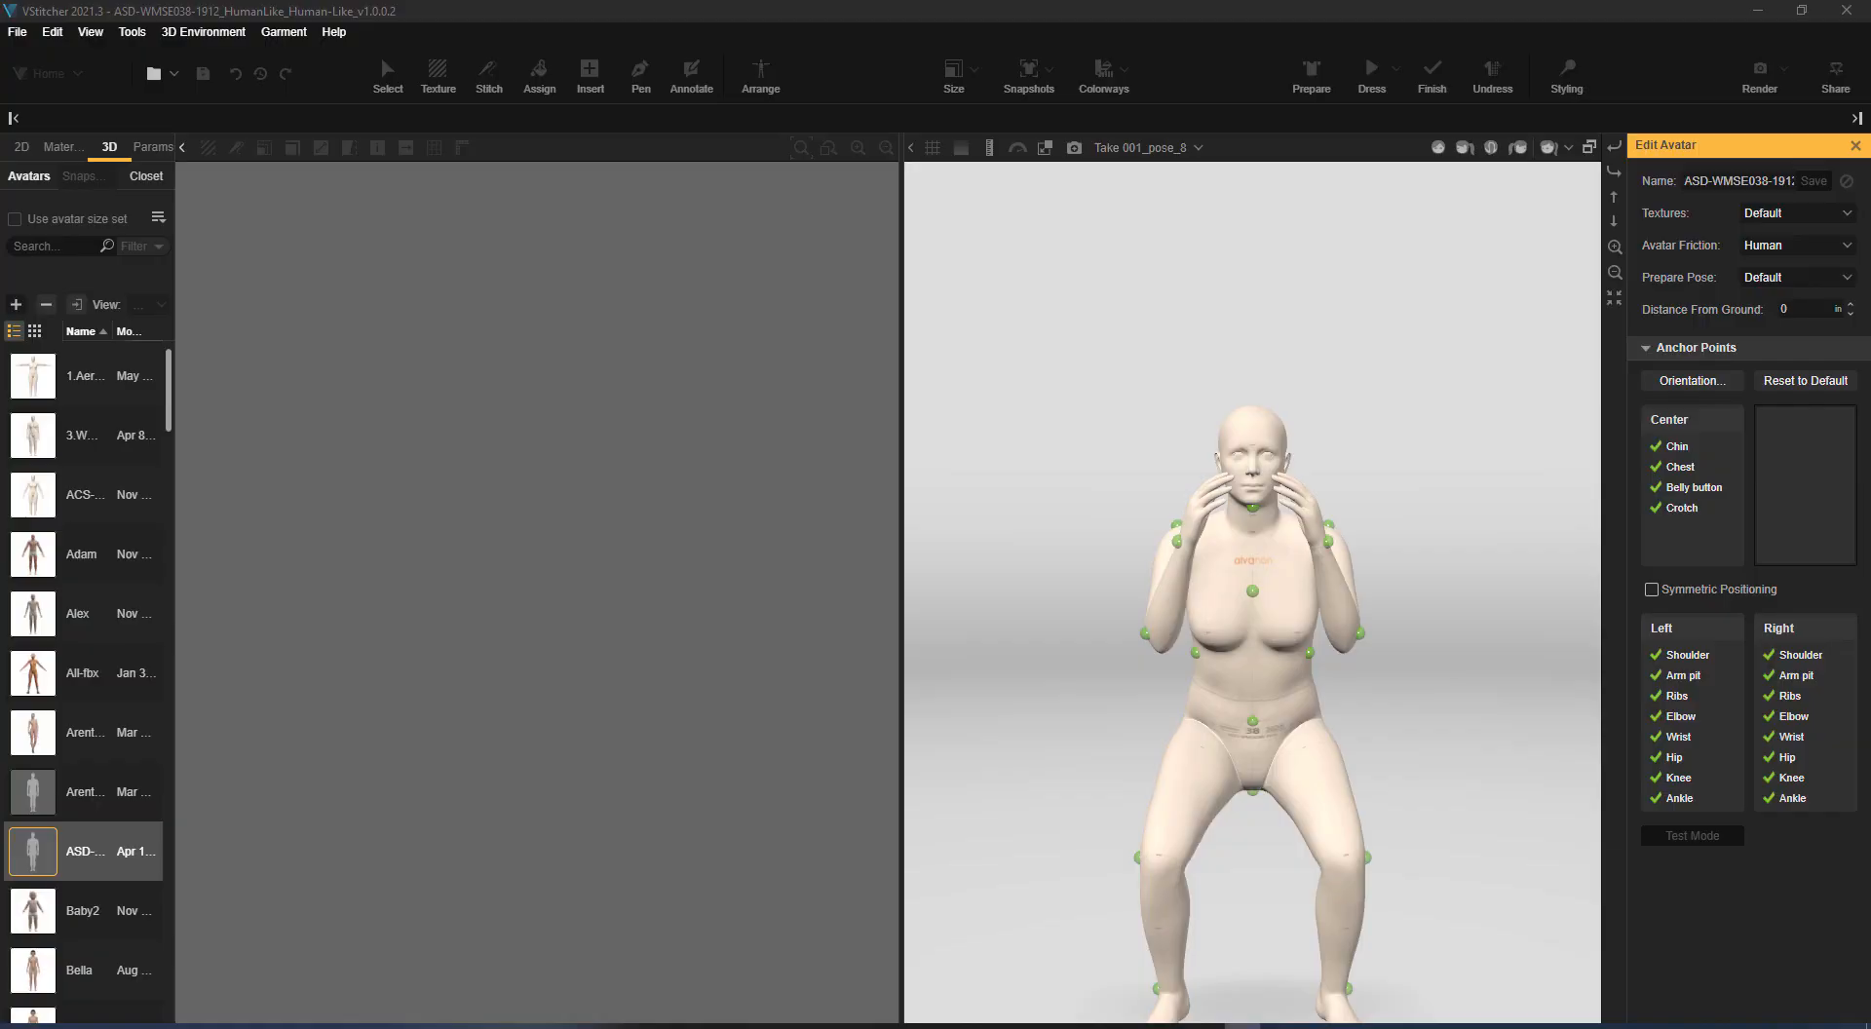
Switch to VStitcher, set the avatar's pose to Take 001_pose_0 and save the avatar changes
click(1141, 147)
scroll(1013, 263, up, 1)
click(1006, 261)
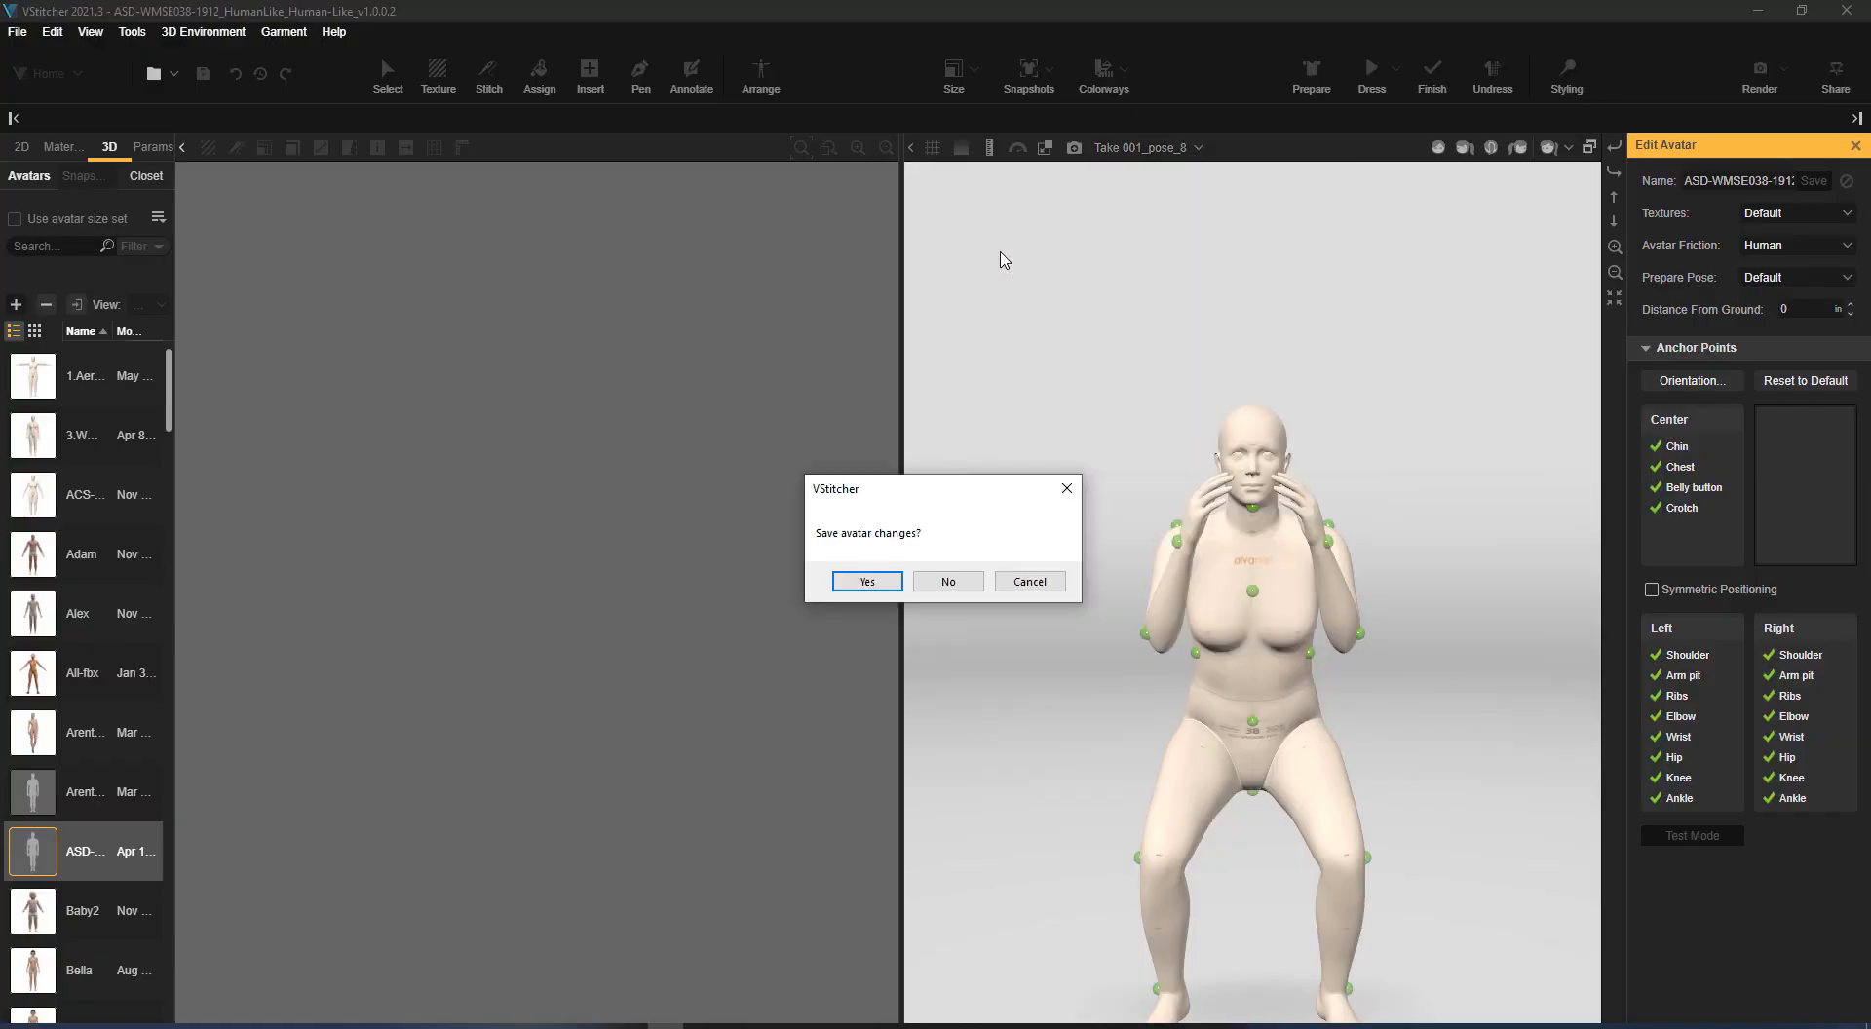
click(866, 582)
scroll(1364, 667, up, 1)
scroll(1404, 678, down, 2)
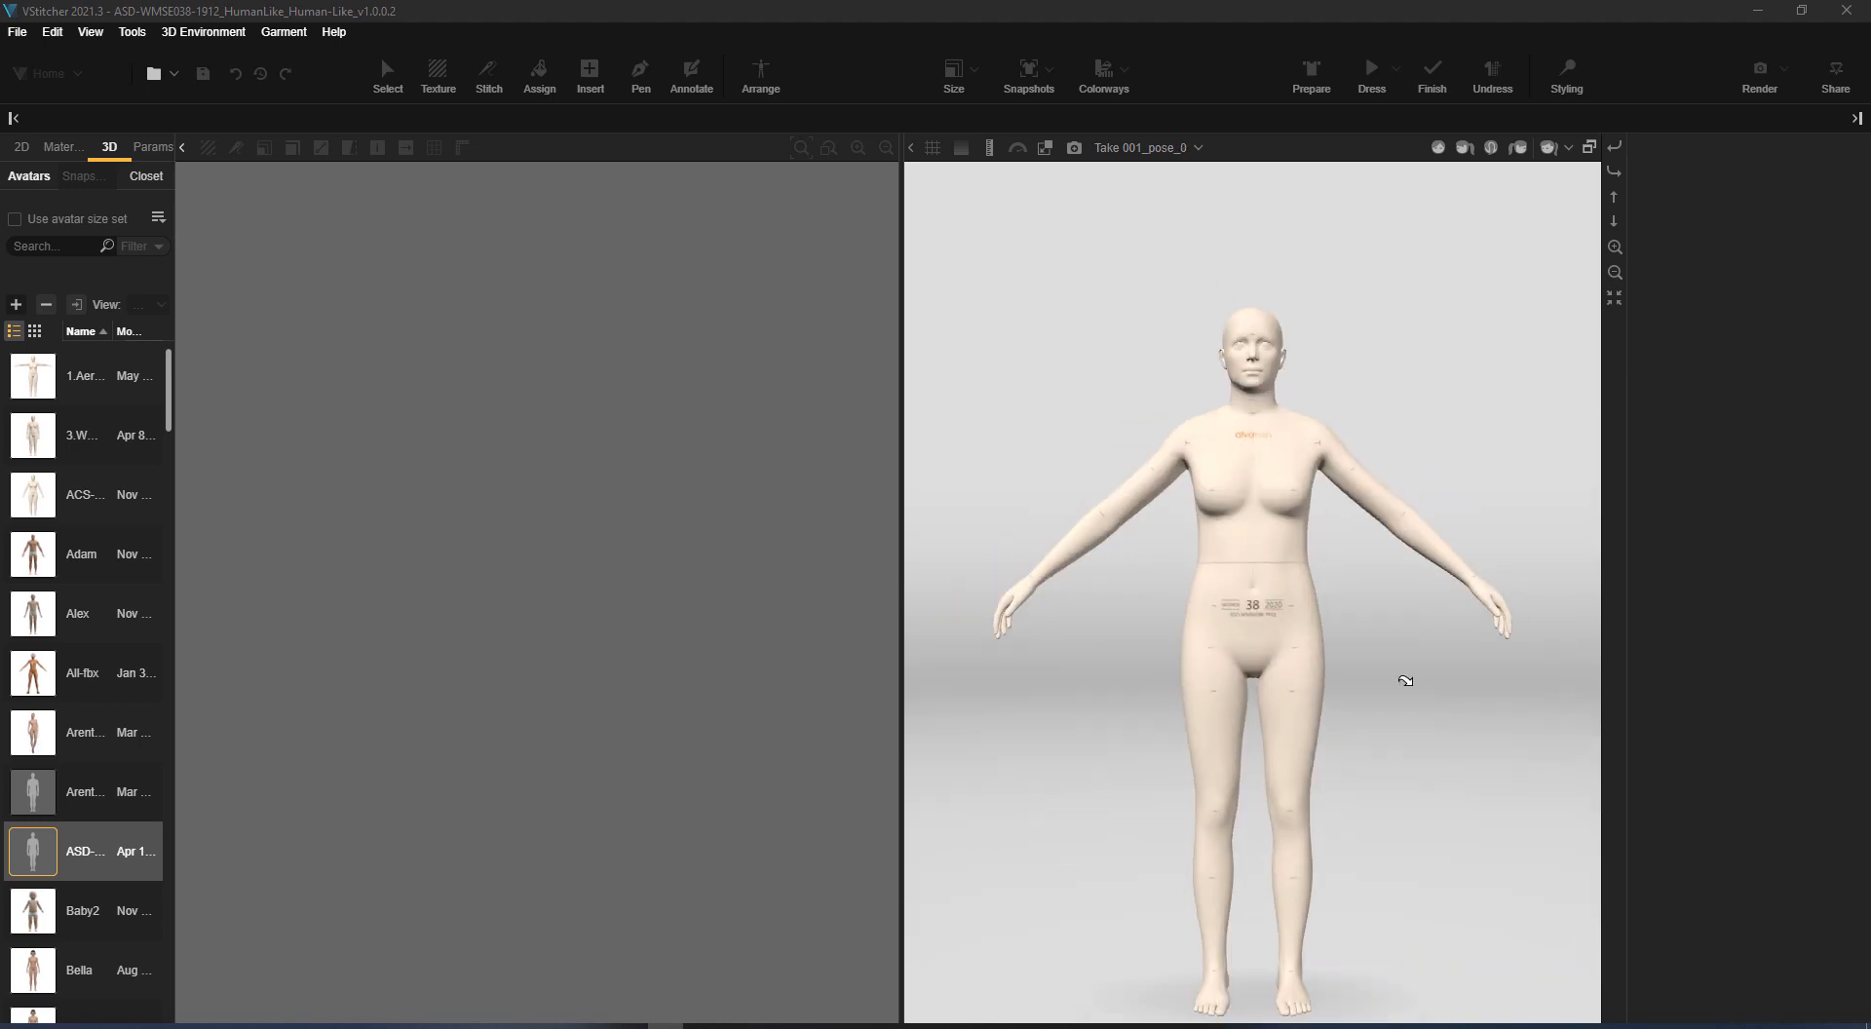
mouse_move(1404, 677)
mouse_down()
mouse_move(1434, 395)
mouse_move(1563, 562)
mouse_move(1405, 660)
mouse_up()
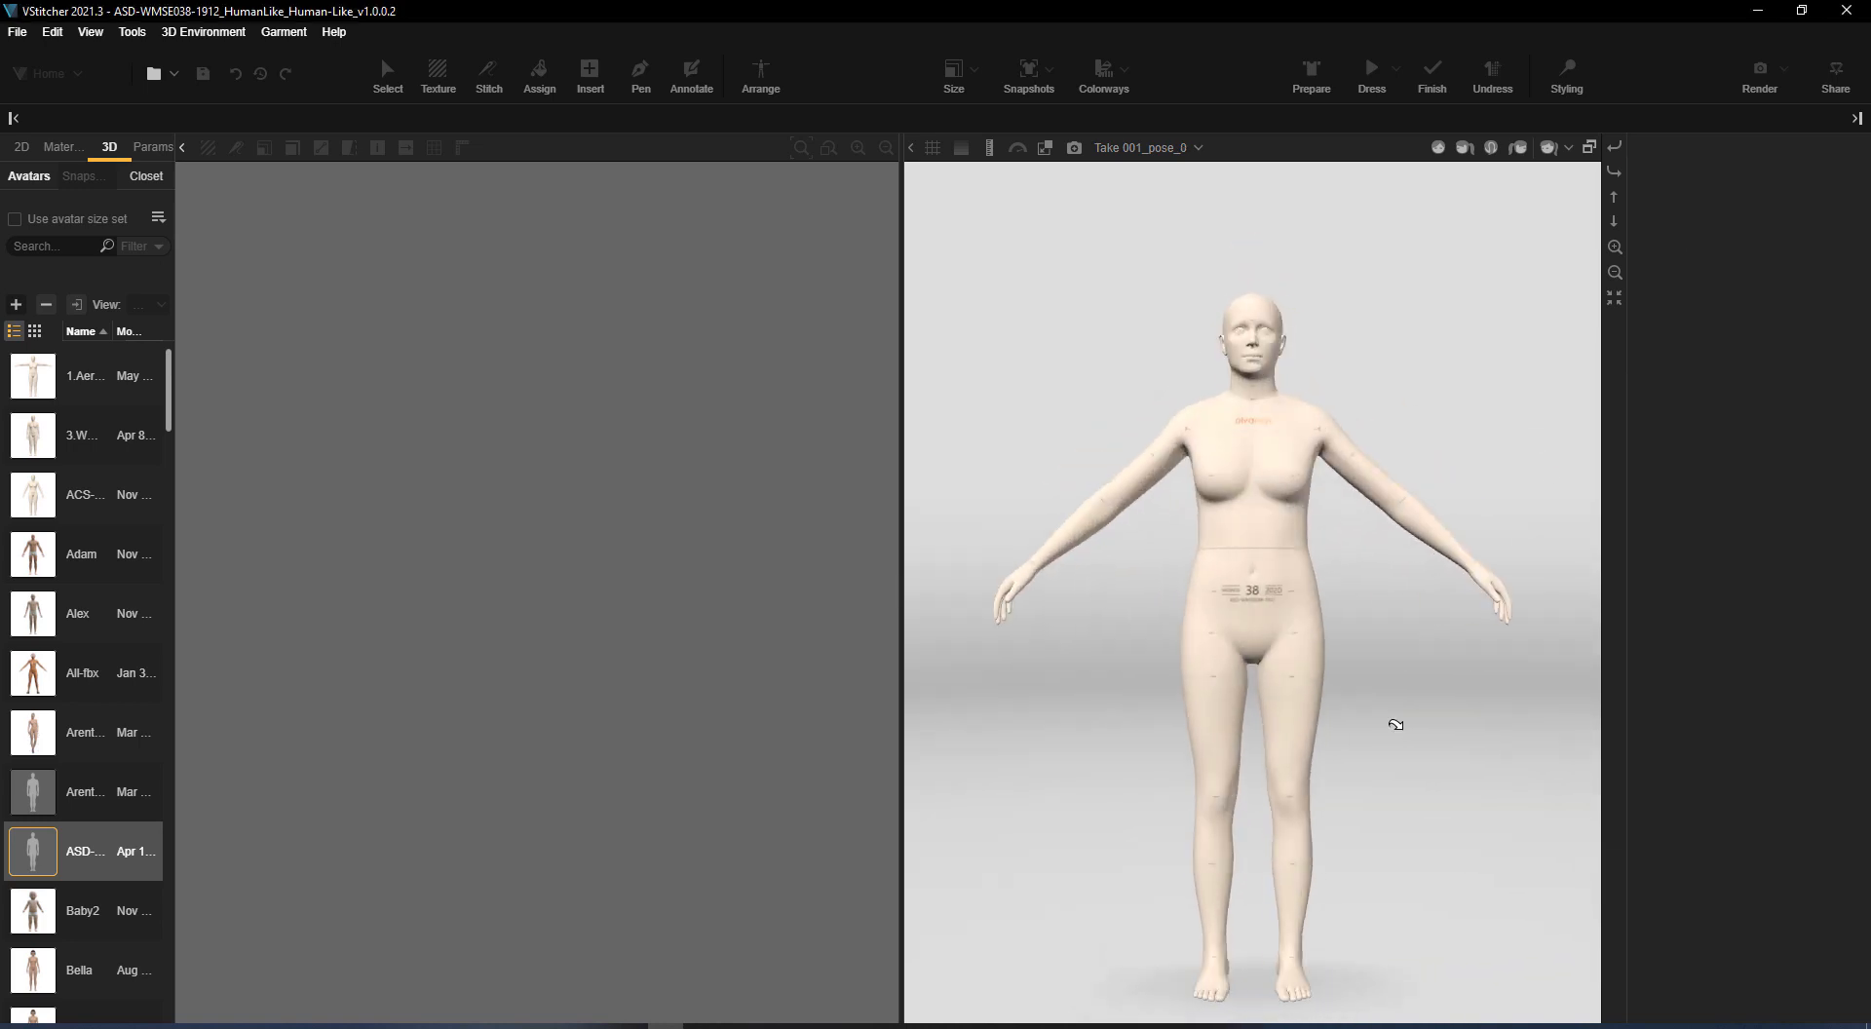
Open the recent Basic Block garment, then prepare it and dress it on the avatar
click(18, 31)
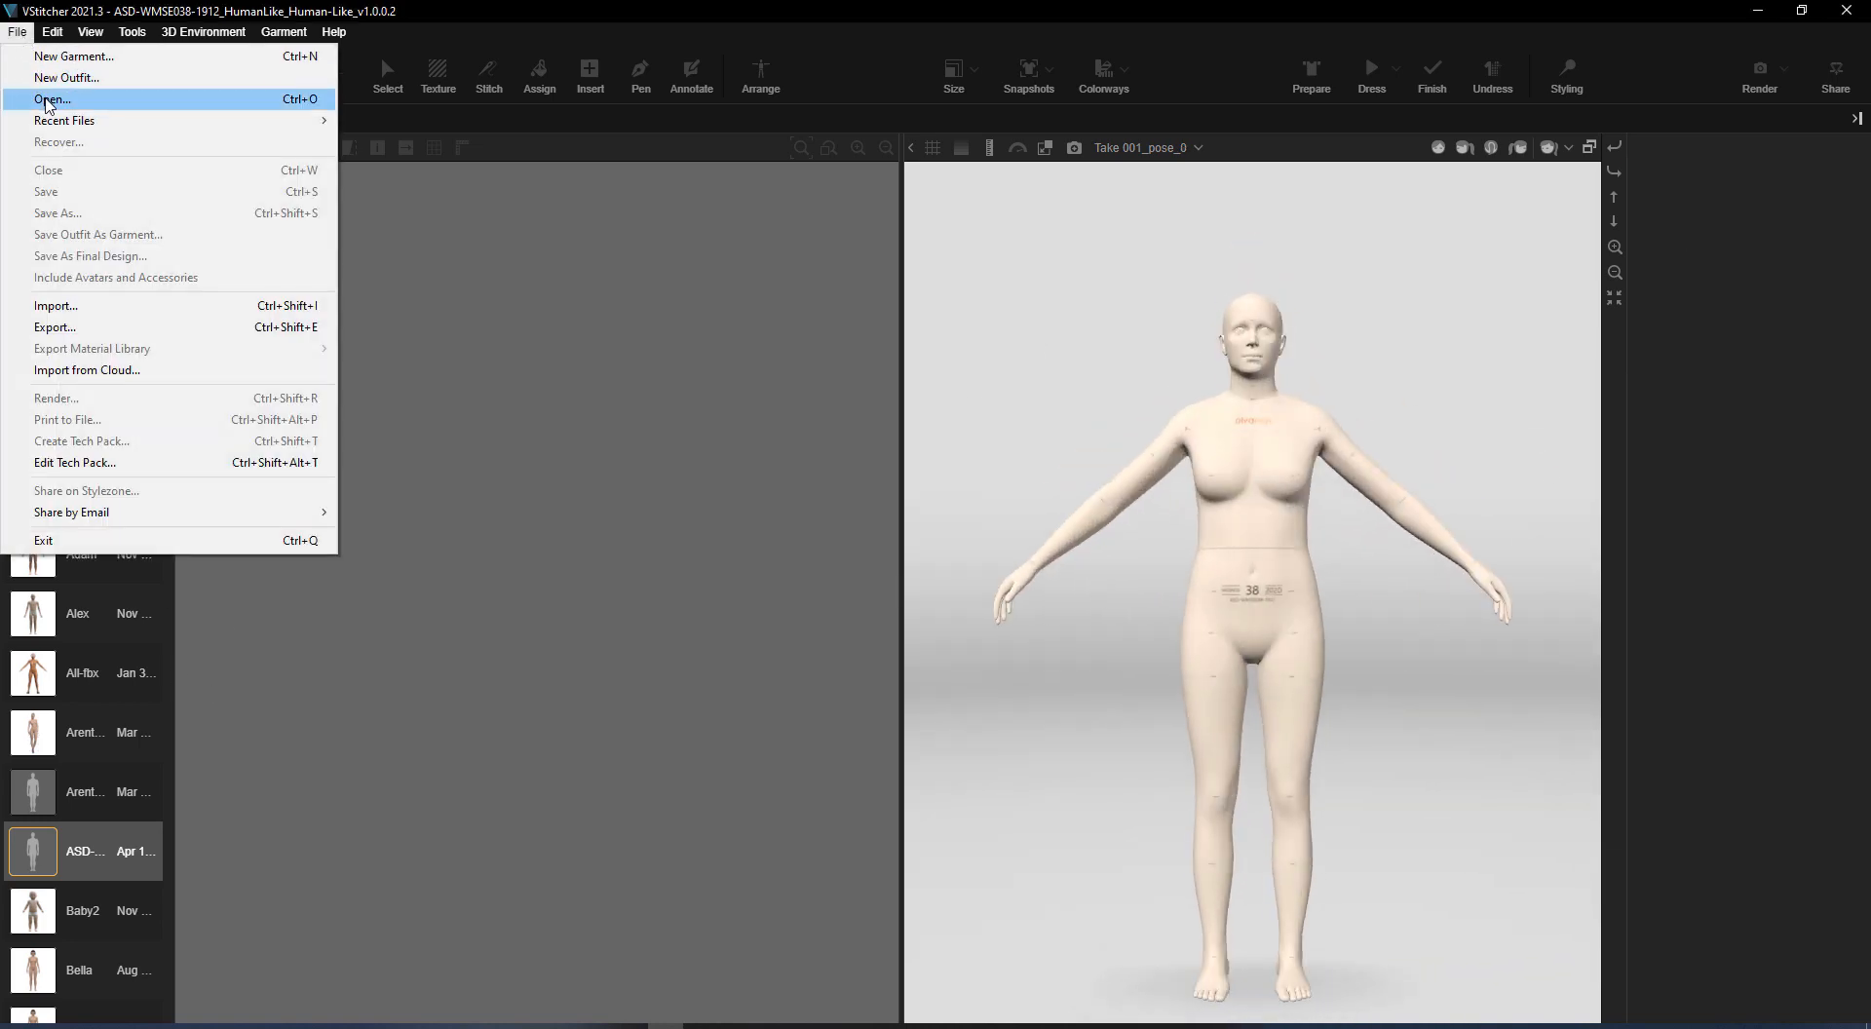
mouse_move(244, 119)
click(487, 187)
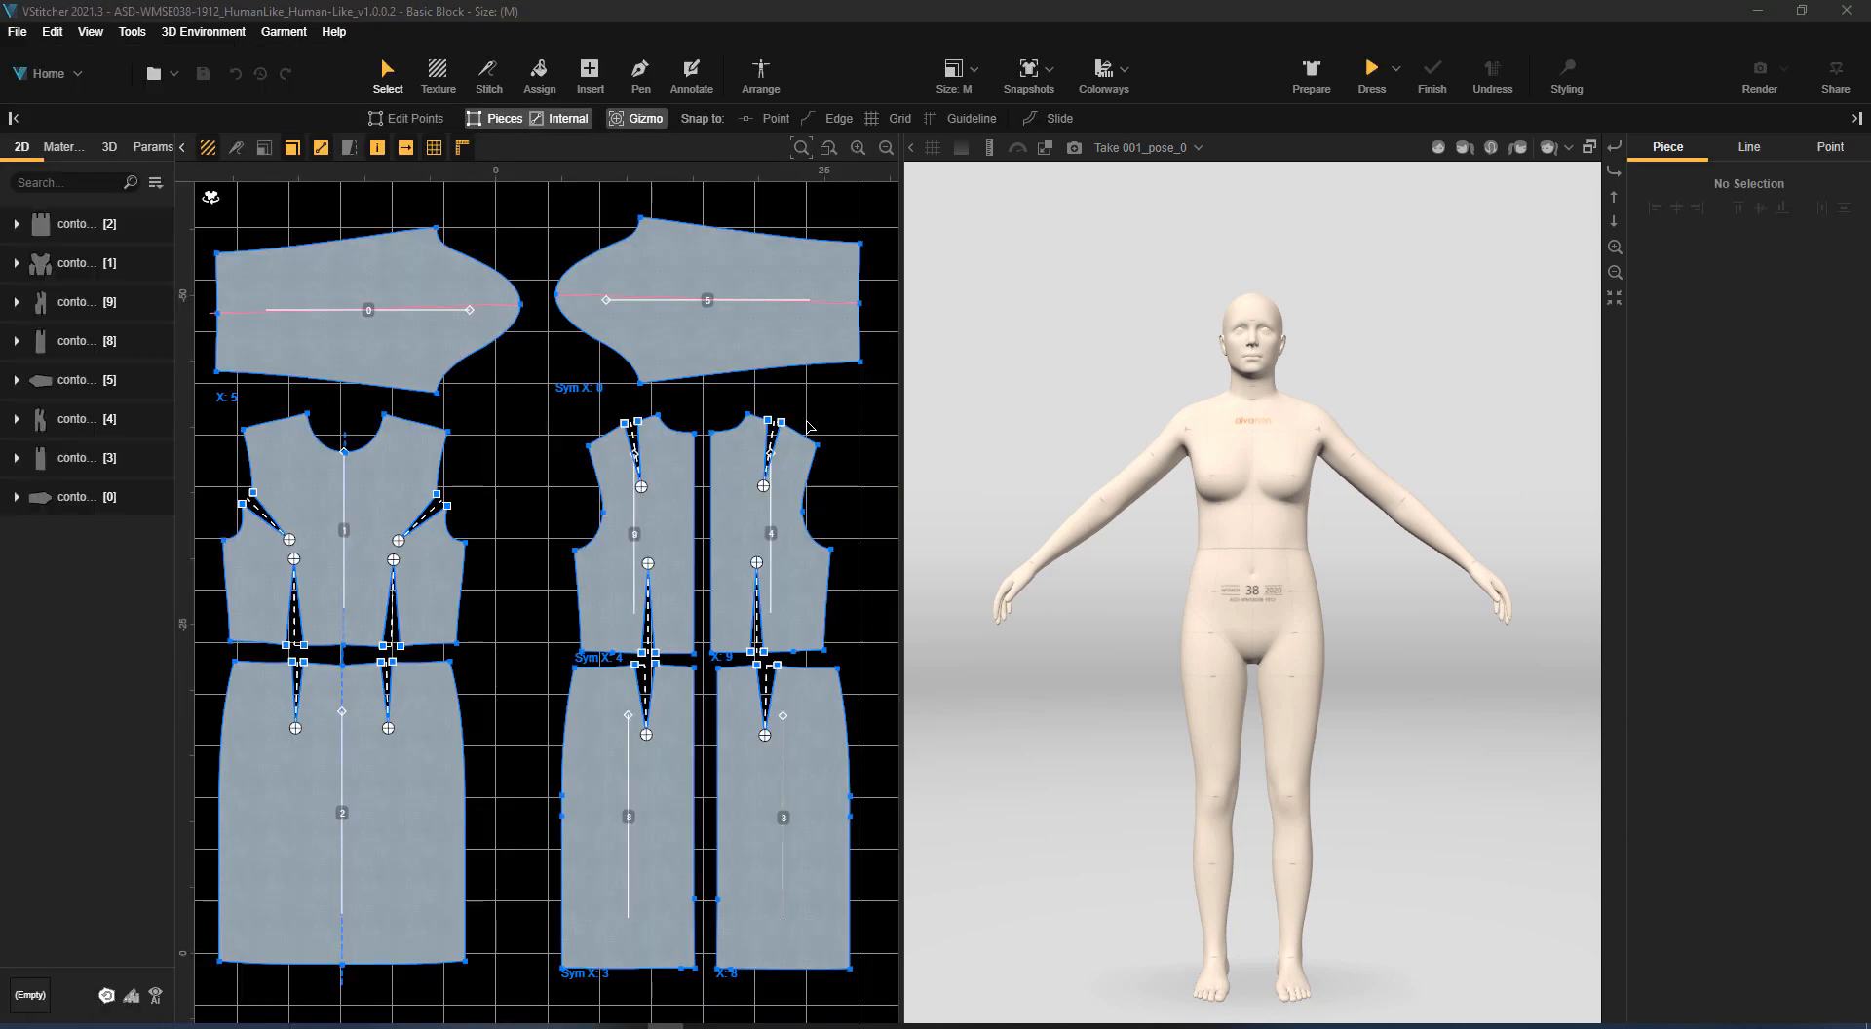
click(1308, 76)
click(1372, 73)
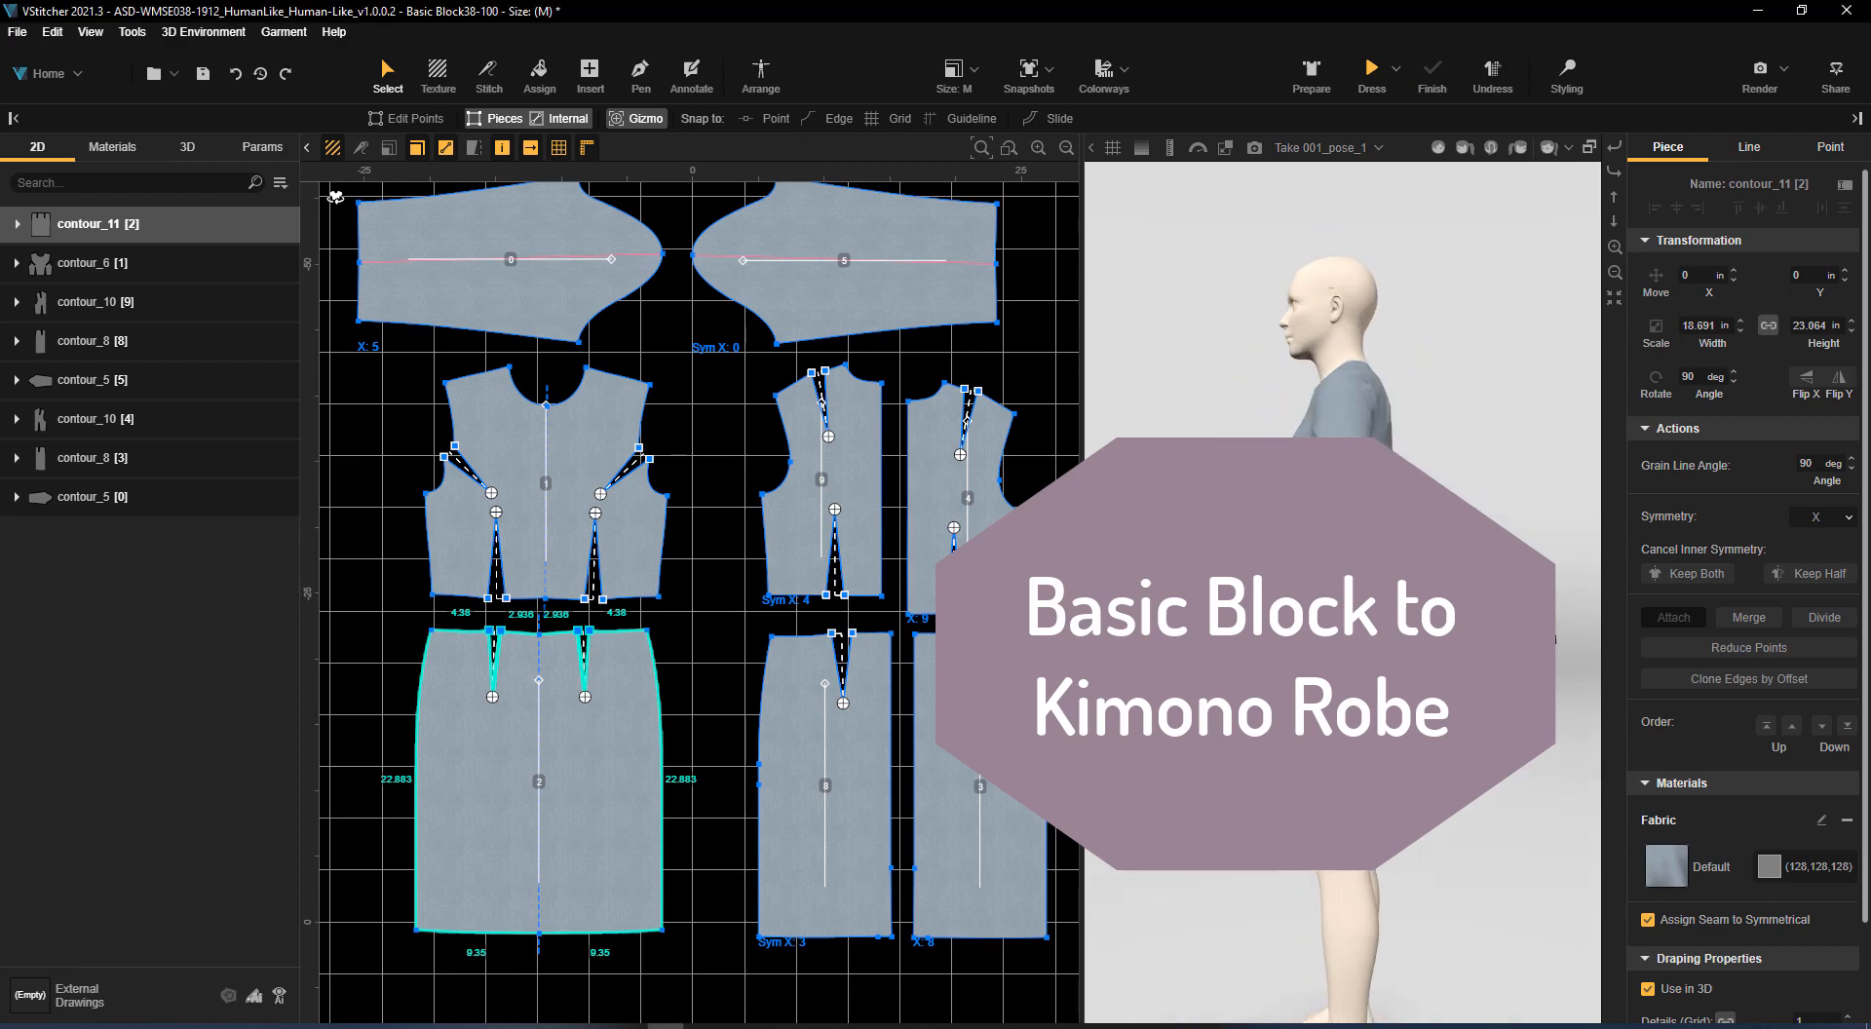
Move the front skirt piece and both back skirt pieces to an empty area away from the bodice and sleeve pieces
scroll(651, 743, down, 3)
middle_drag(651, 743, 858, 550)
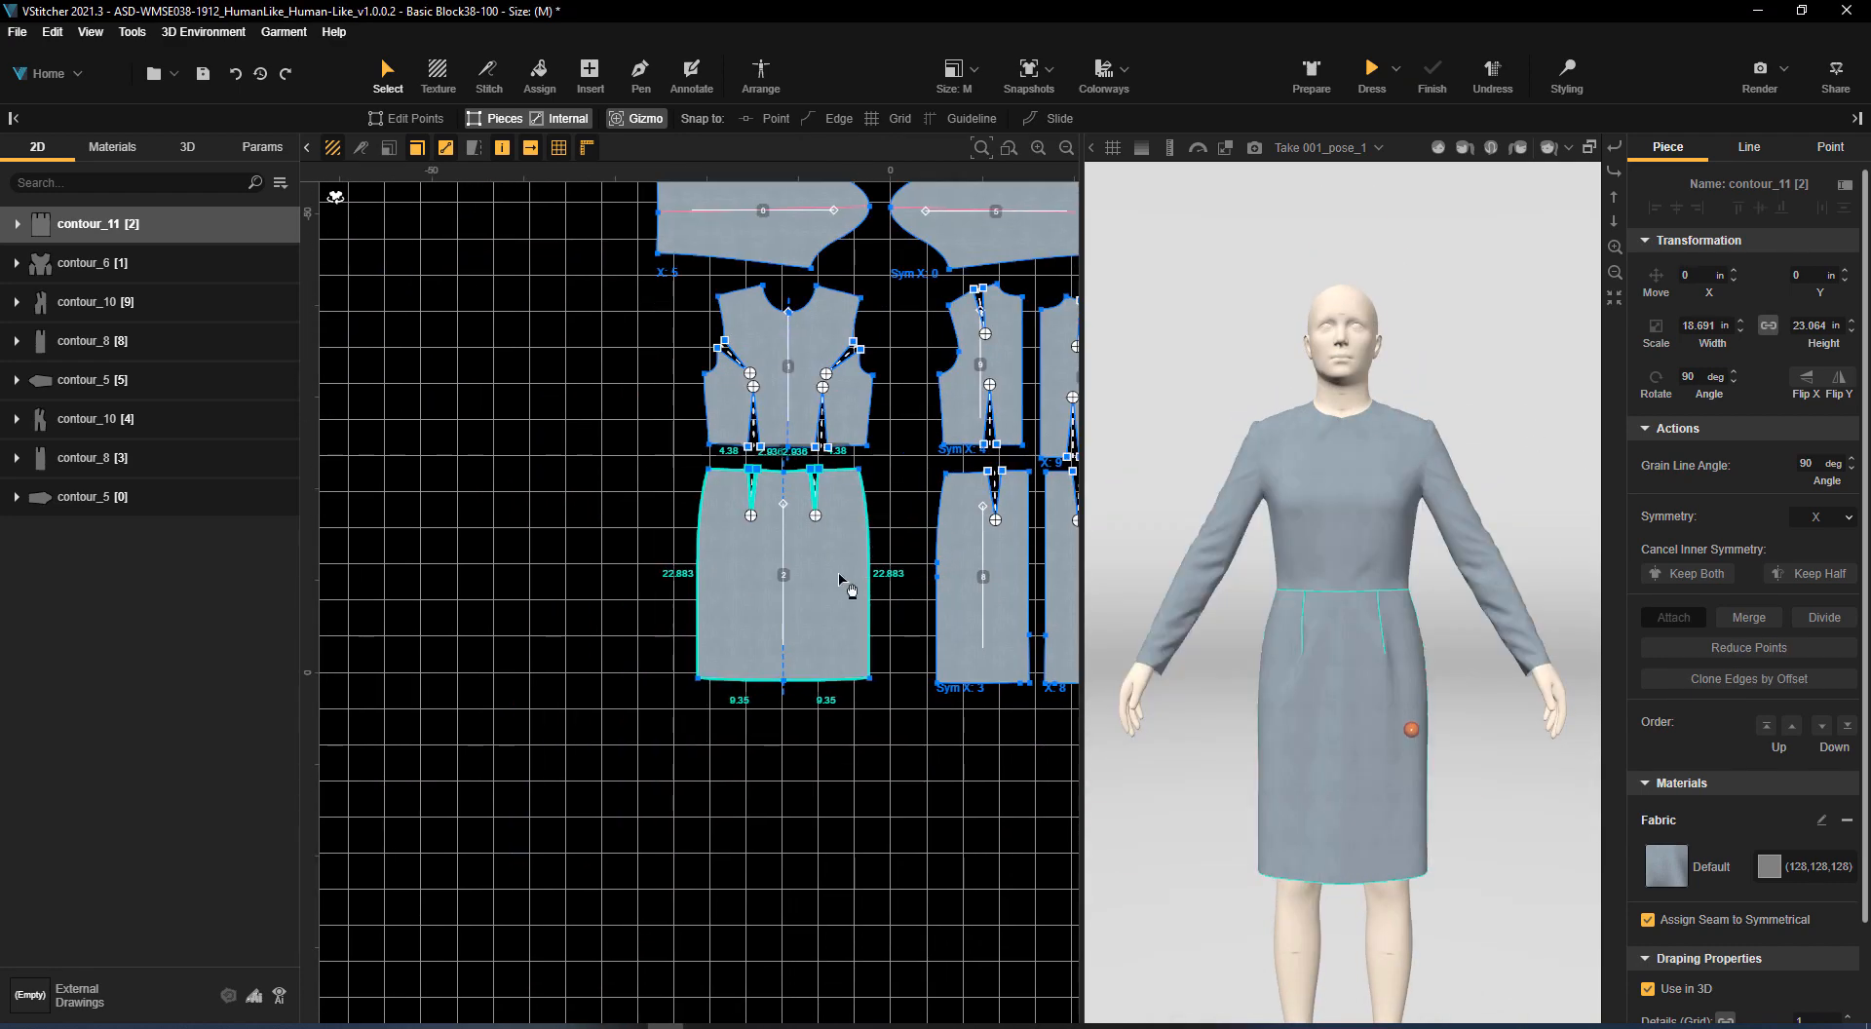
drag(844, 580, 331, 652)
drag(970, 638, 400, 700)
click(1057, 652)
drag(1058, 651, 478, 712)
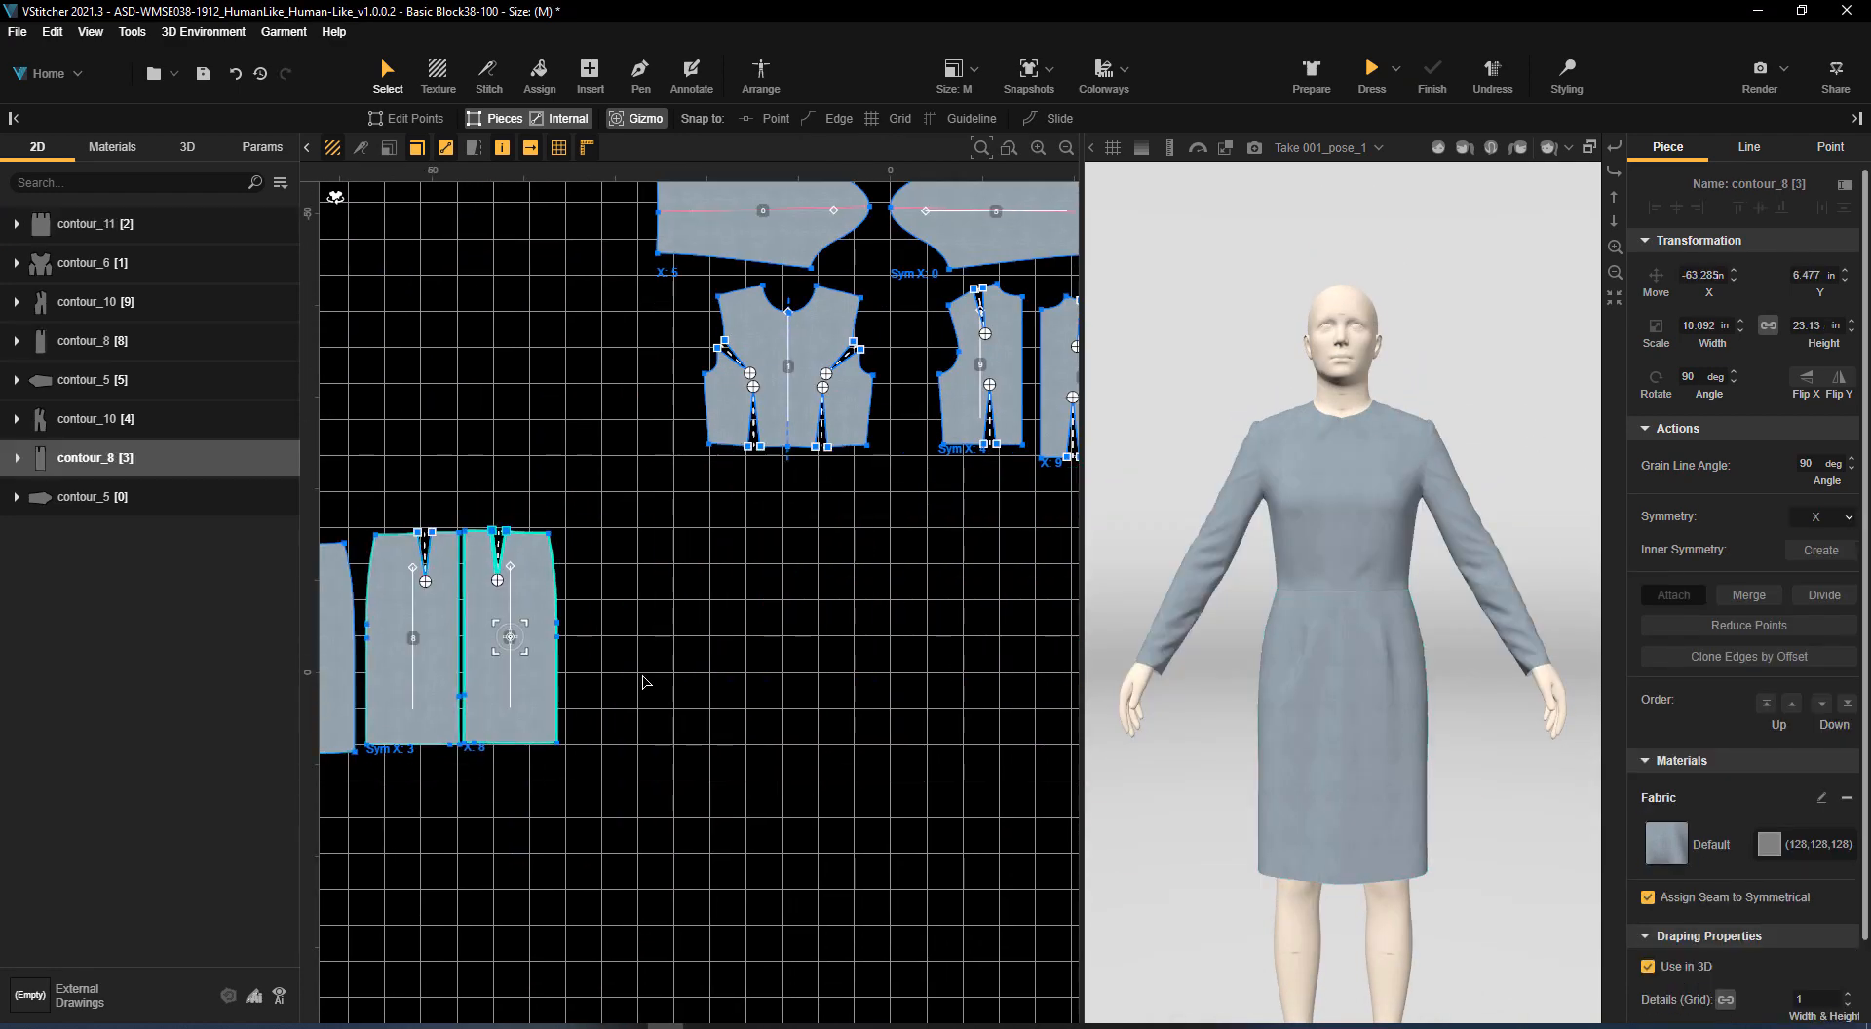
Lock the front skirt piece and the two back skirt pieces
scroll(643, 677, up, 1)
middle_drag(643, 676, 995, 706)
drag(418, 493, 992, 888)
click(261, 458)
click(261, 341)
click(260, 225)
click(686, 455)
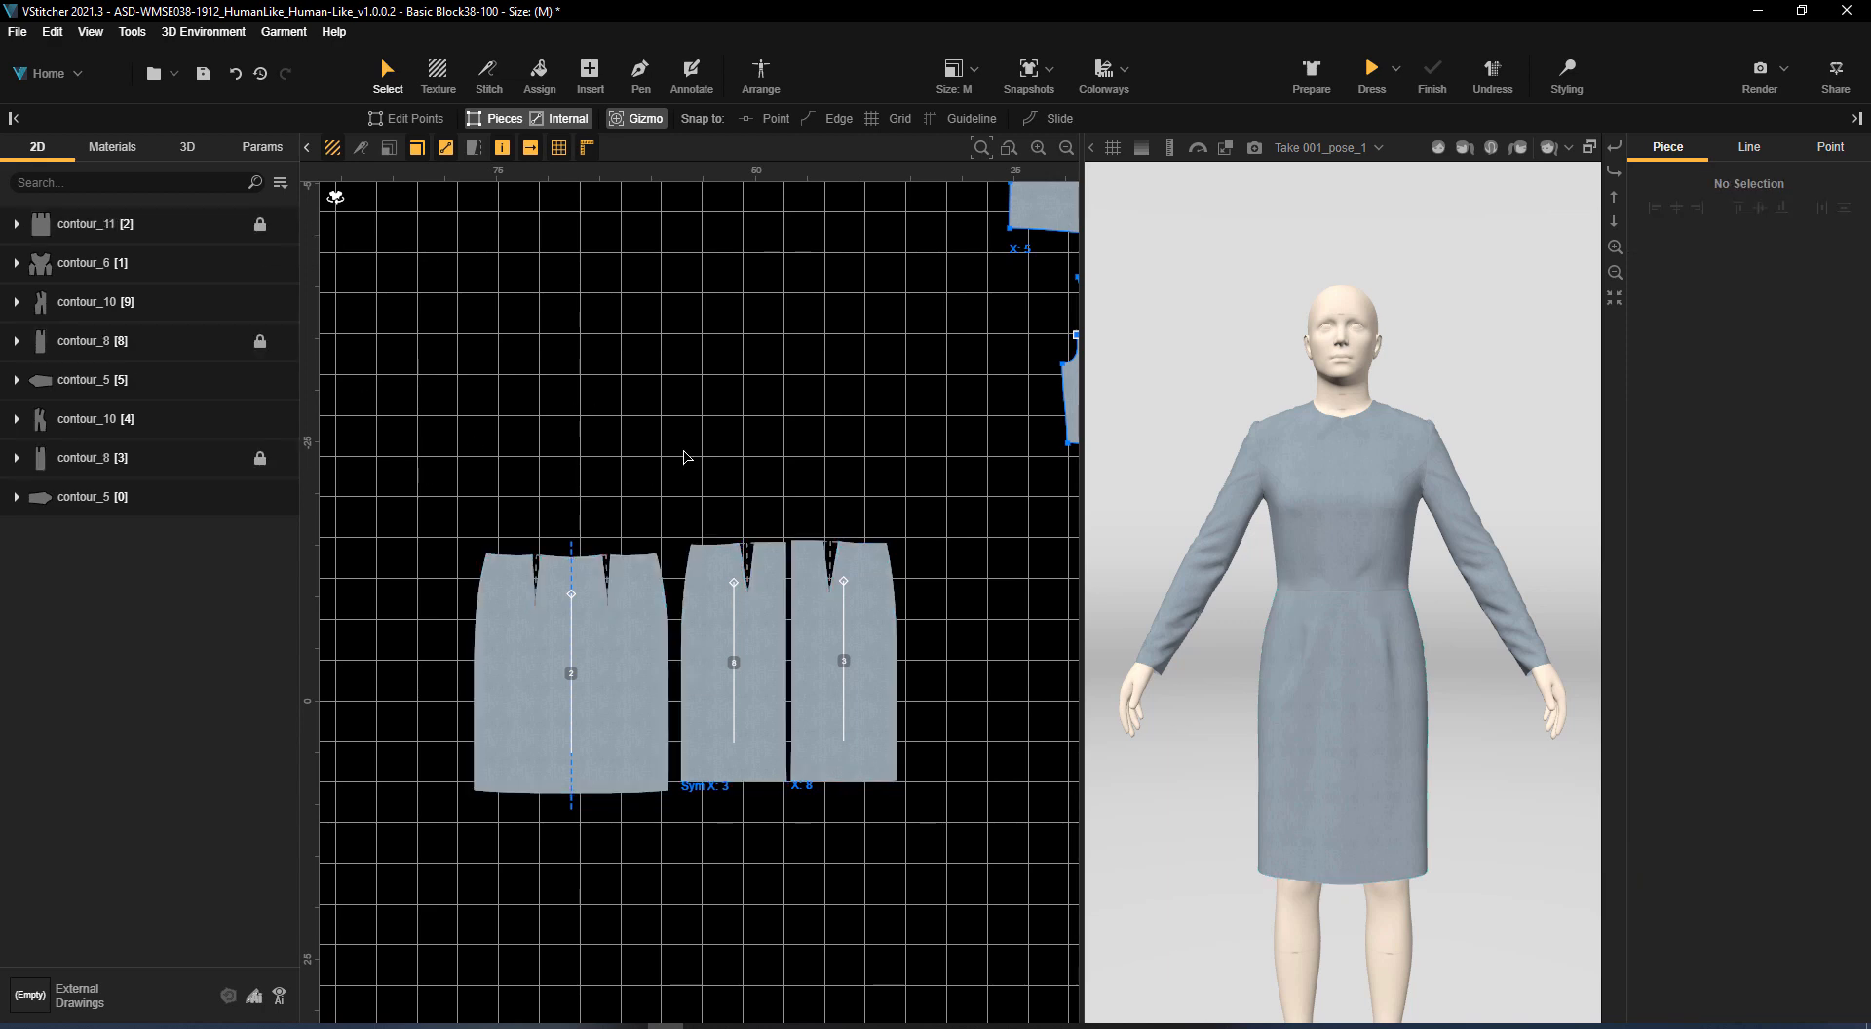
Disable the three locked skirt pieces so they are left out of the pattern and the 3D garment
drag(439, 473, 990, 903)
click(204, 448)
click(282, 224)
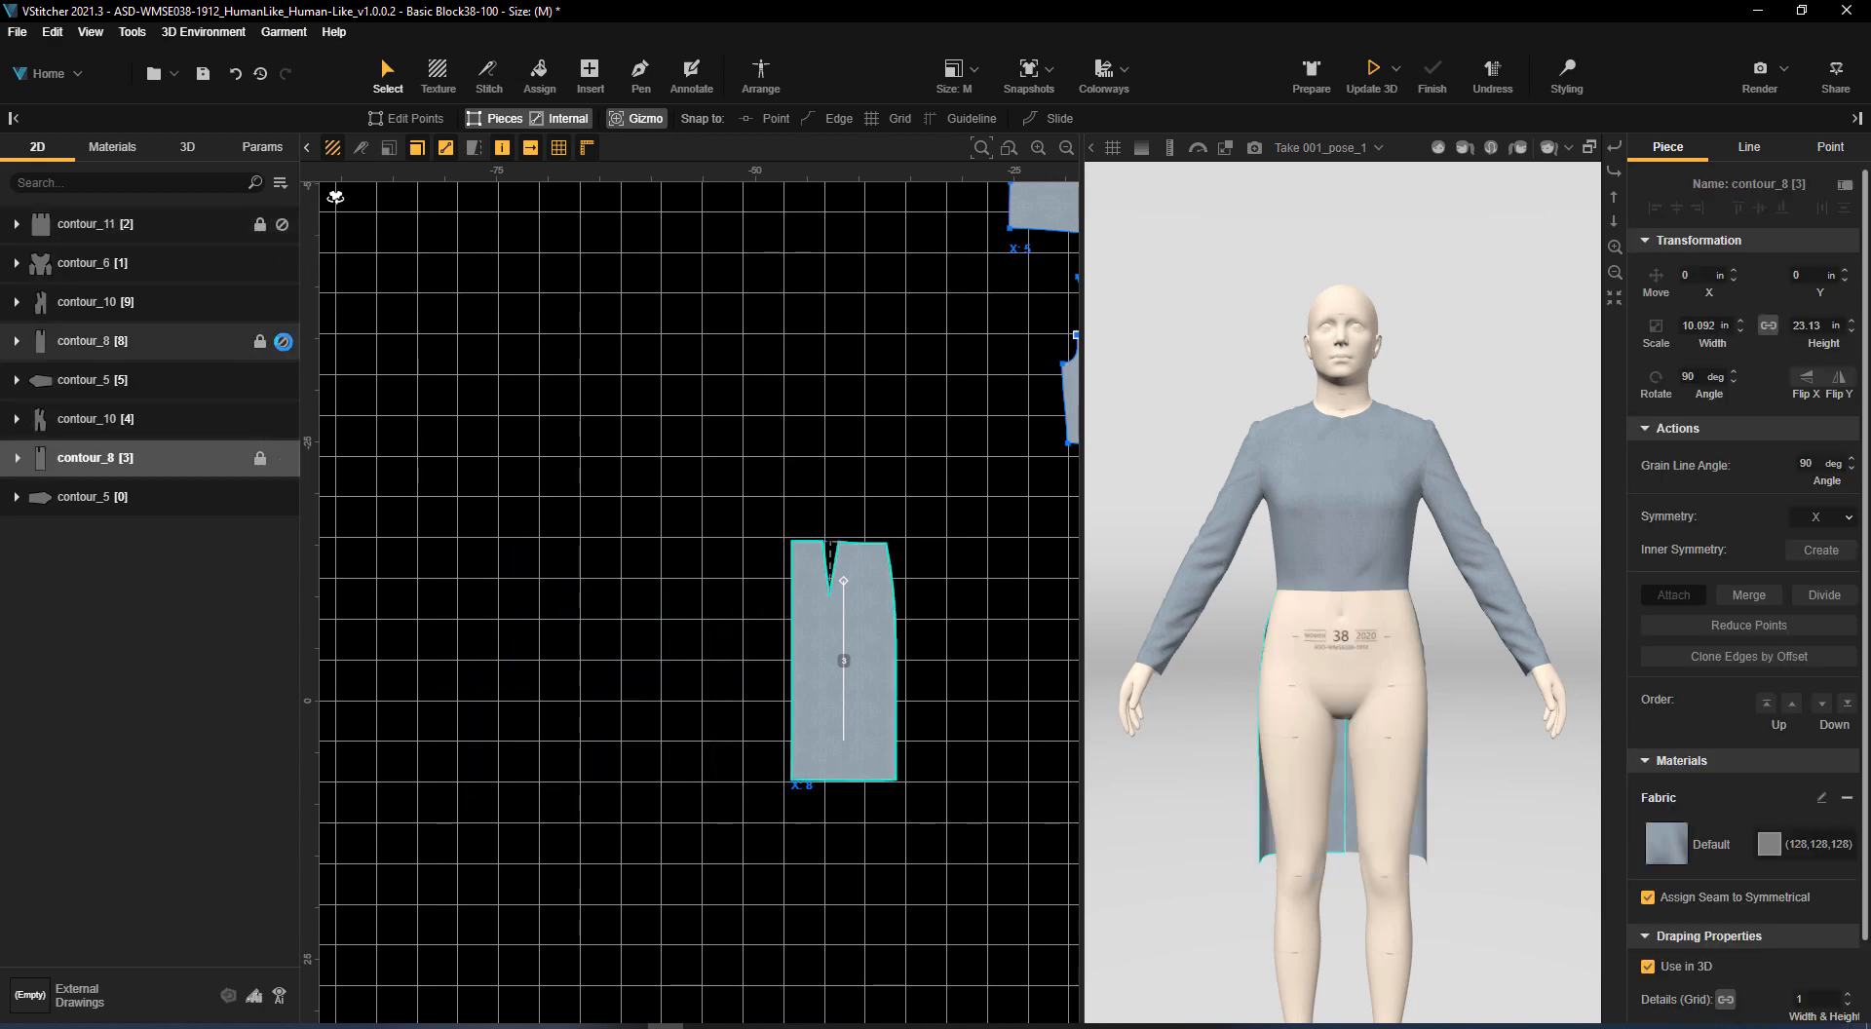
click(281, 341)
click(282, 458)
Extend the waist edges of the front and back bodice pieces downward to a front side length of about 38 in, and update the 3D garment
middle_drag(911, 536, 497, 585)
click(672, 499)
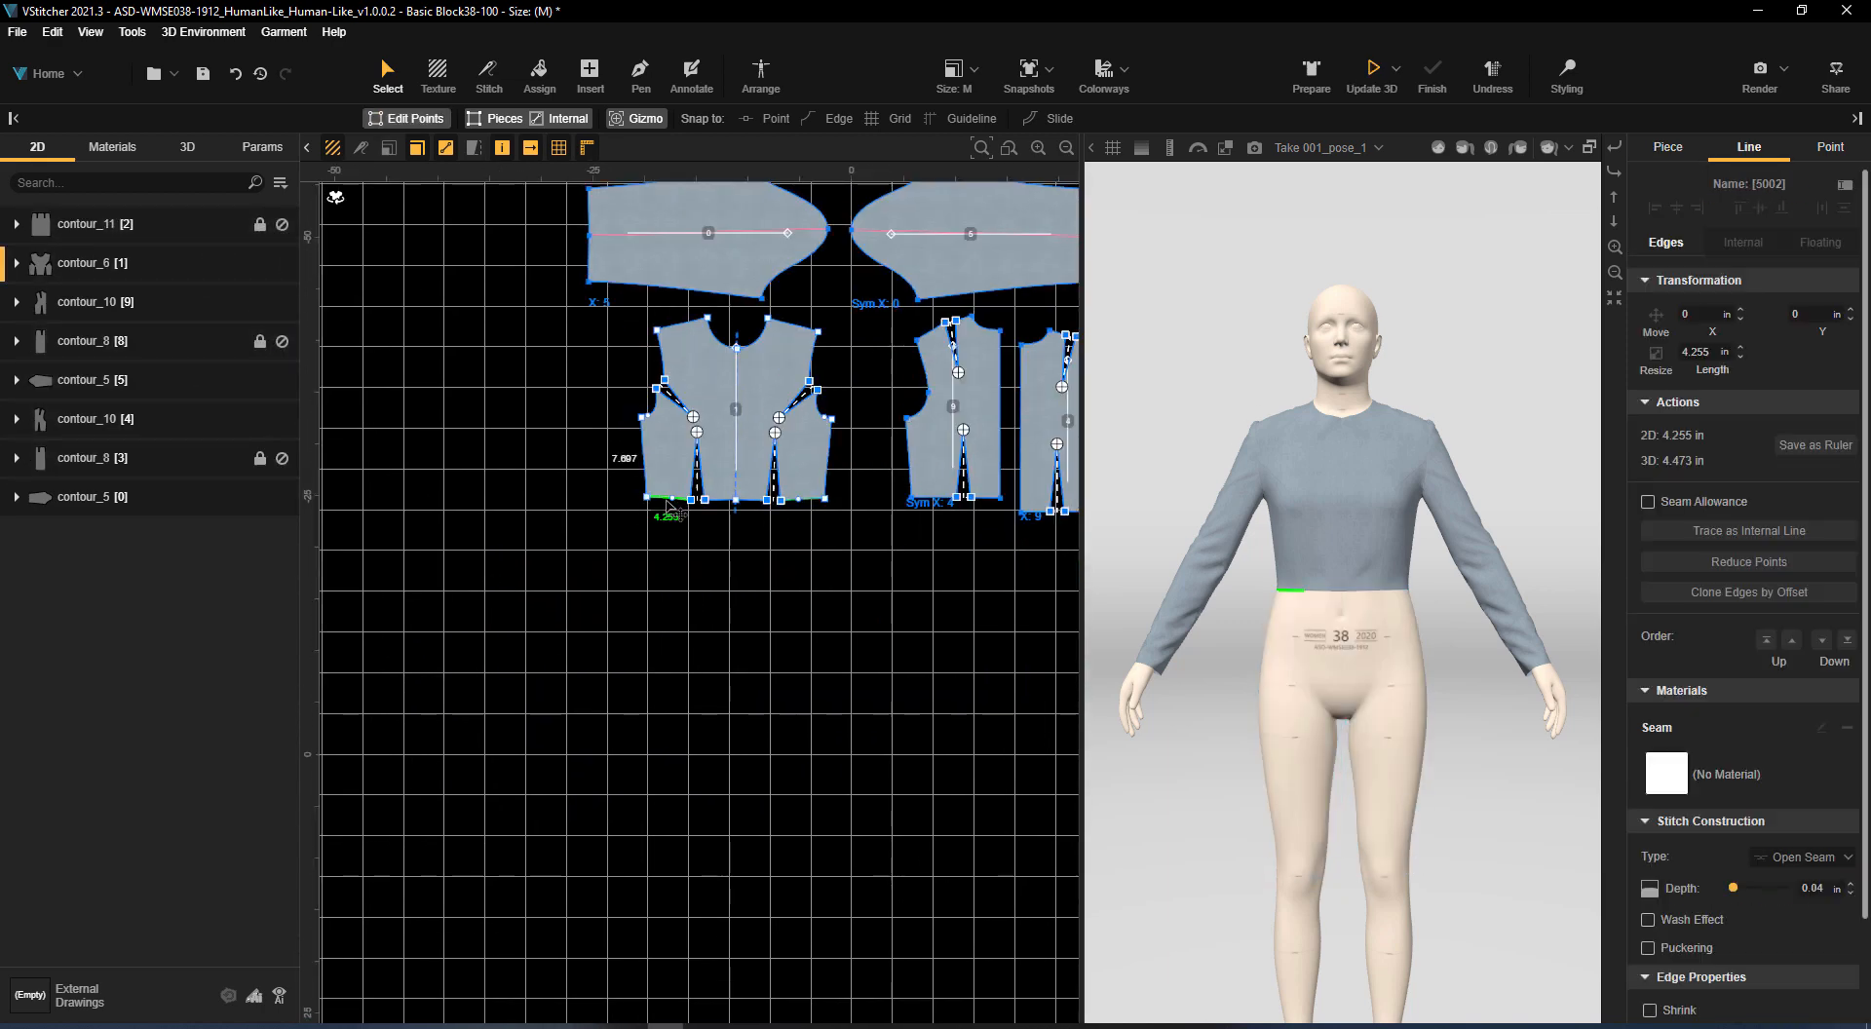
shift+click(724, 501)
shift+click(936, 498)
shift+drag(987, 499, 1015, 841)
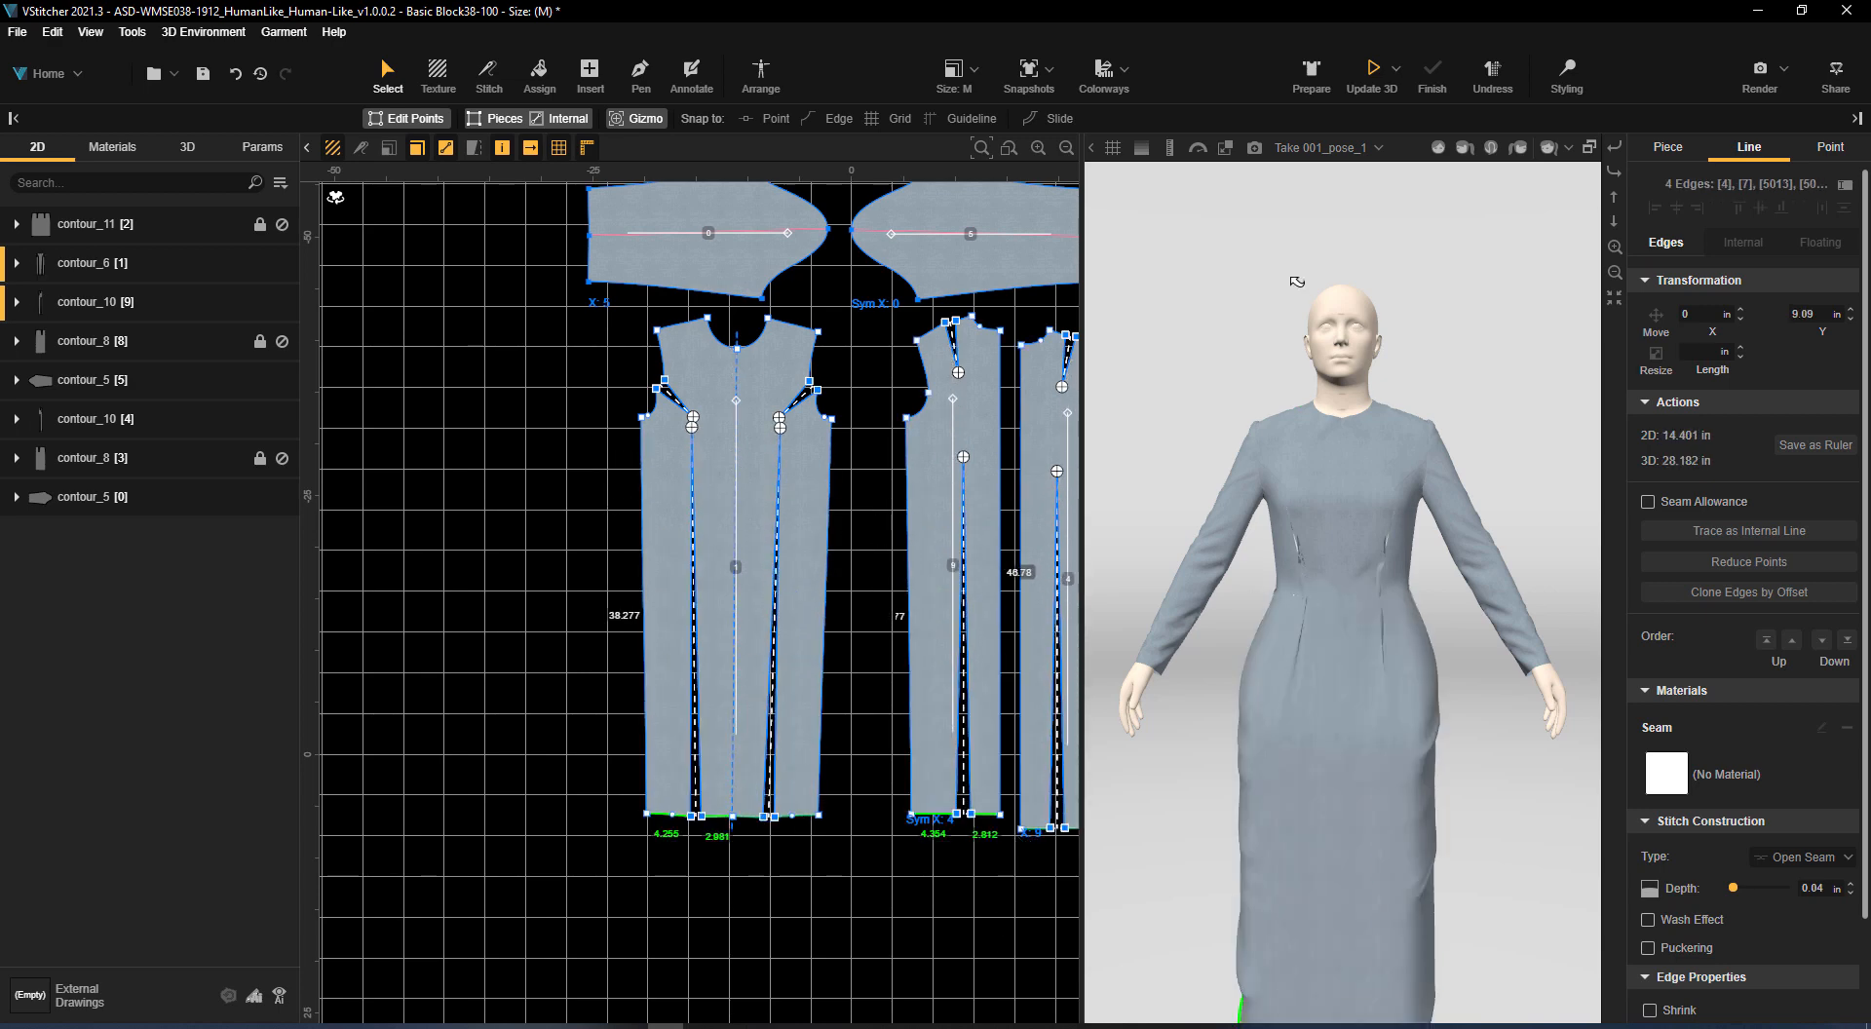
click(1373, 80)
right_drag(1351, 749, 1647, 688)
Try to widen the front piece by pulling its underarm points outward and down
click(644, 419)
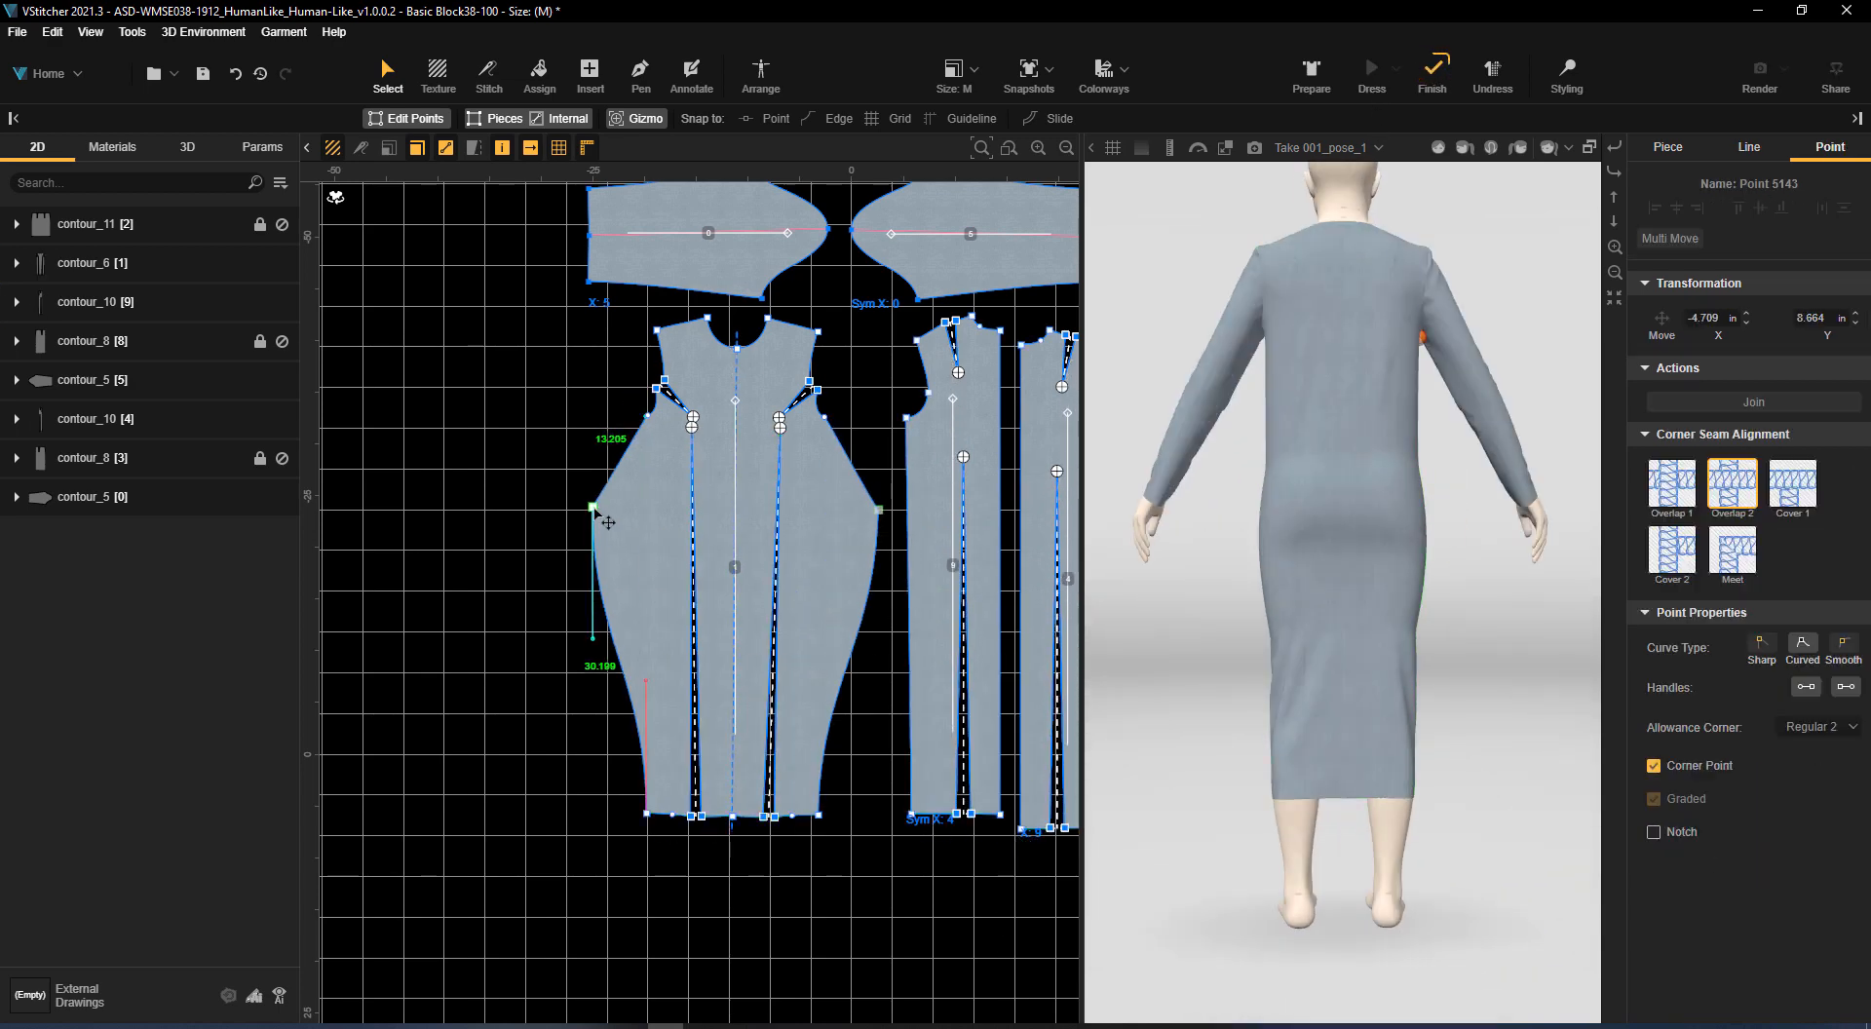
scroll(870, 423, up, 2)
click(872, 423)
click(815, 420)
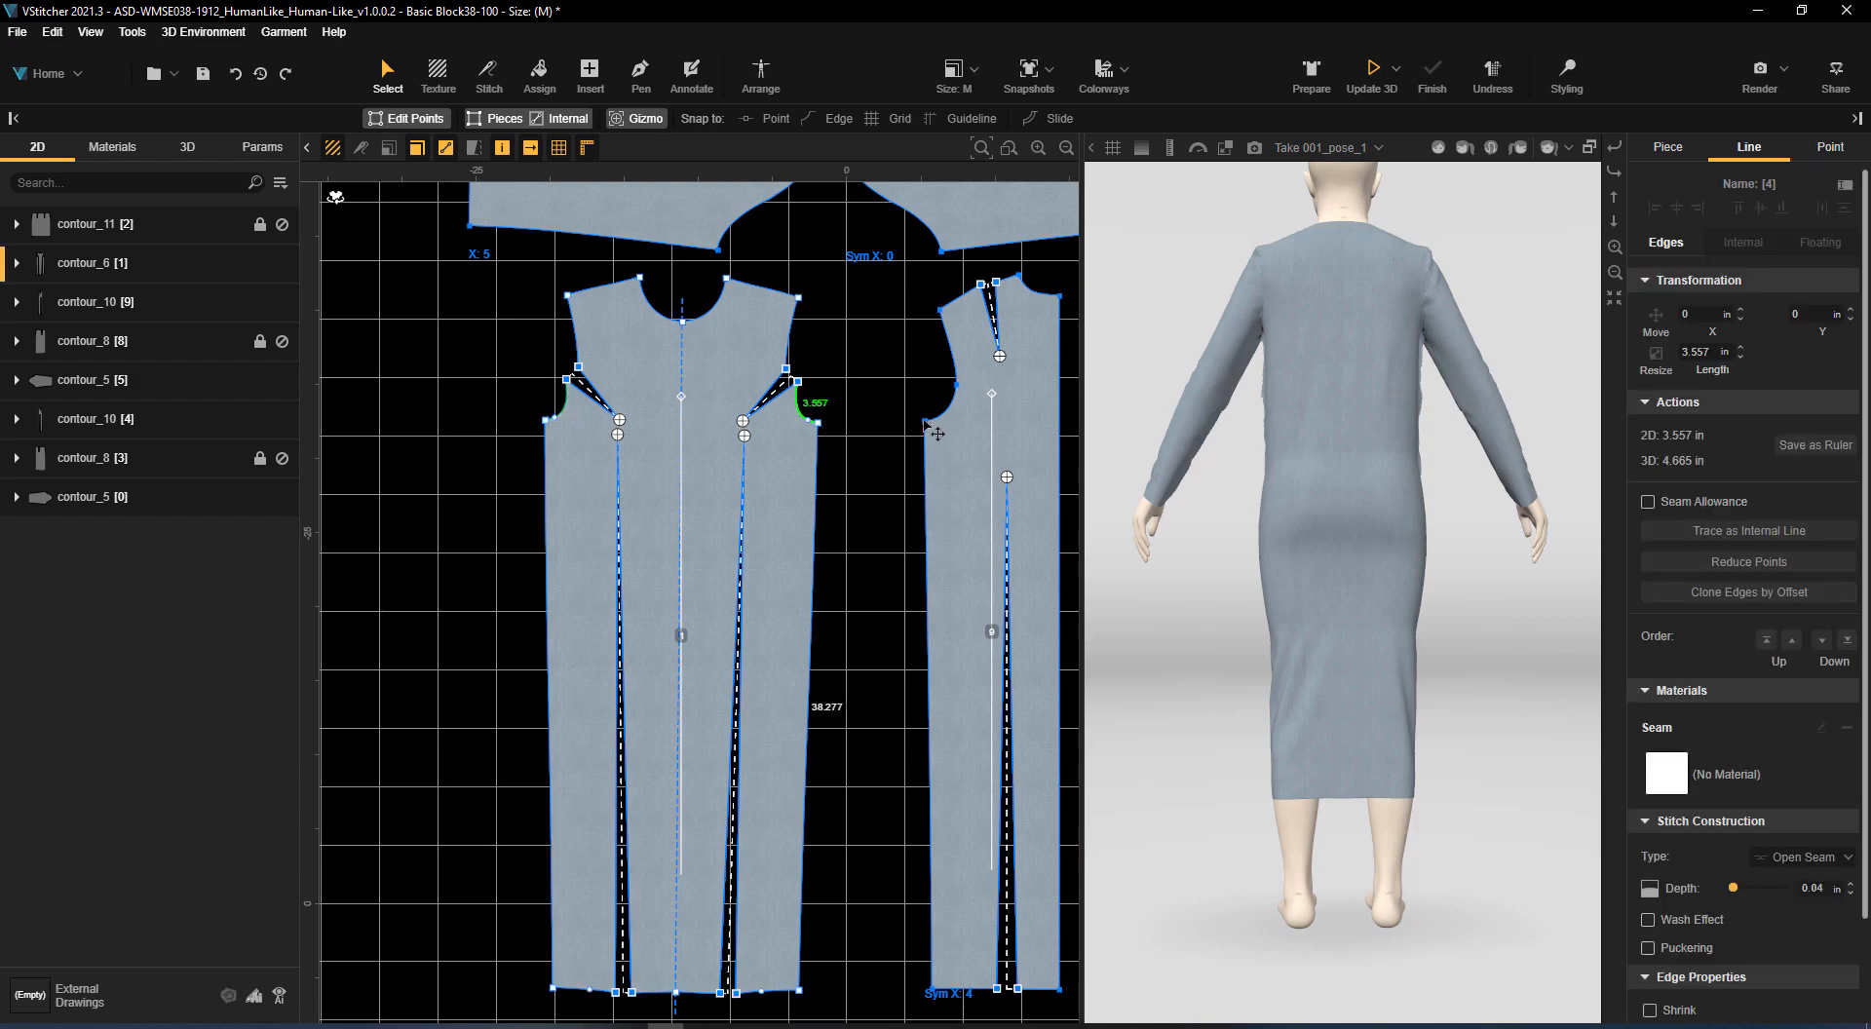
Lower the underarm points of the front and back pieces and smooth the armhole edges into them
drag(925, 422, 928, 514)
click(868, 441)
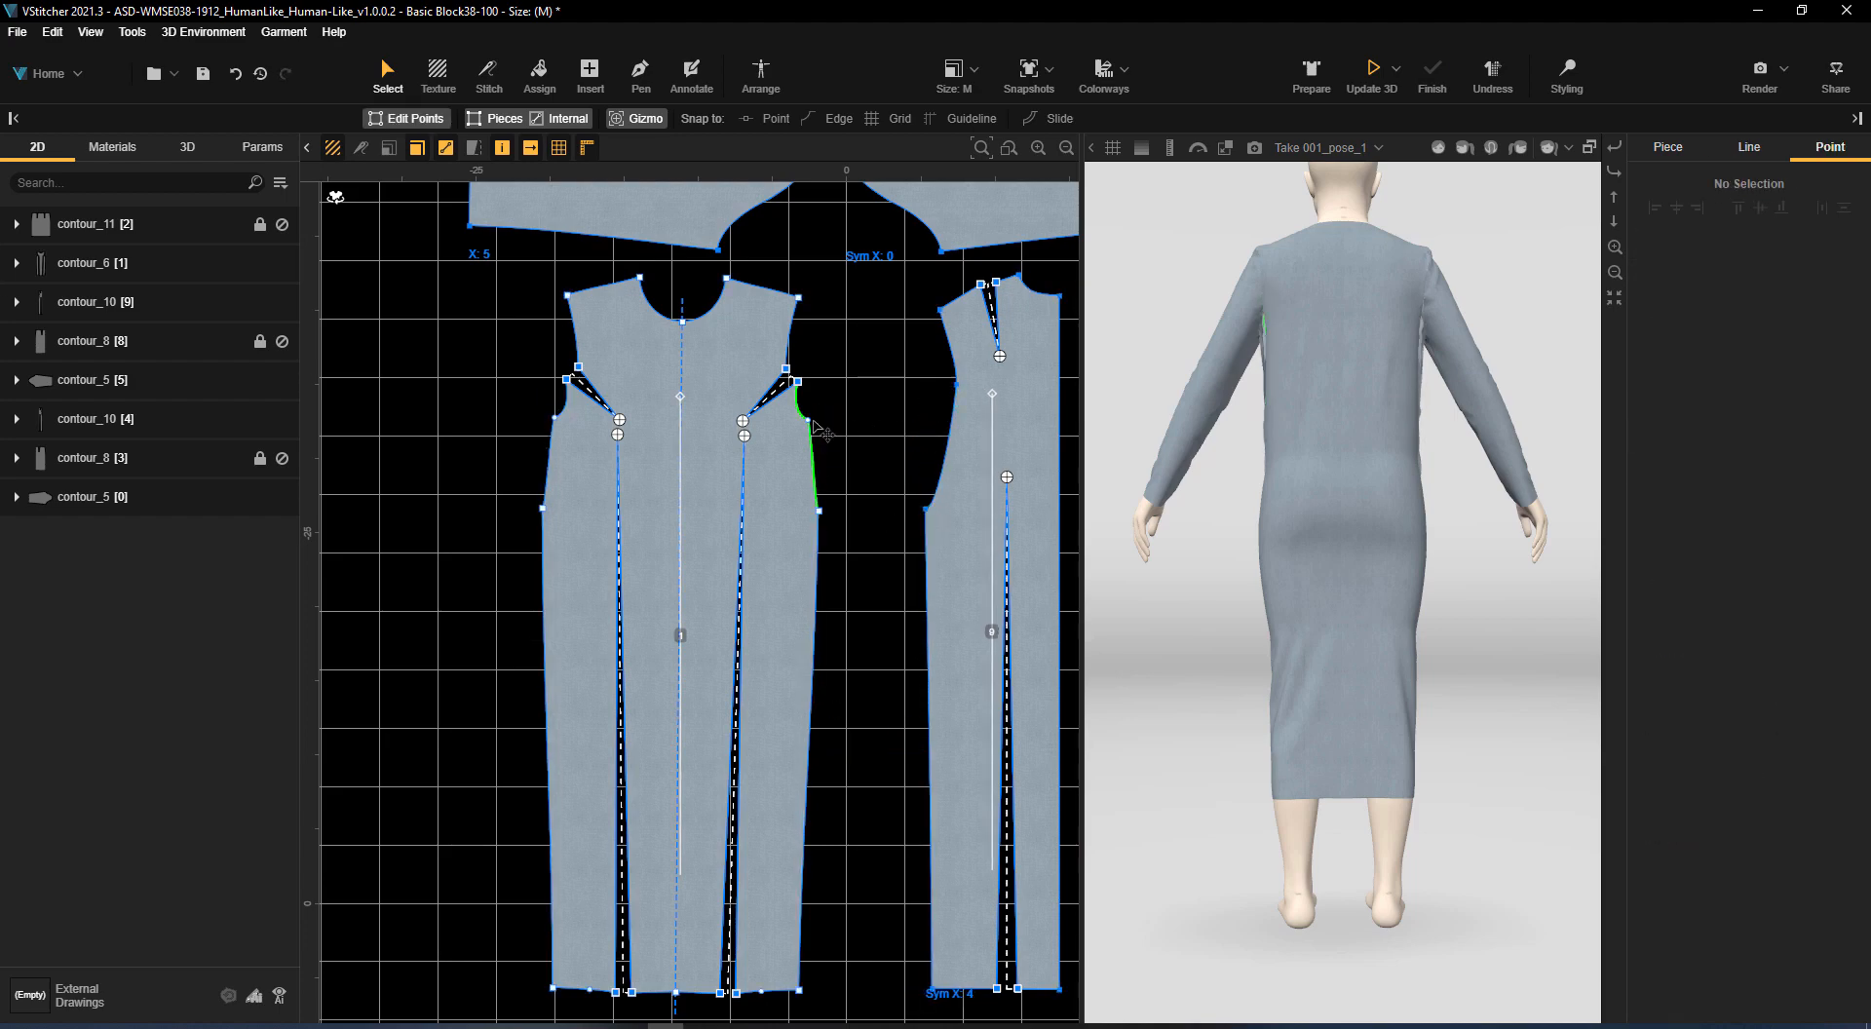
click(812, 423)
key(Delete)
drag(959, 388, 947, 391)
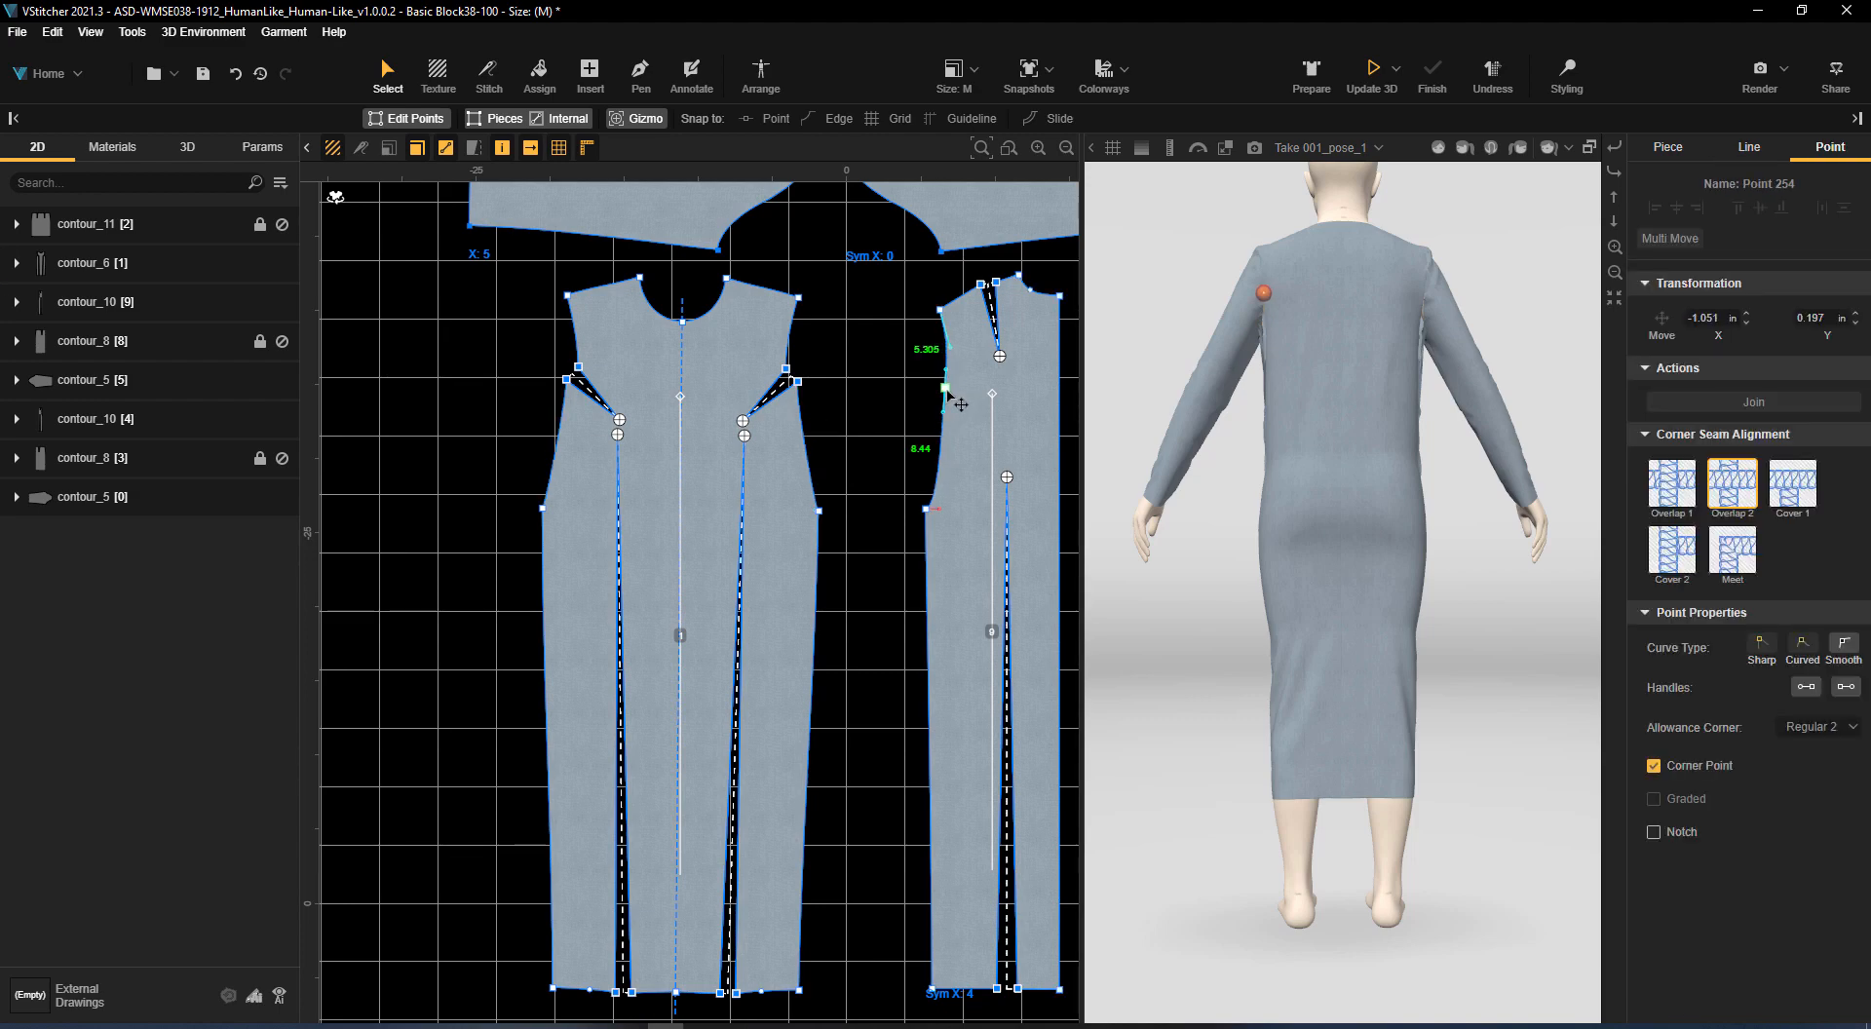
click(941, 311)
Flare the front and back hems by moving their outer corners outward, and update the 3D garment
click(906, 426)
scroll(907, 426, down, 2)
middle_drag(906, 426, 724, 304)
drag(744, 747, 683, 744)
key(ctrl+d)
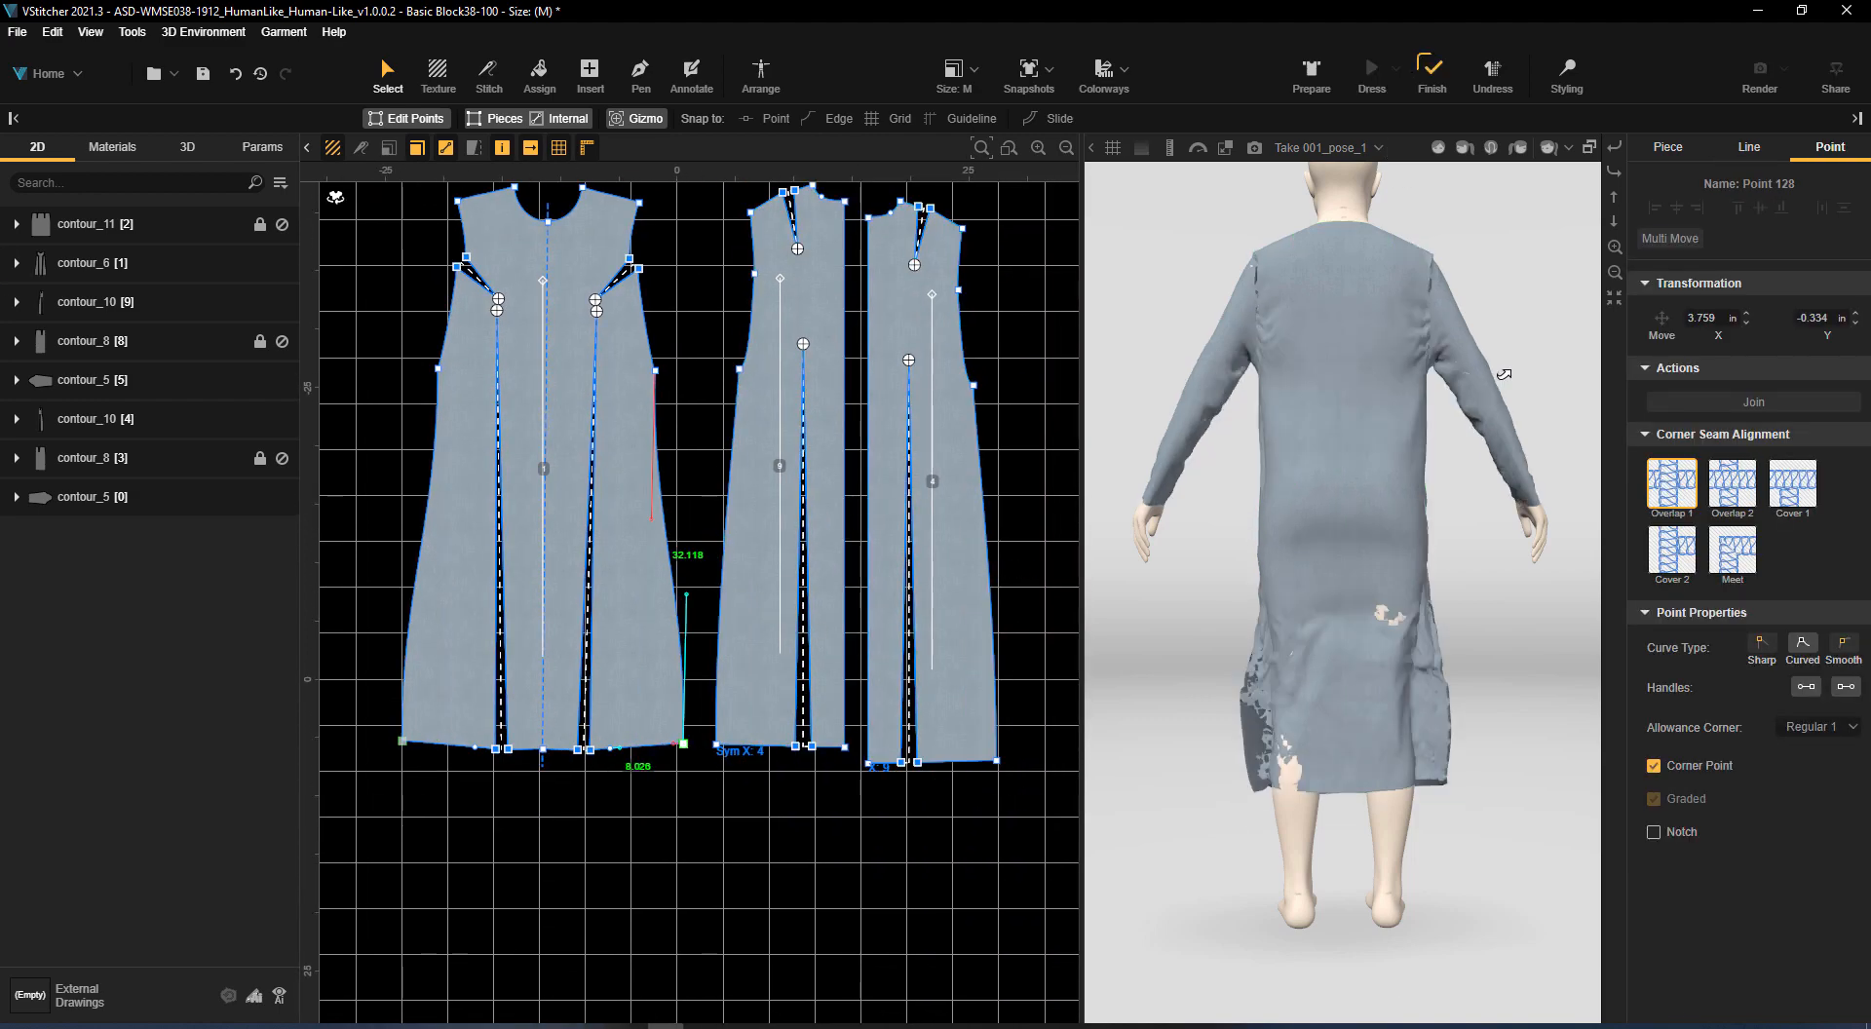
scroll(1022, 338, down, 1)
drag(1497, 627, 1284, 616)
Delete both sleeve pieces and update the 3D garment
middle_drag(699, 289, 751, 582)
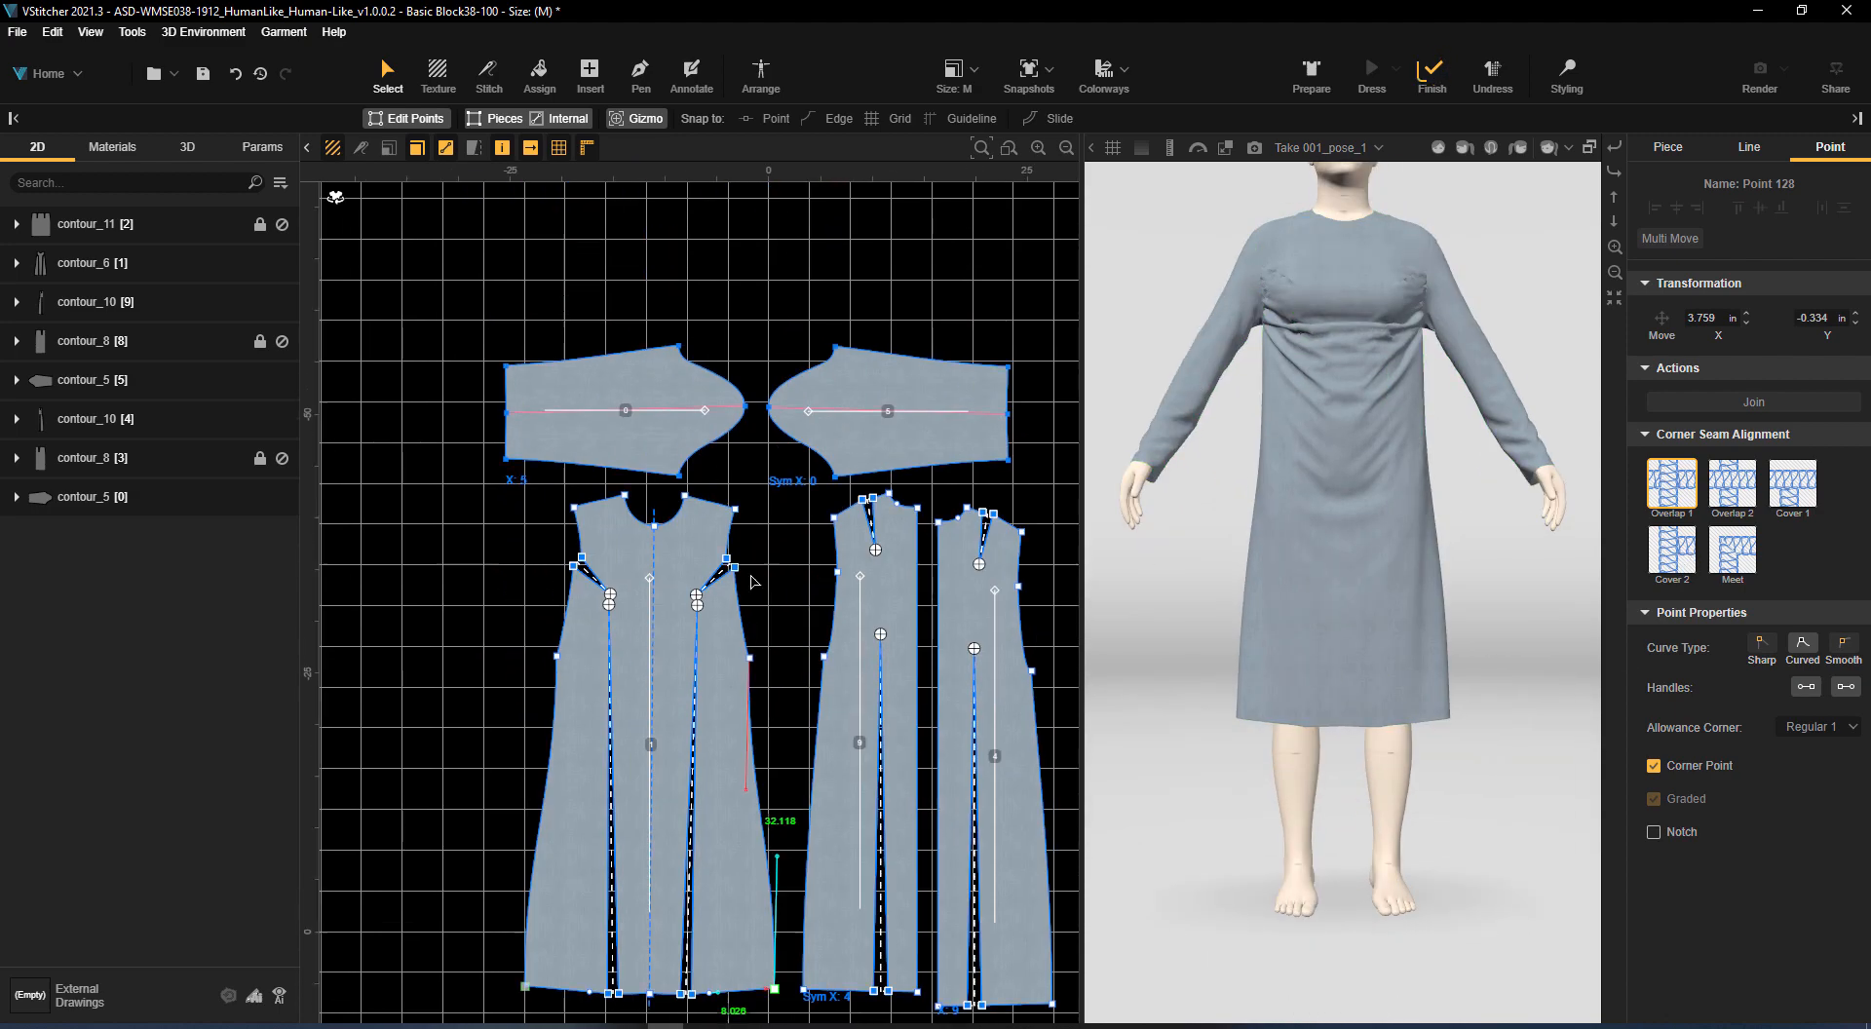
click(669, 441)
key(Delete)
click(917, 395)
key(Delete)
Delete the long waist darts from the front and back pieces and update the 3D garment
key(Delete)
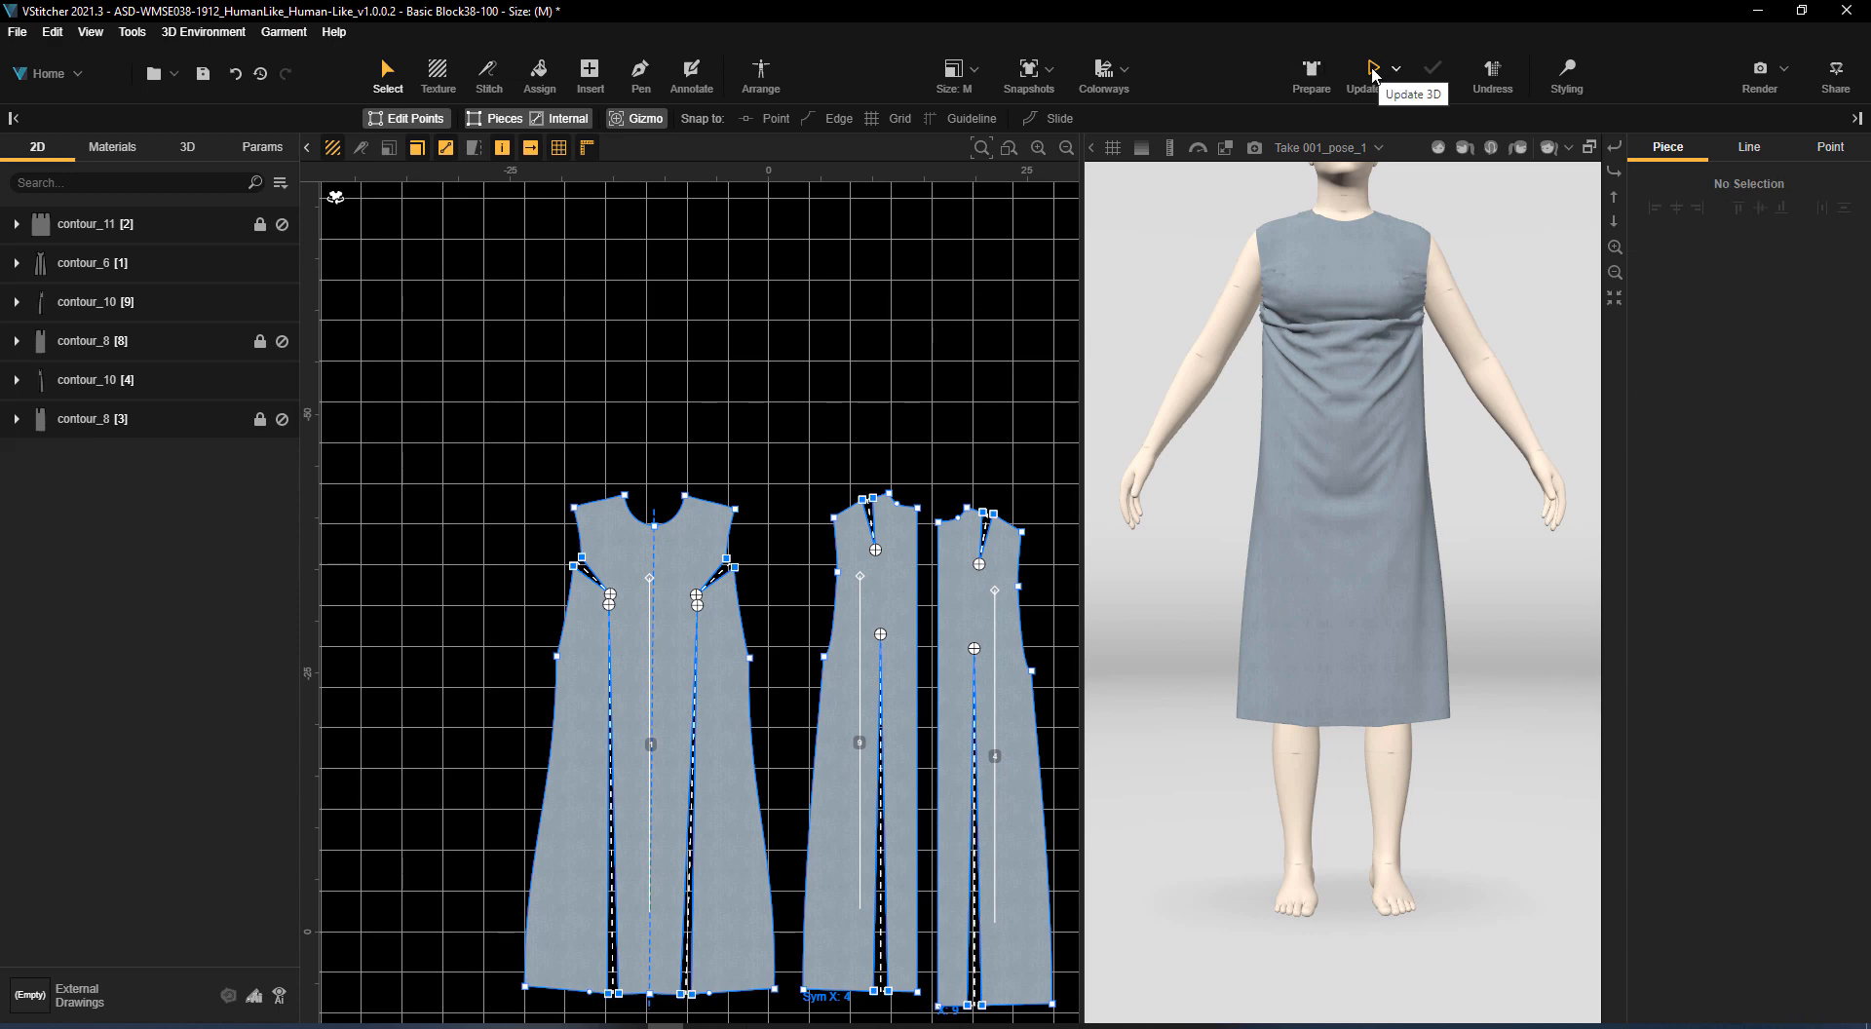
click(1372, 70)
drag(1645, 694, 1572, 516)
middle_drag(901, 418, 773, 193)
click(847, 425)
key(Delete)
click(571, 383)
key(Delete)
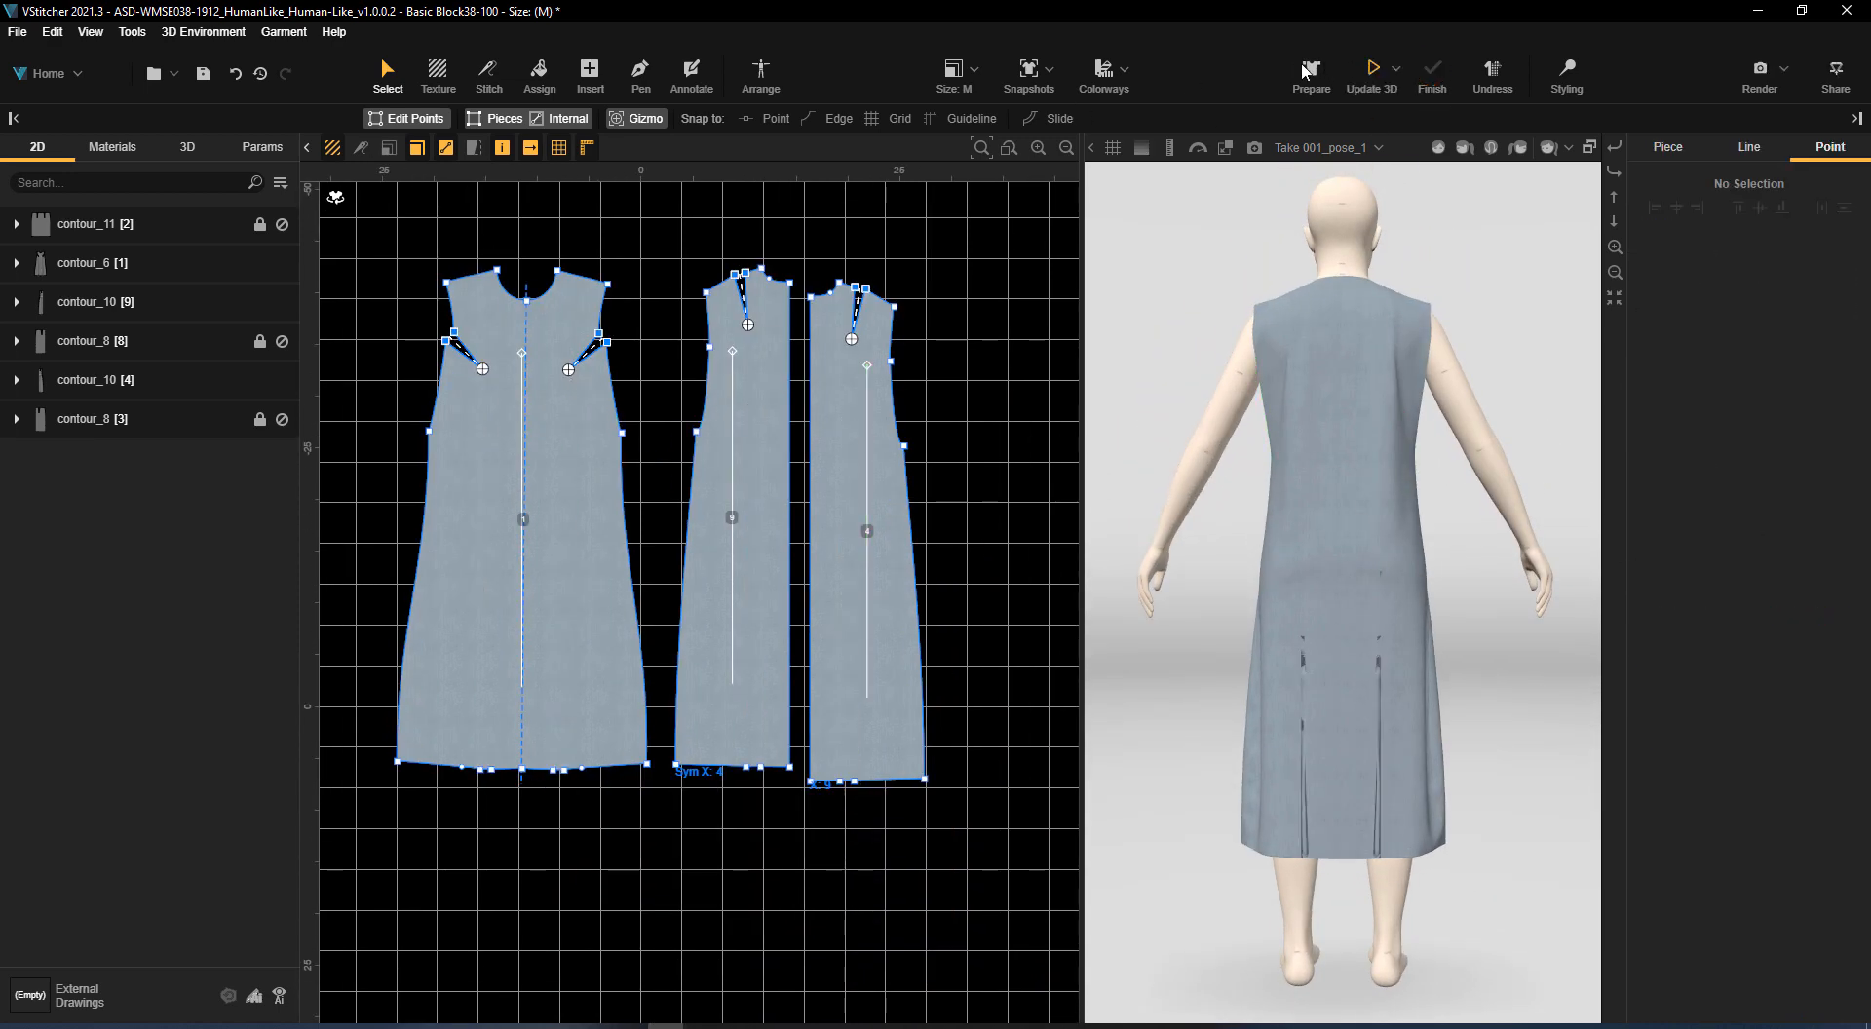
click(1373, 71)
drag(1504, 656, 1558, 546)
middle_drag(640, 244, 770, 286)
double_click(668, 518)
click(652, 230)
click(640, 75)
click(657, 345)
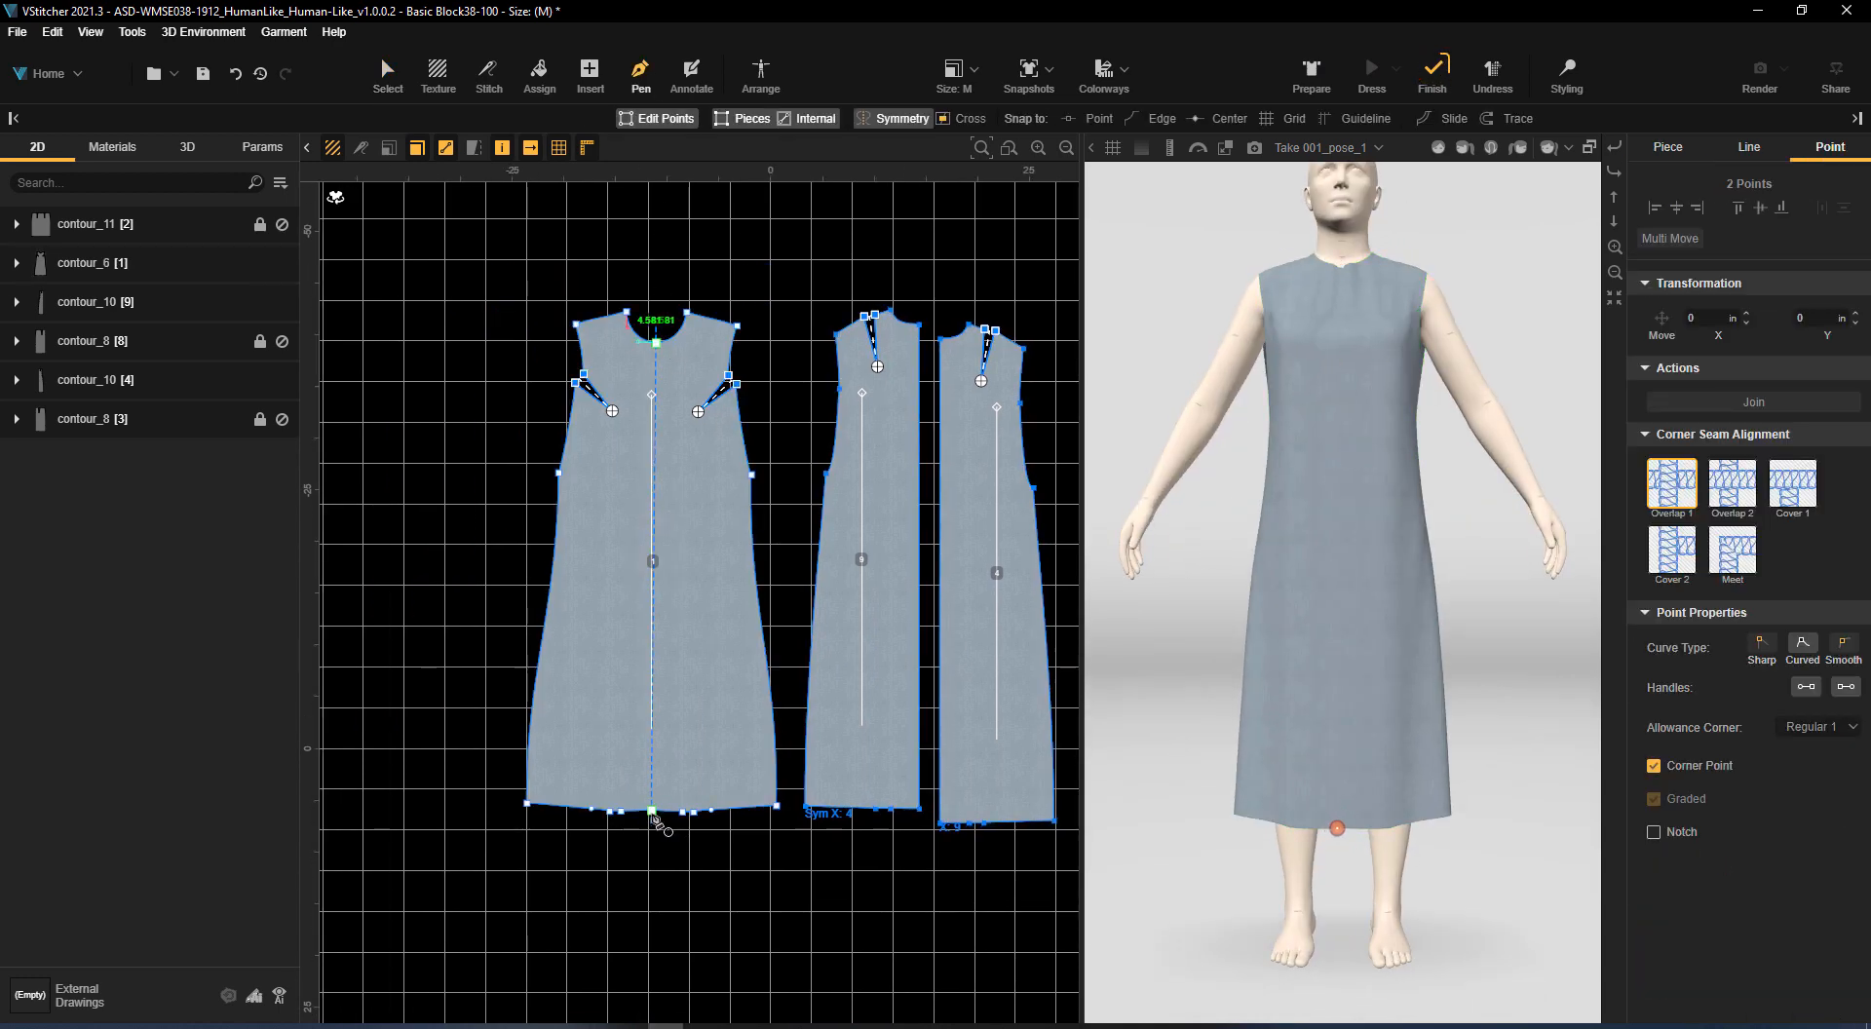
double_click(647, 874)
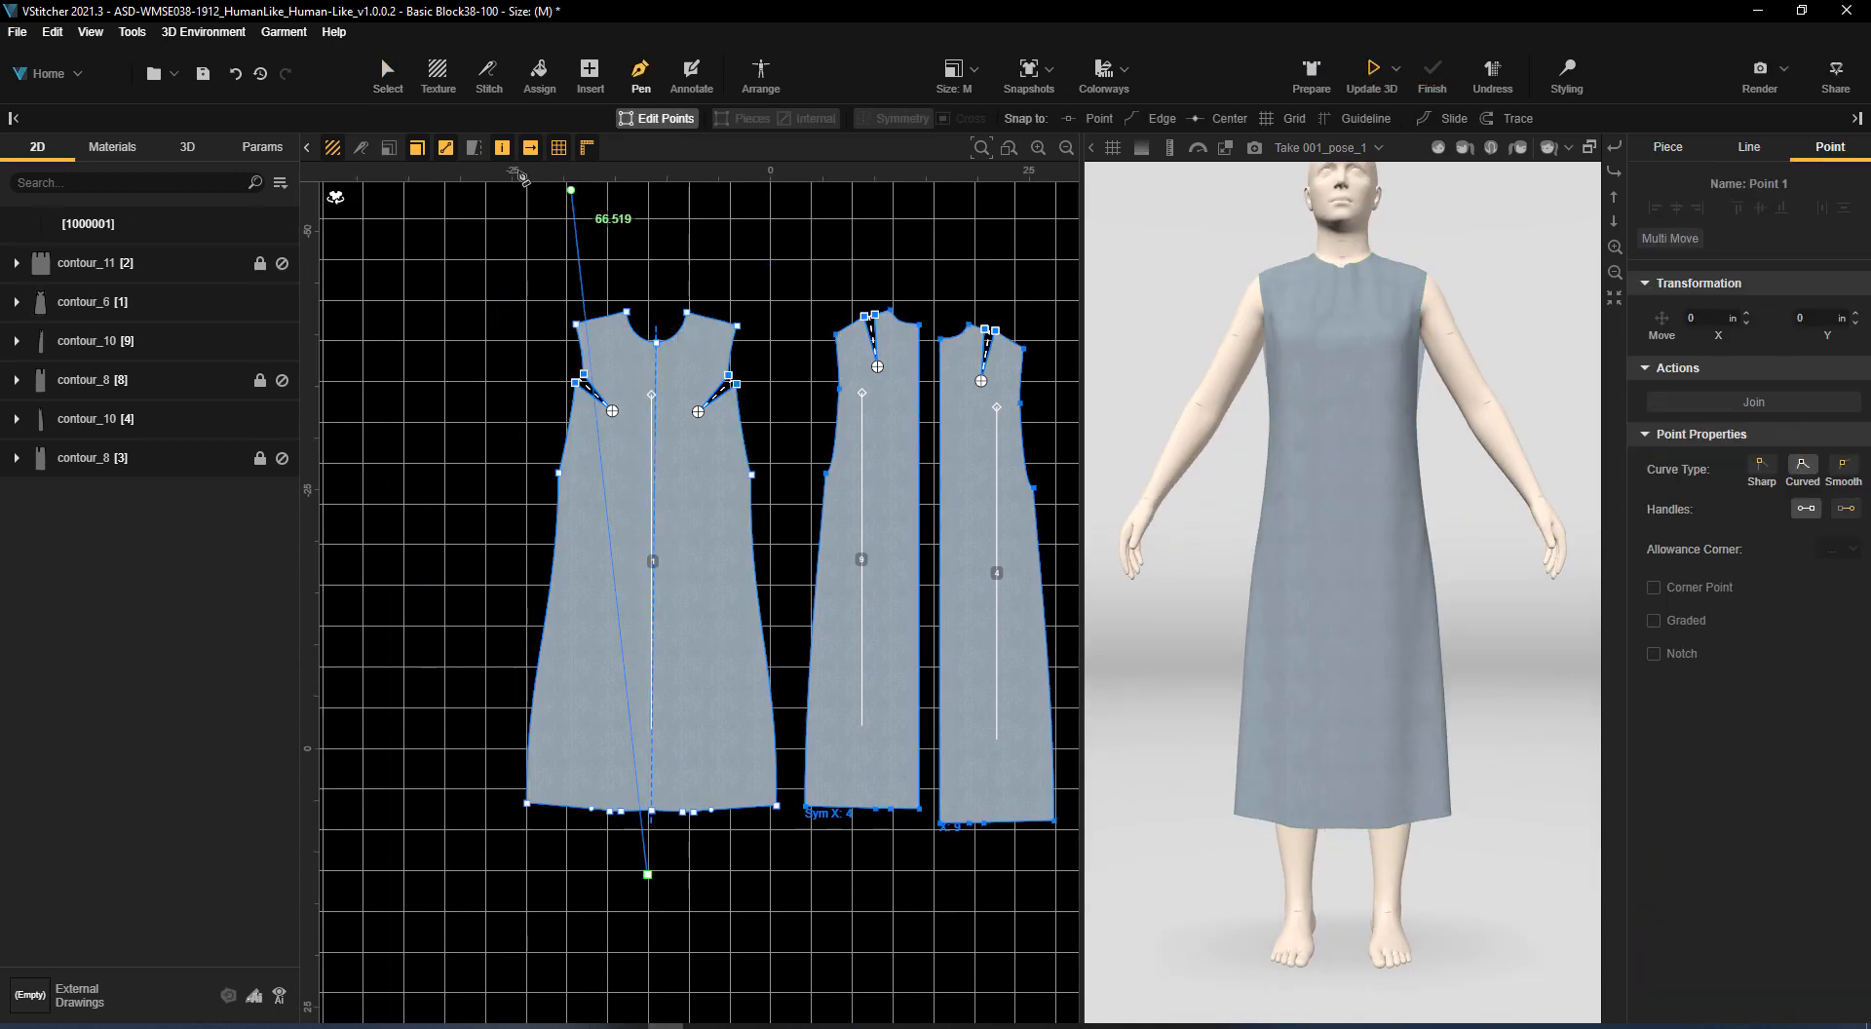
click(388, 76)
Cancel the front piece's inner symmetry, keeping only half of the piece
click(694, 453)
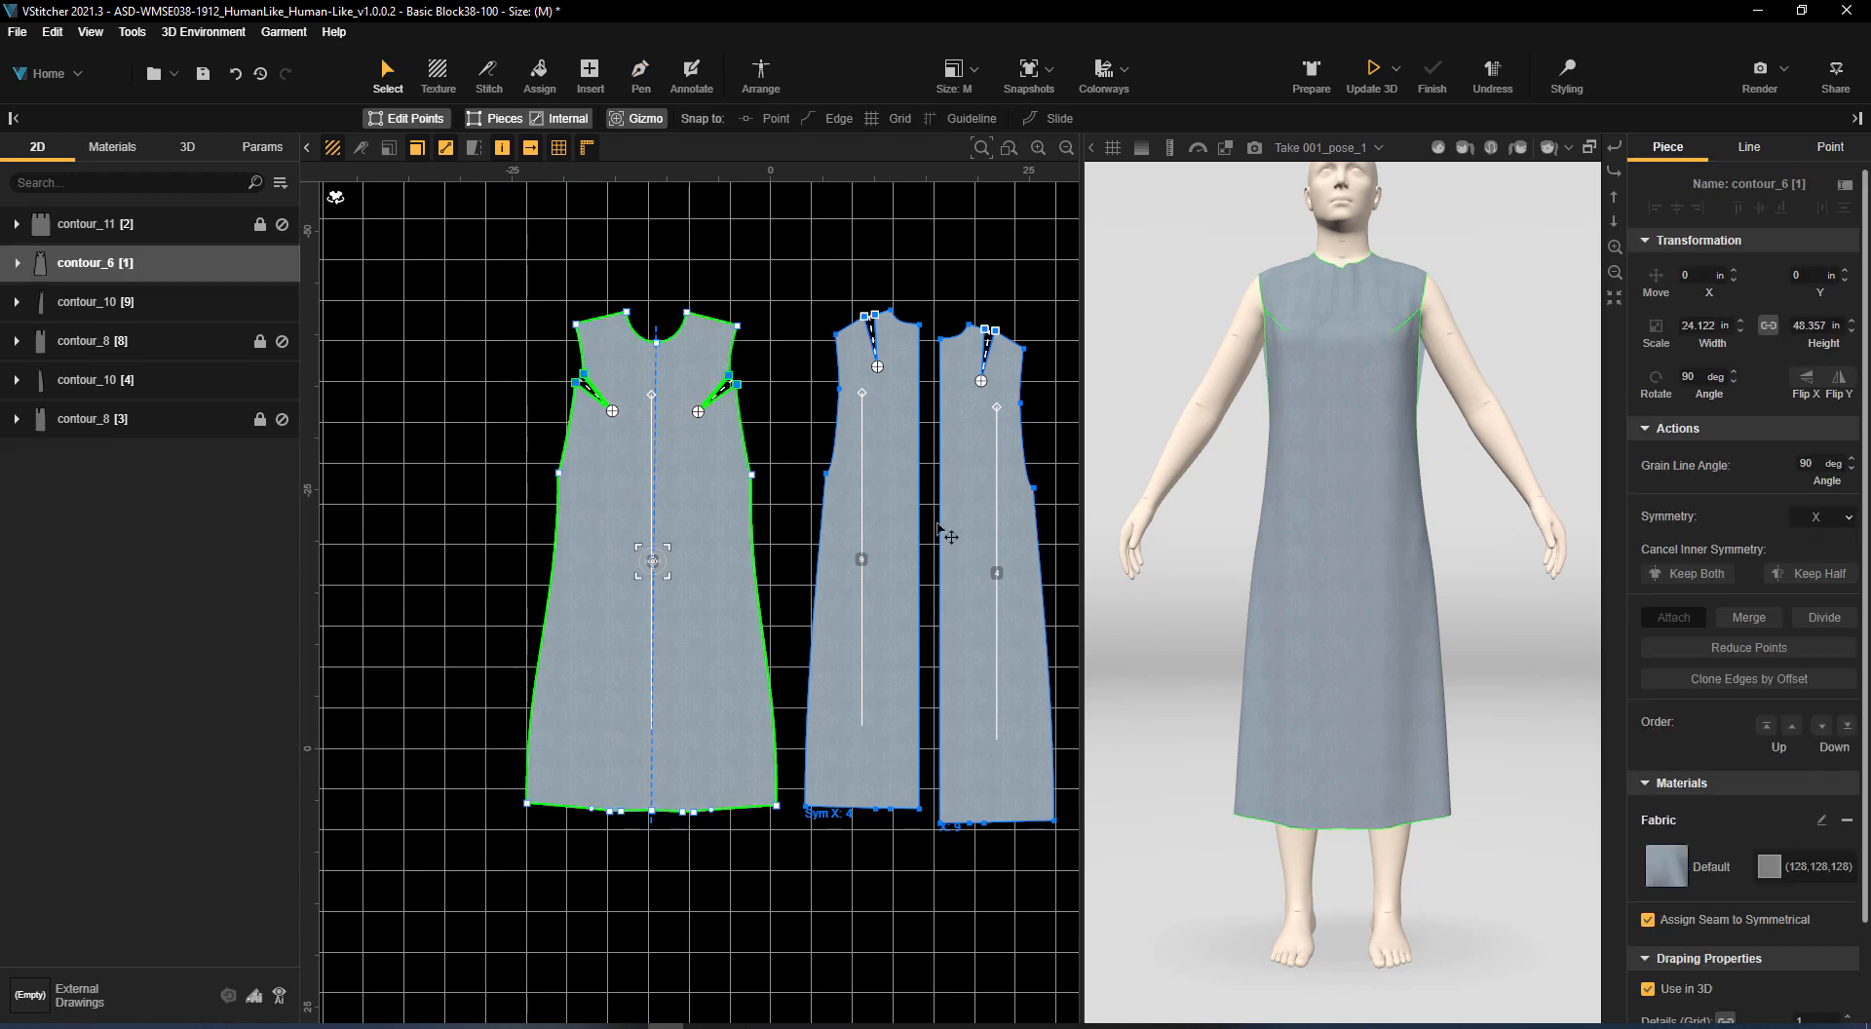
click(1803, 573)
scroll(736, 385, down, 1)
middle_drag(737, 385, 752, 369)
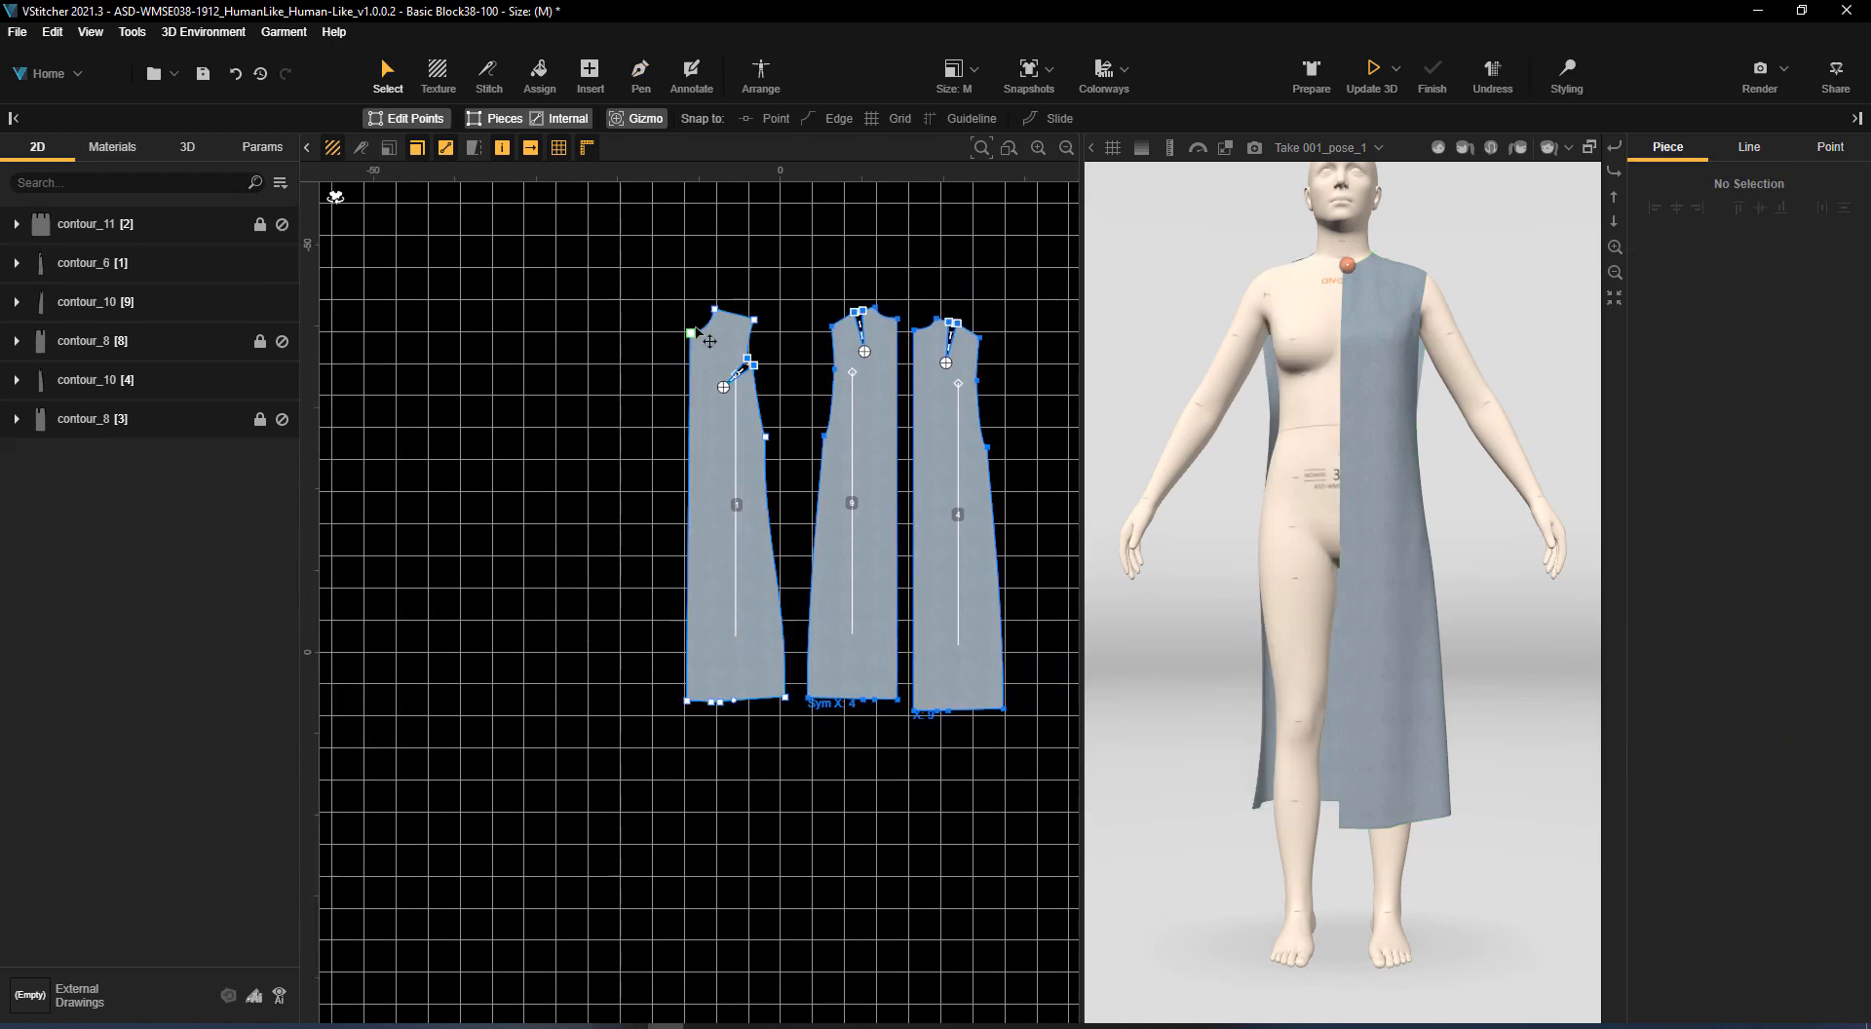
Pull the half front's centre neckline point outward and down and align its hem corner below, making a wrap front about 18.8 in wide
scroll(687, 307, up, 3)
drag(693, 358, 601, 492)
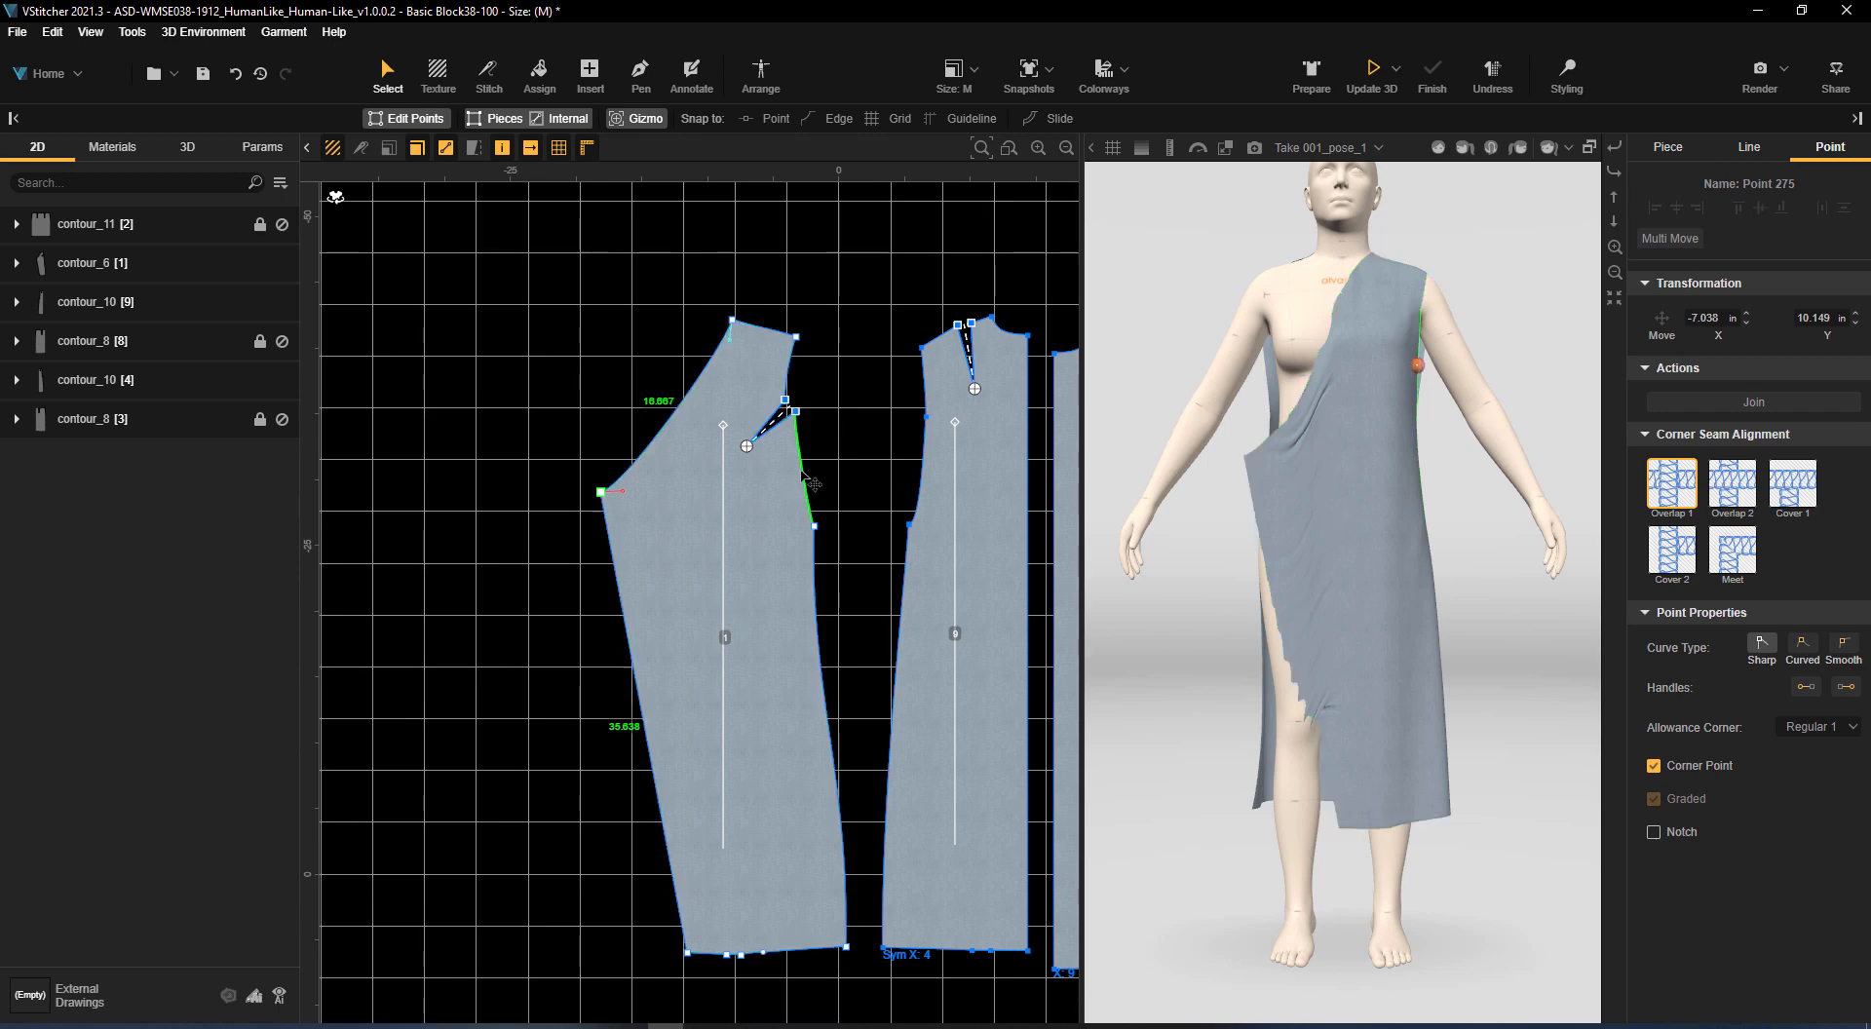
drag(687, 953, 602, 952)
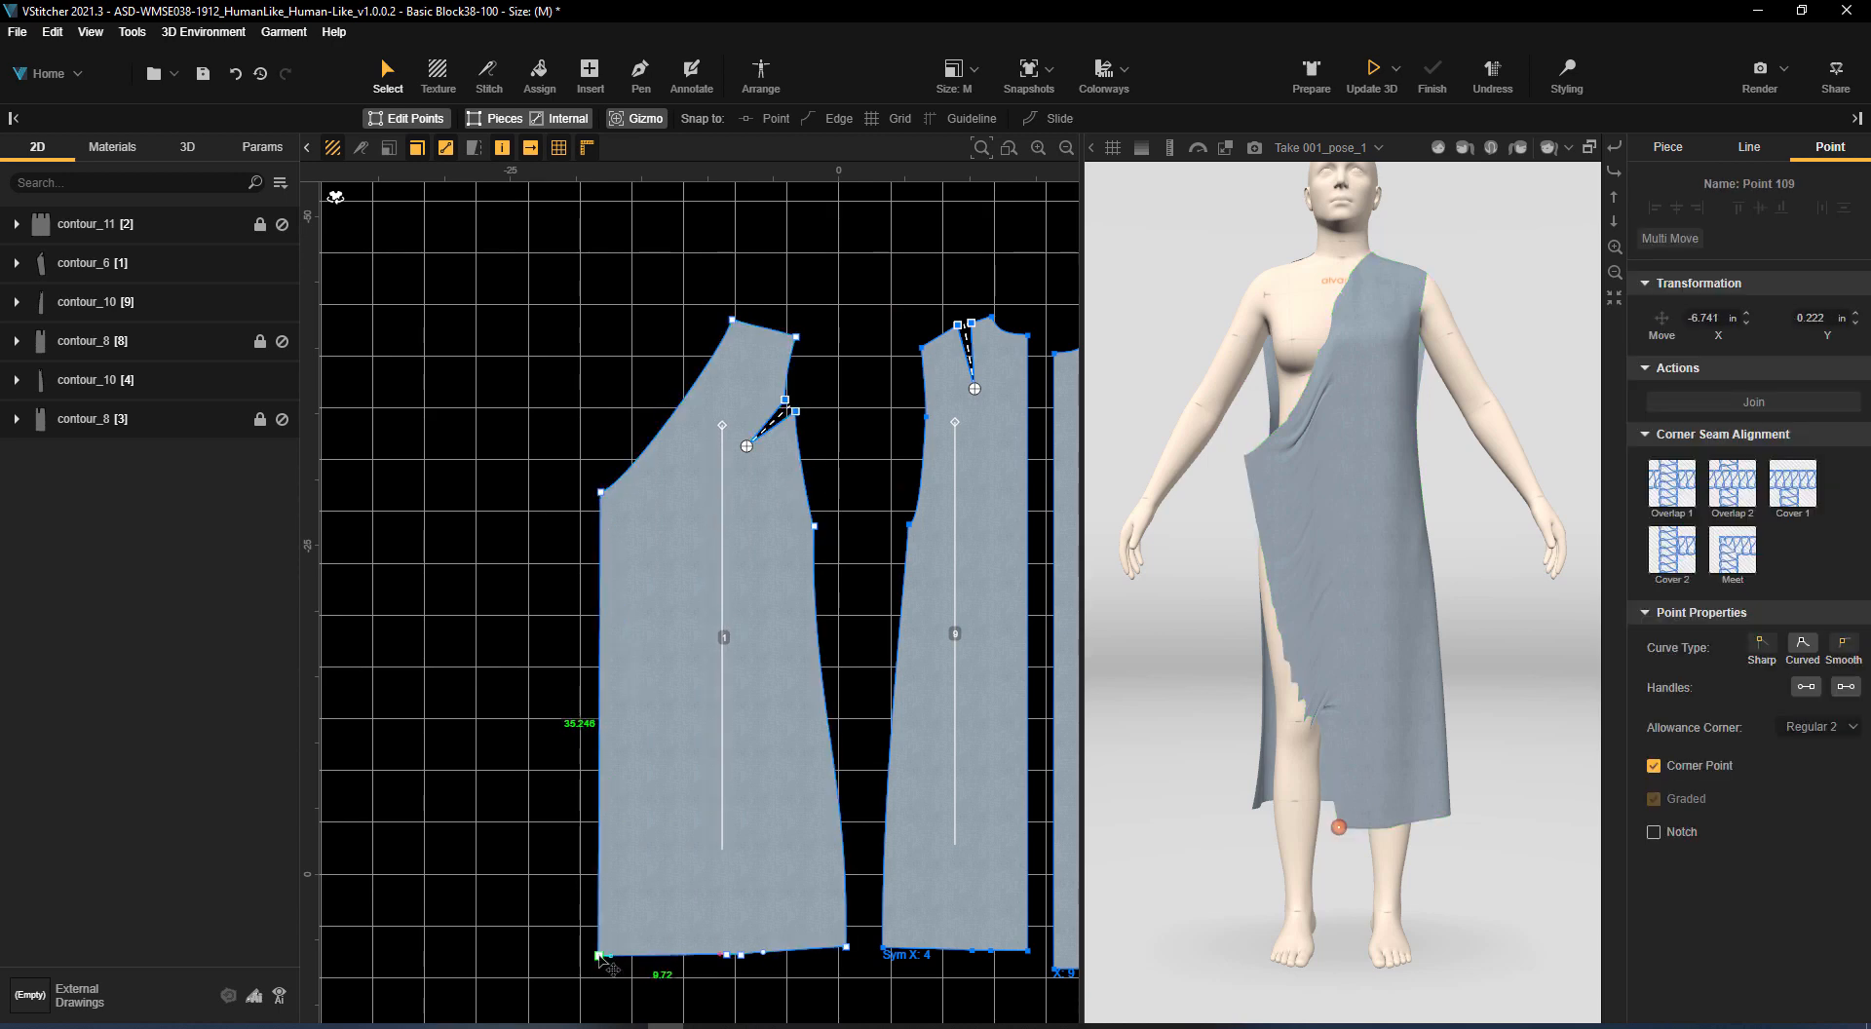
click(605, 410)
Create a symmetric copy of the wrap front piece and place the two fronts side by side
click(719, 543)
scroll(718, 543, down, 2)
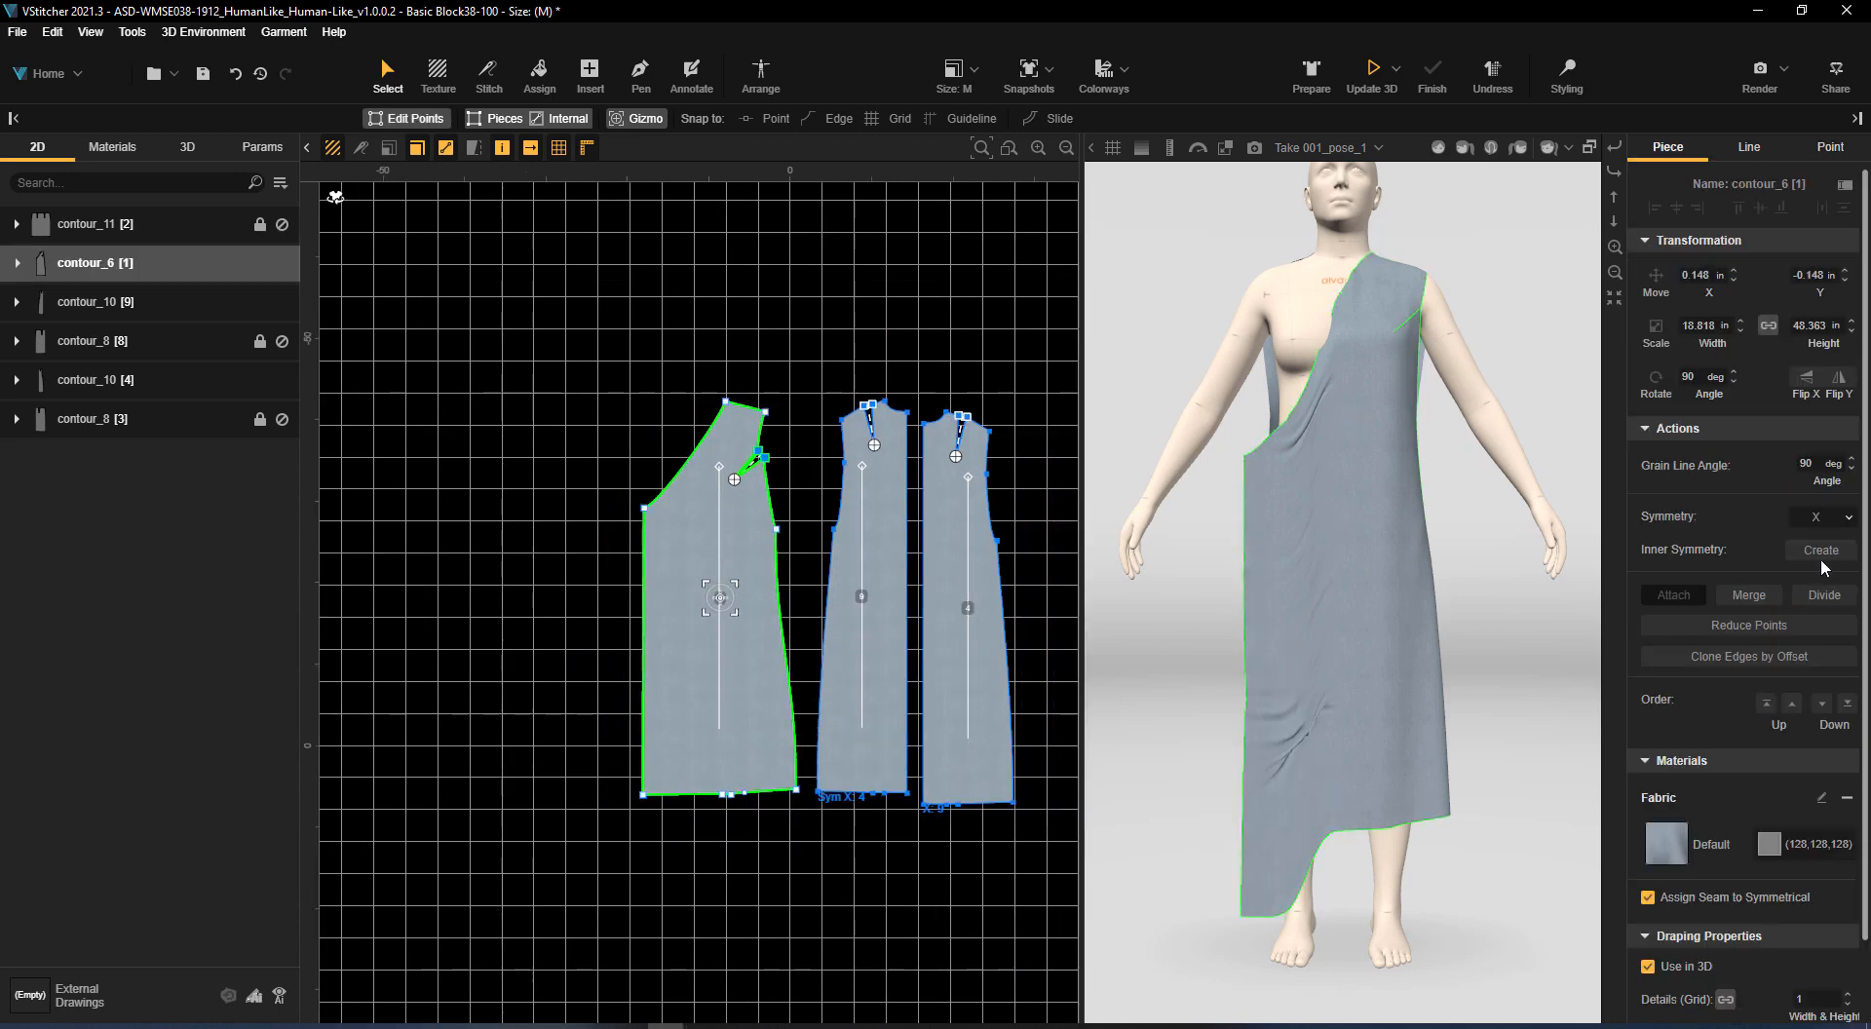
click(1817, 519)
click(705, 672)
scroll(781, 493, up, 3)
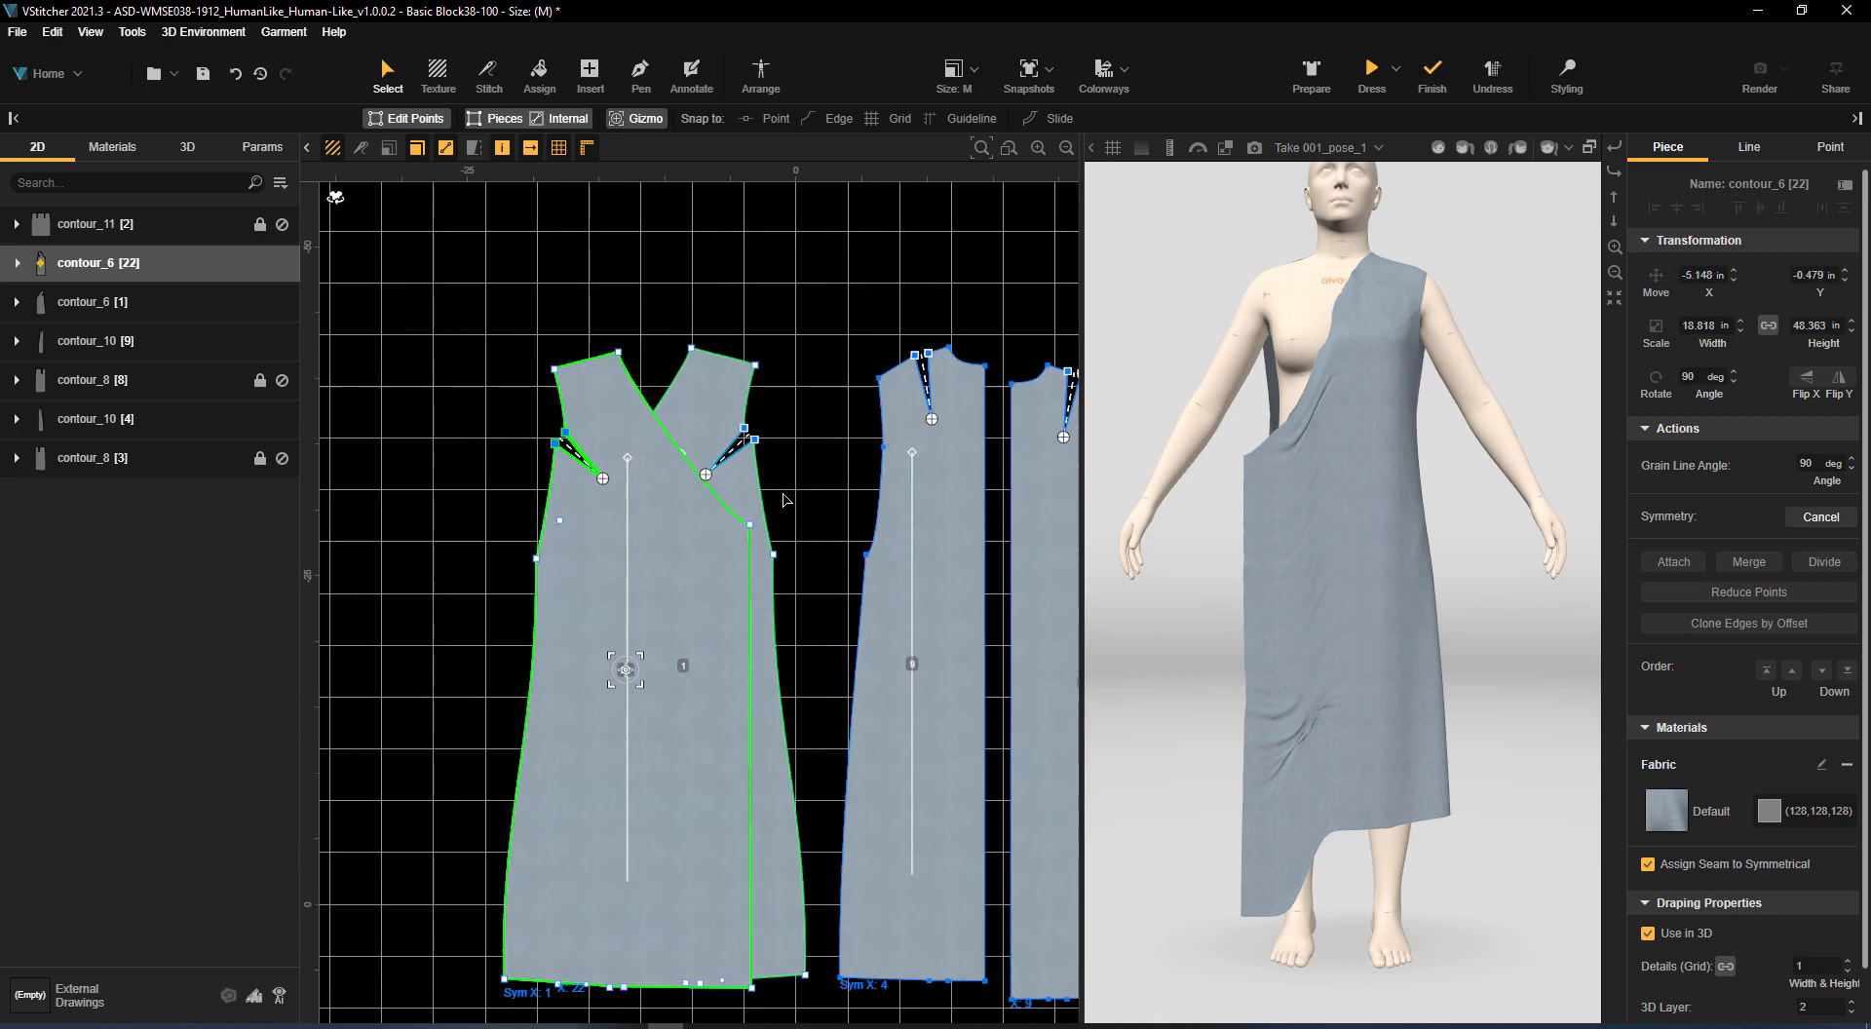
drag(708, 583, 517, 522)
middle_drag(461, 597, 706, 505)
Place a horizontal guideline at underarm level and lower the wrap fronts' neckline corner points to it
drag(706, 505, 547, 553)
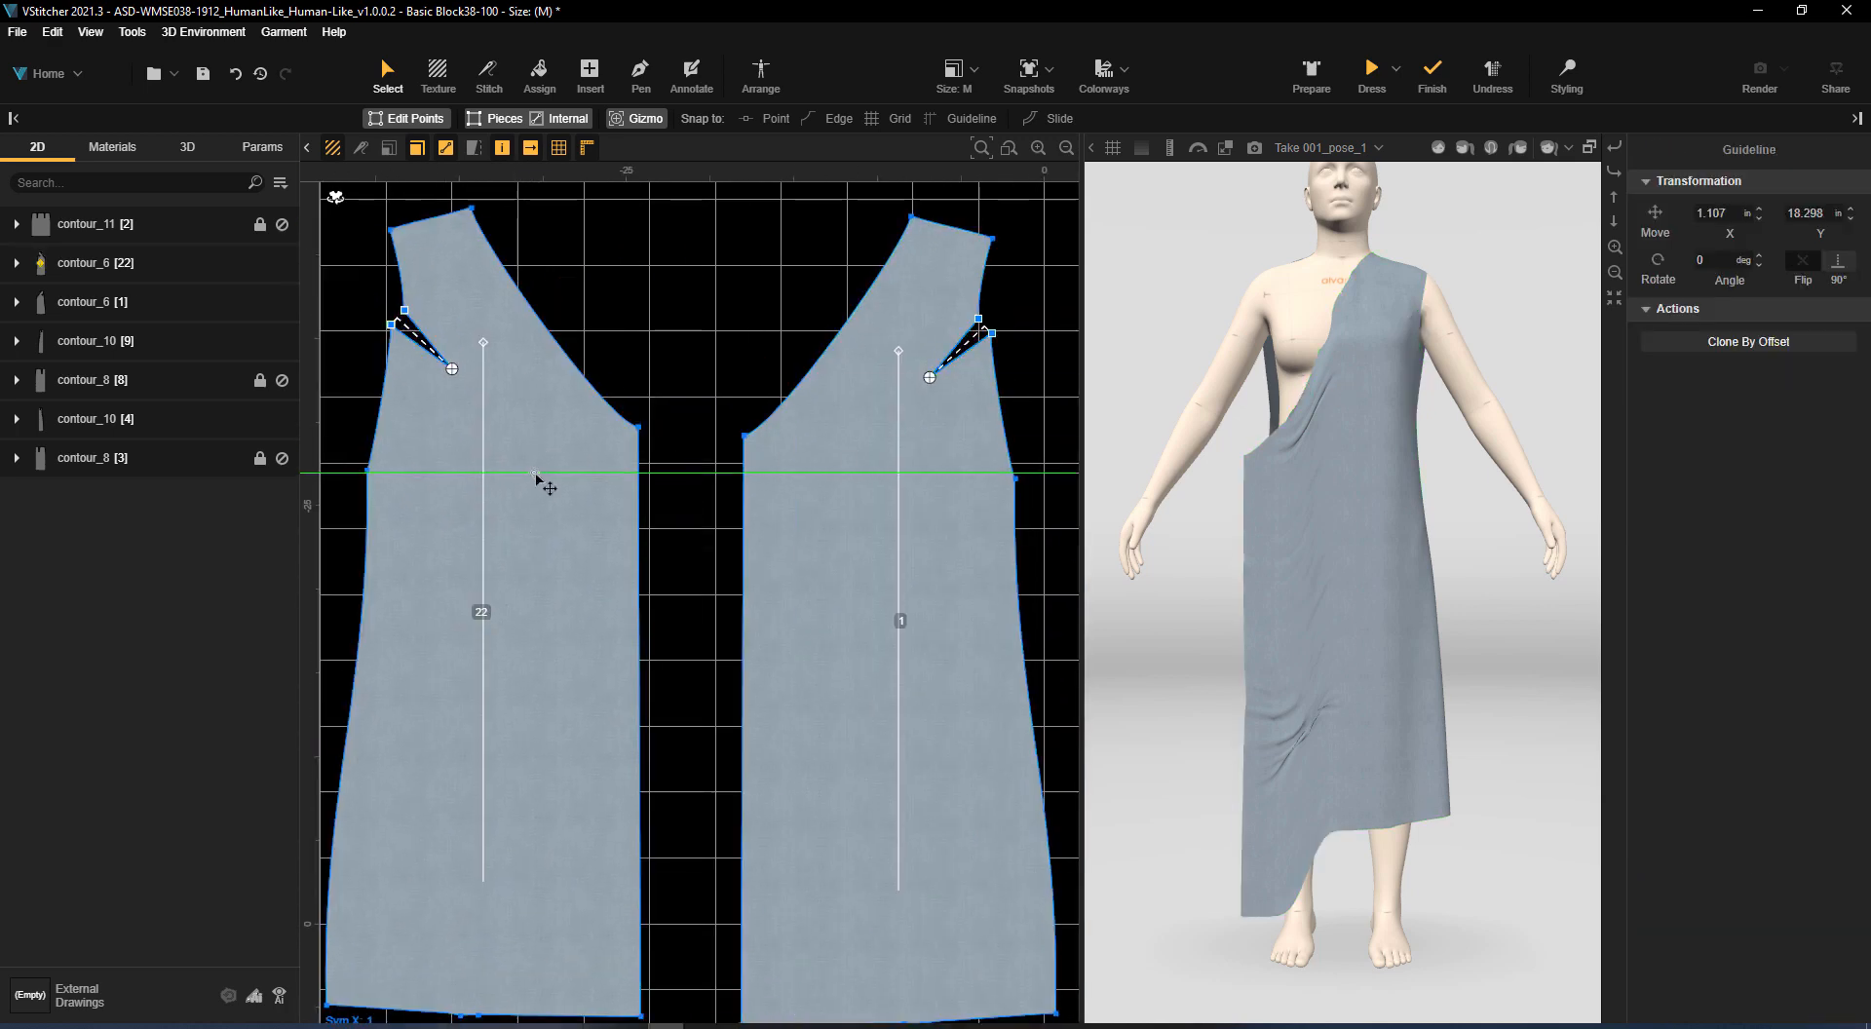
drag(638, 426, 635, 475)
click(698, 403)
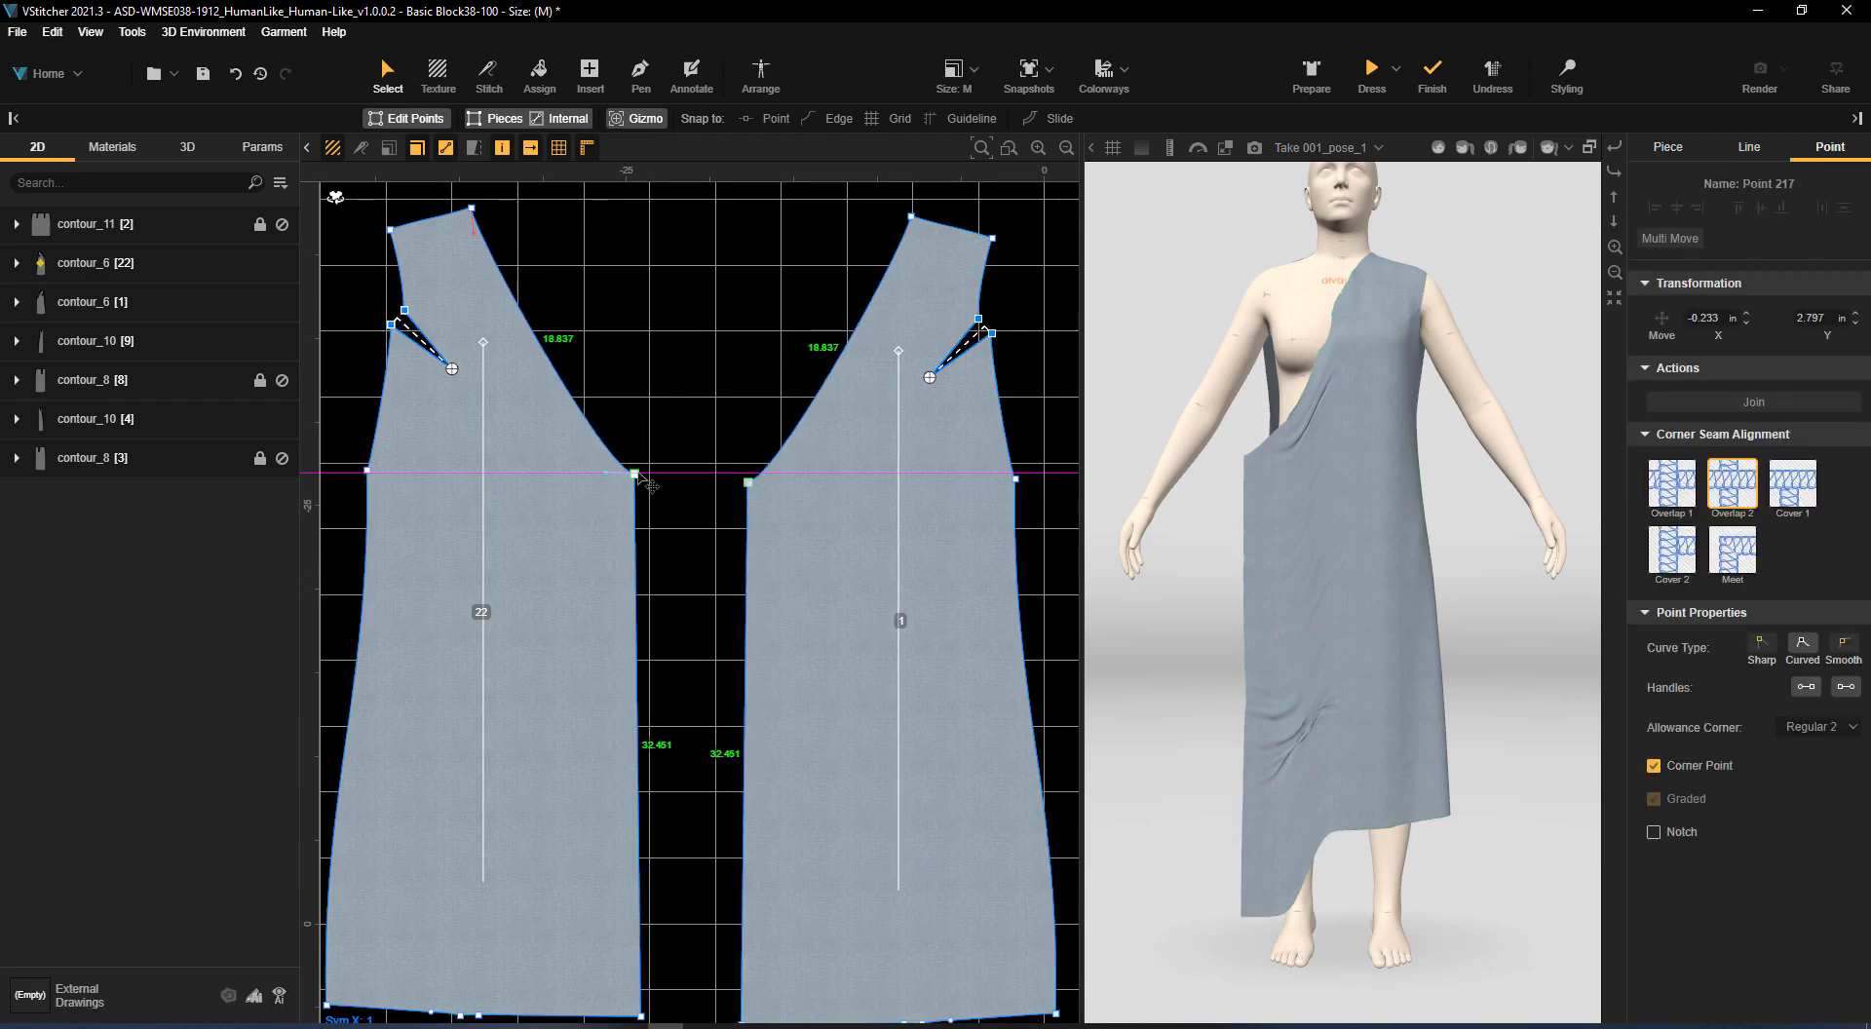
Insert a point on the wrap fronts' centre edges about 2.9 in below the neckline corner
click(573, 78)
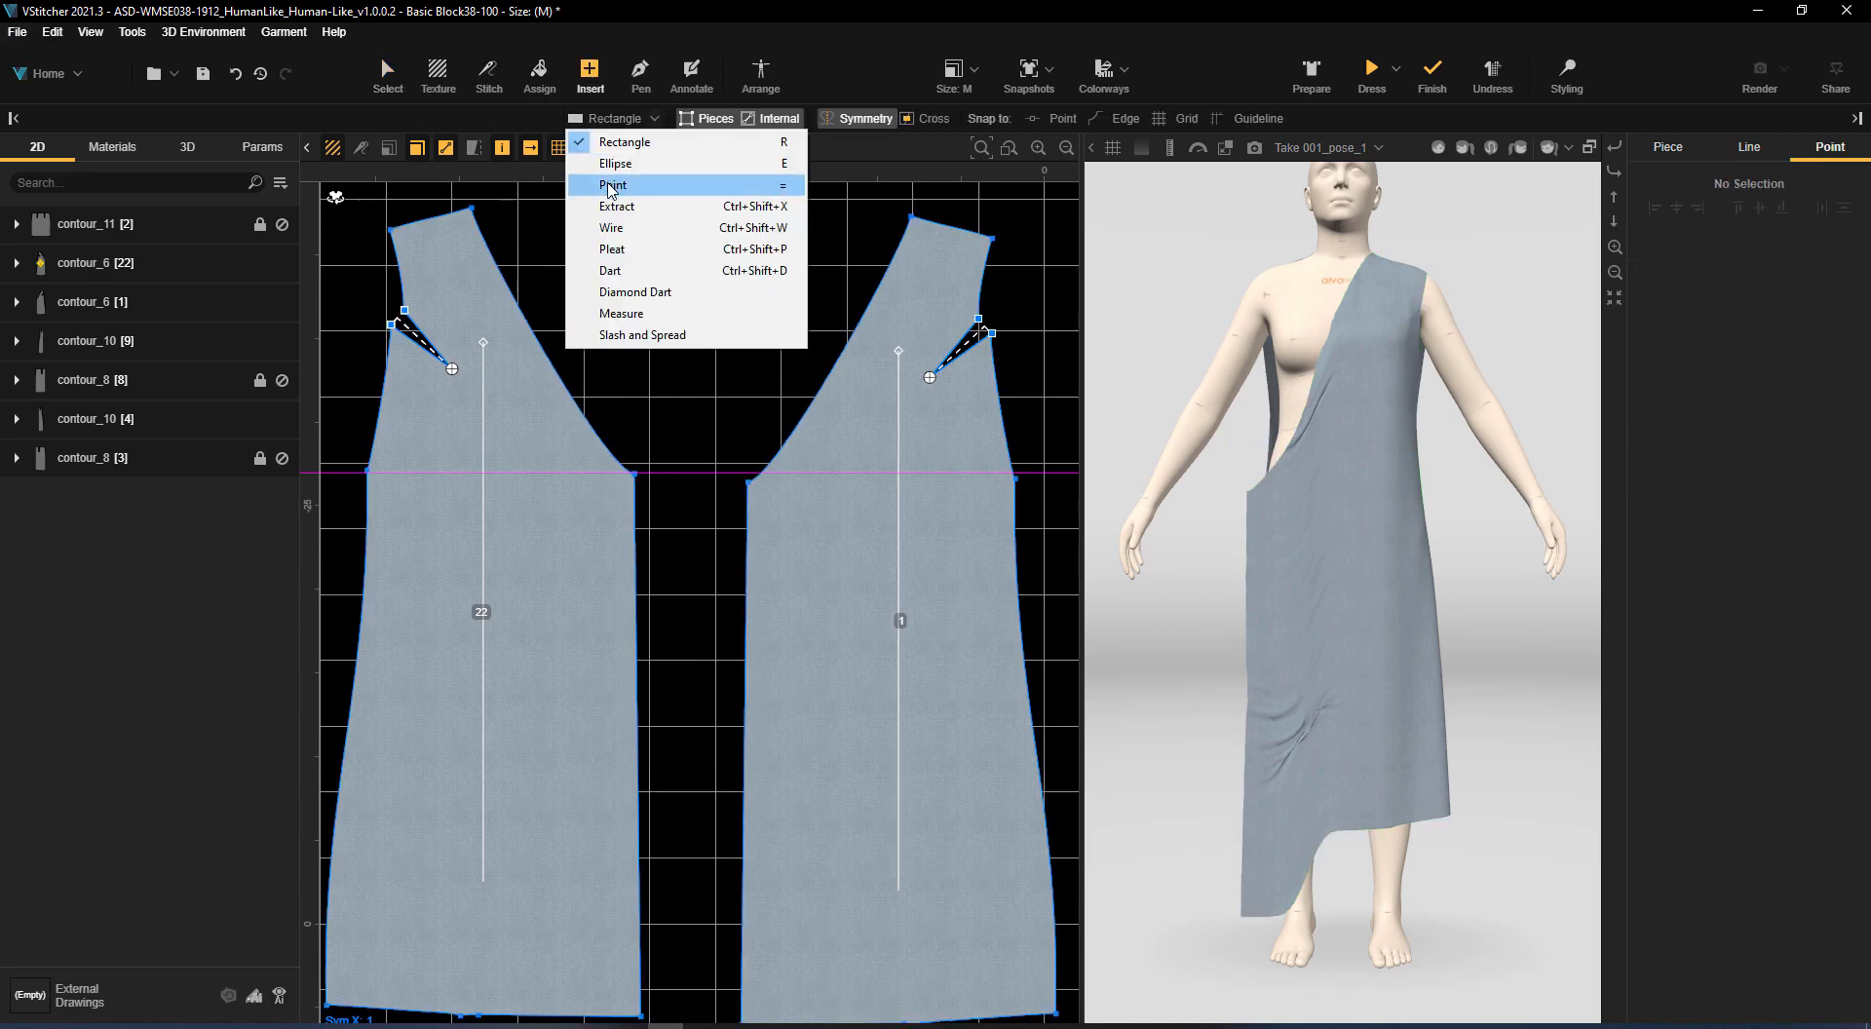
click(607, 184)
click(636, 521)
scroll(746, 313, down, 2)
middle_drag(745, 314, 802, 357)
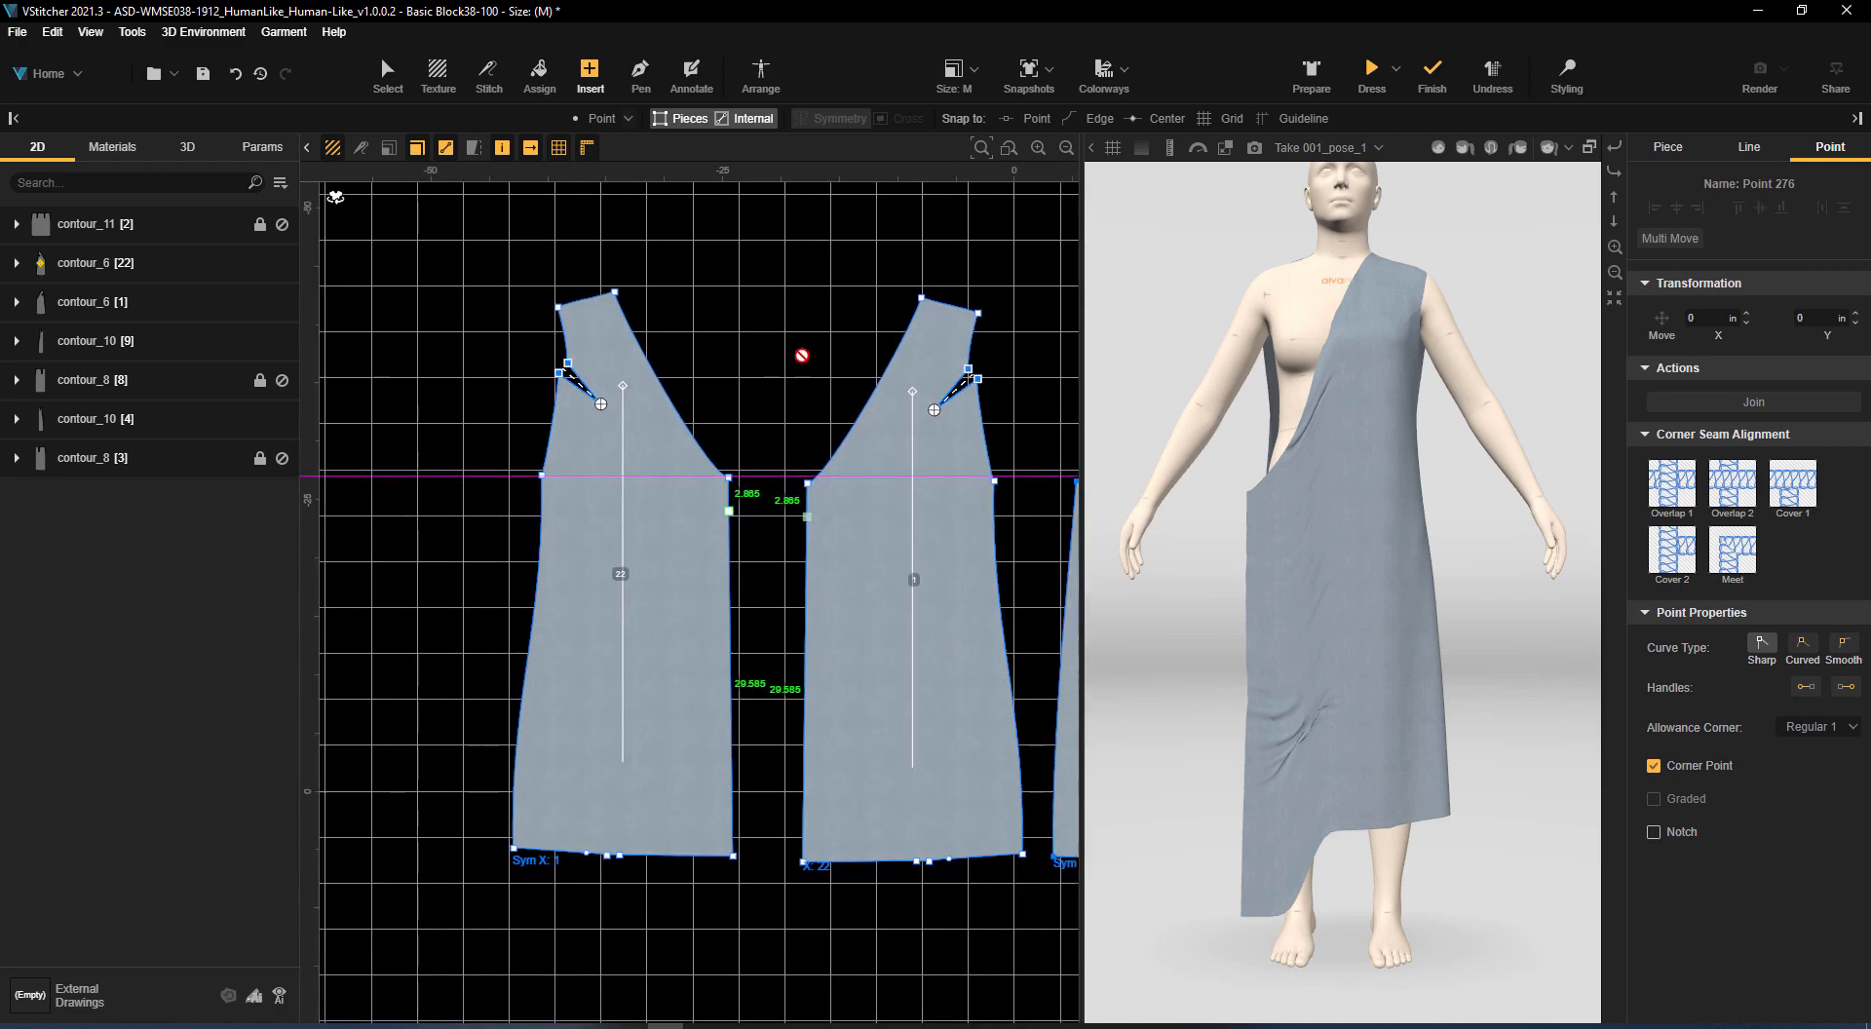
Arrange the mirrored wrap front piece on the front of the avatar silhouette
click(760, 74)
drag(537, 563, 605, 488)
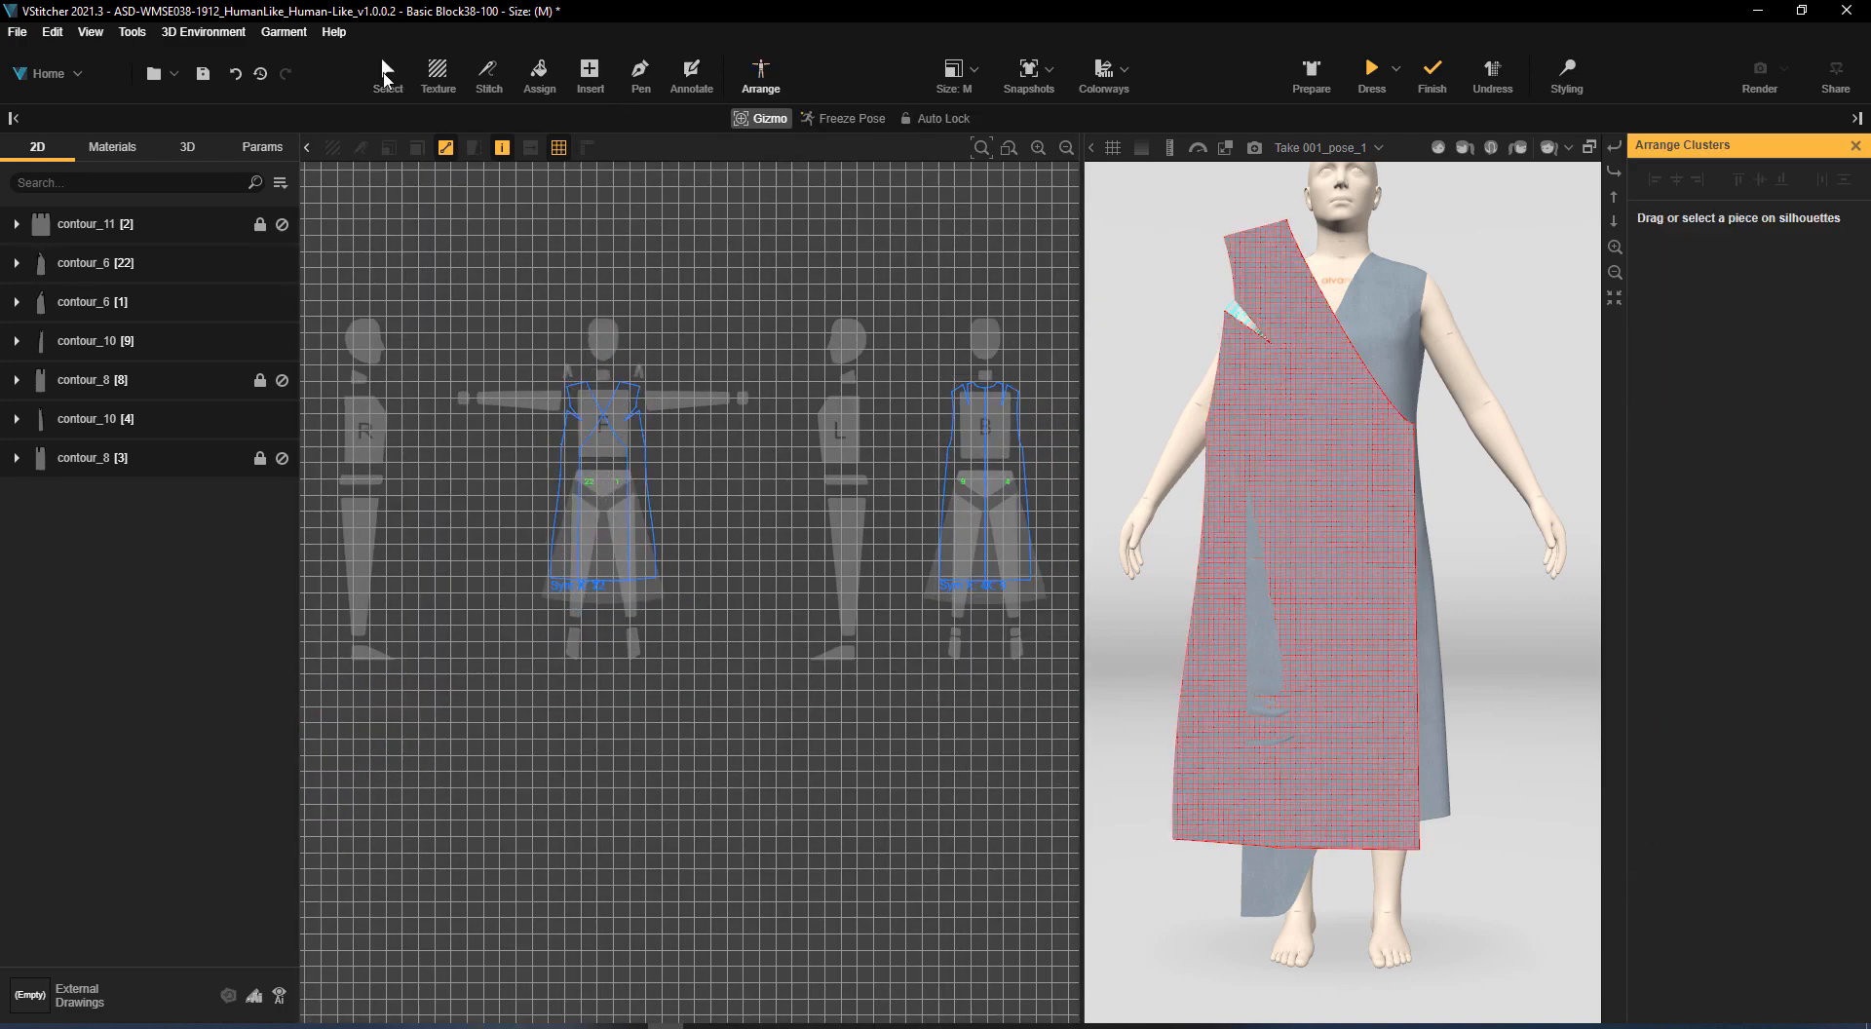
click(397, 77)
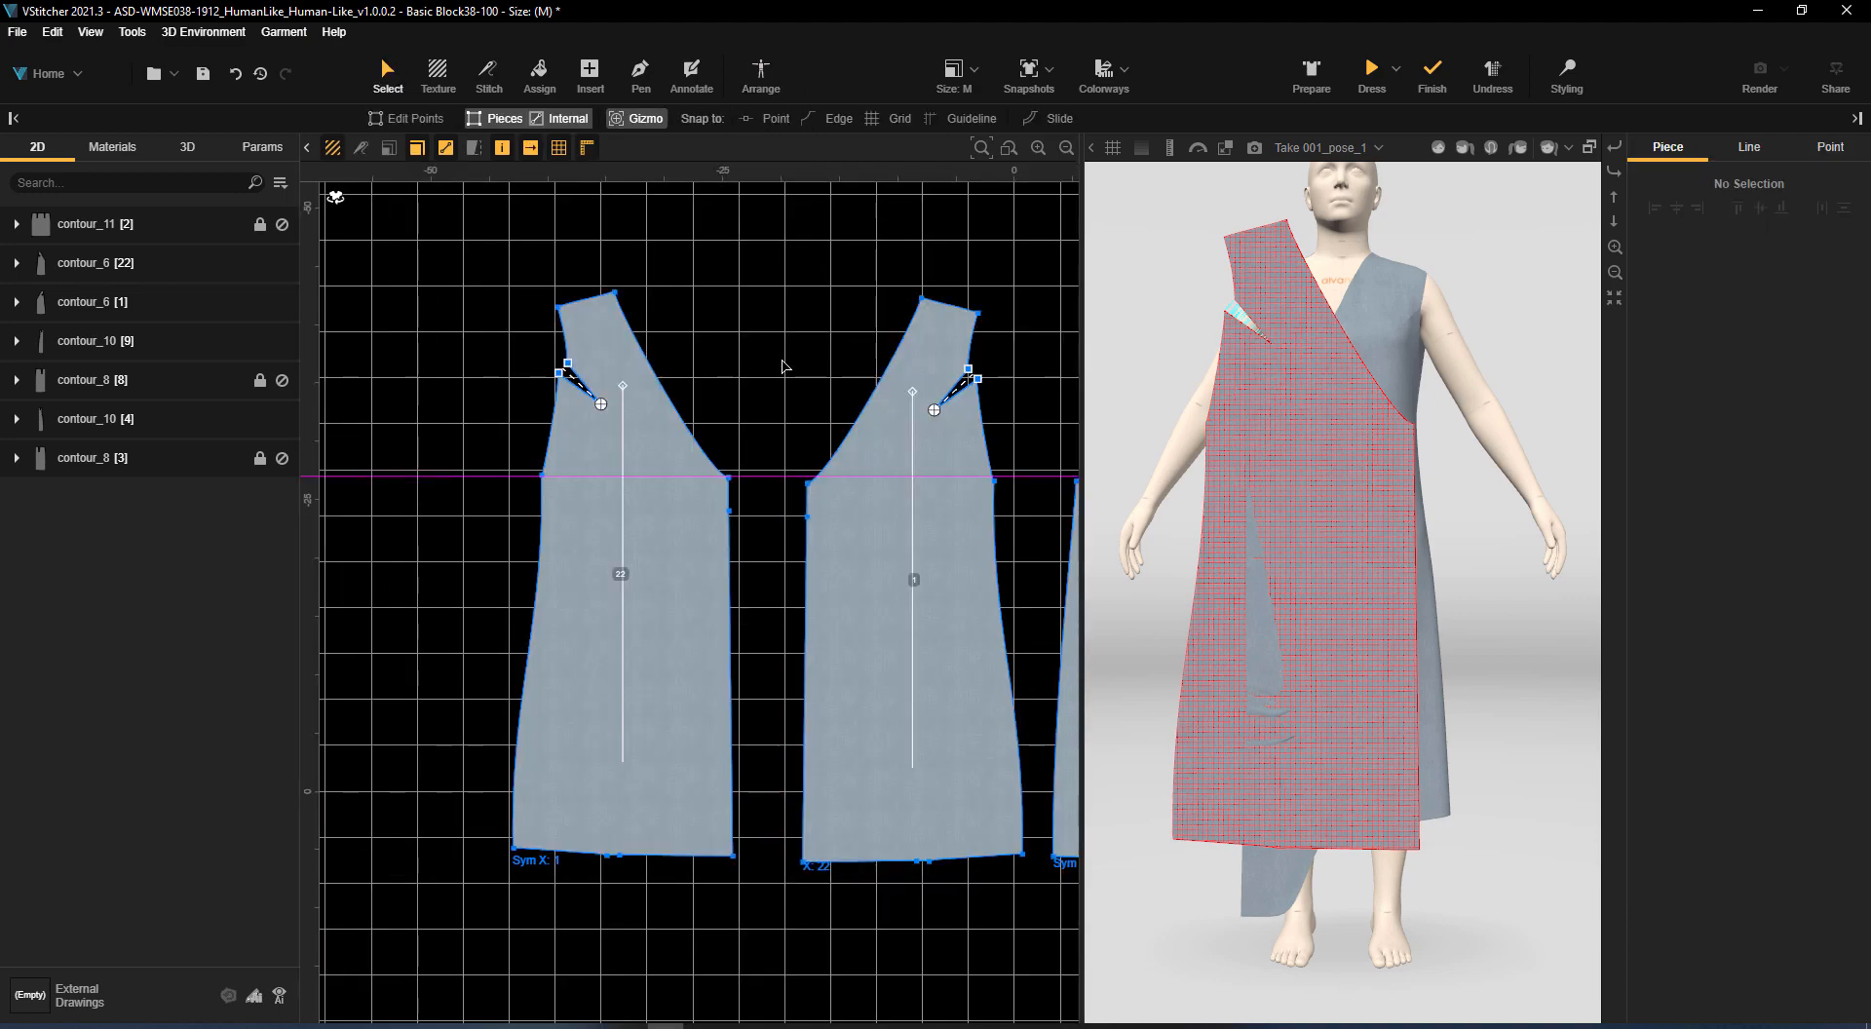
Stitch the short upper segment of the wrap edge to the opposite front's side edge with matched edge length, starting near the underarm
click(489, 76)
click(736, 499)
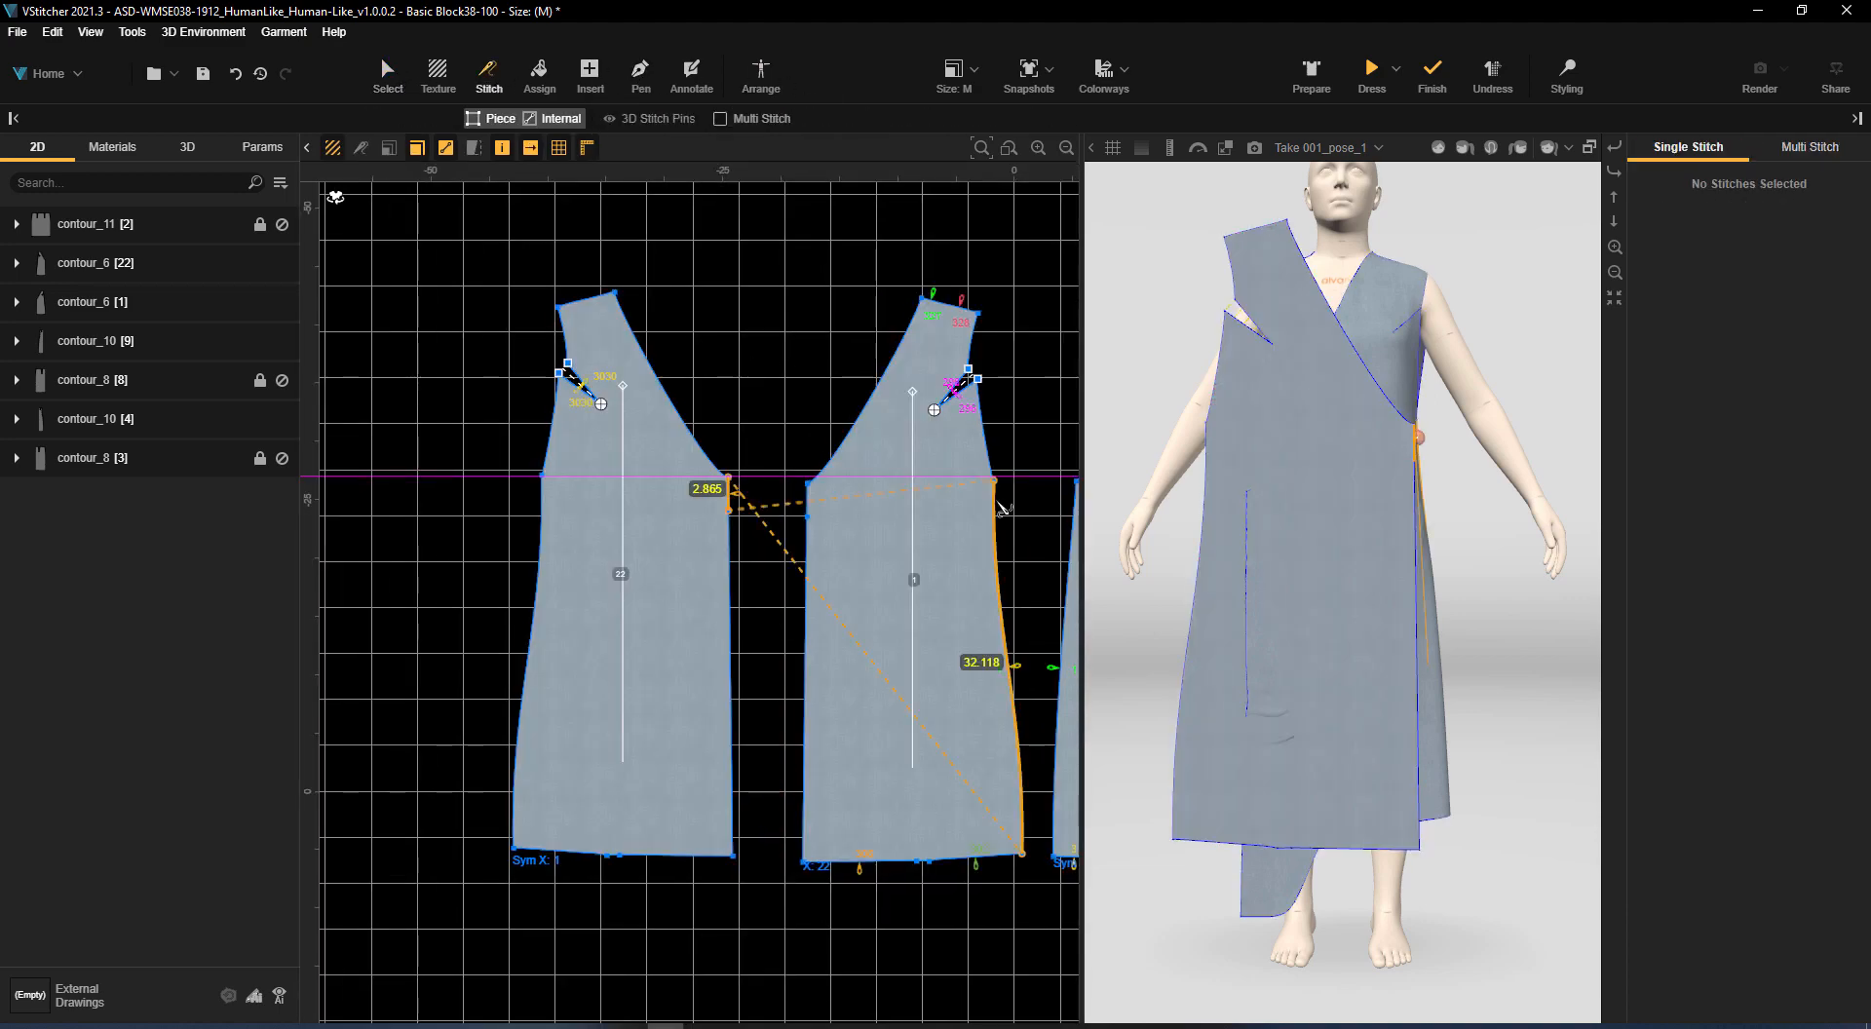
click(1002, 506)
click(1802, 217)
click(1814, 260)
drag(1012, 671, 1011, 553)
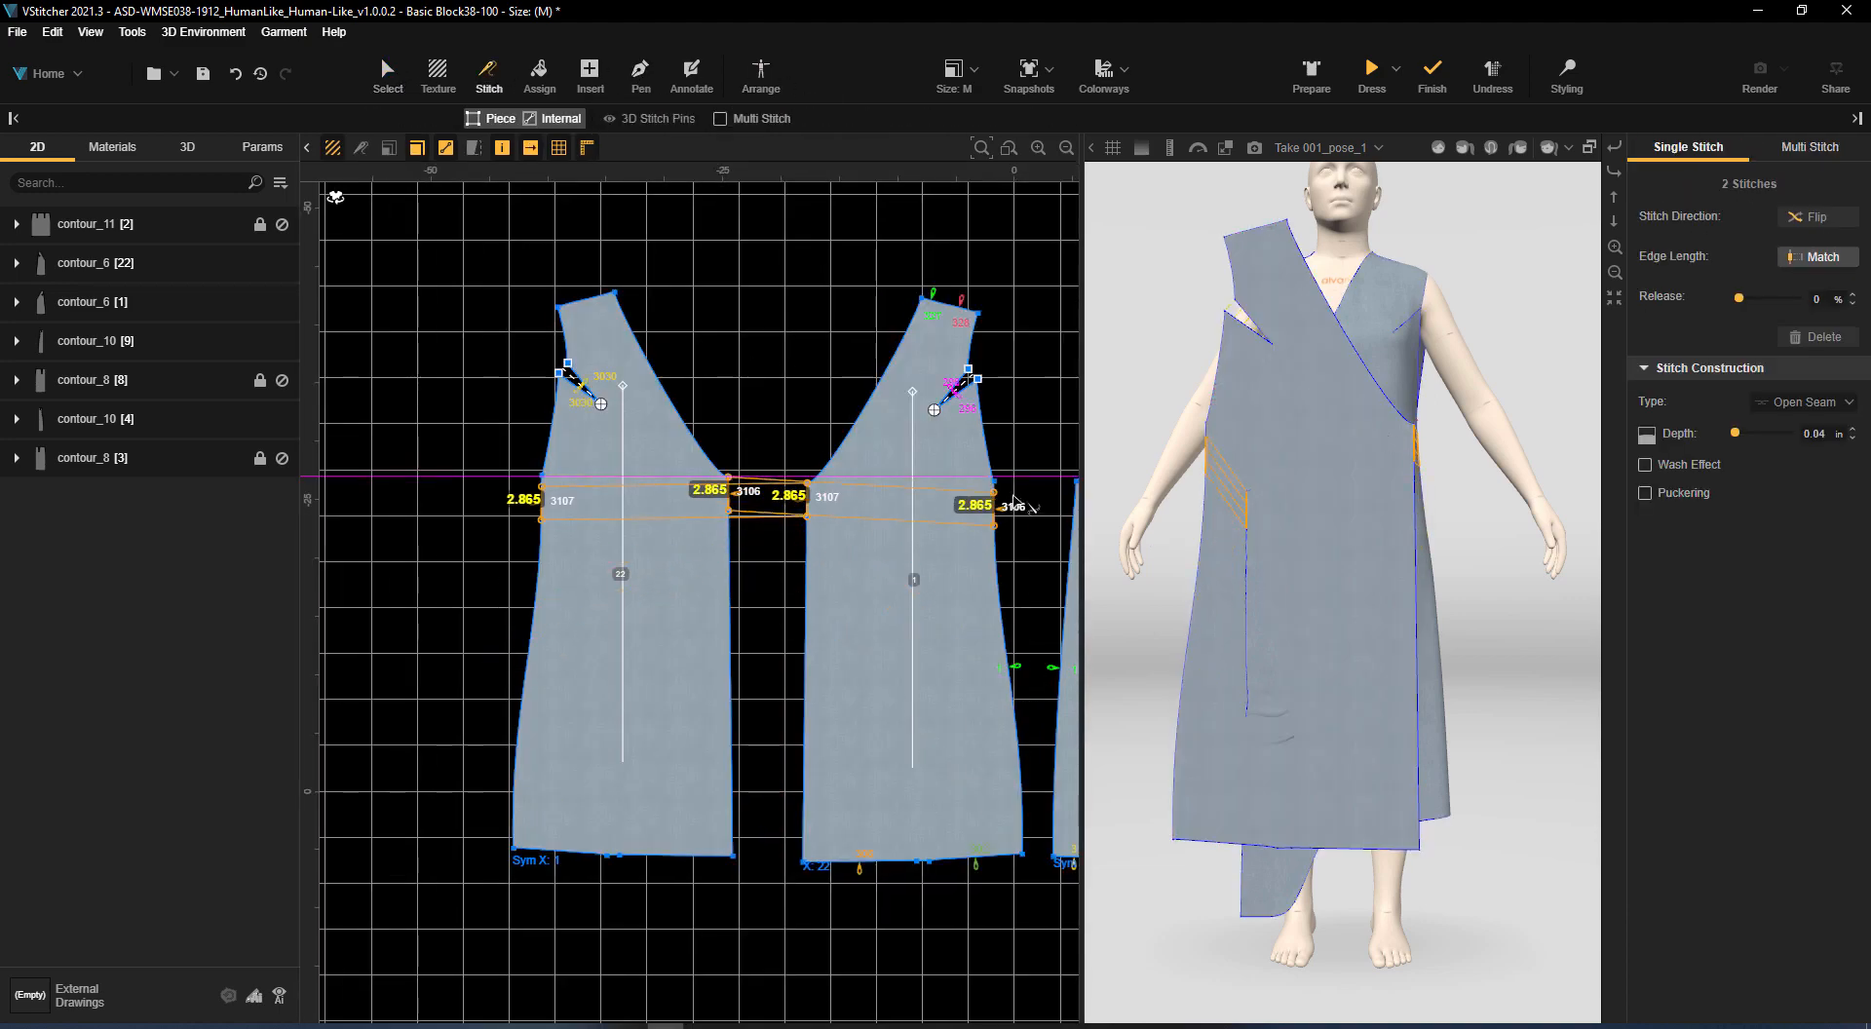
Multi-stitch the mirrored front's shoulder edge to the two shoulder edges beside the dart on the matching back piece
scroll(1011, 553, up, 3)
drag(1567, 437, 1208, 474)
scroll(721, 341, down, 3)
middle_drag(652, 292, 645, 470)
click(722, 118)
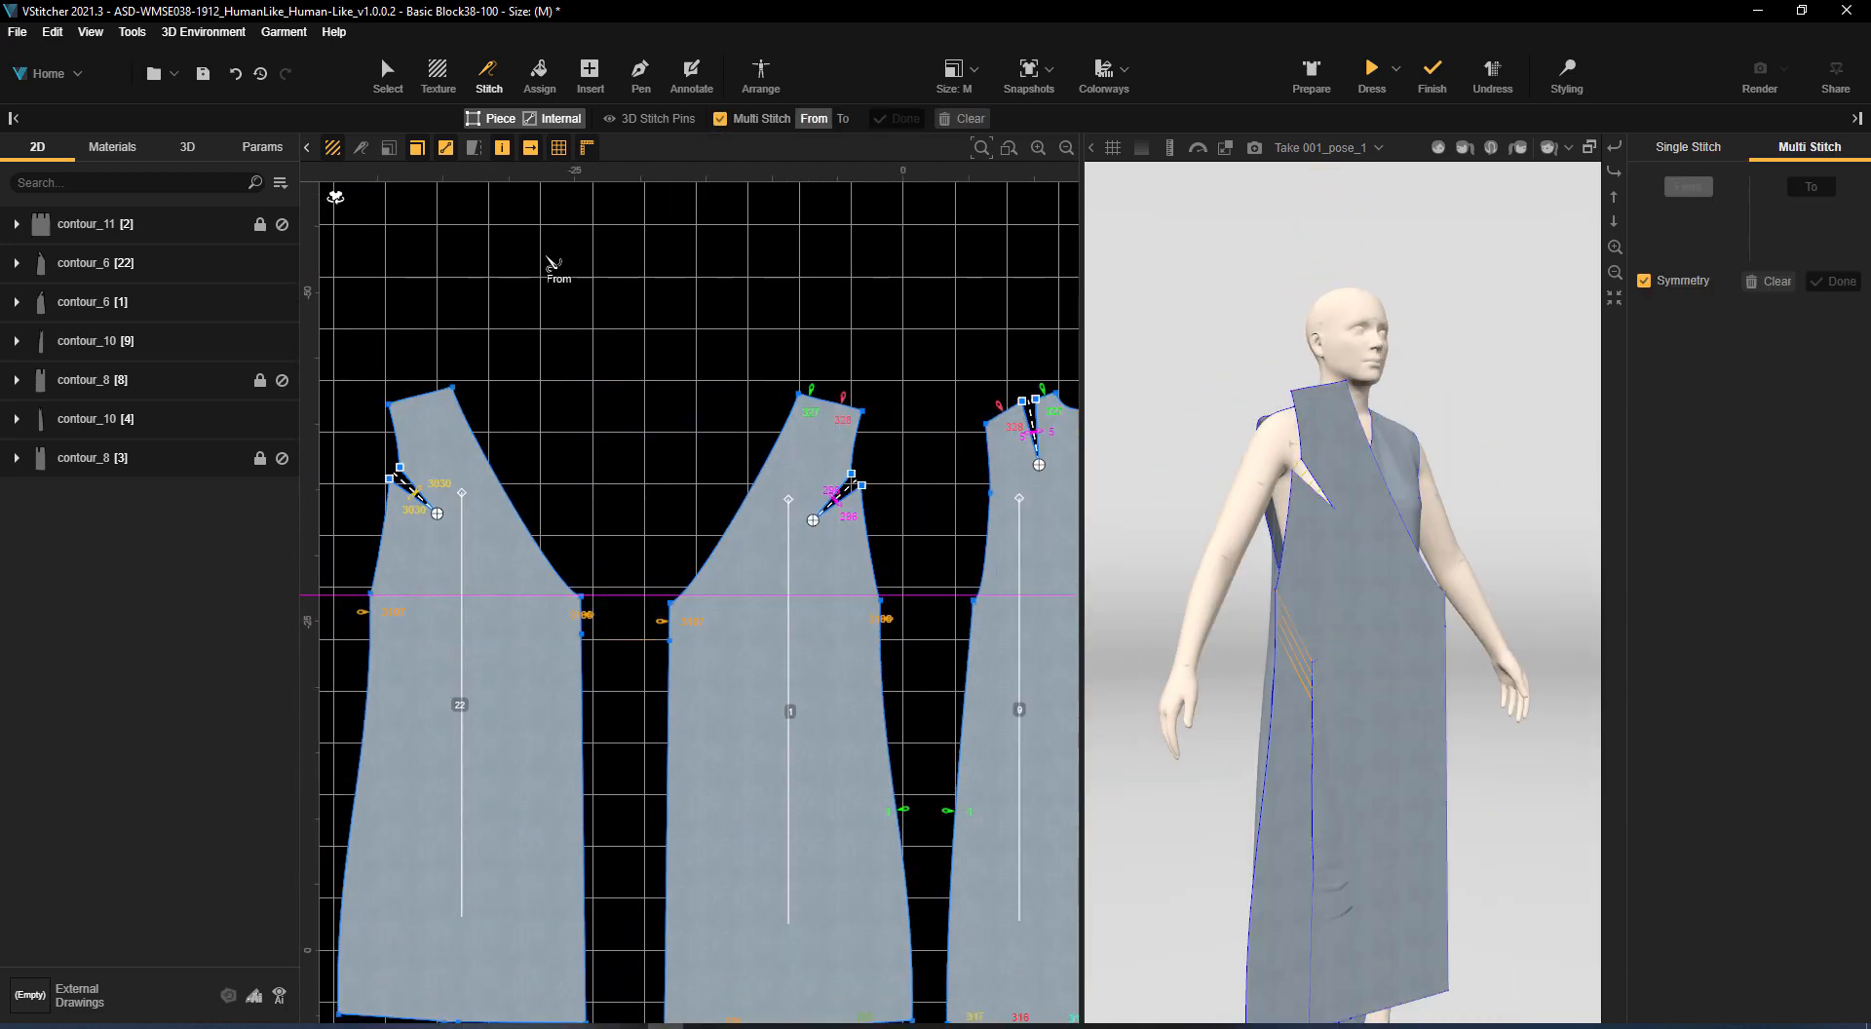
click(405, 400)
click(842, 120)
middle_drag(639, 237, 334, 244)
click(916, 451)
click(875, 426)
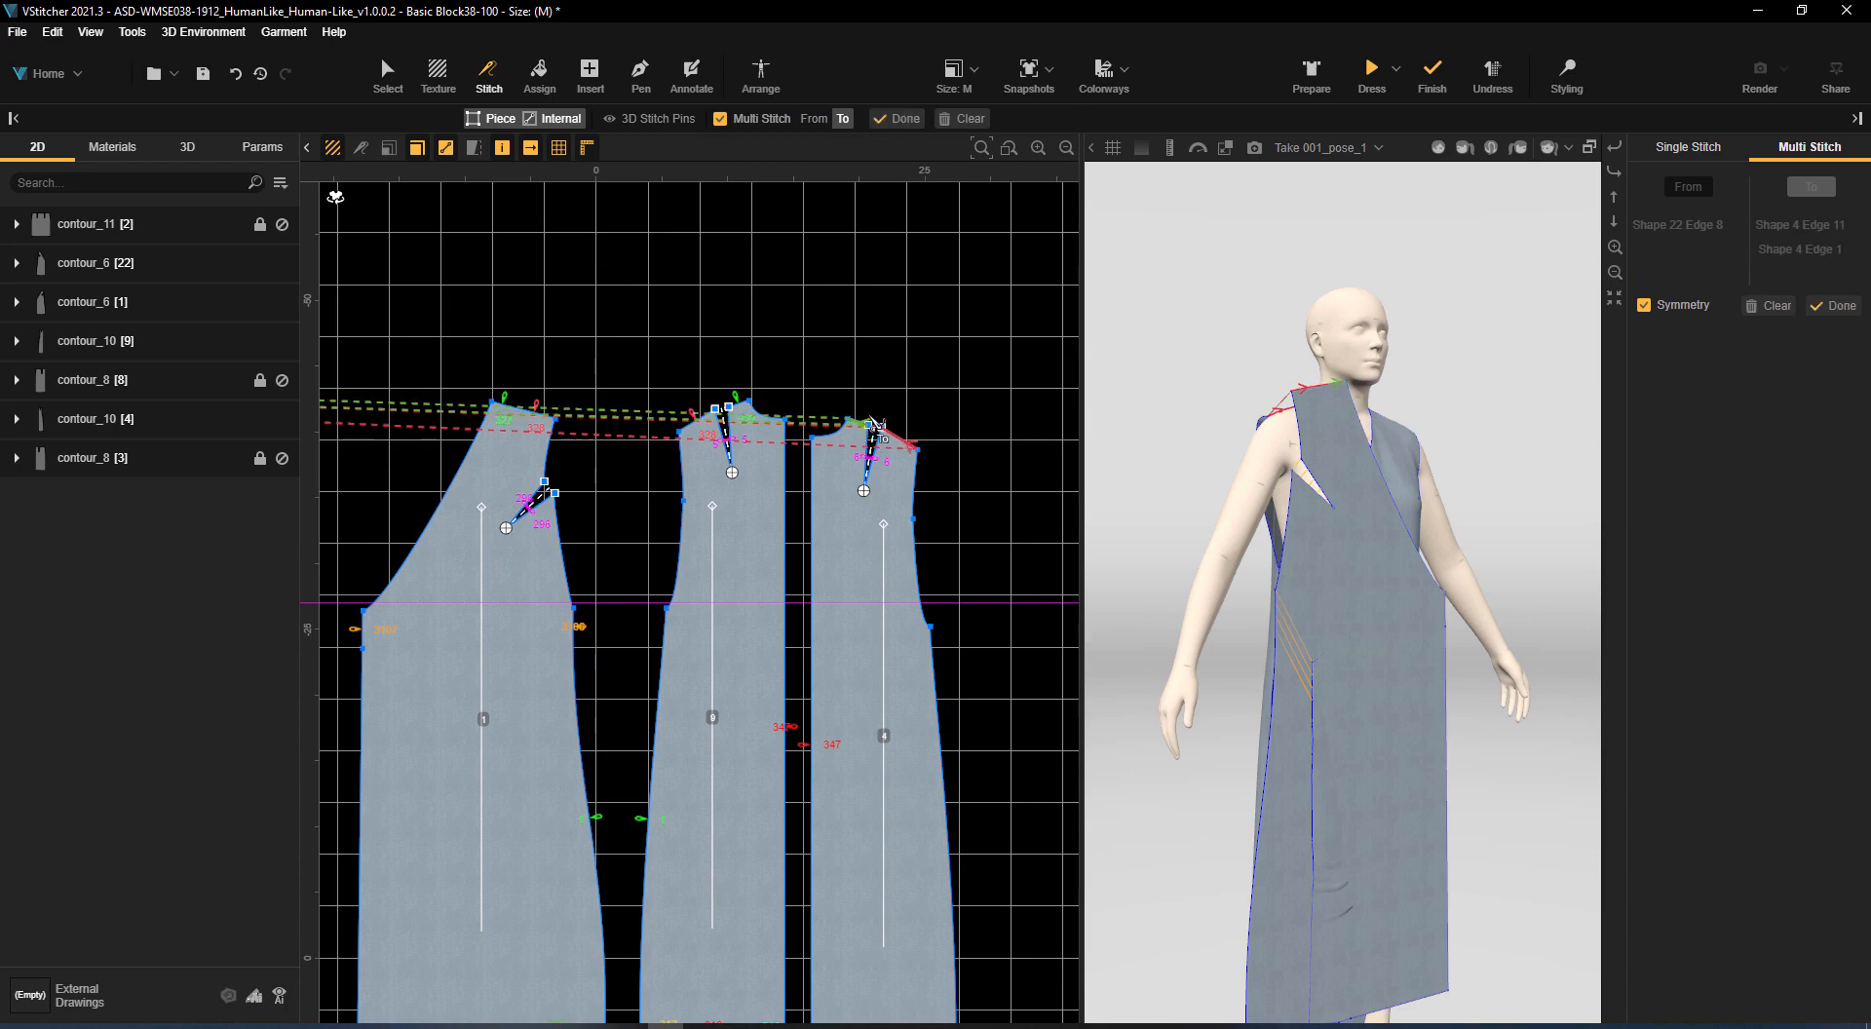
click(898, 119)
Stitch the mirrored front's side edge to the matching back piece and update the 3D garment
middle_drag(817, 1013, 1174, 811)
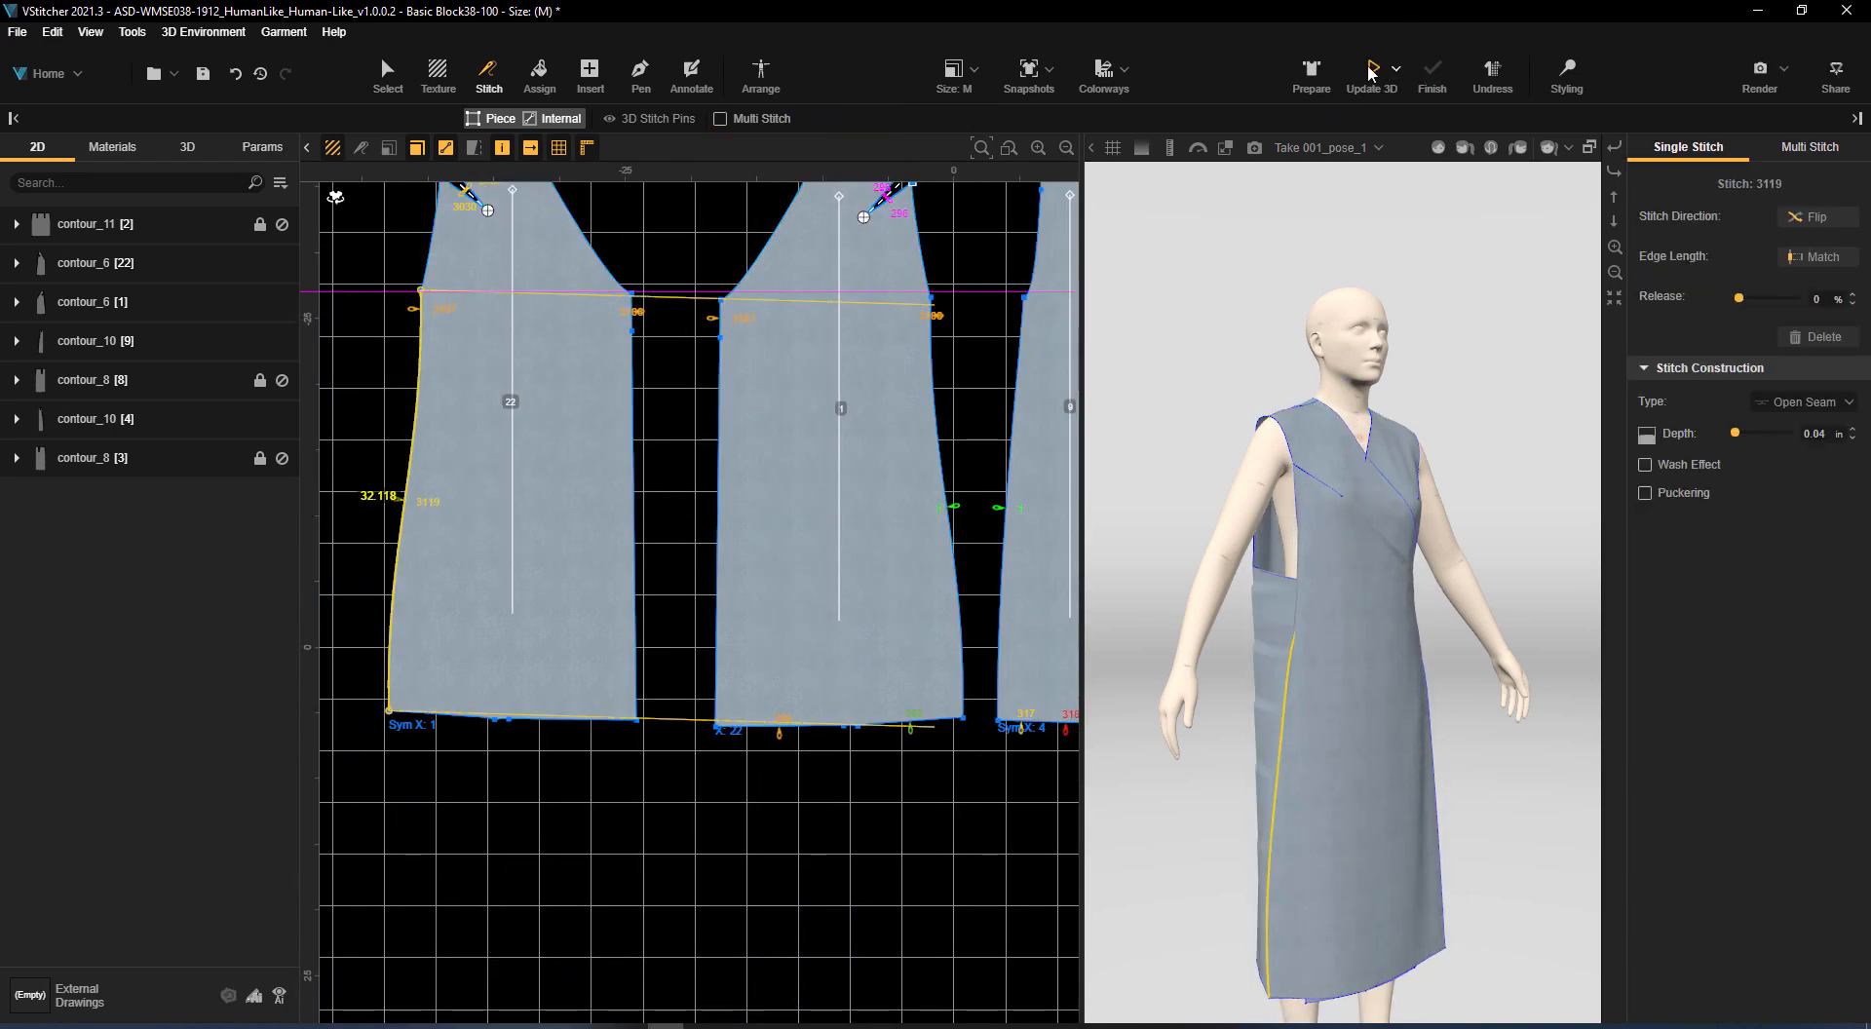
drag(1520, 805, 1333, 376)
middle_drag(939, 562, 939, 648)
key(Escape)
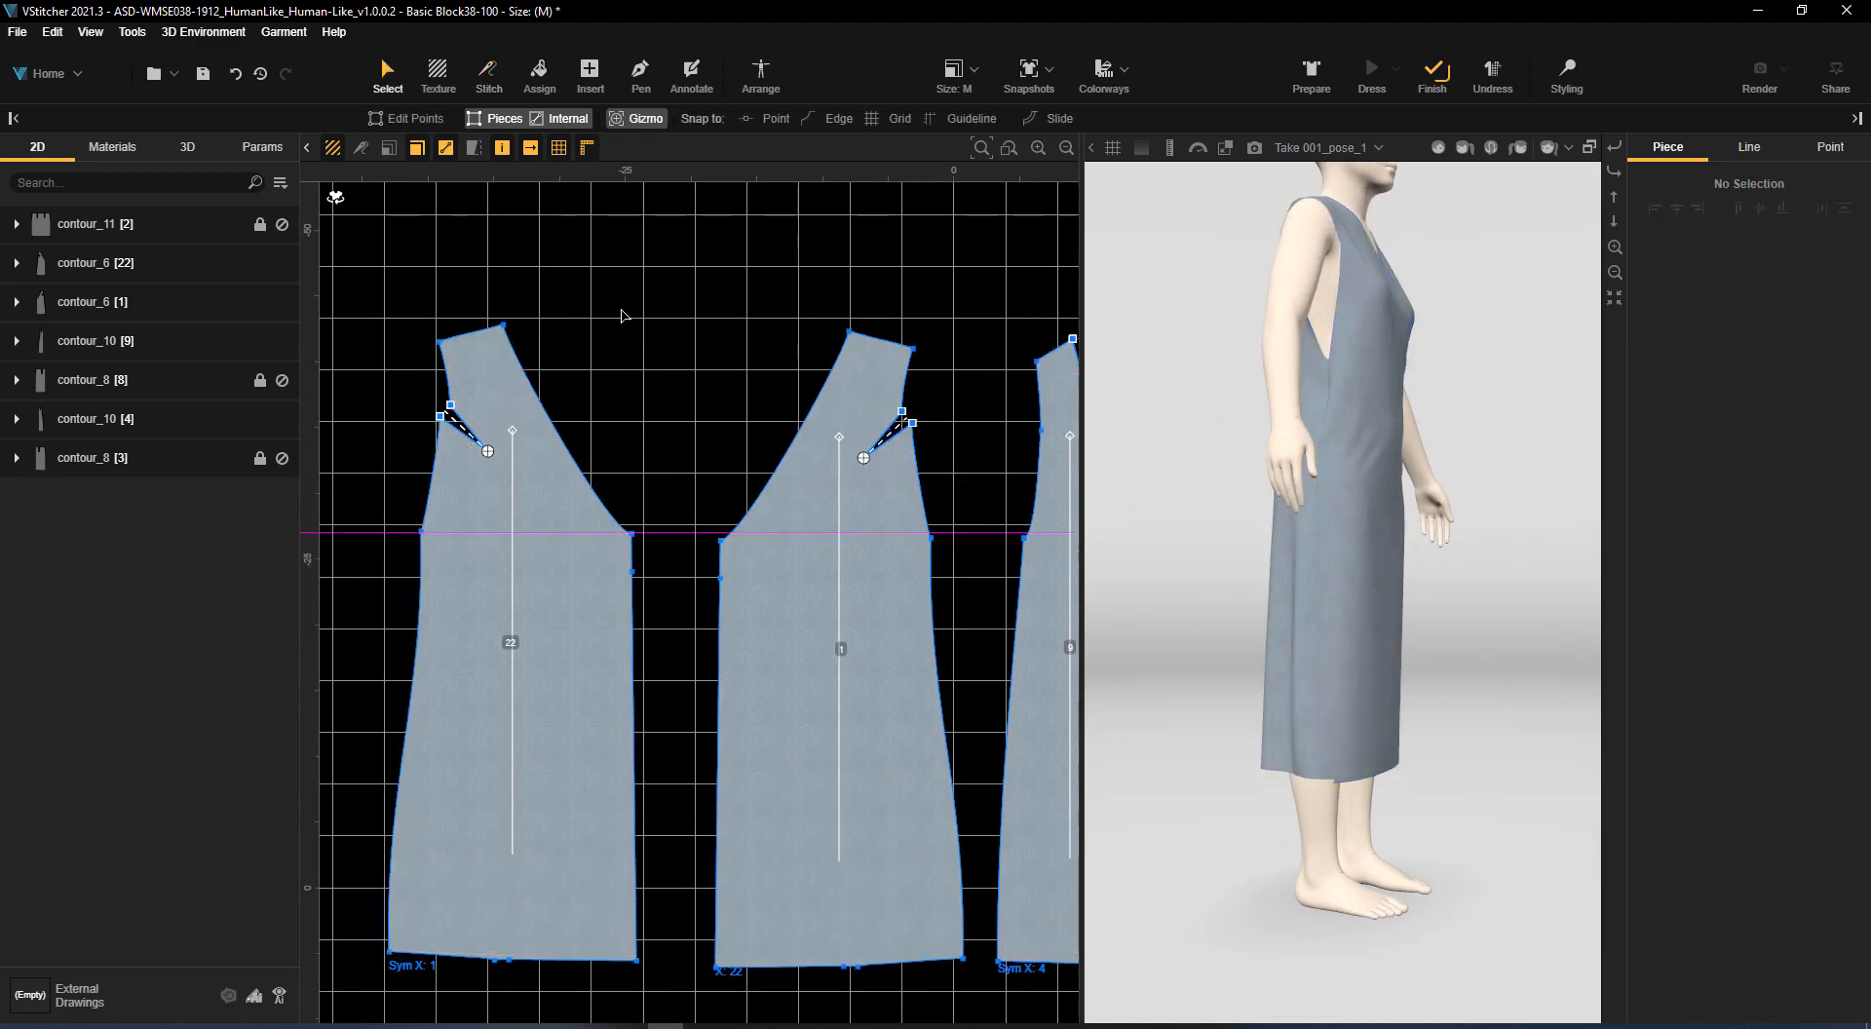
Insert a rectangle piece about 20 in wide and 15 in high beside the mirrored front's armhole for a sleeve
scroll(625, 312, down, 3)
middle_drag(629, 309, 964, 405)
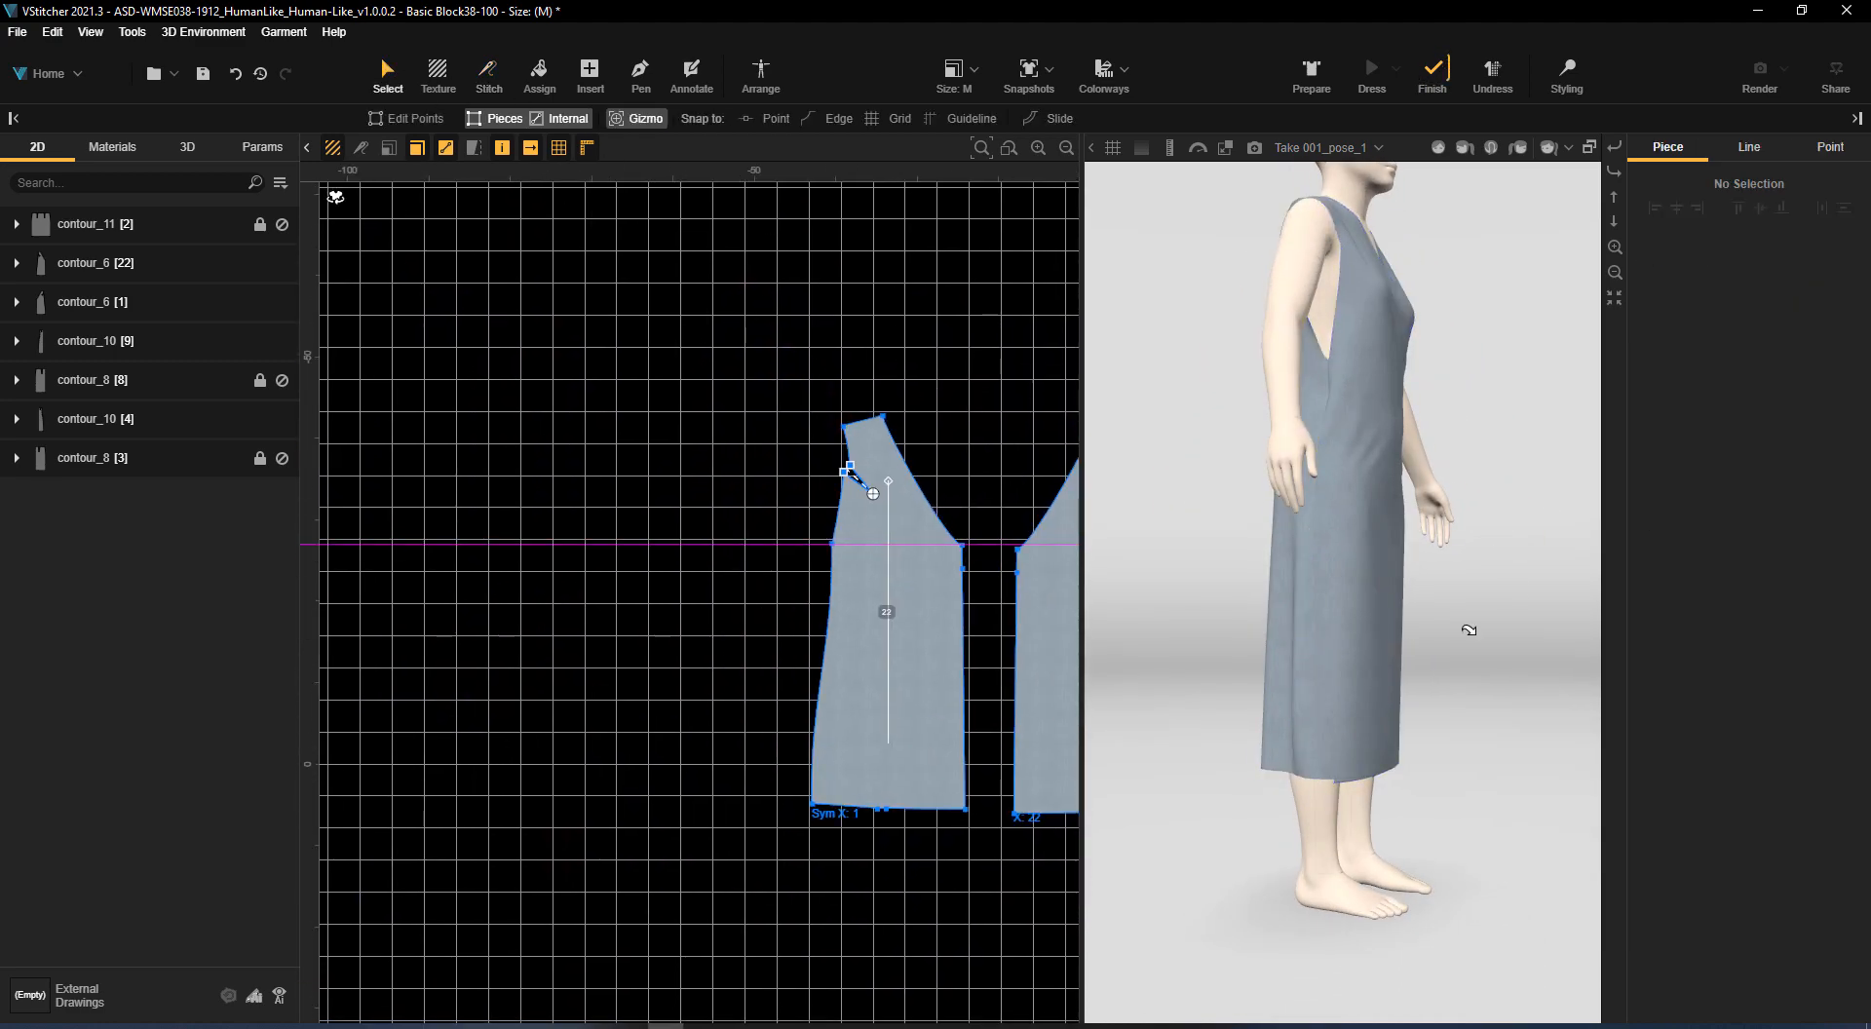
right_drag(1470, 630, 1345, 585)
right_drag(1564, 441, 1335, 459)
scroll(868, 566, up, 2)
middle_drag(871, 576, 770, 504)
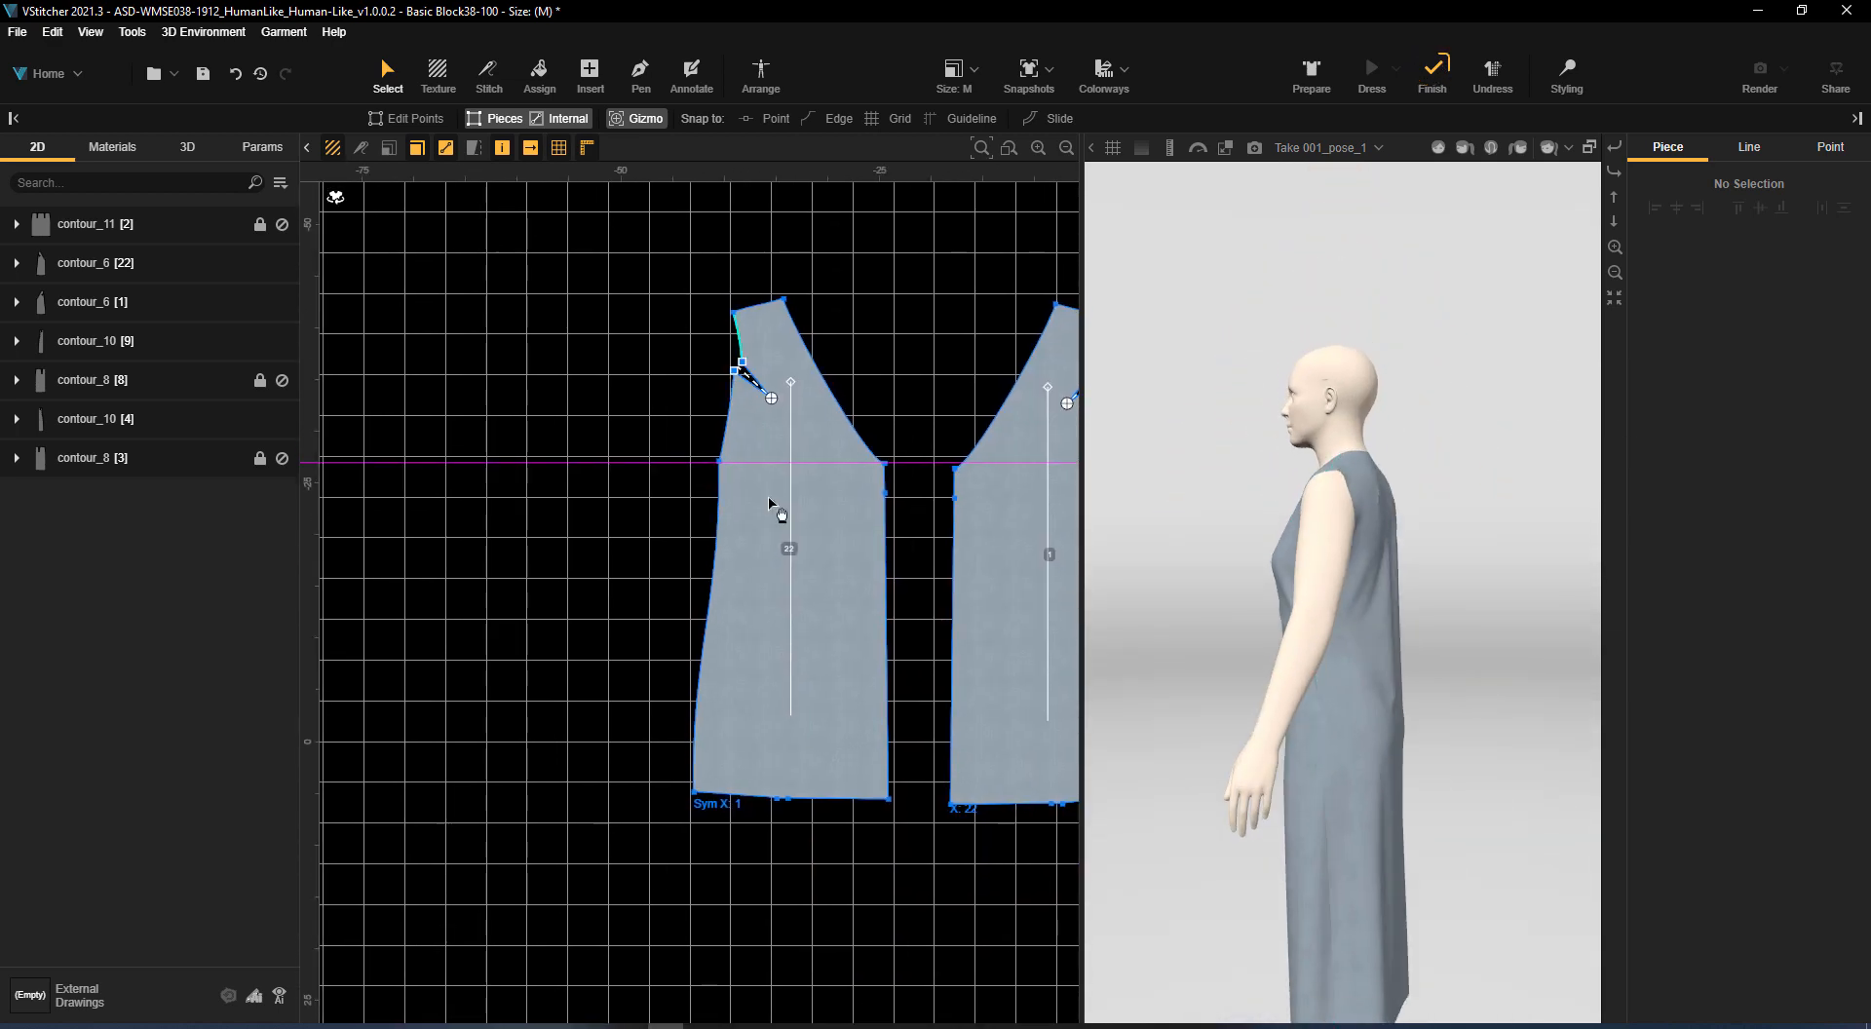
click(589, 73)
drag(489, 306, 699, 460)
click(388, 73)
click(662, 292)
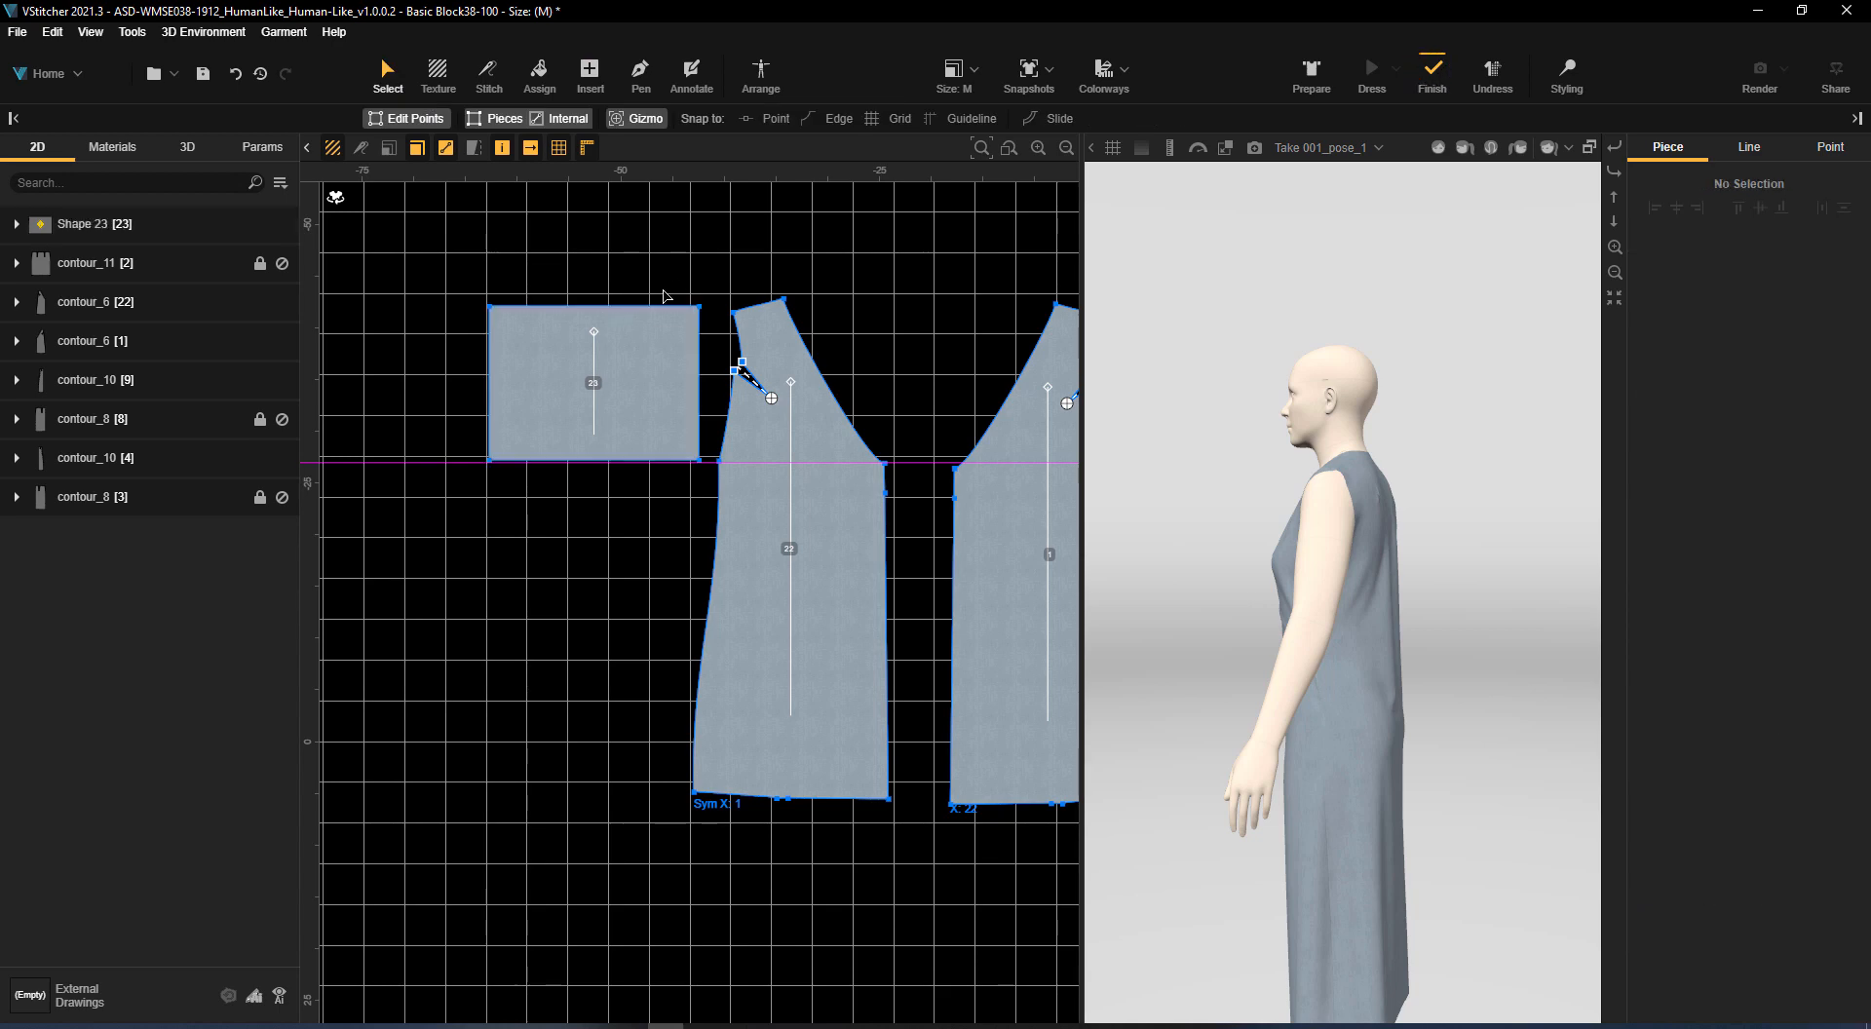
Unfold the sleeve rectangle across its upper edge with inner symmetry, making it about 29.8 in high
click(654, 307)
click(1835, 530)
scroll(877, 292, down, 2)
middle_drag(859, 277, 781, 380)
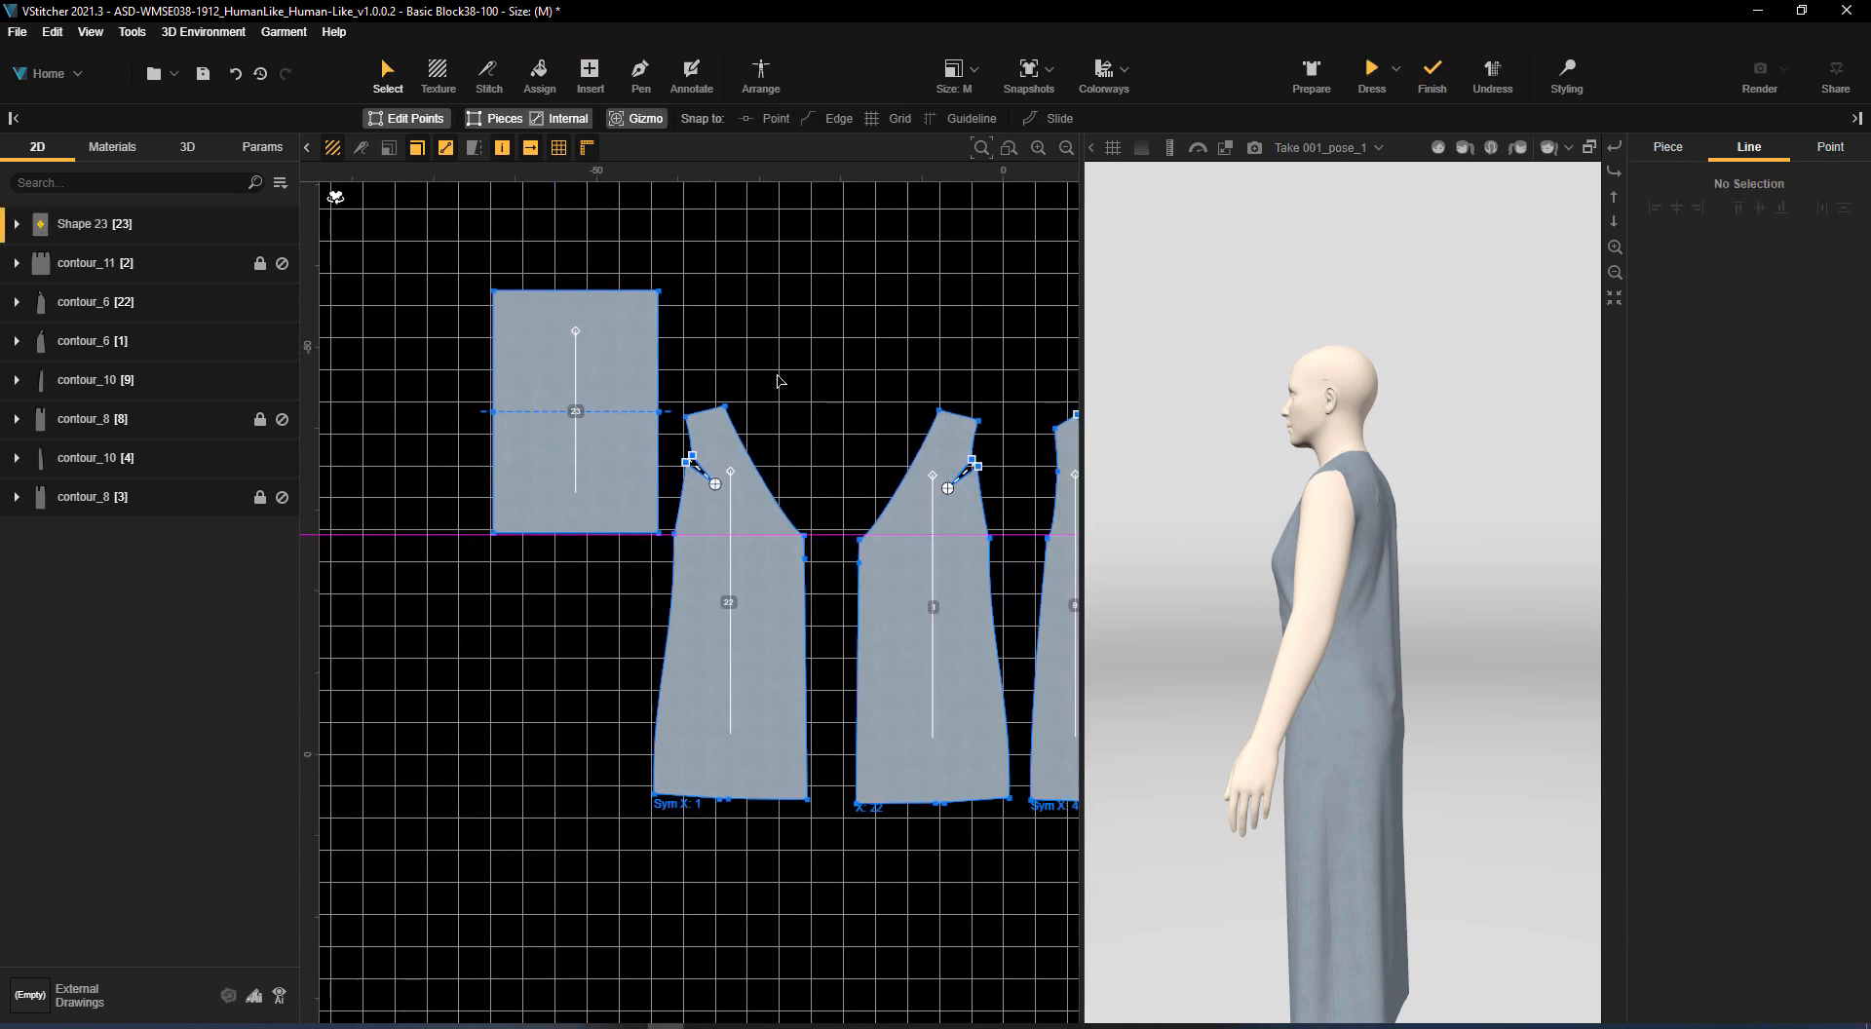
Duplicate the sleeve rectangle and place the copy on the far side of the back pieces
click(610, 350)
key(ctrl+c)
key(ctrl+v)
drag(522, 360, 950, 264)
middle_drag(950, 263, 562, 307)
drag(628, 344, 982, 460)
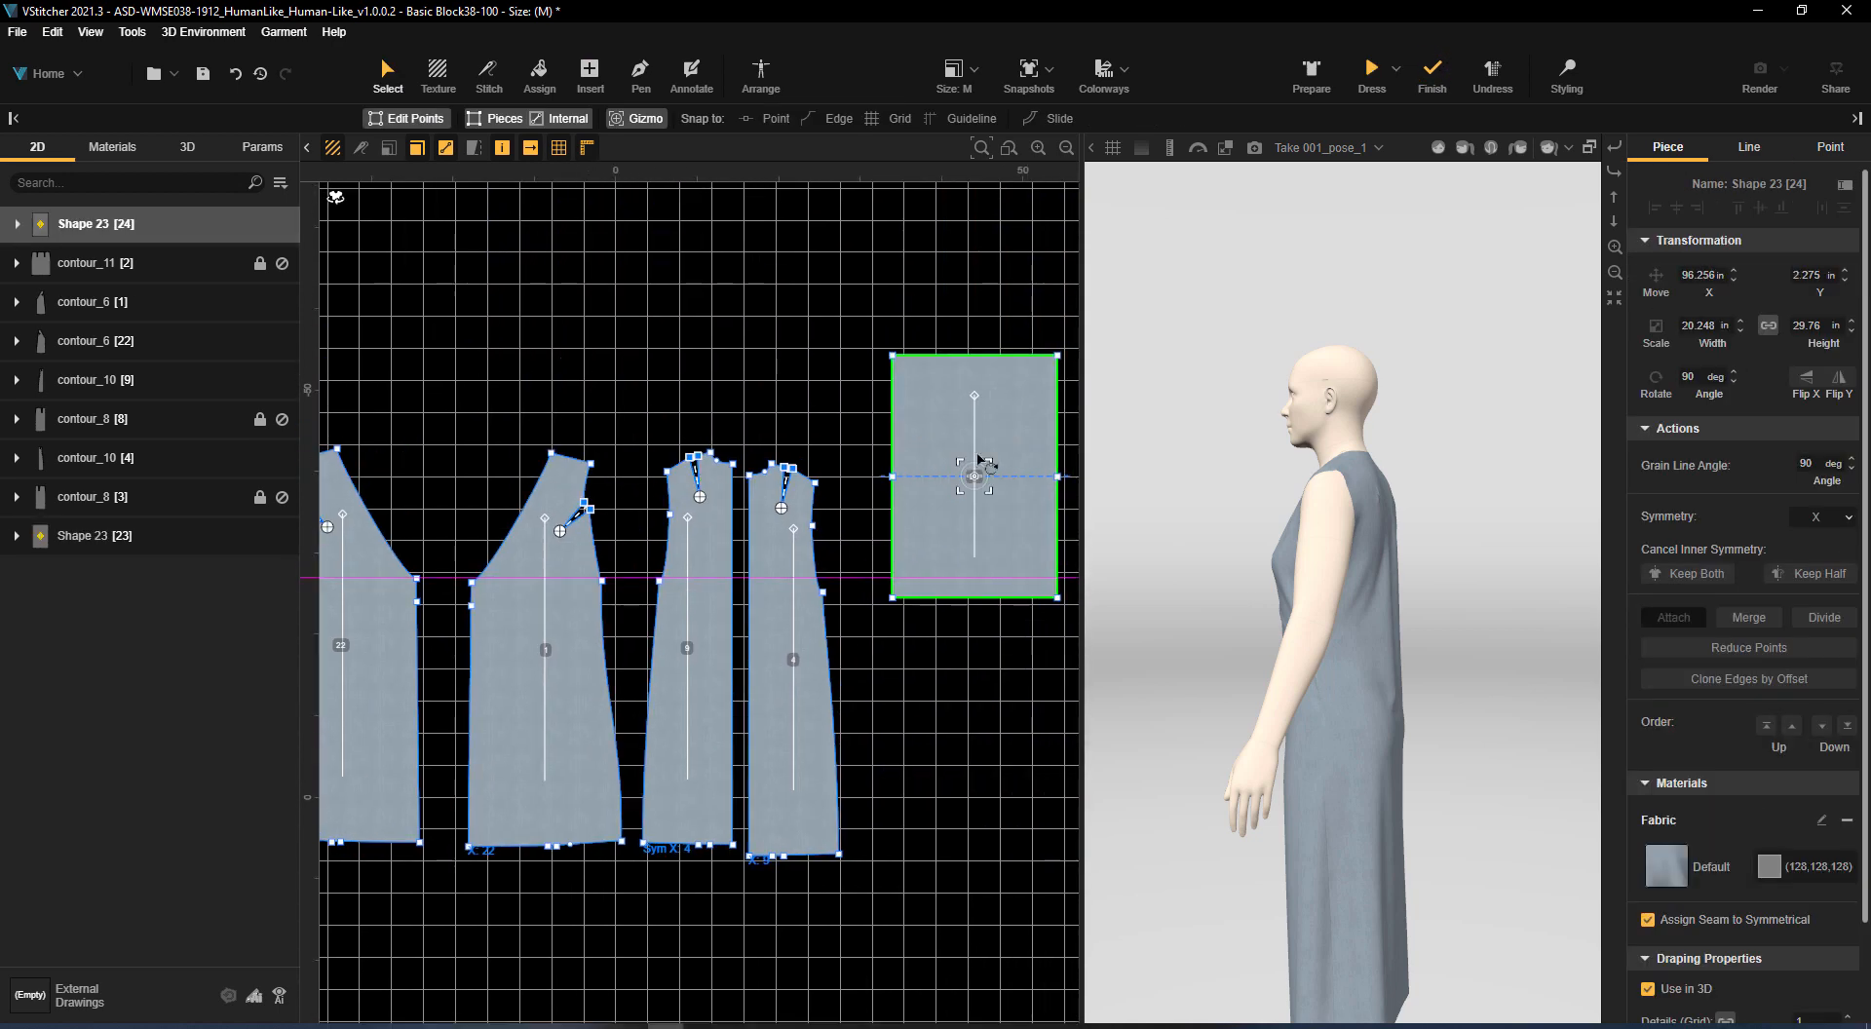
Set the underarm points of the front and back armholes as corner points so the armhole and side edges are separate
click(670, 514)
click(1654, 766)
scroll(780, 439, up, 3)
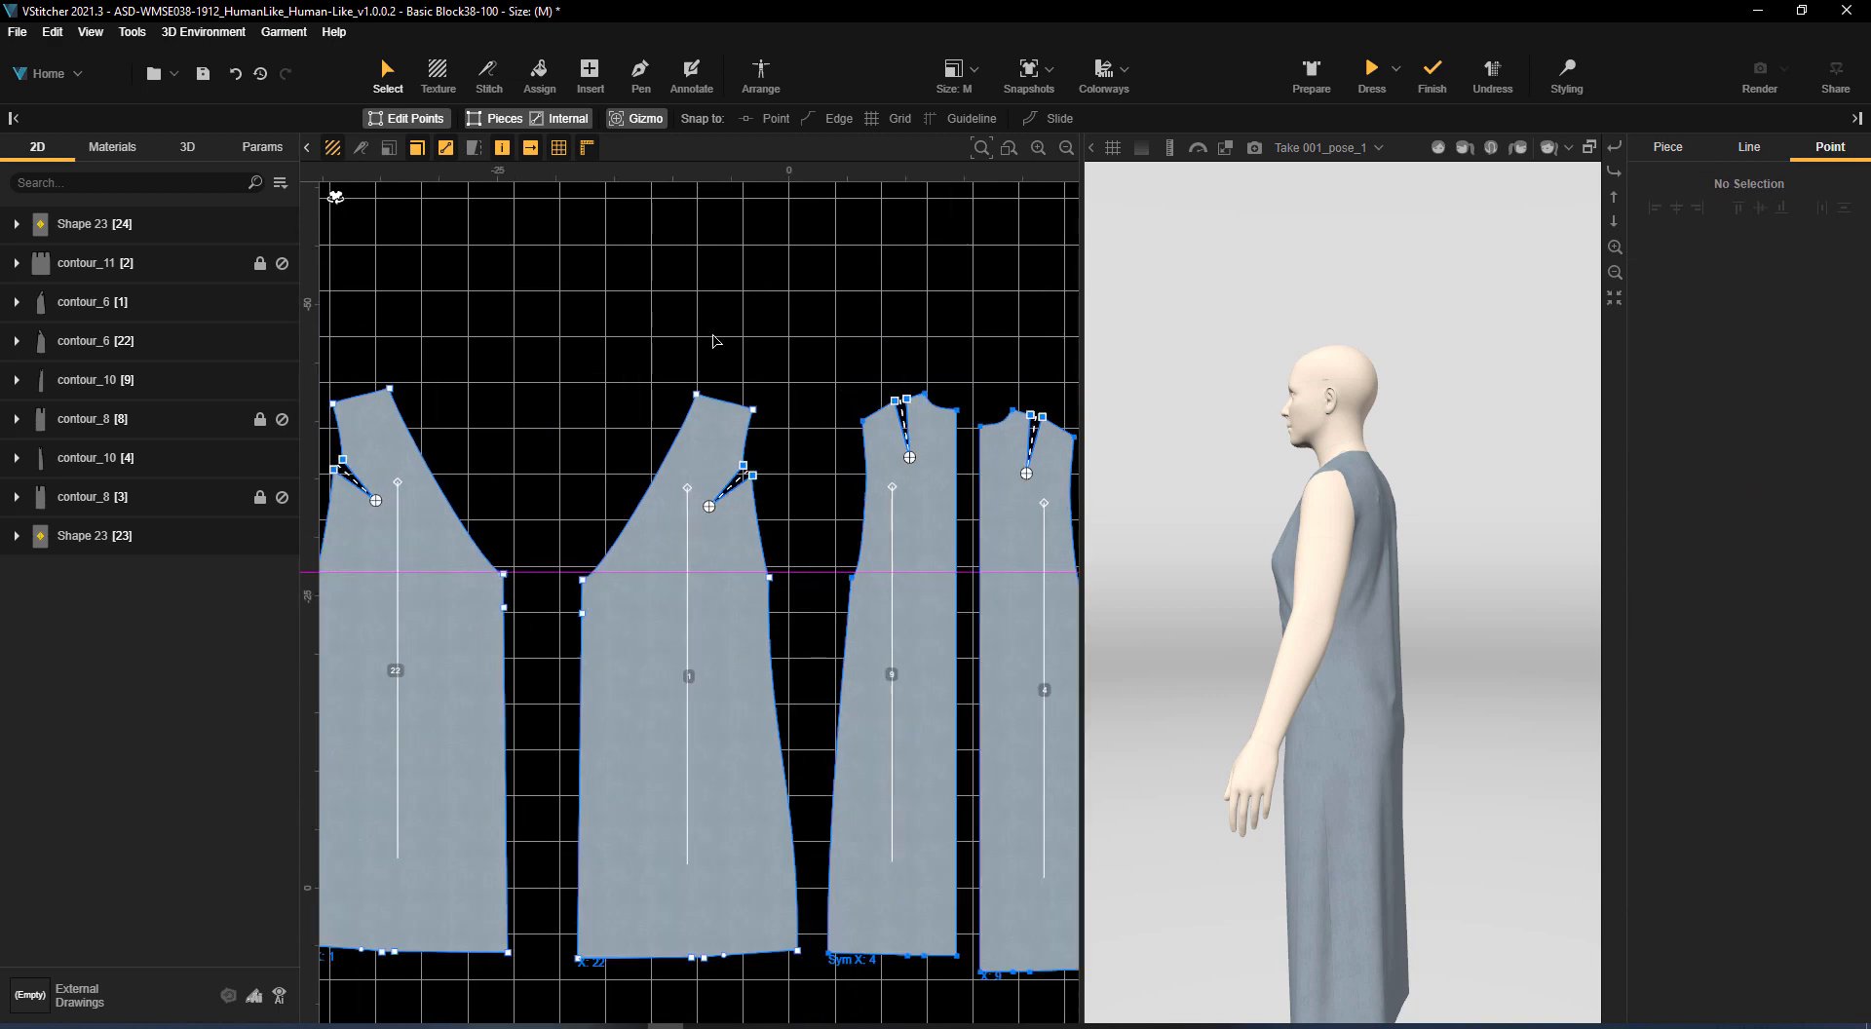
click(753, 531)
scroll(816, 453, up, 2)
click(763, 596)
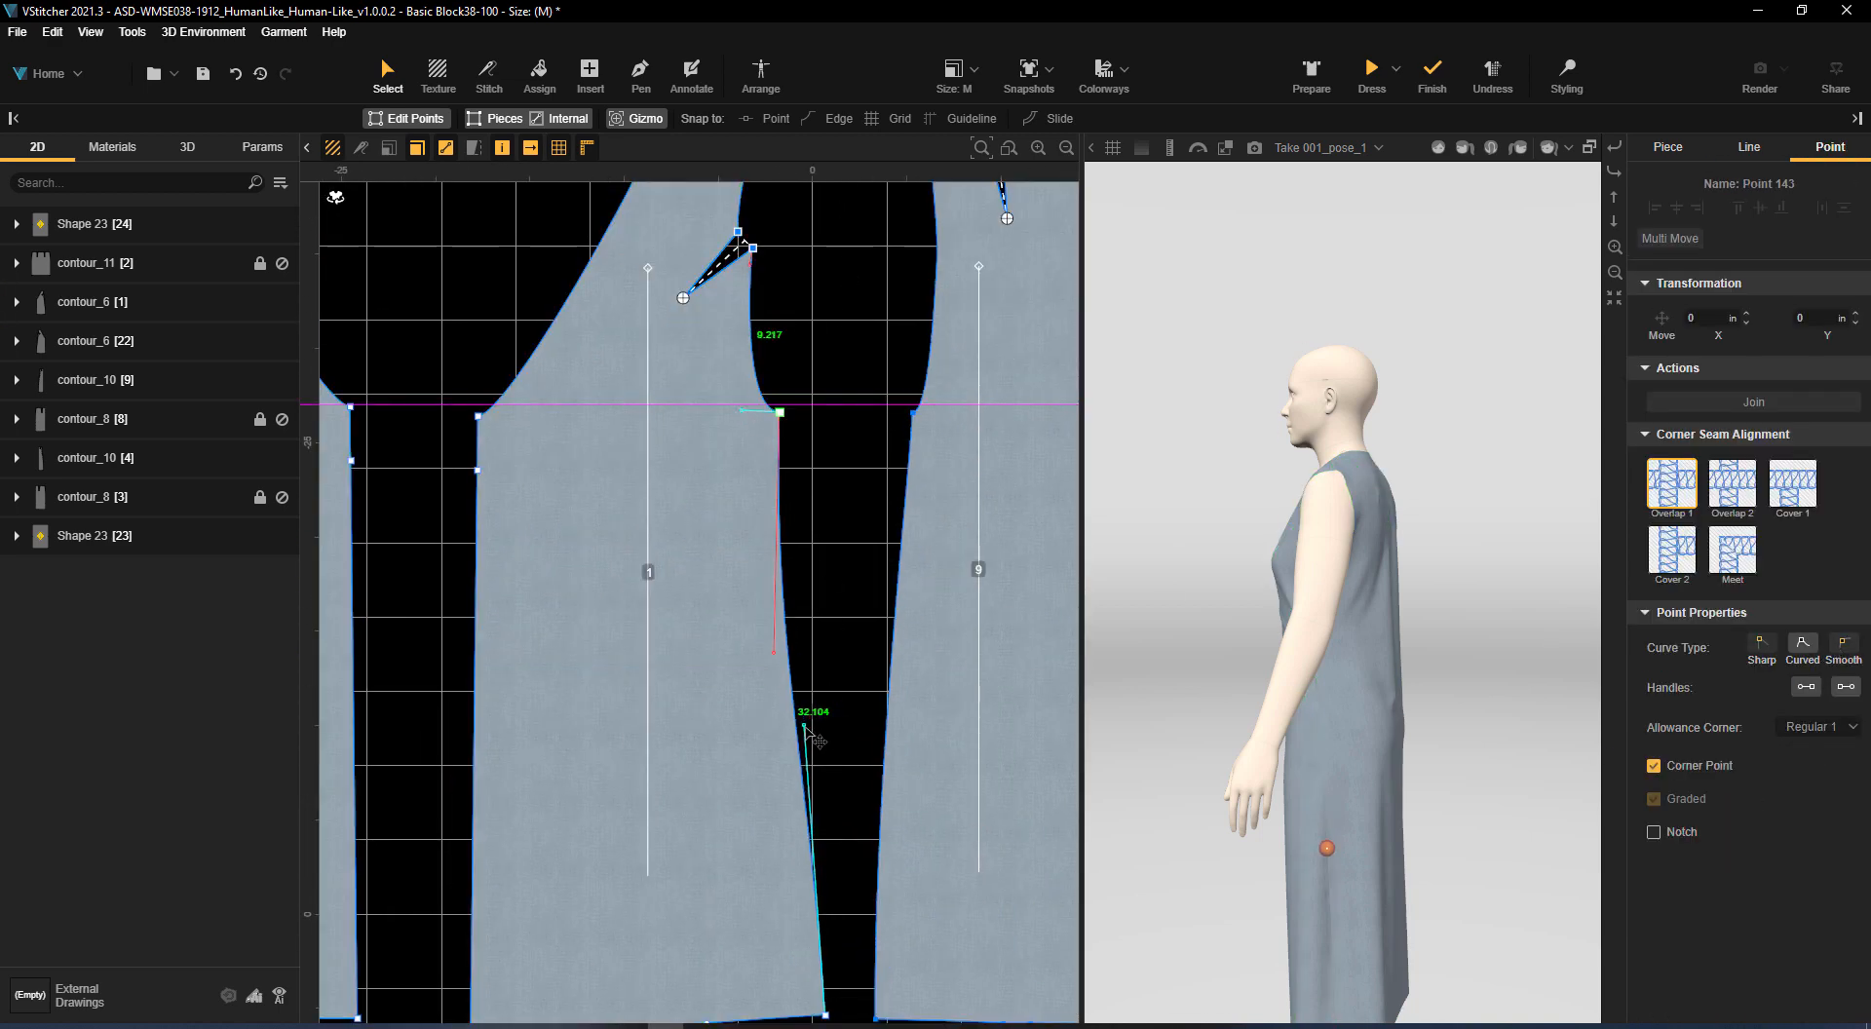
click(807, 611)
Cancel the inner symmetry of the sleeve rectangle beside the mirrored front, keeping both halves
scroll(839, 450, down, 3)
middle_drag(859, 473, 864, 494)
scroll(865, 494, down, 1)
middle_drag(736, 268, 938, 328)
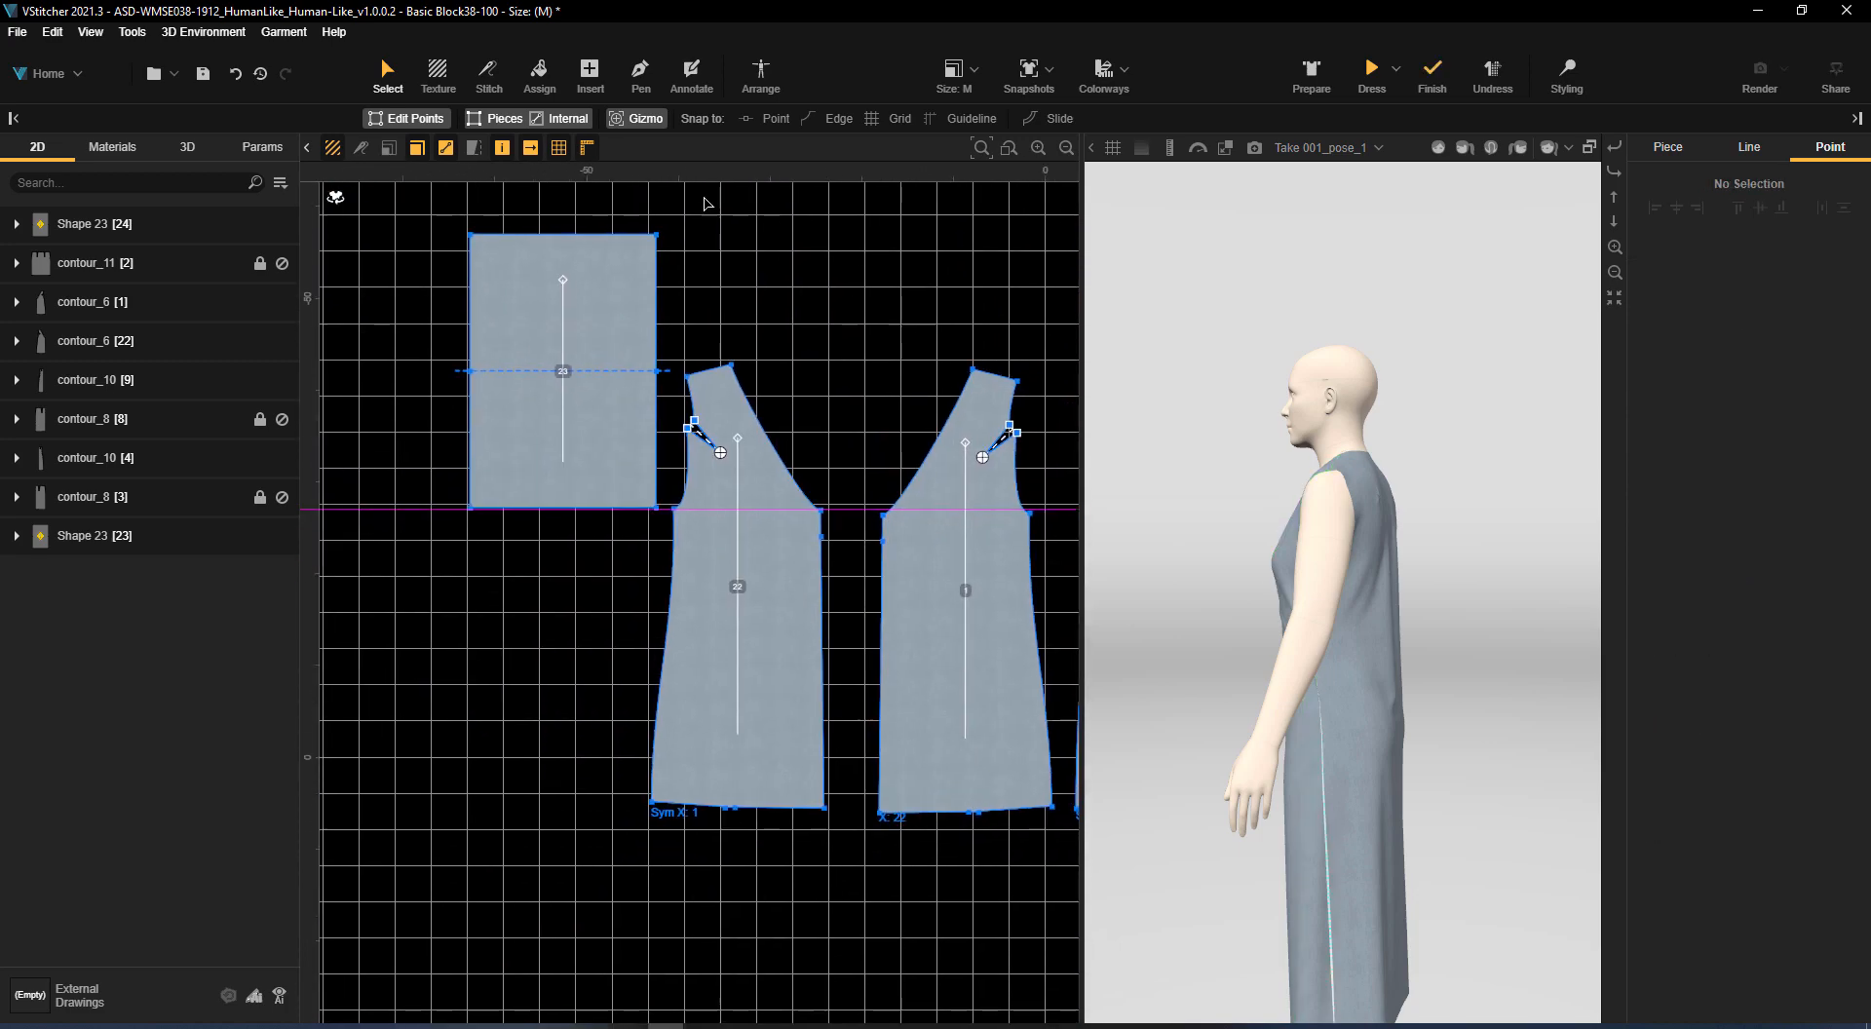
key(s)
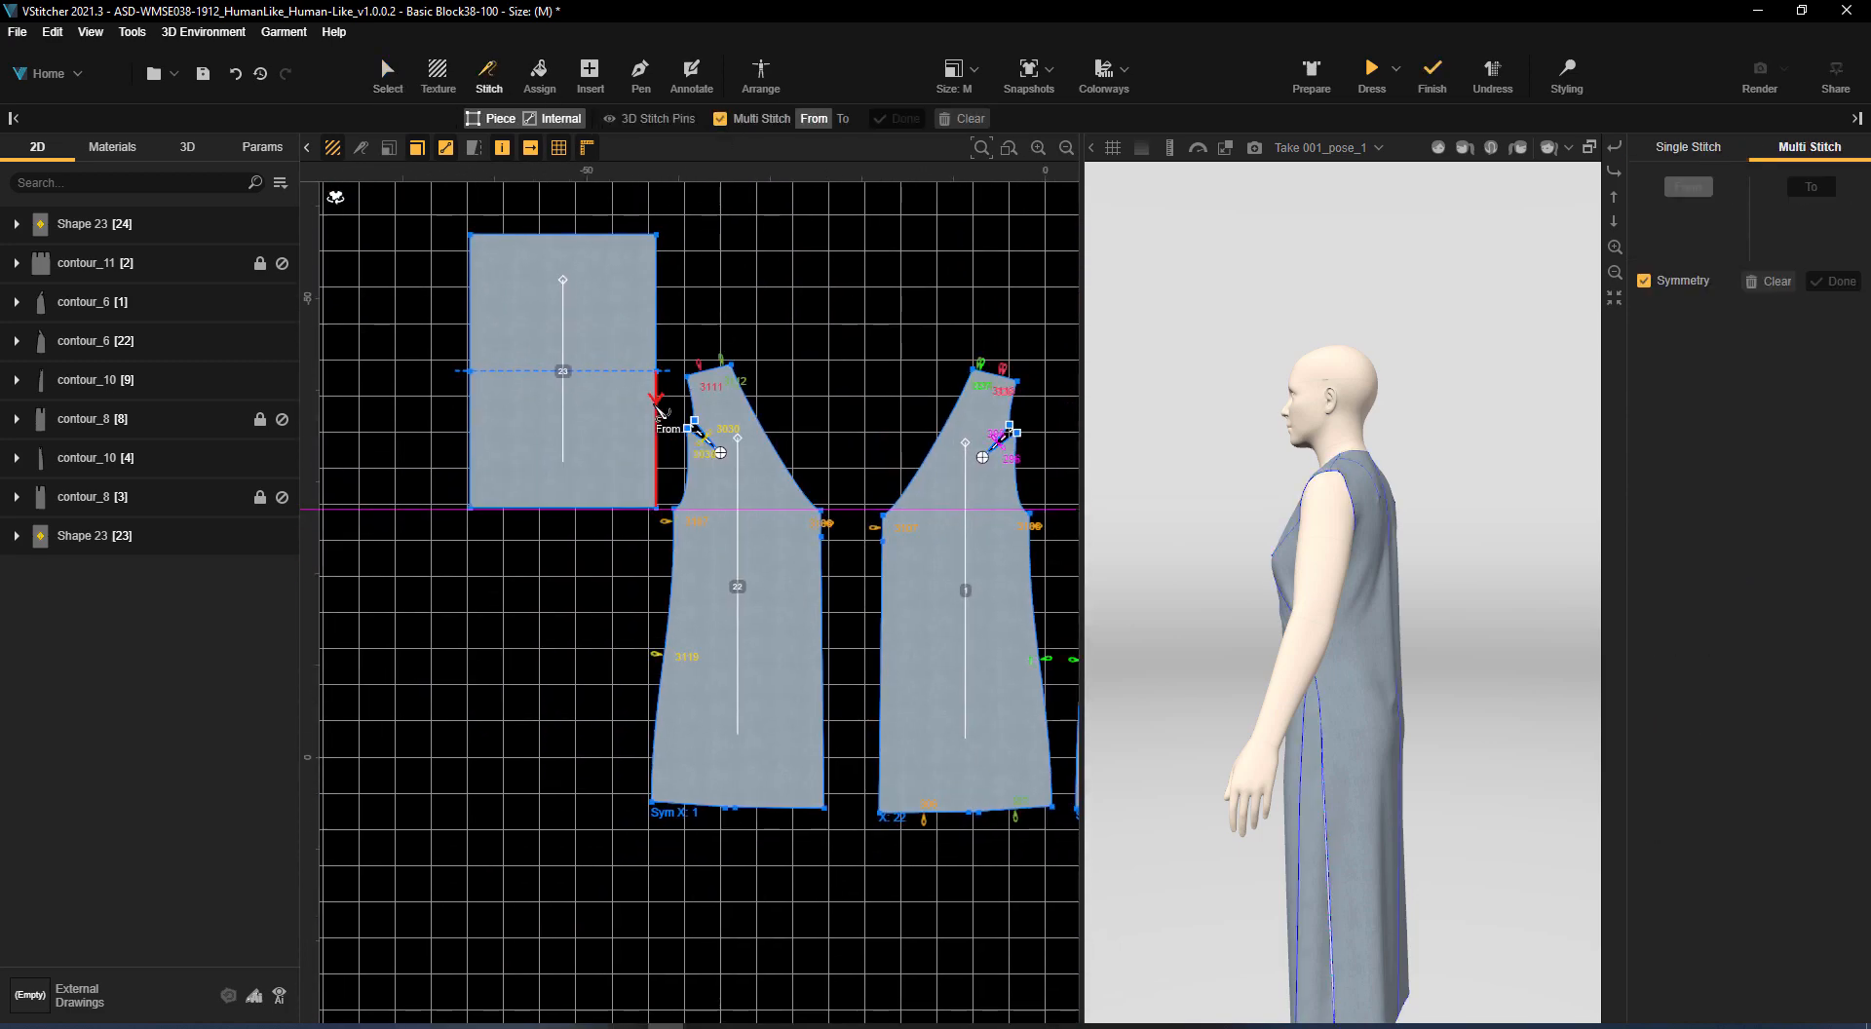
click(400, 73)
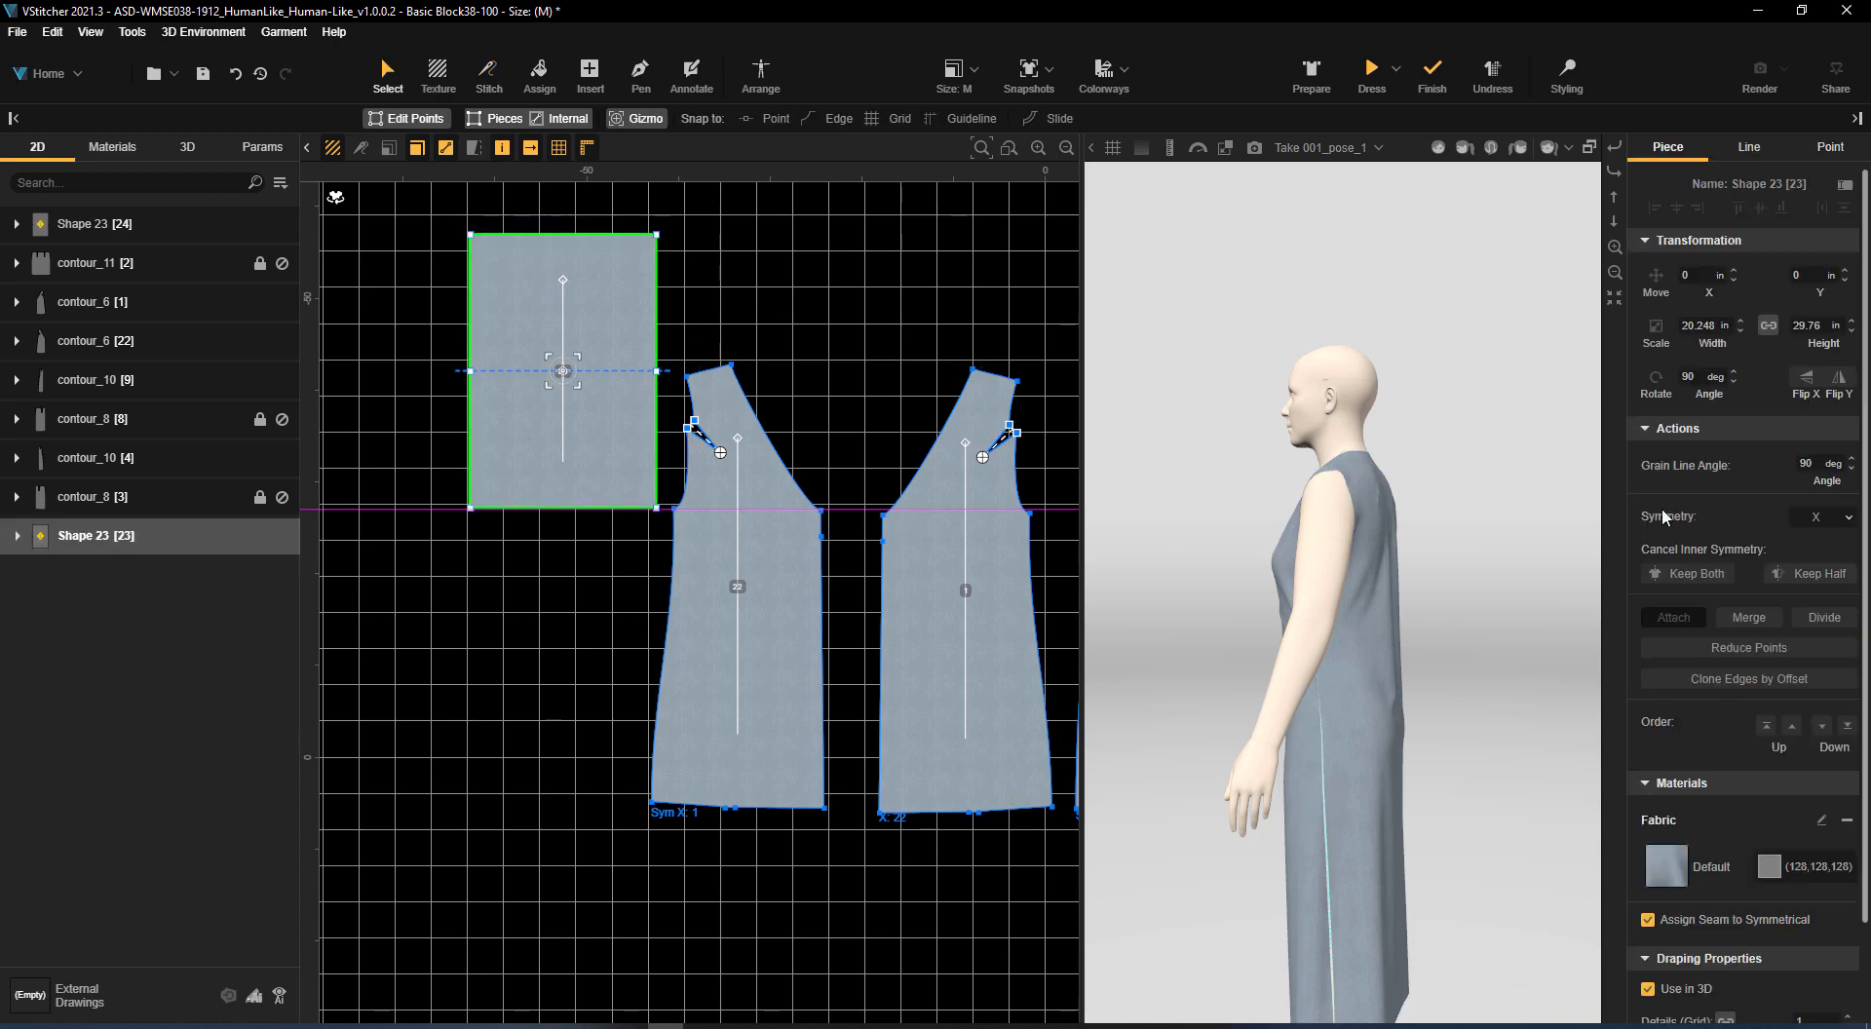
click(668, 451)
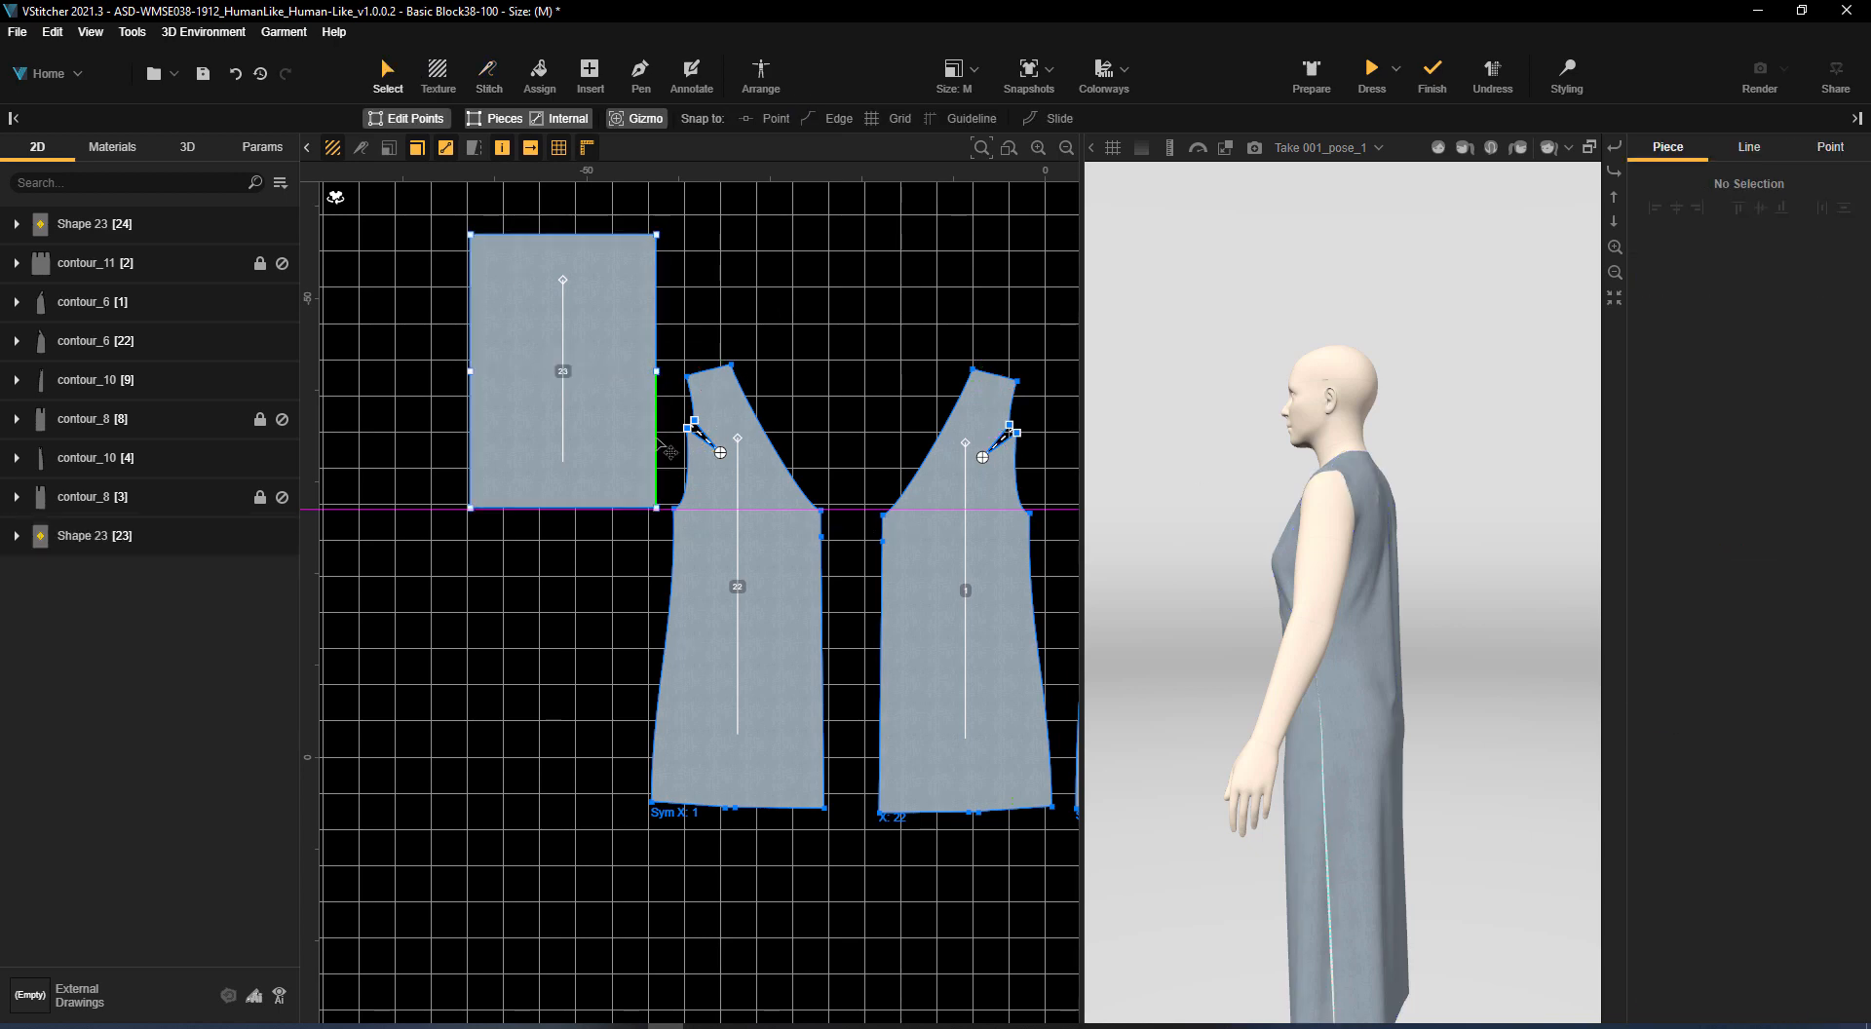
Multi-stitch the lower half of that sleeve's inner edge to the two mirrored-front armhole edges above and below the dart
click(489, 73)
click(719, 119)
click(842, 118)
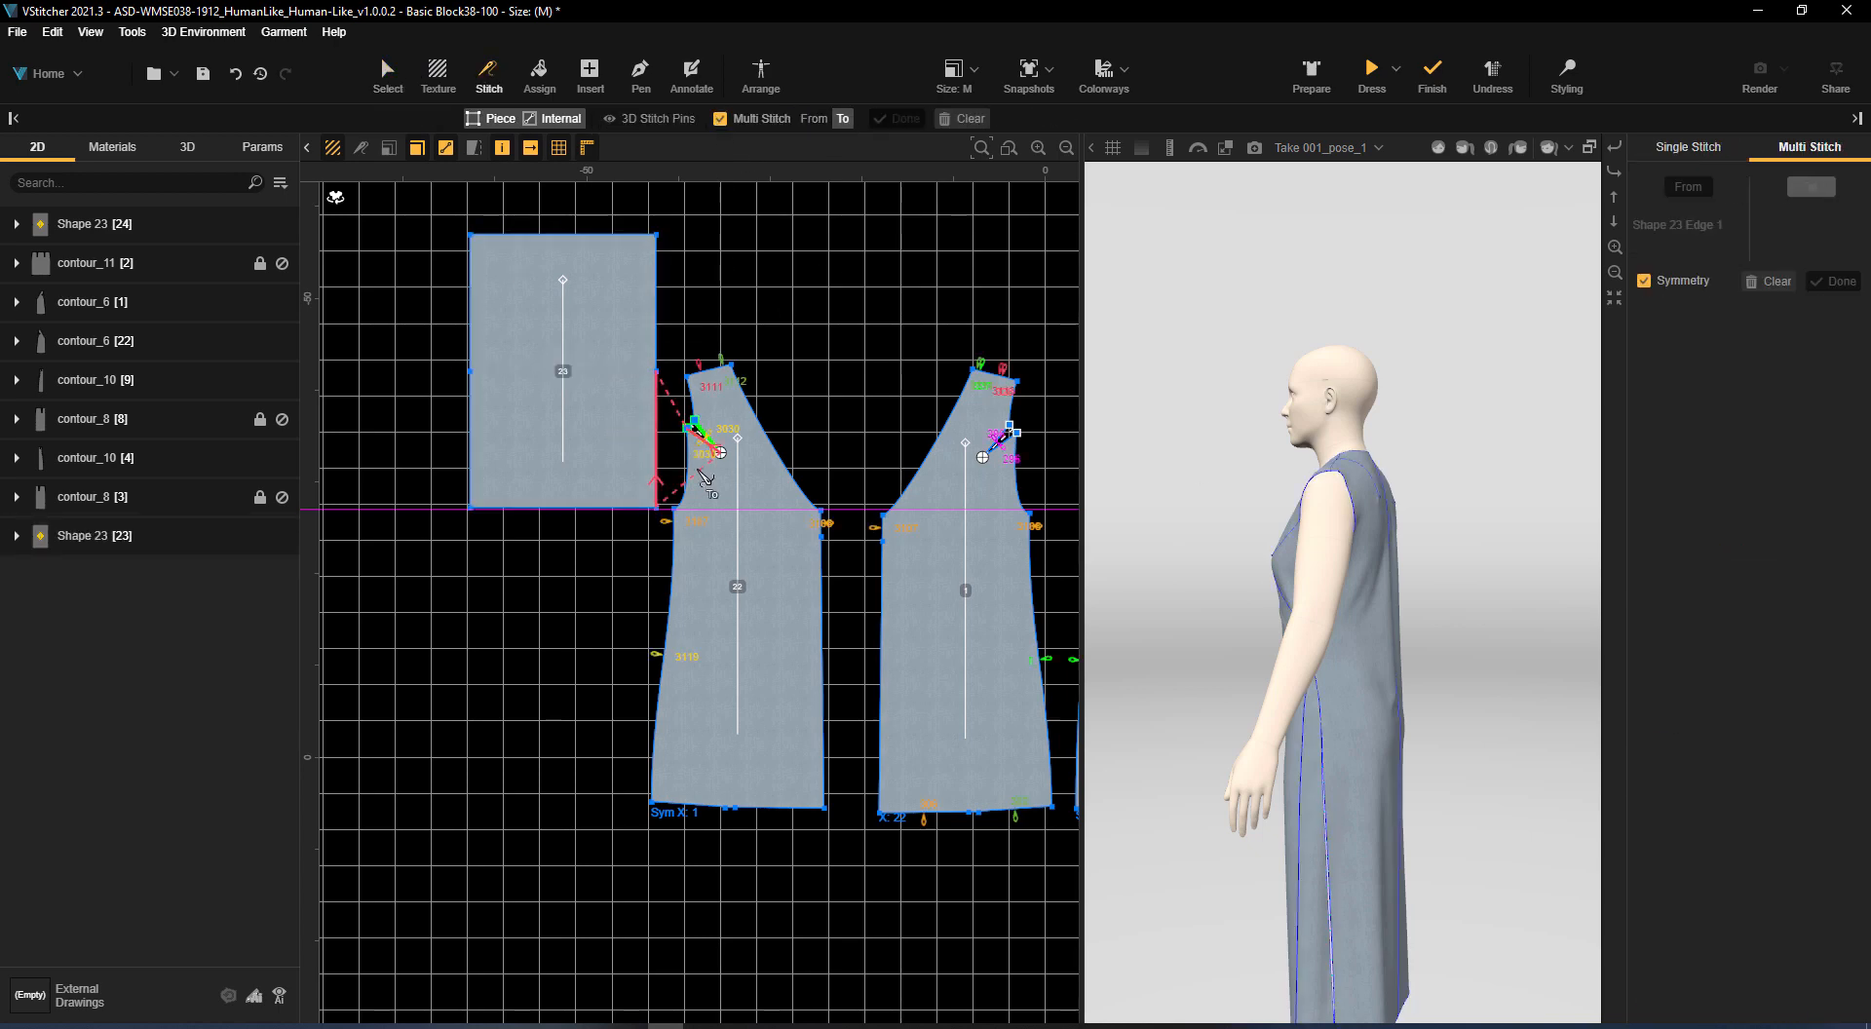
click(687, 464)
click(692, 407)
middle_drag(788, 294, 680, 357)
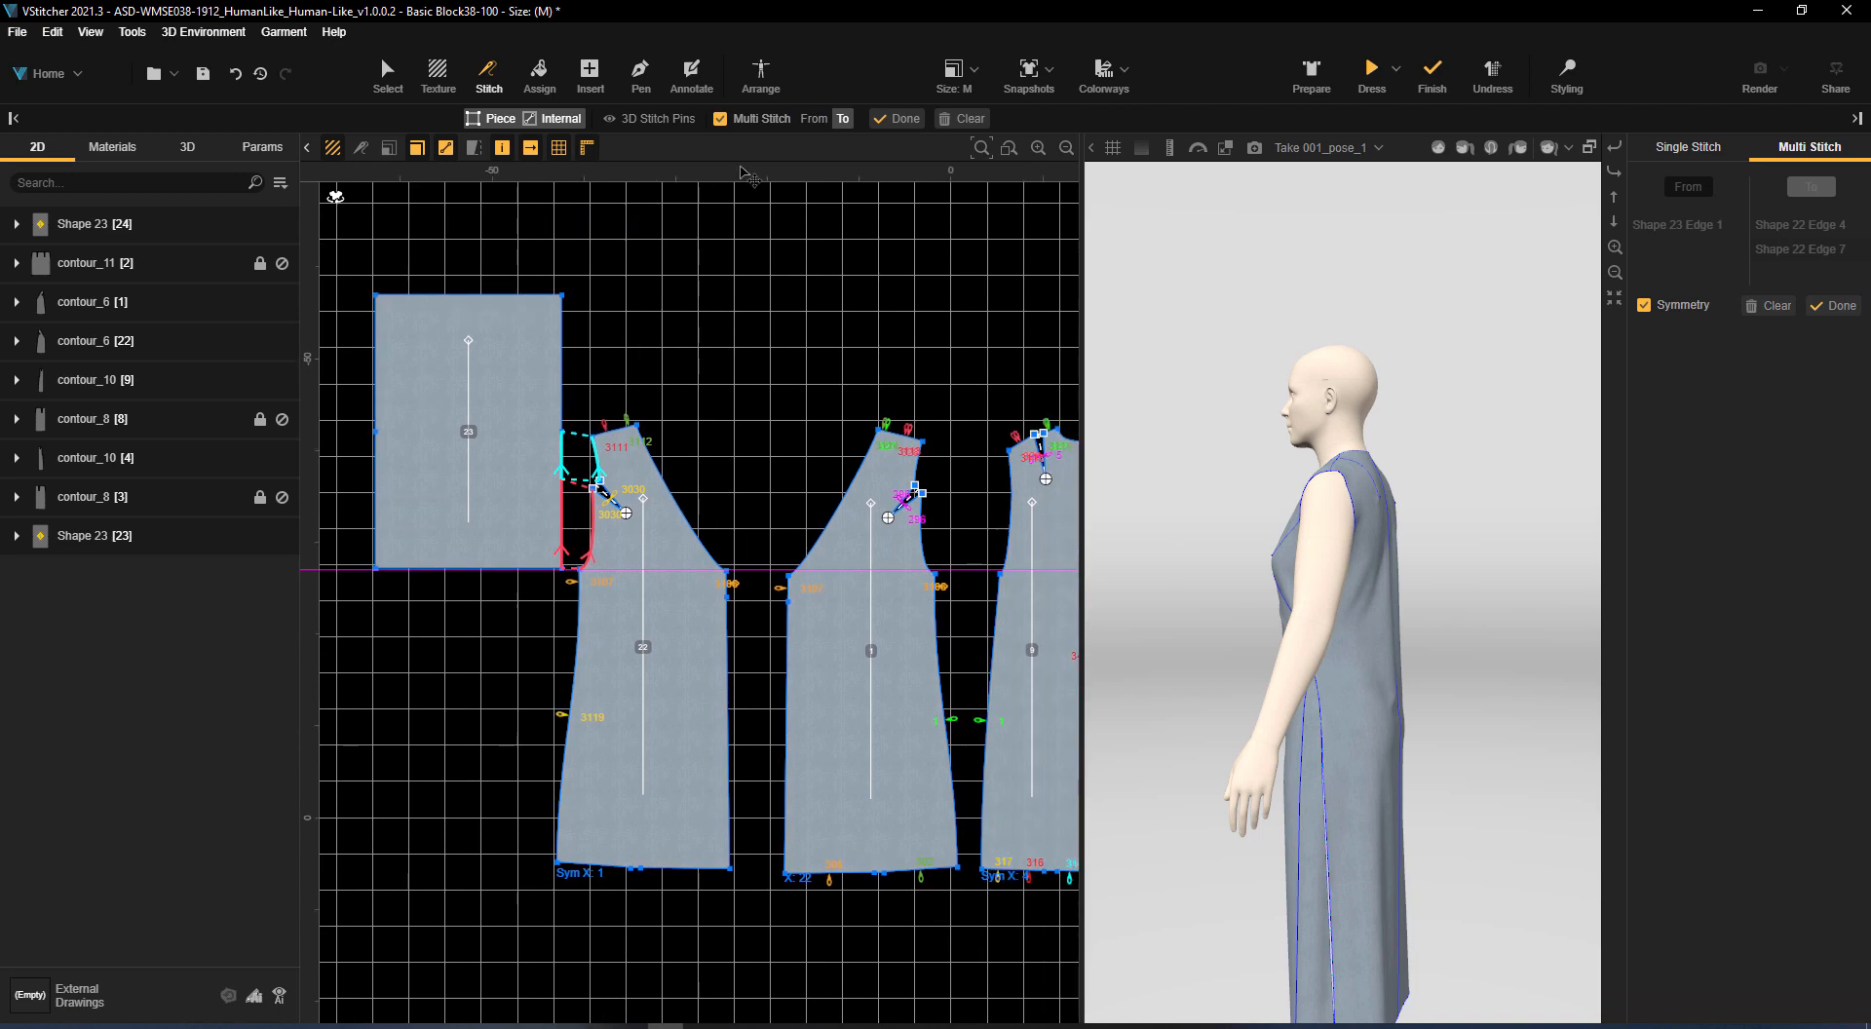
click(897, 119)
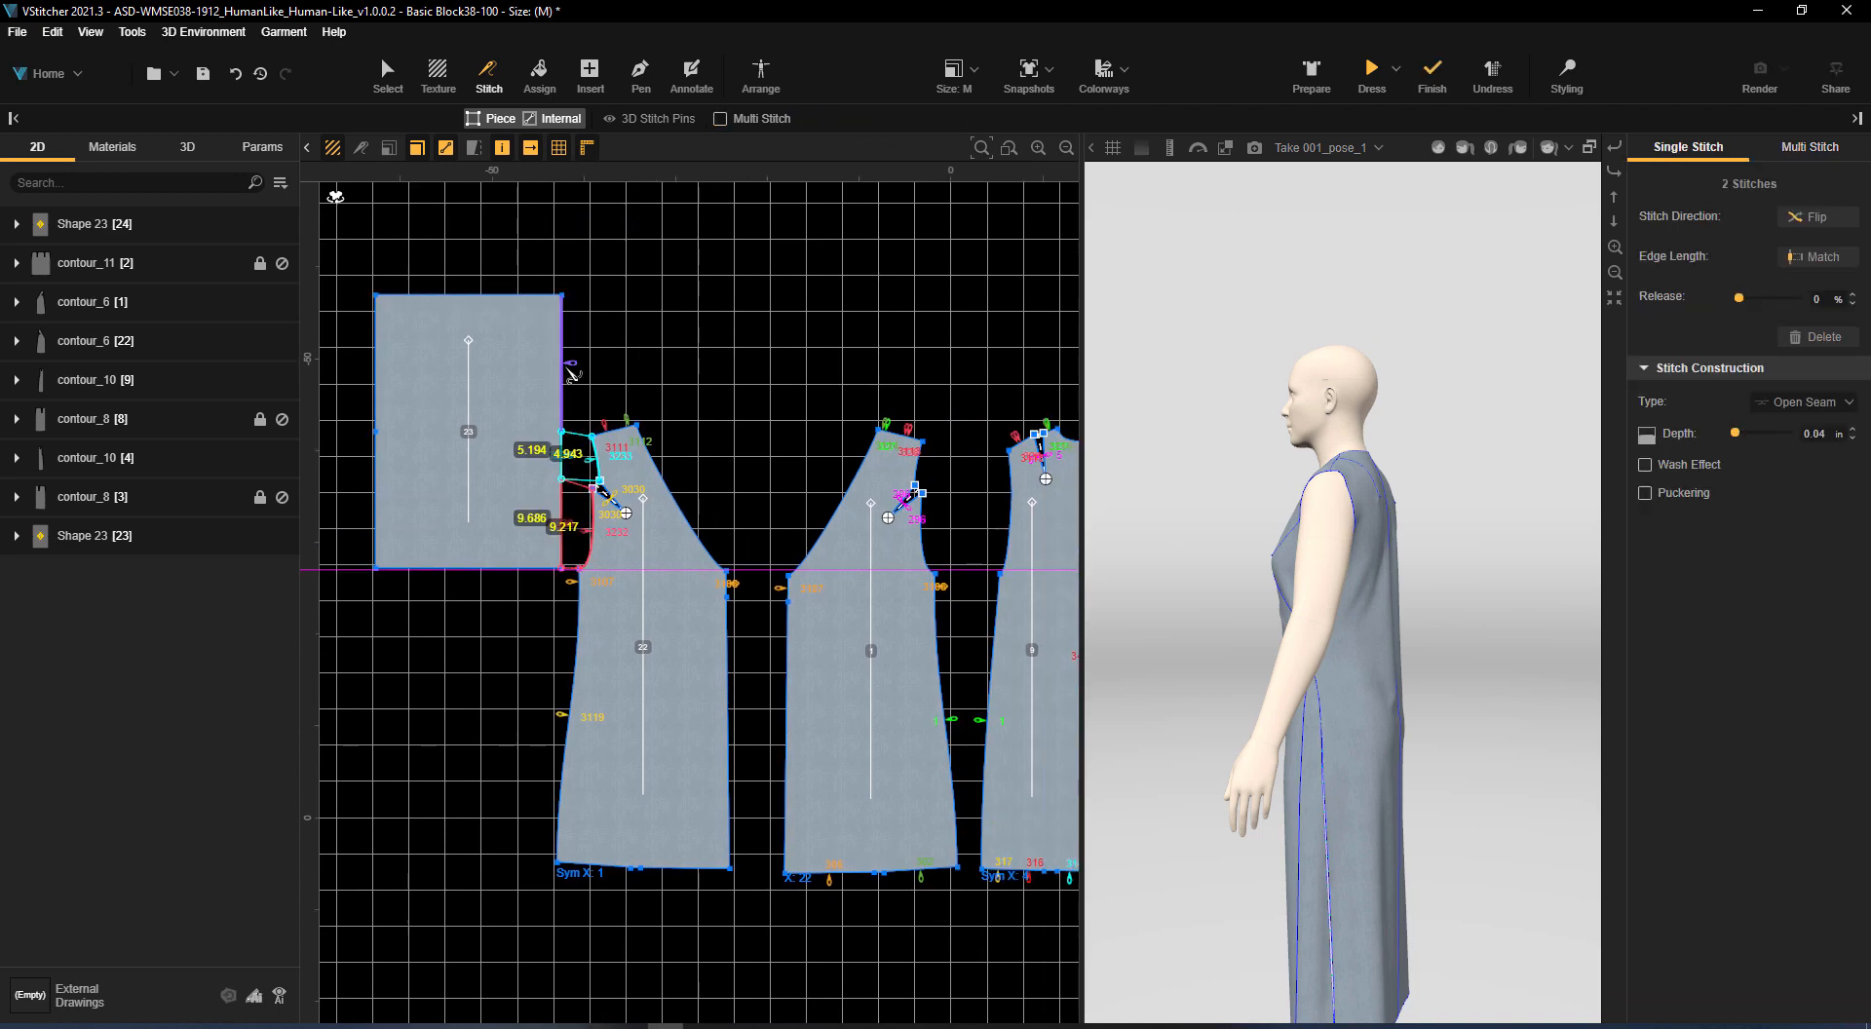
Stitch the upper half of the same sleeve edge to the outer back piece's armhole
click(568, 368)
middle_drag(873, 321, 669, 284)
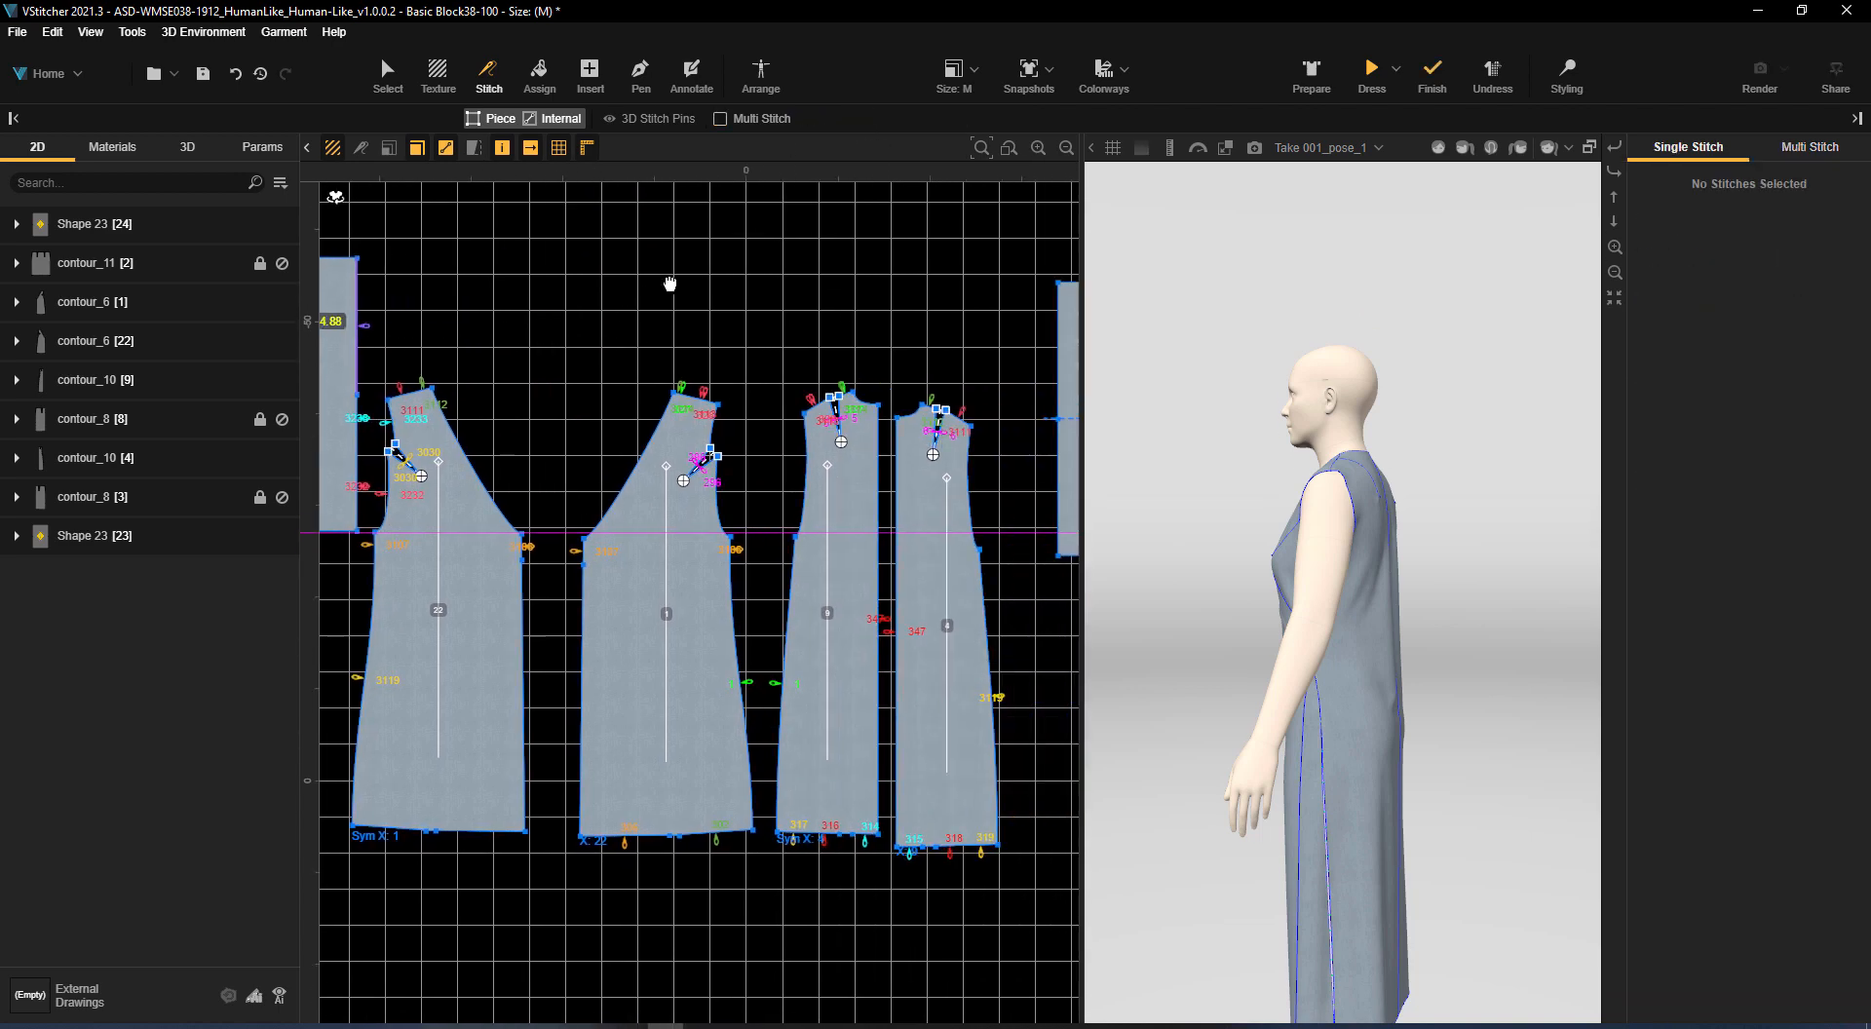
click(975, 496)
Cancel the inner symmetry of the duplicated sleeve rectangle beyond the back pieces, keeping both halves
scroll(908, 342, down, 1)
middle_drag(890, 318, 732, 323)
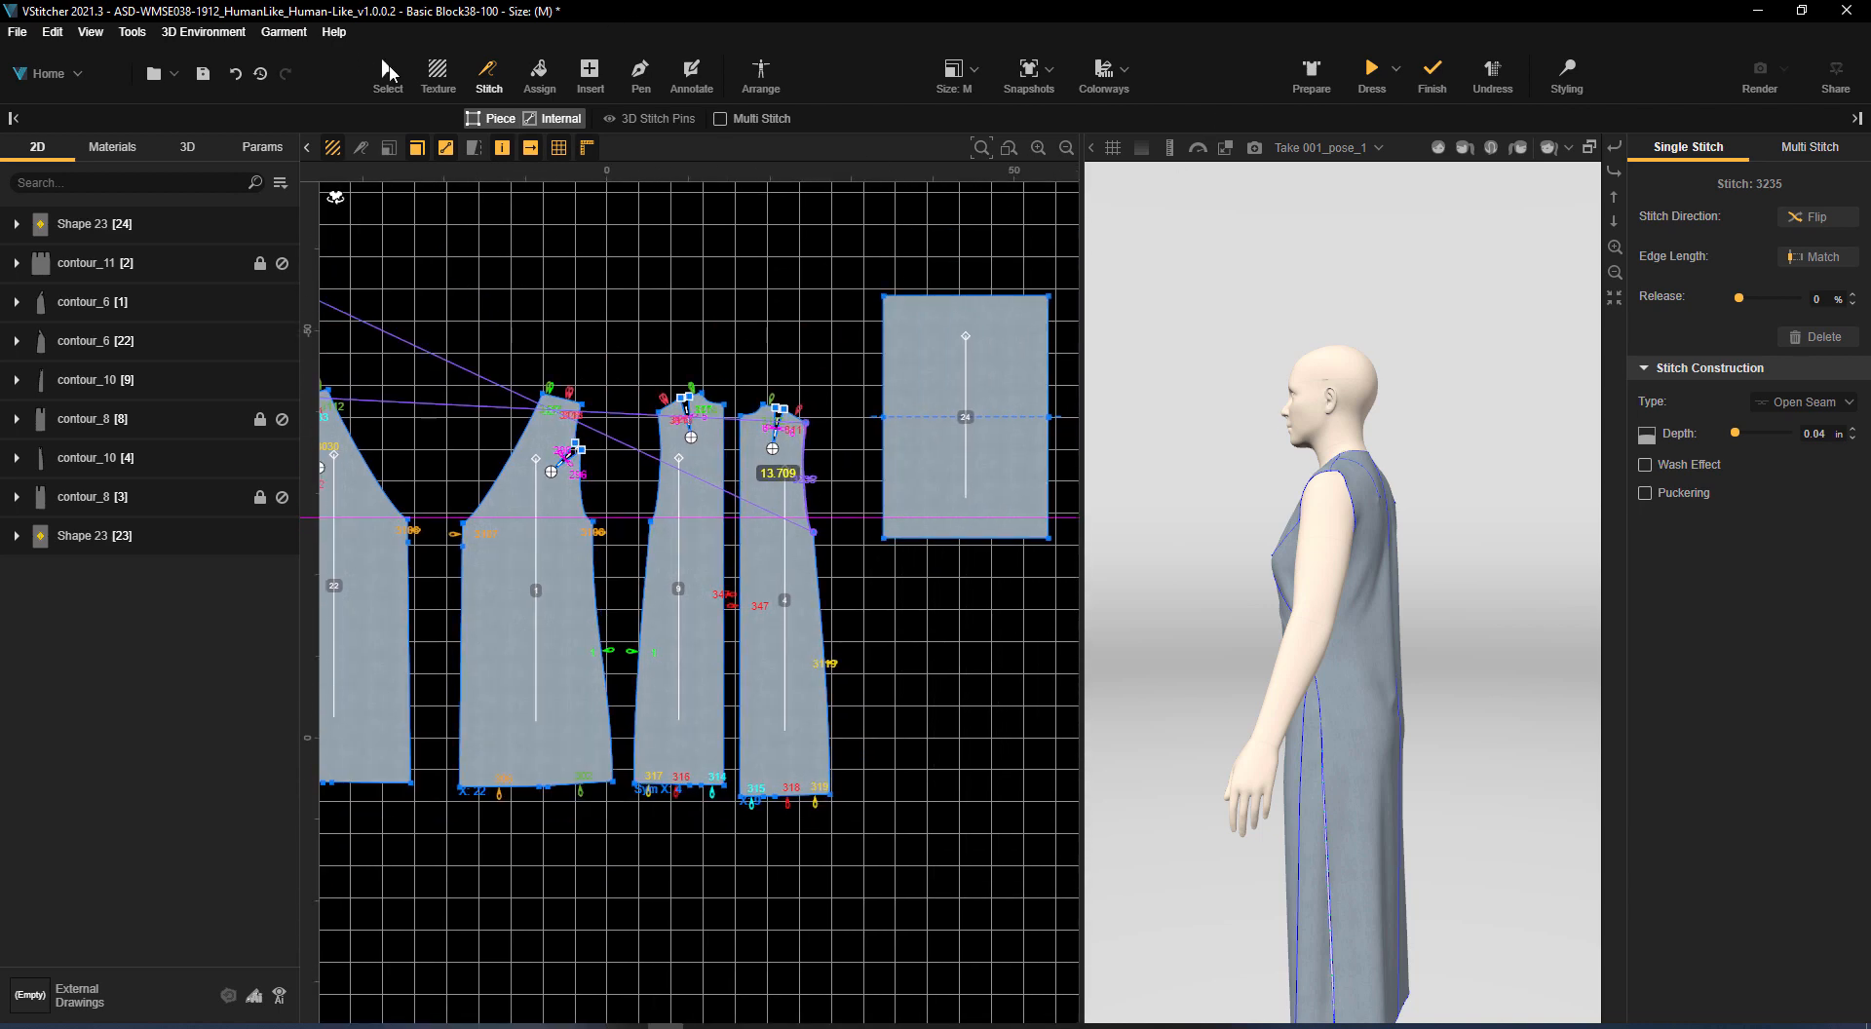
click(388, 73)
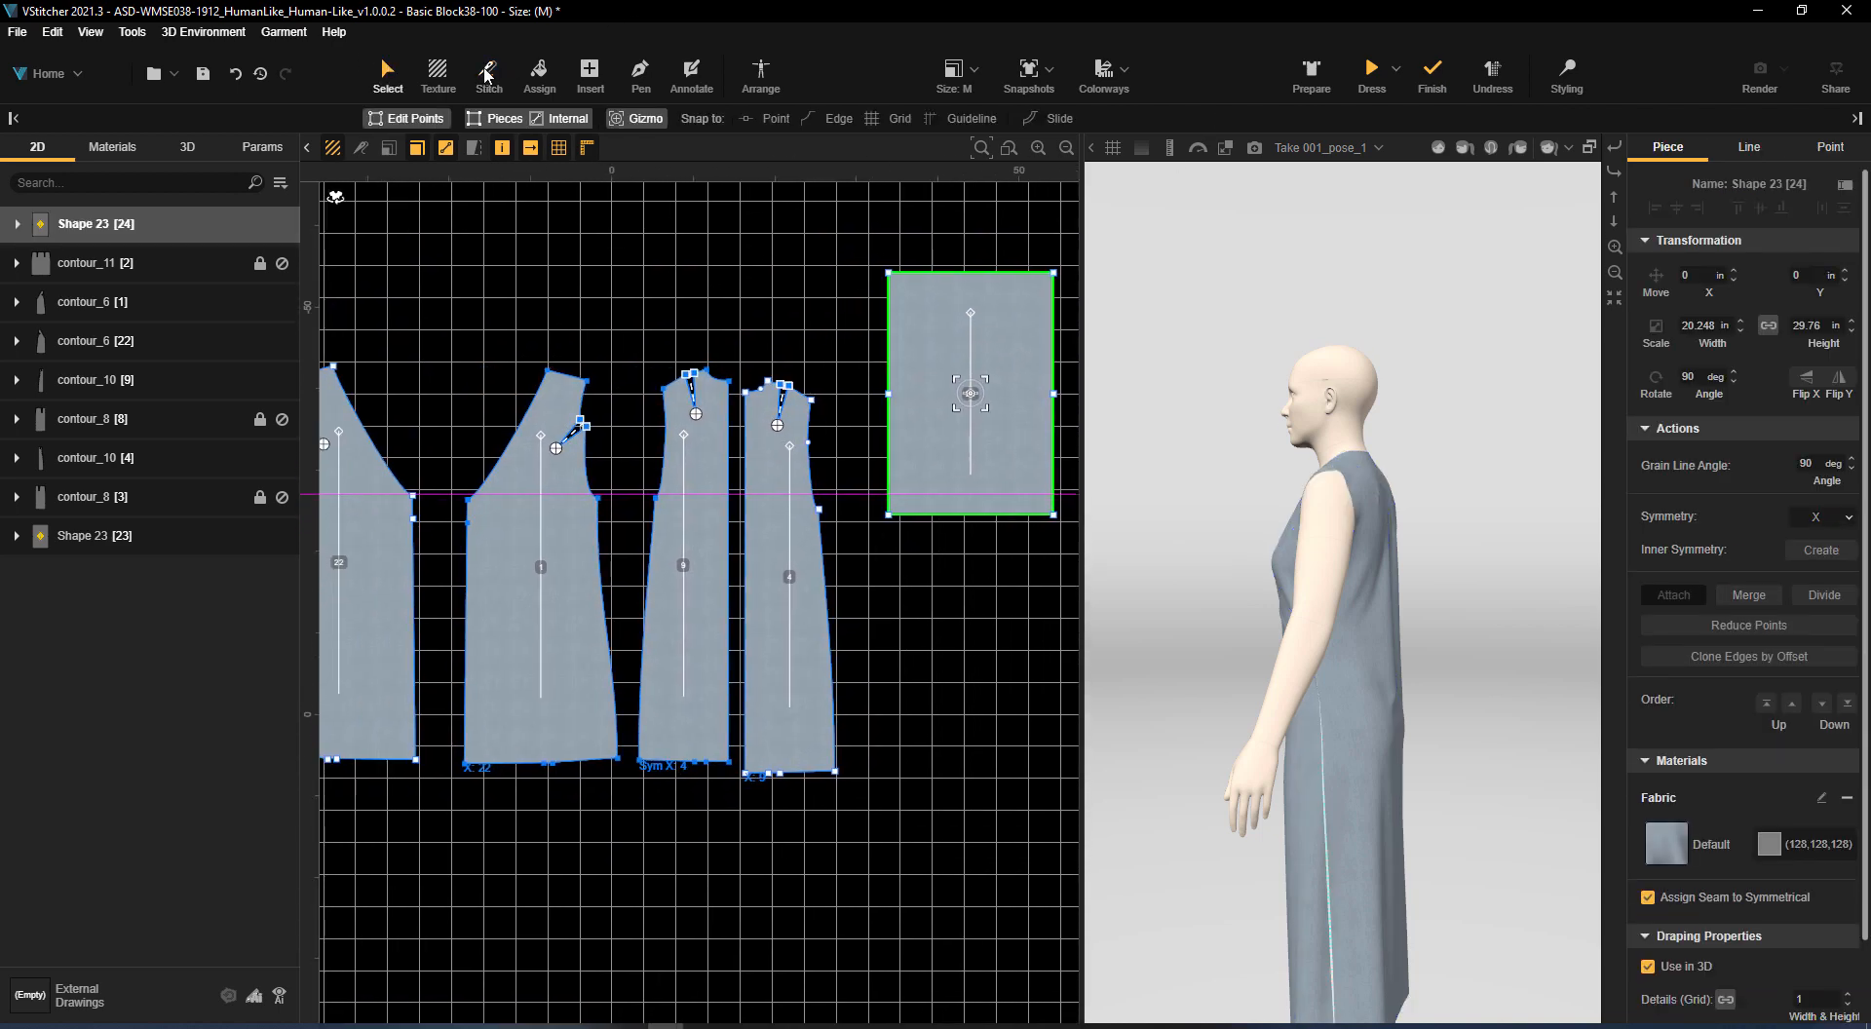
Stitch the duplicated sleeve's upper half edge to the inner back's armhole and multi-stitch its lower half to the original front's armhole edges
click(488, 74)
click(887, 365)
click(669, 455)
key(m)
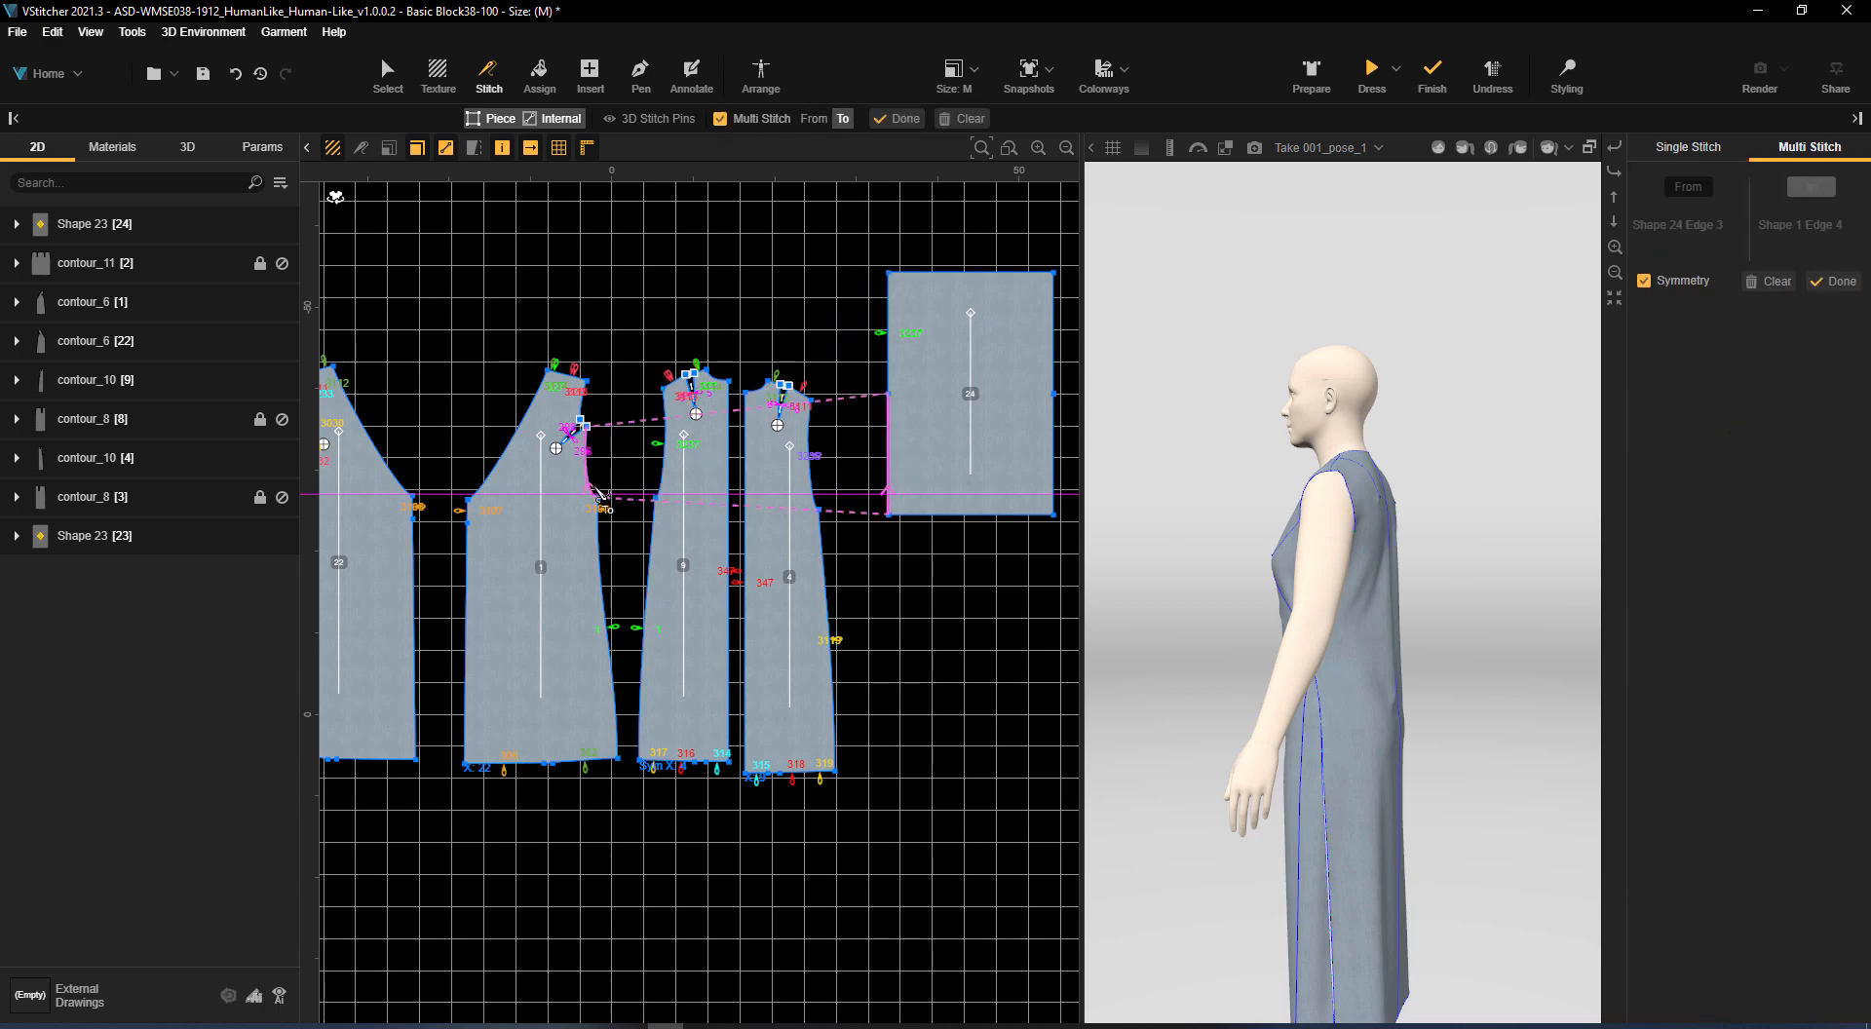
click(590, 414)
key(Return)
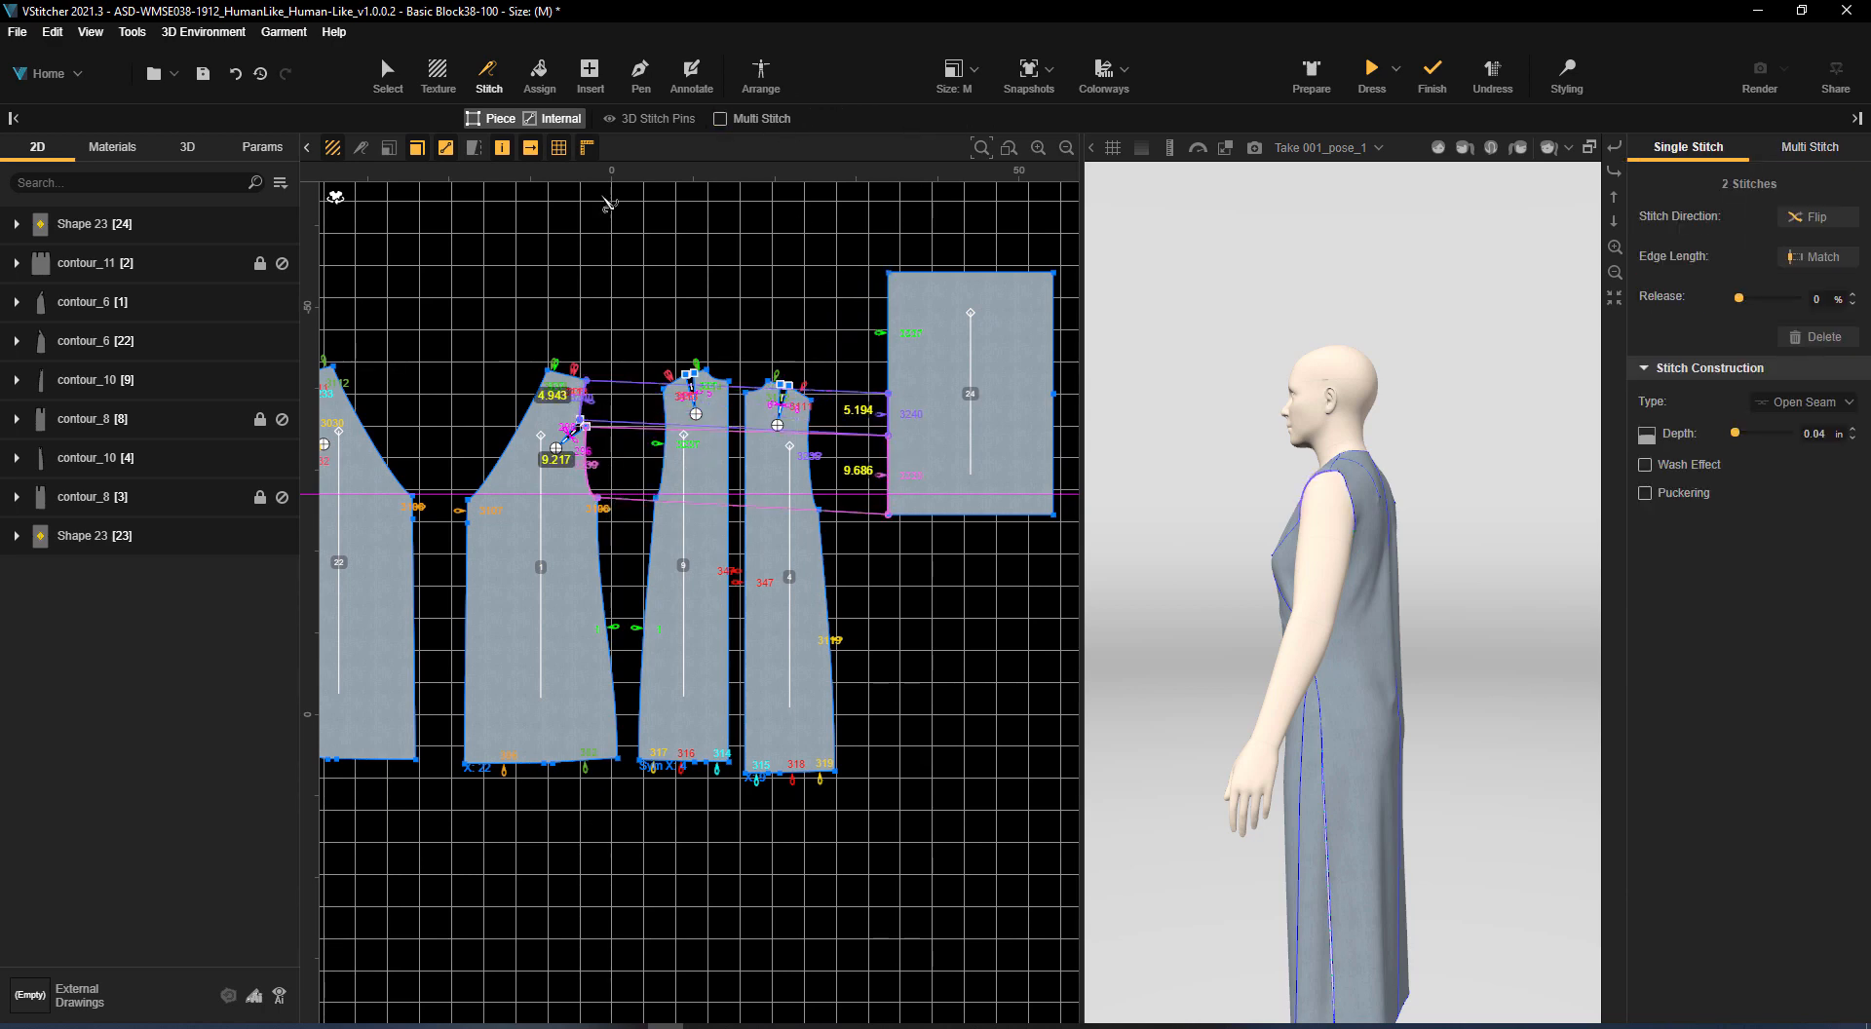
Arrange the two sleeve rectangles around the avatar's right and left arms and dress the garment with them
click(761, 72)
drag(546, 434, 543, 429)
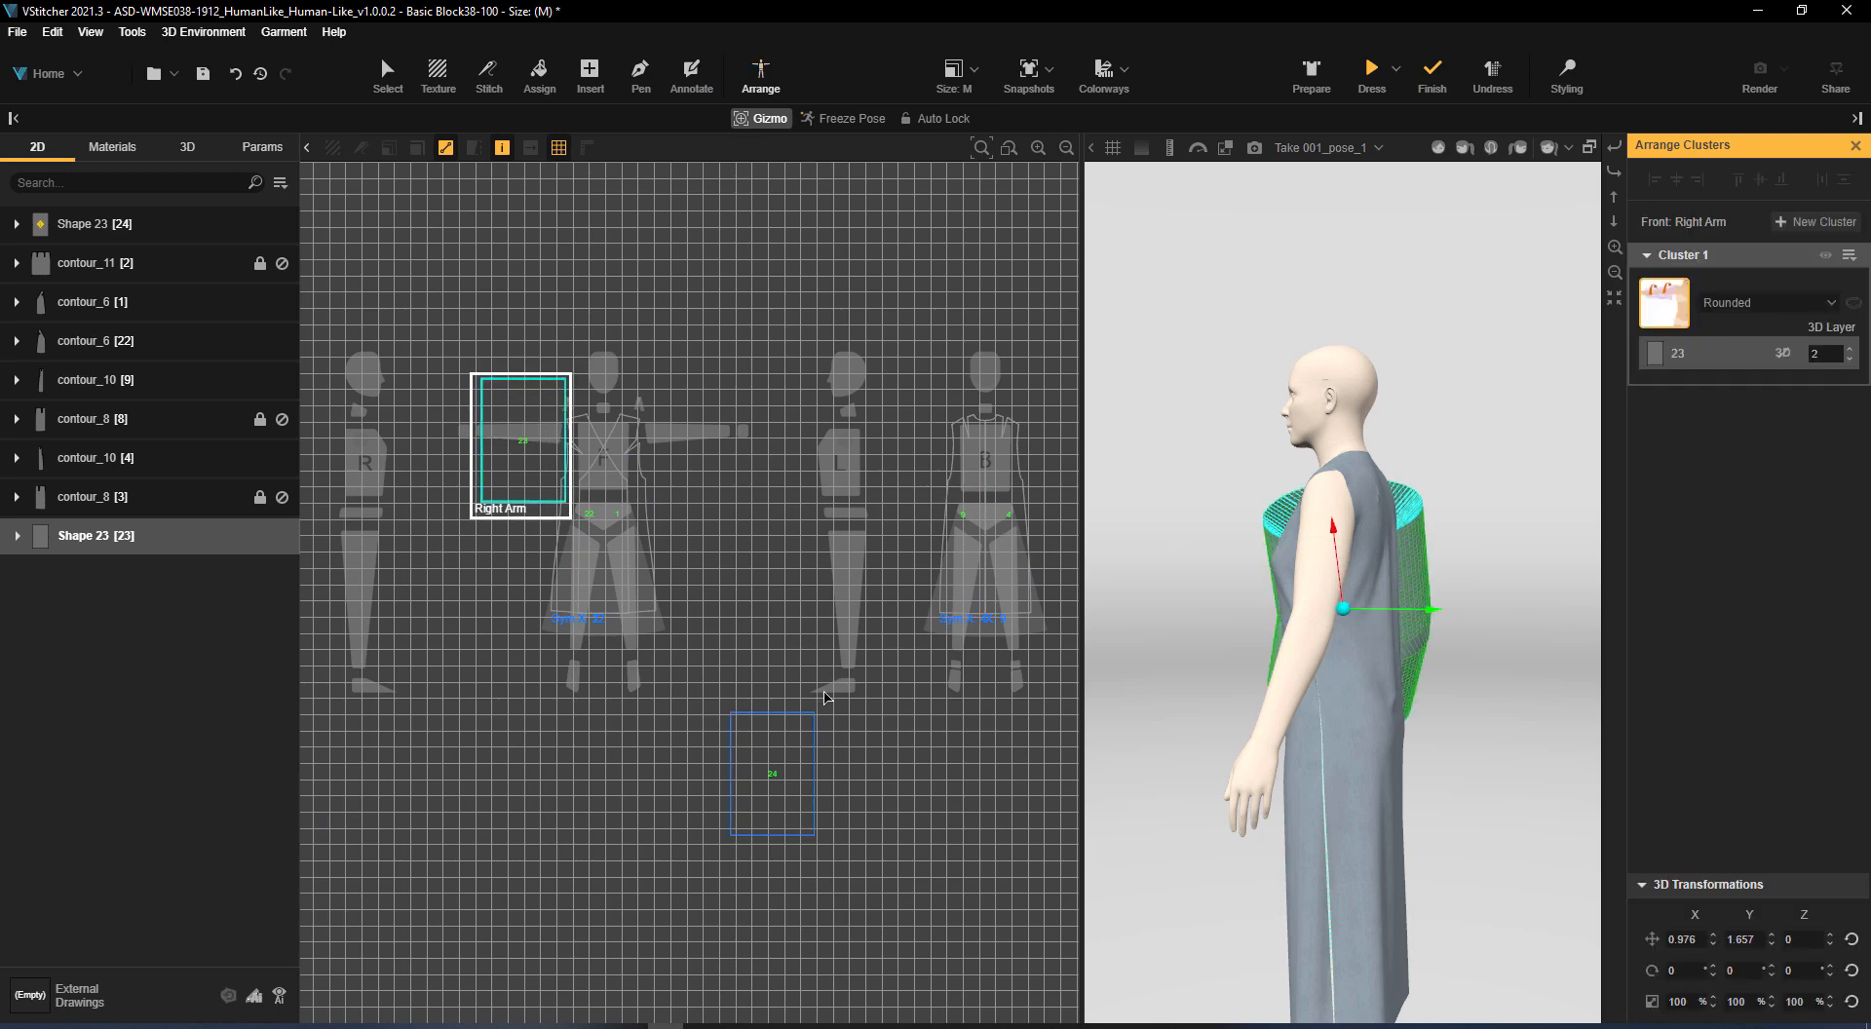
drag(773, 780, 692, 440)
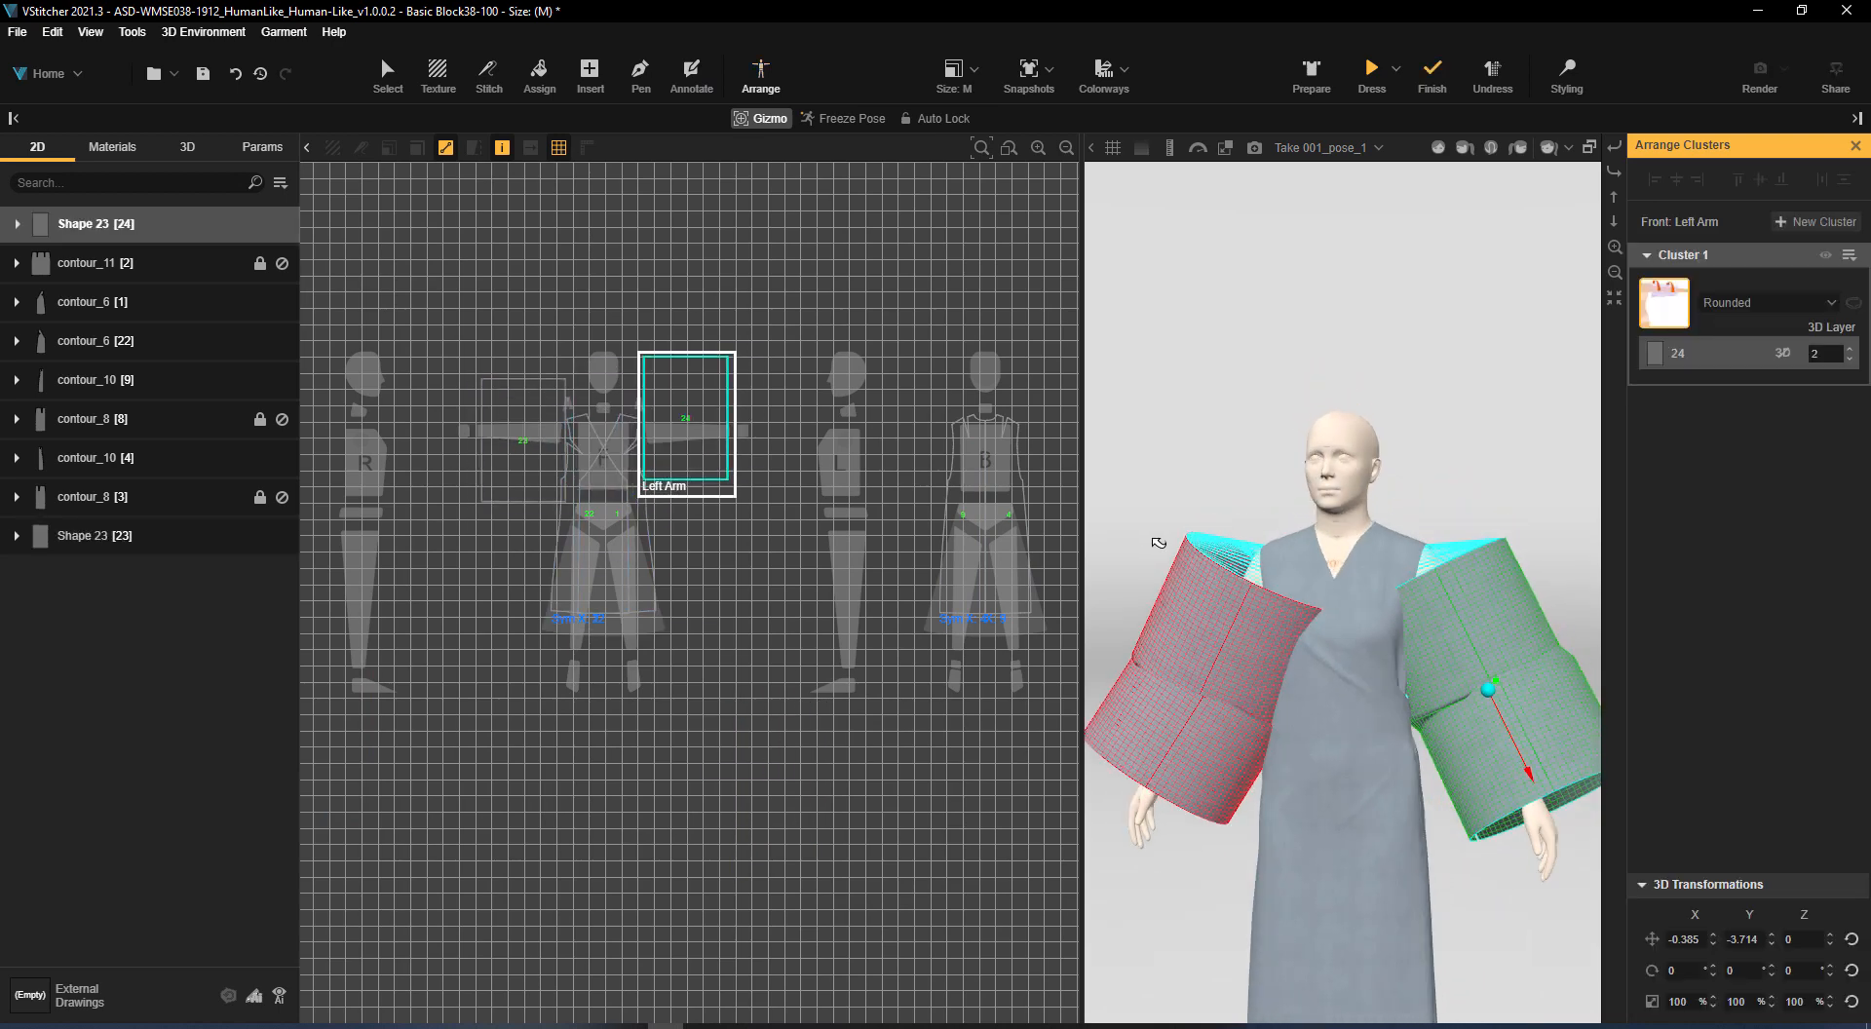
click(384, 76)
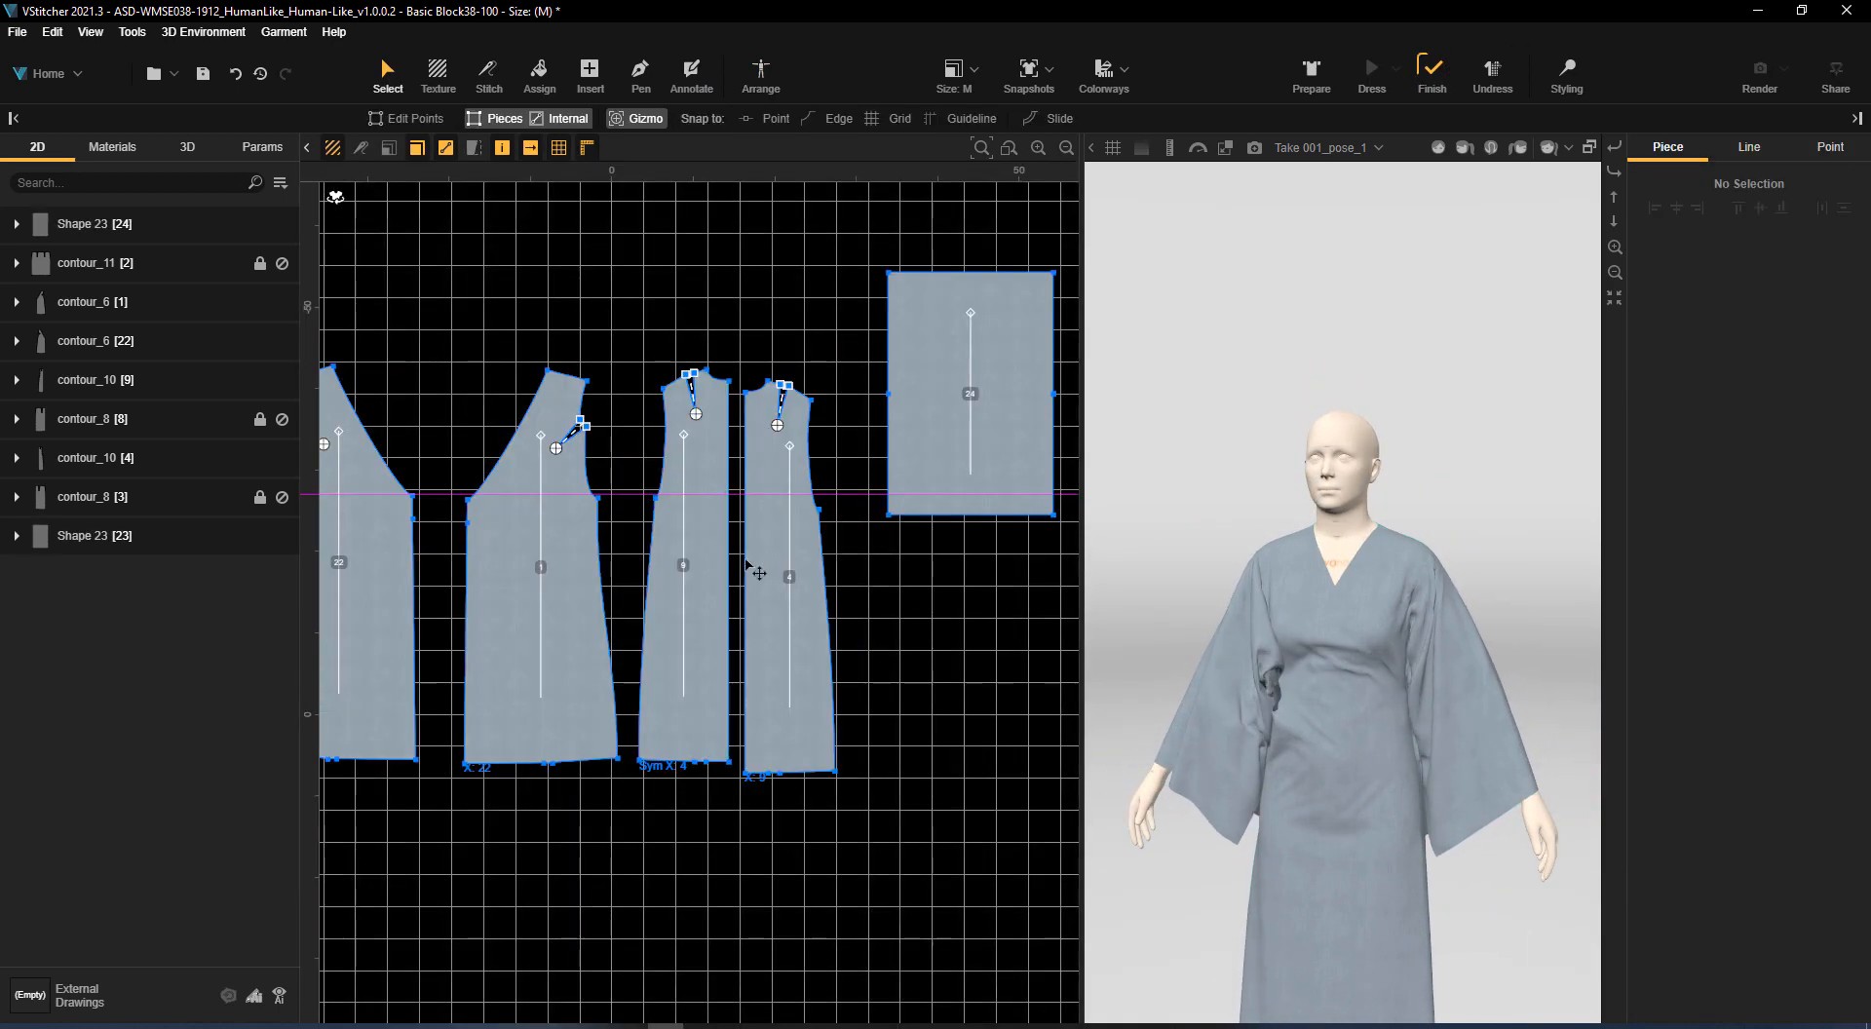
Close both sleeves by stitching each rectangle's upper edge to its lower edge, and check the result from front and back
middle_drag(974, 664, 1356, 705)
click(490, 76)
click(563, 289)
click(565, 532)
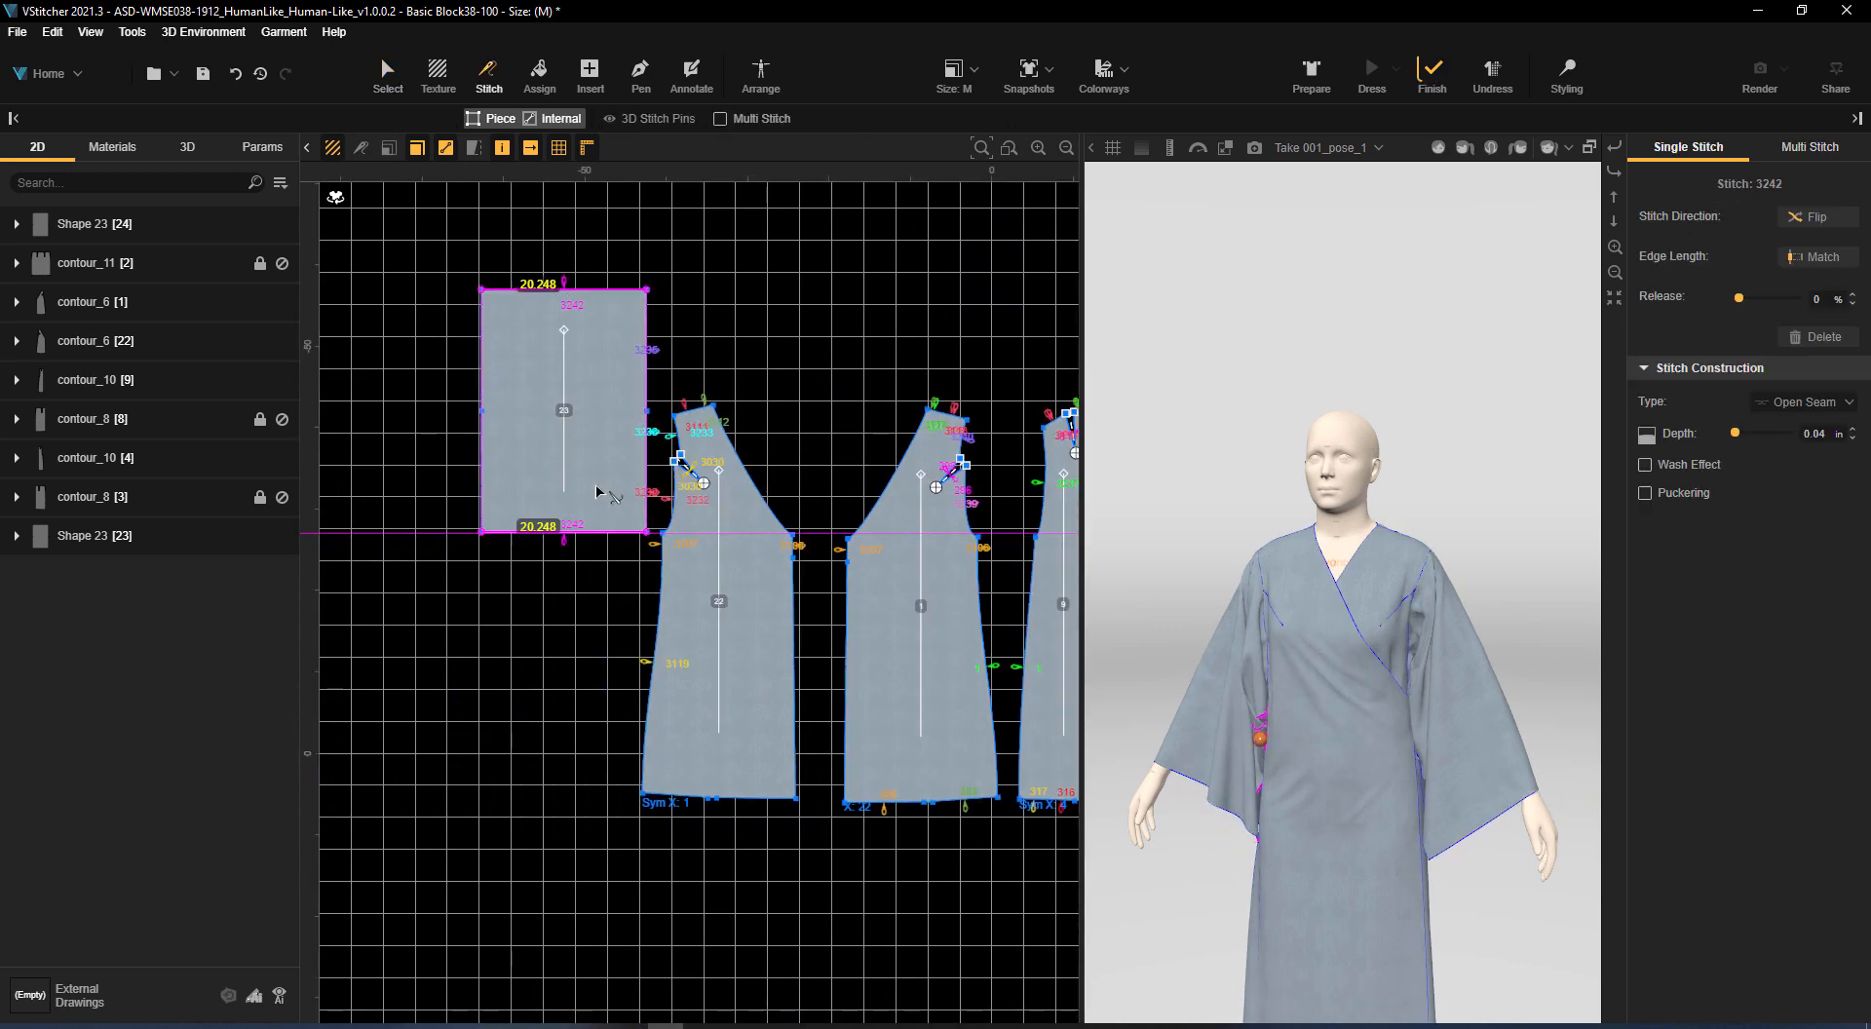
middle_drag(935, 410, 420, 424)
click(816, 325)
click(834, 575)
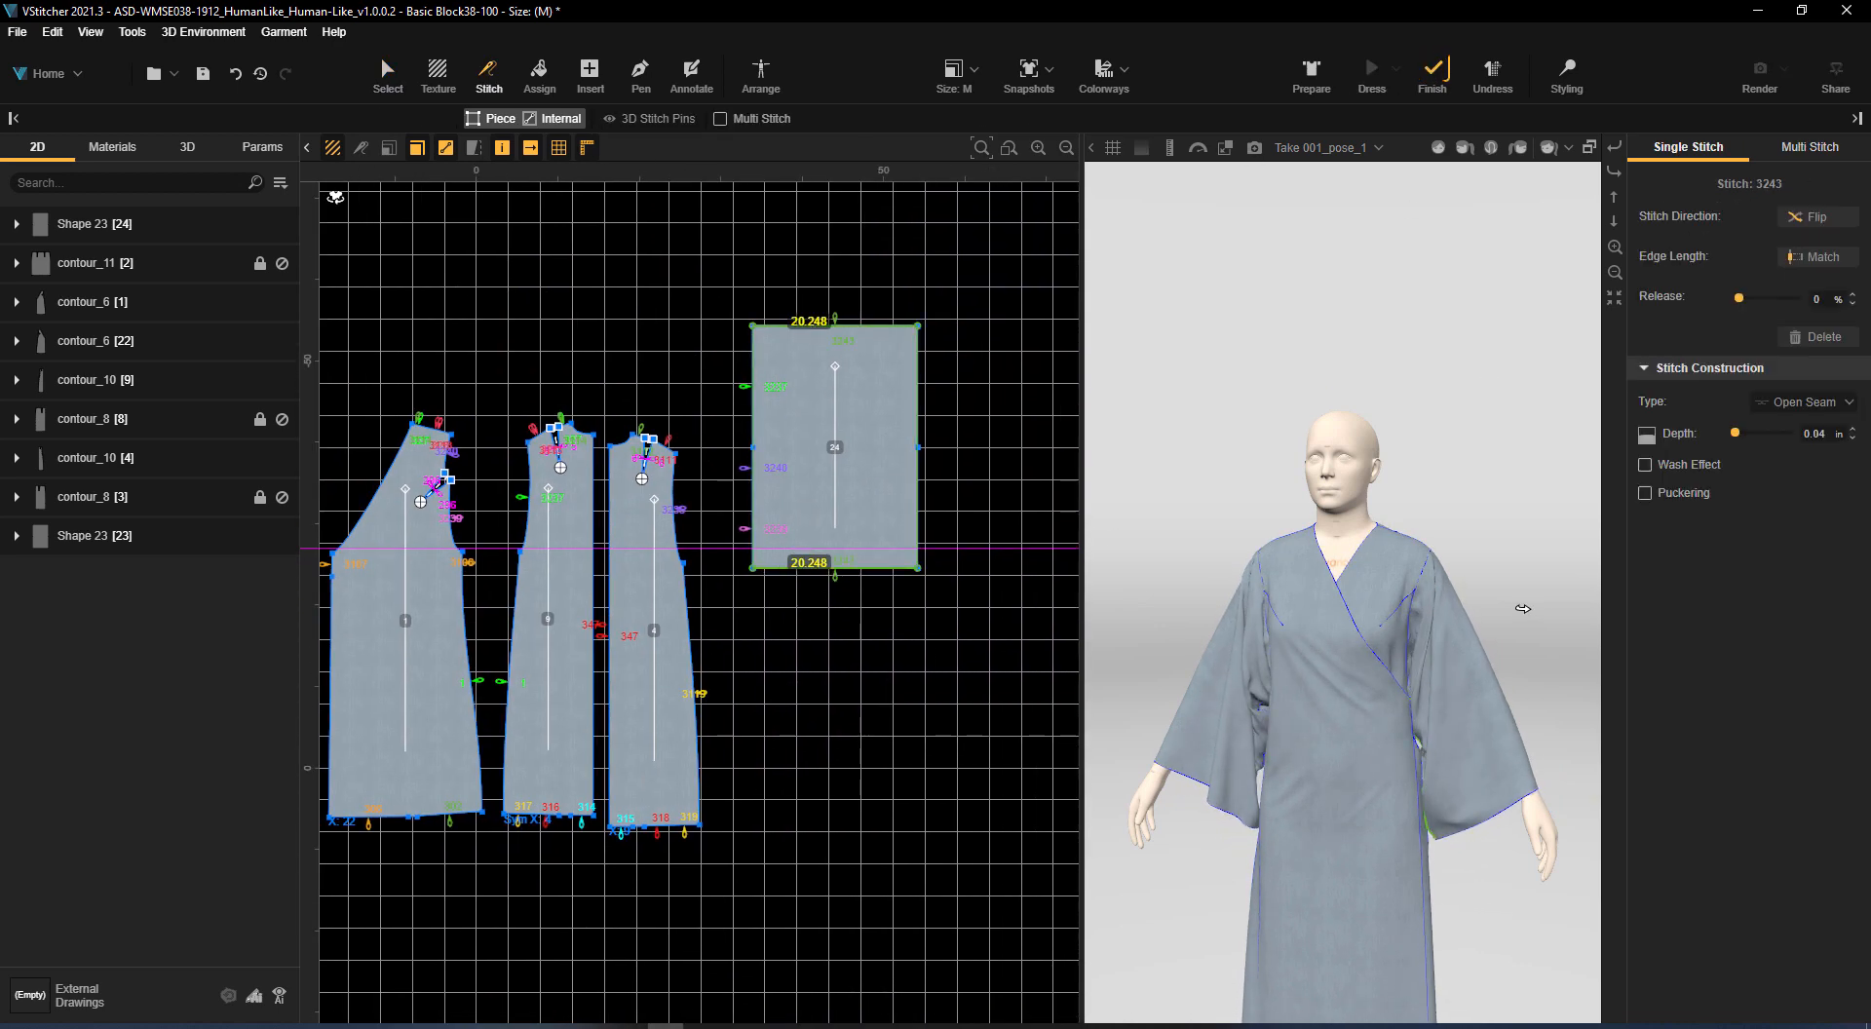
right_drag(1543, 630, 1105, 733)
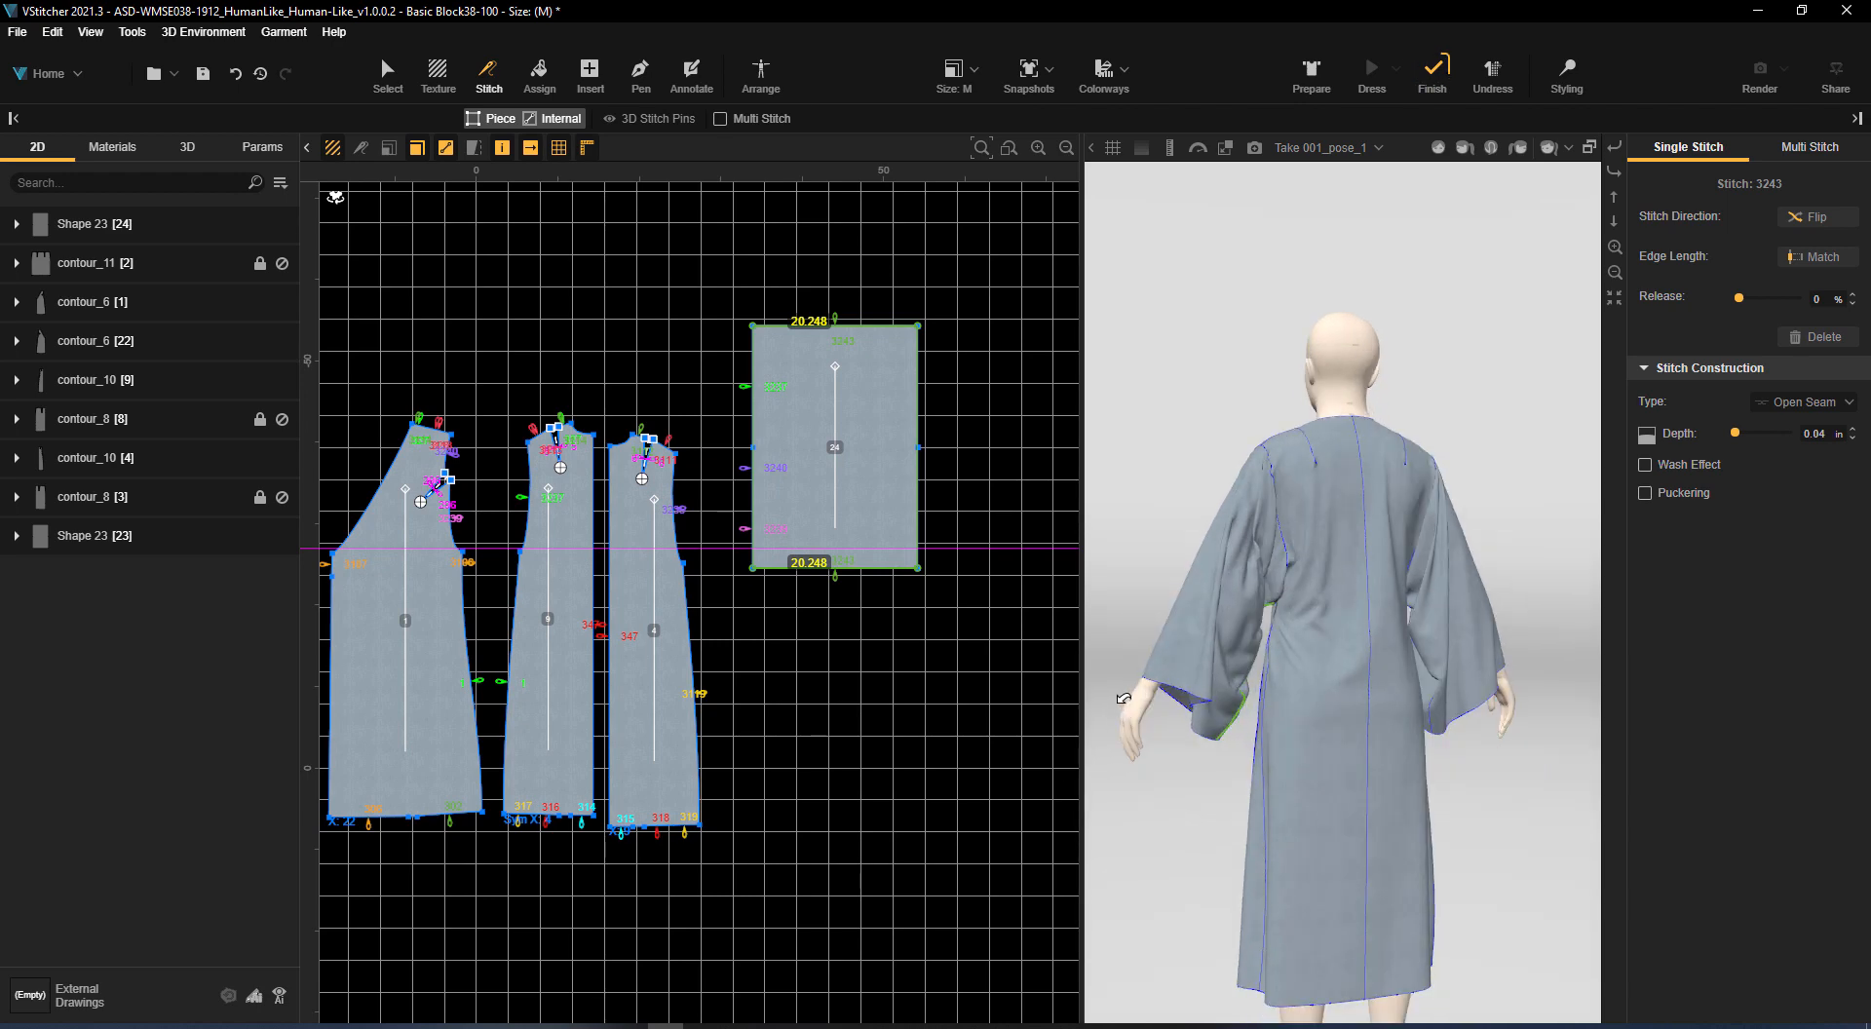
scroll(903, 643, up, 2)
right_drag(1462, 633, 945, 591)
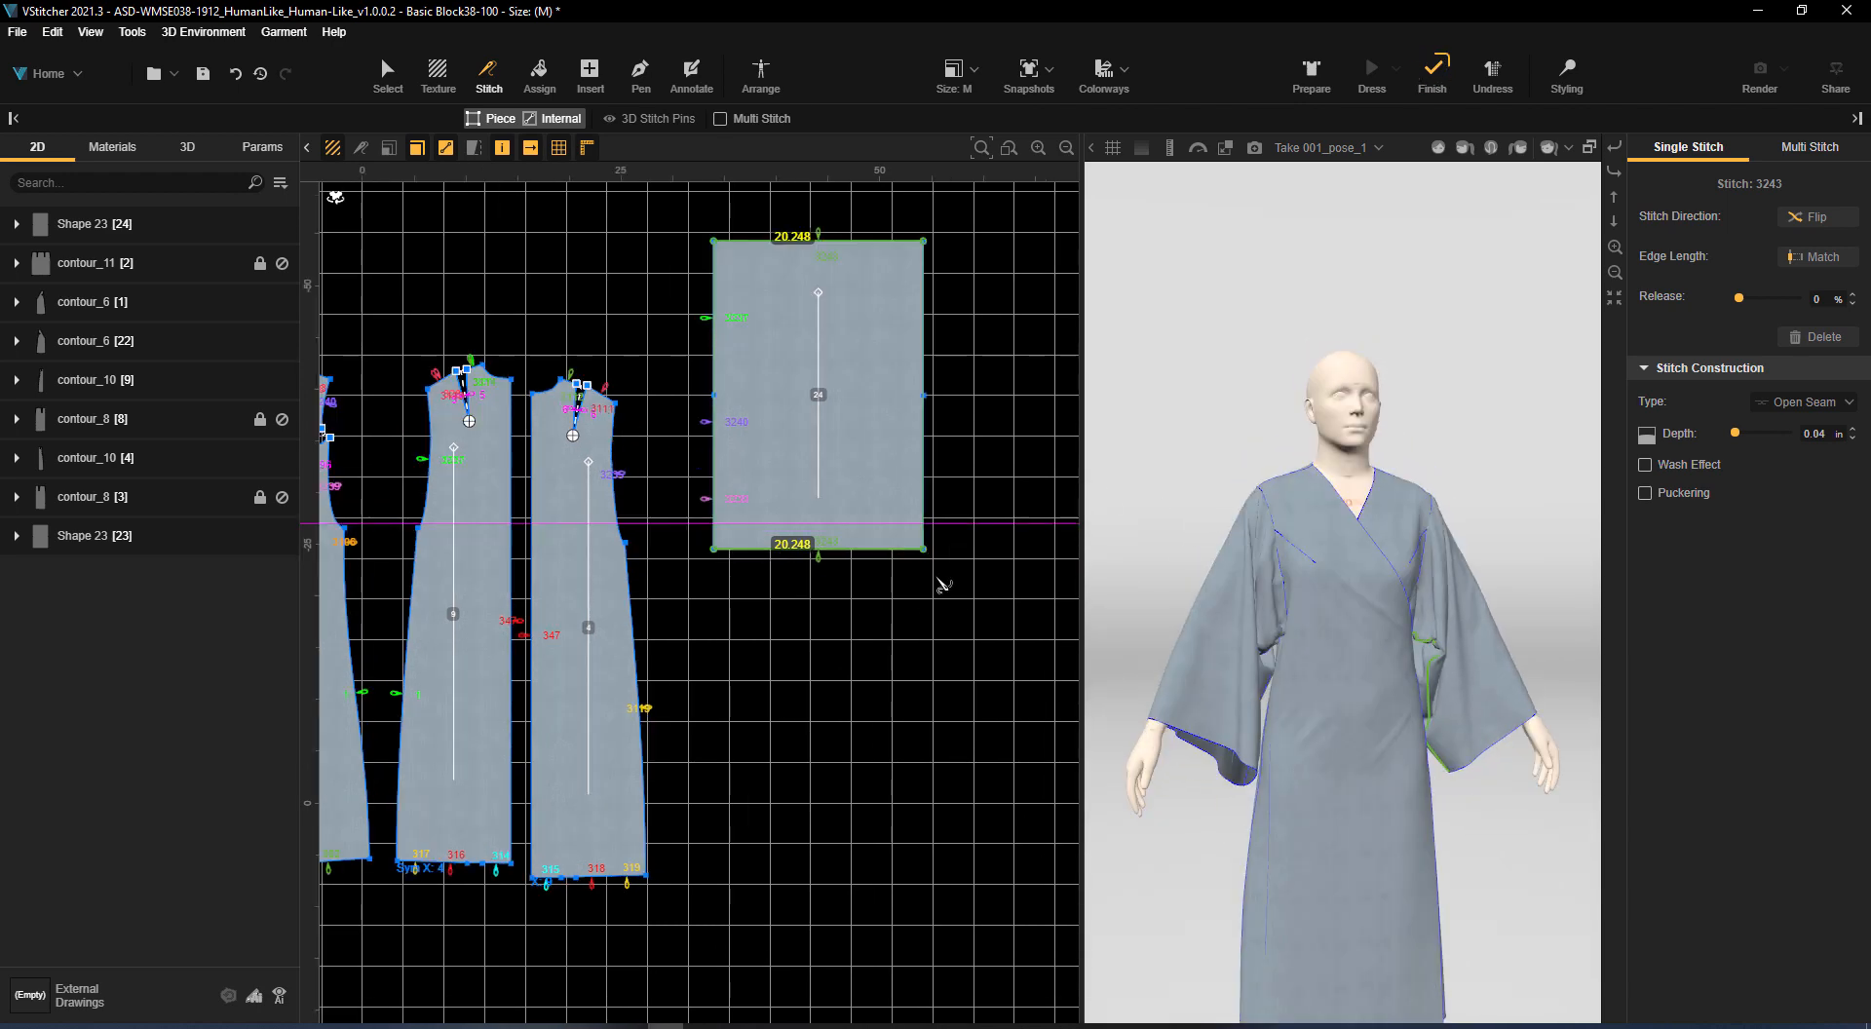
Insert a rectangle piece 18.875 in wide and 1.5 in high above the front pieces for a neckband
scroll(829, 614, down, 3)
middle_drag(799, 624, 1126, 660)
scroll(678, 471, up, 3)
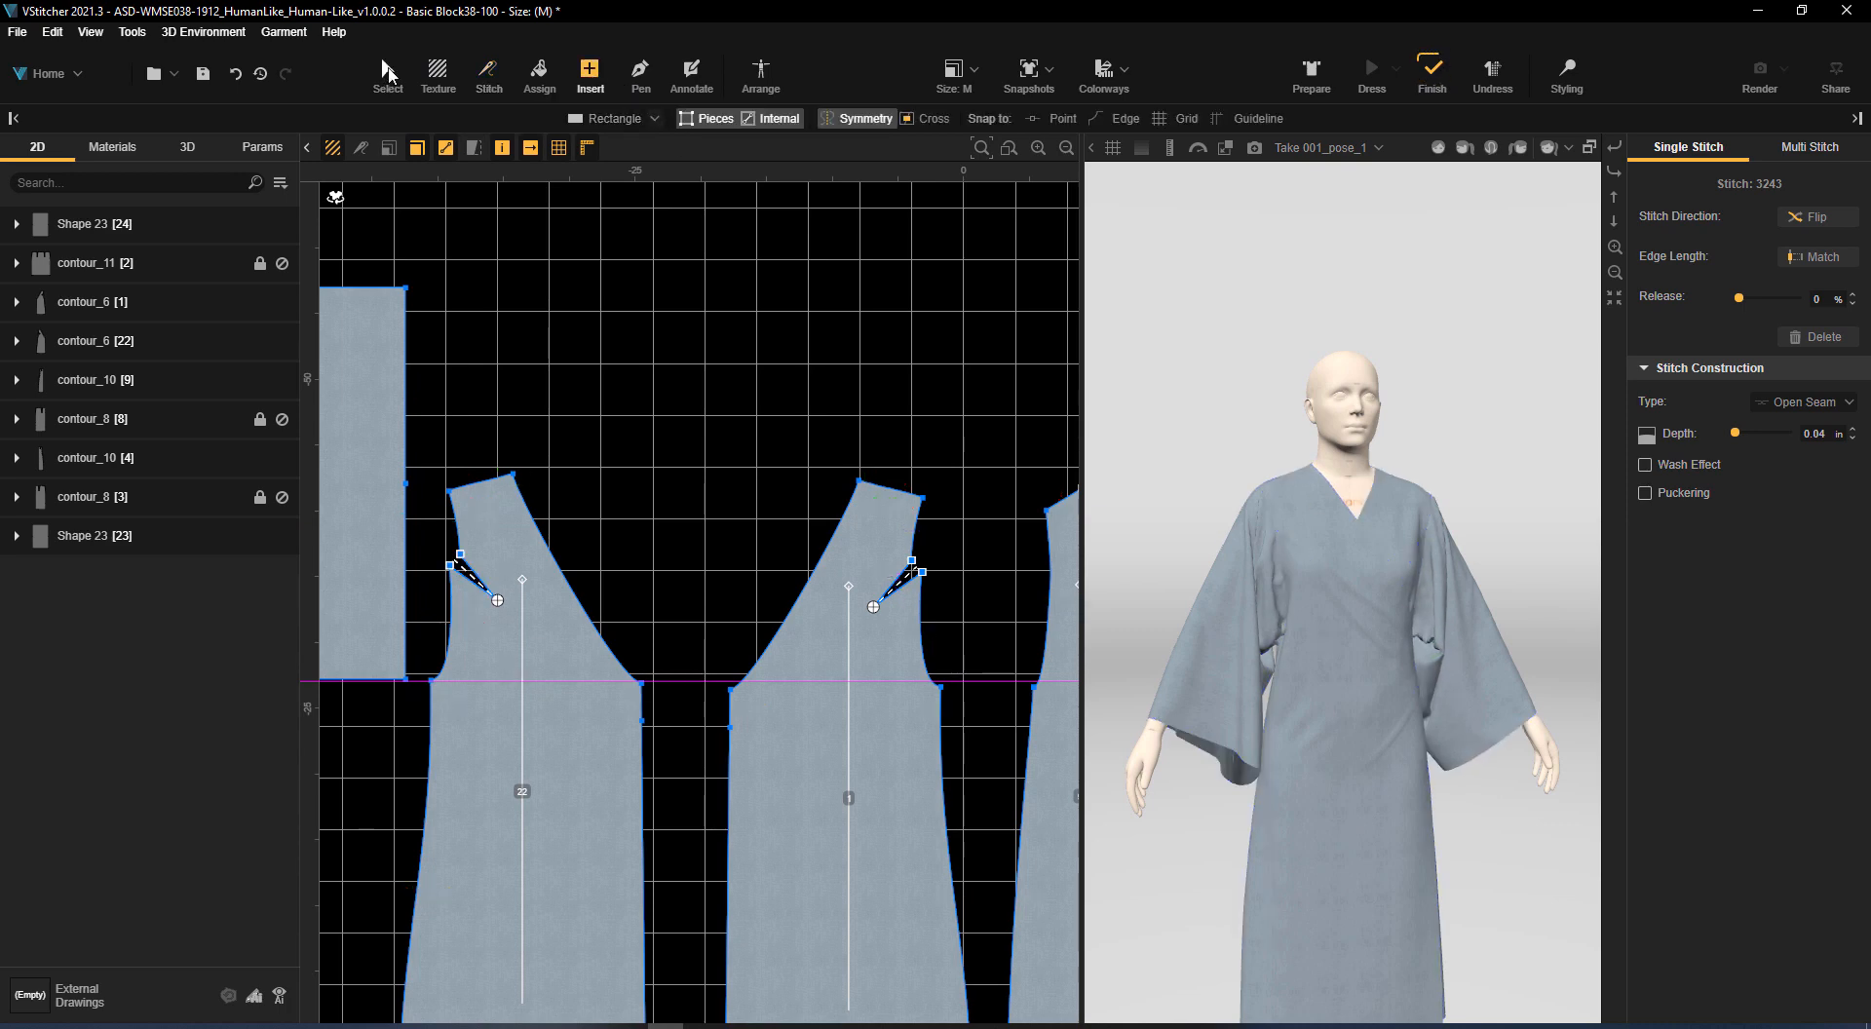
key(Escape)
click(590, 75)
click(622, 143)
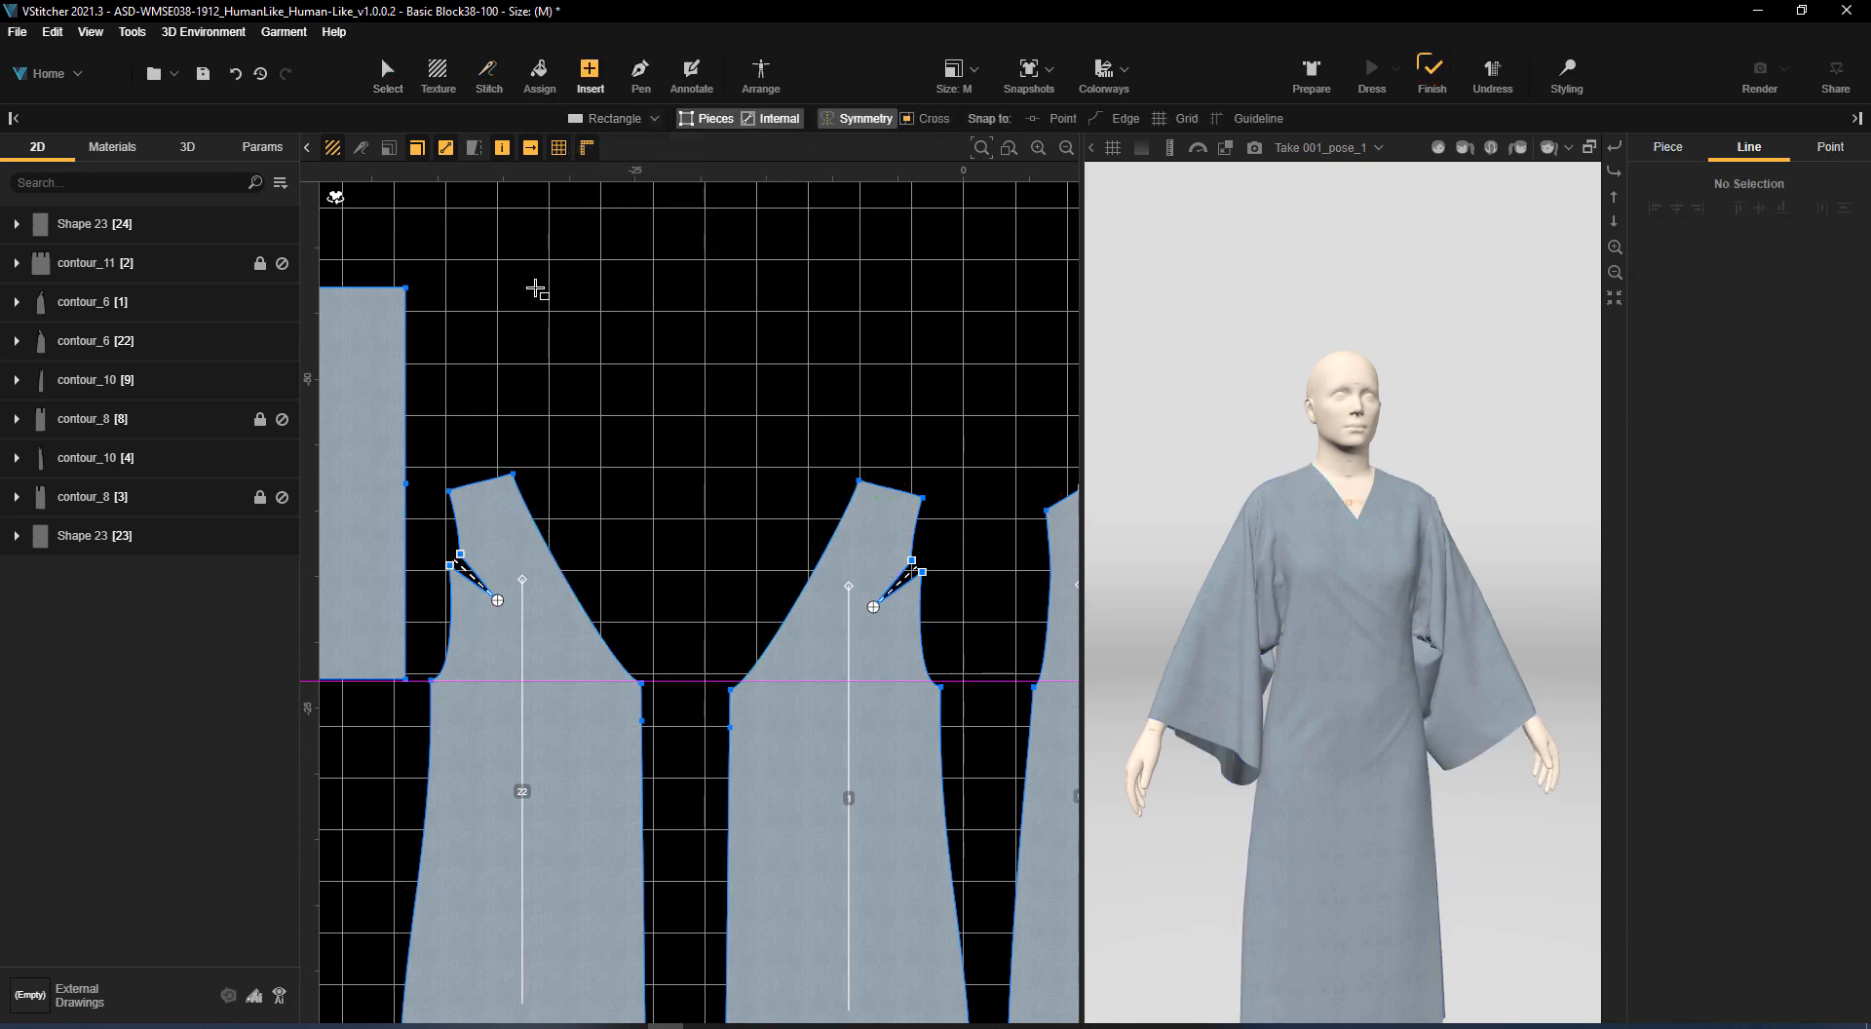
click(535, 288)
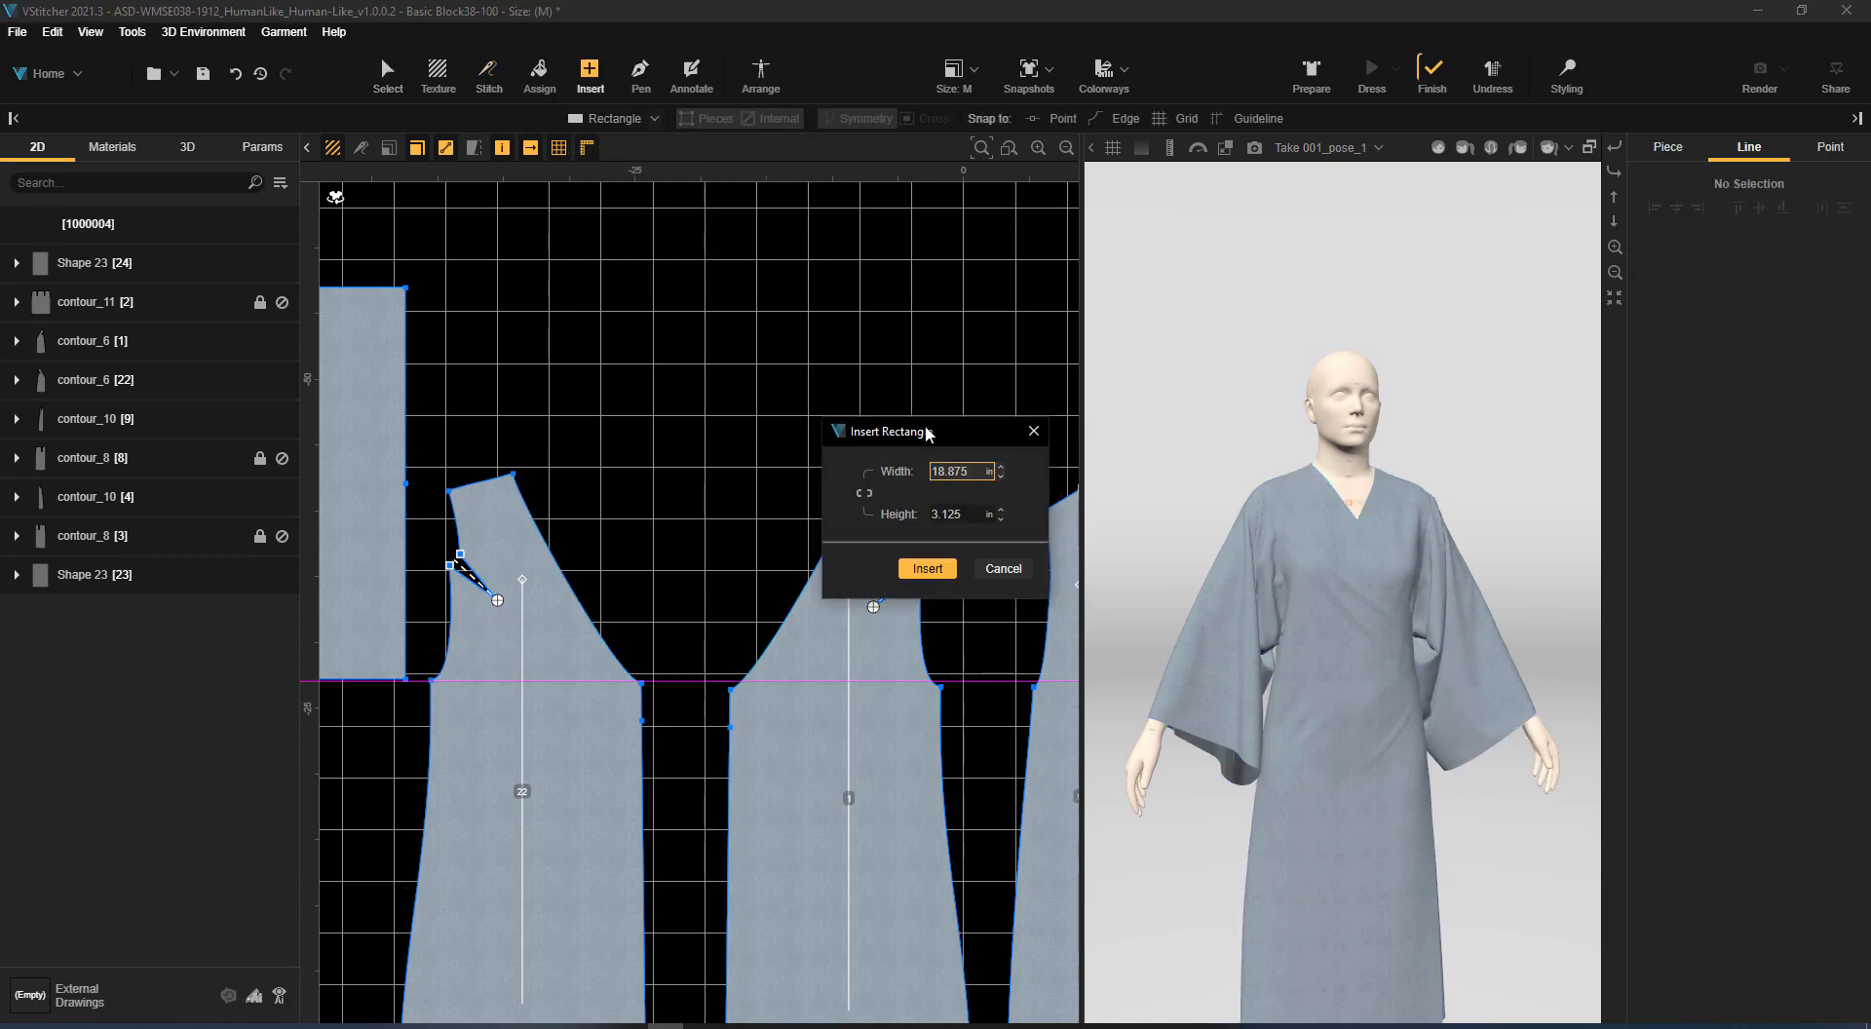
key(Return)
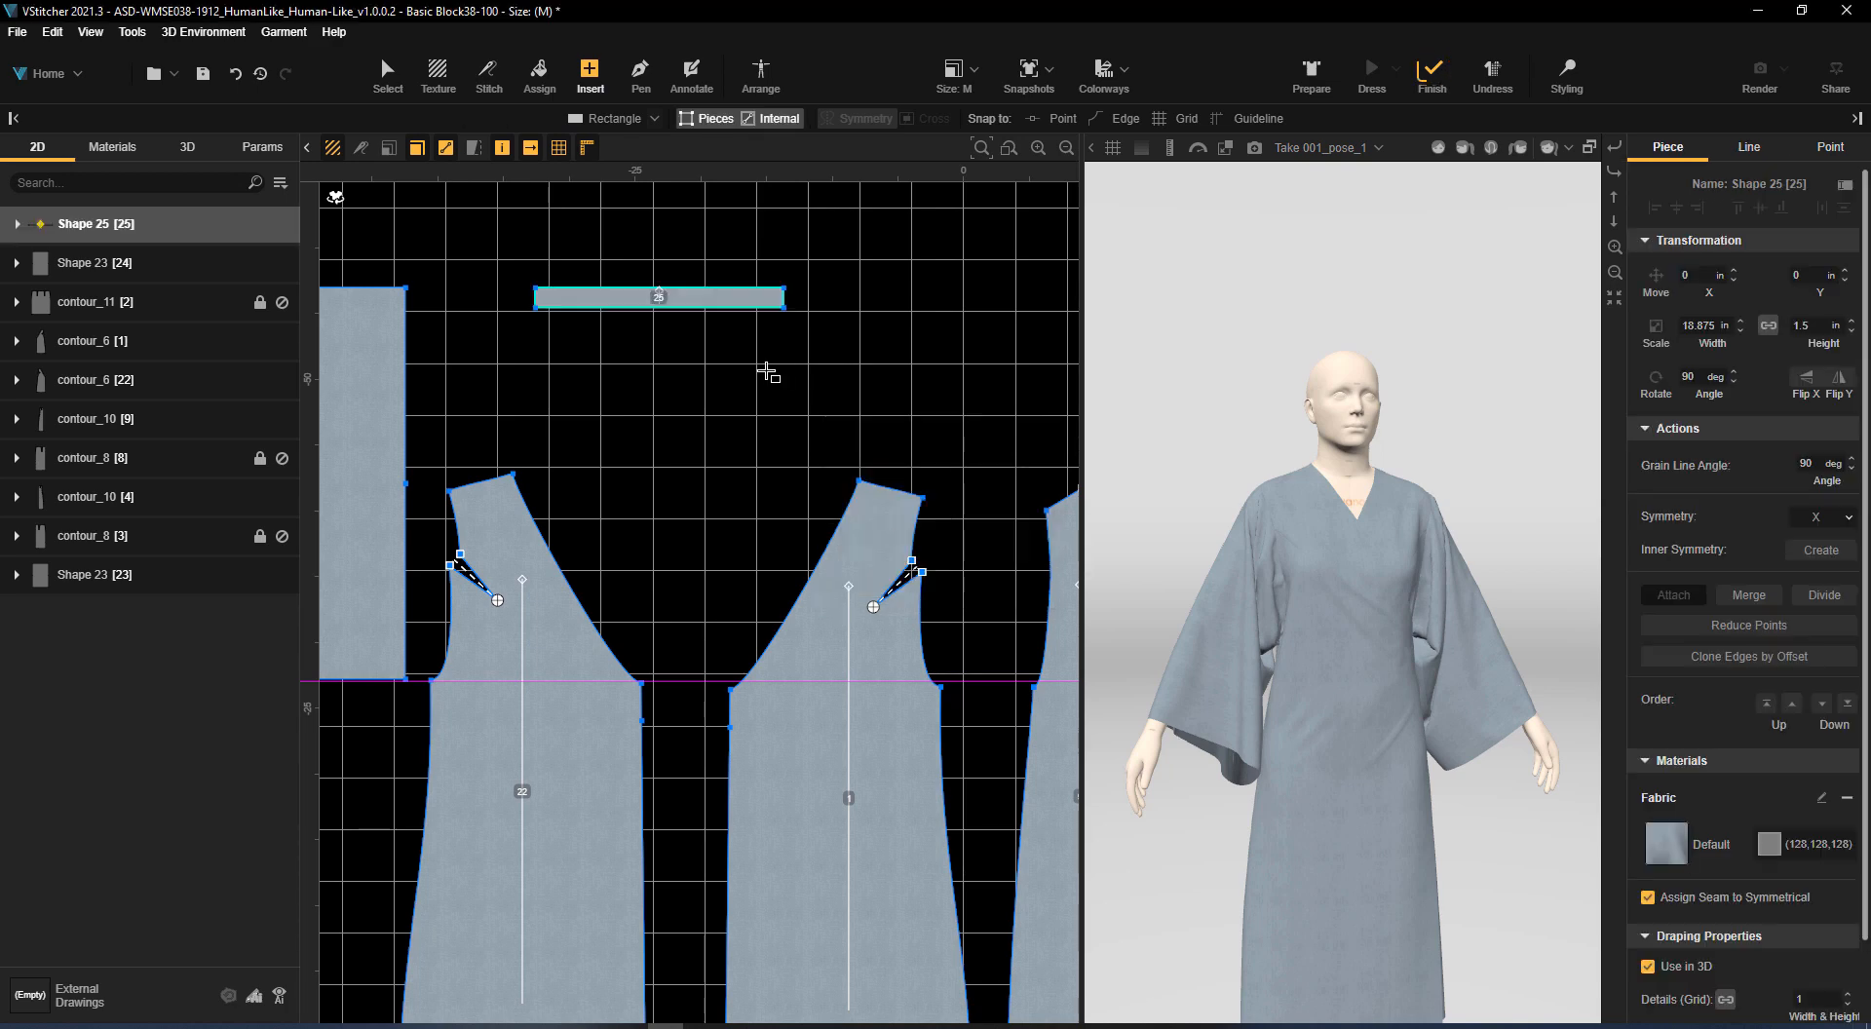
Lengthen the neckband strip to about 21.6 in by moving its short end outward
middle_drag(842, 443, 1016, 461)
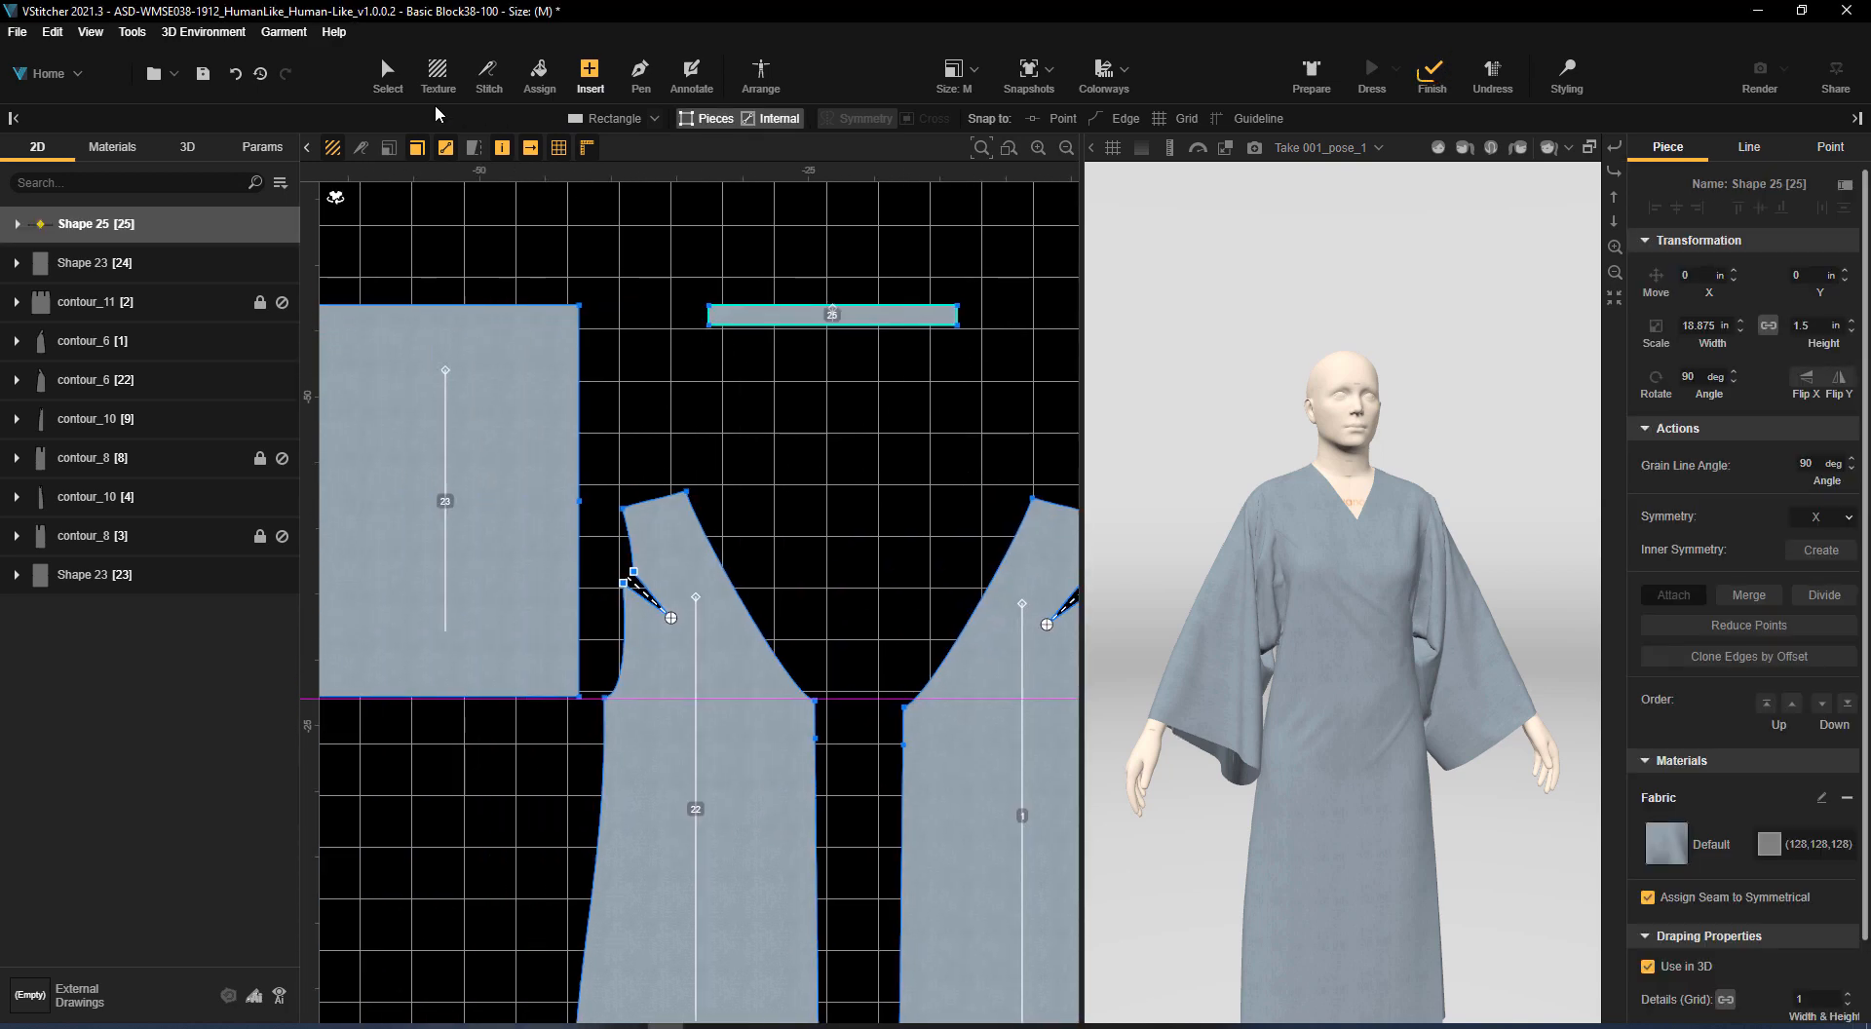
click(390, 75)
drag(713, 322, 706, 322)
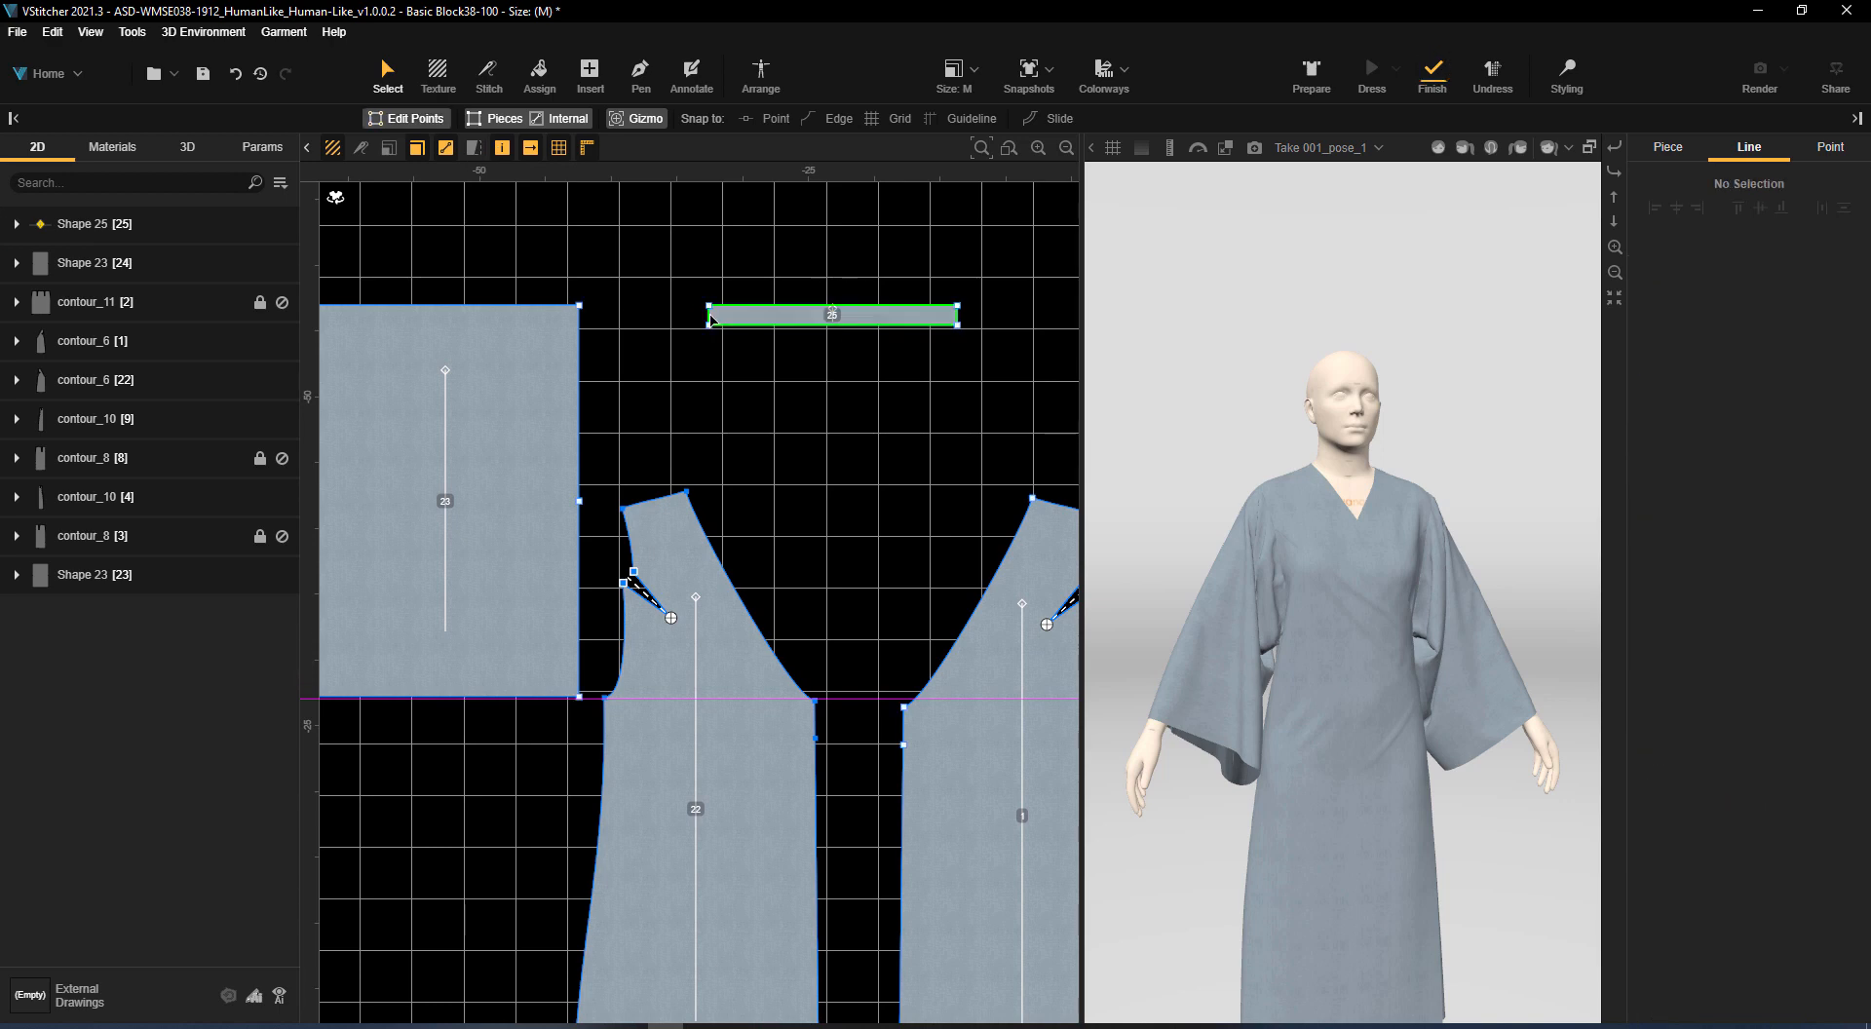
click(652, 319)
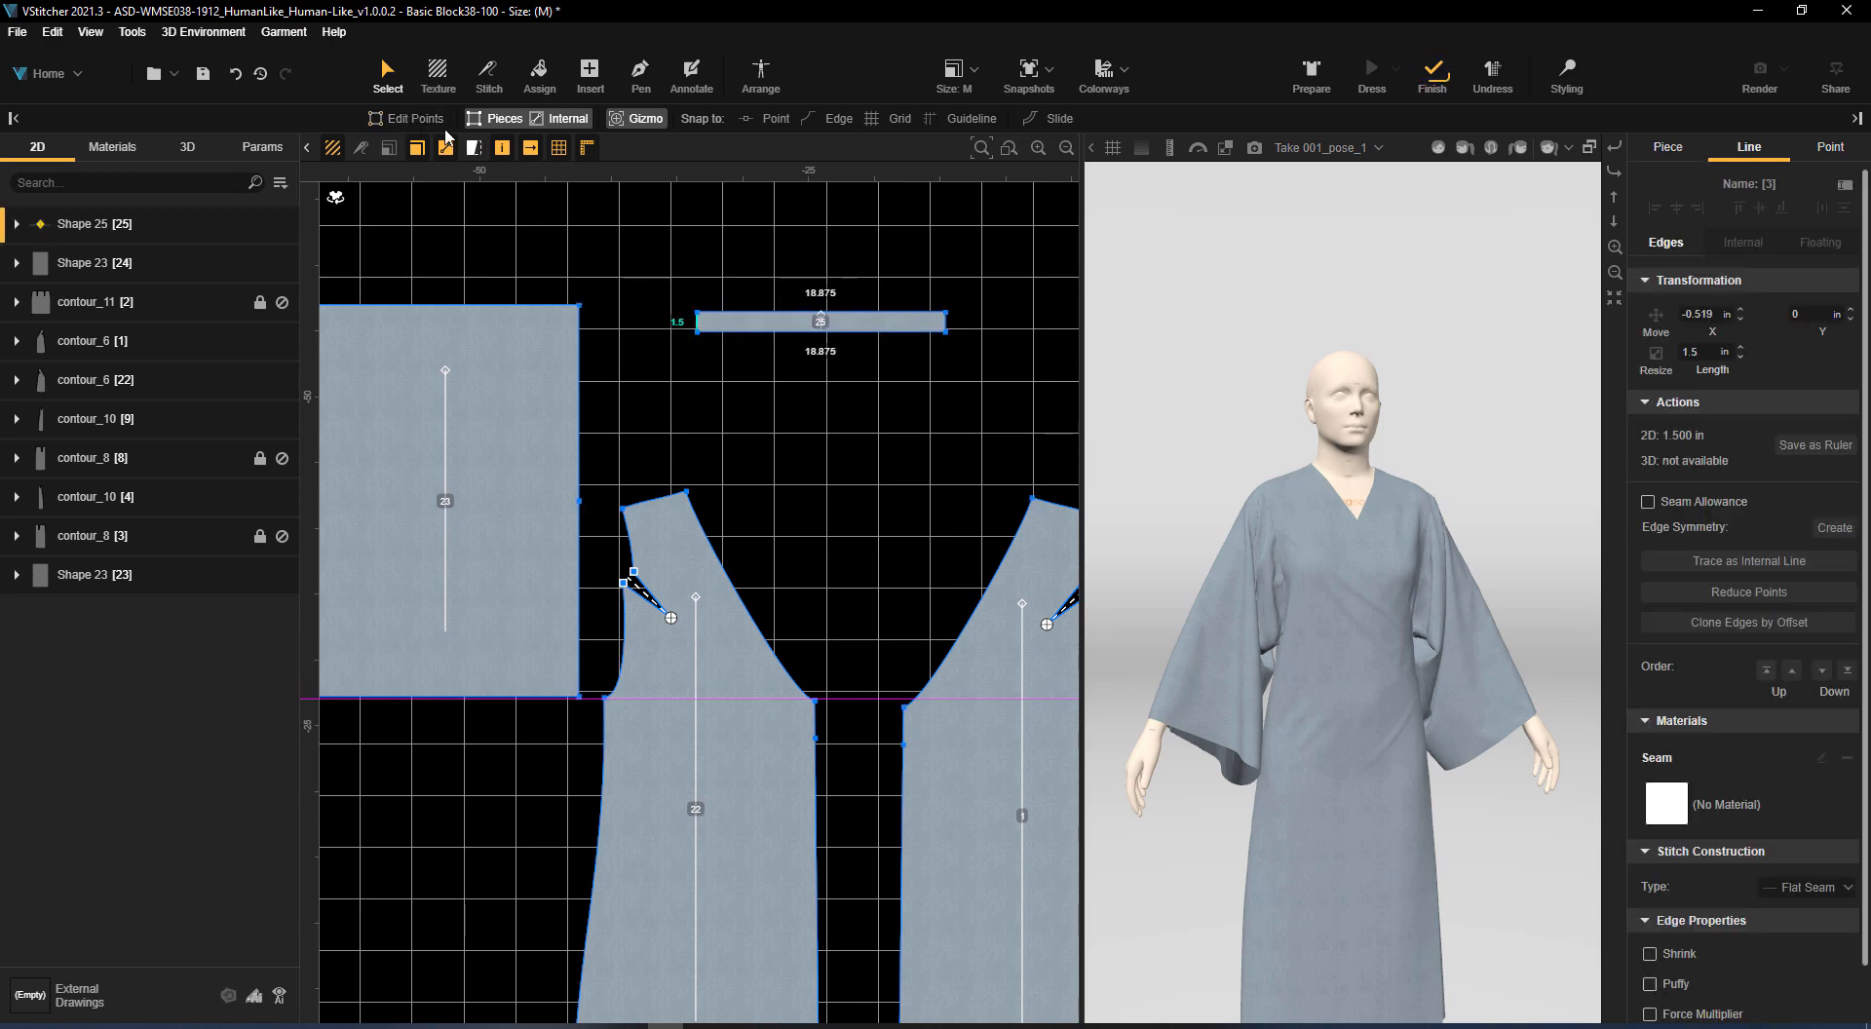
click(407, 118)
scroll(709, 304, up, 3)
drag(694, 349, 629, 351)
scroll(734, 438, down, 2)
middle_drag(734, 438, 629, 338)
Multi-stitch the neckband strip's lower edge to the mirrored front's diagonal neckline and the outer back piece's neckline
click(488, 73)
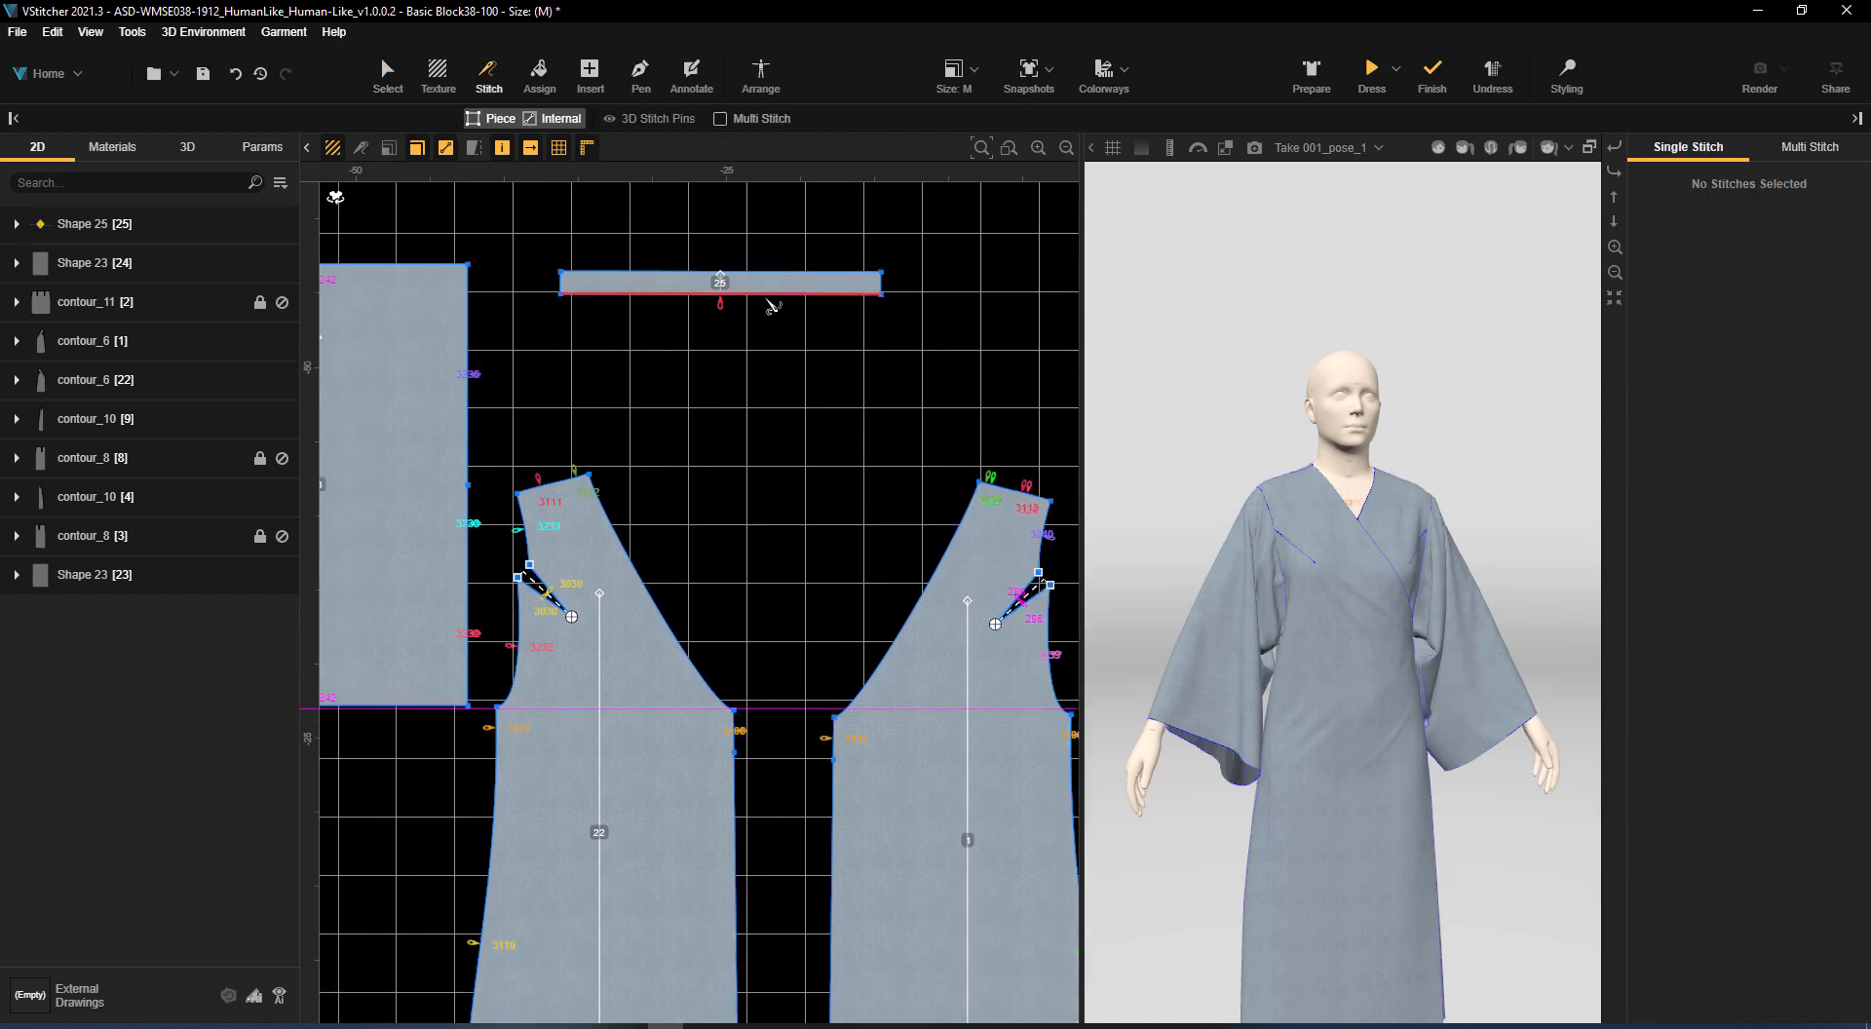
click(720, 119)
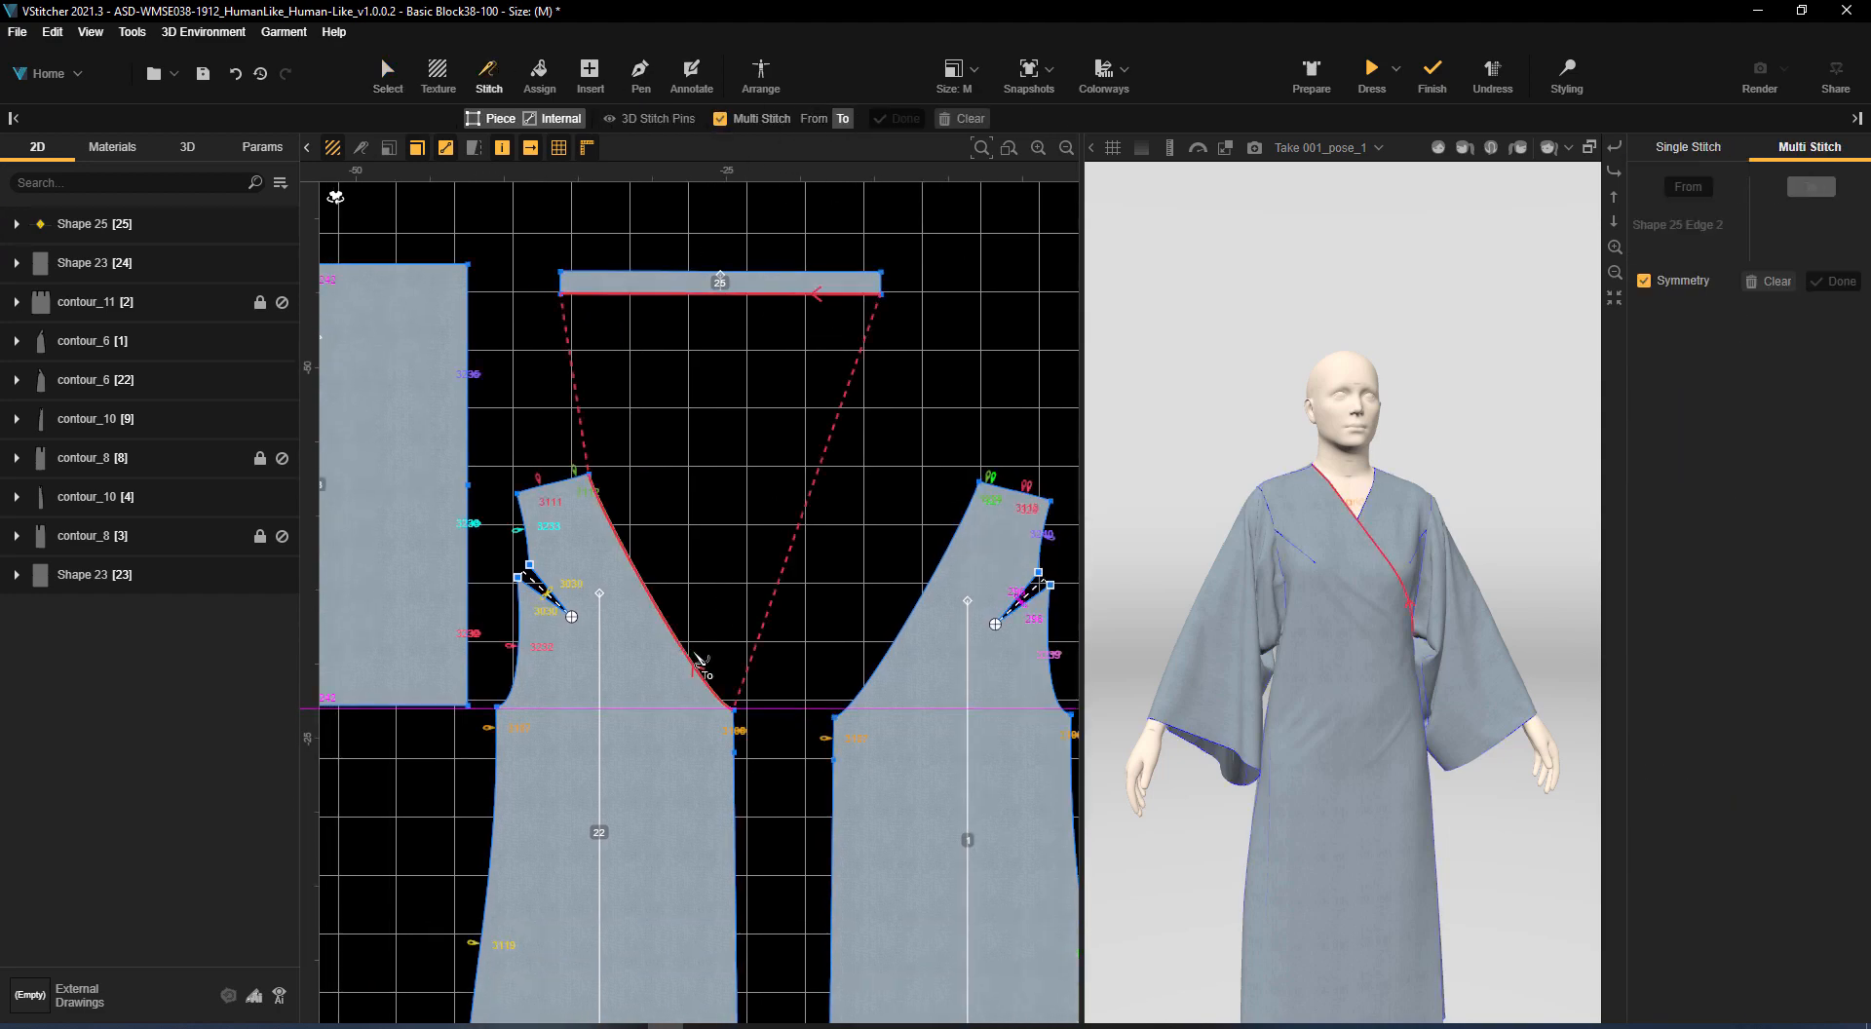
click(696, 656)
middle_drag(929, 411, 360, 341)
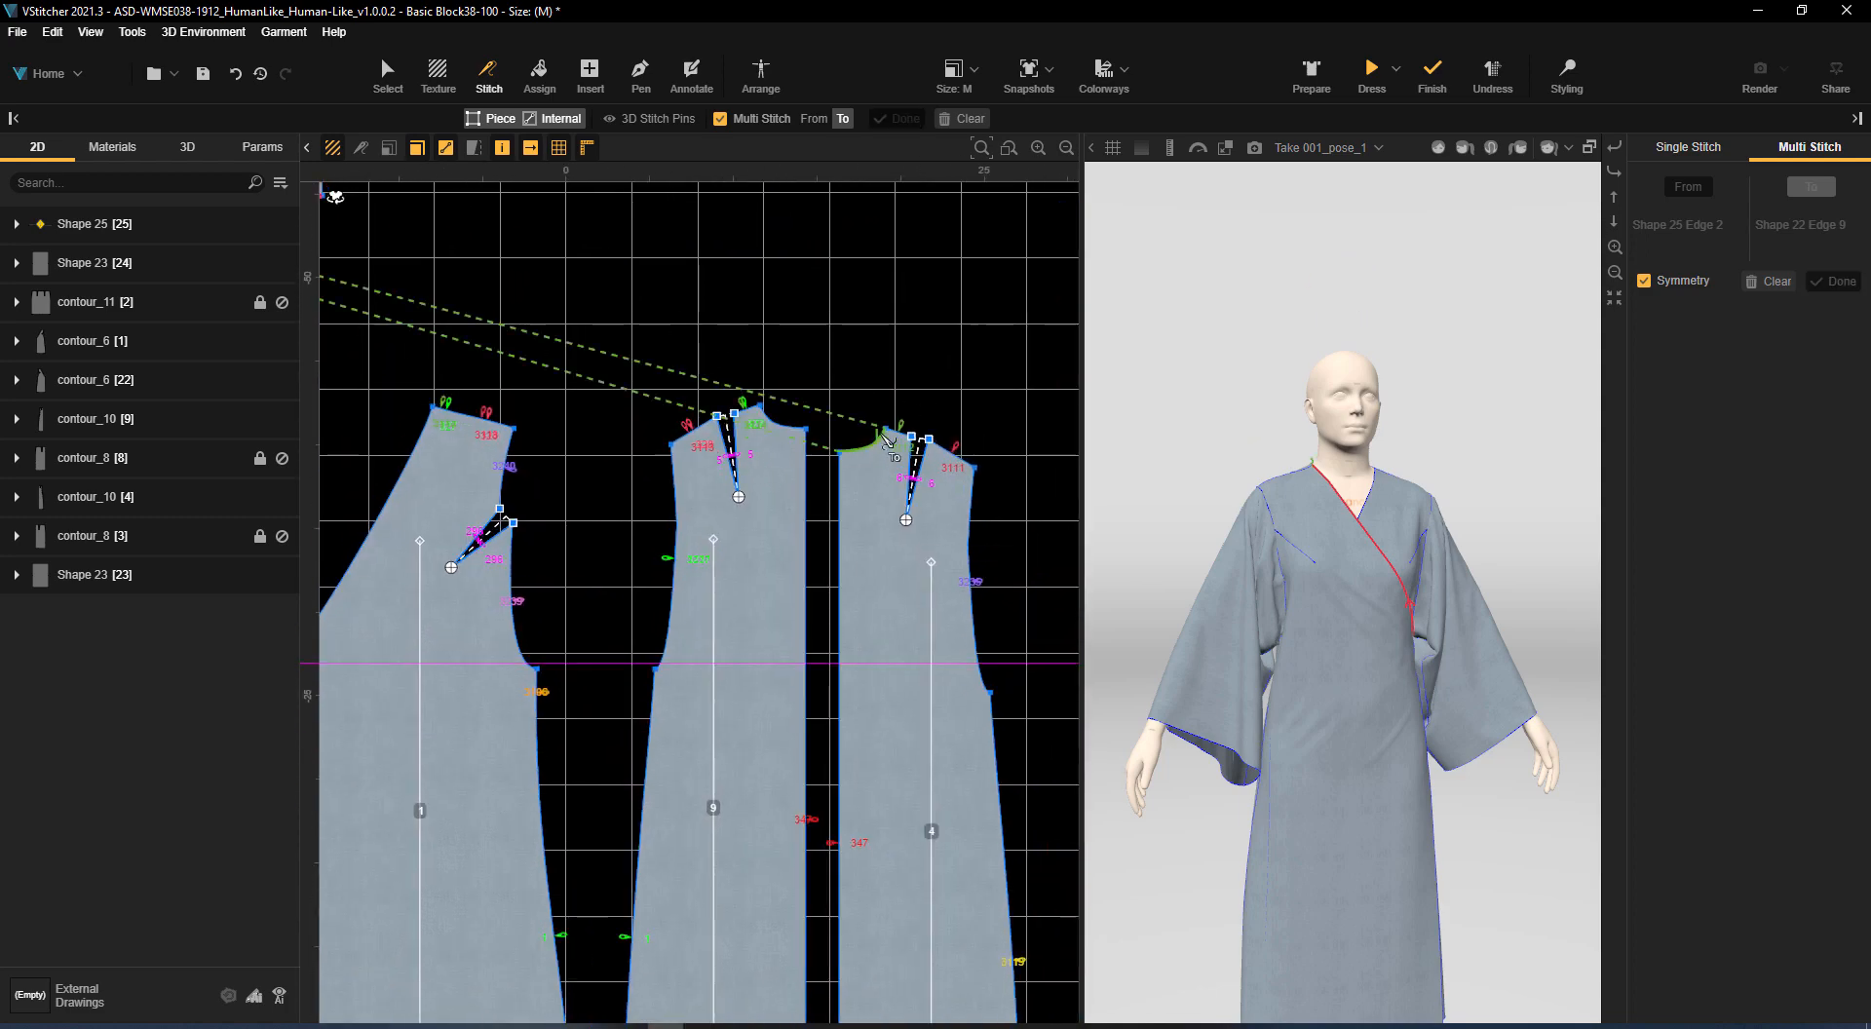
click(886, 442)
click(720, 118)
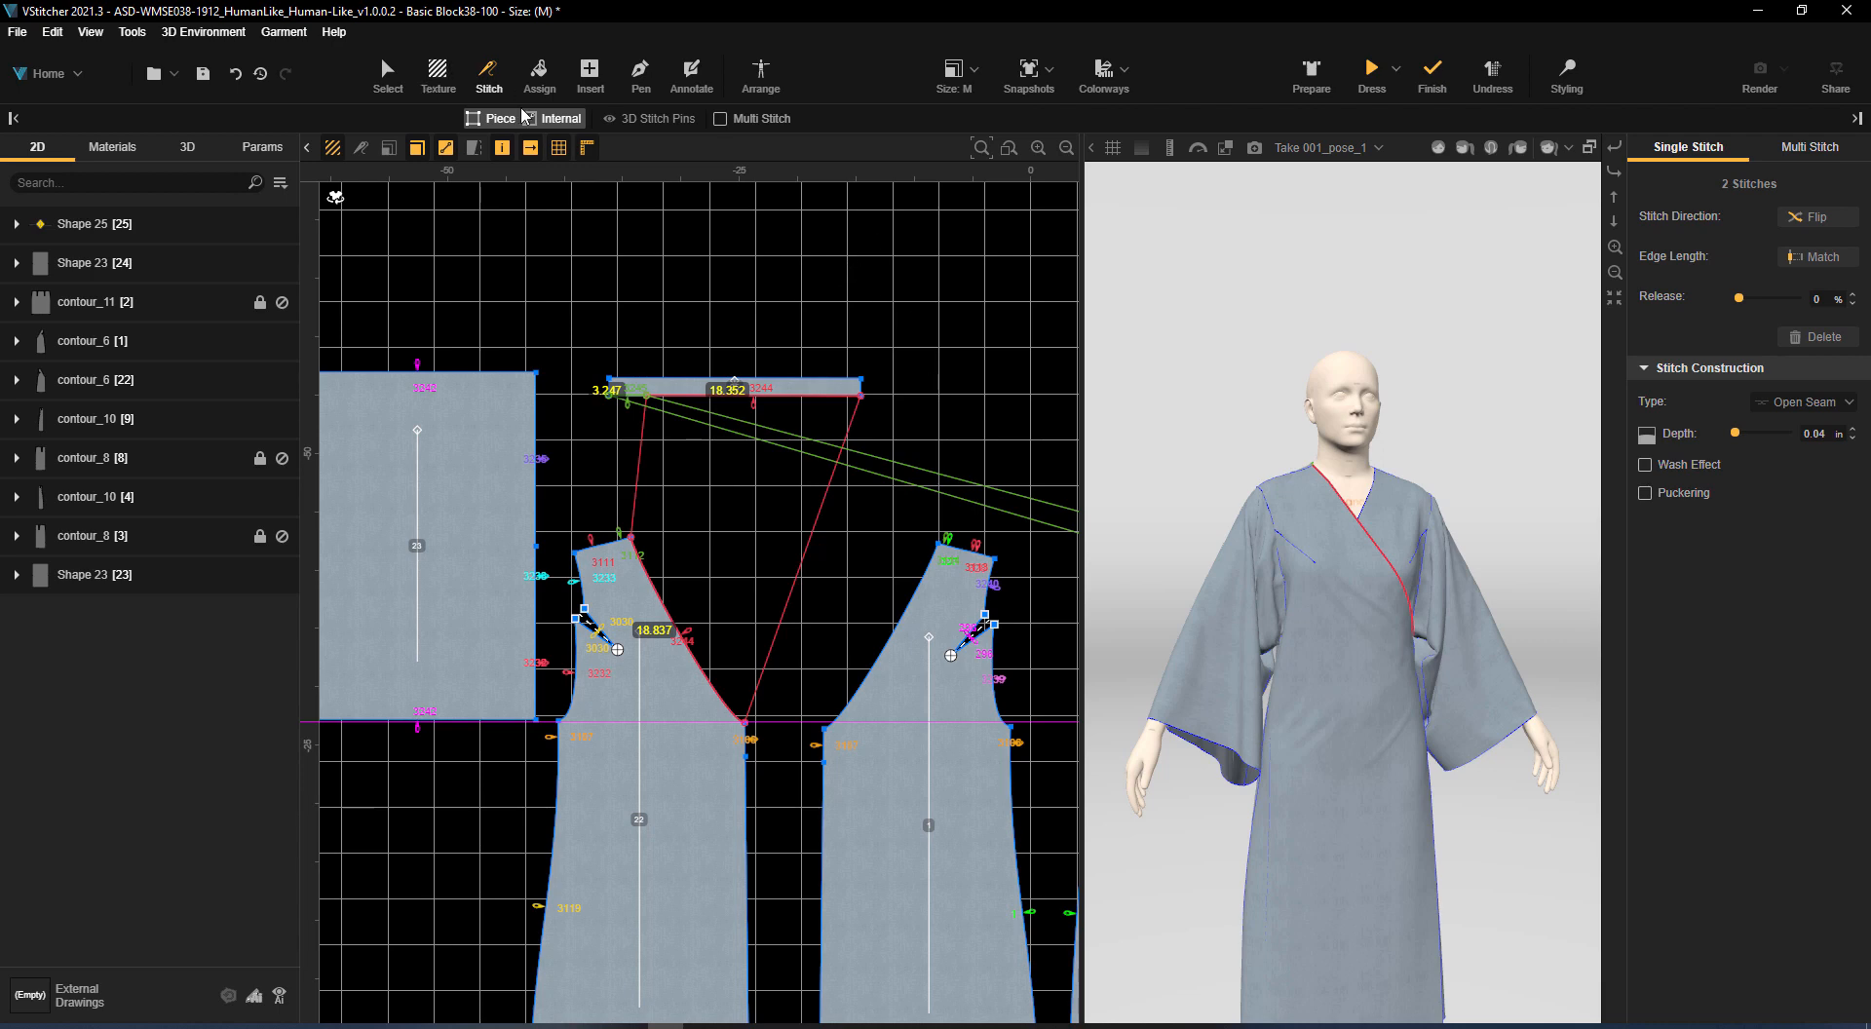
Create an X-symmetric copy of the neckband strip and place the two strips apart above the front pieces
scroll(955, 368, down, 1)
middle_drag(957, 367, 919, 271)
key(Escape)
click(785, 303)
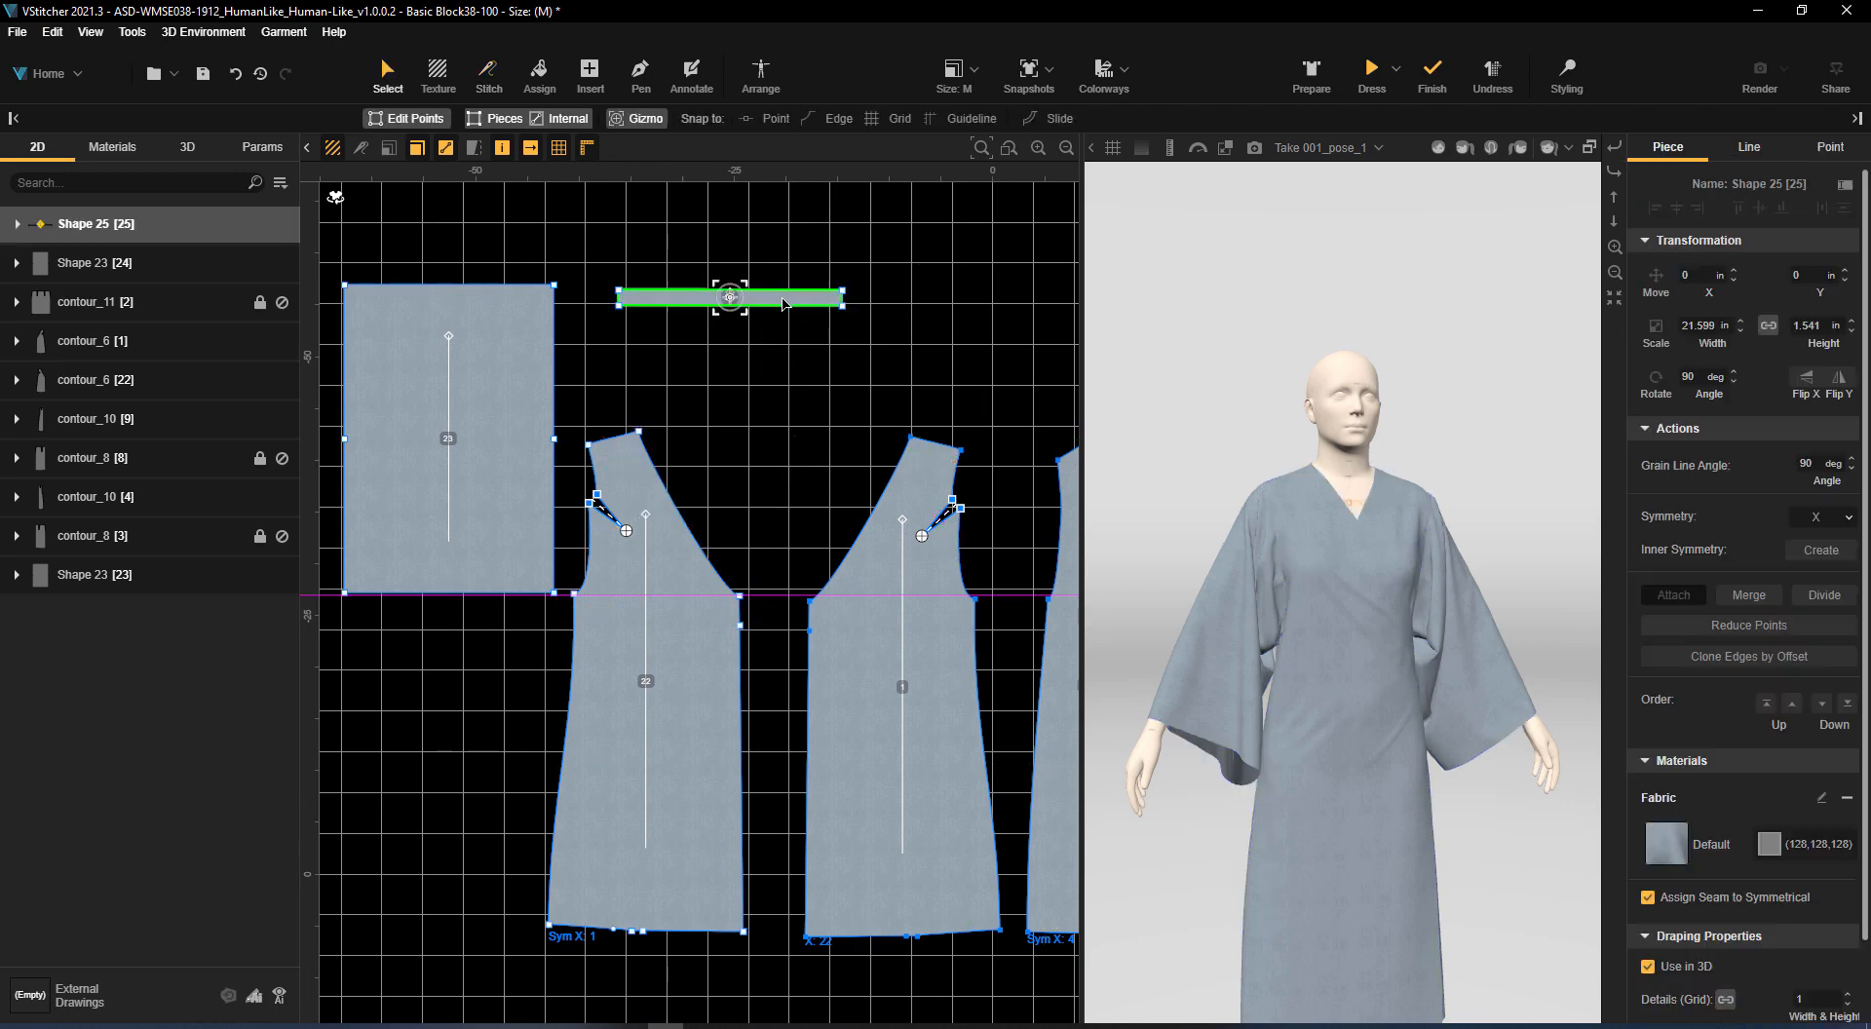
click(1815, 548)
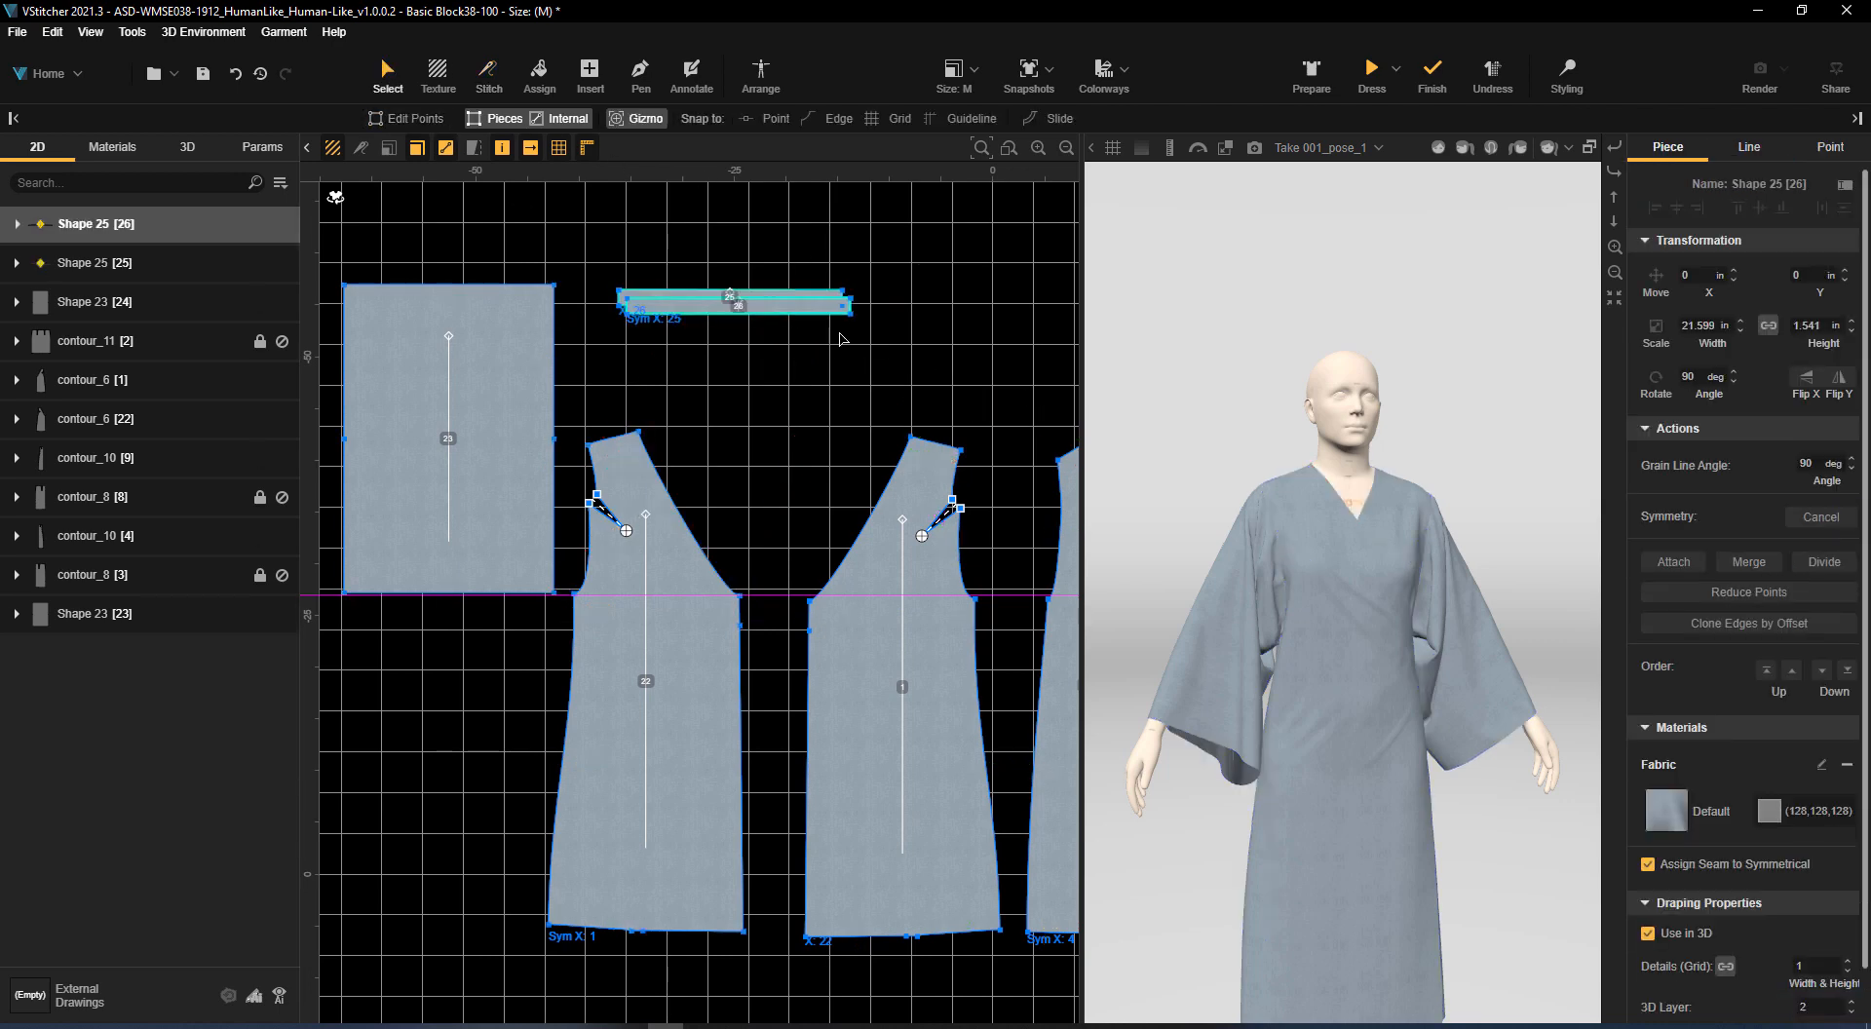
click(487, 74)
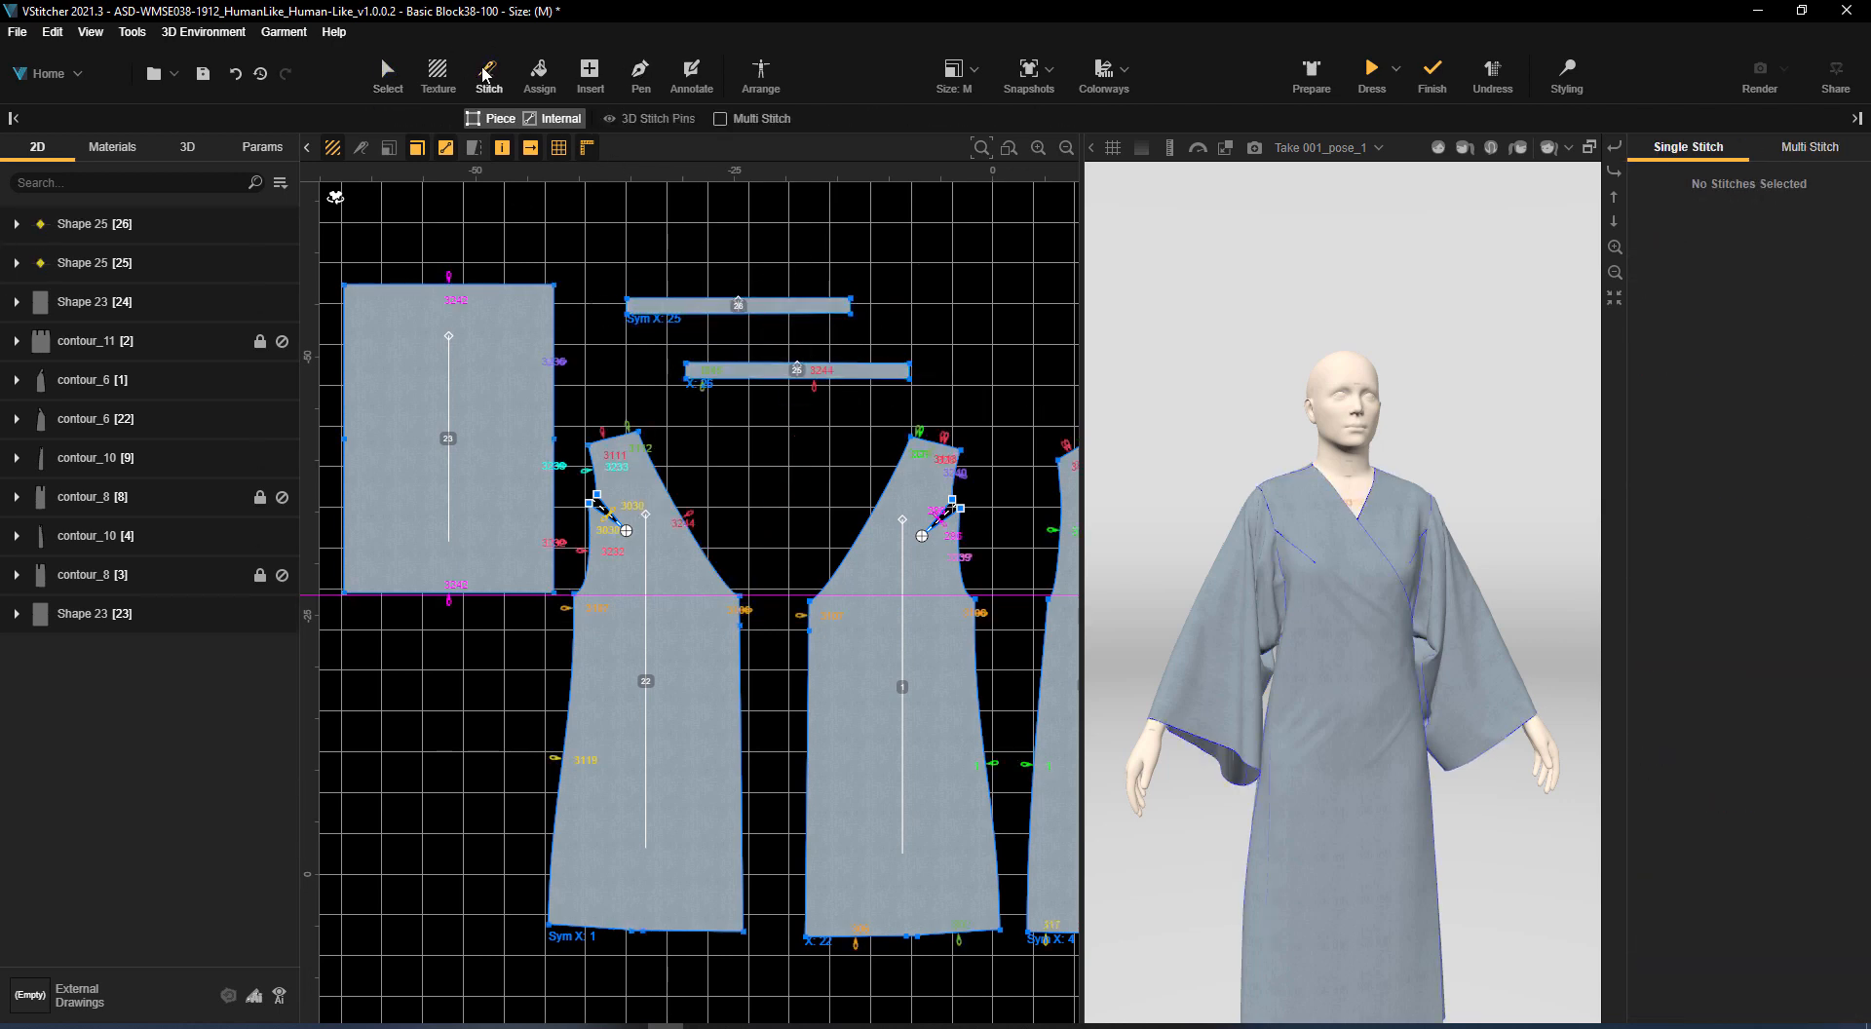
Rotate and place the two neckband strips diagonally beside the slanted necklines of the two front pieces
click(388, 74)
click(843, 375)
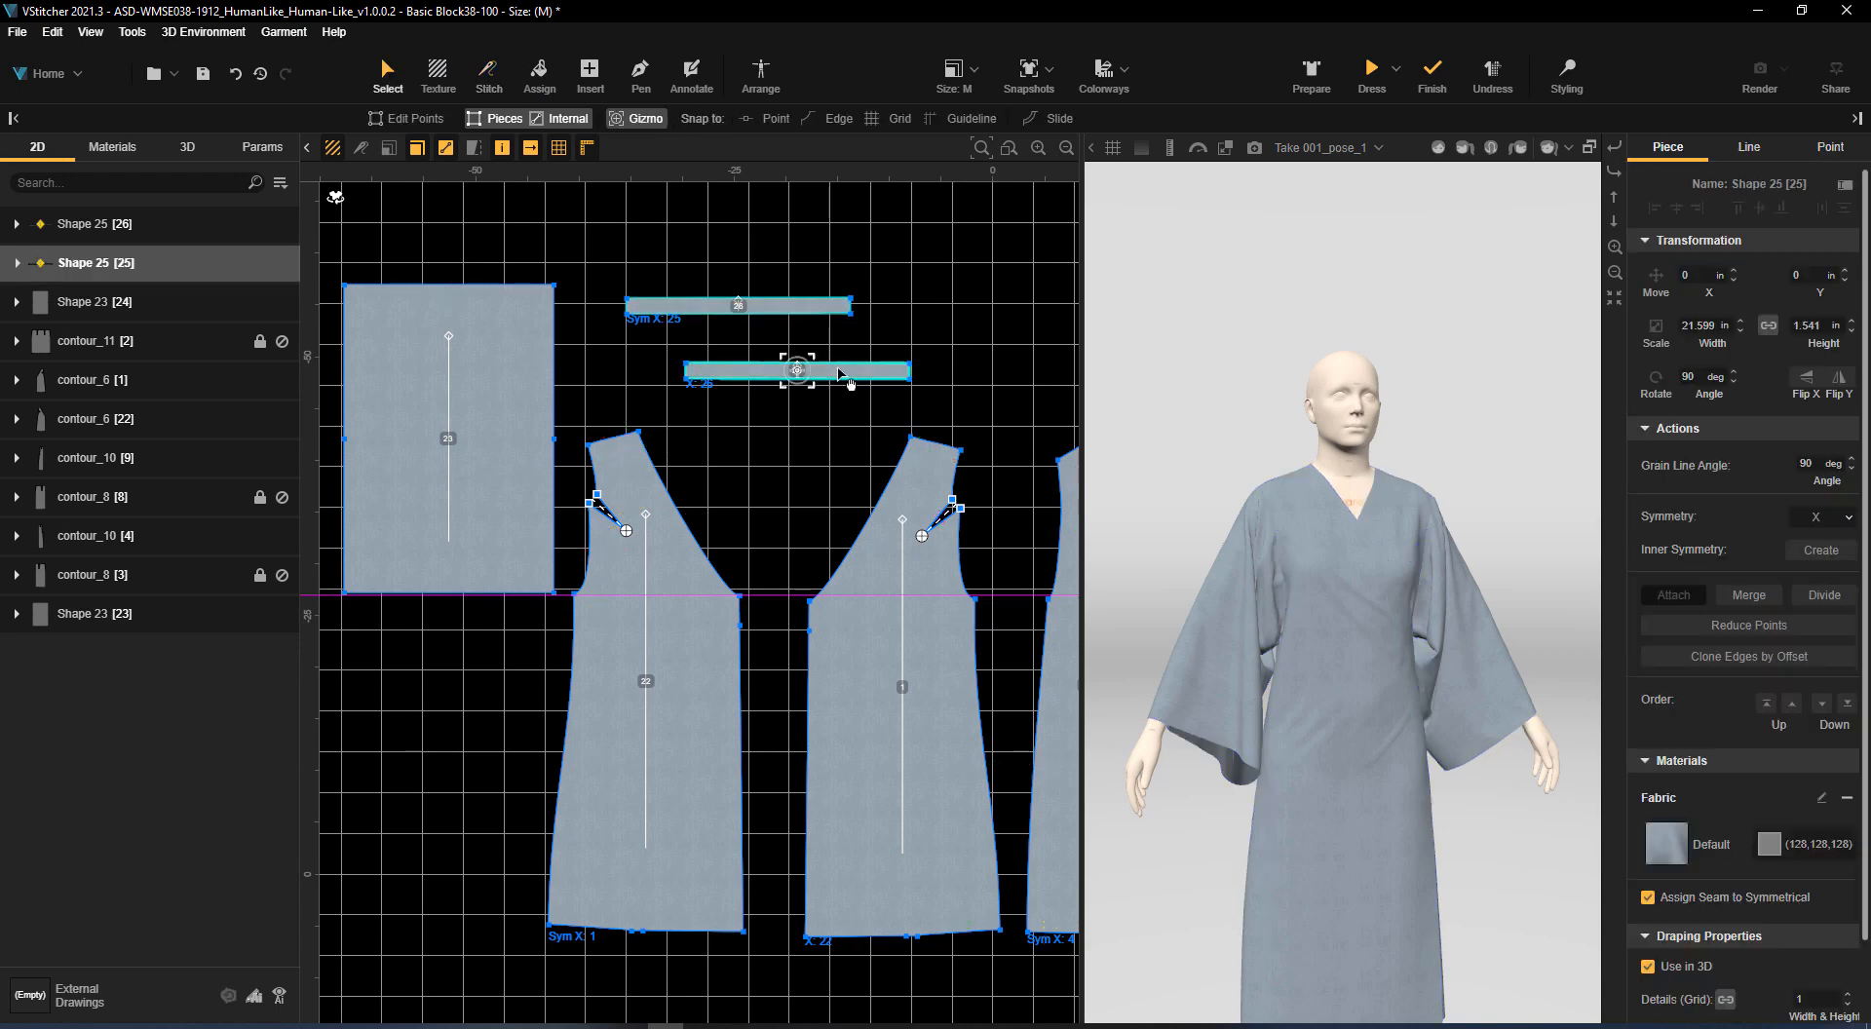
drag(813, 372, 717, 525)
drag(661, 341, 852, 381)
Multi-stitch the copied neckband strip to the front piece's diagonal neckline and the adjoining back neckline, and stitch both strips' short ends together
click(488, 74)
click(726, 118)
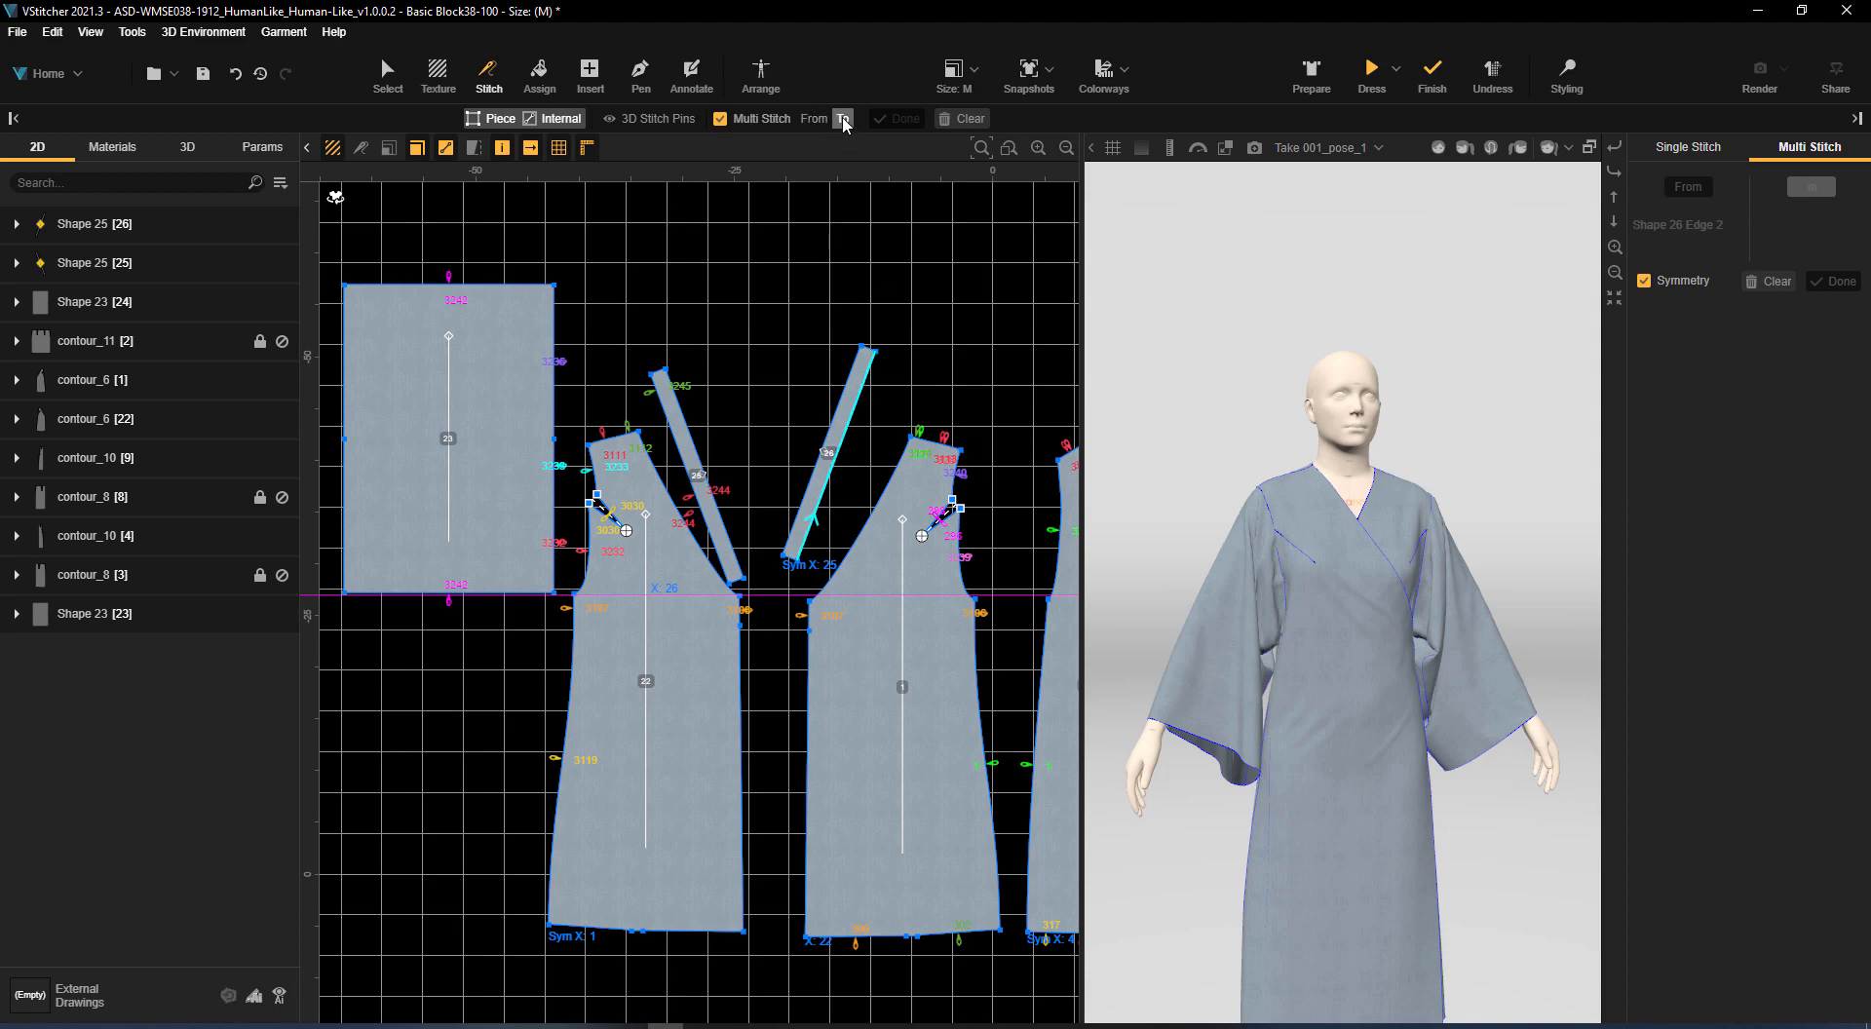
middle_drag(982, 375, 626, 330)
click(760, 387)
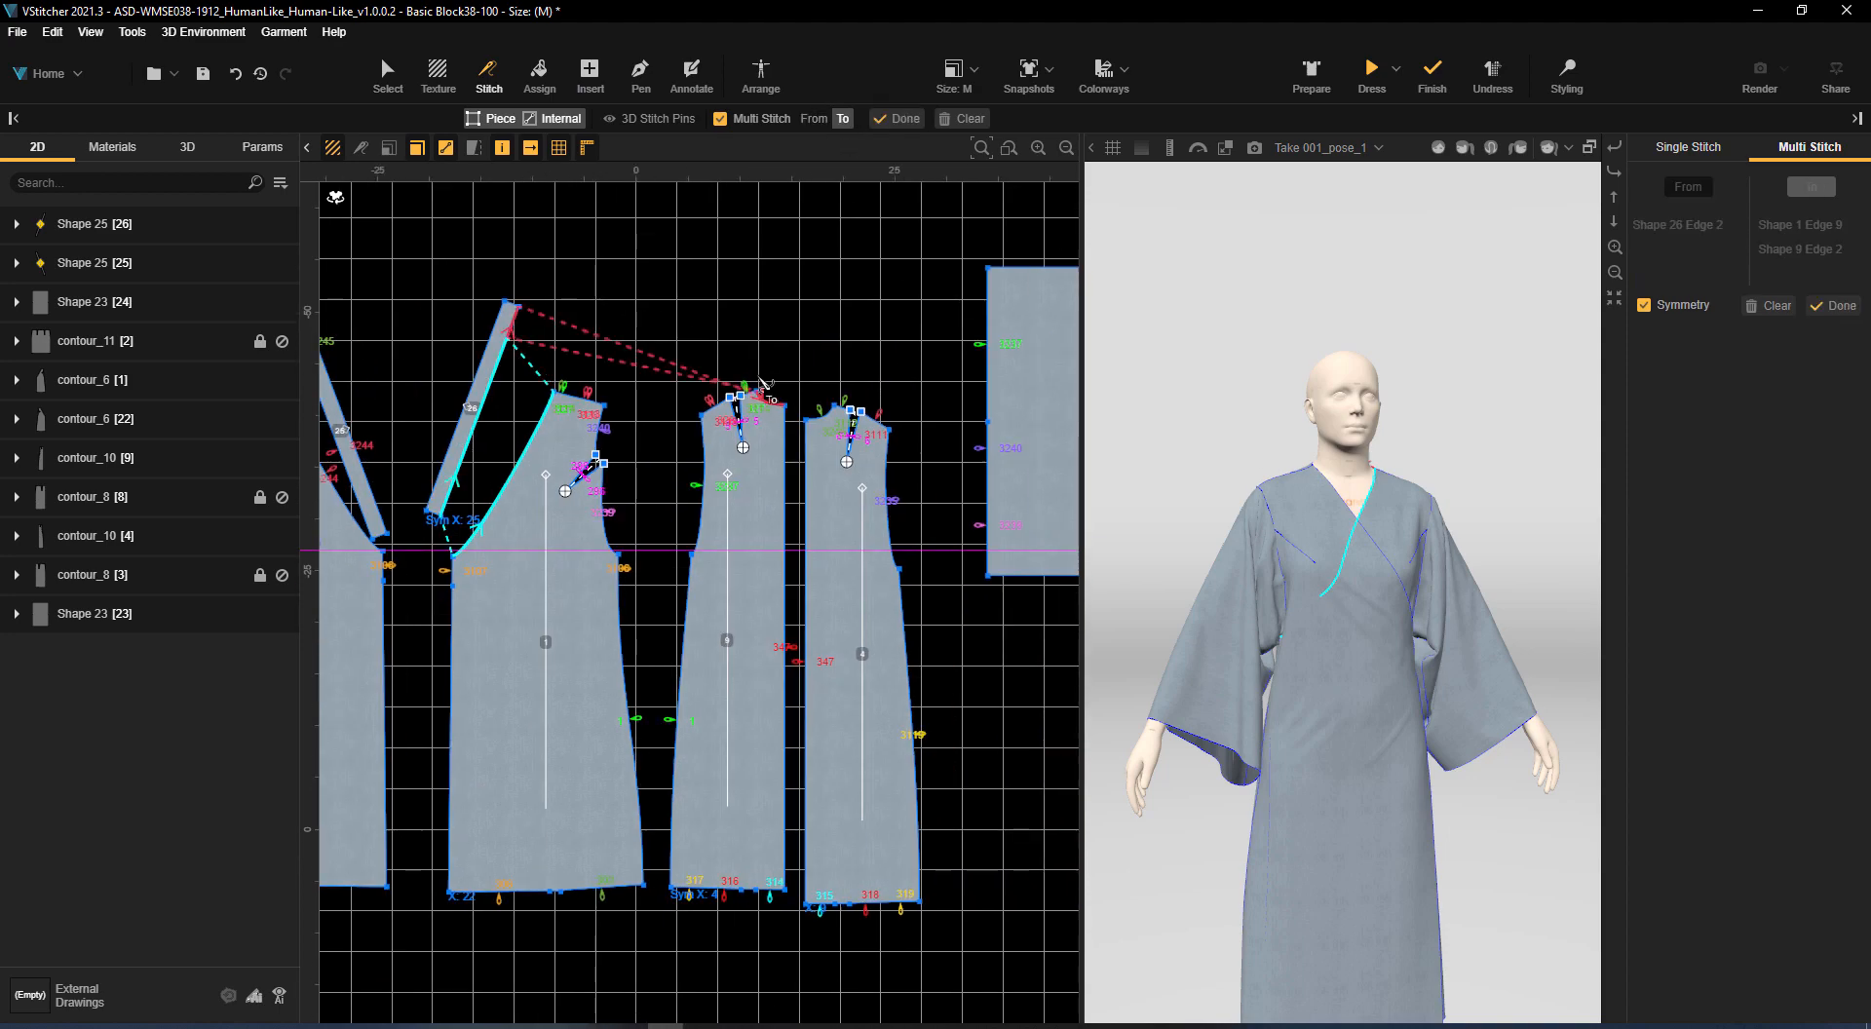
click(905, 121)
middle_drag(756, 259, 950, 288)
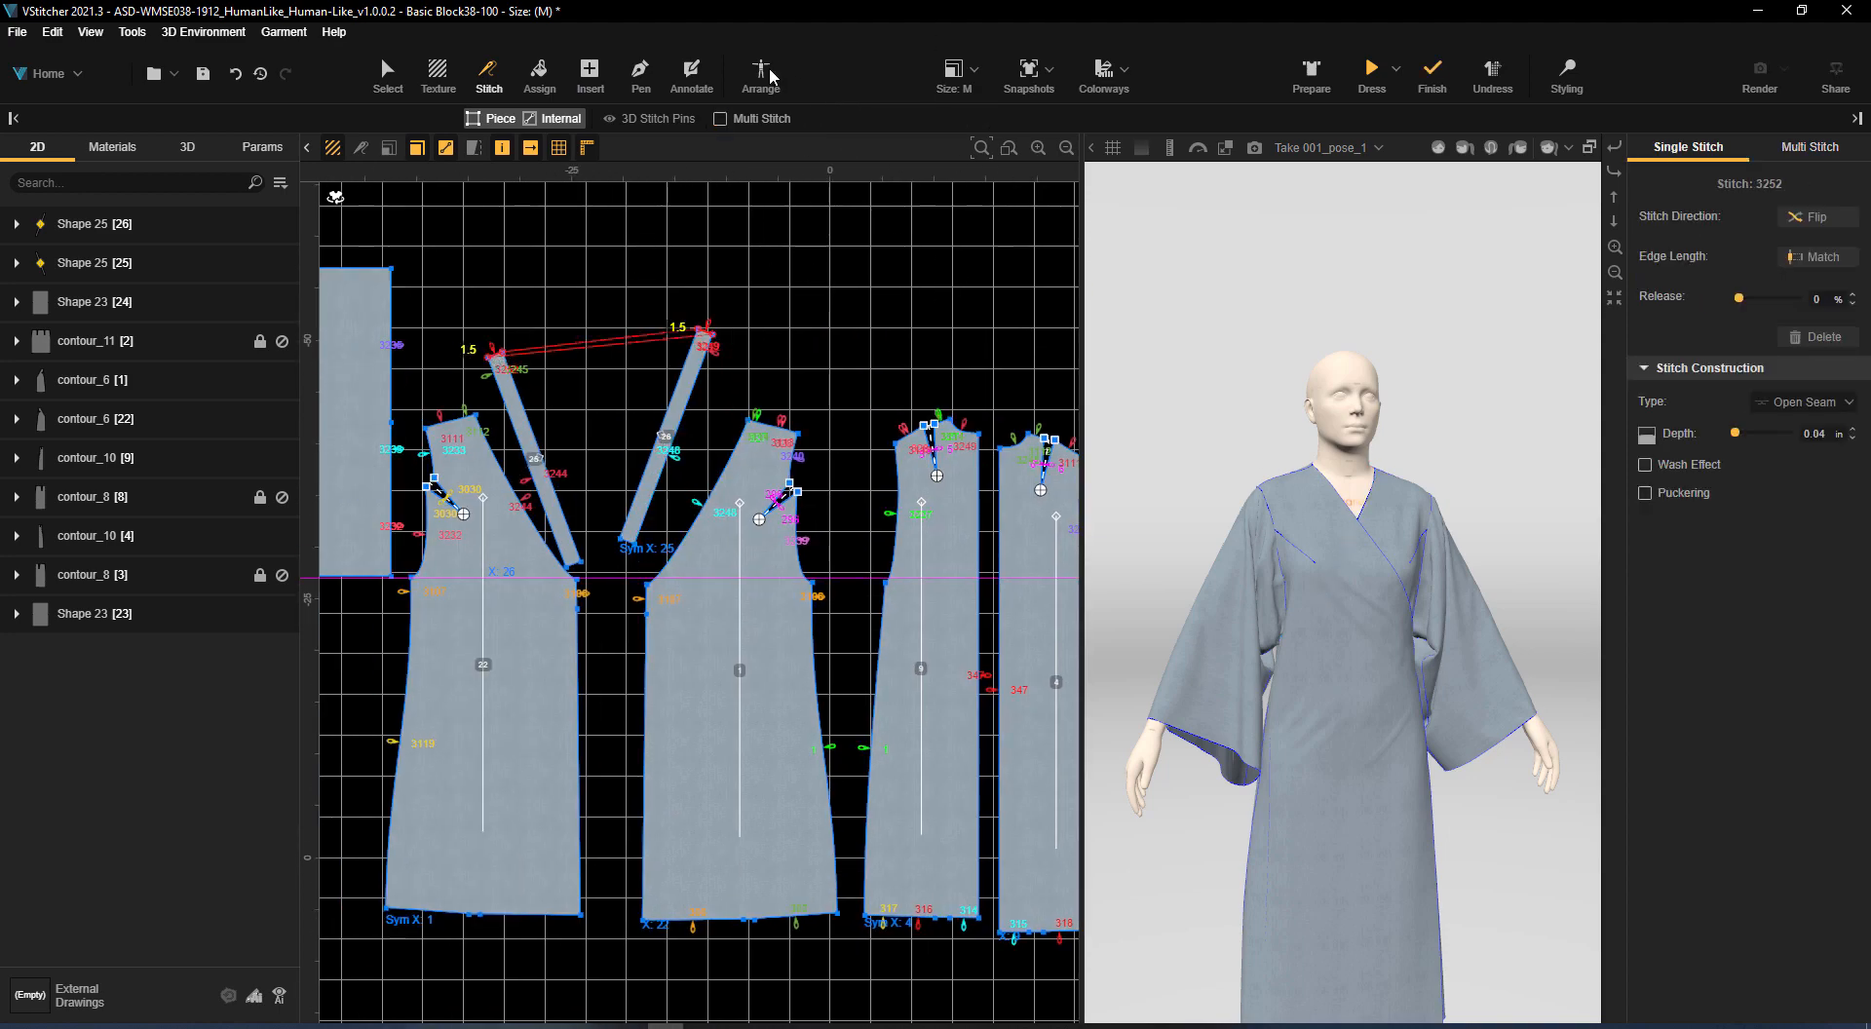
Arrange the neckband strips over the front torso, tilt them 49.3° about the X axis and drape the garment
click(761, 73)
click(618, 426)
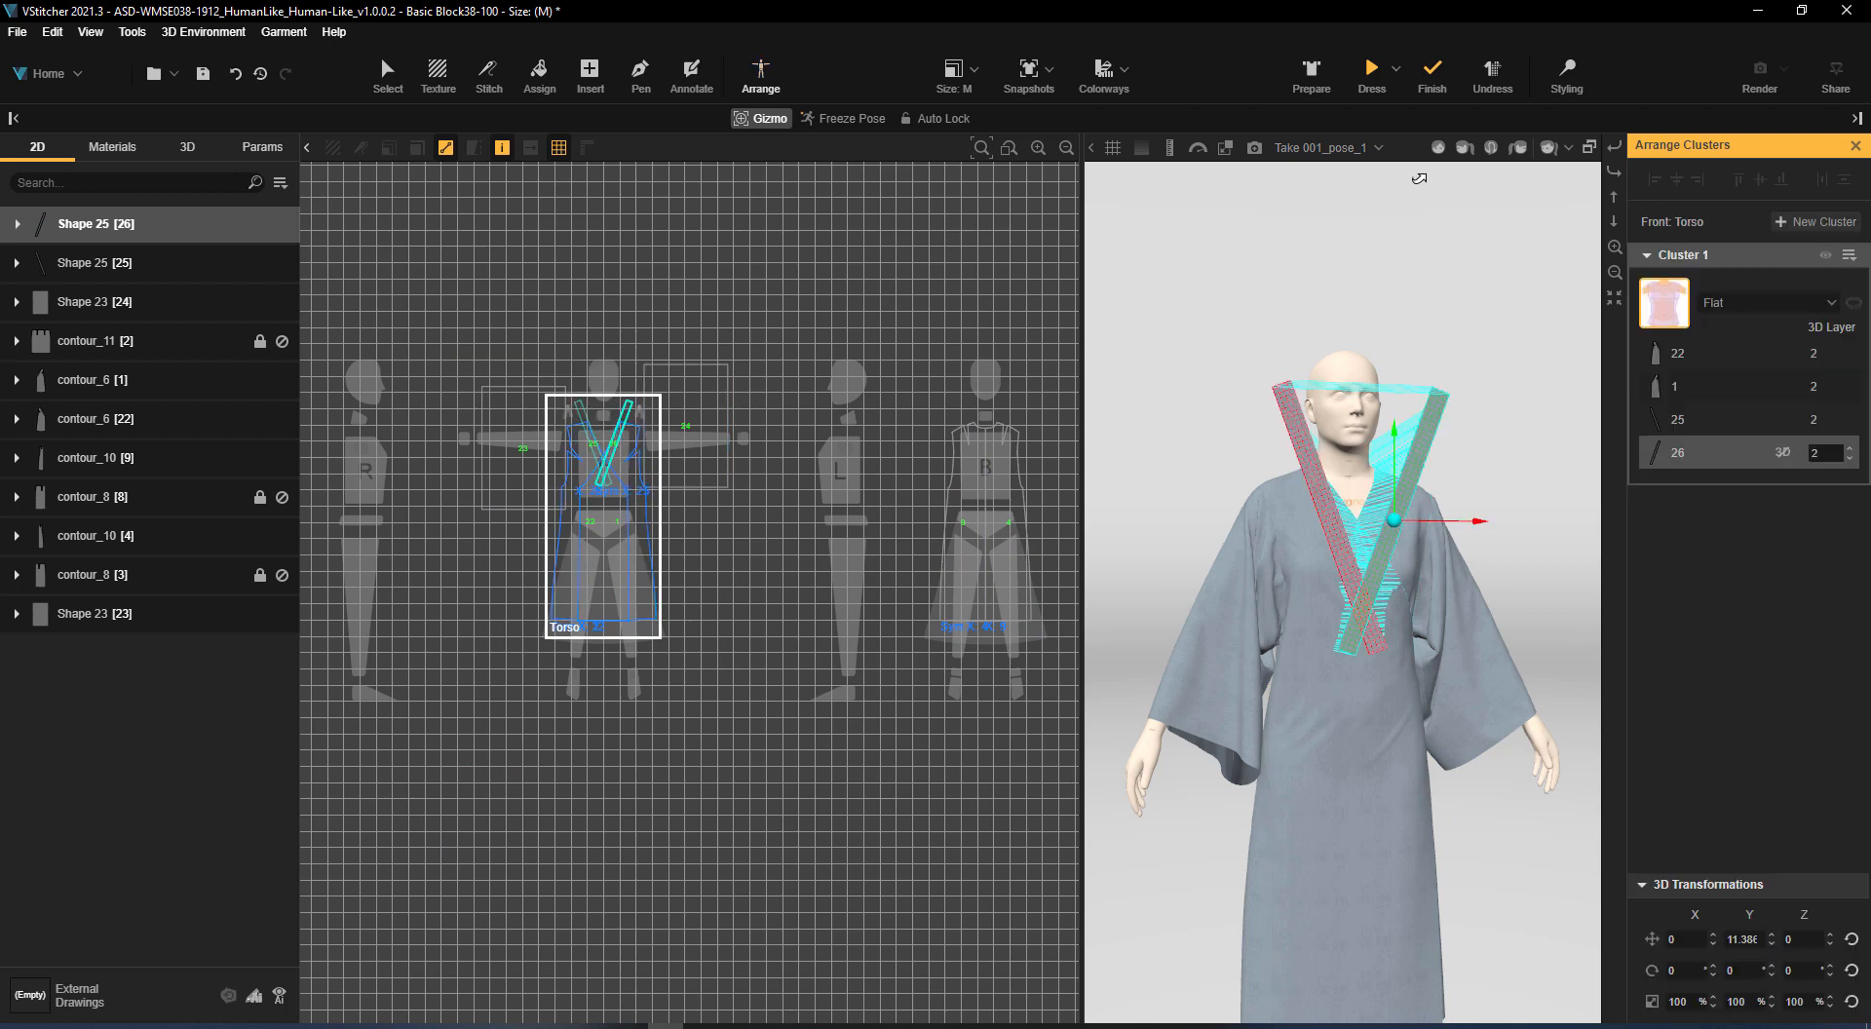
click(1372, 74)
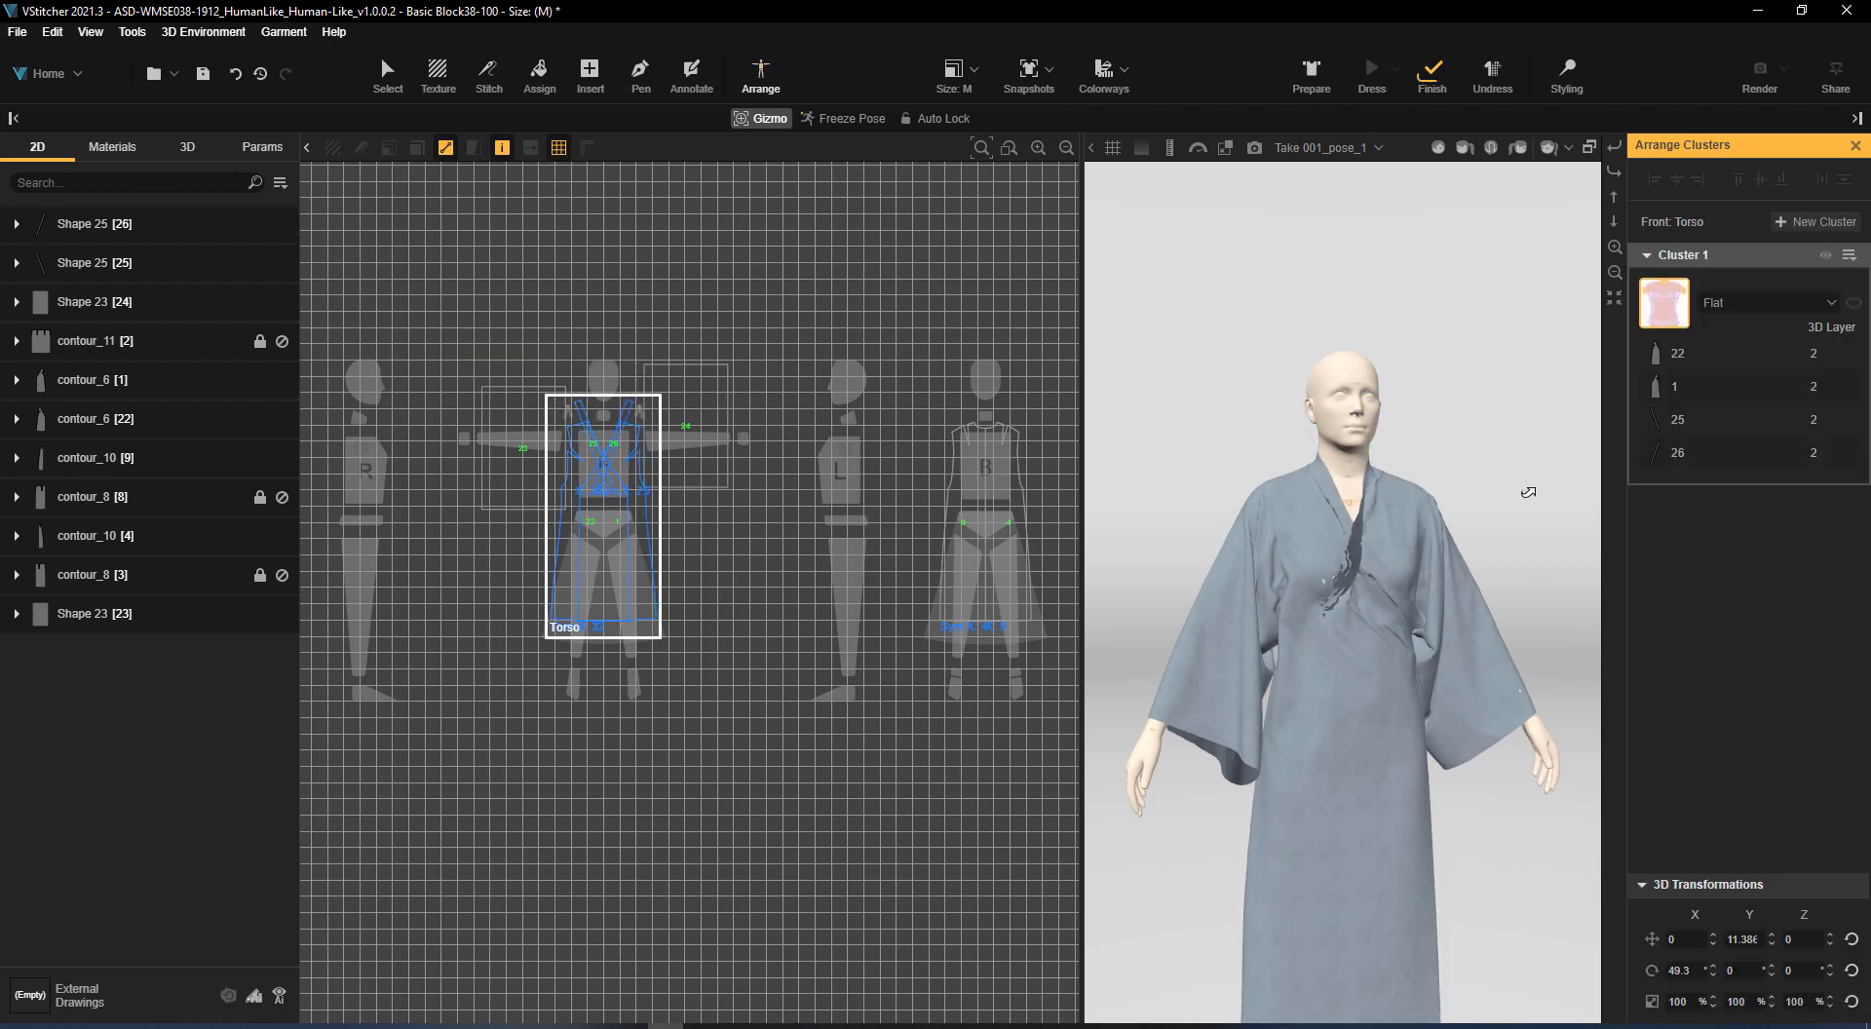
drag(1535, 543, 1467, 459)
Pinch the neckband at the throat with 3D styling and re-drape the robe to settle the collar
click(1569, 76)
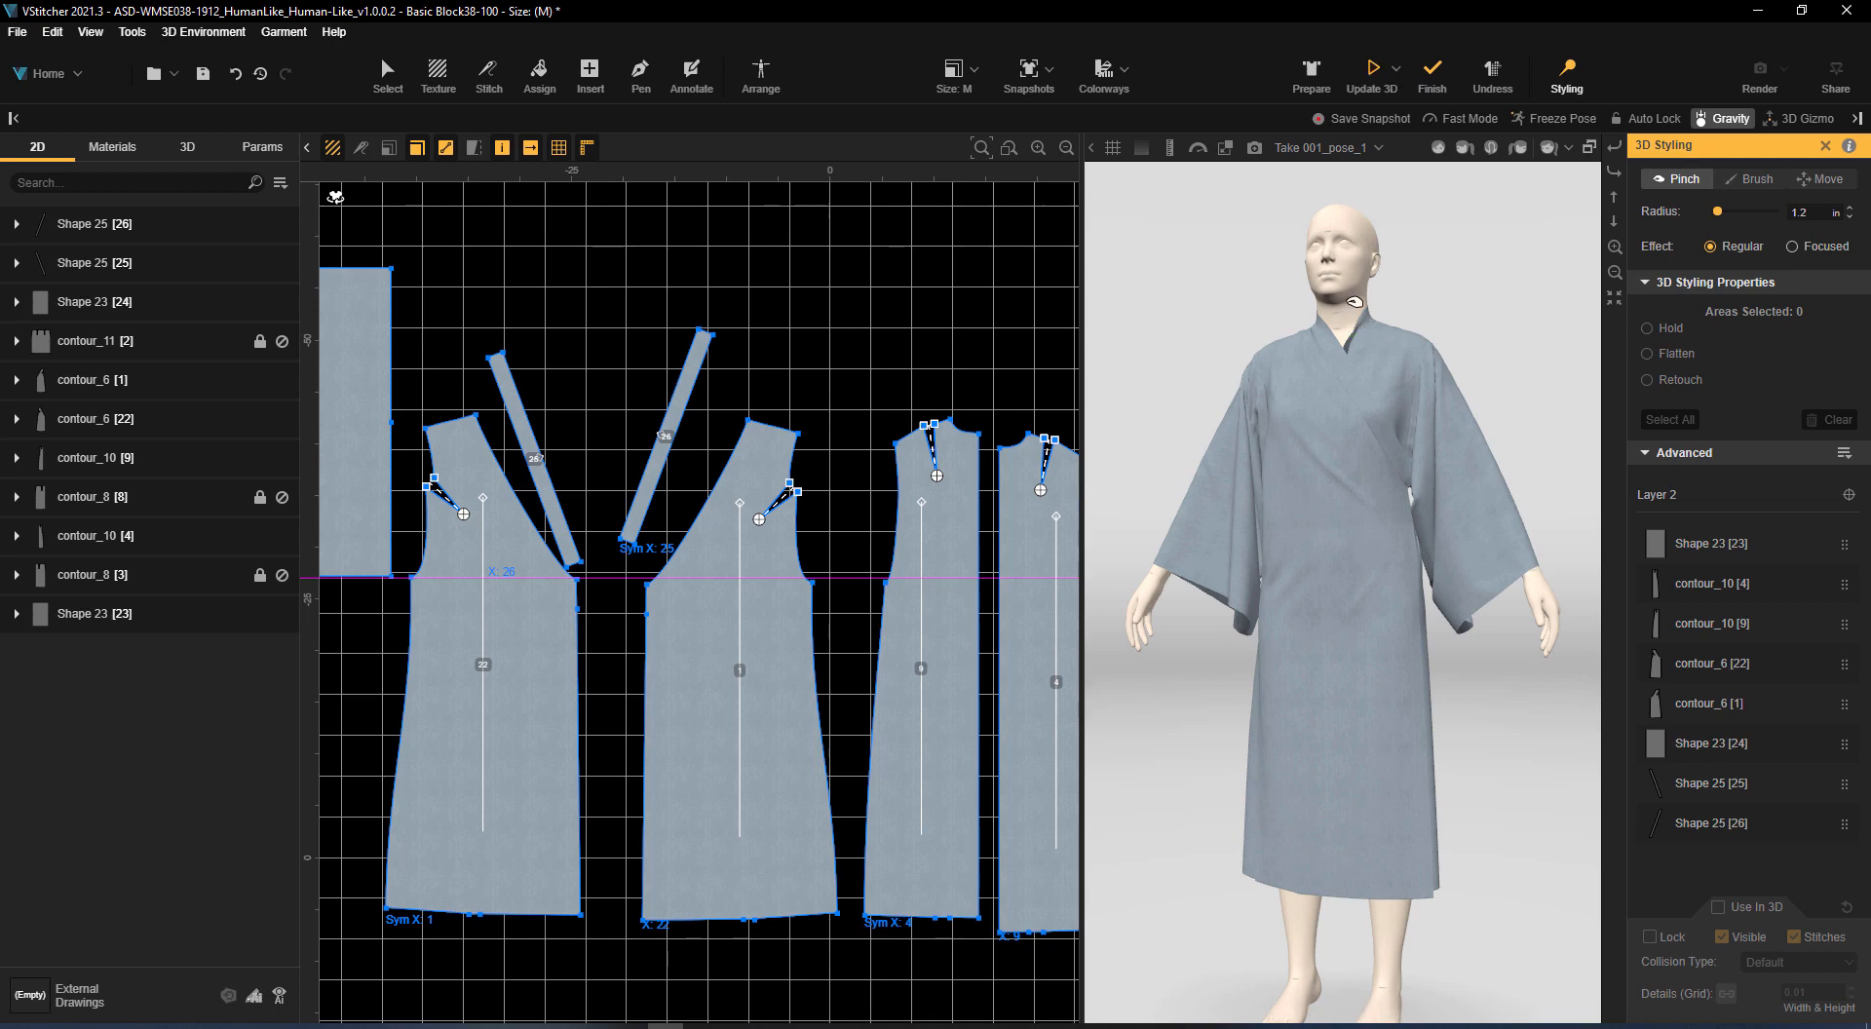
drag(1358, 330, 1326, 336)
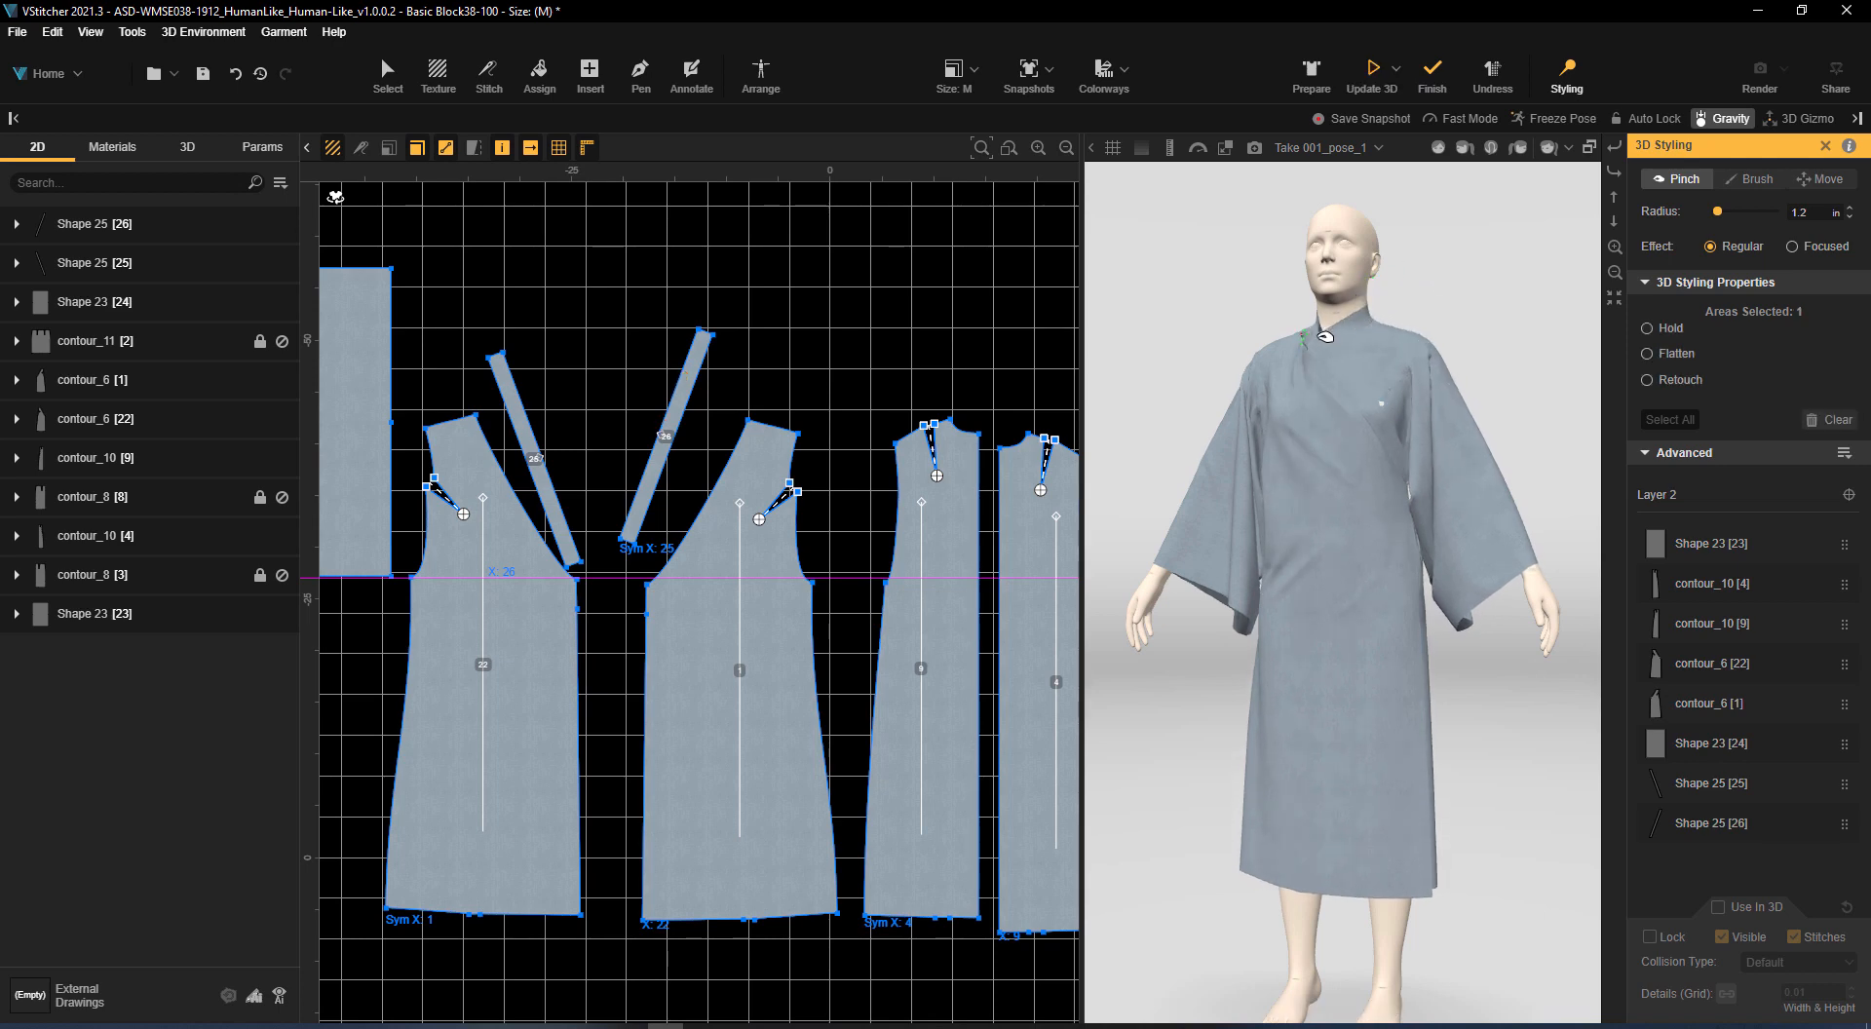
click(1374, 78)
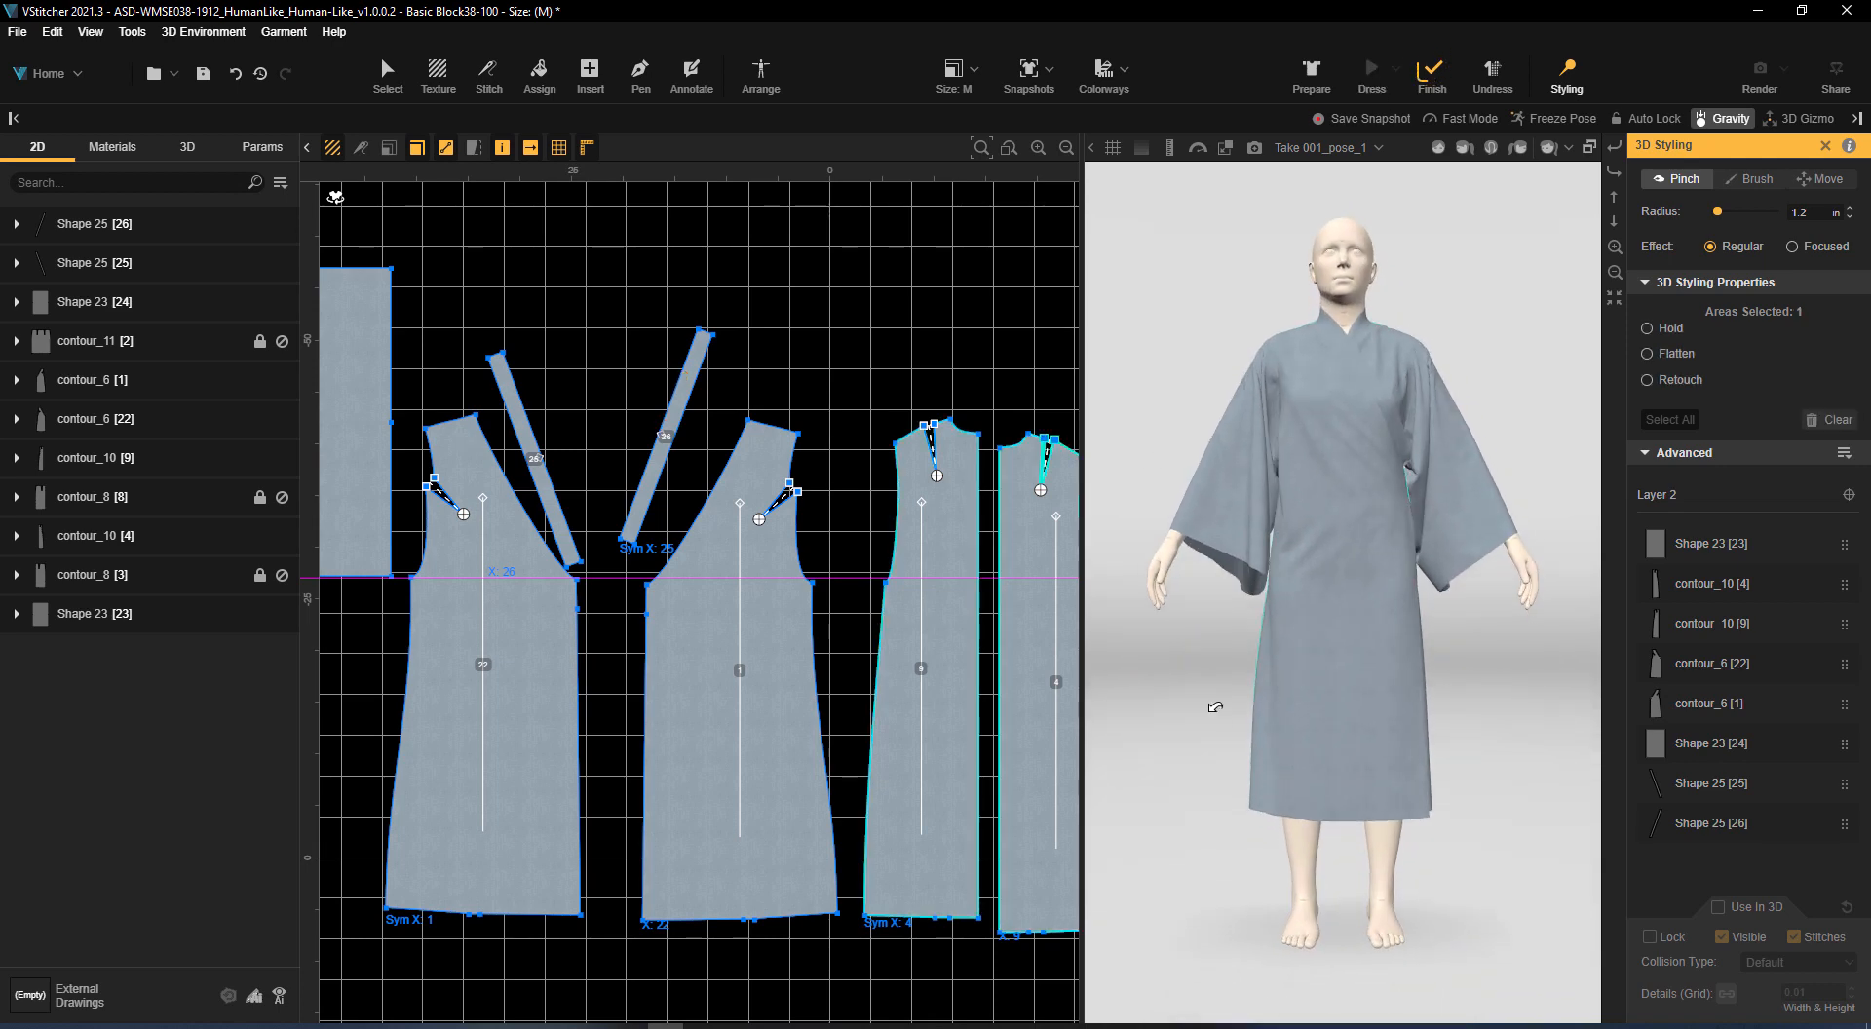
right_drag(1215, 707, 1121, 604)
middle_drag(886, 409, 917, 301)
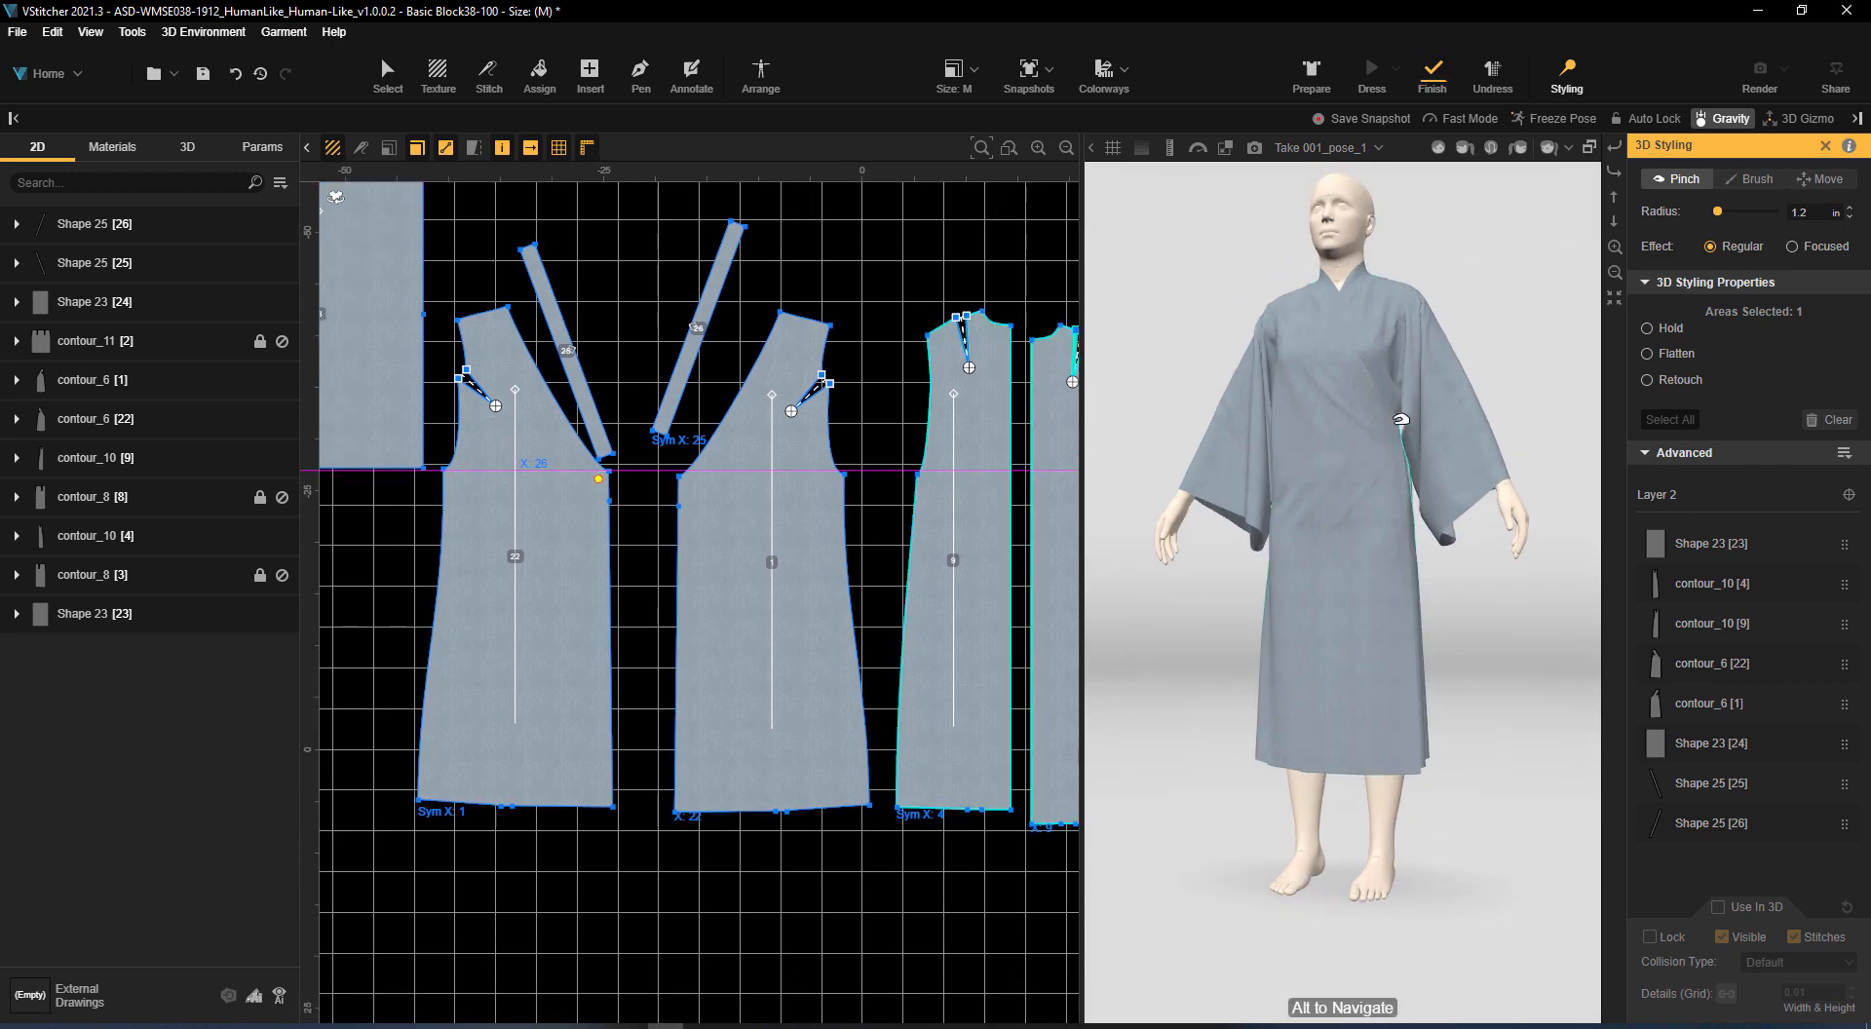
middle_drag(924, 374, 1194, 524)
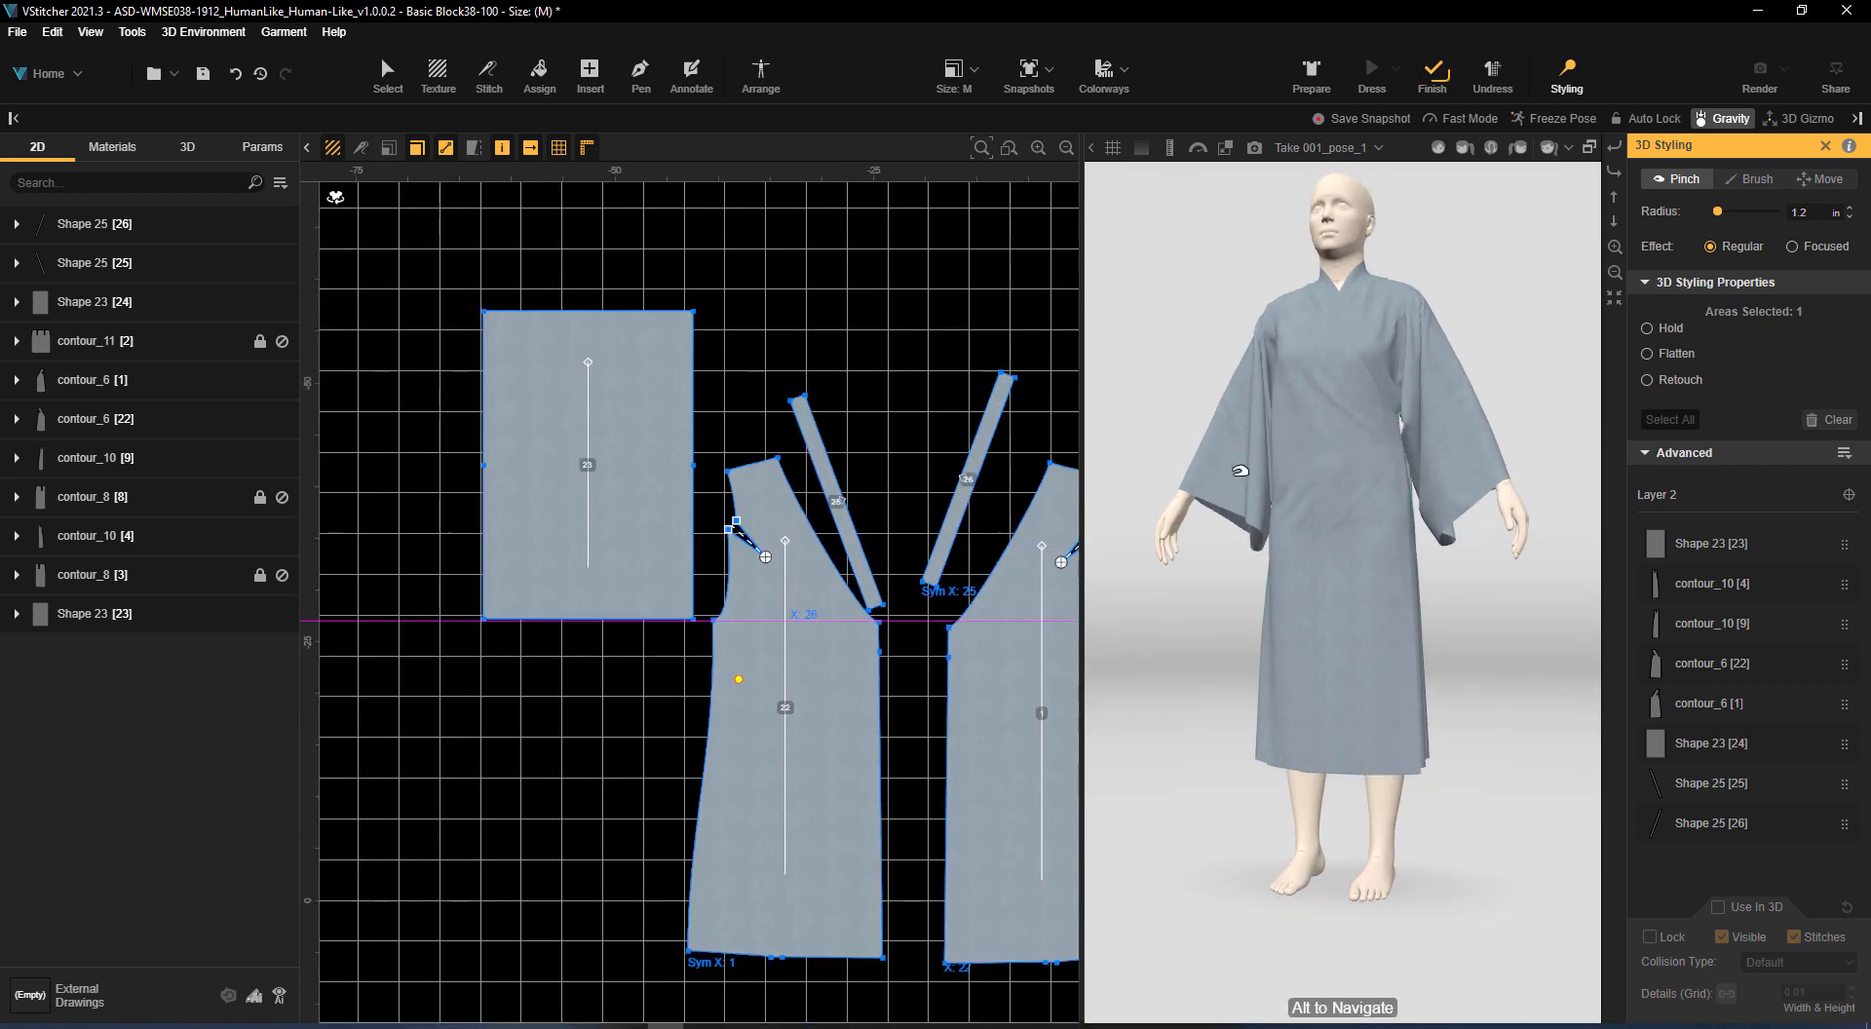
Clone both cuff edge segments of sleeve piece 23 inward by offset as an internal line, with one copy
click(362, 78)
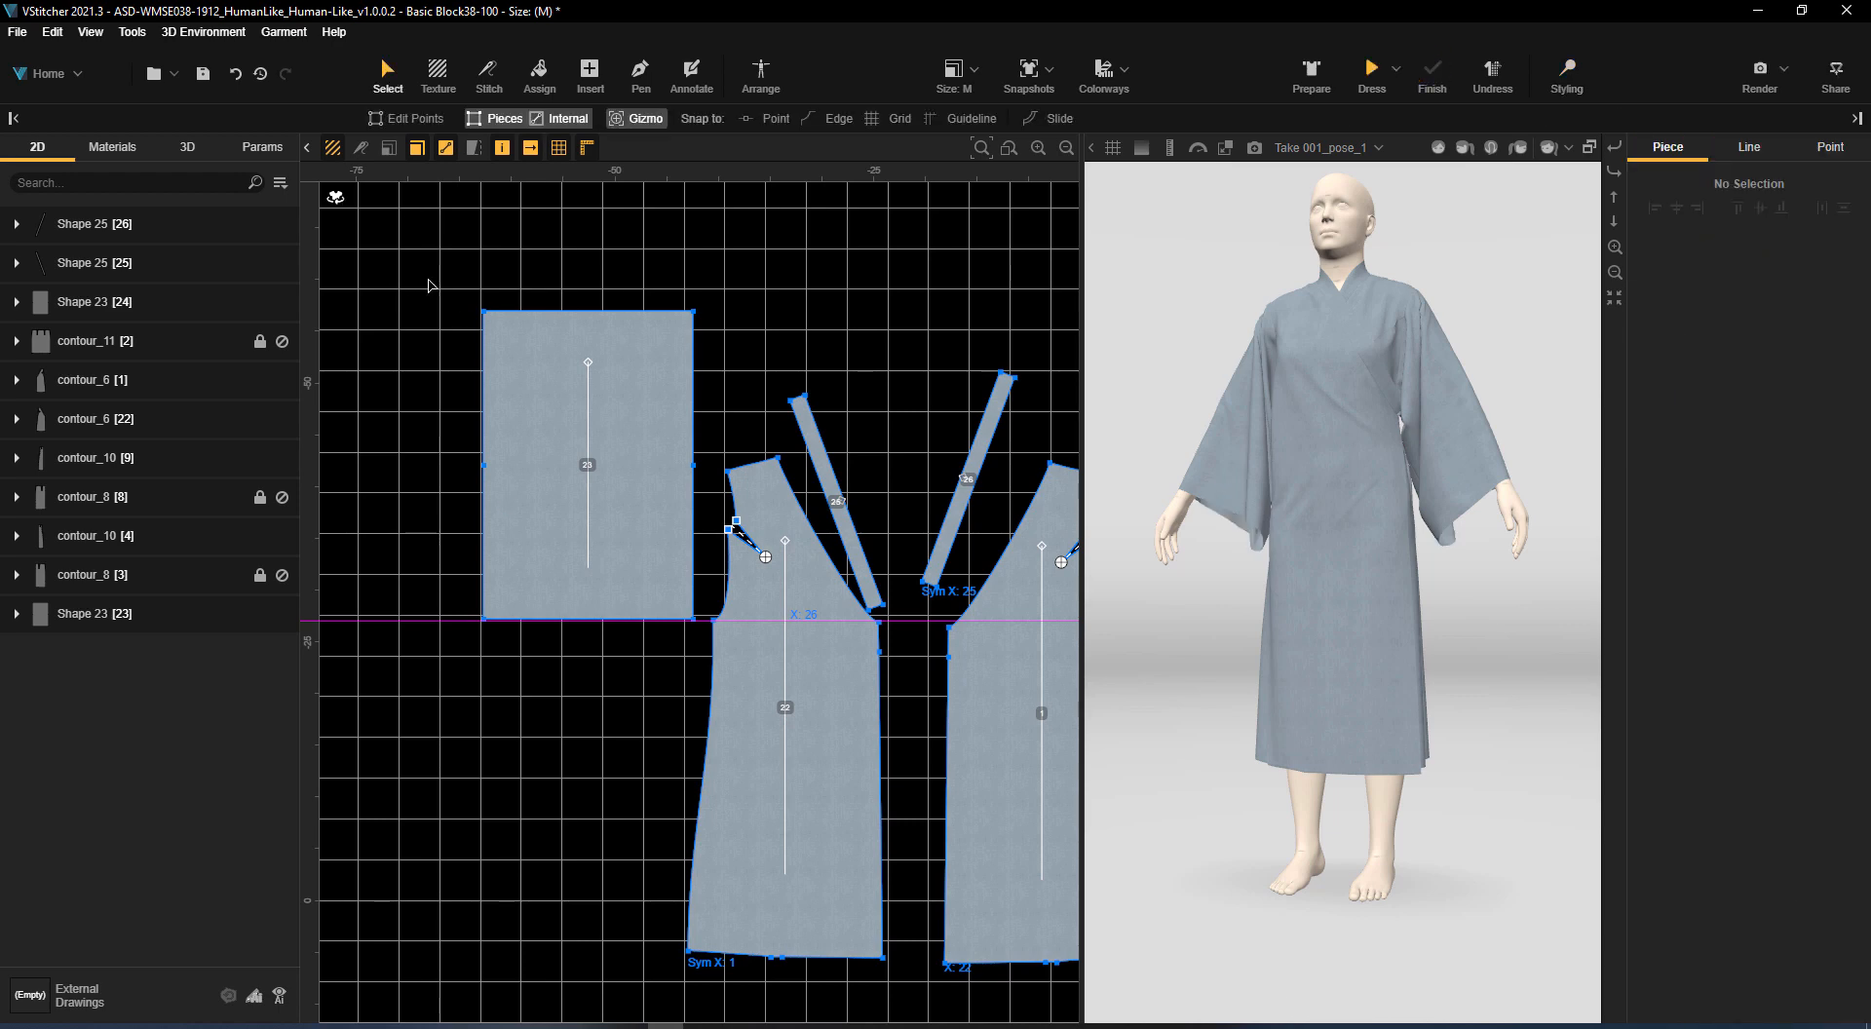
click(485, 383)
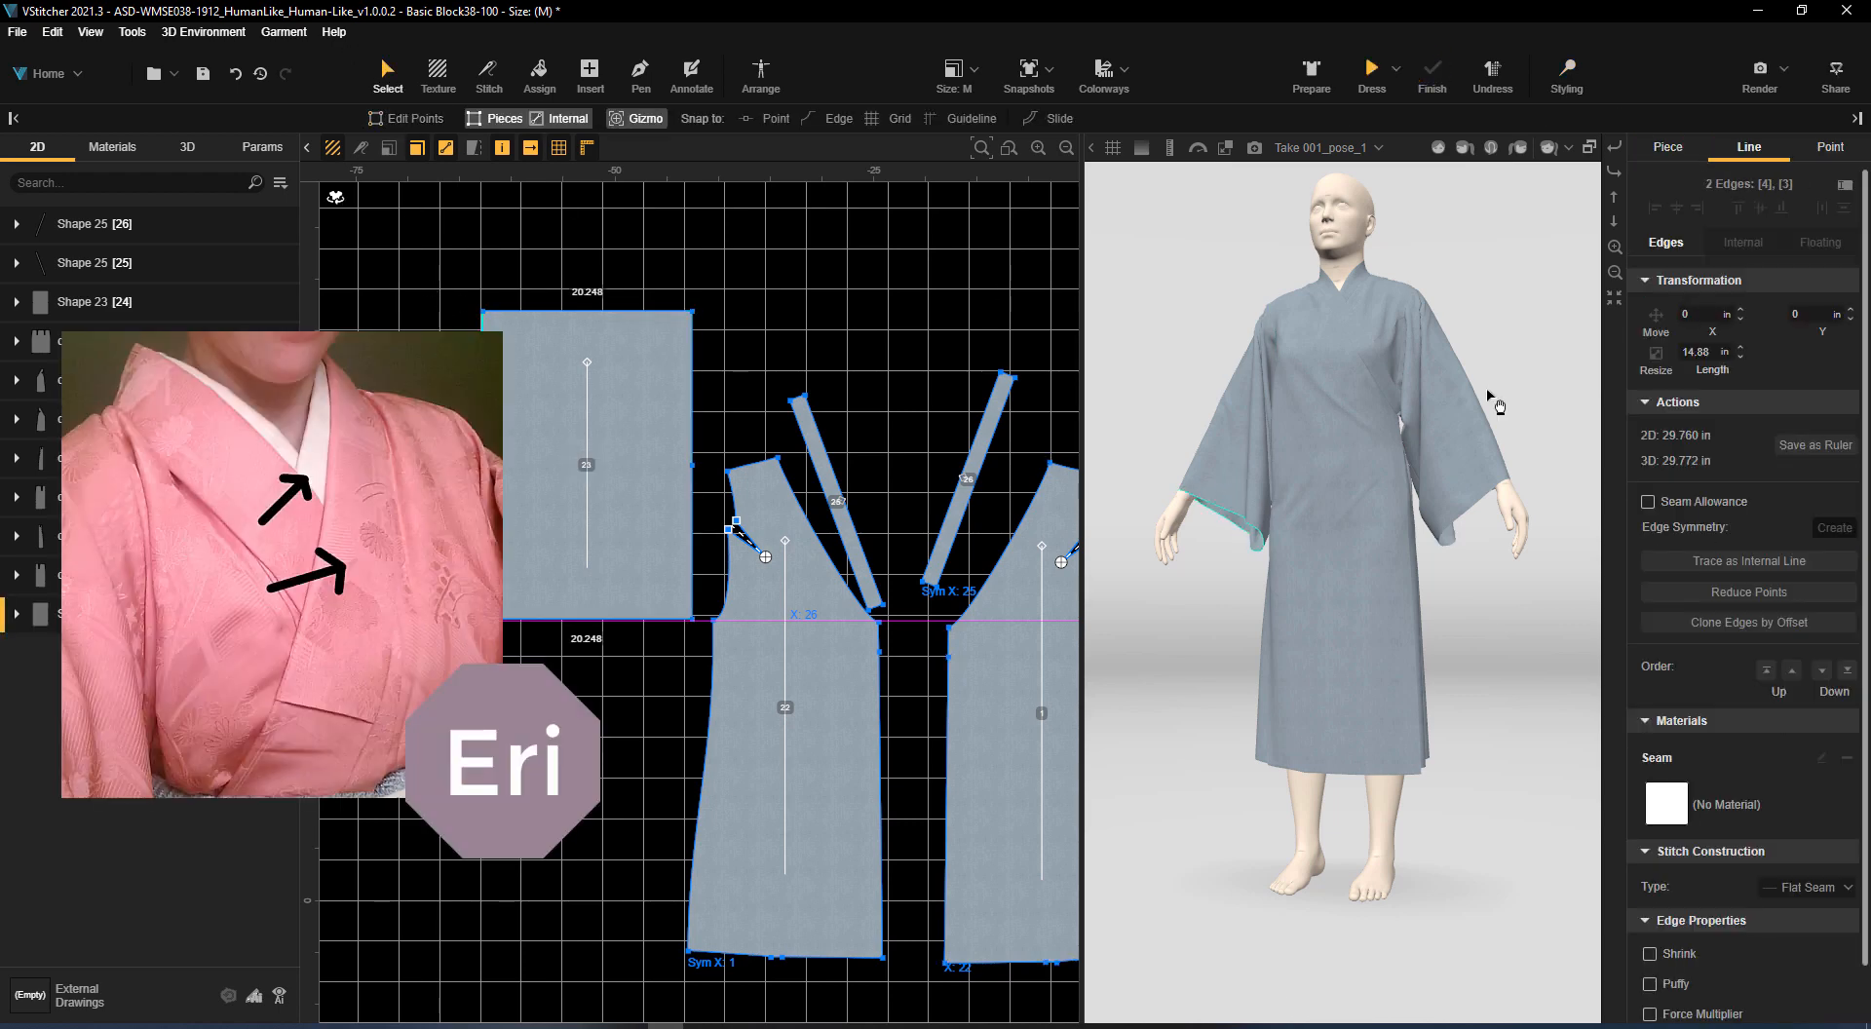
click(1750, 622)
double_click(1799, 683)
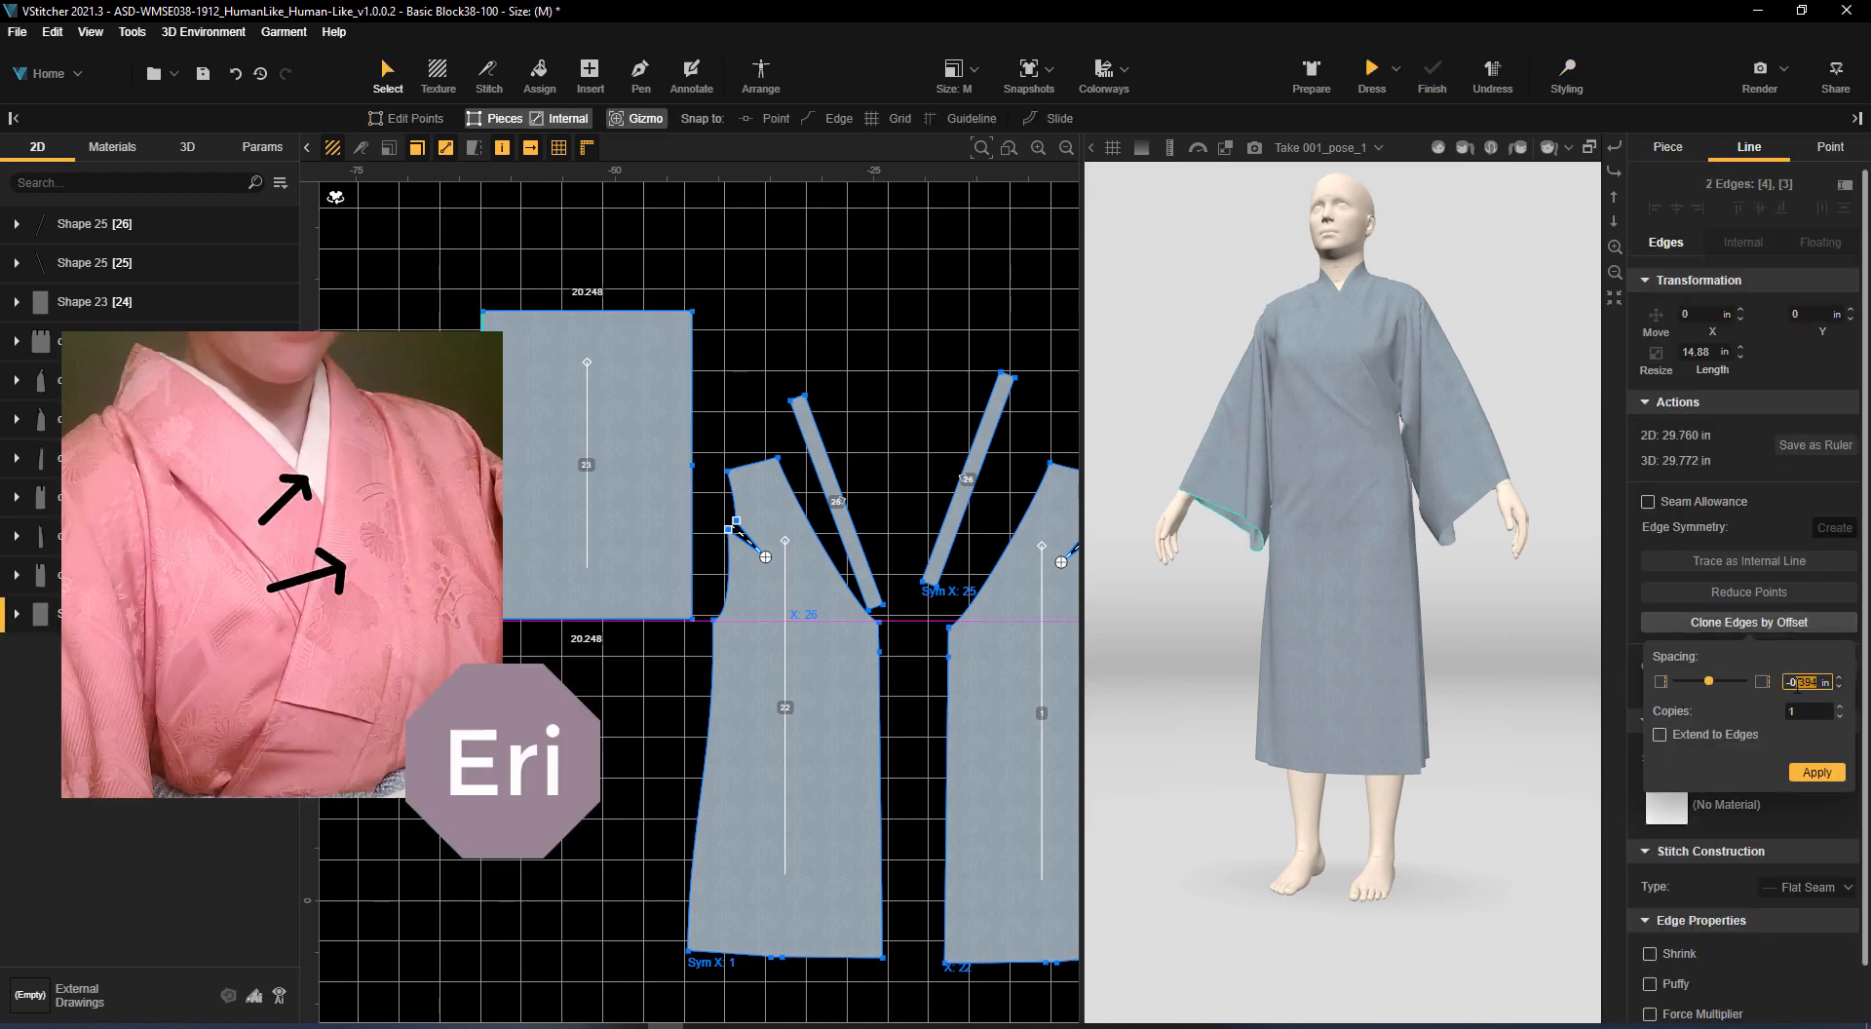
click(1819, 775)
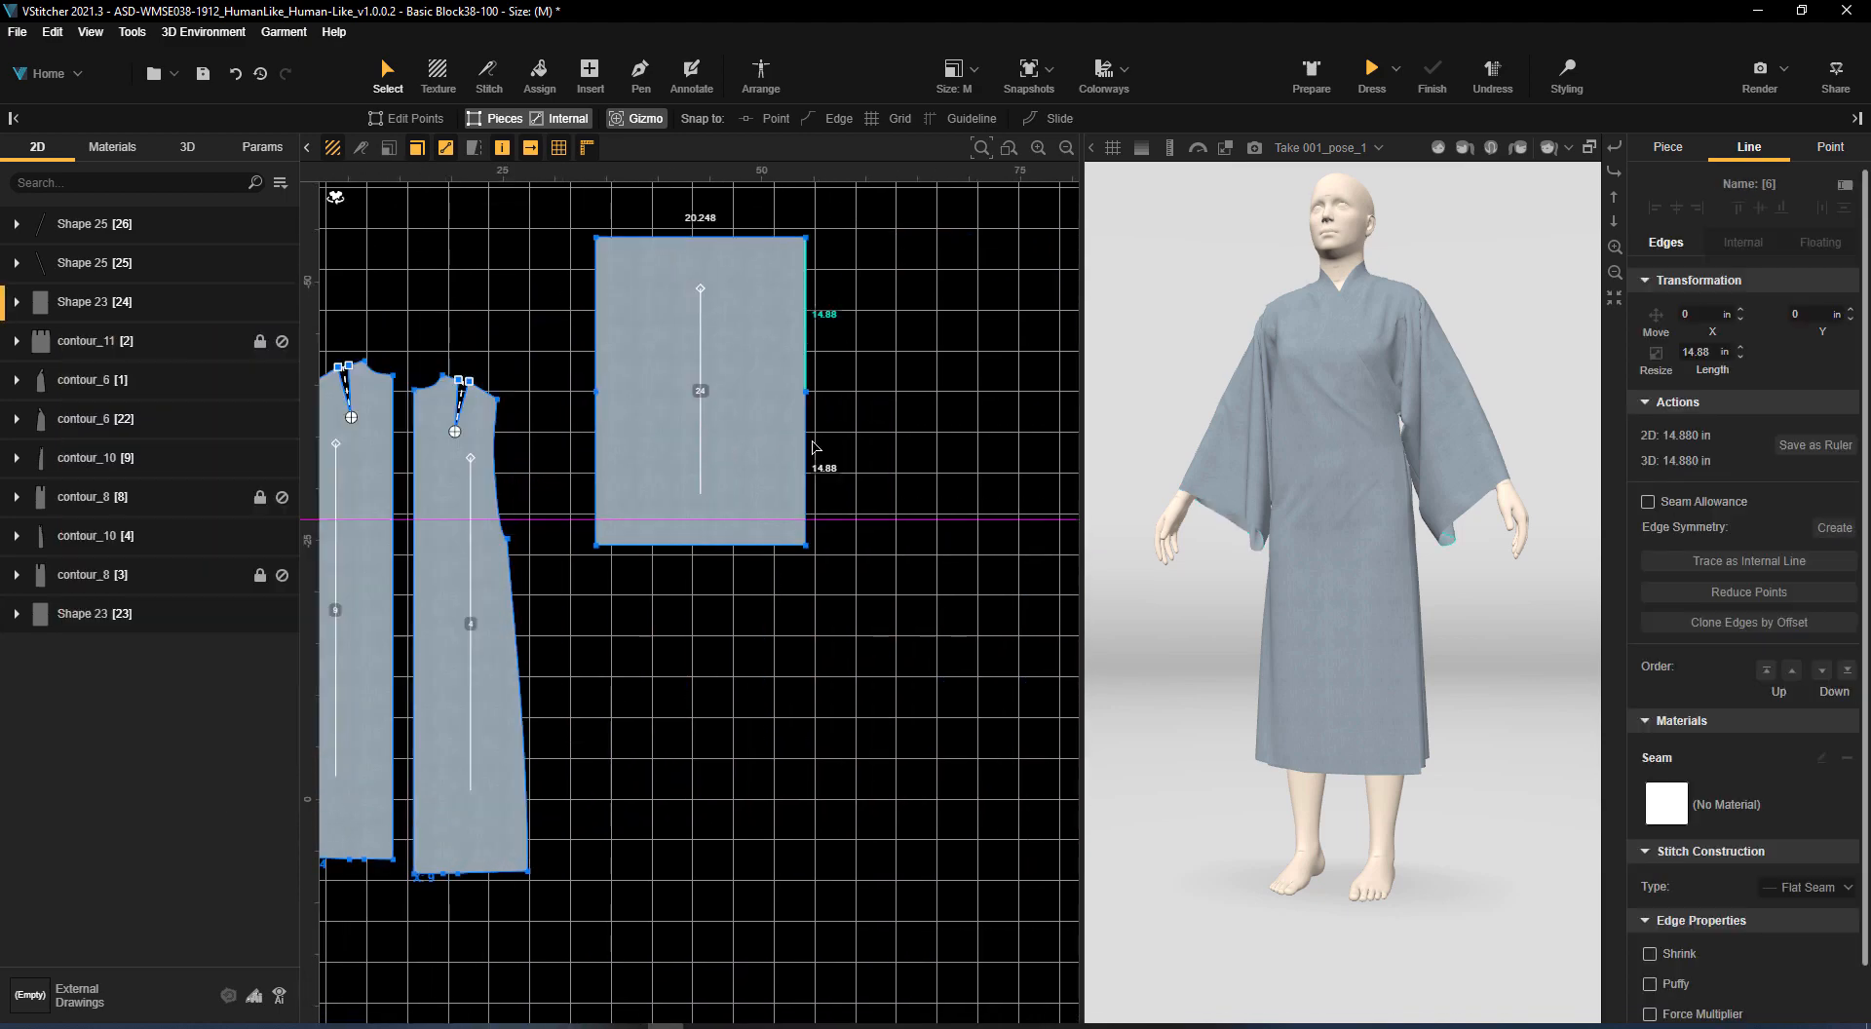
Clone both cuff edge segments of sleeve piece 24 by an offset of -3 in, with one copy
shift+click(815, 447)
click(1750, 621)
double_click(1803, 682)
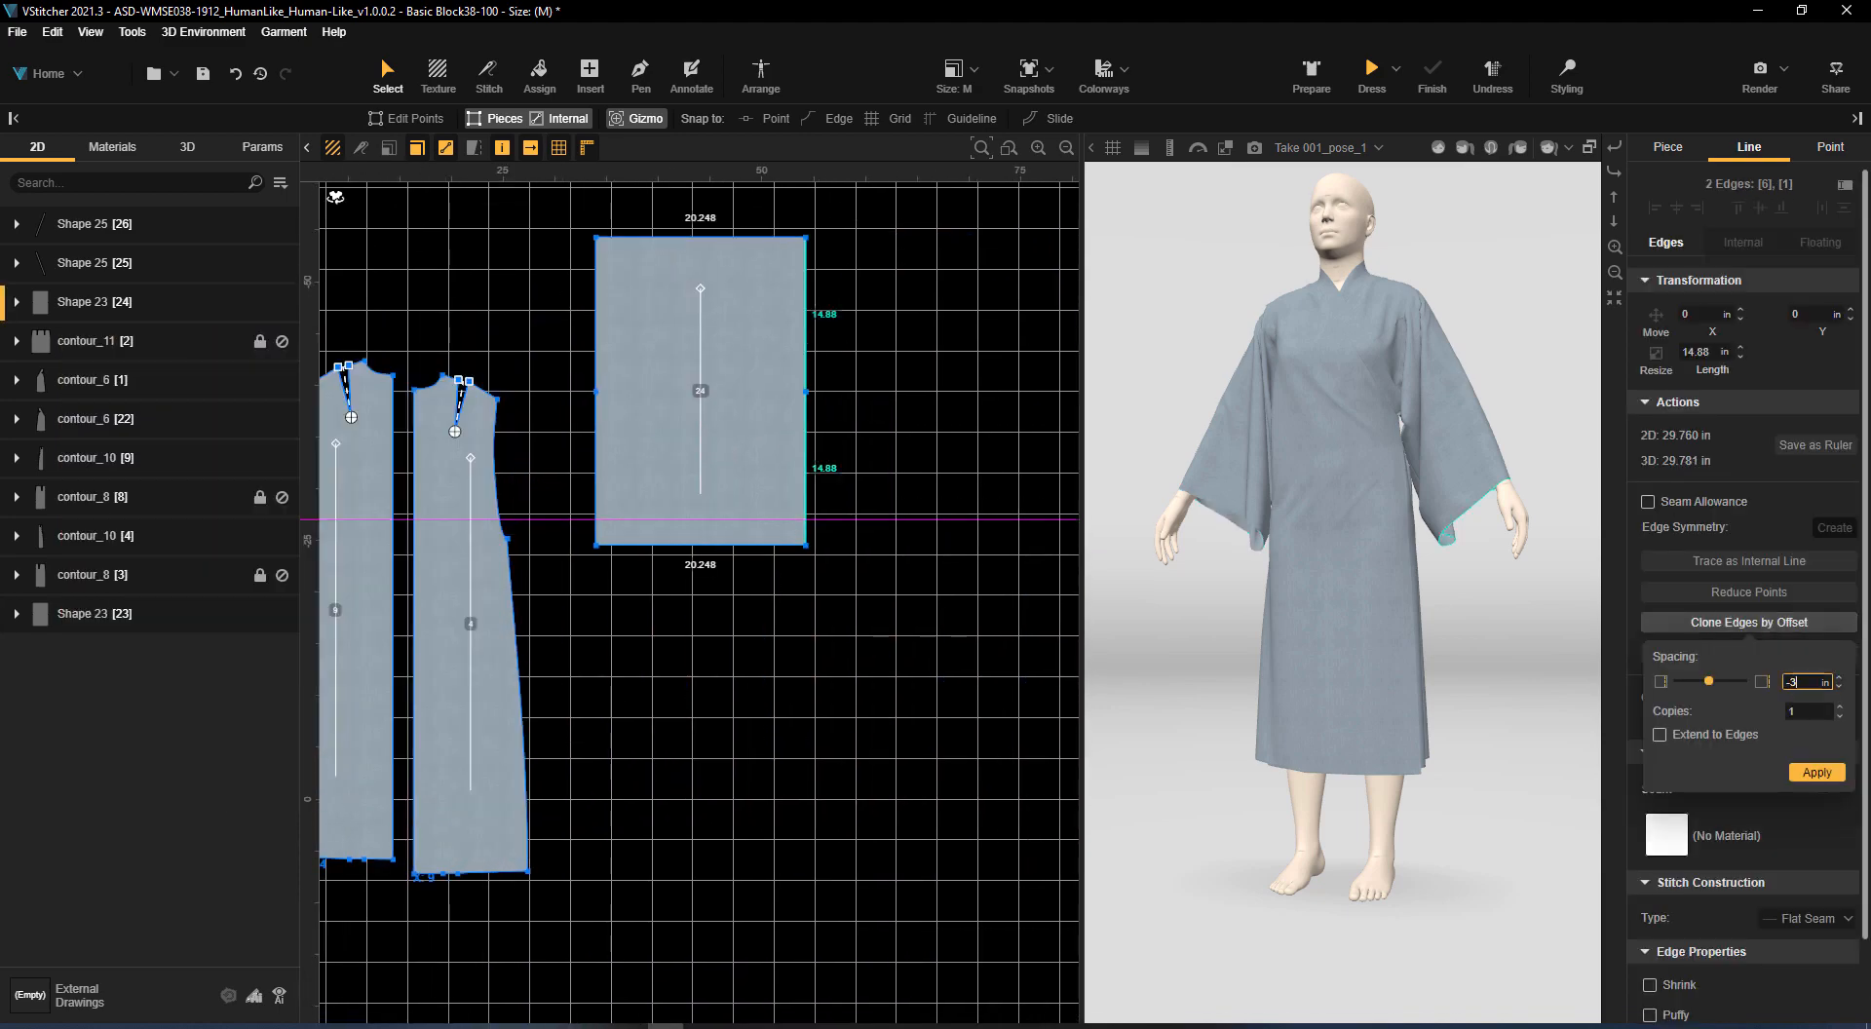
click(1818, 772)
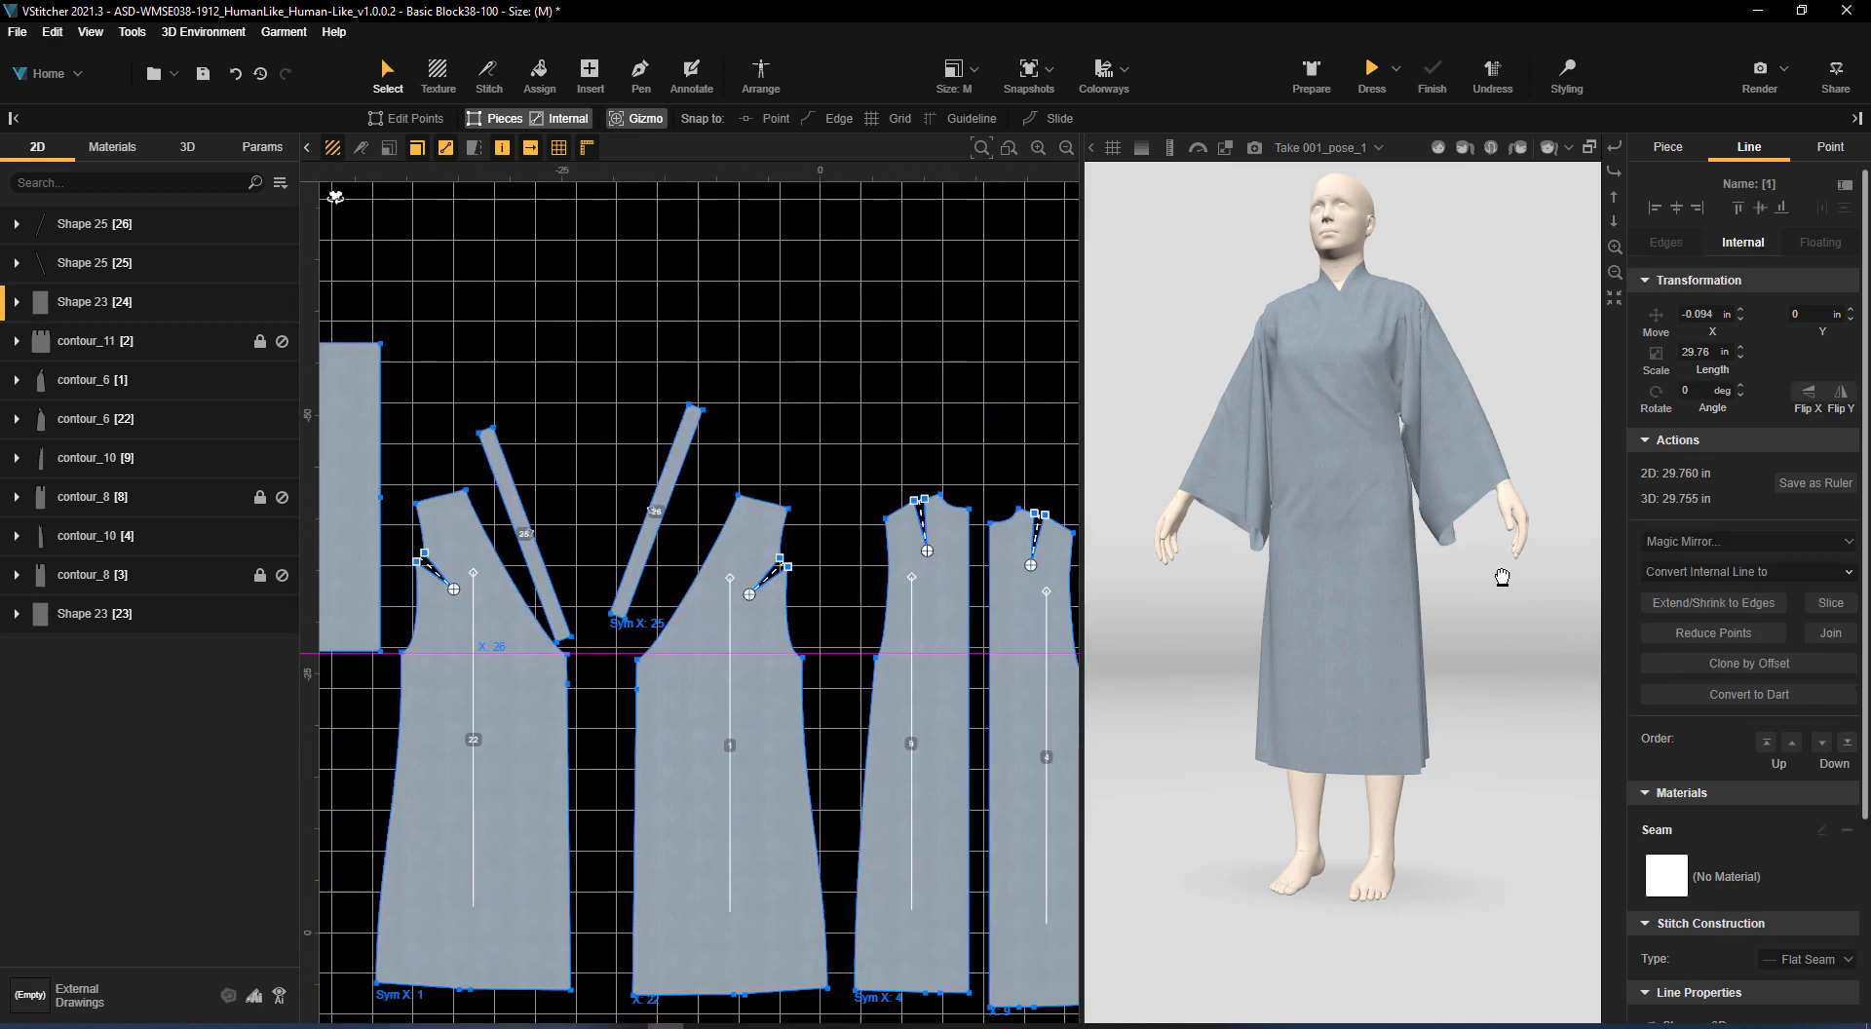
Review the line properties of both sleeves' internal offset lines and look at the robe from behind and in front
click(528, 498)
scroll(1681, 809, down, 3)
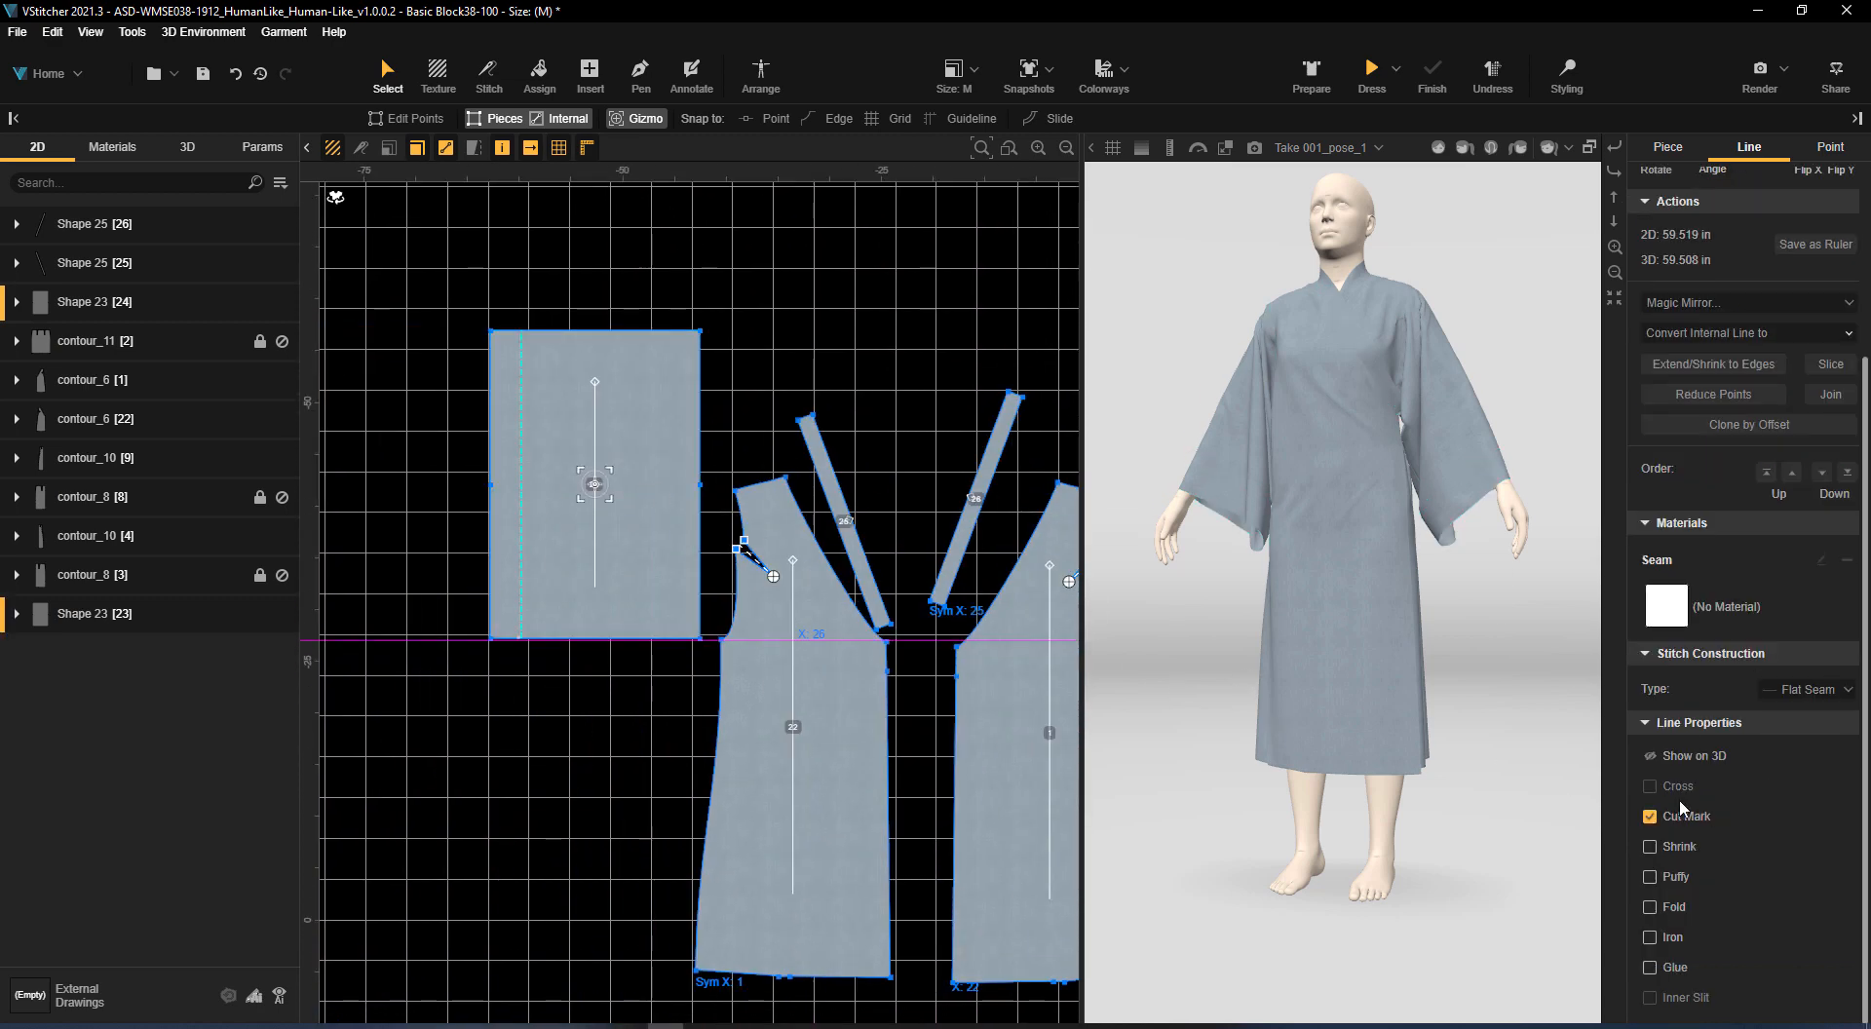
click(765, 263)
scroll(829, 283, down, 3)
middle_drag(831, 284, 793, 301)
drag(1531, 599, 1322, 478)
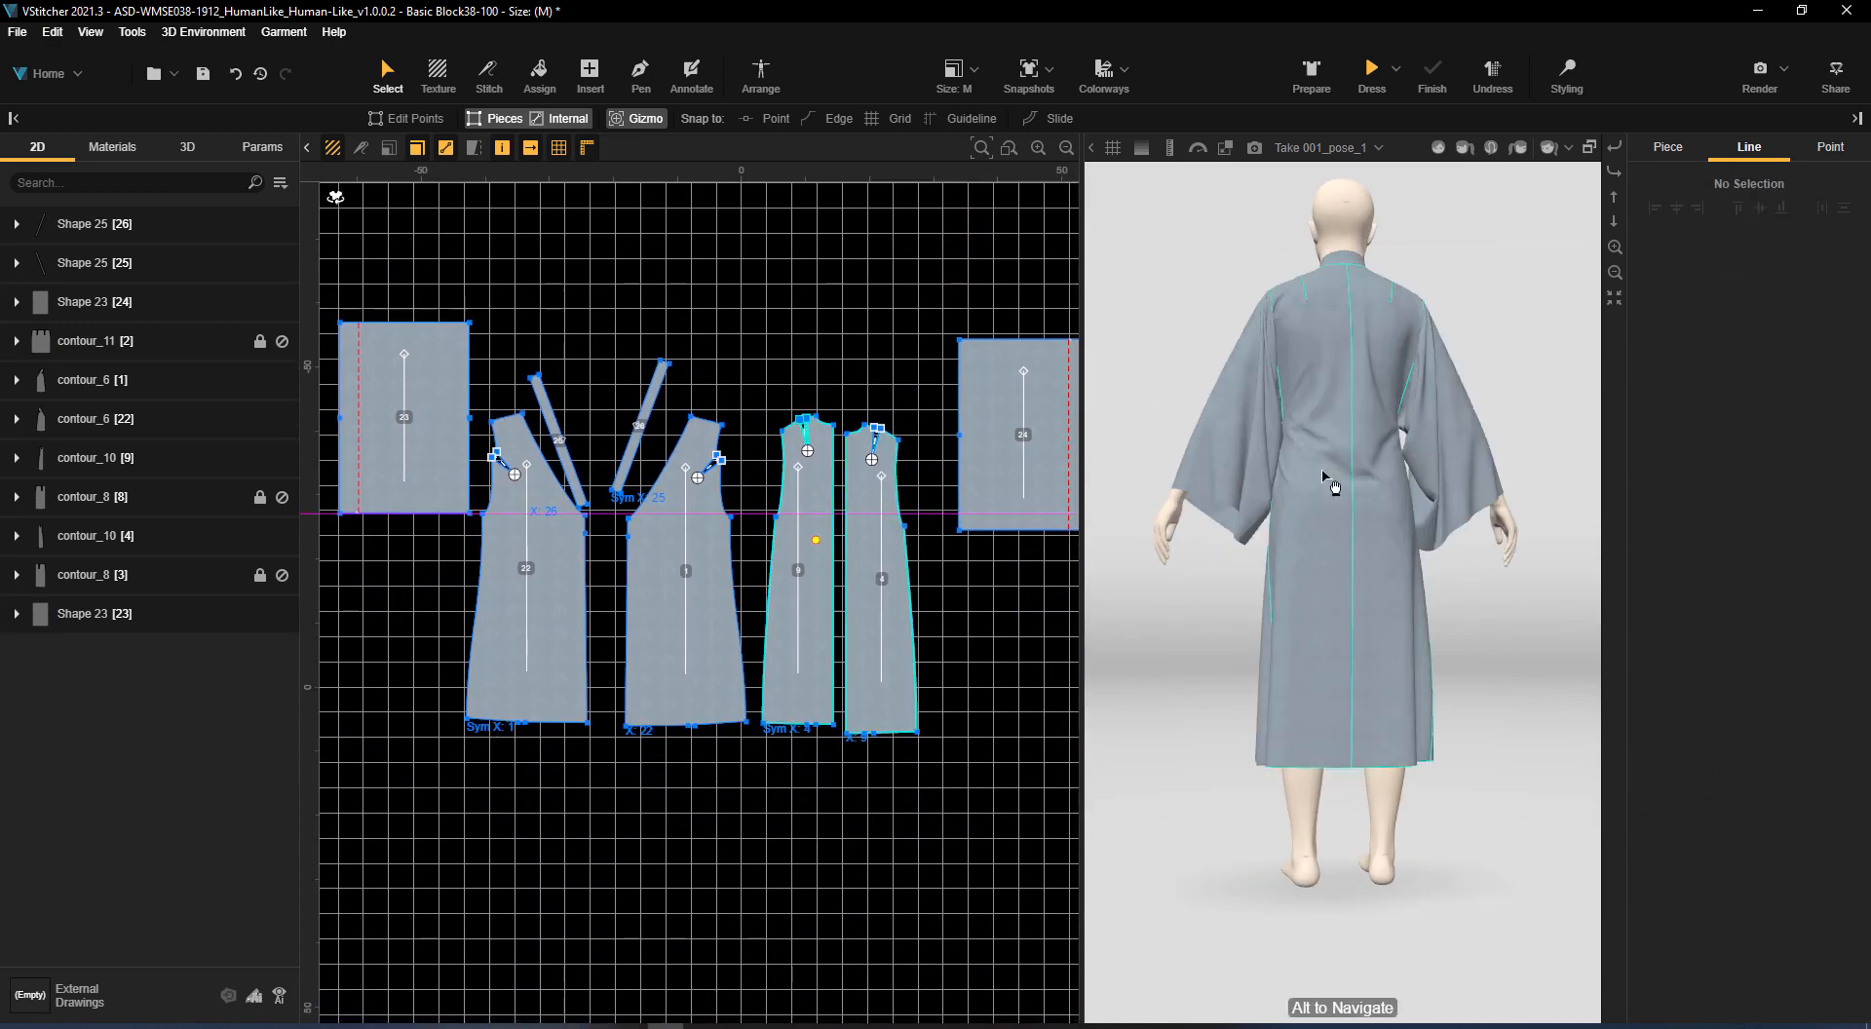
drag(1540, 515, 1336, 362)
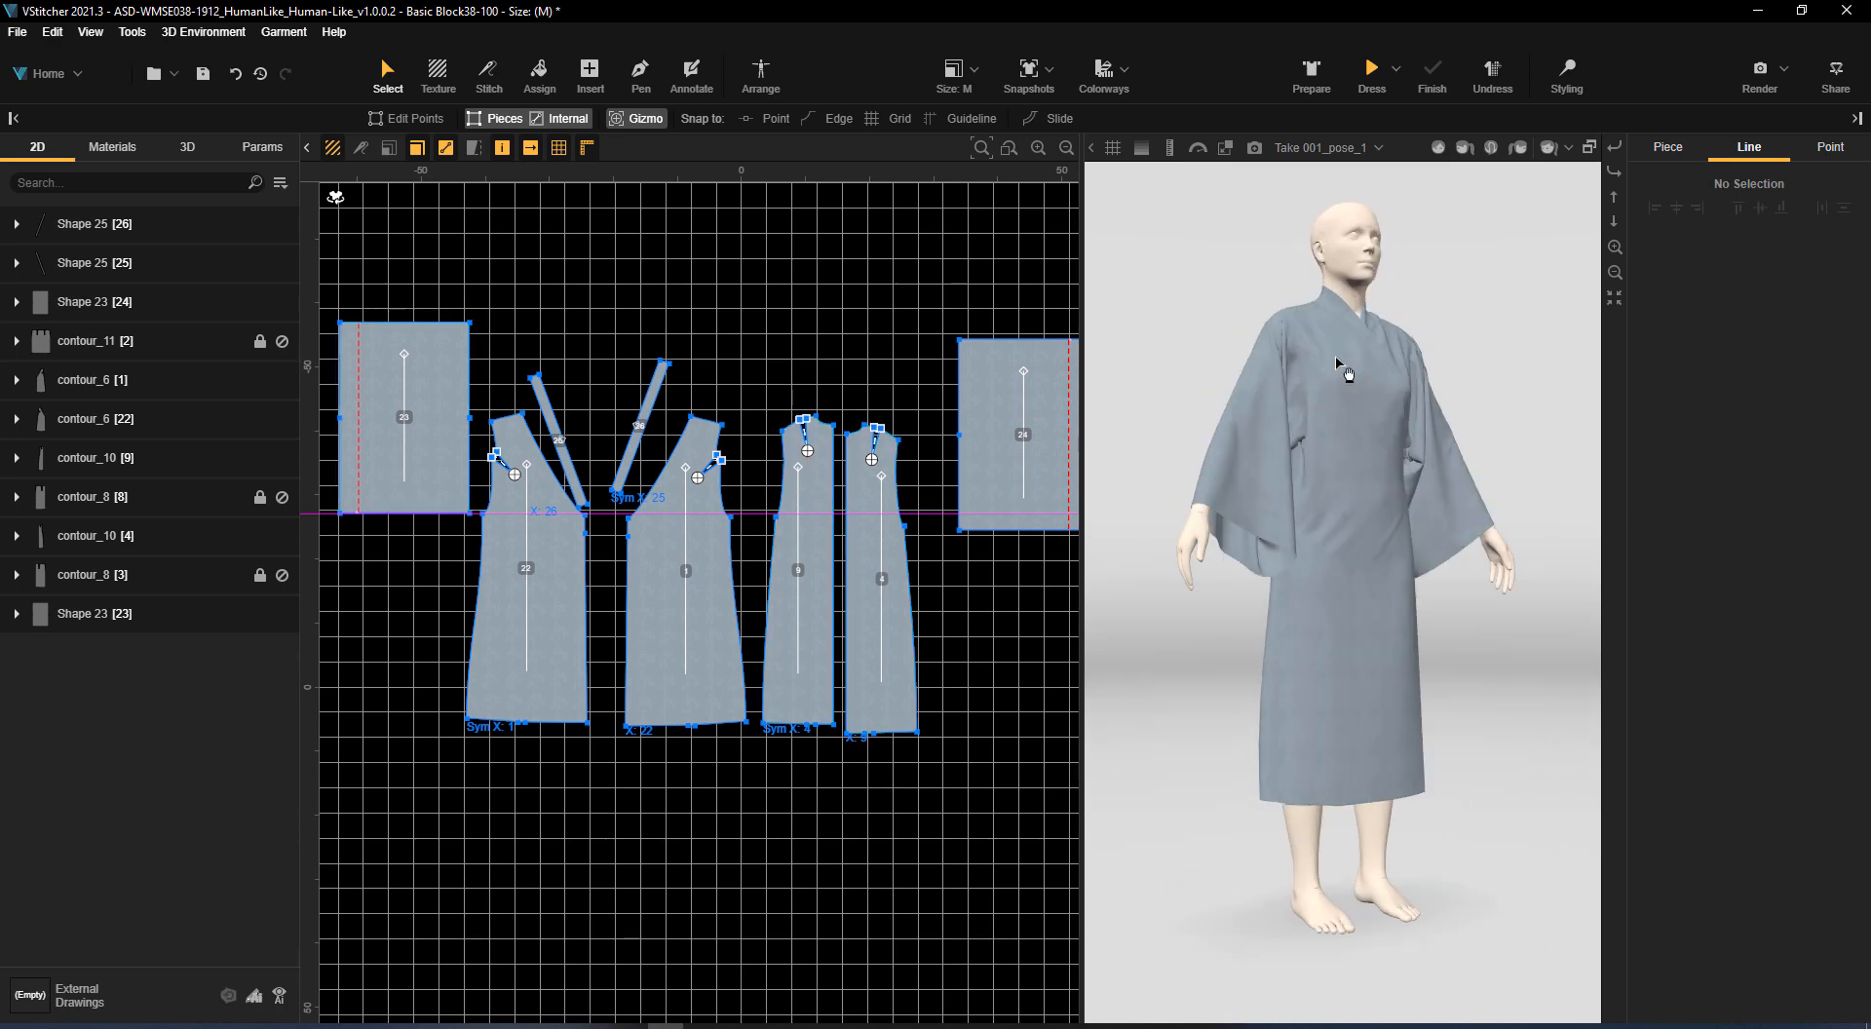
Save a 3D snapshot of the finished robe named k-1003
click(188, 147)
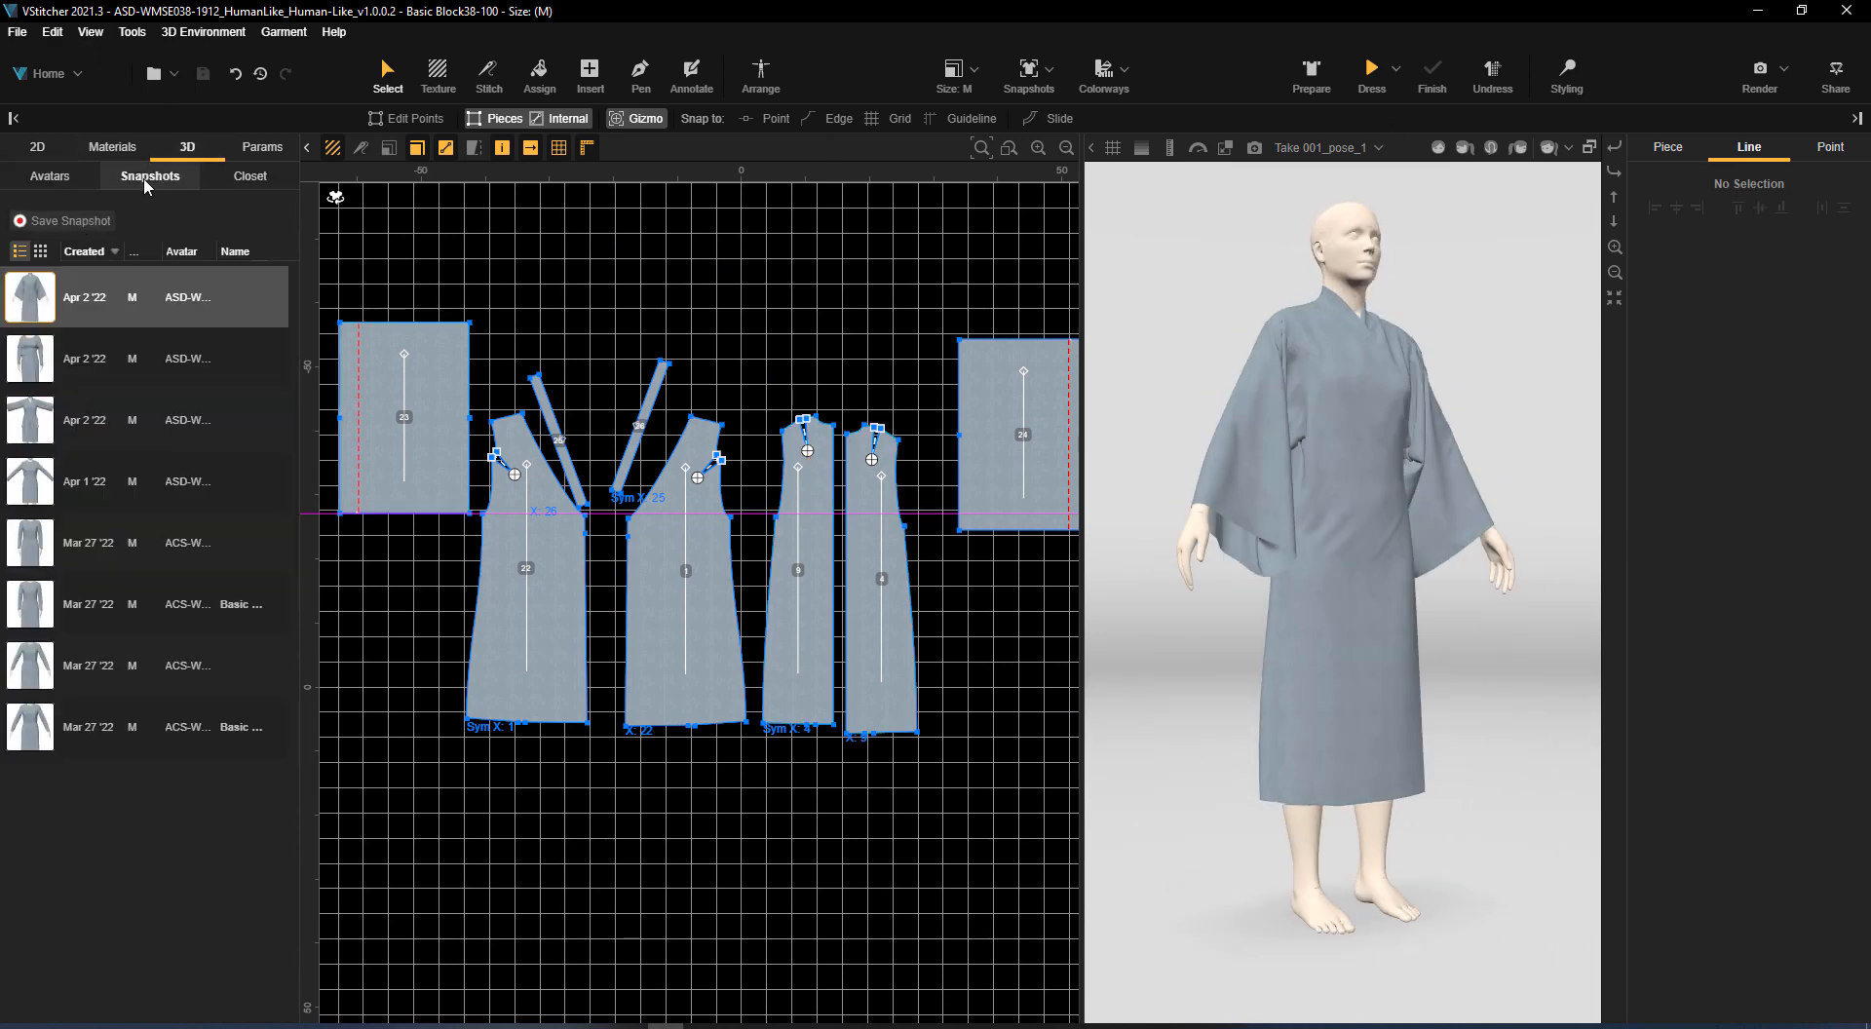
click(73, 221)
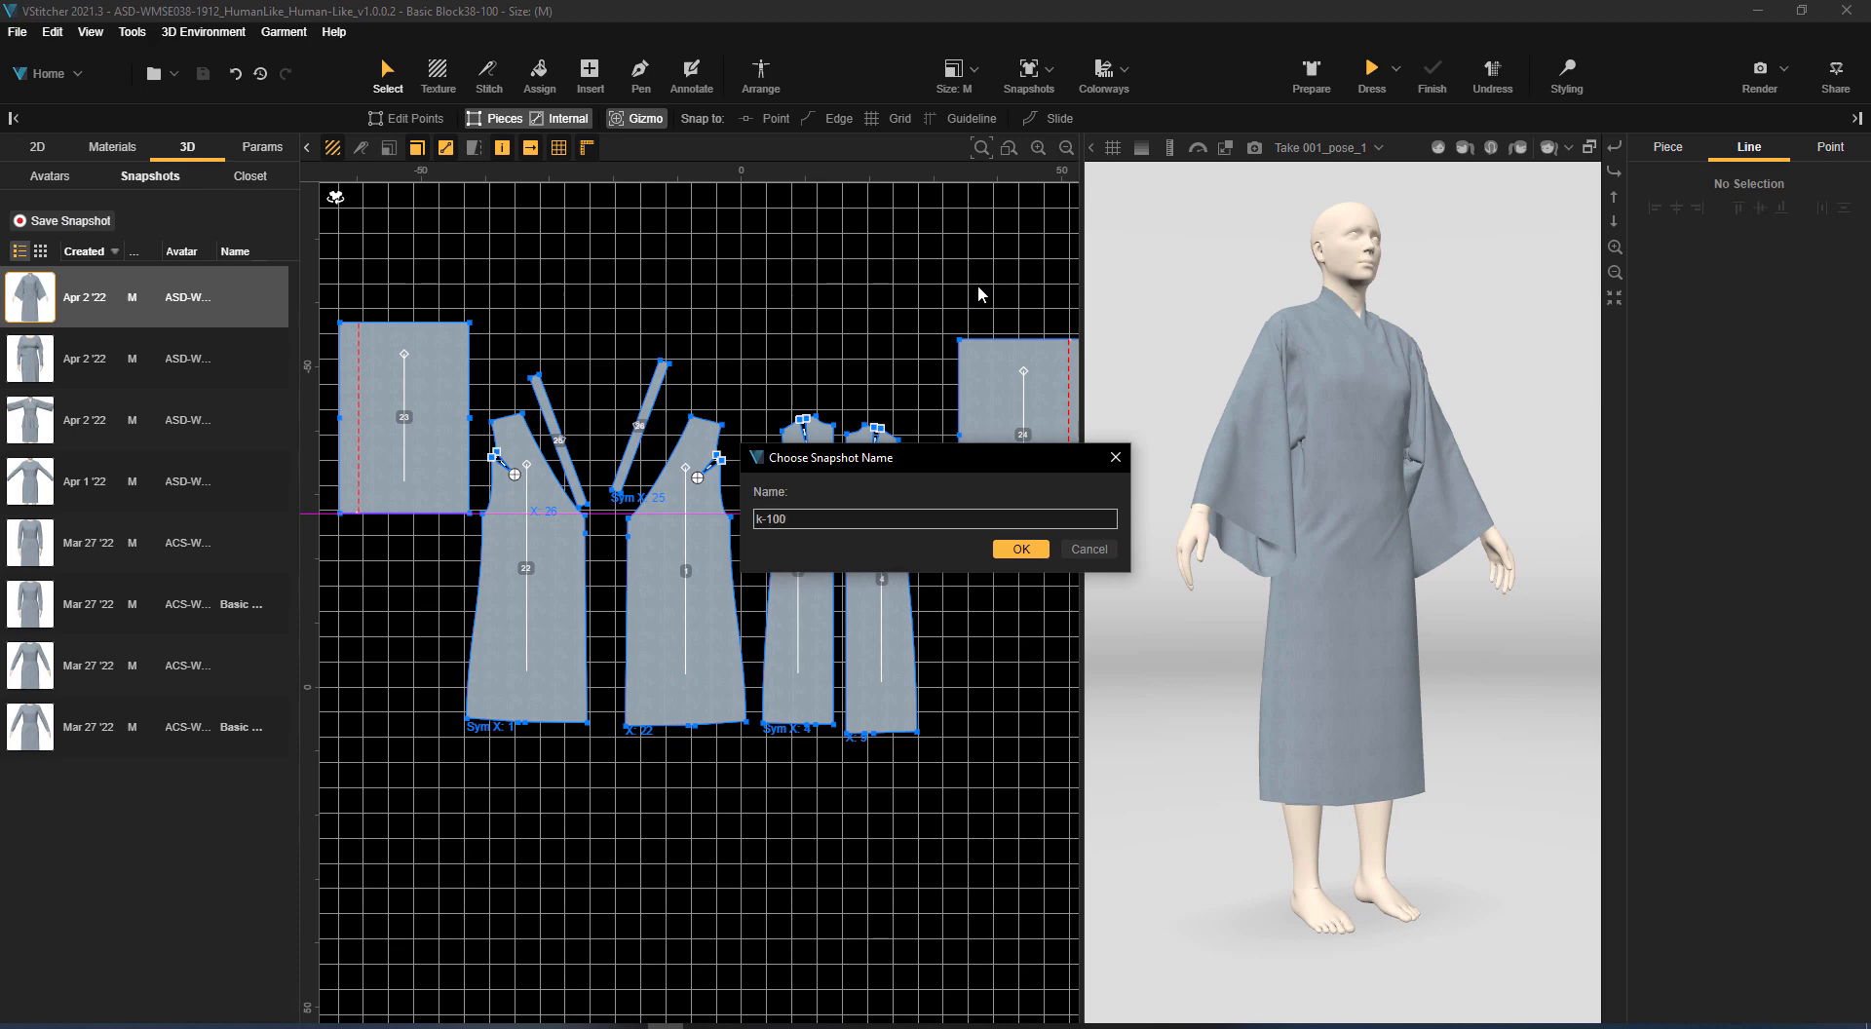
click(1023, 554)
Move the two rectangular sleeve pieces closer to the body pieces in the pattern layout
scroll(915, 307, down, 2)
middle_drag(916, 307, 881, 344)
drag(511, 391, 504, 468)
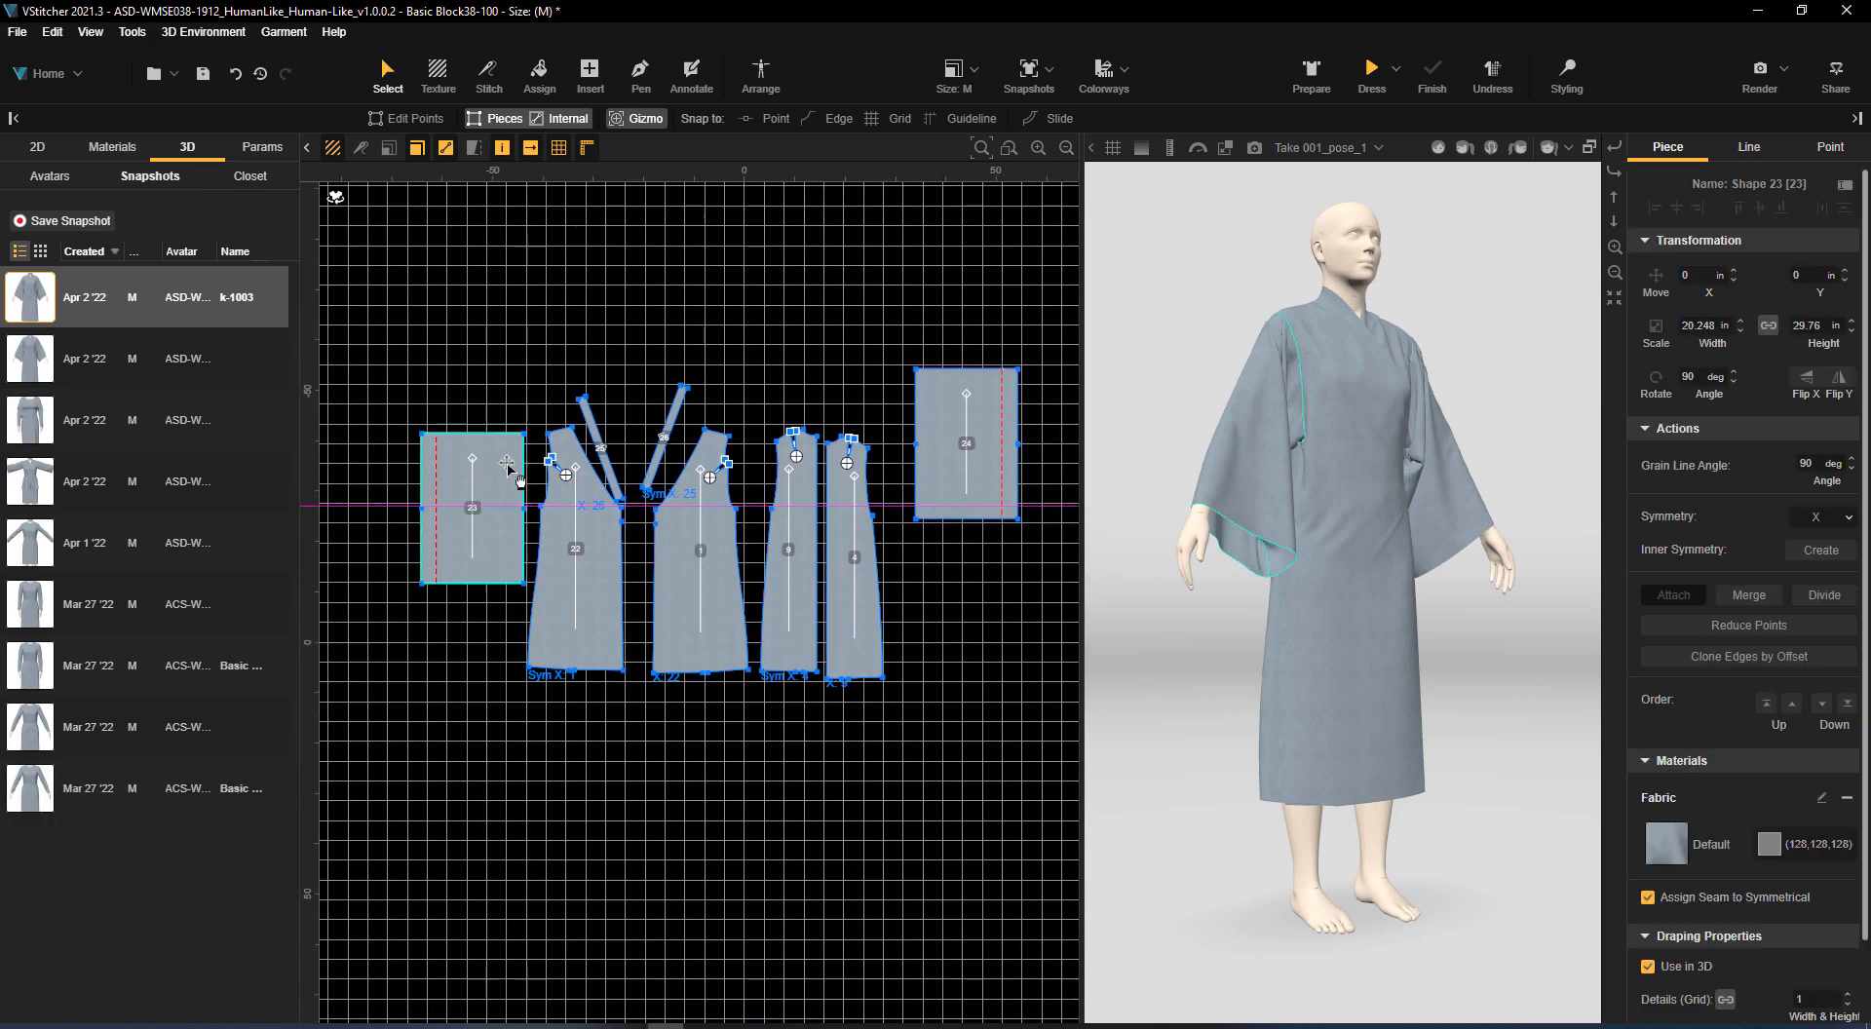
drag(936, 398, 907, 436)
click(904, 327)
drag(1457, 307, 1560, 534)
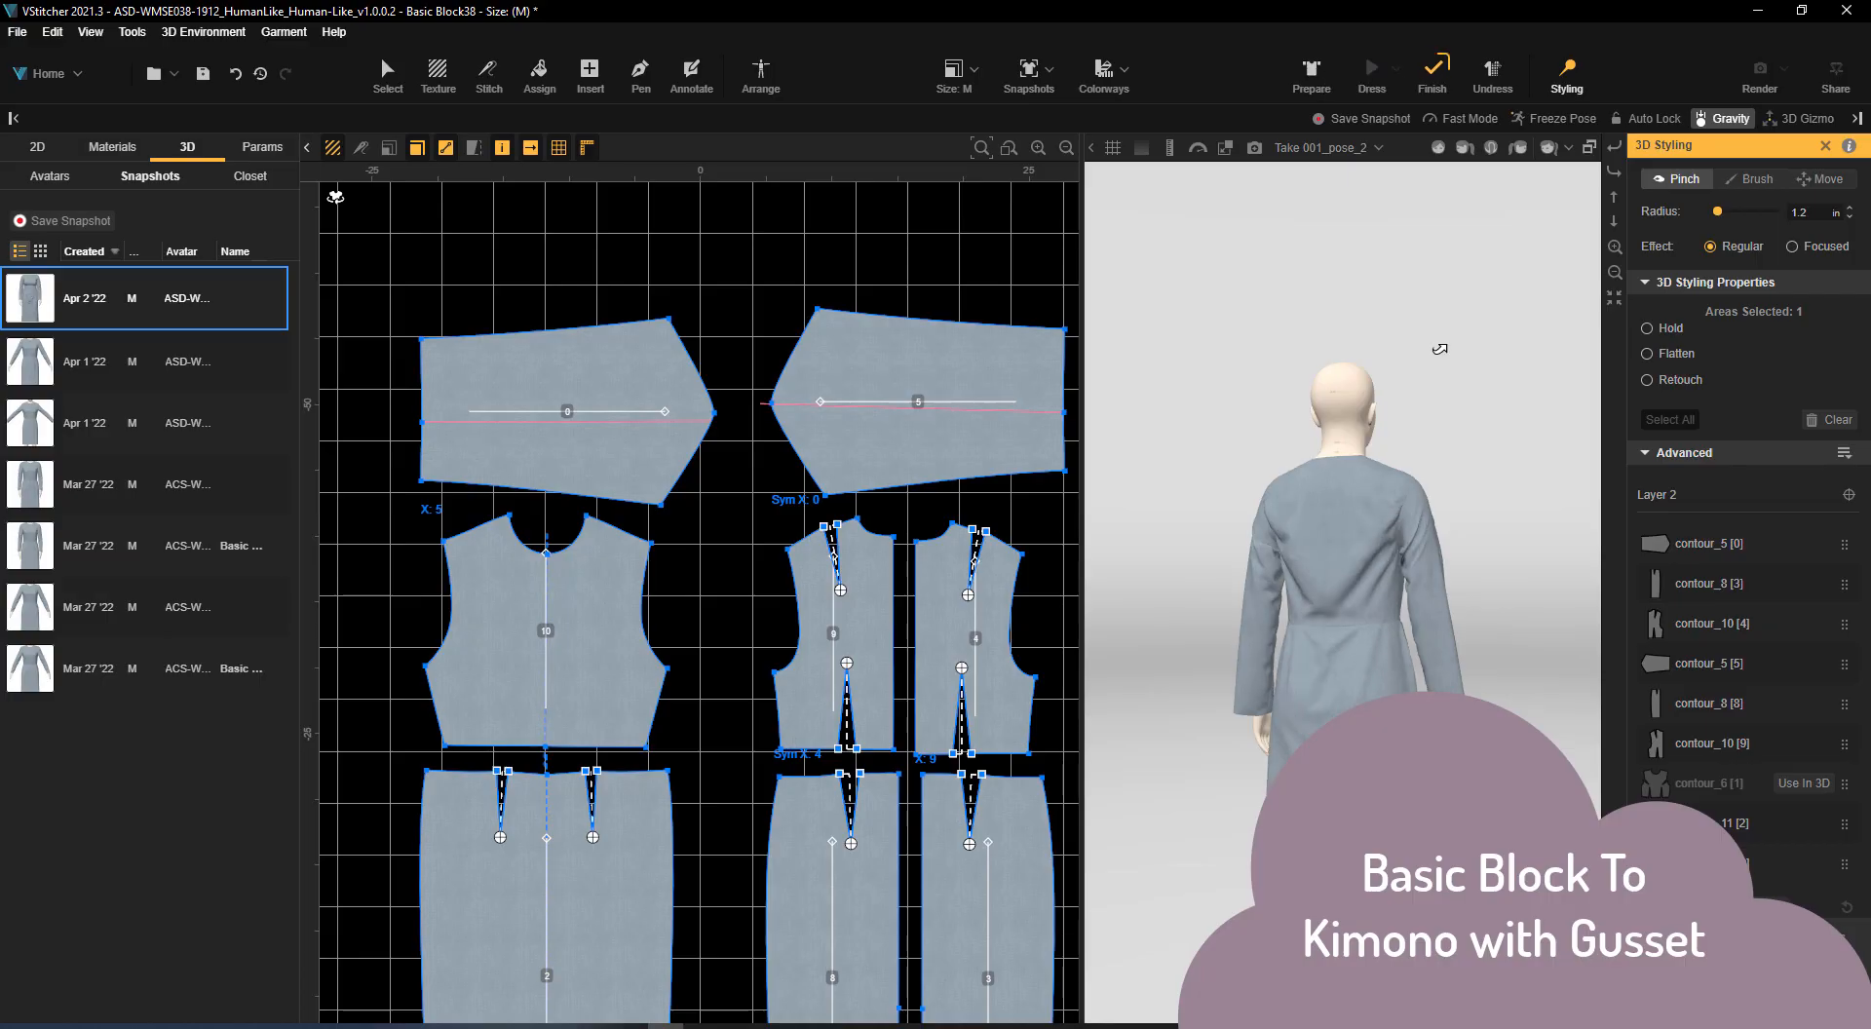
Shift the back bodice half away from its mirror and move the mirrored sleeves' upper underarm corners outward
click(775, 673)
click(758, 673)
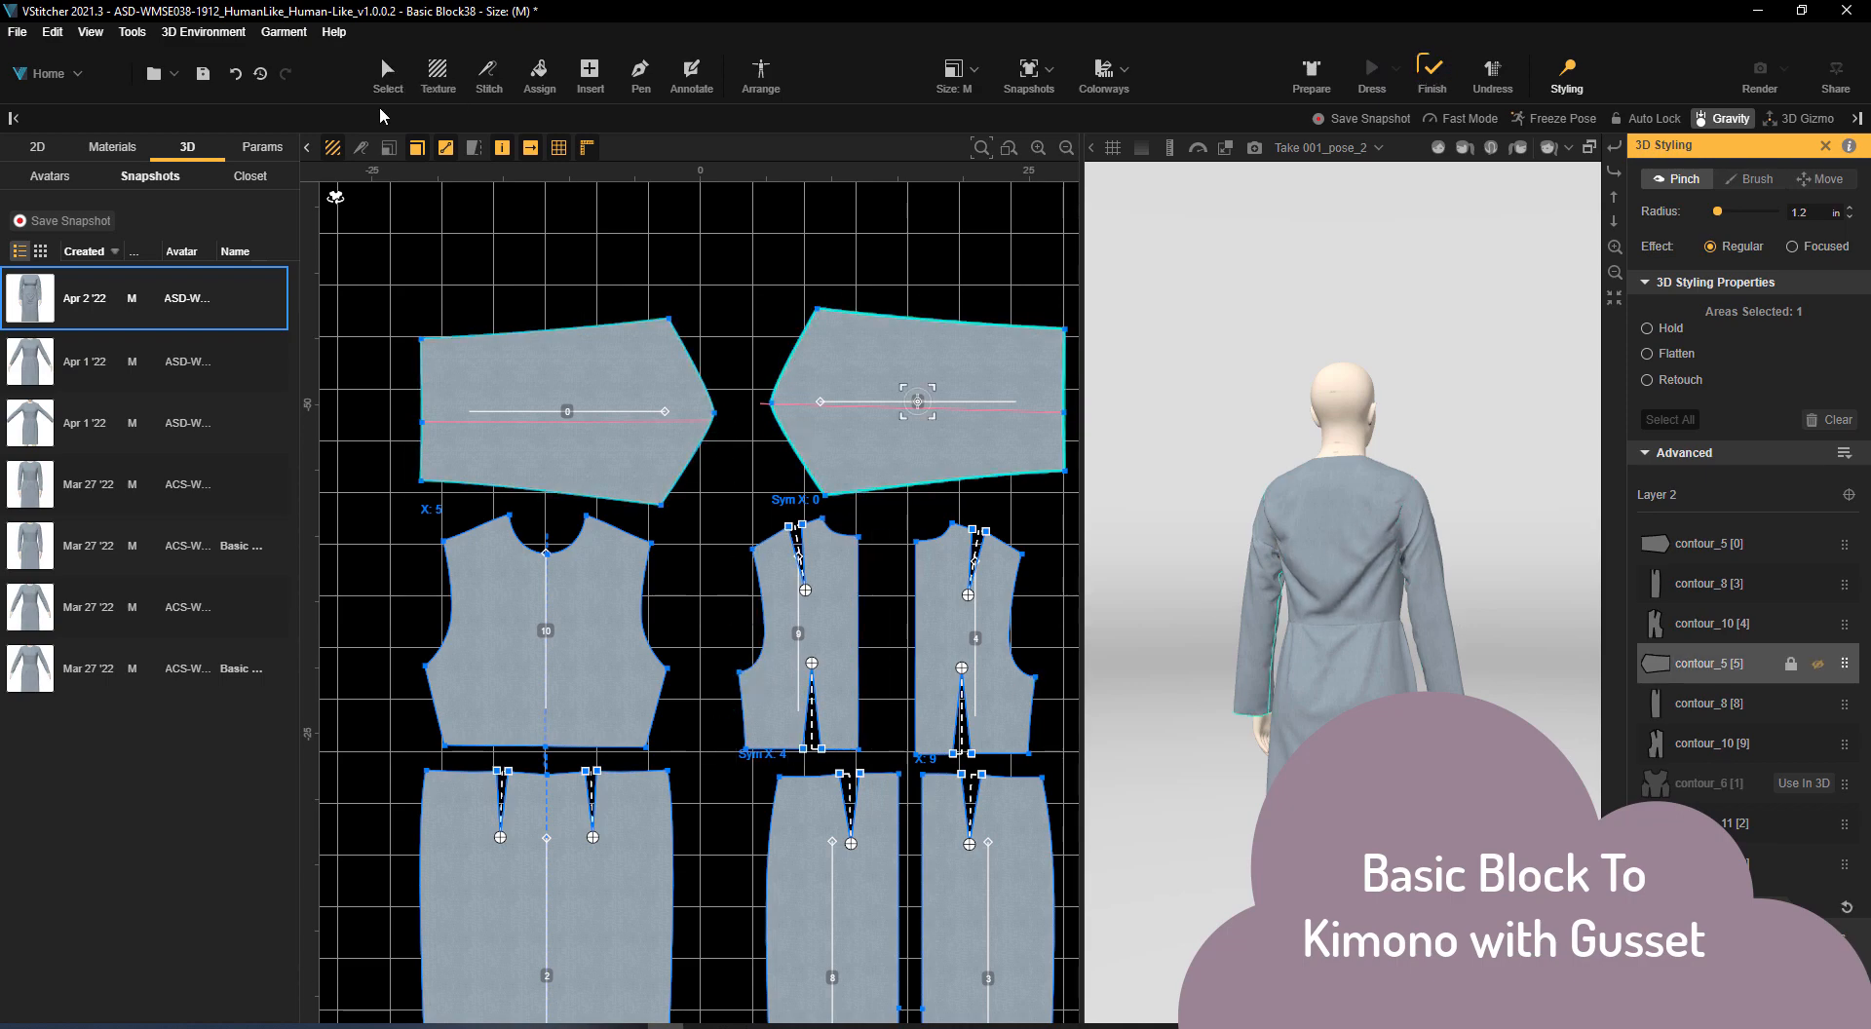
click(817, 309)
drag(817, 309, 832, 277)
click(643, 602)
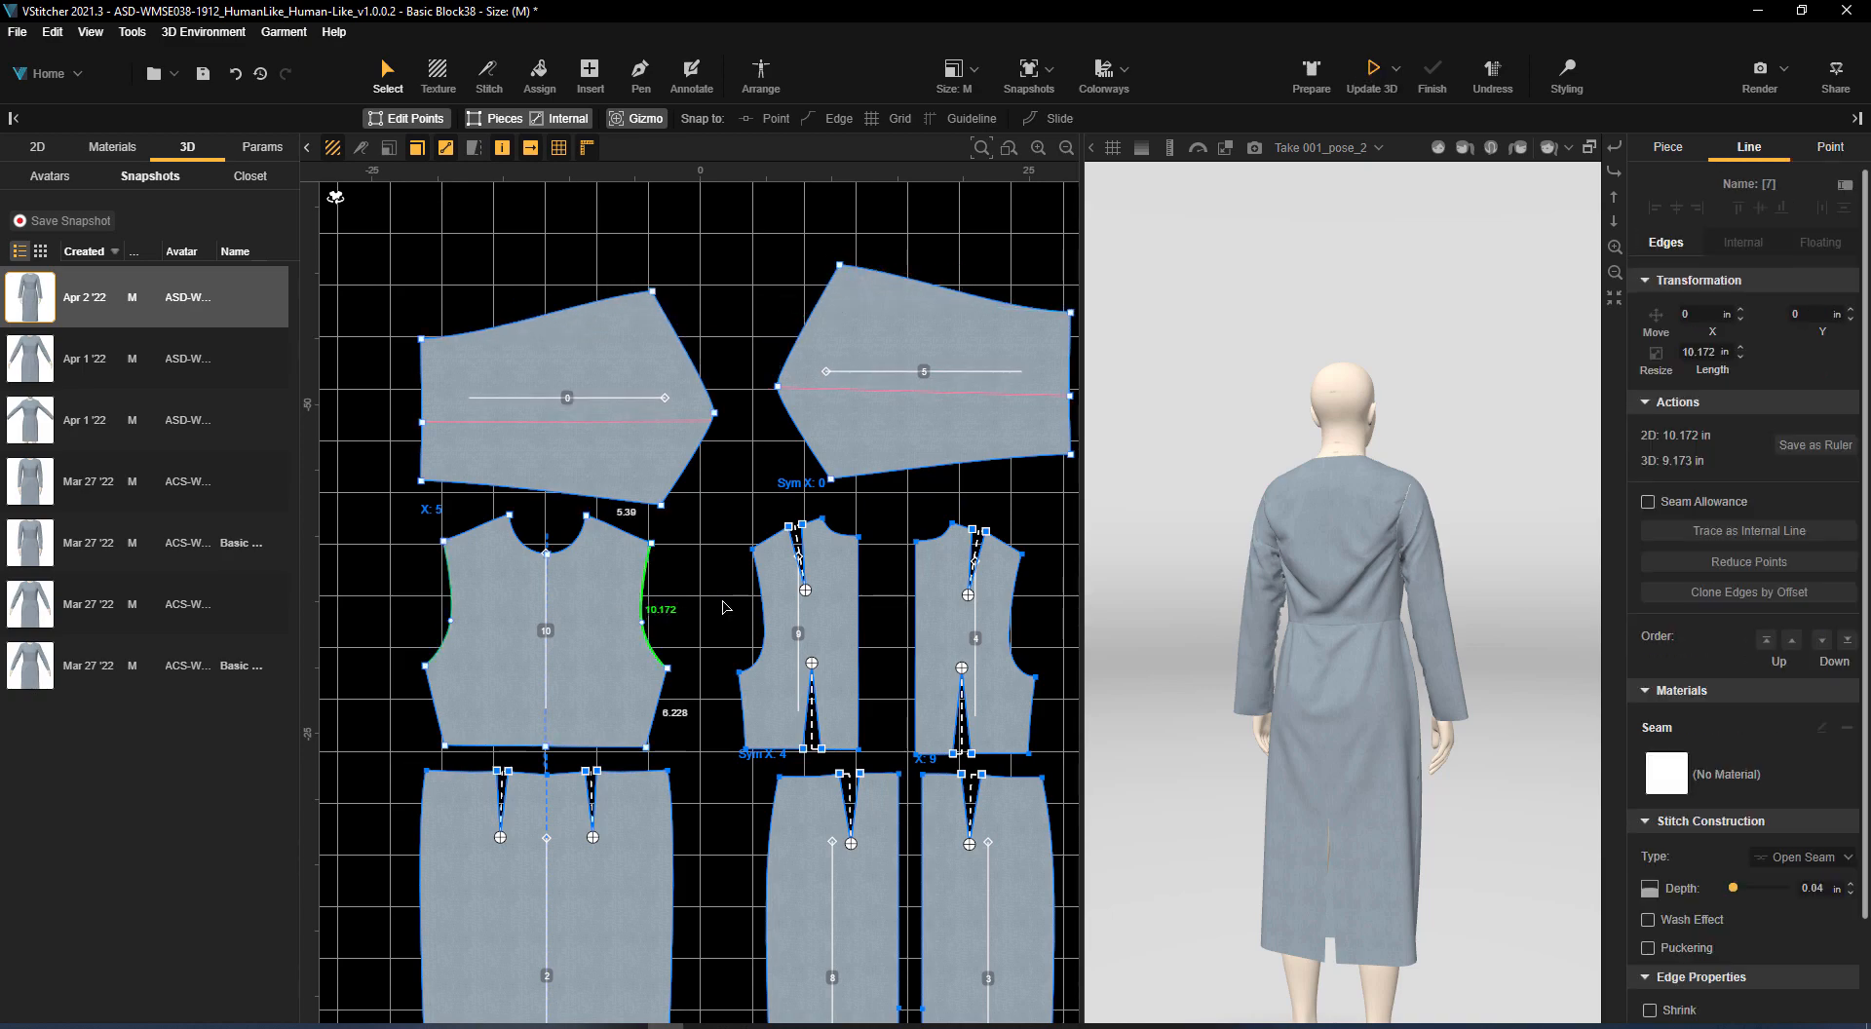
Move the sleeves' lower underarm corners outward, widening the sleeves to about 18.2 in, and re-drape the dress
click(662, 505)
drag(661, 505, 657, 531)
key(ctrl+d)
right_drag(1504, 624, 1453, 589)
Move the front bodice into clear space and bring one sleeve piece beside its shoulder
scroll(958, 392, down, 4)
middle_drag(740, 523, 824, 517)
drag(825, 517, 596, 384)
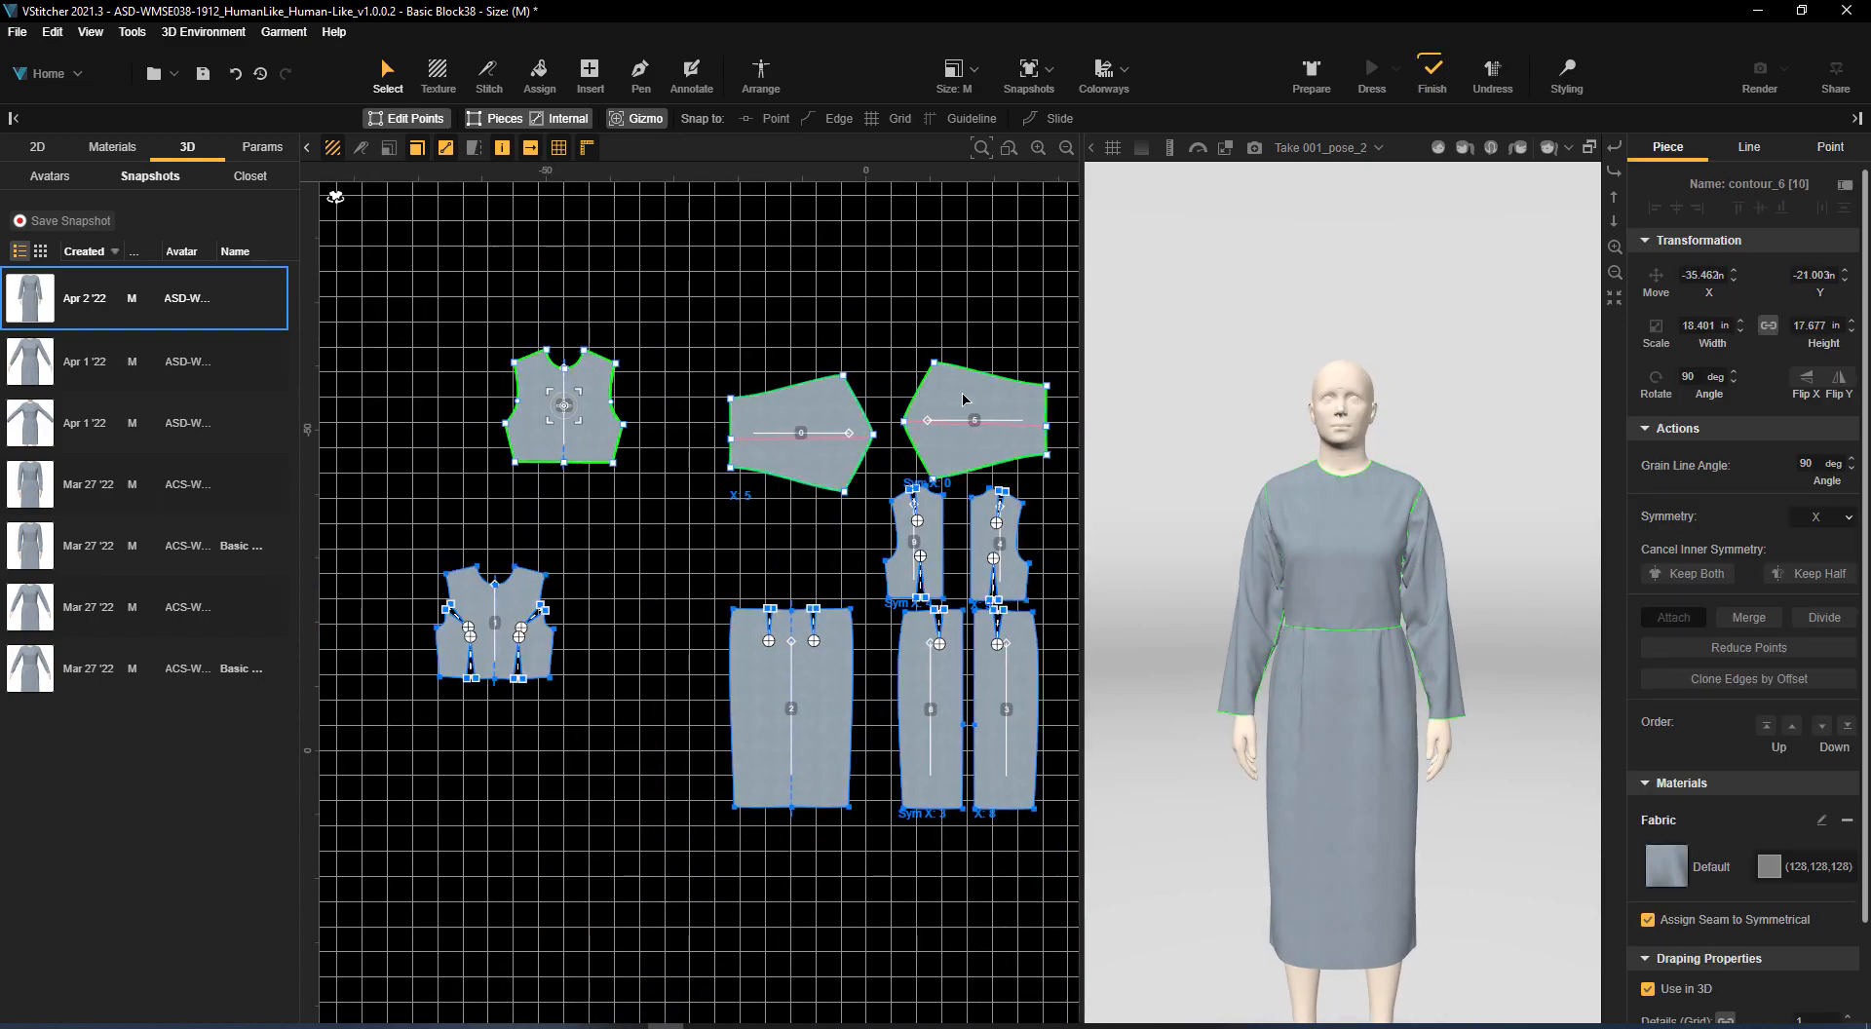
drag(962, 400, 648, 332)
Rotate the sleeve to follow the bodice's shoulder slope, overlapping the armhole from neck point to underarm point
scroll(603, 368, up, 5)
mouse_move(799, 419)
mouse_down()
mouse_move(950, 321)
mouse_move(794, 399)
mouse_up()
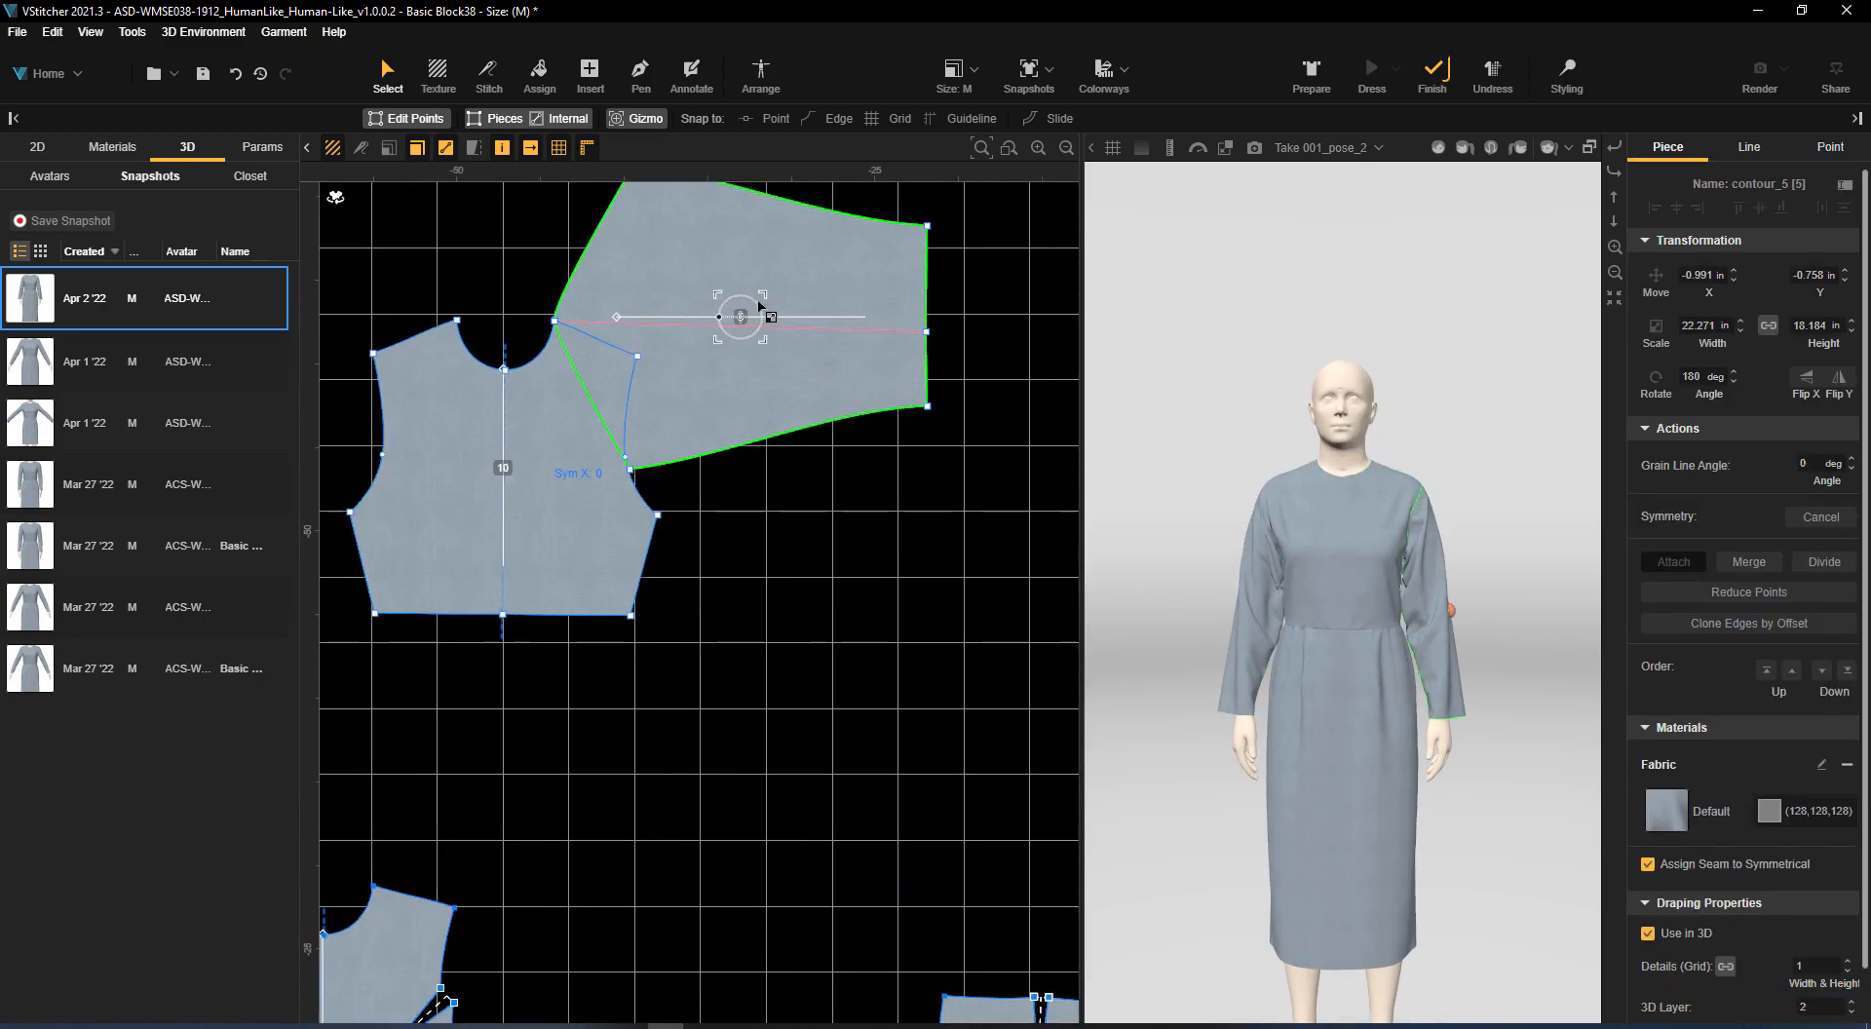
drag(761, 305, 805, 393)
click(948, 329)
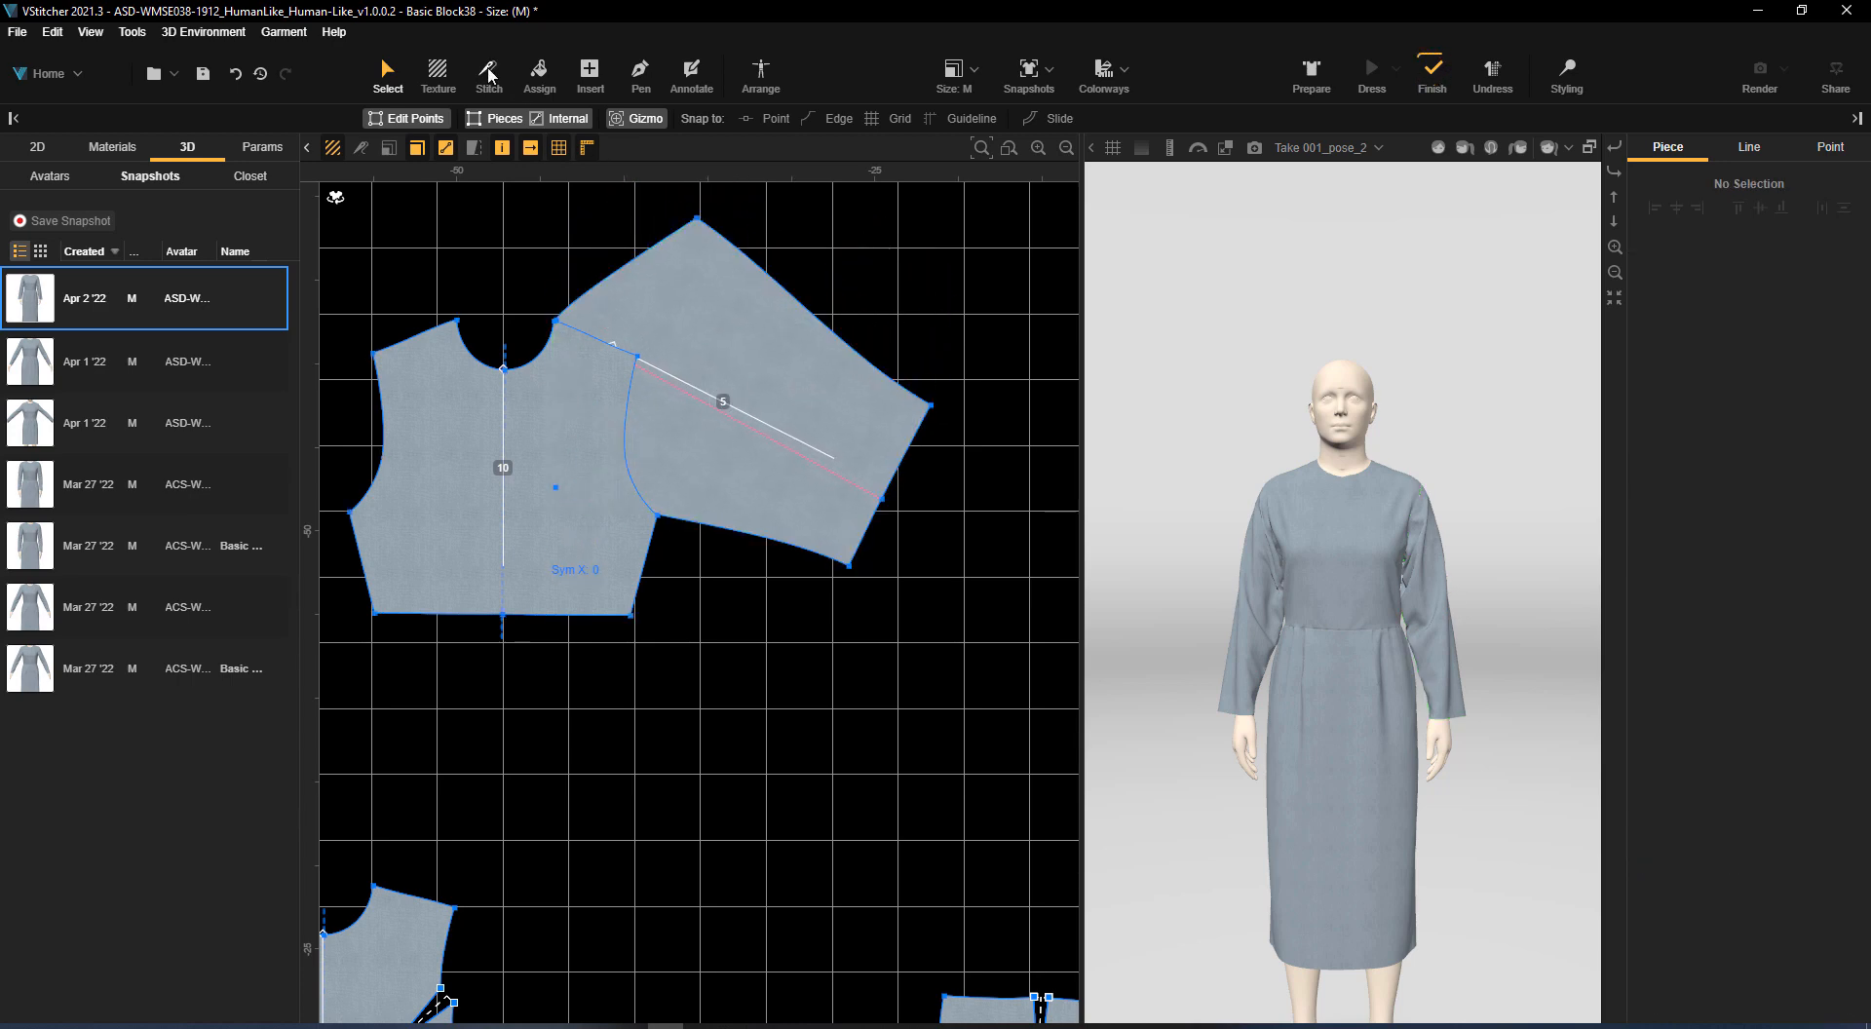
click(639, 76)
click(560, 315)
scroll(522, 341, up, 5)
click(390, 82)
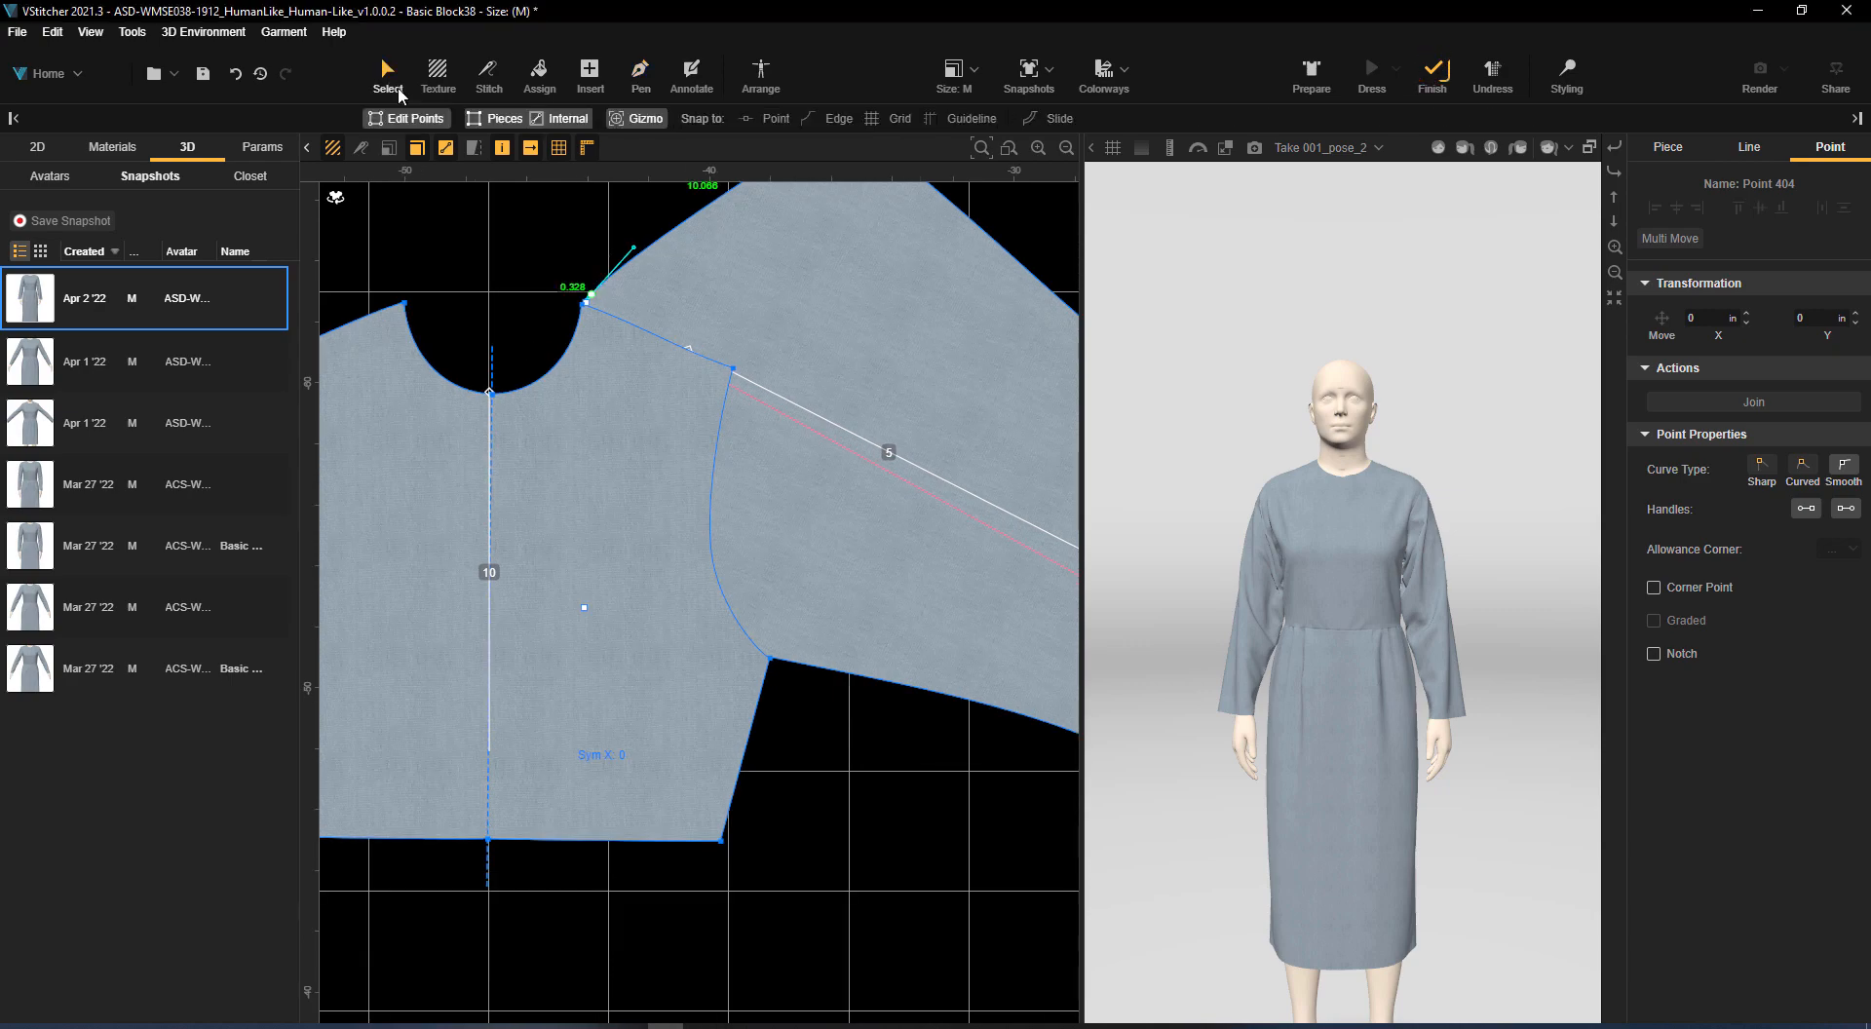
scroll(714, 310, down, 3)
Lock the overlapping sleeve piece contour_5 [5] and front bodice piece contour_6 [10]
click(112, 146)
click(37, 146)
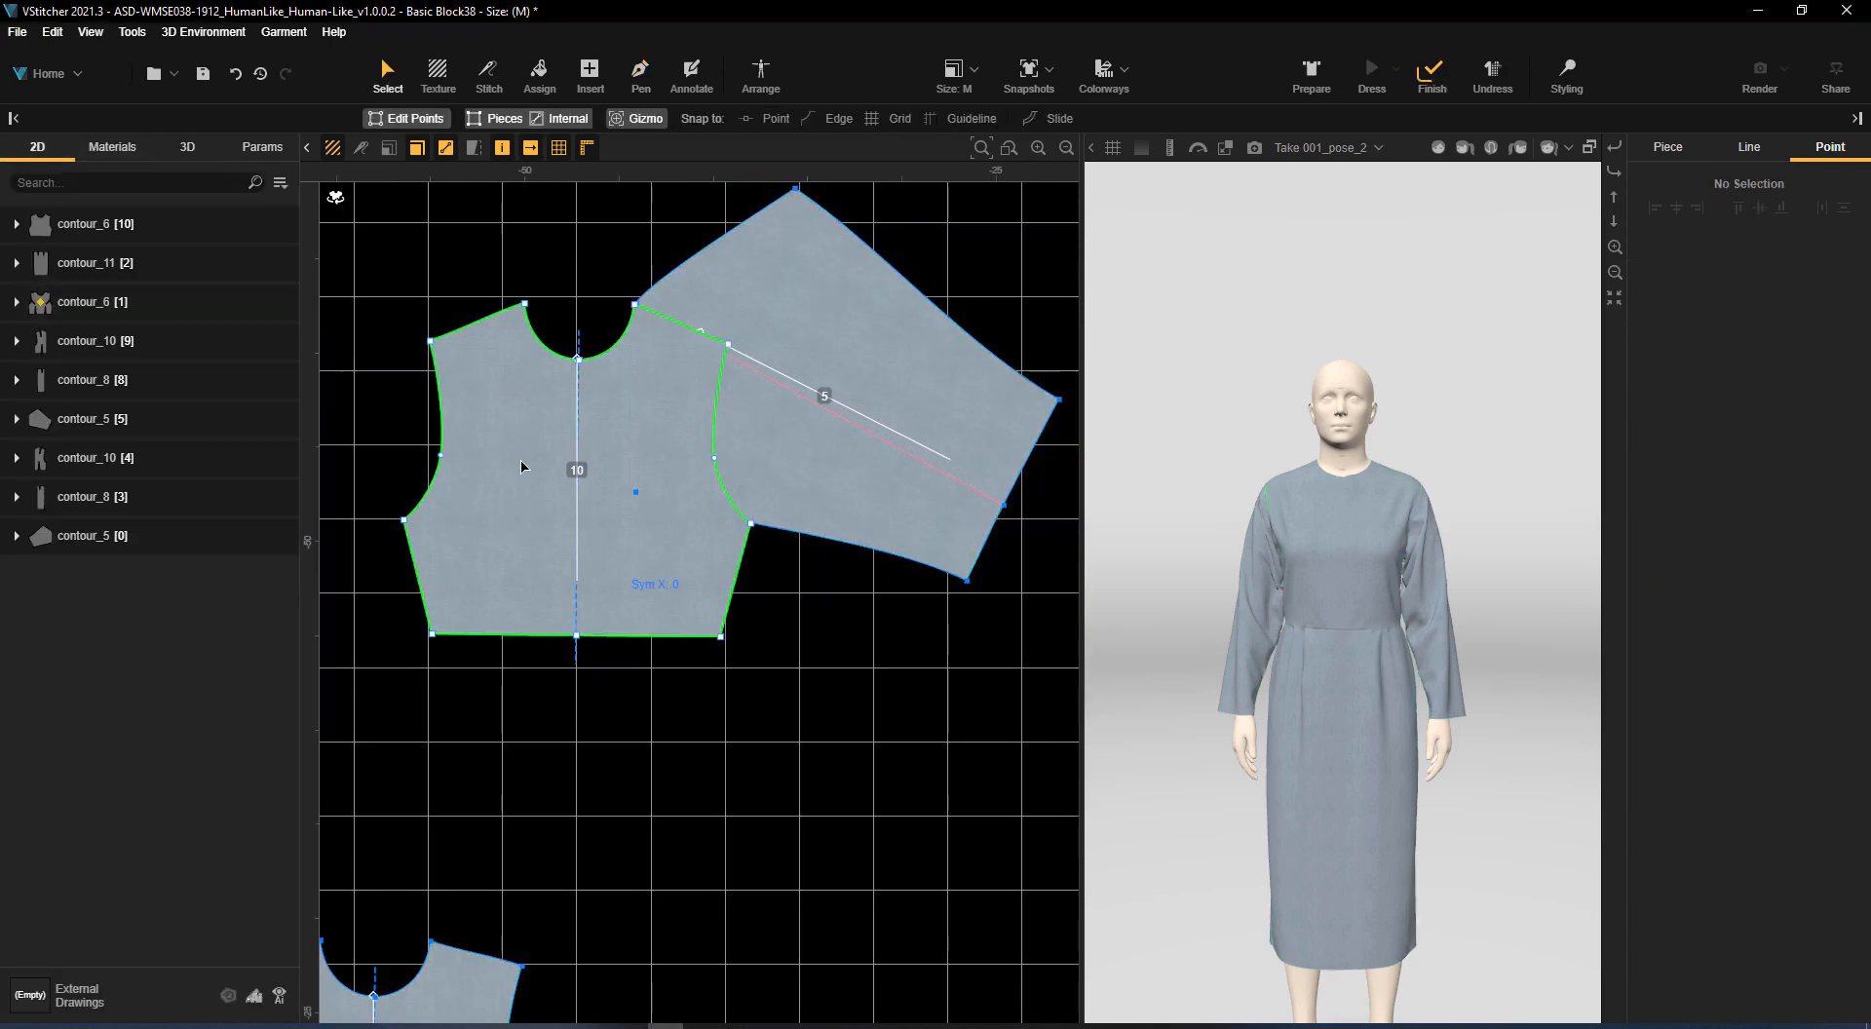
click(94, 418)
ctrl+click(94, 223)
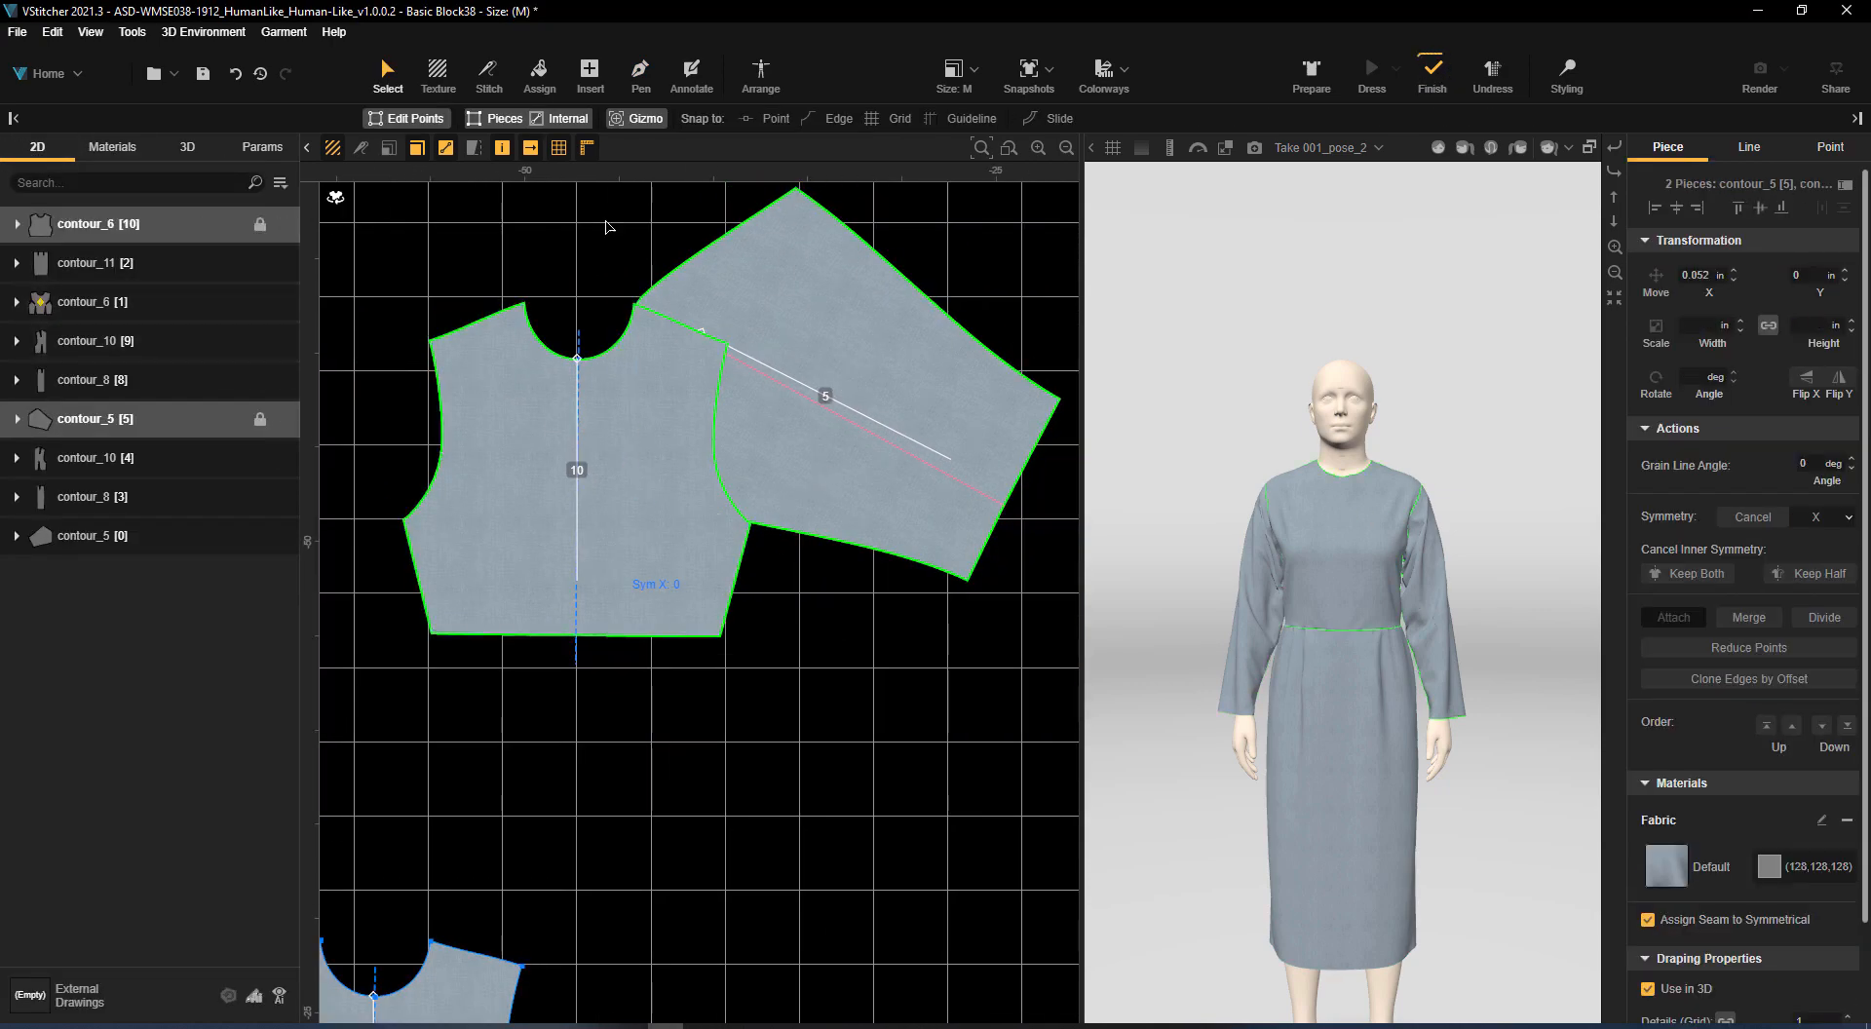
Trace half the front bodice together with the sleeve as one closed piece with the Pen tool, about 24 by 18.6 in
click(639, 73)
click(633, 295)
click(1026, 493)
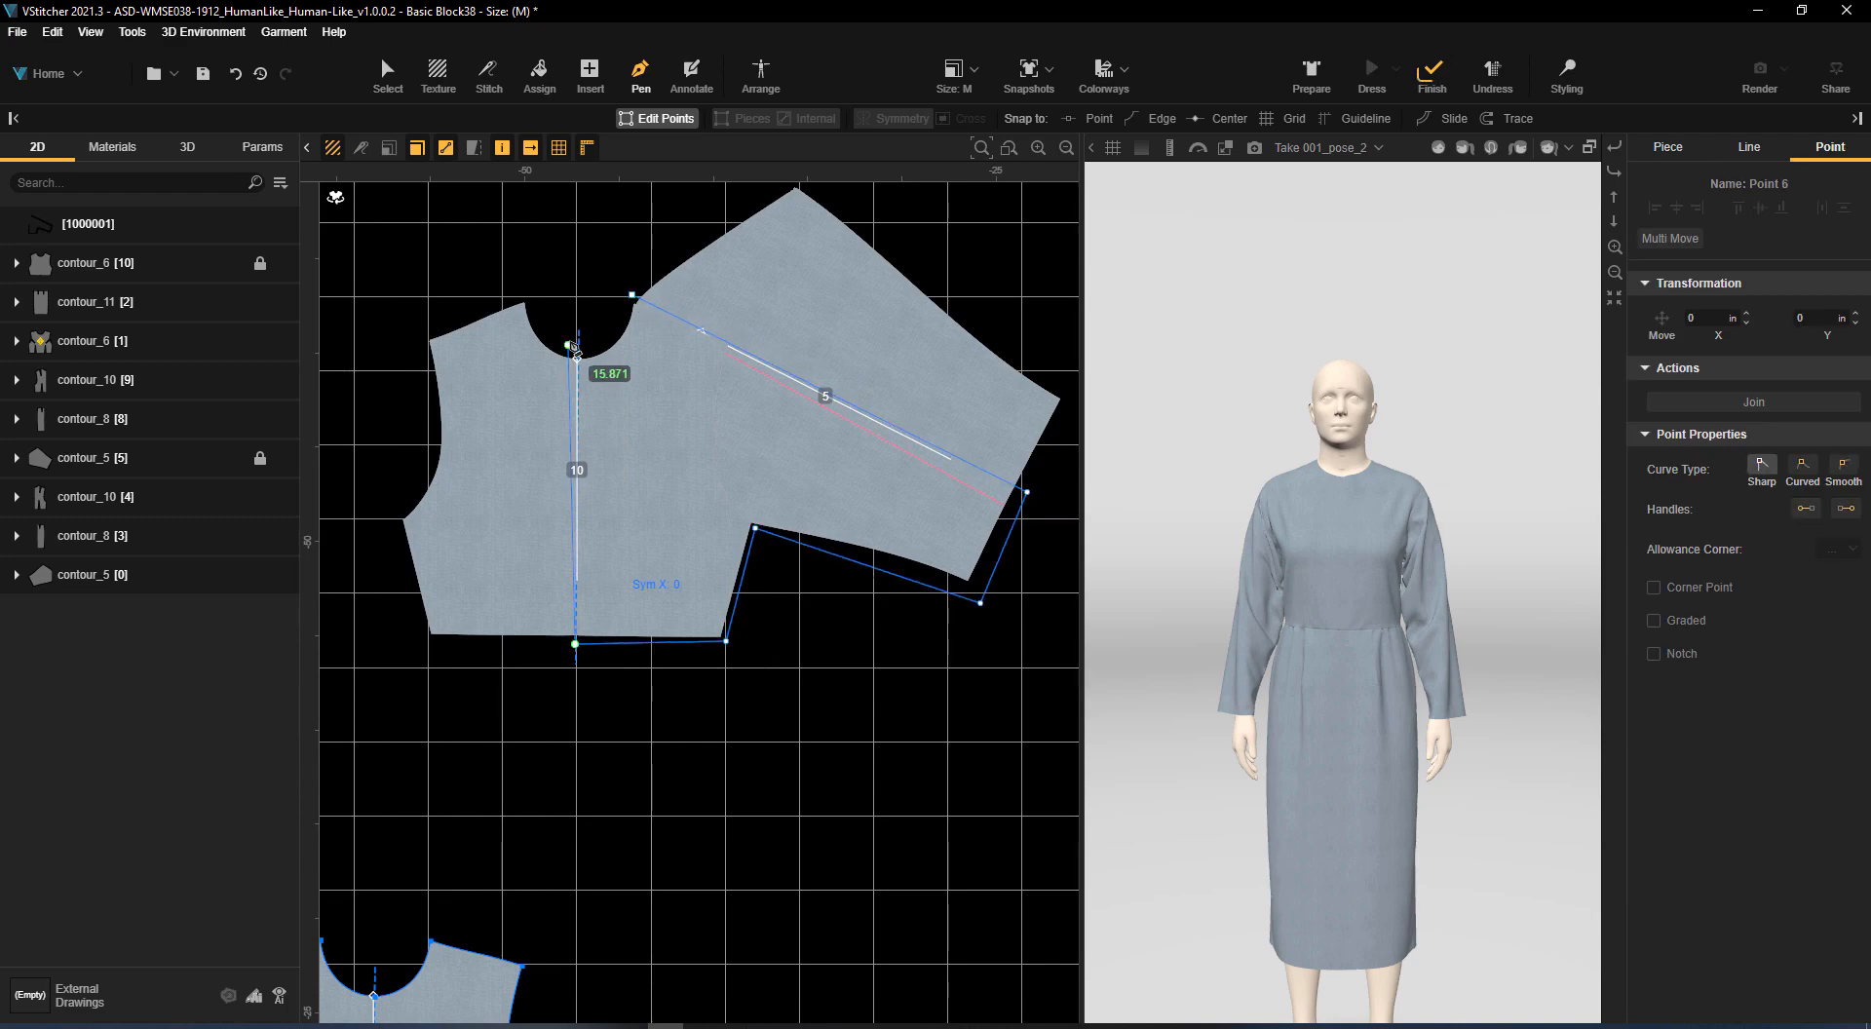
click(633, 294)
scroll(731, 385, down, 2)
key(Escape)
Move the newly traced bodice-and-sleeve piece clear of the locked originals
drag(720, 392, 836, 604)
middle_drag(945, 543, 679, 519)
drag(647, 582, 846, 567)
Curve the neckline of the traced piece at its middle neckline point
scroll(855, 577, up, 5)
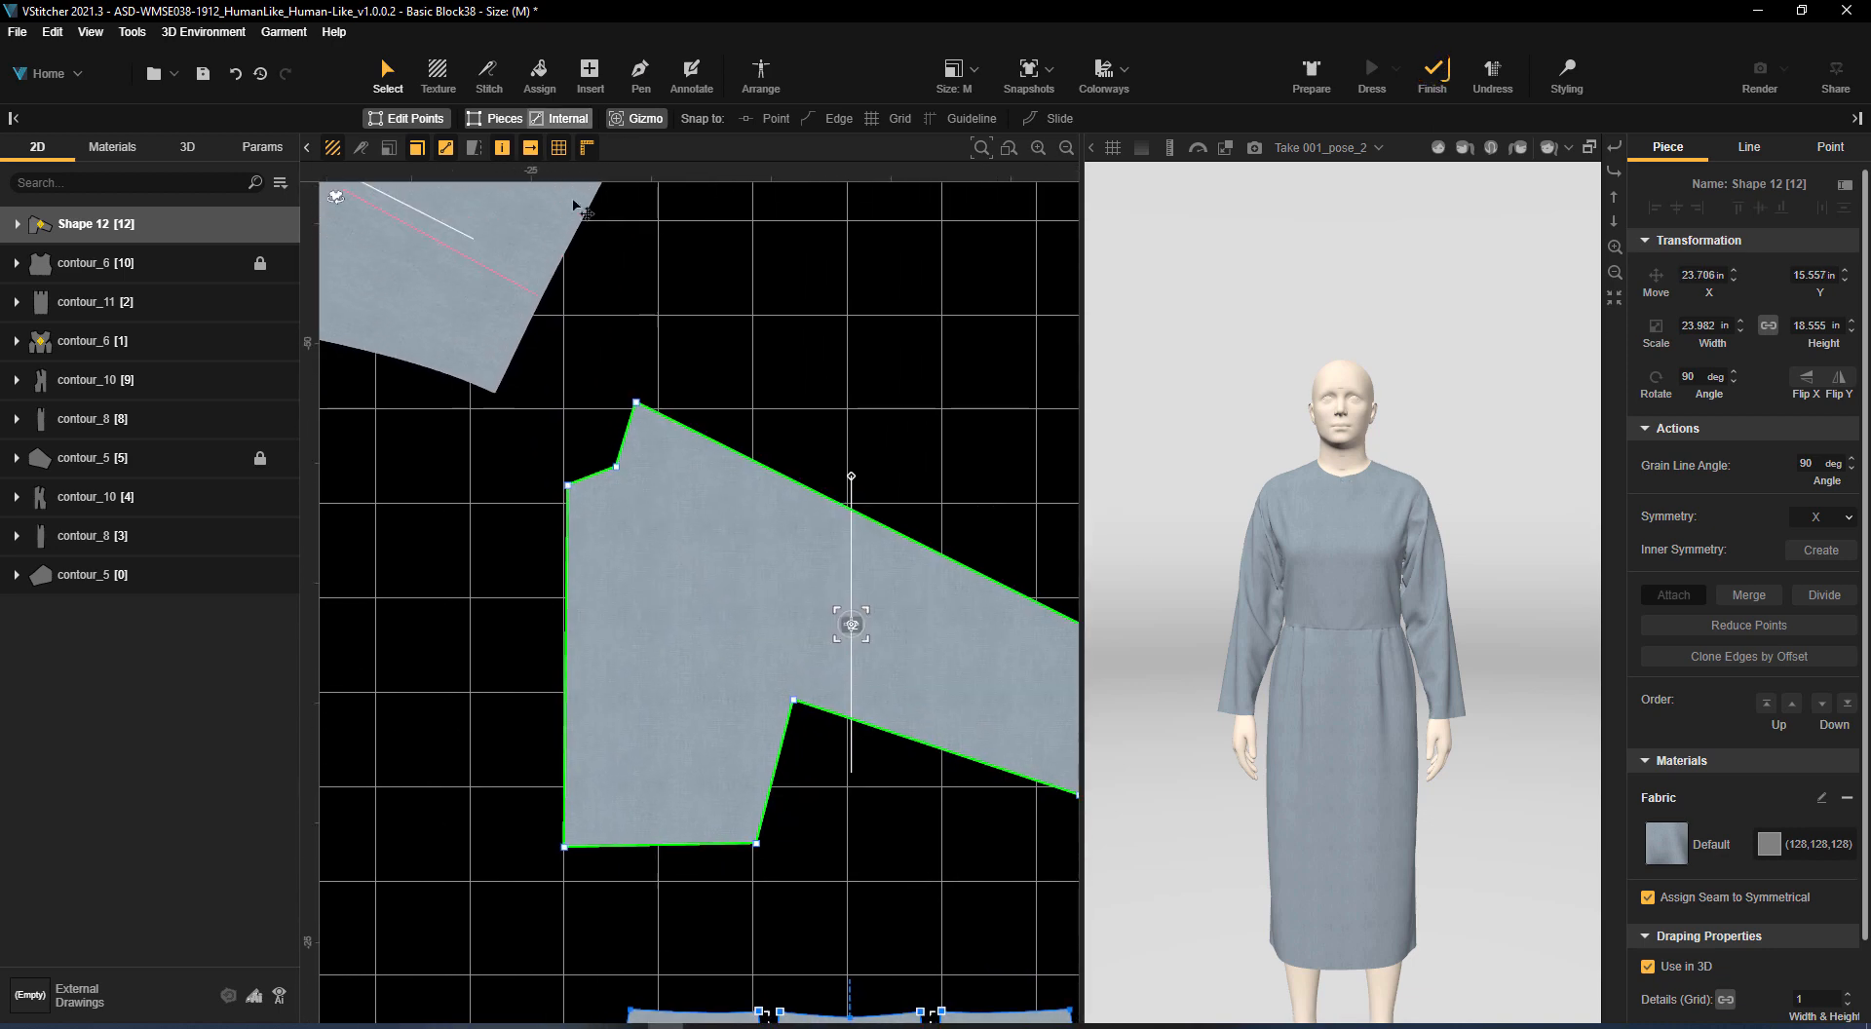
click(616, 467)
click(957, 448)
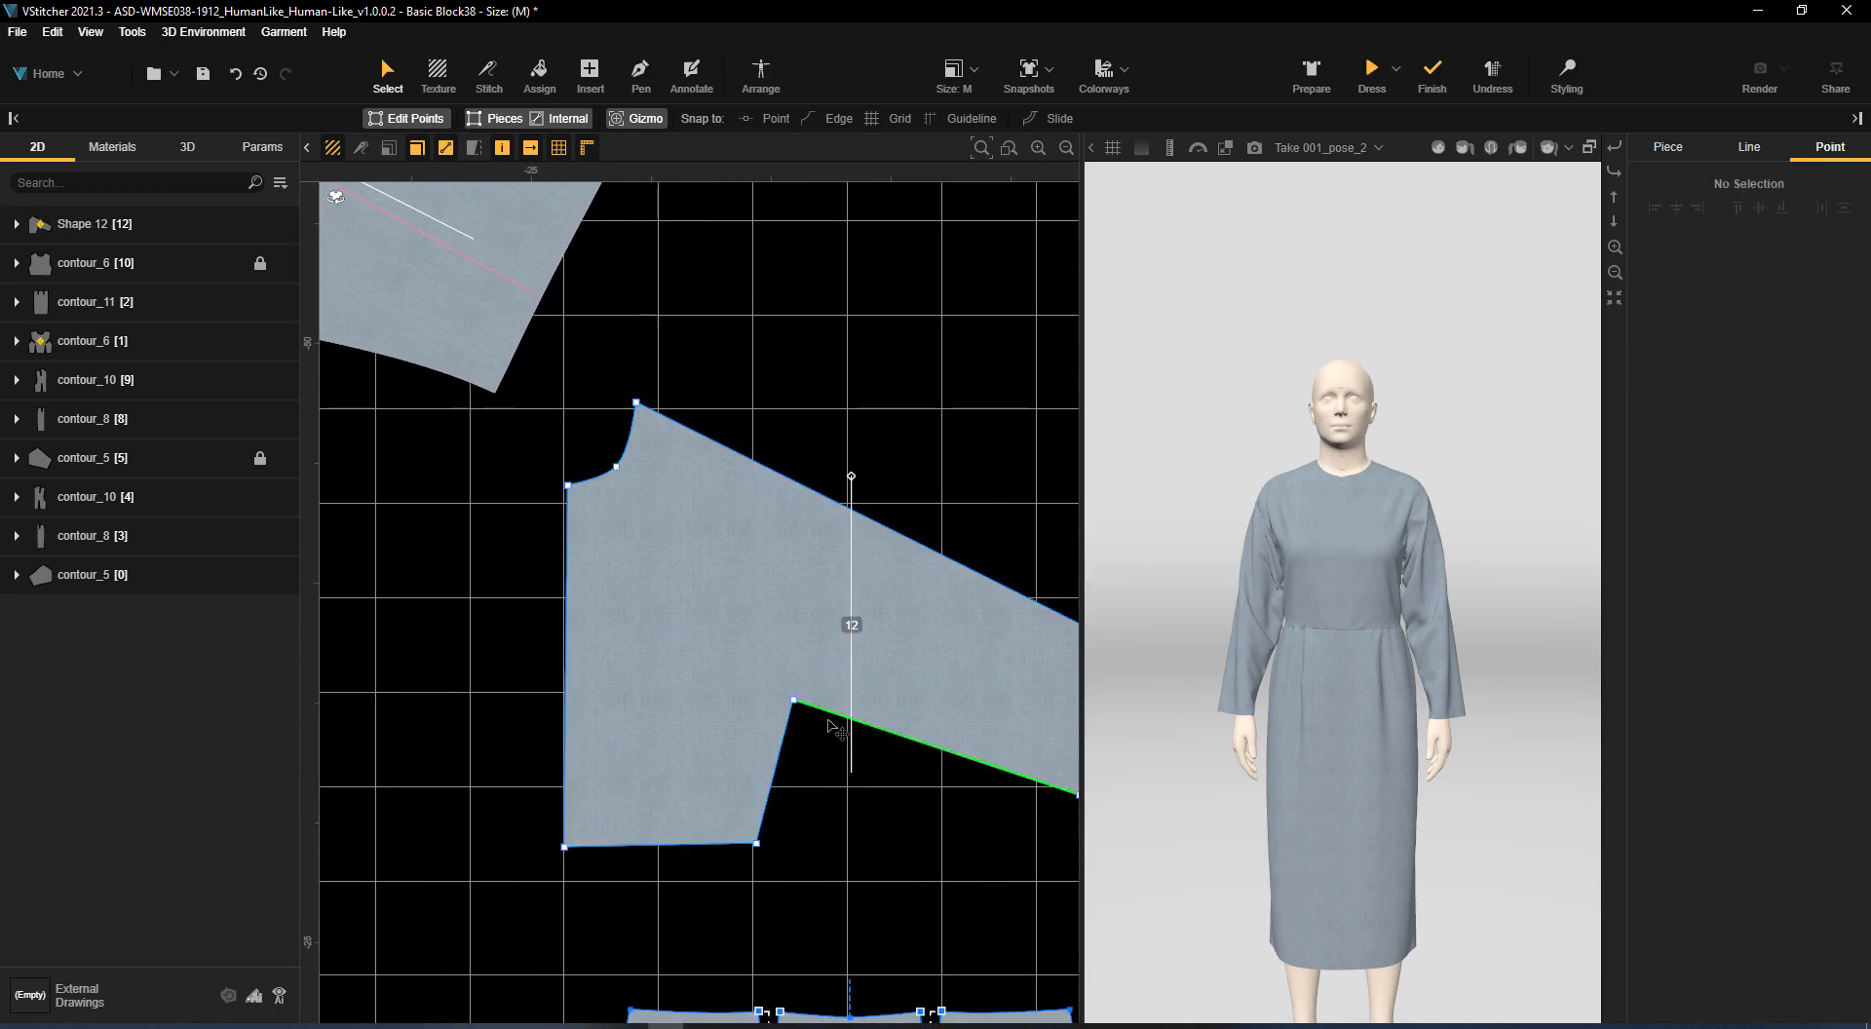
Add corner points with the Pen tool on the side seam and sleeve underarm edge, each about 3 in from the underarm corner
click(640, 74)
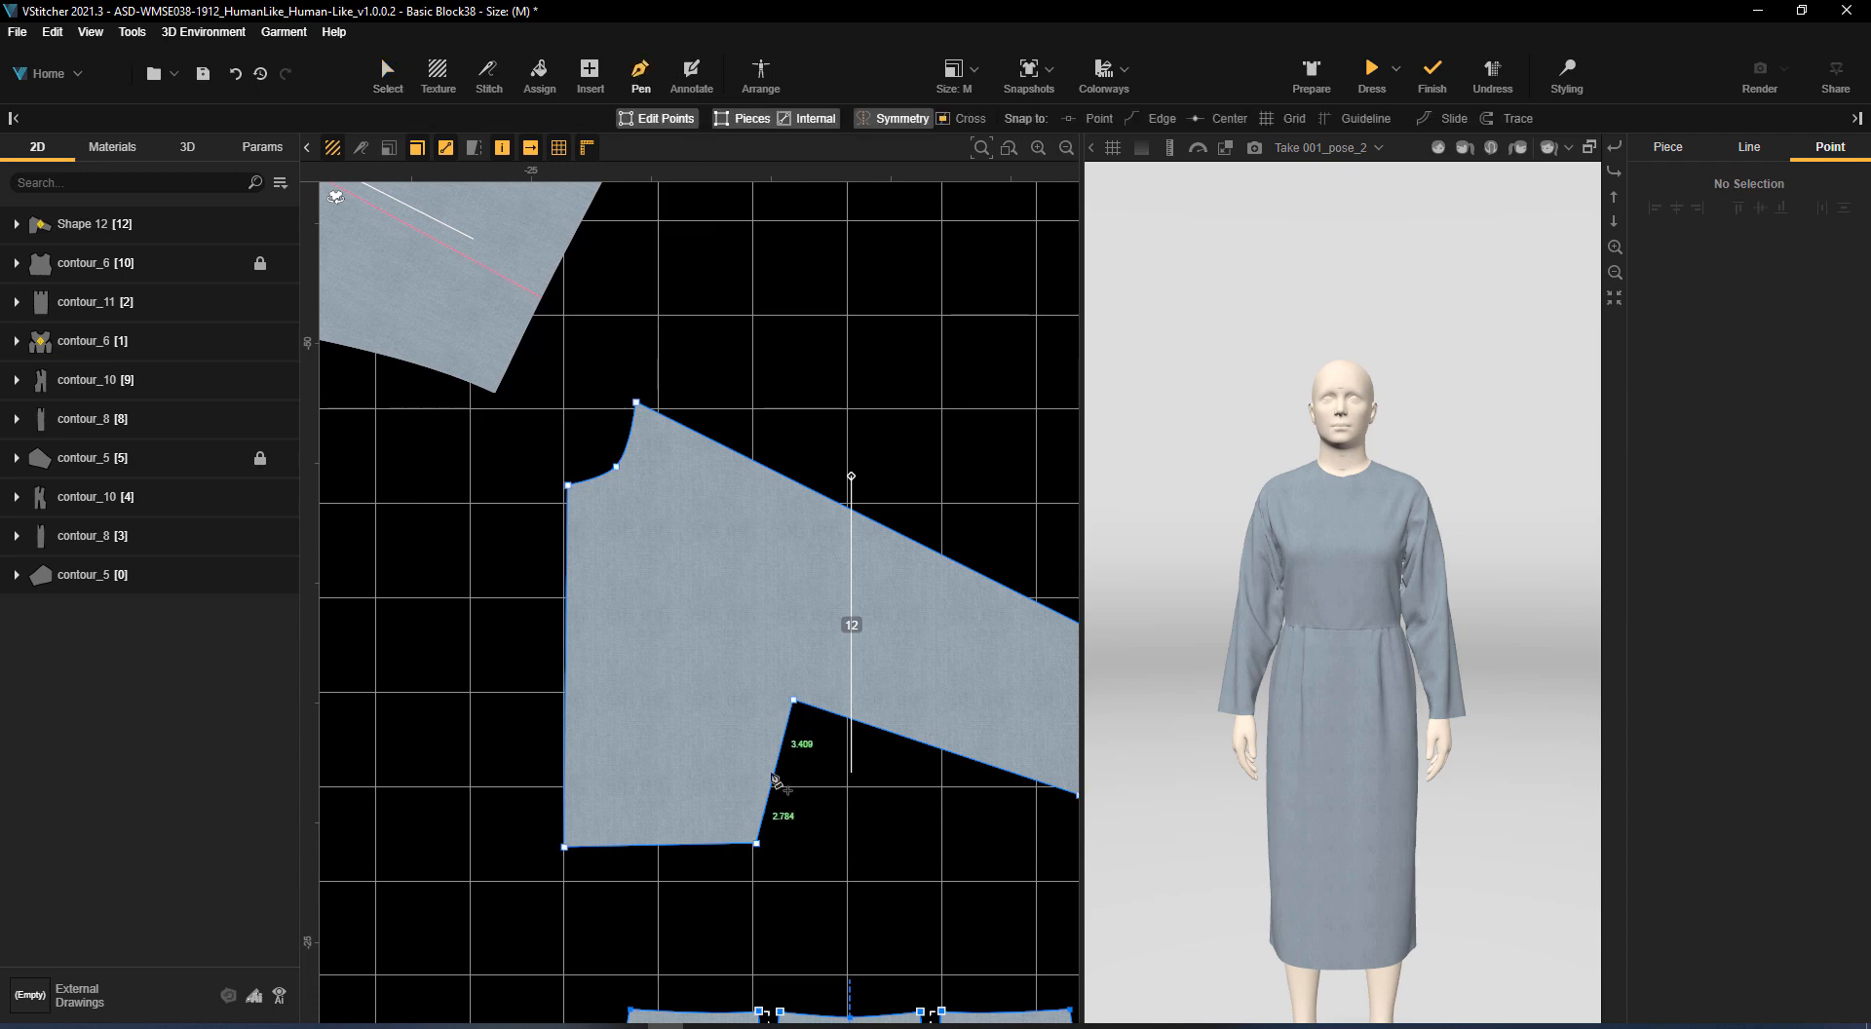
click(775, 771)
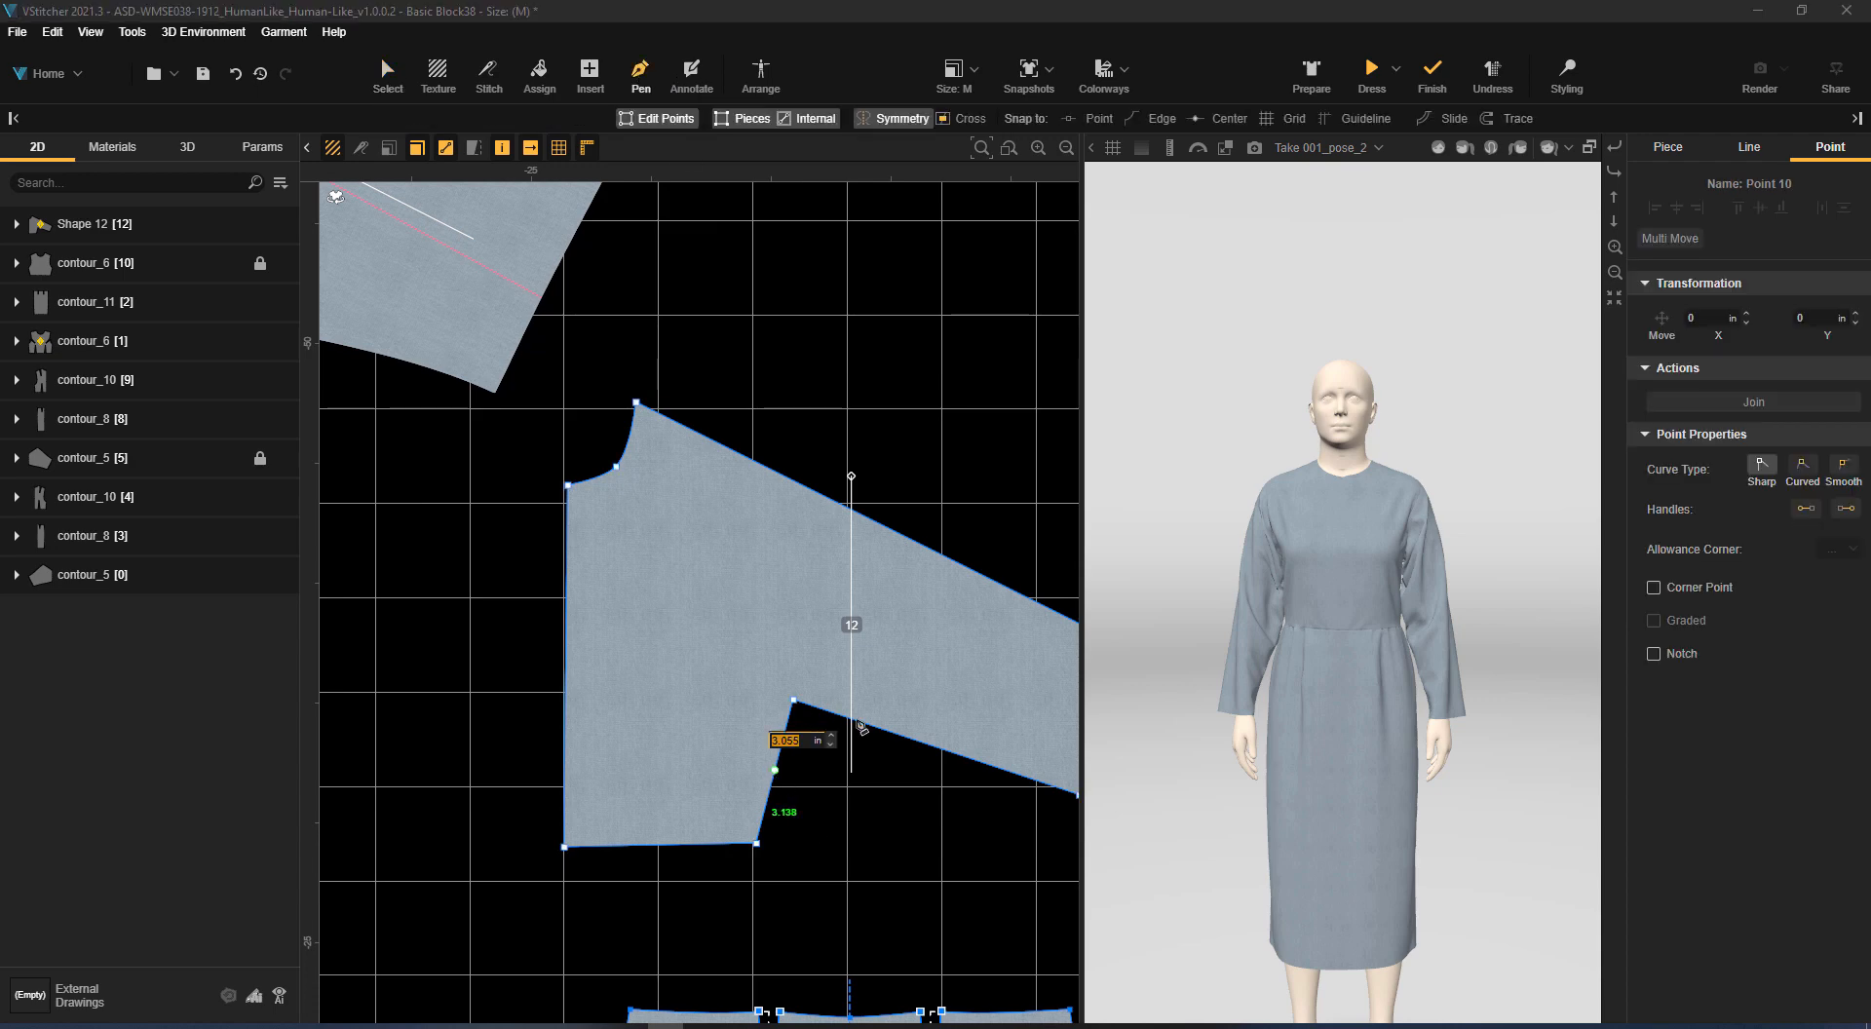
click(1654, 588)
click(864, 724)
click(1654, 587)
scroll(929, 509, down, 2)
click(931, 505)
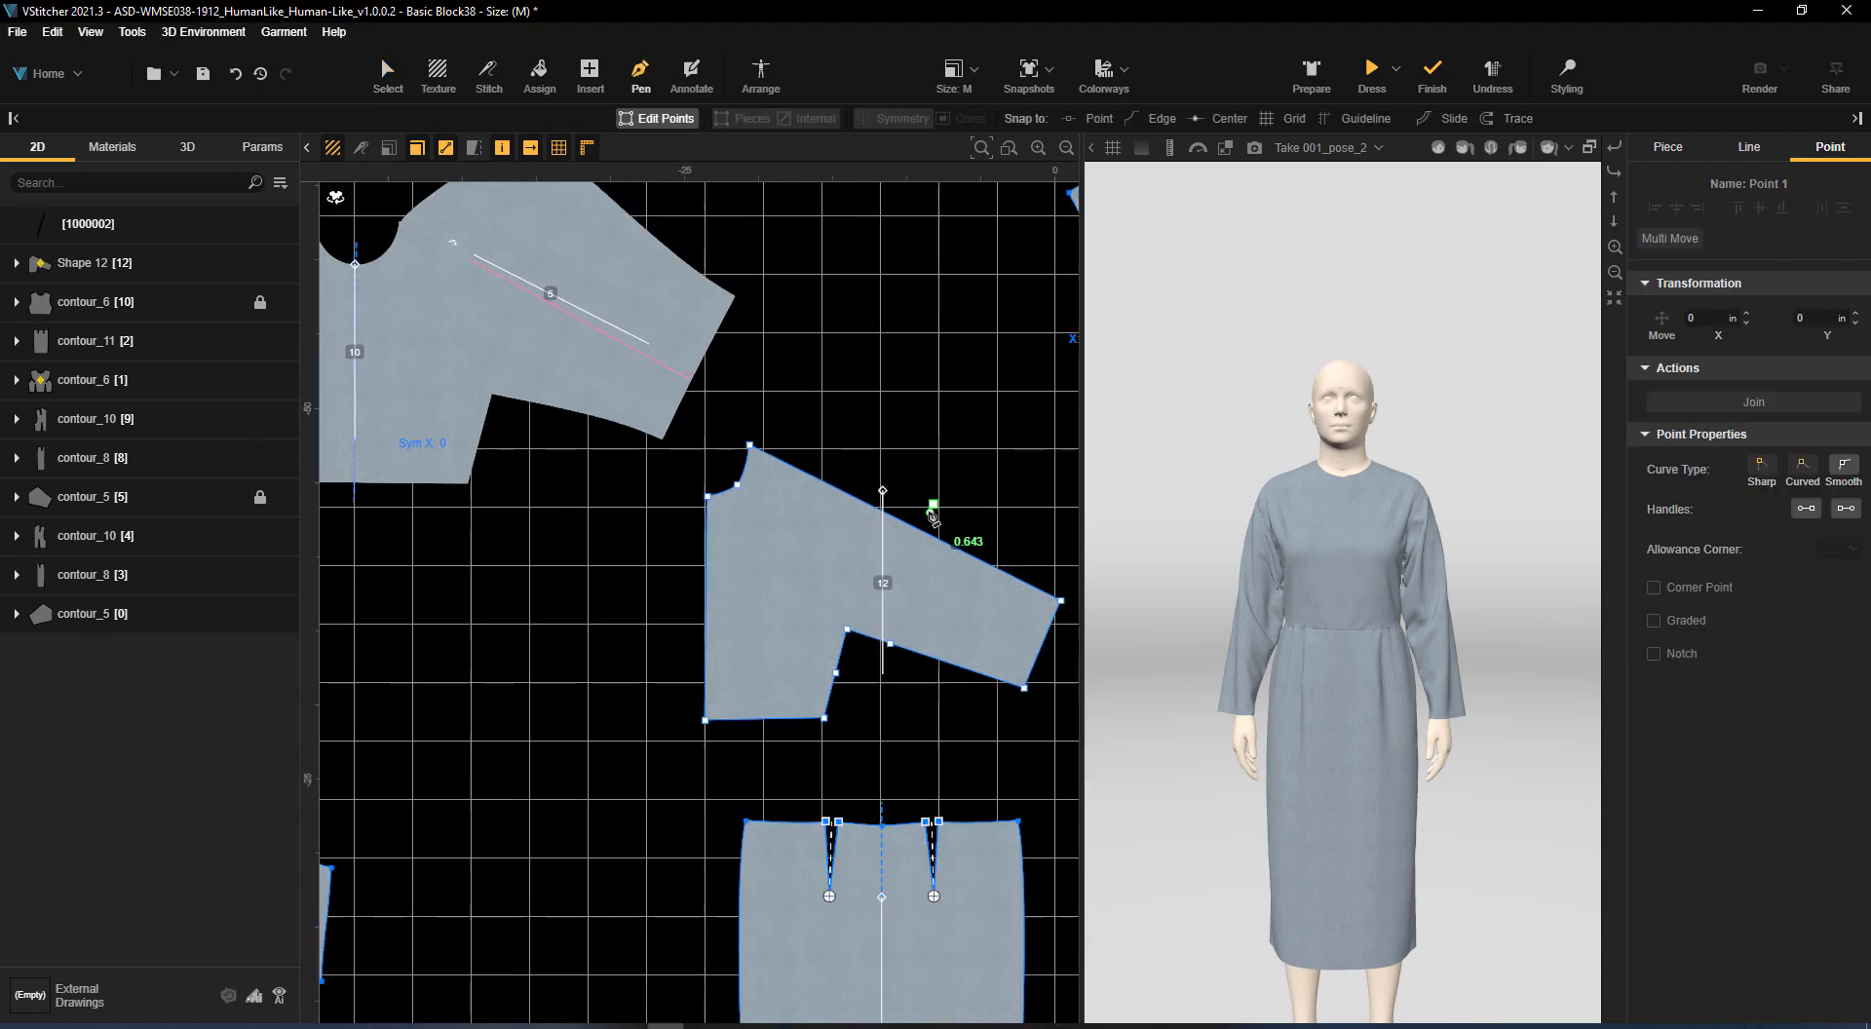
middle_drag(929, 507, 903, 561)
key(Escape)
scroll(898, 489, down, 1)
Mirror the traced half piece into a full front by creating edge symmetry on its vertical centre front edge
click(390, 82)
click(727, 614)
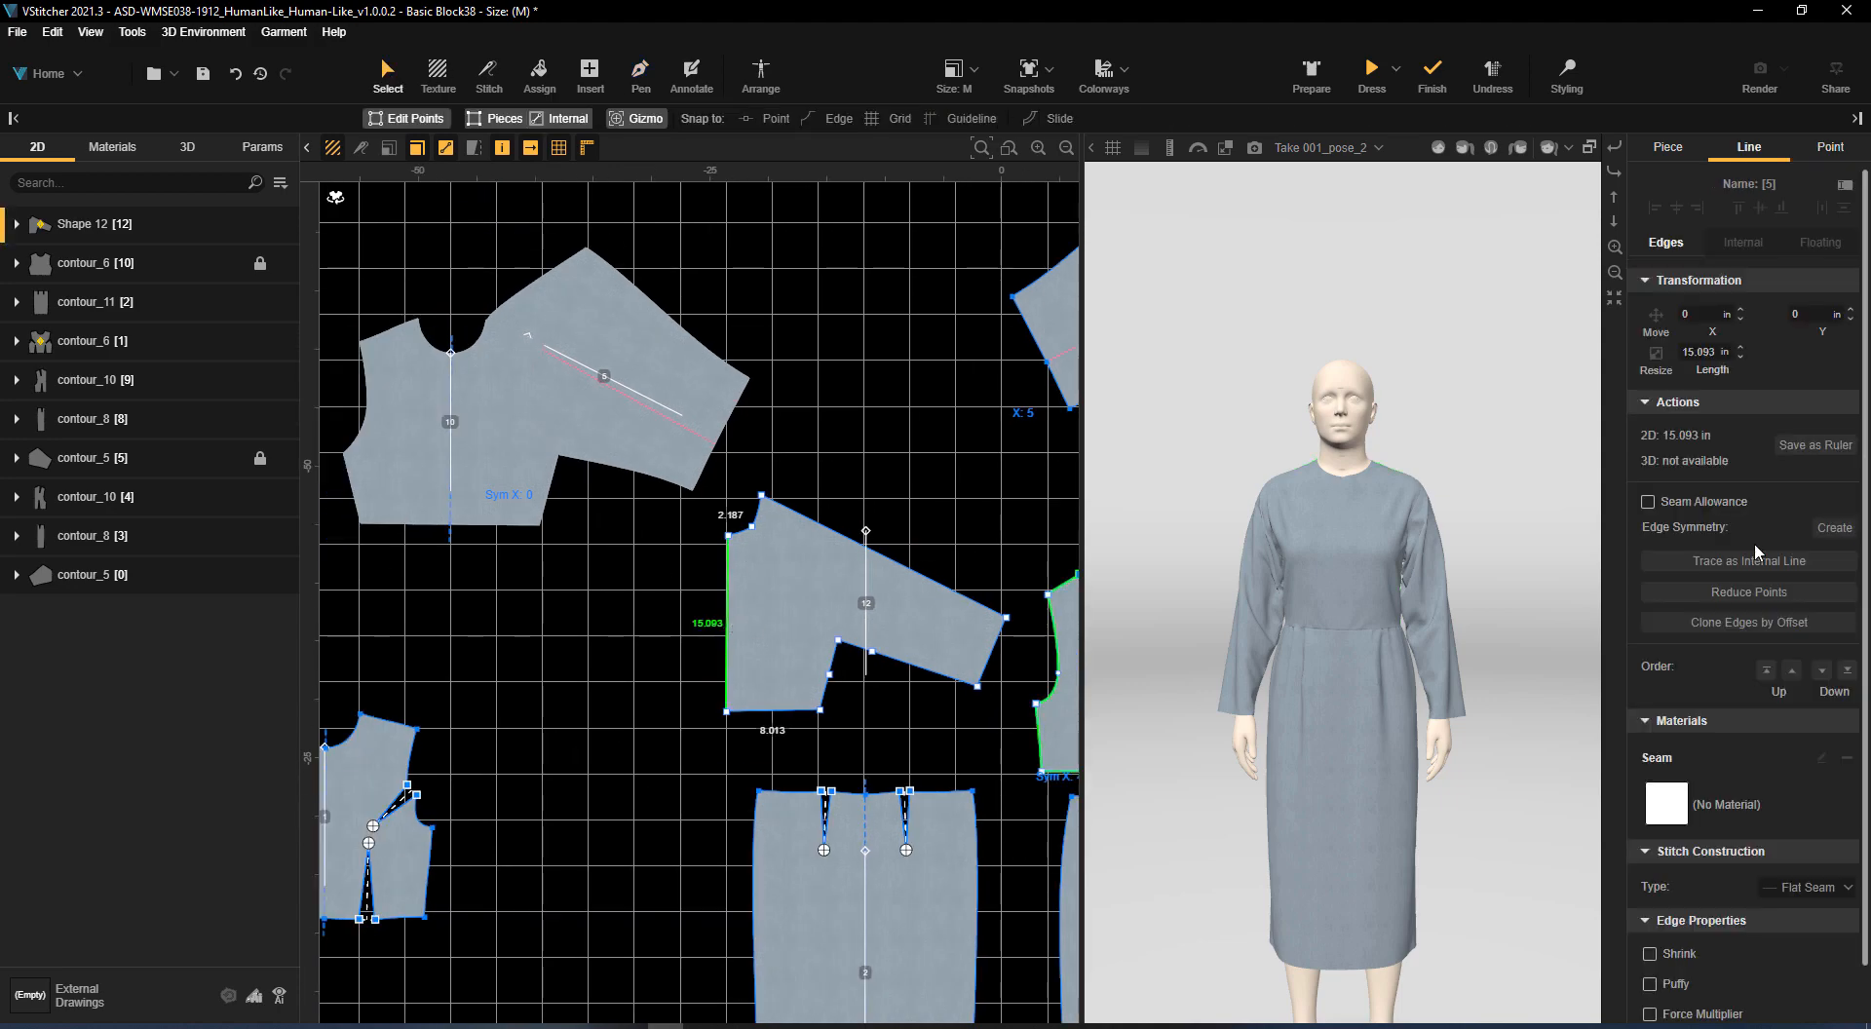
click(1832, 531)
scroll(860, 498, down, 1)
middle_drag(869, 470, 855, 572)
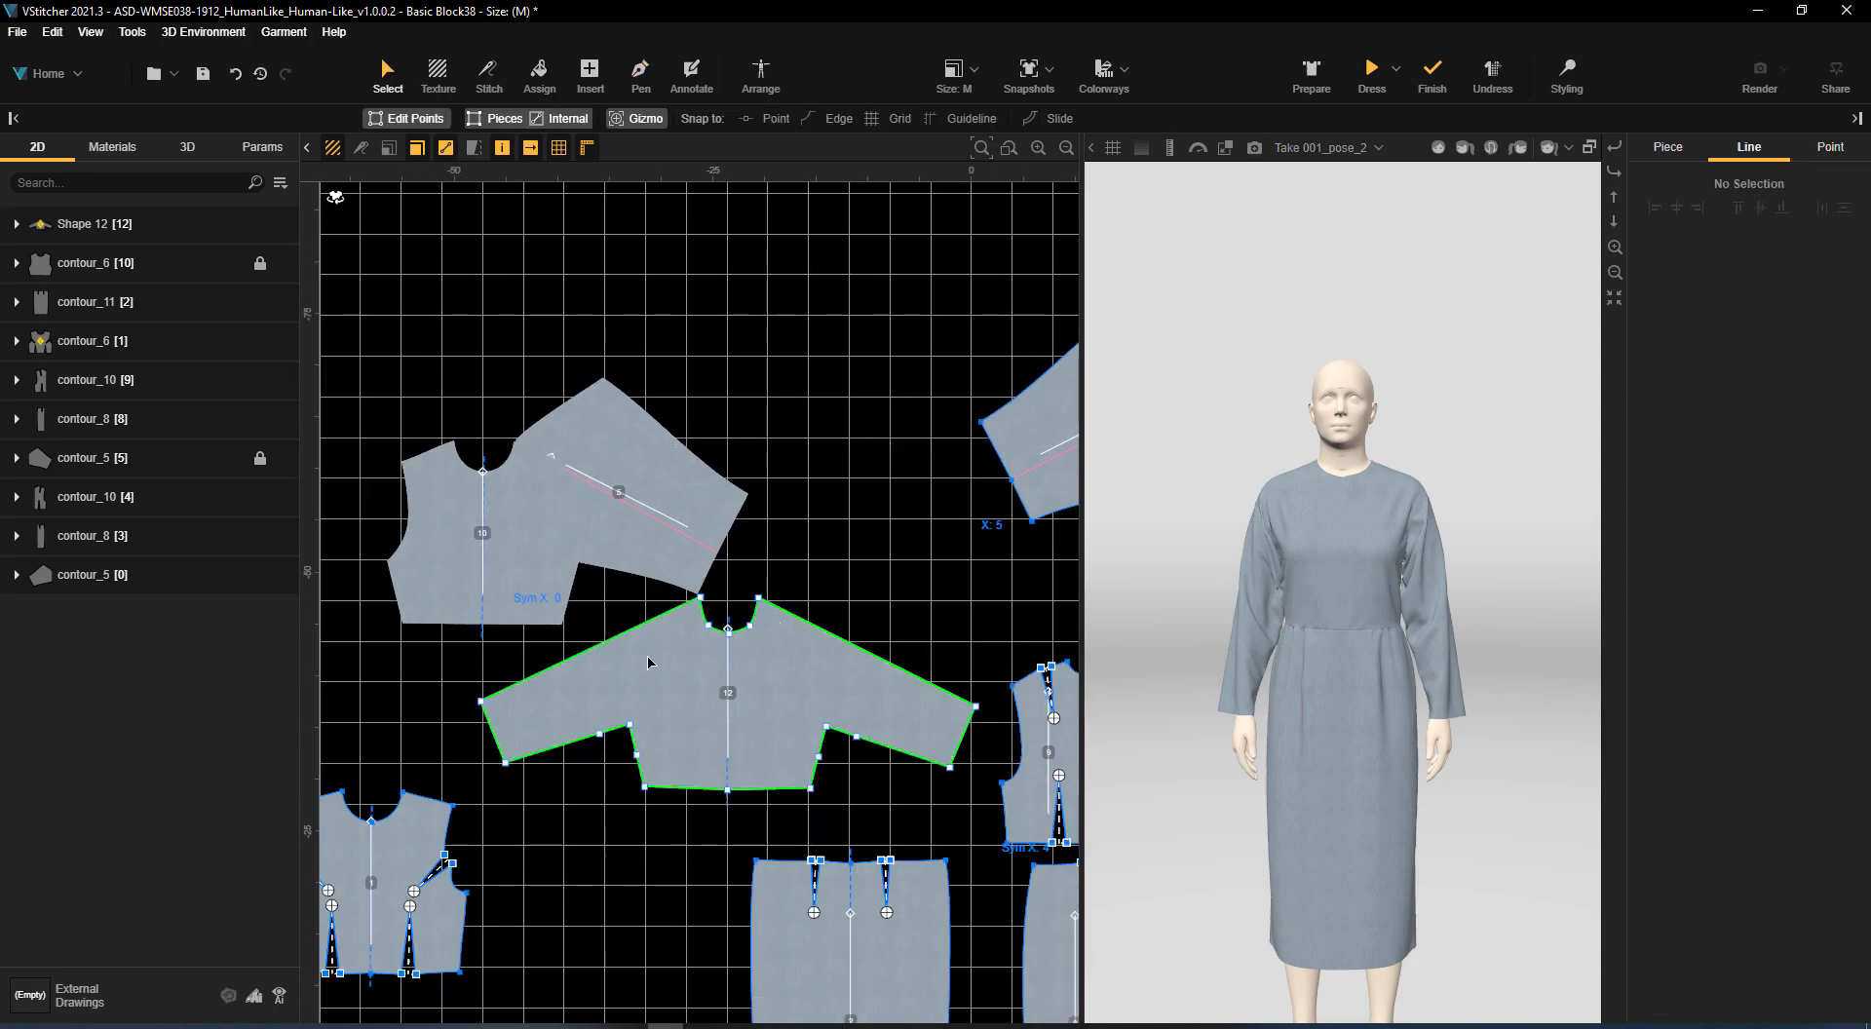
Move the full bodice-and-sleeve piece up into empty space above the locked original pieces
middle_drag(821, 679, 756, 678)
scroll(757, 678, down, 2)
drag(765, 681, 774, 333)
scroll(774, 333, up, 2)
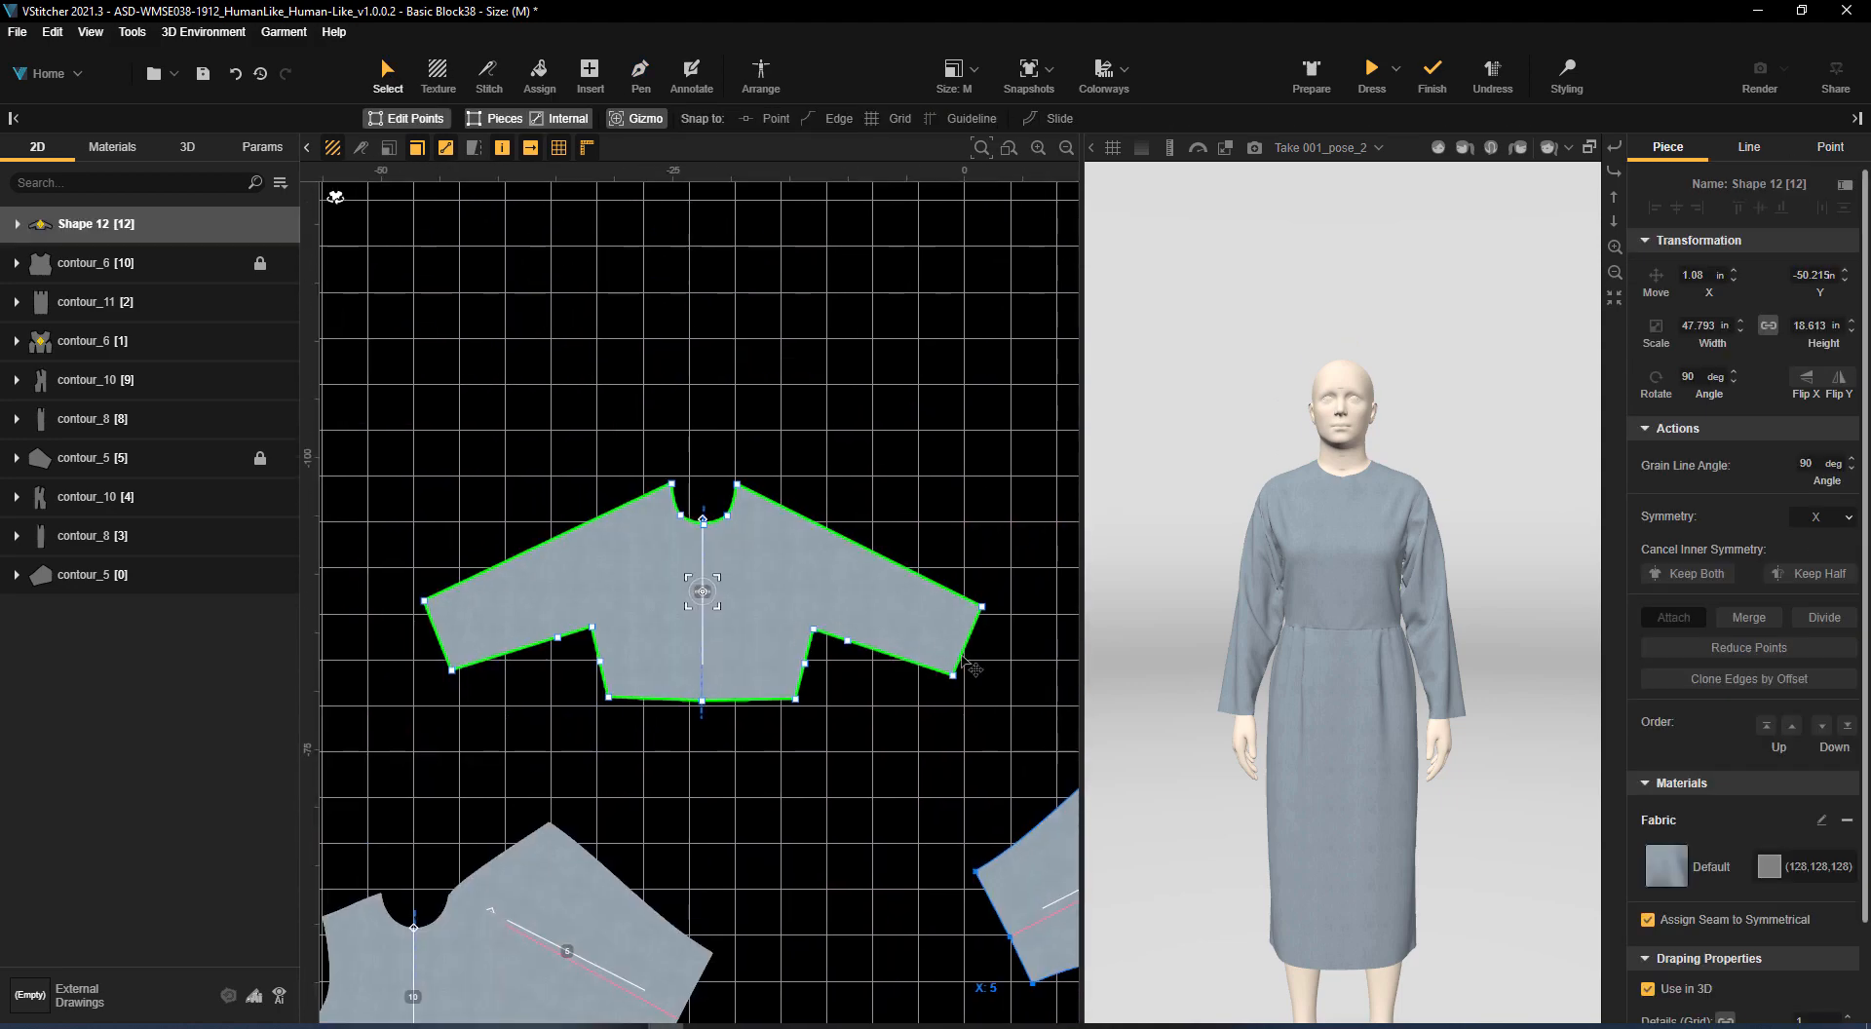
Raise the cuff ends of the sleeves to a flatter angle and flare the bodice hem corners outward
click(977, 582)
drag(954, 618, 983, 656)
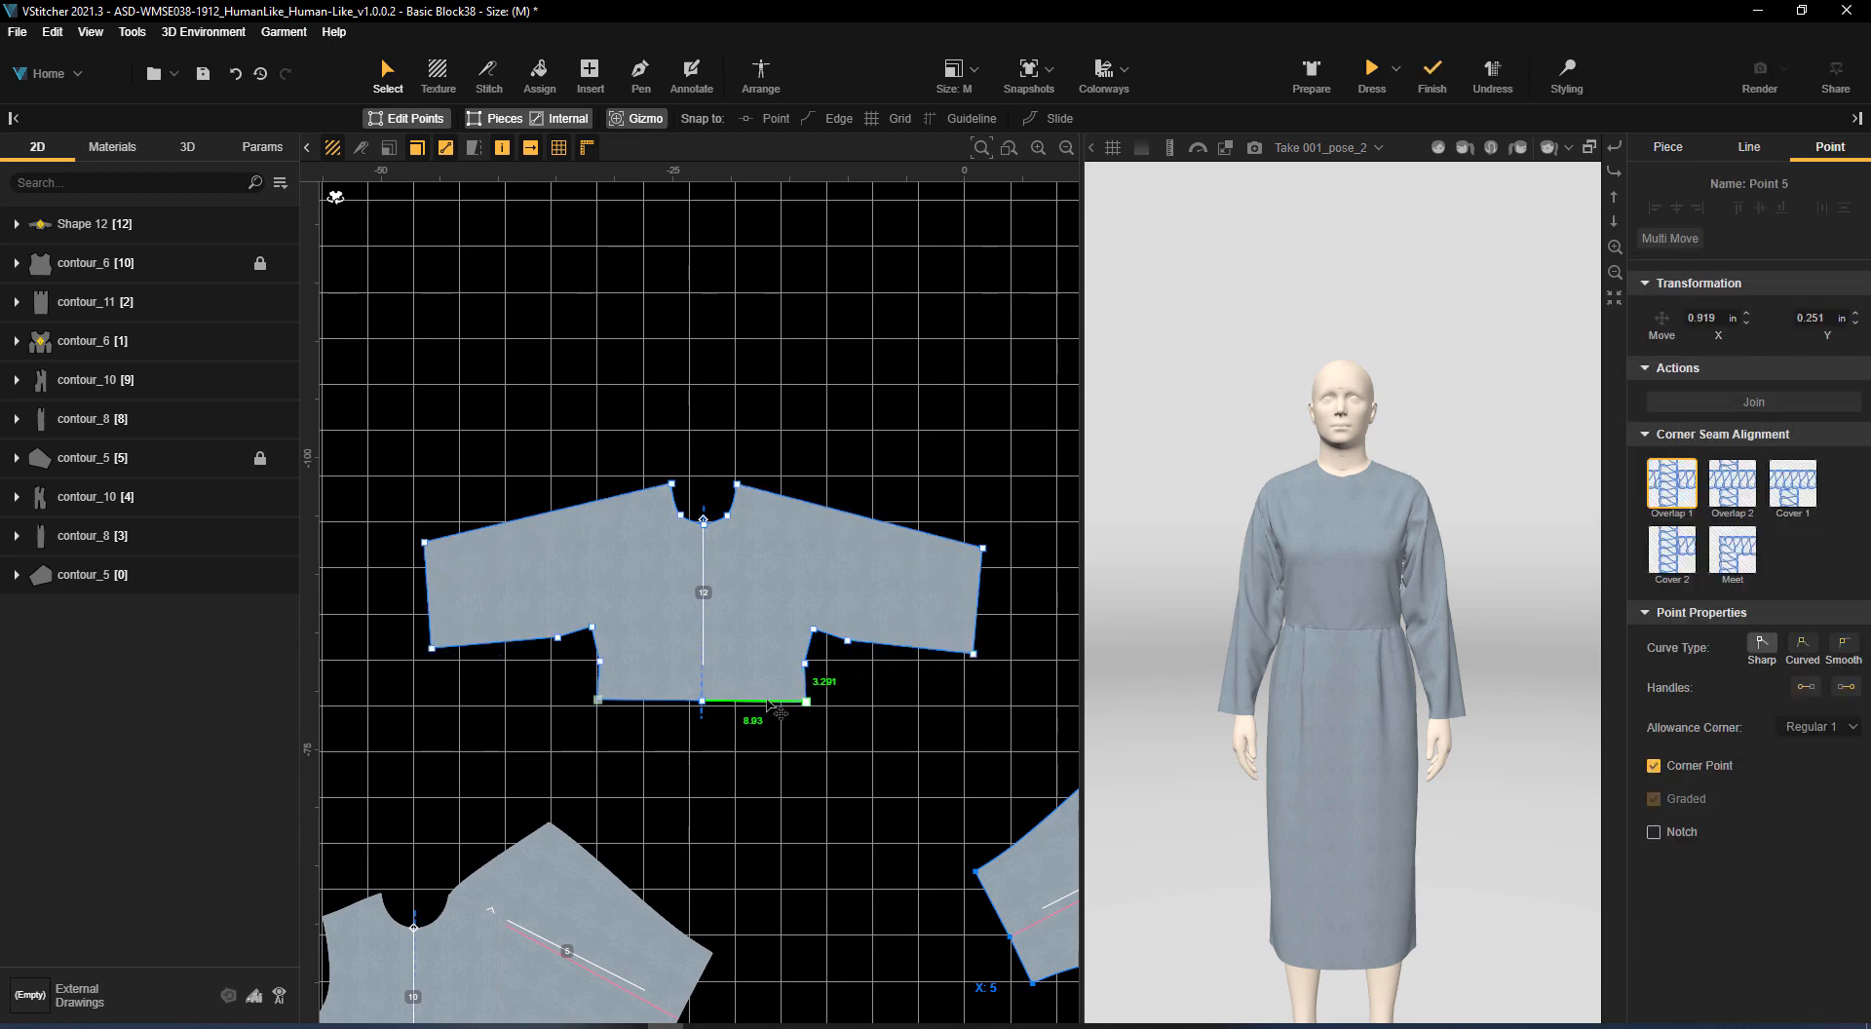
drag(772, 706, 826, 753)
scroll(887, 739, down, 2)
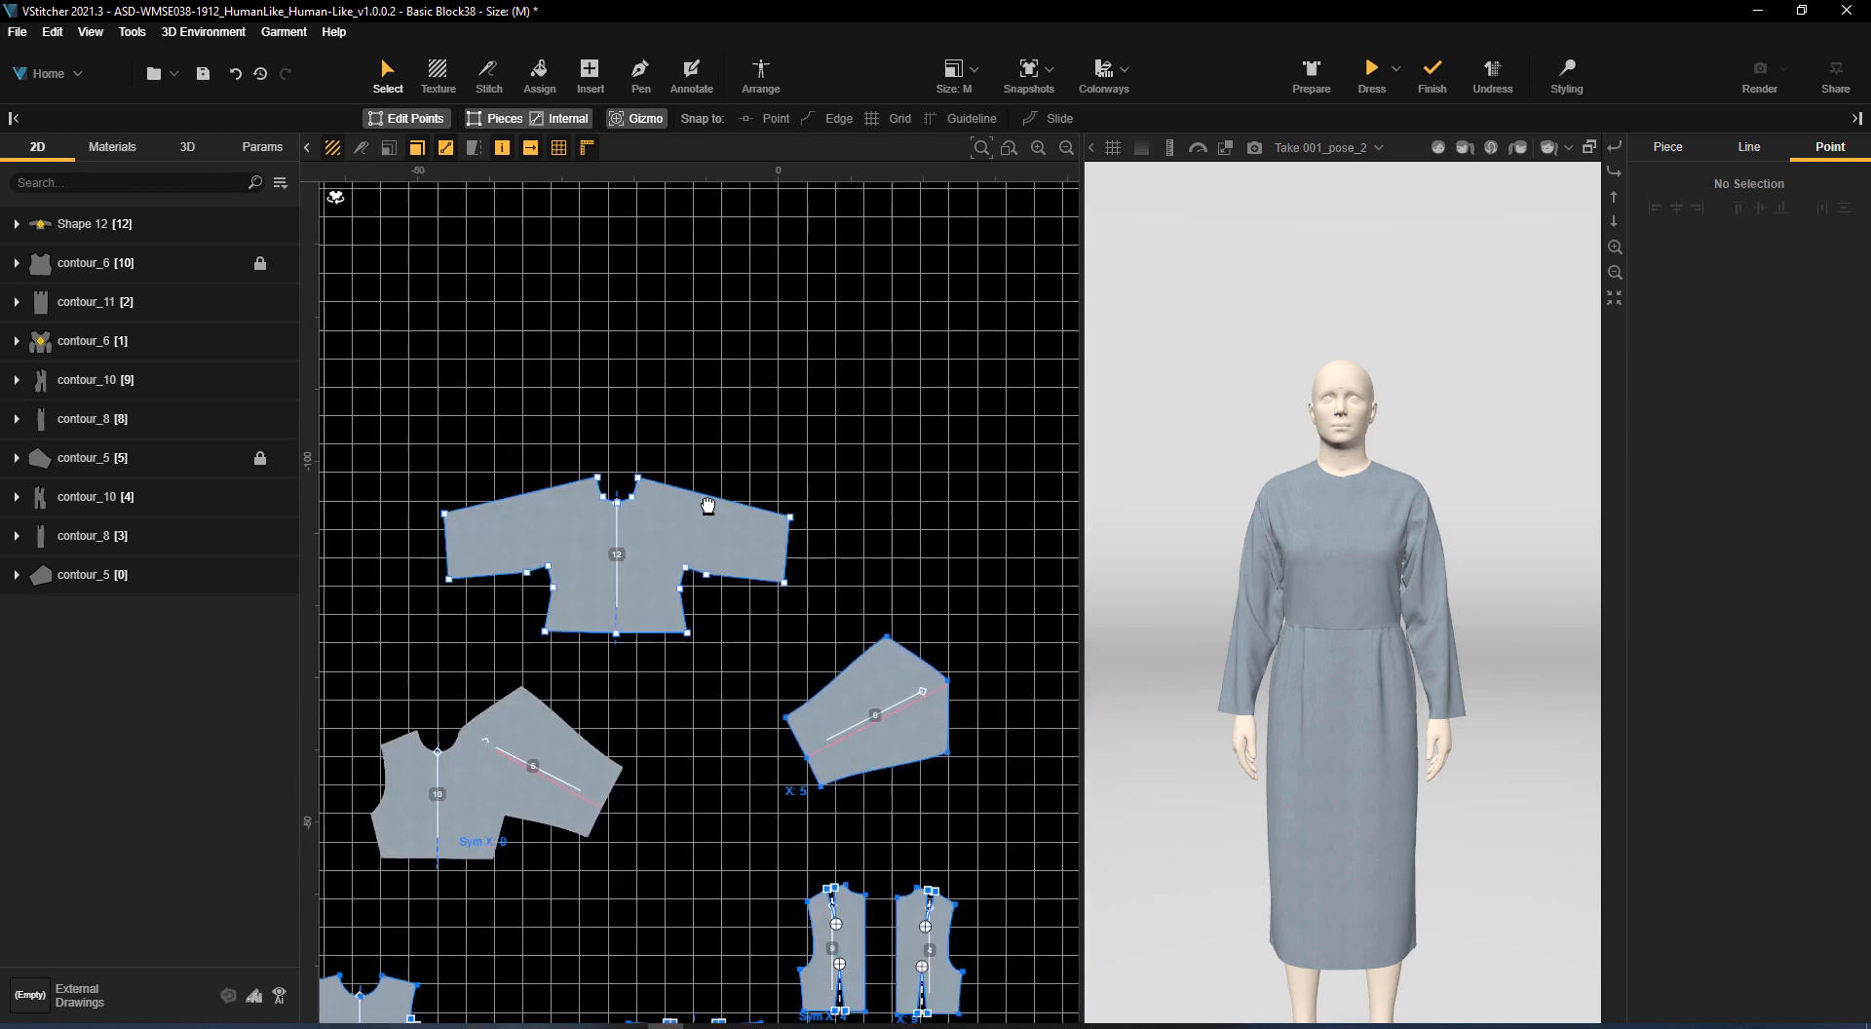
Duplicate the kimono front piece and place the copy beside it as the back piece
click(938, 486)
alt+drag(938, 486, 941, 304)
middle_drag(1067, 487, 886, 716)
drag(739, 543, 1100, 732)
scroll(1002, 604, up, 1)
middle_drag(1002, 605, 817, 423)
scroll(817, 423, up, 3)
click(774, 628)
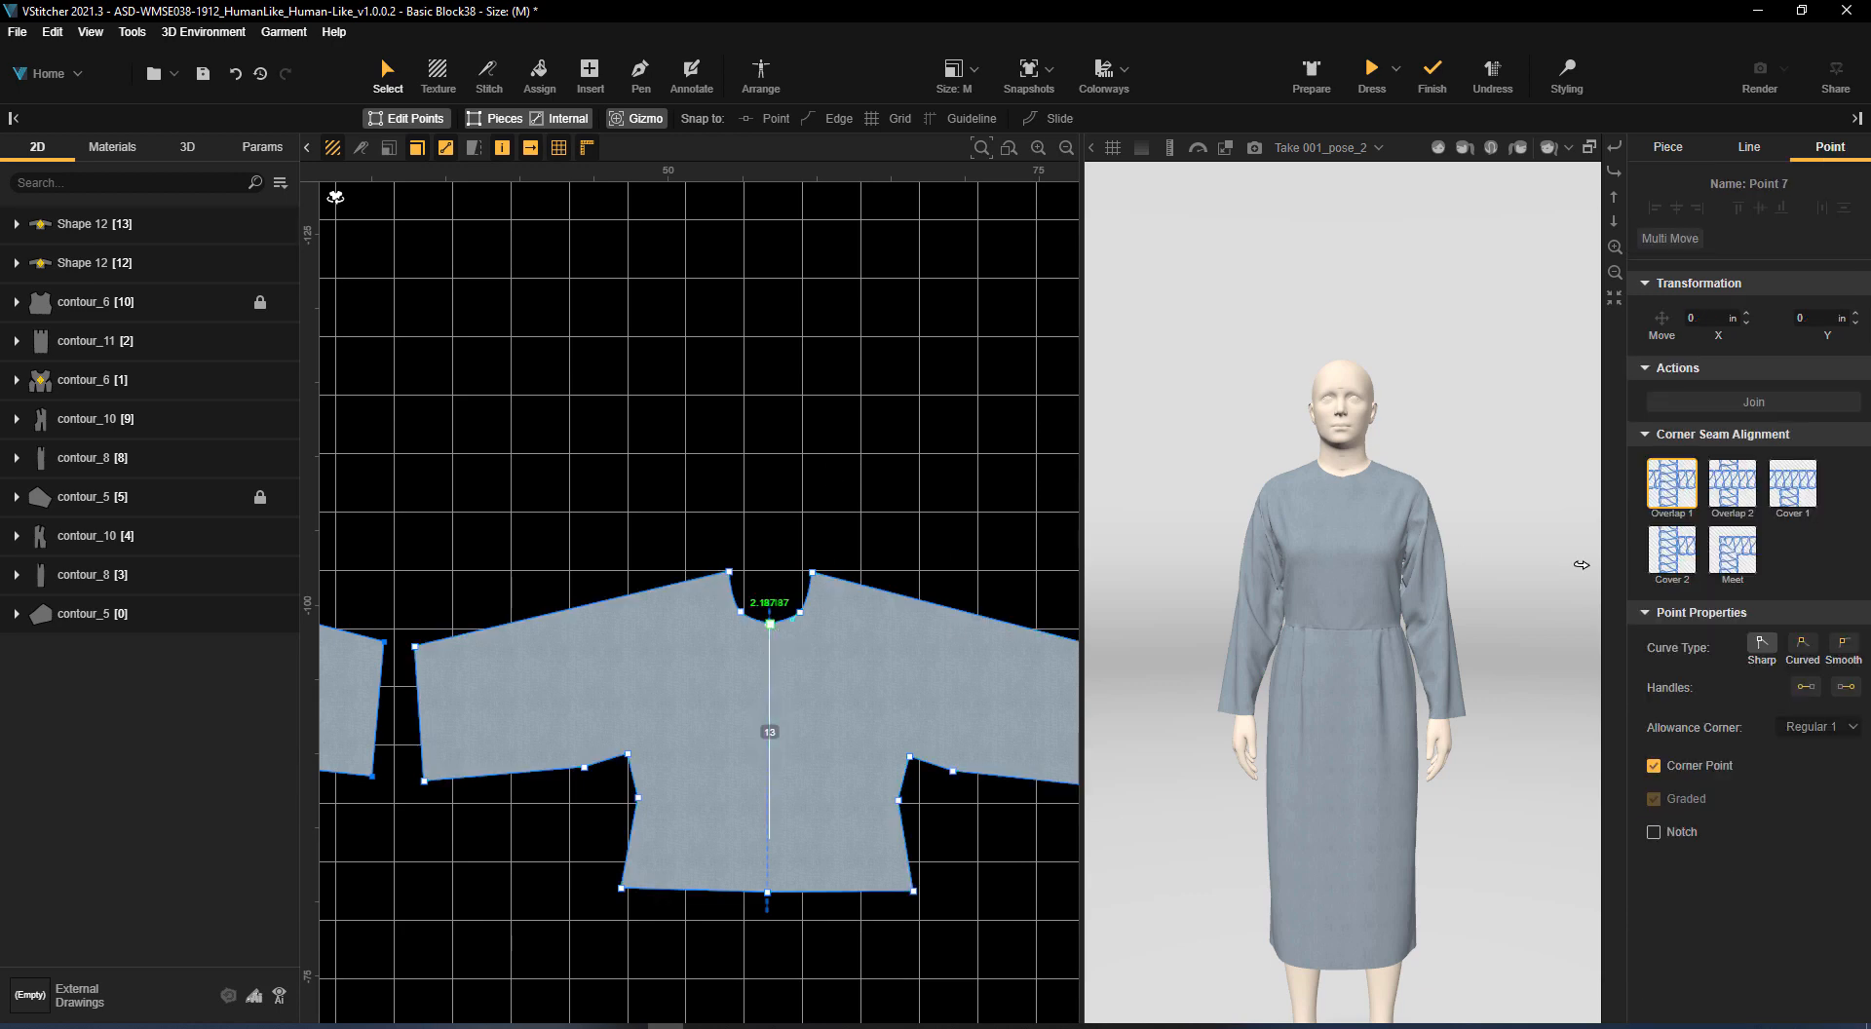
key(Delete)
key(ctrl+z)
Reshape the copy into a shallow back neckline by deleting the intermediate neckline points and raising the centre neck point
scroll(846, 569, up, 4)
click(737, 691)
key(Delete)
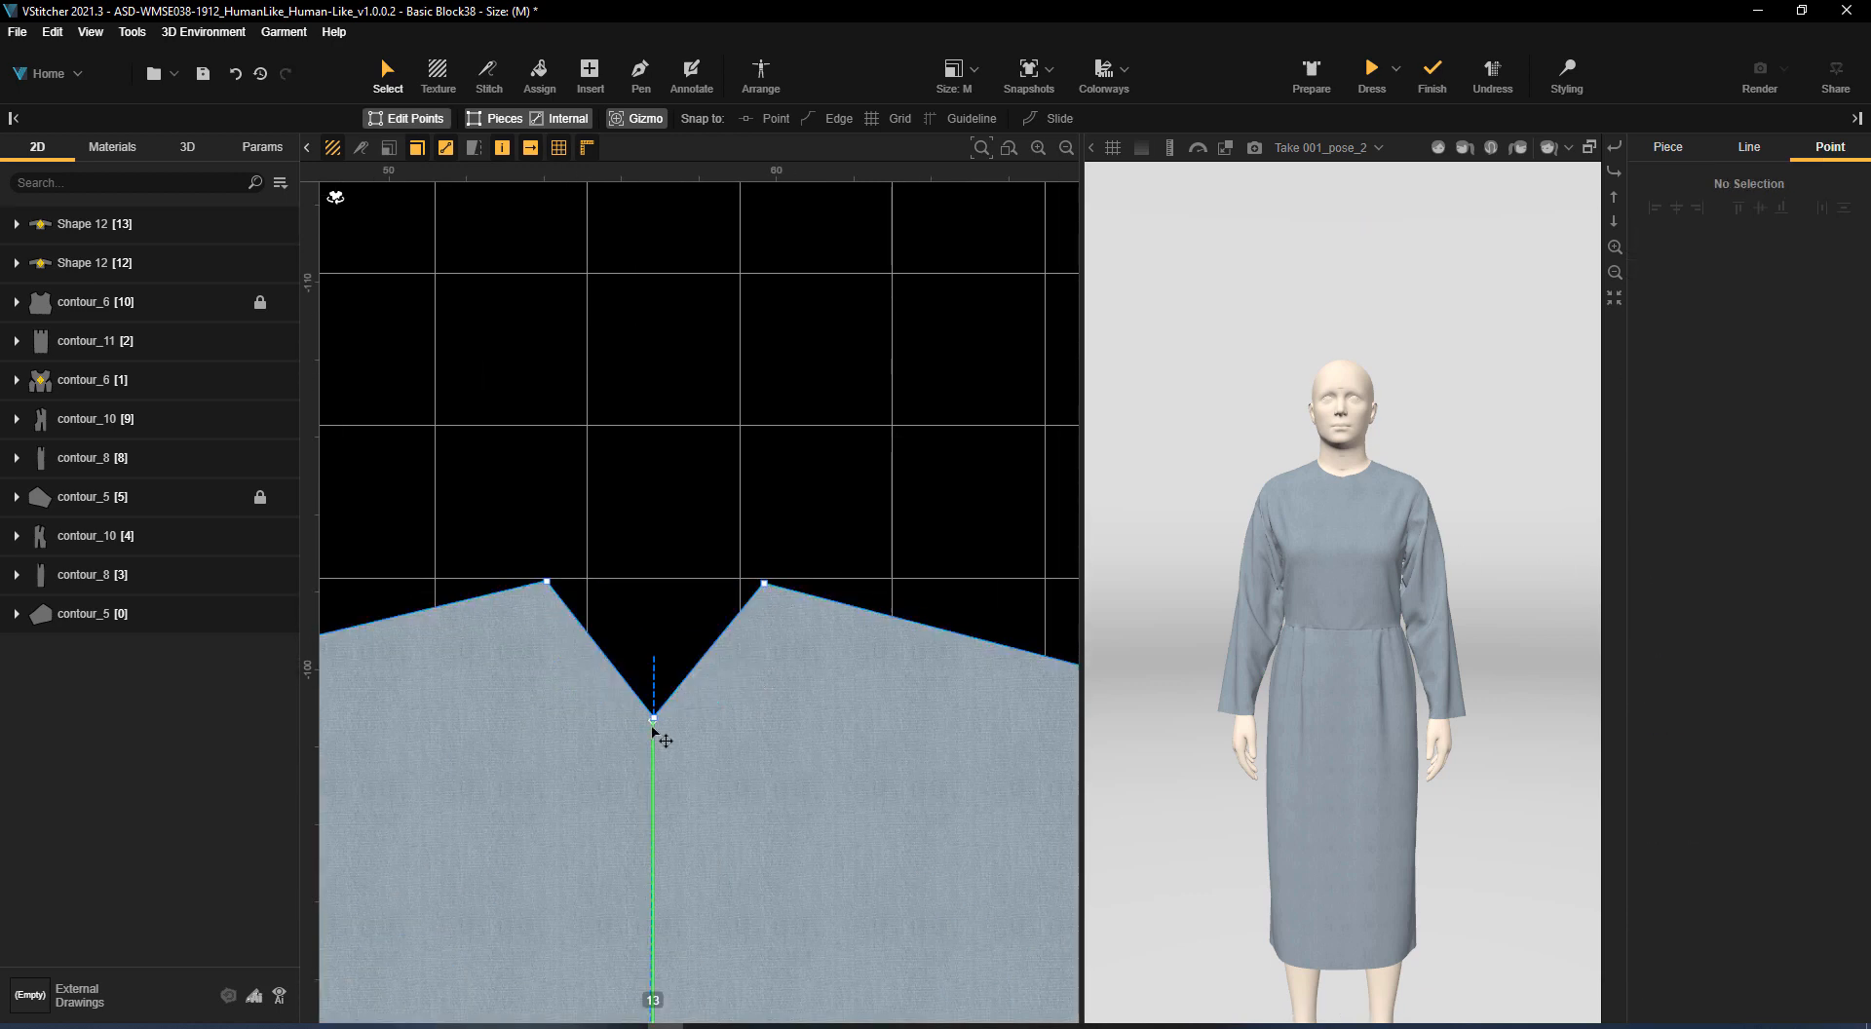
drag(652, 727, 751, 622)
click(765, 584)
click(887, 535)
scroll(948, 492, down, 8)
middle_drag(948, 493, 1385, 414)
scroll(903, 548, down, 1)
middle_drag(906, 512, 776, 353)
scroll(1014, 560, down, 2)
middle_drag(1014, 561, 757, 669)
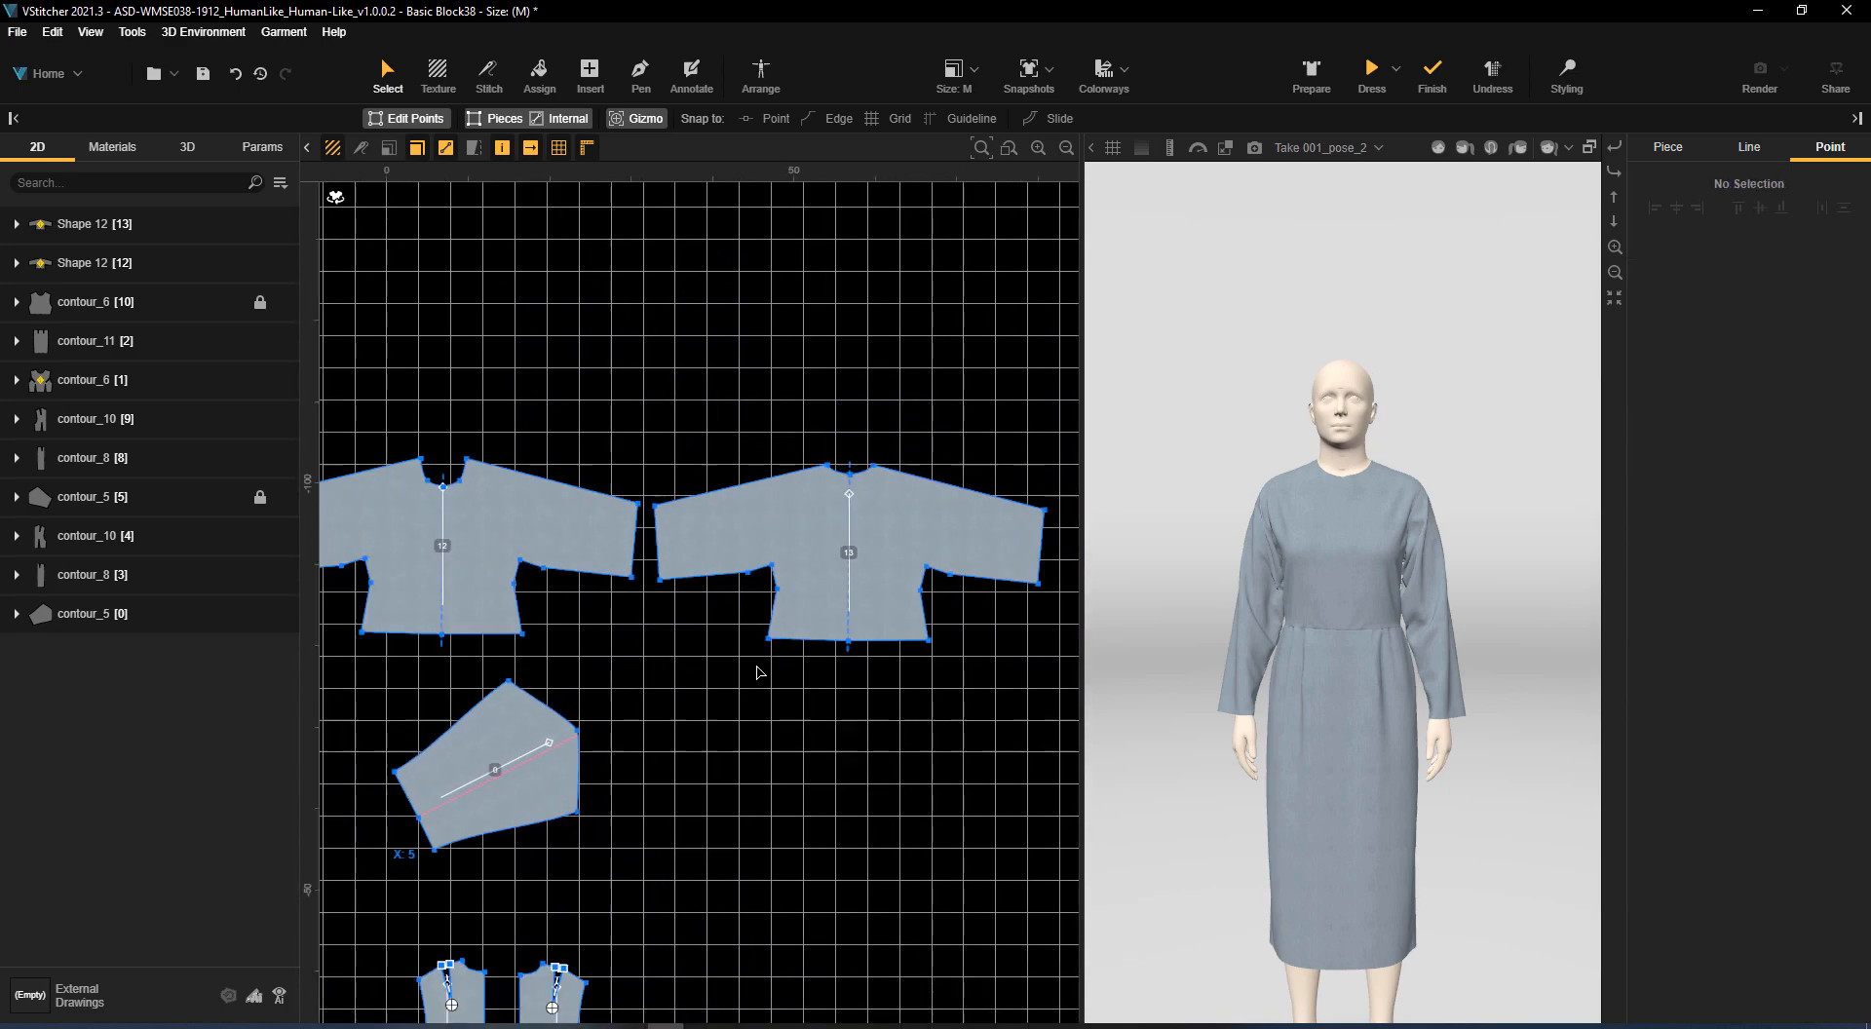
Unlock sleeve piece contour_5 [5] and exclude both original sleeve pieces from 3D
scroll(902, 912, down, 2)
middle_drag(902, 911, 1210, 569)
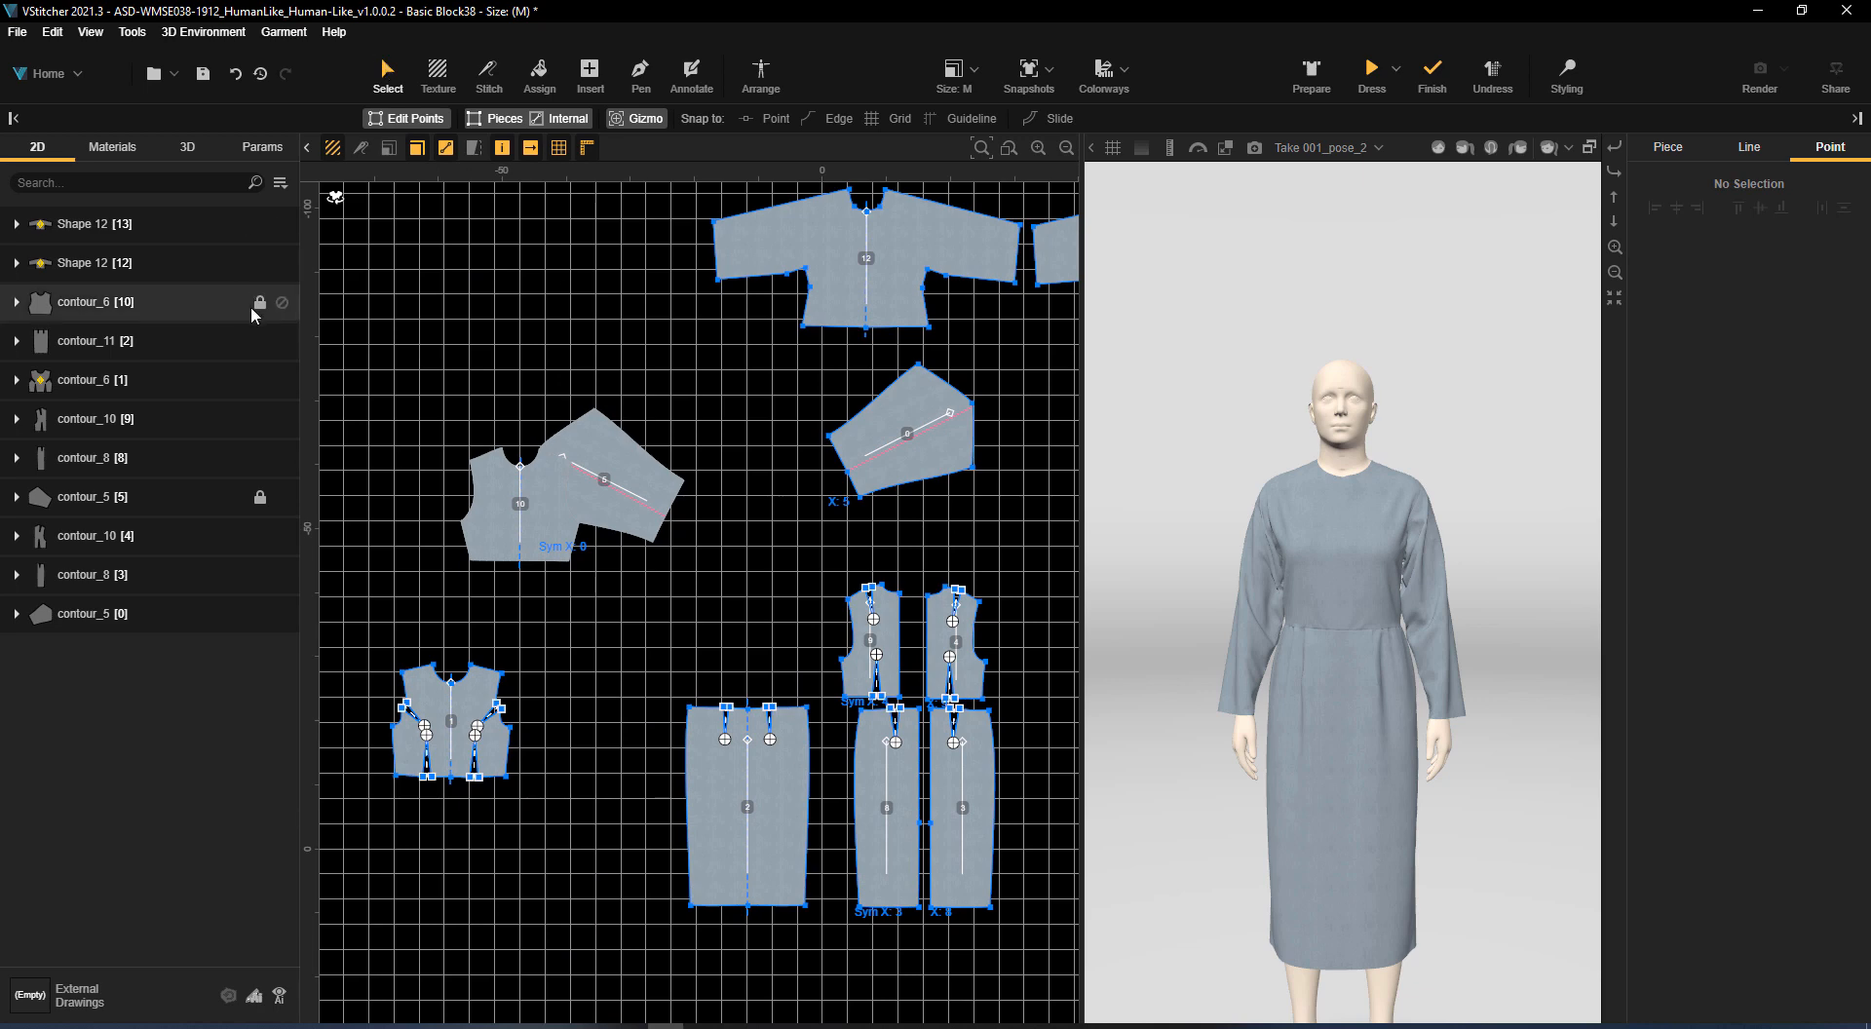
click(259, 497)
click(1652, 966)
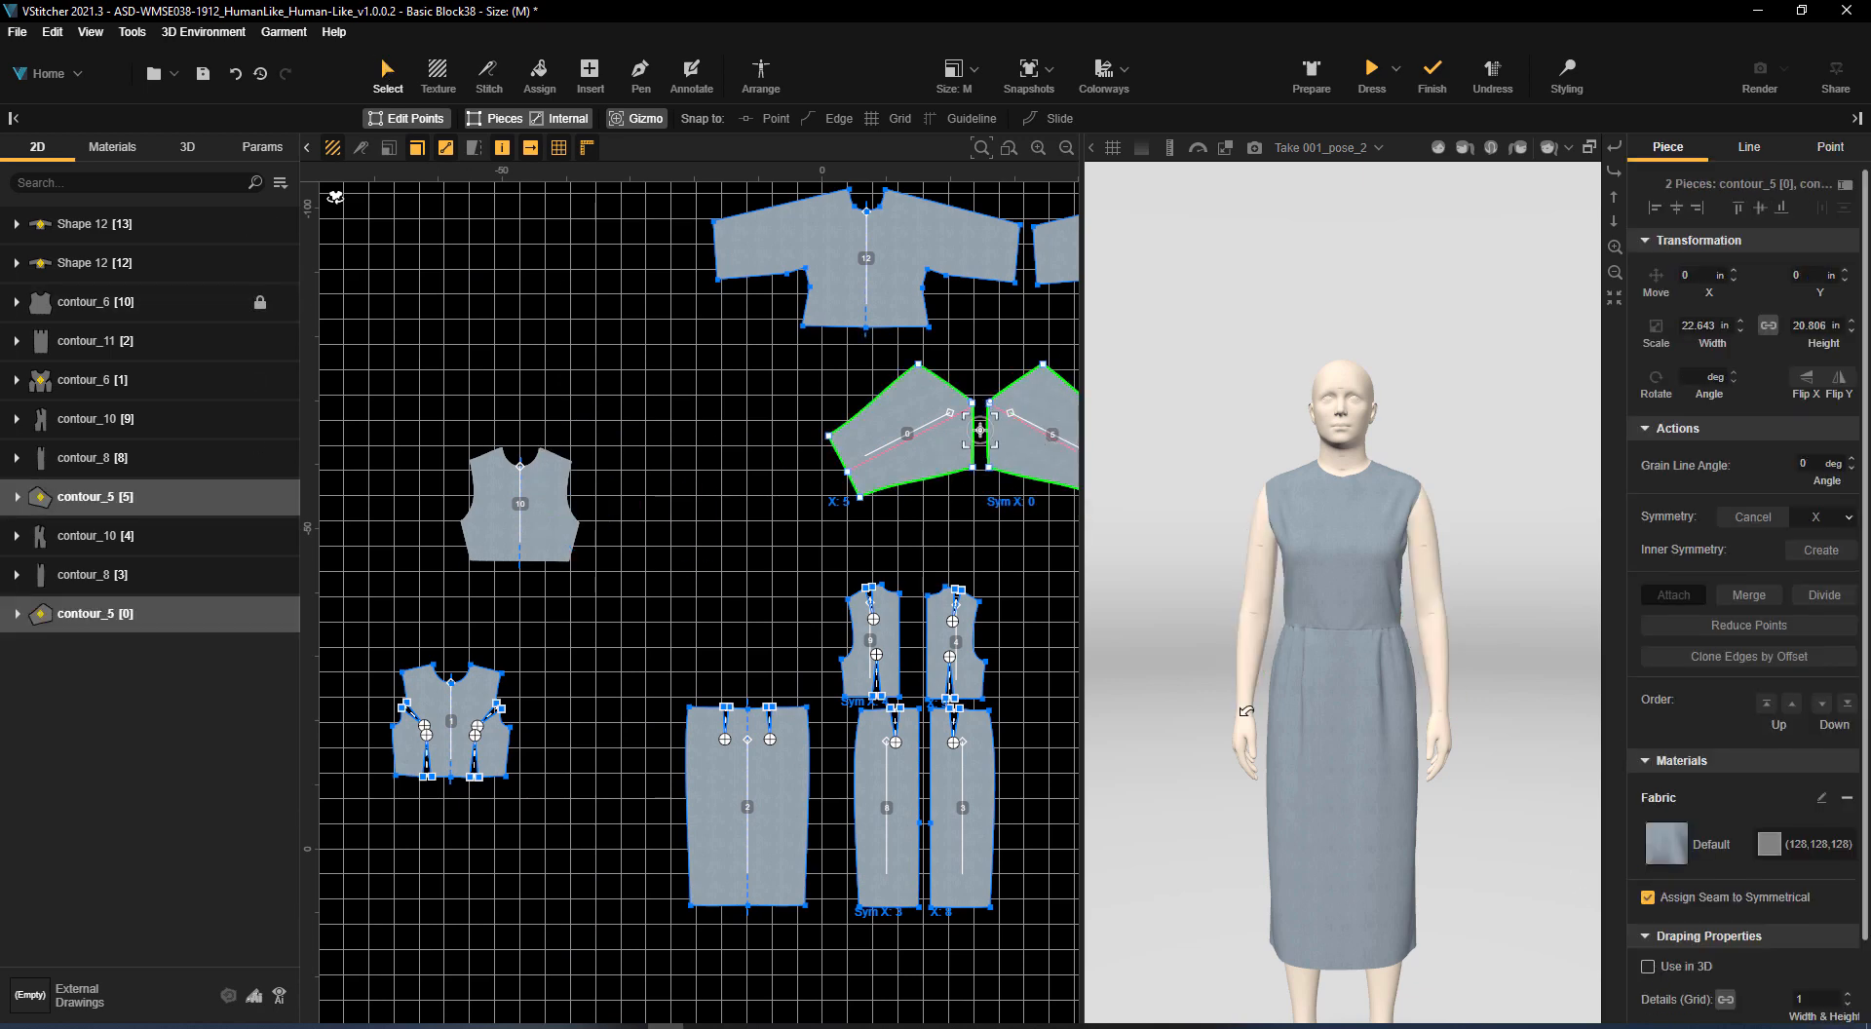
Move the two original sleeve pieces away from the new kimono front and back pieces
drag(942, 465, 424, 346)
click(662, 336)
middle_drag(975, 194, 735, 388)
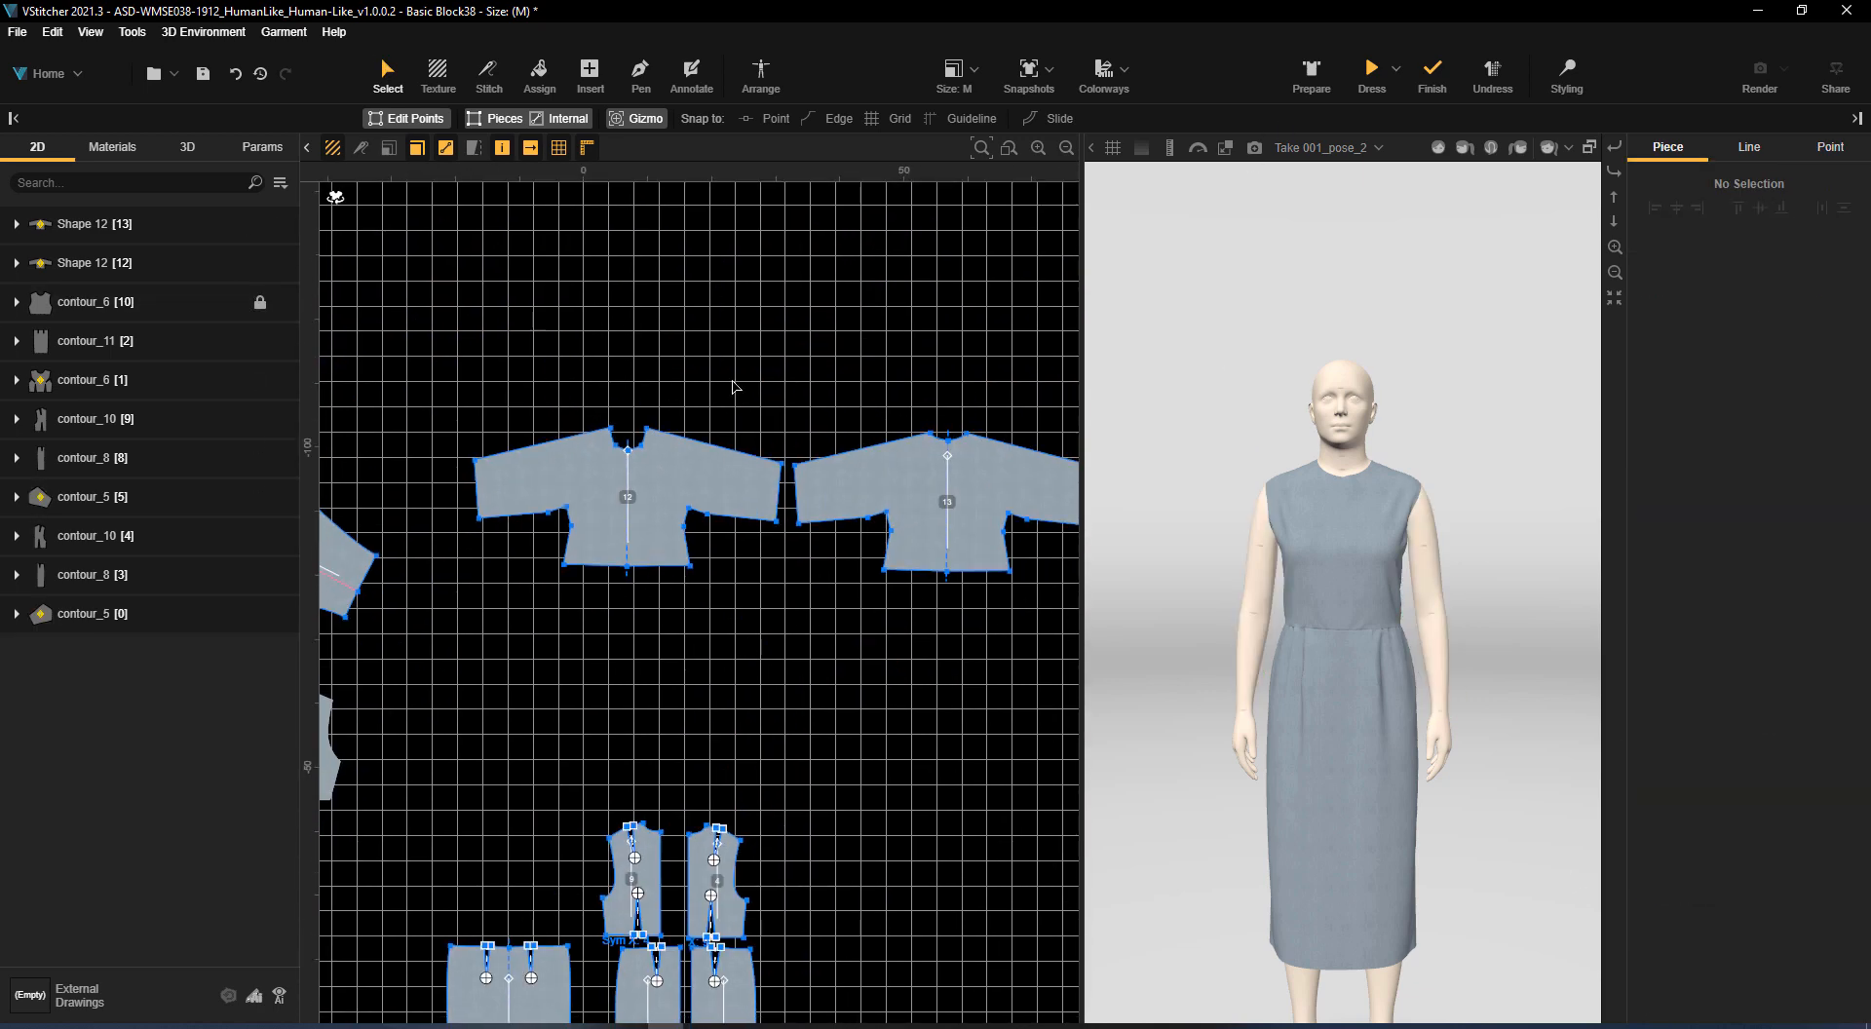
Stitch the kimono front and back together along the shoulder-sleeve edges, the sleeve underarm edges and the bodice side seams
key(s)
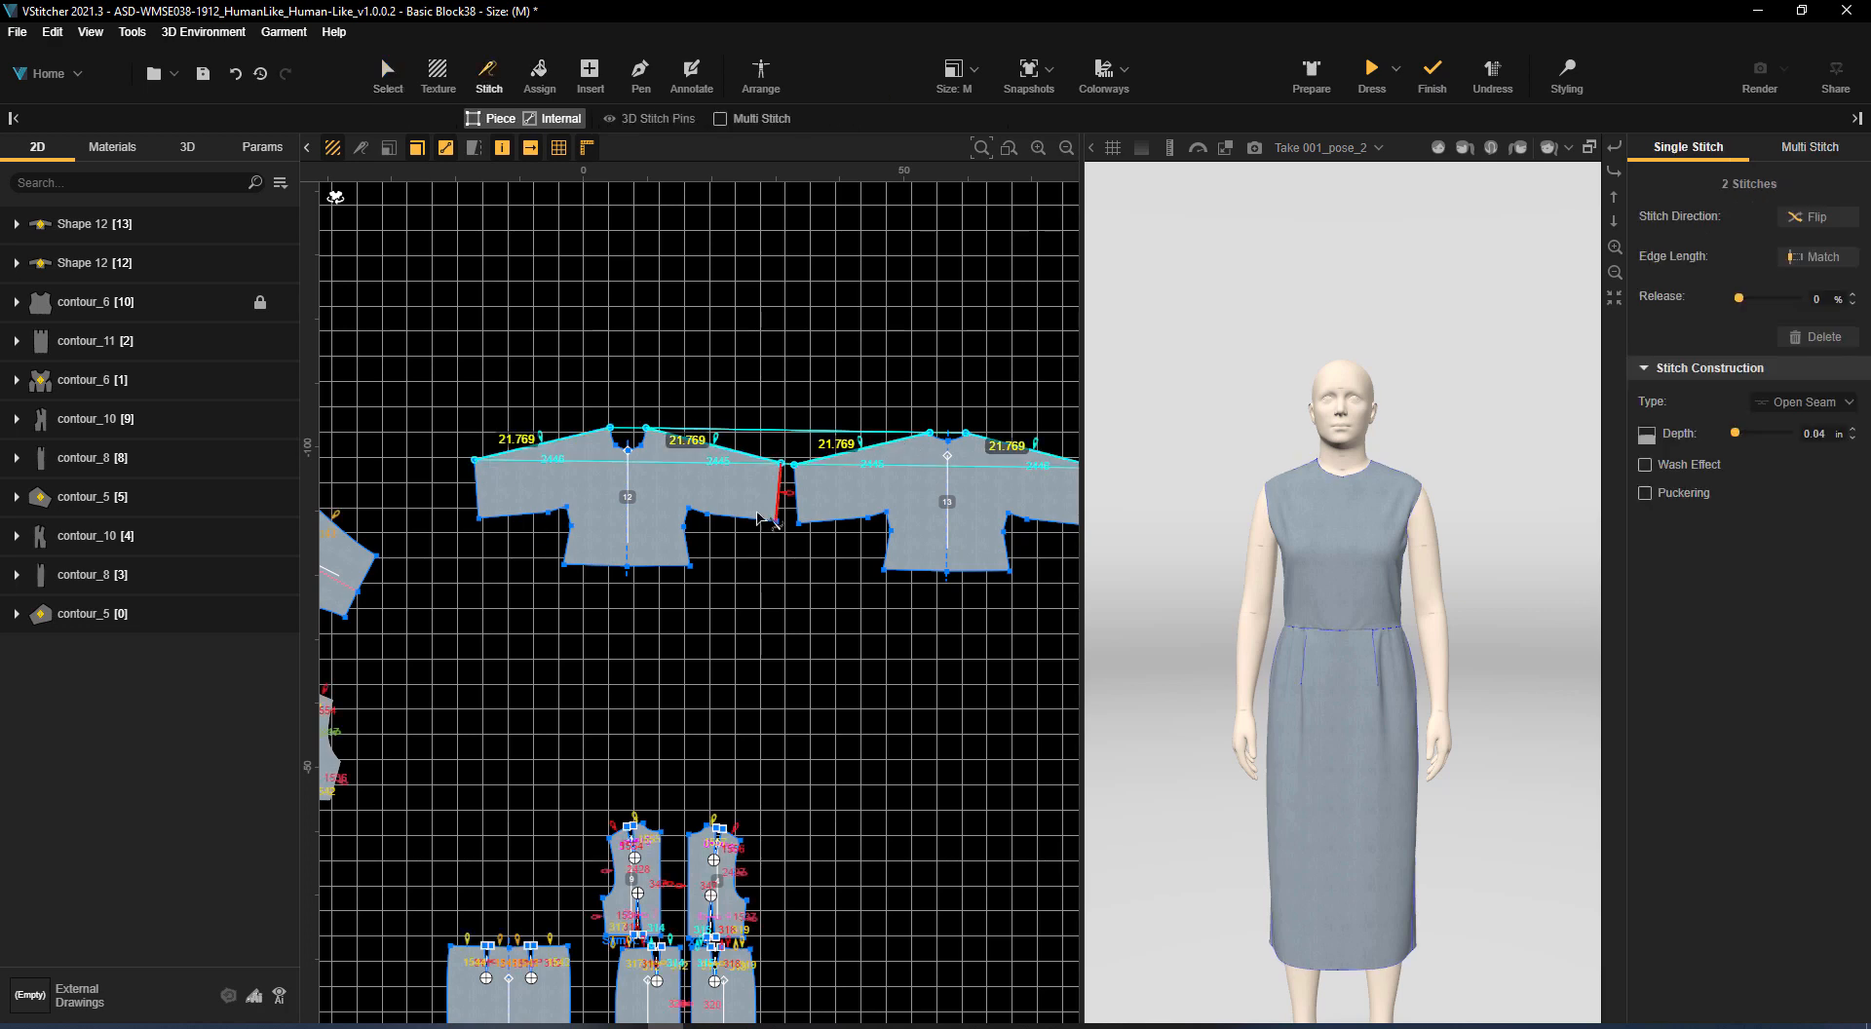
click(888, 562)
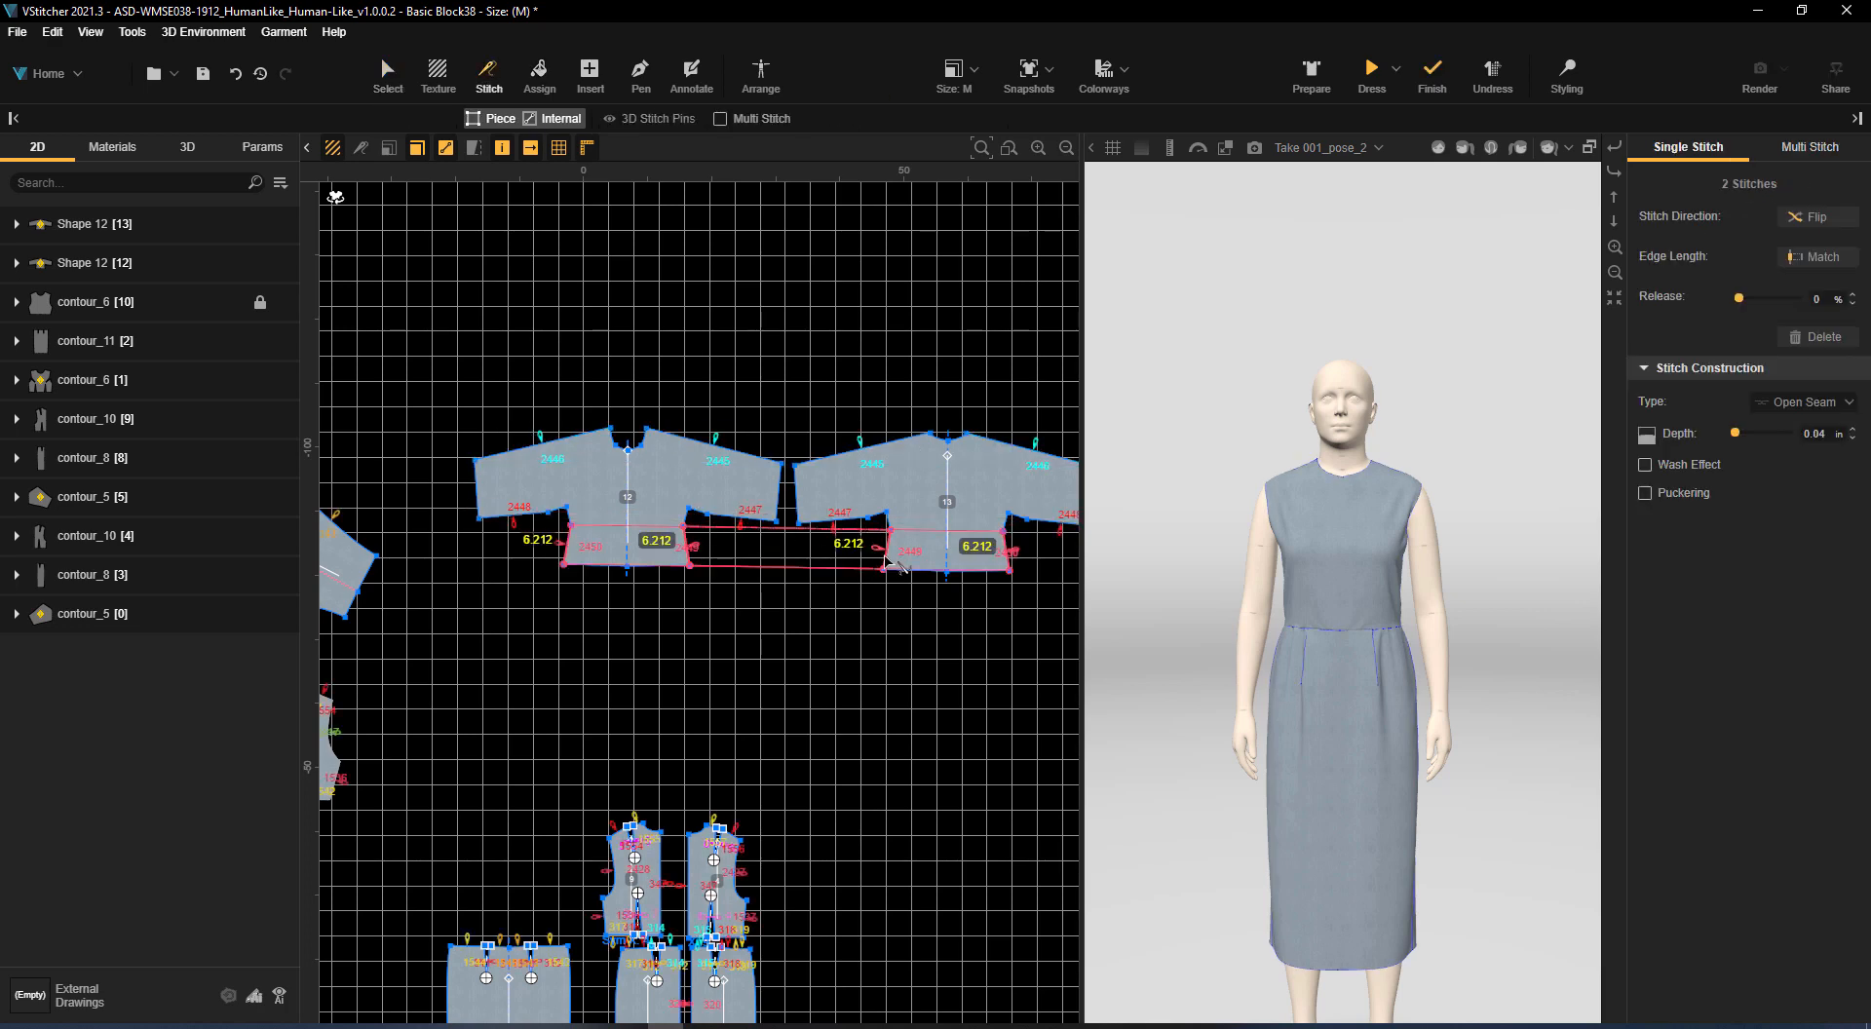
Remove the original sleeve pieces and both original front bodice pieces from the avatar's arrangement silhouettes
click(761, 73)
click(390, 76)
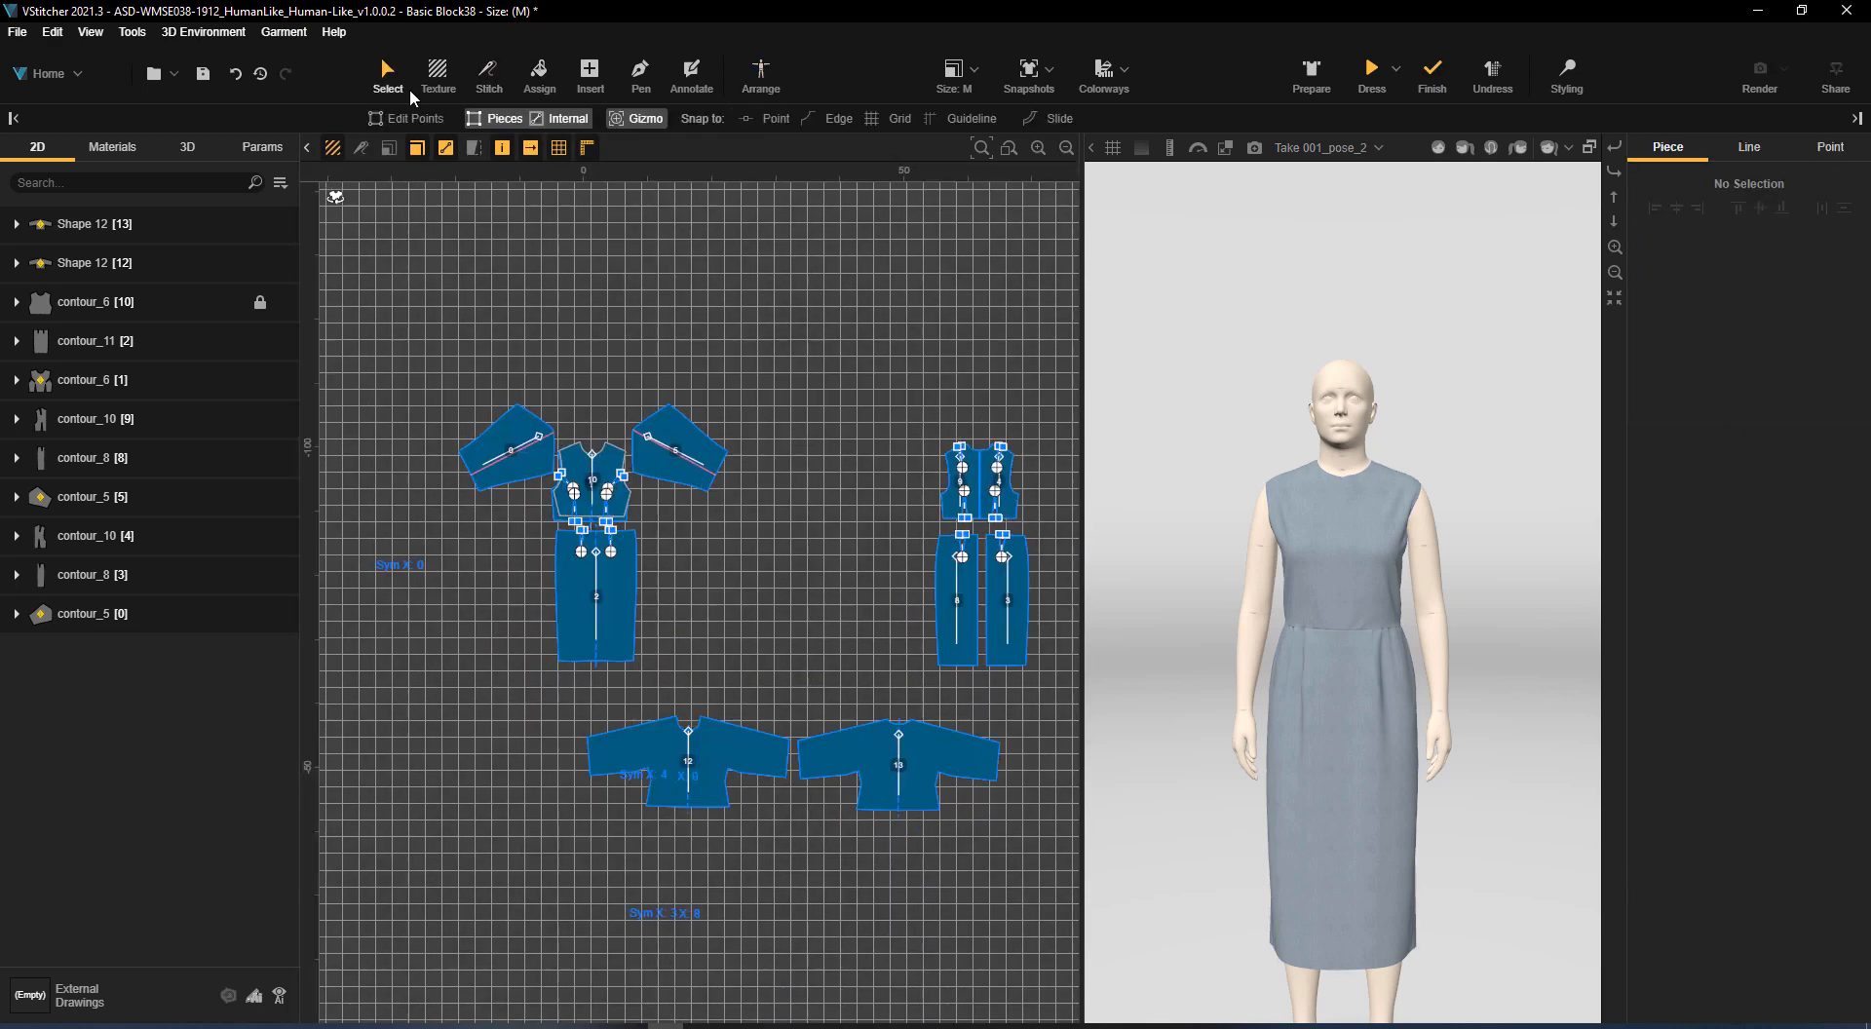
click(761, 73)
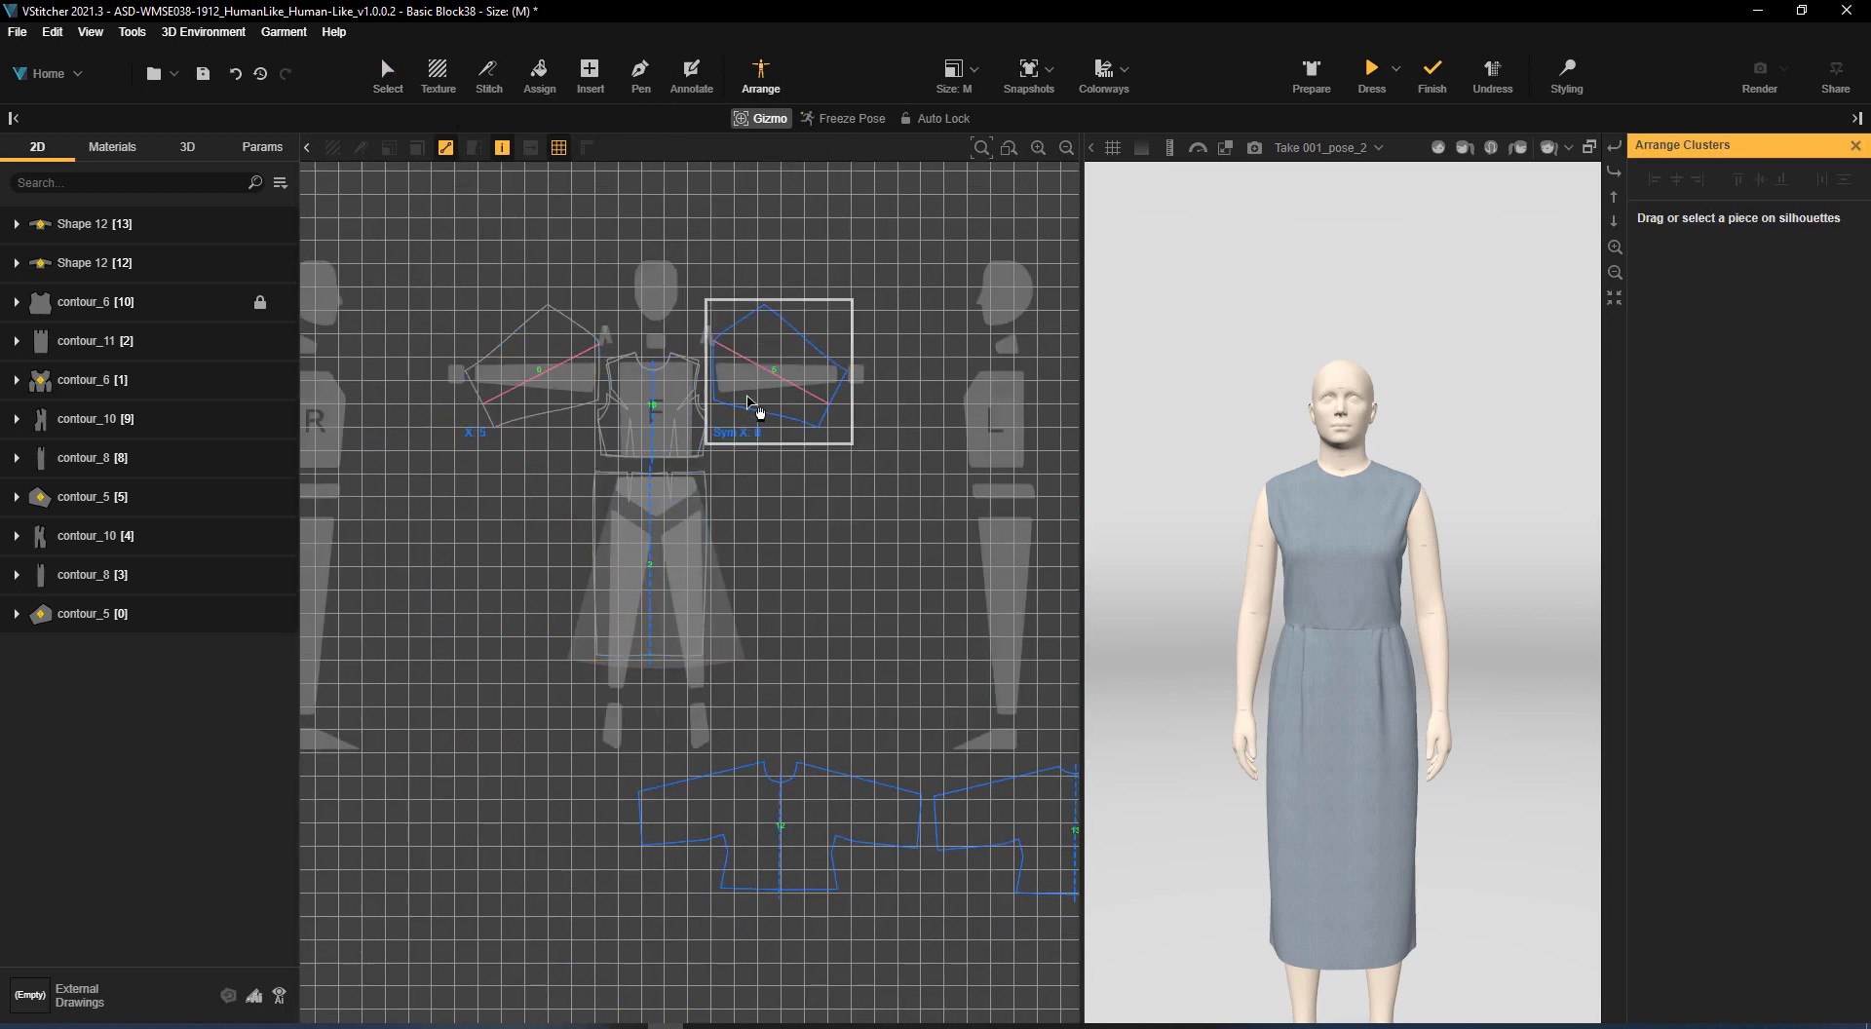
click(758, 414)
drag(765, 392, 487, 953)
click(596, 464)
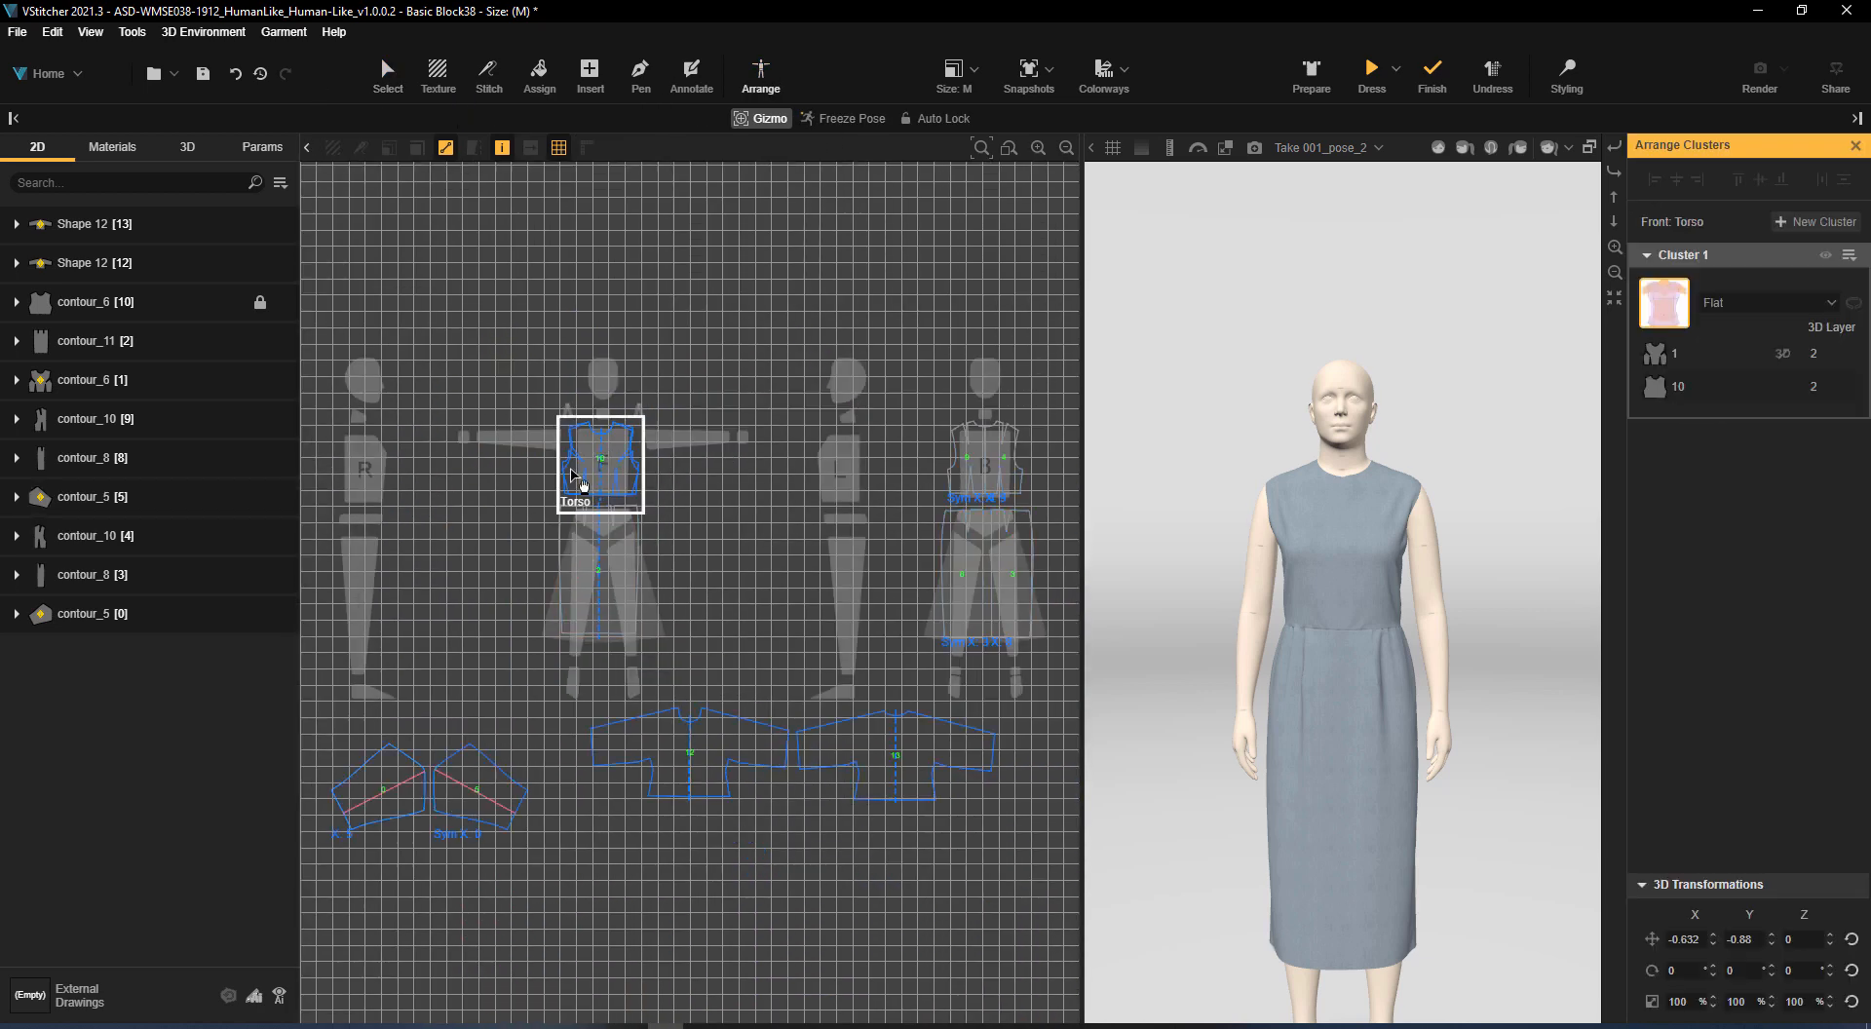
drag(580, 467, 414, 1023)
drag(612, 357, 478, 807)
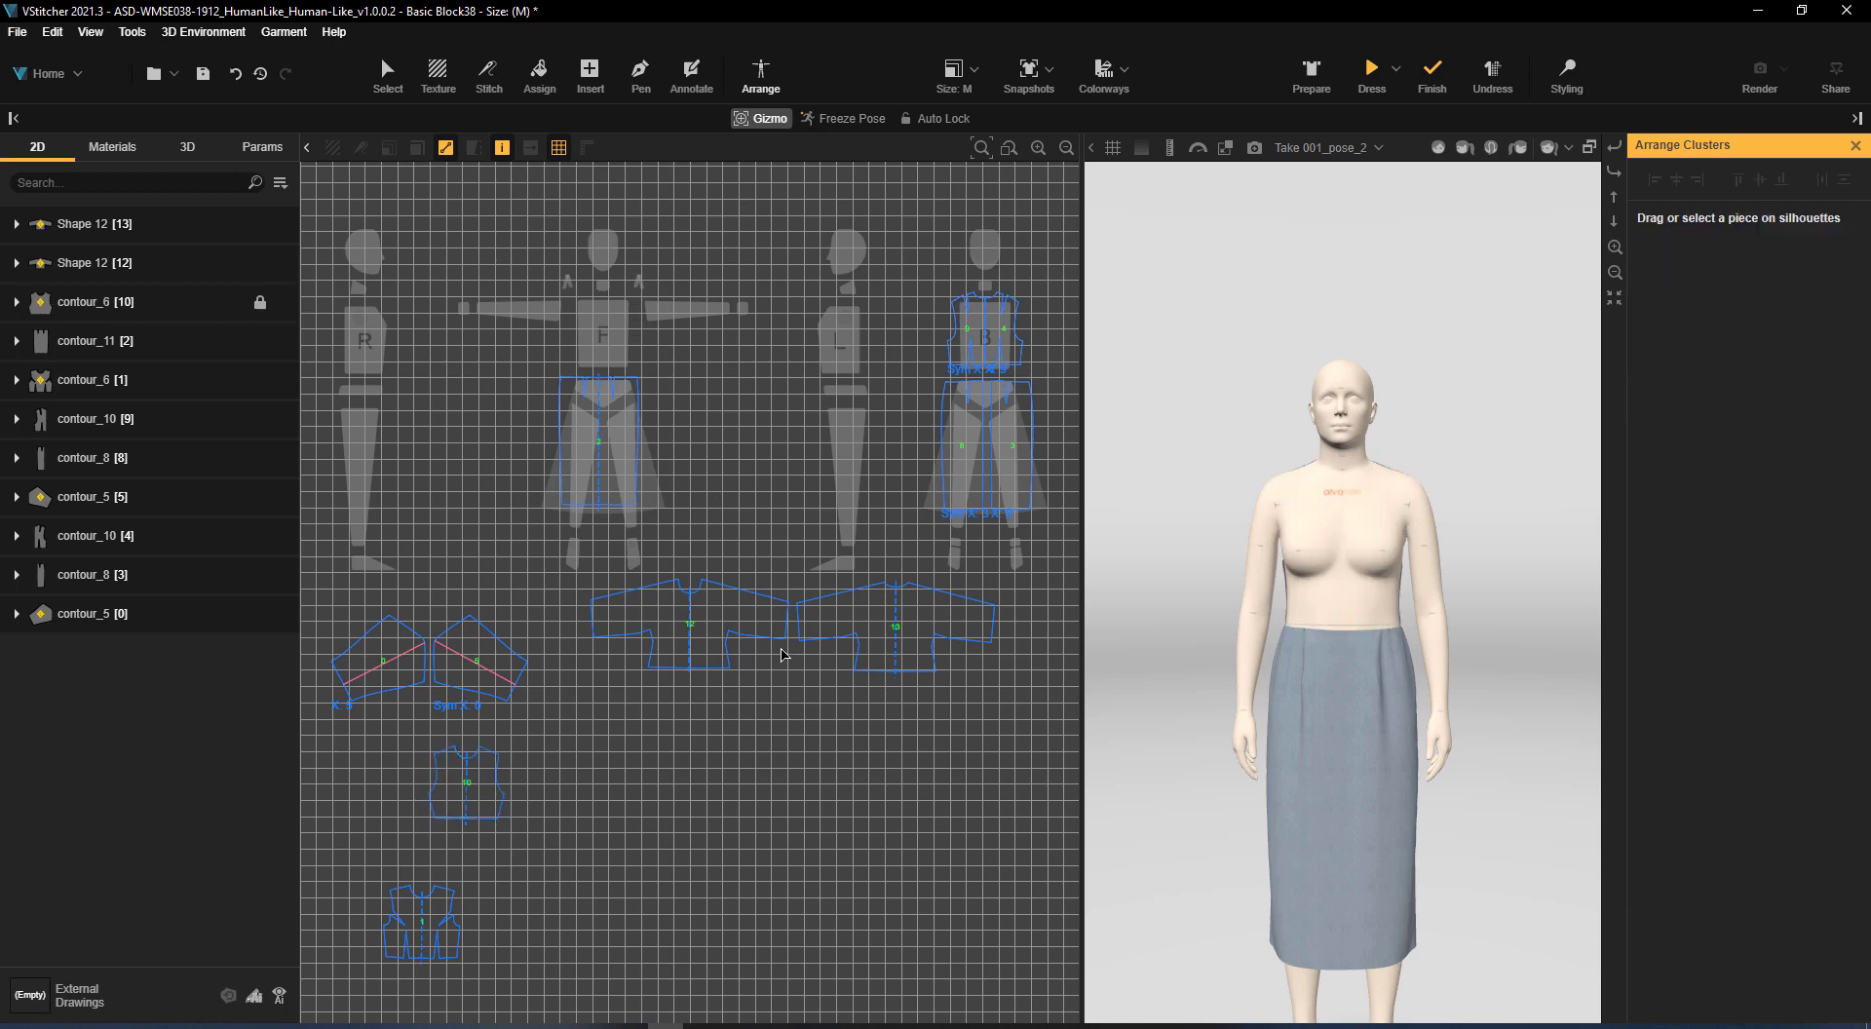
Arrange Shape 12 [12] on the front torso silhouette and replace the original back bodice pieces with Shape 12 [13] on the back torso
drag(703, 641, 616, 341)
drag(898, 625, 803, 817)
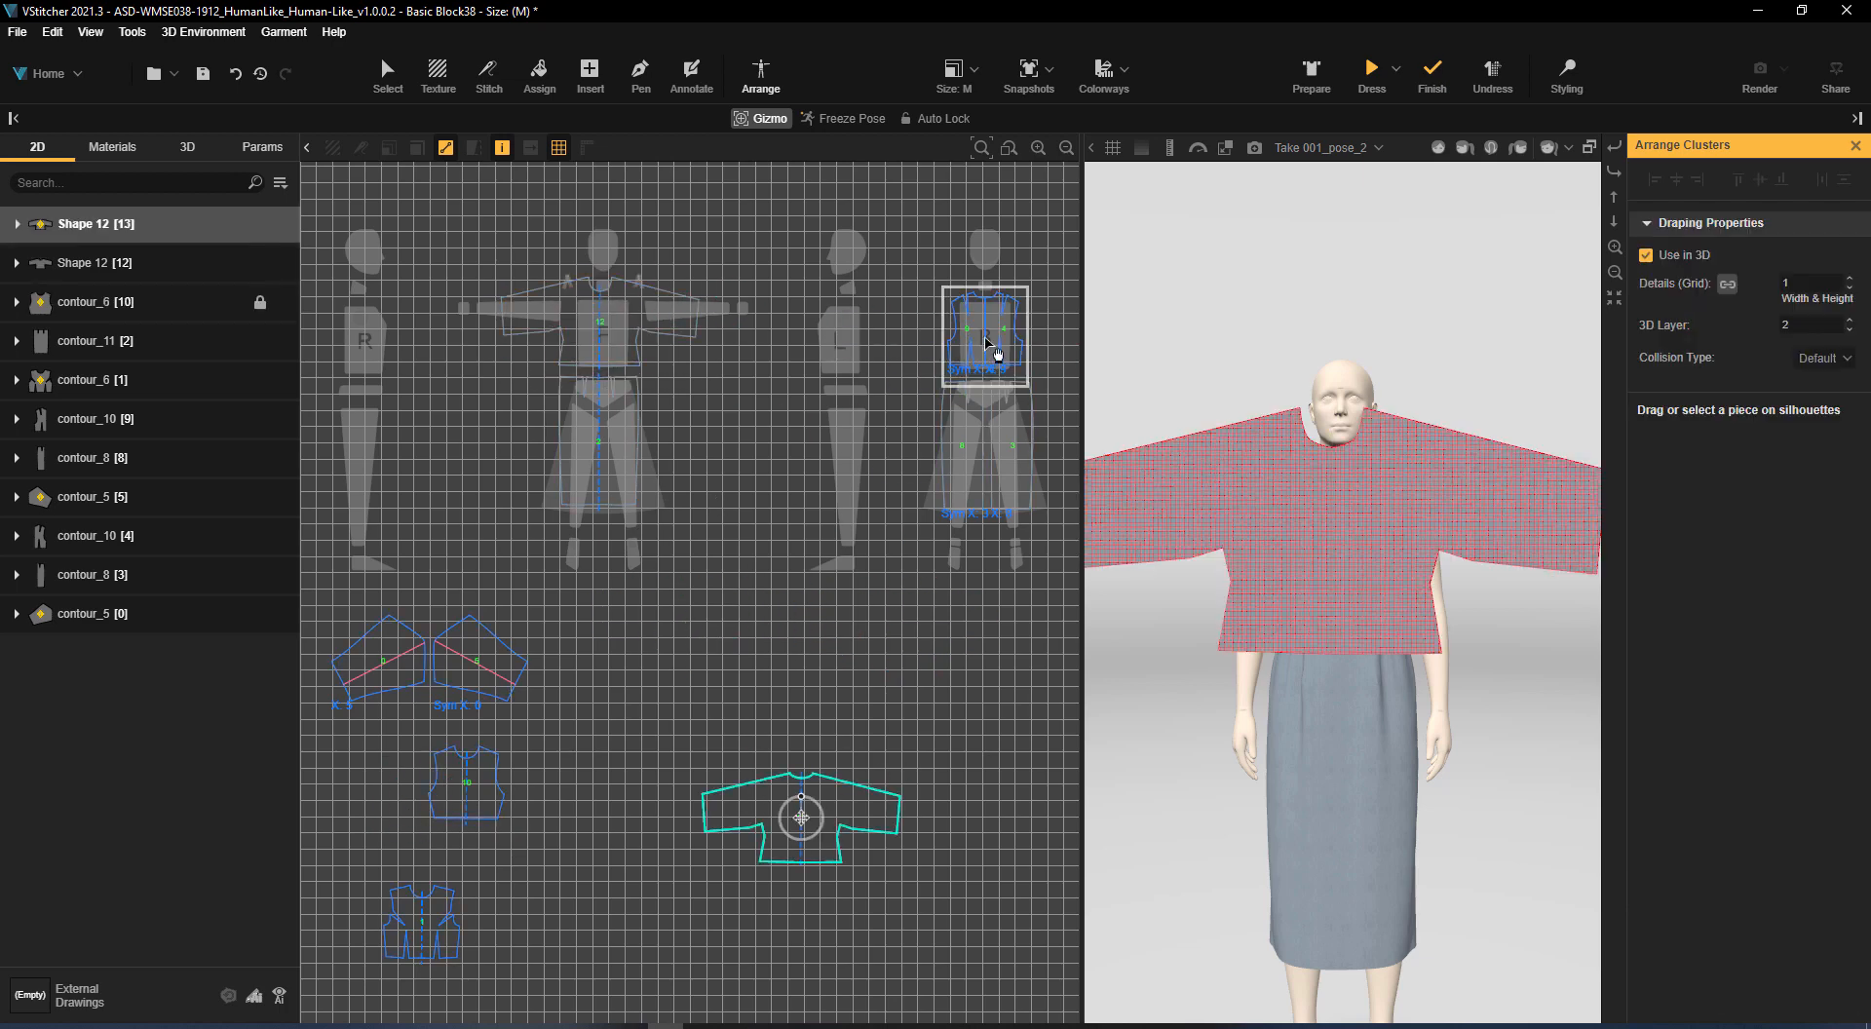
click(999, 349)
drag(1007, 335, 752, 871)
drag(826, 836, 1016, 346)
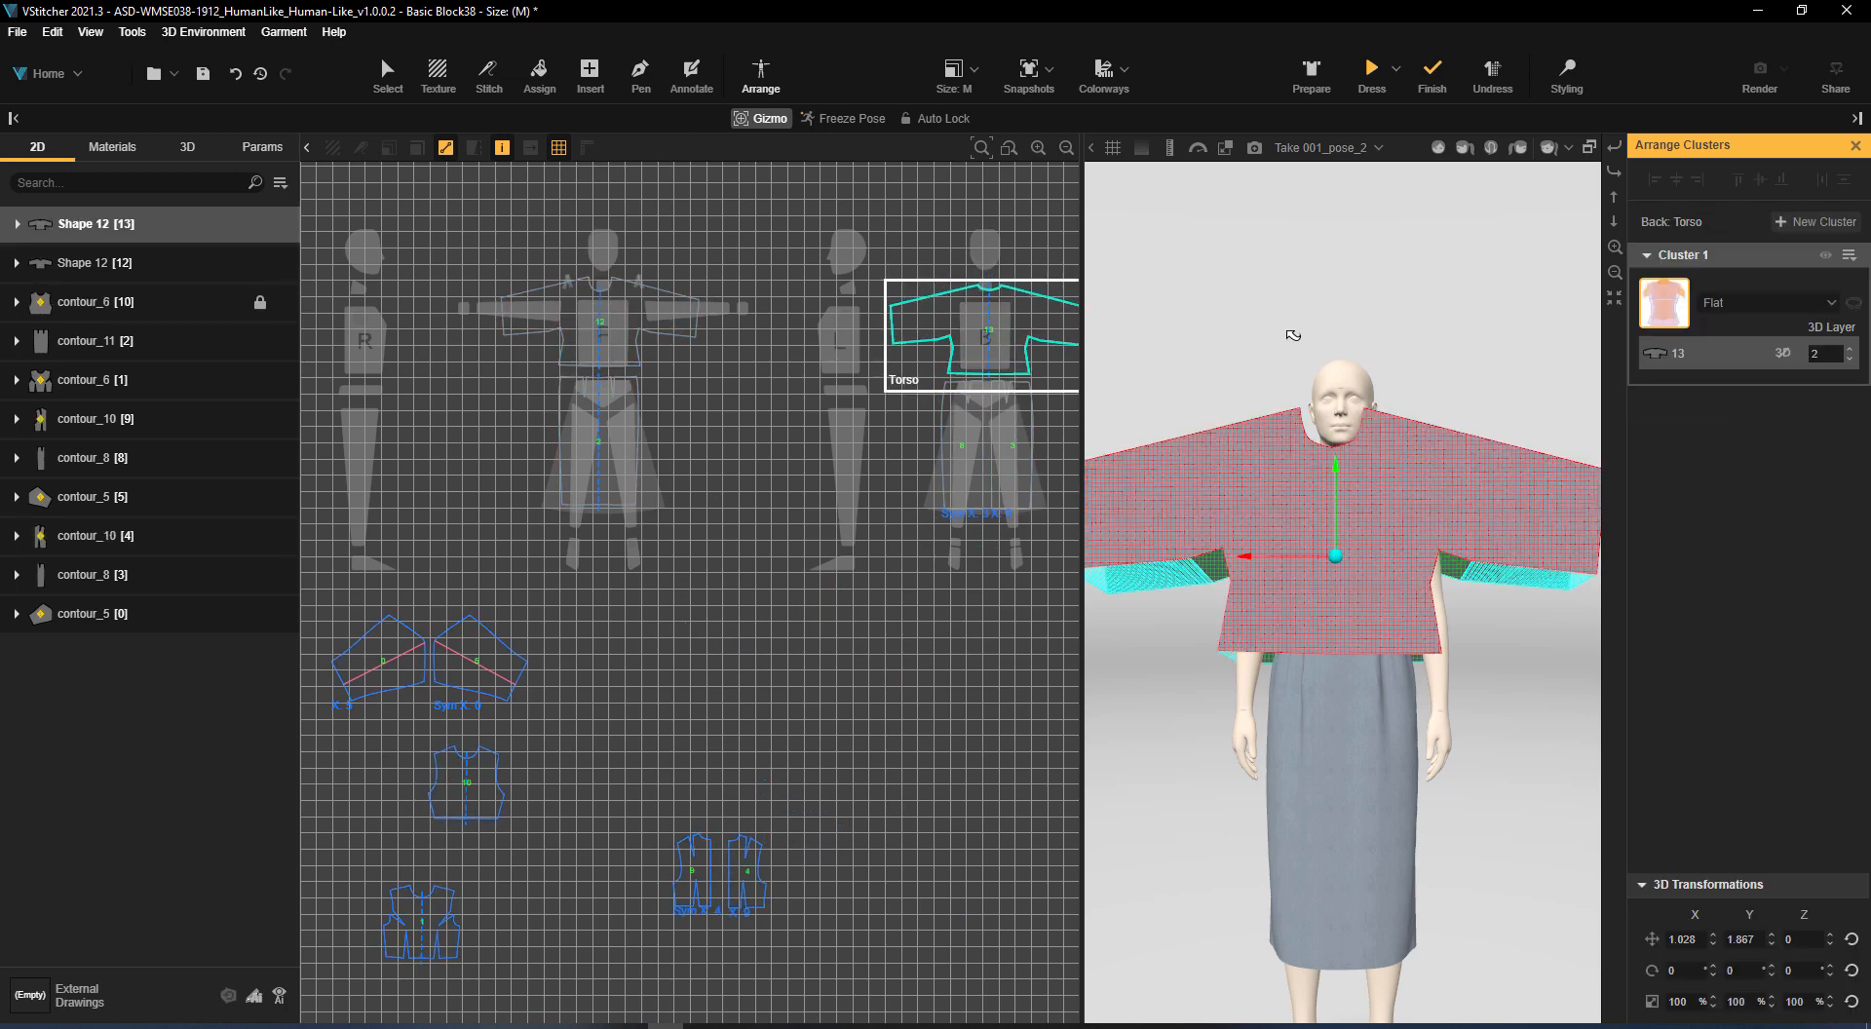
Change the avatar's pose to Take 001_pose_5 and prepare the garment for dressing
click(1316, 154)
scroll(1267, 263, up, 2)
click(1197, 273)
click(1014, 586)
click(1308, 75)
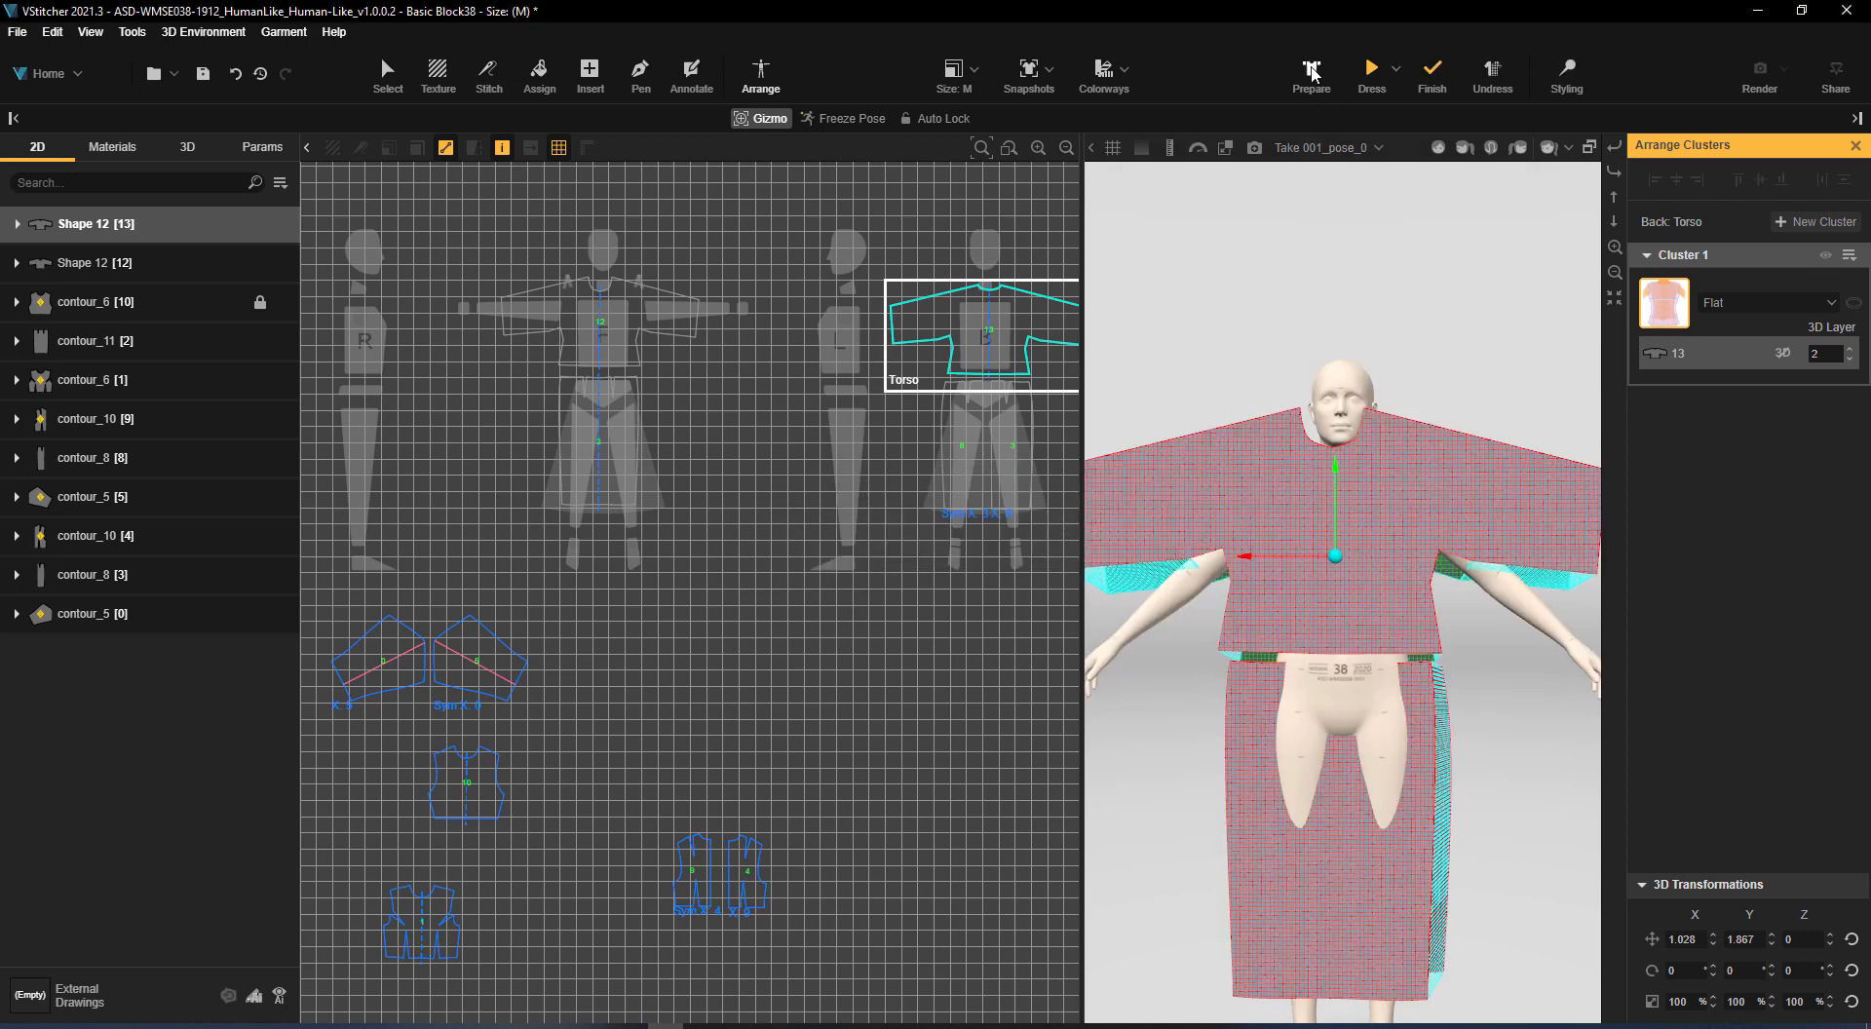
Adjust the 3D placement of the kimono front and back pieces on the torso, dress the avatar and check the underarm drape
click(1354, 511)
mouse_move(1331, 444)
mouse_down()
mouse_move(1331, 500)
mouse_move(1331, 420)
mouse_up()
scroll(1365, 585, down, 3)
drag(1501, 702, 1462, 702)
click(1366, 62)
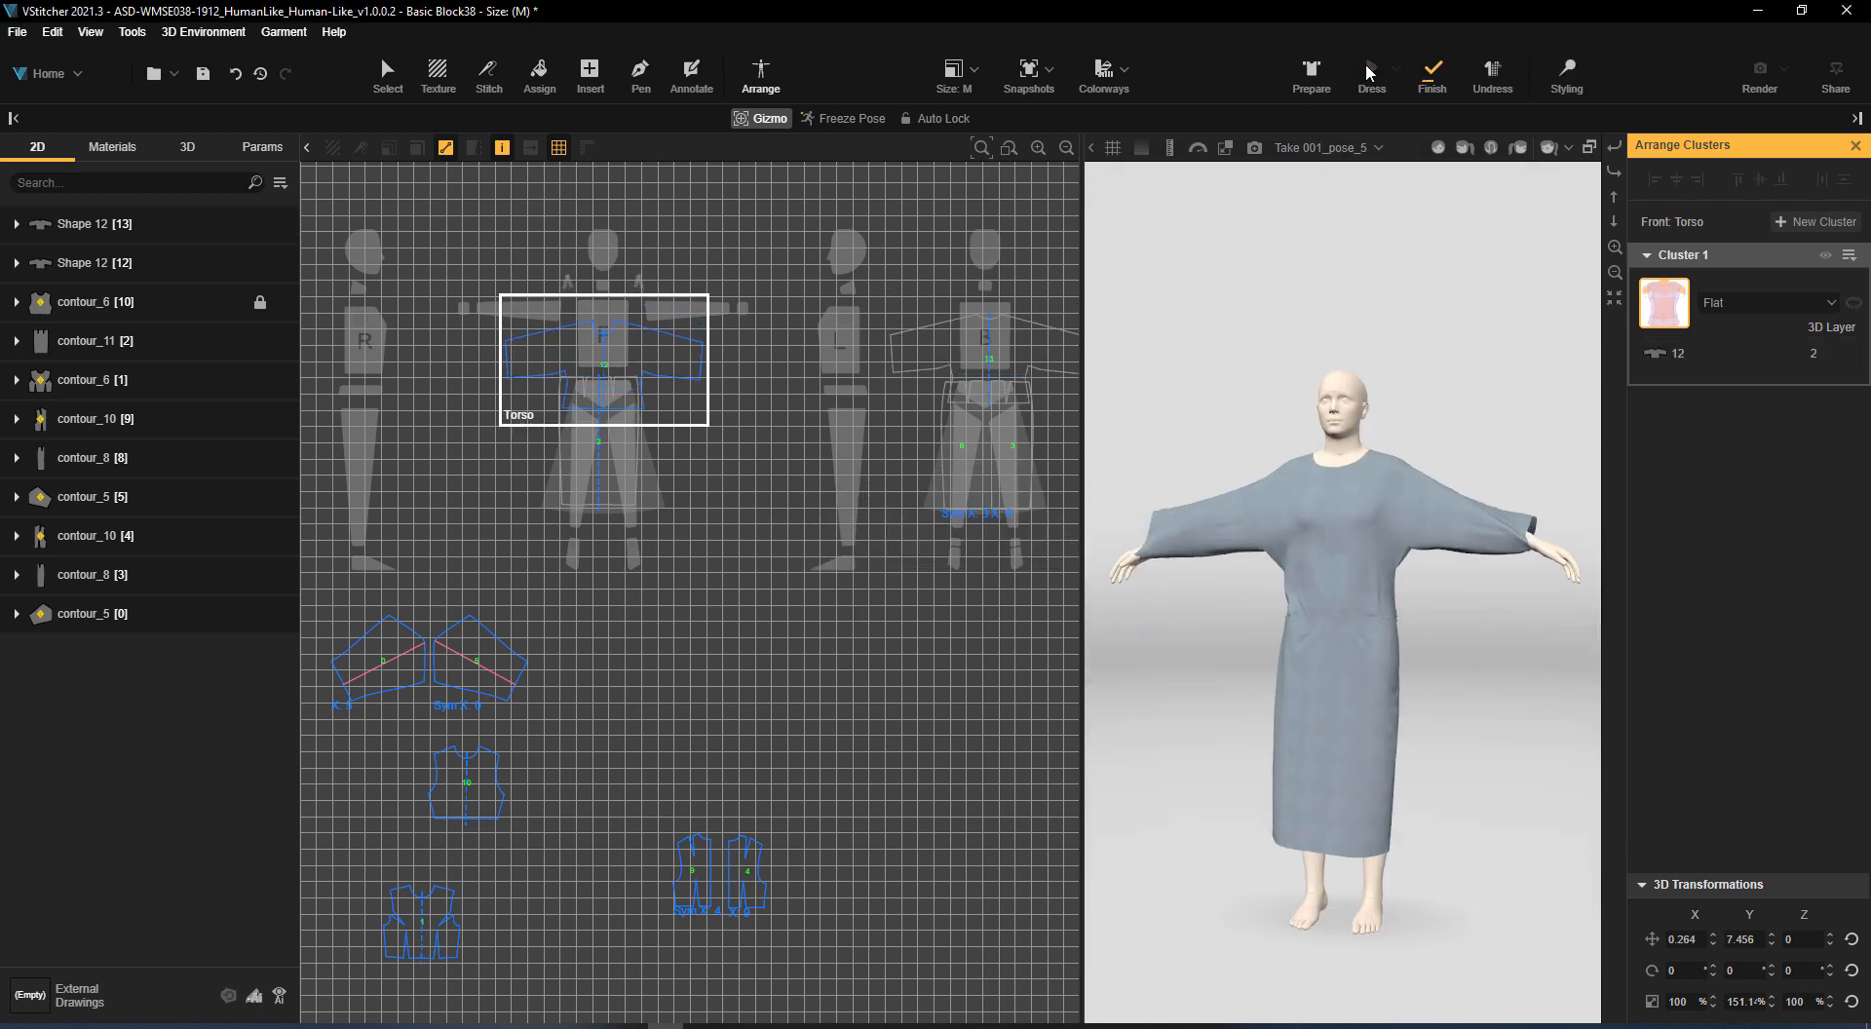
scroll(1437, 531, up, 3)
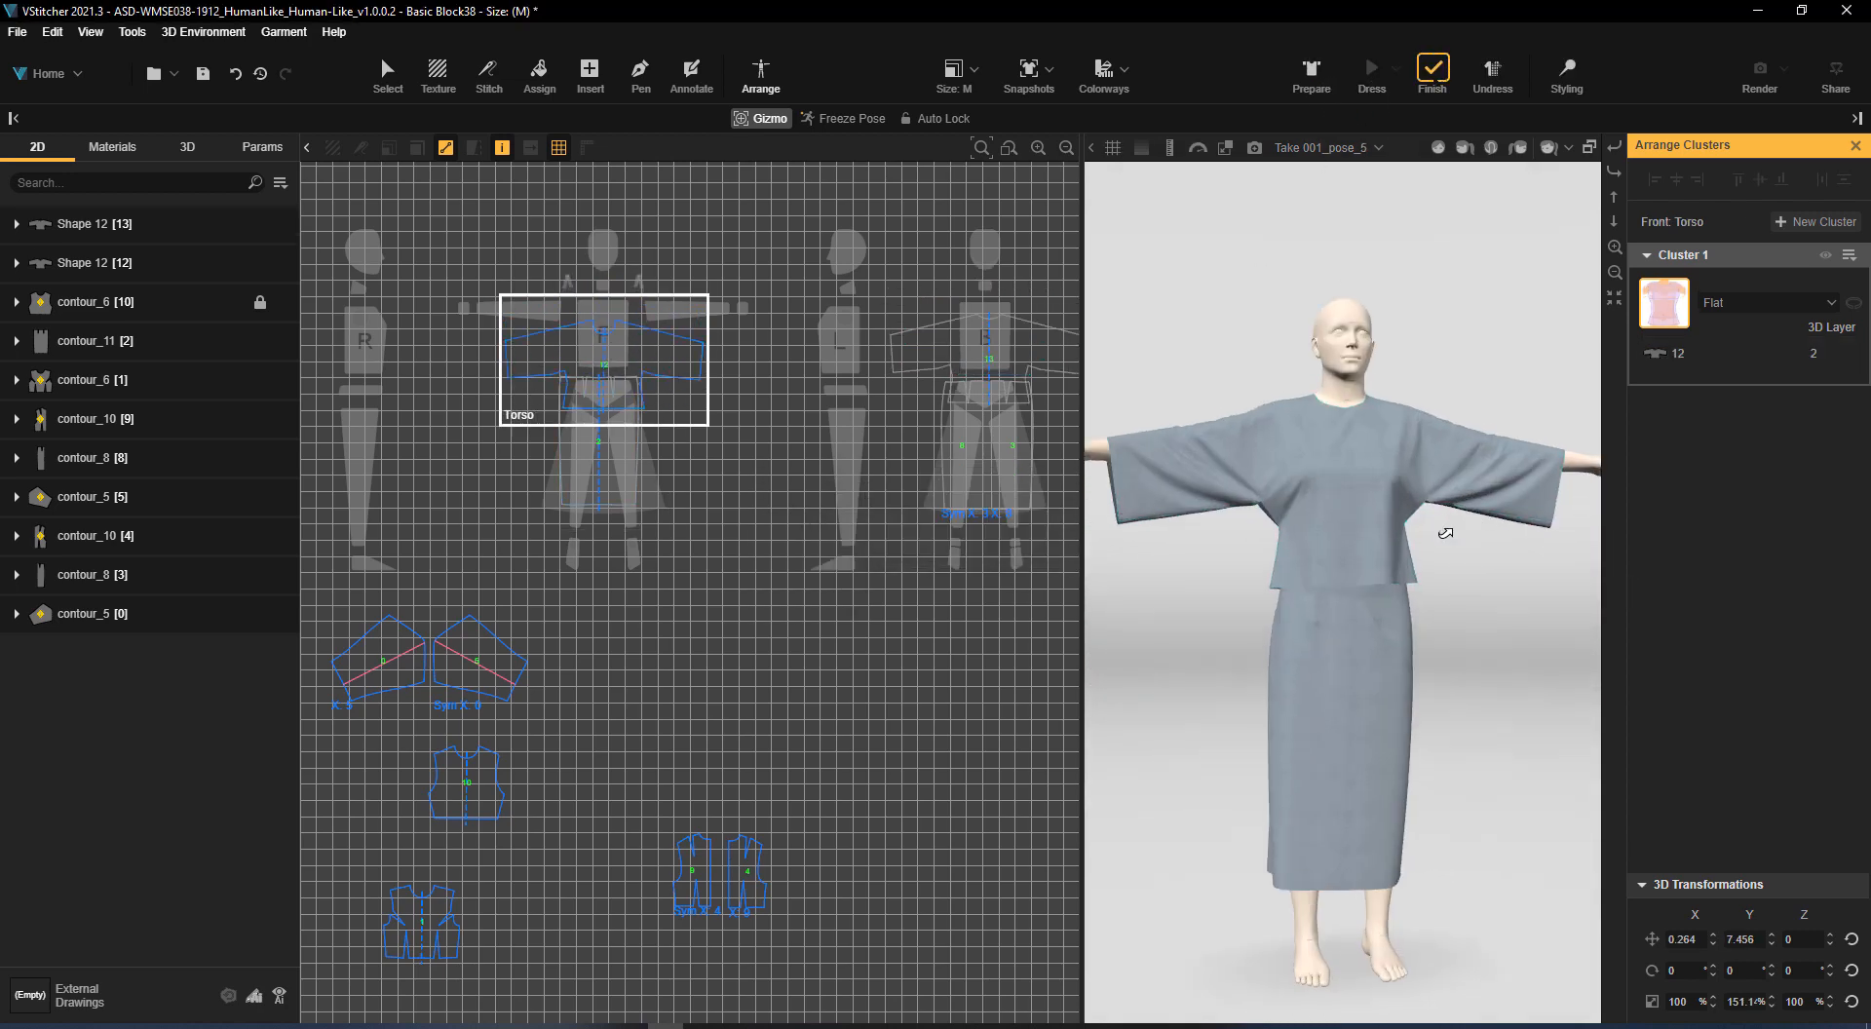
drag(1437, 532, 1180, 508)
right_drag(1181, 509, 1248, 499)
scroll(916, 604, down, 2)
scroll(843, 638, up, 3)
Insert a 3.125 by 3.125 in square gusset piece below the front piece's sleeve
click(388, 75)
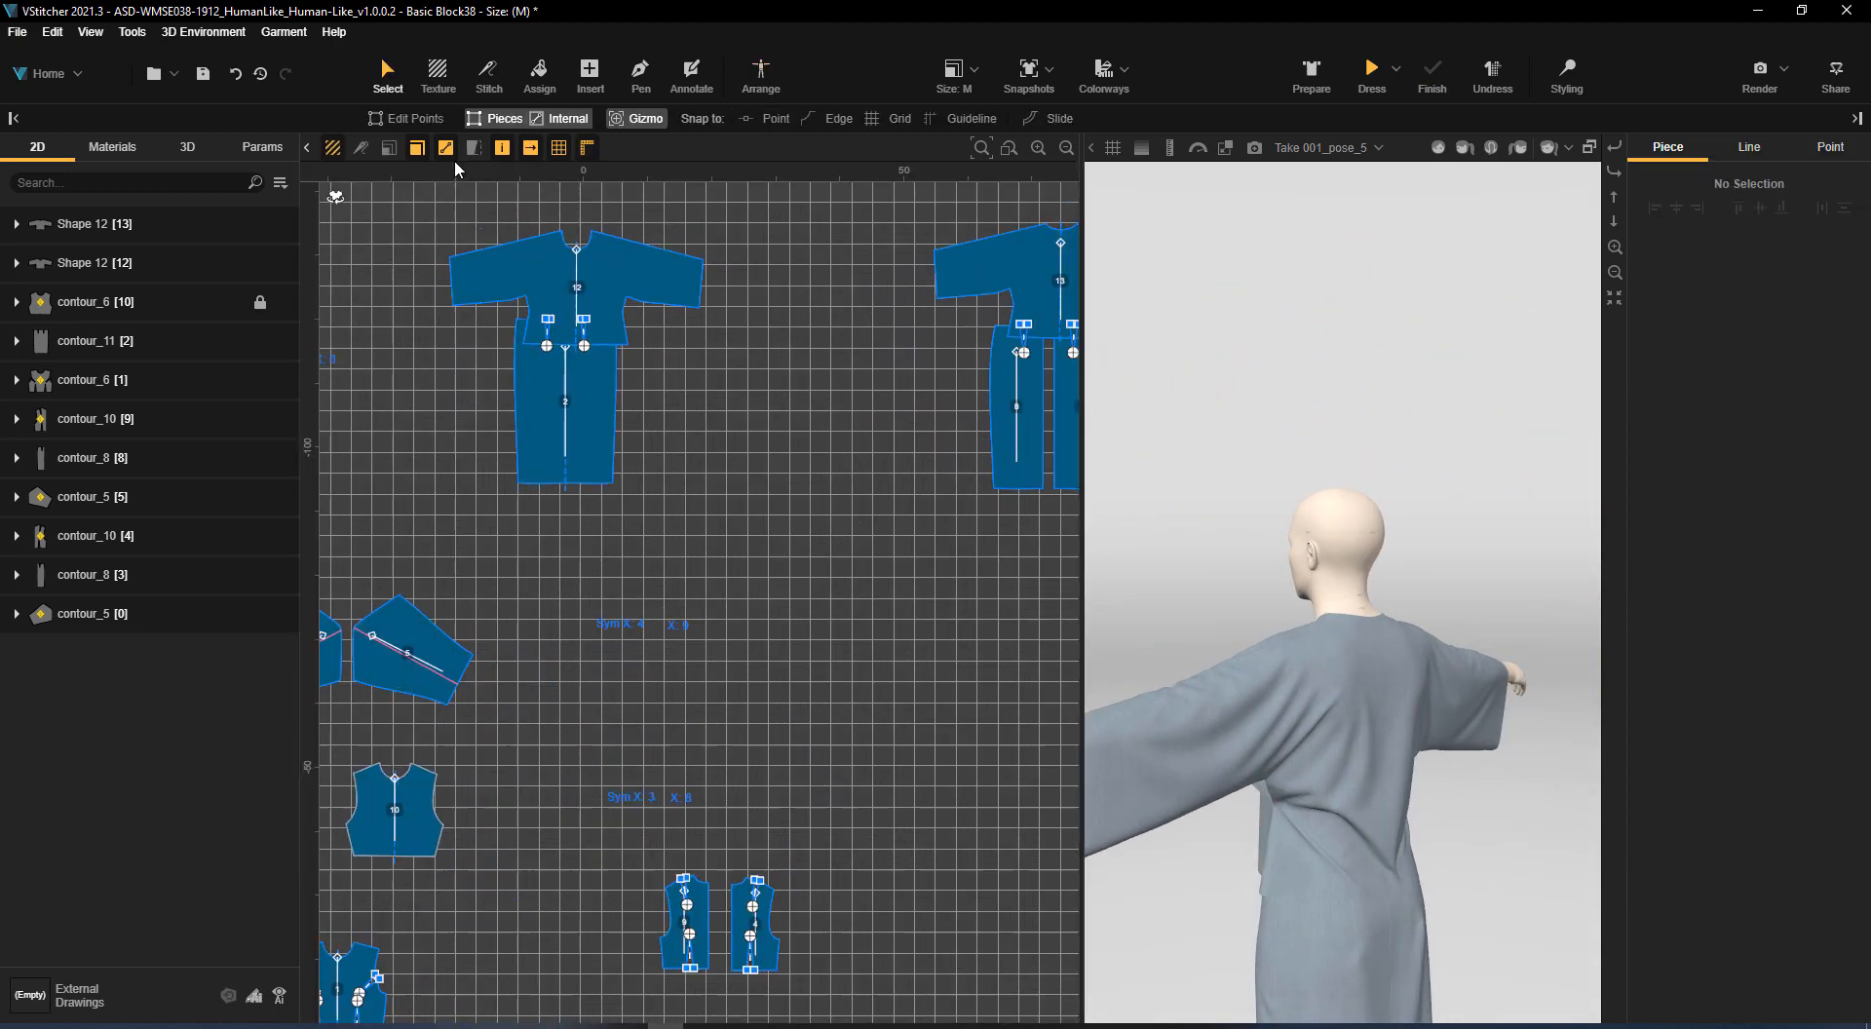
scroll(686, 197, up, 6)
middle_drag(686, 198, 862, 216)
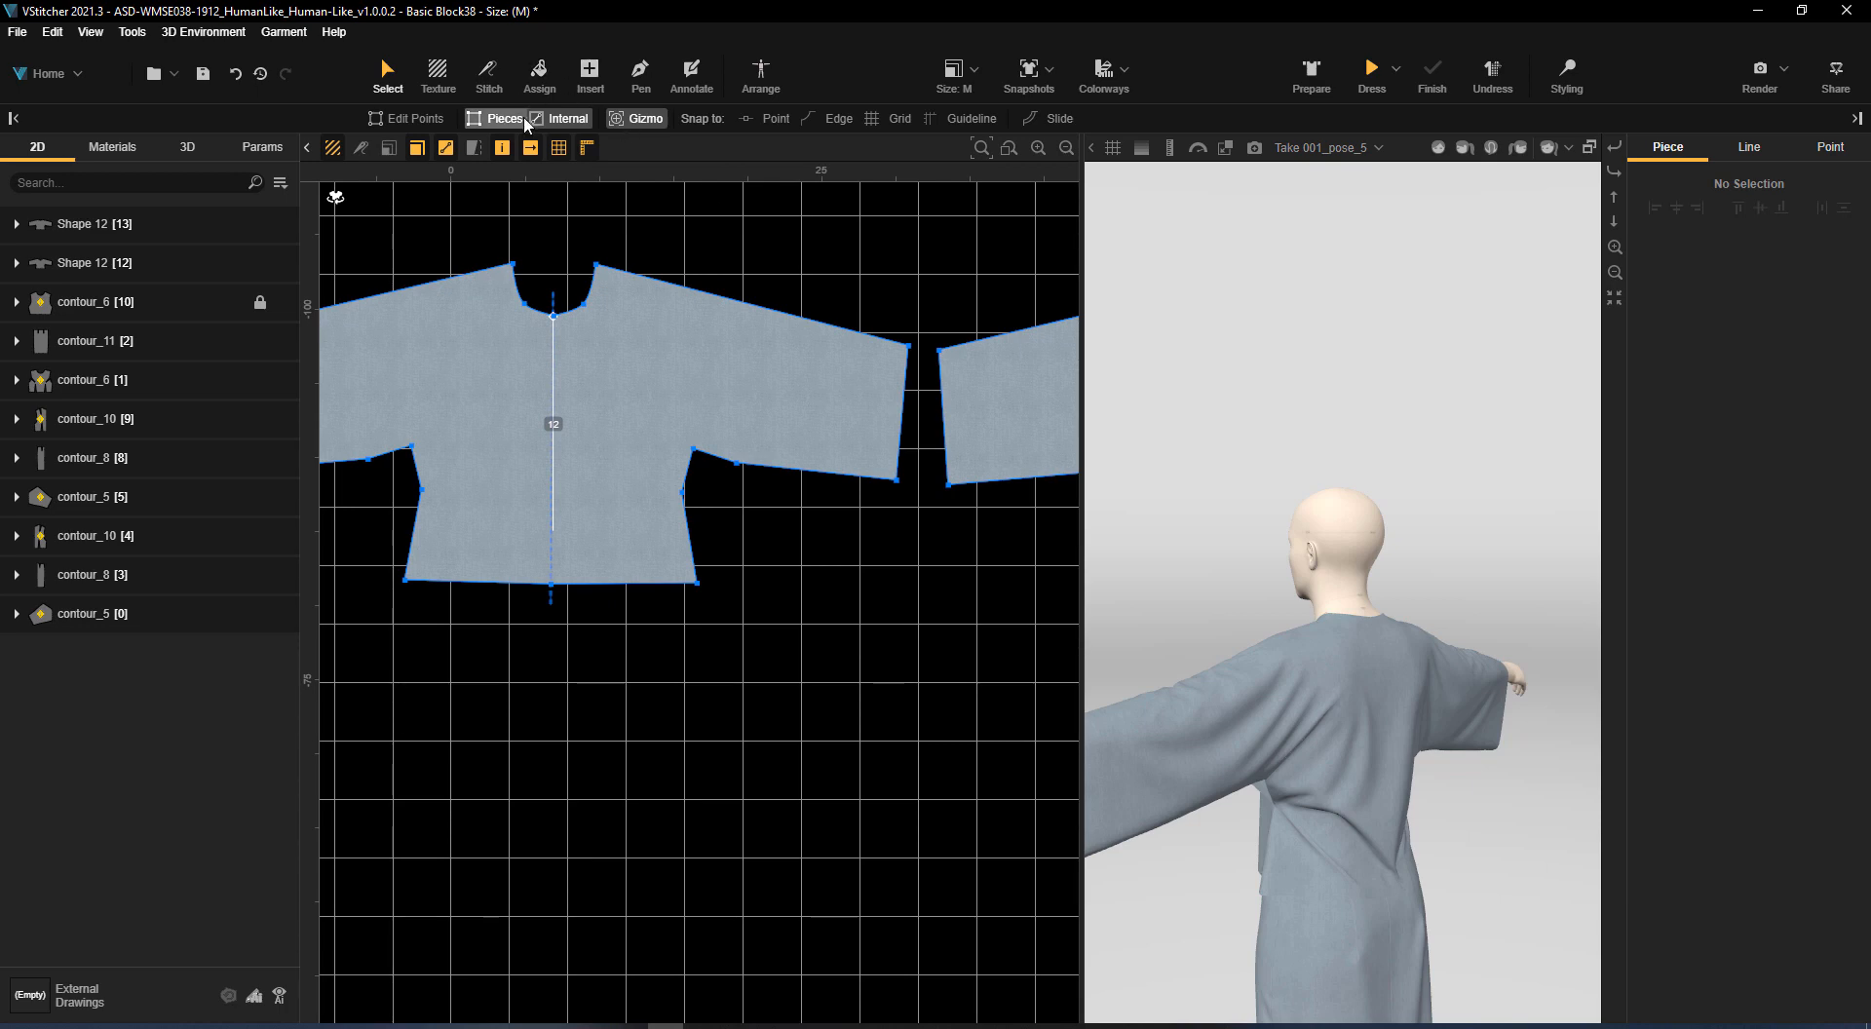
click(590, 73)
click(779, 564)
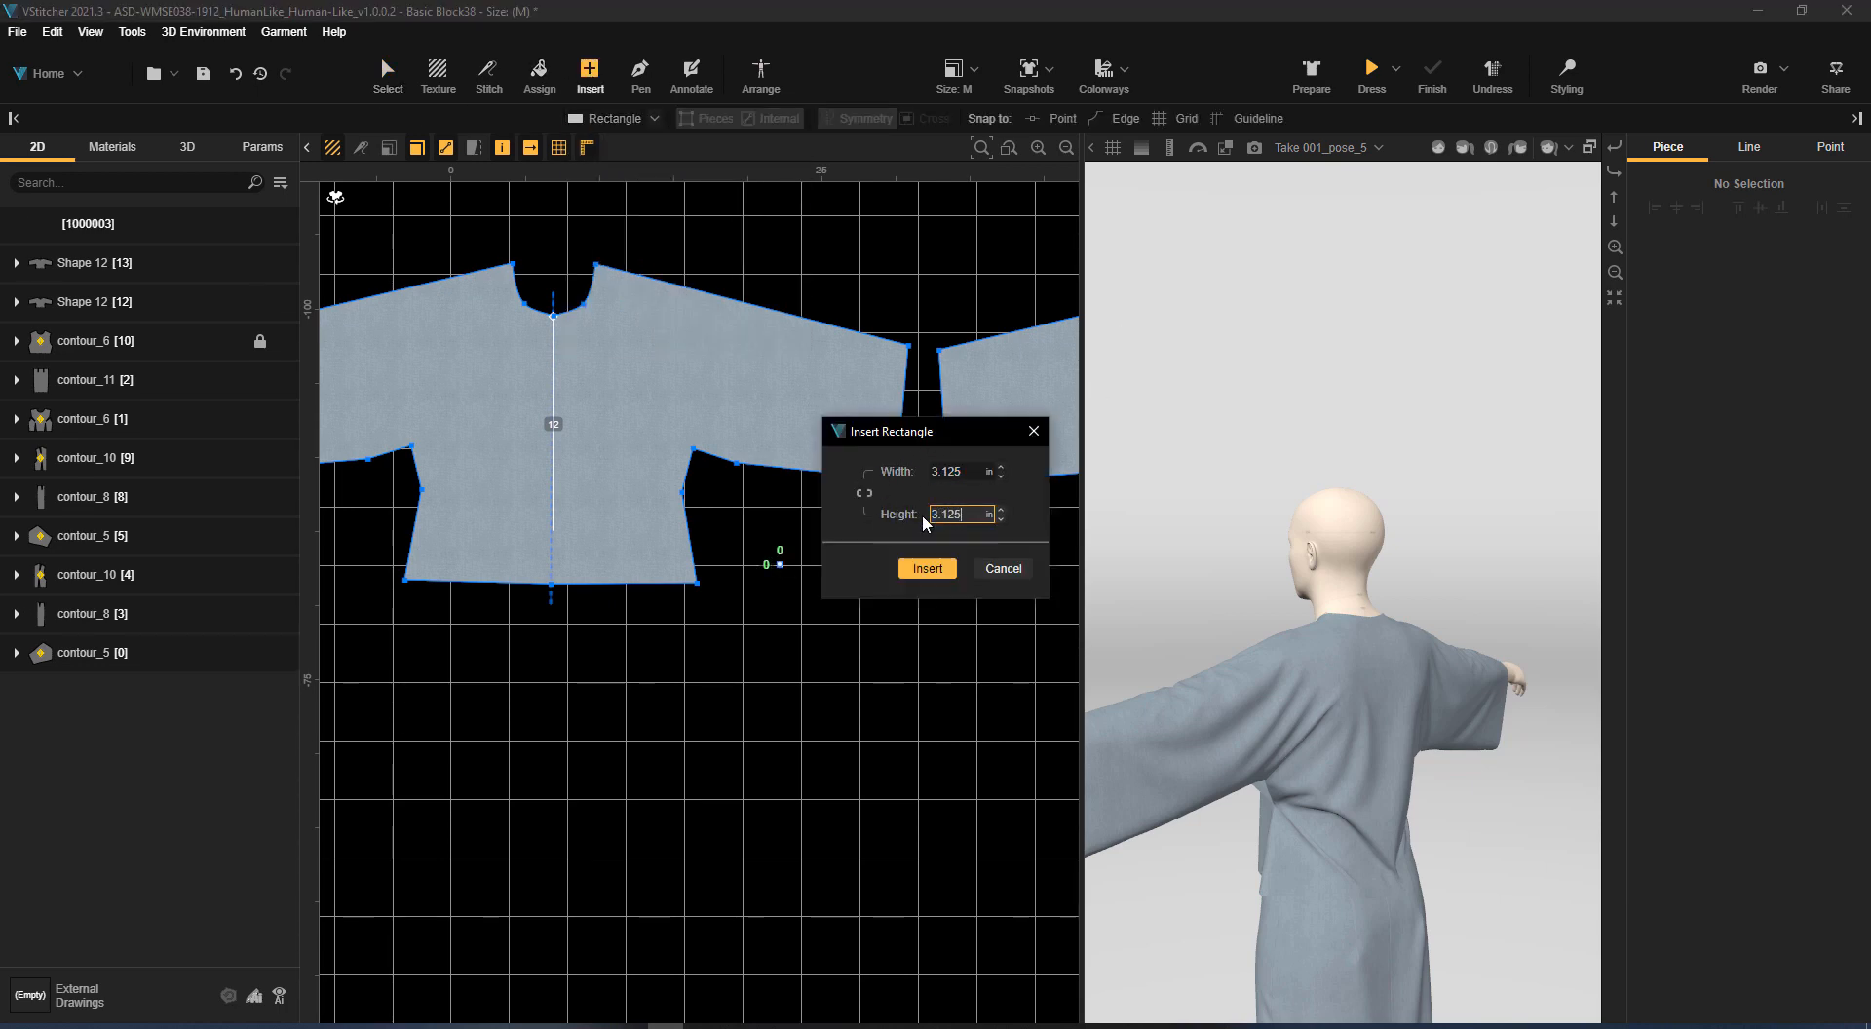
click(927, 568)
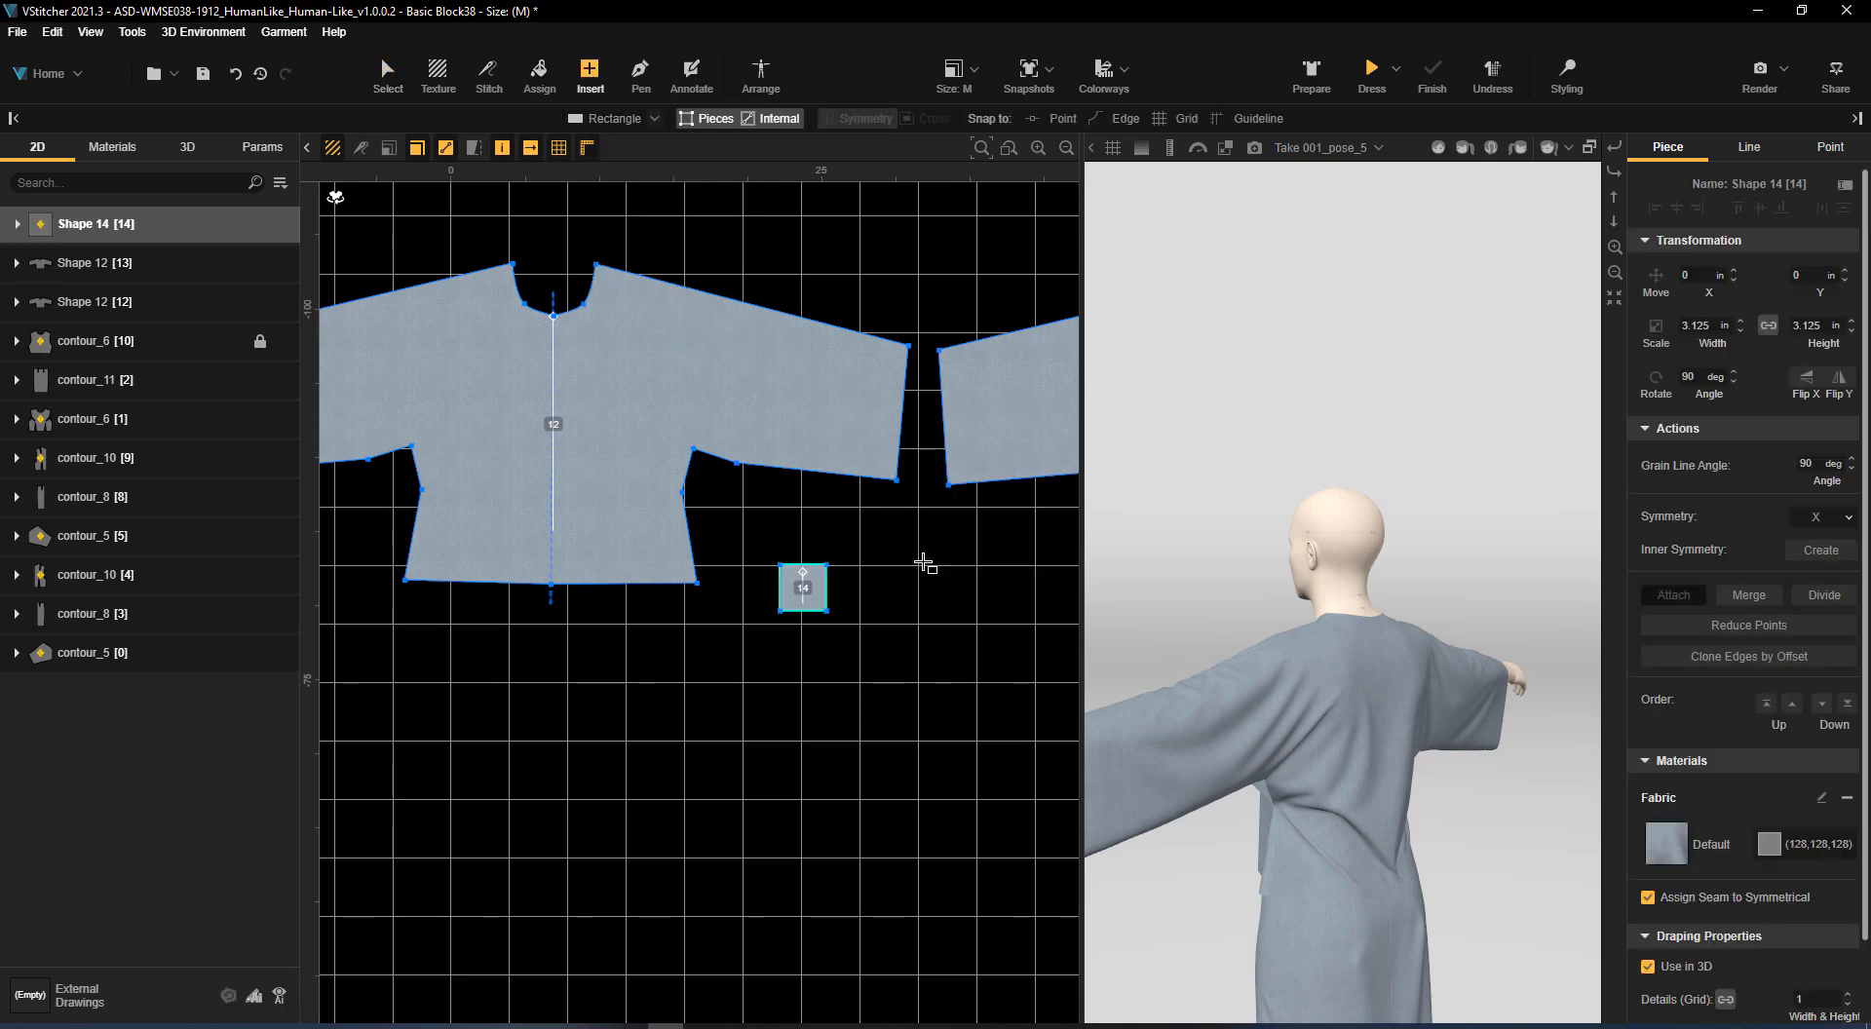
Stitch the gusset's four edges to the short underarm edges on the side seam and sleeve of the kimono front and back
click(485, 69)
click(780, 588)
click(688, 471)
click(802, 565)
click(715, 456)
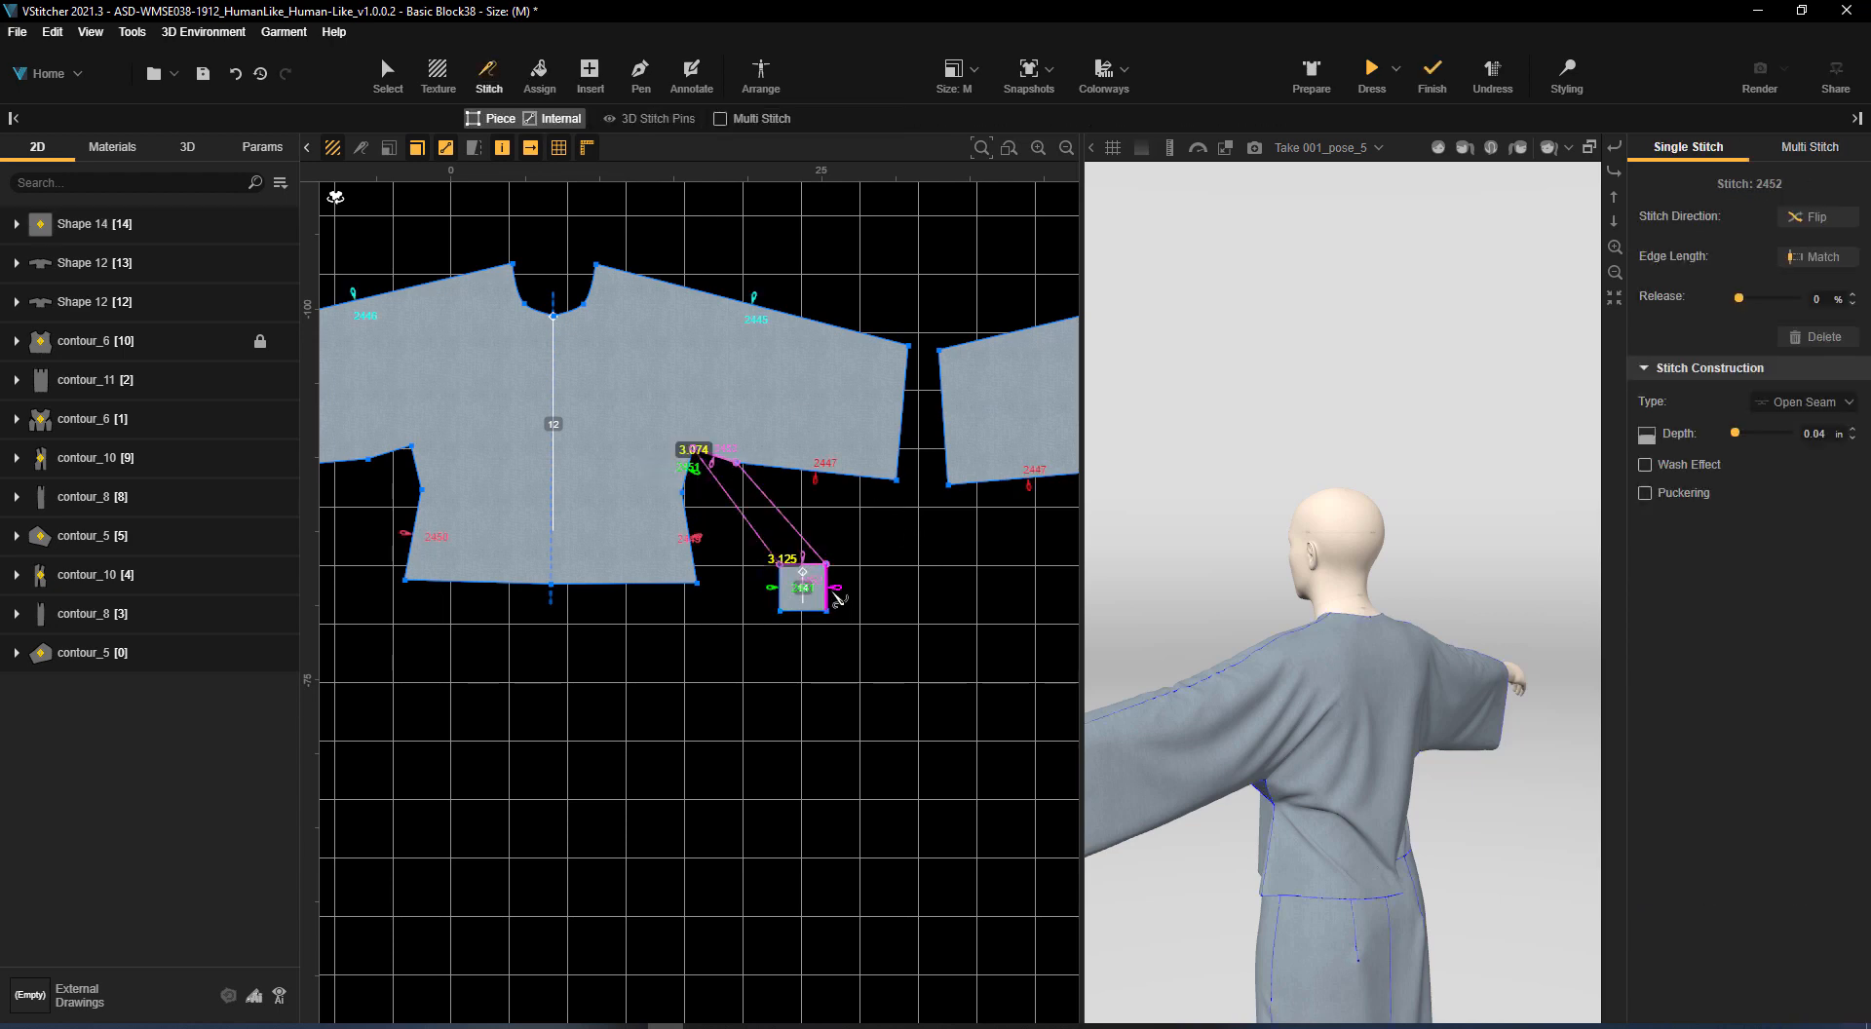
middle_drag(834, 592, 710, 603)
click(703, 599)
click(1004, 478)
click(679, 622)
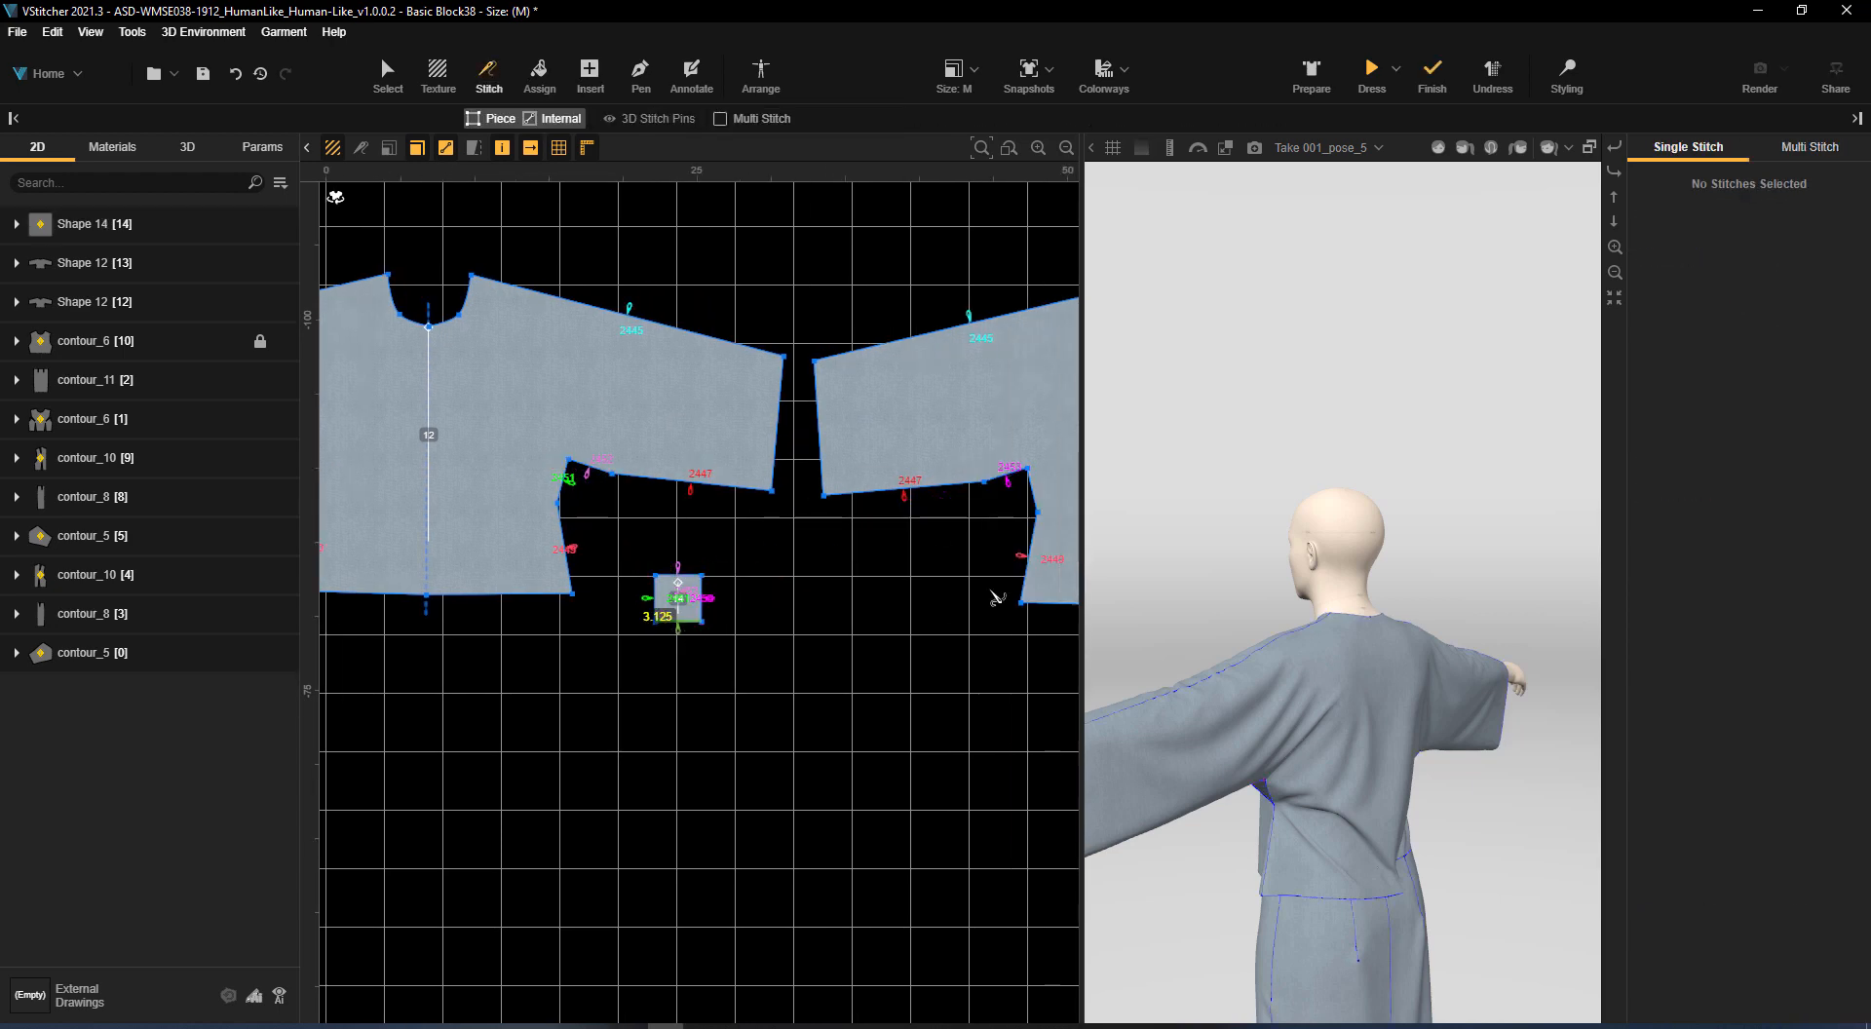
click(1037, 504)
Arrange the gusset on the left torso silhouette, dress the avatar and return to the gusset's stitches
click(762, 73)
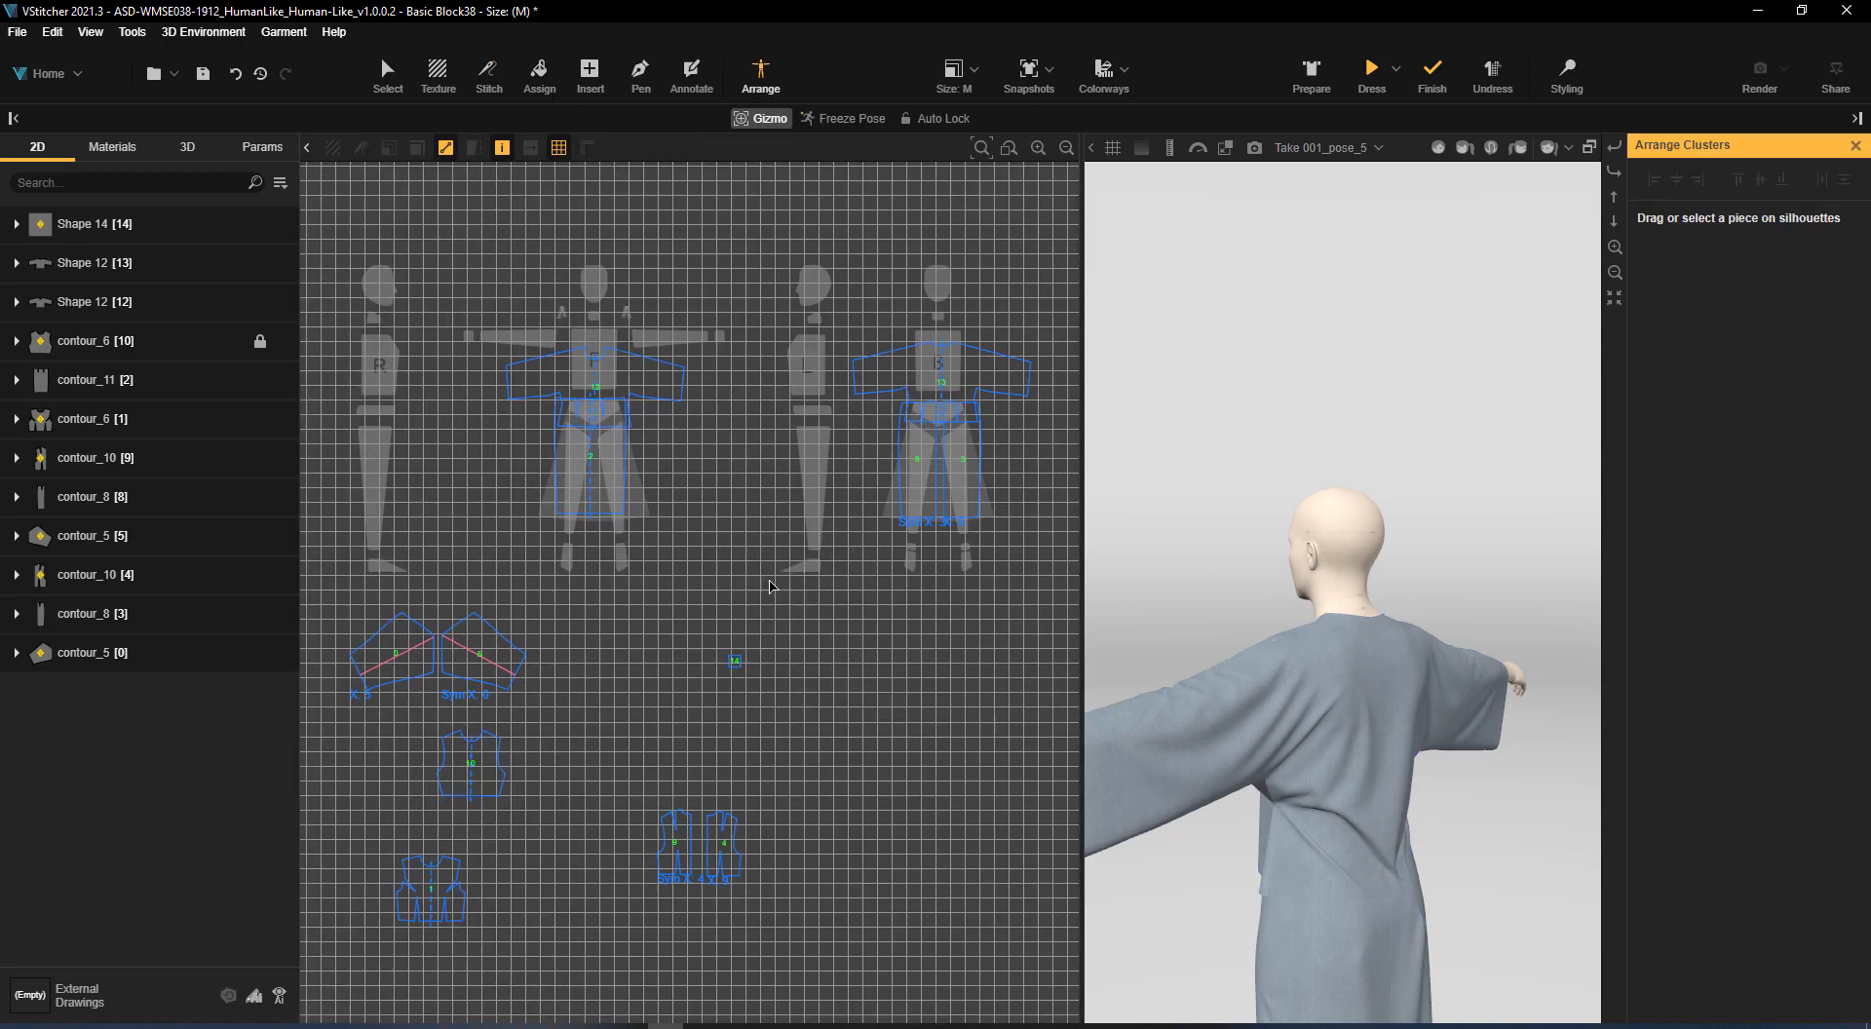
drag(819, 368, 813, 367)
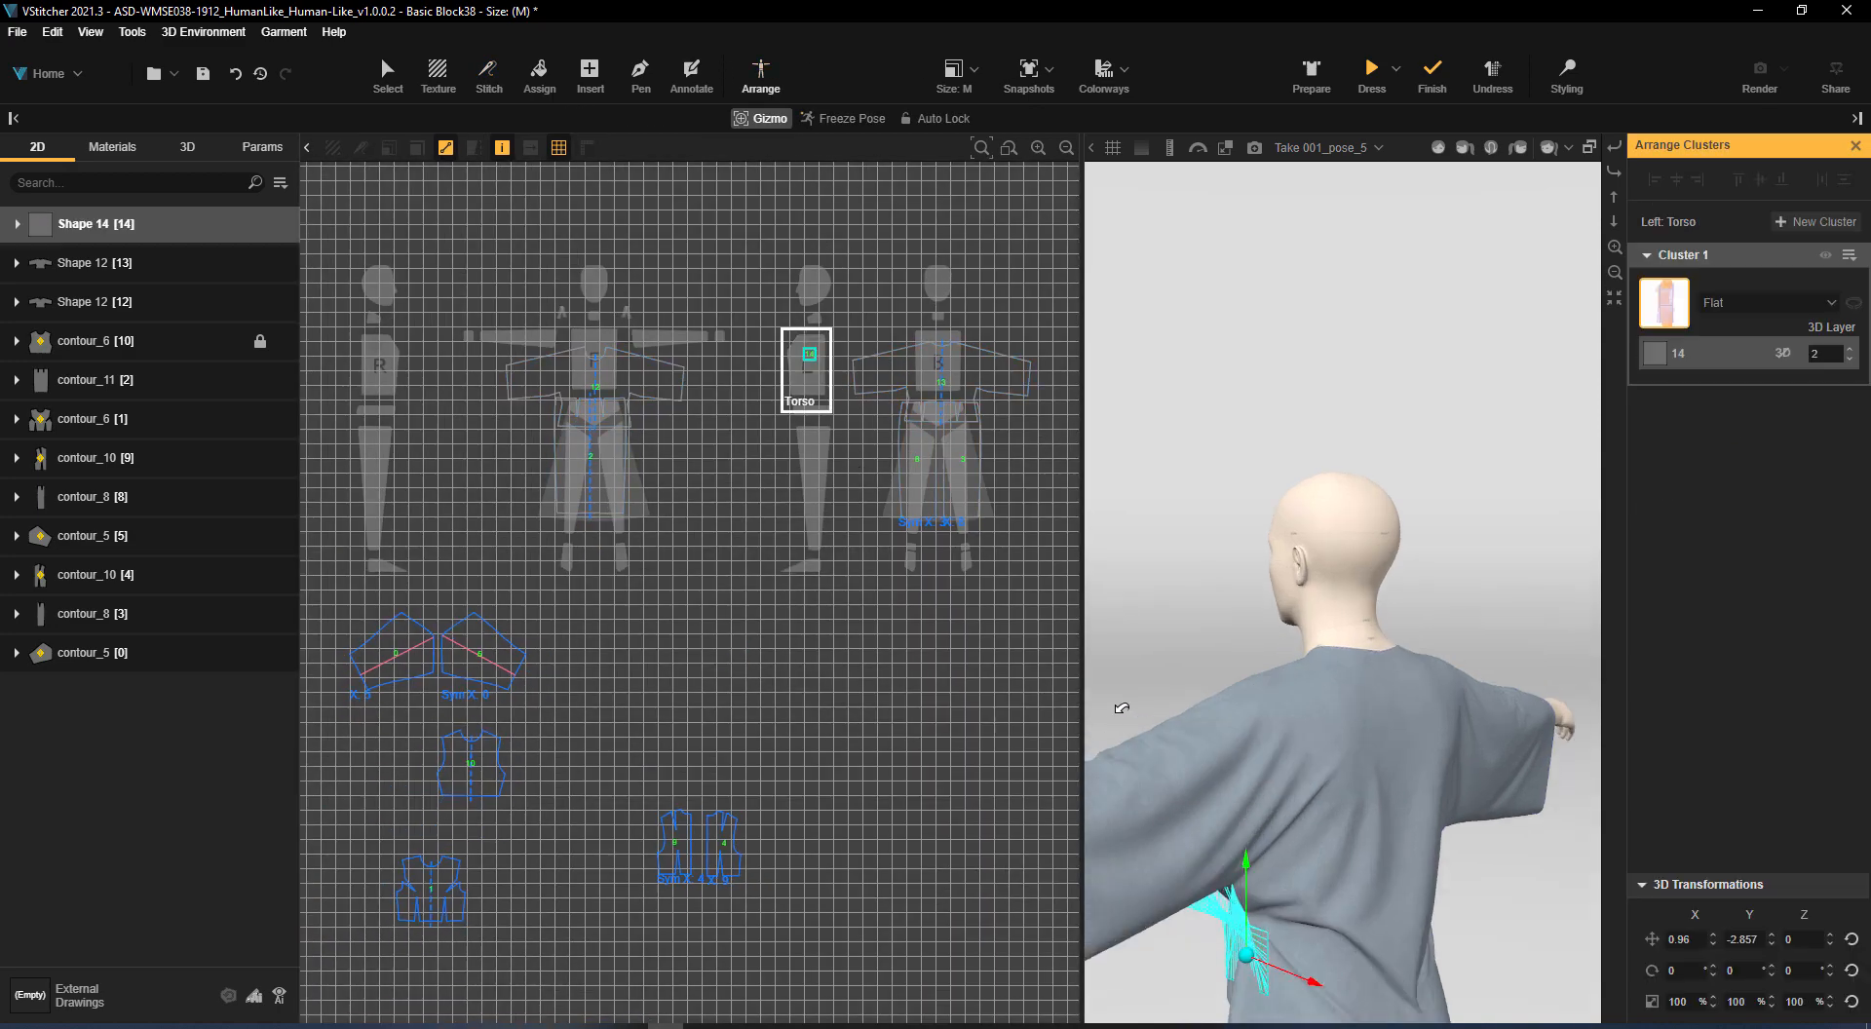
drag(1545, 655, 1692, 647)
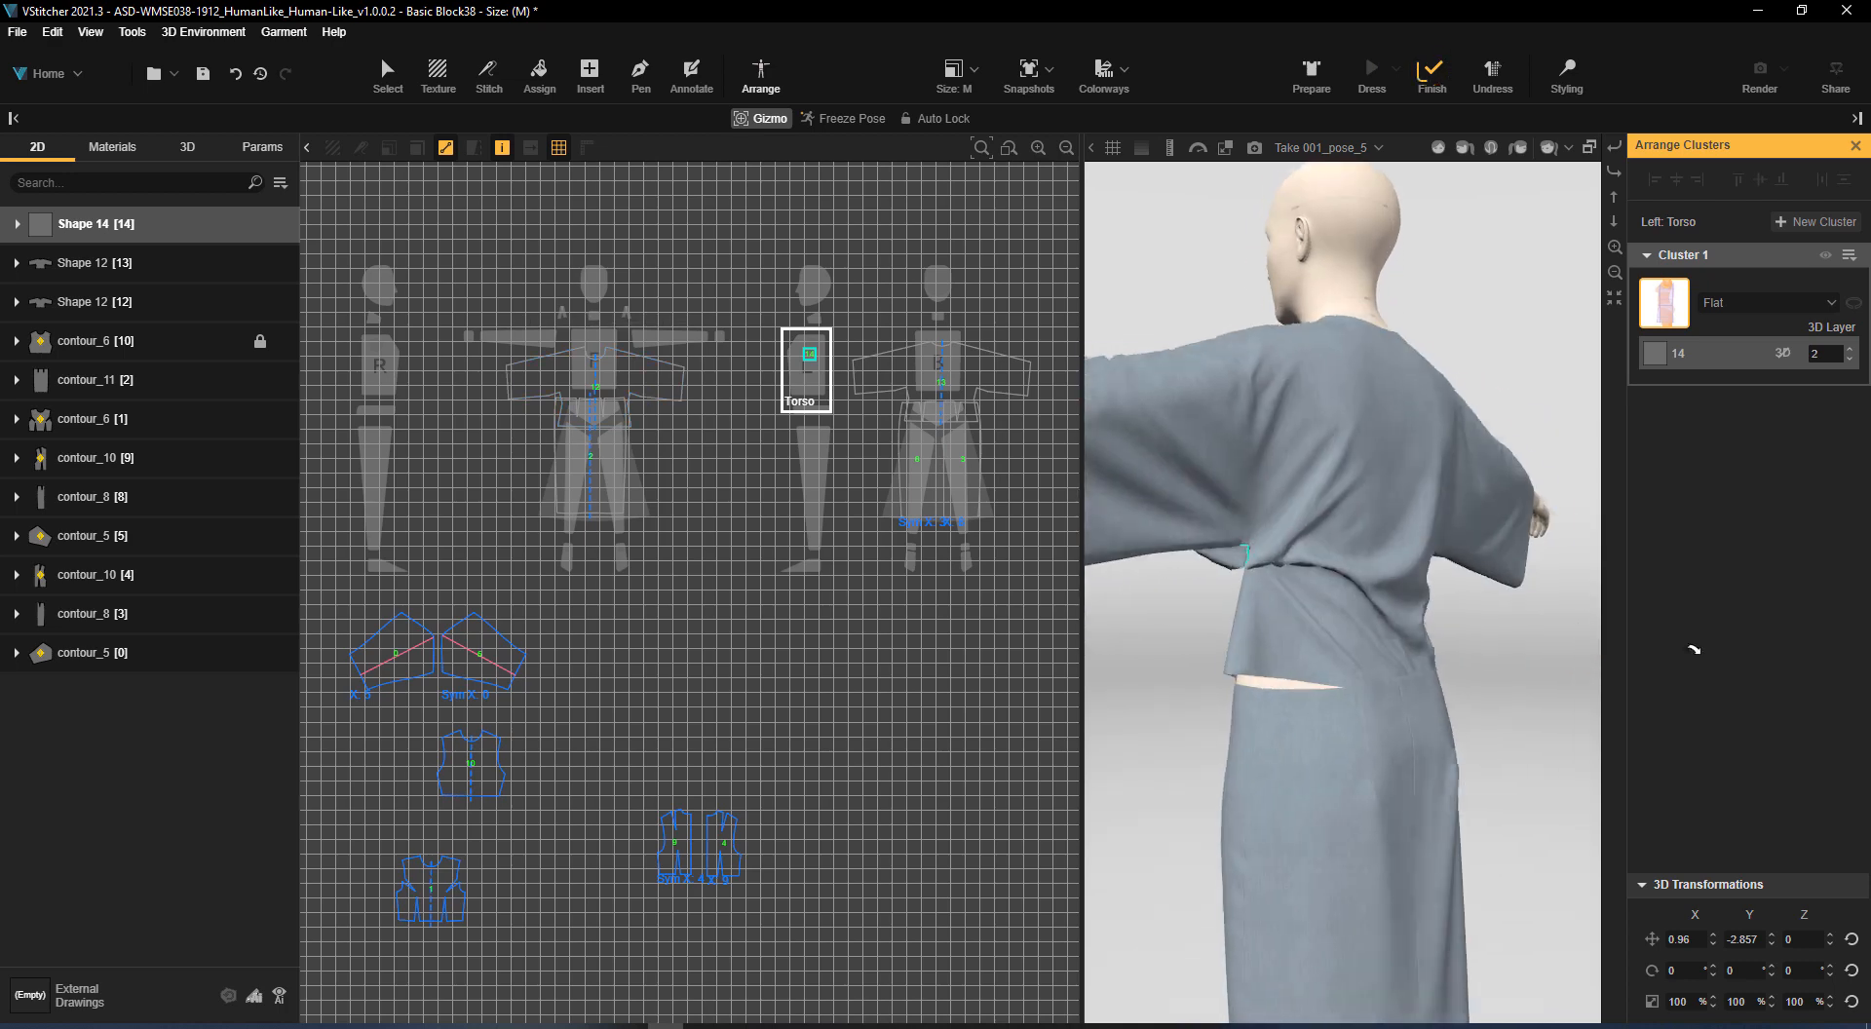
click(388, 74)
click(487, 74)
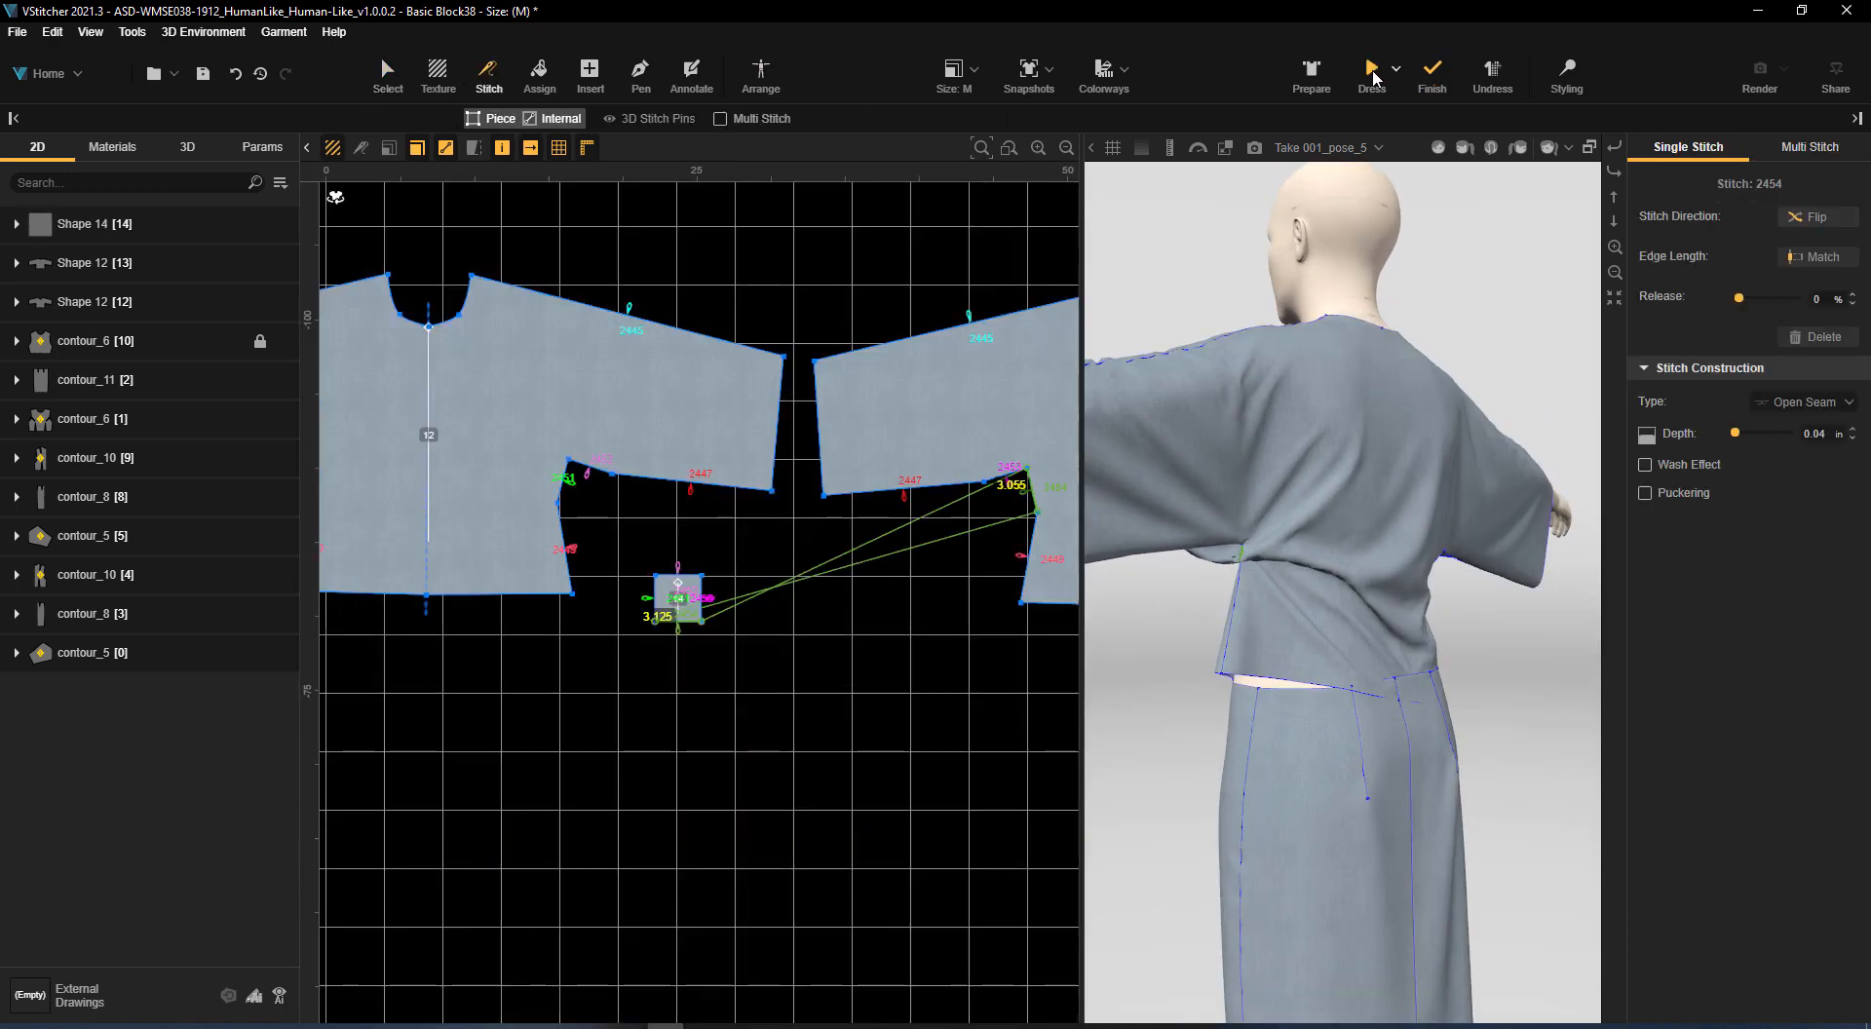
Create an X-symmetric copy of the square gusset and place it below the front piece's opposite sleeve
alt+drag(1236, 695, 1111, 599)
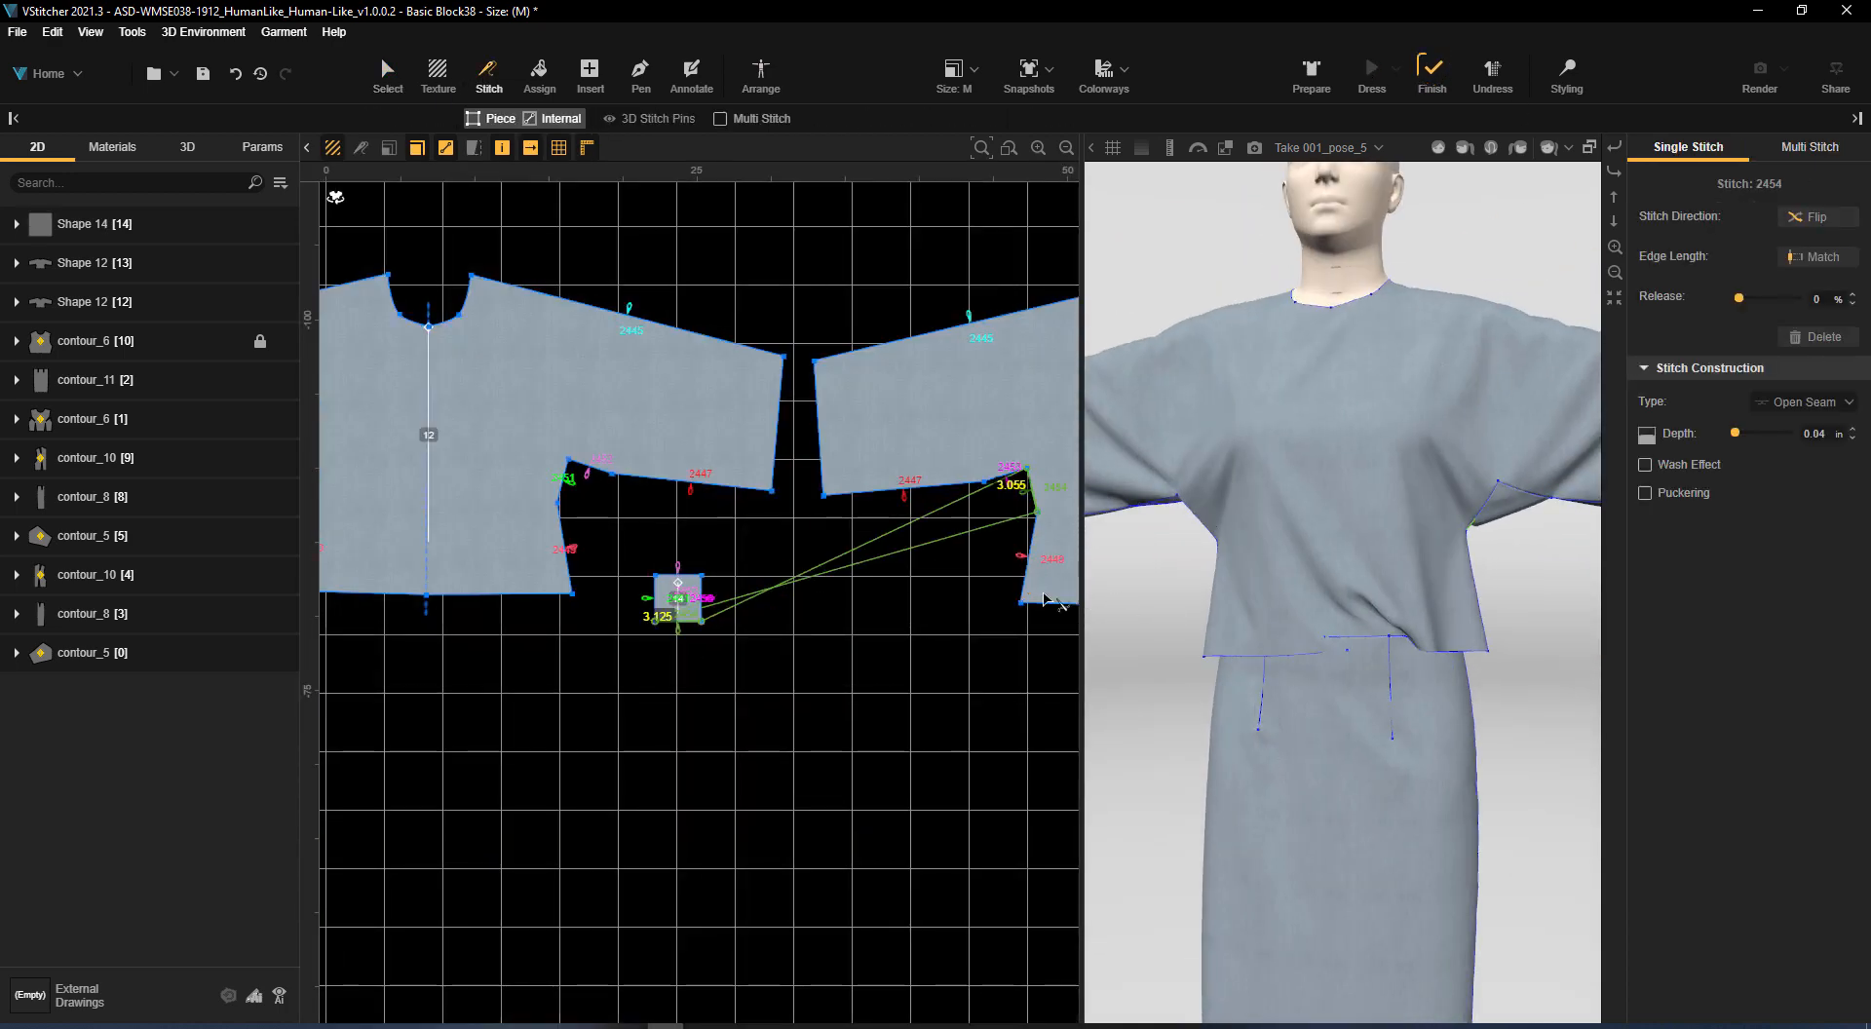
scroll(981, 592, down, 2)
scroll(772, 549, up, 2)
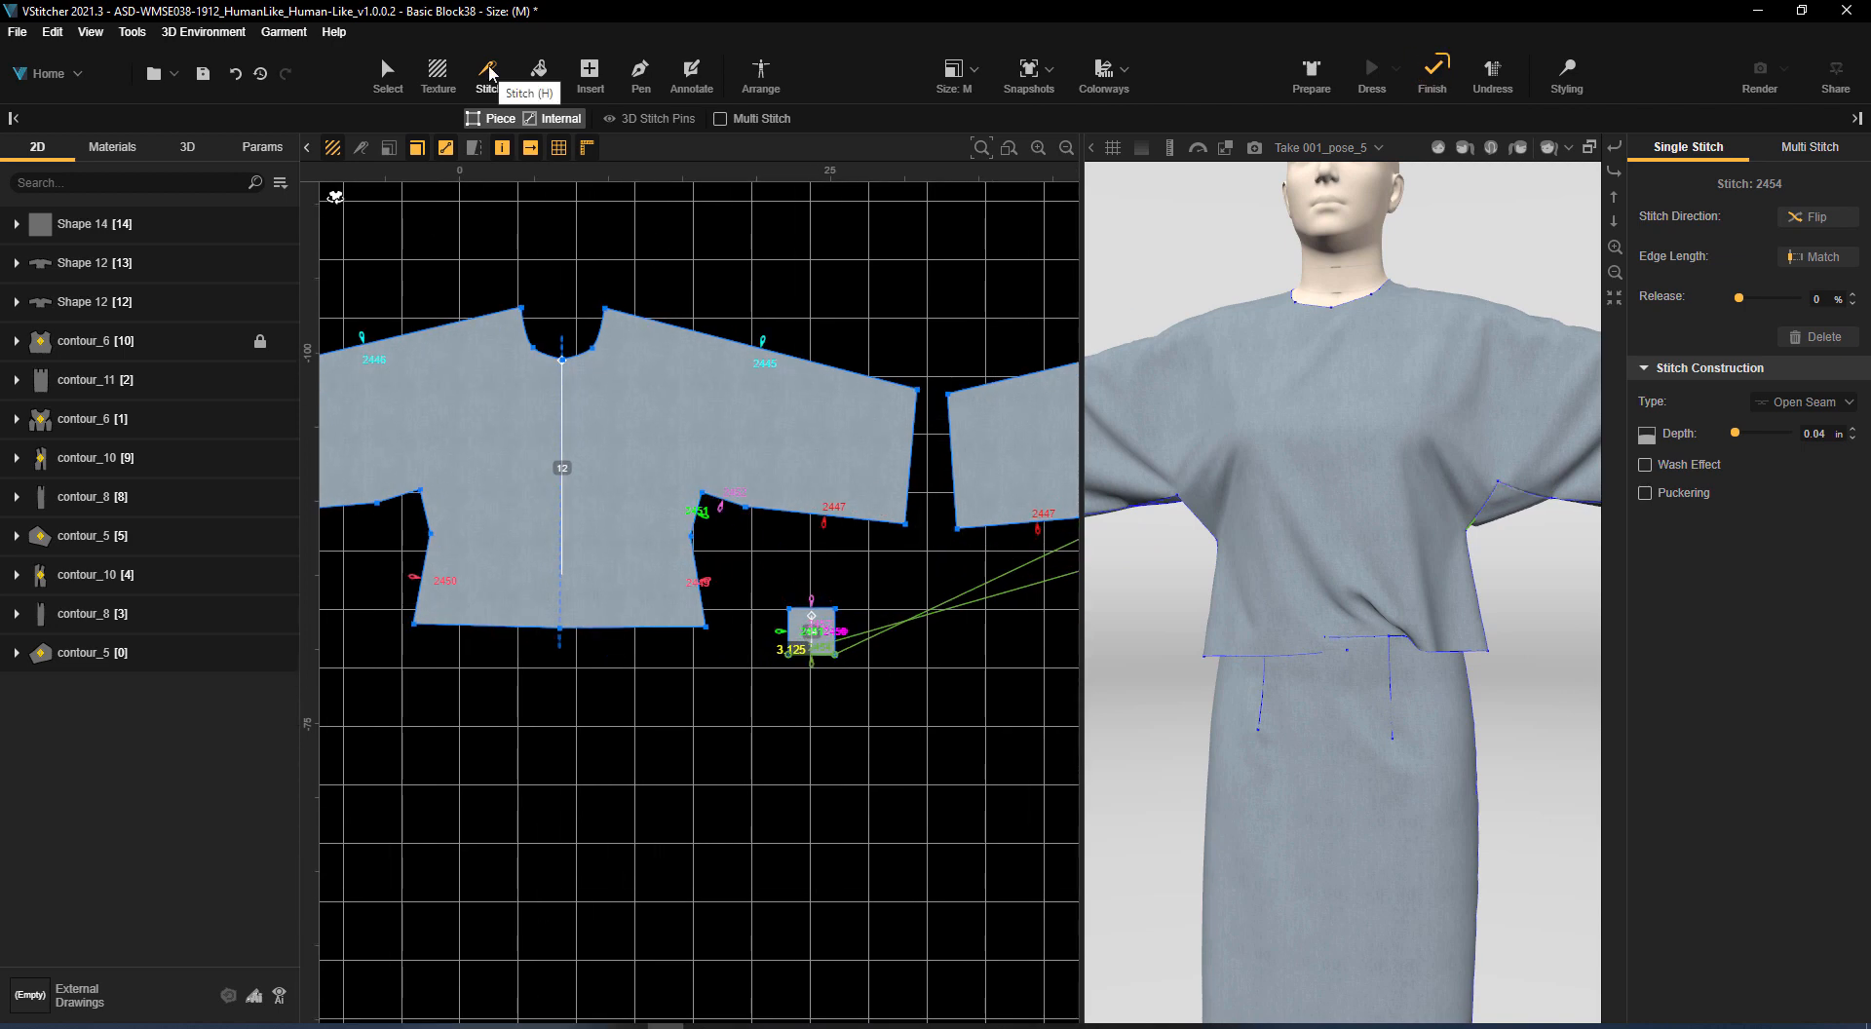
click(381, 68)
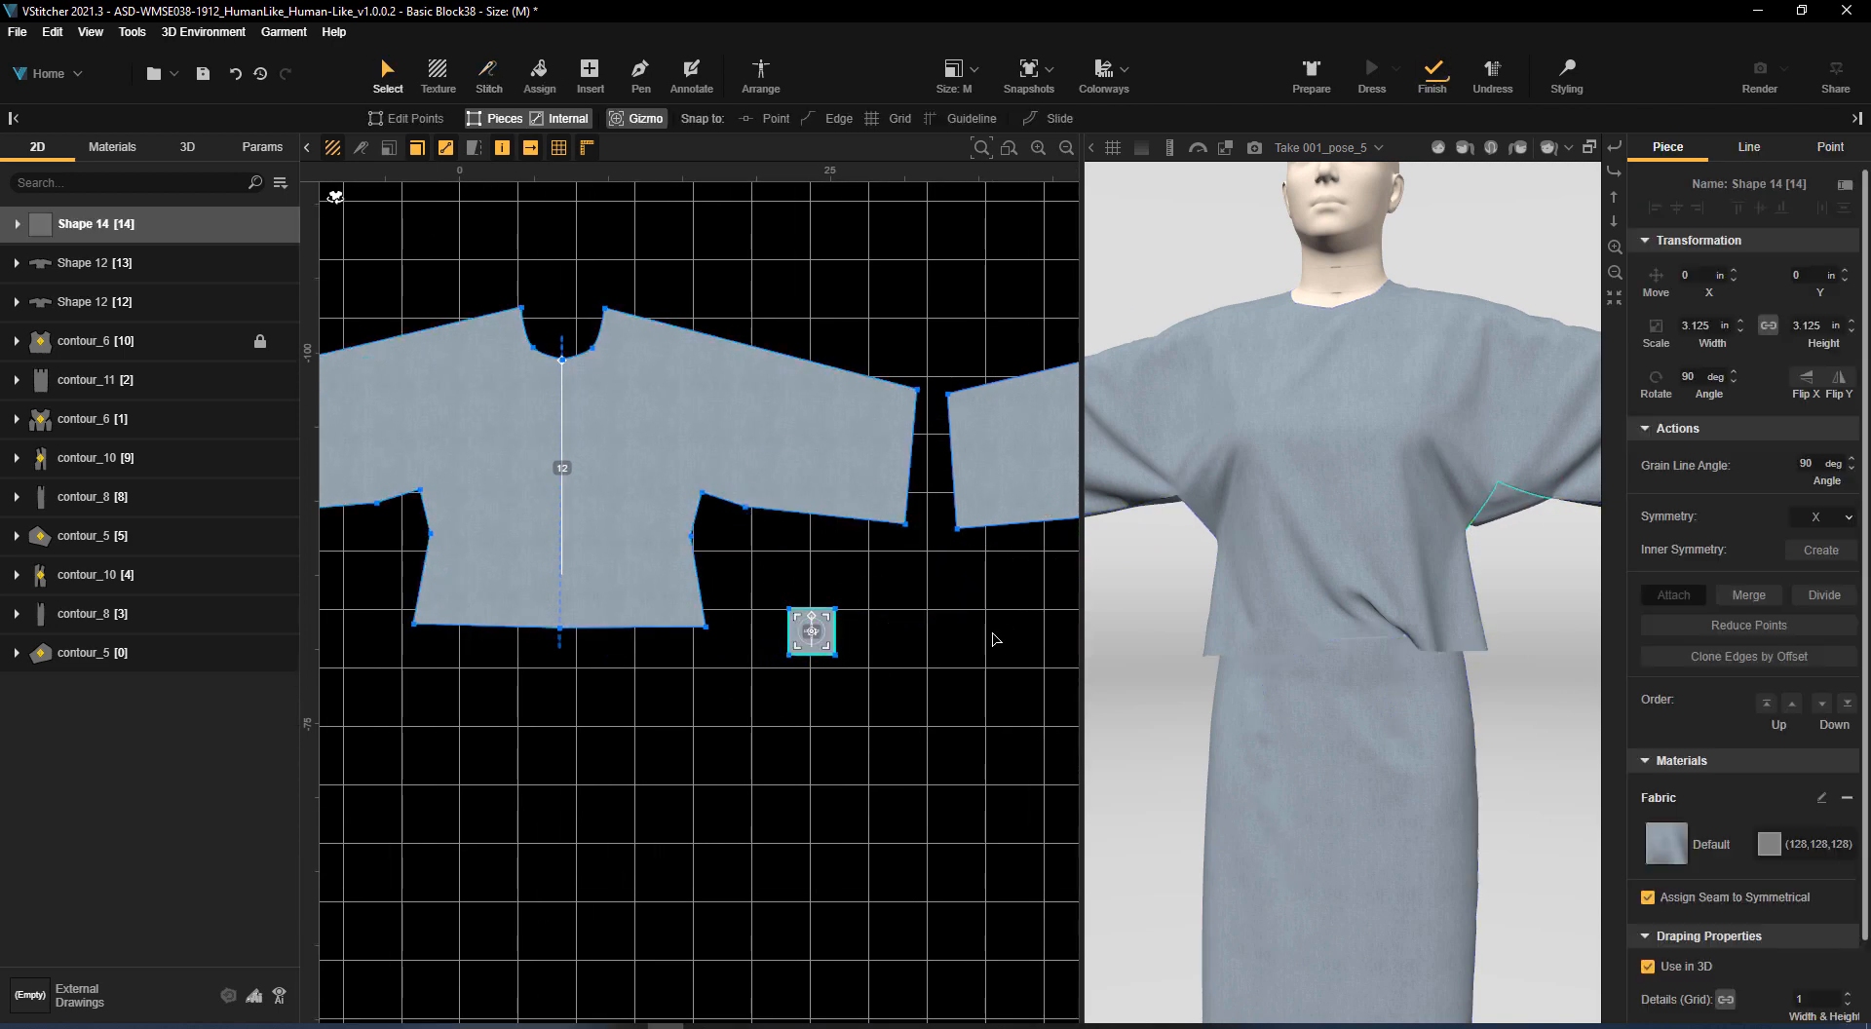
click(1828, 526)
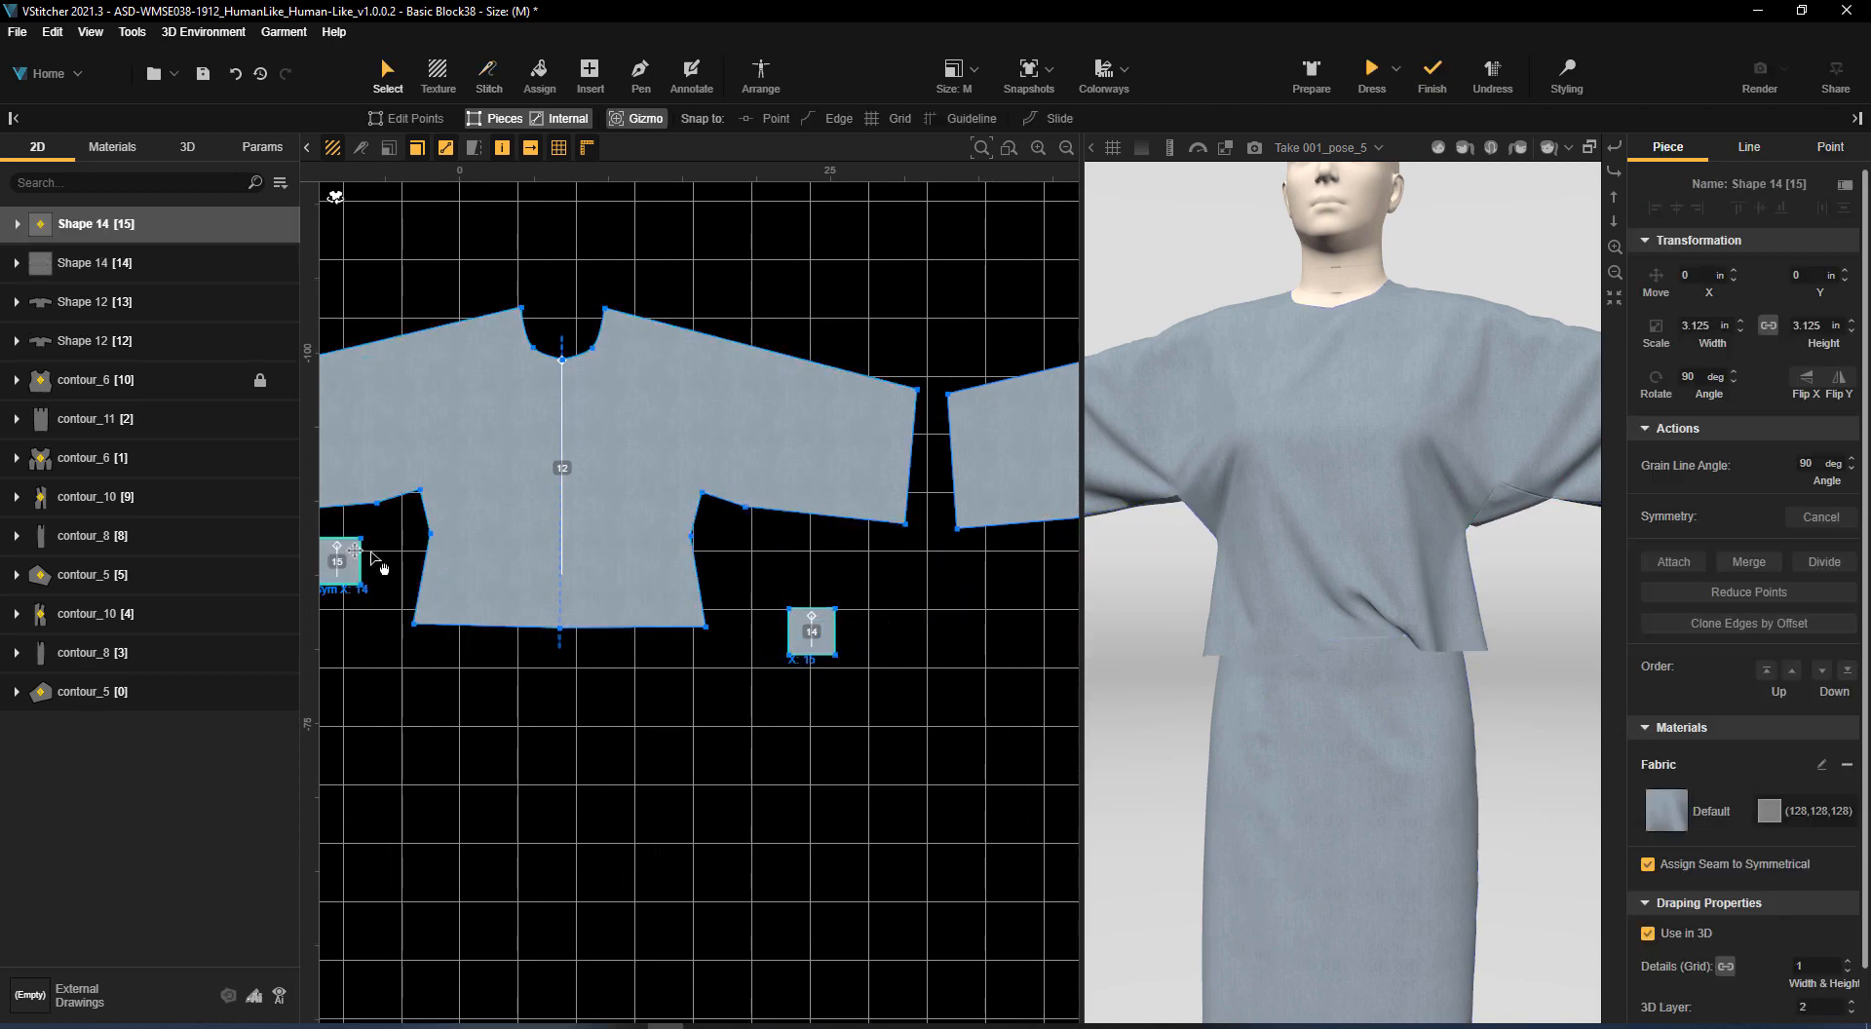
scroll(902, 663, up, 1)
right_drag(902, 664, 1000, 697)
click(965, 756)
Stitch two edges of the mirrored gusset to the short sleeve and side-seam edges at the front piece's underarm
click(488, 76)
click(395, 554)
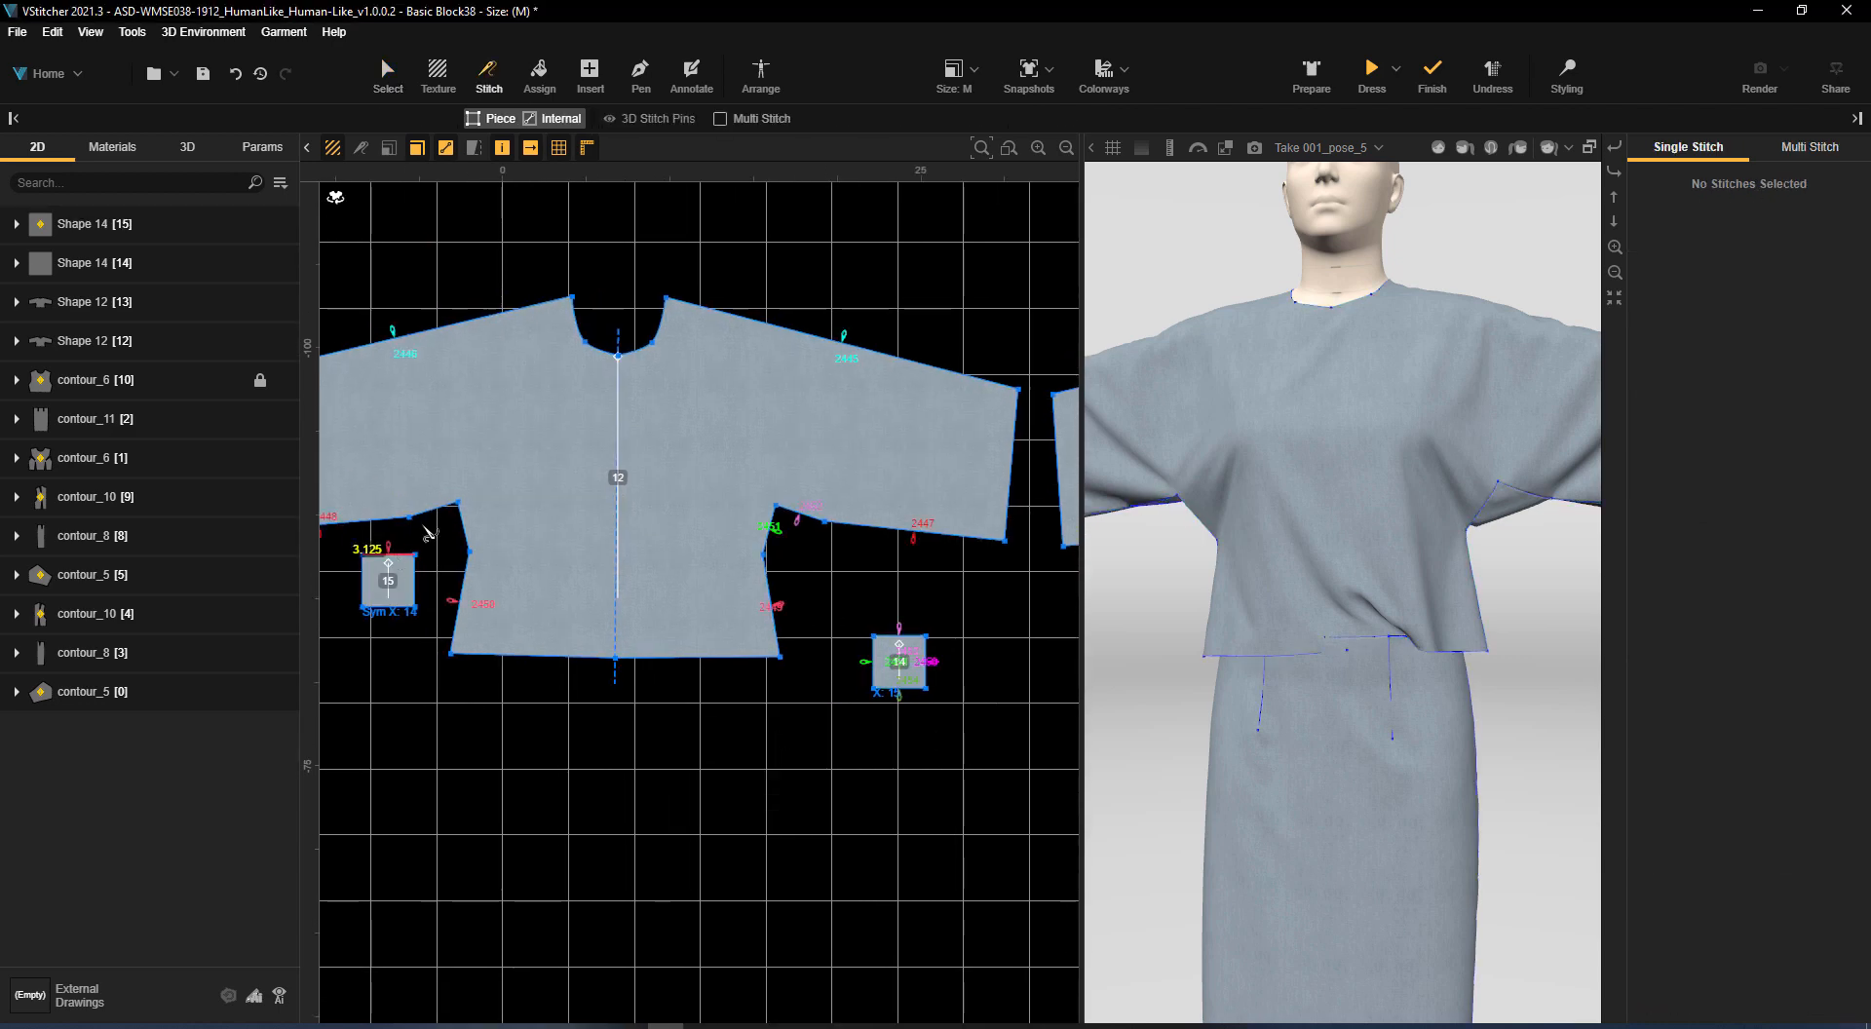
click(435, 510)
click(418, 581)
Stitch the mirrored gusset's remaining two edges to the matching short underarm edges of the kimono back piece
click(394, 609)
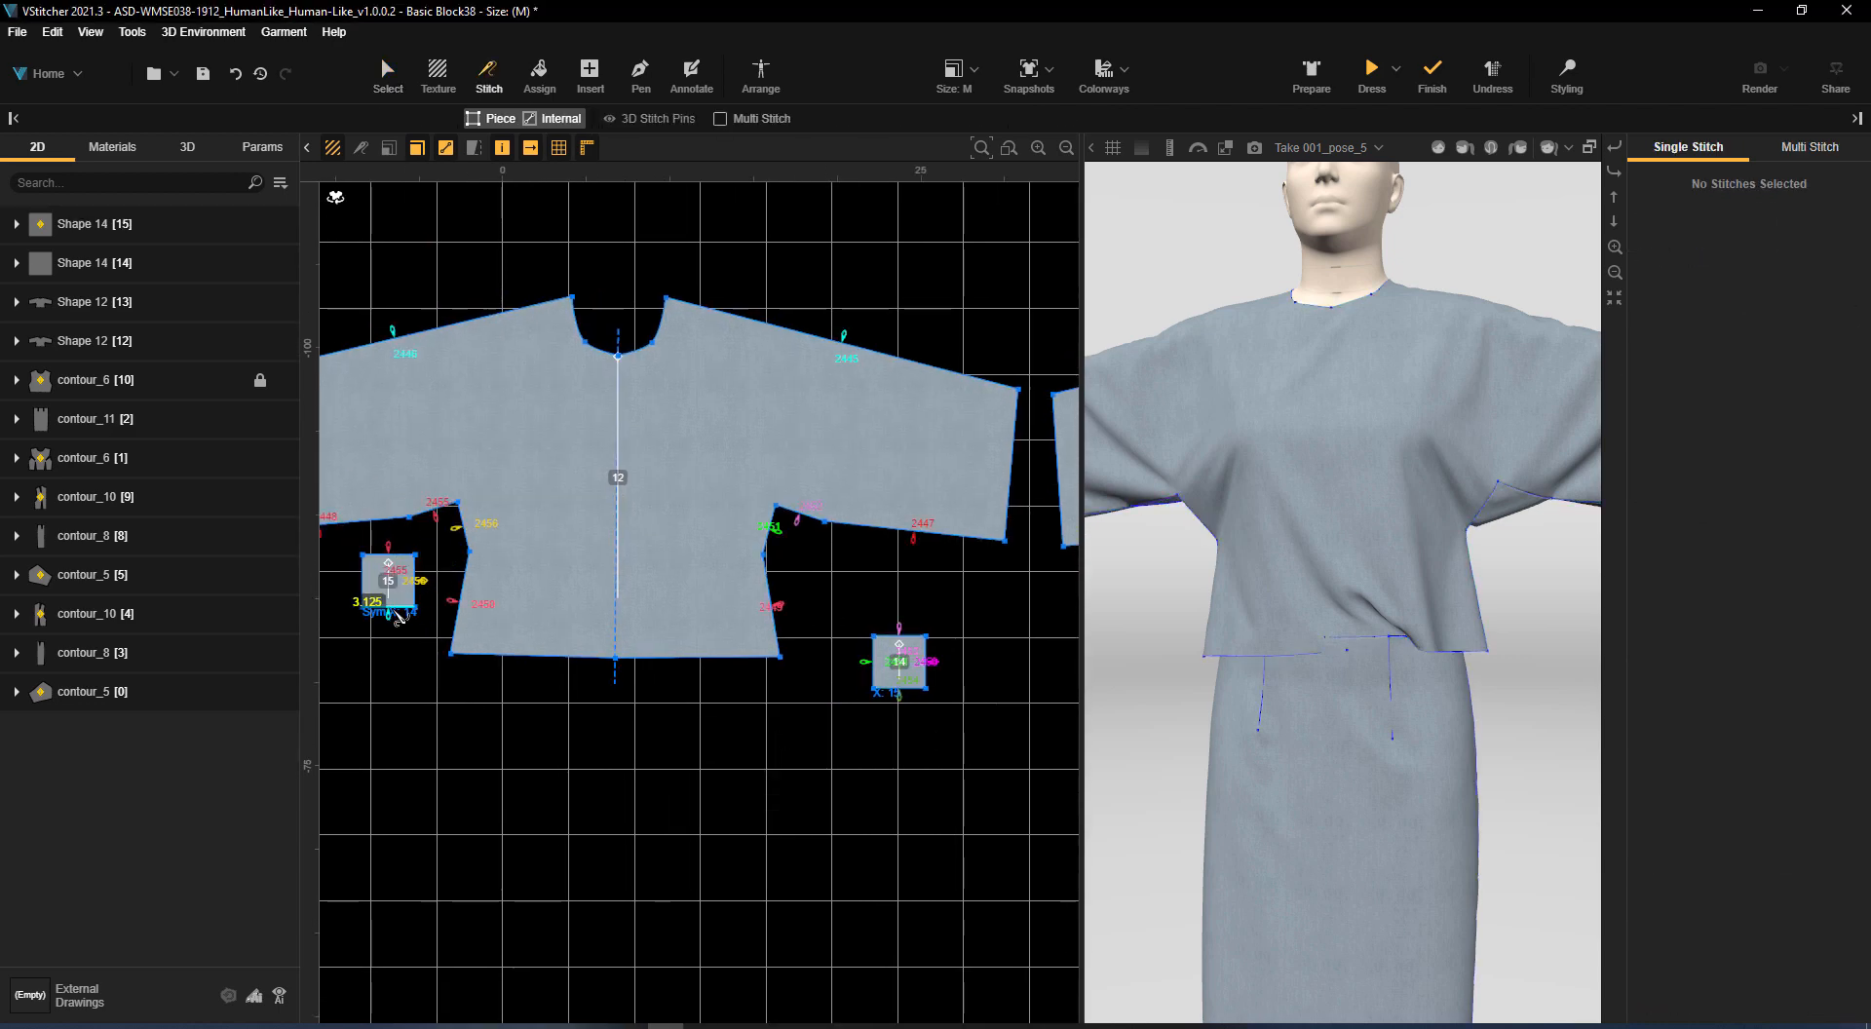
right_drag(835, 783, 57, 714)
click(836, 487)
right_drag(589, 715, 1231, 753)
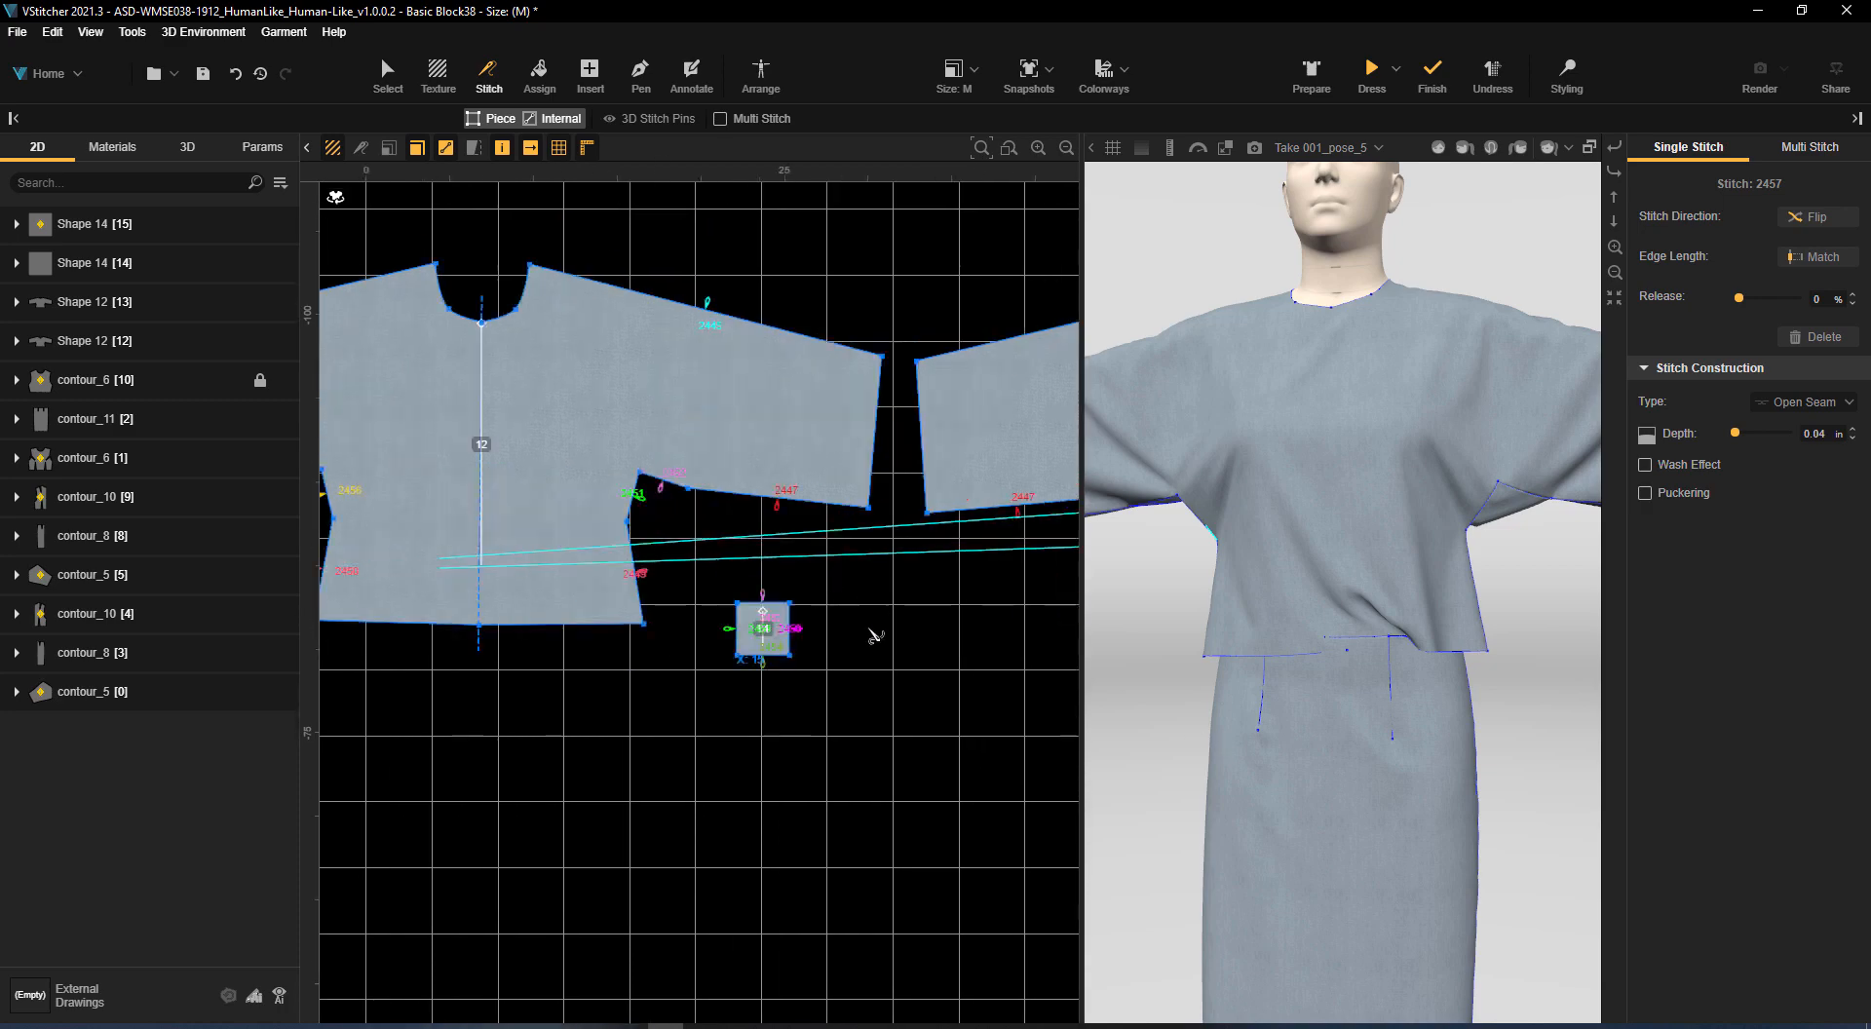
right_drag(873, 635, 1170, 656)
click(519, 567)
right_drag(955, 624, 96, 608)
click(943, 510)
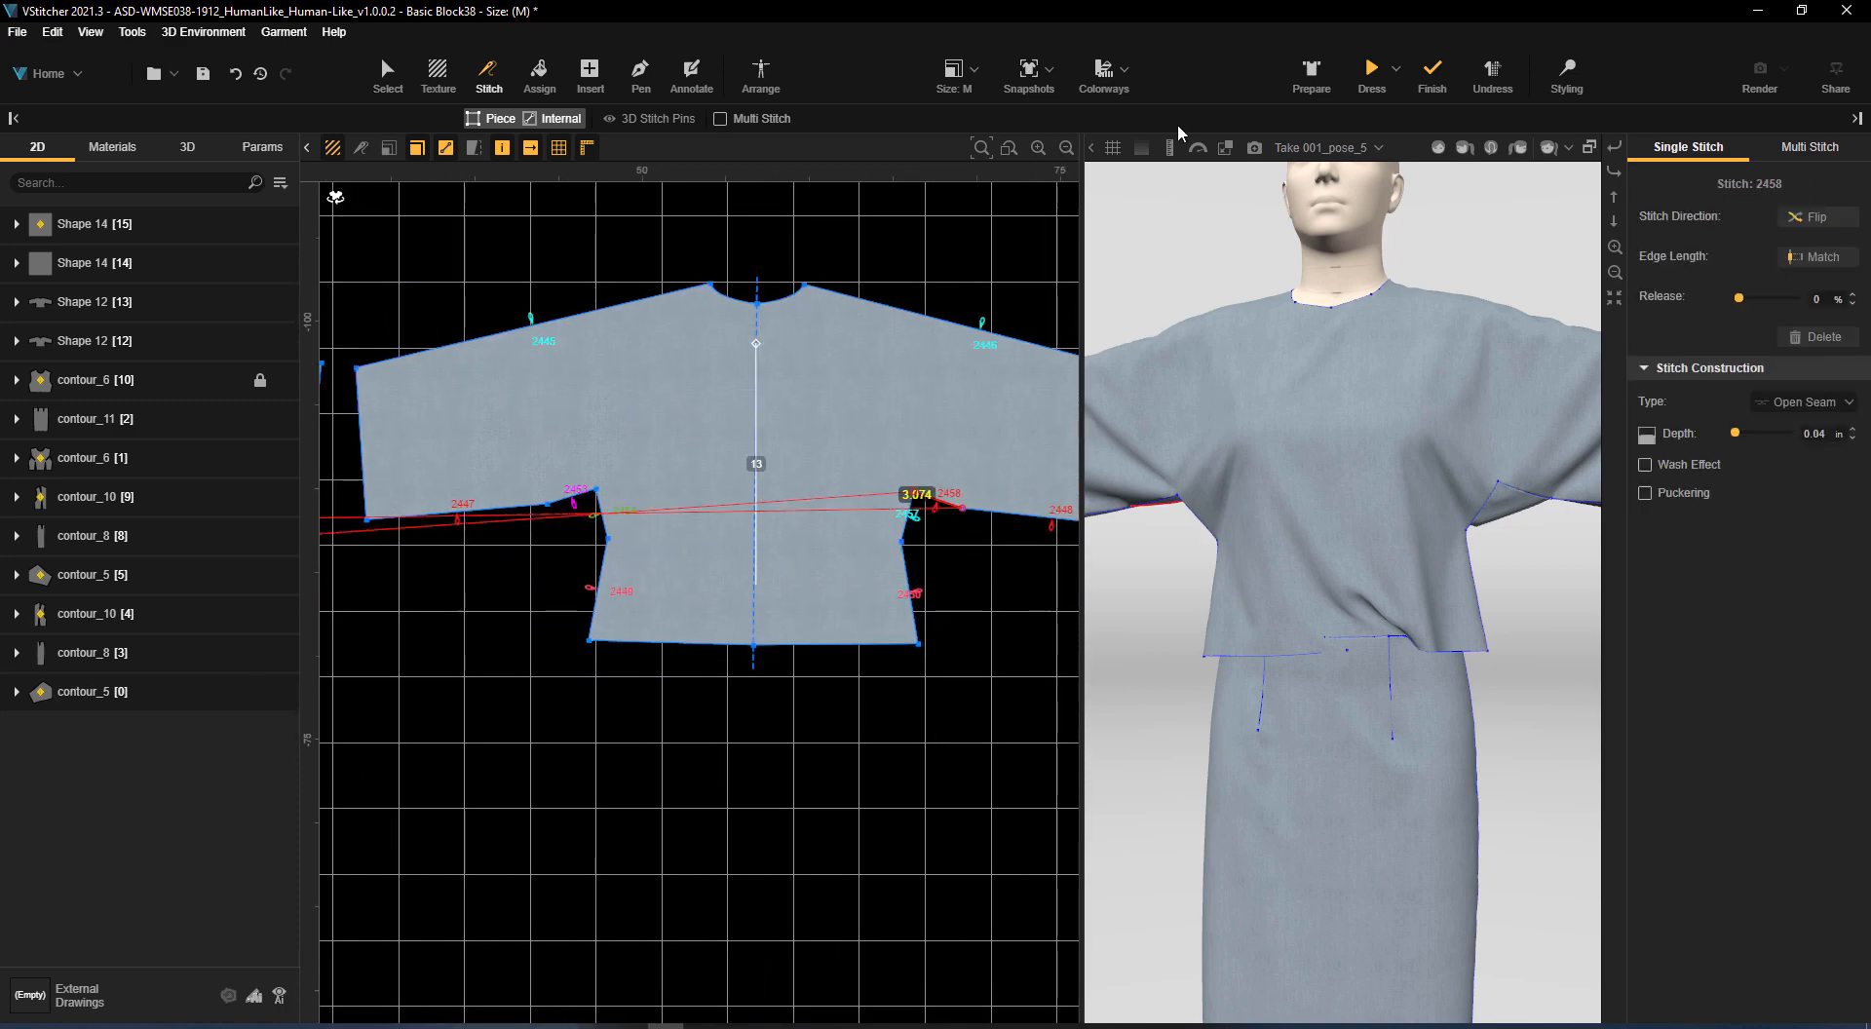
Arrange the mirrored gusset on the right torso silhouette and dress the avatar to check its drape
click(762, 72)
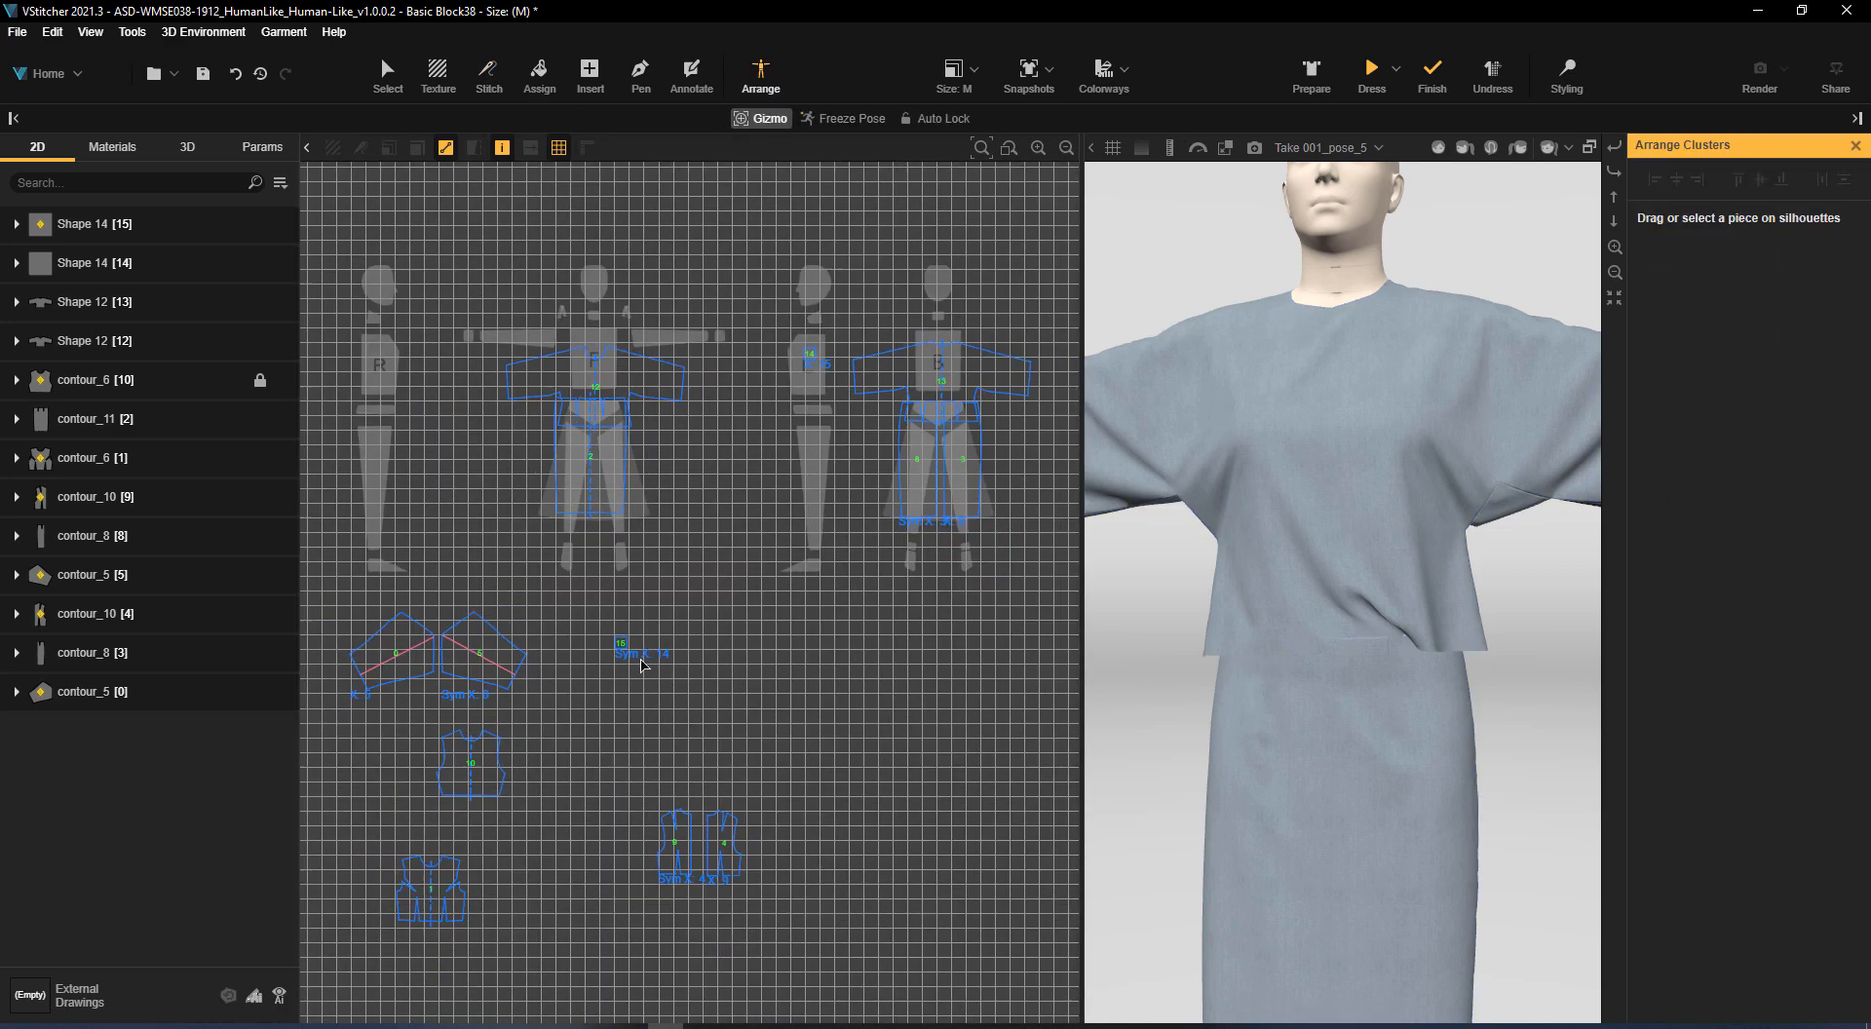
drag(643, 666, 376, 364)
click(1374, 70)
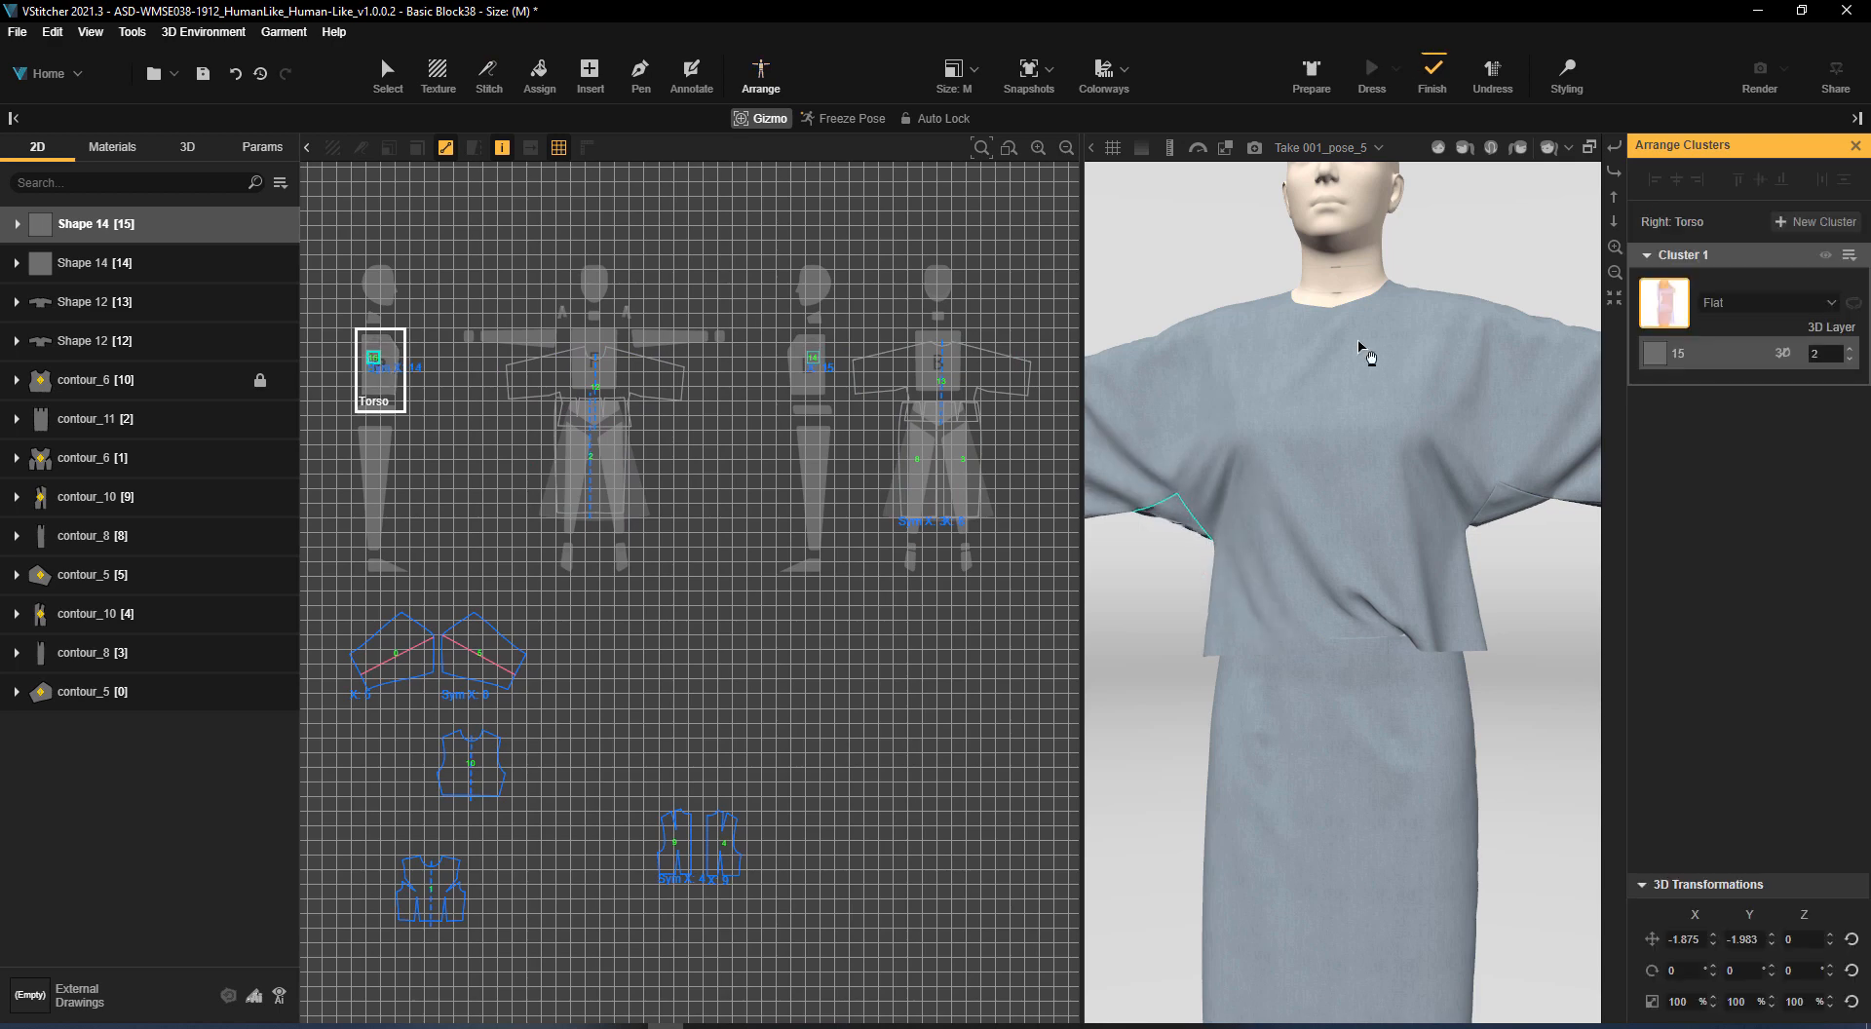
scroll(1518, 562, down, 4)
drag(1516, 564, 1575, 624)
scroll(1573, 624, up, 2)
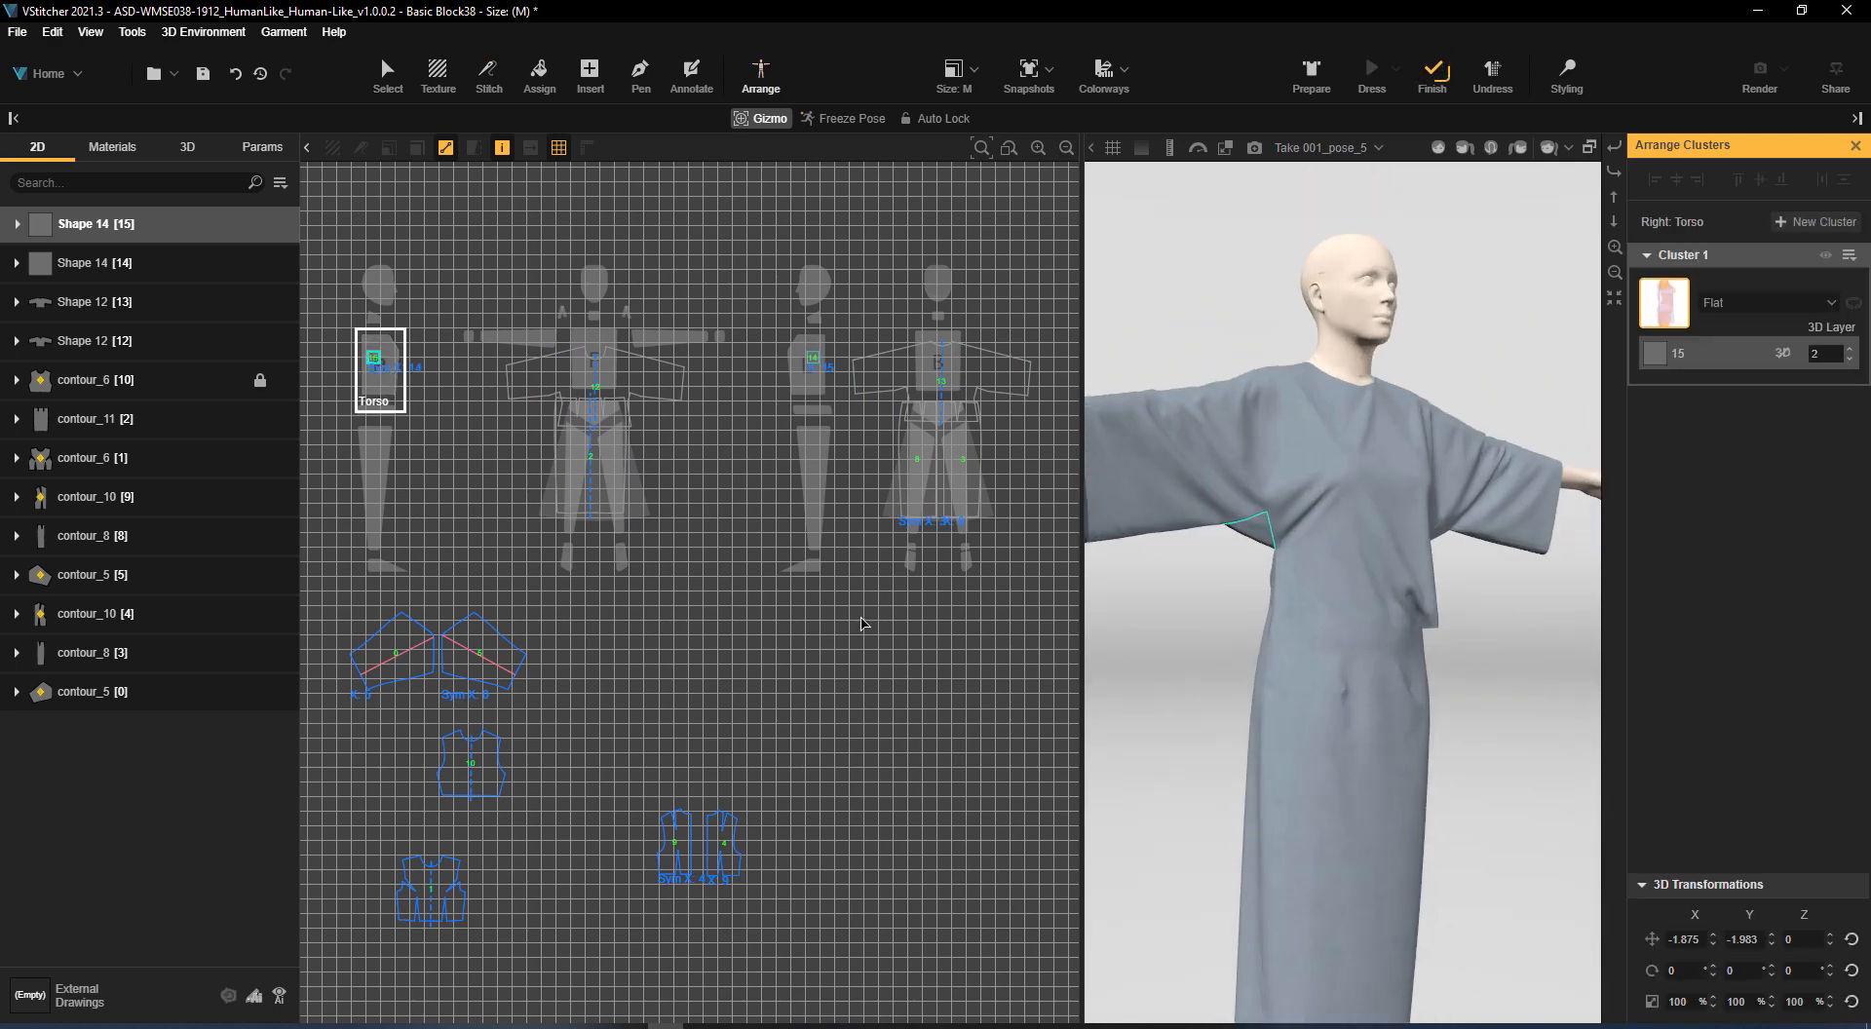
scroll(862, 614, up, 2)
scroll(1379, 715, down, 4)
middle_drag(660, 655, 645, 690)
Exclude the two original back bodice pieces from 3D and re-drape the garment in 3D styling, seen from the front
click(389, 76)
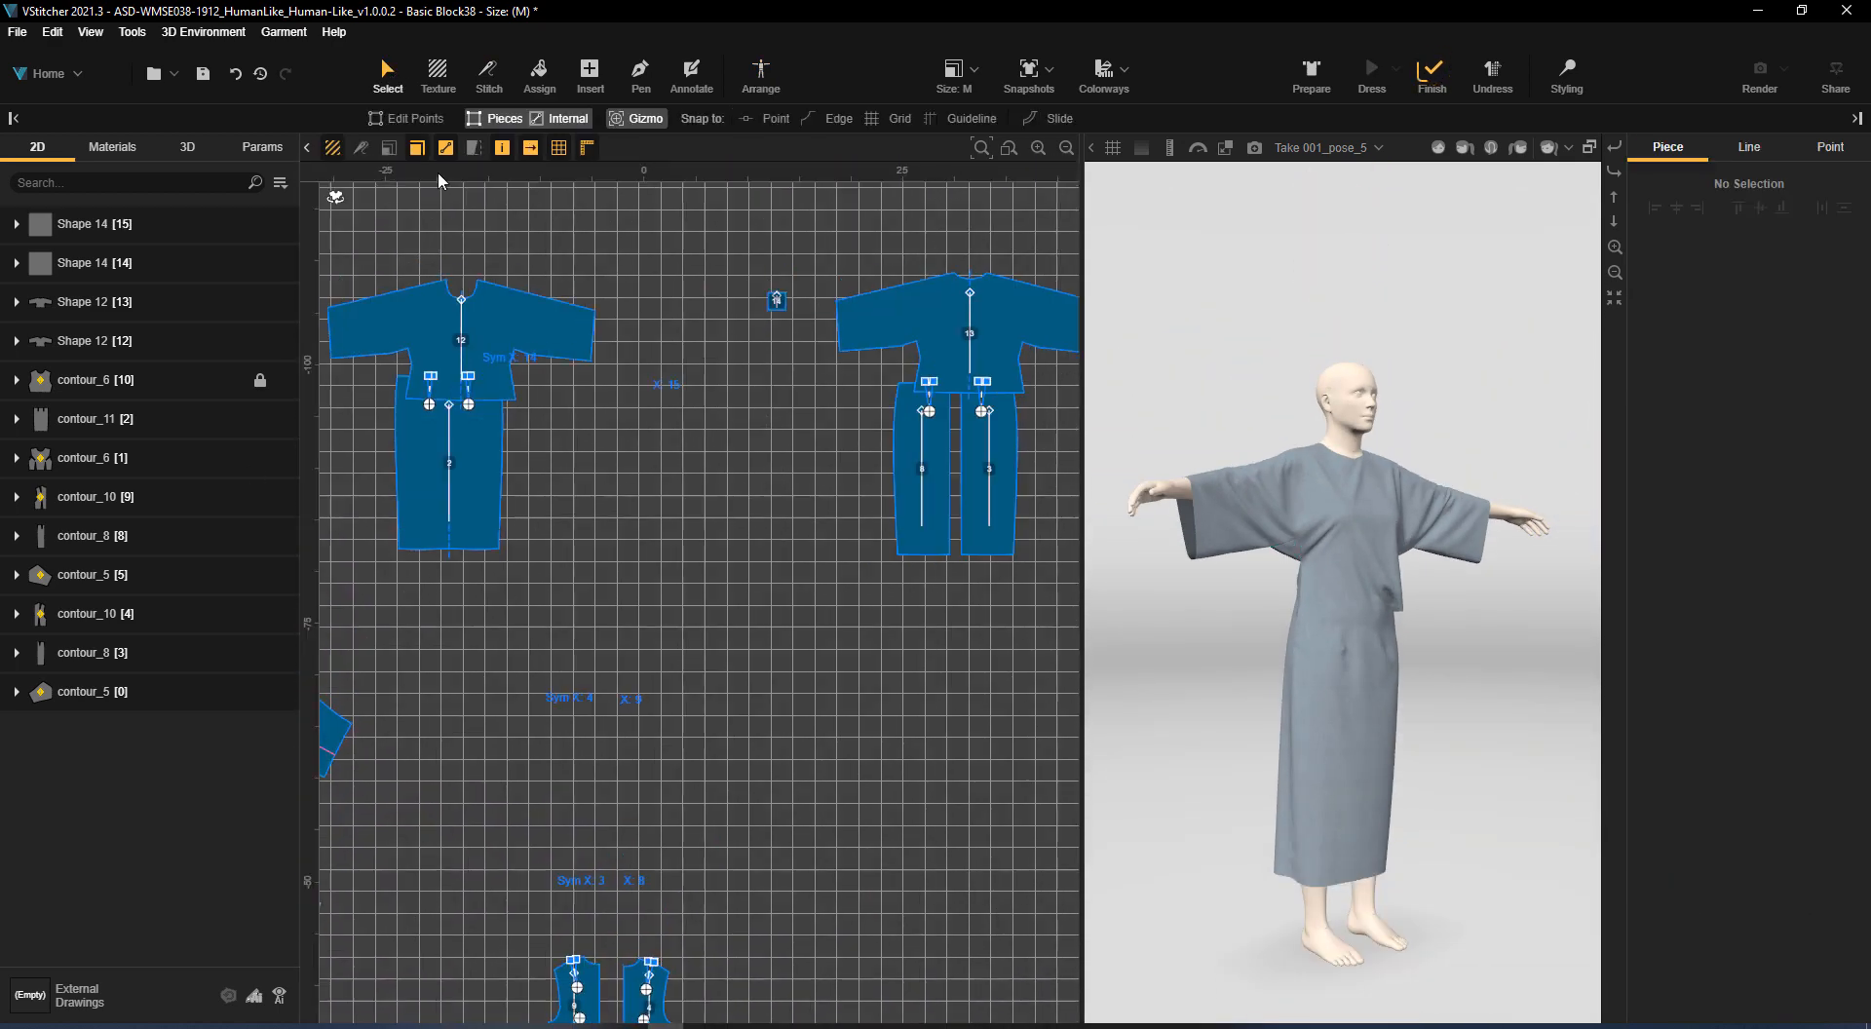
scroll(654, 780, up, 2)
middle_drag(654, 780, 883, 277)
click(904, 563)
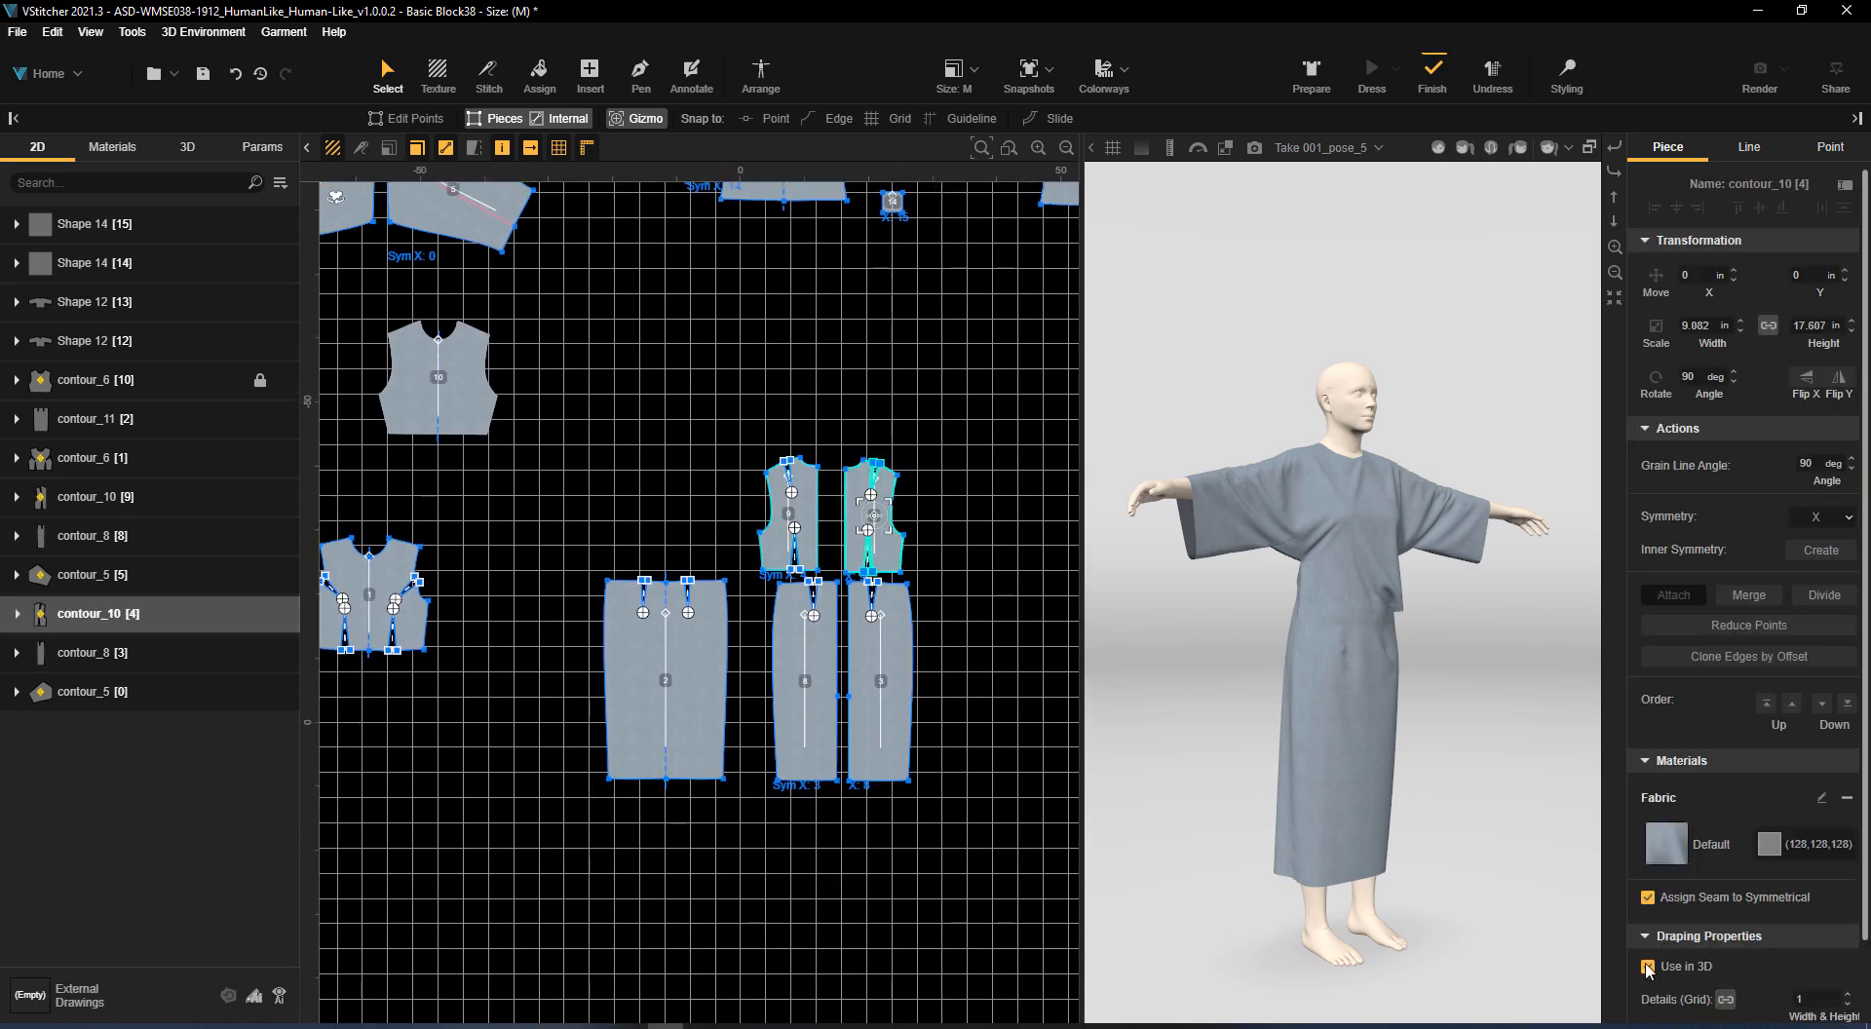
click(801, 486)
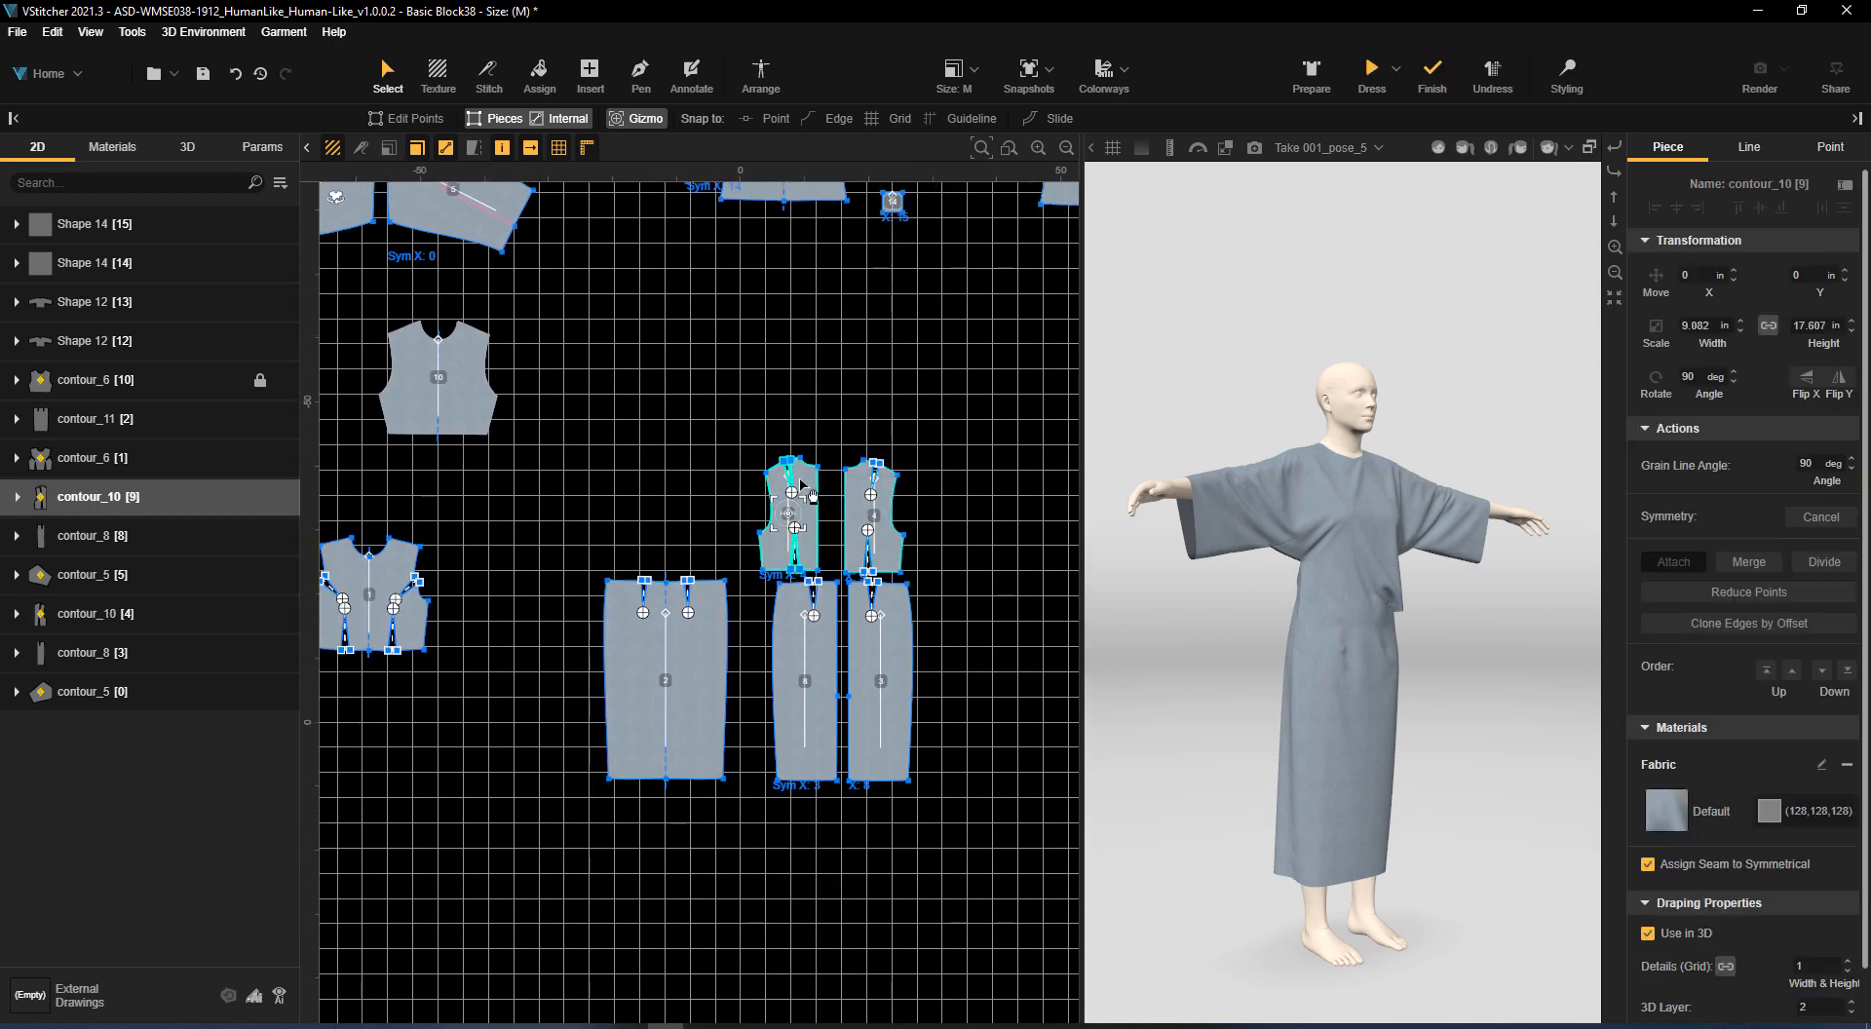
click(996, 636)
click(1566, 75)
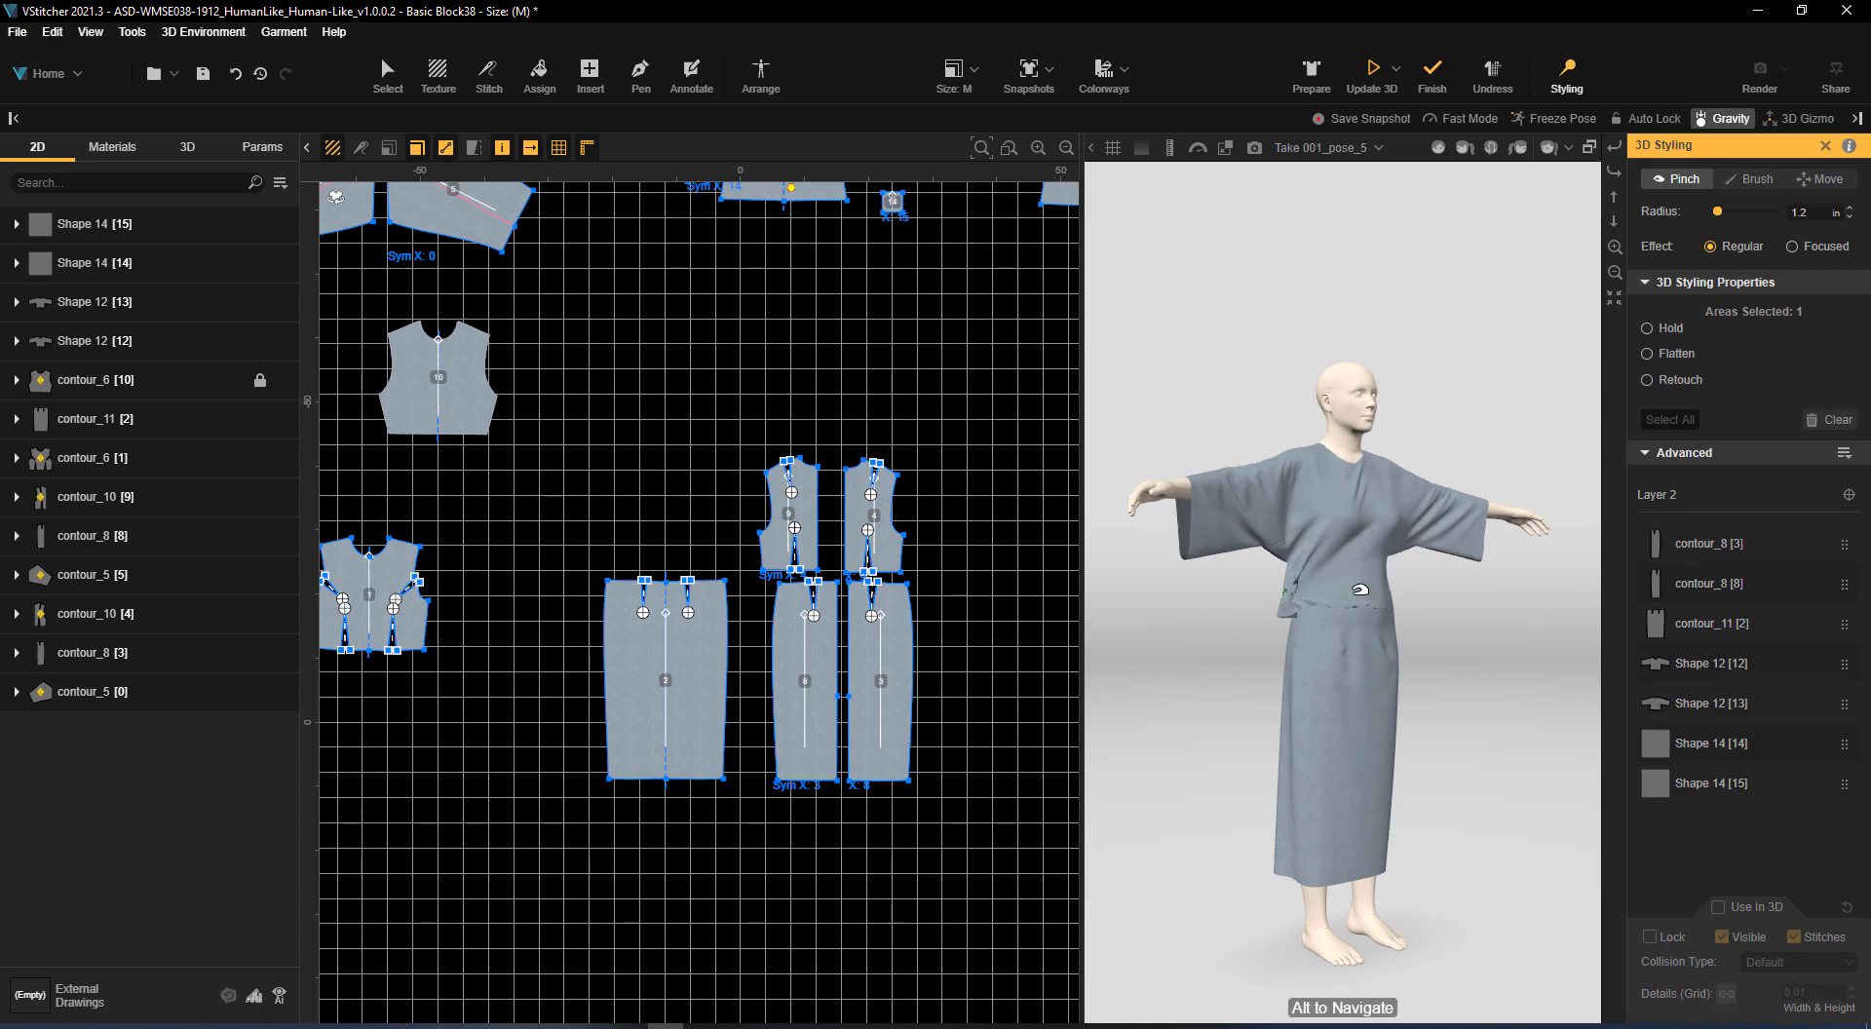
click(1439, 148)
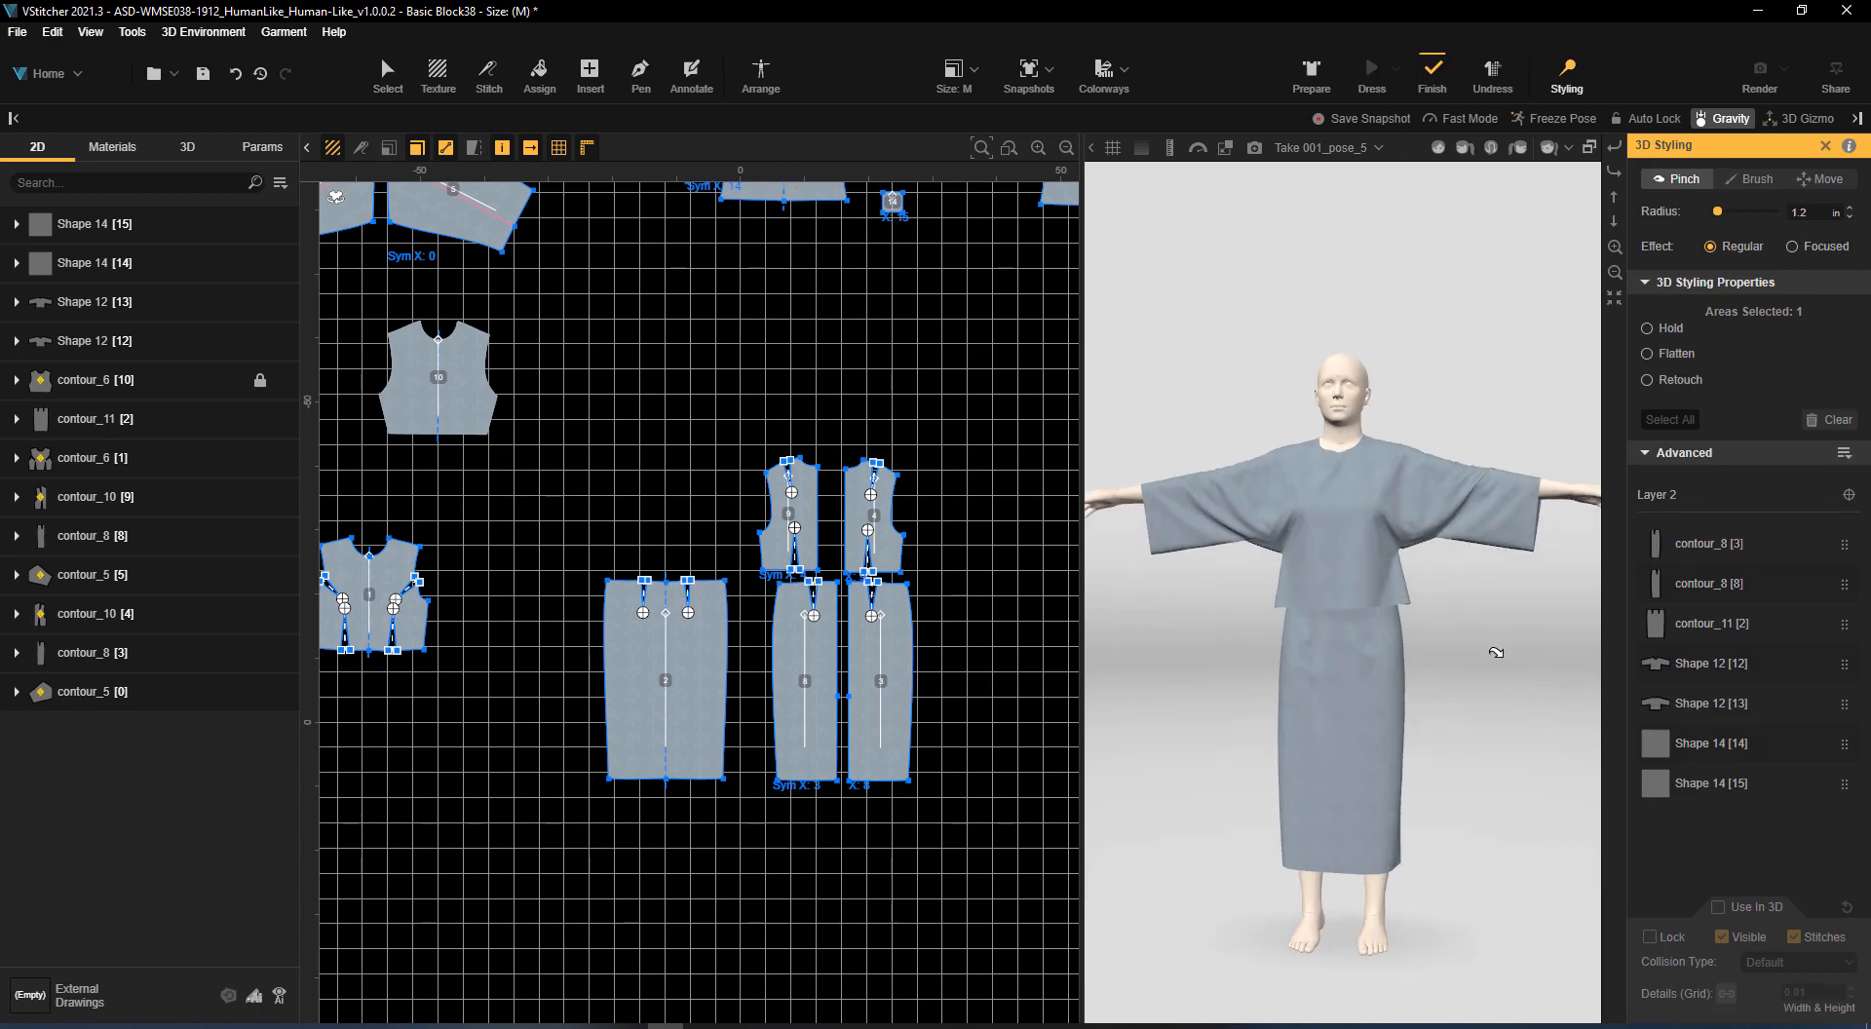
Try moving the front's underarm corner and the matching gusset corner by about 1.4 in X and -0.75 in Y, and undo it
middle_drag(718, 190, 526, 653)
scroll(525, 640, up, 3)
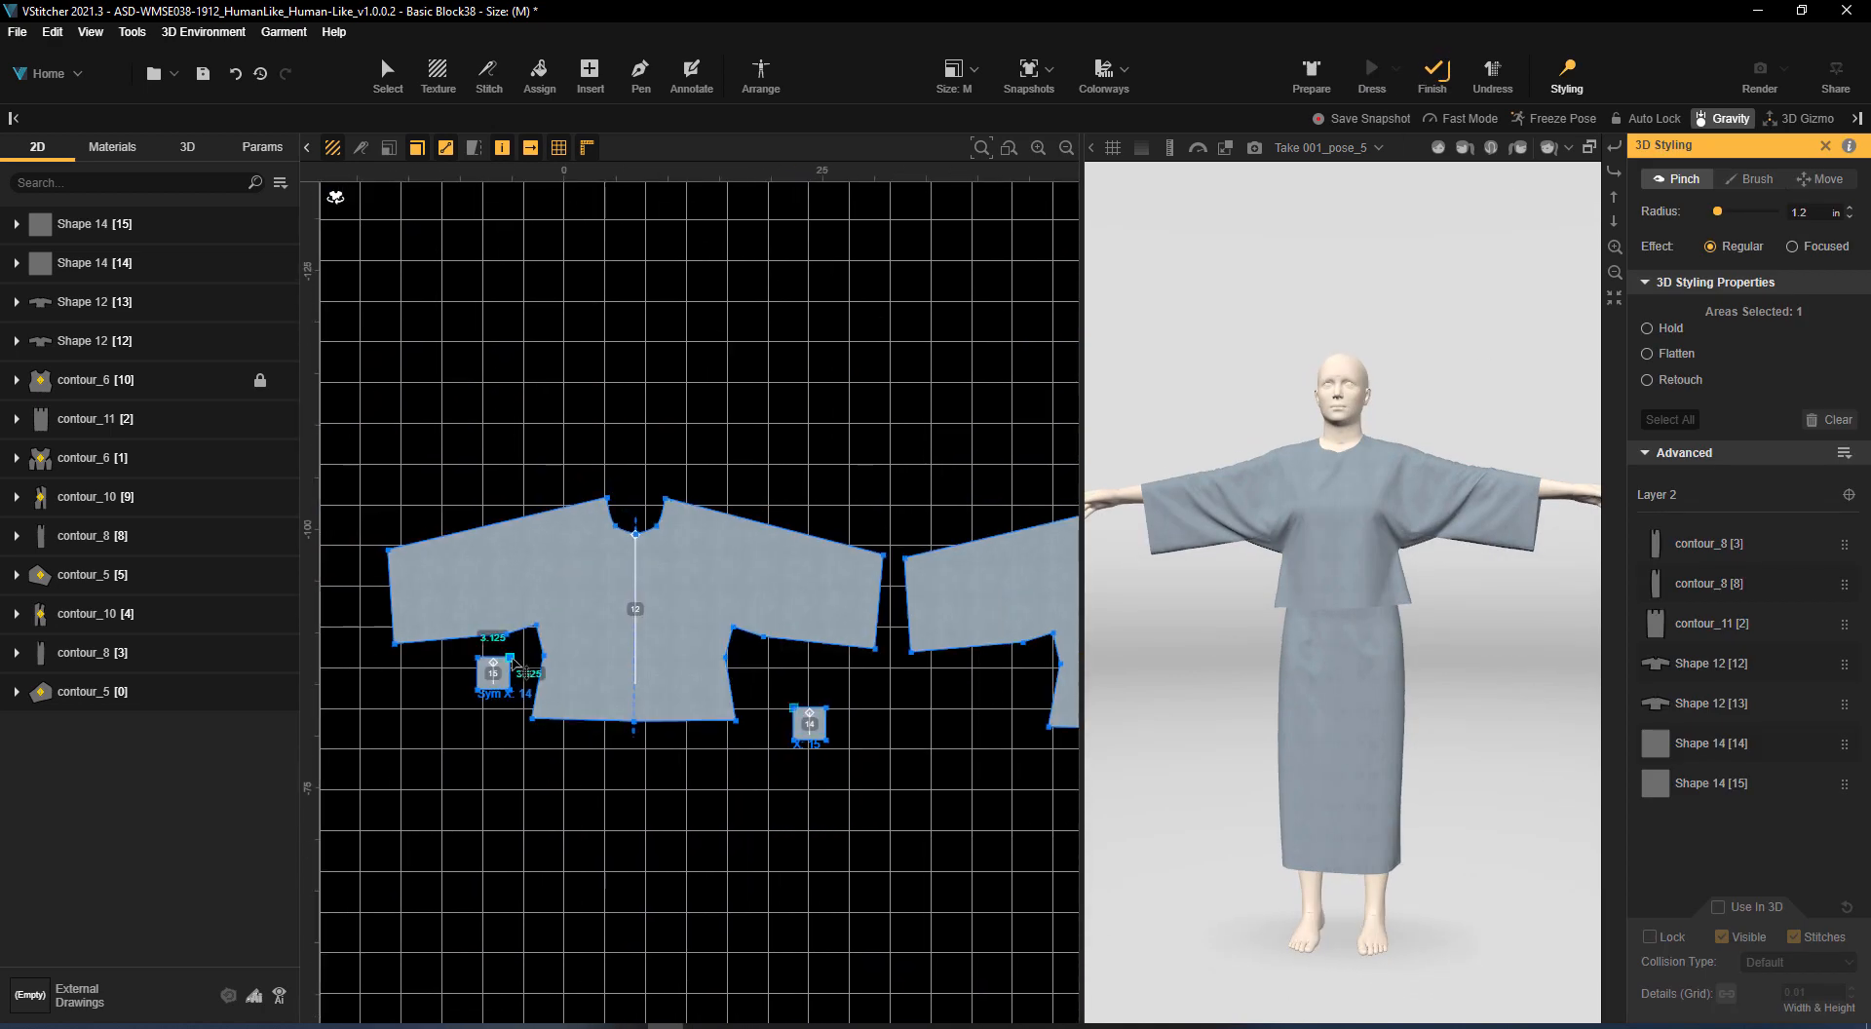
click(385, 70)
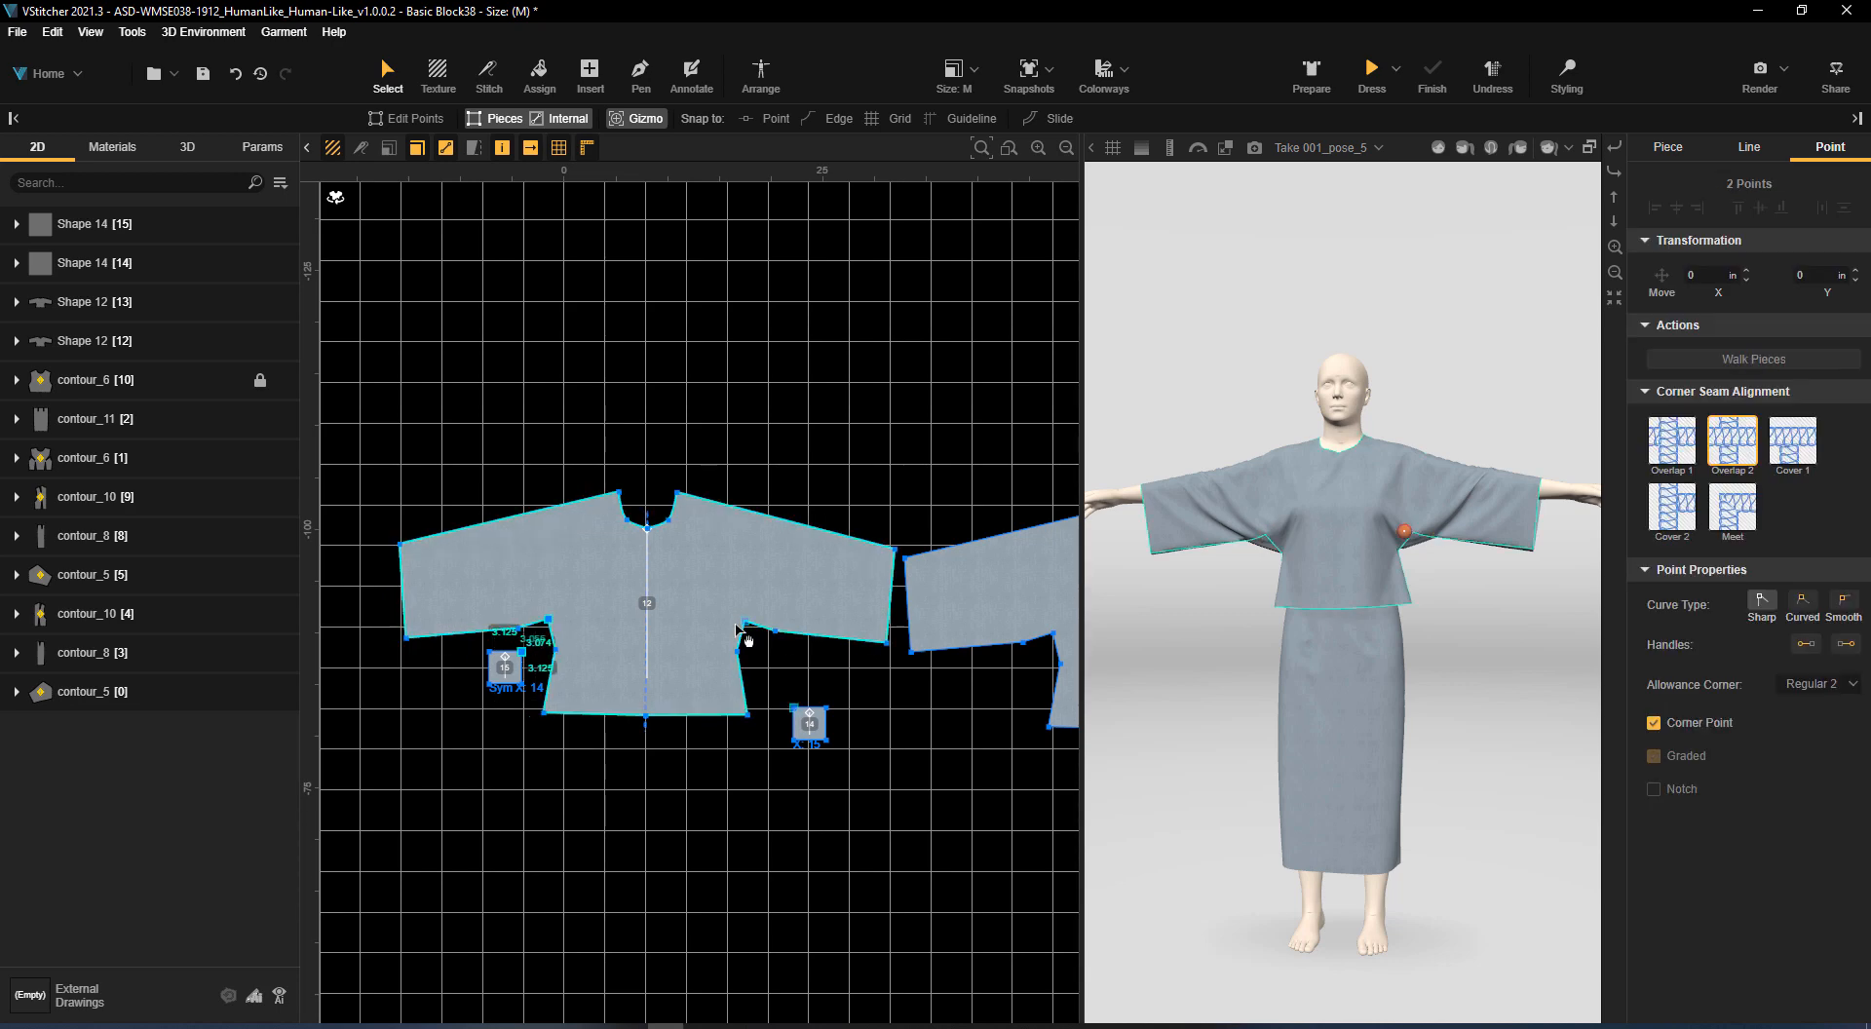
click(416, 118)
drag(549, 621, 563, 613)
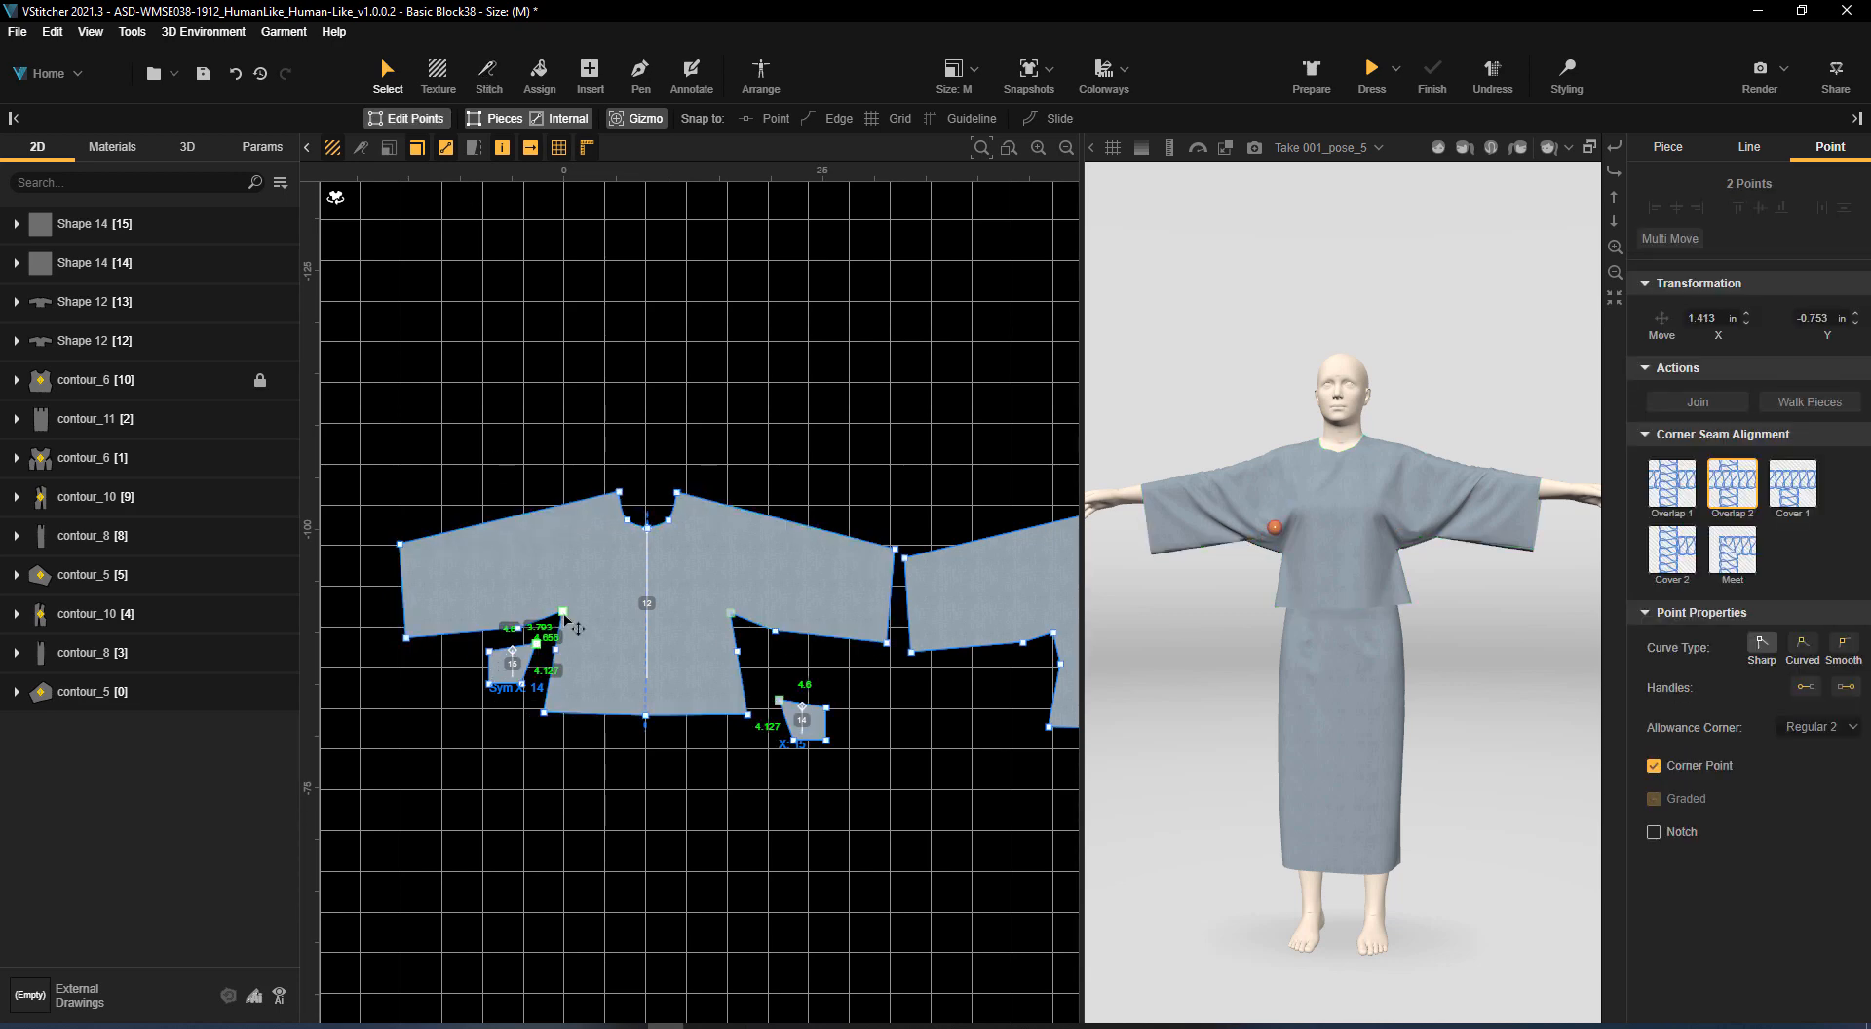
middle_drag(1423, 534, 1189, 561)
middle_drag(987, 665, 831, 644)
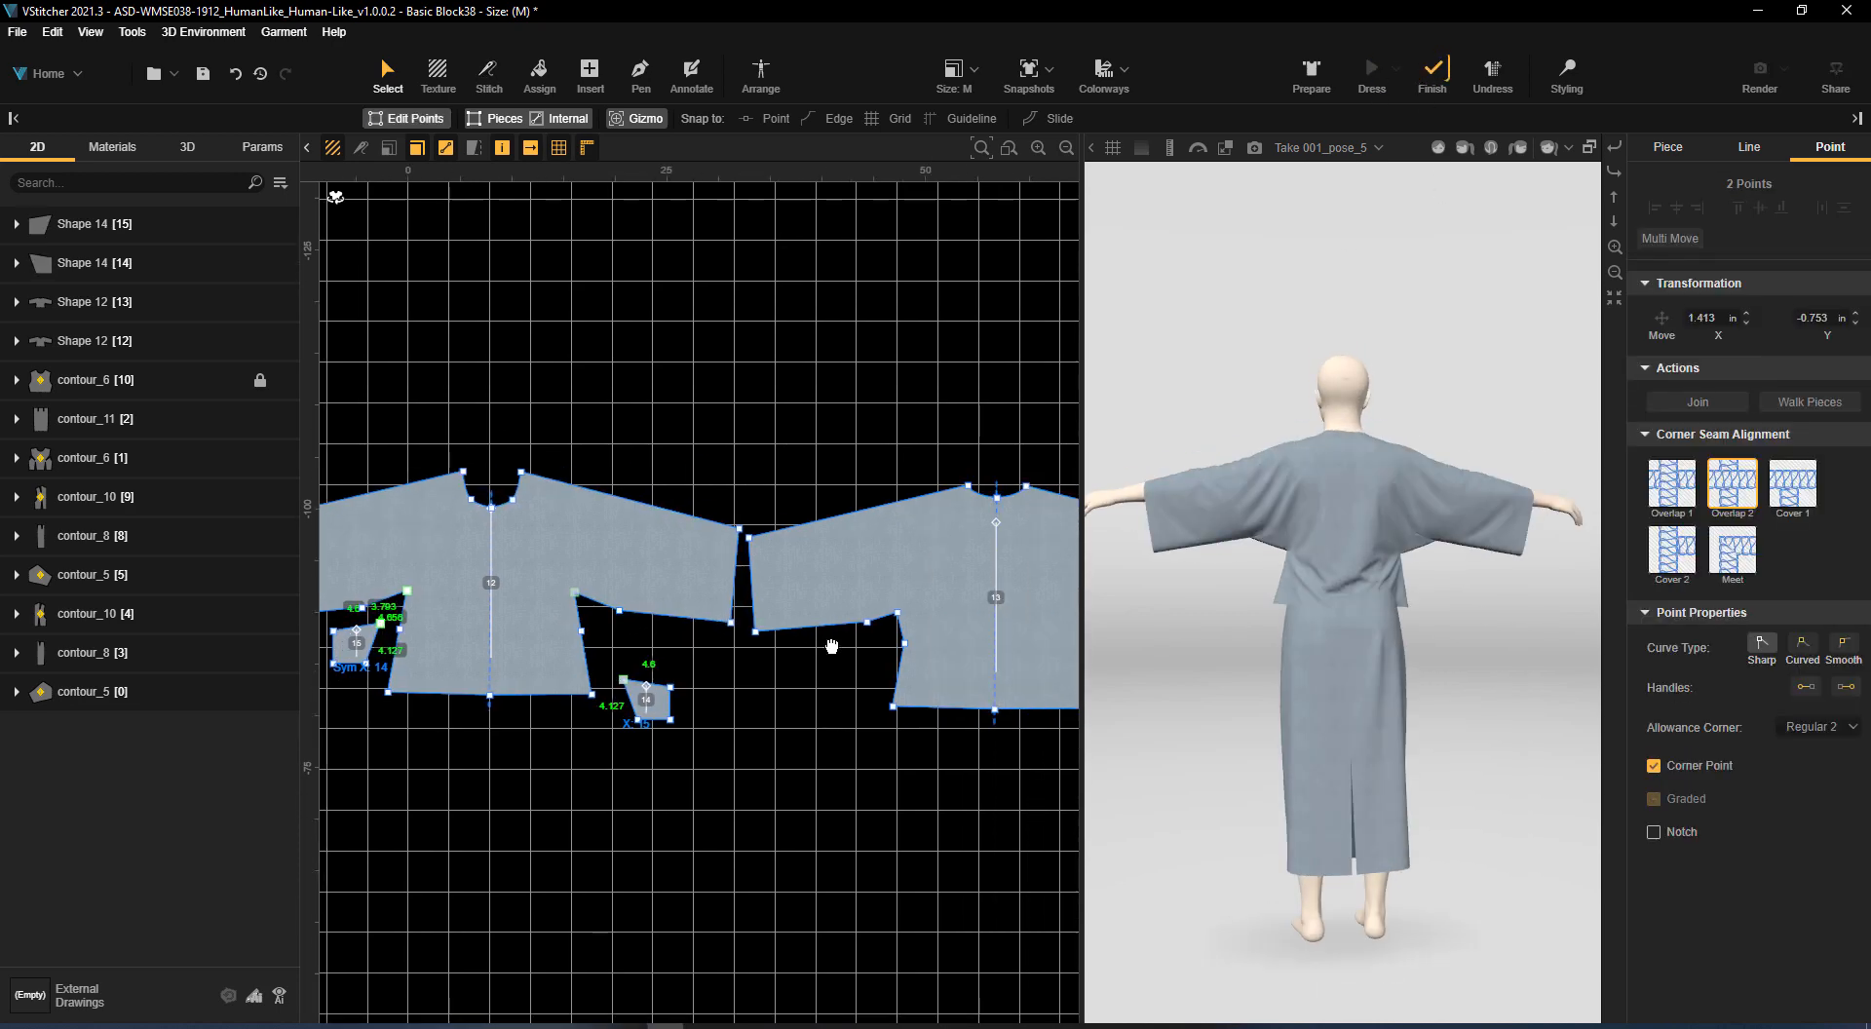
middle_drag(1442, 604, 1775, 634)
key(ctrl+z)
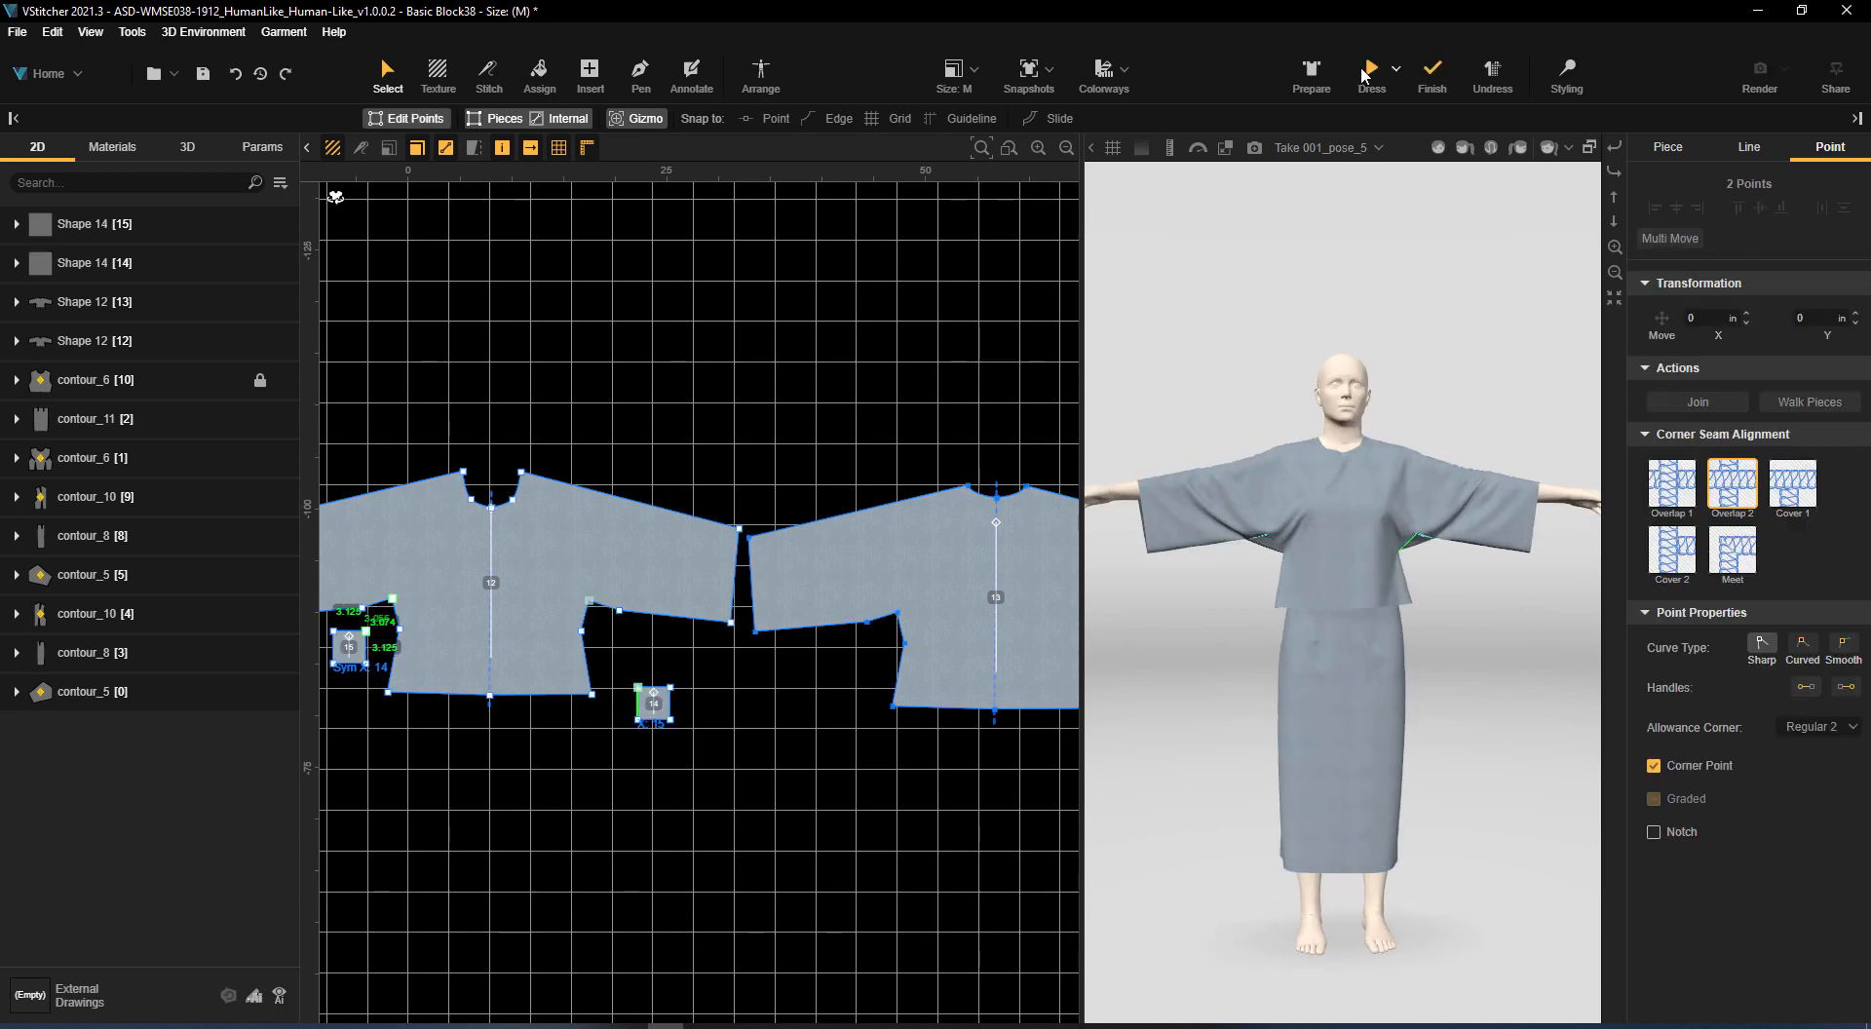
middle_drag(1458, 602, 1716, 622)
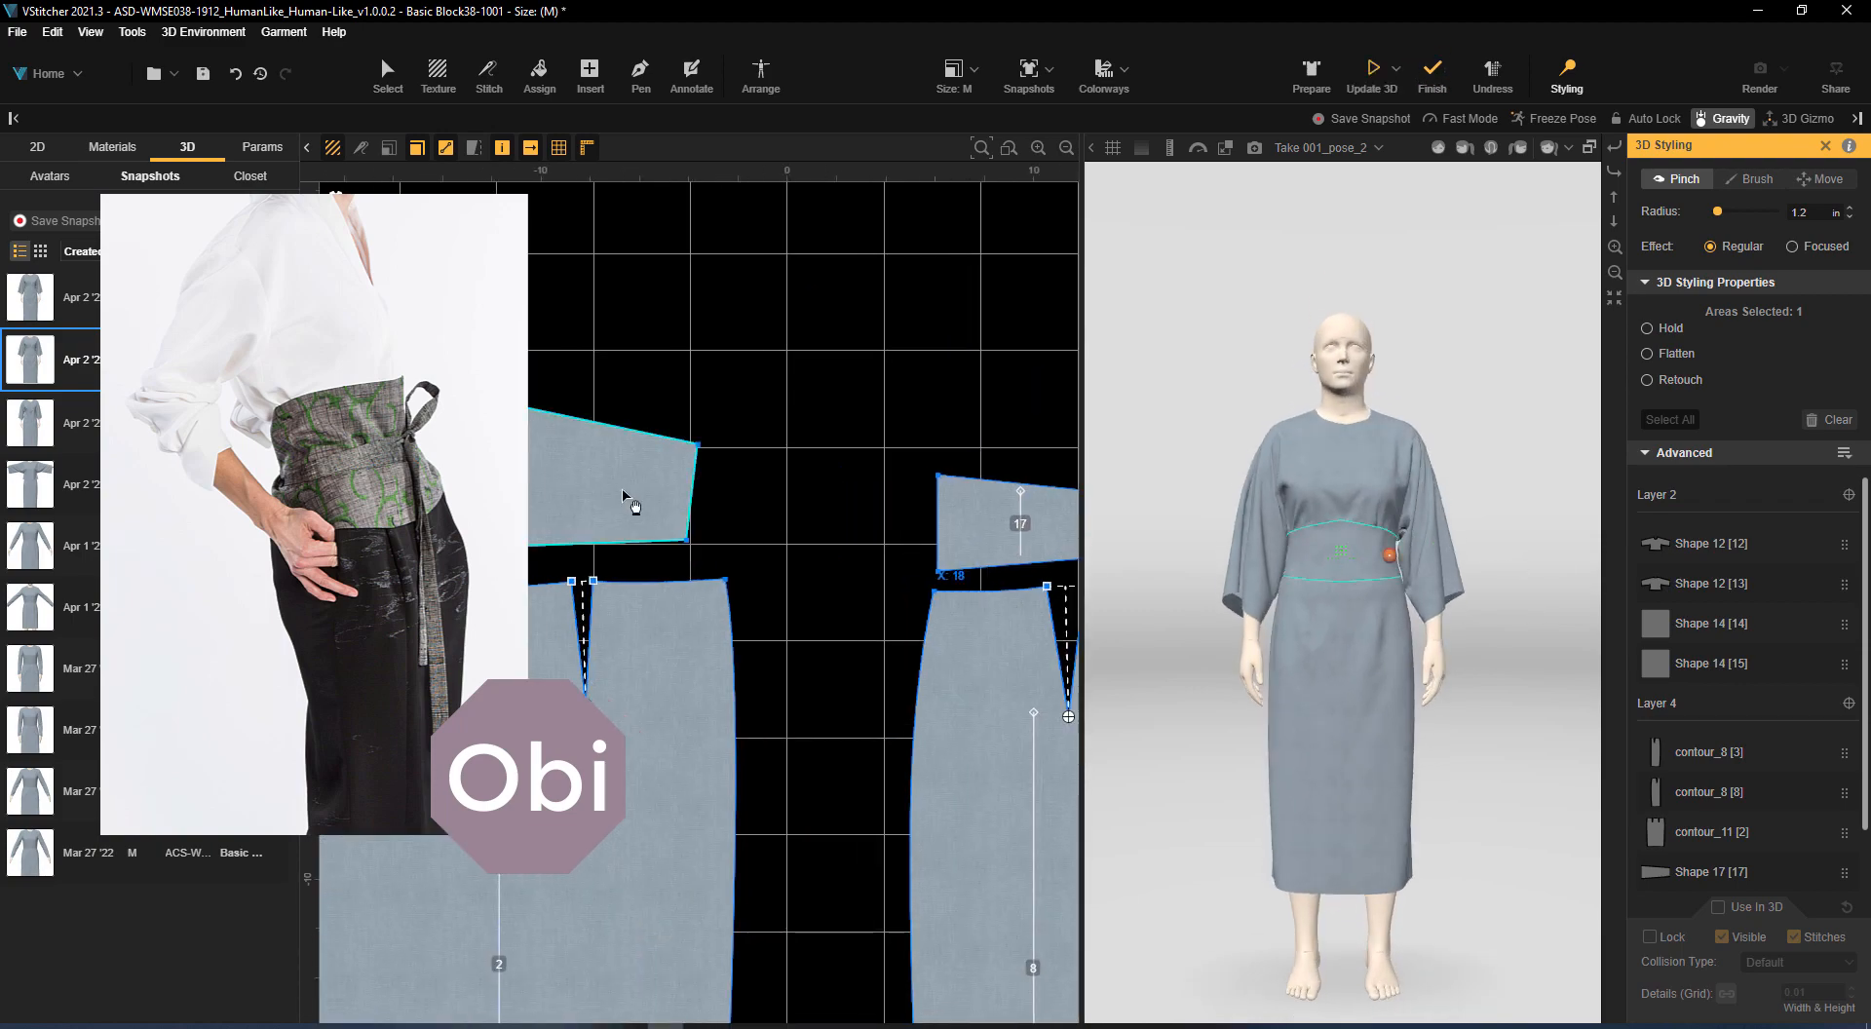
Examine the obi waist pieces above the skirt and update the 3D drape to check the waist on the avatar
scroll(885, 458, down, 2)
drag(815, 423, 889, 419)
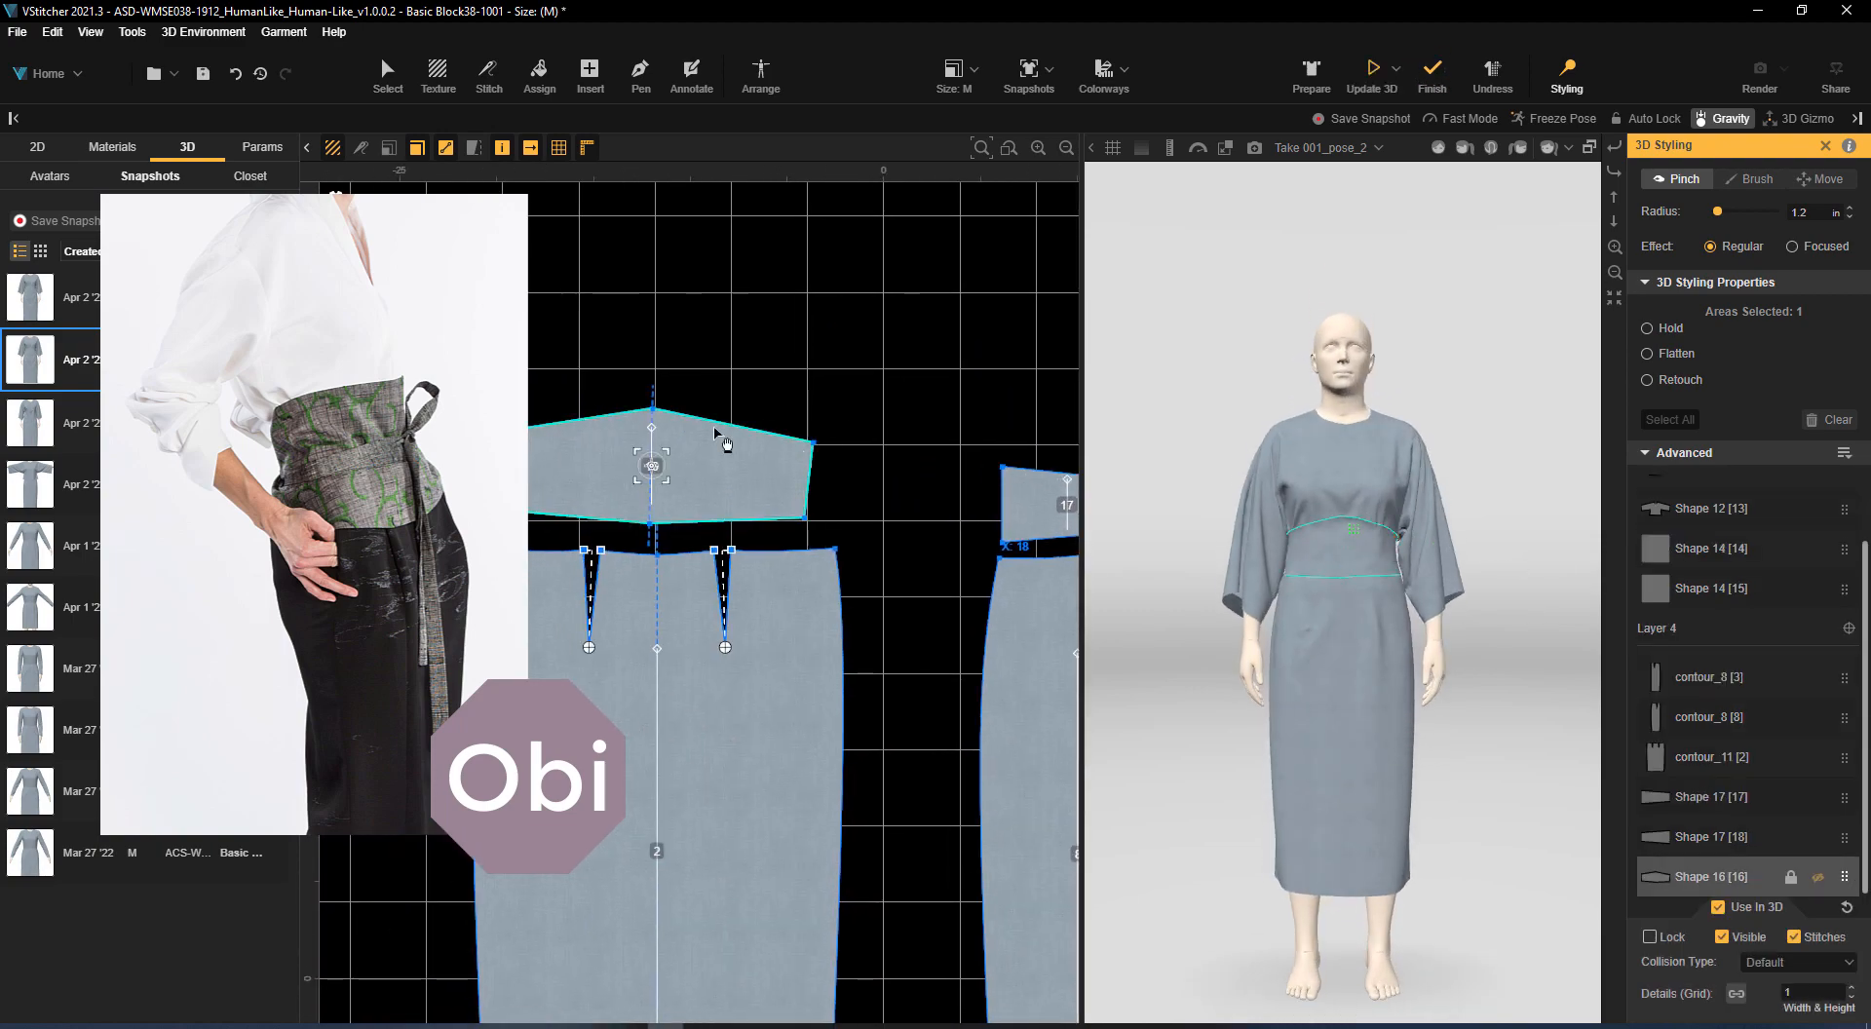
drag(651, 444, 653, 439)
click(944, 457)
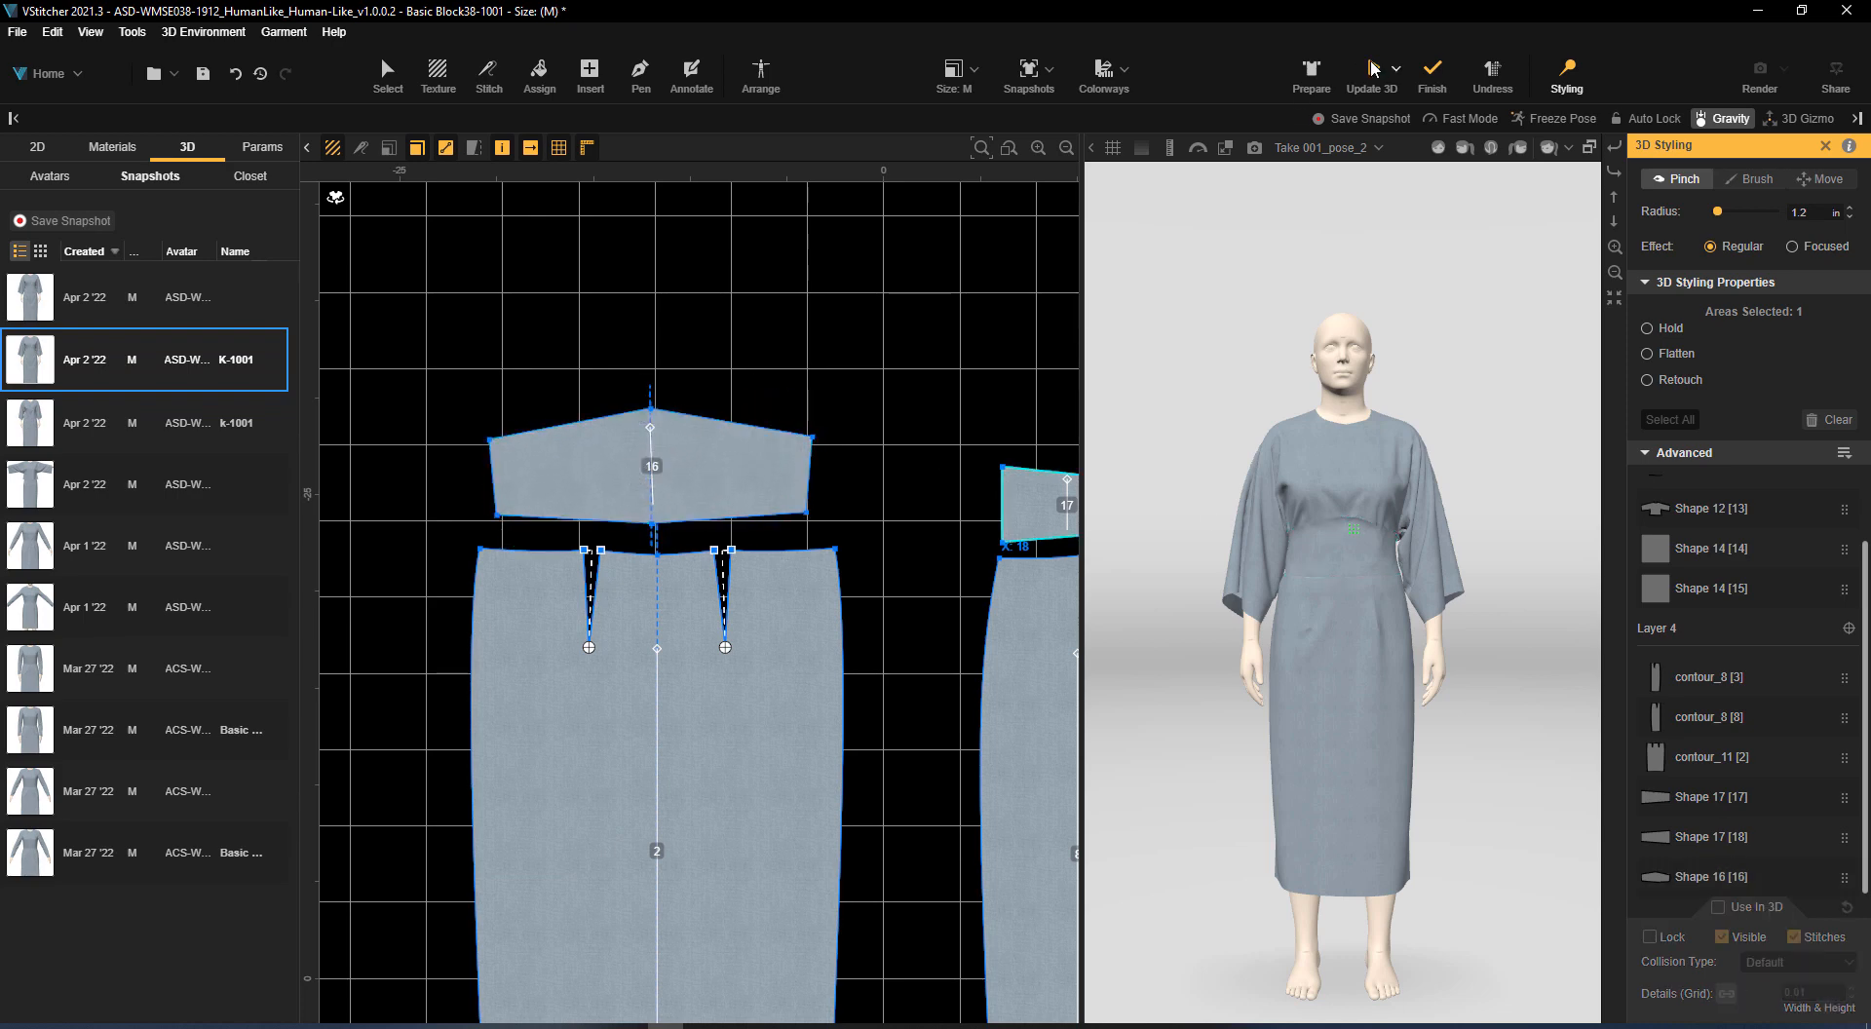
click(1540, 553)
click(1542, 555)
click(1543, 557)
click(1543, 559)
scroll(1544, 748, up, 3)
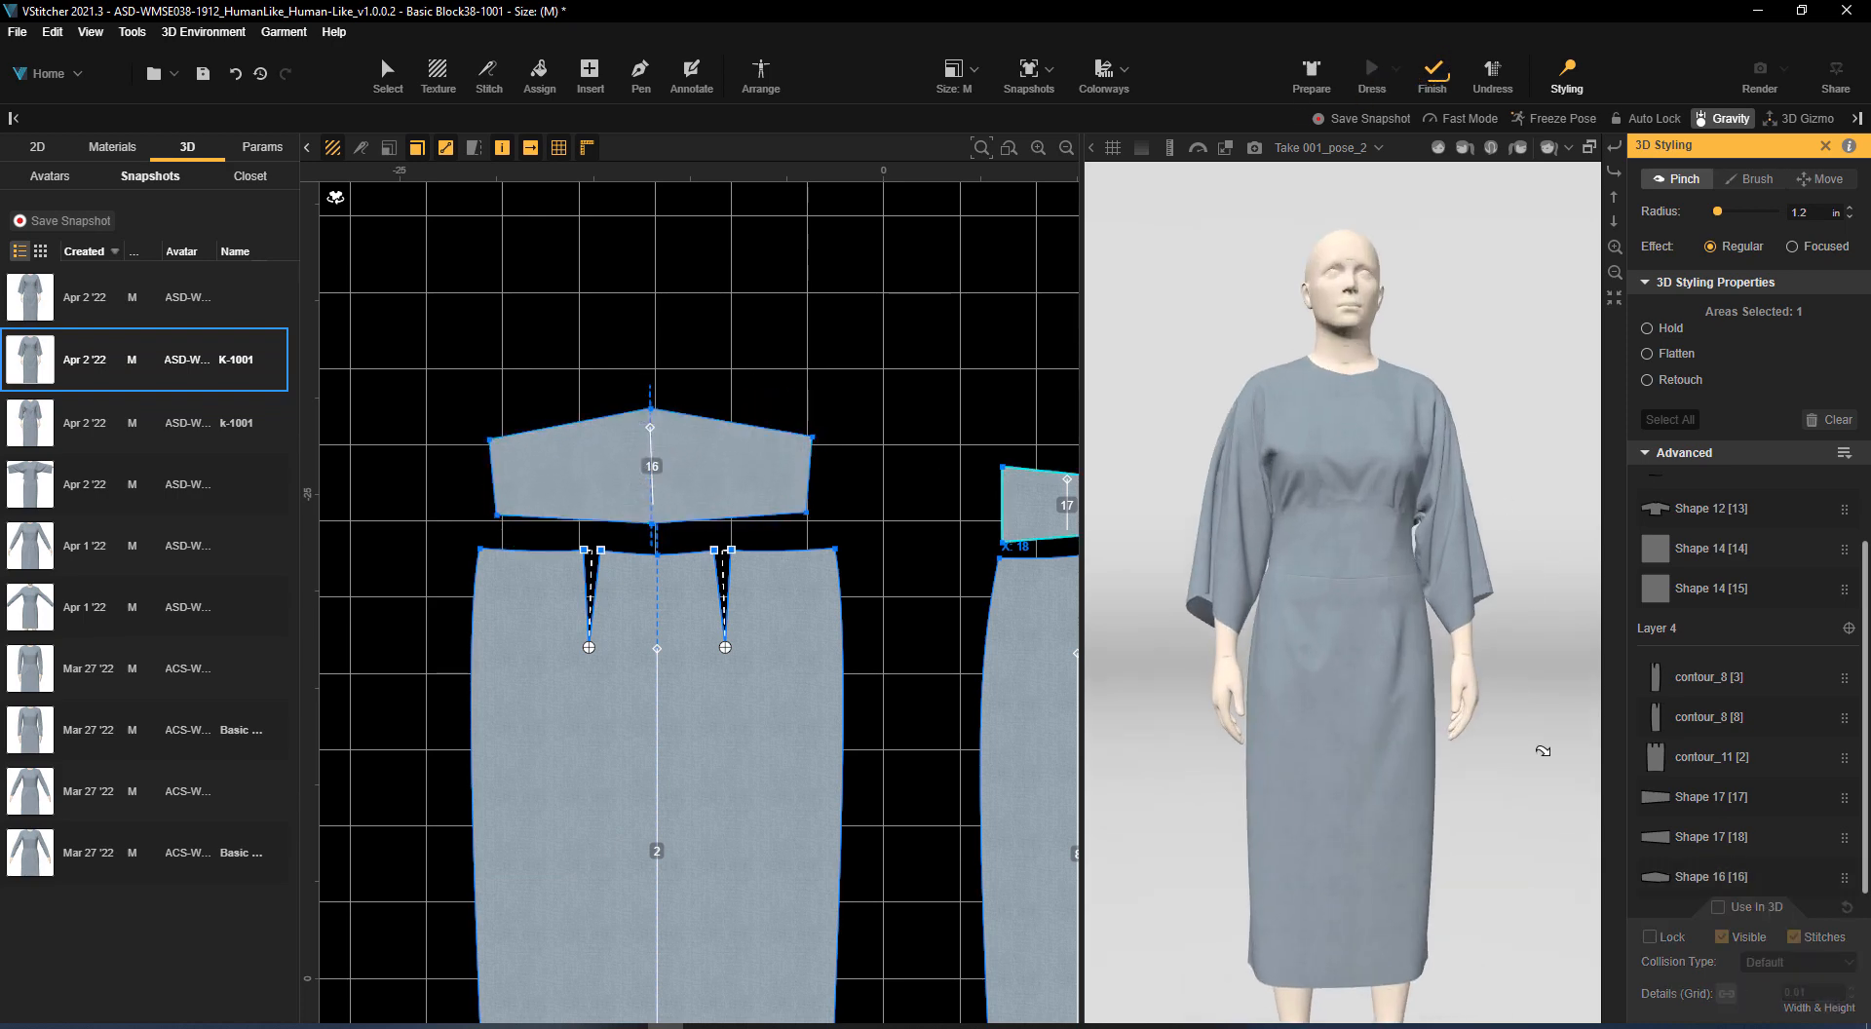
middle_drag(1248, 791, 1245, 751)
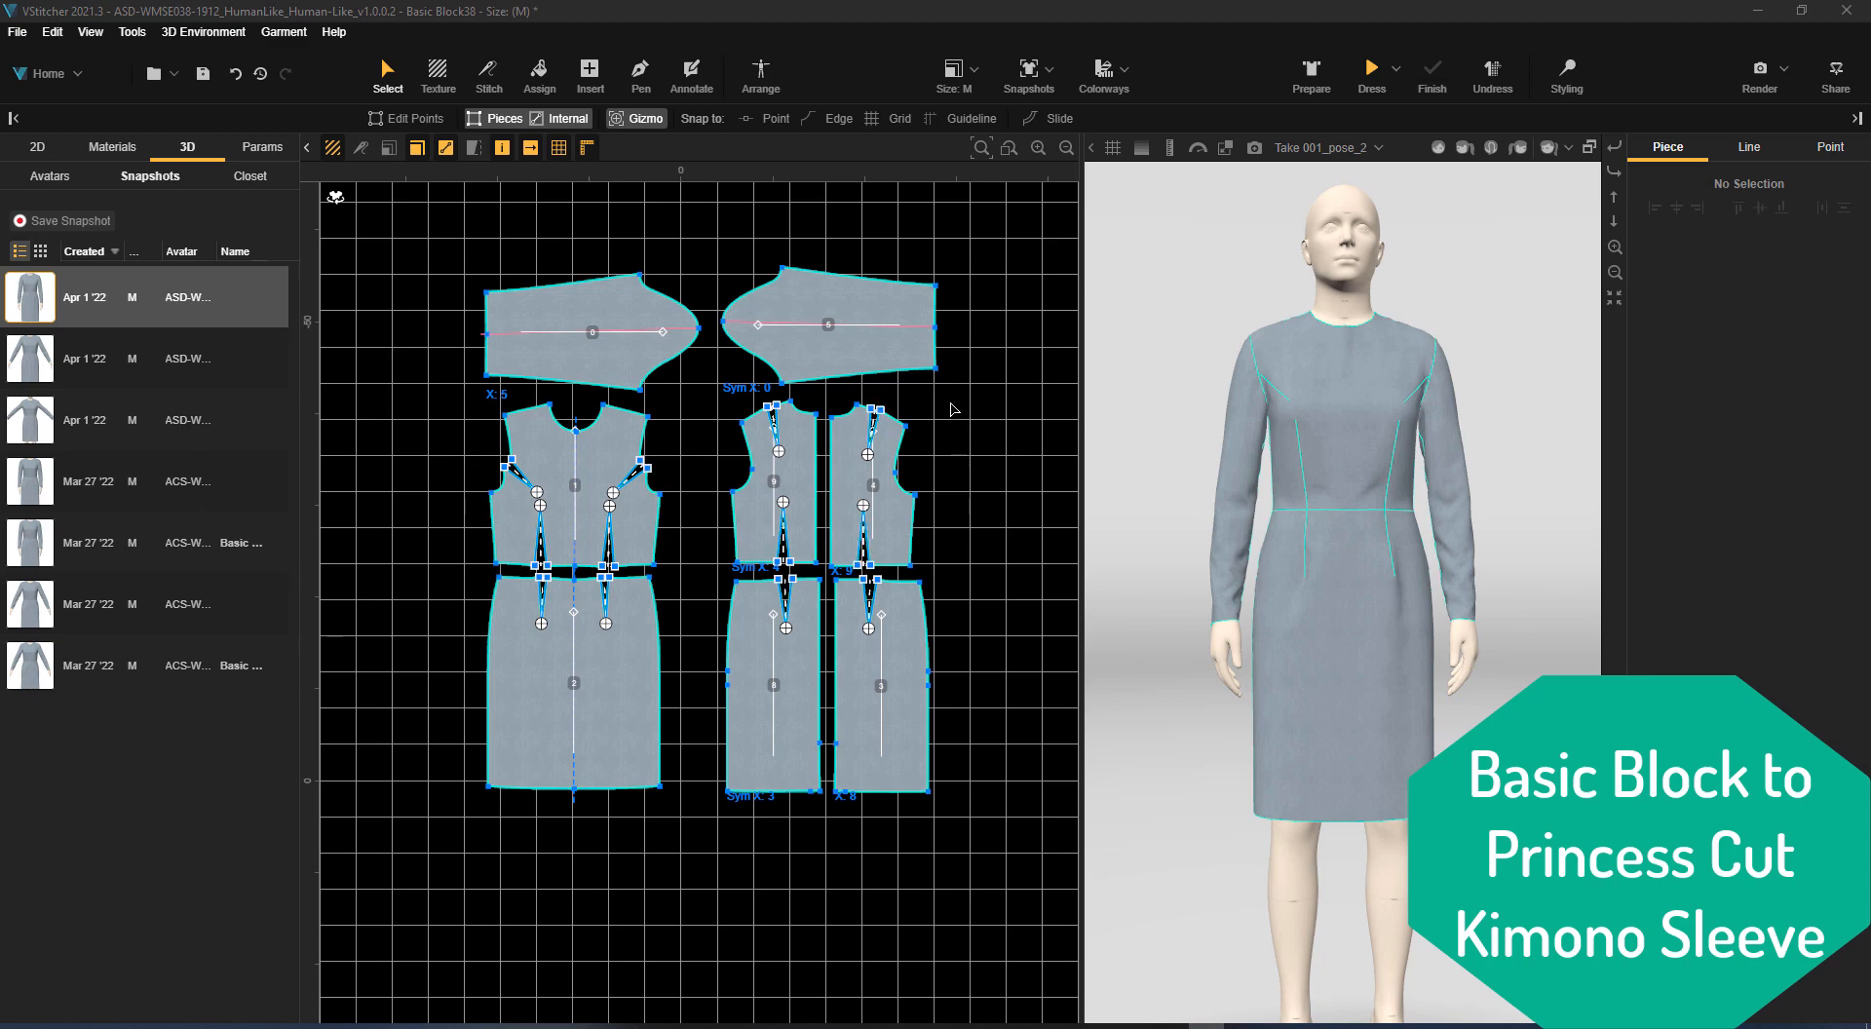
Move sleeve piece 5 to the front bodice's armhole and rotate it to slope down from the shoulder
scroll(725, 556, up, 1)
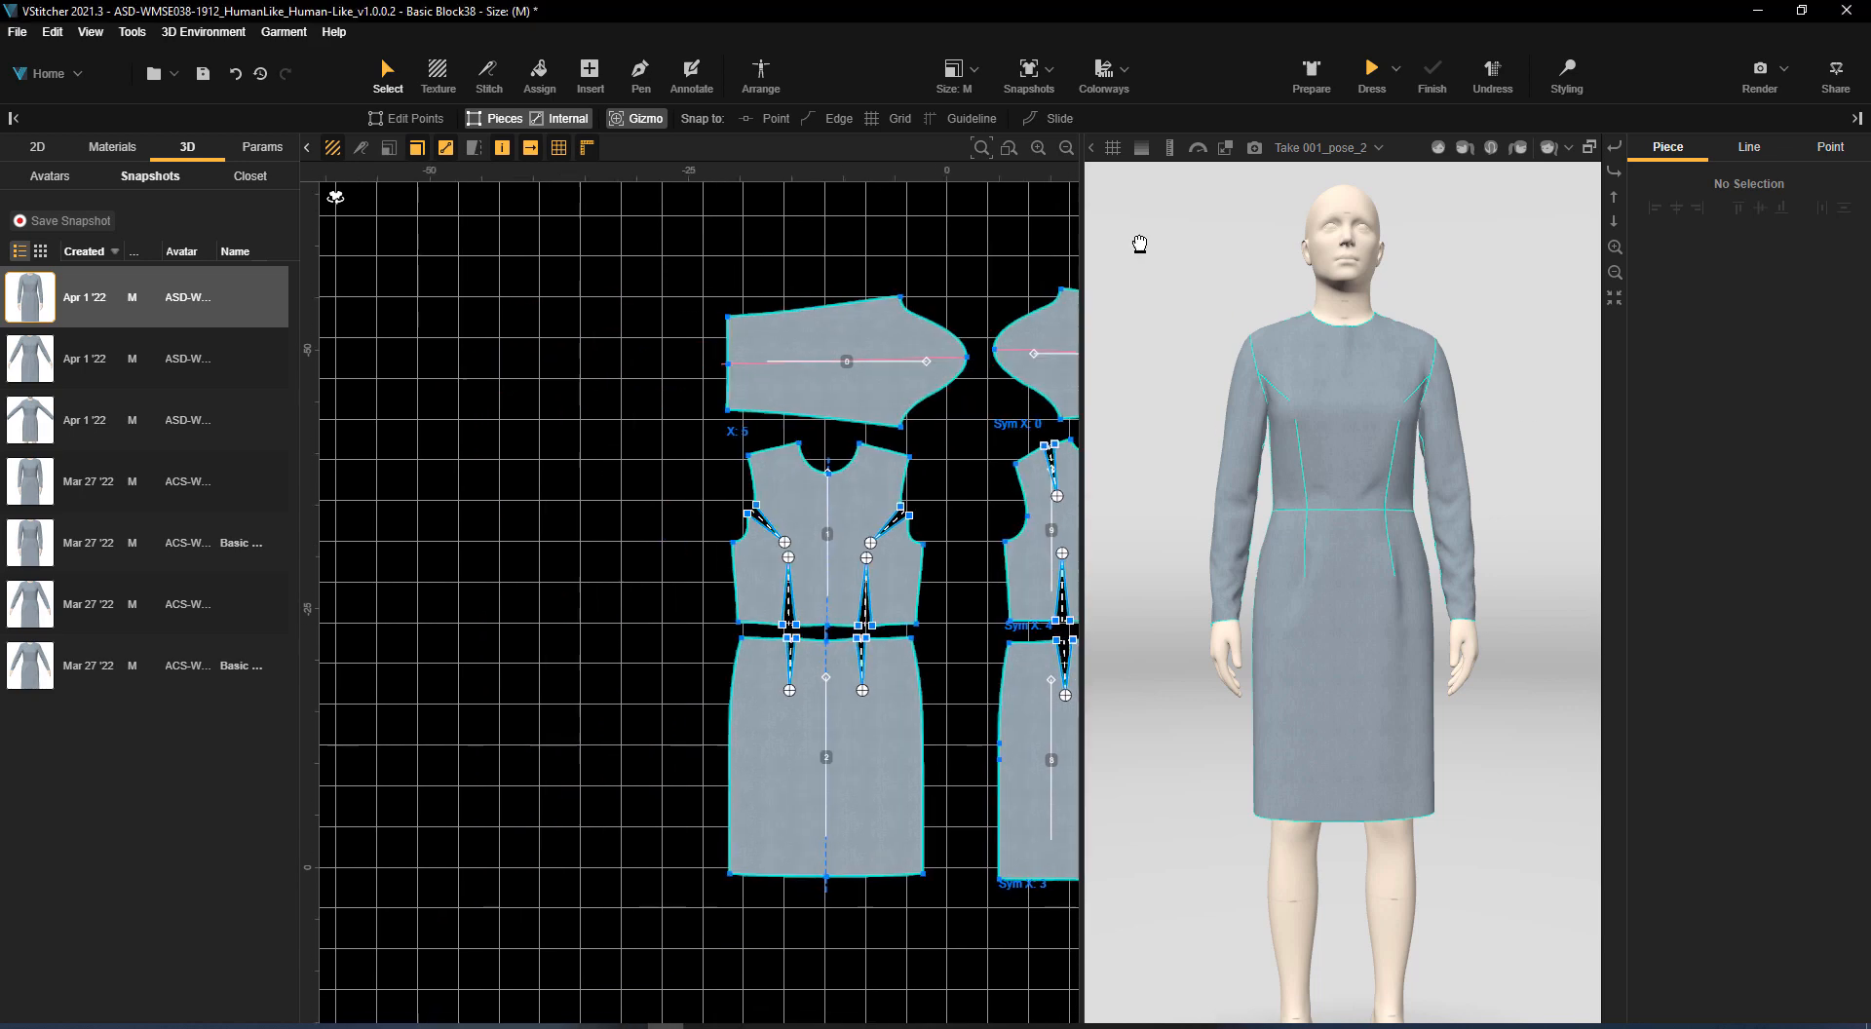
drag(1063, 372, 604, 364)
drag(882, 398, 962, 382)
scroll(624, 373, up, 5)
middle_drag(623, 372, 806, 450)
mouse_move(774, 490)
mouse_down()
mouse_move(788, 524)
mouse_move(782, 456)
mouse_up()
mouse_move(772, 496)
mouse_down()
mouse_move(805, 531)
mouse_move(789, 528)
mouse_up()
click(644, 217)
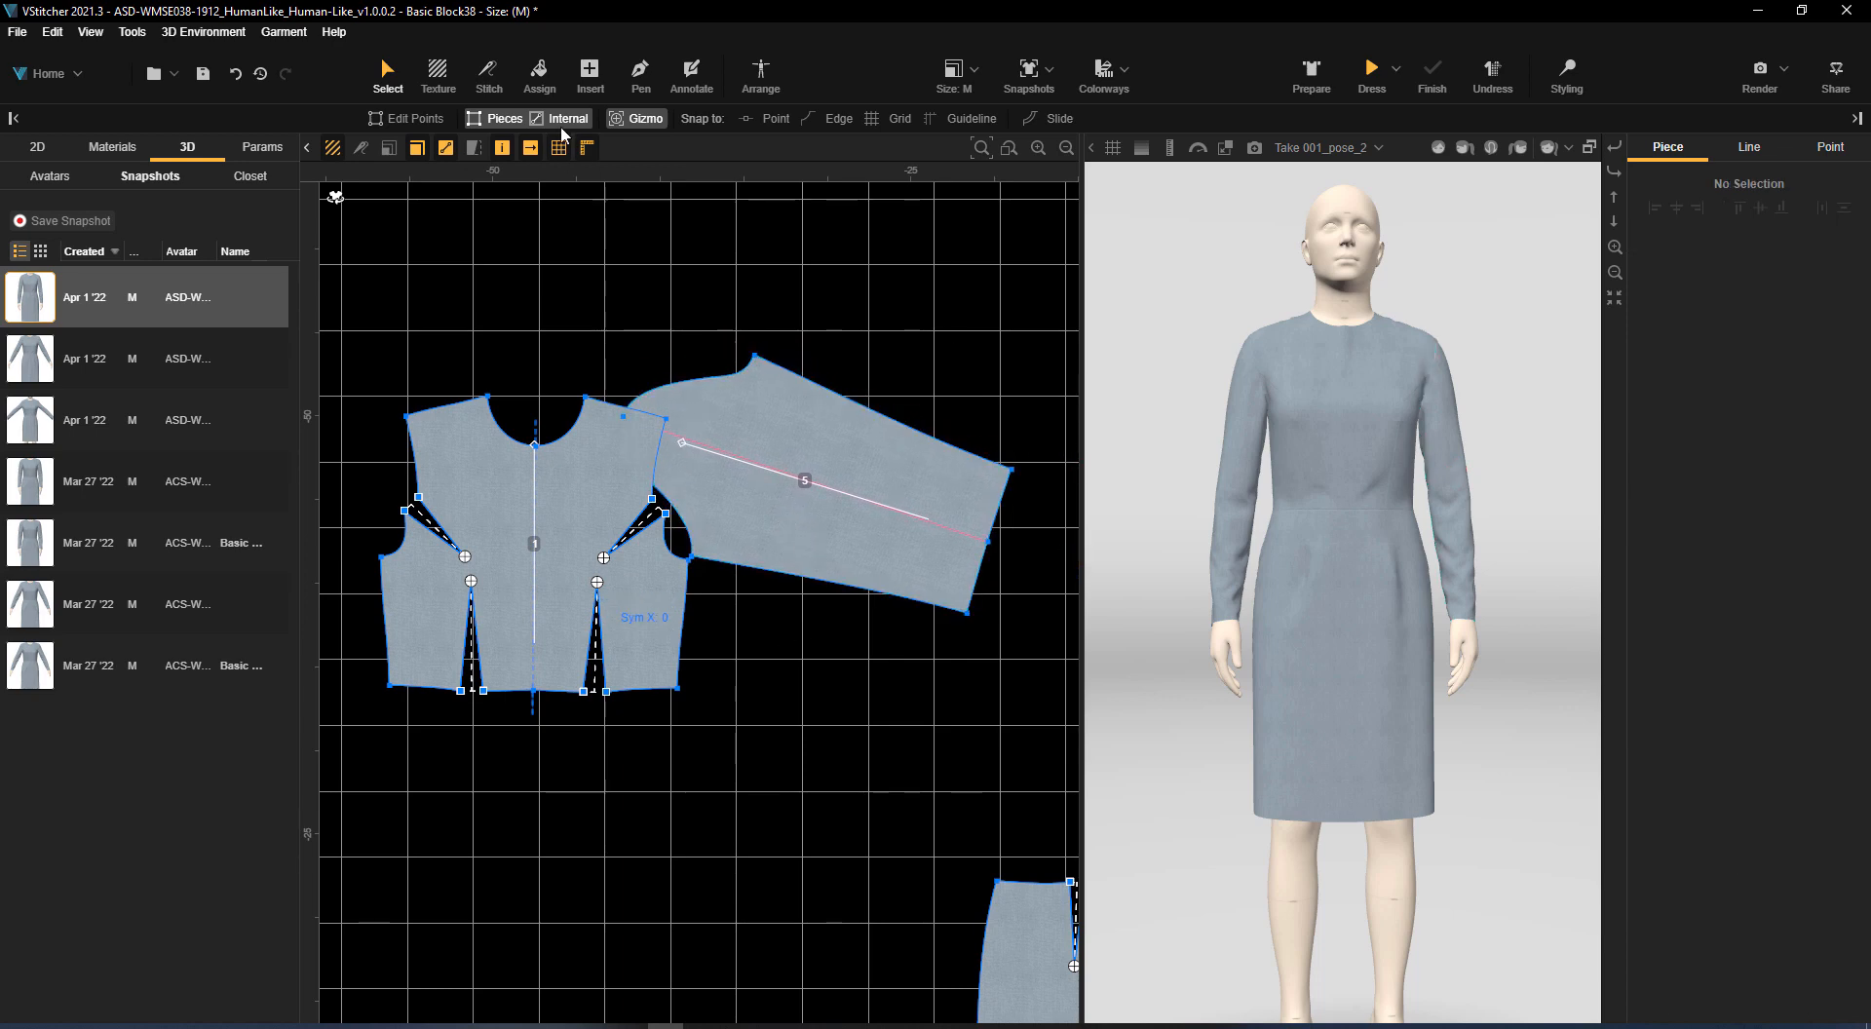
Lock the front bodice contour_6 [1] and the sleeve contour_5 [5] as tracing templates
click(112, 146)
click(37, 146)
click(260, 263)
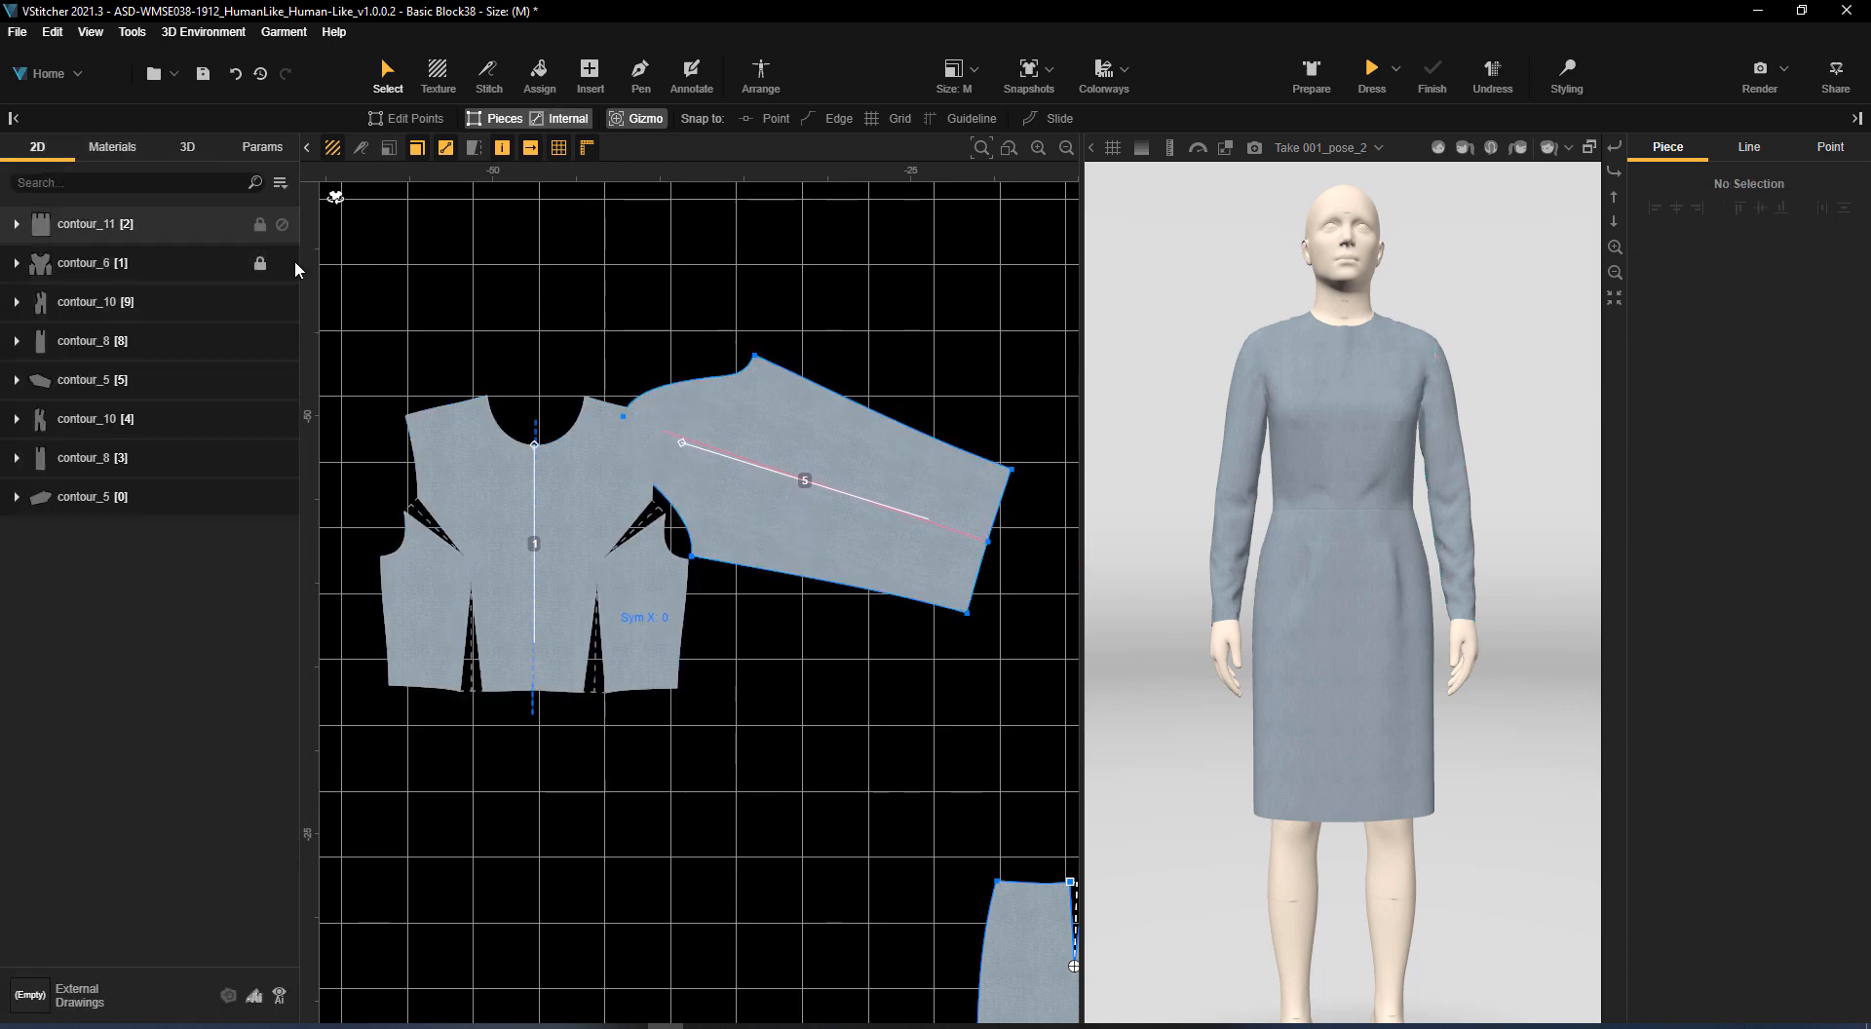
click(260, 382)
Trace the centre front princess panel with its upper sleeve section as one closed Pen shape over the locked bodice and sleeve
click(640, 73)
click(590, 391)
click(564, 436)
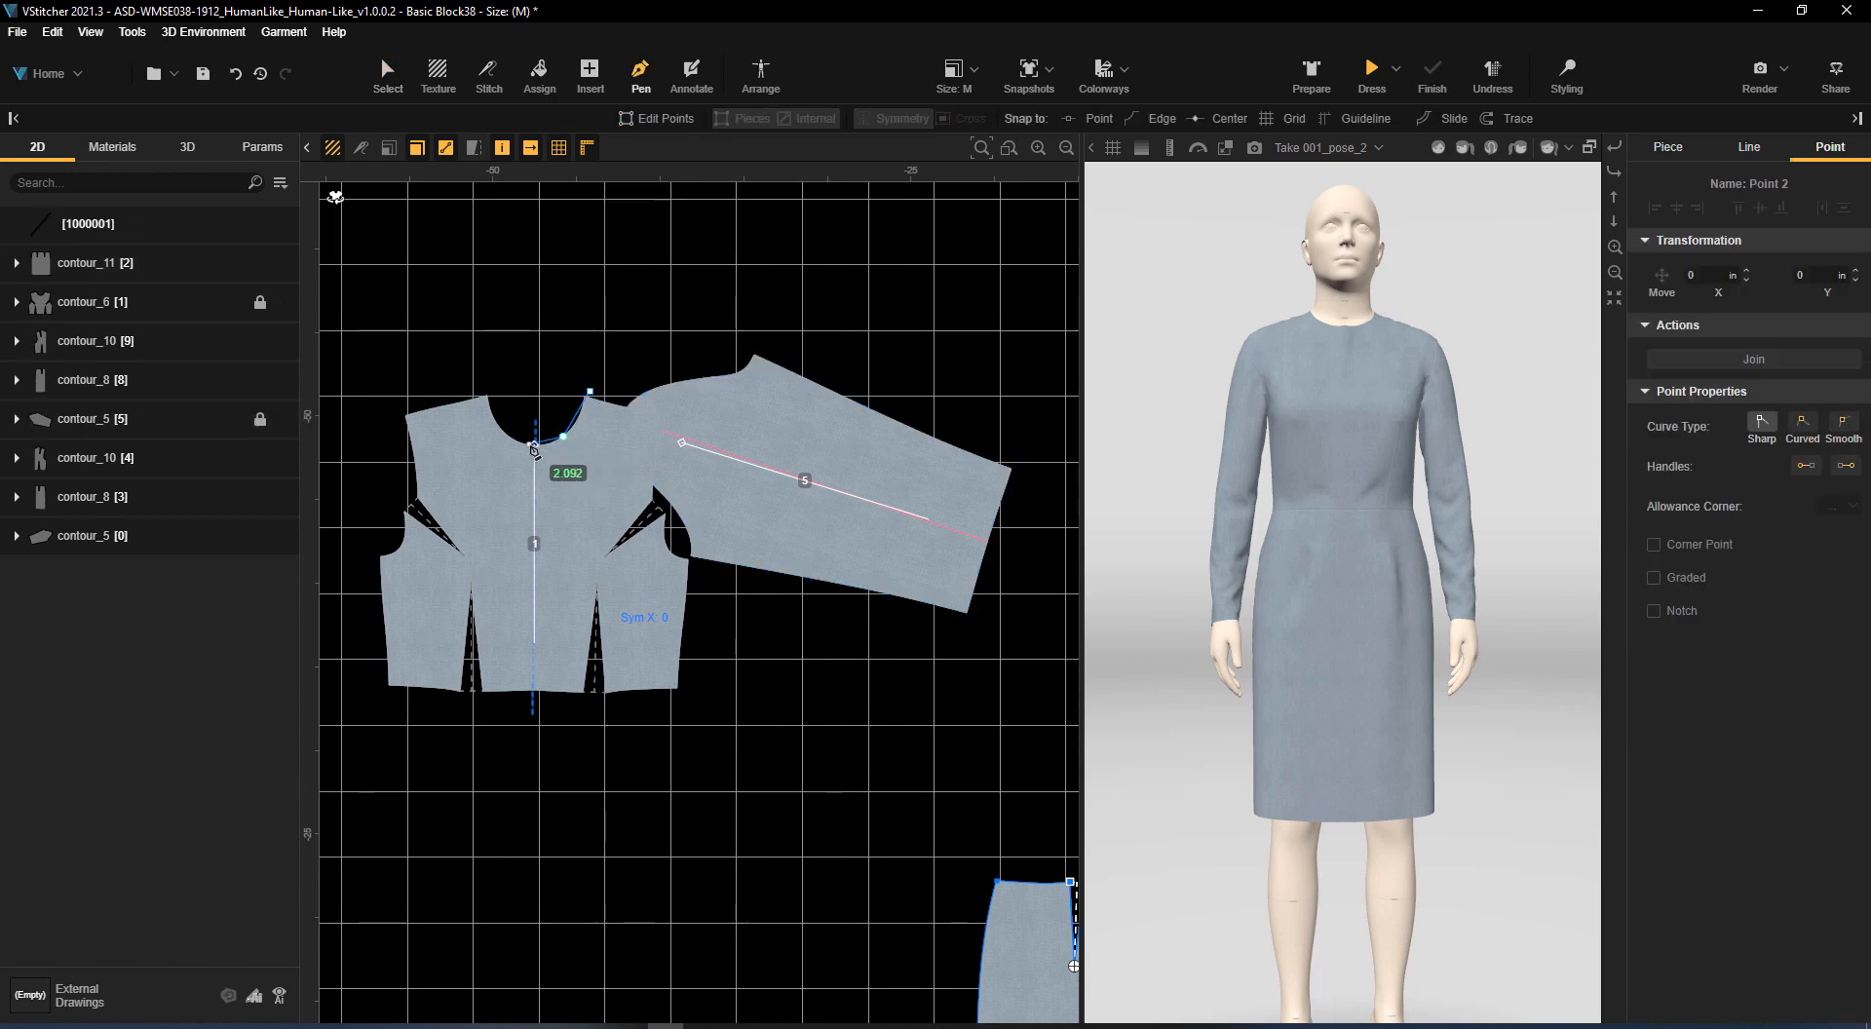
click(656, 493)
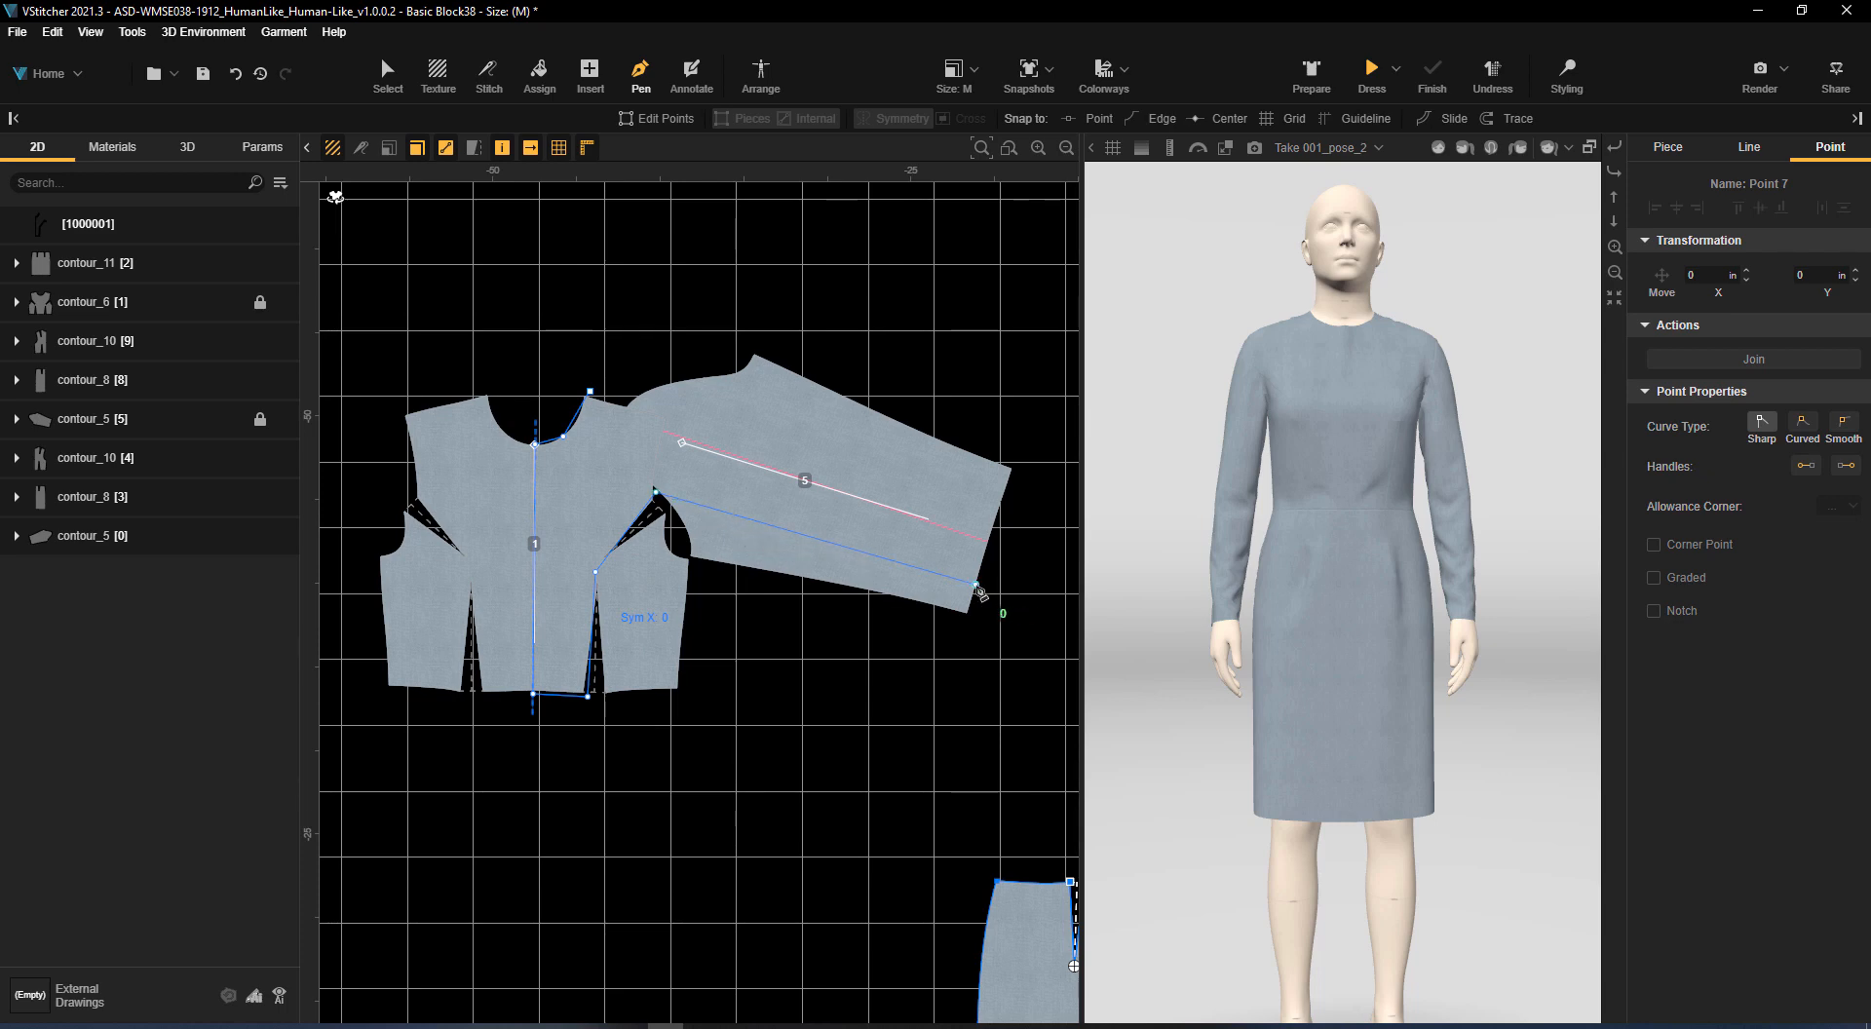
click(590, 392)
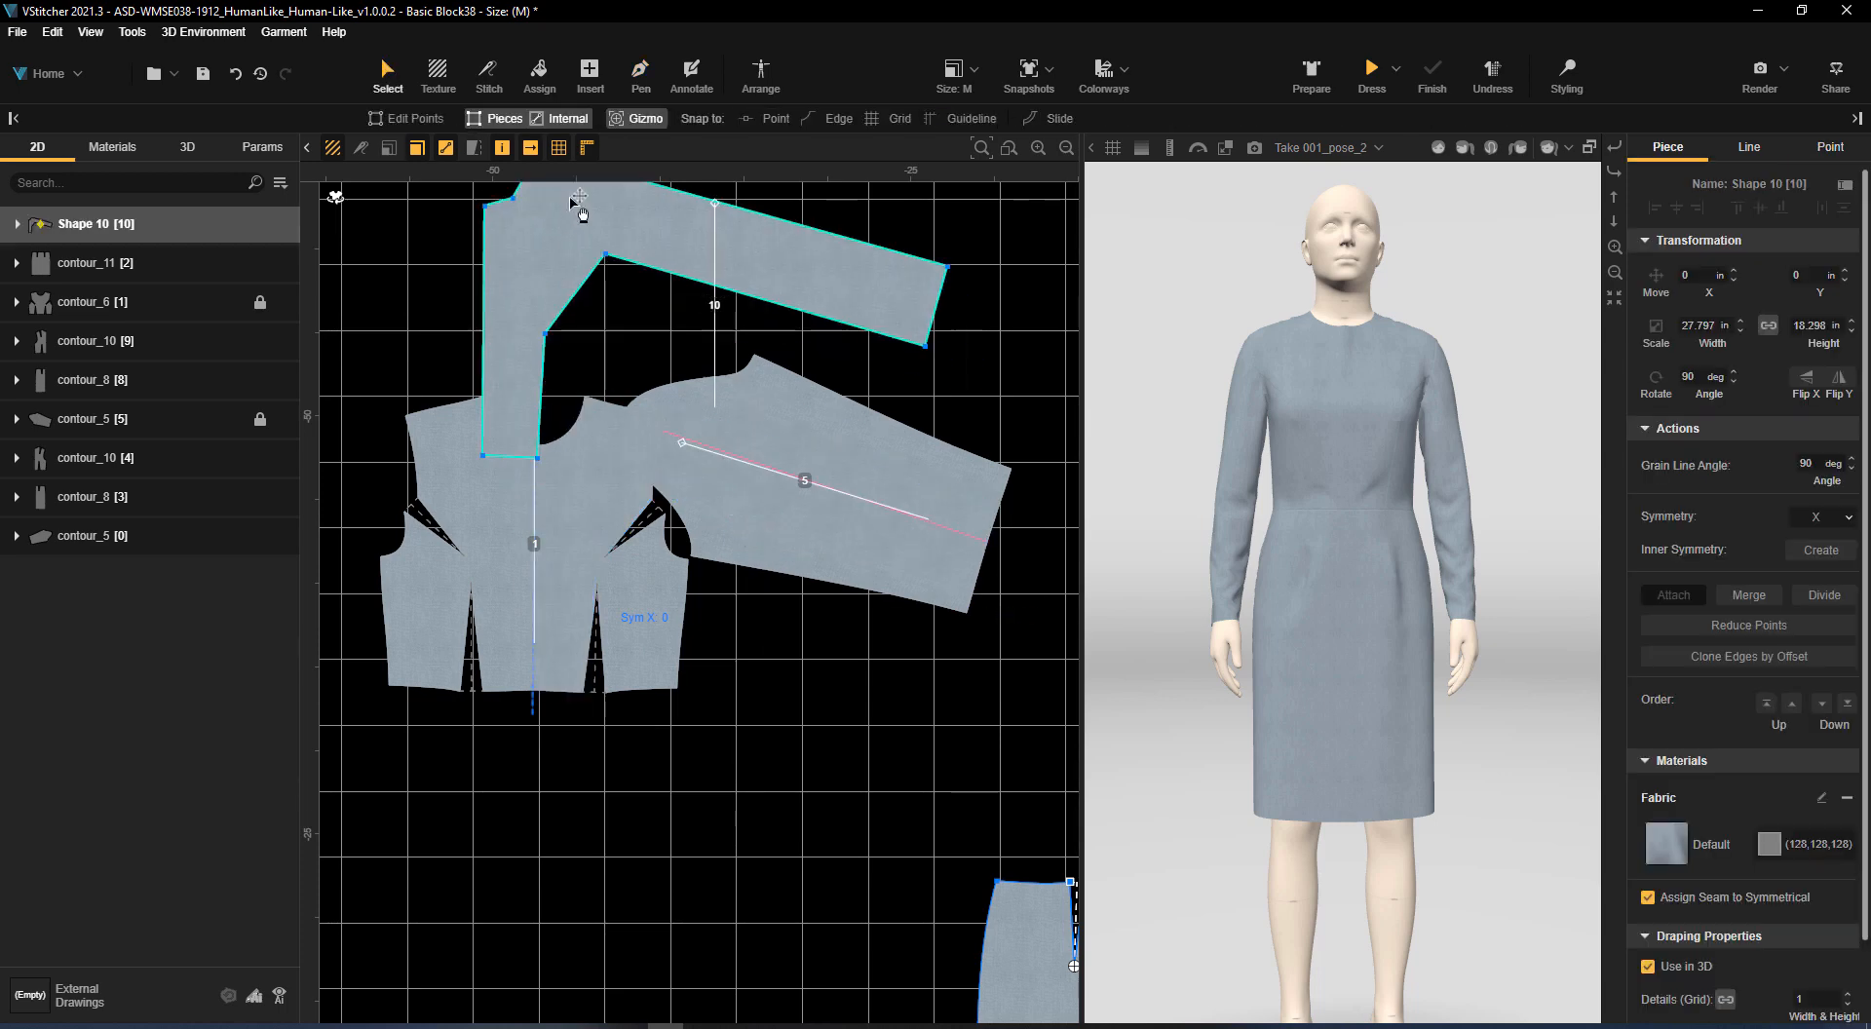
Trace the front bodice's side panel with the Pen along the dart edges, waist, side seam and lower armhole
click(642, 86)
click(667, 517)
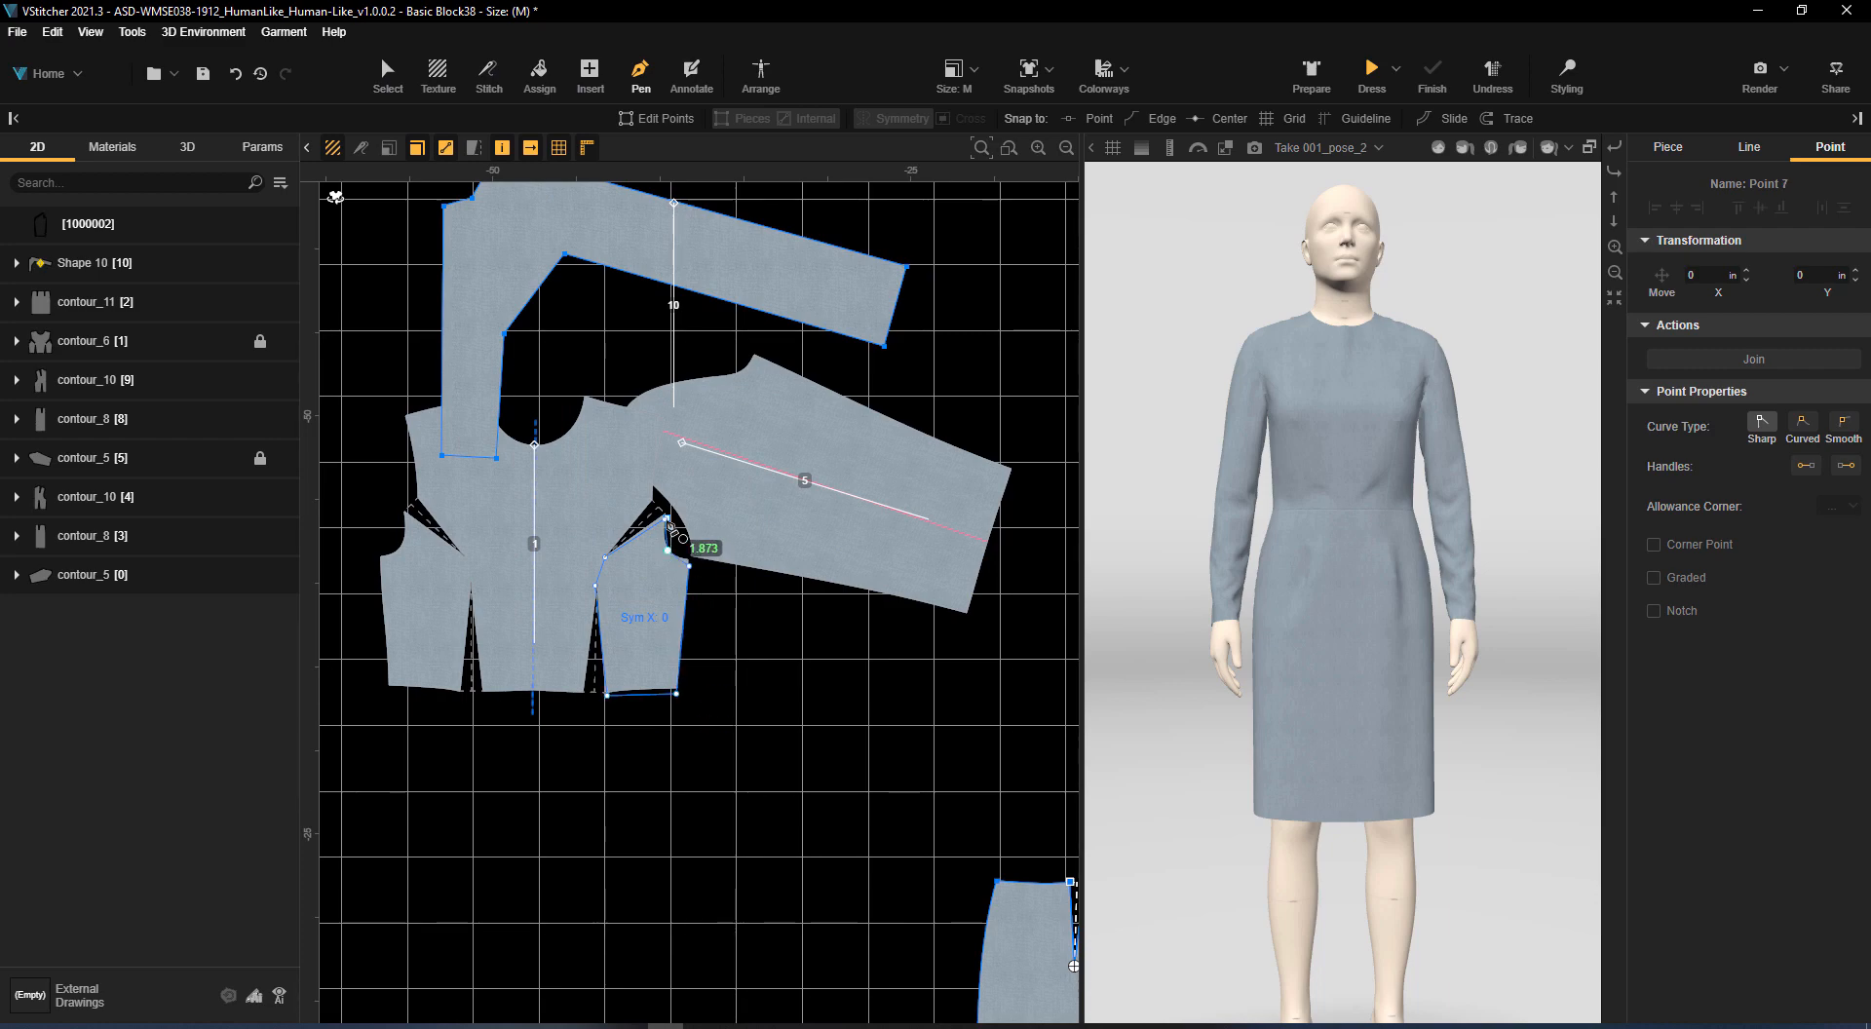
click(668, 518)
Move the traced centre front and side panels together into the empty area above the locked bodice and sleeve
click(387, 76)
scroll(795, 322, down, 2)
drag(806, 294, 733, 272)
middle_drag(733, 272, 659, 563)
drag(659, 561, 933, 386)
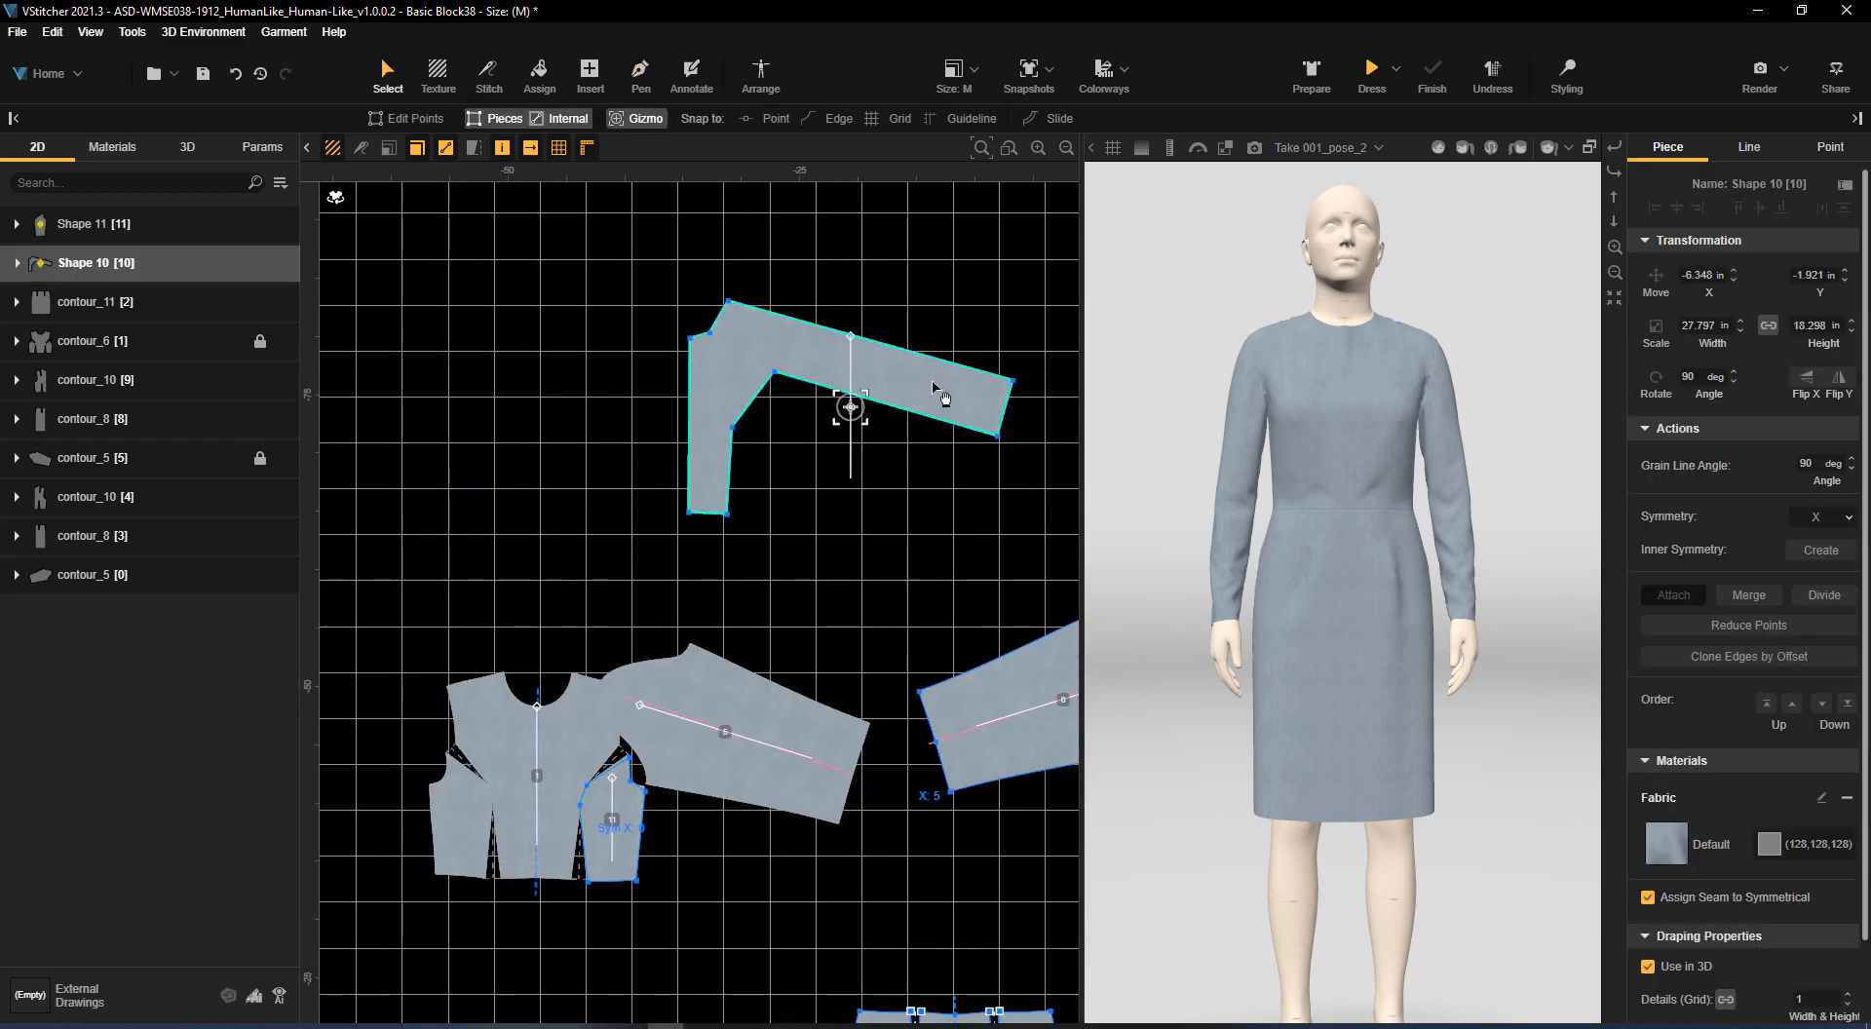
drag(628, 831, 777, 462)
scroll(684, 541, up, 3)
middle_drag(684, 541, 740, 219)
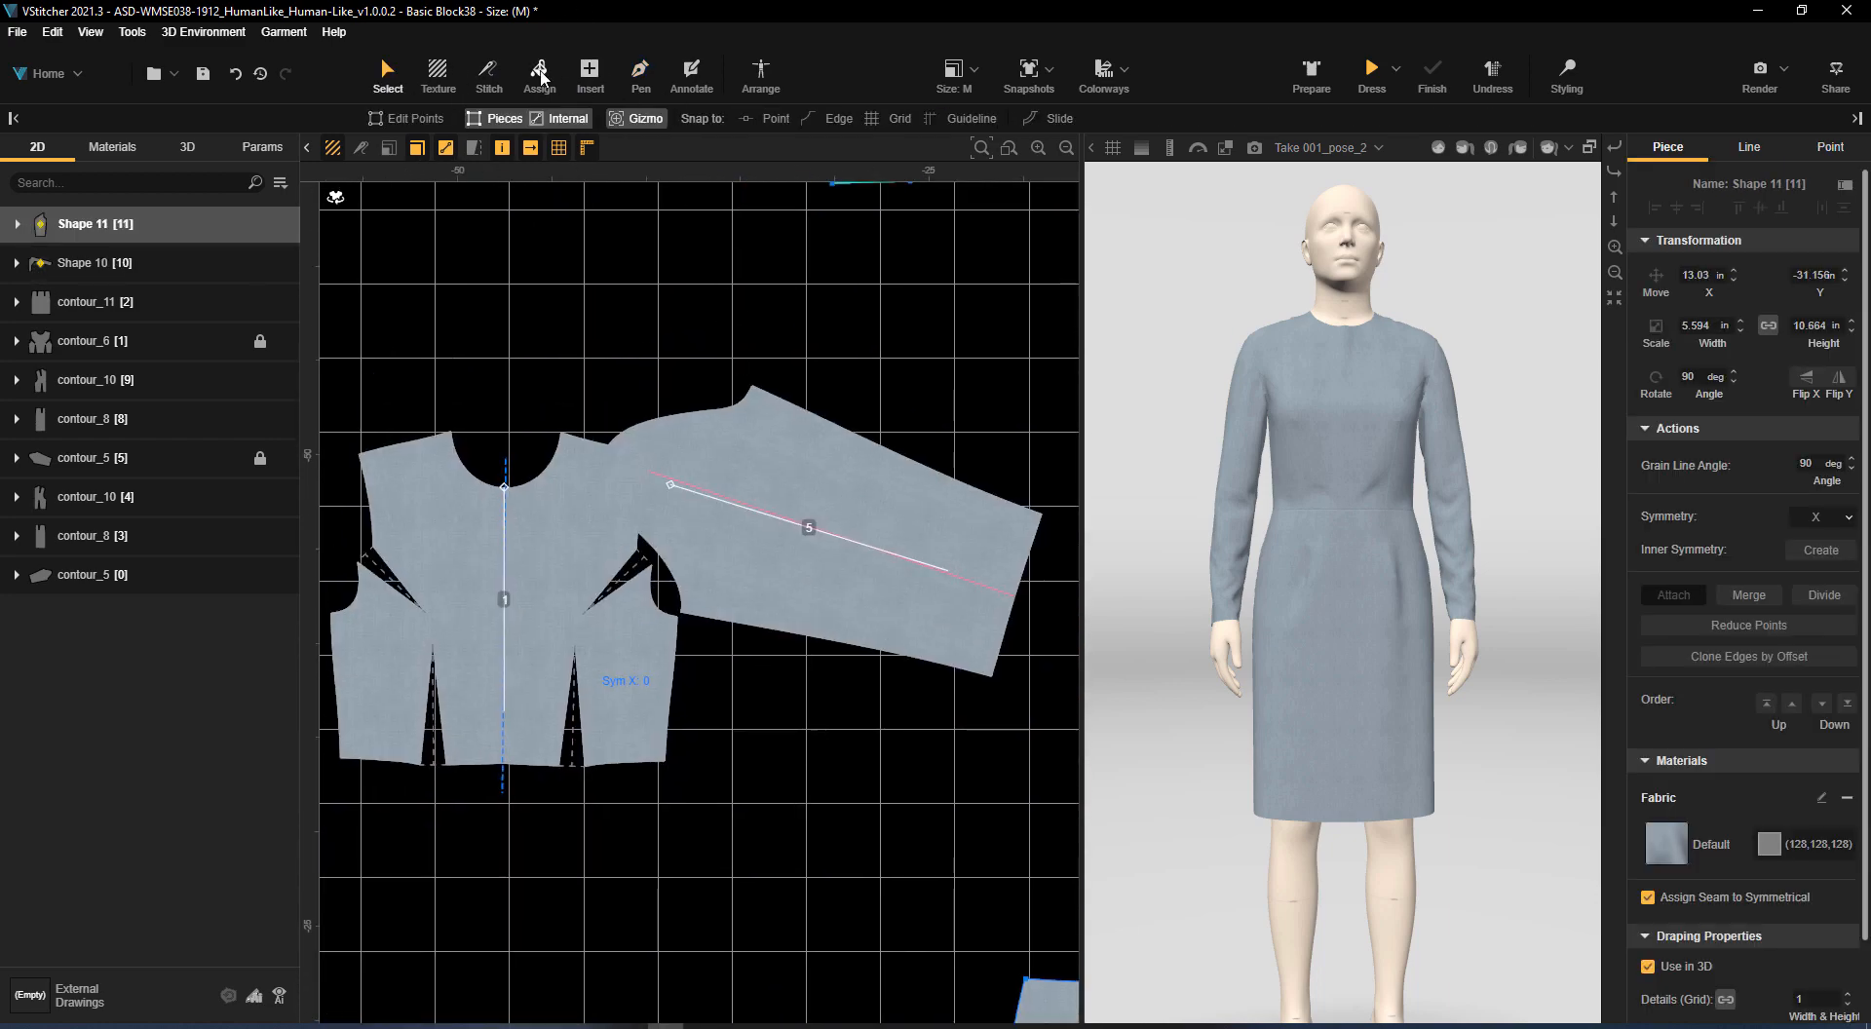
Trace the underarm sleeve panel with the Pen, from the armhole along the lower part of the locked sleeve to its hem, as a closed shape
click(638, 73)
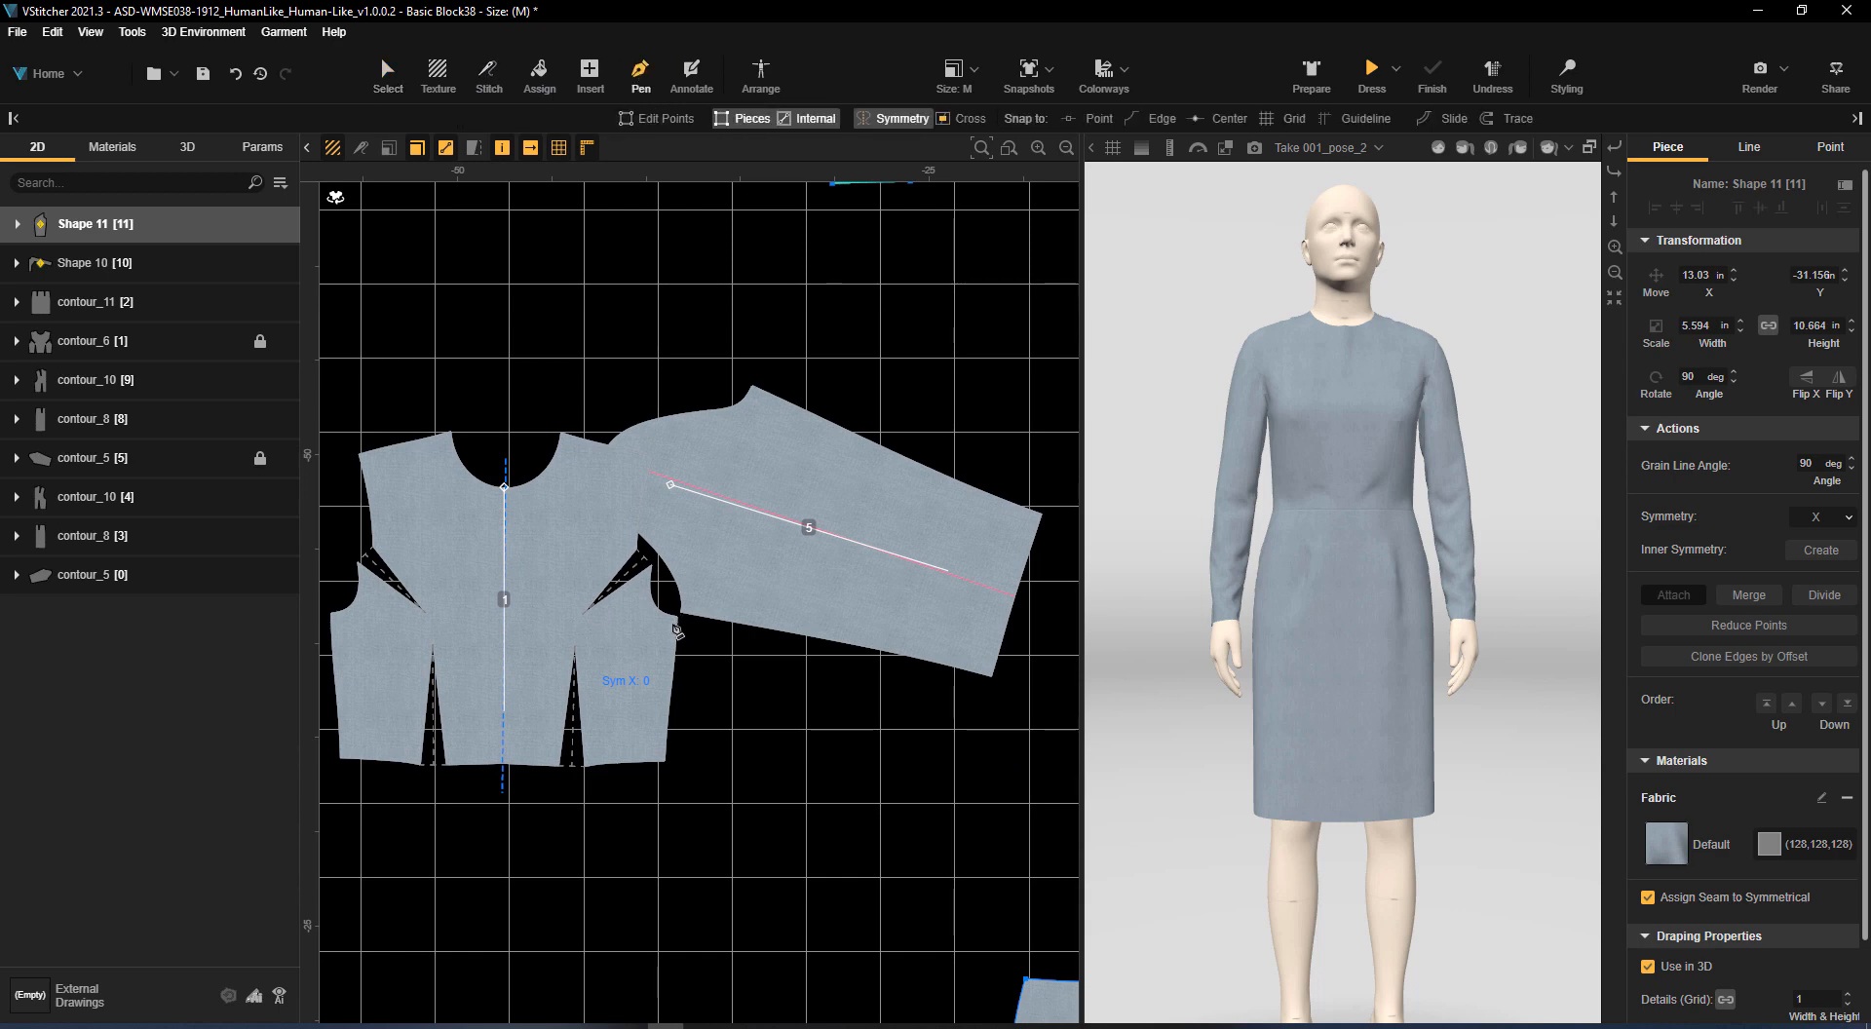
click(669, 624)
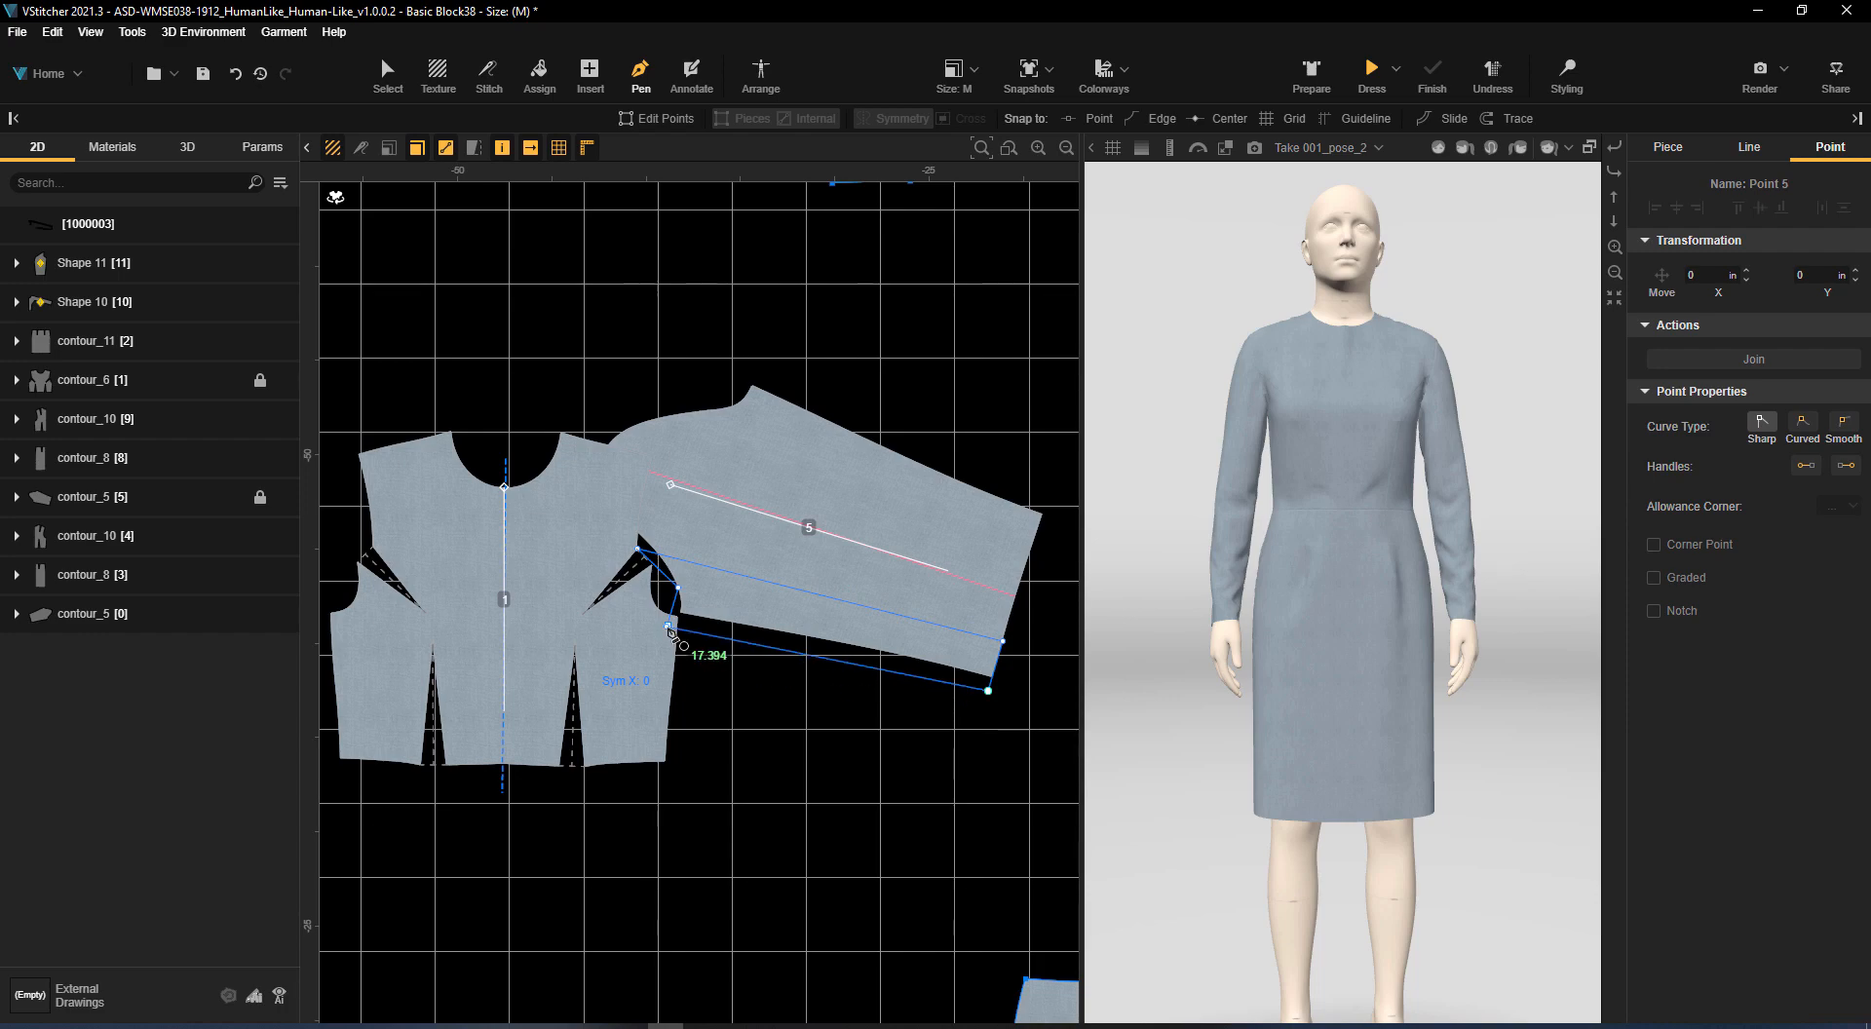
click(668, 626)
Move the traced underarm sleeve panel up beside the side panel, just below the upper sleeve of the centre front panel
scroll(719, 440, down, 3)
middle_drag(719, 440, 591, 627)
click(719, 738)
key(Escape)
click(388, 75)
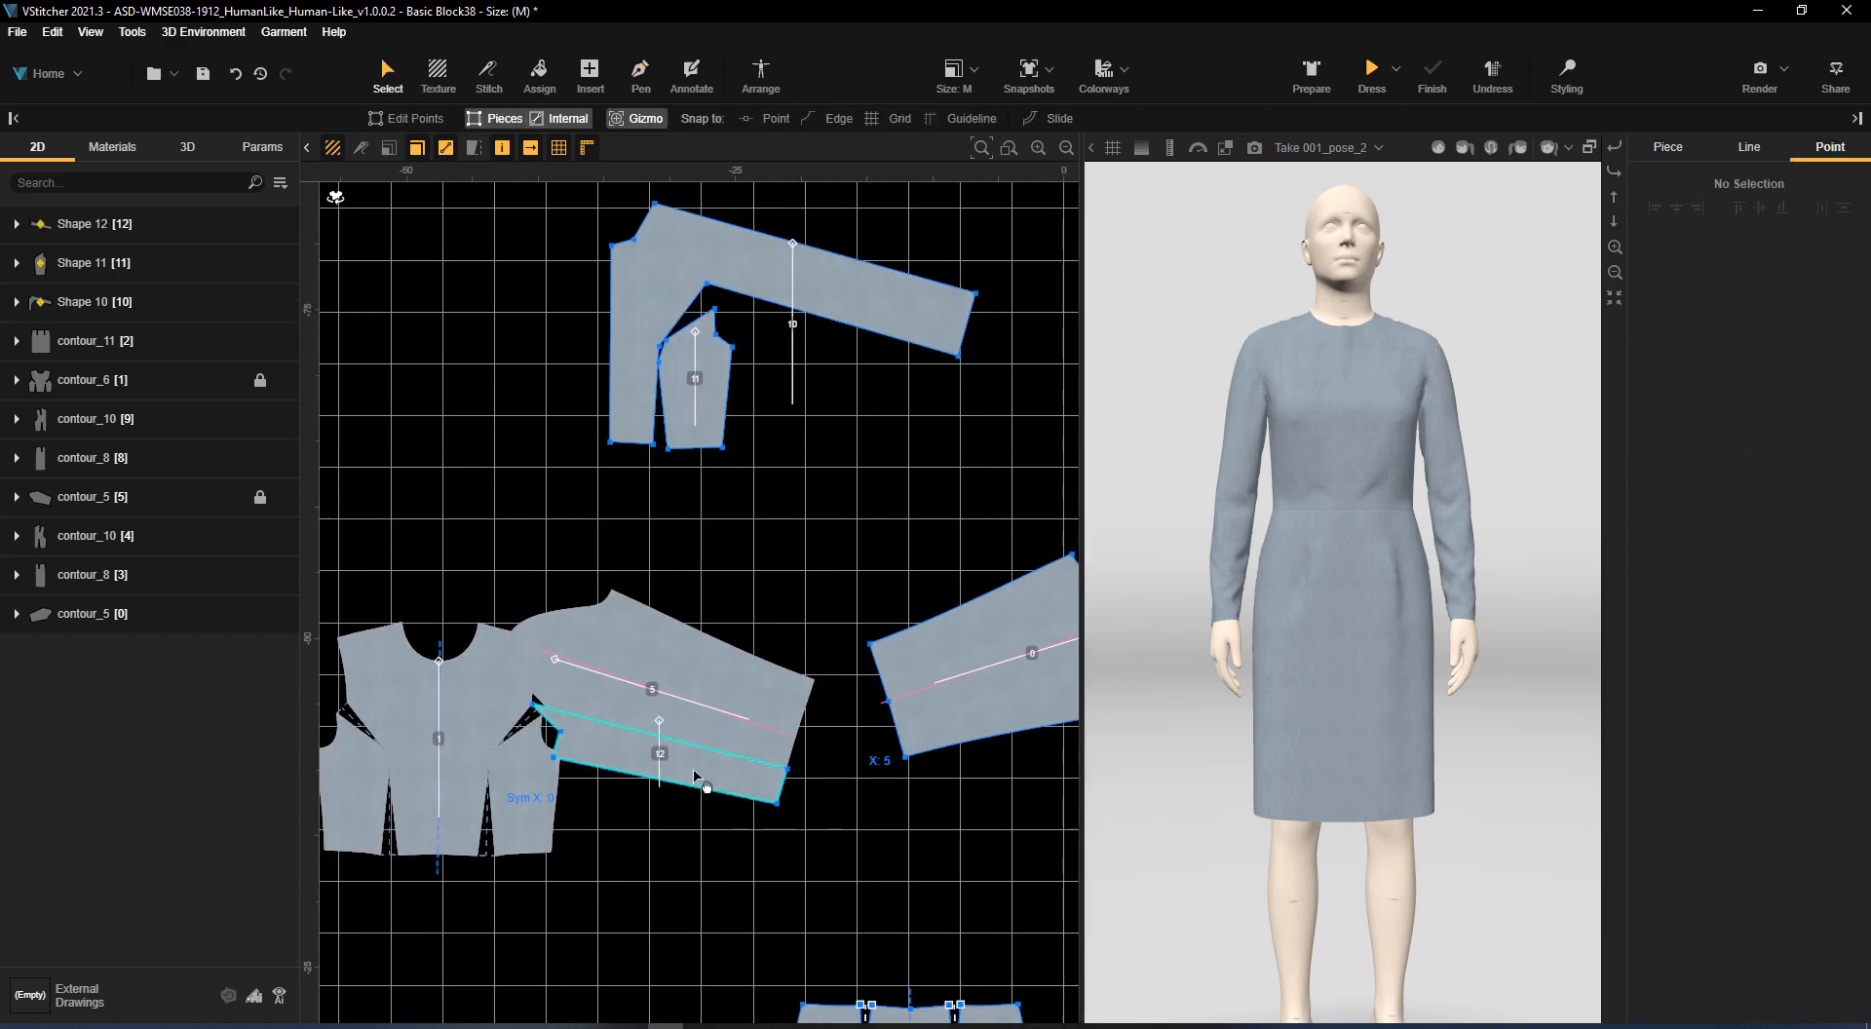
drag(702, 780, 876, 369)
Set the curve type of the princess seam and armhole points on the three traced panels to Smooth
scroll(780, 477, up, 3)
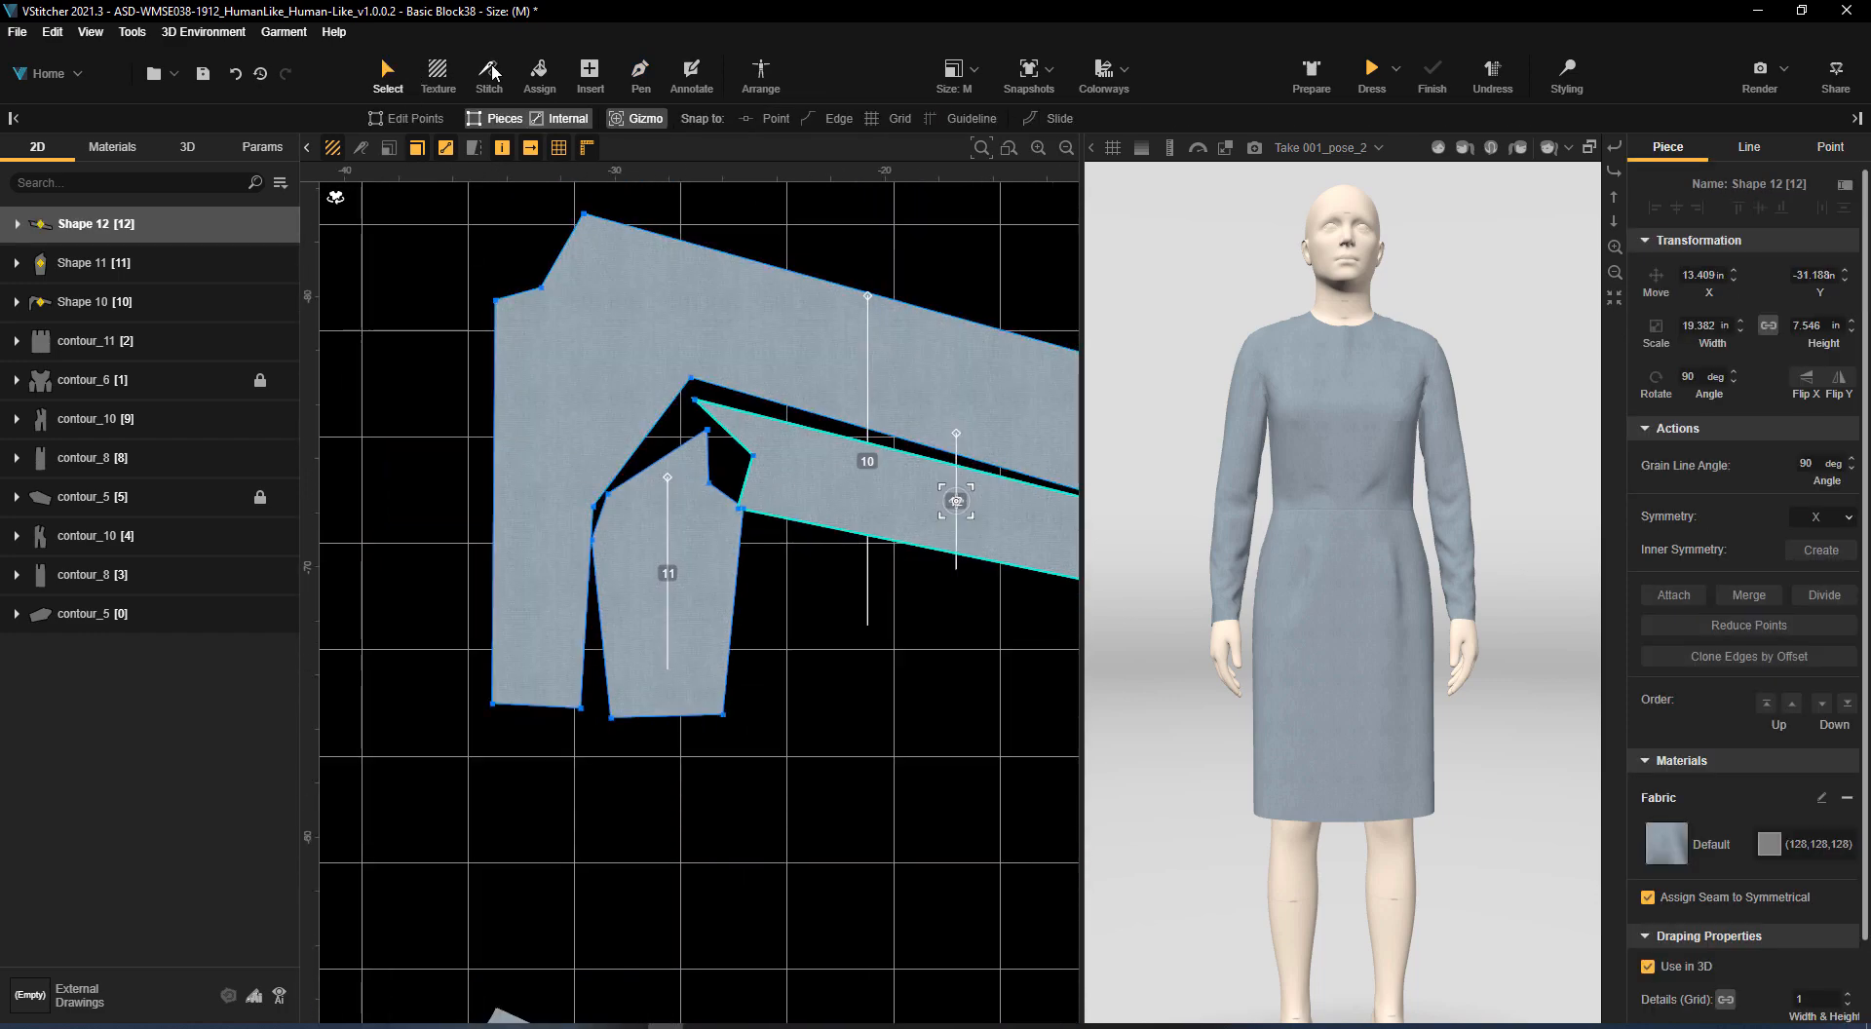
click(427, 118)
click(608, 495)
shift+click(594, 506)
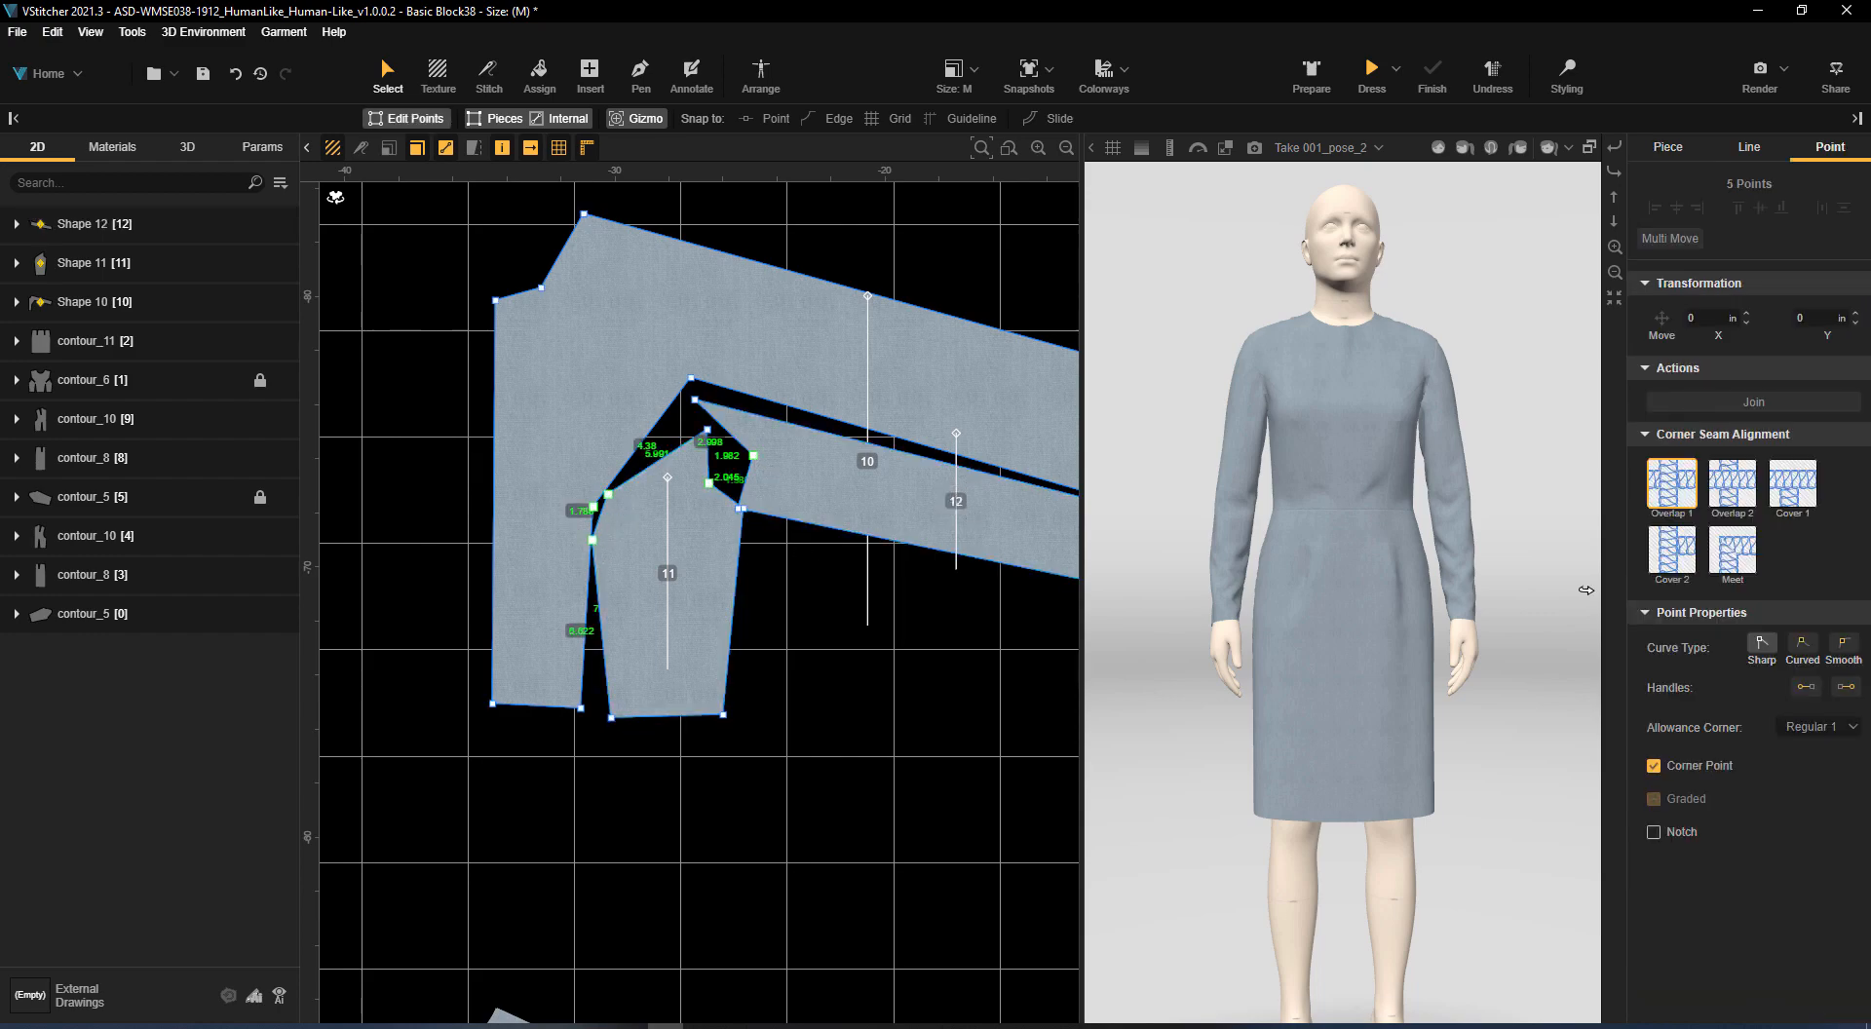
click(1844, 643)
click(940, 623)
Set the neckline point of the centre front panel to the Smooth curve type
scroll(939, 623, down, 2)
click(423, 368)
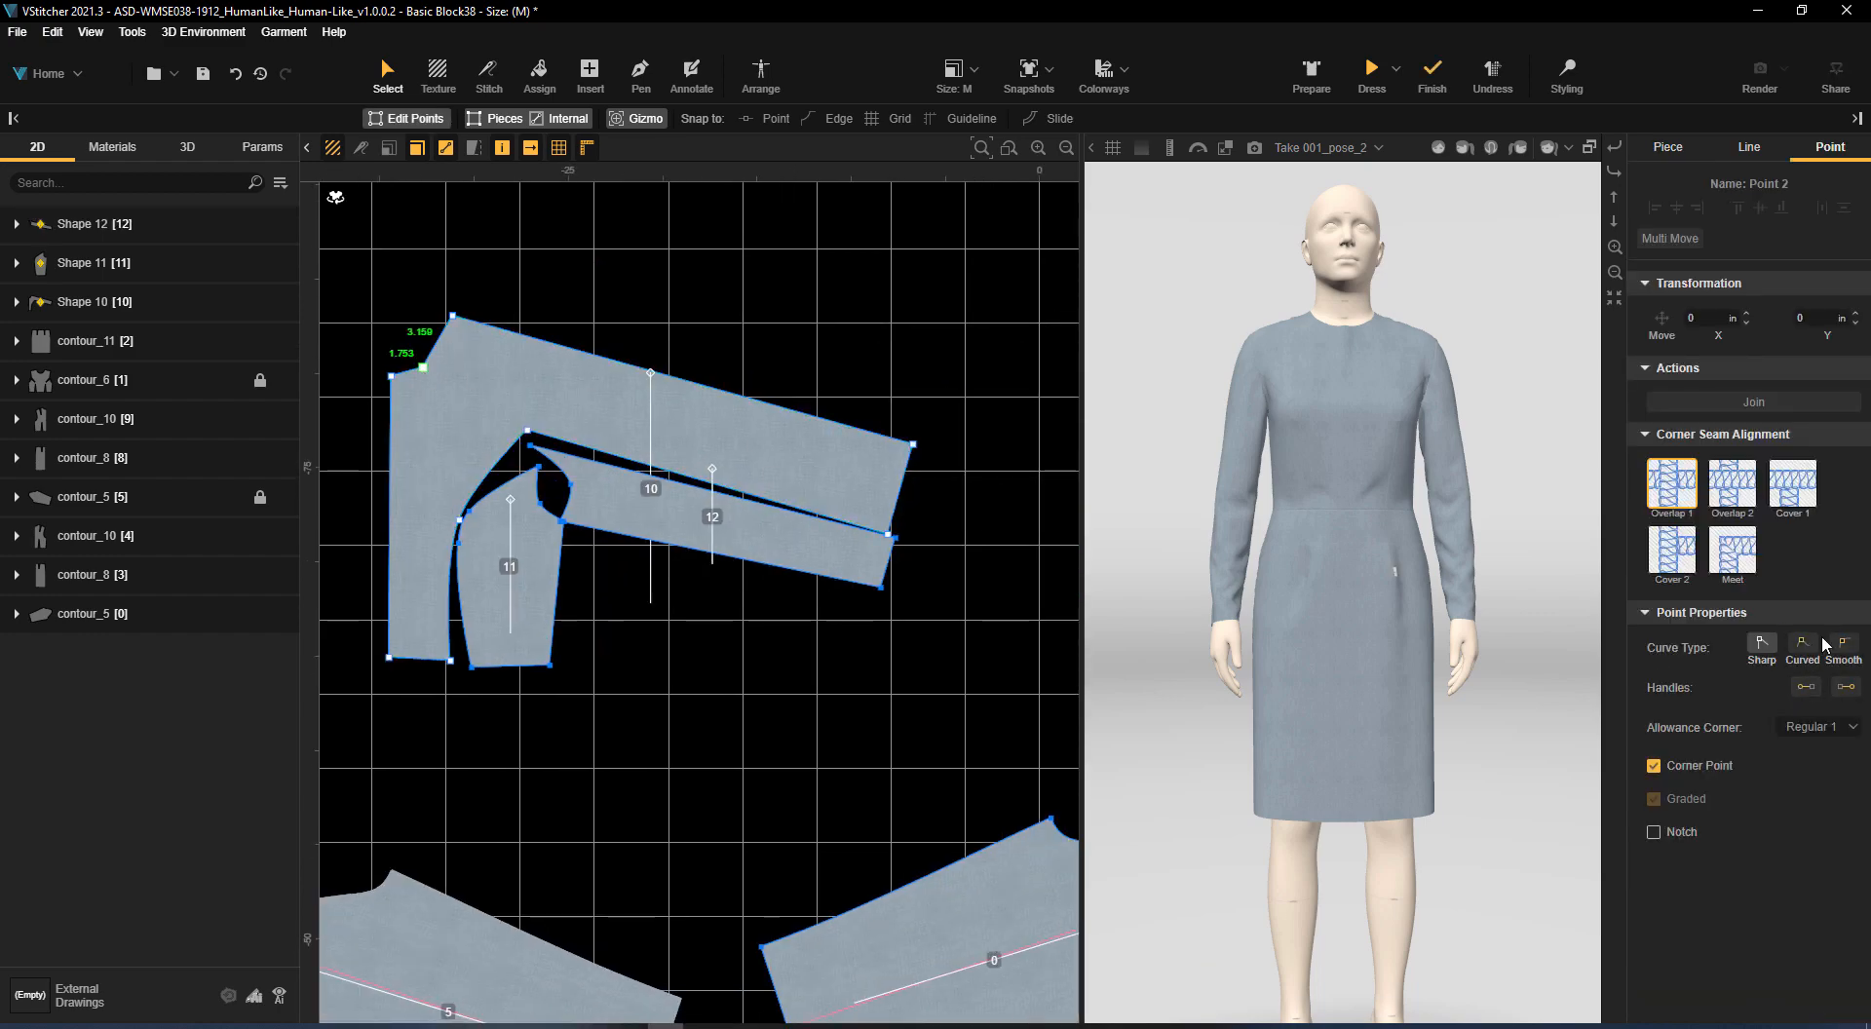
click(1843, 644)
Create edge symmetry on the centre front edge so the centre front panel is mirrored into a full piece
drag(820, 292, 927, 354)
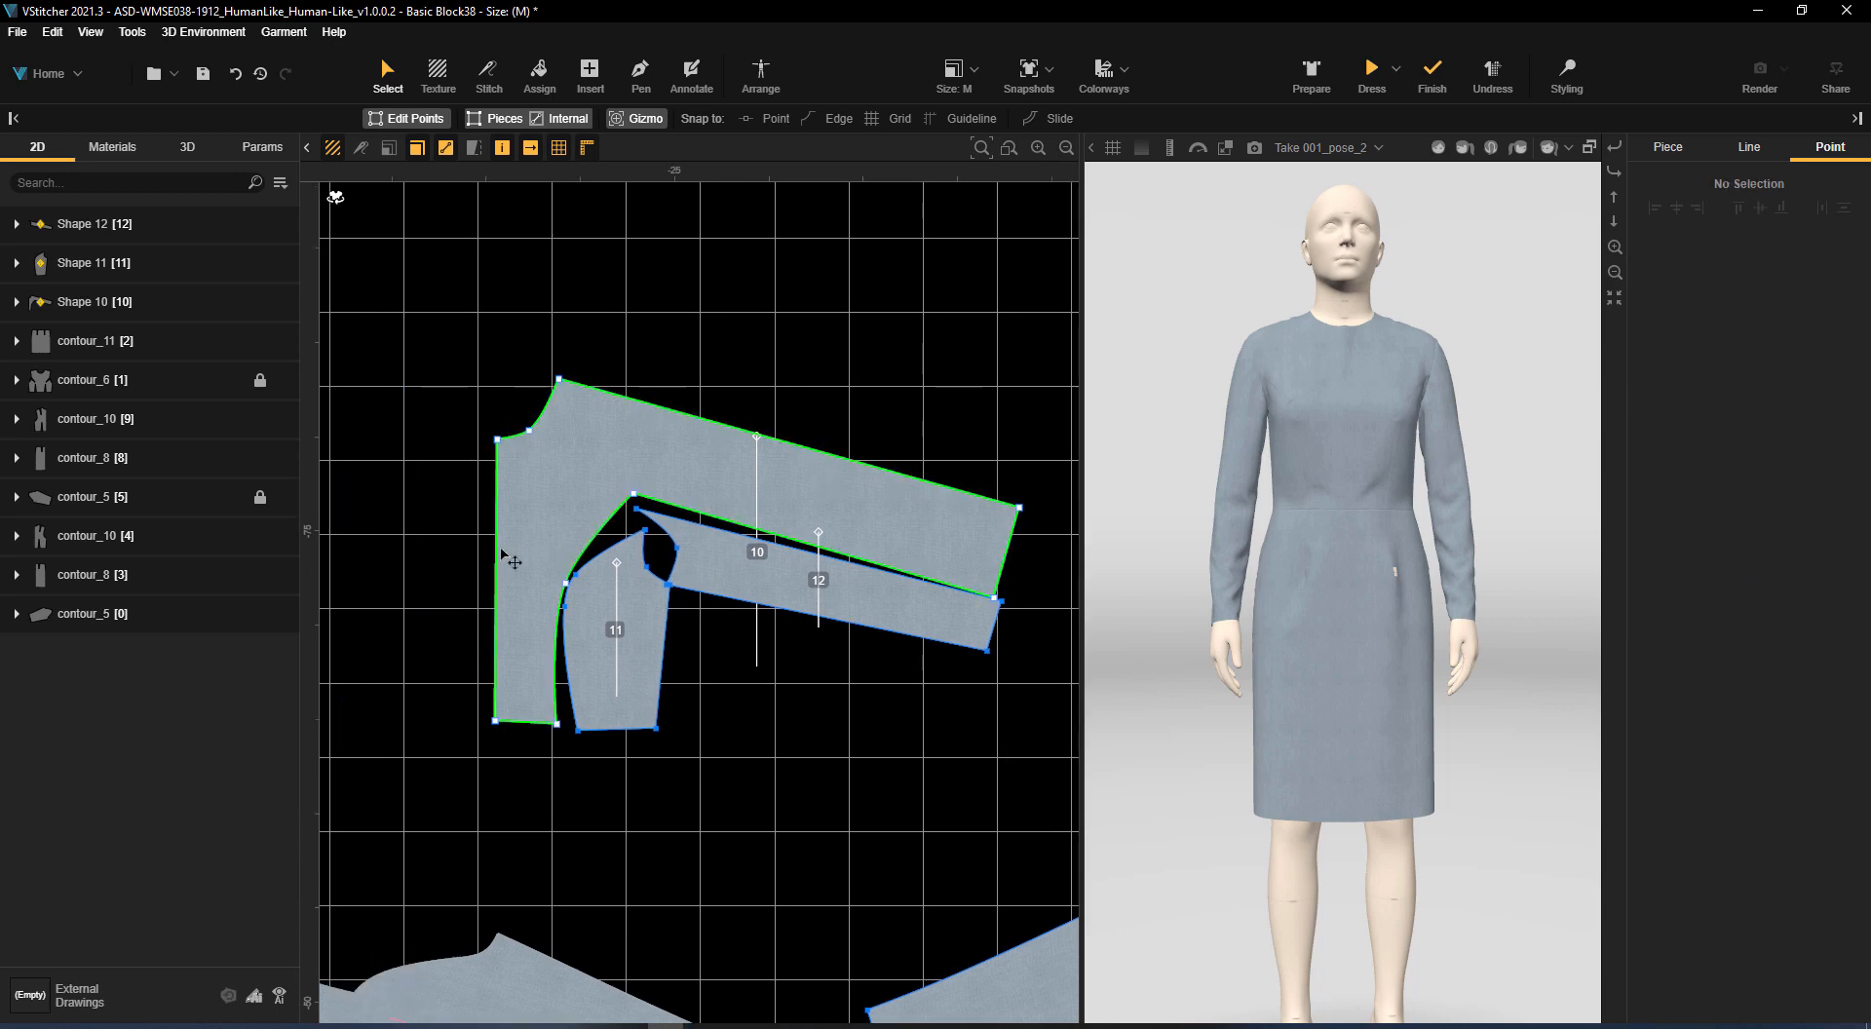
drag(484, 395, 666, 370)
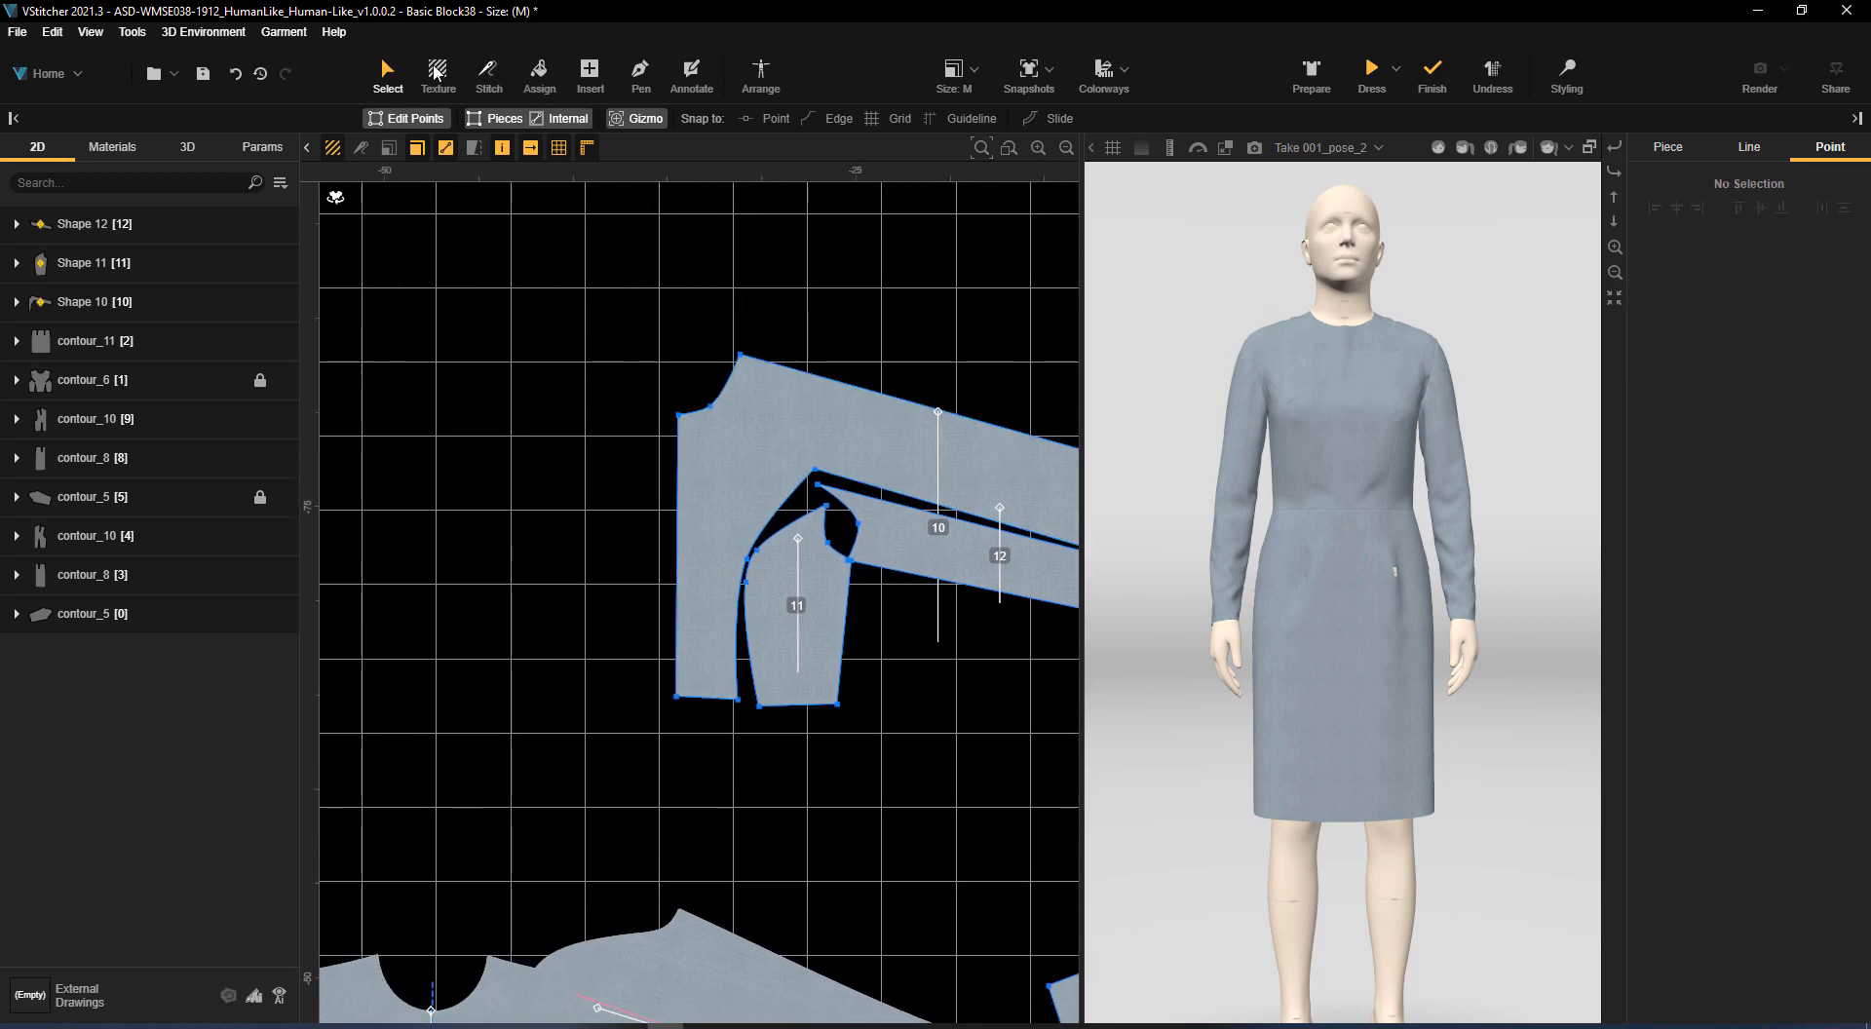
click(678, 479)
click(1820, 529)
Paste symmetrical copies of the side panel and the underarm sleeve panel and place them on the opposite side of the centre front
click(817, 618)
key(ctrl+shift+v)
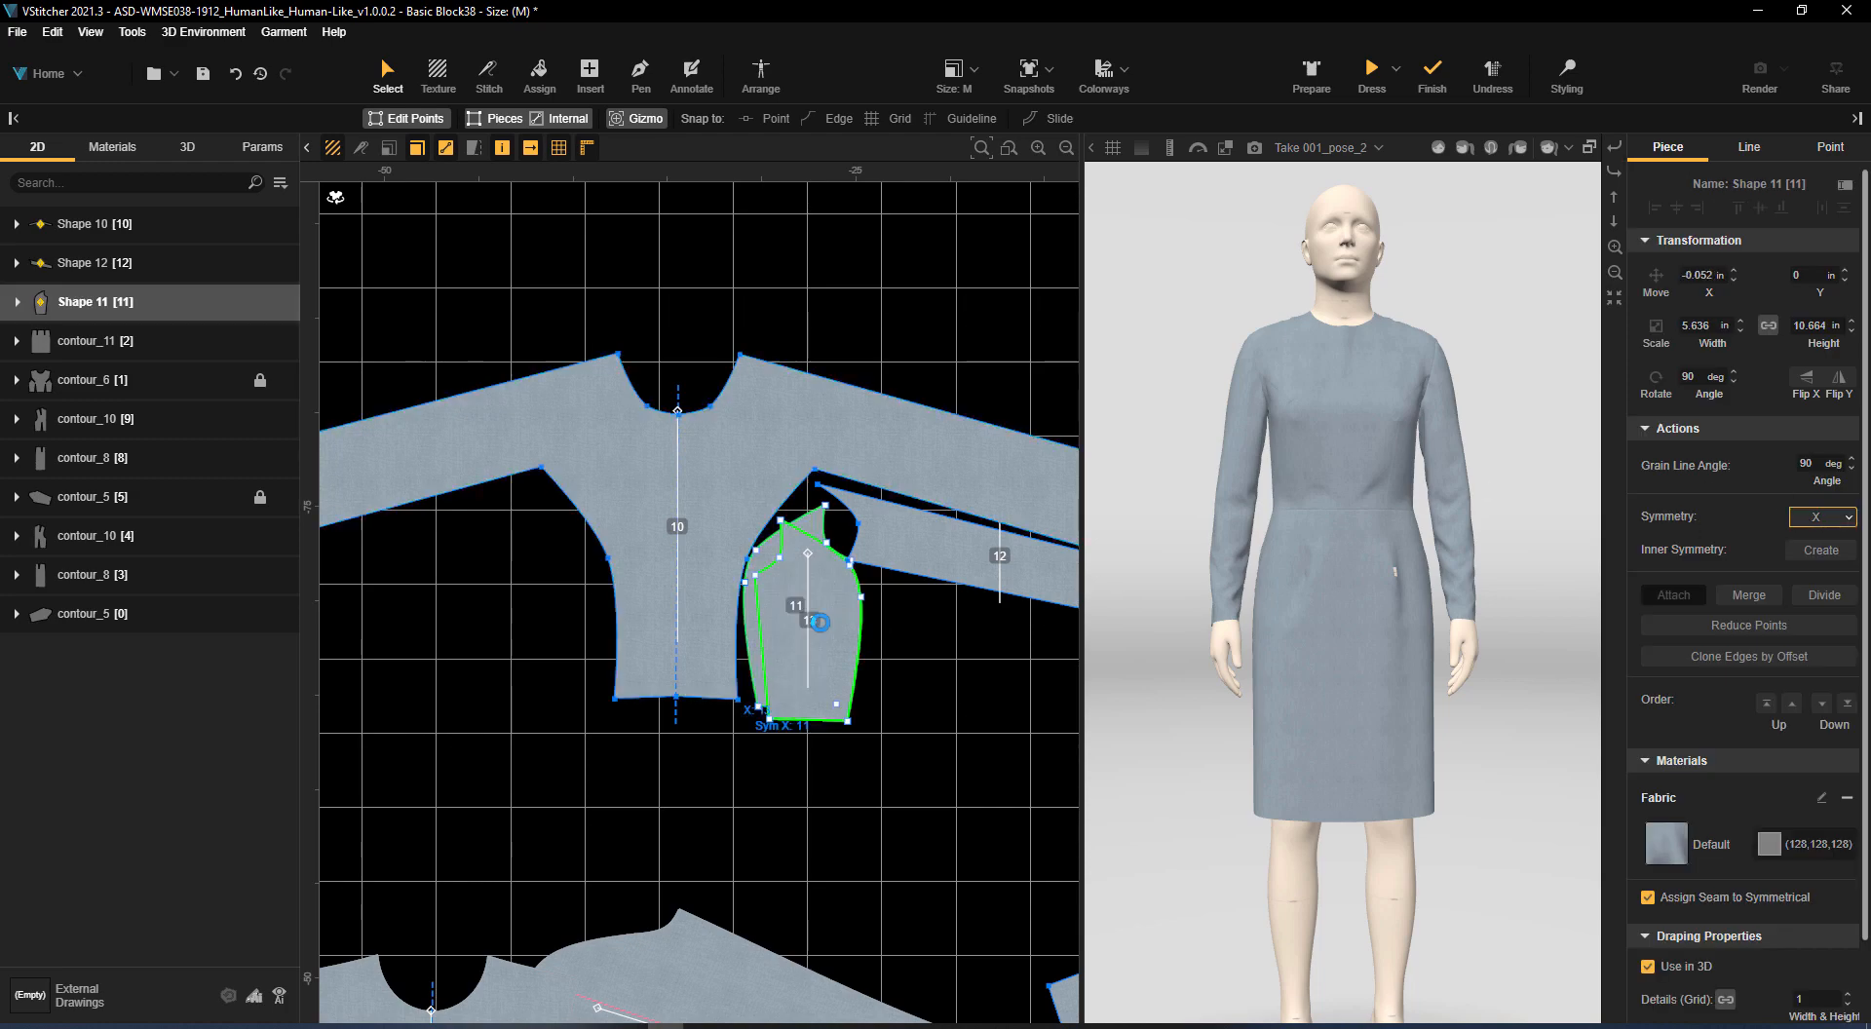
drag(821, 622, 569, 621)
click(1006, 576)
key(ctrl+shift+v)
drag(1008, 594, 157, 598)
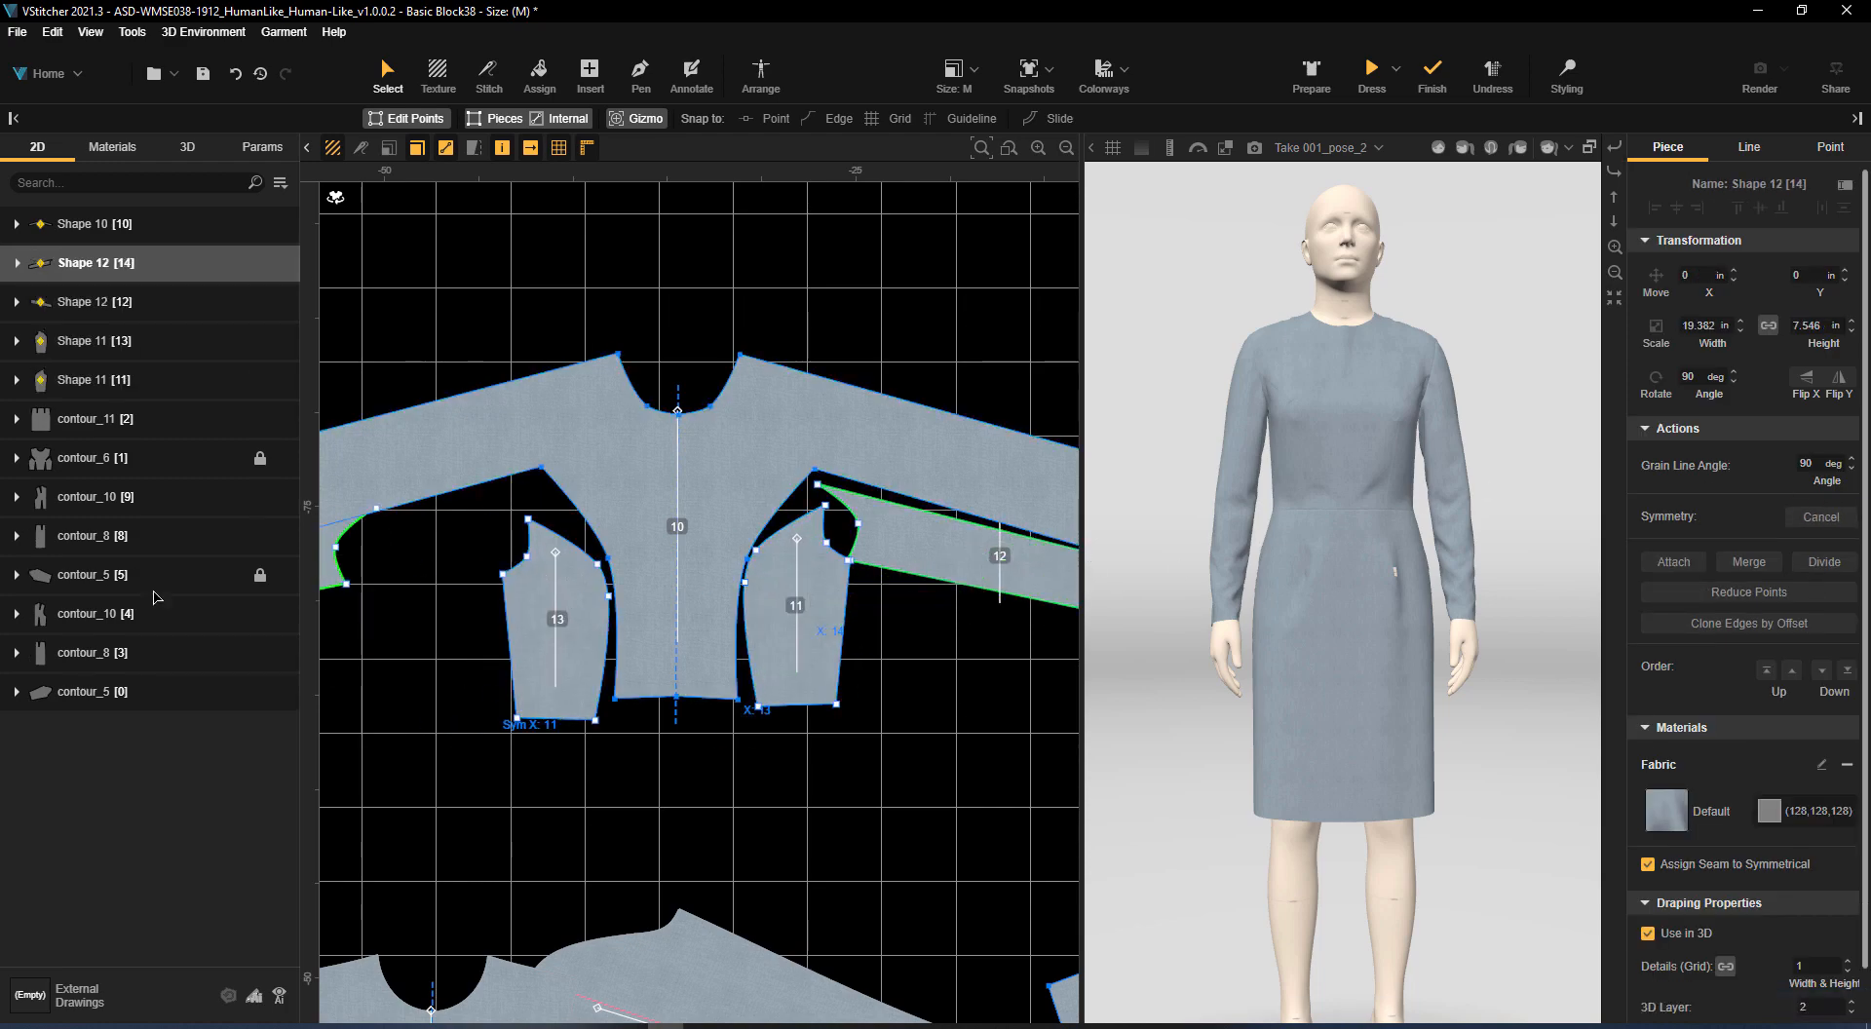
Hide the template pieces contour_6 [1], contour_5 [5] and contour_5 [0]
scroll(822, 534, down, 3)
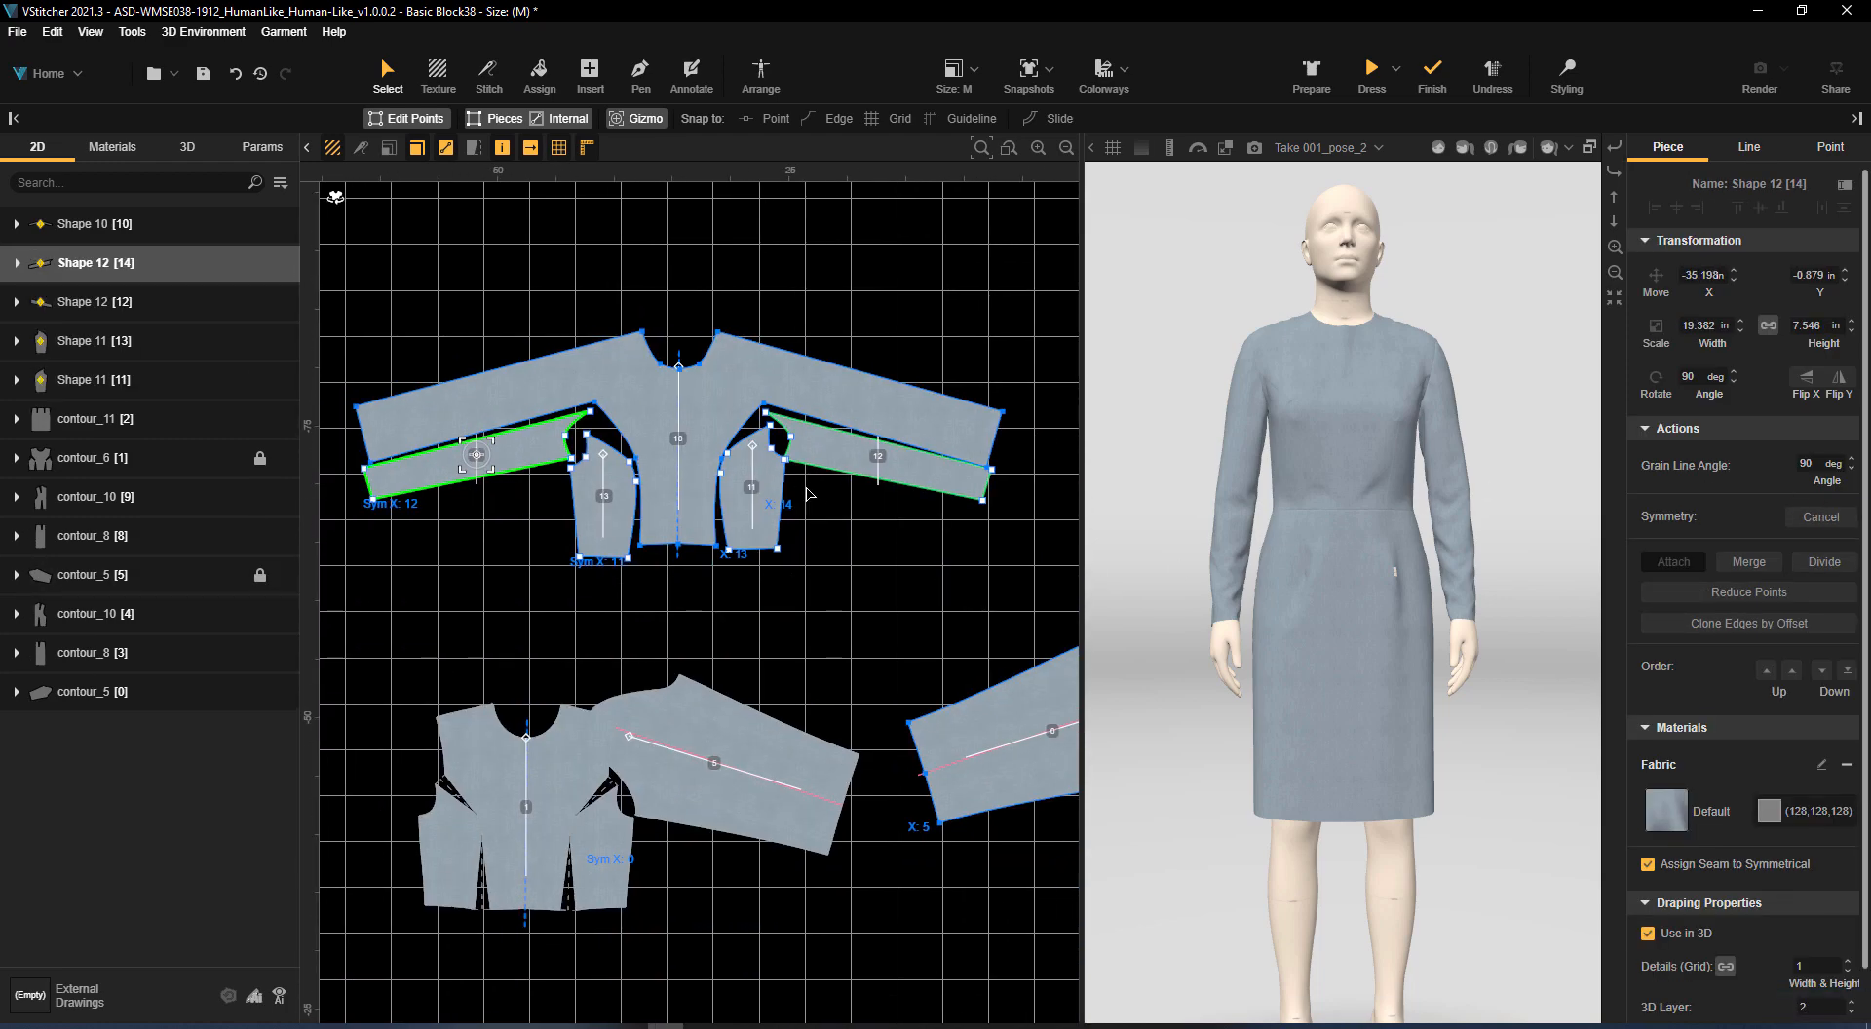
scroll(833, 733, down, 2)
click(282, 458)
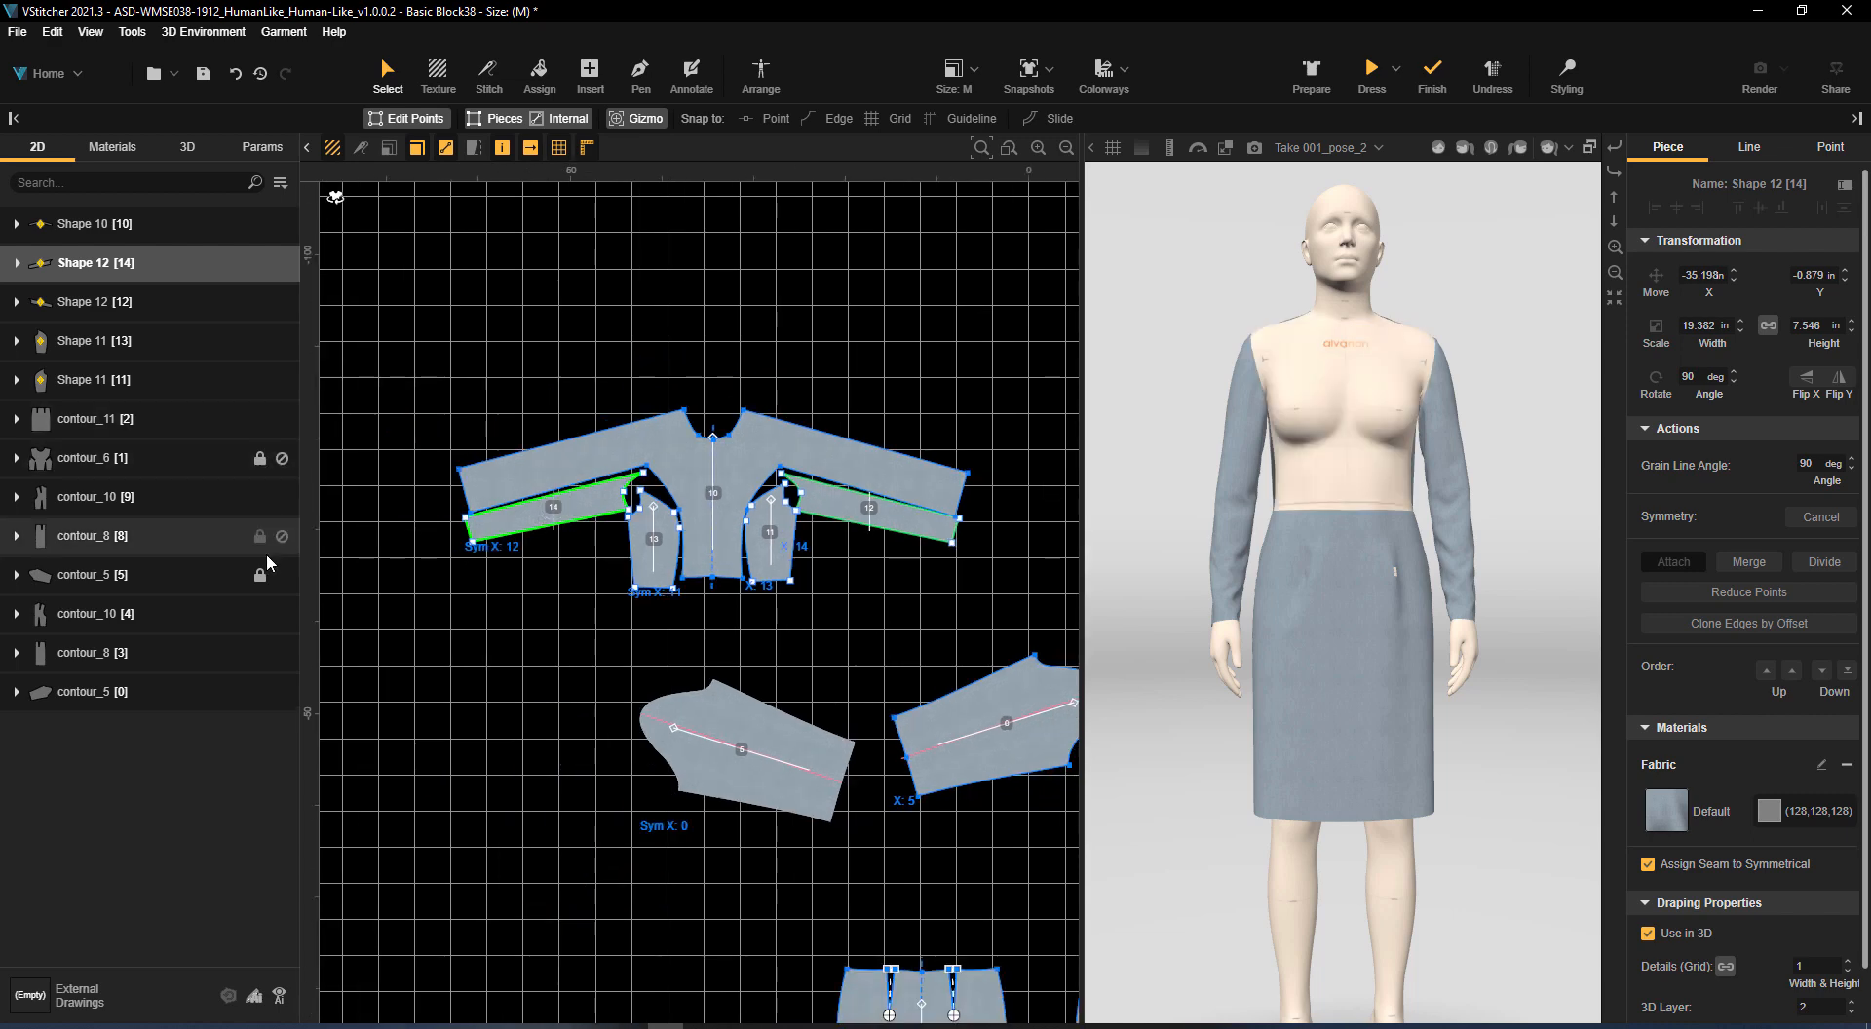
click(259, 575)
click(282, 575)
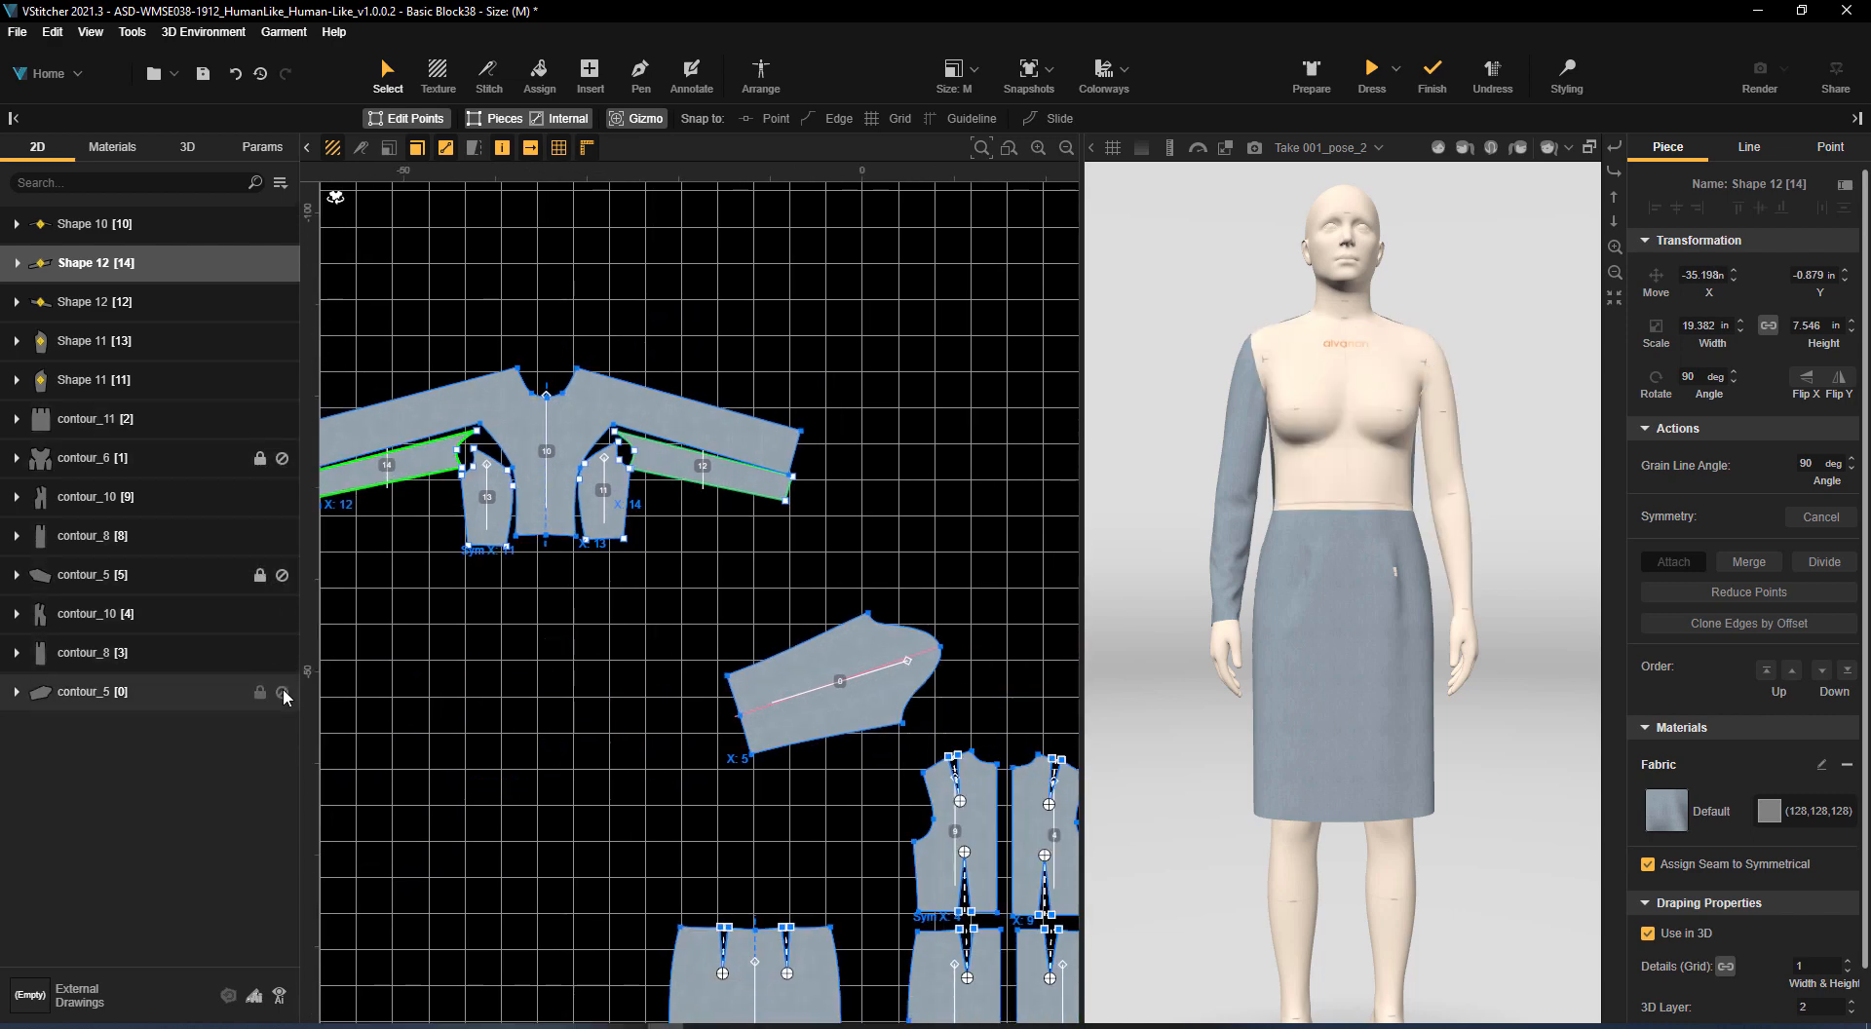
click(282, 692)
Move the back bodice piece contour_10 [9] away from the other back half, closer to the kimono front panels
click(832, 635)
middle_drag(839, 630, 915, 562)
drag(972, 694, 875, 491)
Duplicate the full centre front panel and place the copy directly above the front panels
click(566, 309)
click(1748, 618)
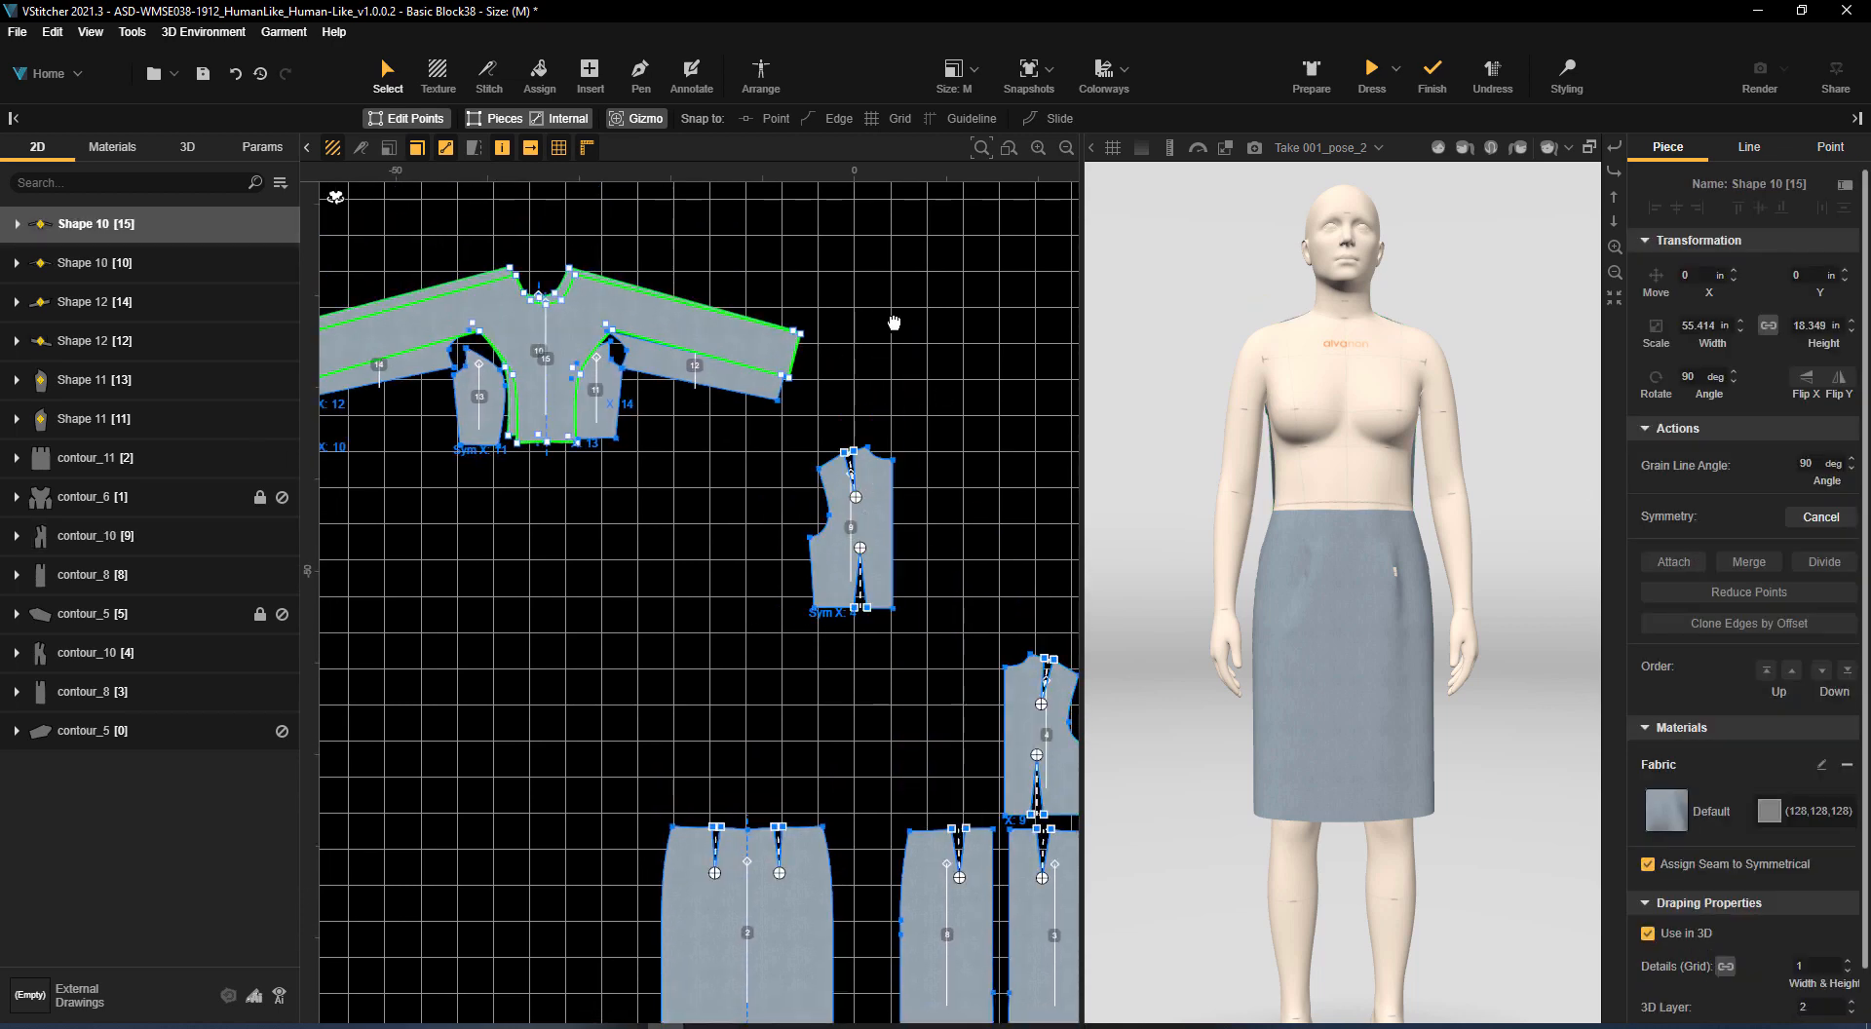
drag(780, 312, 781, 282)
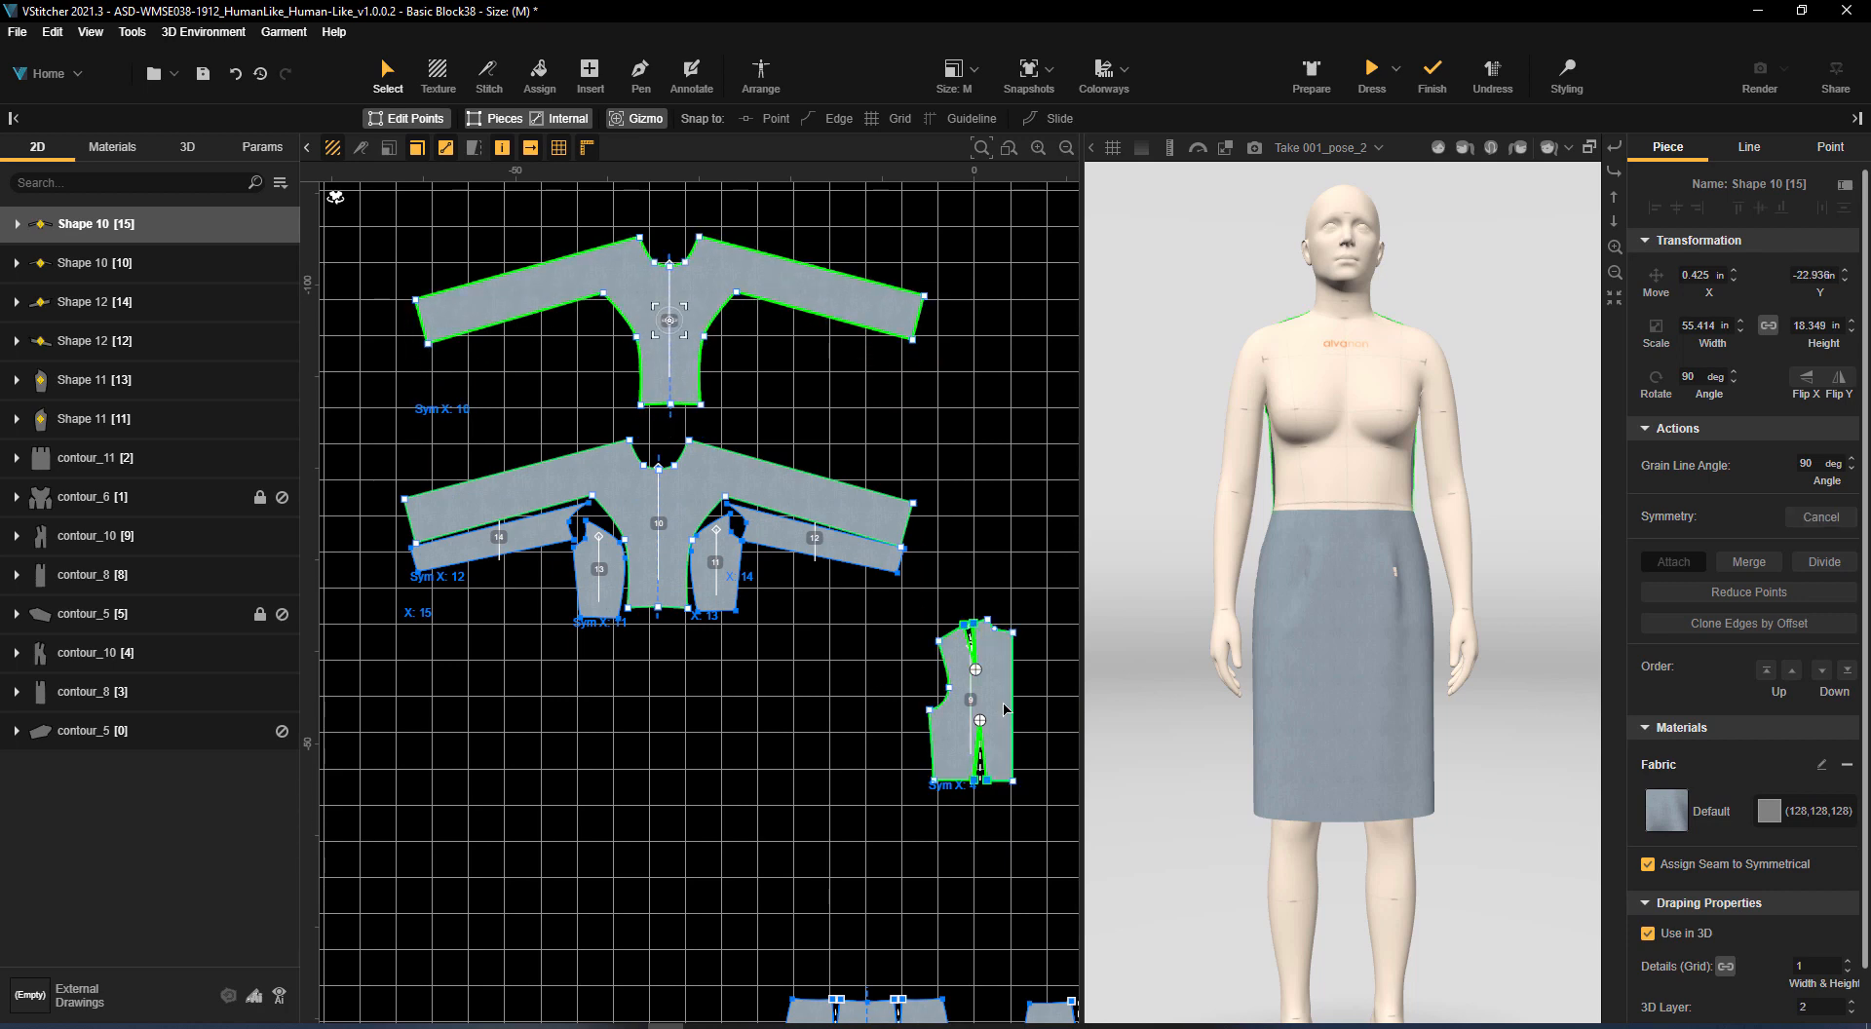
Hide the back bodice pieces contour_10 [9] and contour_10 [4]
click(282, 536)
click(282, 653)
click(757, 738)
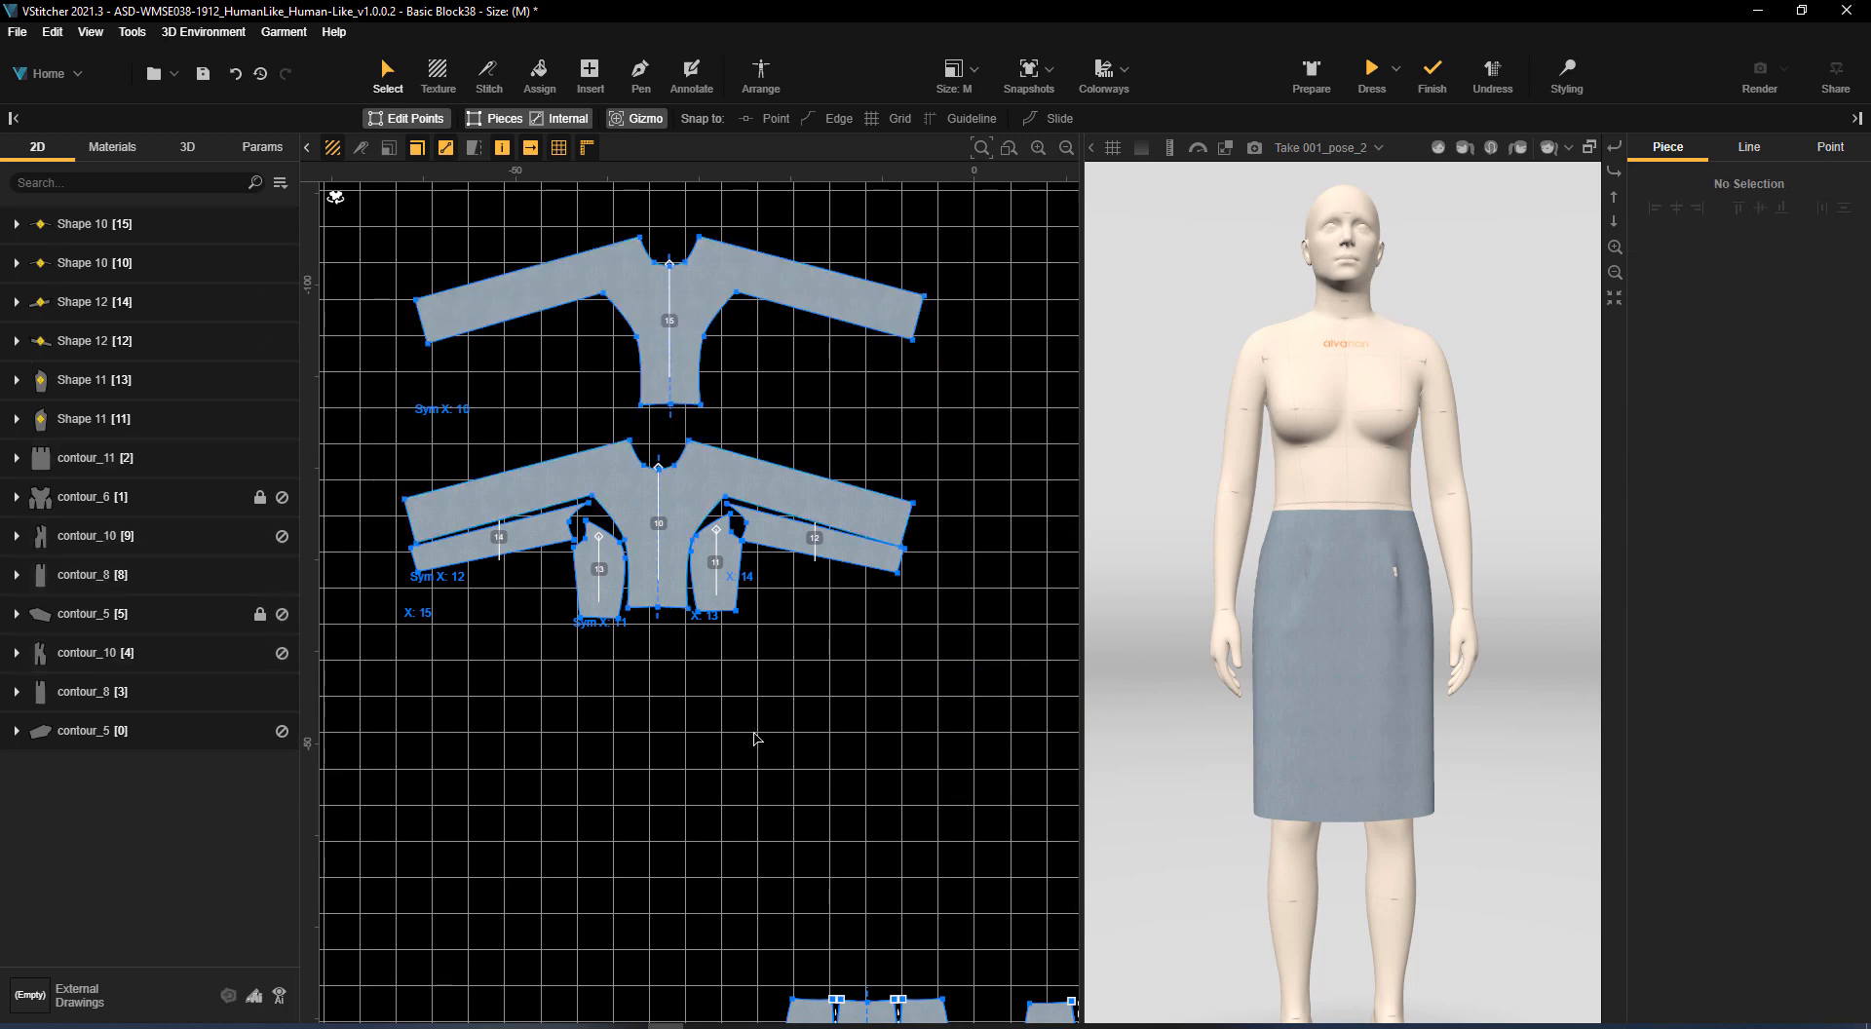
Copy the pair of underarm sleeve panels and place the copies under the sleeves of the duplicated centre panel
middle_drag(869, 398, 894, 487)
click(884, 639)
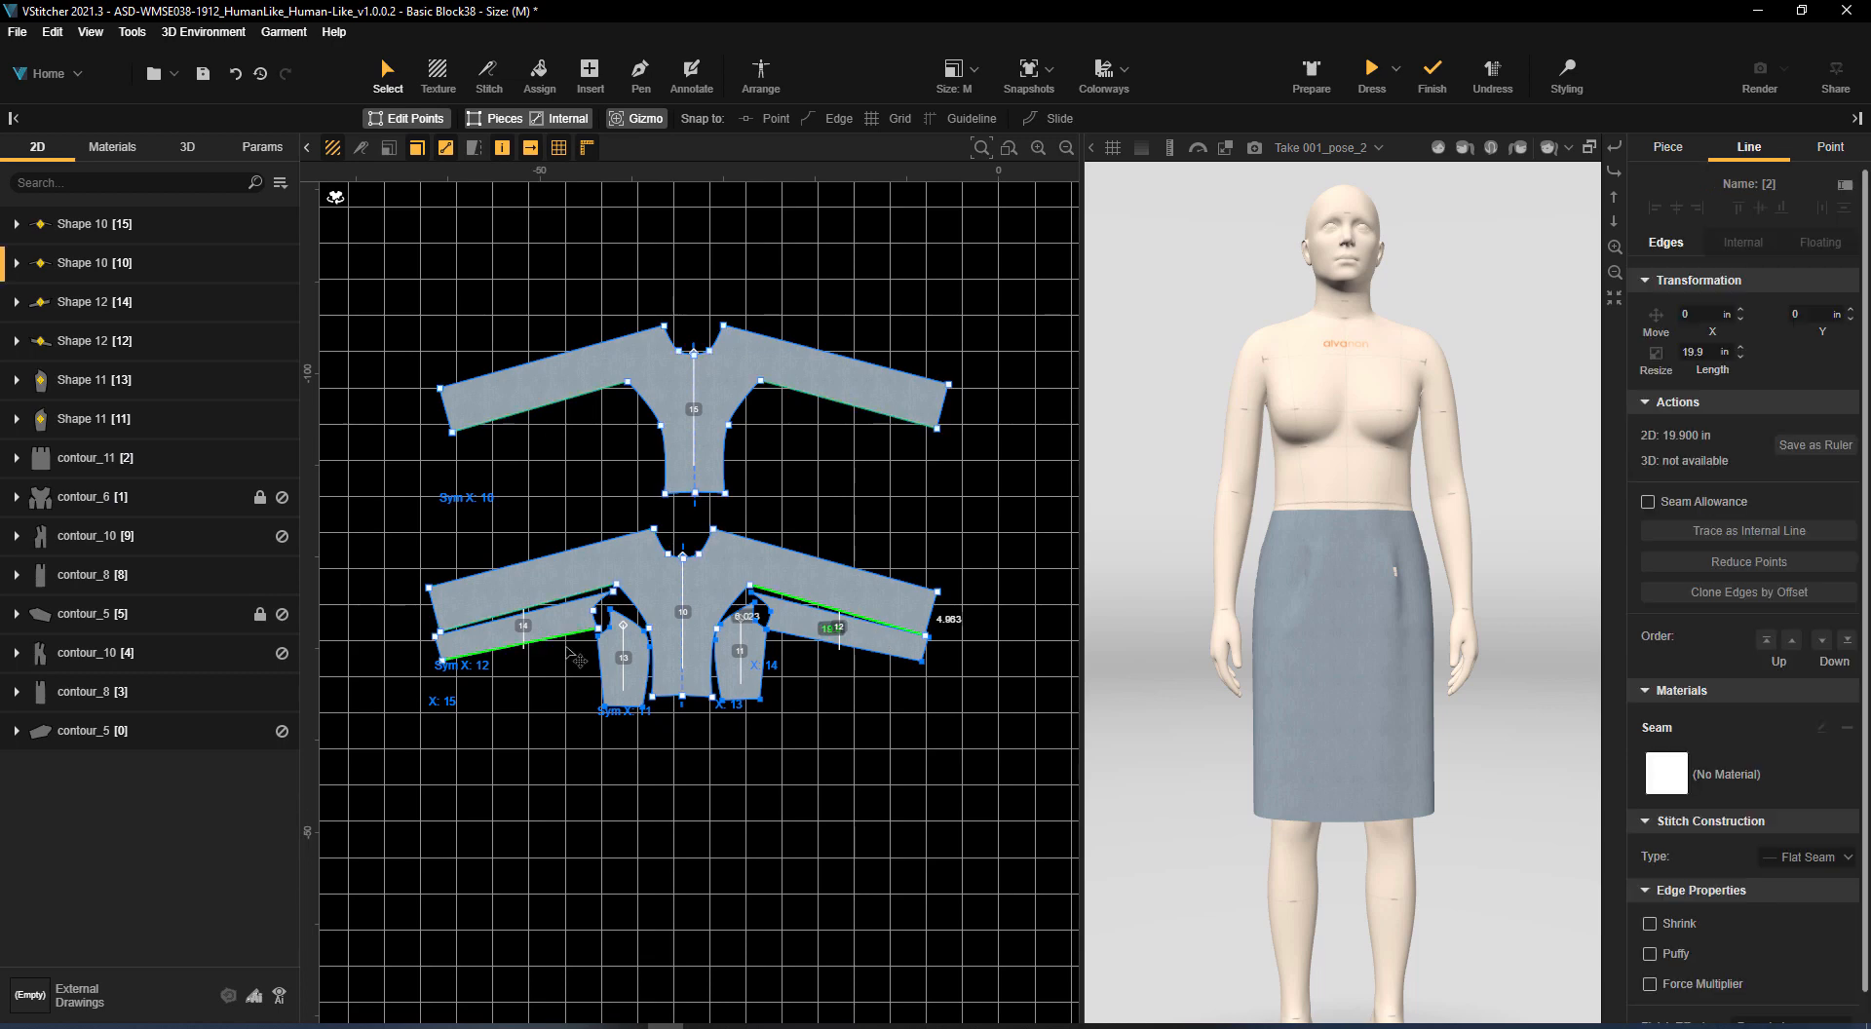
click(568, 632)
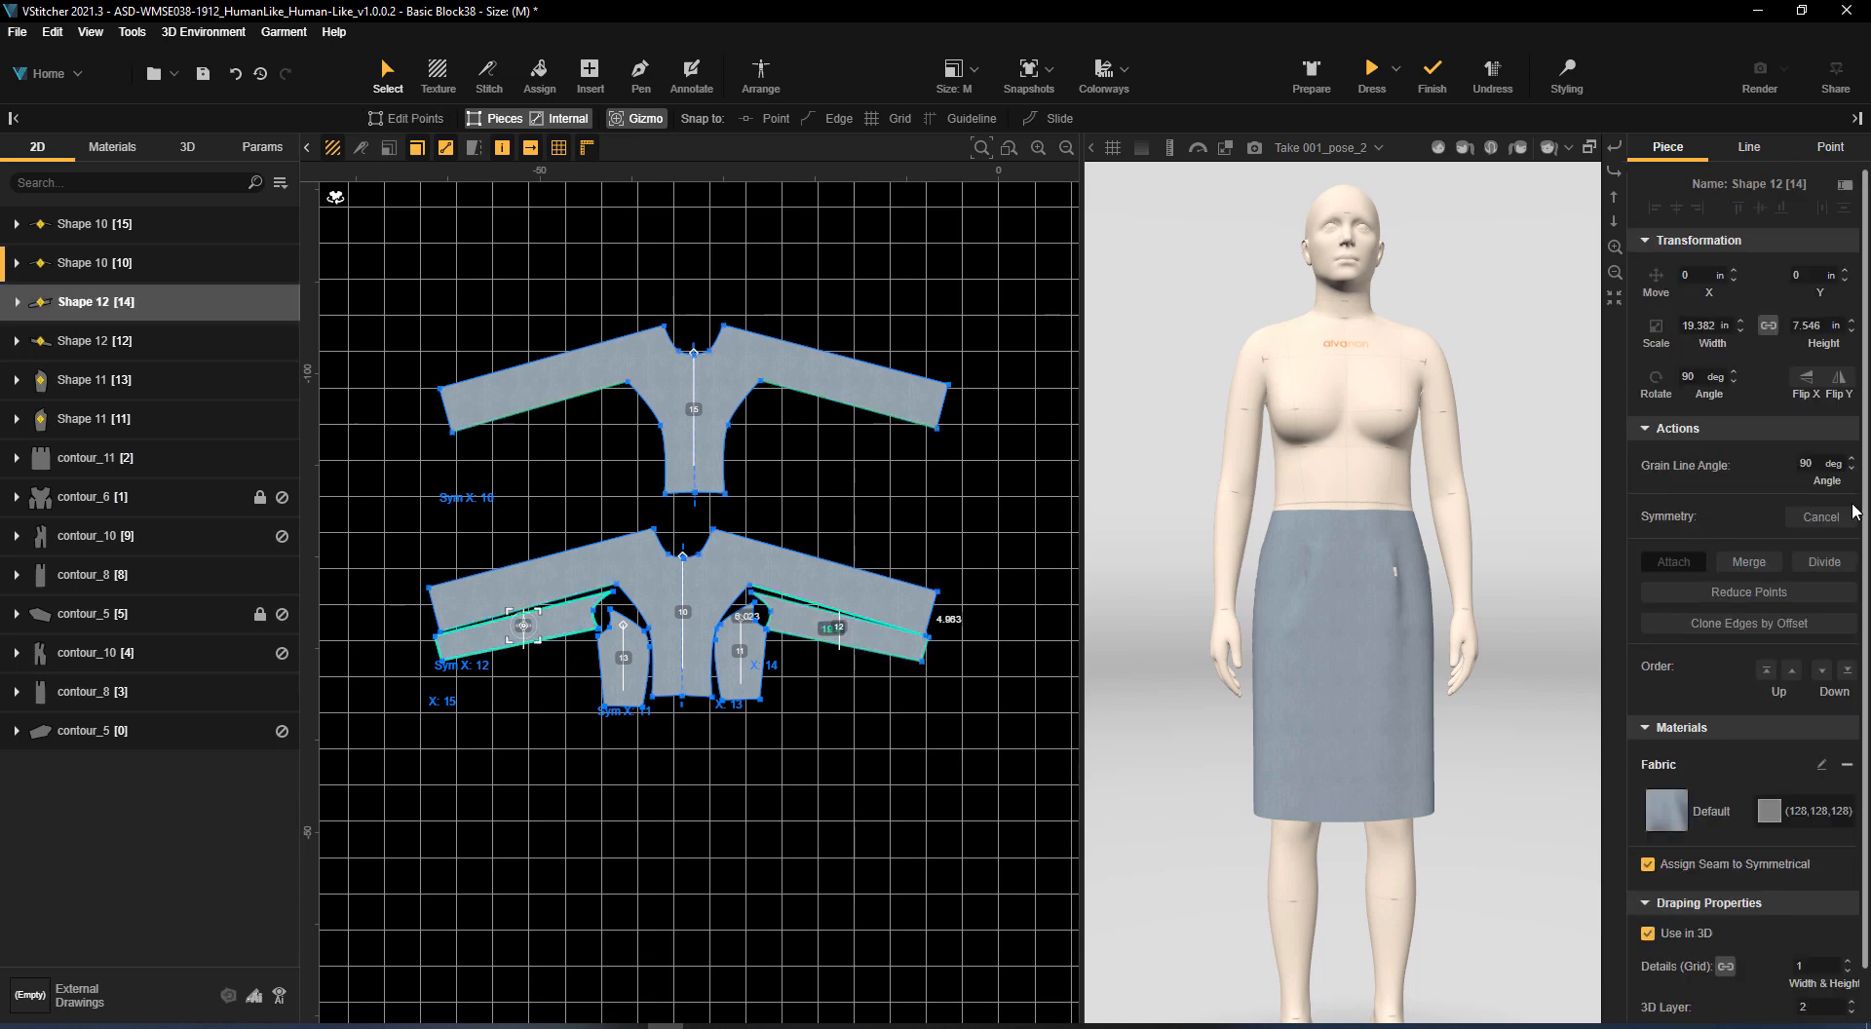
key(ctrl+c)
key(ctrl+v)
drag(551, 625, 896, 444)
click(1808, 516)
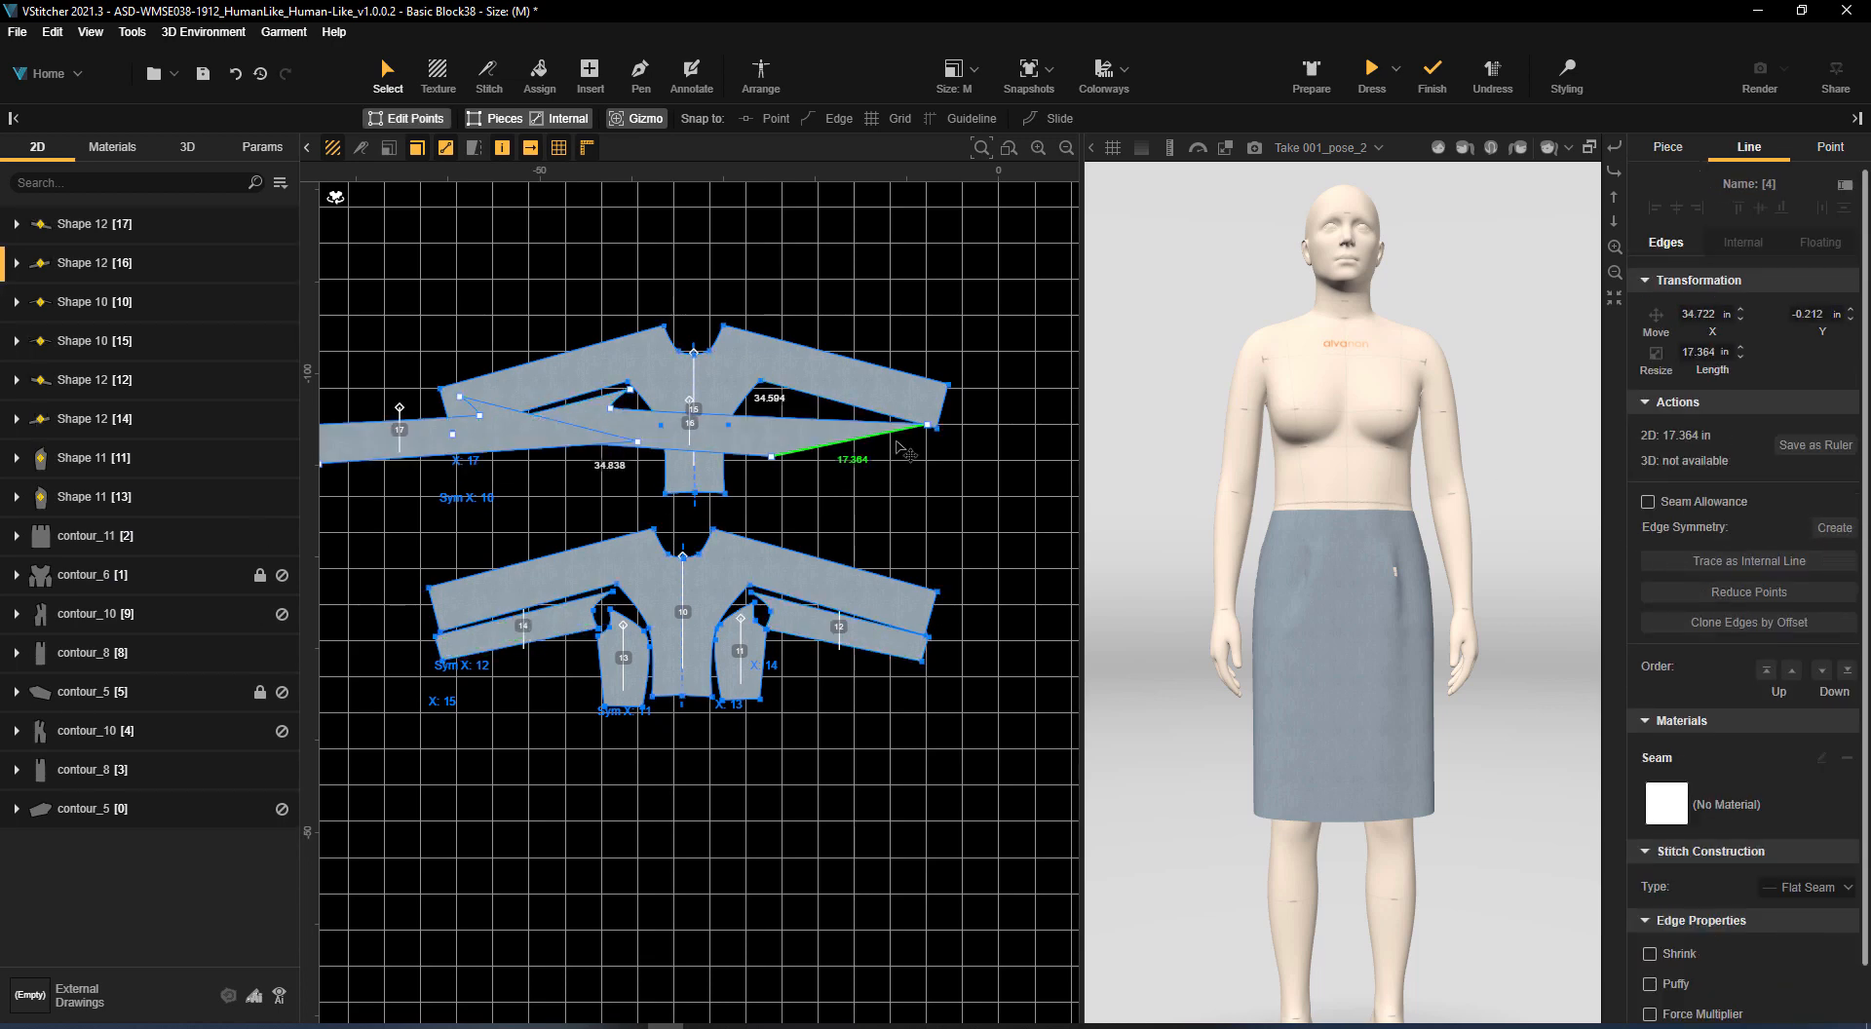
key(ctrl+z)
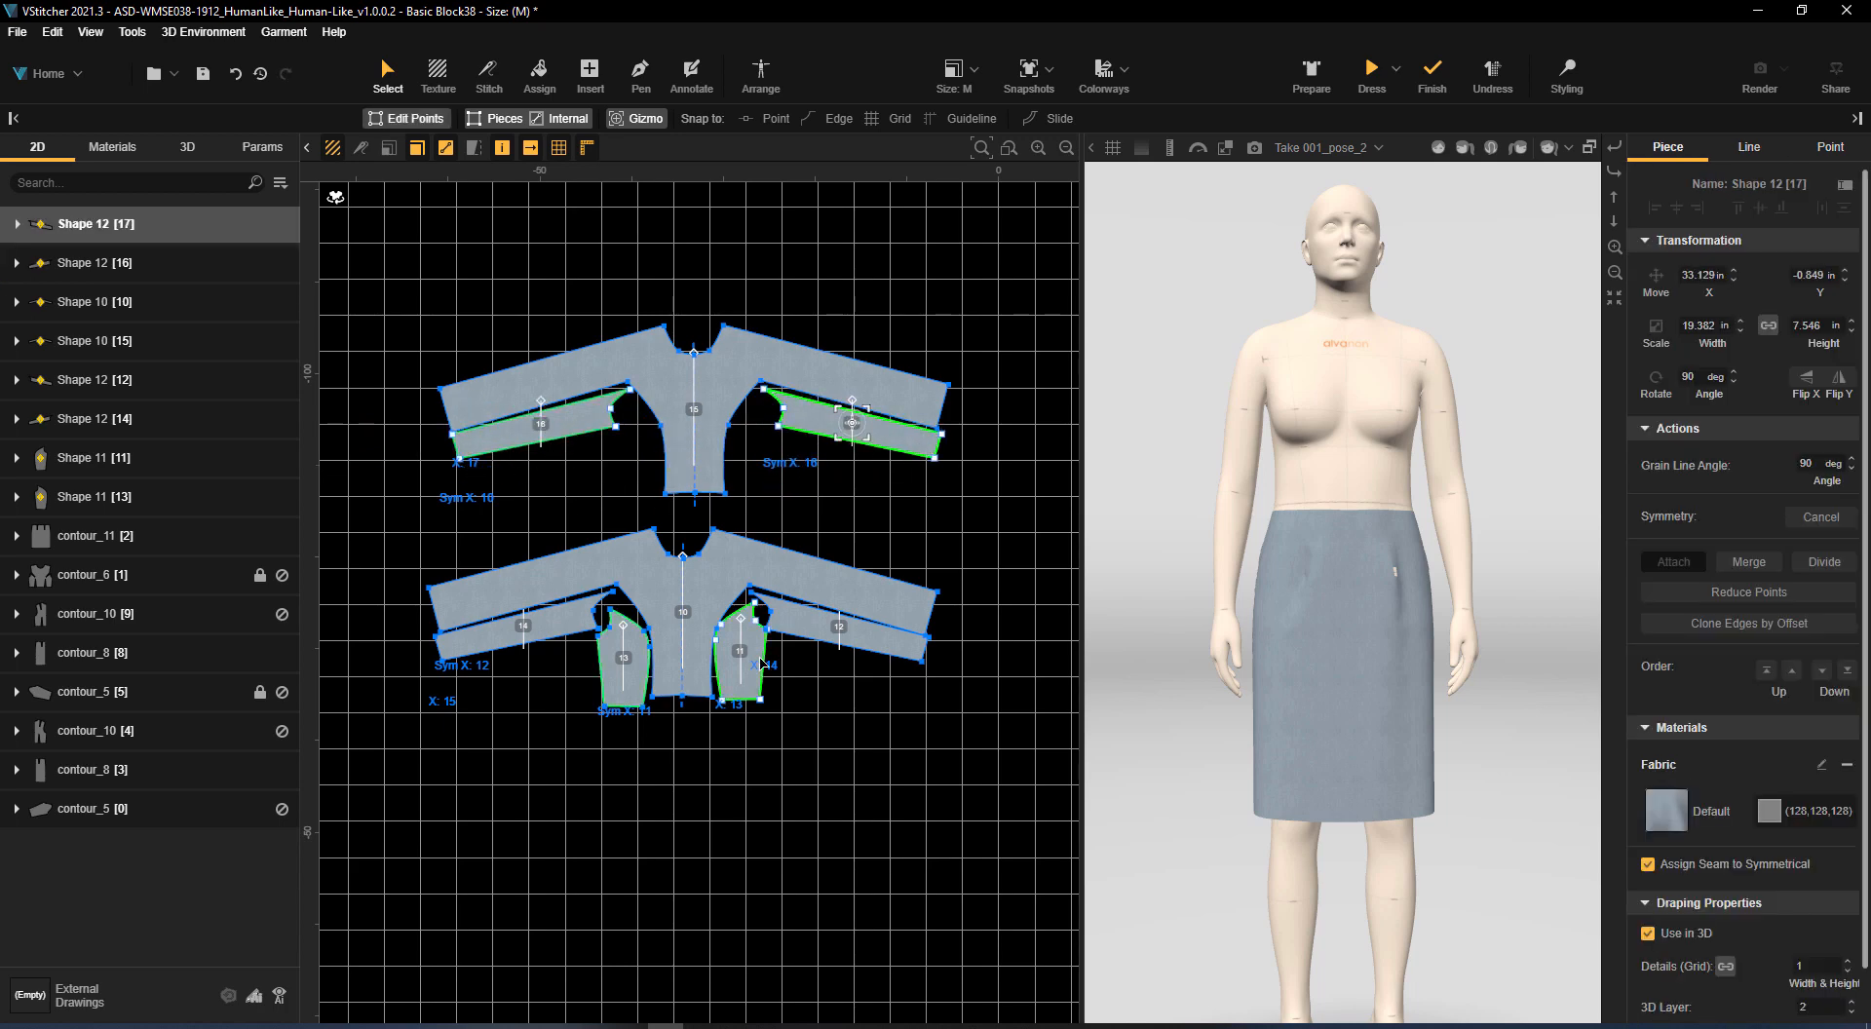
Copy both side panels and place the copies on either side of the duplicated centre panel
click(757, 664)
shift+click(635, 688)
key(ctrl+c)
key(ctrl+v)
drag(638, 690, 649, 484)
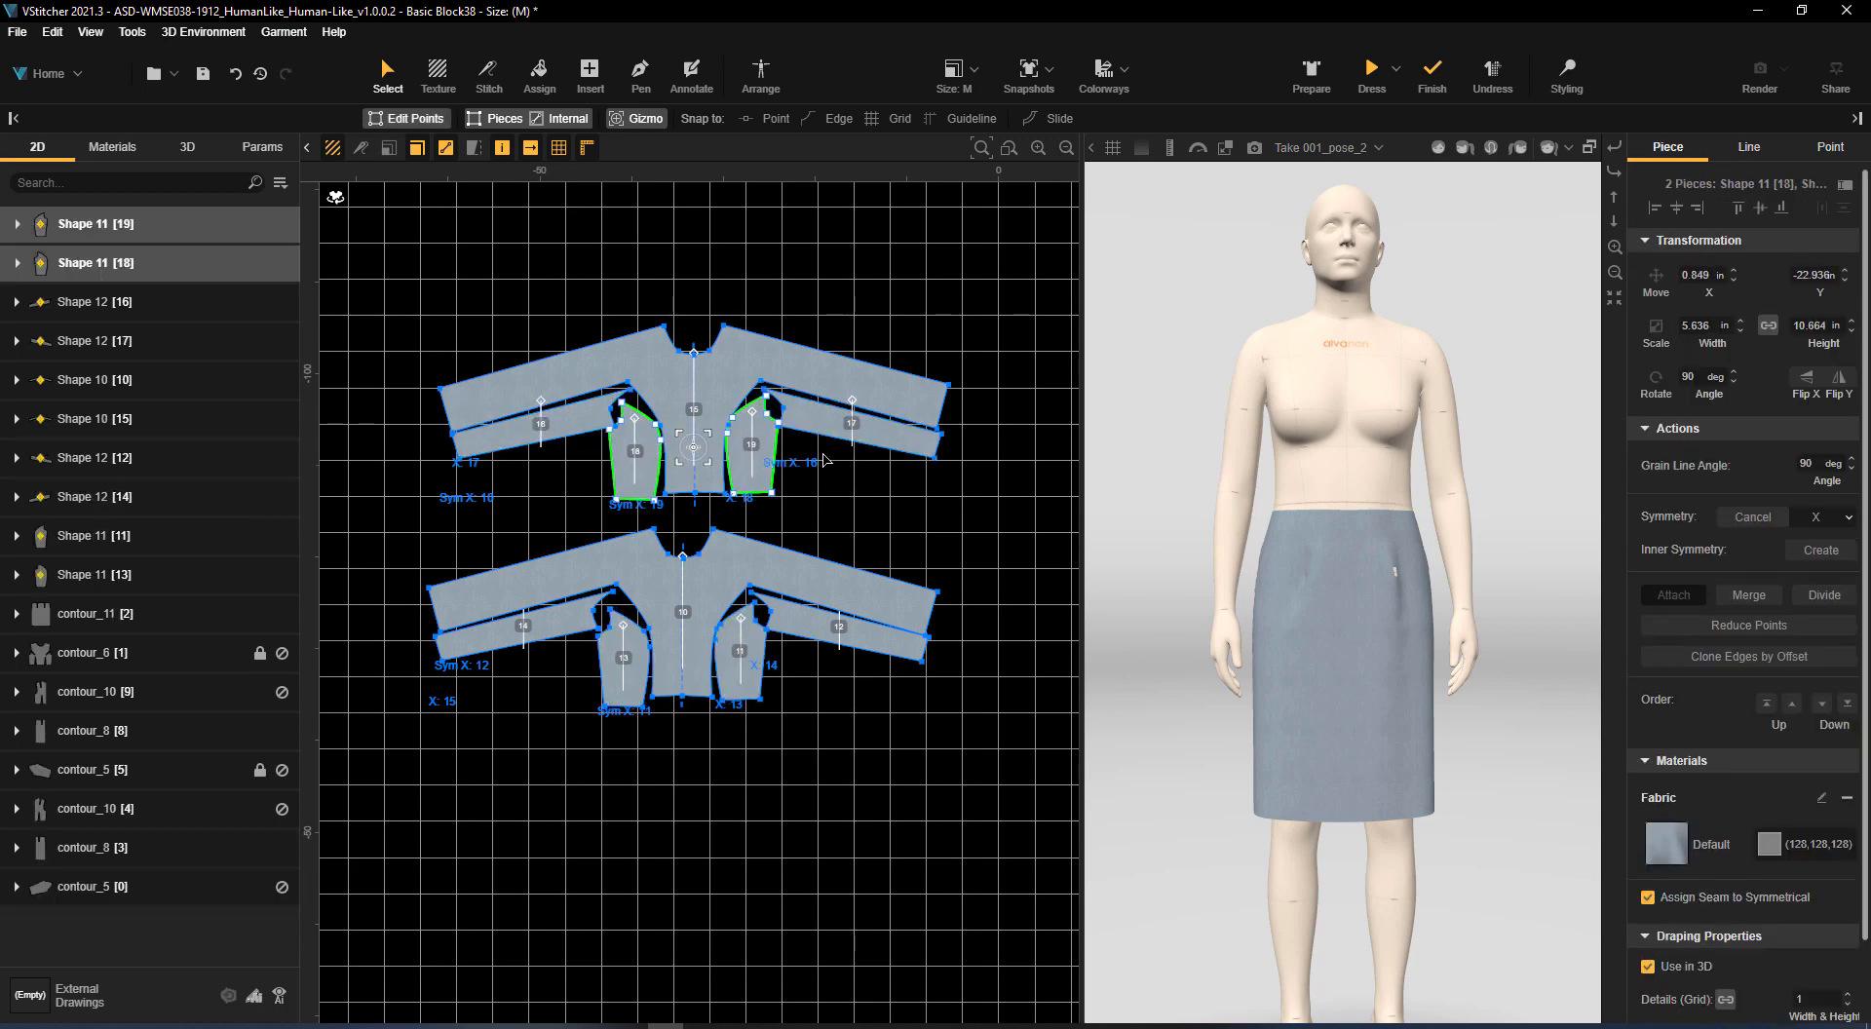
Raise the neckline of the duplicated centre panel into a shallower curve
scroll(824, 460, up, 5)
drag(524, 357, 520, 312)
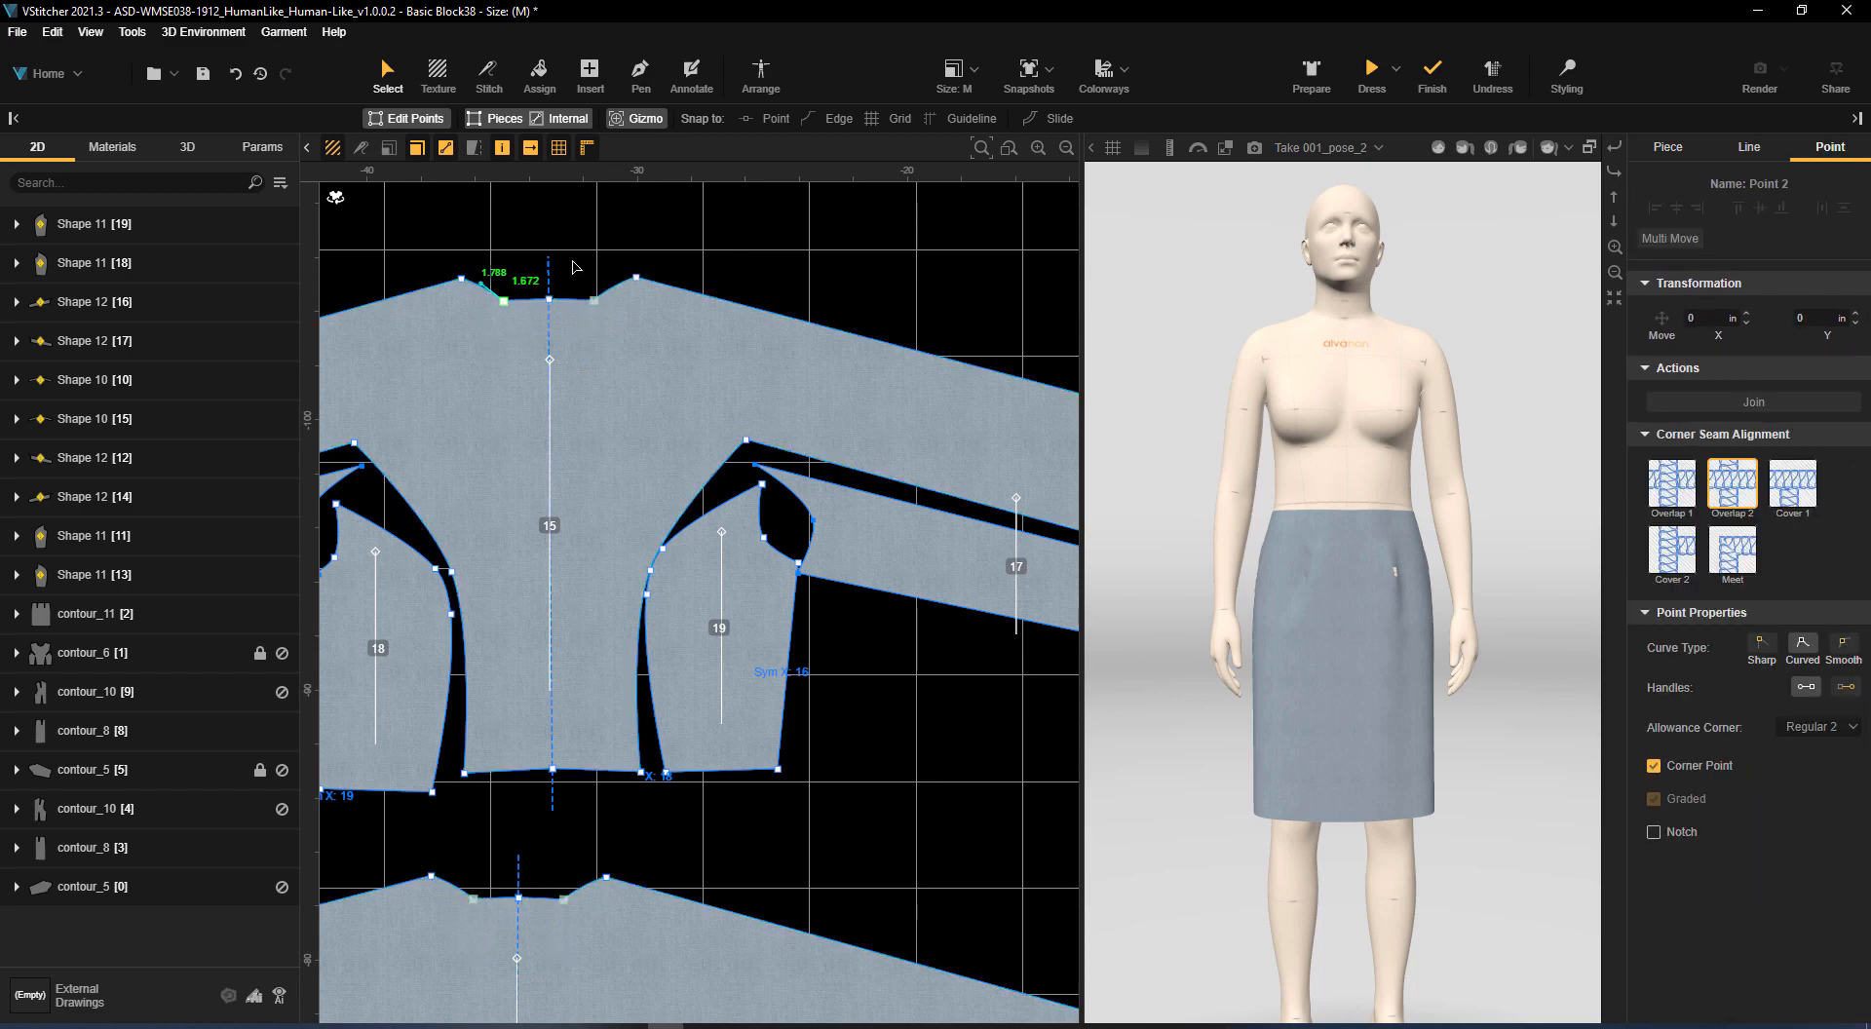
click(636, 278)
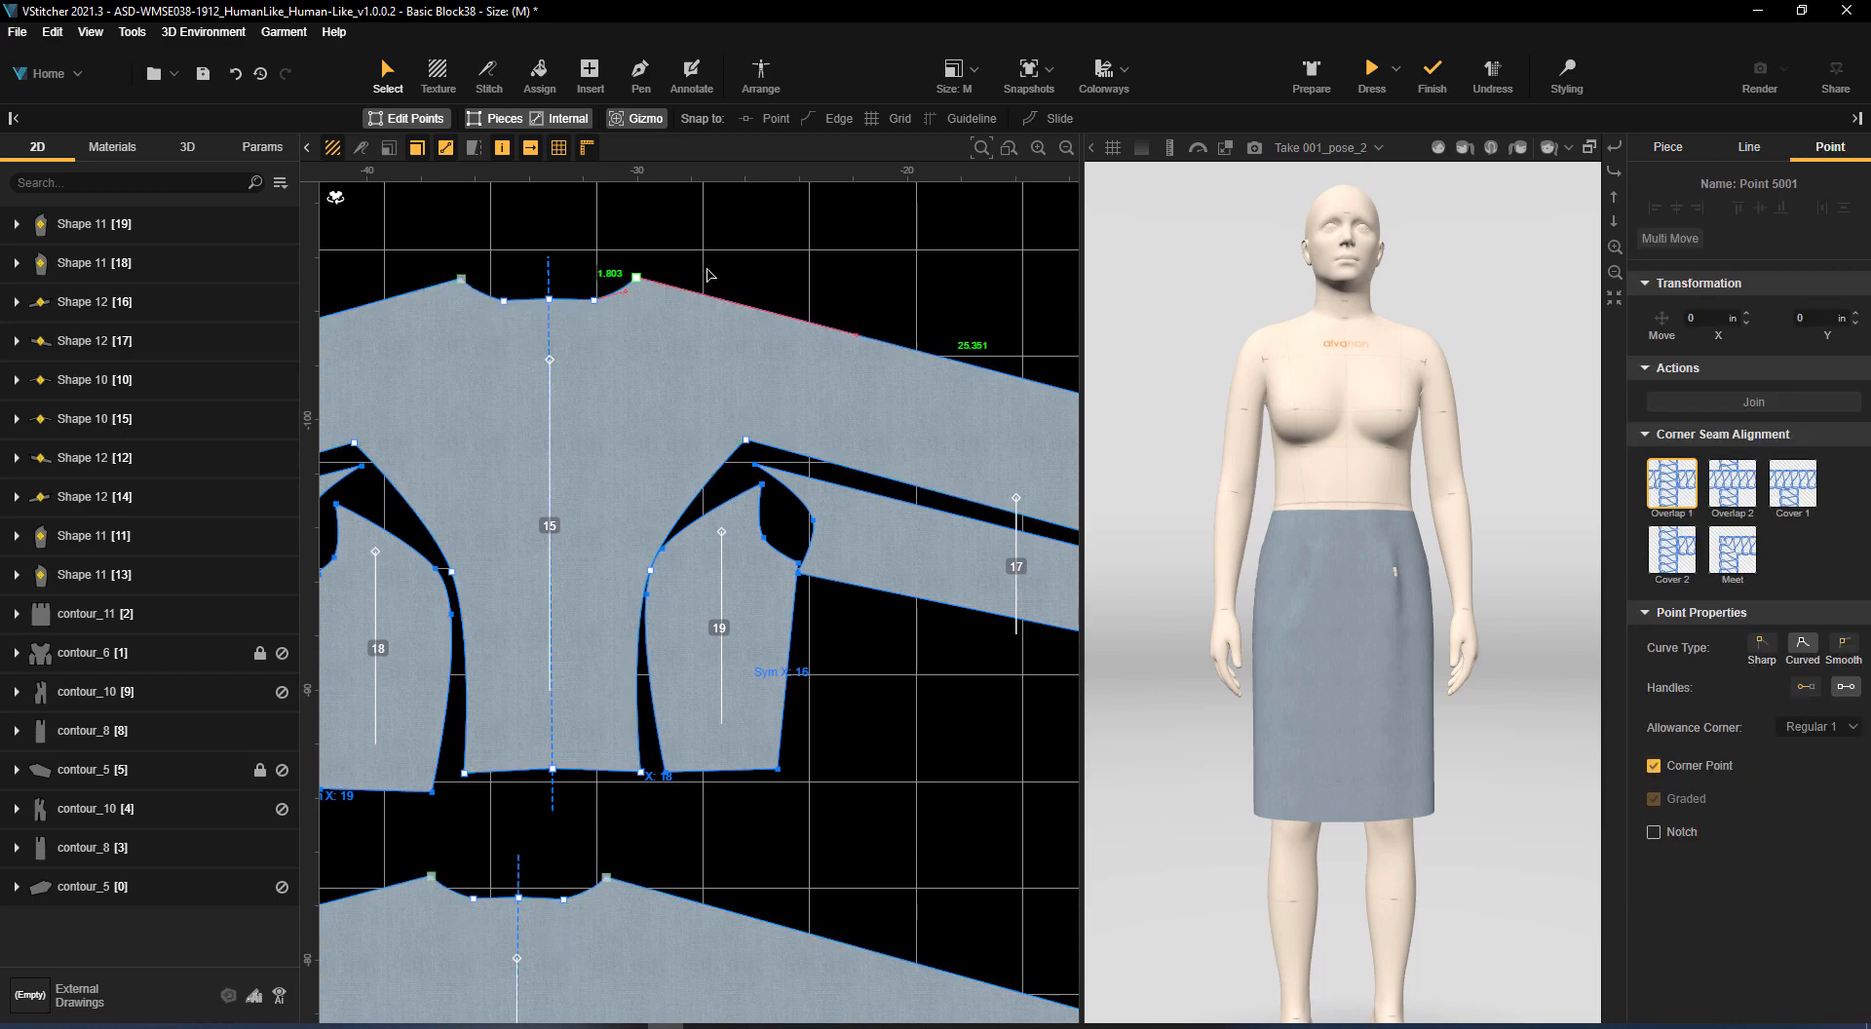
Reposition the princess seam point on the duplicated side panel 19 to reshape its upper curve
scroll(655, 611, up, 2)
click(666, 531)
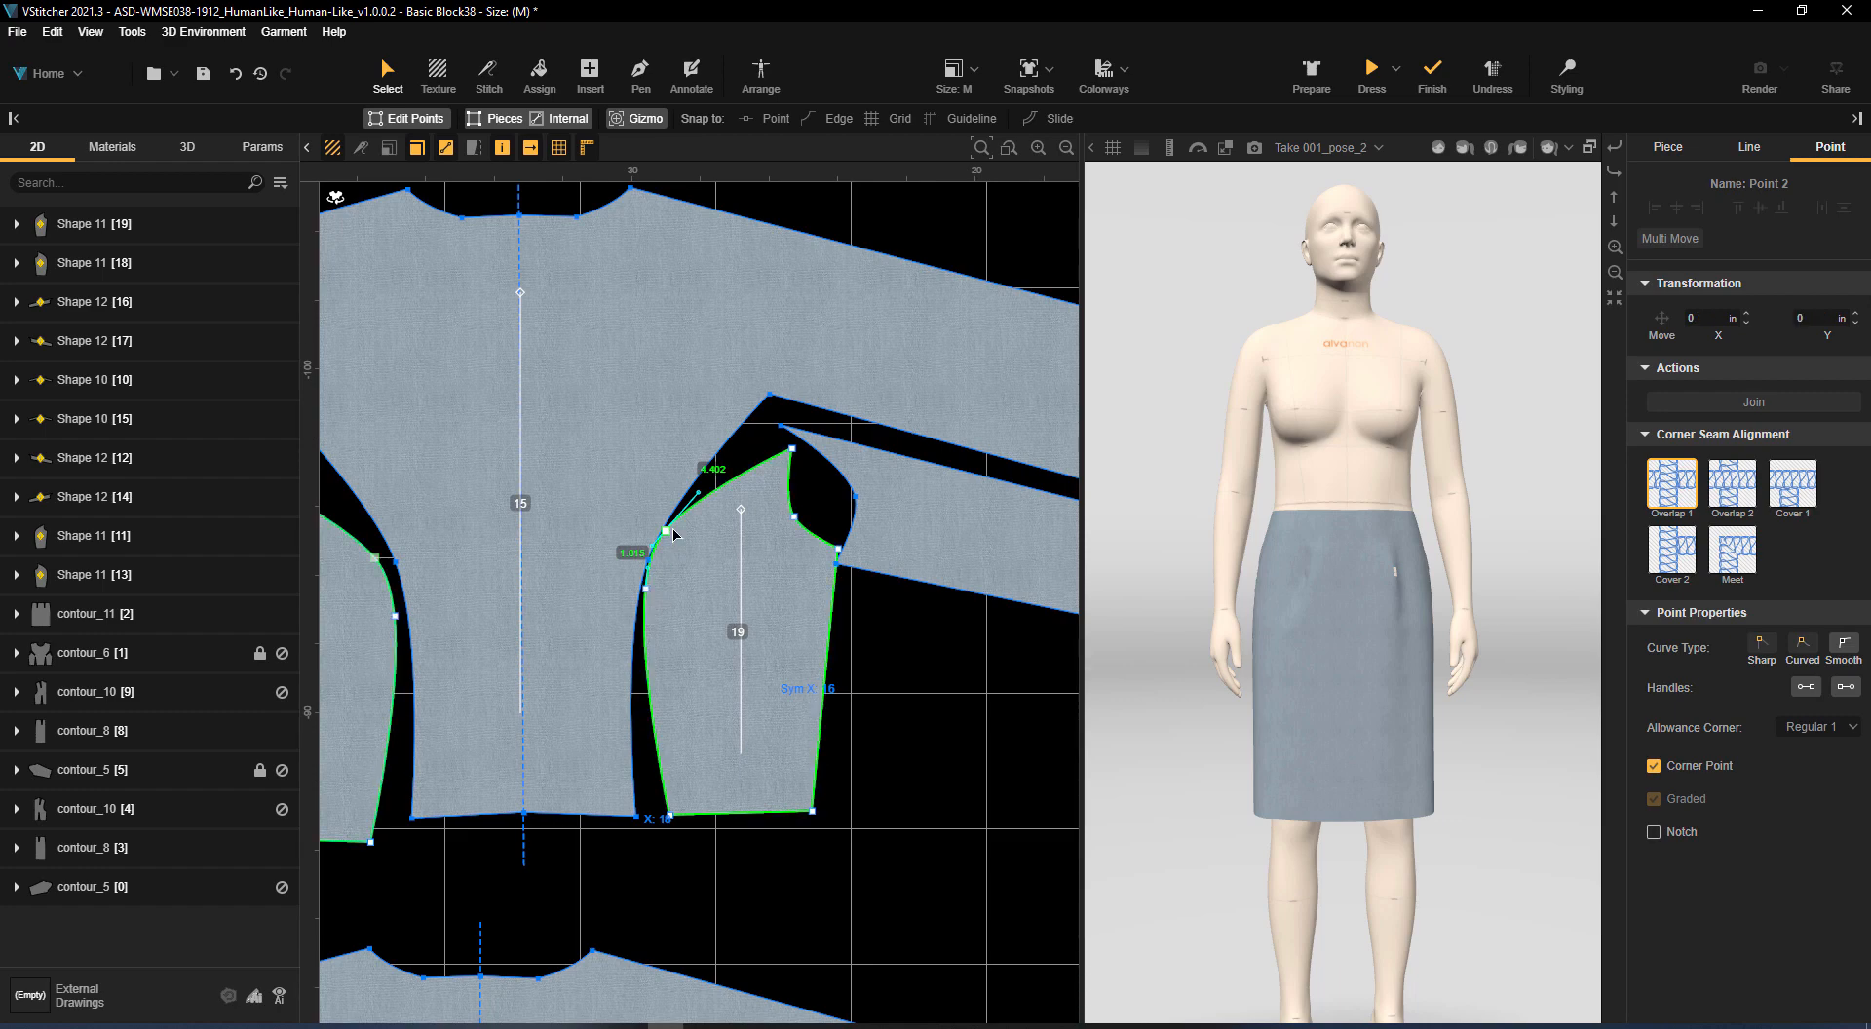
drag(673, 535, 681, 606)
Insert a rectangular piece about 27.9 by 11.5 in below the front panels
scroll(859, 651, down, 2)
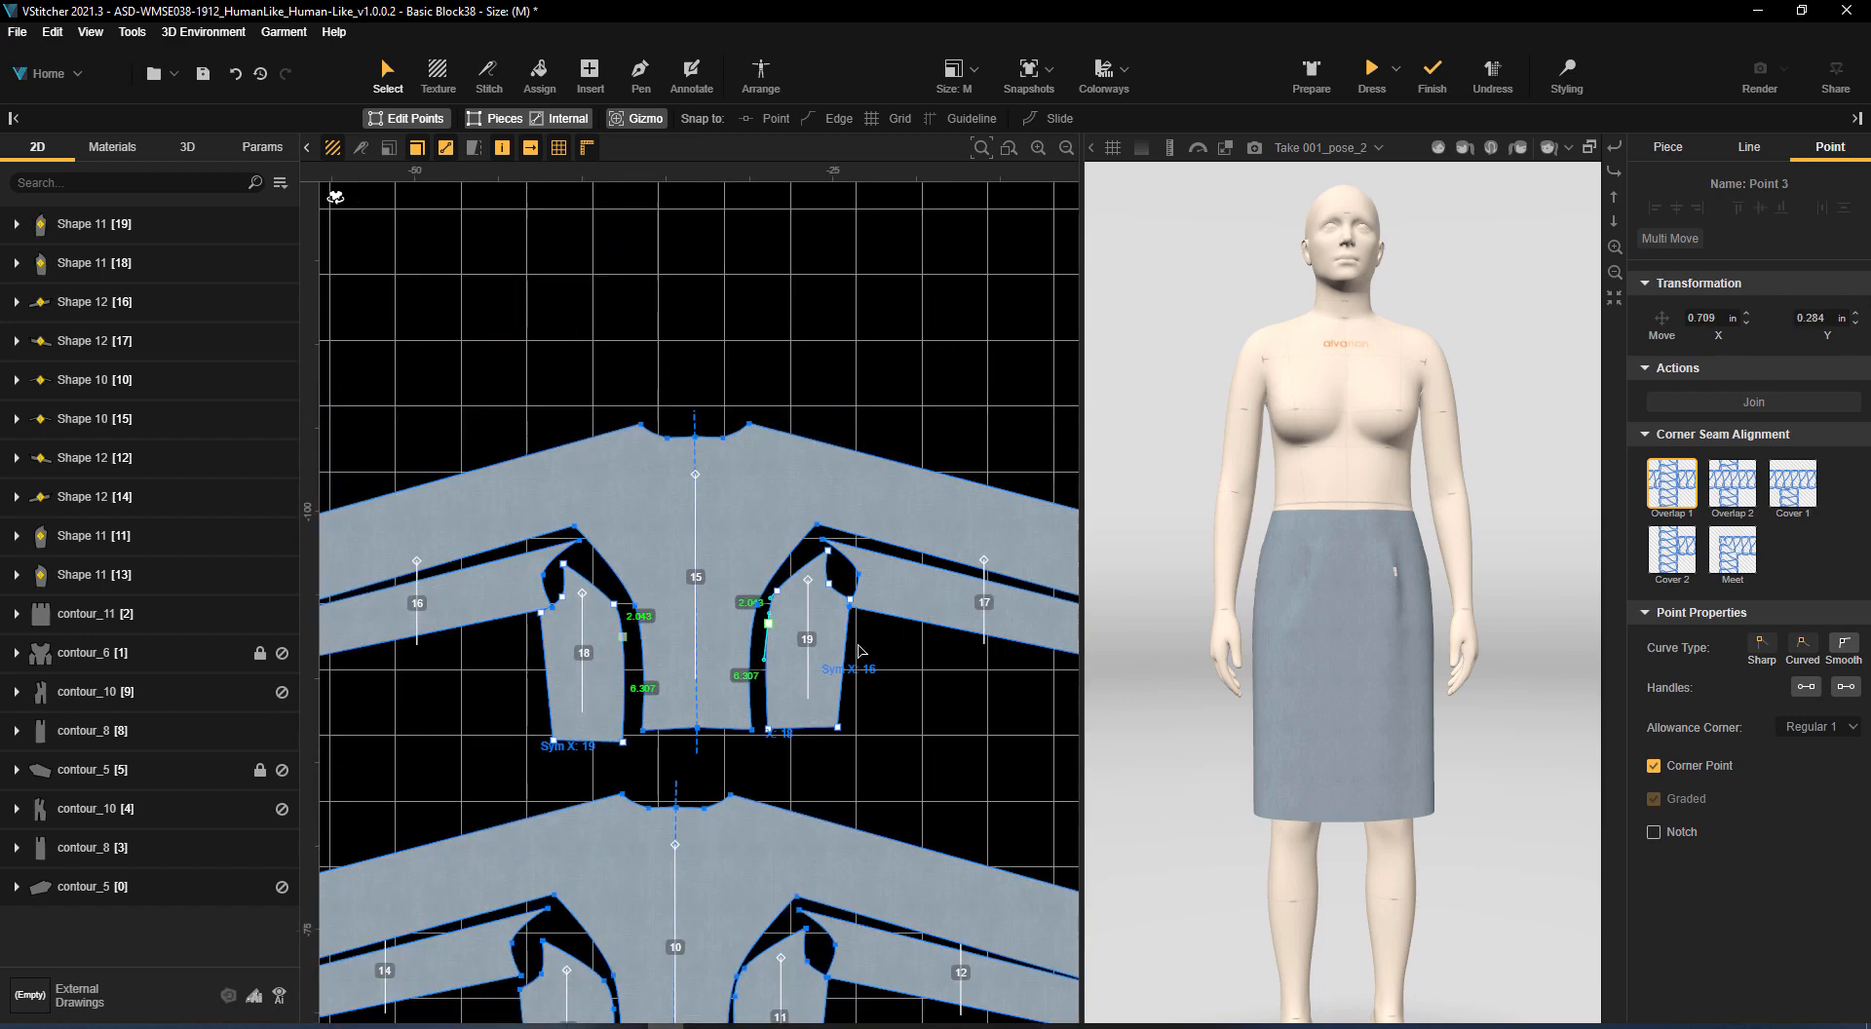
middle_drag(858, 651, 836, 462)
scroll(837, 467, down, 3)
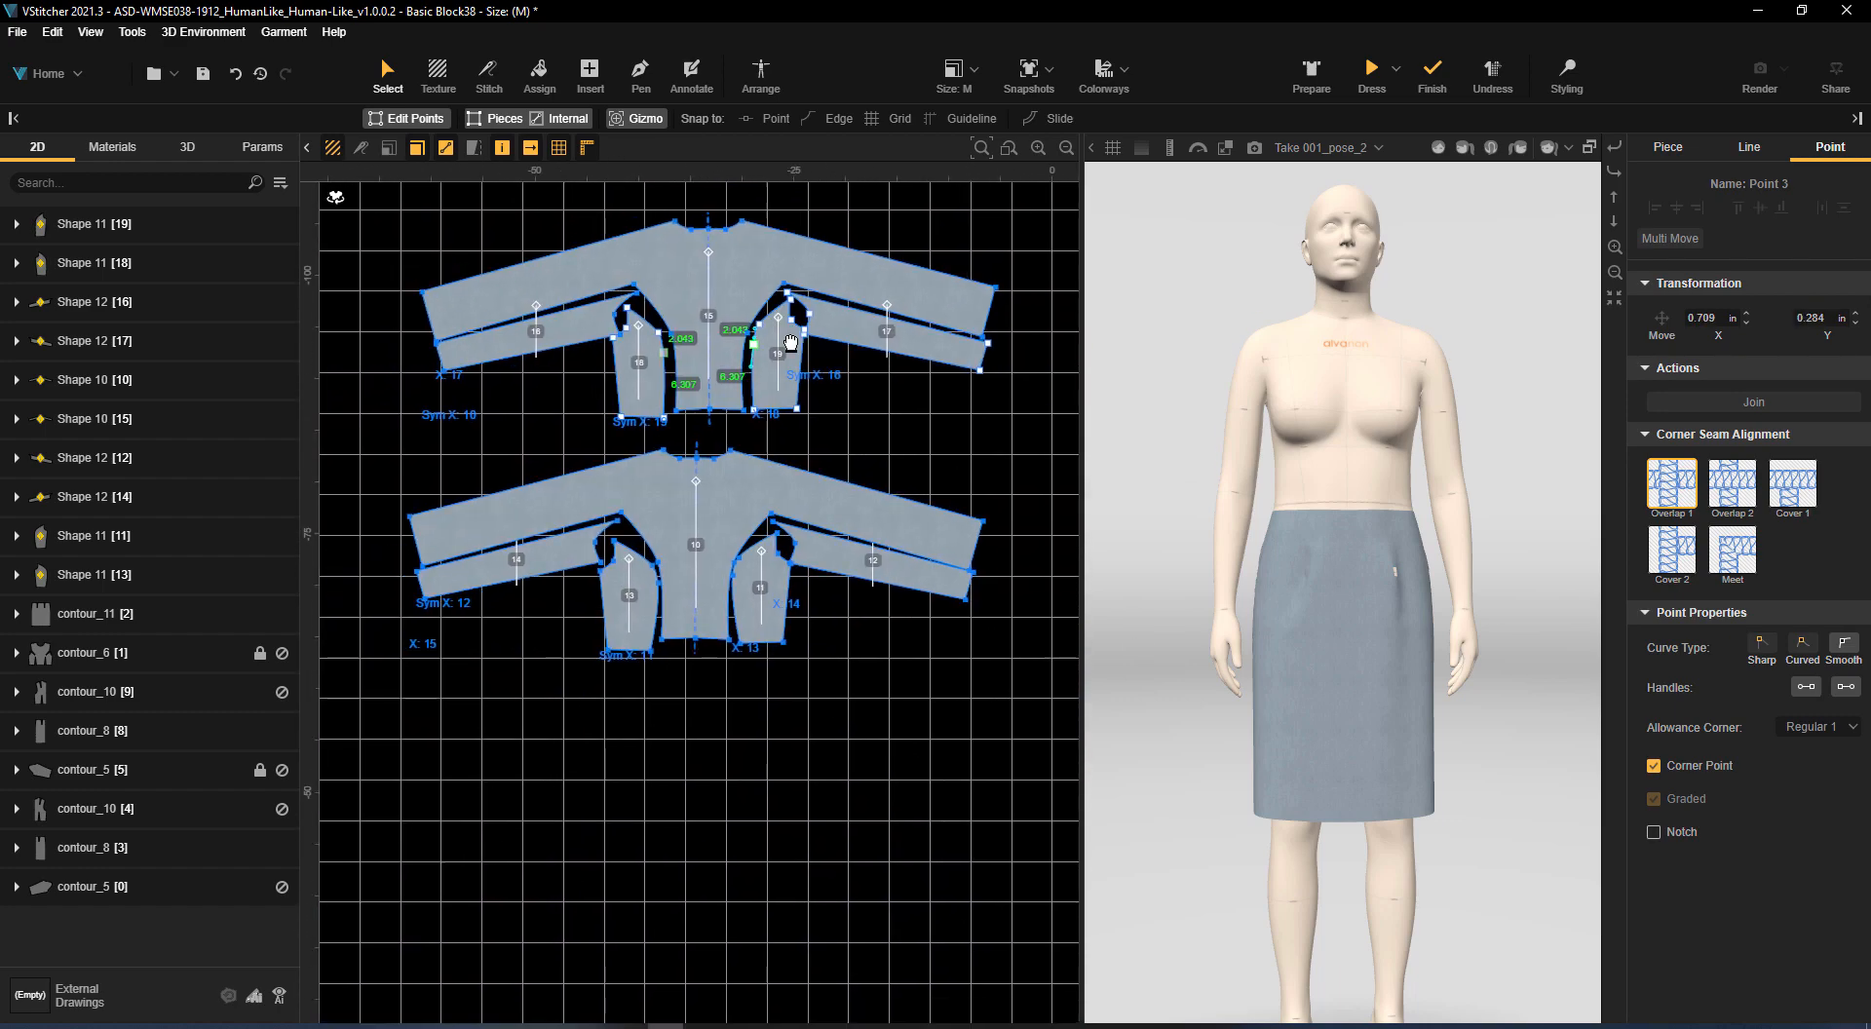
click(592, 71)
click(612, 118)
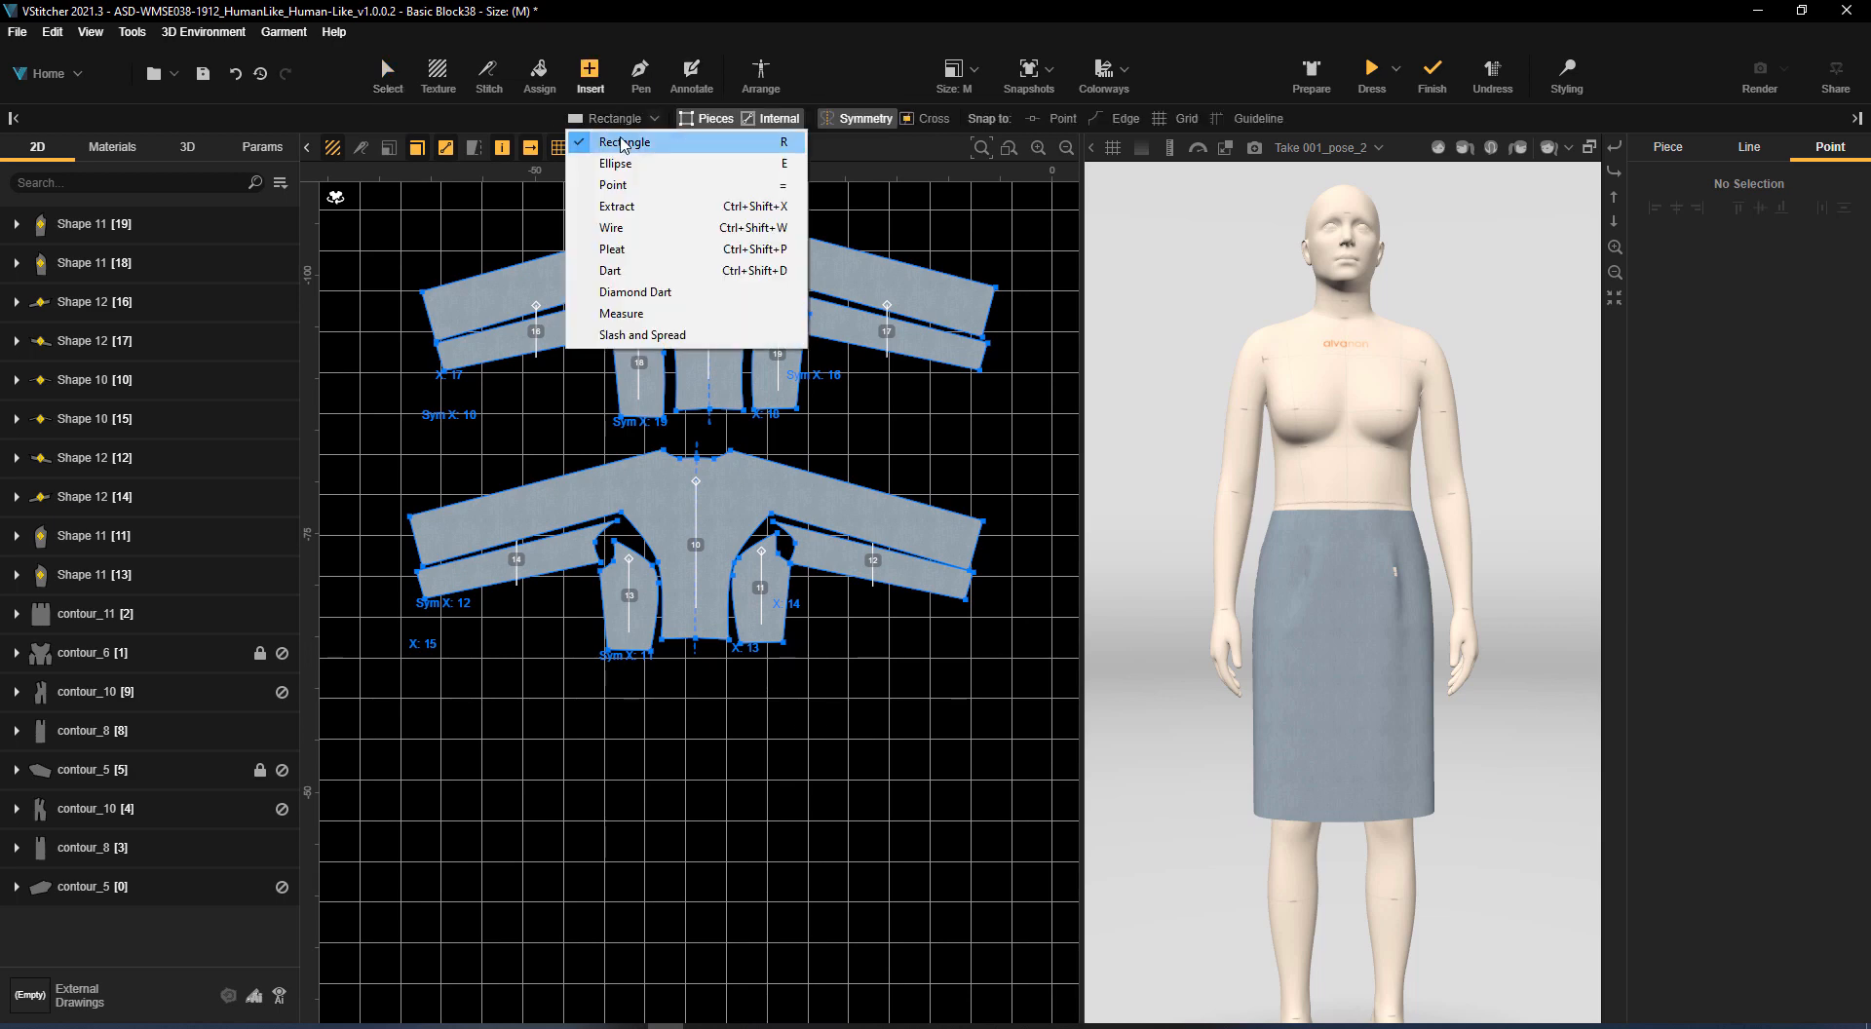
click(610, 147)
drag(544, 664, 833, 782)
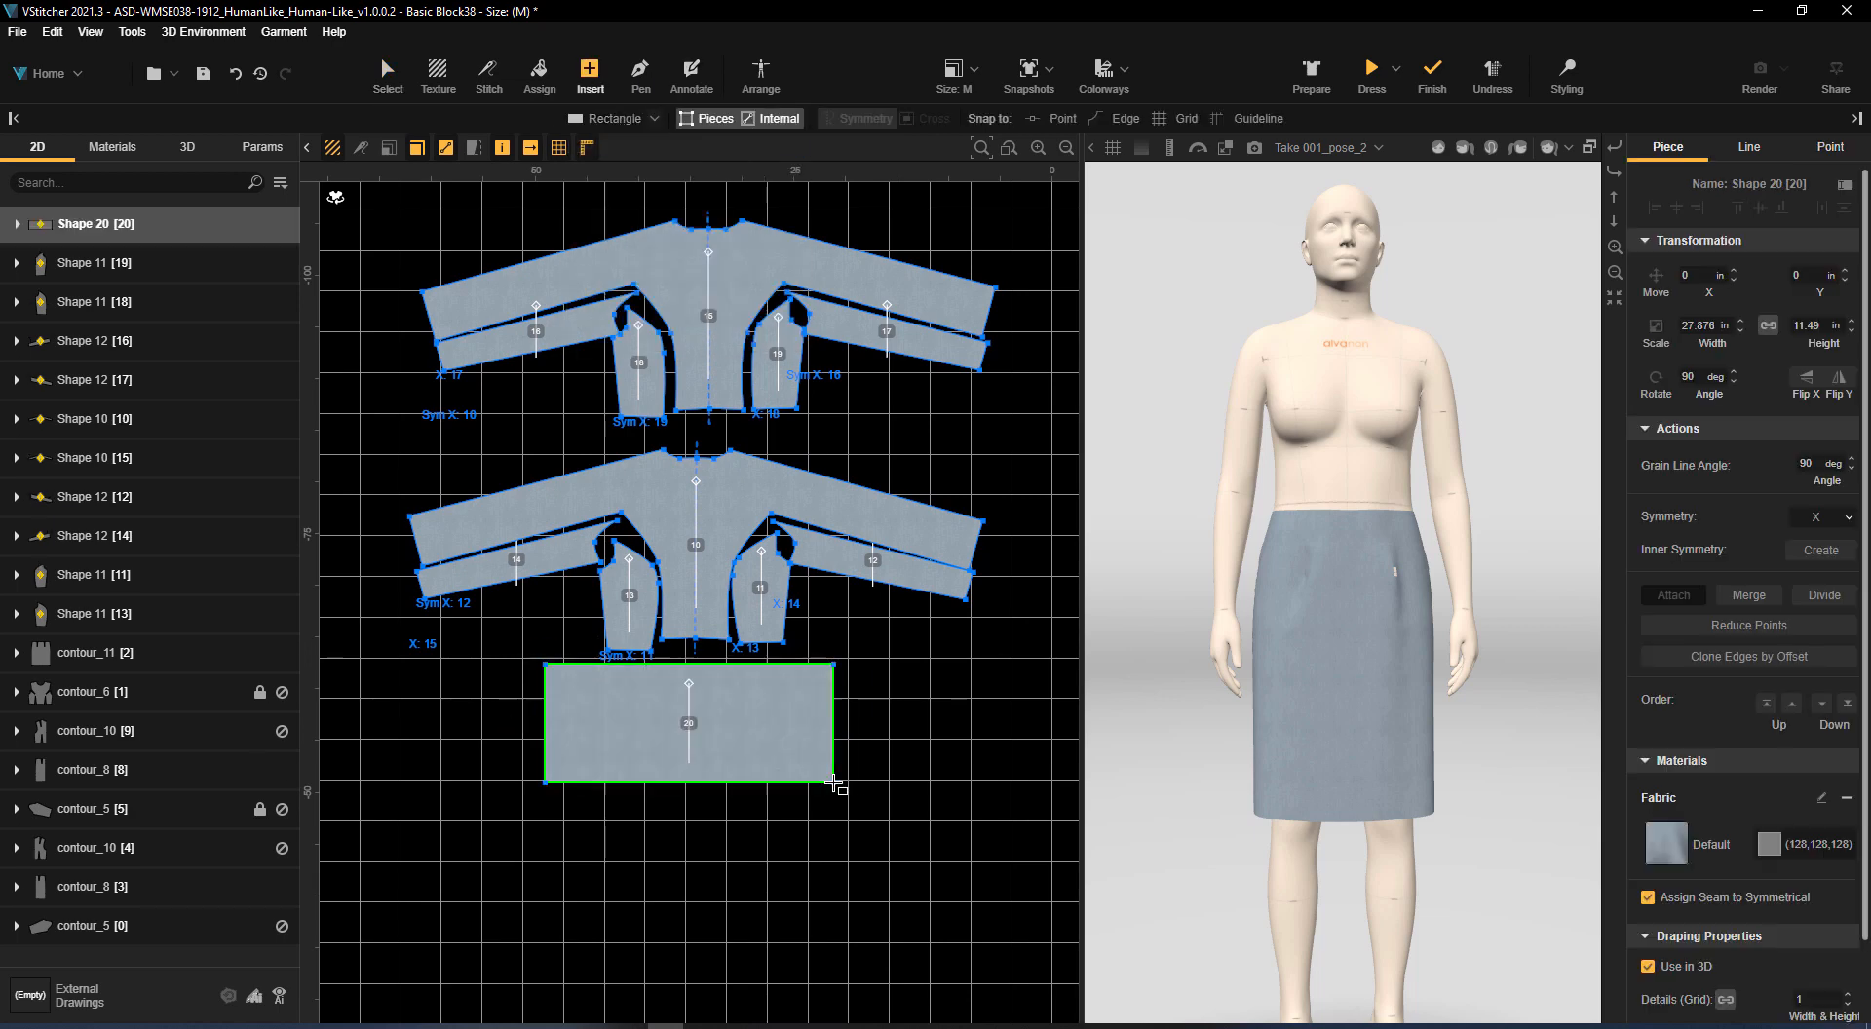
Slash and spread the rectangle with two slash lines, anchoring the section on their far side and applying an end spread of 6 in
click(624, 118)
click(633, 314)
click(601, 666)
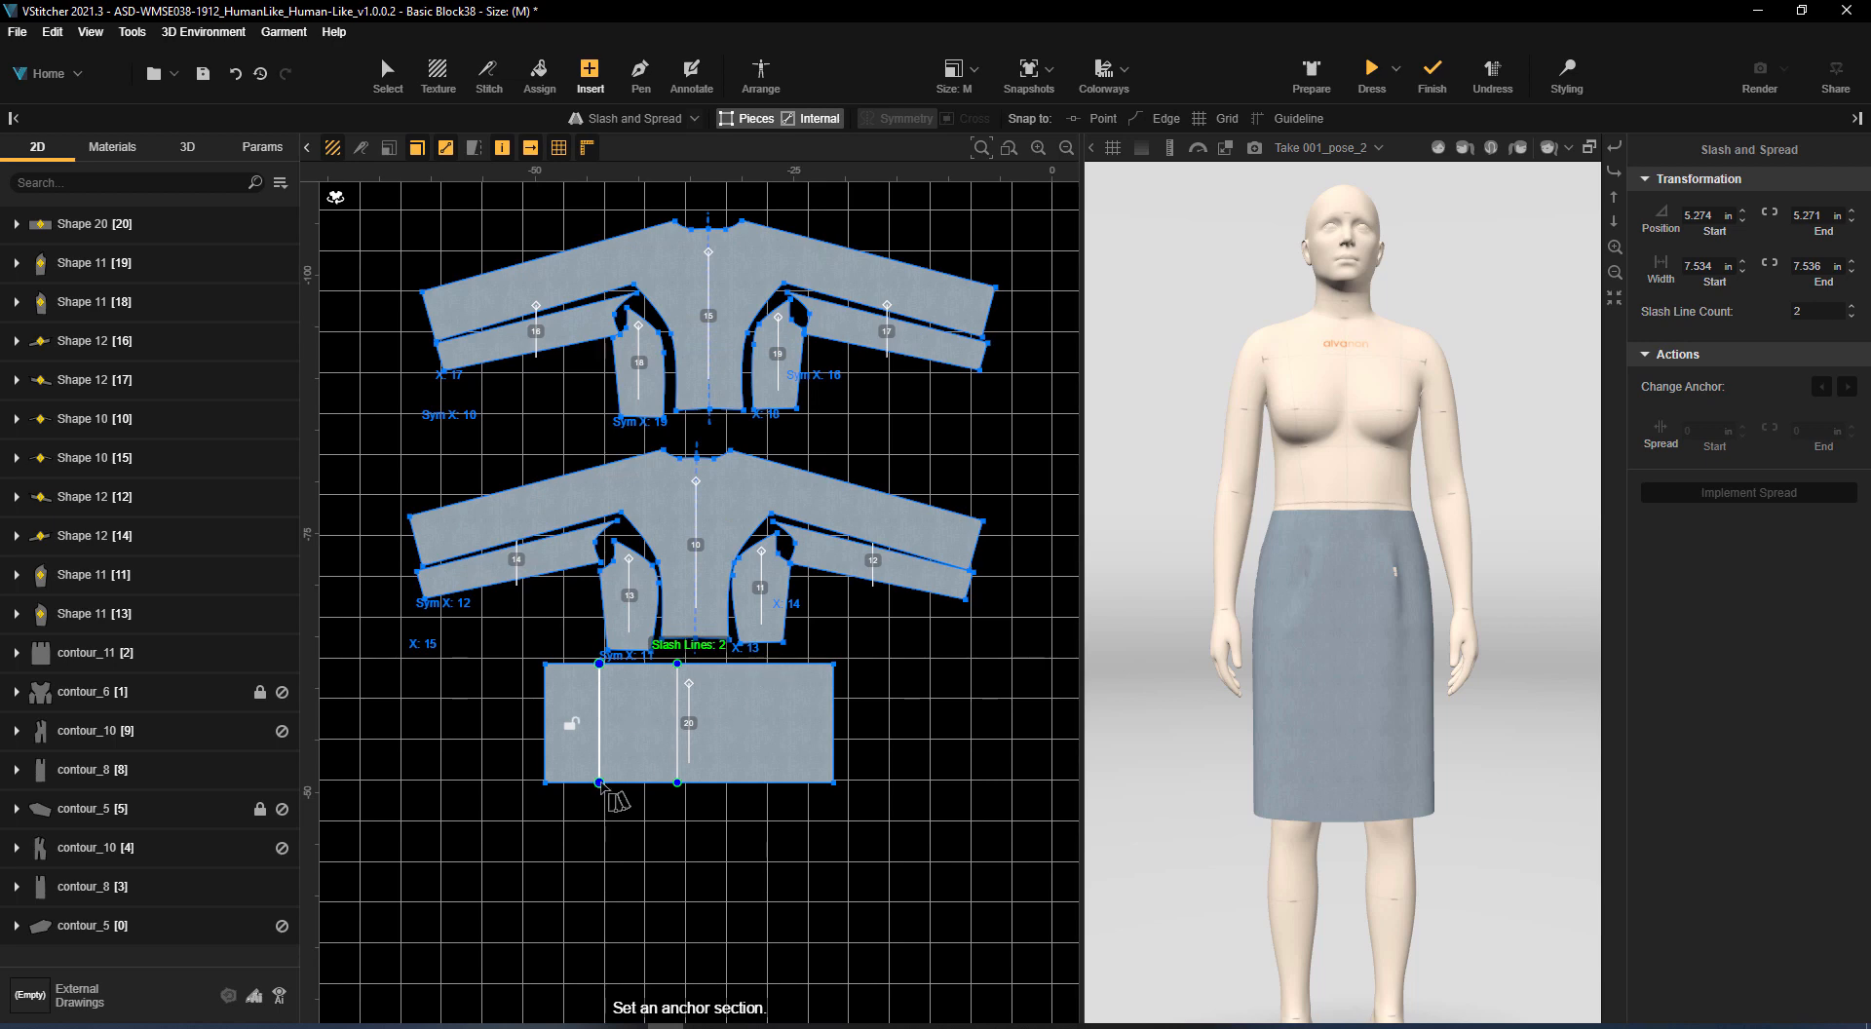
click(697, 721)
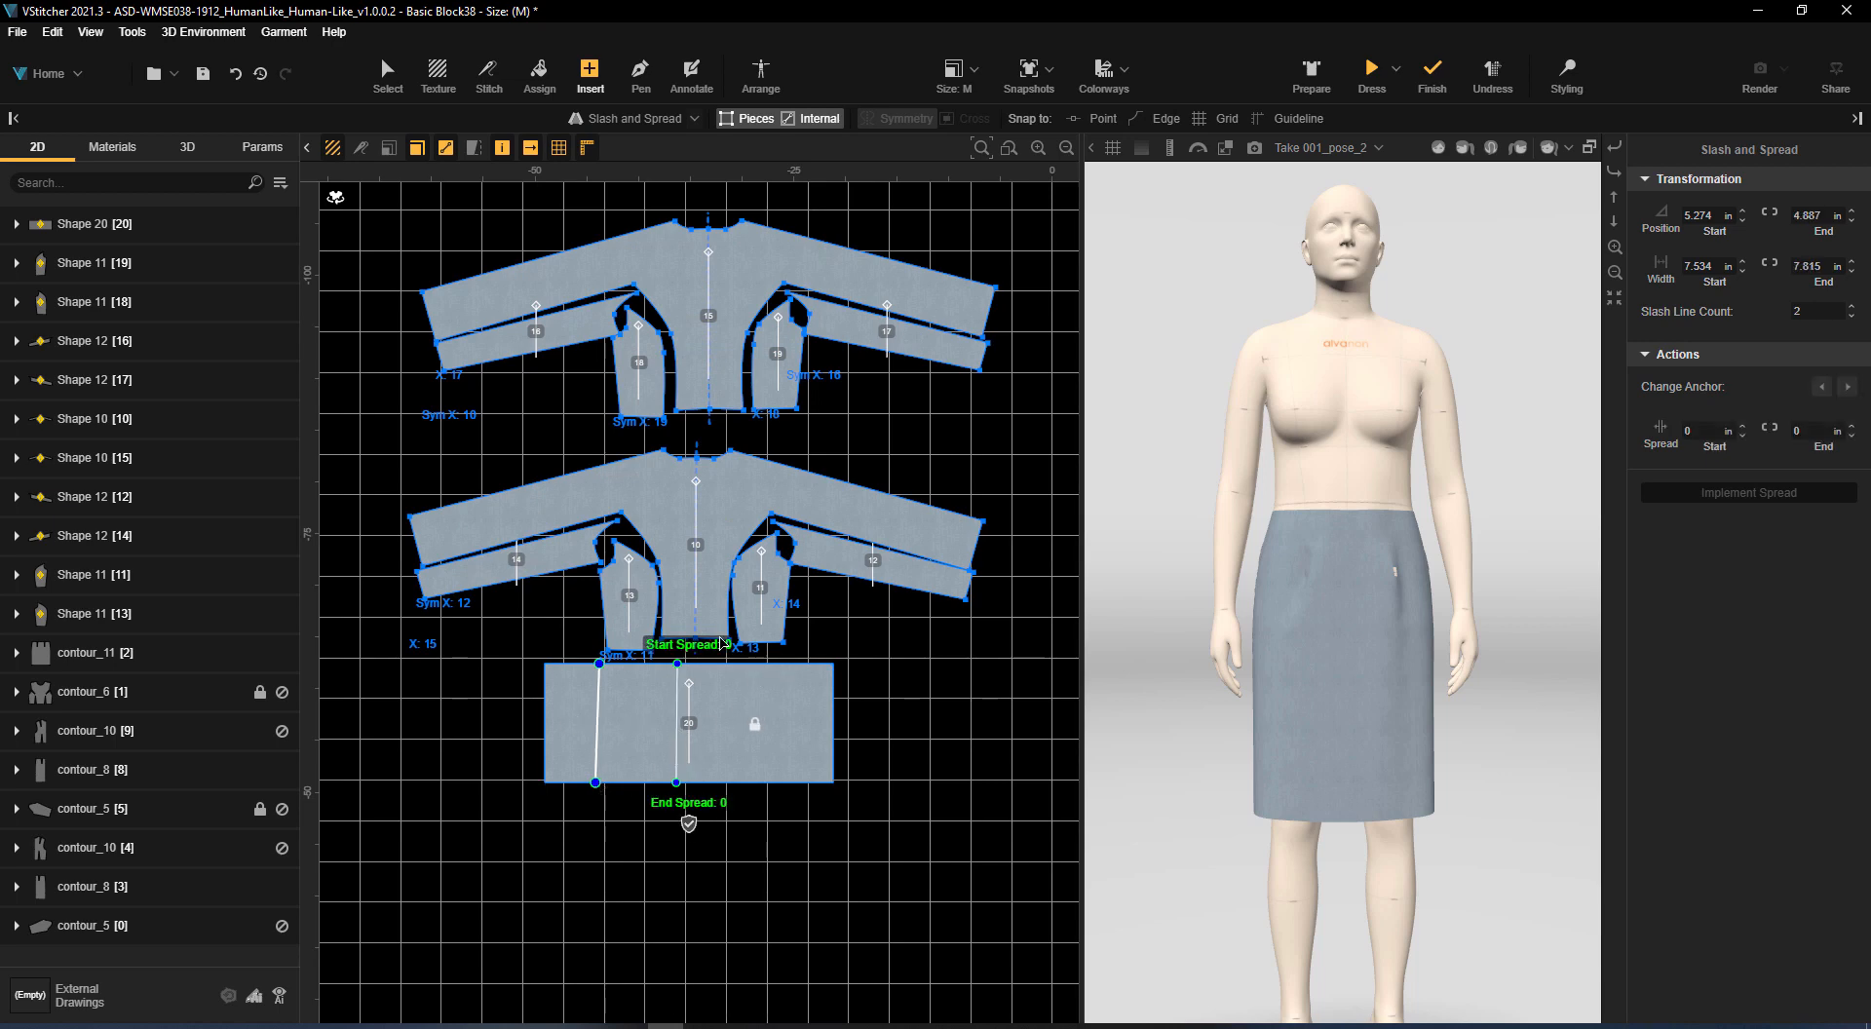
click(729, 803)
text(6)
key(Return)
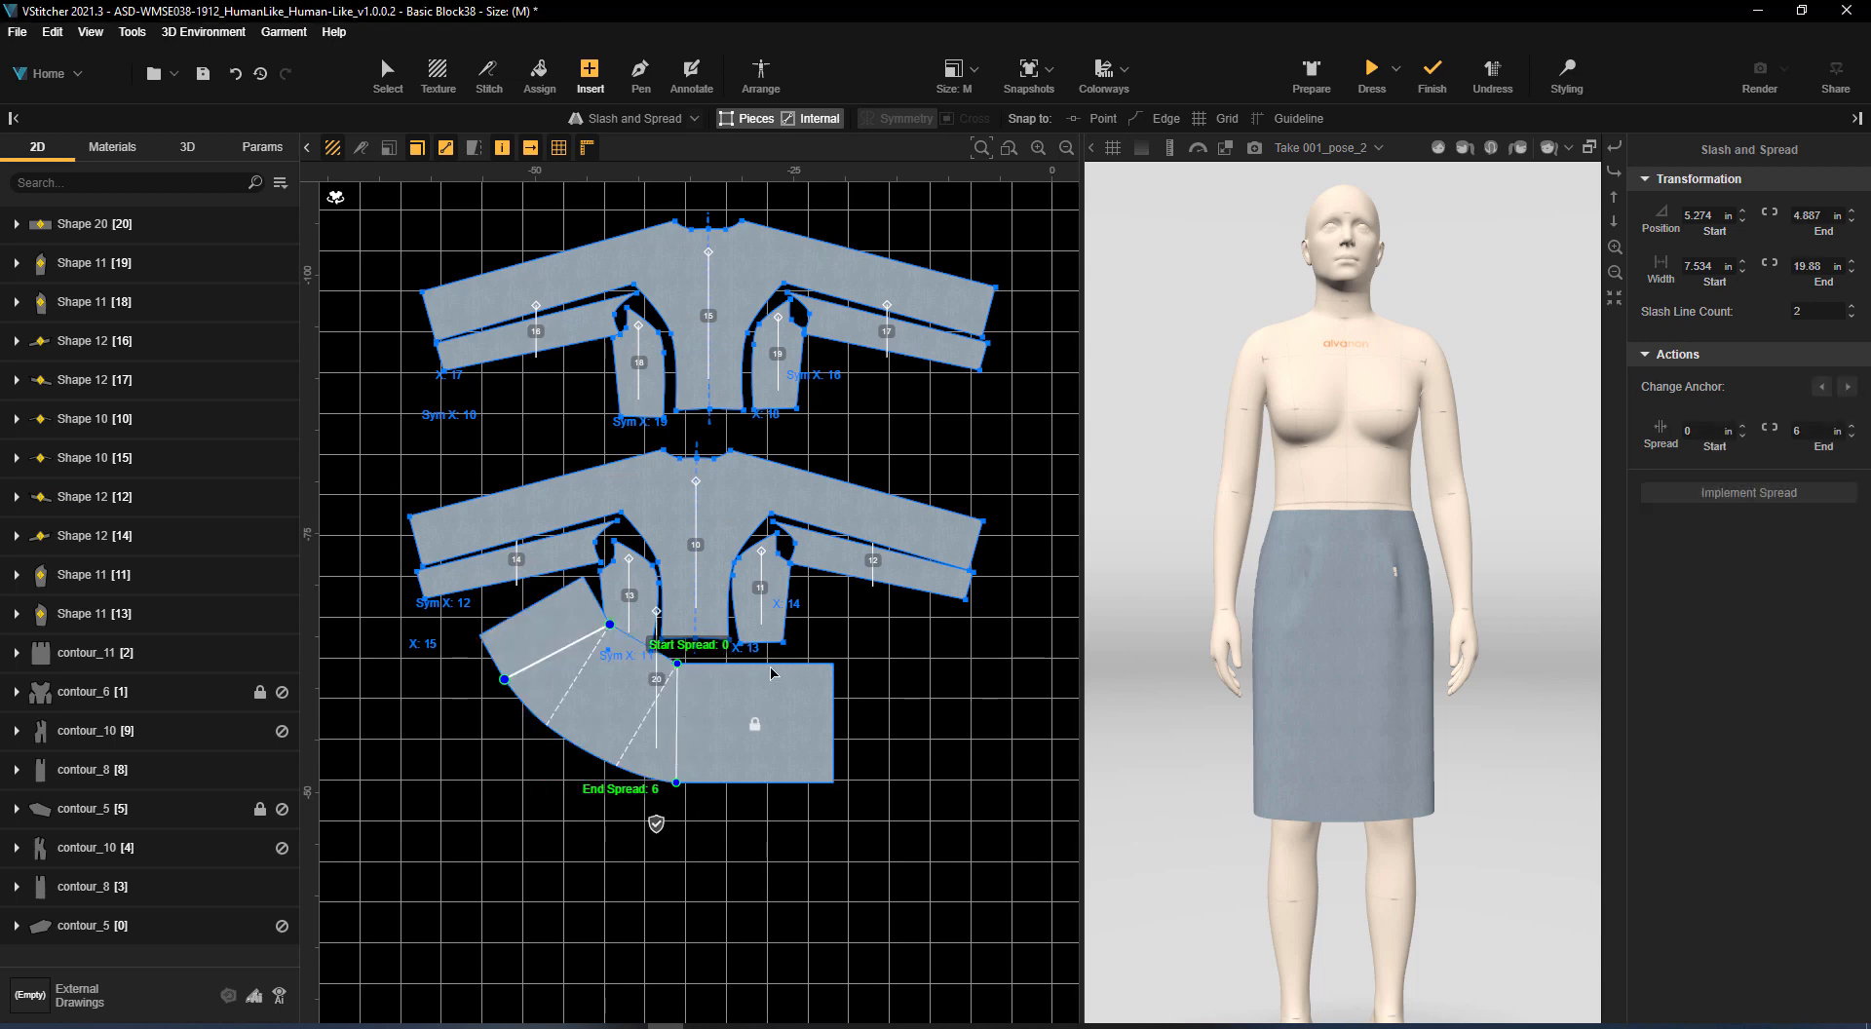
click(1752, 492)
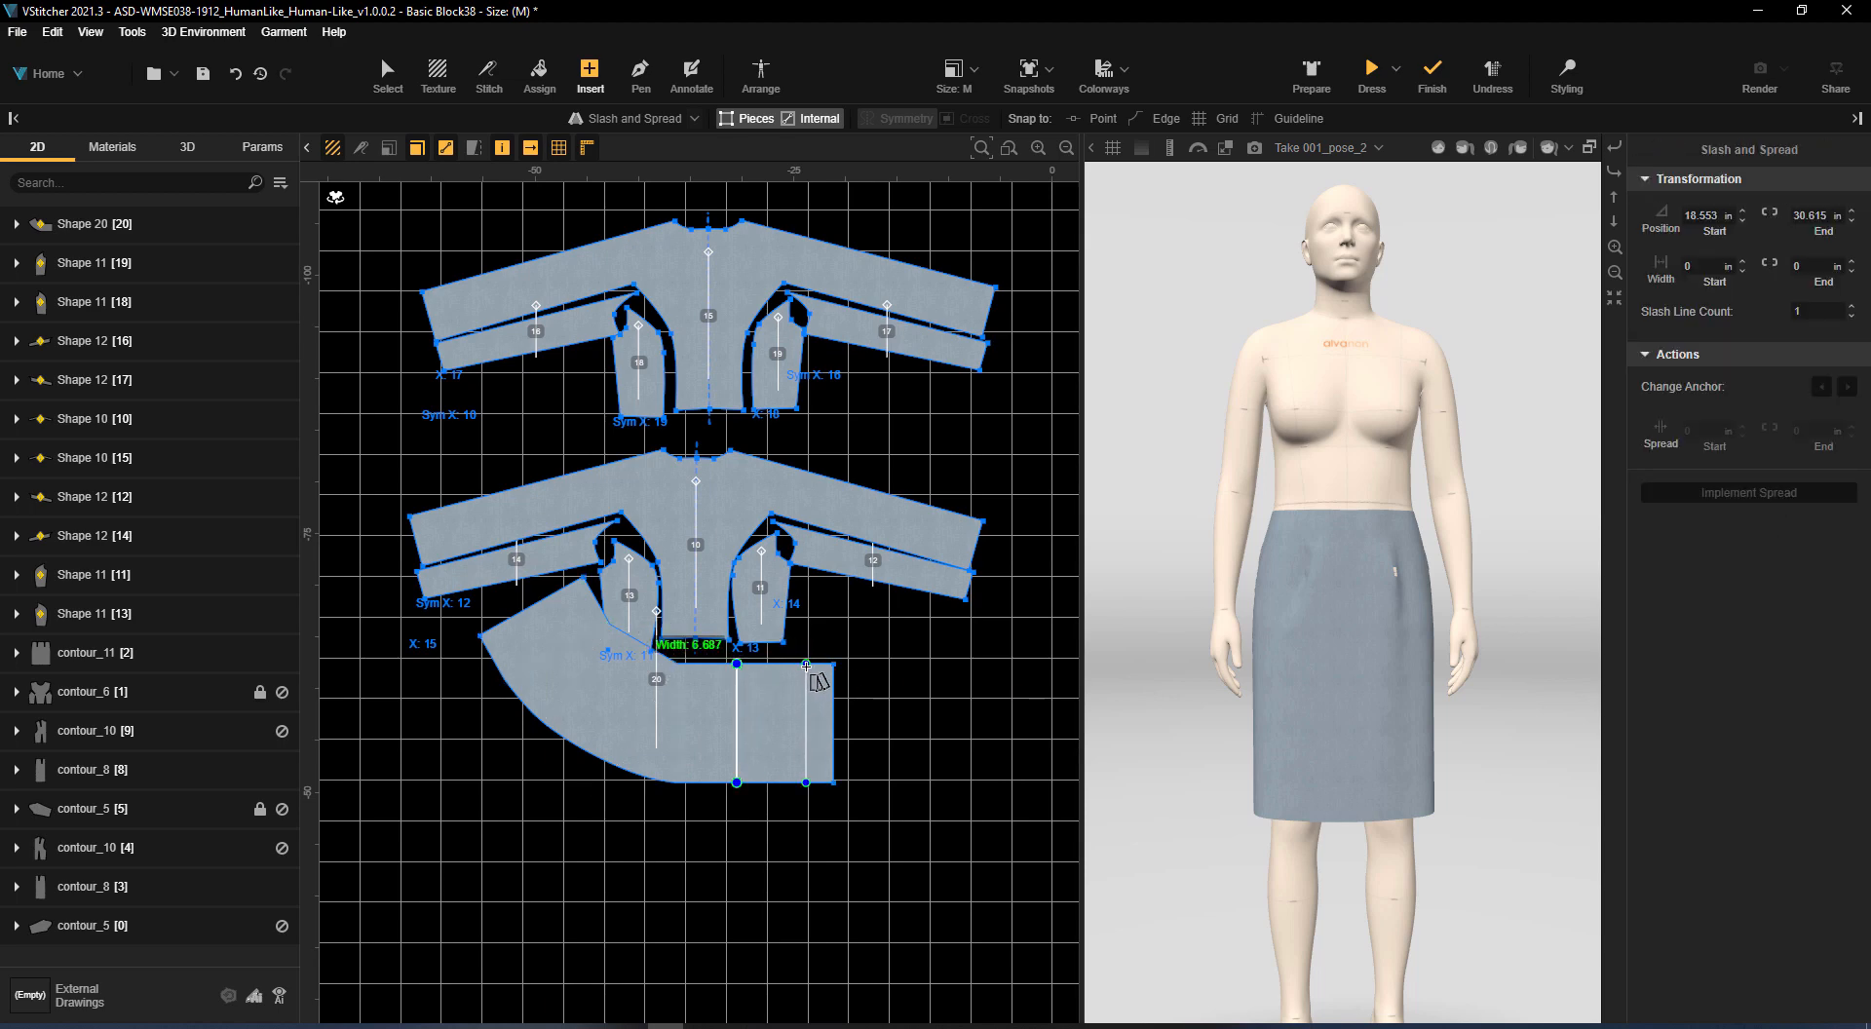
Slash and spread the remaining straight part of the piece with two slash lines, anchoring the section between them, and implement the spread
click(738, 665)
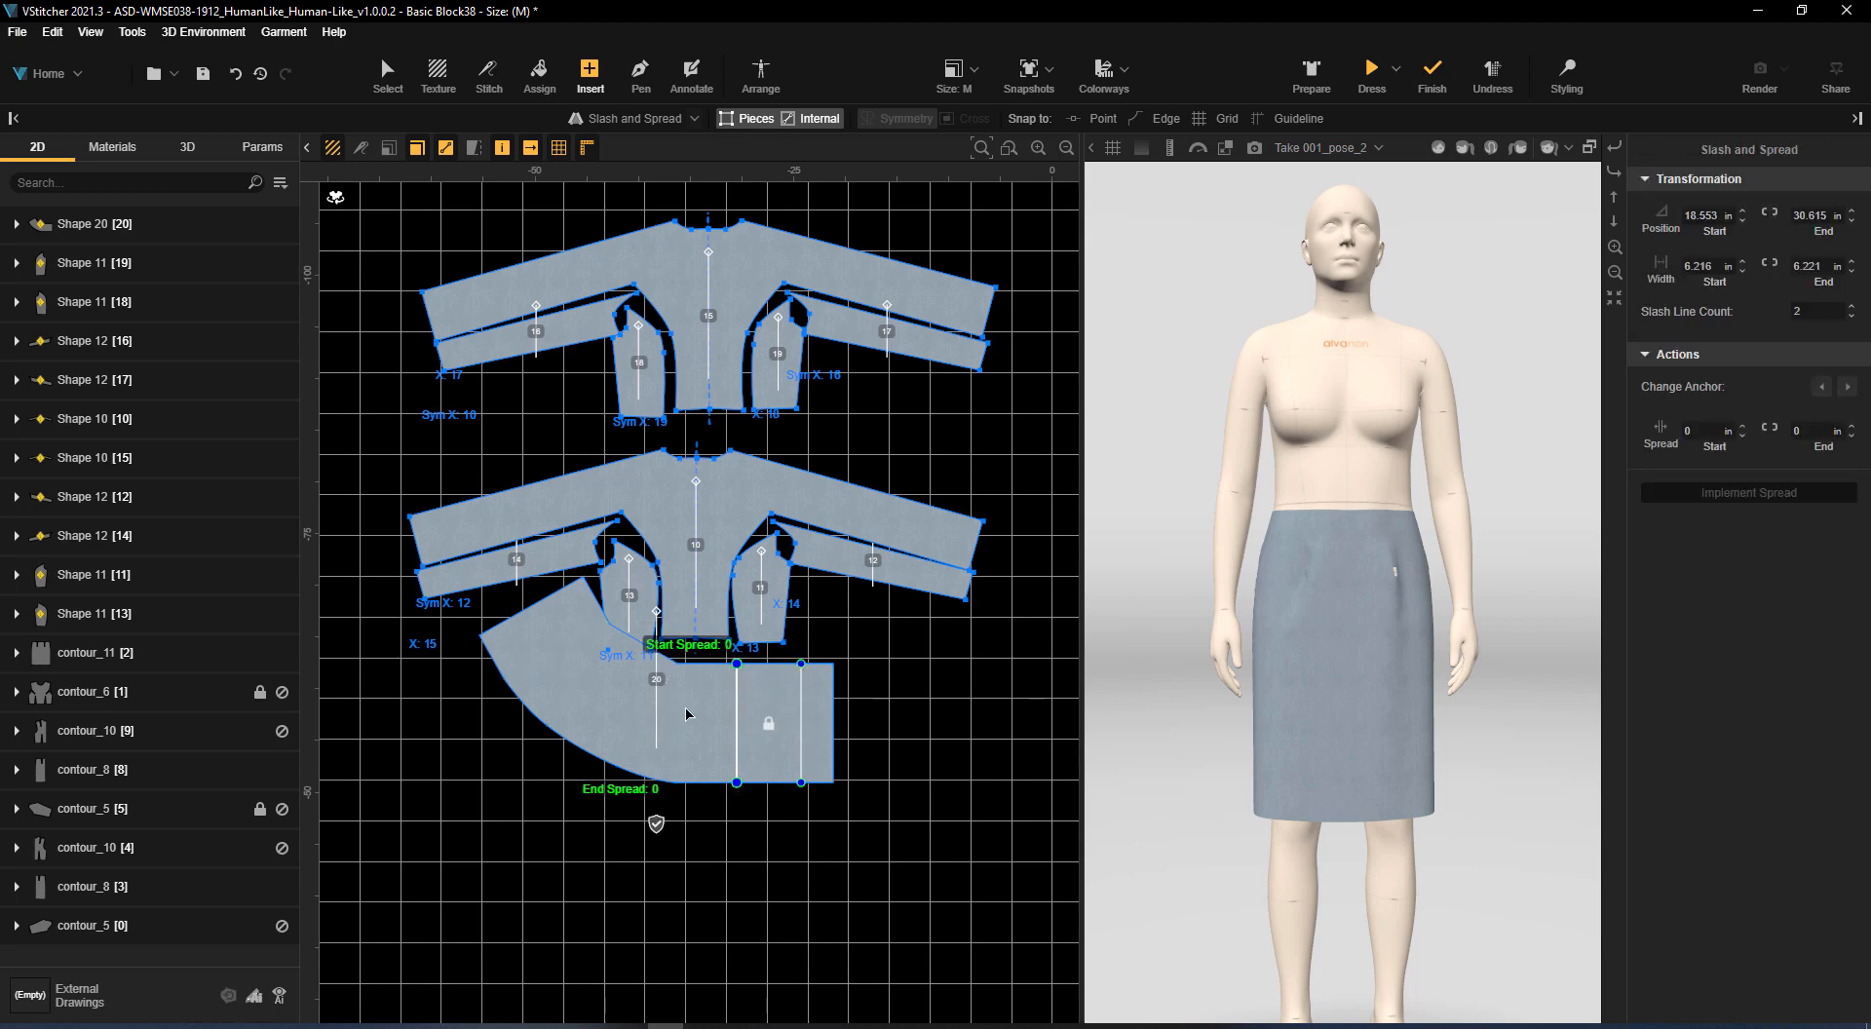
drag(571, 670, 541, 828)
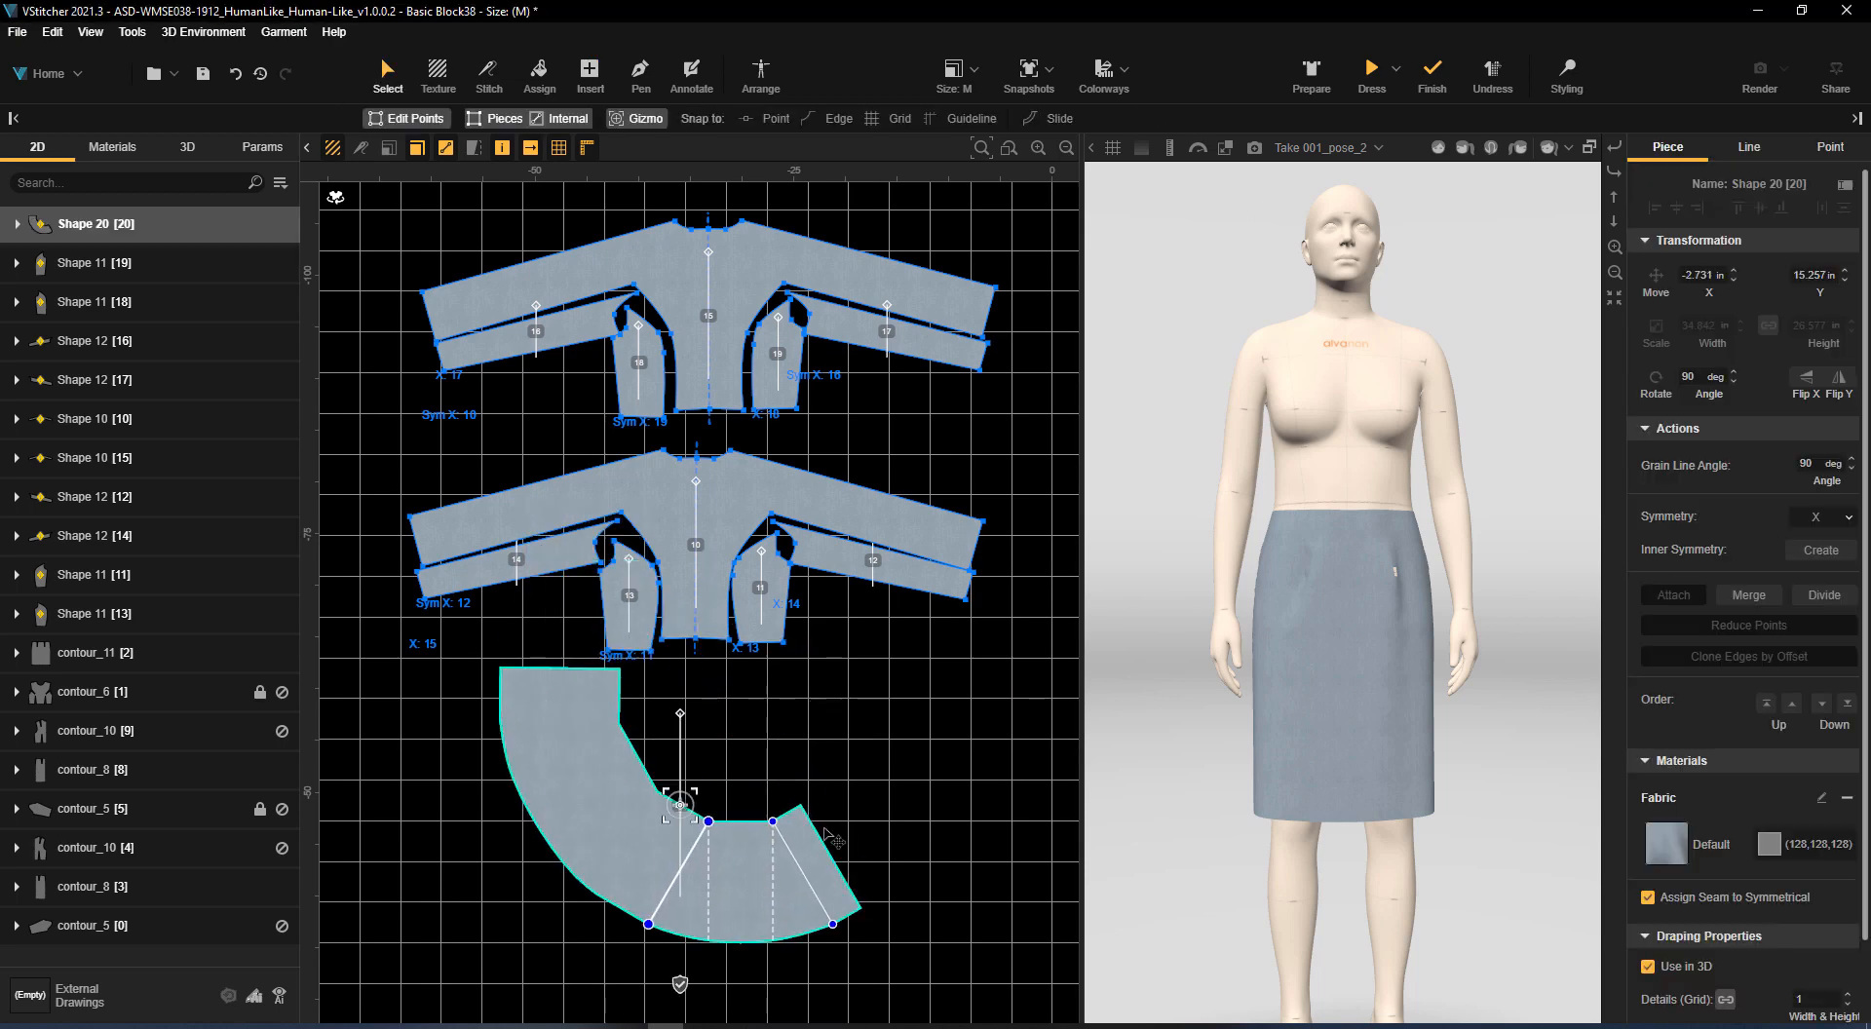
click(1132, 793)
click(742, 858)
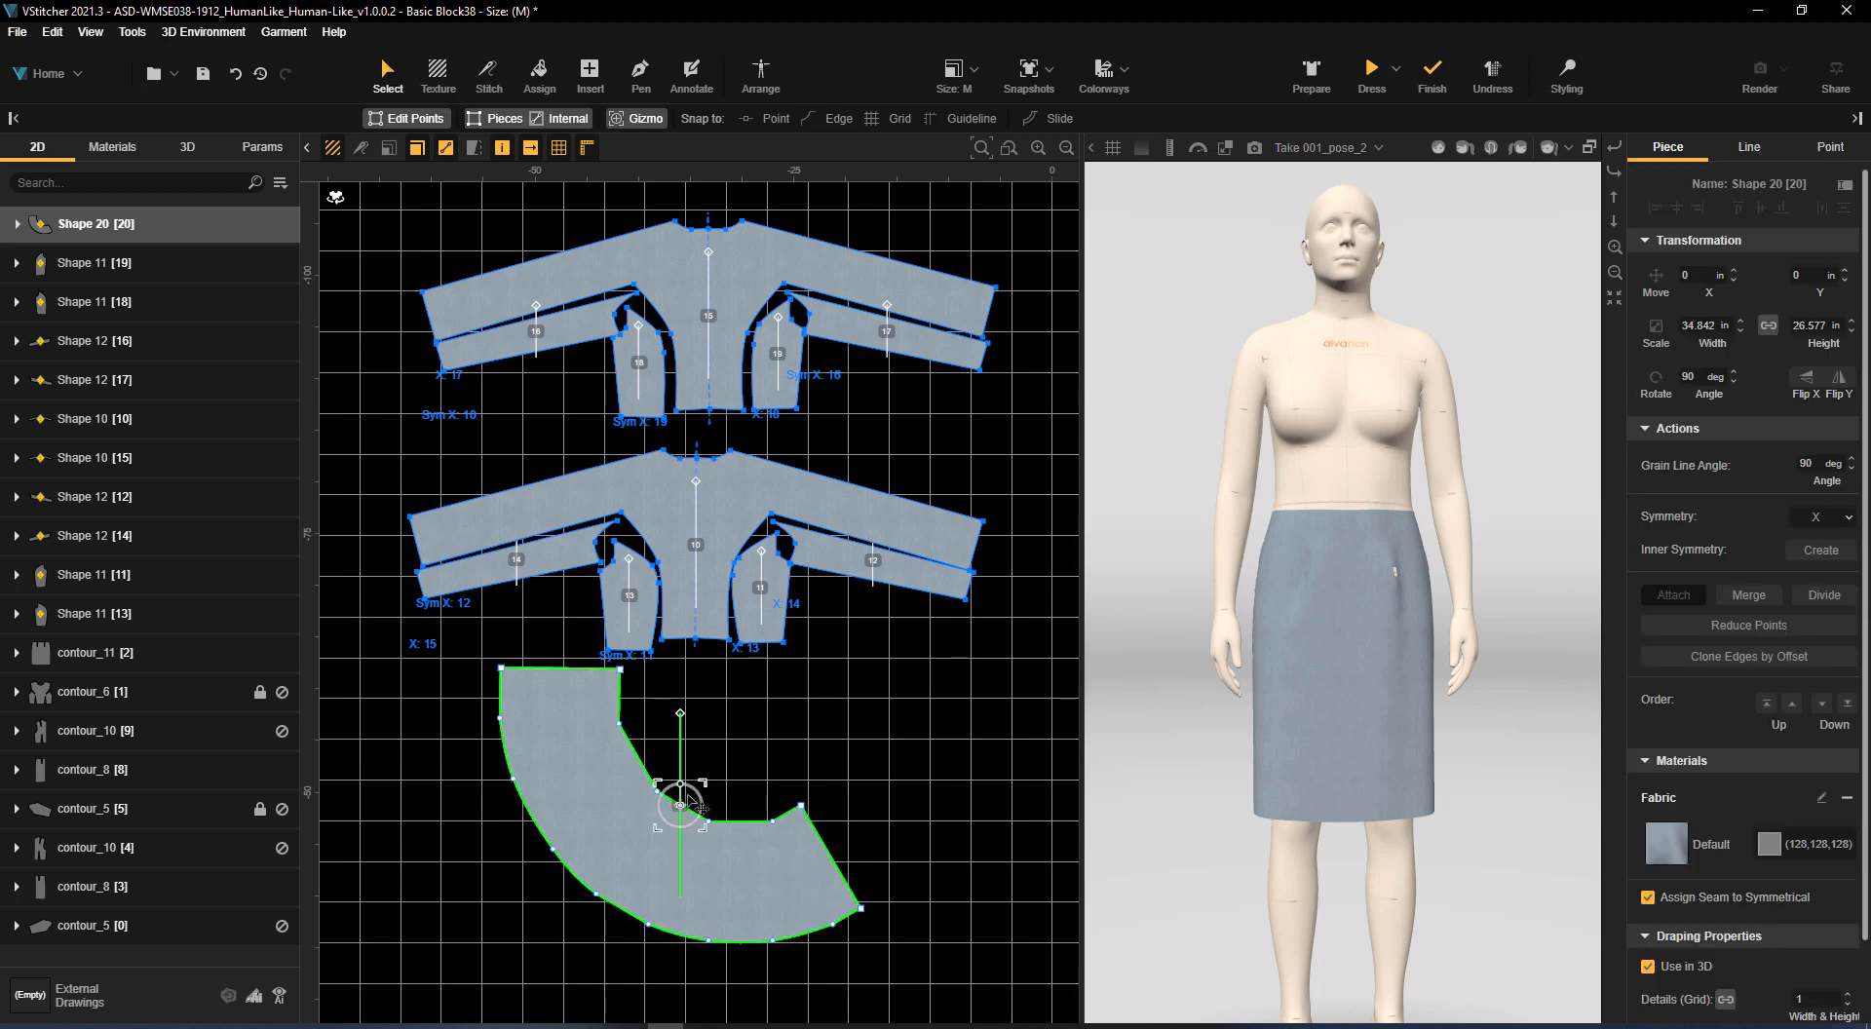
Level and duplicate the flared piece, and move the back kimono panels so they sit above the copy
drag(694, 805, 1306, 726)
scroll(970, 371, down, 2)
middle_drag(971, 371, 840, 463)
drag(414, 317, 871, 503)
drag(663, 404, 1042, 476)
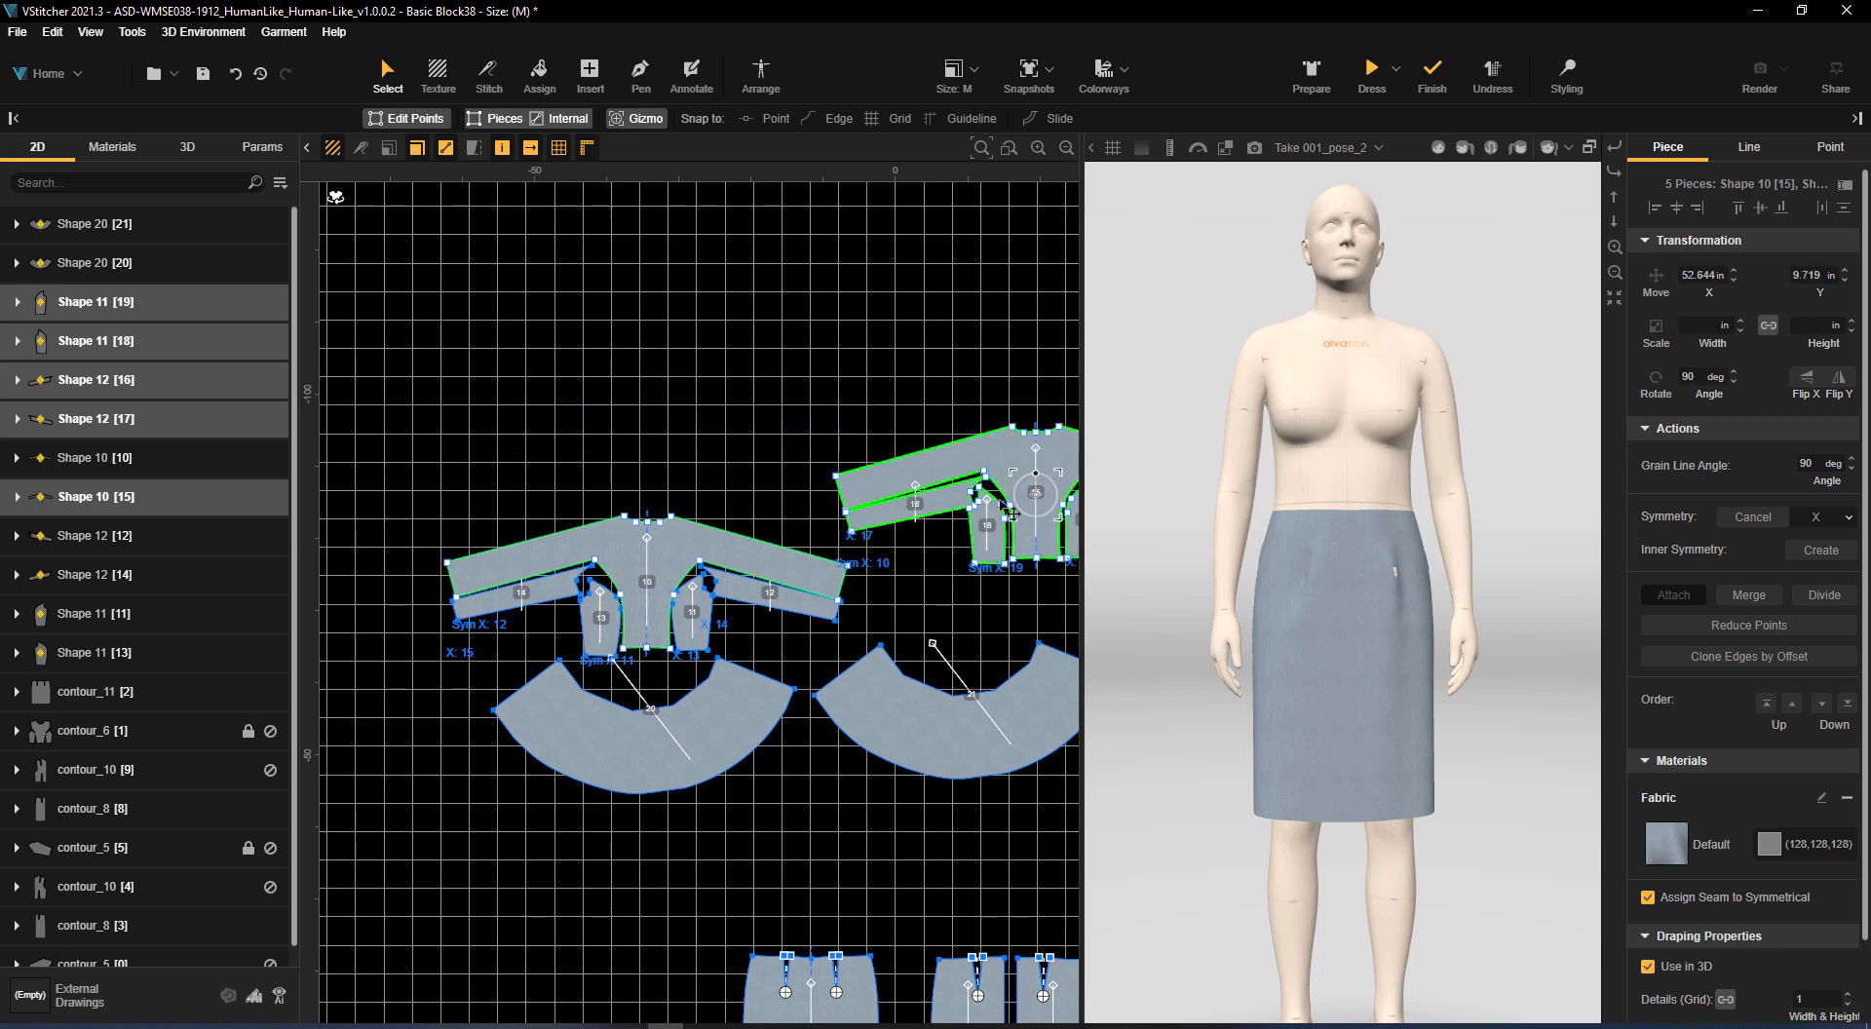
middle_drag(1042, 476, 711, 380)
Smooth the points along the inner upper edge of the duplicated flared piece 21 into a continuous curve
drag(743, 612, 815, 548)
scroll(653, 487, up, 5)
click(797, 654)
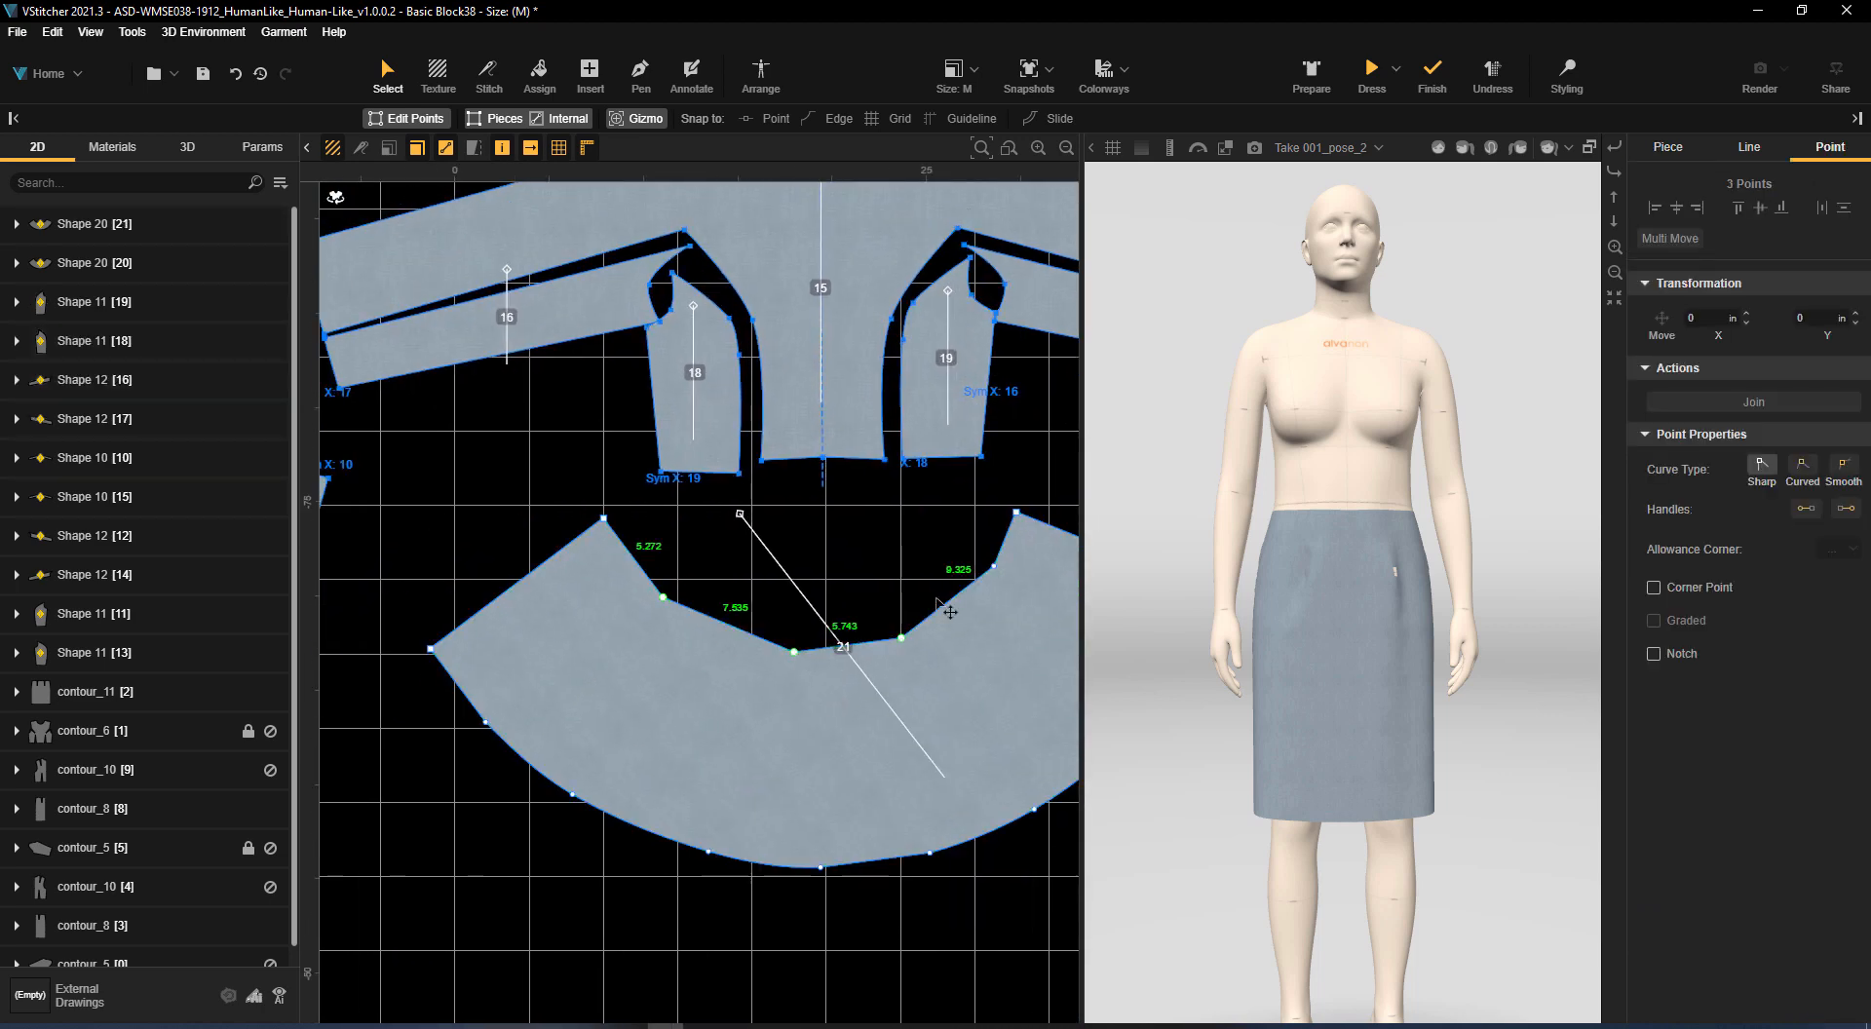
click(1845, 467)
click(816, 589)
middle_drag(522, 706, 462, 636)
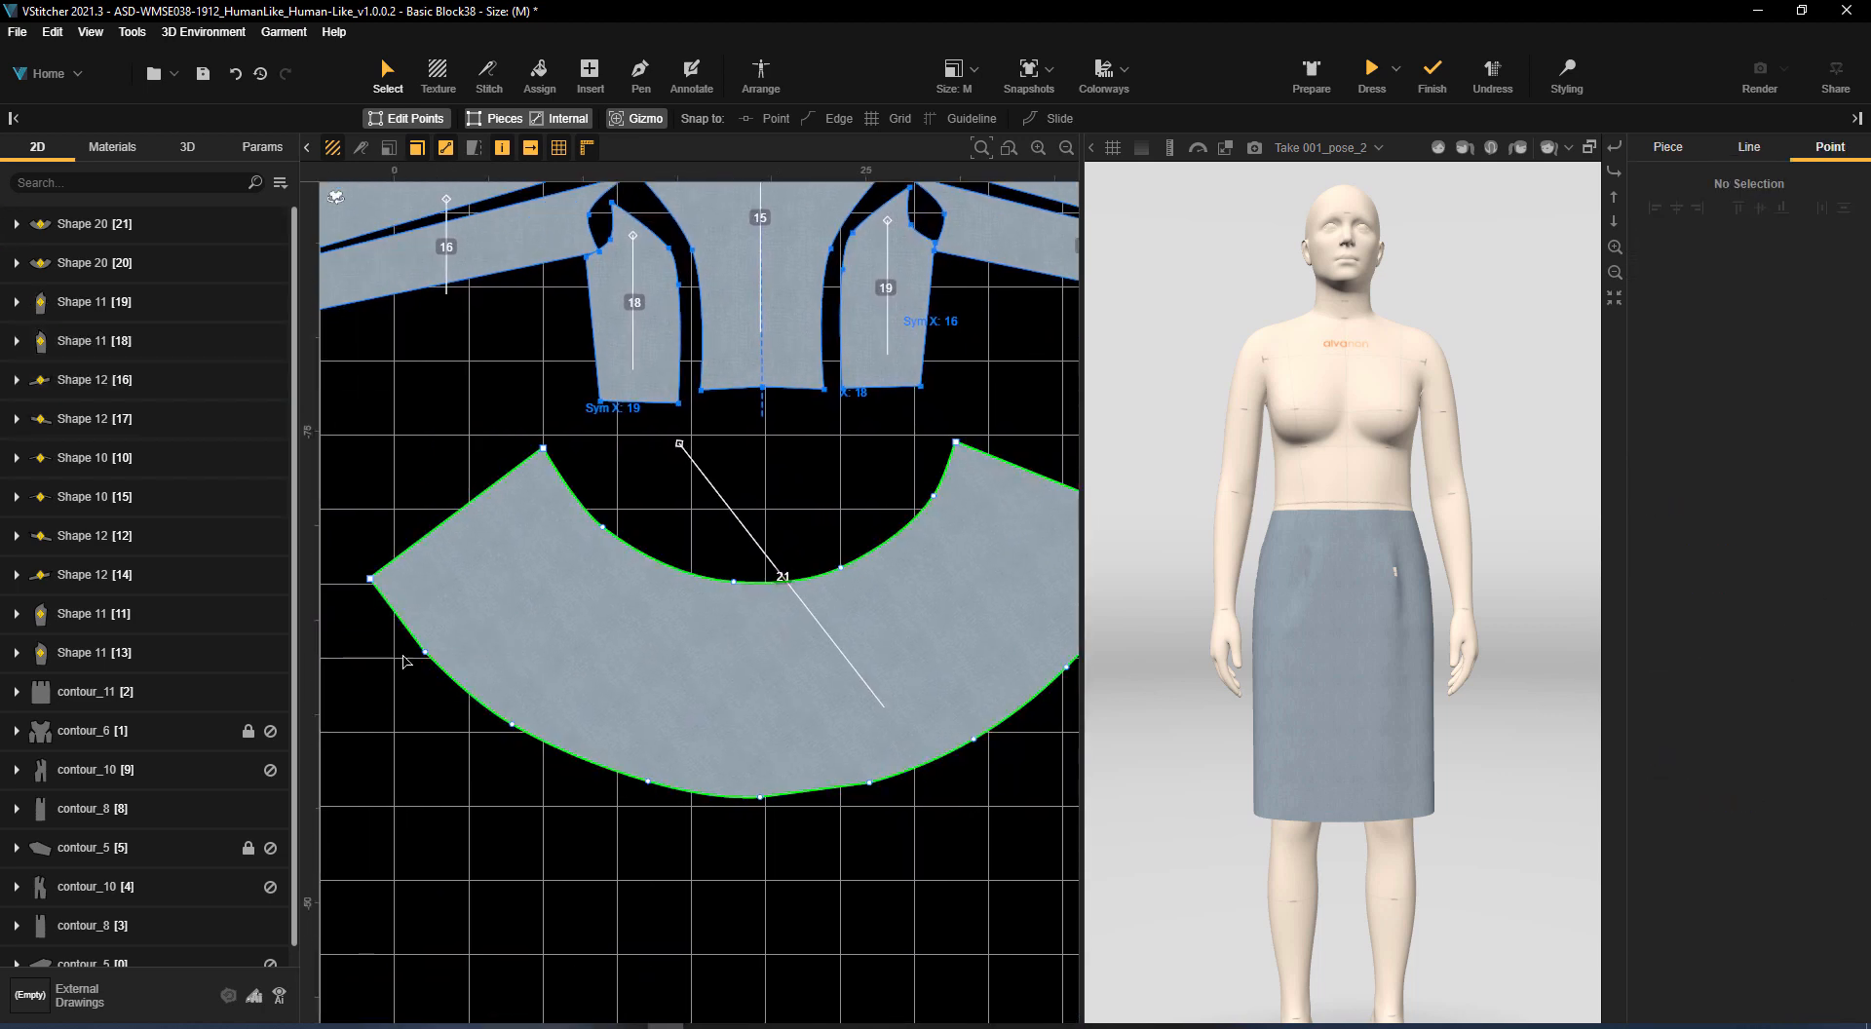
Convert the intermediate points along the outer hem of flared piece 21 to the Smooth curve type
click(415, 645)
click(425, 653)
shift+click(512, 725)
shift+click(870, 784)
middle_drag(993, 726, 853, 769)
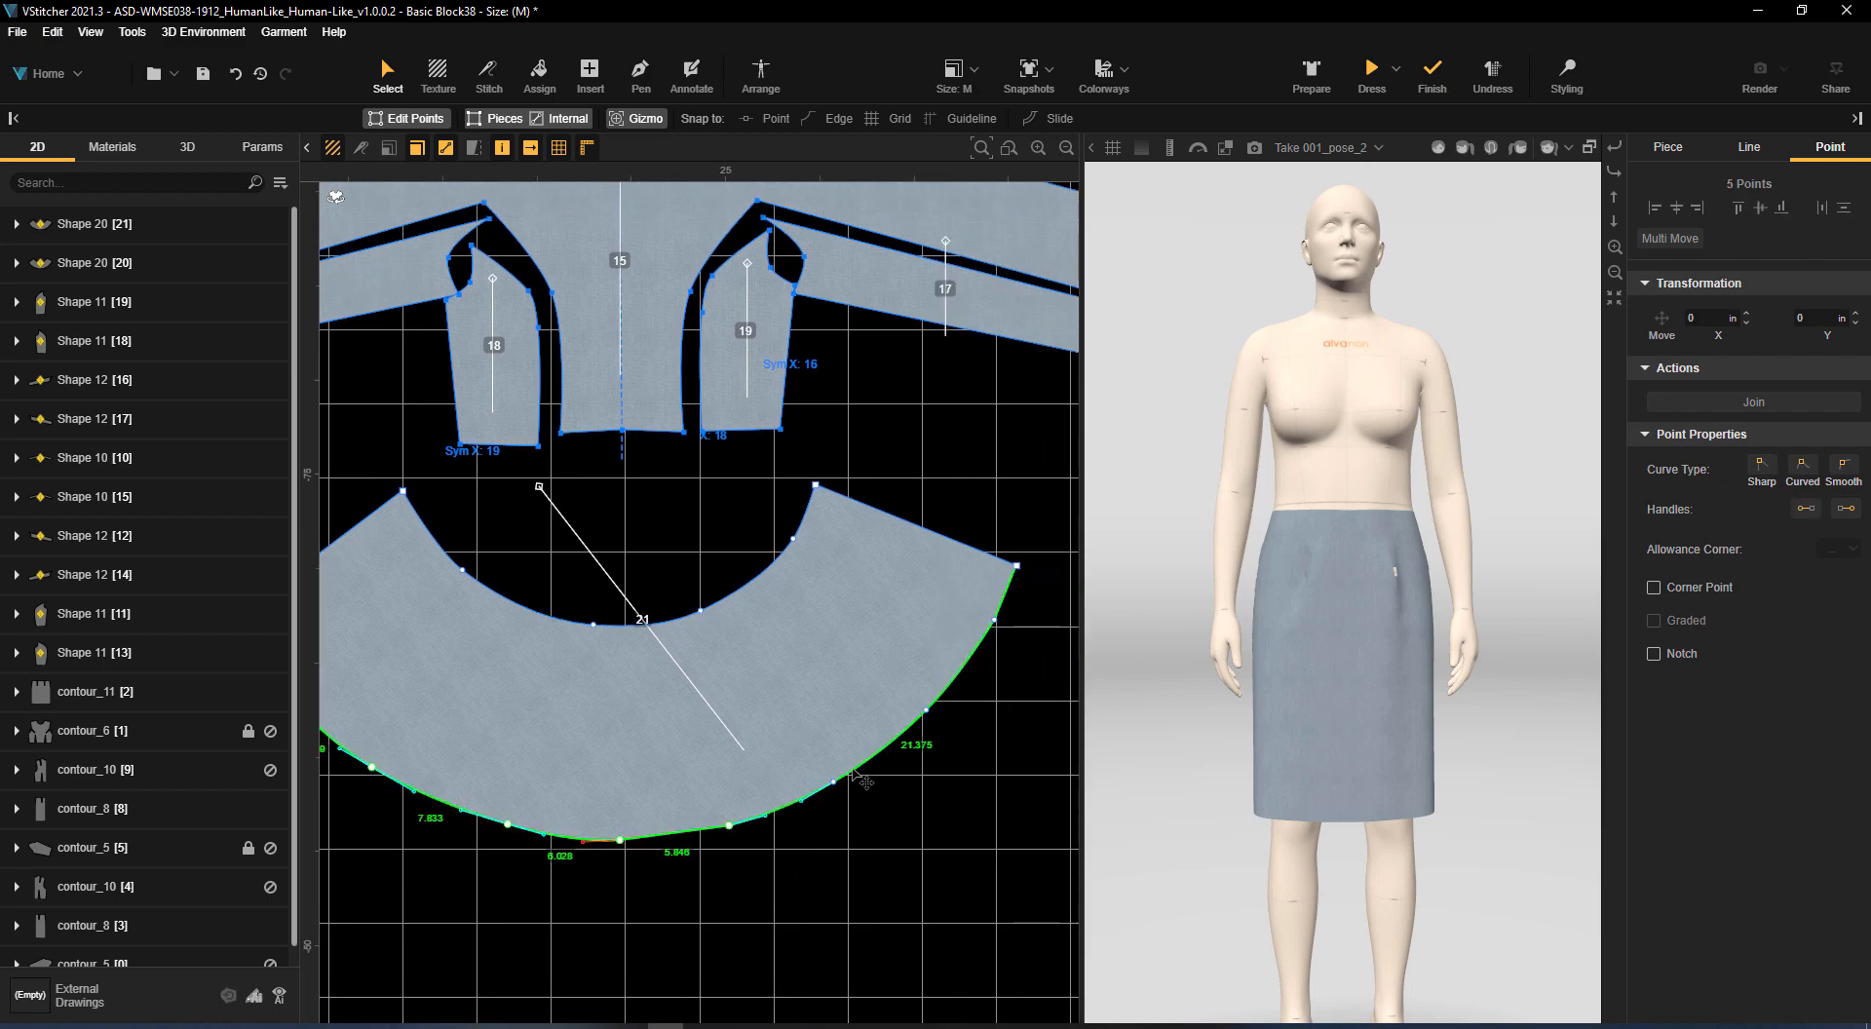
click(1015, 717)
Clear the Corner Point setting on the armhole and princess curve points of front side panel 11 and sleeve piece 12
middle_drag(803, 193, 857, 468)
scroll(857, 420, up, 1)
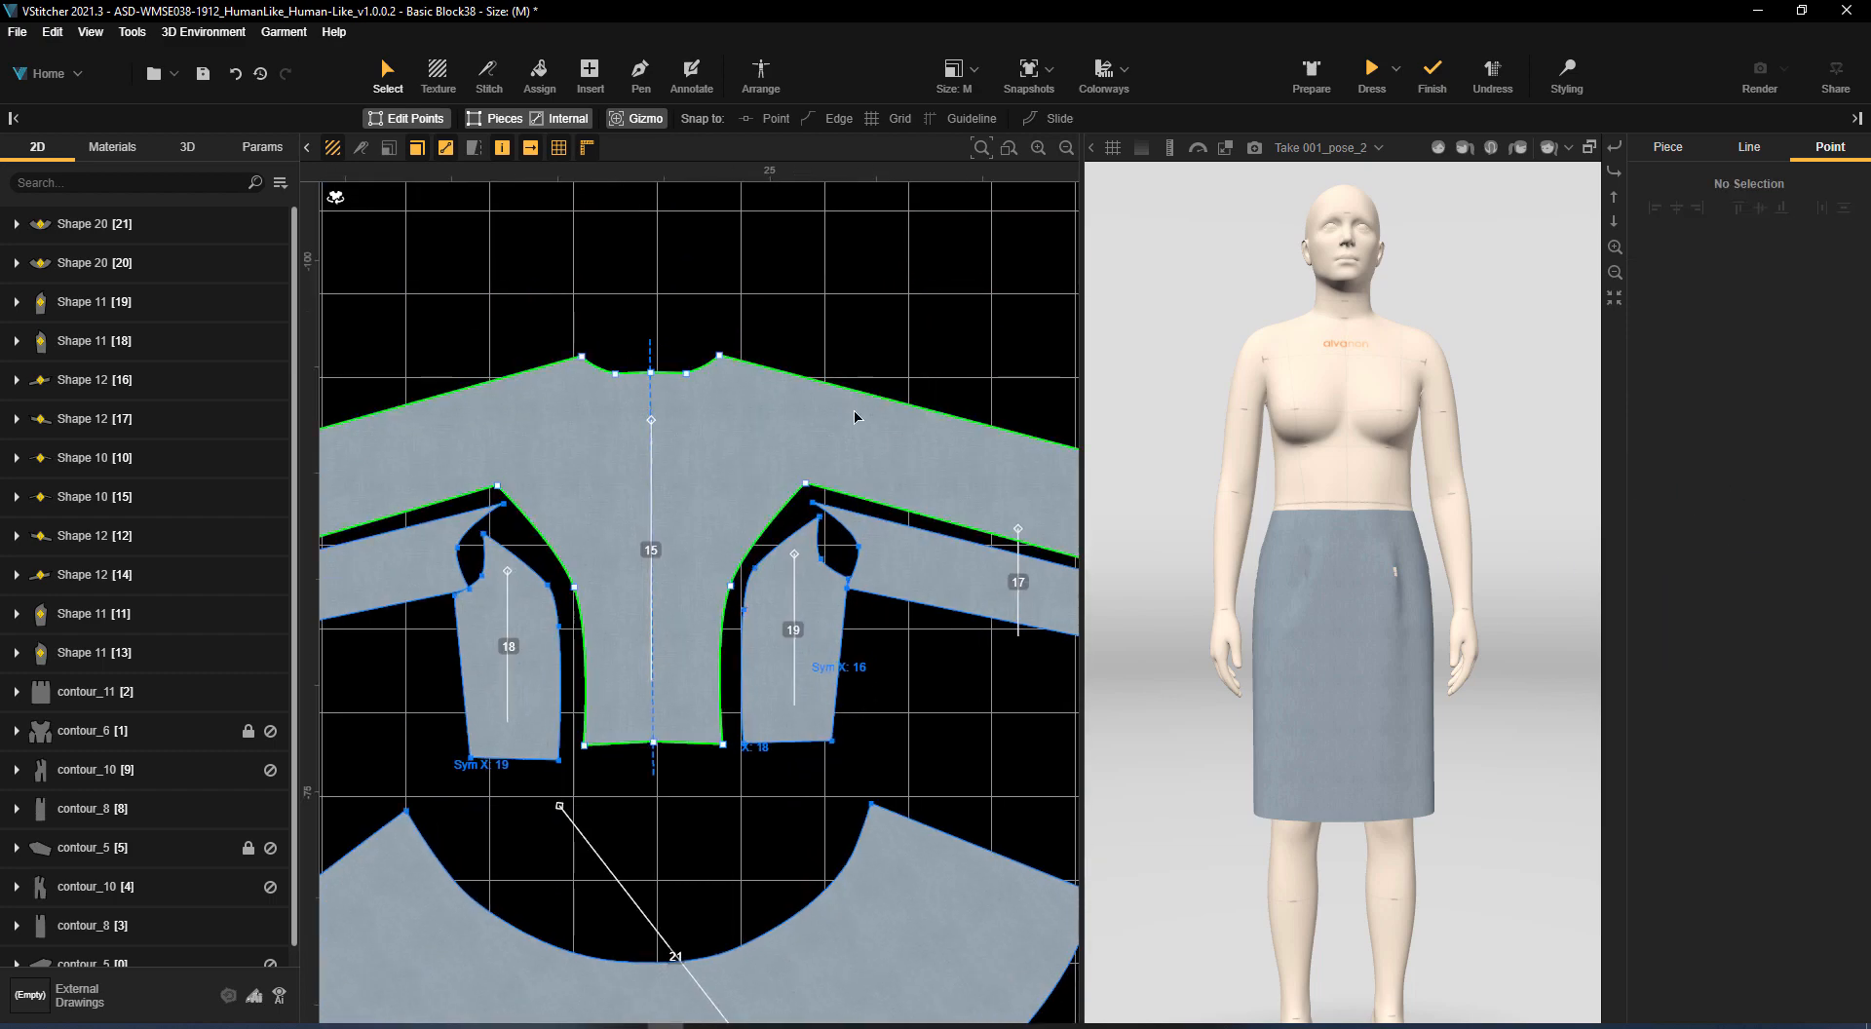
scroll(857, 415, down, 5)
middle_drag(864, 395, 1115, 536)
middle_drag(709, 527, 767, 314)
scroll(702, 334, down, 1)
scroll(702, 334, up, 1)
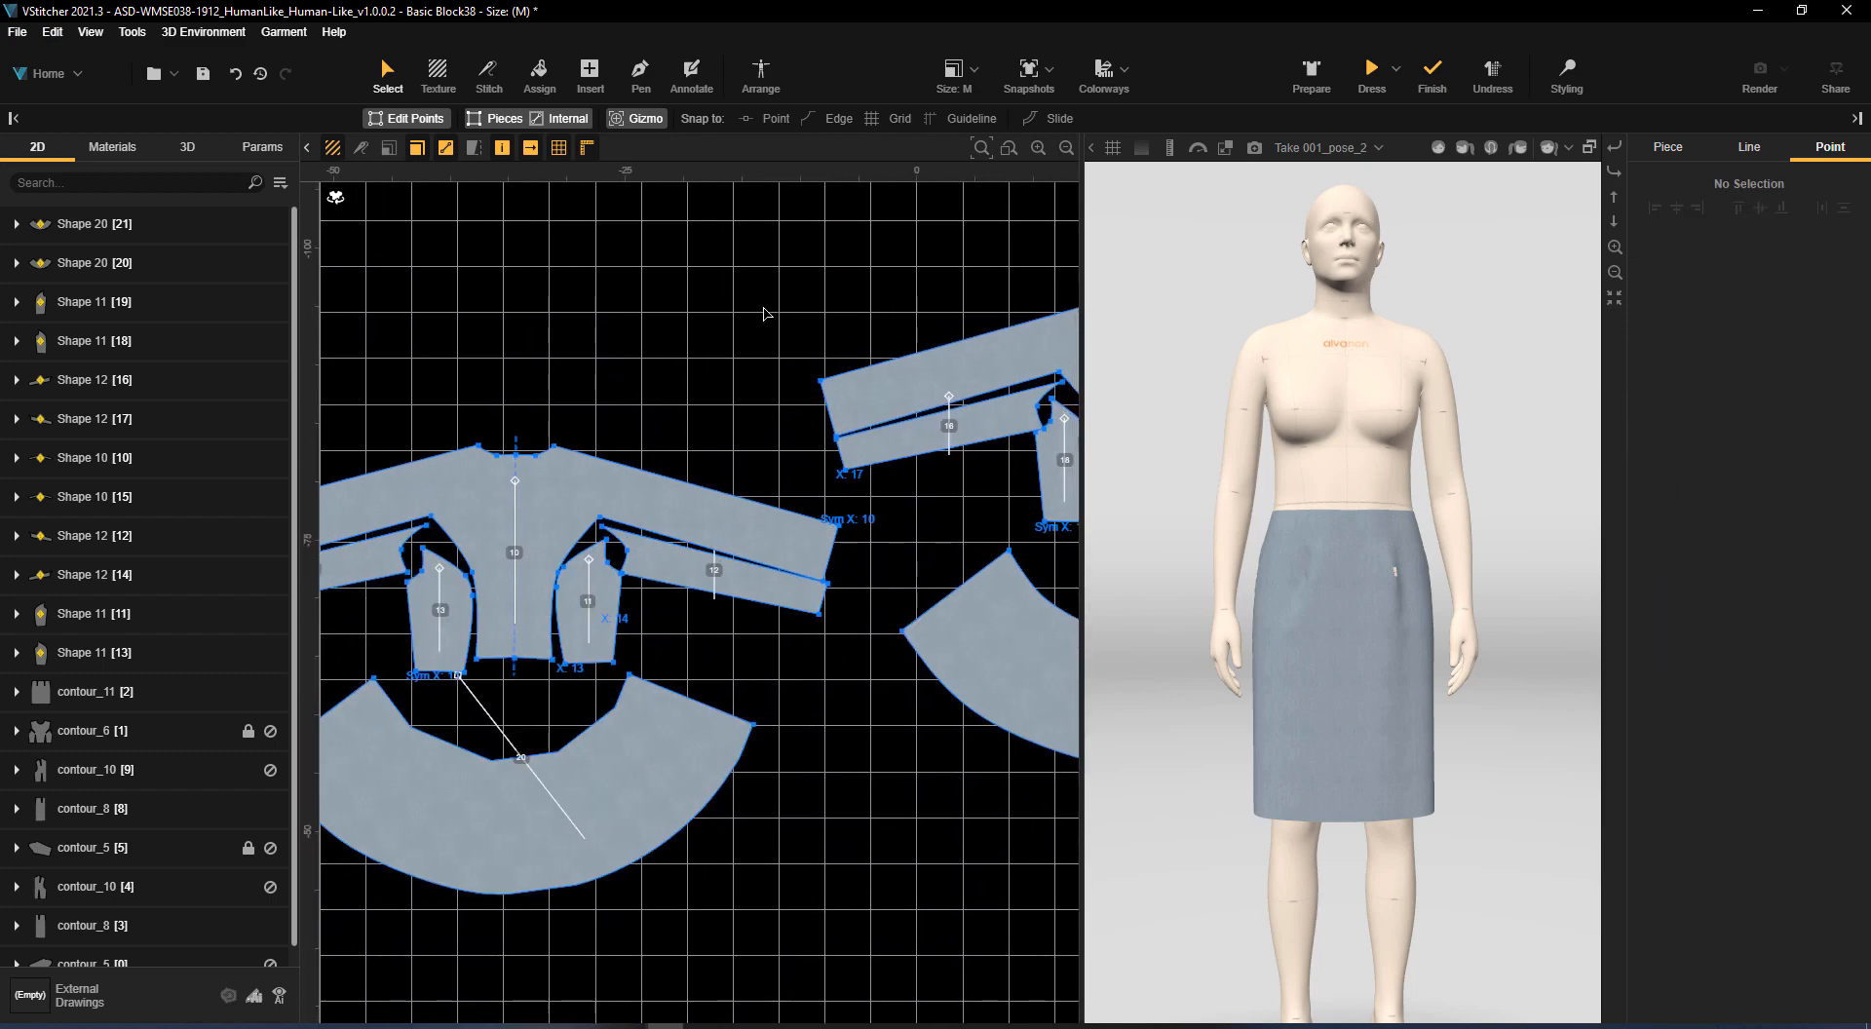
scroll(650, 508, up, 5)
click(560, 634)
shift+click(606, 608)
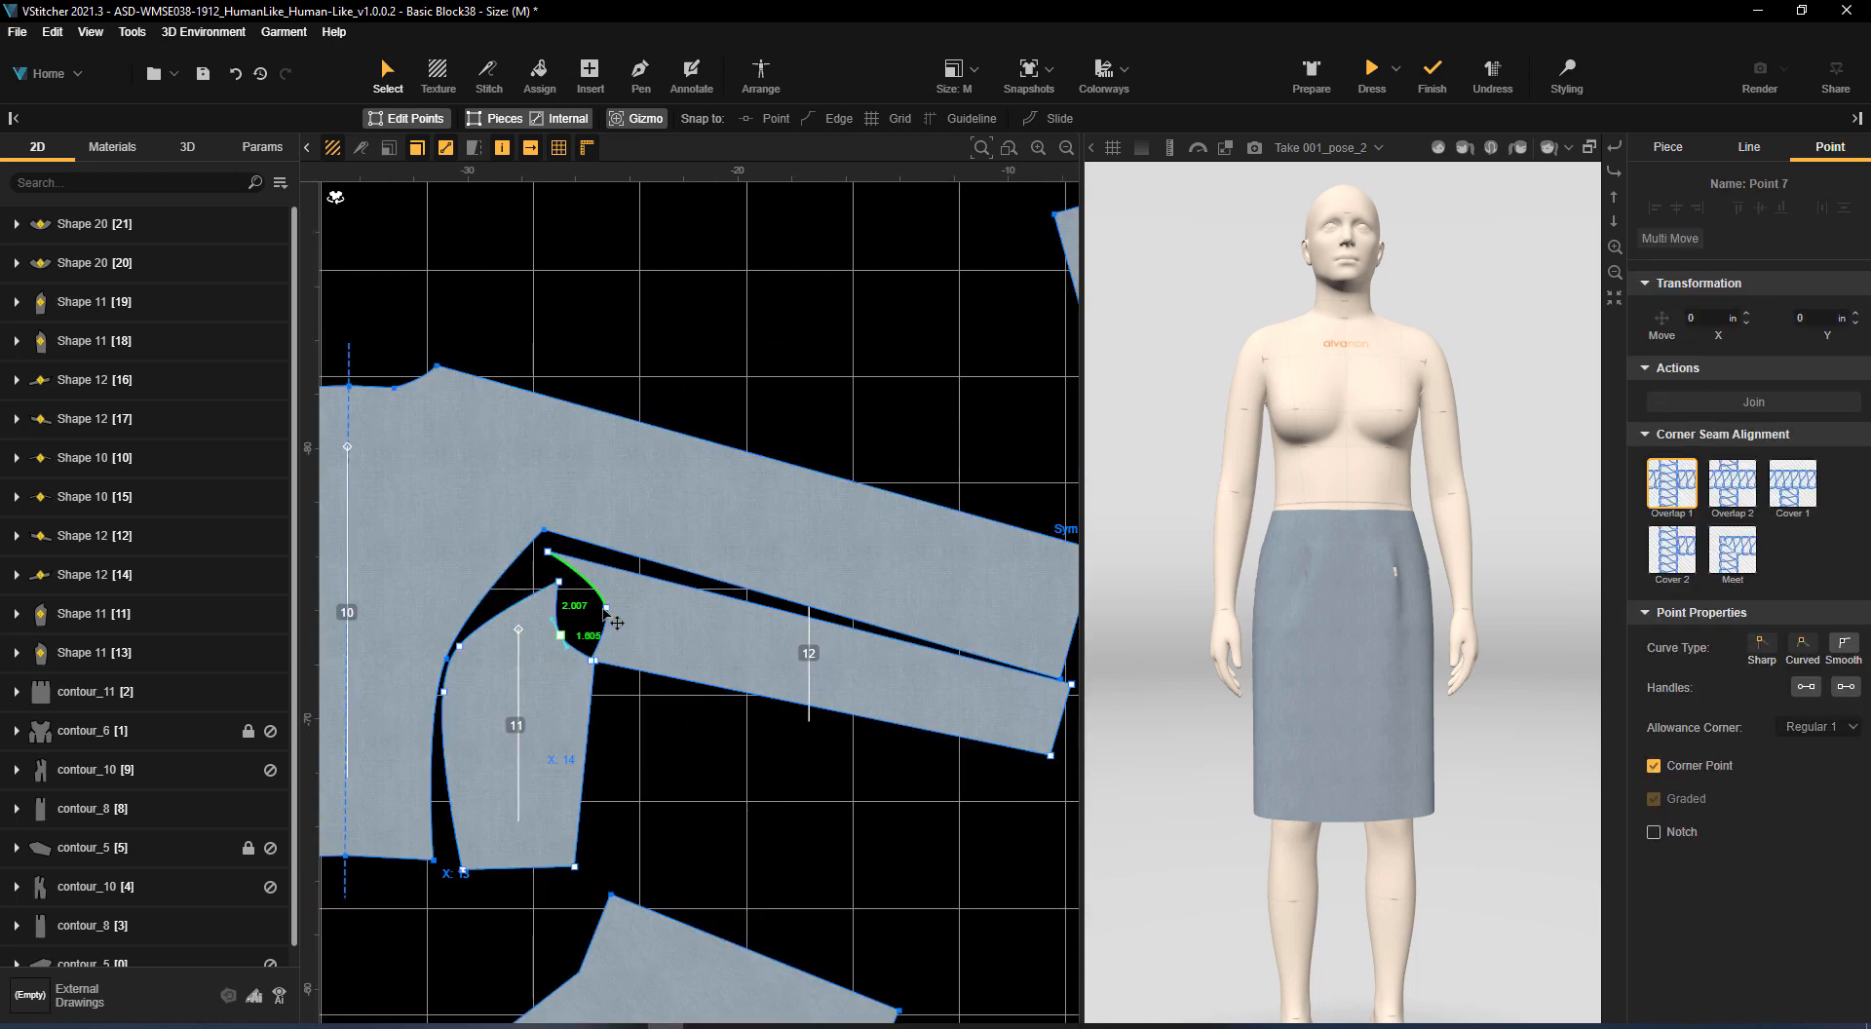
shift+click(445, 693)
click(1655, 766)
click(860, 826)
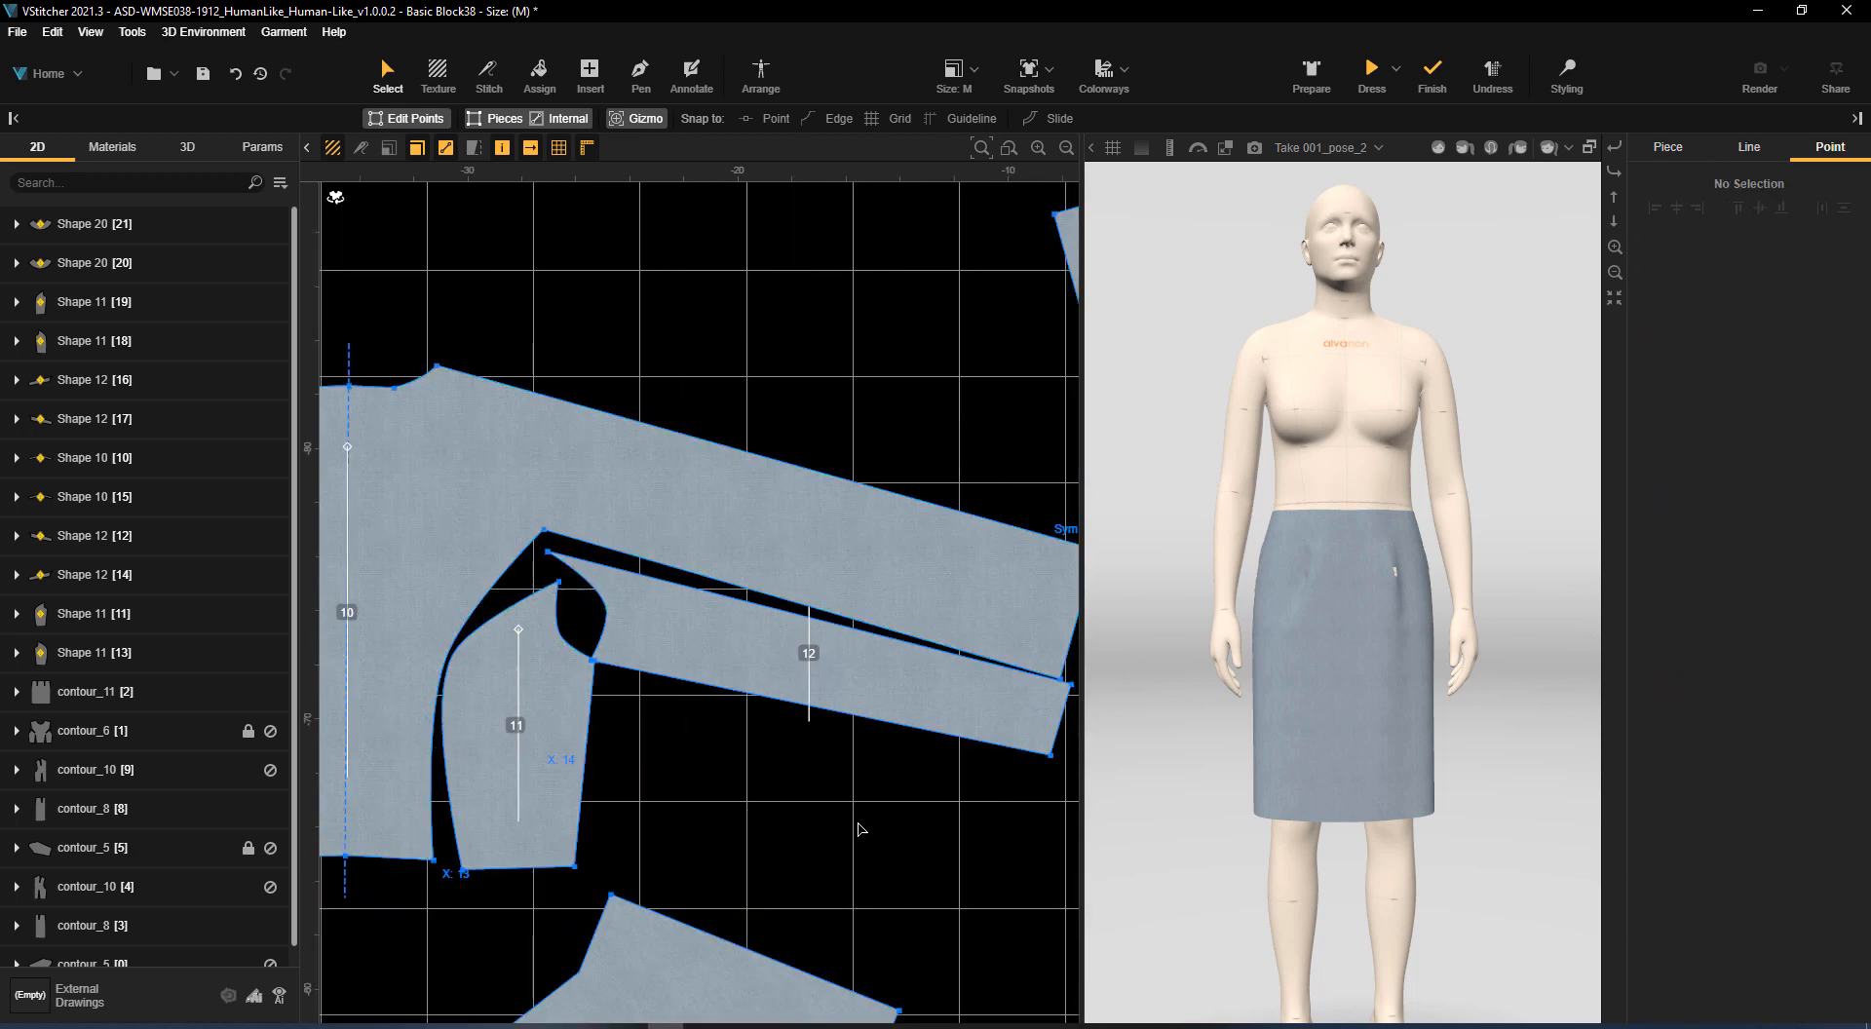
Clear the Corner Point setting on the armhole and princess curve points of back side panel 18 and sleeve piece 16
scroll(859, 826, down, 5)
middle_drag(862, 790, 337, 543)
middle_drag(756, 510, 644, 919)
click(678, 674)
shift+click(657, 652)
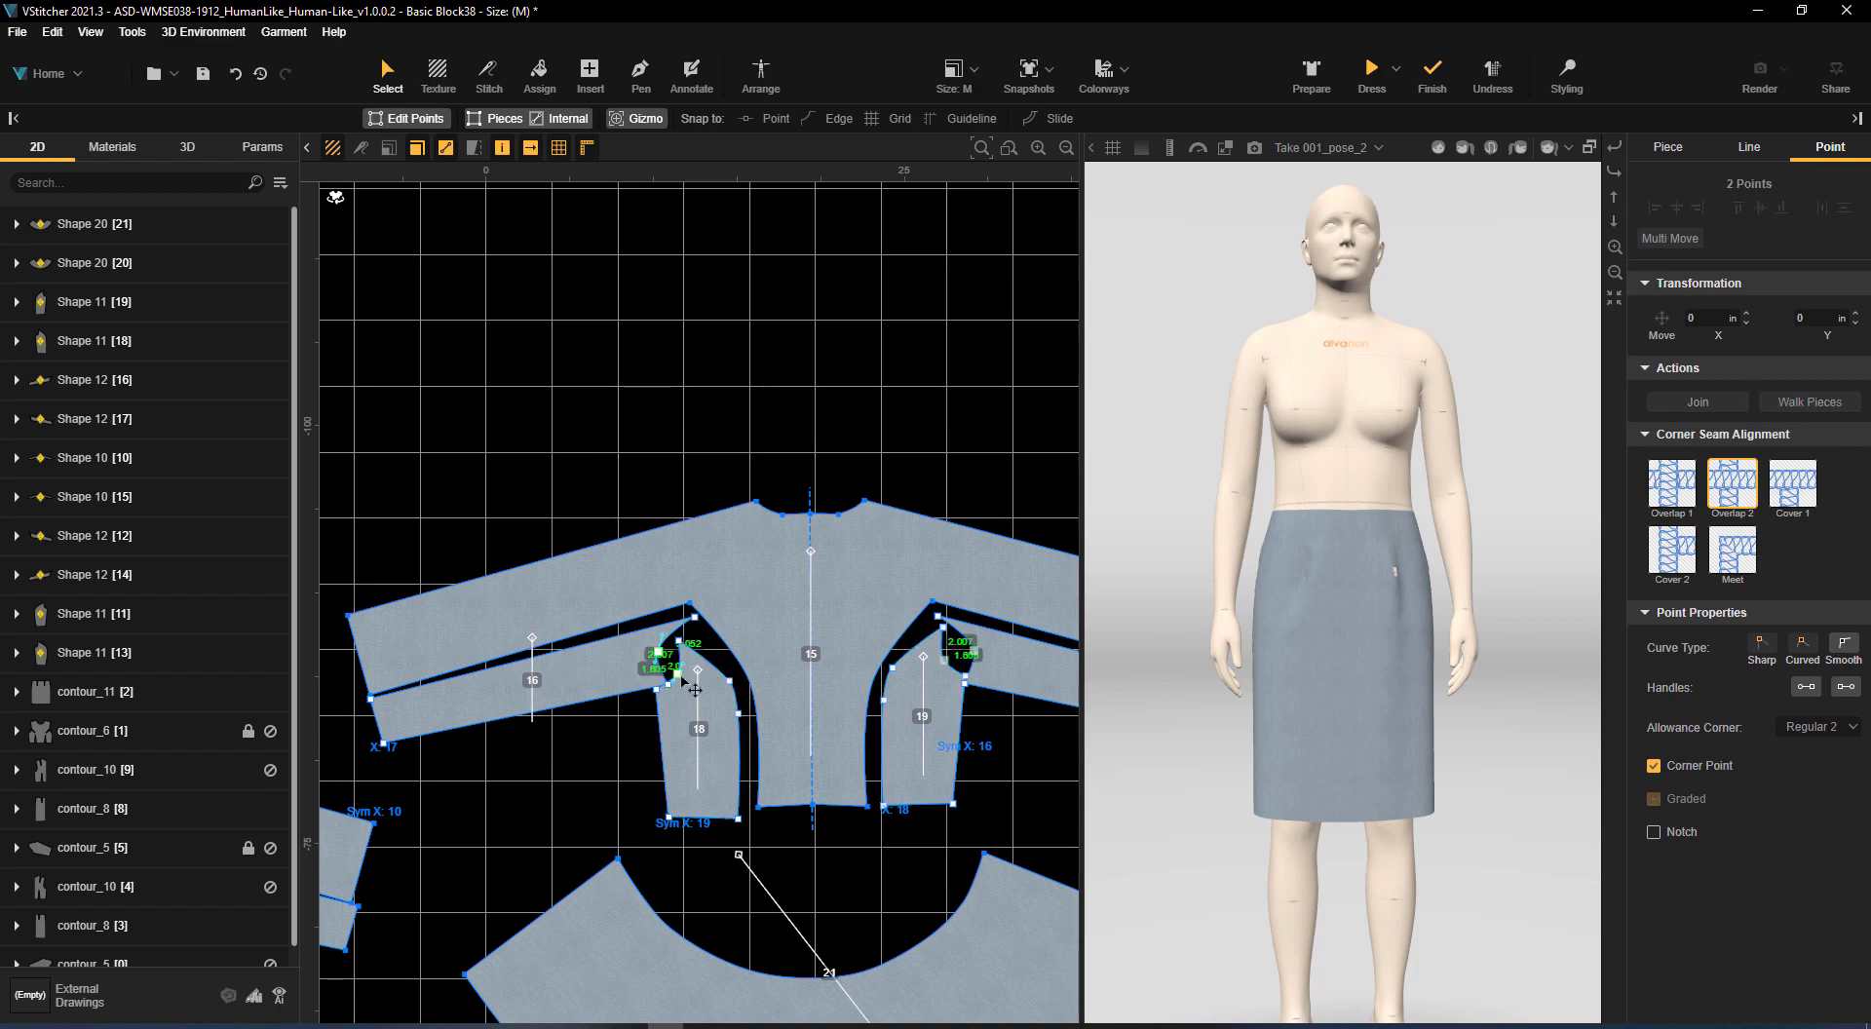
shift+click(737, 712)
scroll(767, 699, up, 4)
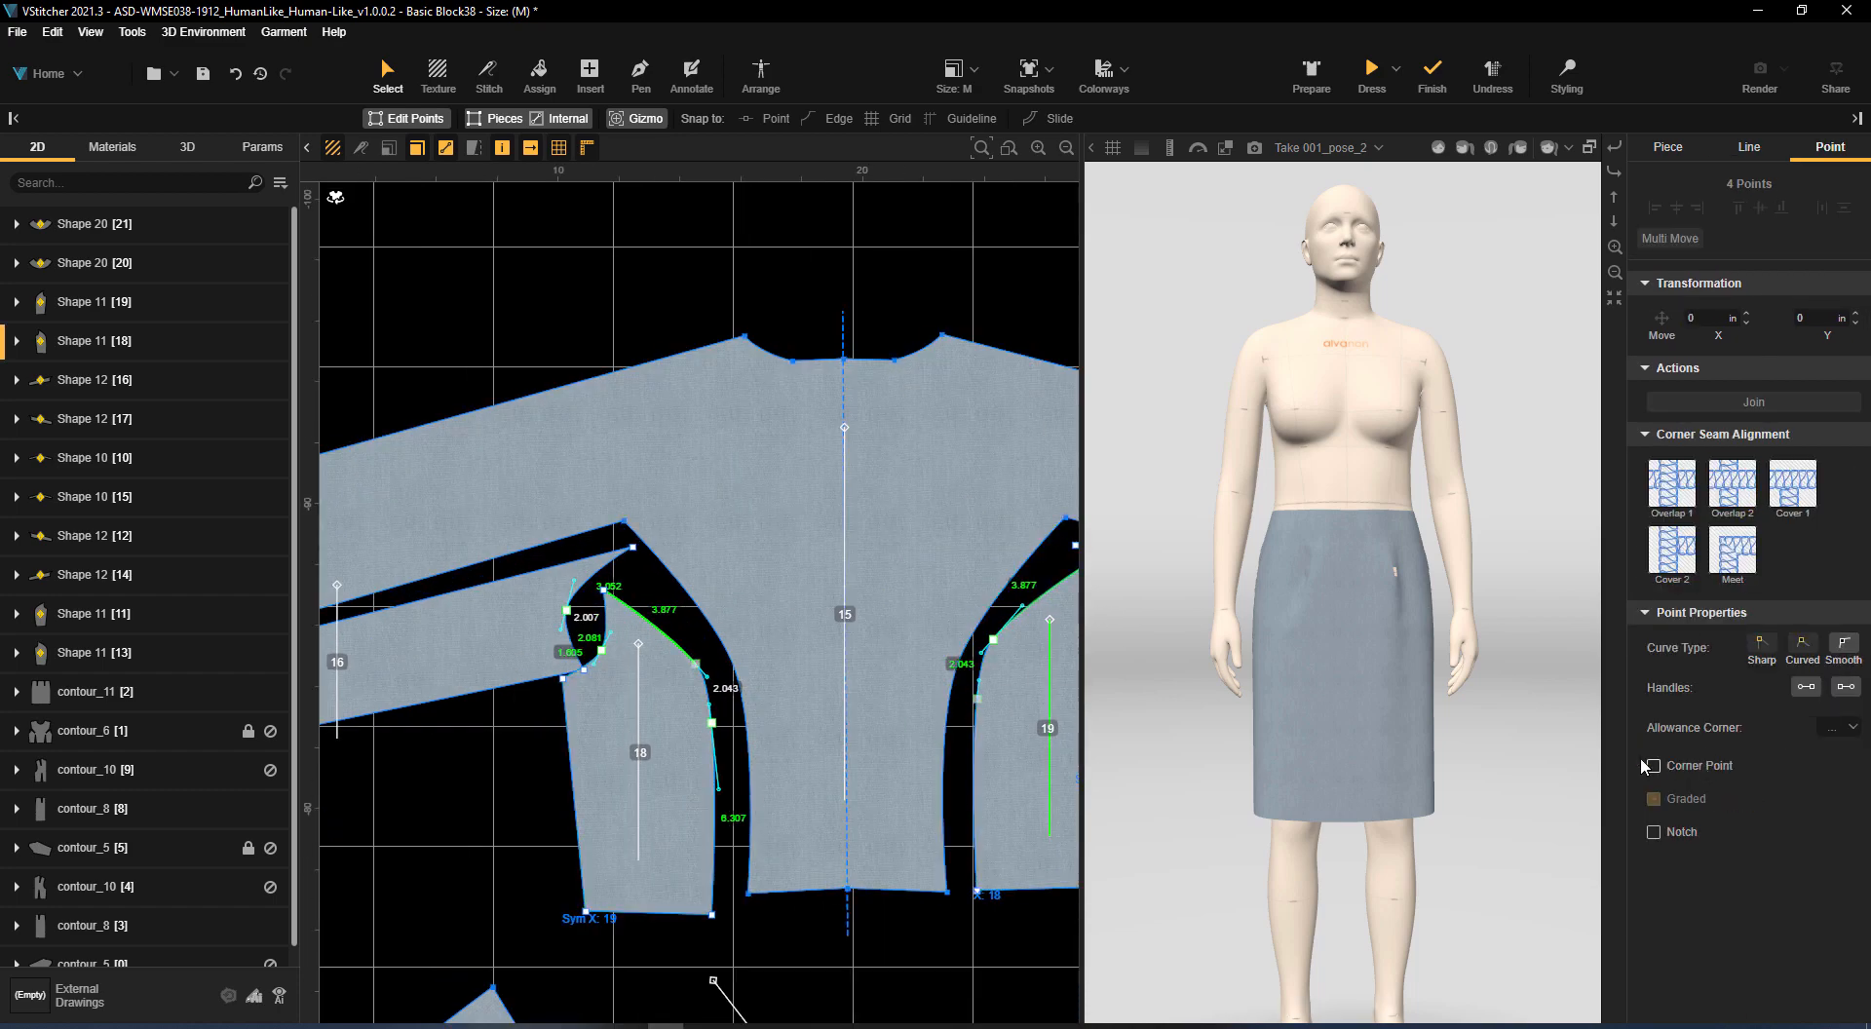
scroll(877, 576, down, 2)
click(1003, 409)
Stitch the back armhole, princess and lower sleeve panel seams joining the side panels and sleeve pieces to centre back piece 15
middle_drag(1003, 411, 832, 363)
click(488, 76)
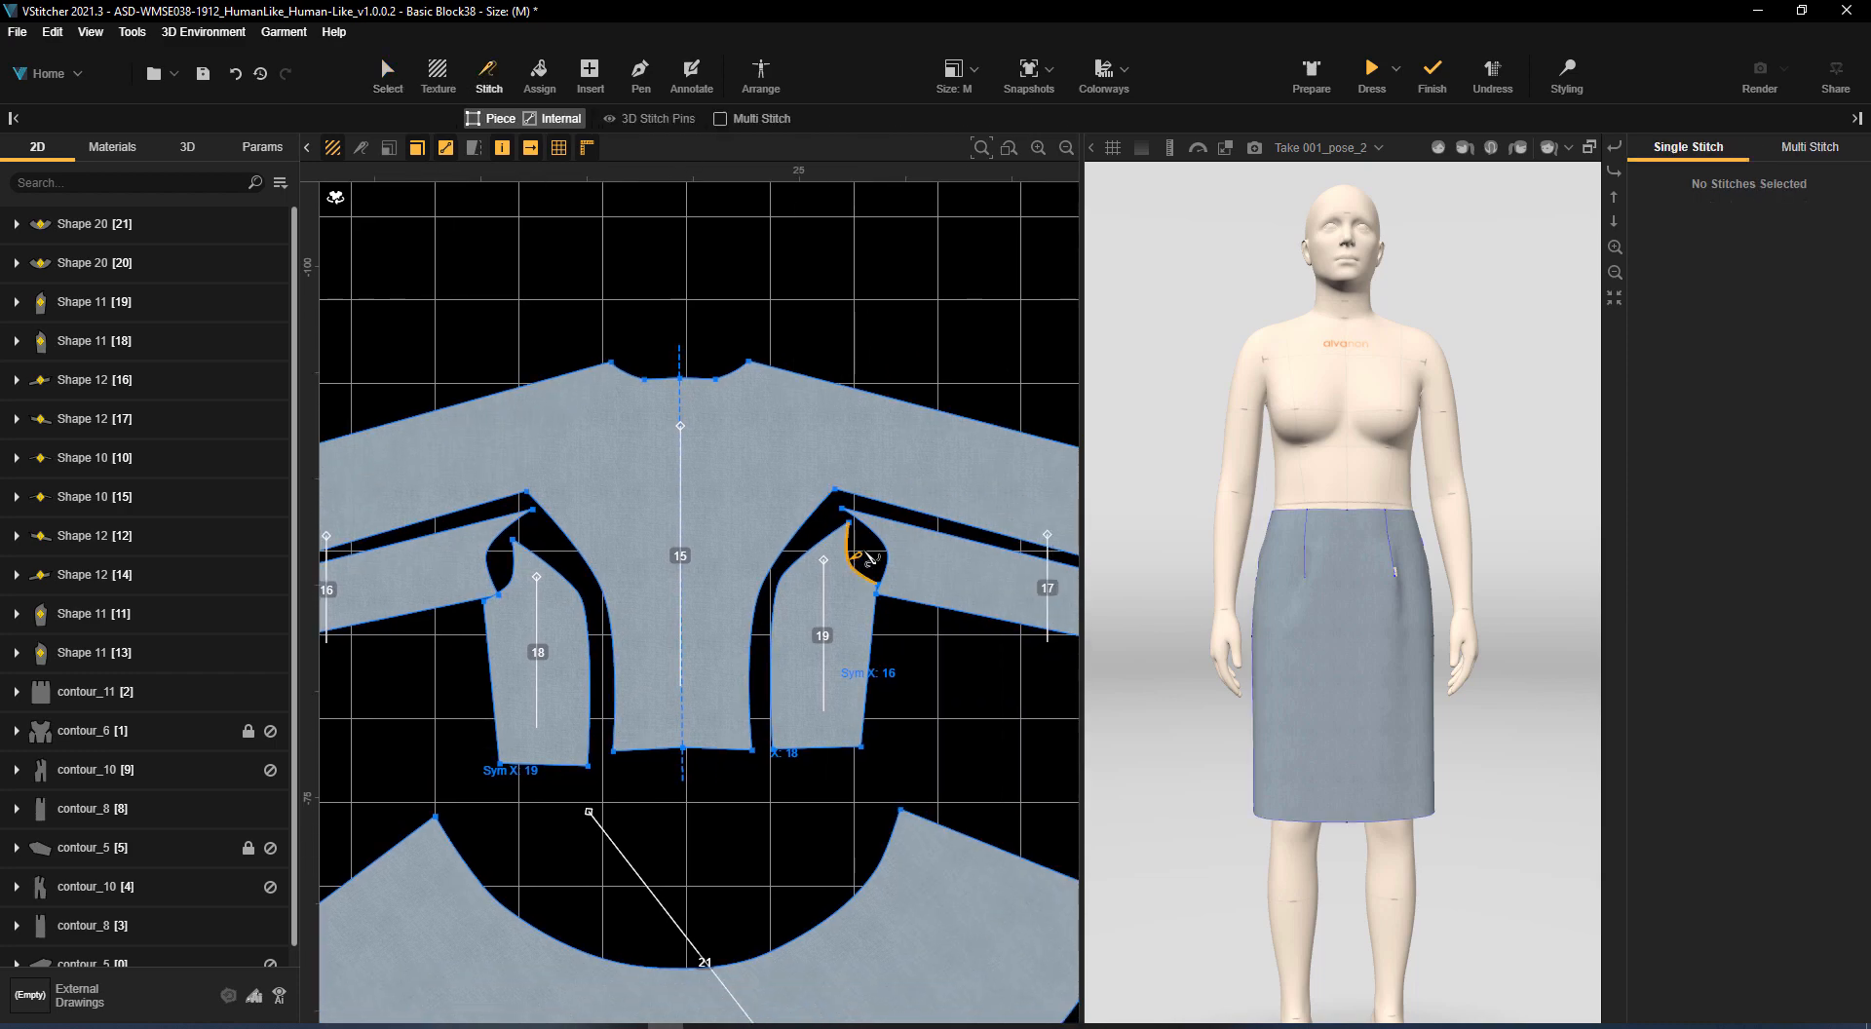
click(885, 556)
click(578, 588)
click(592, 579)
click(497, 518)
click(498, 500)
scroll(526, 359, down, 1)
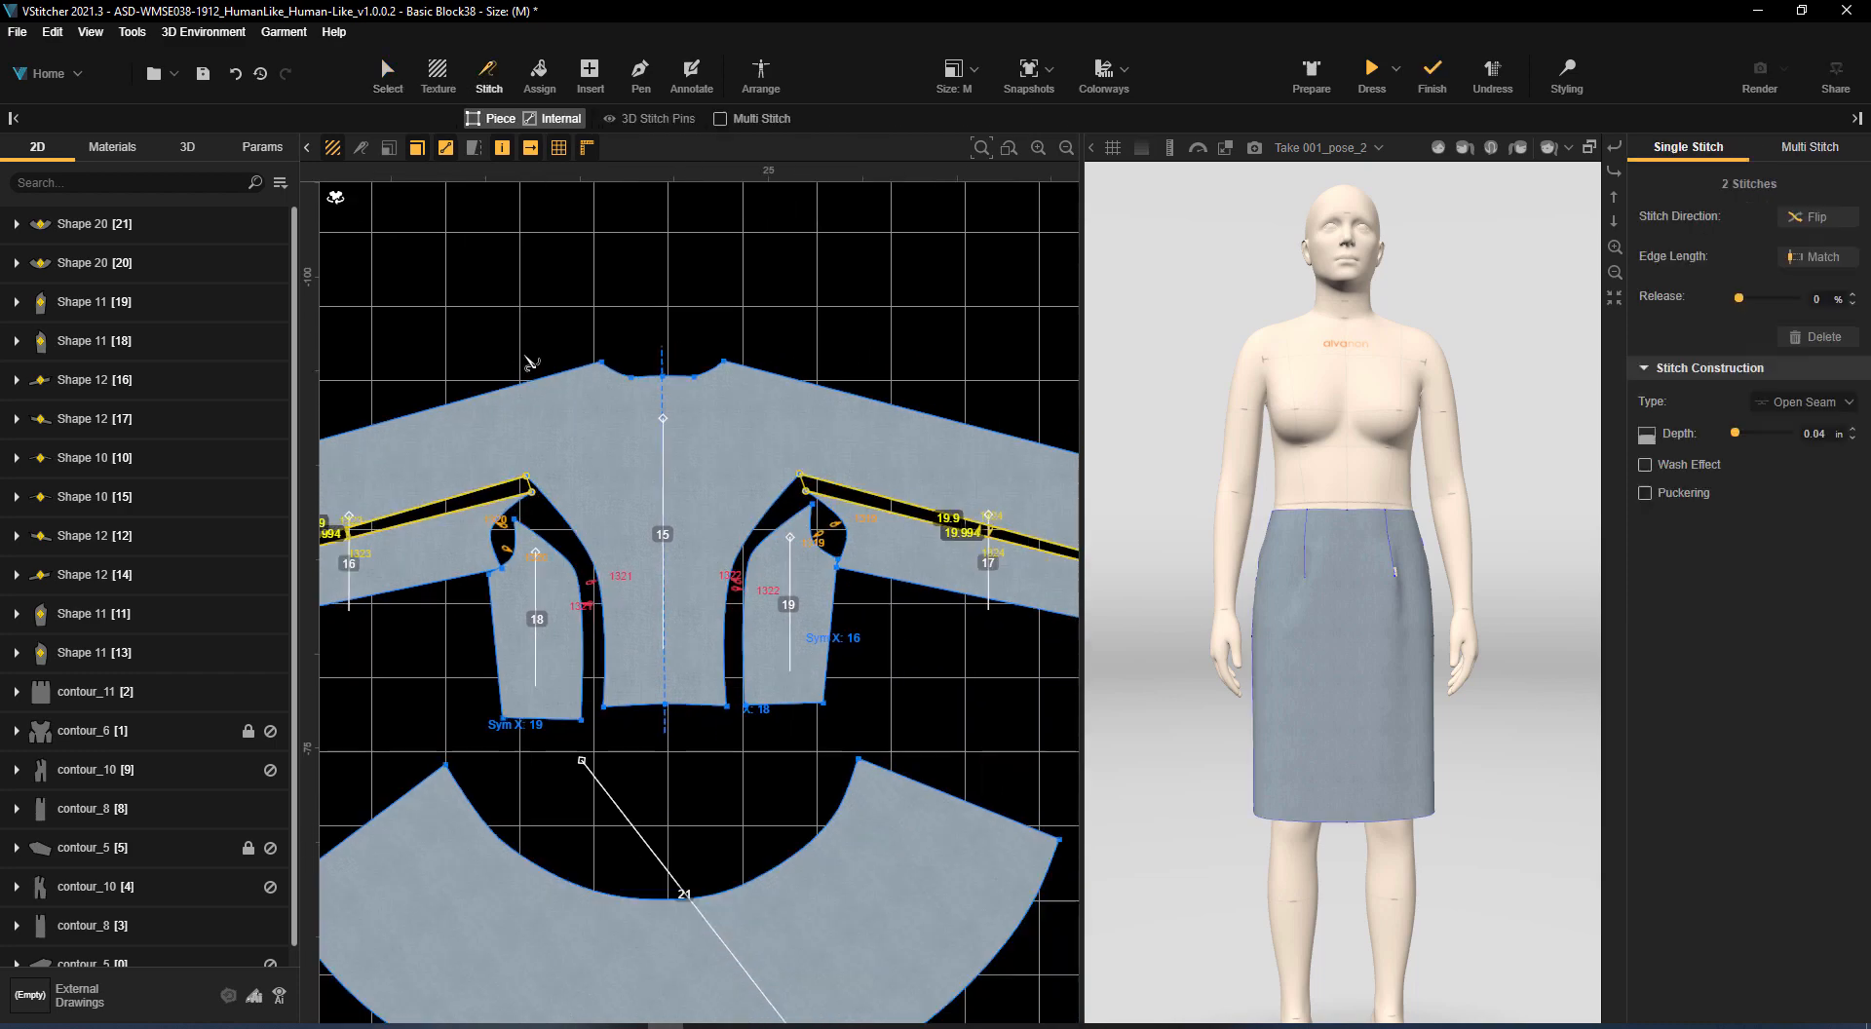
Stitch the upper sleeve edge of centre back piece 15 to the matching edge of centre front piece 10
scroll(532, 362, down, 2)
middle_drag(531, 363, 828, 413)
click(817, 426)
click(466, 629)
Stitch the front sleeve panel, armhole and princess seams between pieces 10, 11 and 12
middle_drag(737, 647, 1203, 588)
scroll(894, 565, up, 3)
click(710, 681)
click(744, 654)
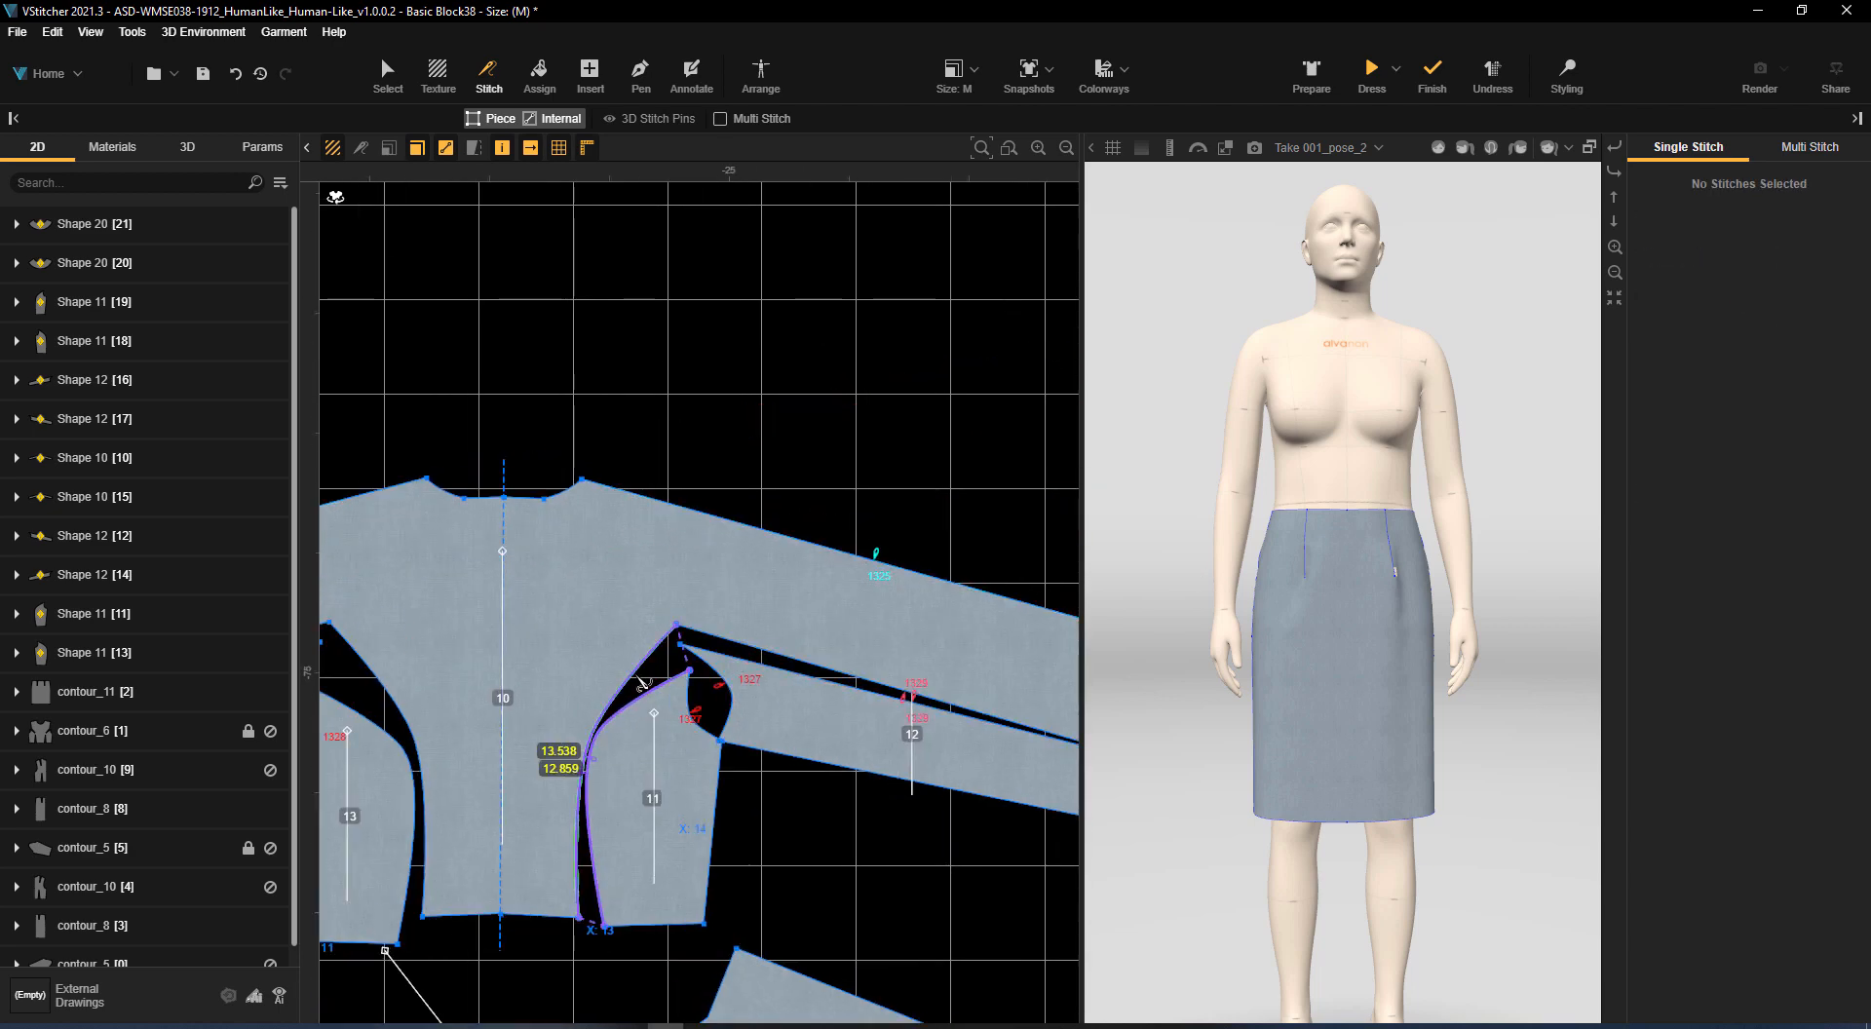
click(639, 682)
Convert the intermediate points on the inner edge and outer hem of front flared piece 20 to the Smooth curve type
scroll(764, 455, down, 4)
middle_drag(806, 400, 833, 300)
scroll(677, 322, up, 2)
middle_drag(676, 322, 763, 197)
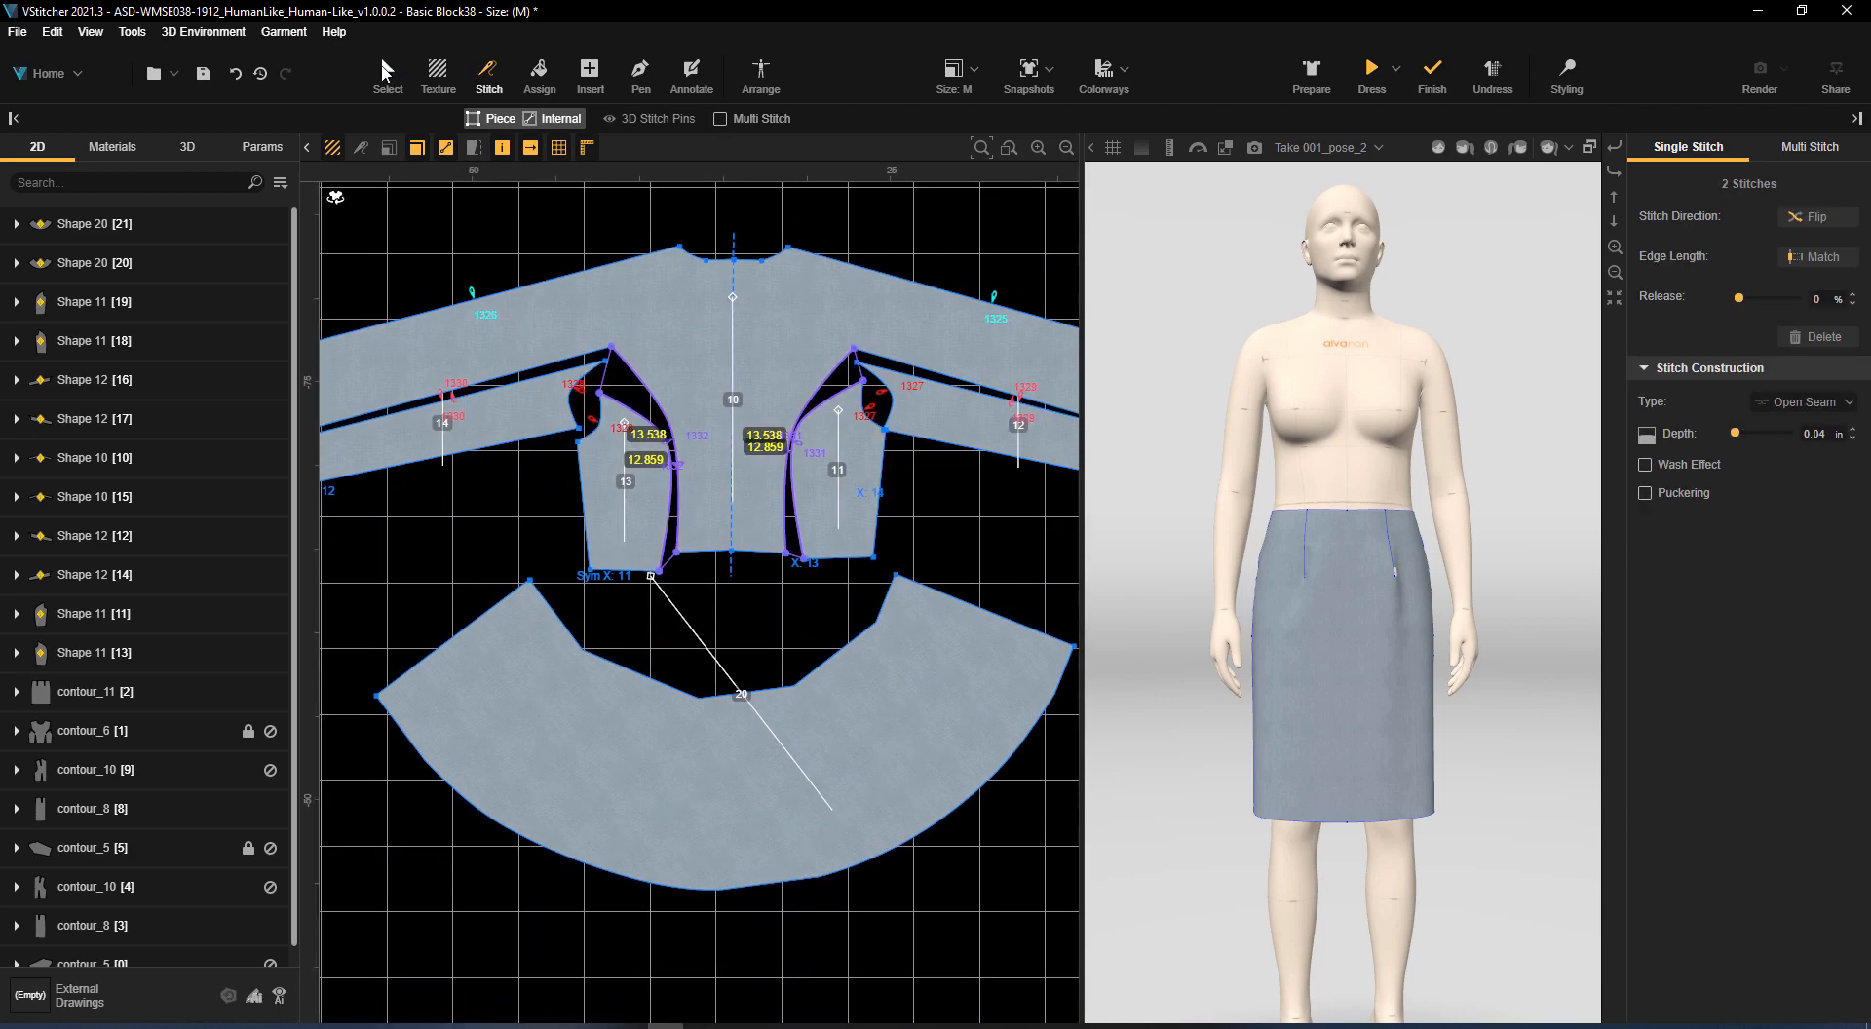
click(387, 73)
click(696, 698)
shift+click(1054, 695)
shift+click(994, 776)
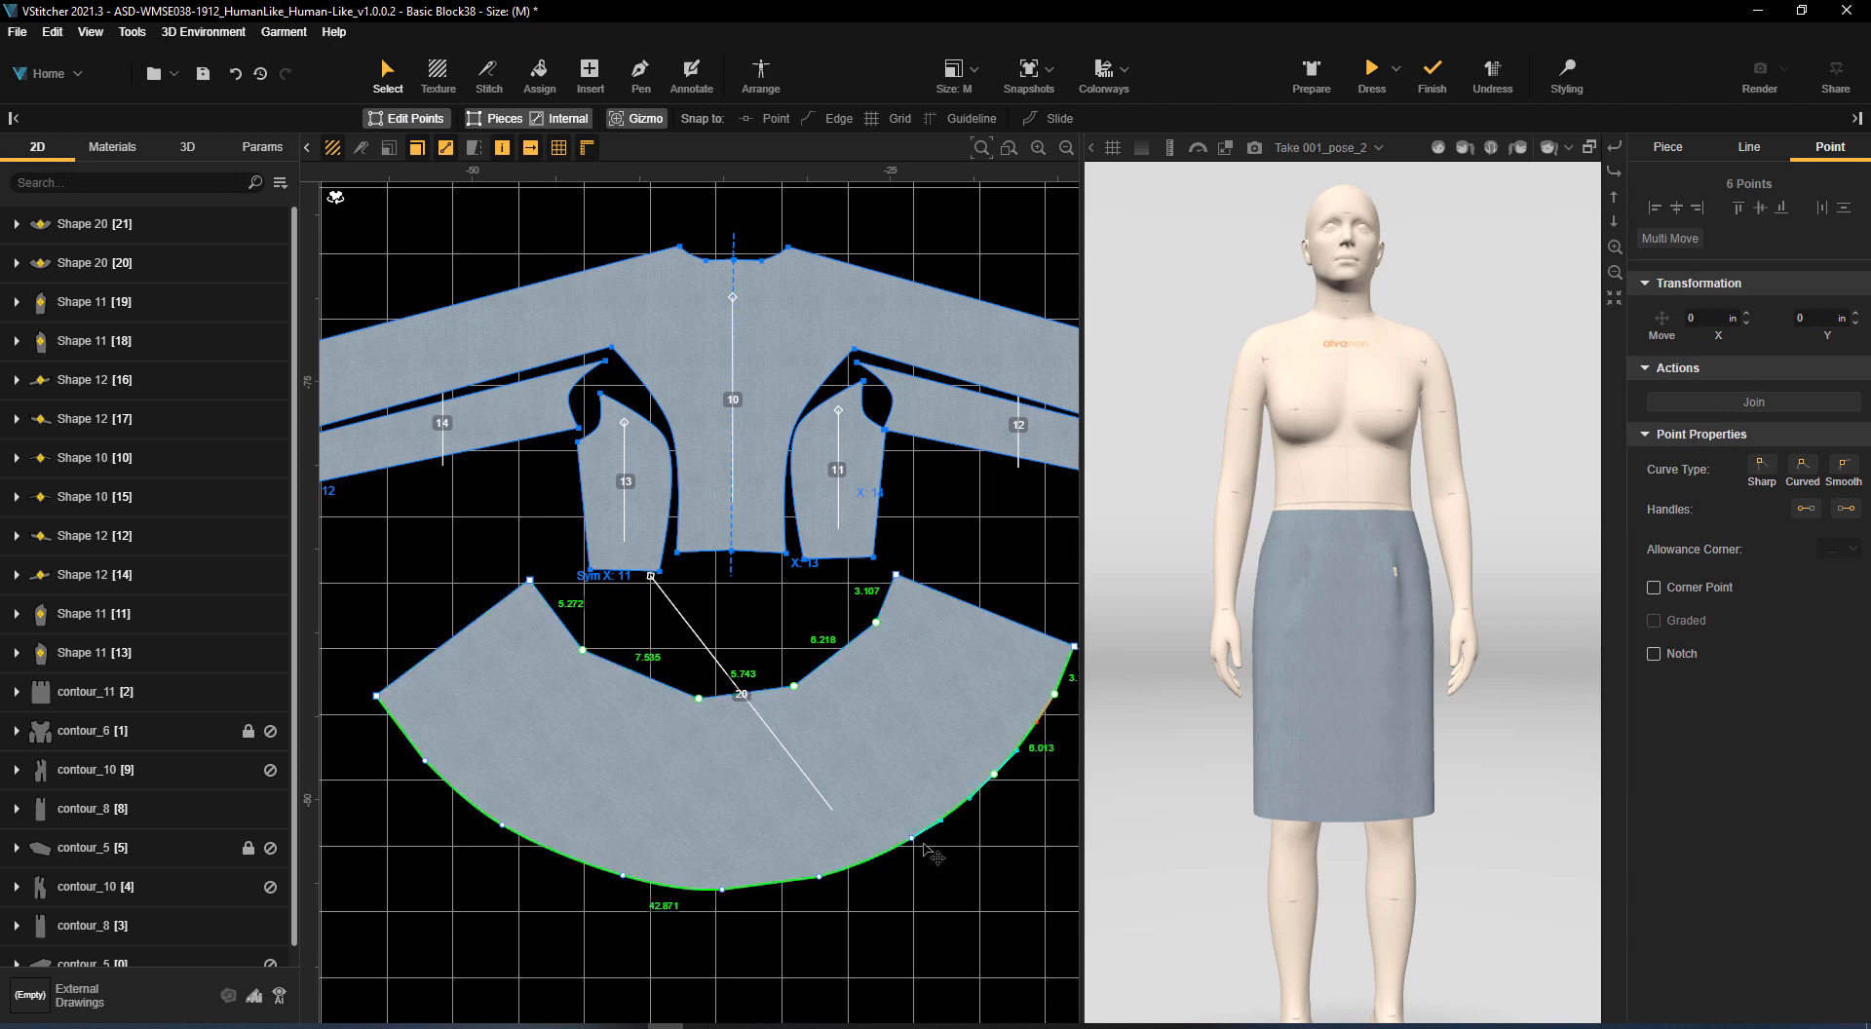
shift+click(912, 839)
shift+click(820, 879)
shift+click(723, 891)
shift+click(624, 876)
shift+click(503, 826)
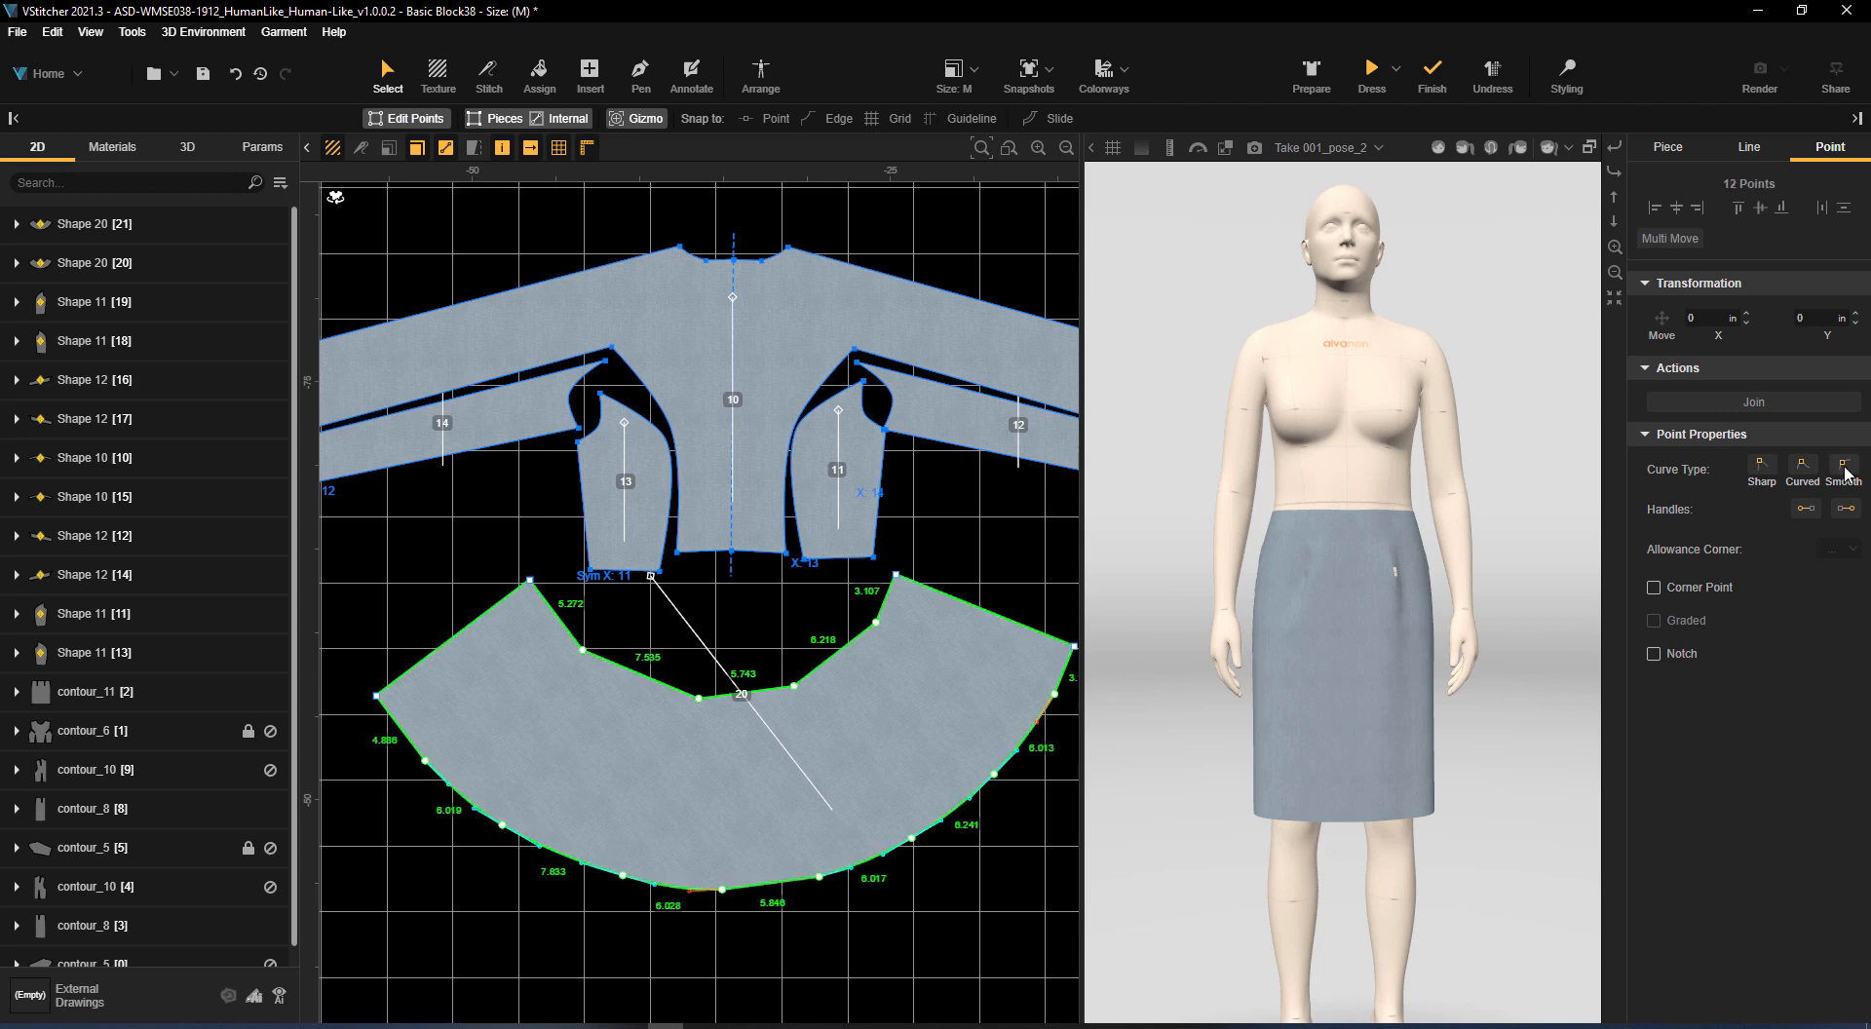
click(945, 929)
Multi-stitch the inner curve of flared piece 20 to the lower edges of front panels 13, 10 and 11
key(s)
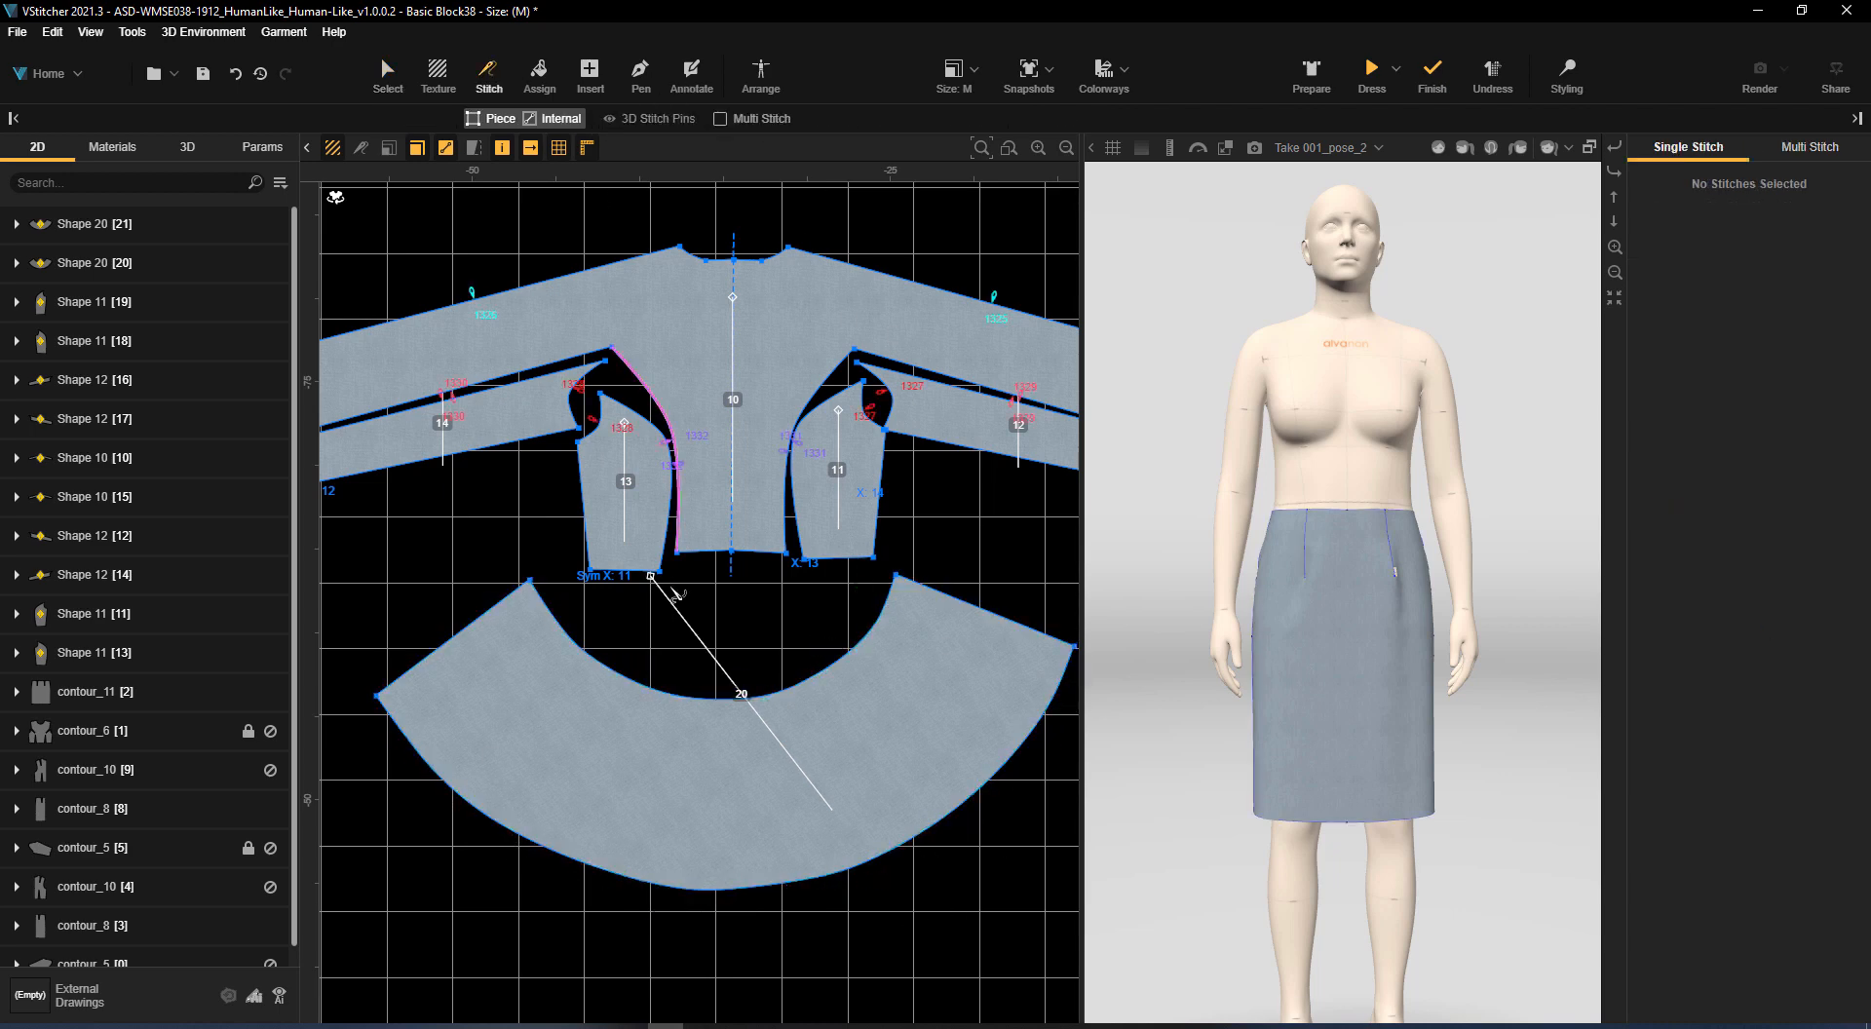
click(721, 118)
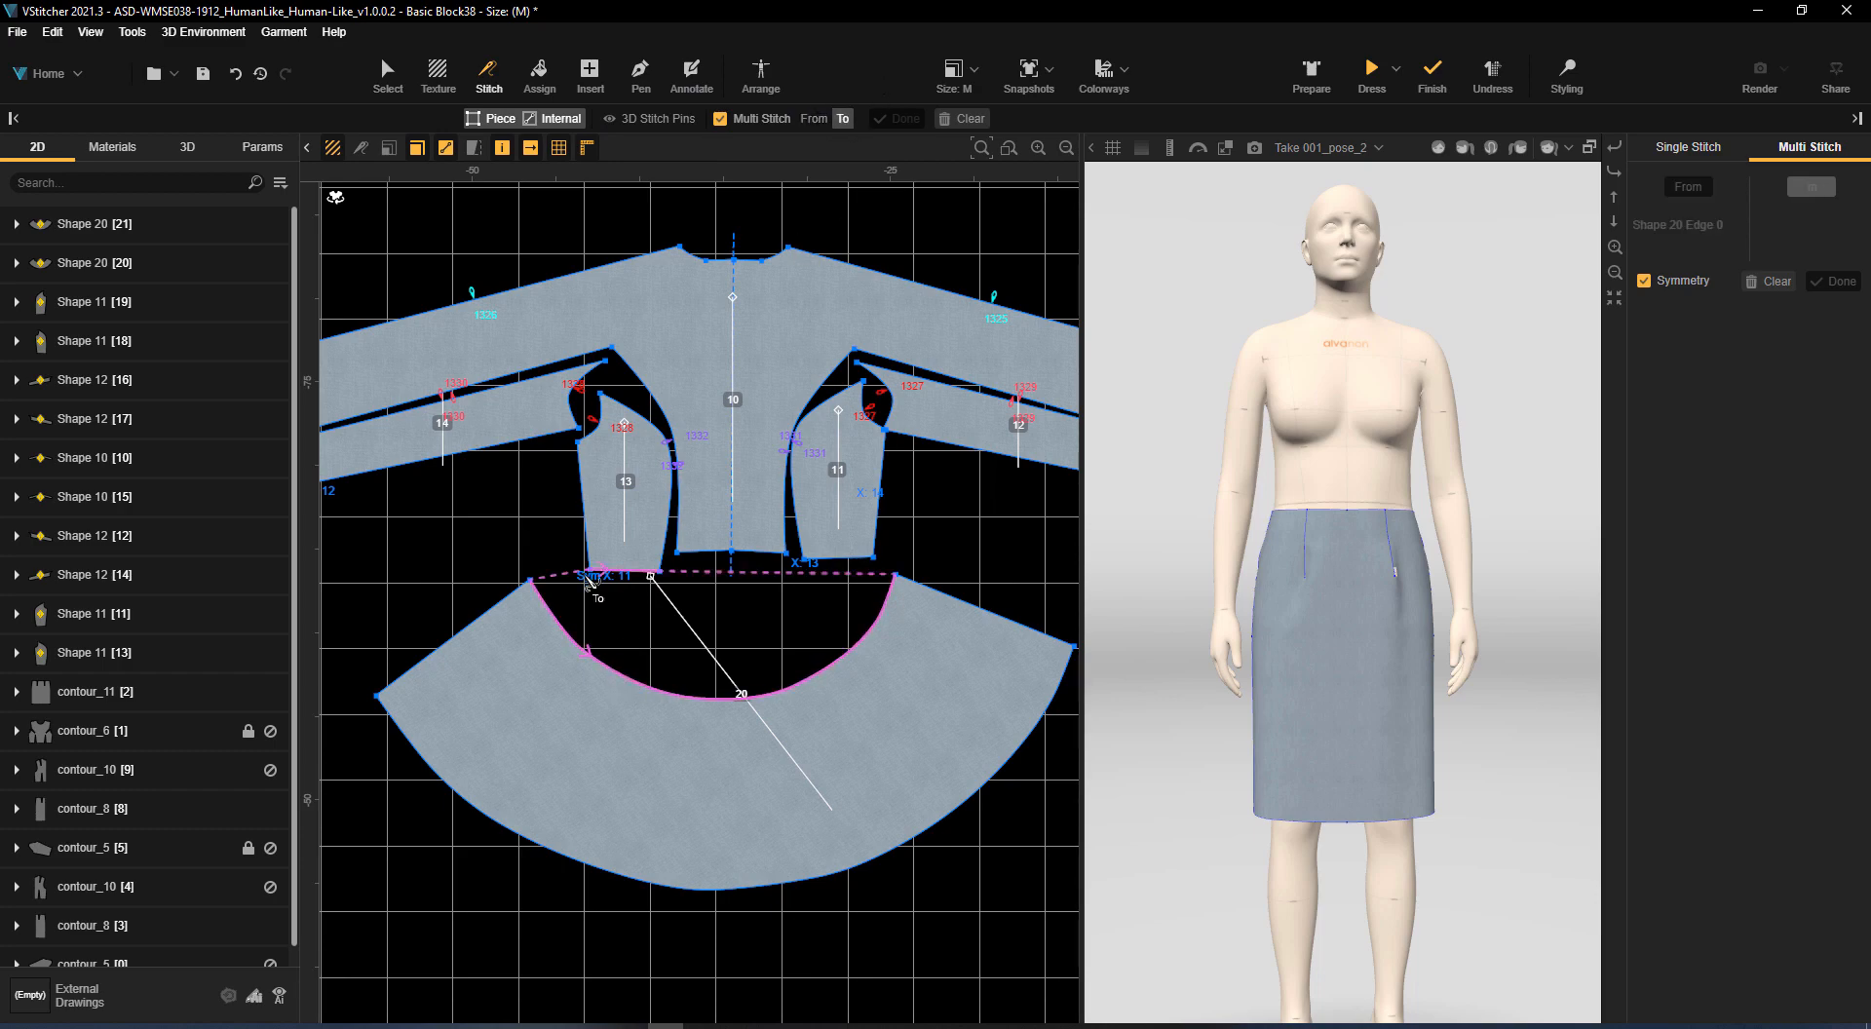
click(703, 562)
click(752, 561)
click(838, 560)
click(898, 119)
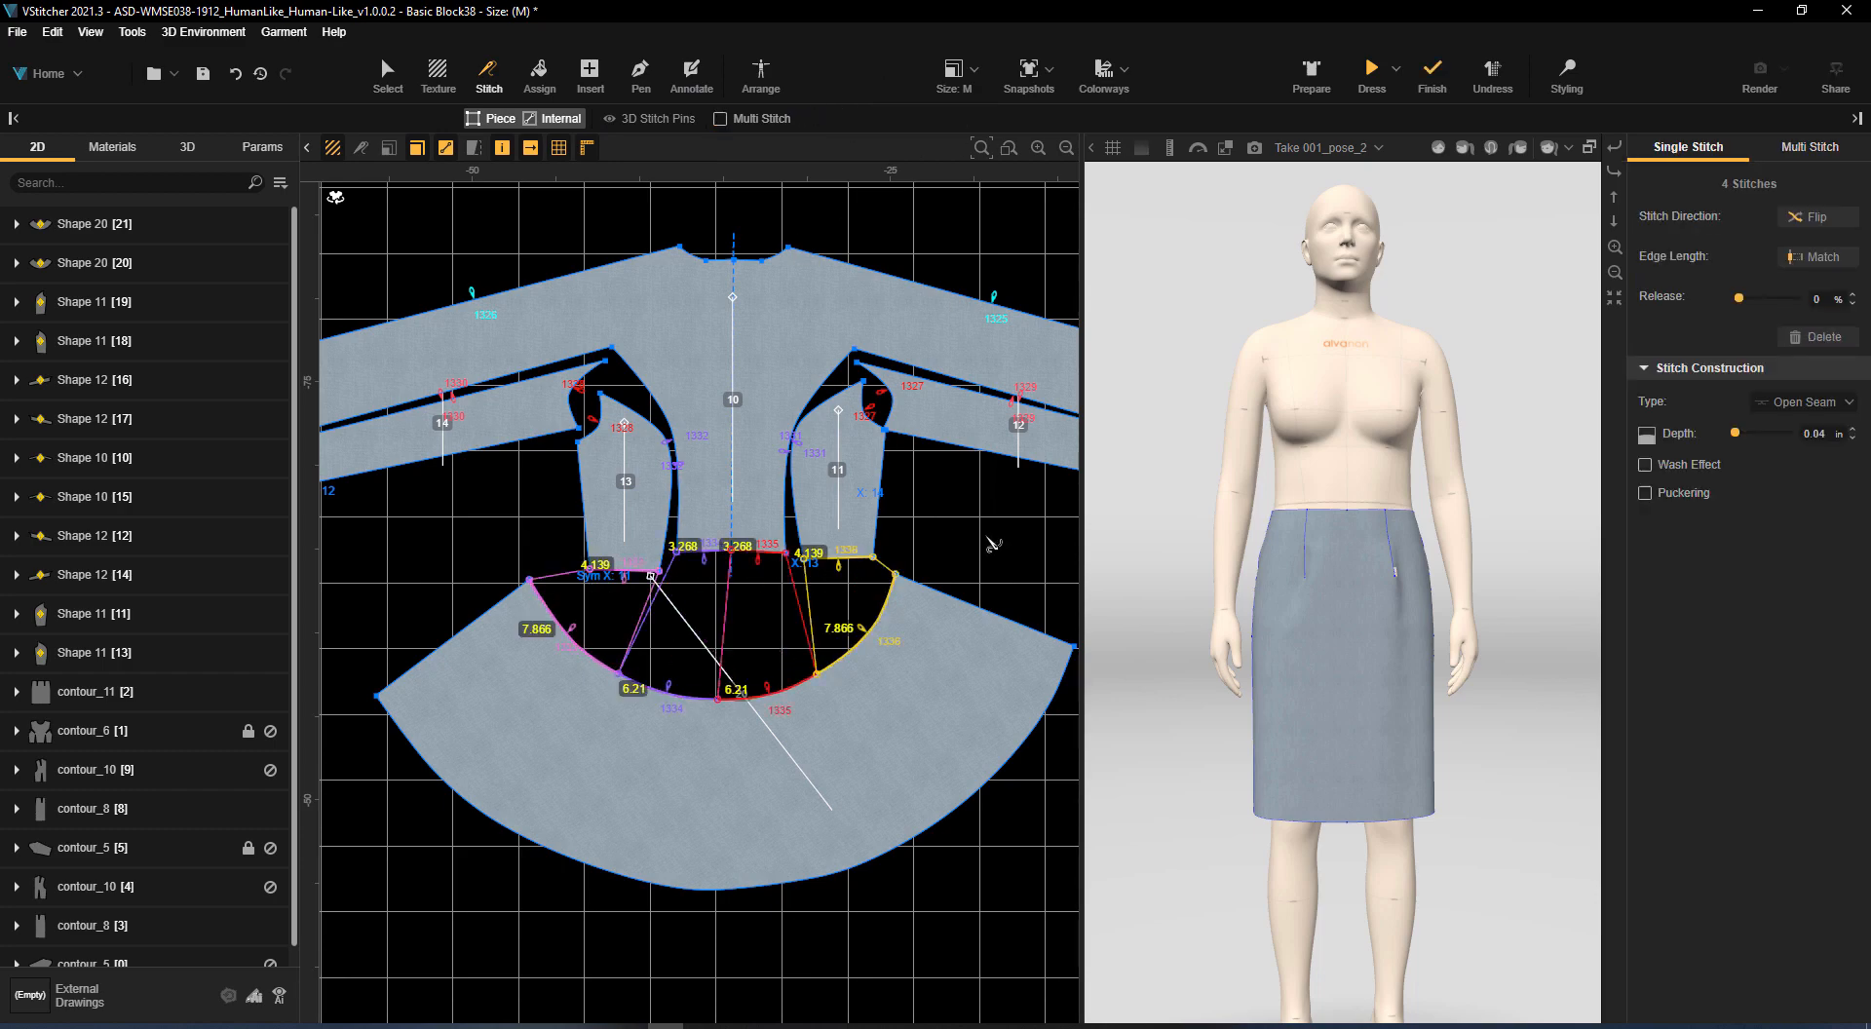
Multi-stitch the inner curve of flared piece 21 to the lower edges of back panels 18, 15 and 19
scroll(994, 544, down, 3)
middle_drag(1013, 546, 733, 645)
scroll(733, 648, up, 2)
click(722, 118)
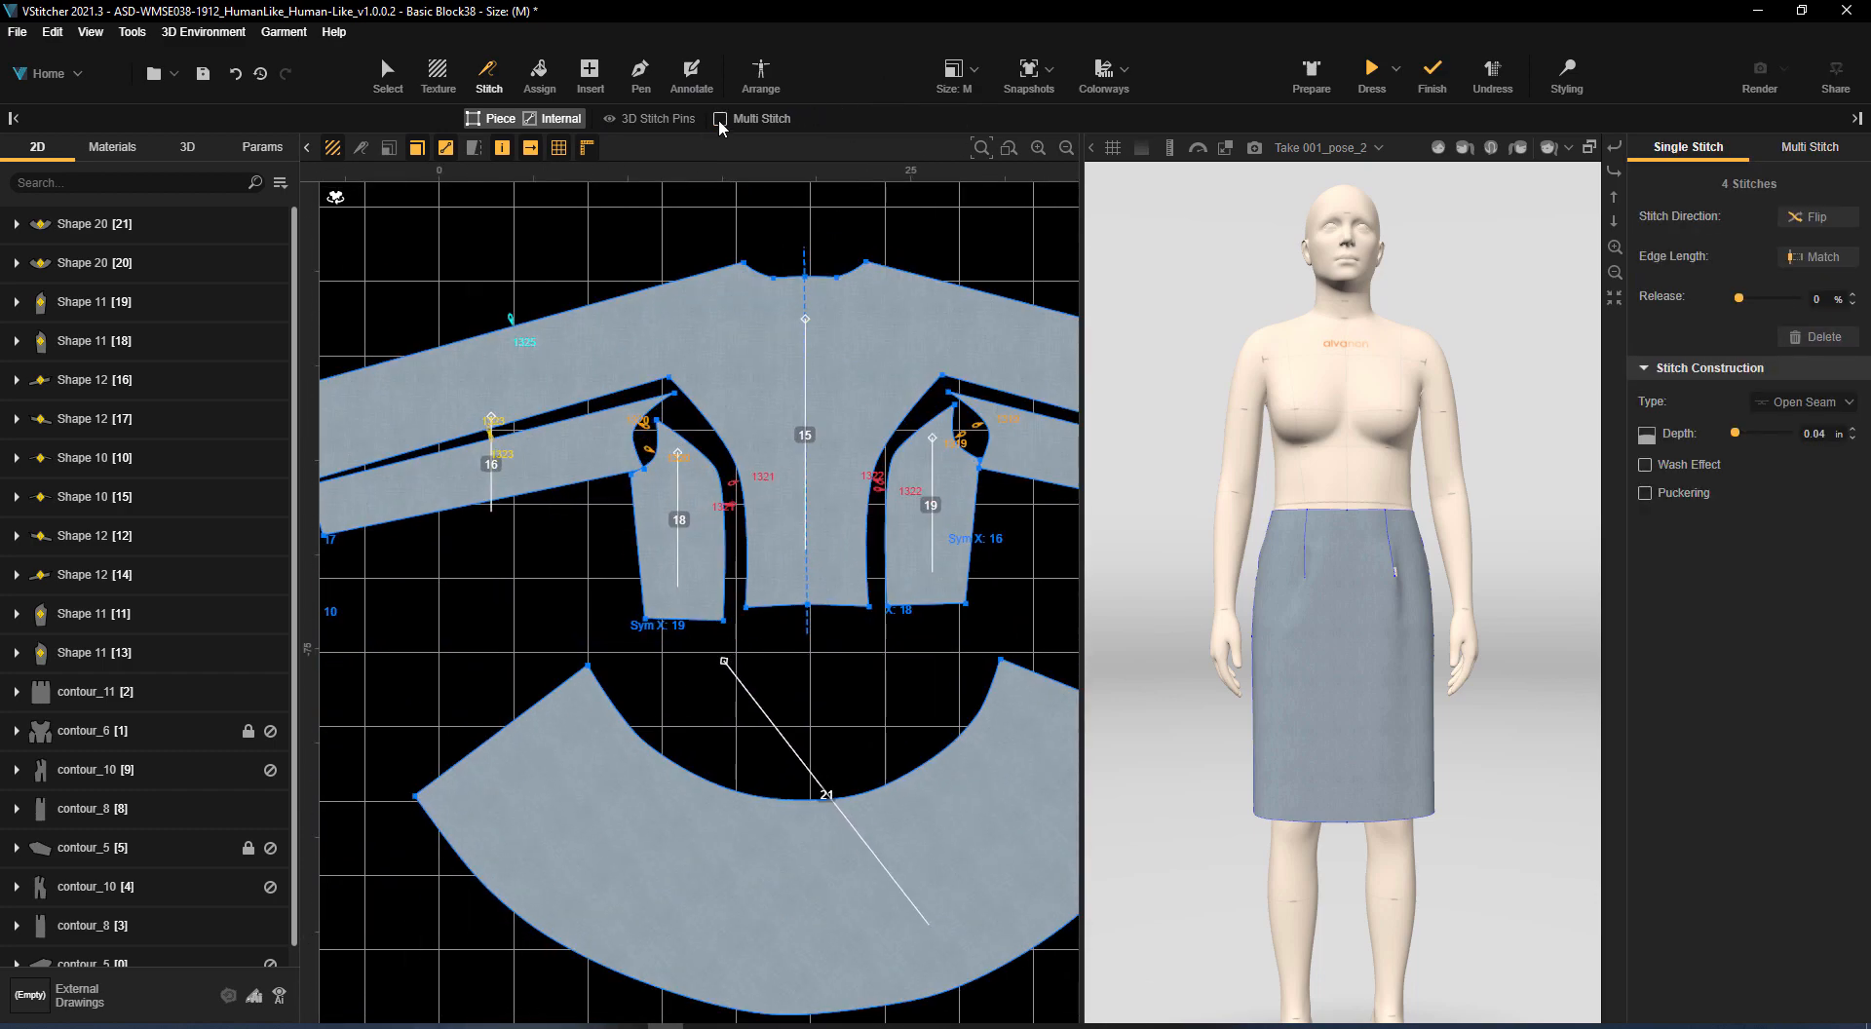
click(663, 618)
click(777, 607)
click(828, 606)
click(926, 605)
scroll(780, 558, down, 3)
middle_drag(779, 558, 1027, 334)
click(892, 119)
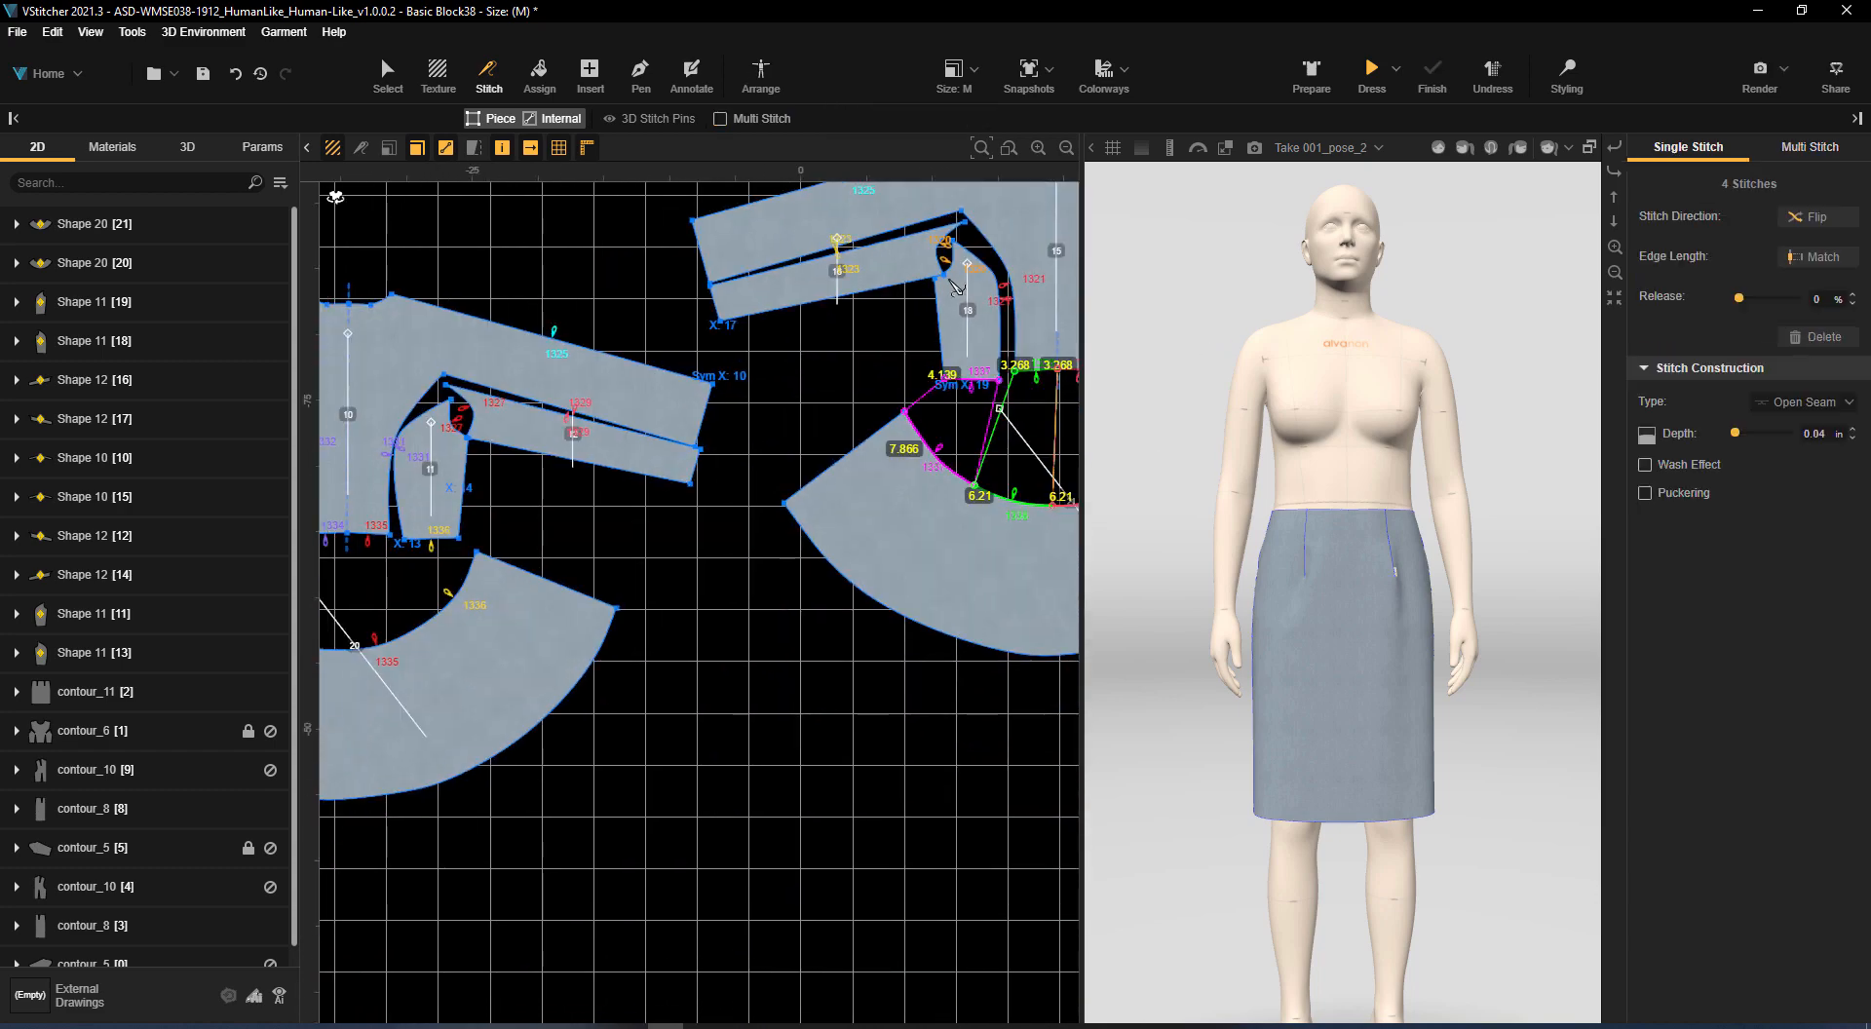
Stitch the side seams between the front and back side panels and the underarm seams between the sleeve pieces
click(951, 281)
click(593, 467)
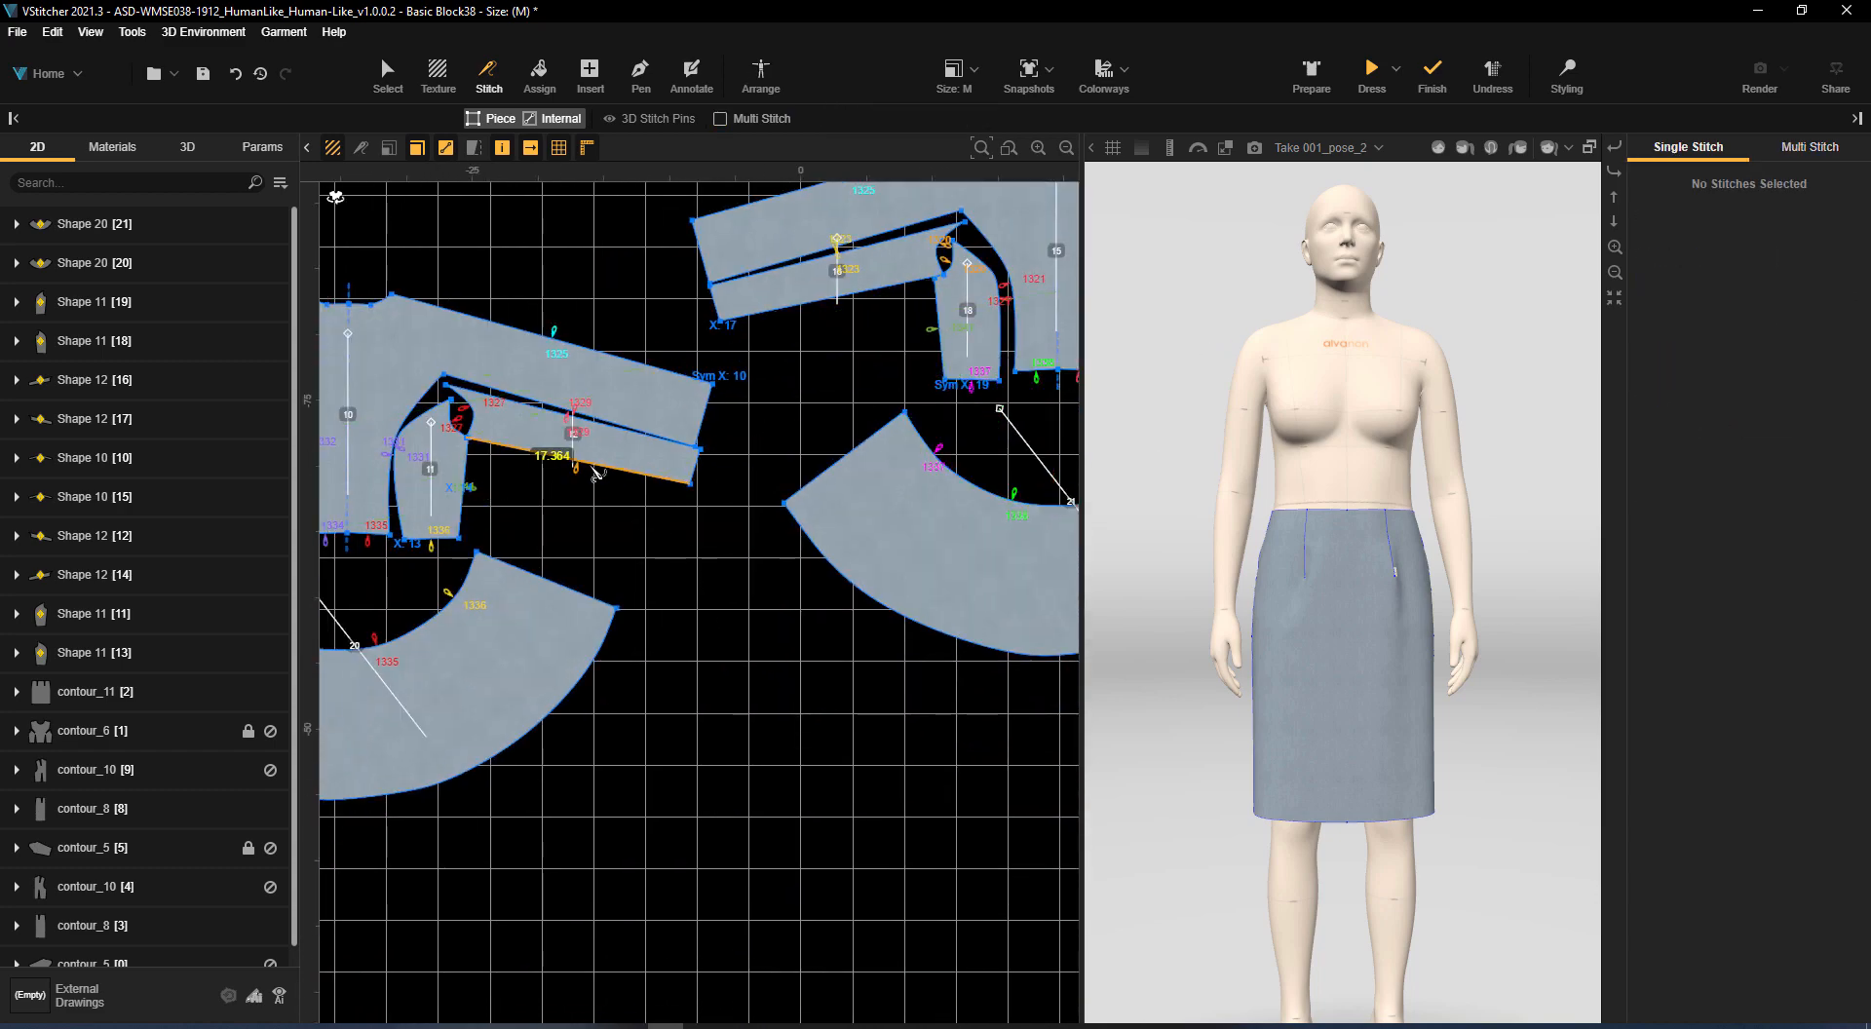
click(779, 327)
scroll(878, 478, down, 2)
middle_drag(878, 477, 684, 828)
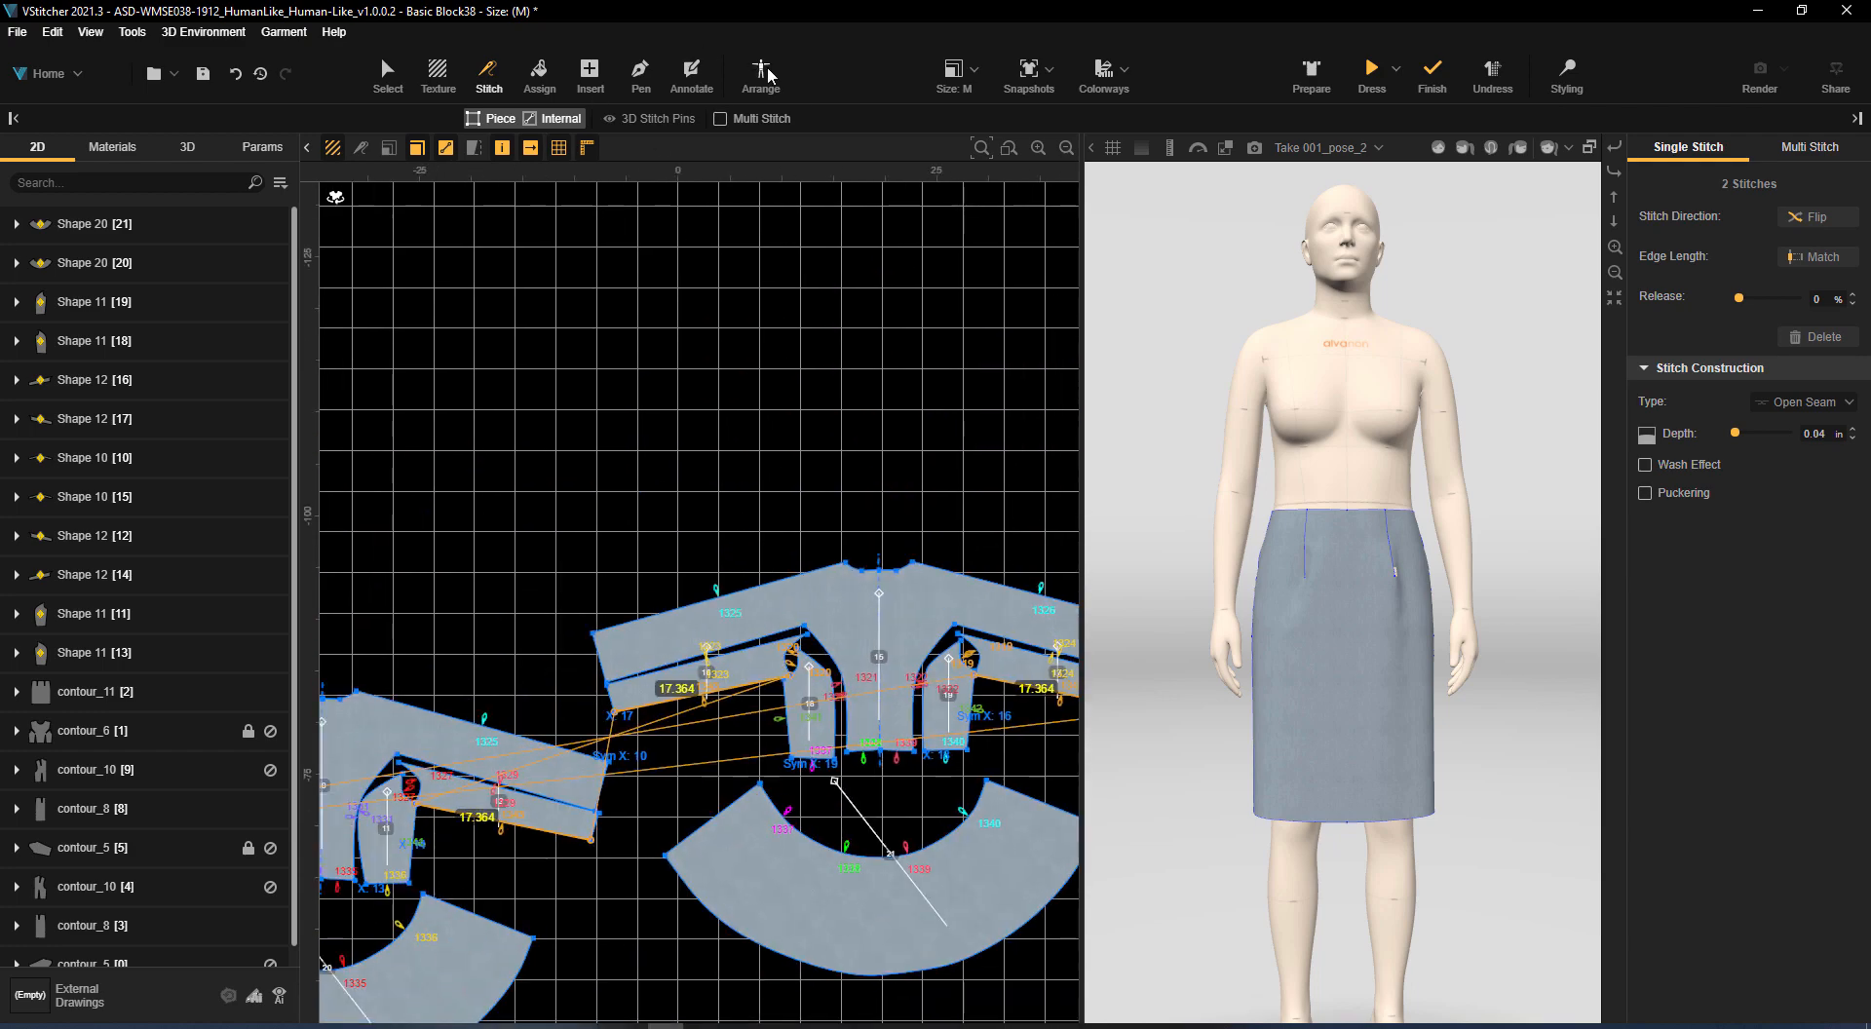
click(764, 74)
scroll(514, 646, up, 2)
middle_drag(513, 645, 585, 500)
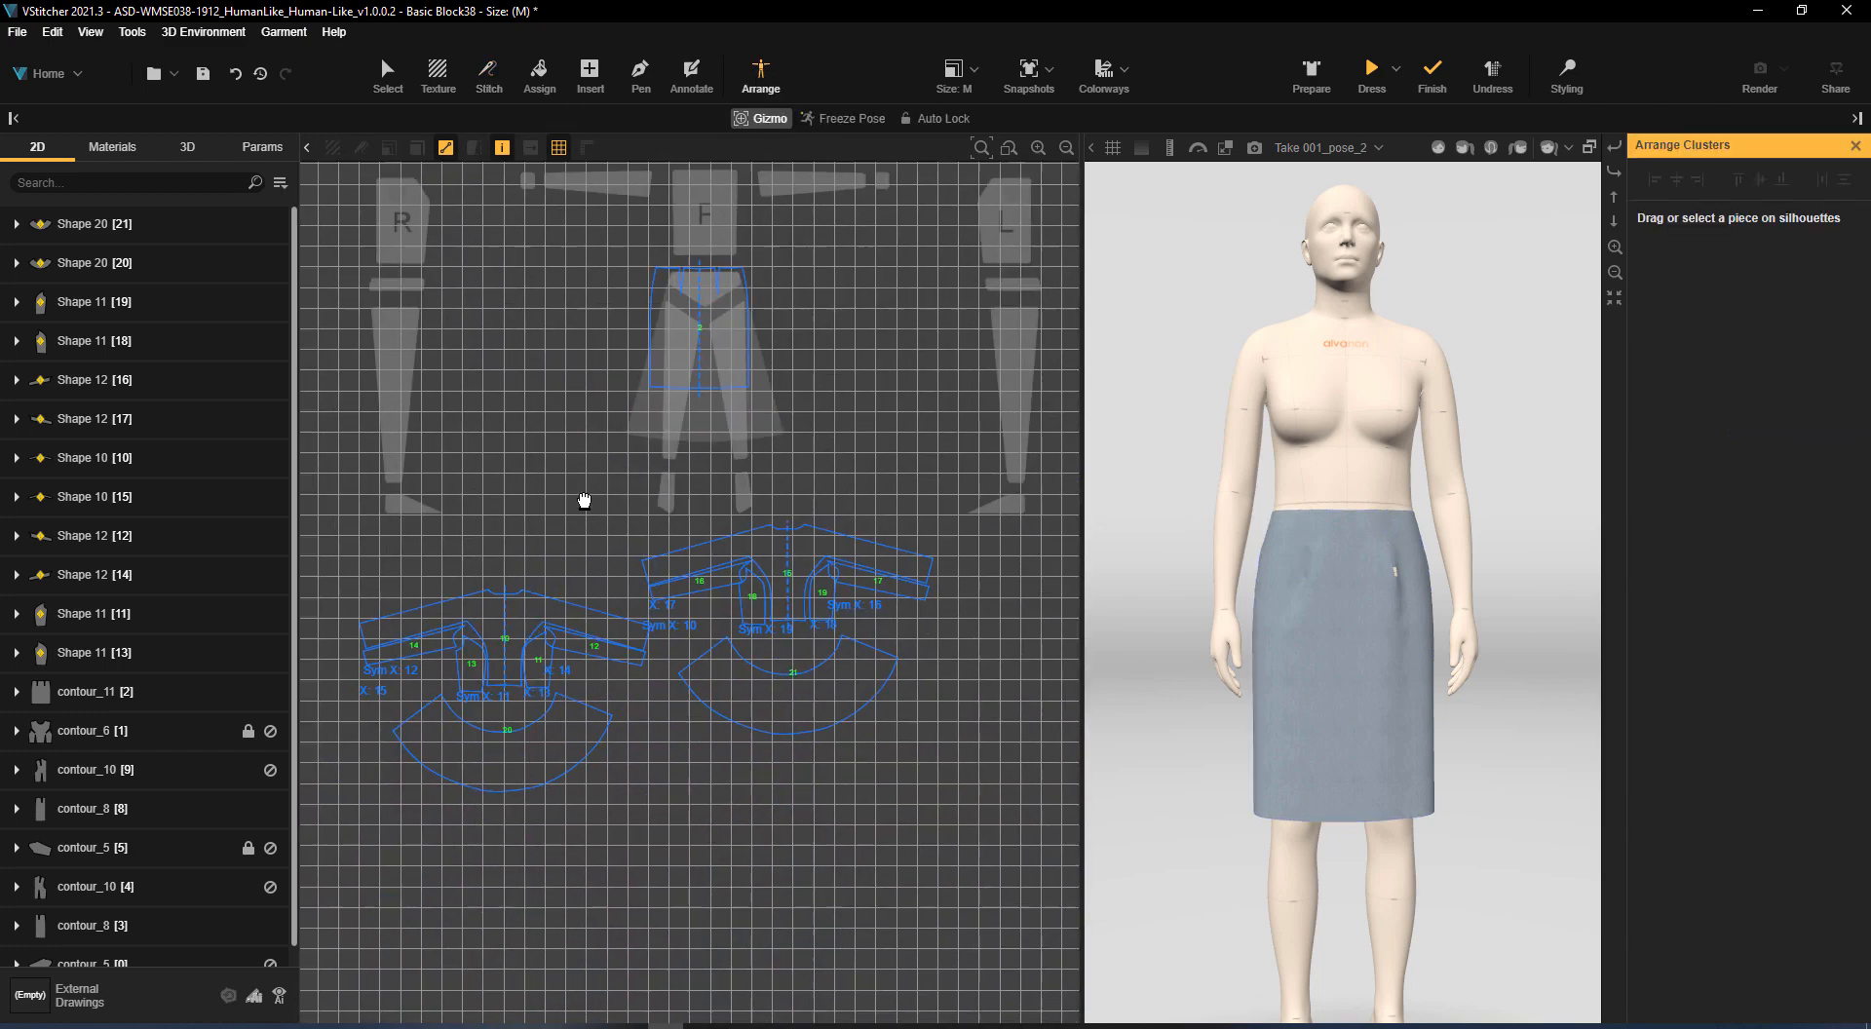
click(532, 621)
click(393, 77)
Create inner symmetry on centre front piece 10 and centre back piece 15
scroll(466, 687, up, 3)
middle_drag(466, 687, 657, 557)
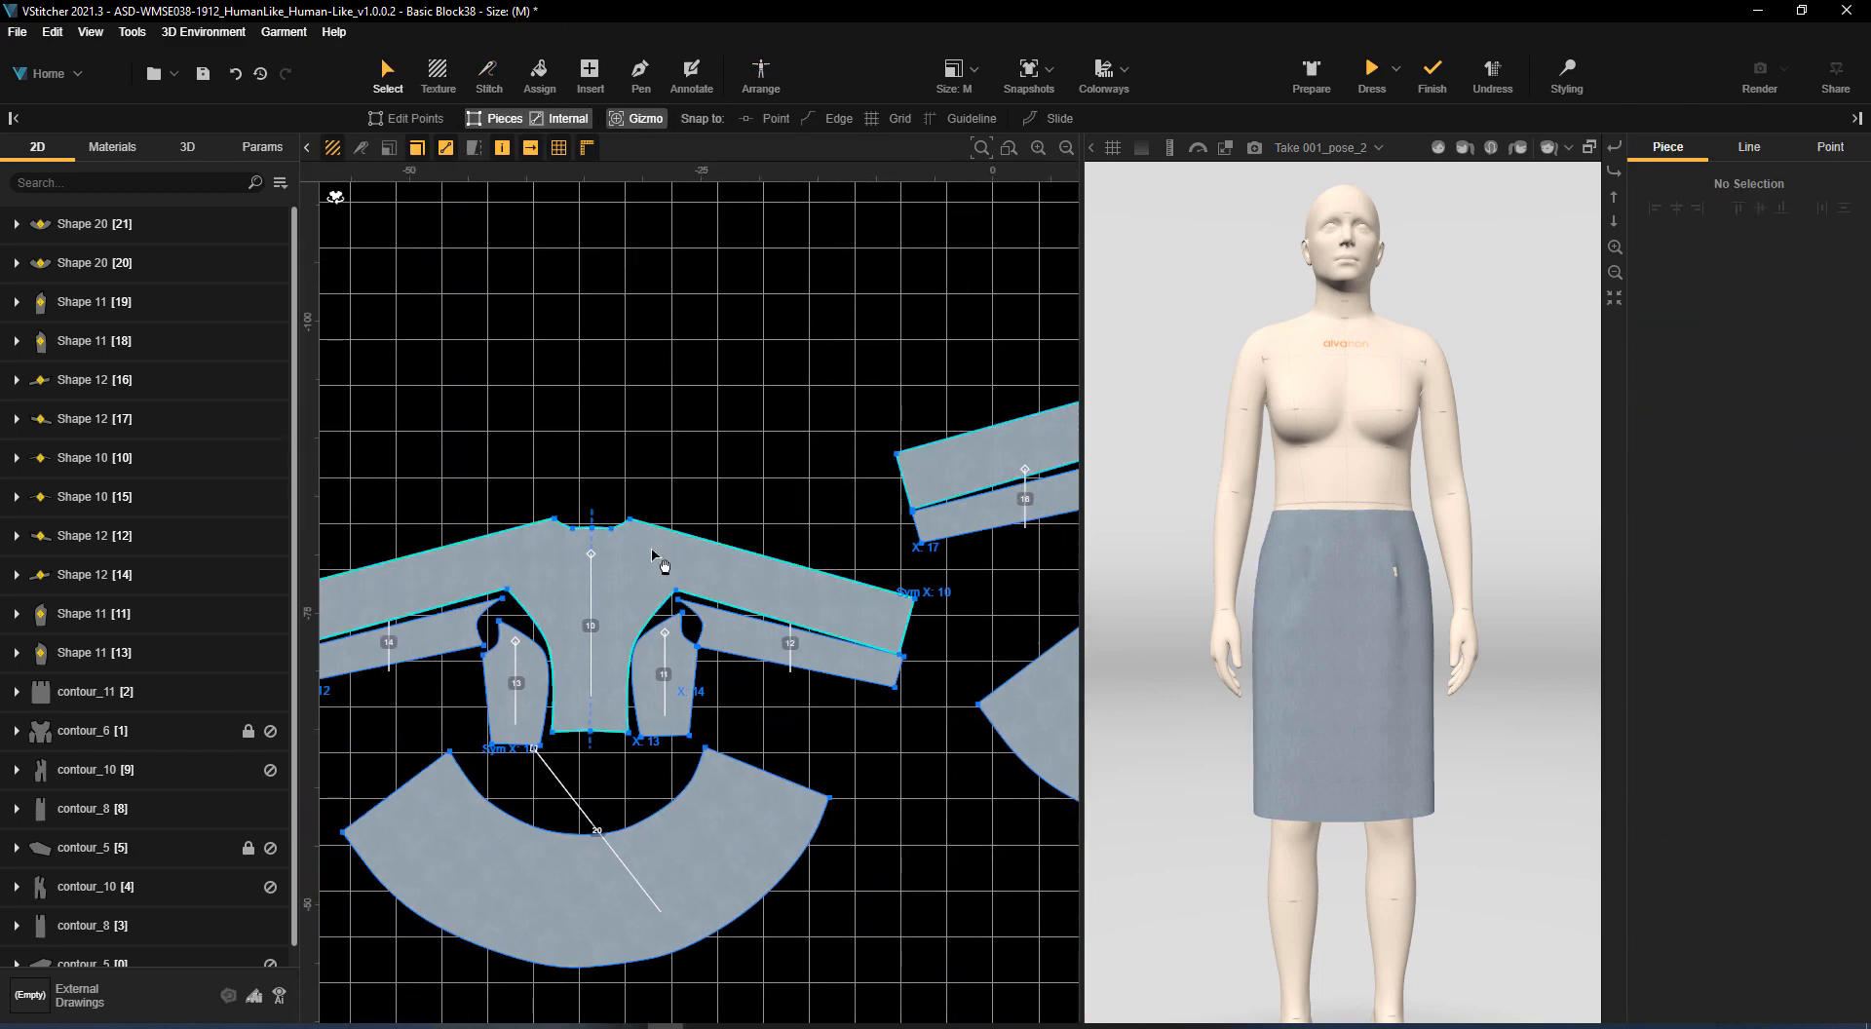
click(658, 558)
click(1719, 576)
click(647, 564)
click(1813, 552)
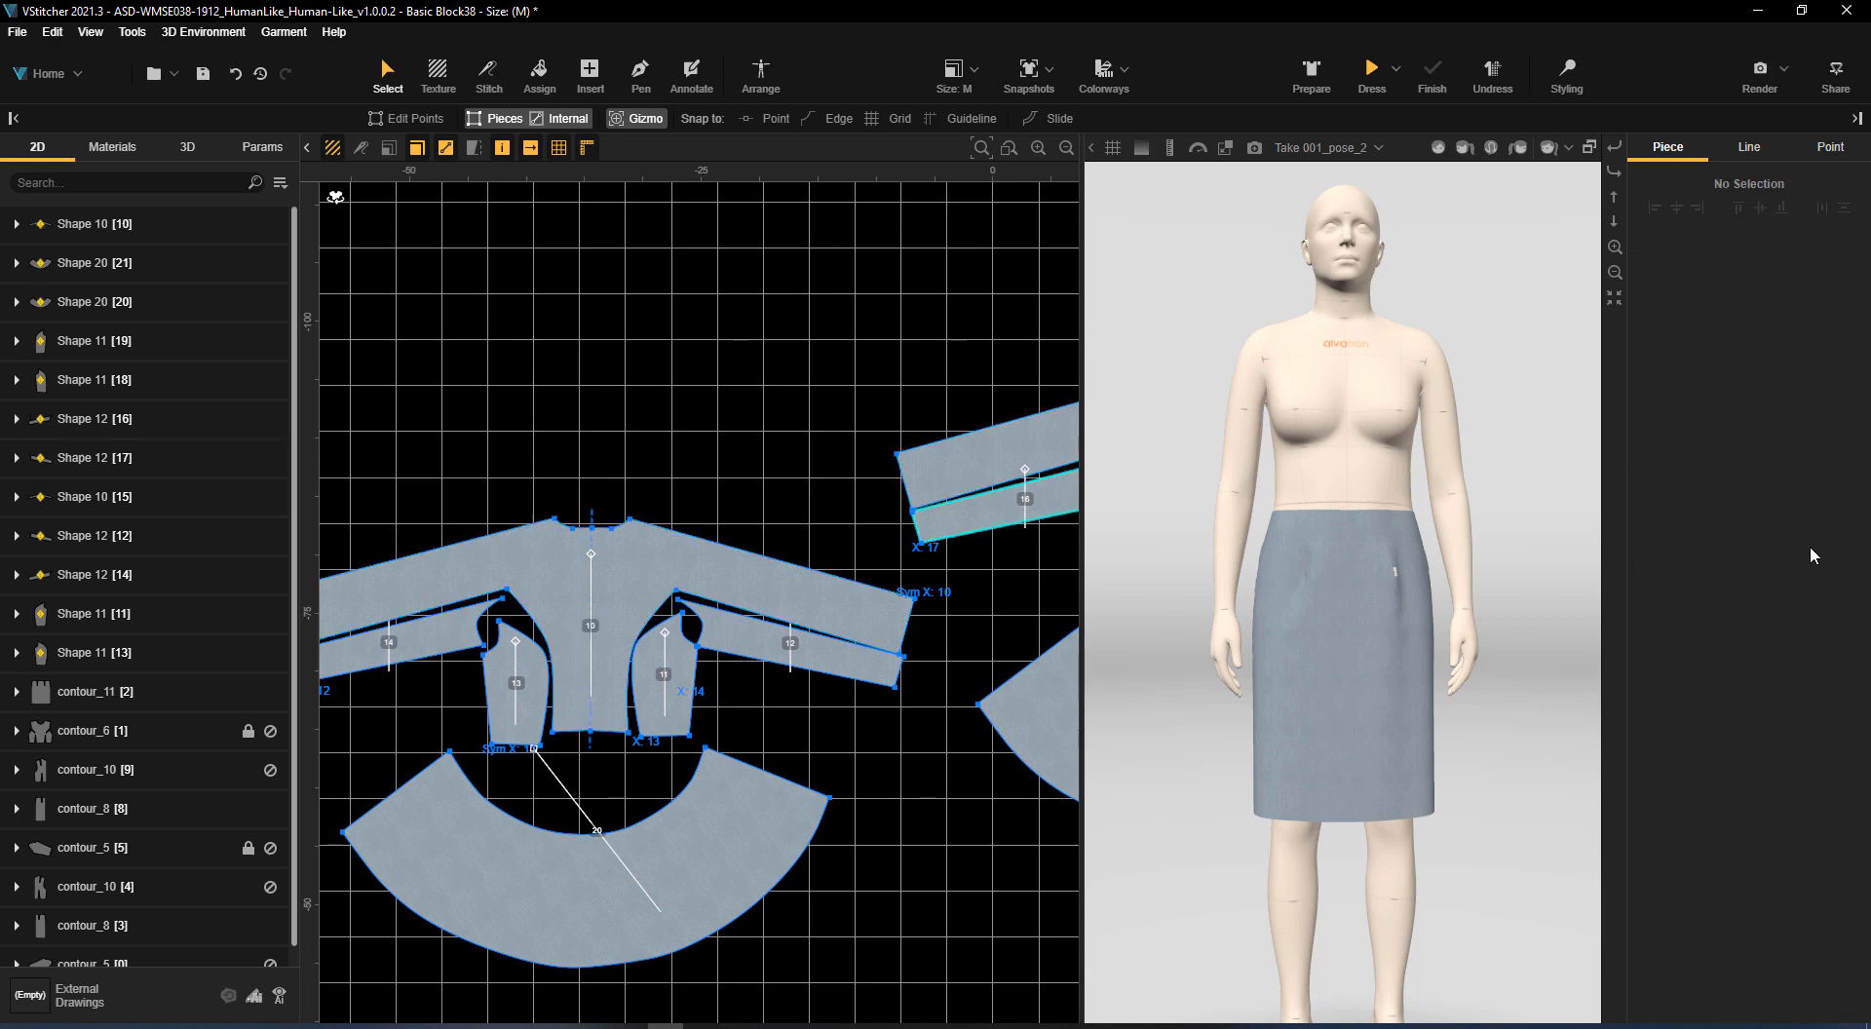
middle_drag(1019, 468, 495, 571)
click(547, 547)
click(1802, 523)
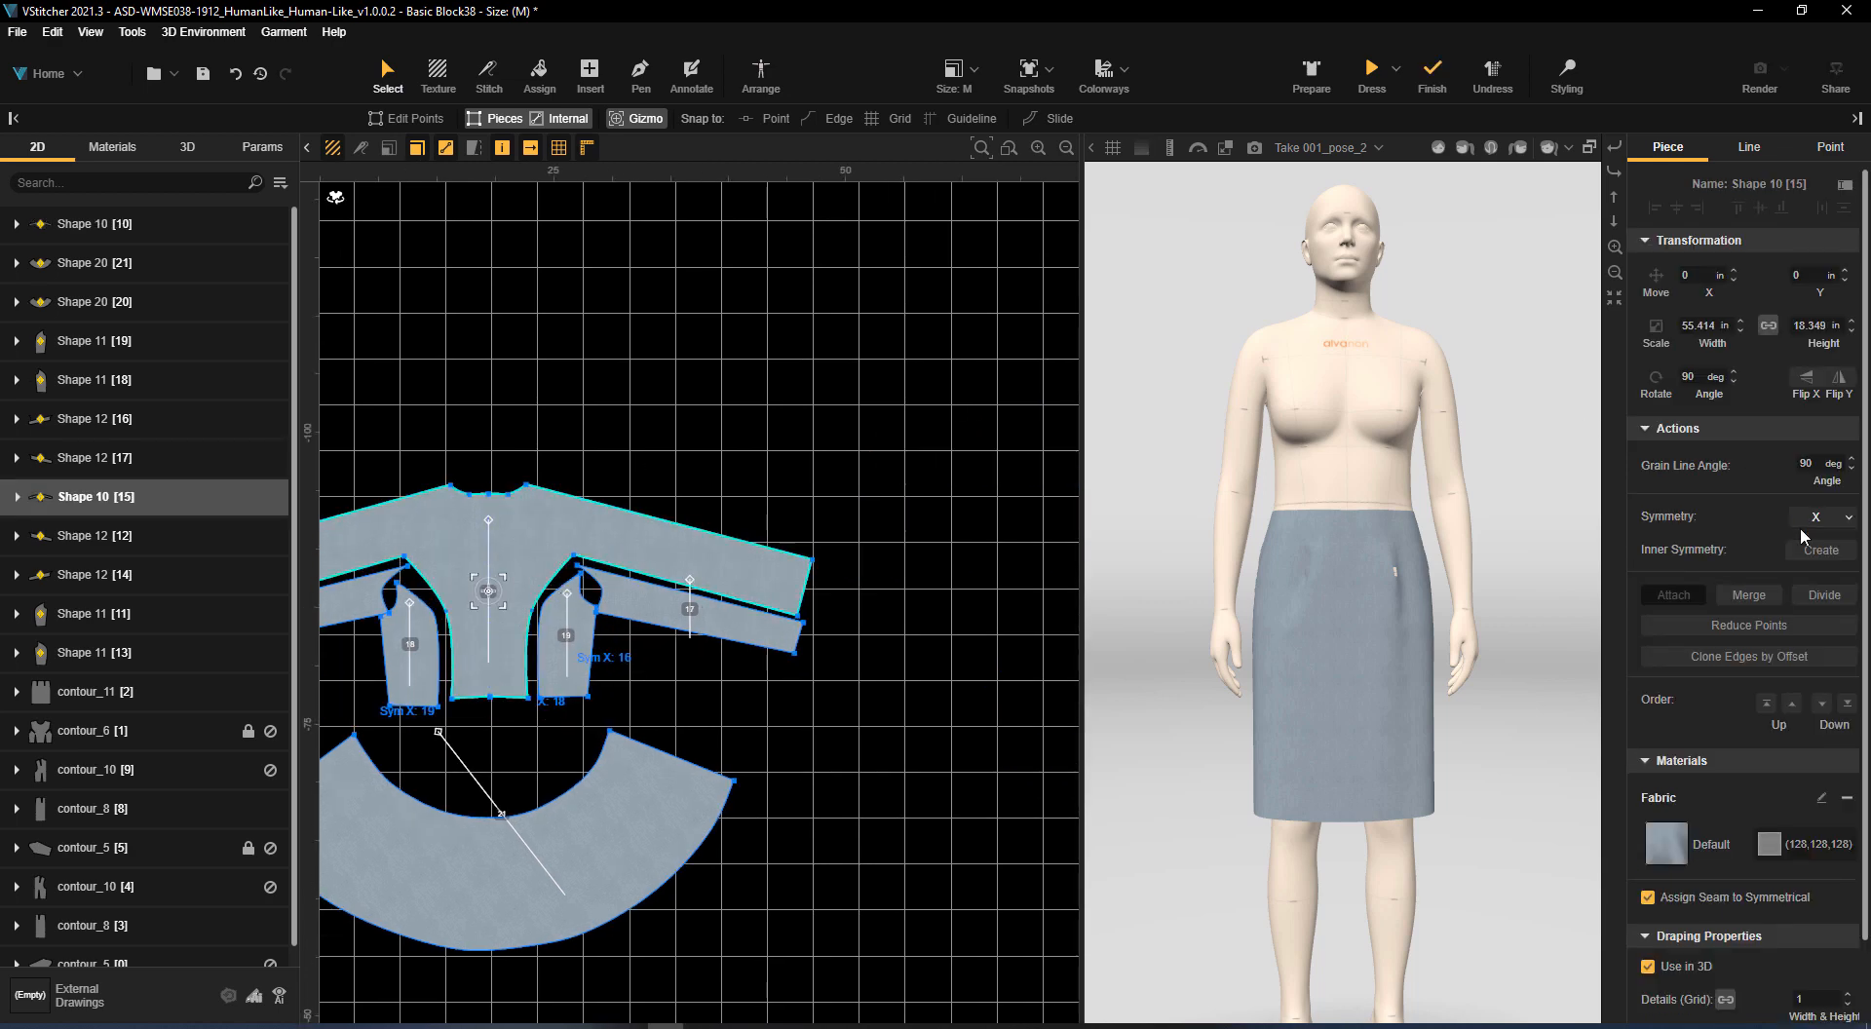
click(1805, 547)
Lower the centre neckline point of front piece 10 to form a deep V-neck
scroll(780, 468, down, 3)
scroll(506, 507, up, 5)
middle_drag(698, 535, 873, 246)
click(763, 361)
drag(764, 352, 763, 508)
click(418, 121)
click(901, 282)
scroll(900, 282, down, 2)
scroll(909, 284, down, 6)
middle_drag(924, 268, 641, 384)
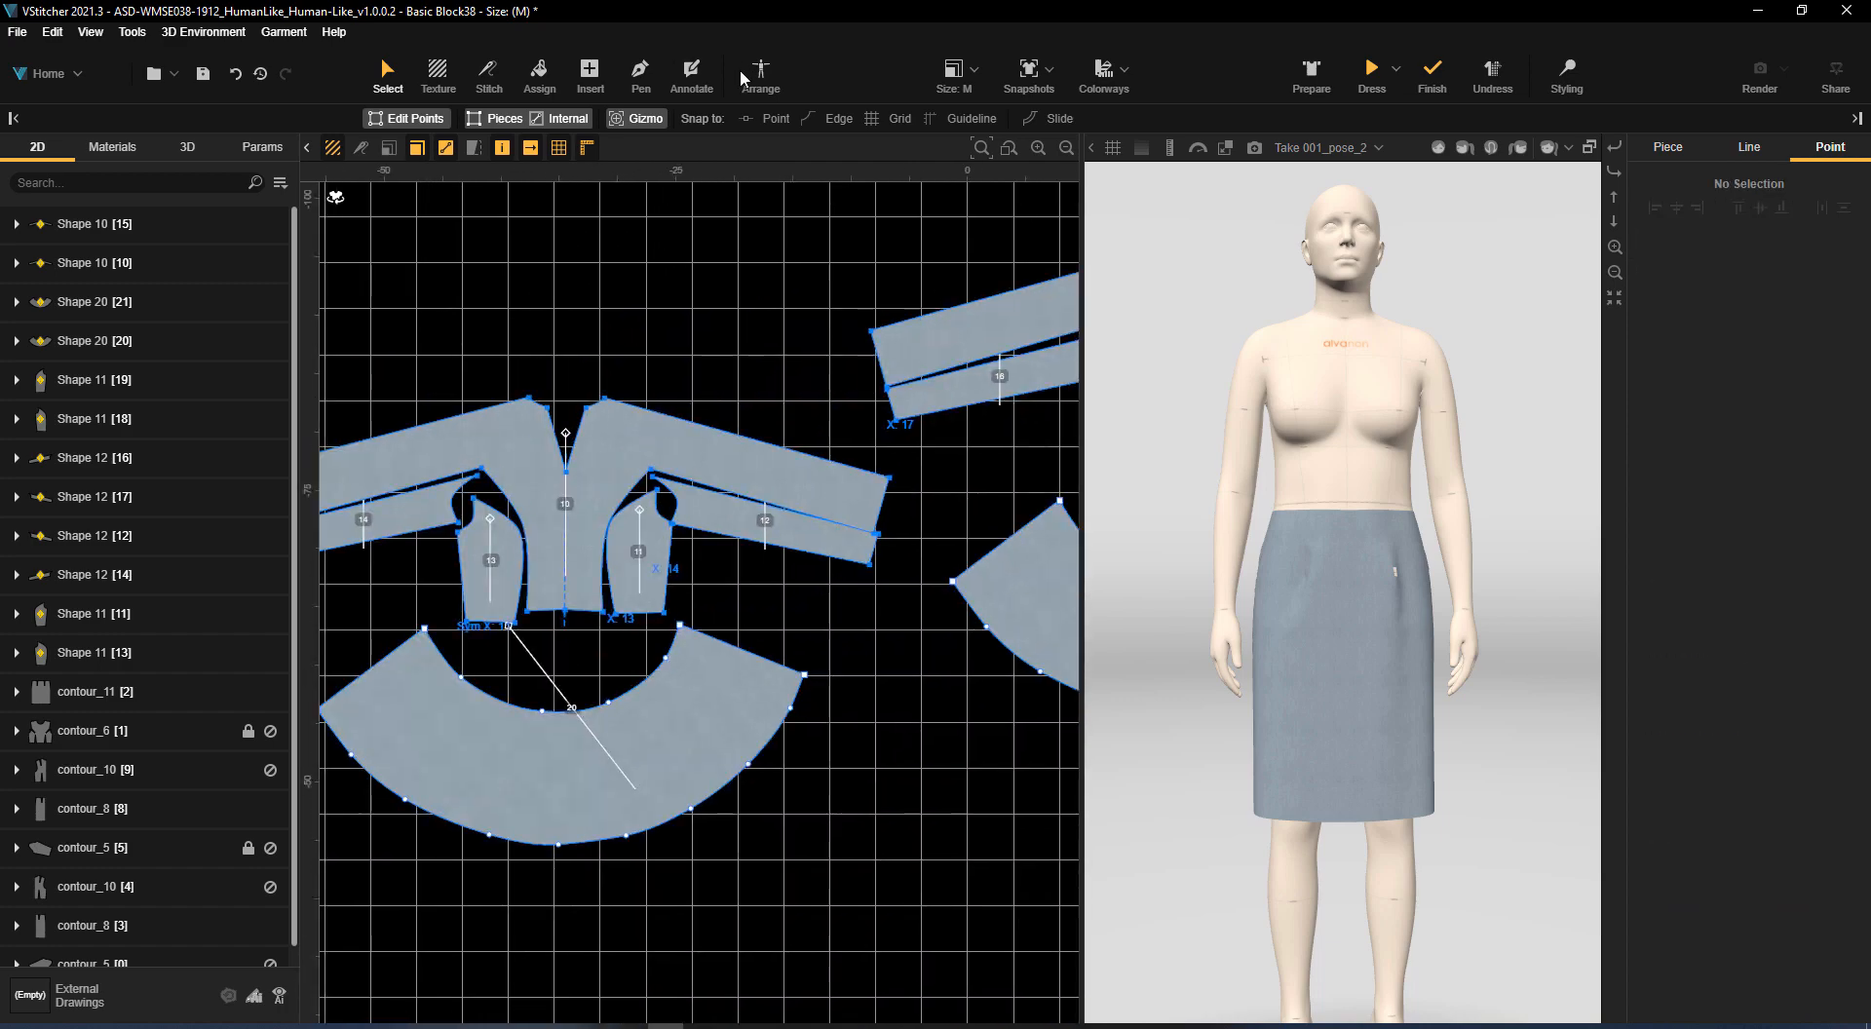
Arrange centre back piece 15 on the back torso silhouette and switch the avatar to Take 001_pose_5
click(751, 78)
drag(678, 700, 994, 419)
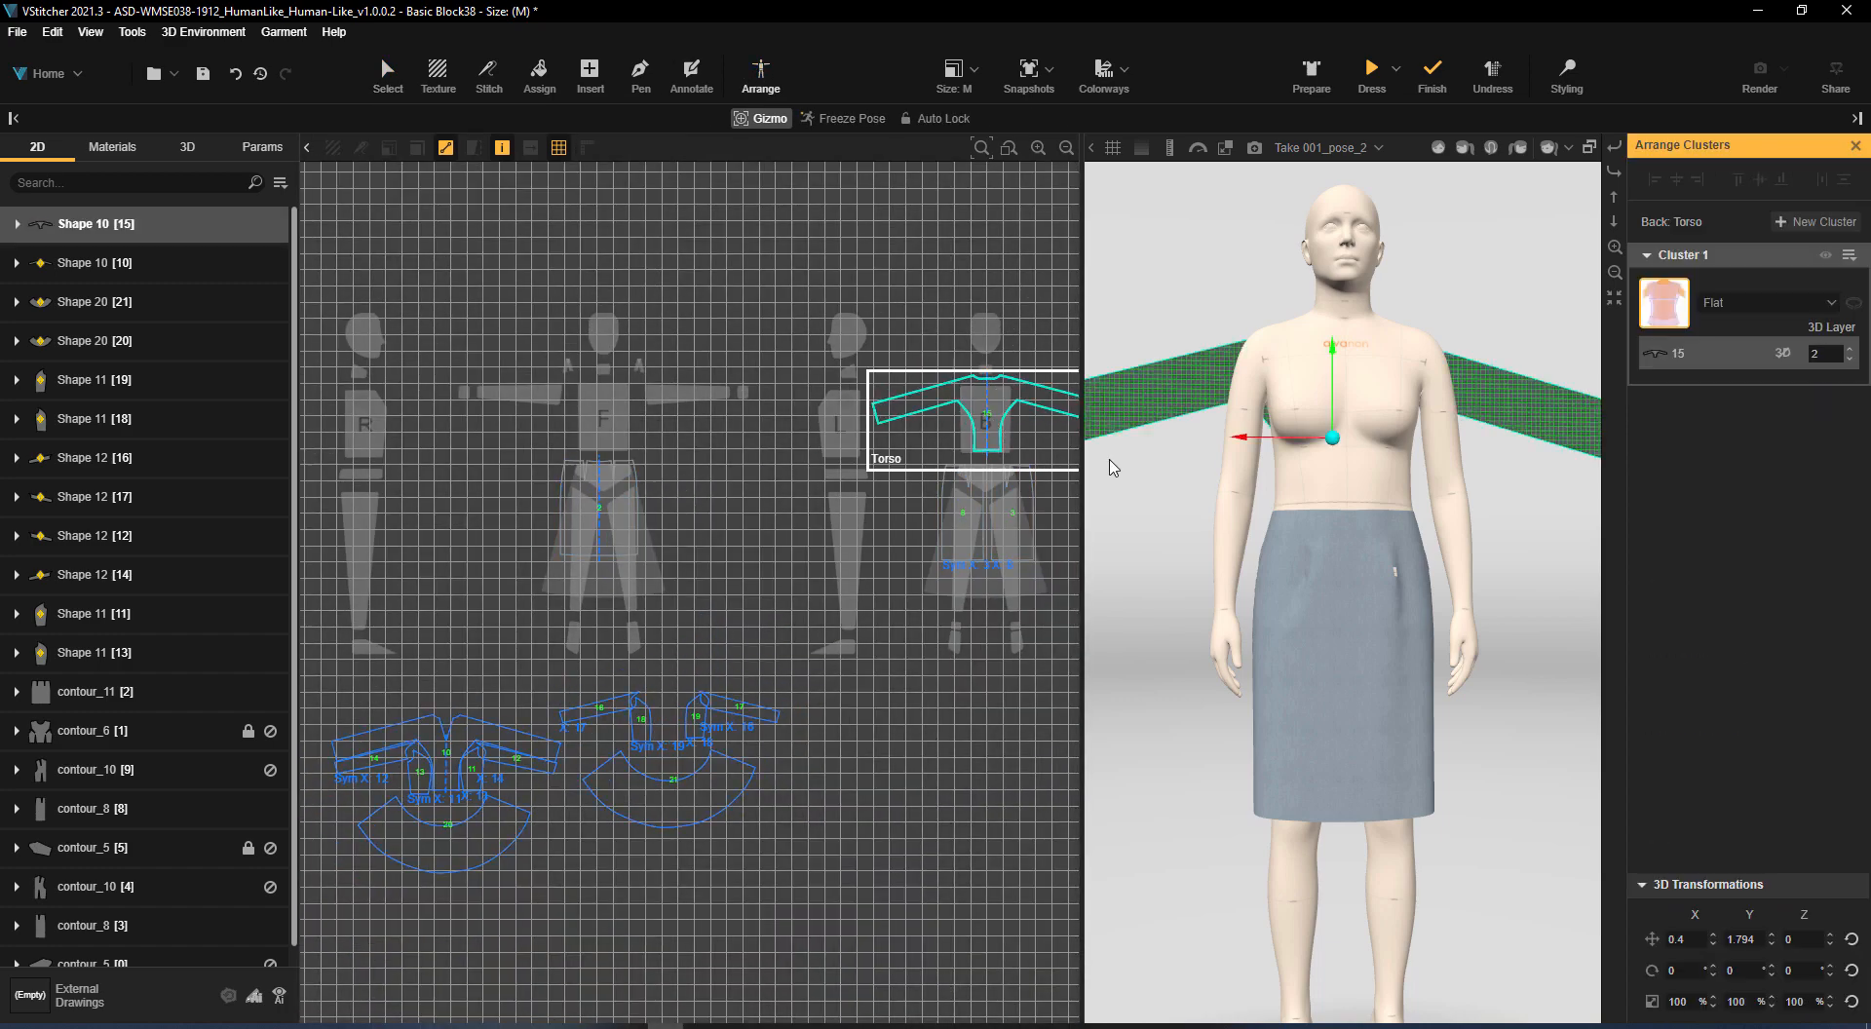
click(1318, 148)
click(1022, 592)
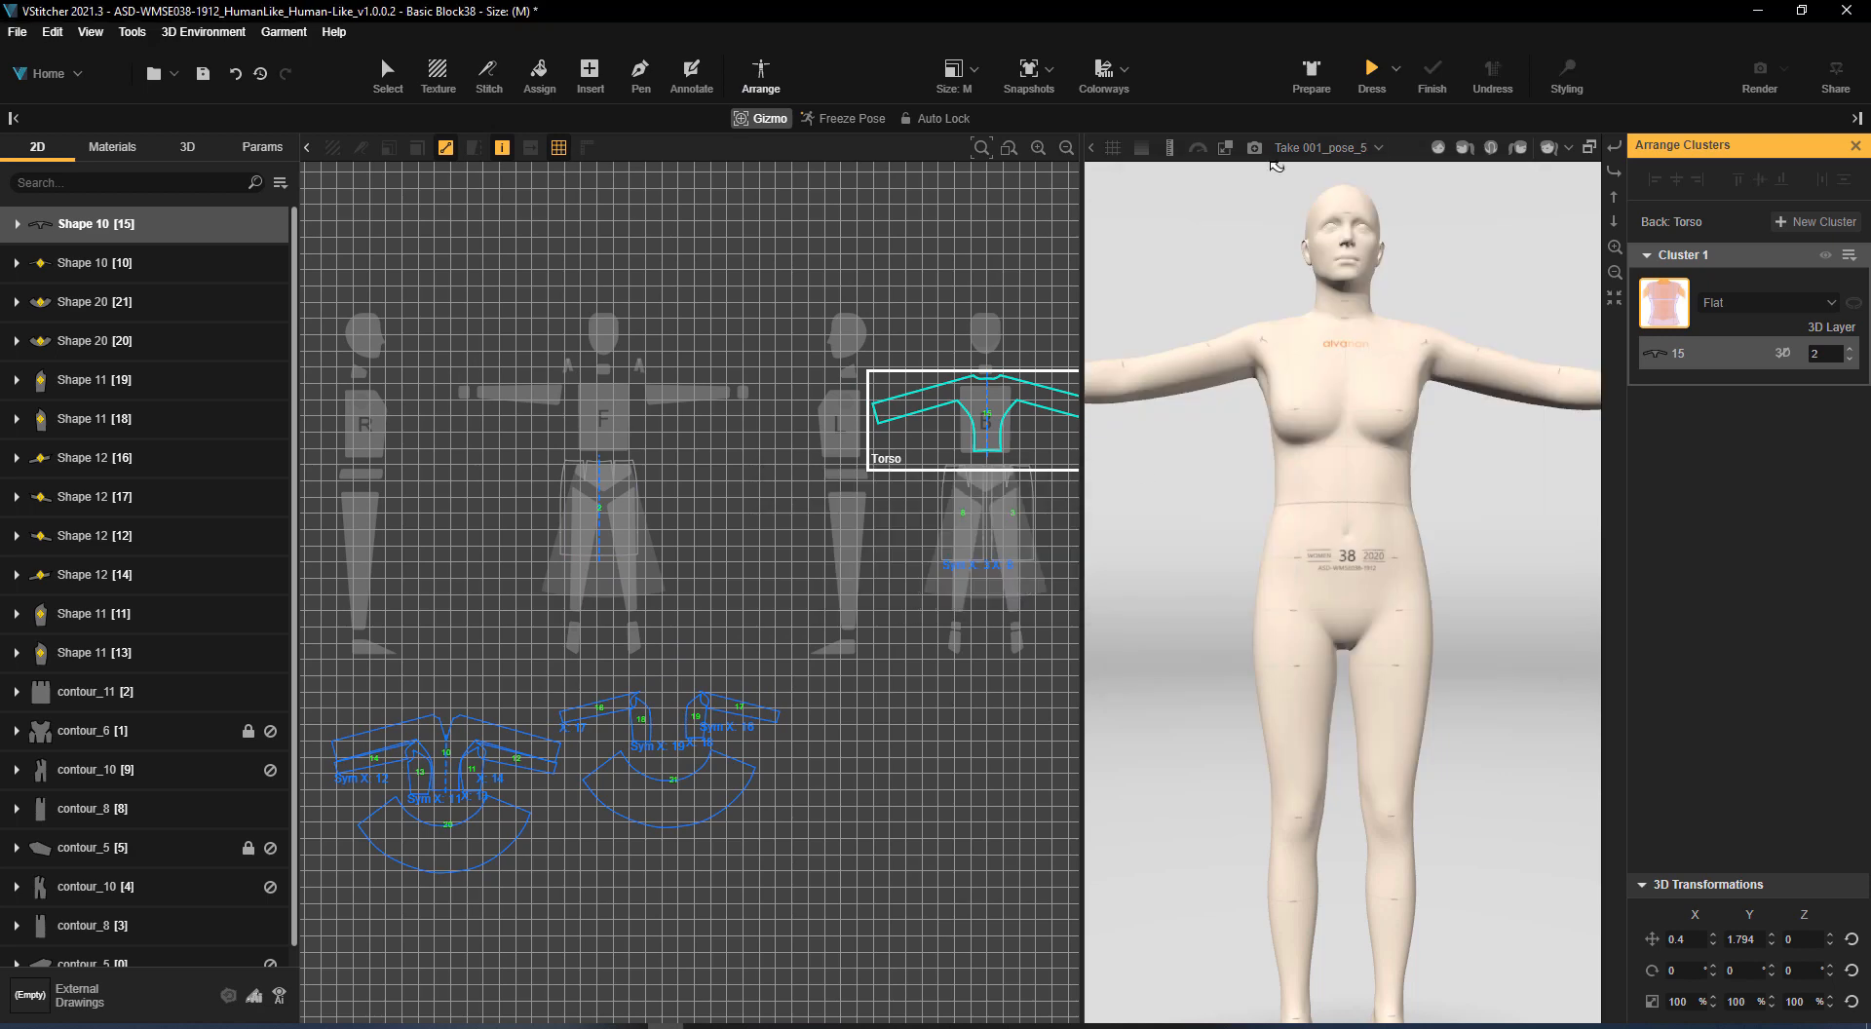
Arrange the remaining sleeve, side and flared pieces on their matching avatar silhouettes
drag(723, 720, 1077, 439)
drag(673, 780, 1002, 516)
drag(585, 834, 784, 382)
drag(660, 822, 867, 390)
drag(552, 930, 779, 450)
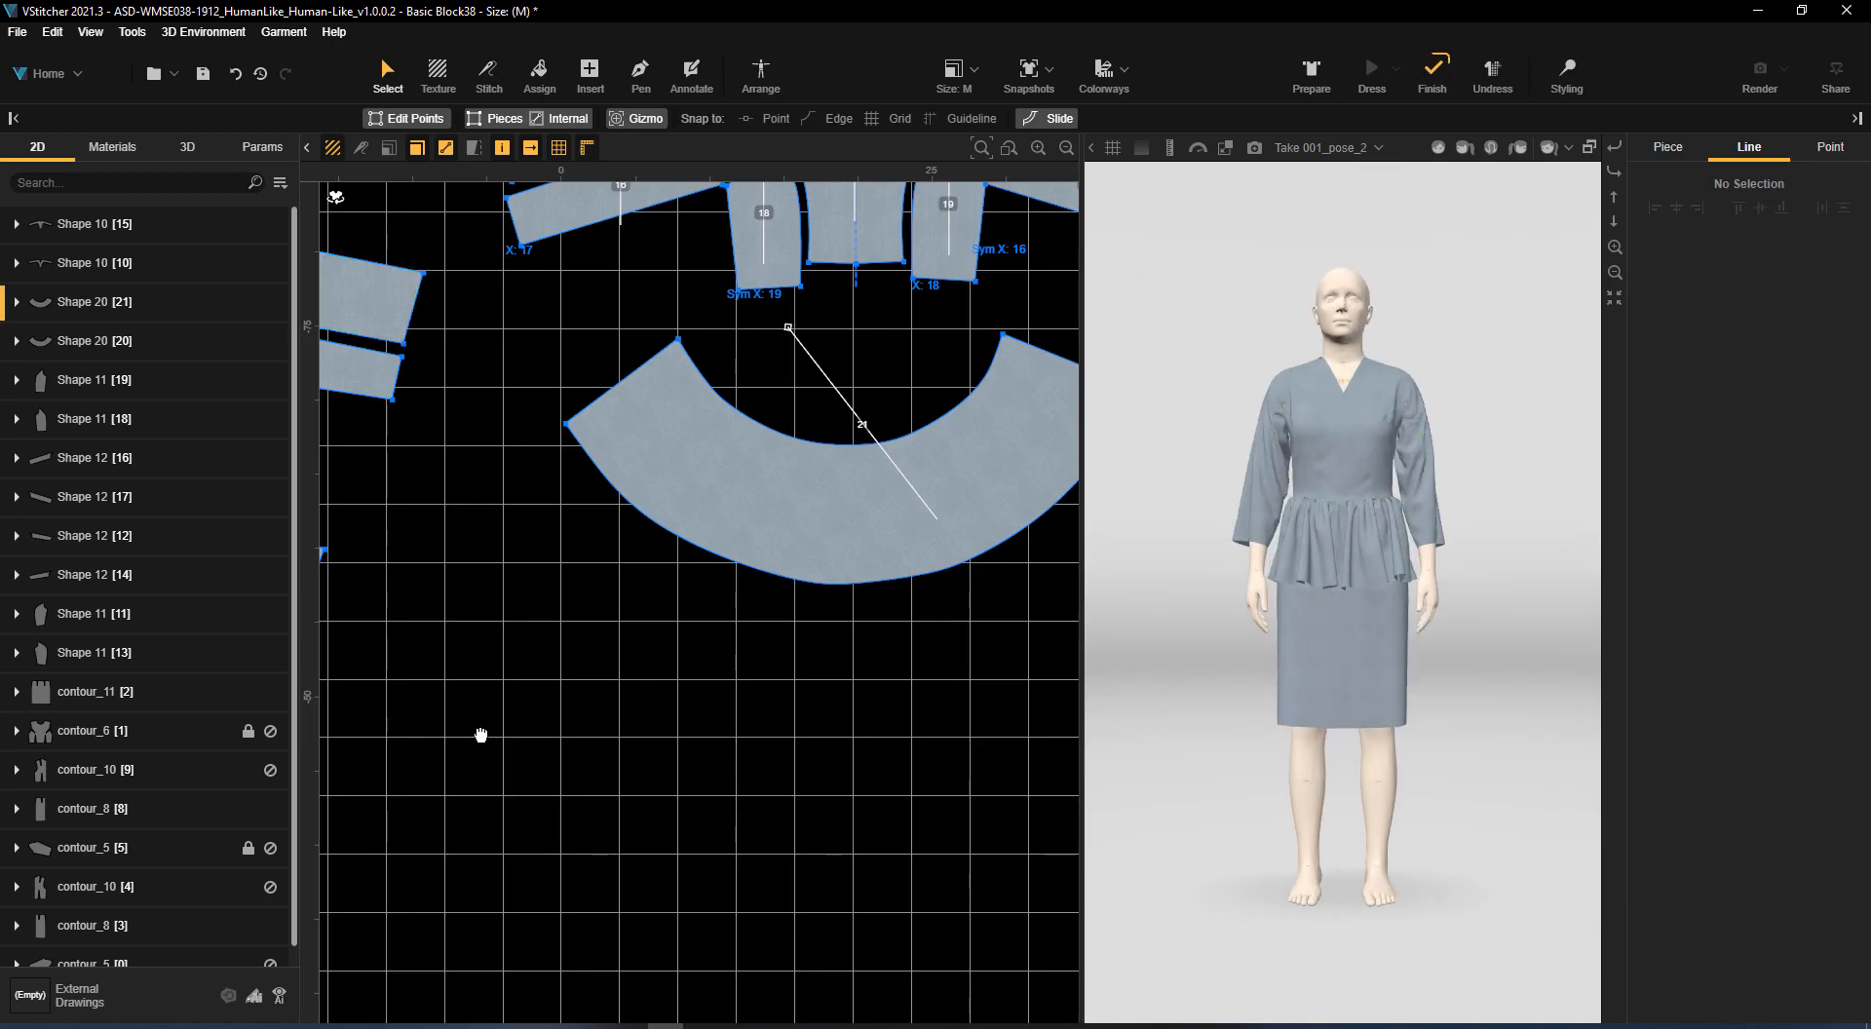
Reshape centre front piece 10 by moving its neckline points lower and inward and slightly raising the side points of its bottom edge
middle_drag(480, 735, 1095, 900)
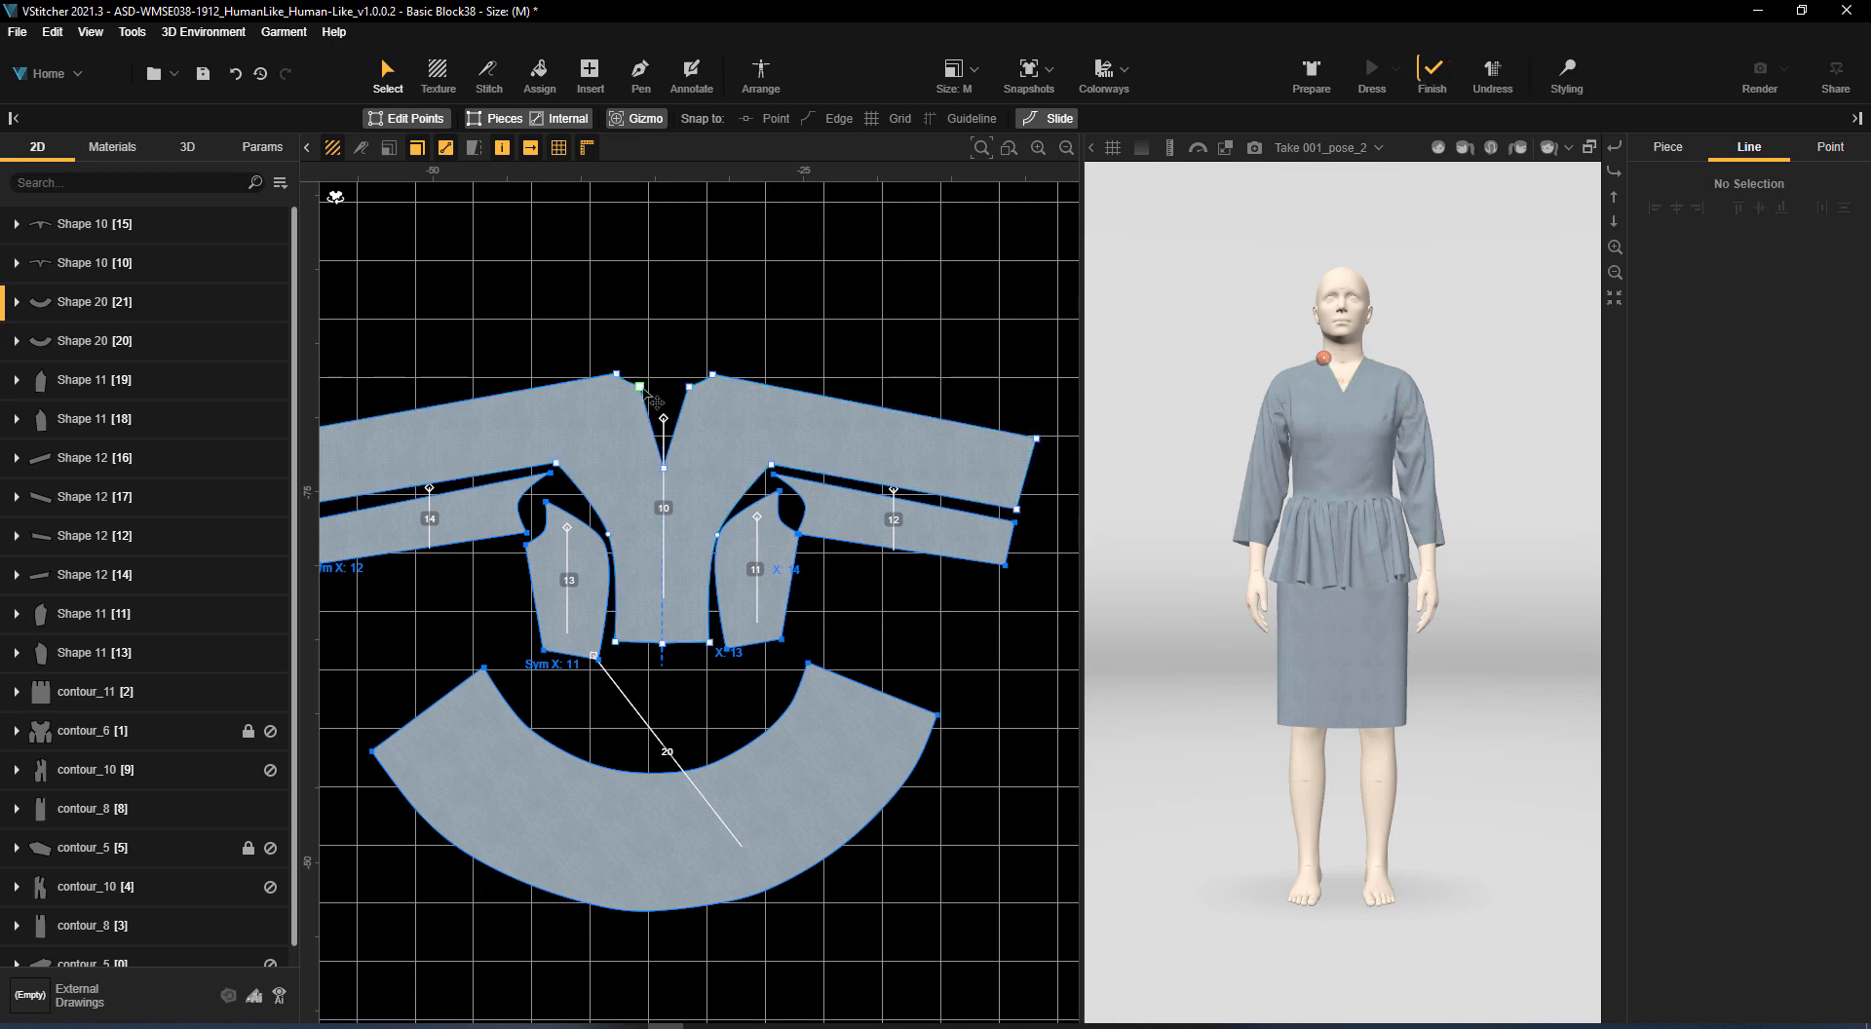
drag(644, 390, 678, 426)
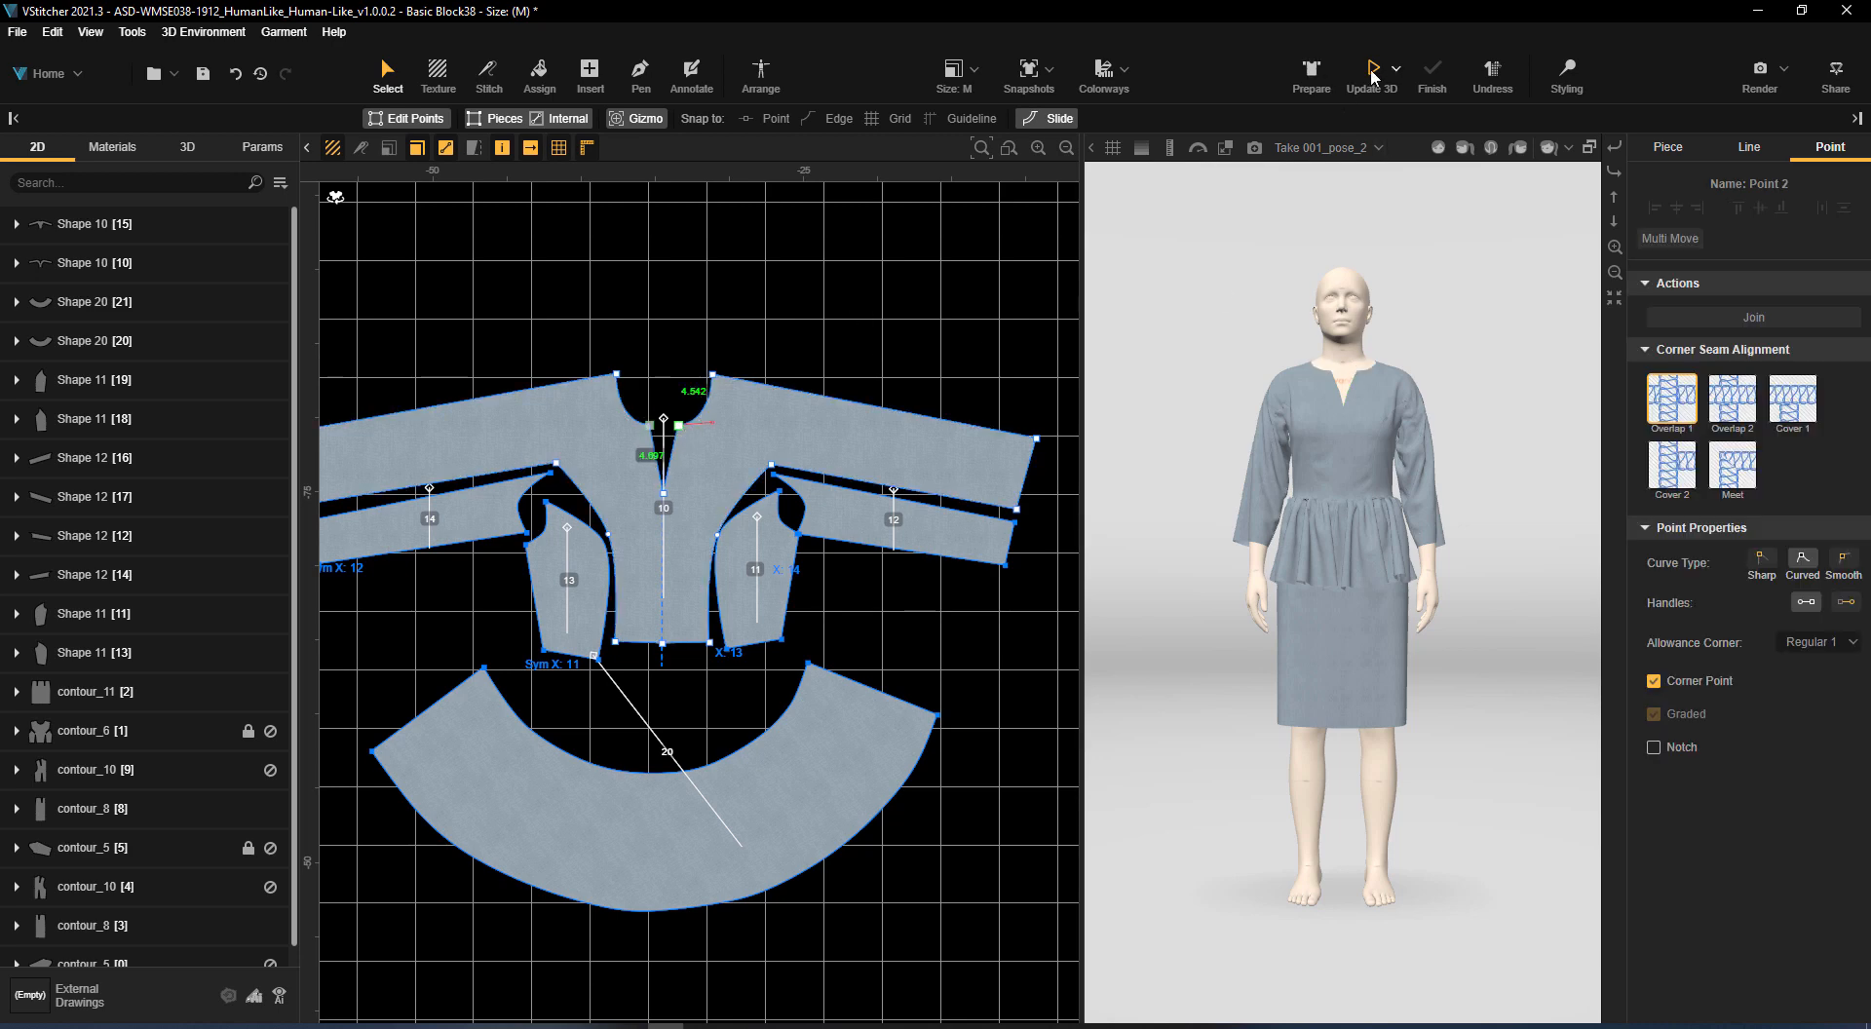
drag(1495, 455, 1566, 565)
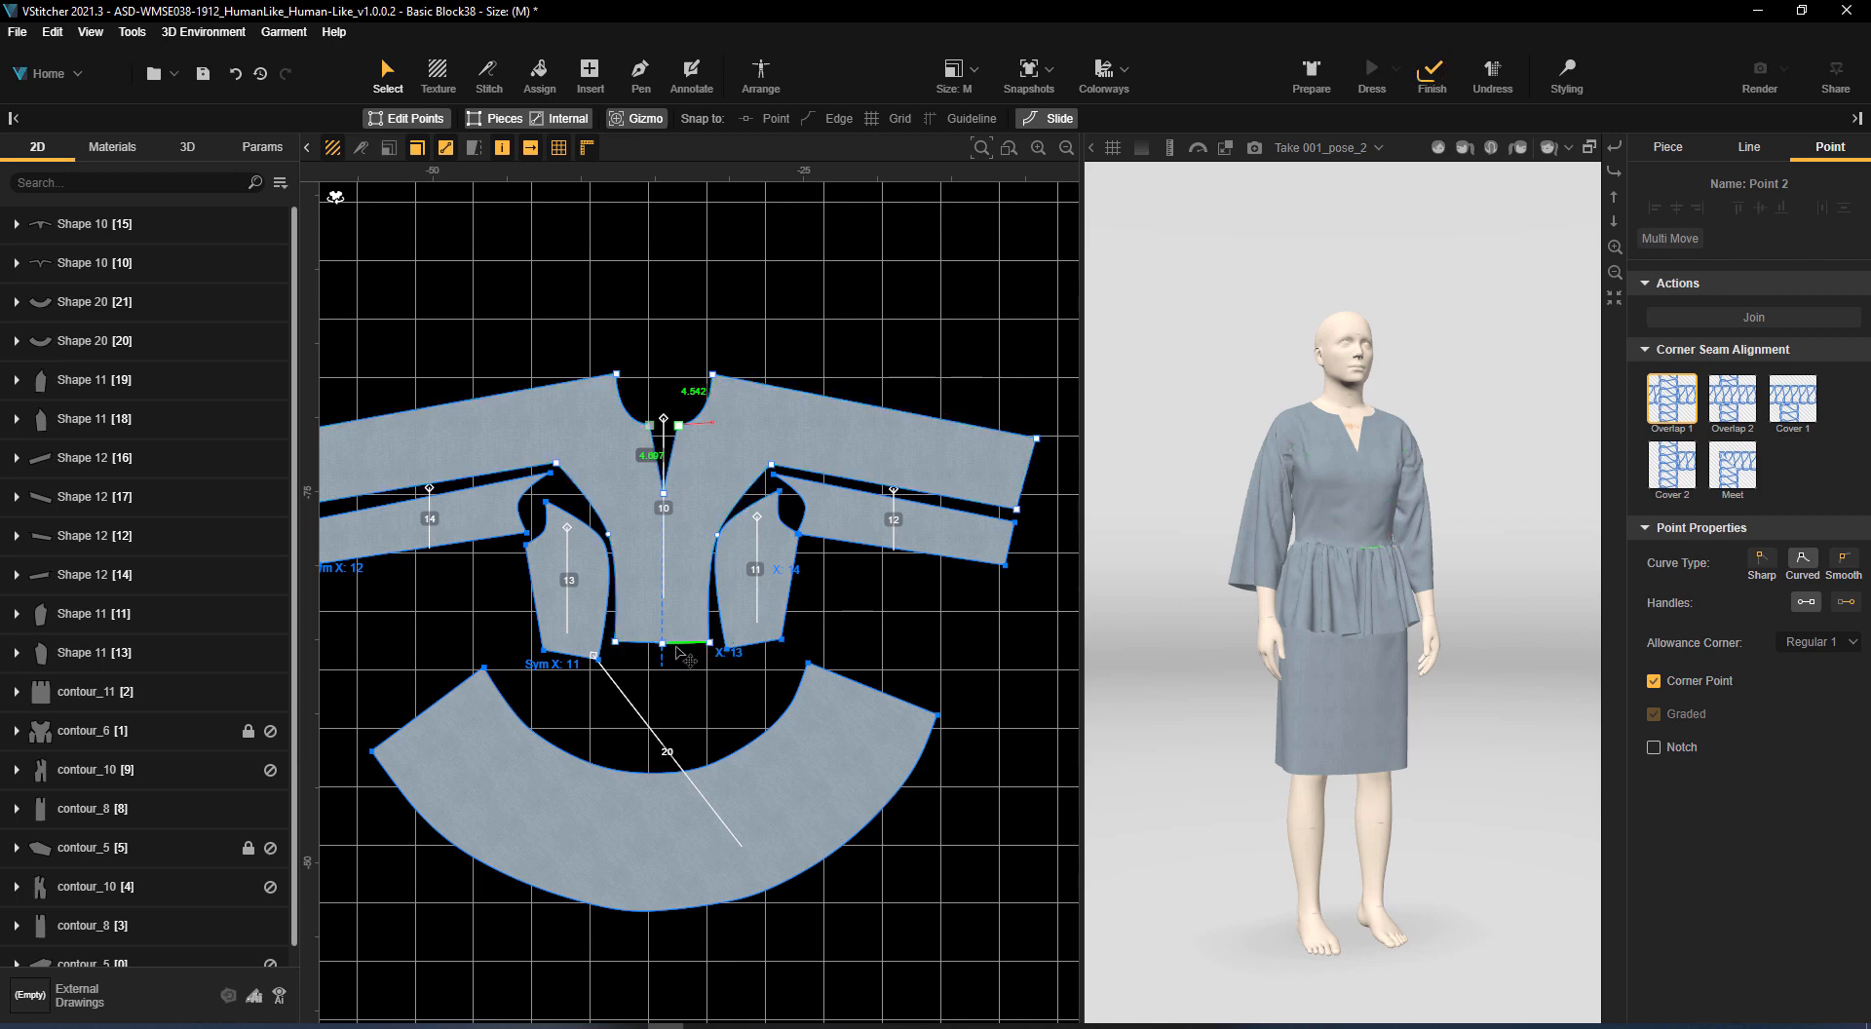
drag(709, 643, 709, 634)
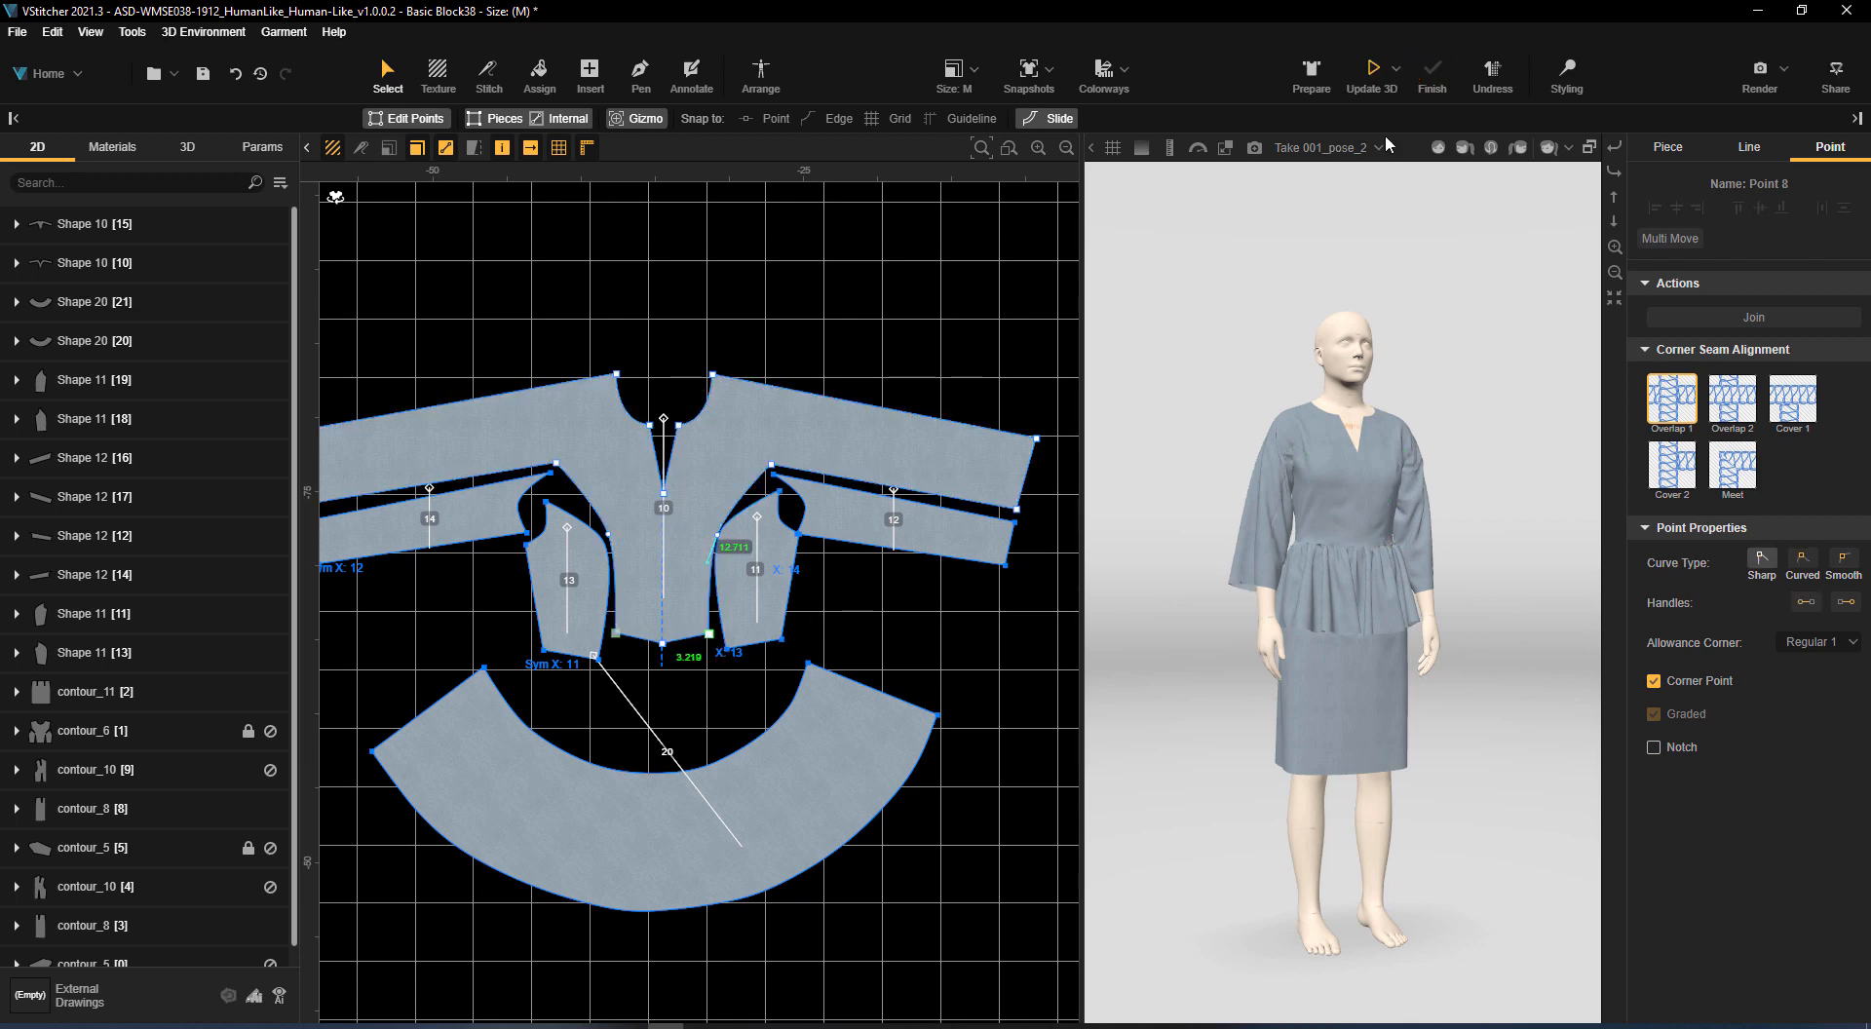
Save a copy of the garment in the Downloads folder as Basic Block38-1002.bw
drag(1489, 499, 1518, 621)
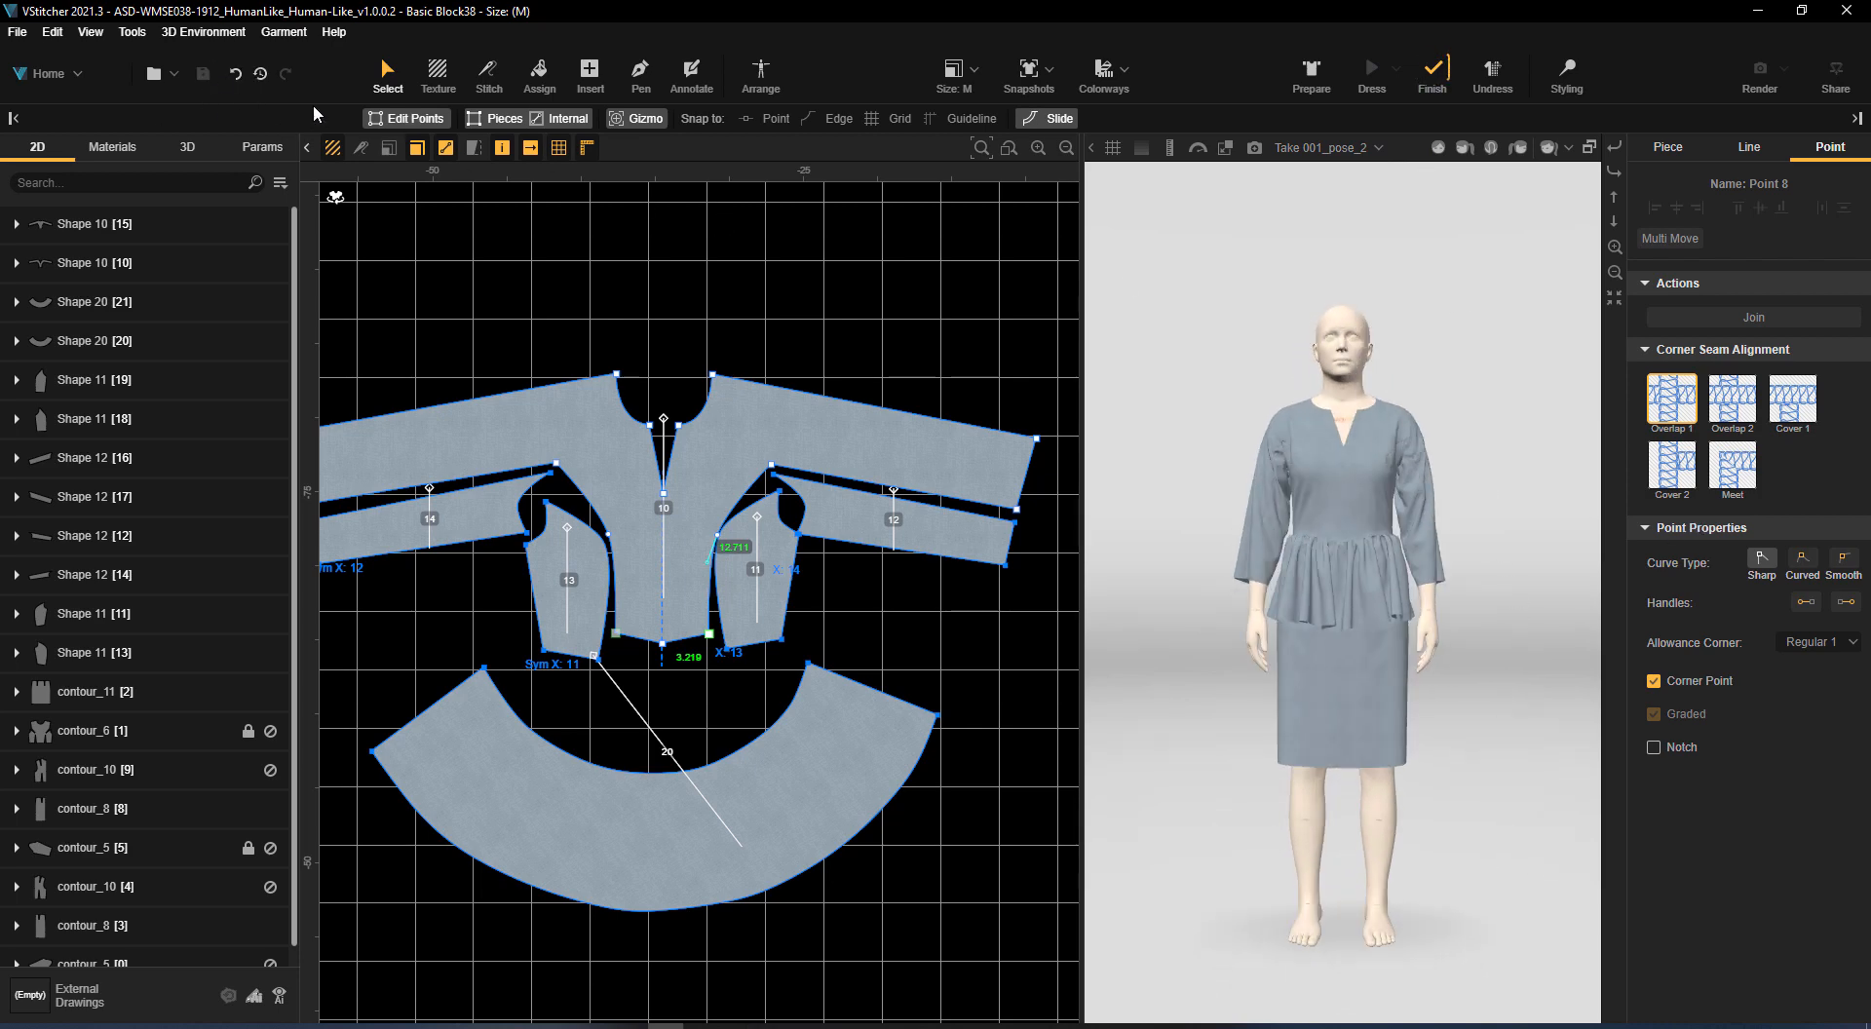
click(21, 33)
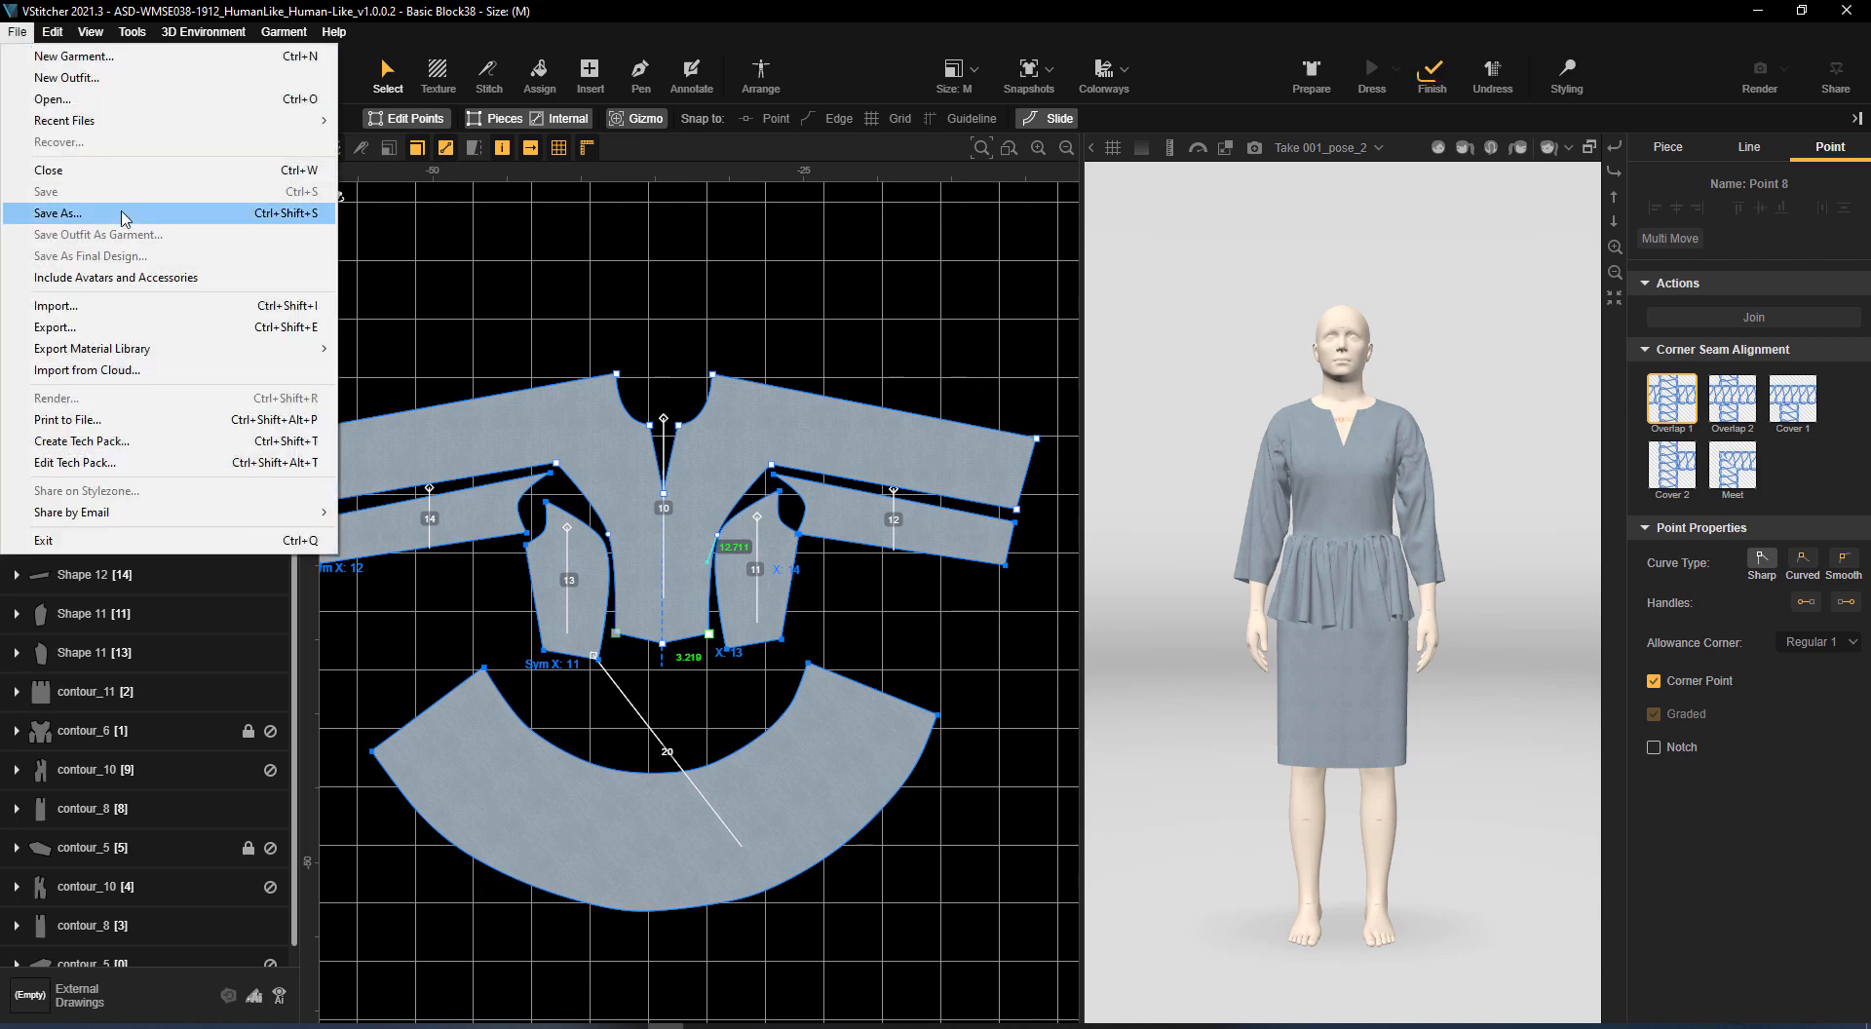
click(125, 213)
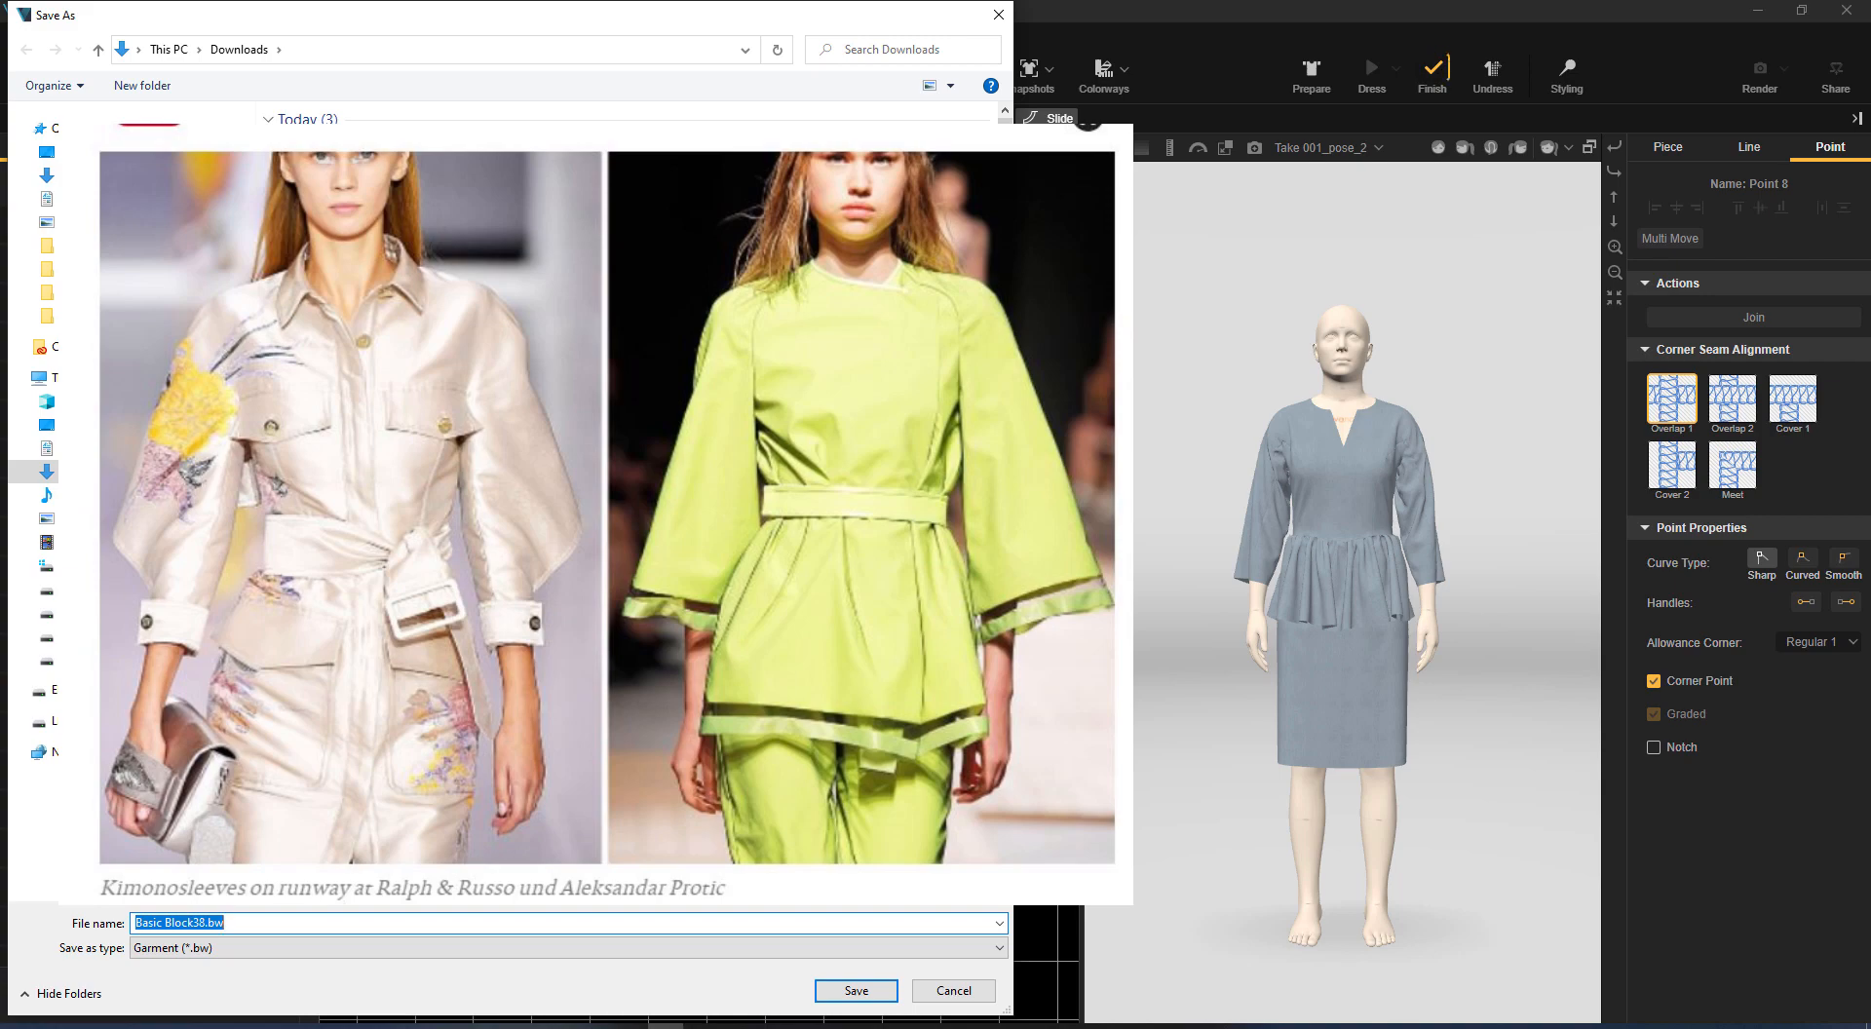
click(321, 195)
click(232, 923)
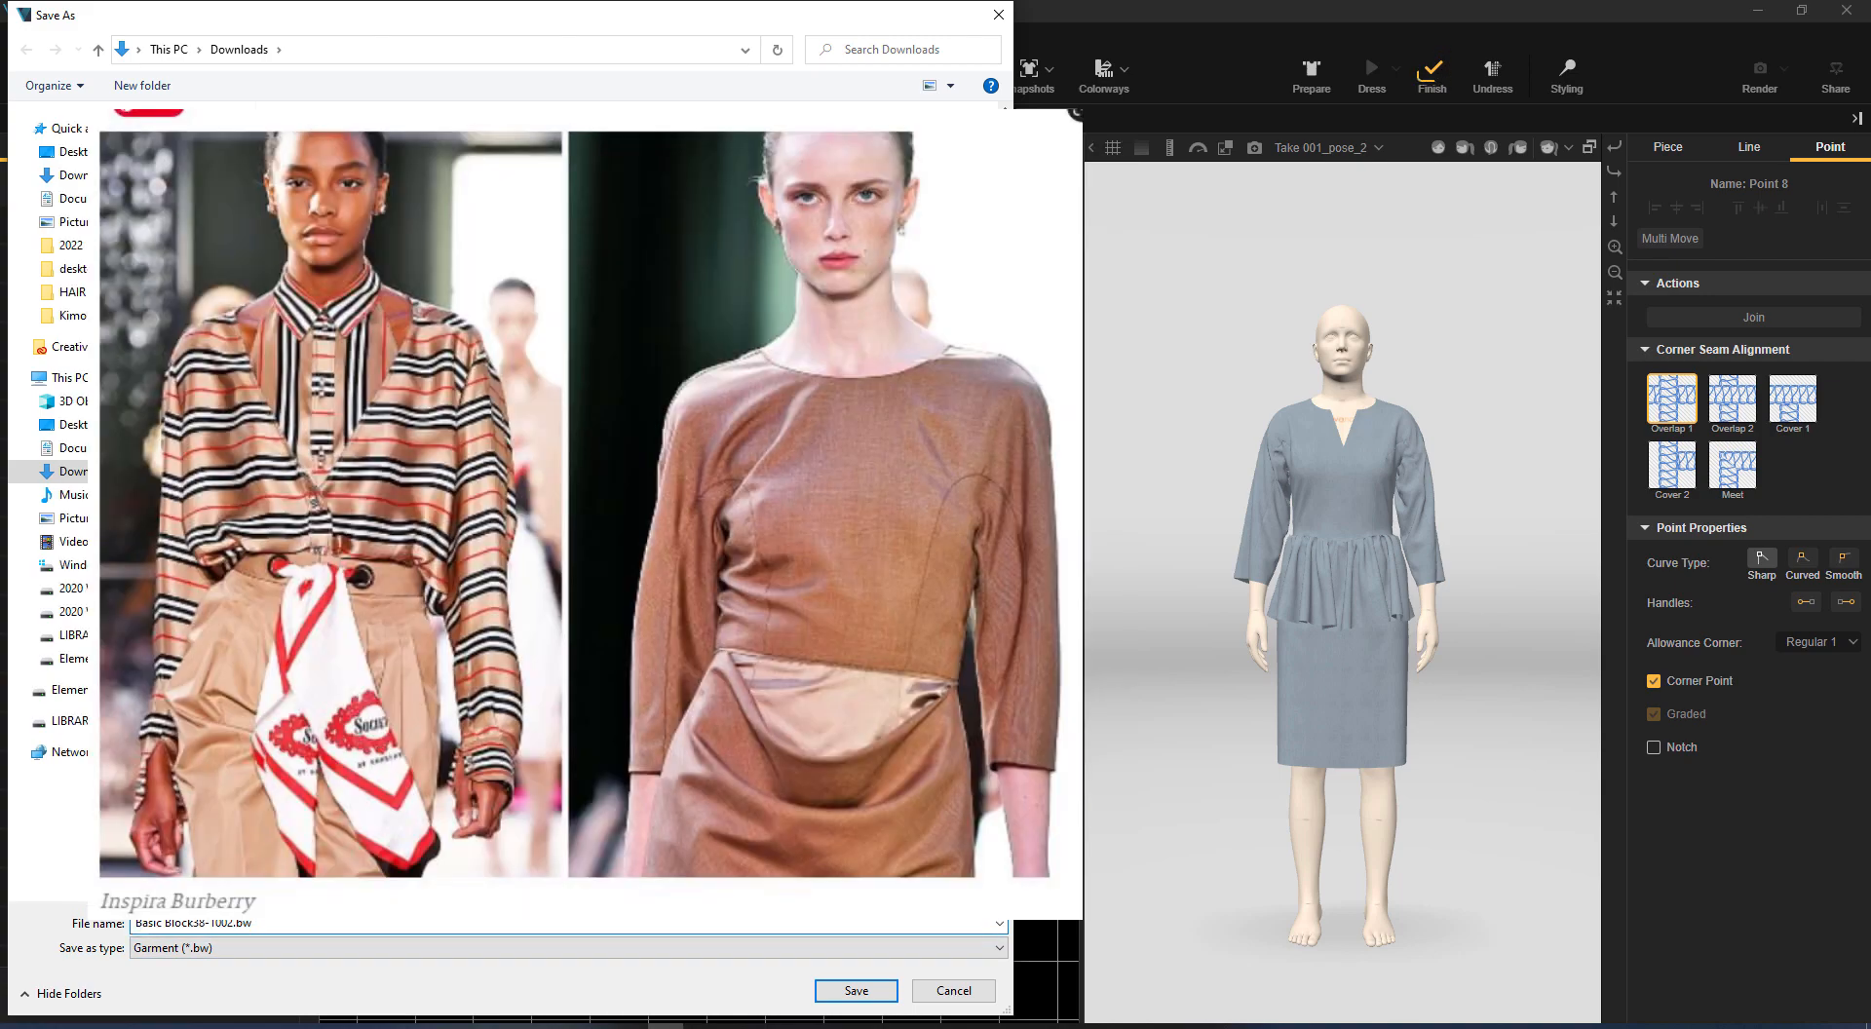
click(856, 991)
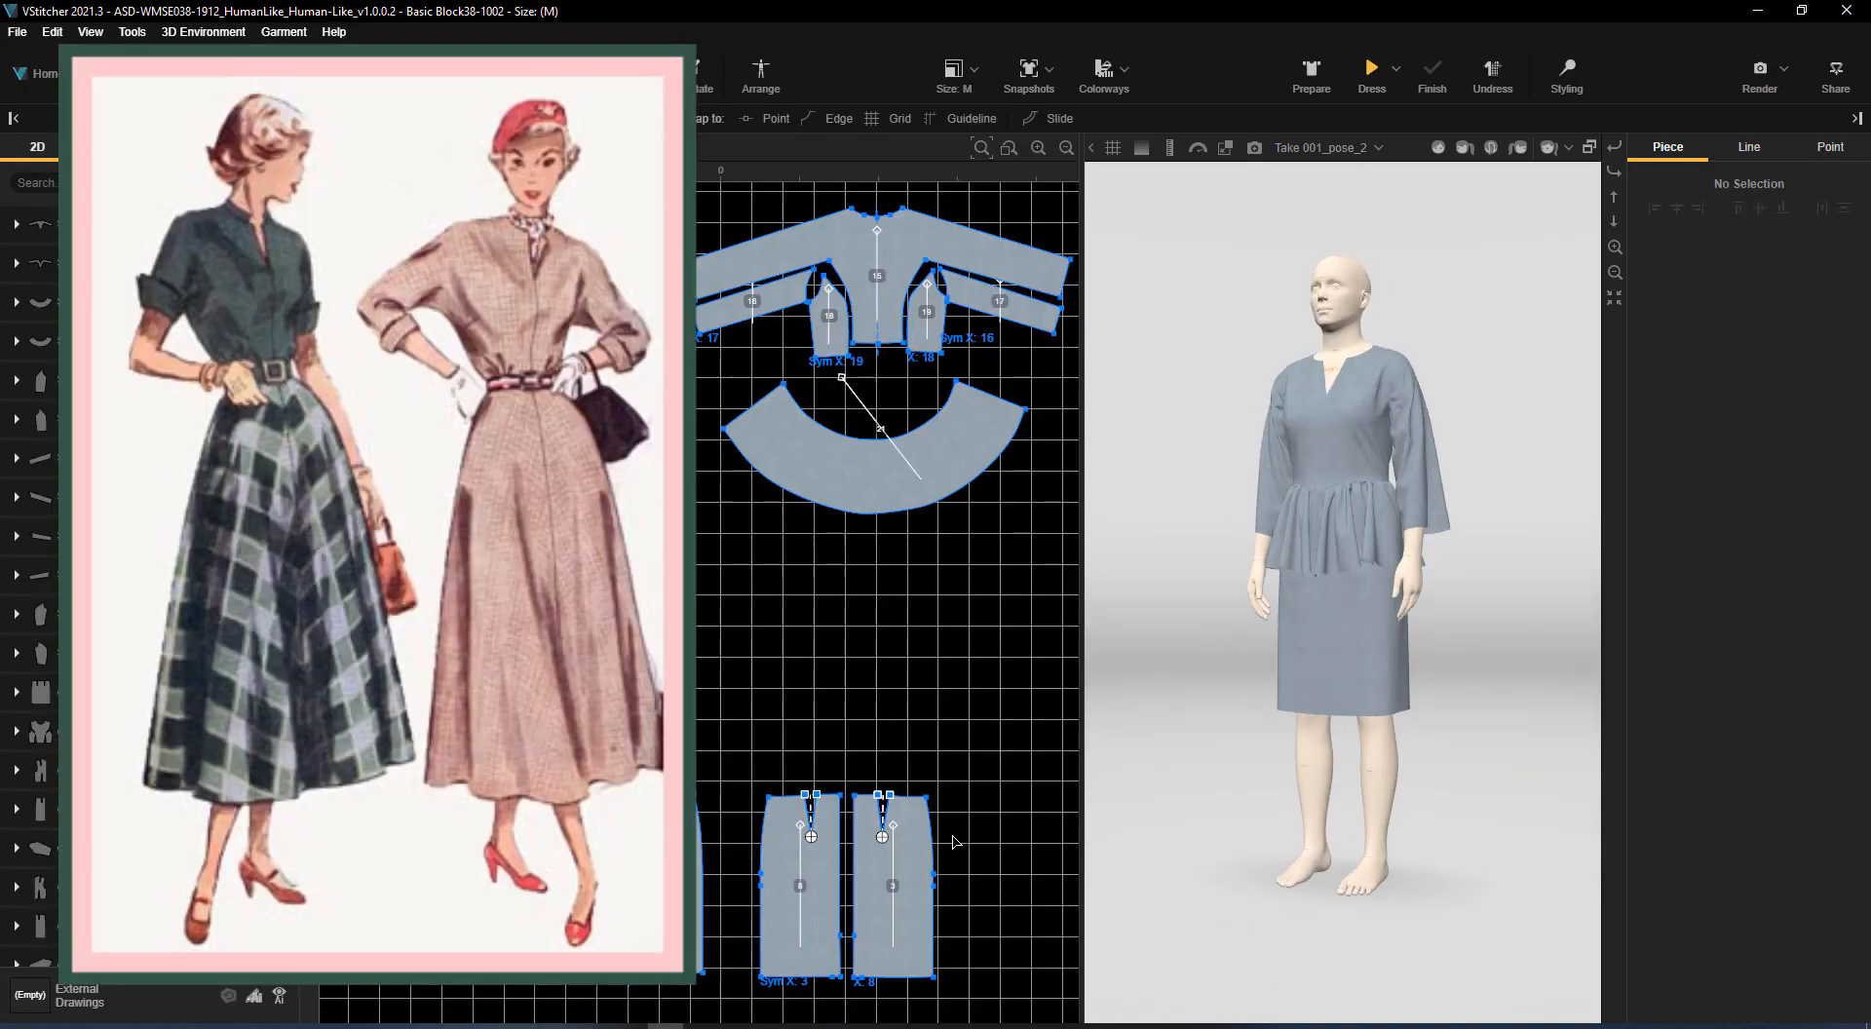
middle_drag(983, 692, 1014, 854)
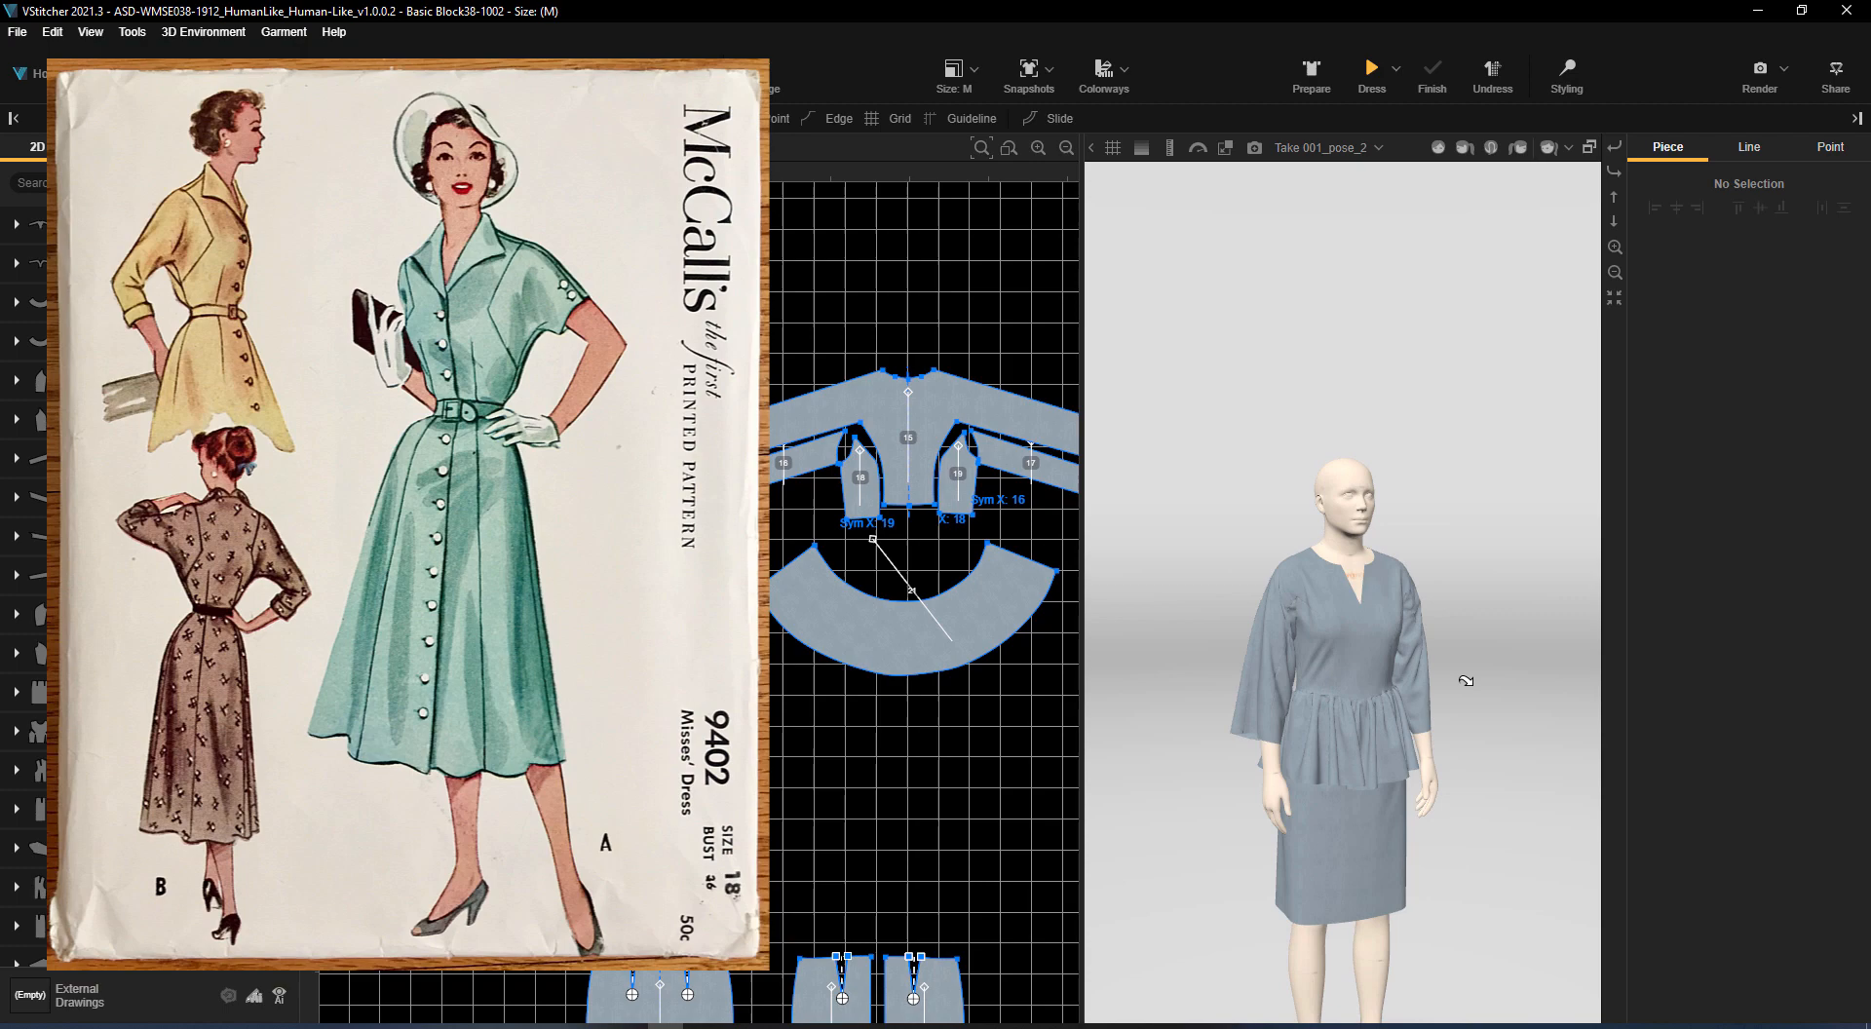
right_drag(1466, 682, 1083, 513)
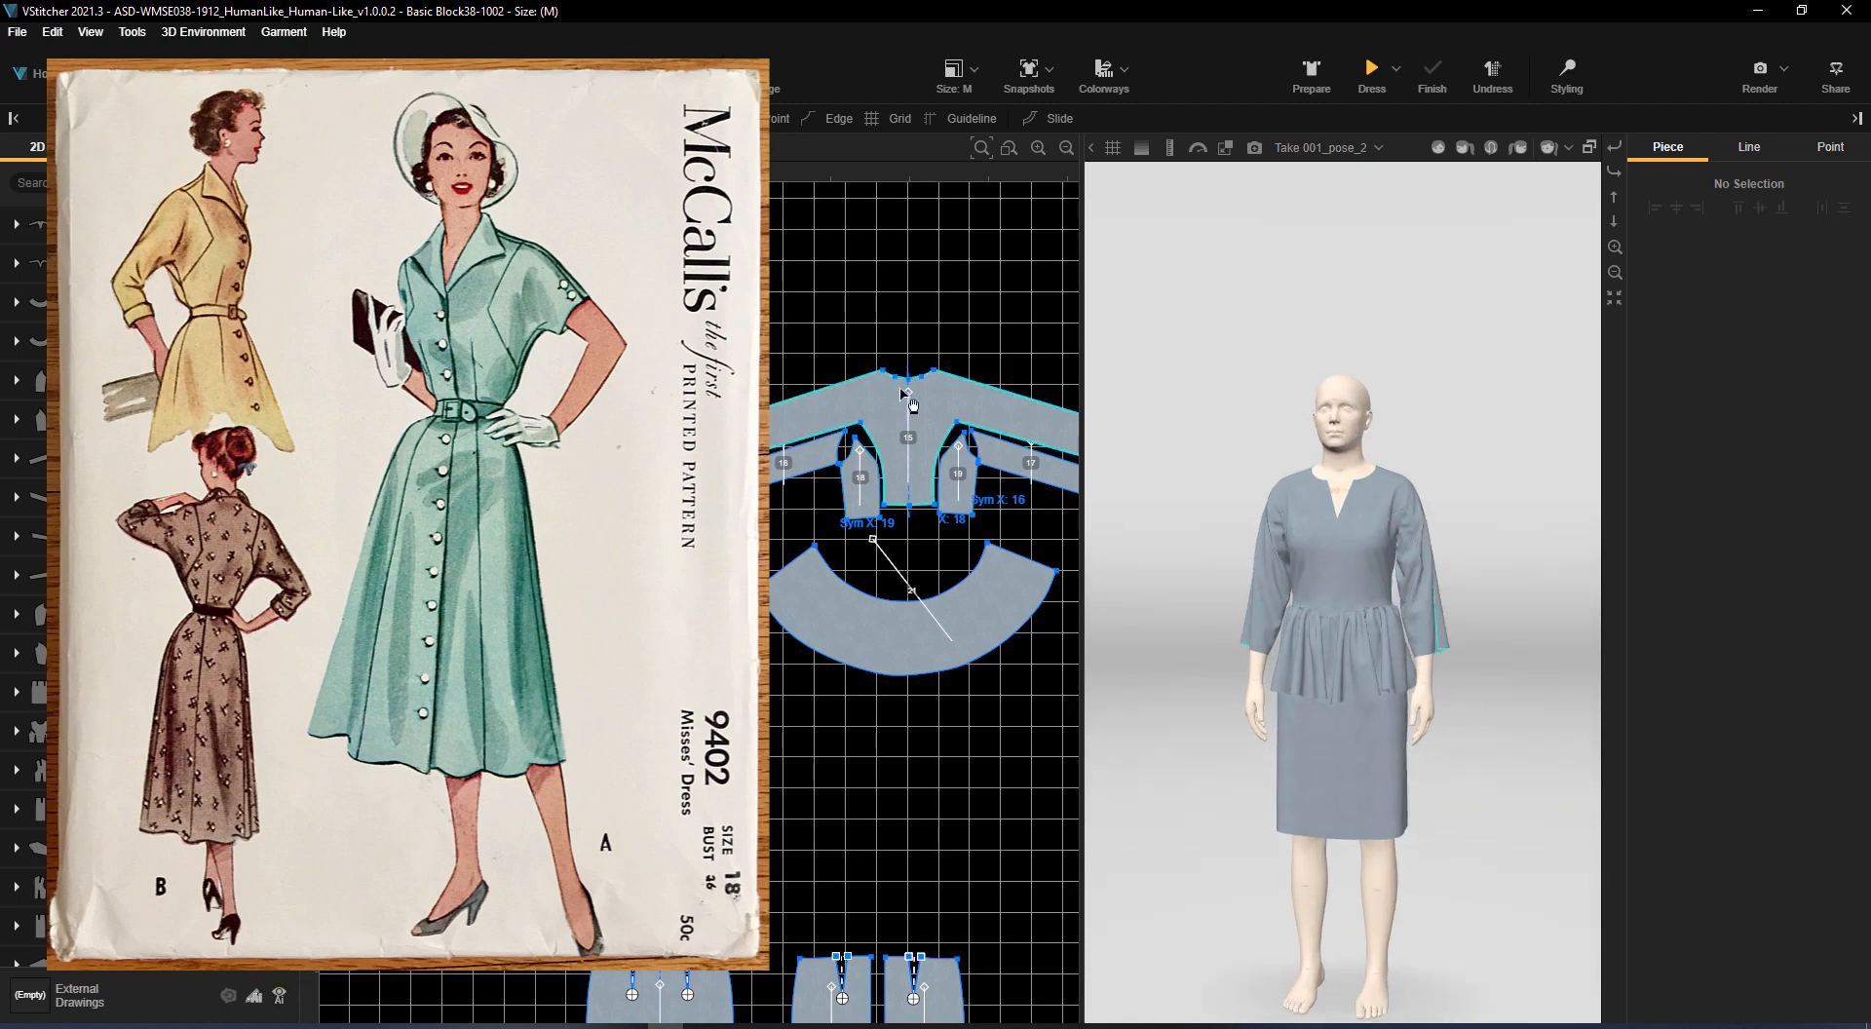
scroll(885, 403, up, 1)
scroll(871, 402, down, 3)
middle_drag(950, 722, 931, 644)
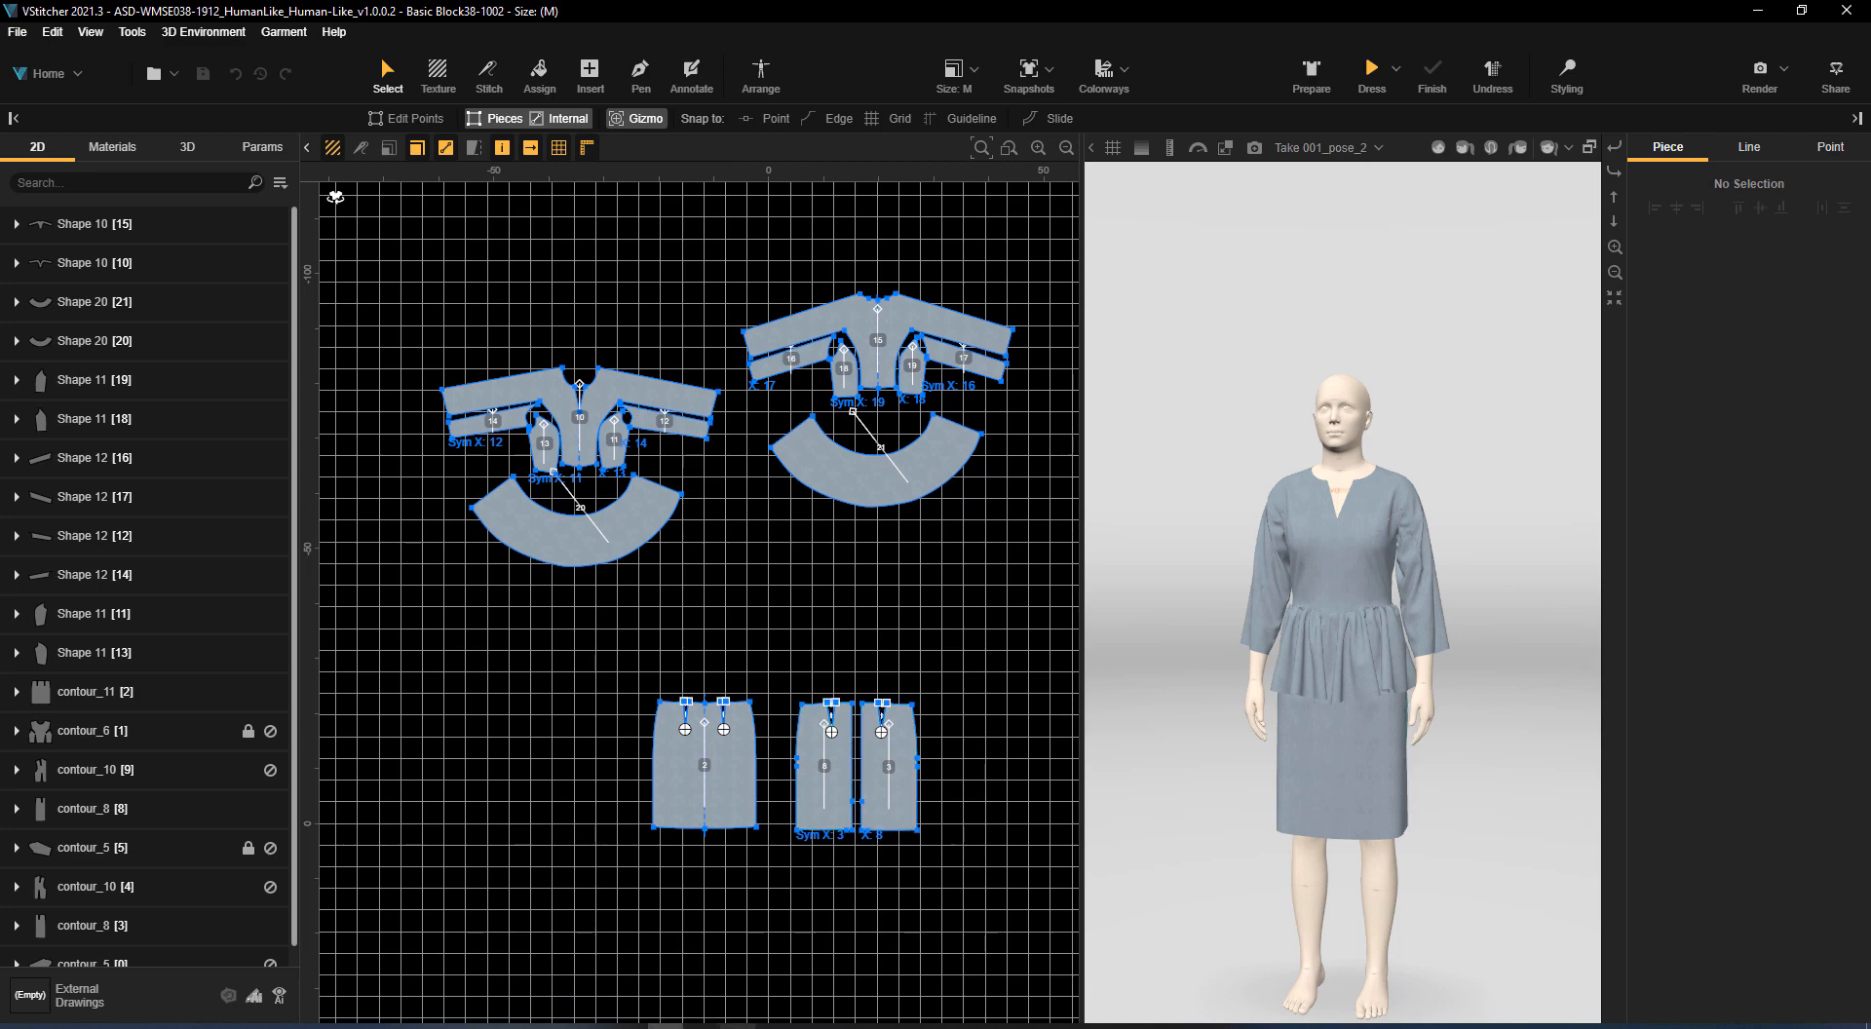
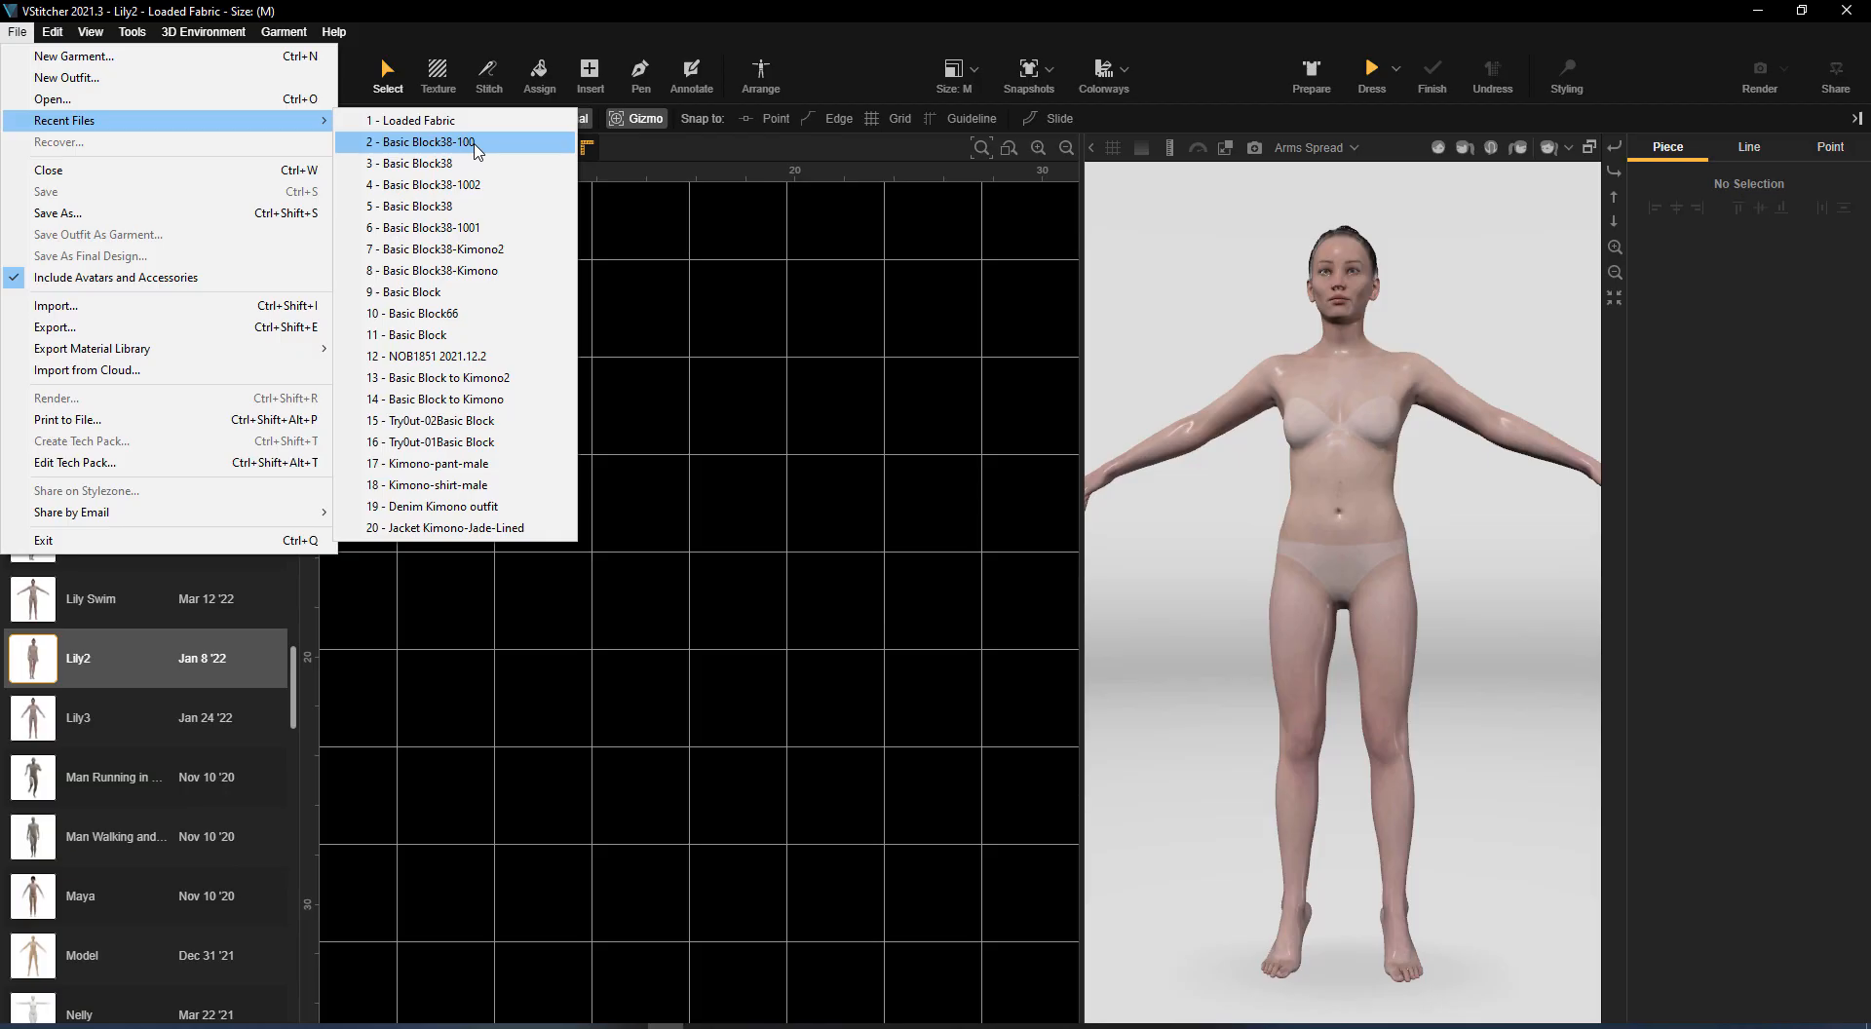
Open the recent garment Basic Block38-100 and drape it on the Lily2 avatar in the Arms Spread pose
click(458, 139)
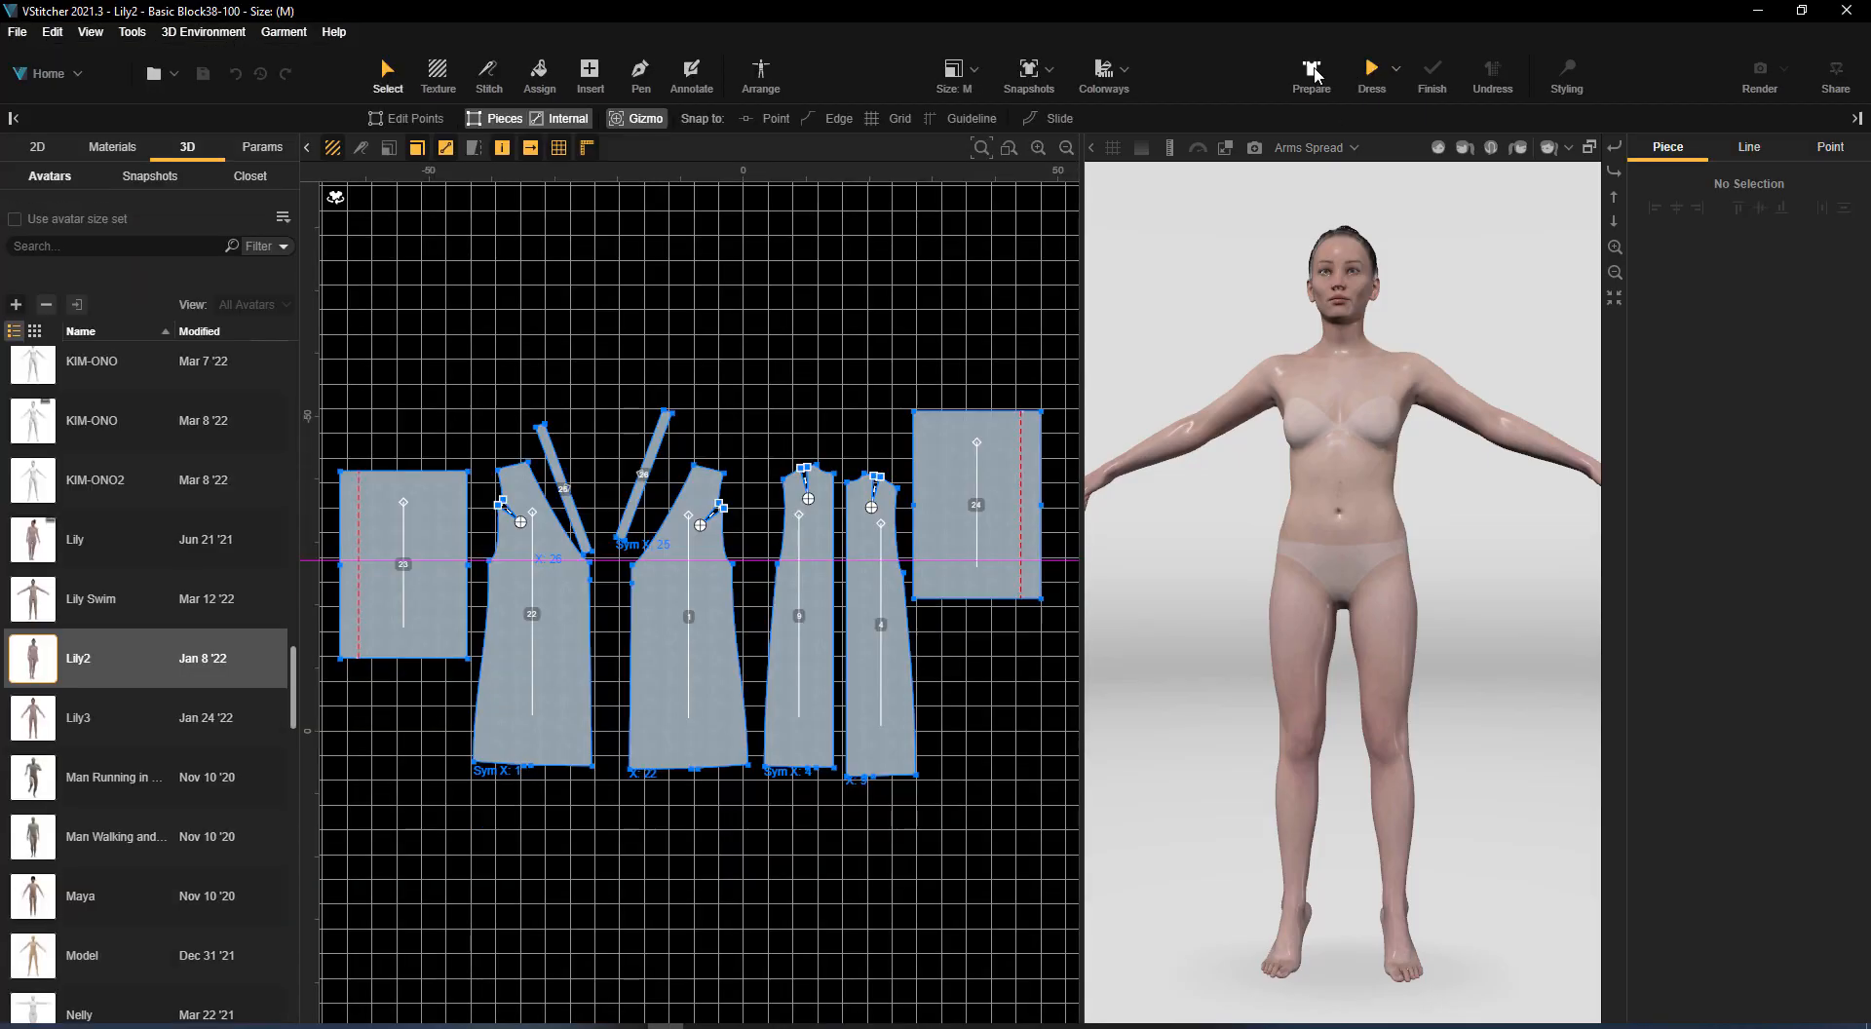
click(1312, 72)
alt+drag(1538, 685, 1175, 563)
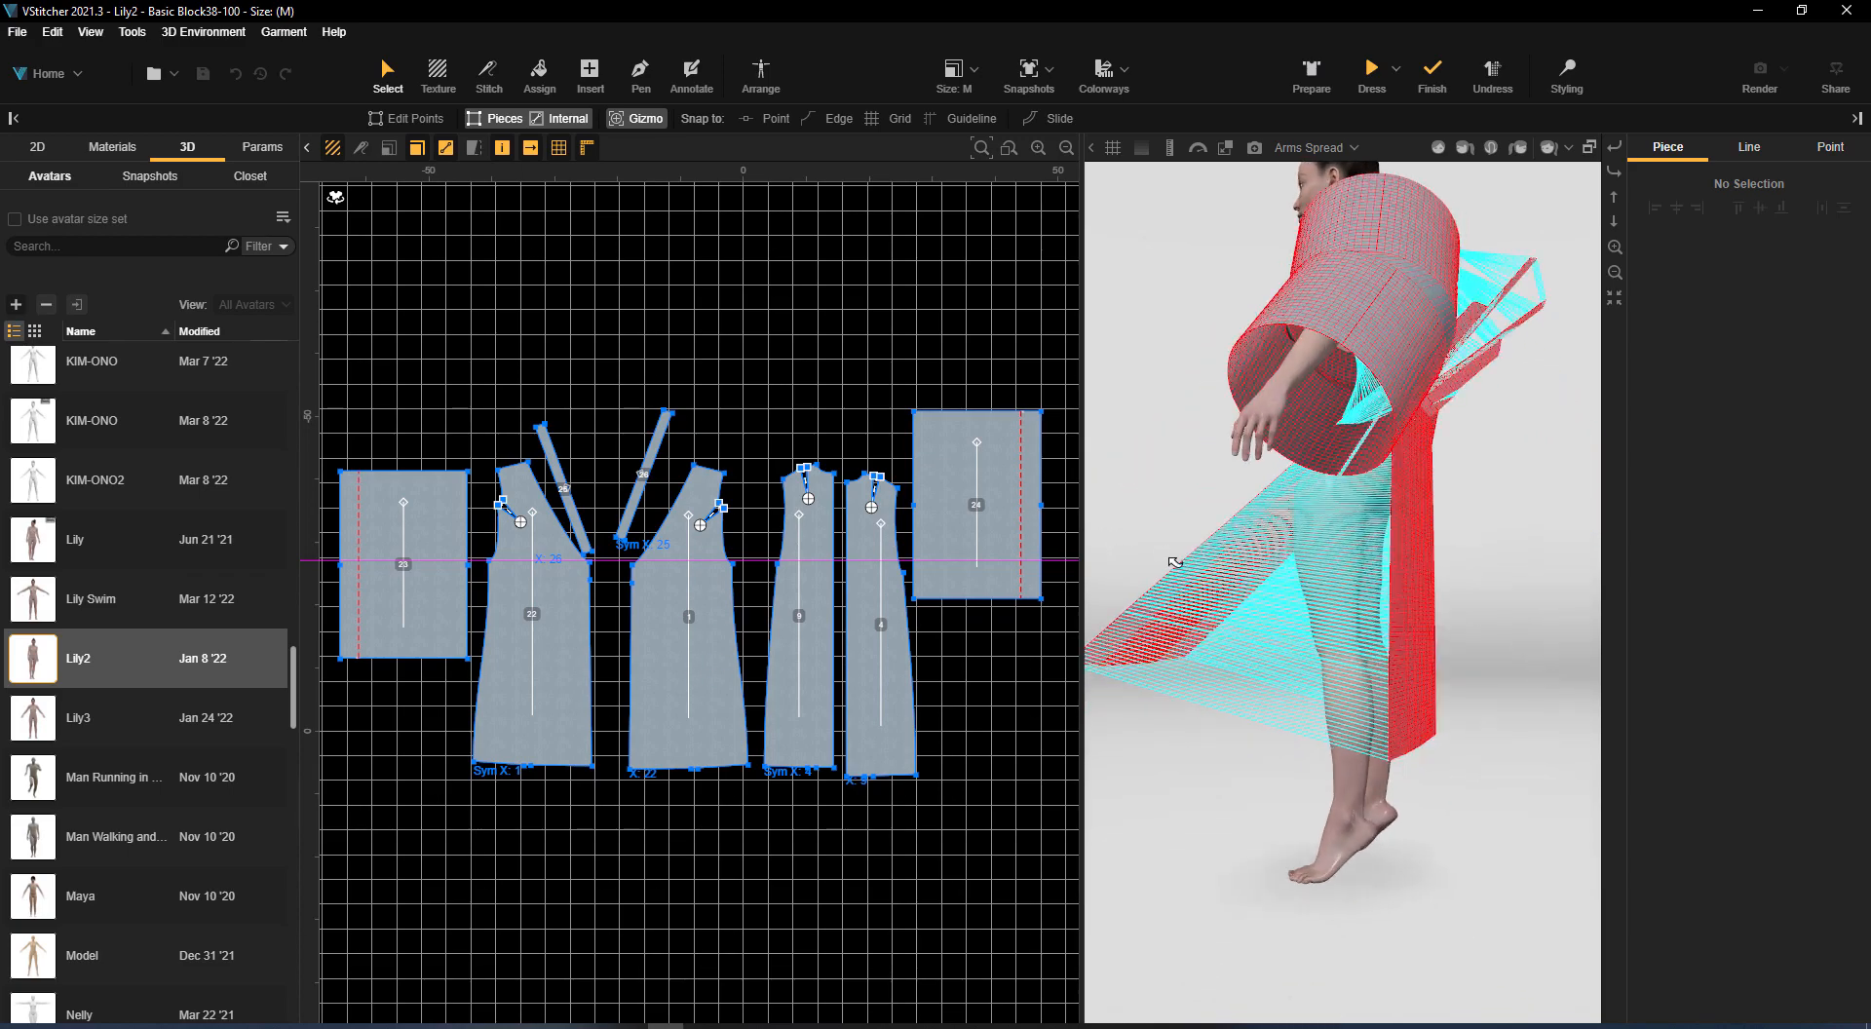
double_click(1175, 564)
drag(1265, 408, 1370, 458)
drag(1240, 530, 1183, 573)
click(1367, 67)
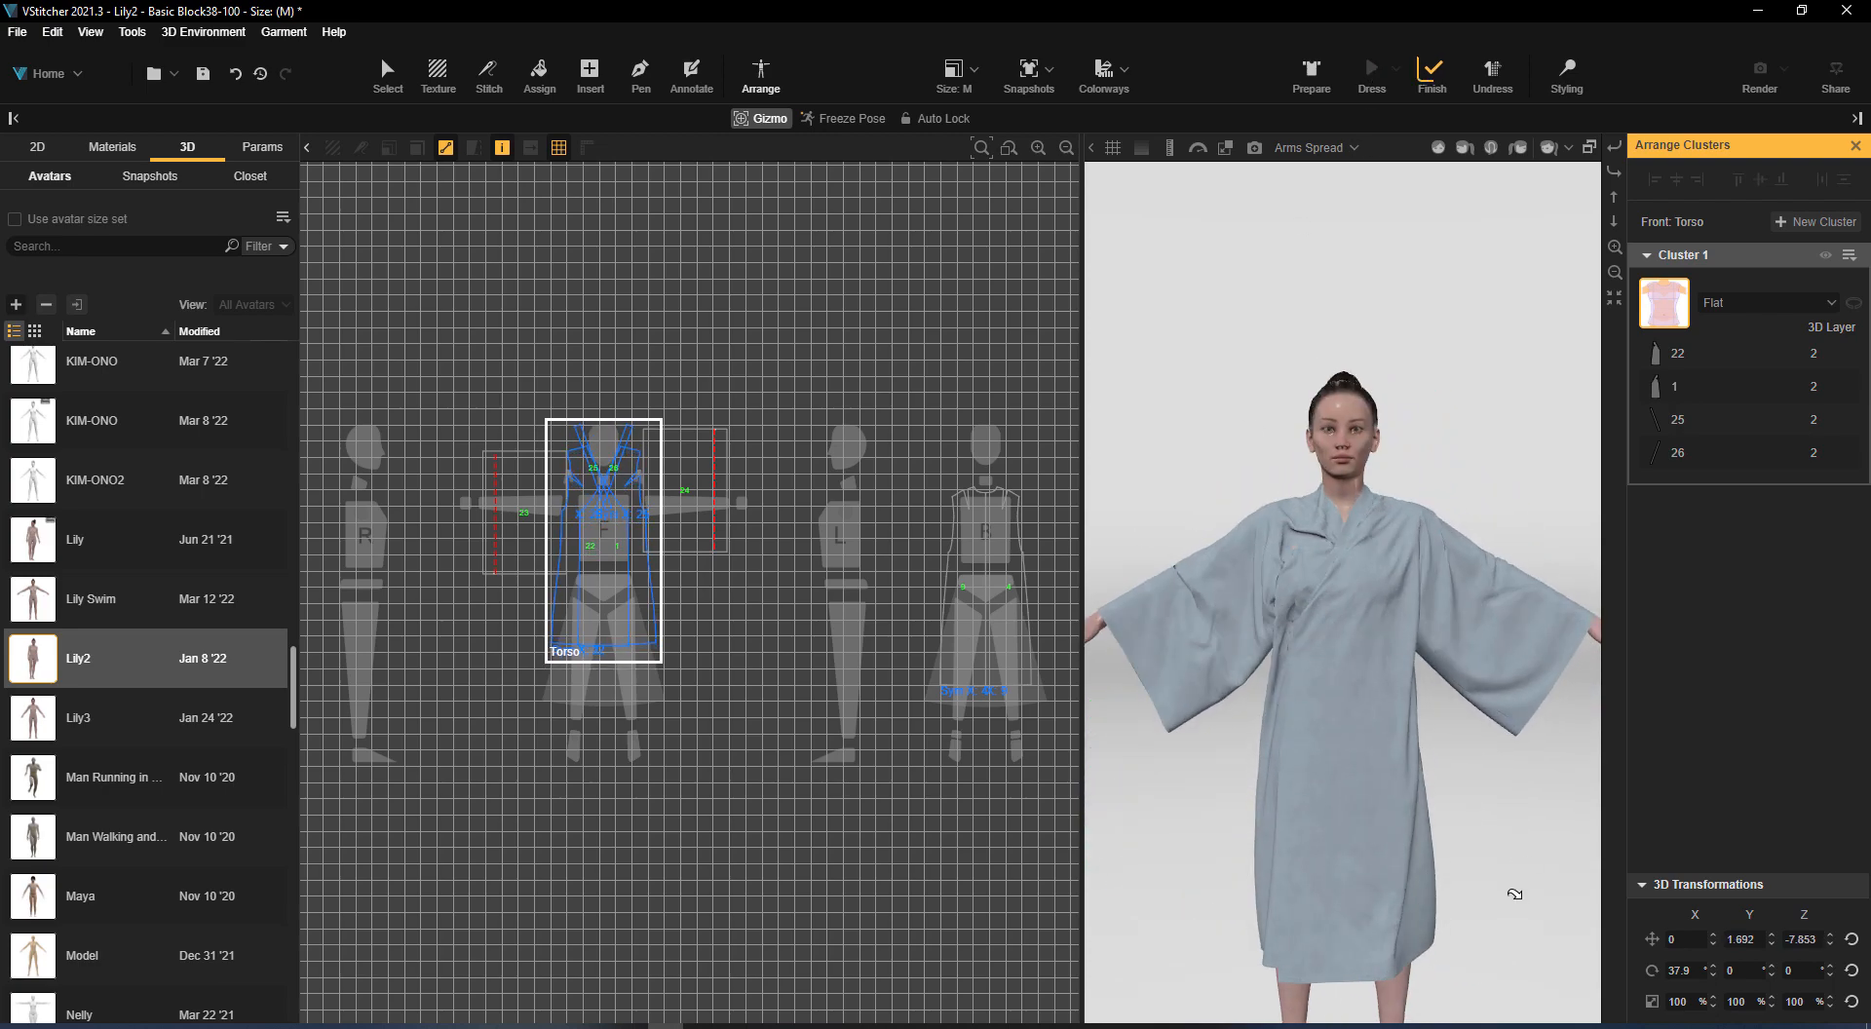
click(723, 355)
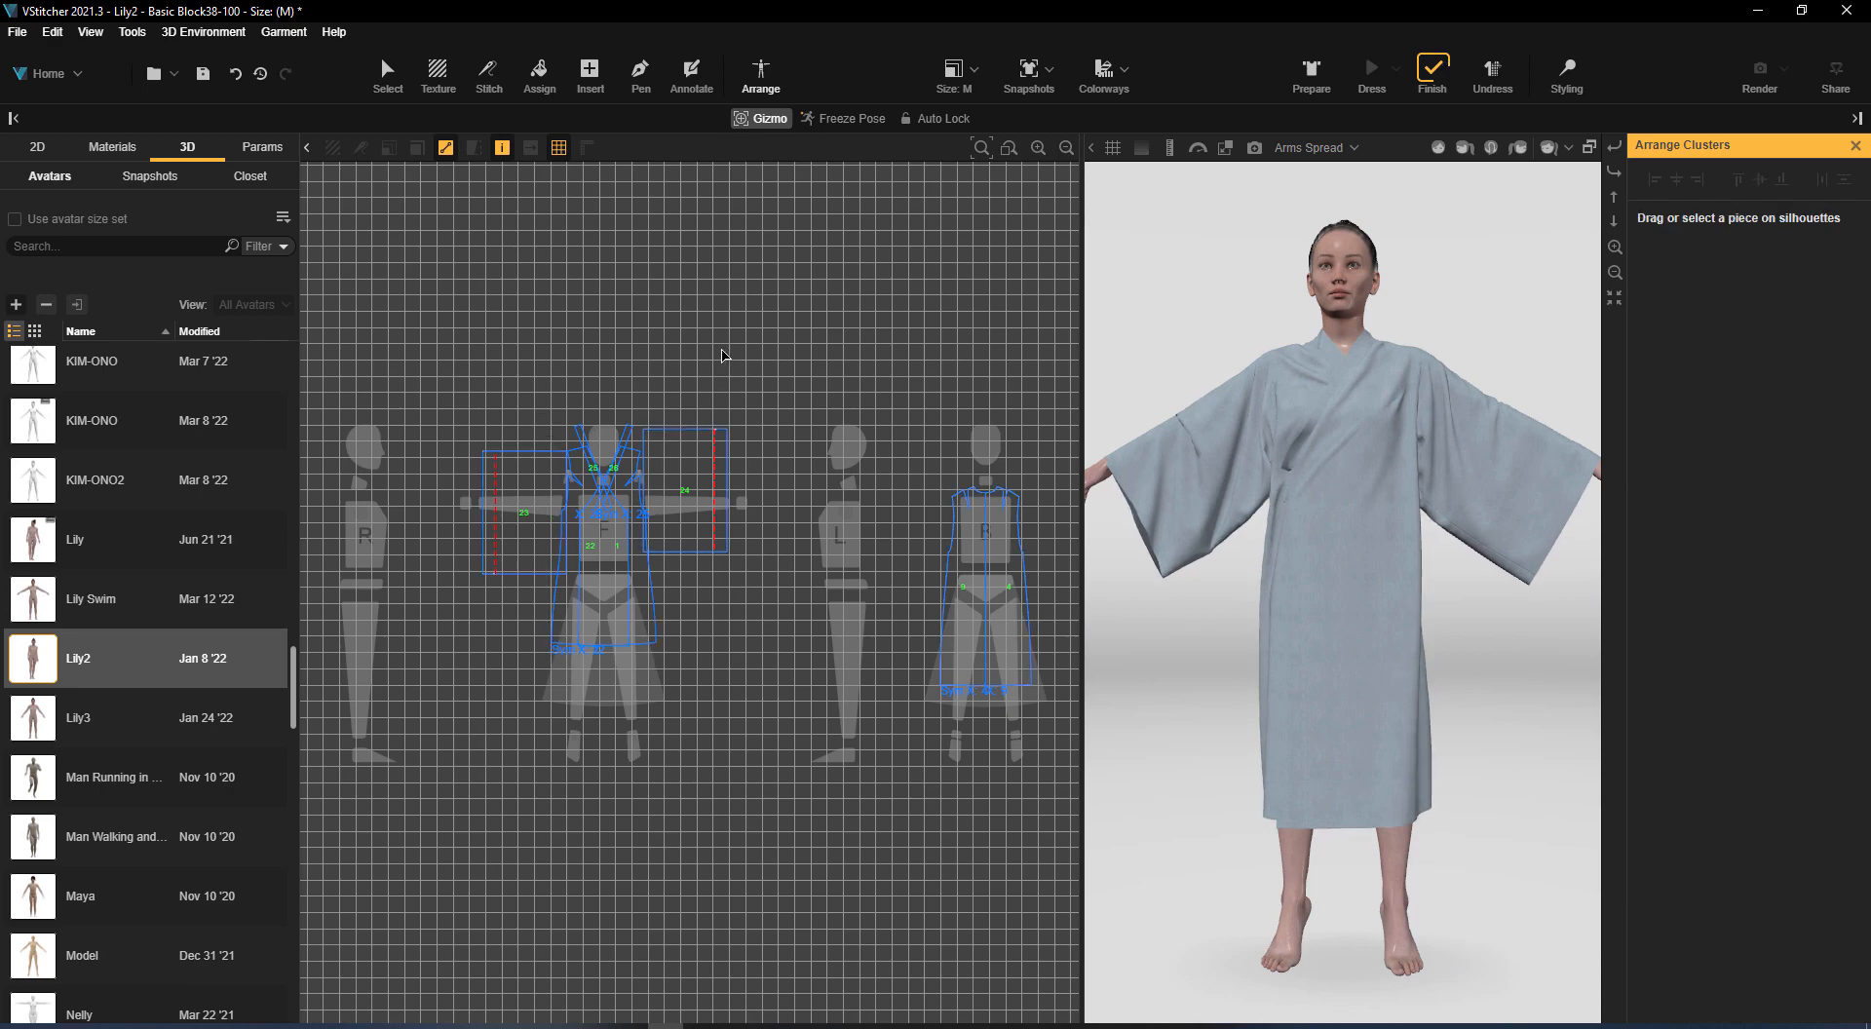
click(1432, 73)
Import the VSGold Silk and VSGeoPrint04 crepe fabrics from Loaded Fabric.bw in the Downloads folder
click(112, 146)
click(284, 312)
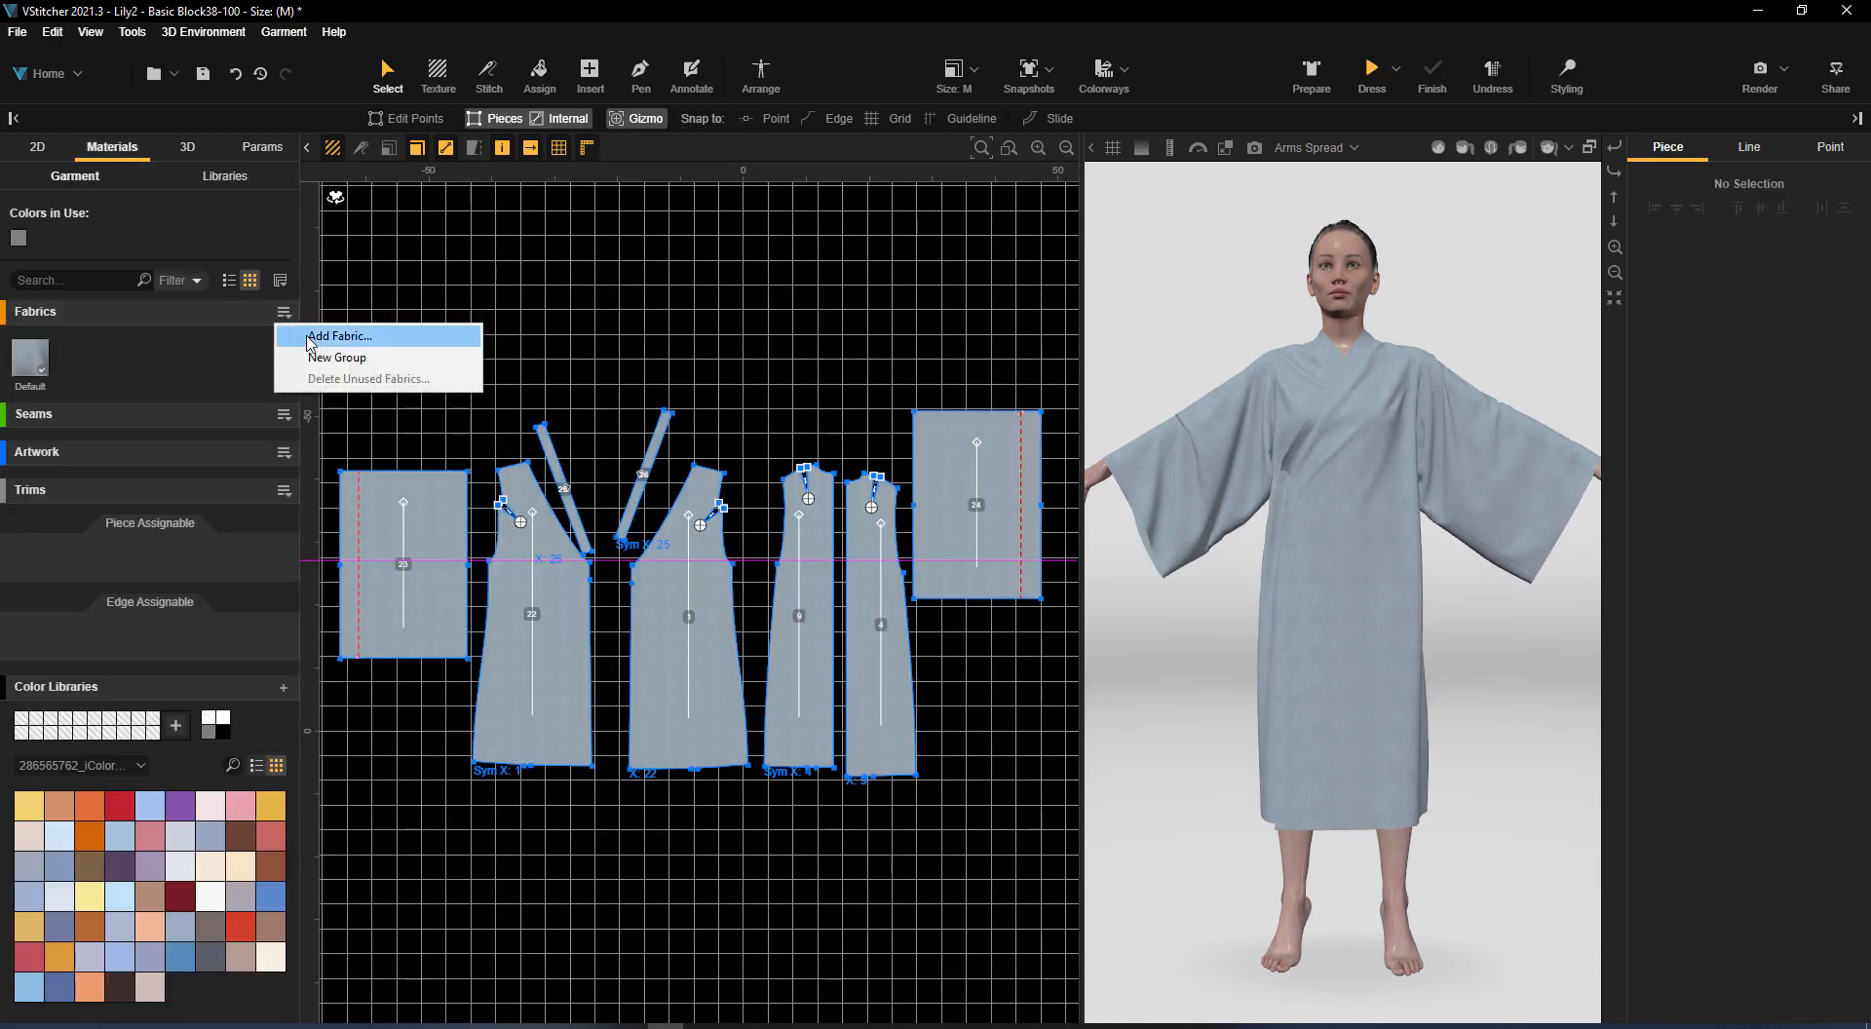
click(190, 356)
click(284, 313)
click(43, 366)
right_click(43, 367)
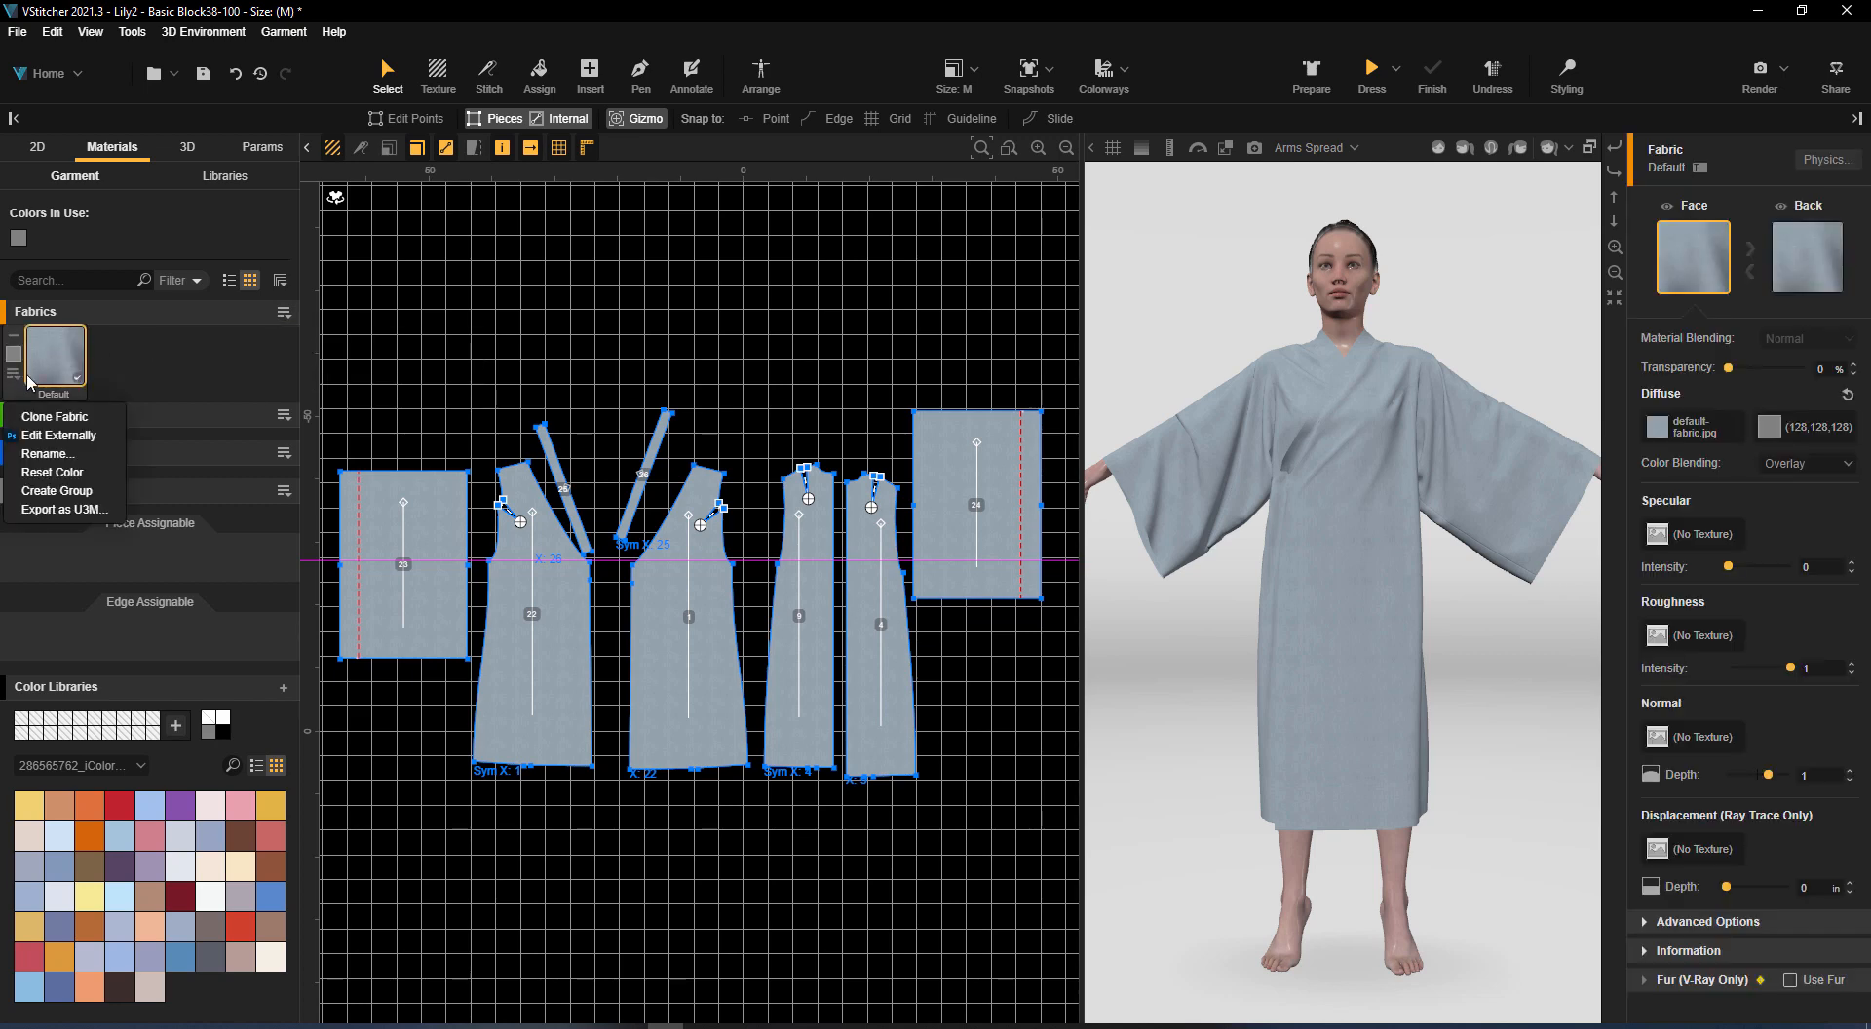
click(167, 365)
click(284, 312)
click(312, 334)
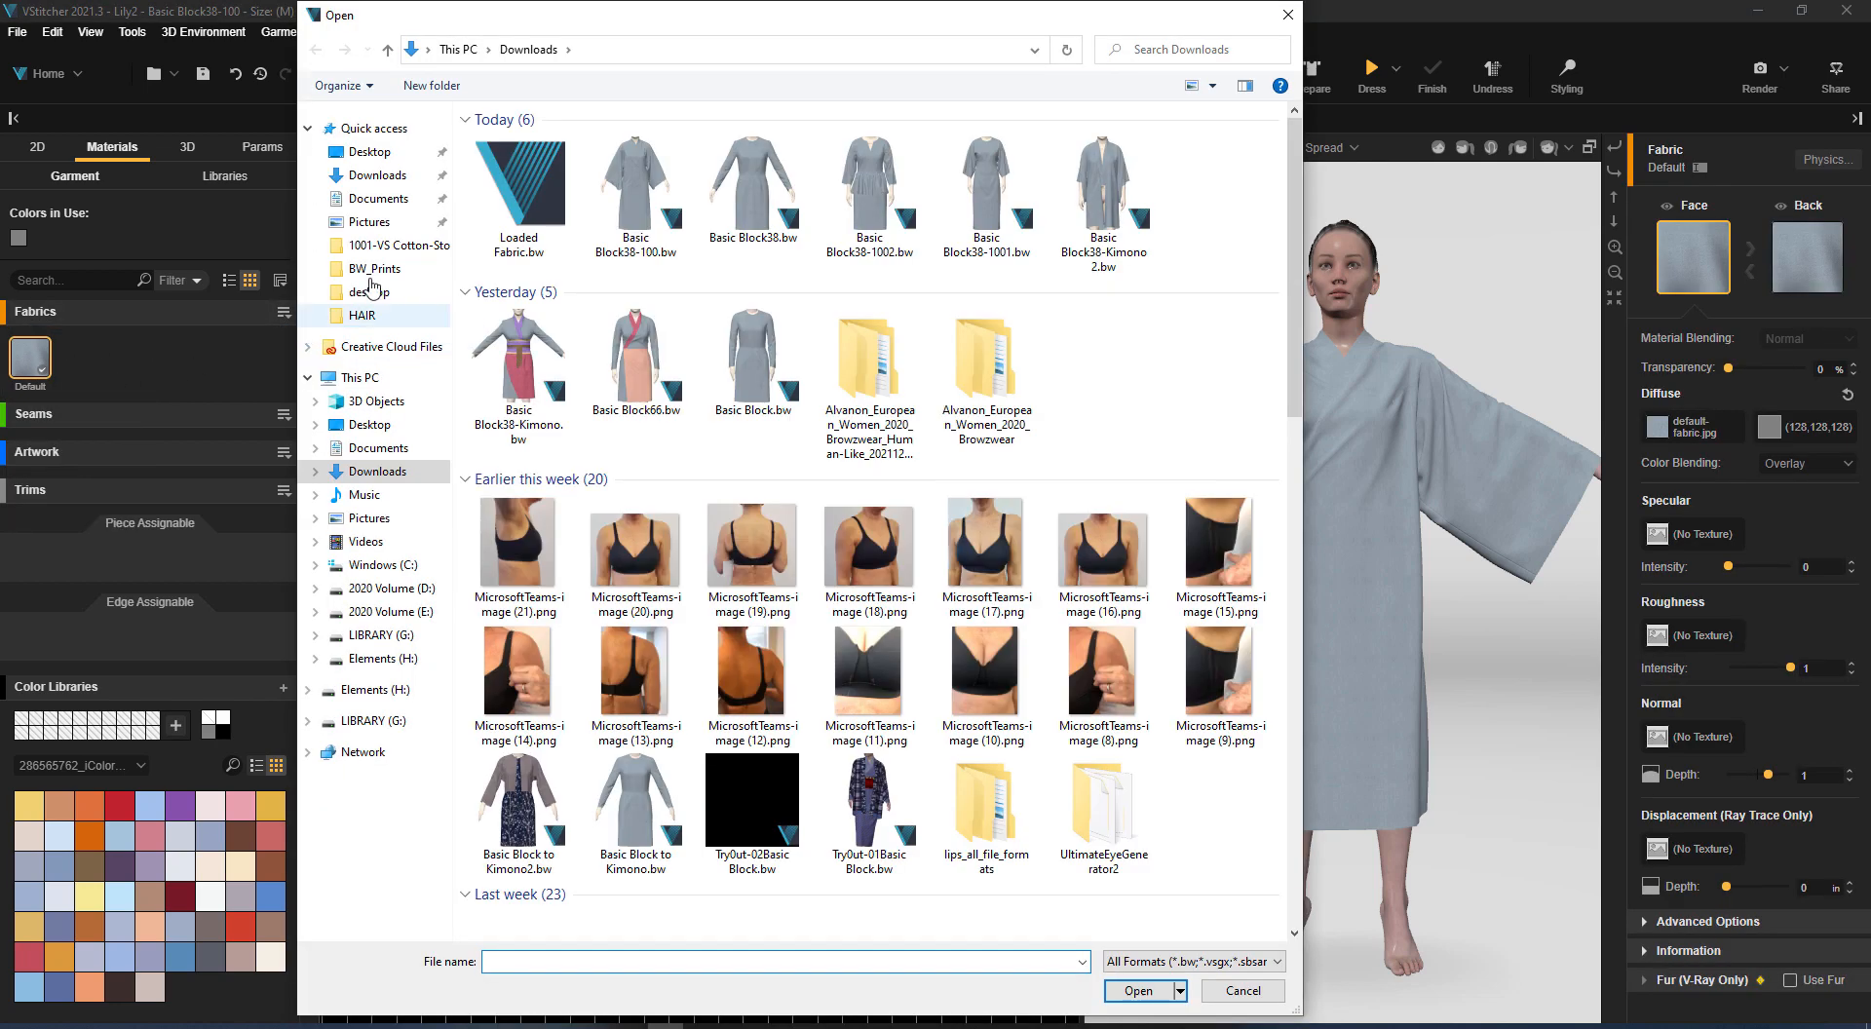
double_click(565, 203)
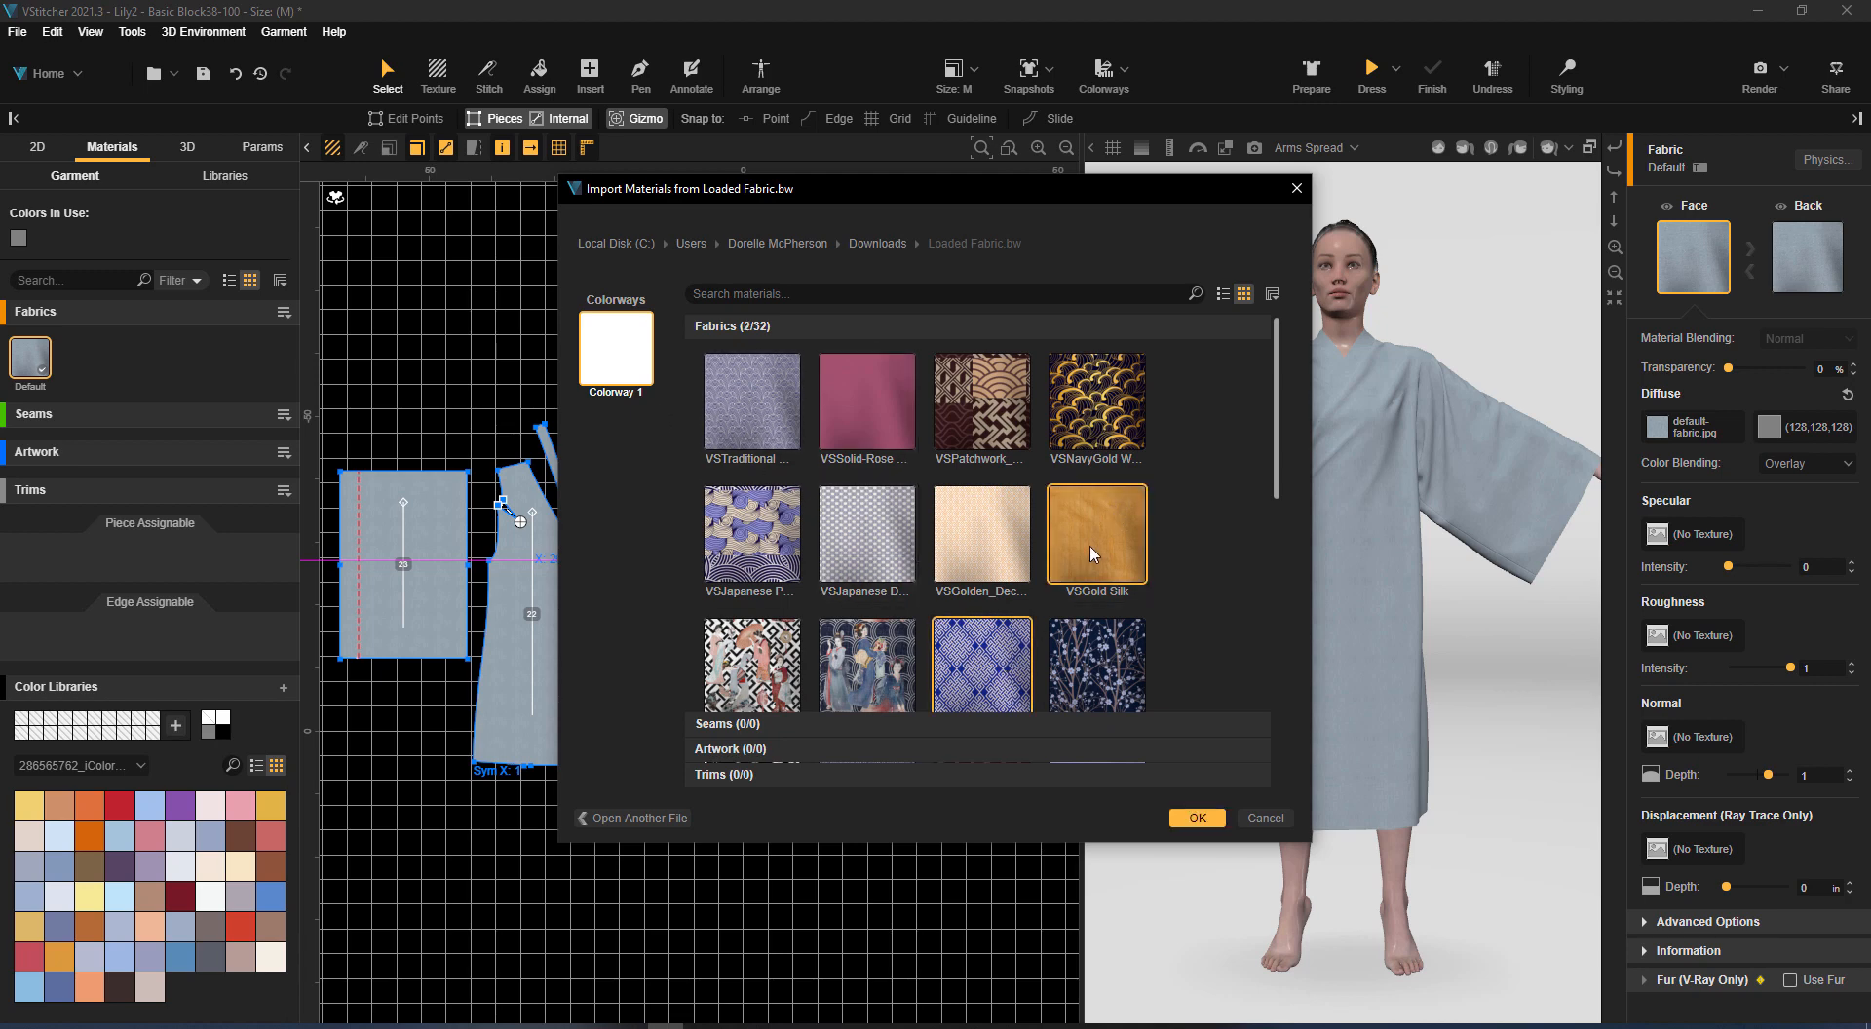
click(1191, 817)
click(243, 385)
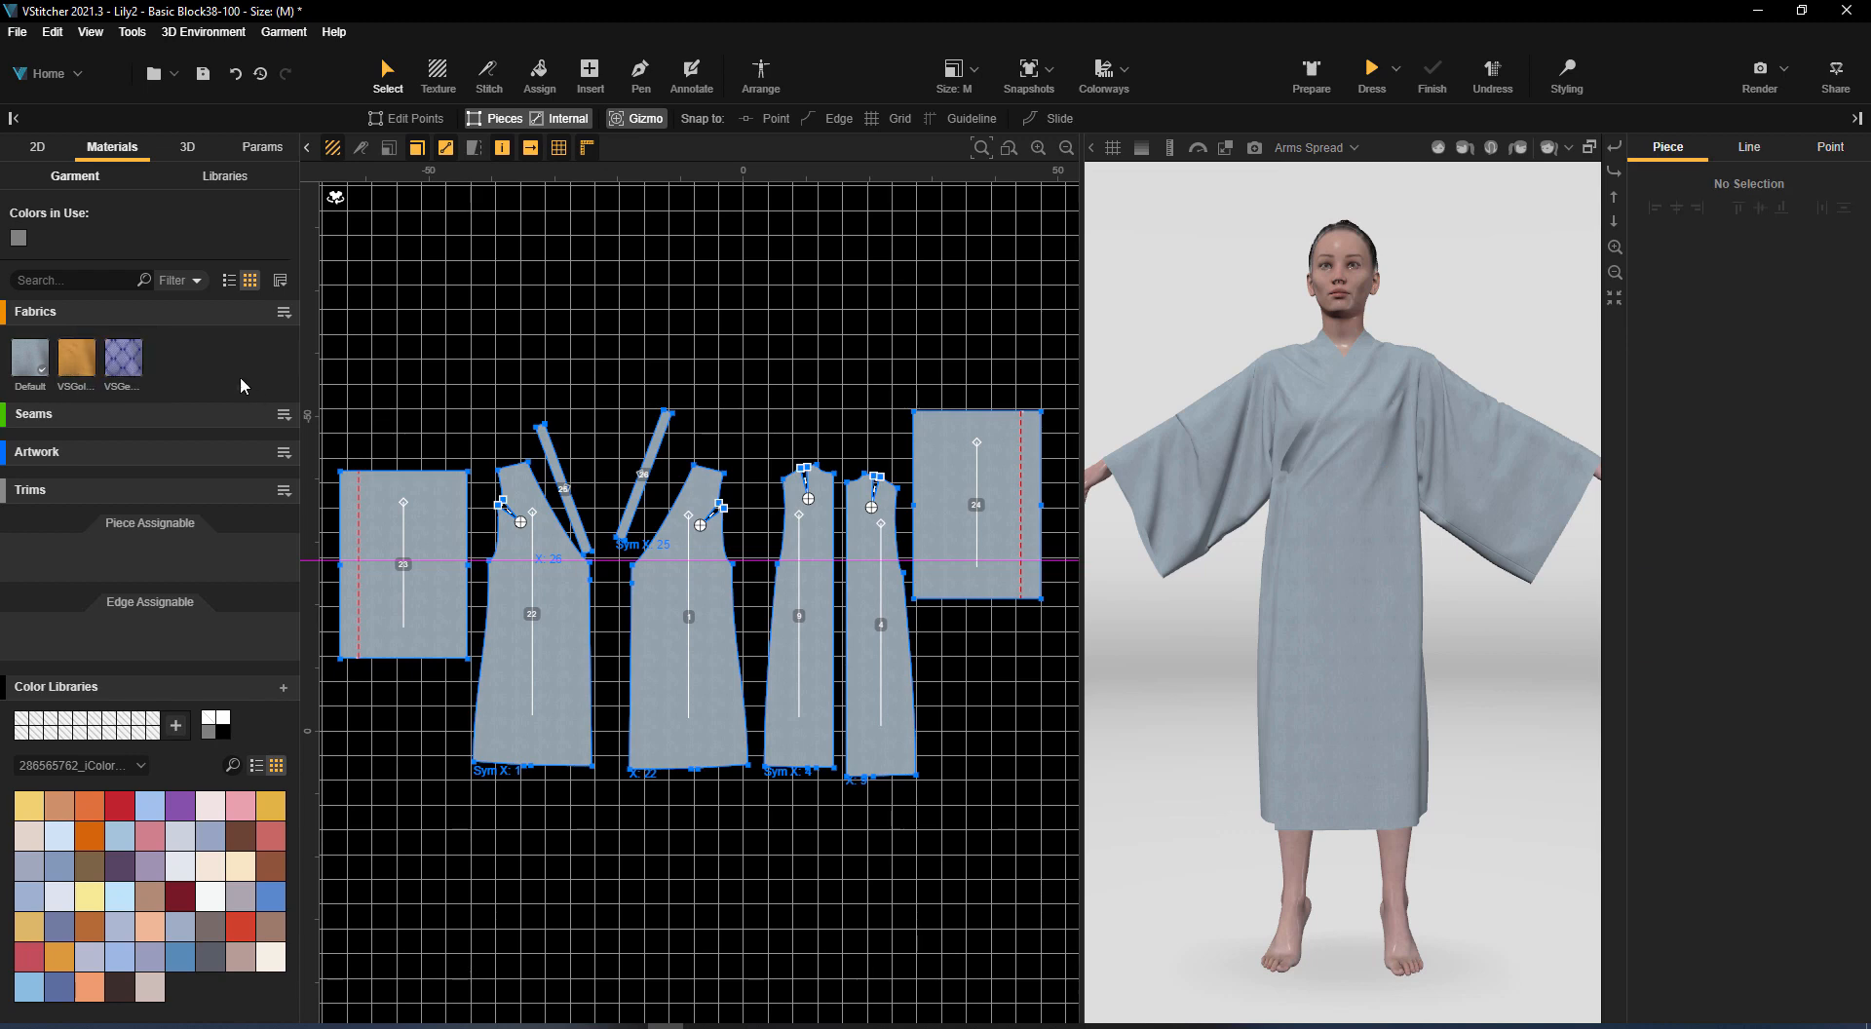
Assign VSGold Silk to the sleeve cuffs and neckbands and the VSGeoPrint04 crepe fabric to the remaining kimono areas
drag(314, 503, 343, 526)
drag(77, 357, 638, 487)
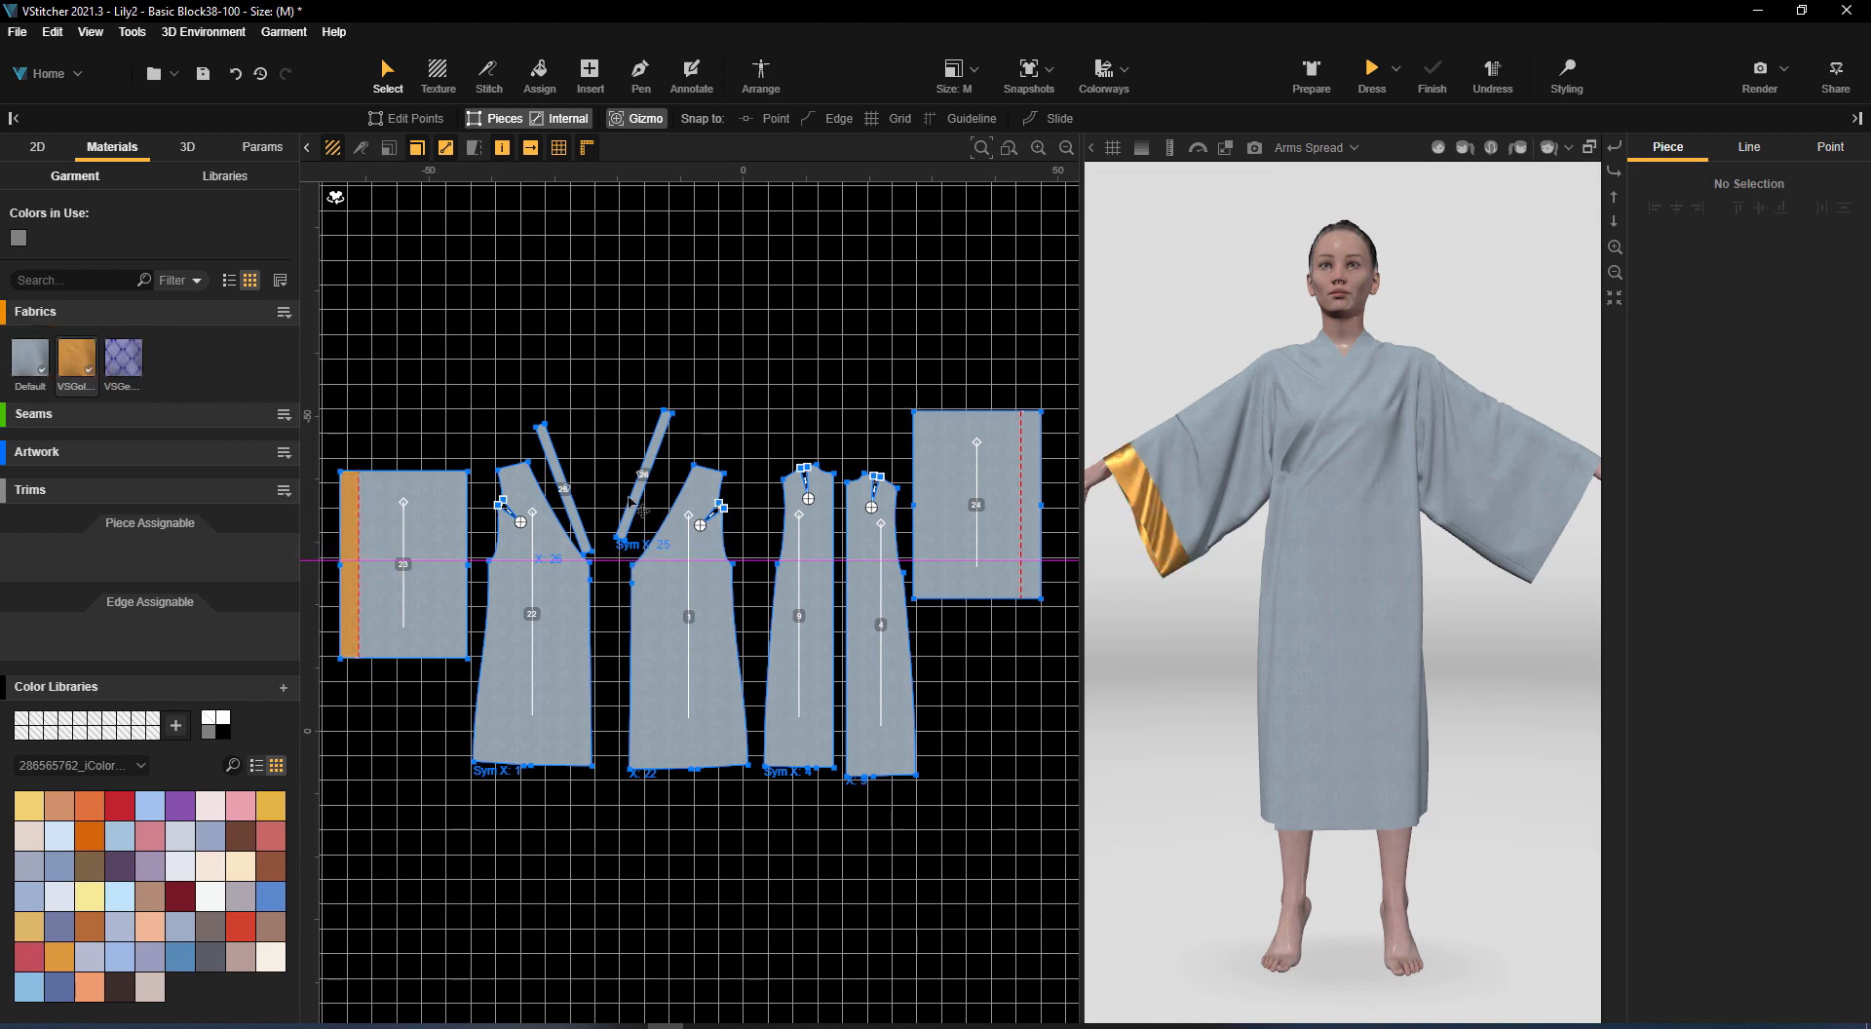
drag(93, 369, 688, 683)
drag(123, 358, 1031, 585)
Scale the diffuse image of the VSGeoPrint04 crepe fabric down to 20
click(122, 358)
click(1704, 431)
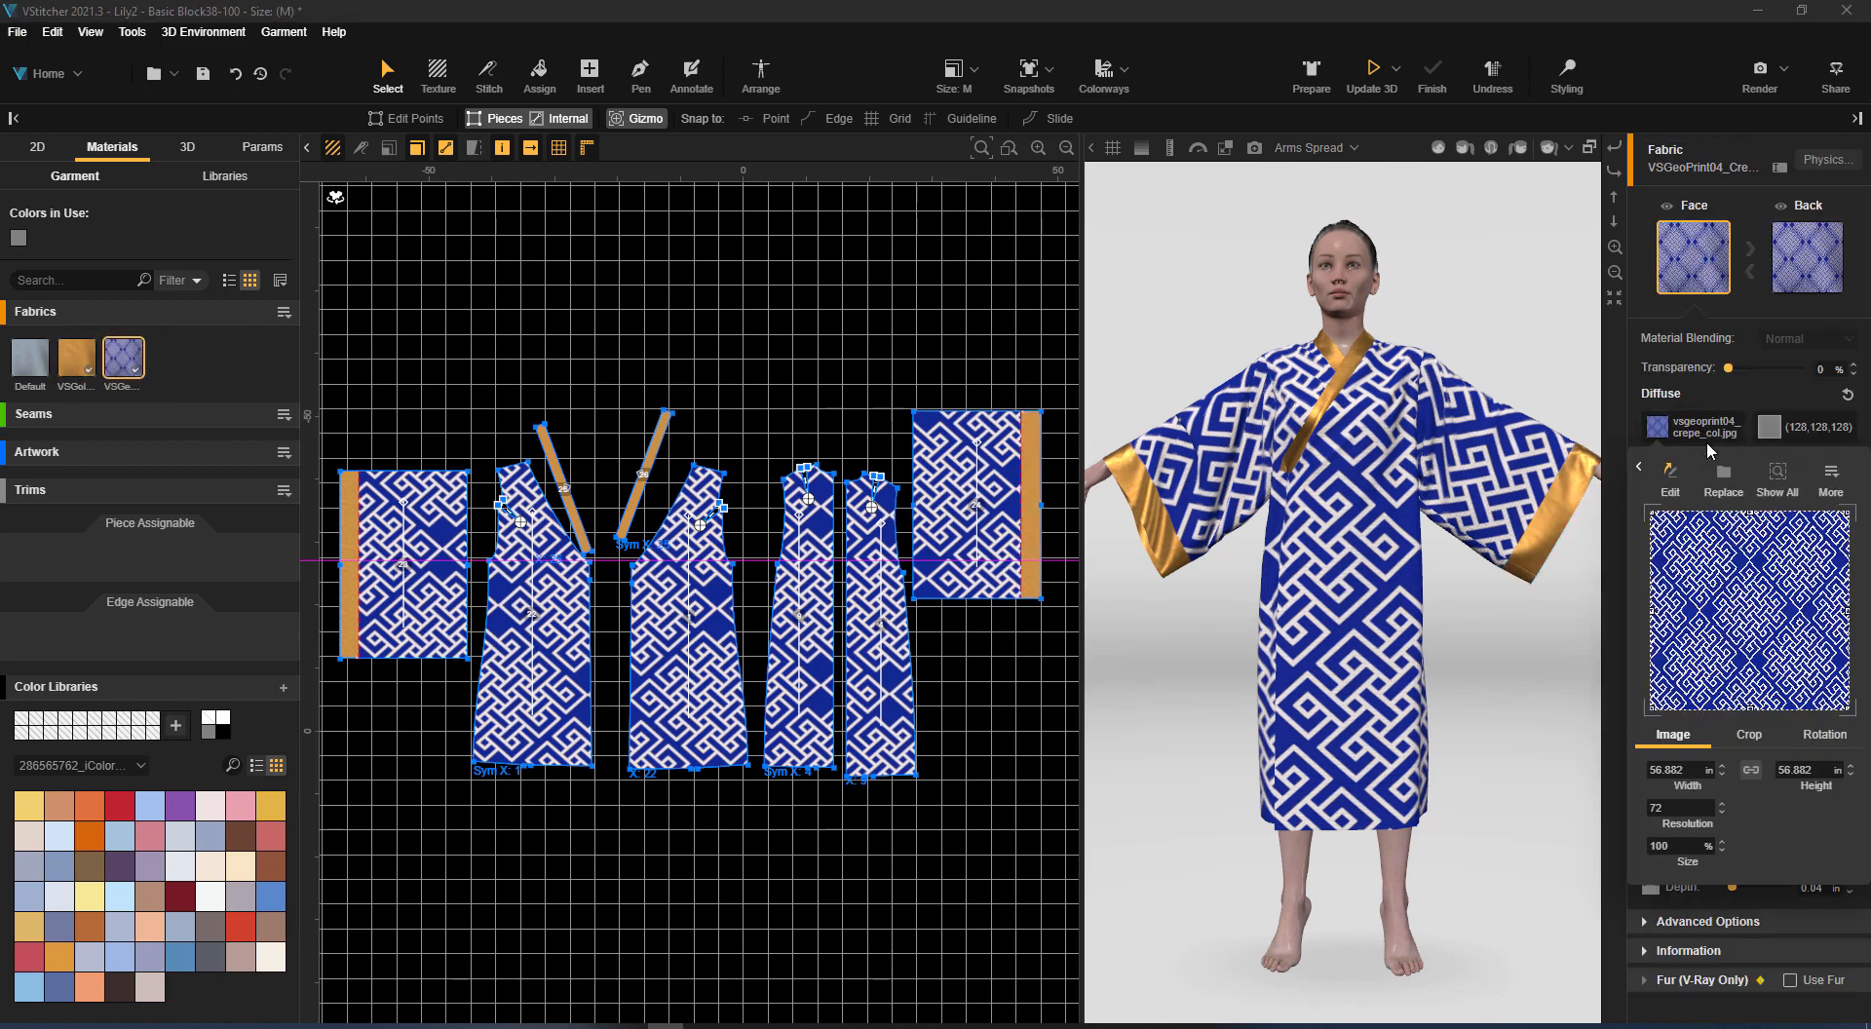
text(20)
key(Return)
Switch the avatar wearing the printed kimono to the Casual 2 pose
mouse_move(1491, 585)
right_down()
mouse_move(1562, 627)
mouse_move(1504, 575)
right_up()
click(1300, 146)
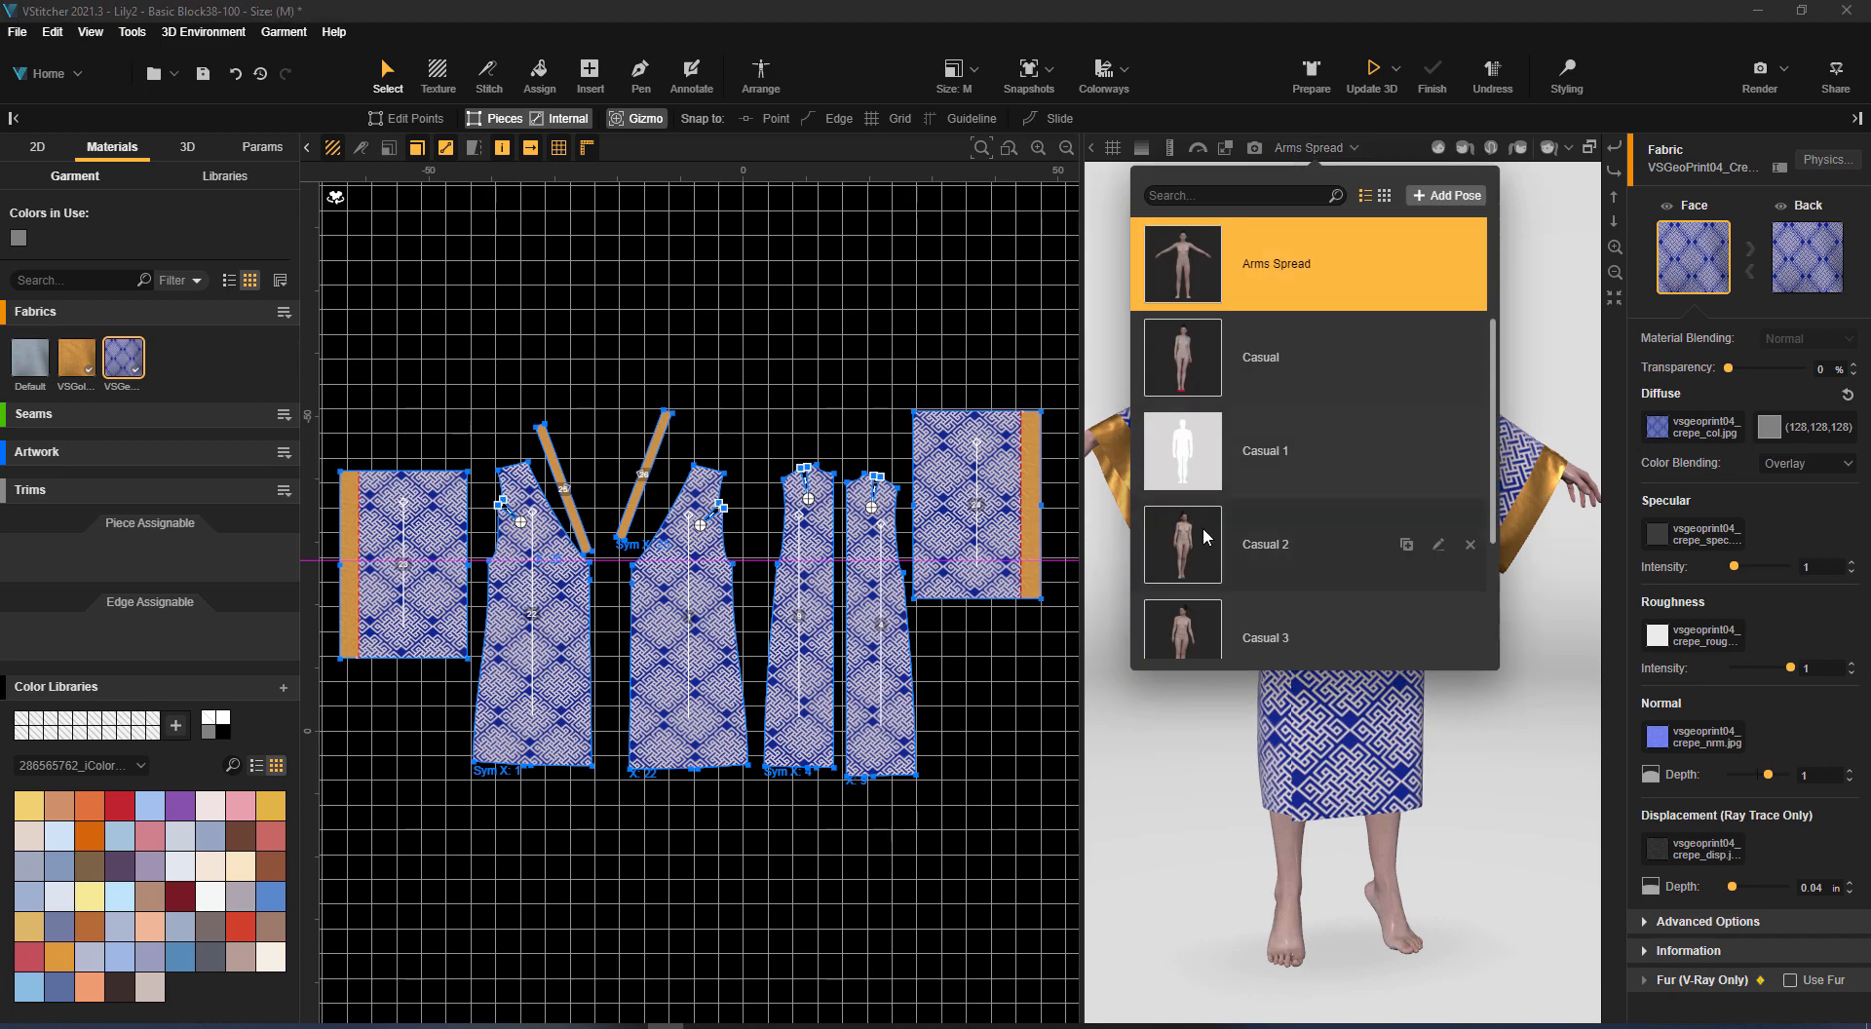
click(1203, 526)
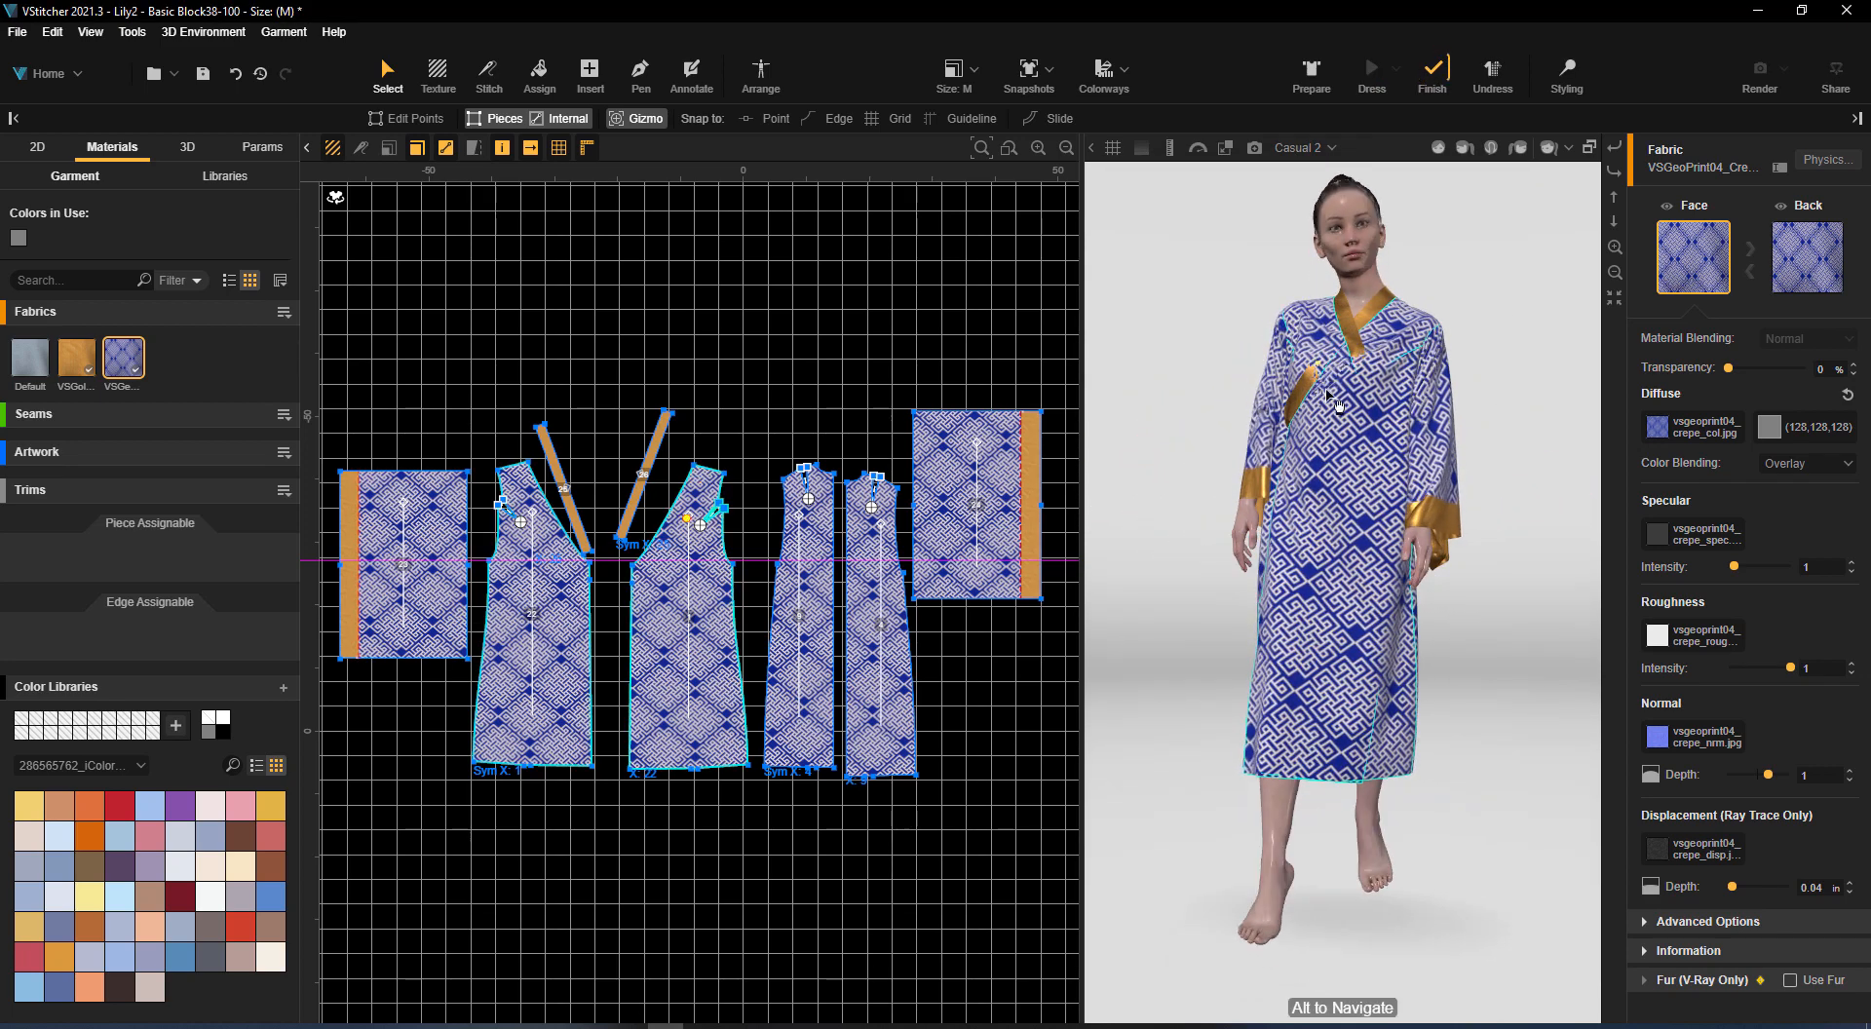
Adjust the 3D layer of the neckband beside front piece 22 and drape the kimono again
click(556, 580)
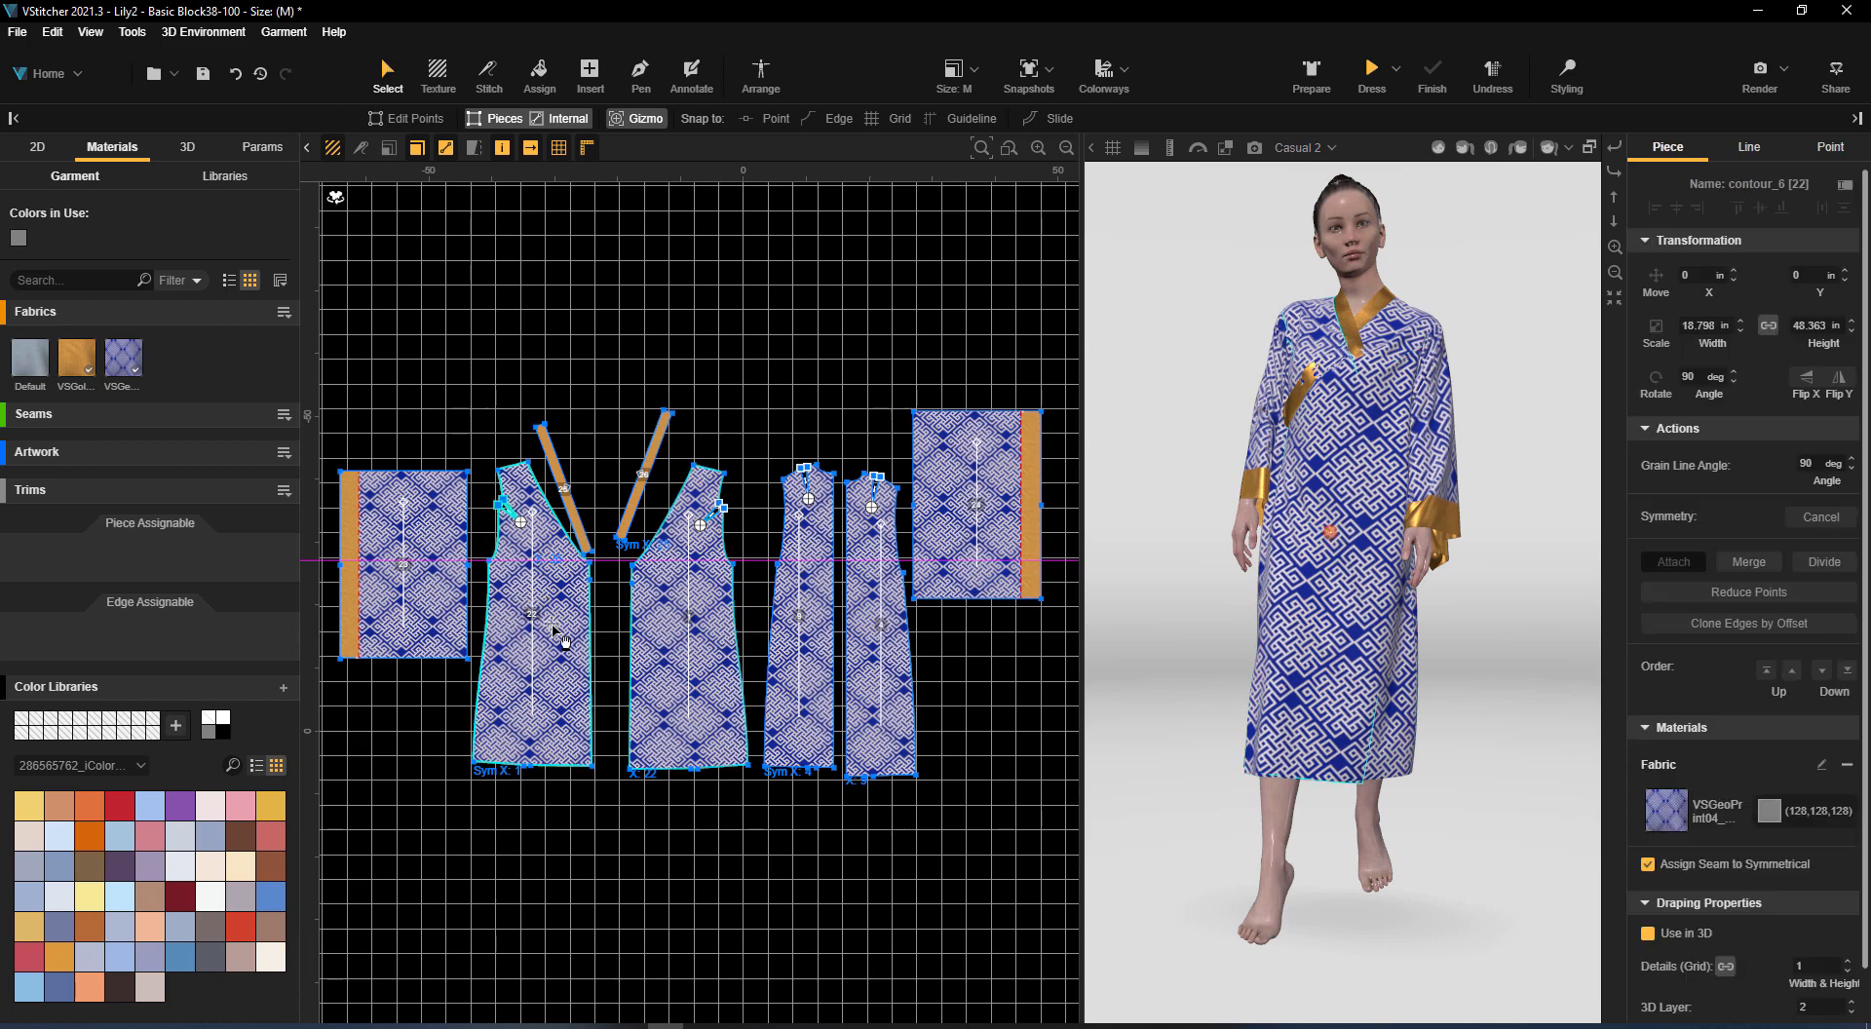
shift+click(575, 516)
scroll(1832, 877, down, 2)
click(1853, 943)
click(1372, 70)
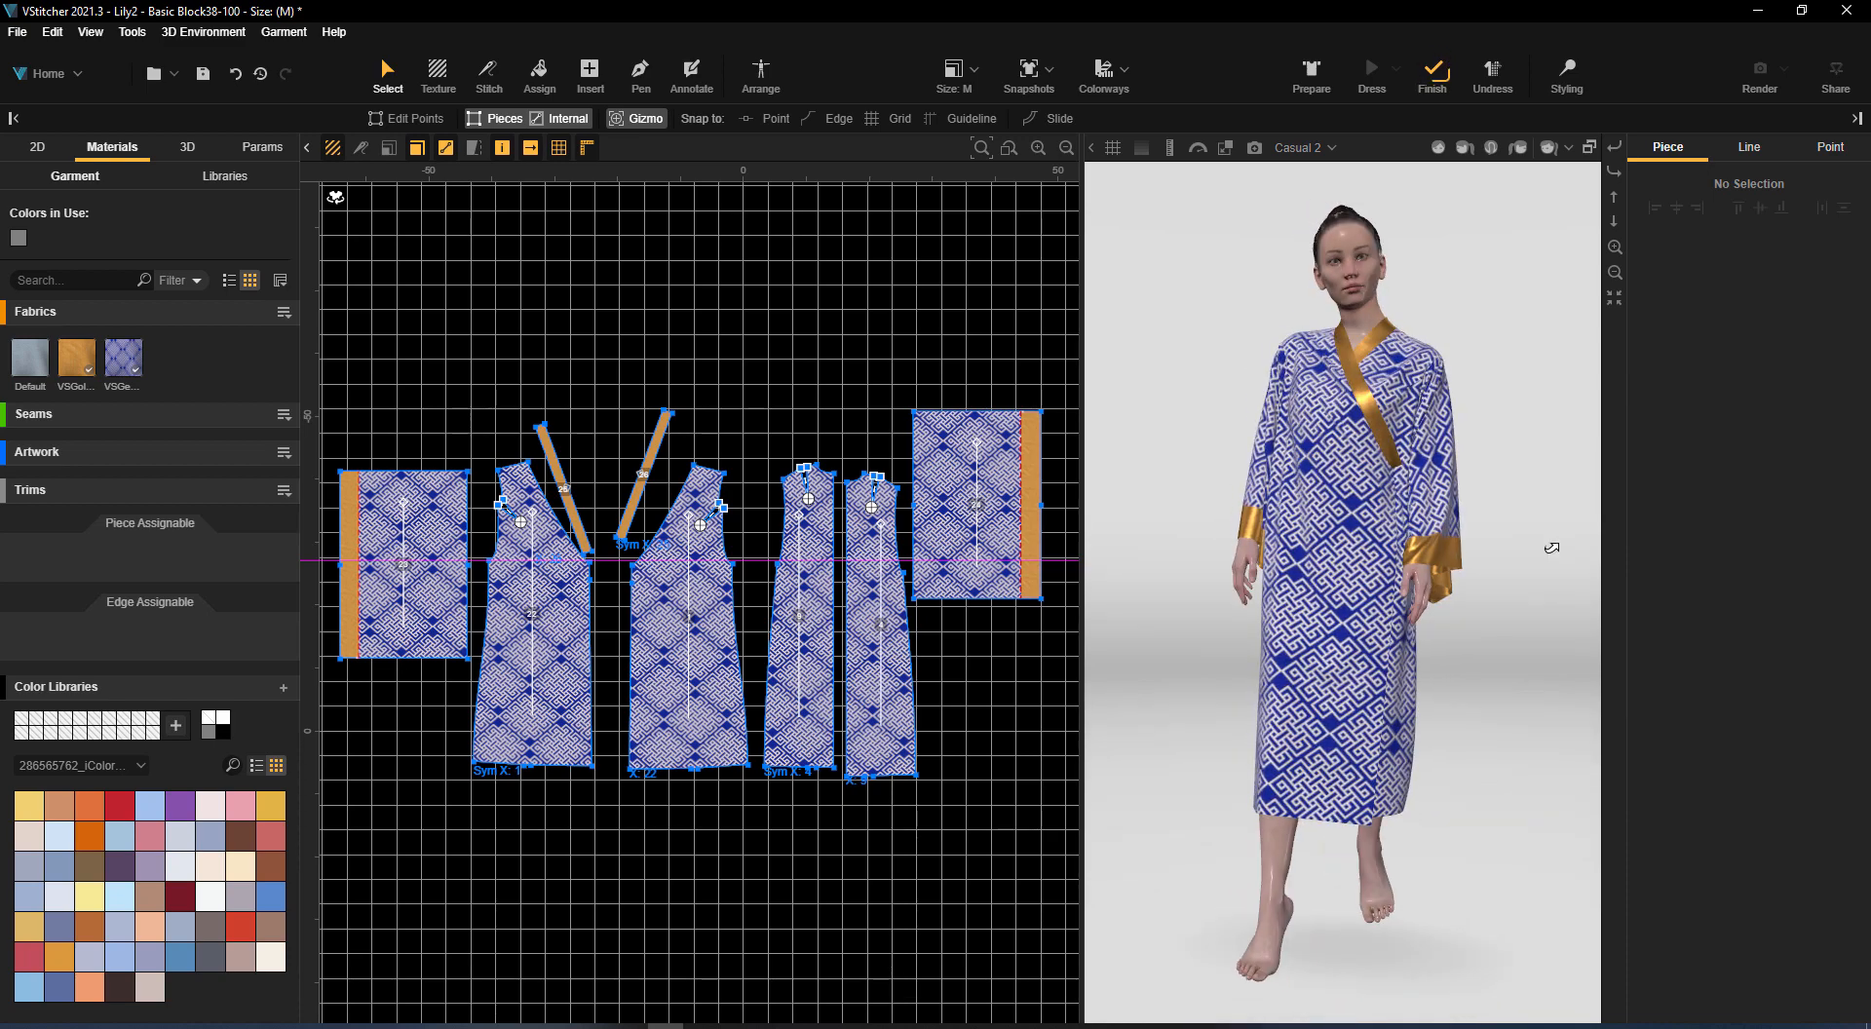
Import the VSSolid-Rose and VSJapanese Deco fabrics from Loaded Fabric.bw and replace the gold cuffs and neckbands with VSSolid-Rose
click(283, 312)
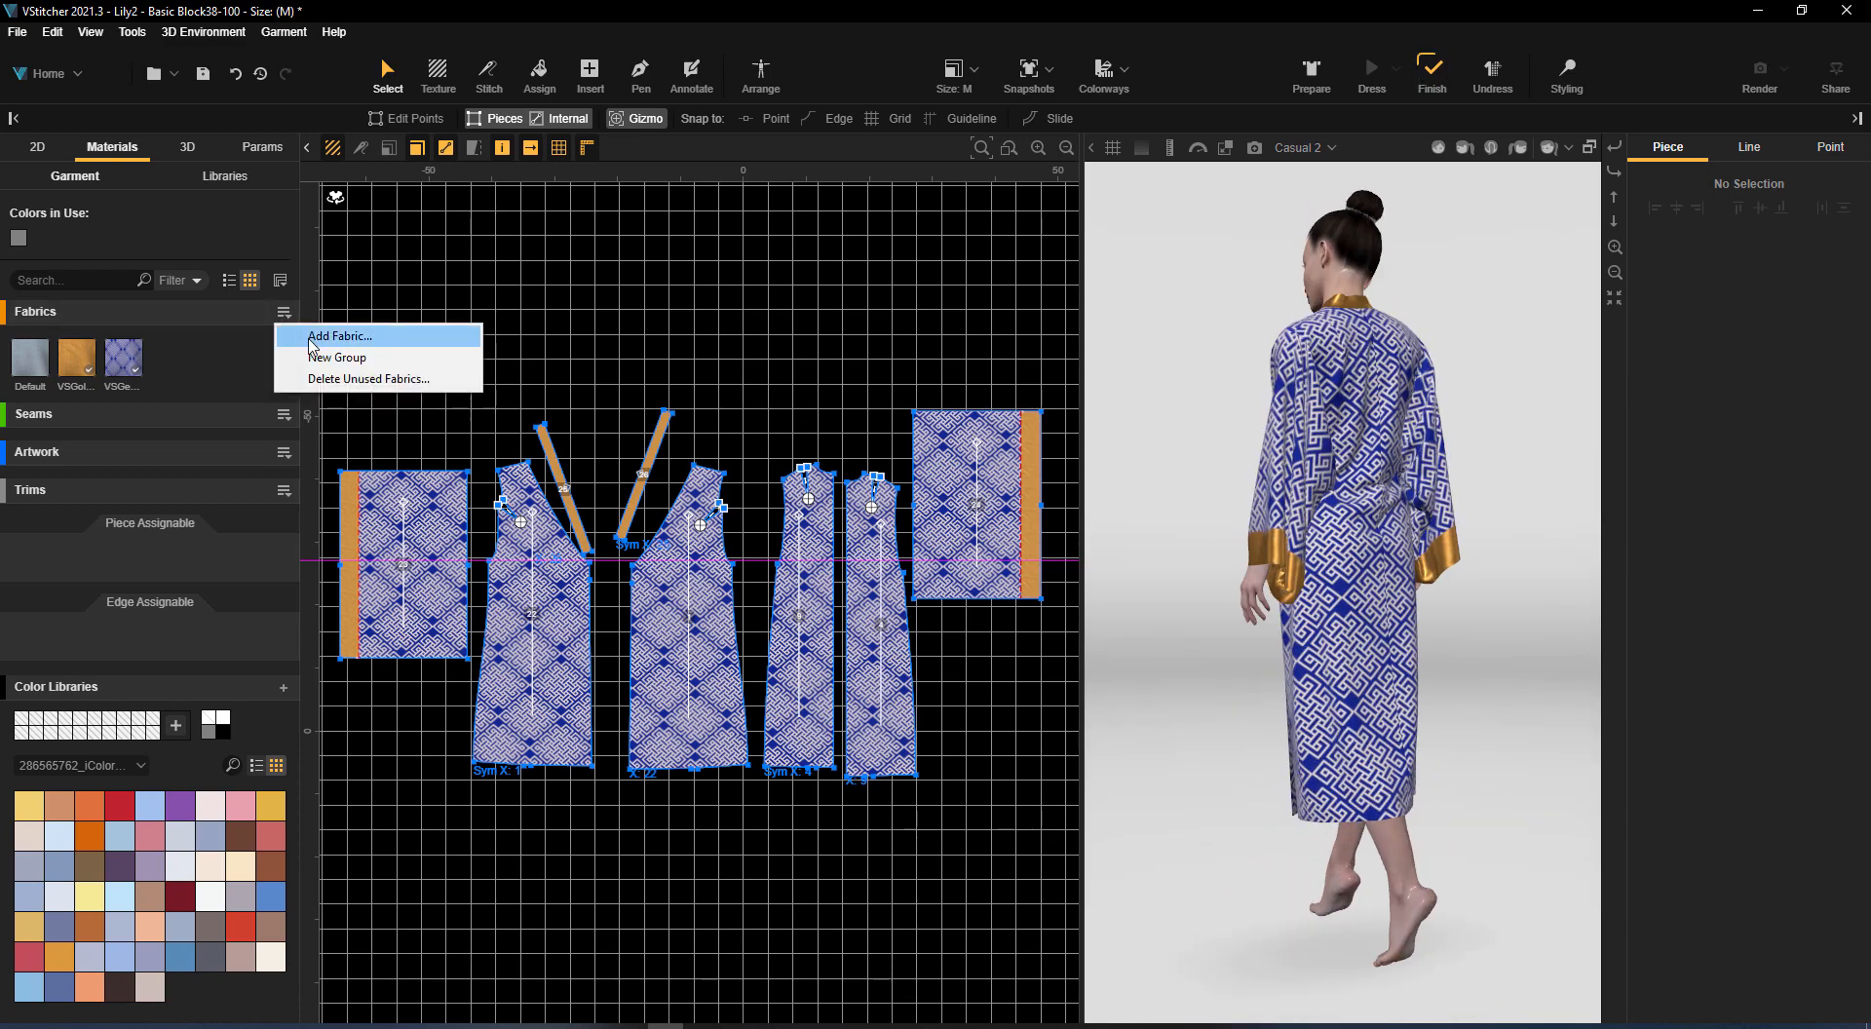
click(309, 339)
double_click(515, 220)
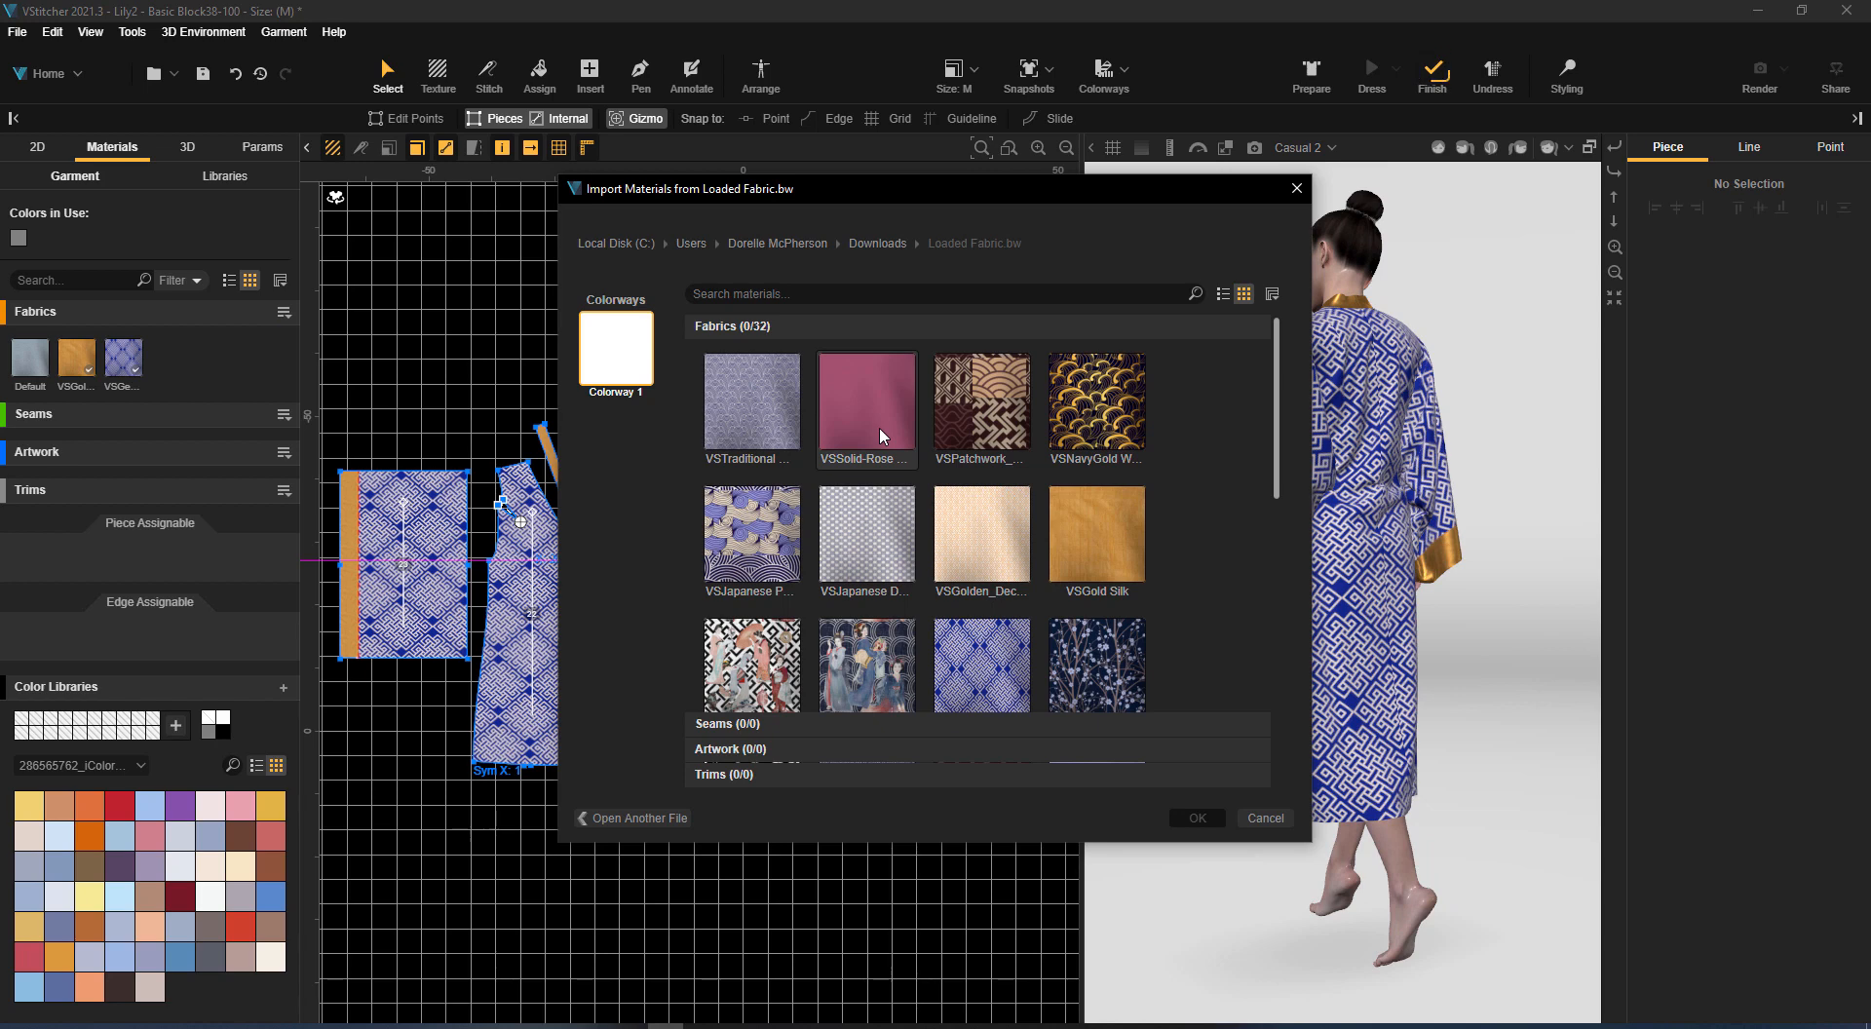
click(1208, 821)
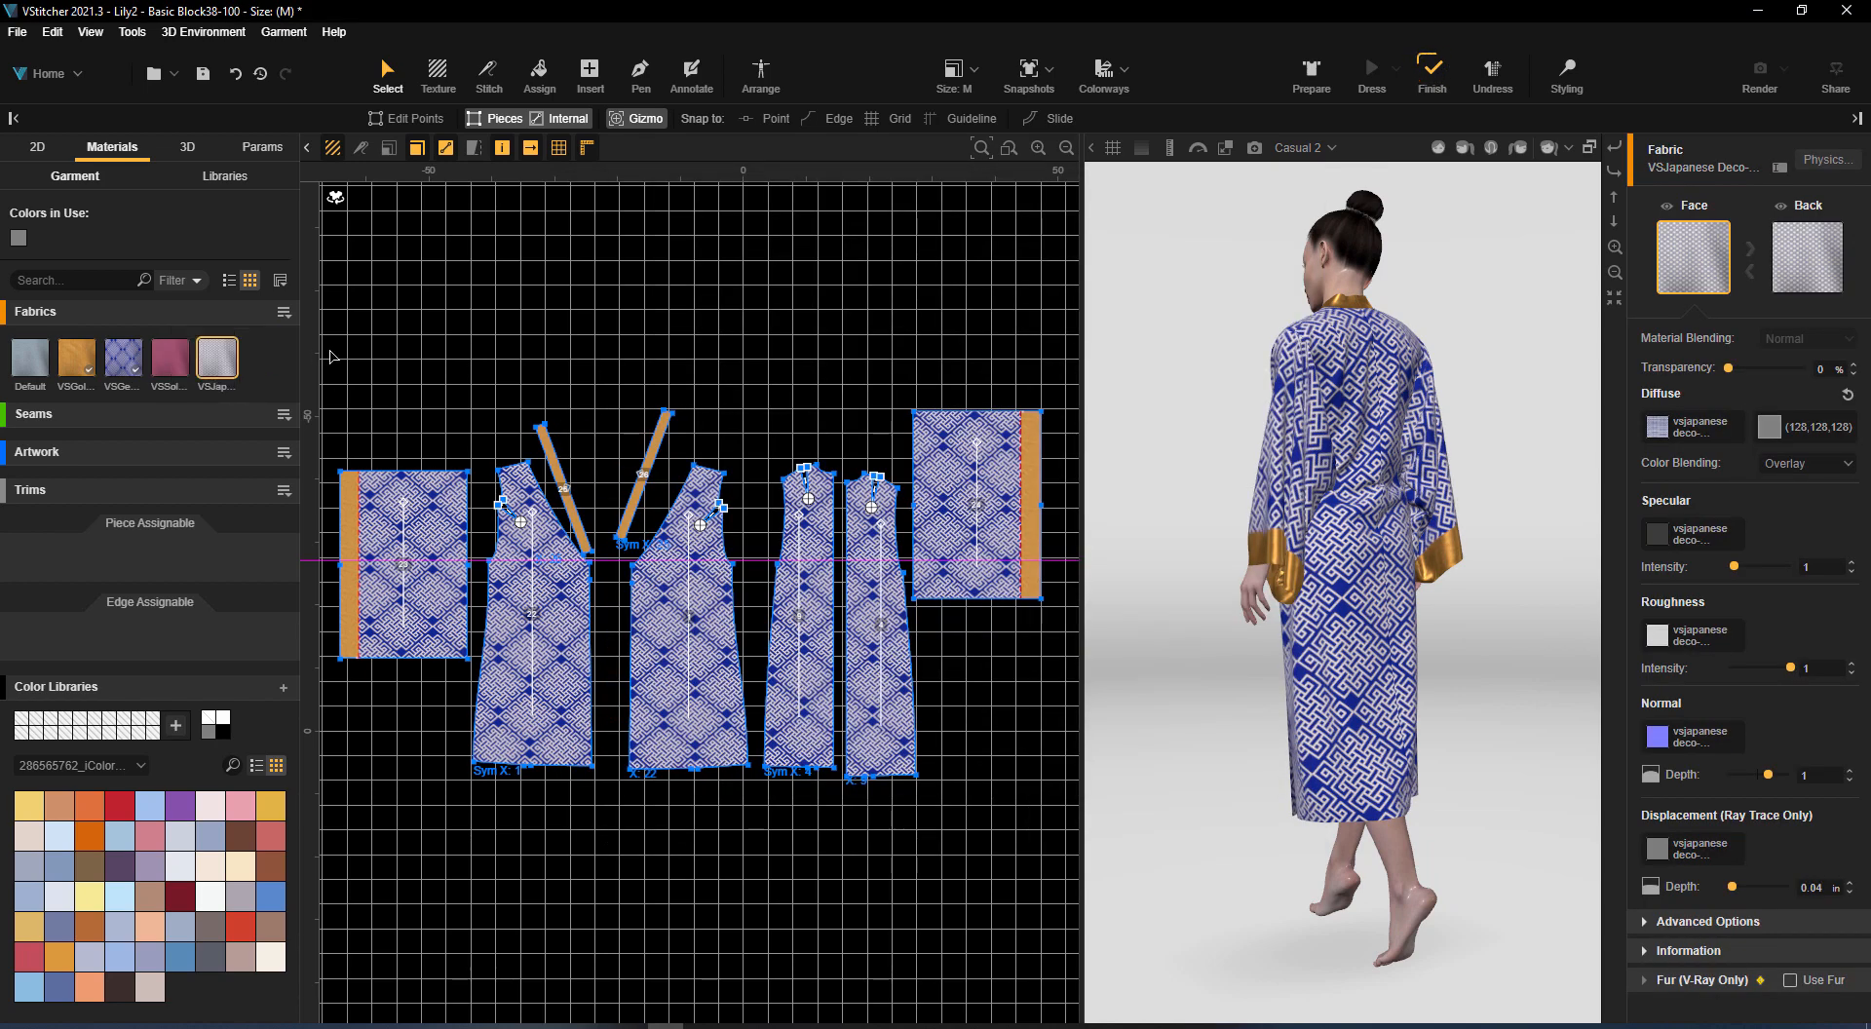
drag(175, 358, 1030, 502)
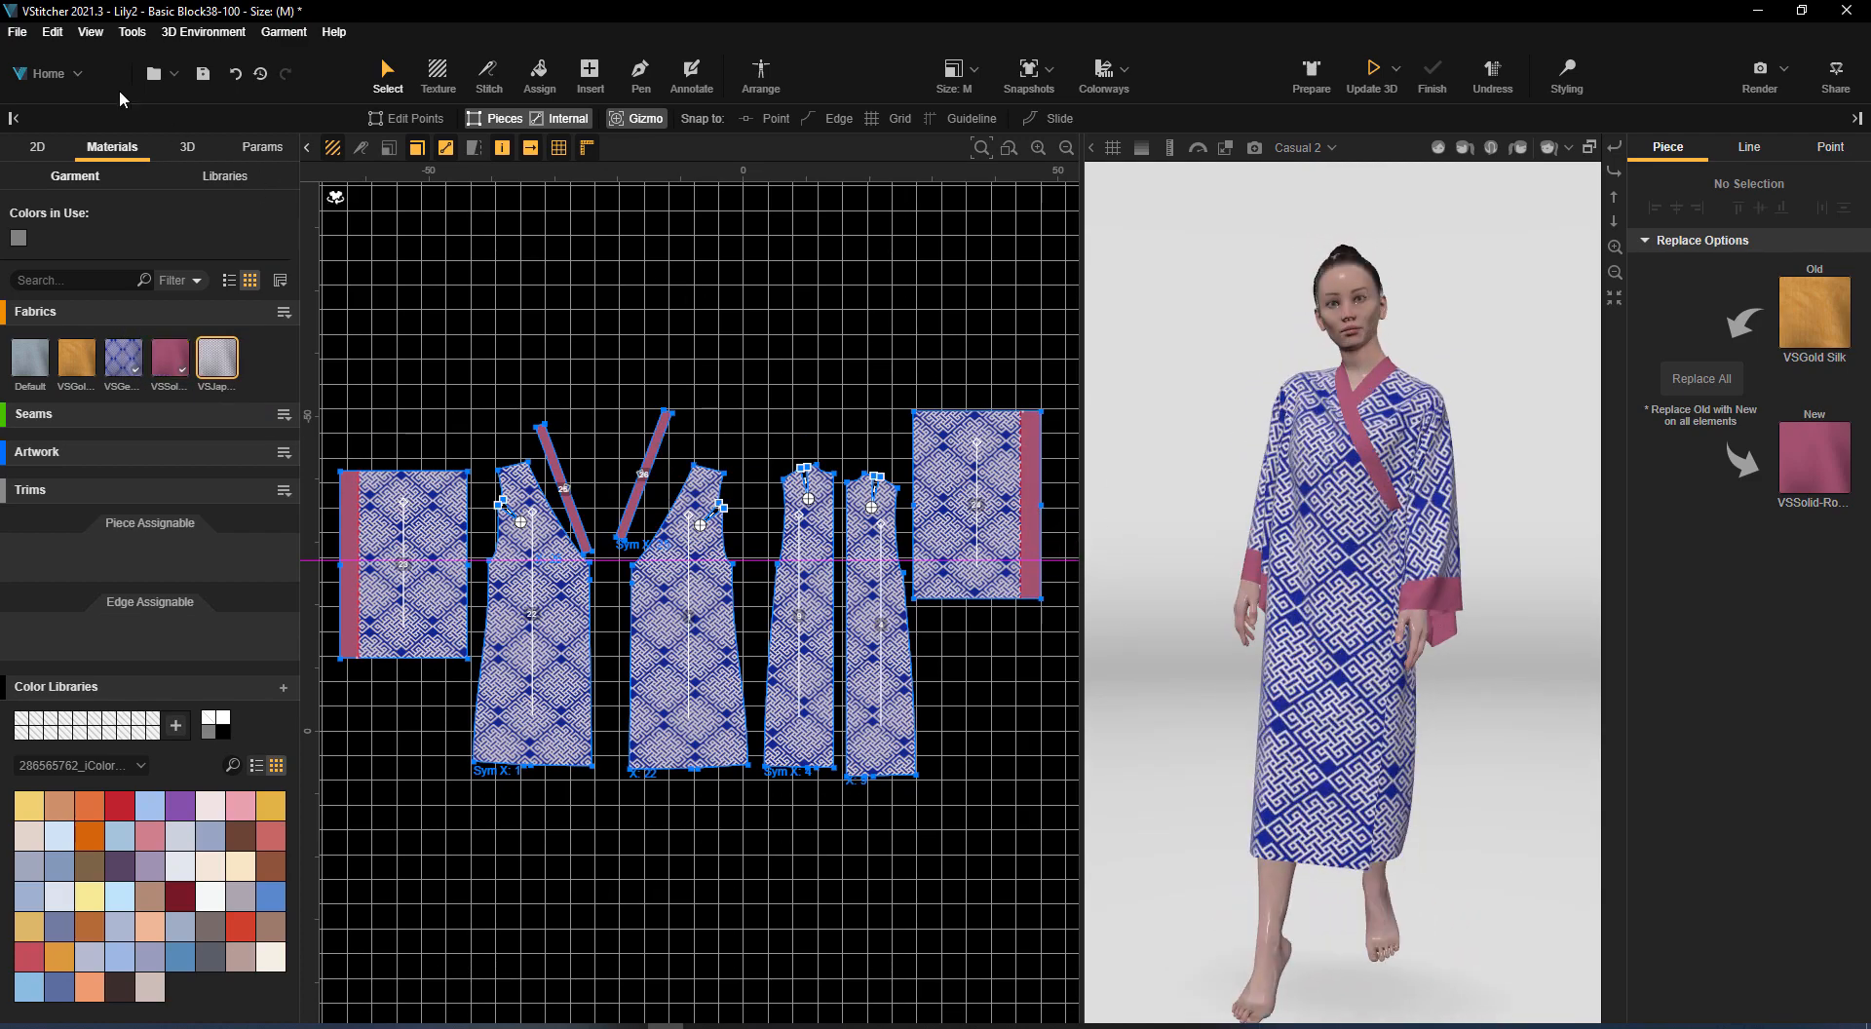
Save a copy of the garment in the Downloads folder as Basic Block38-100-Color.bw
click(17, 31)
click(59, 174)
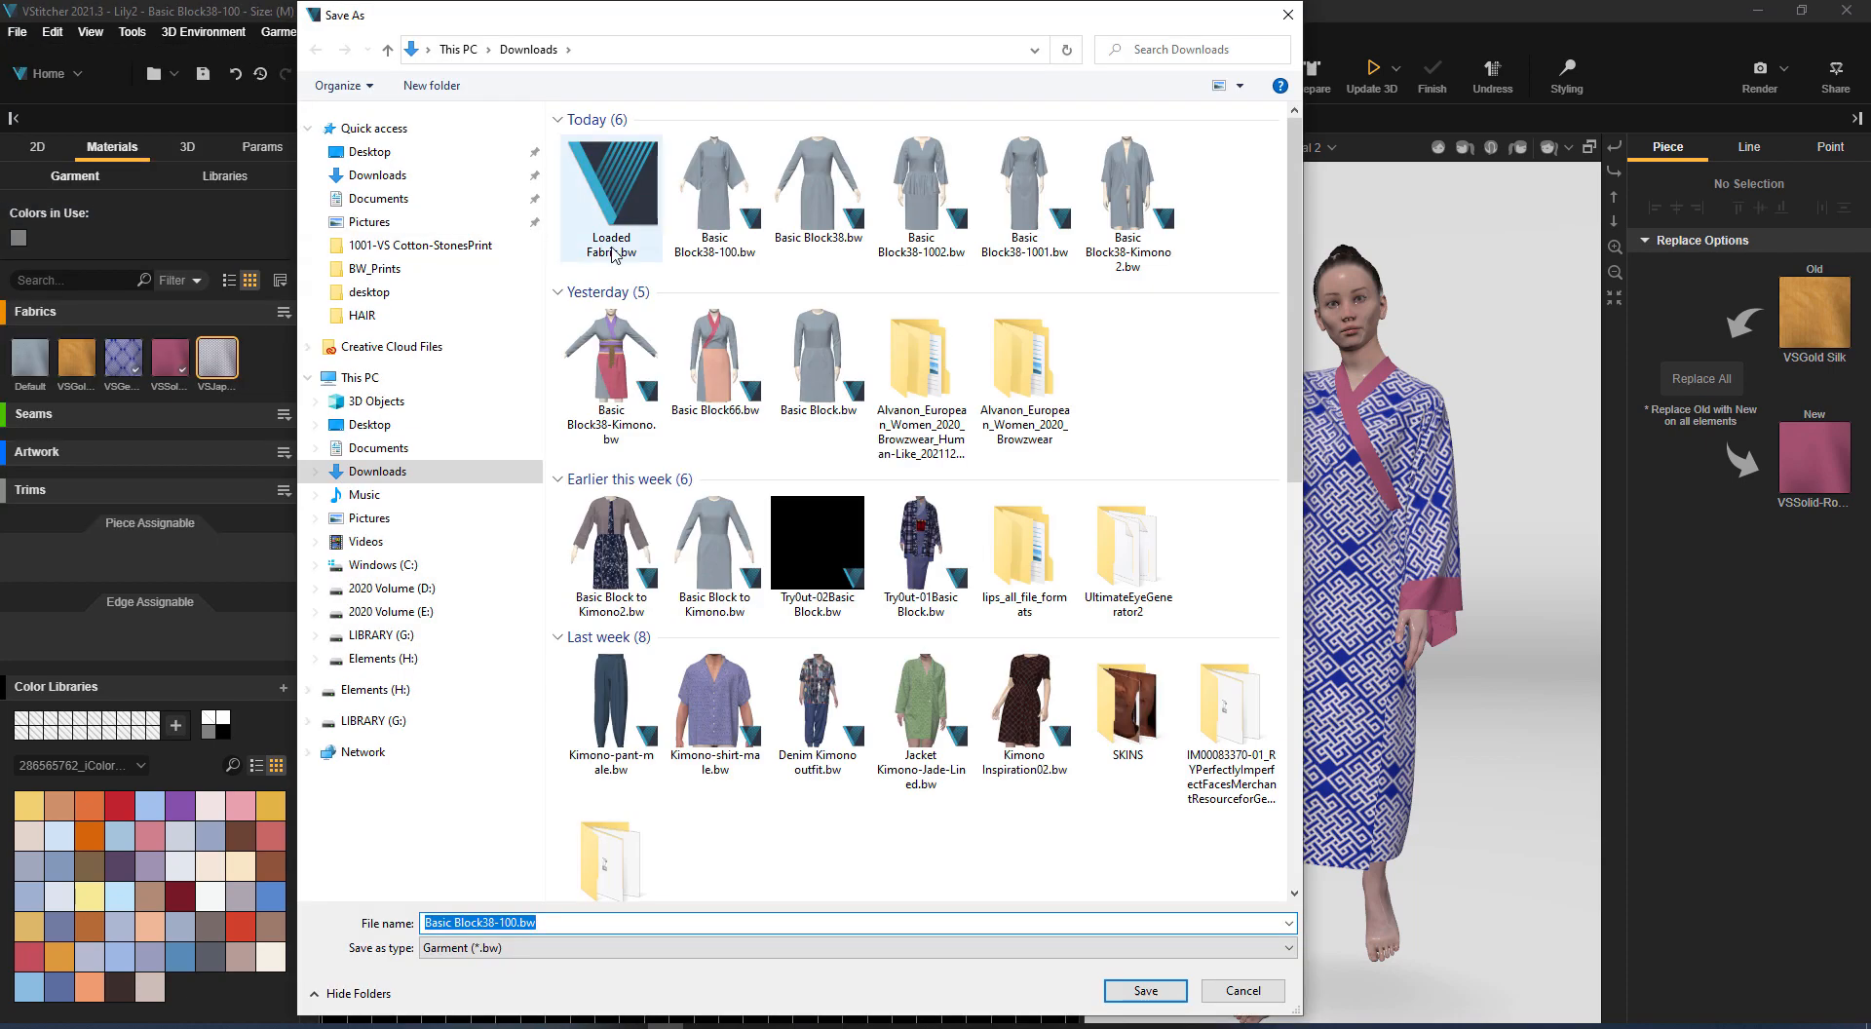
click(517, 923)
text(-Color)
key(Return)
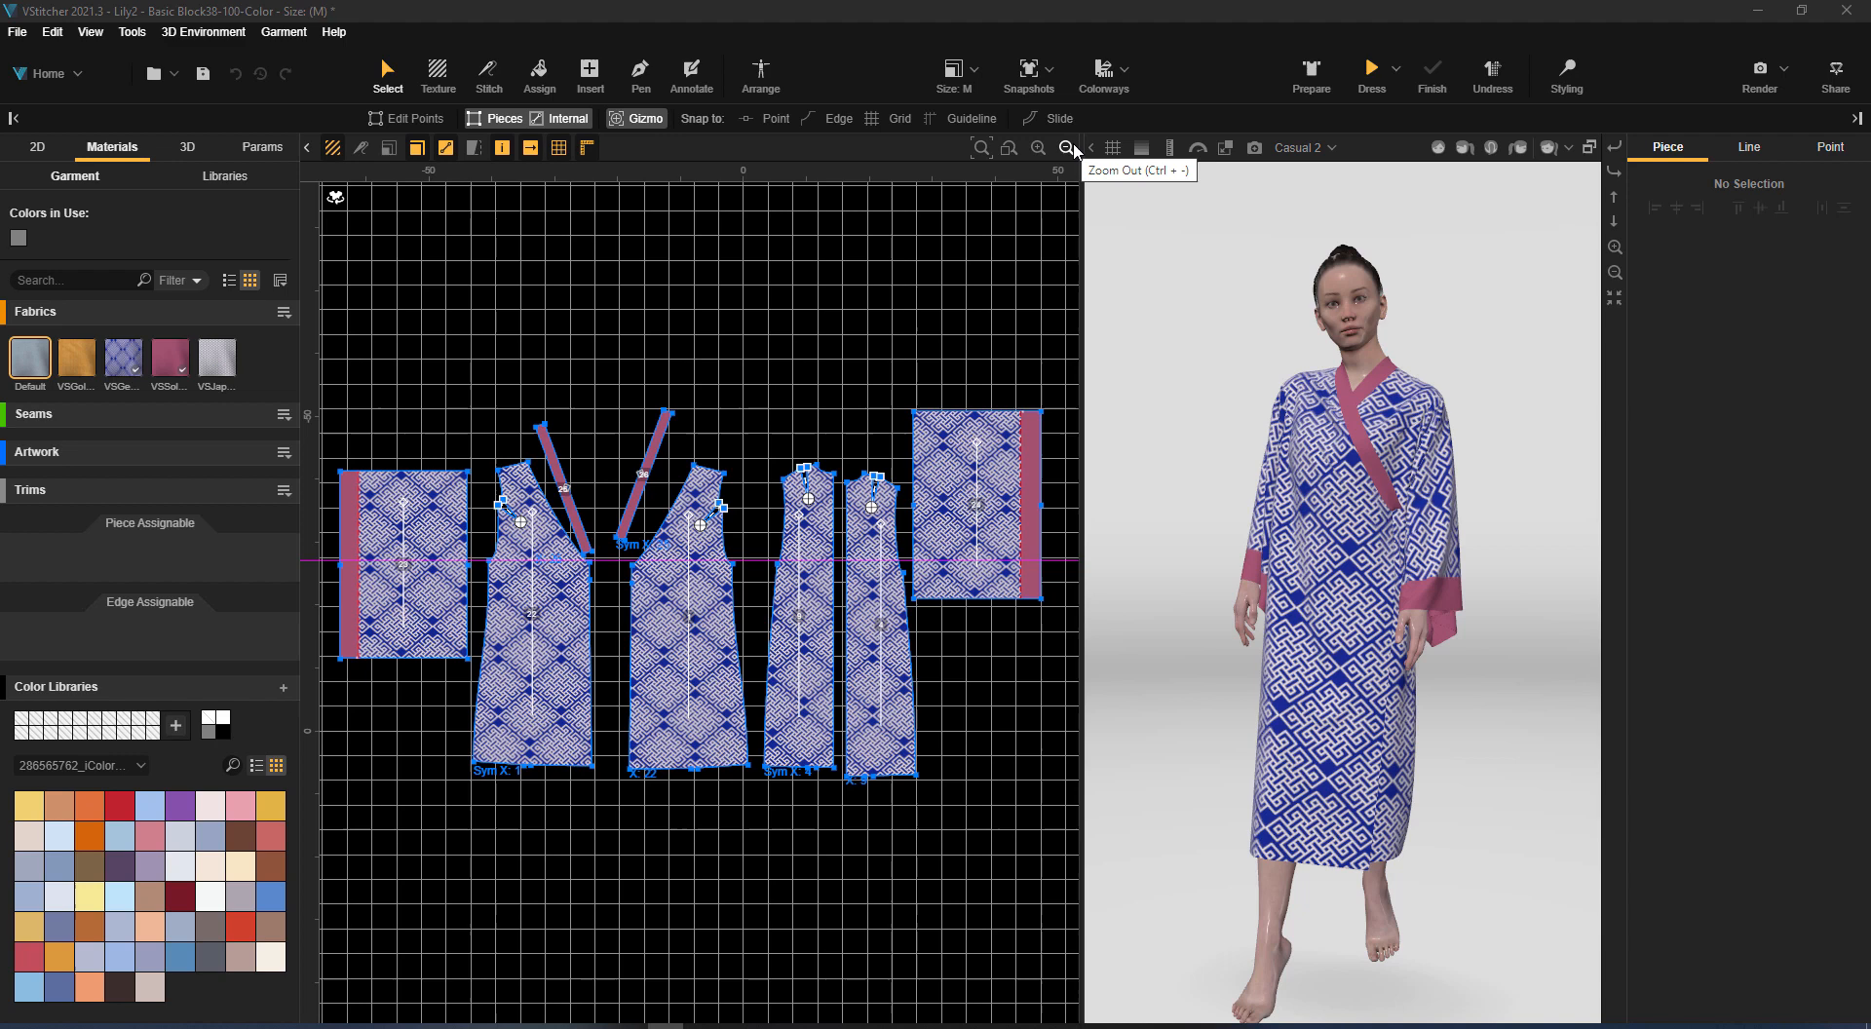
Save a snapshot of the draped kimono under a name beginning with Color
click(187, 146)
click(62, 220)
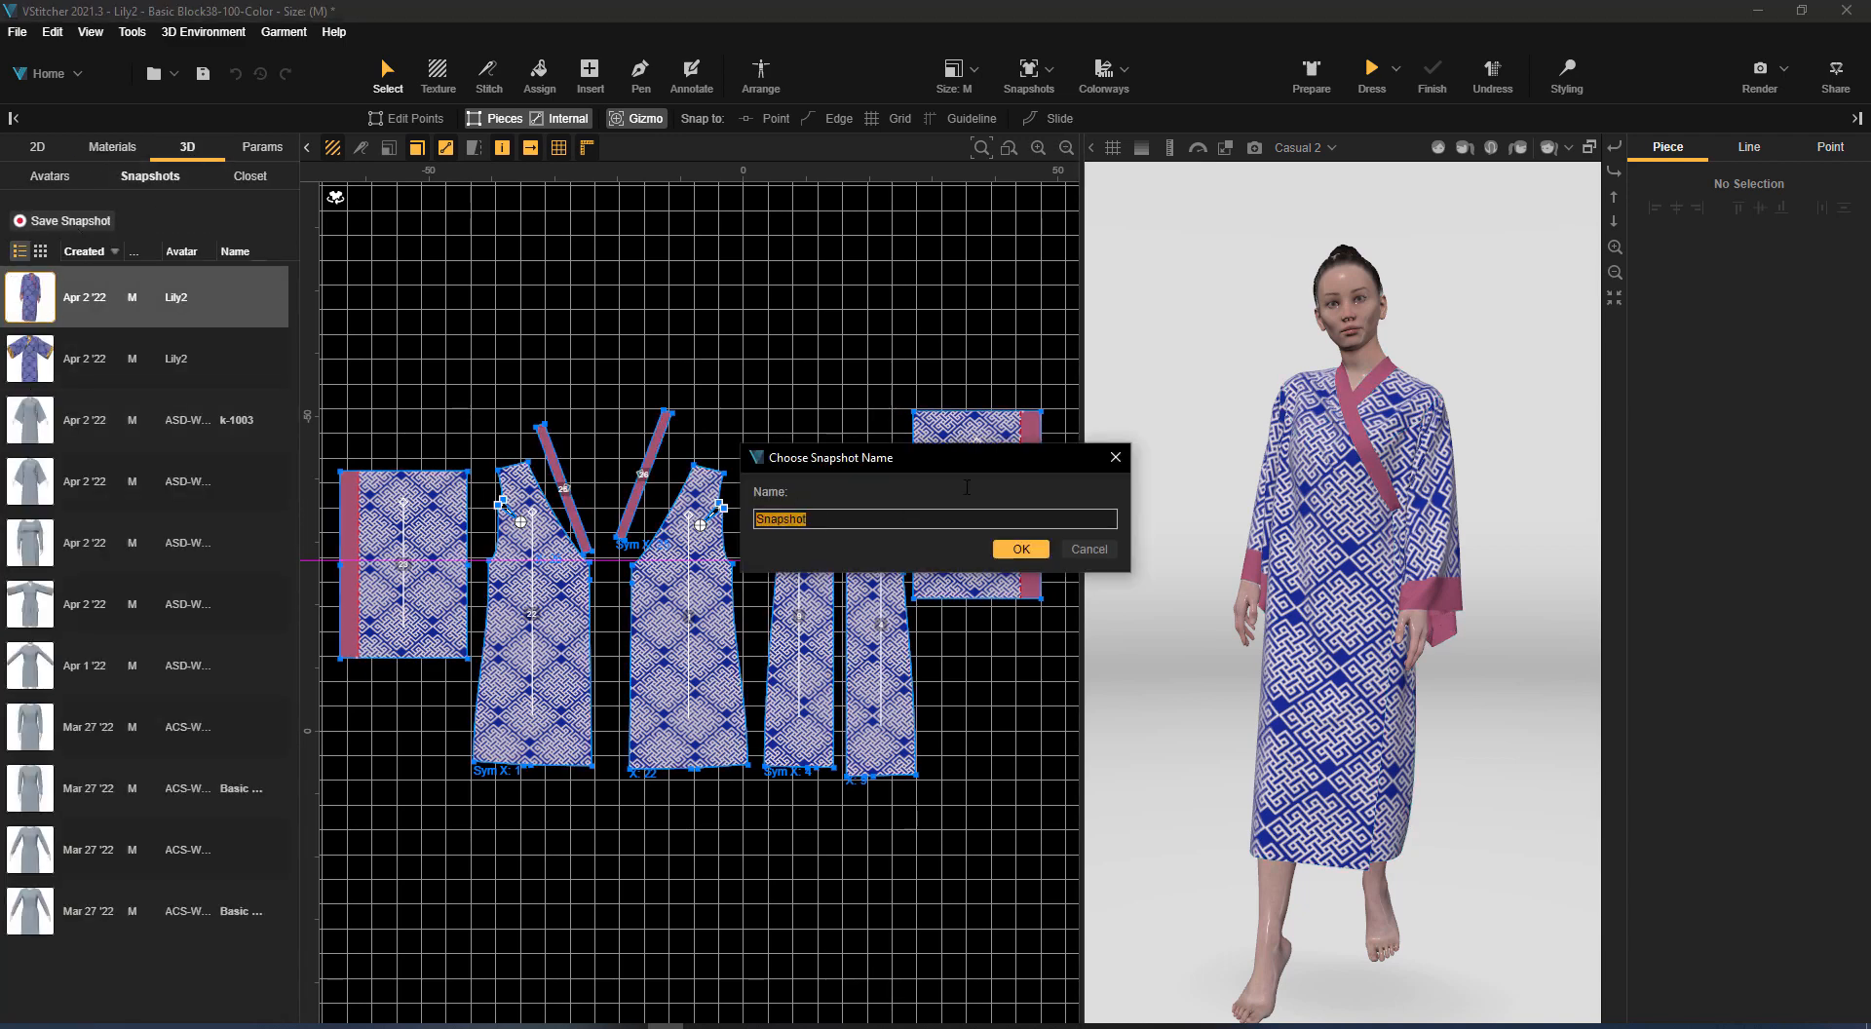
key(Return)
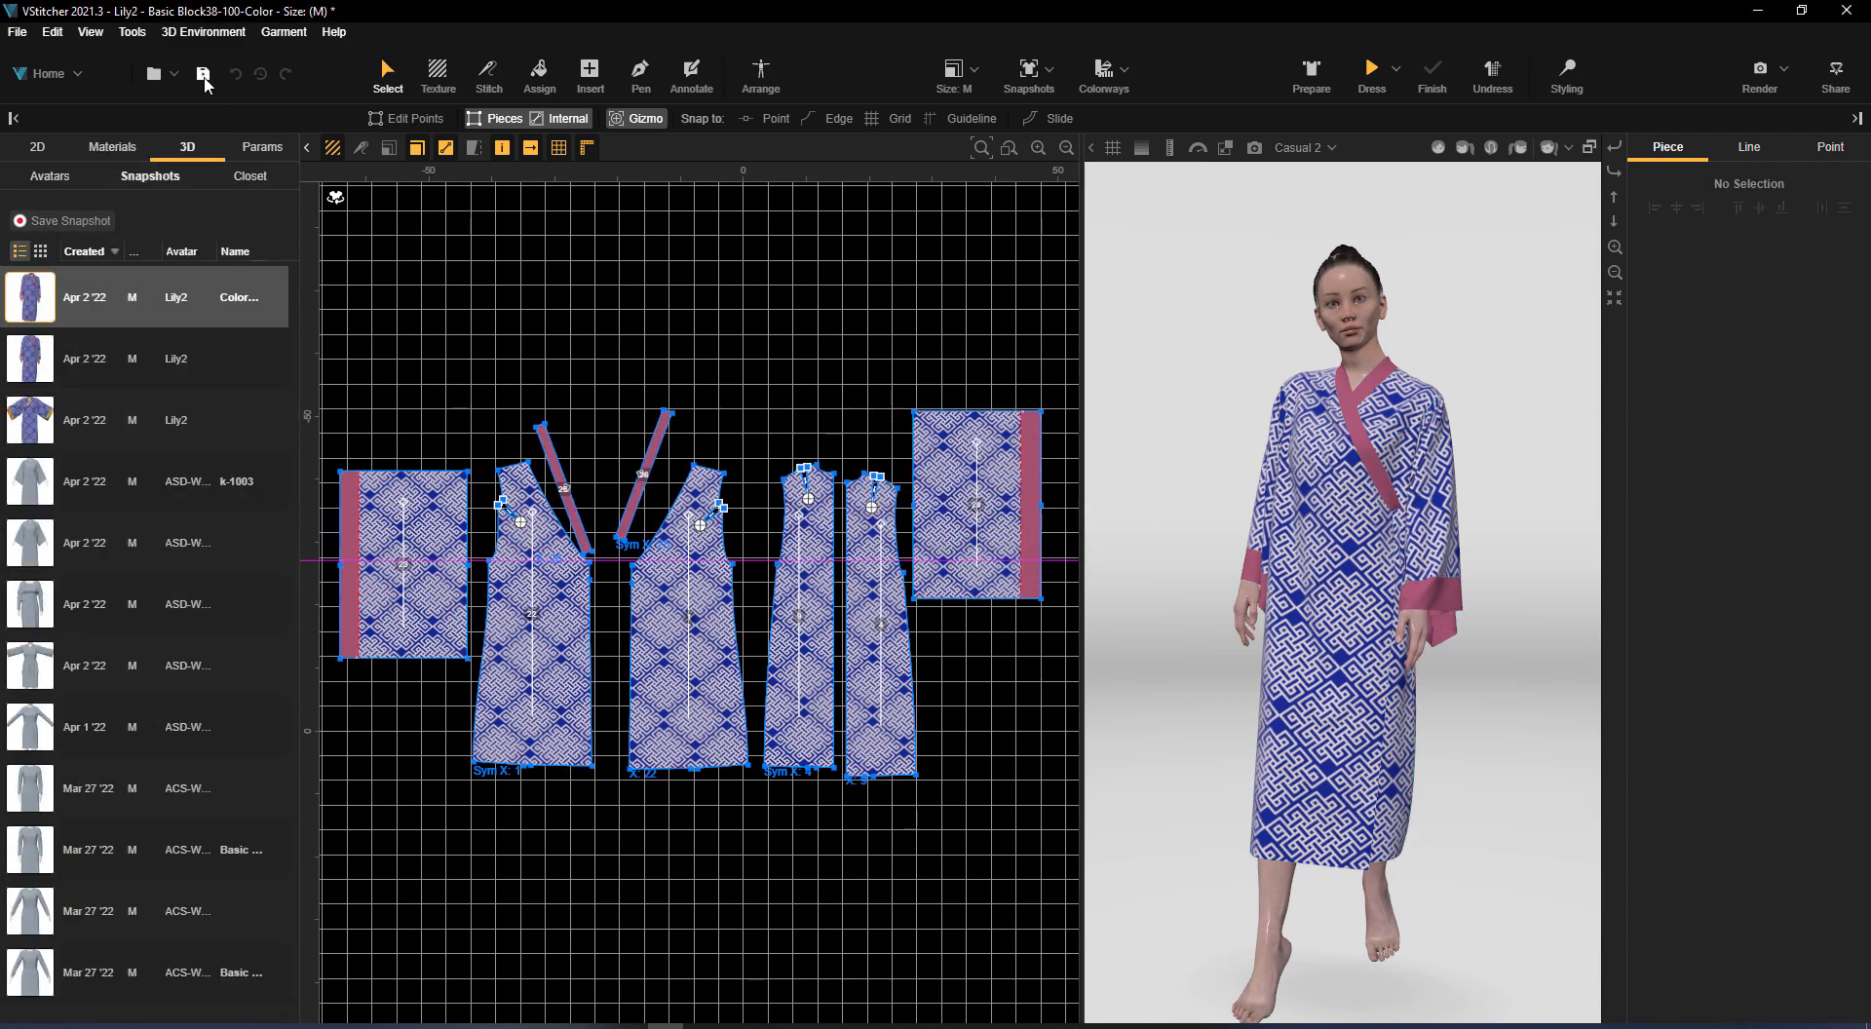
Open the garment Basic Block38-1002 and pose its avatar in Casual 2, followed by Casual 3
click(17, 31)
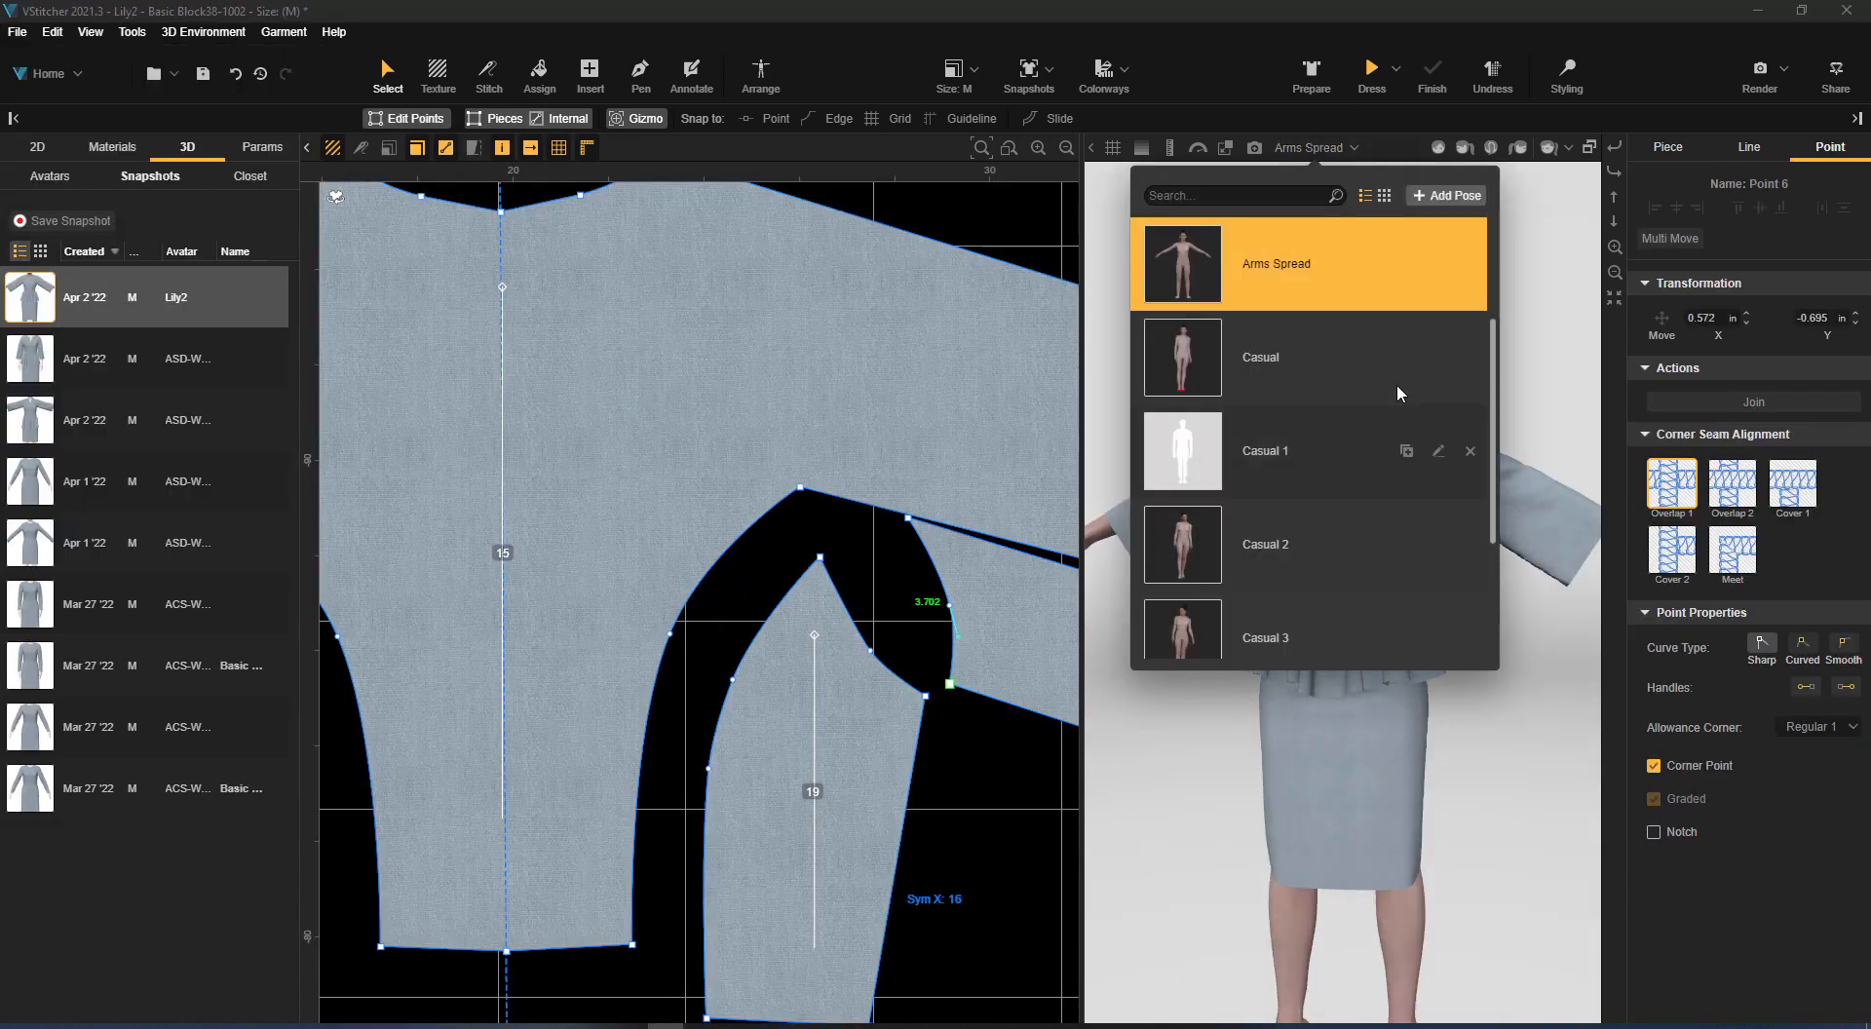
scroll(1190, 540, down, 1)
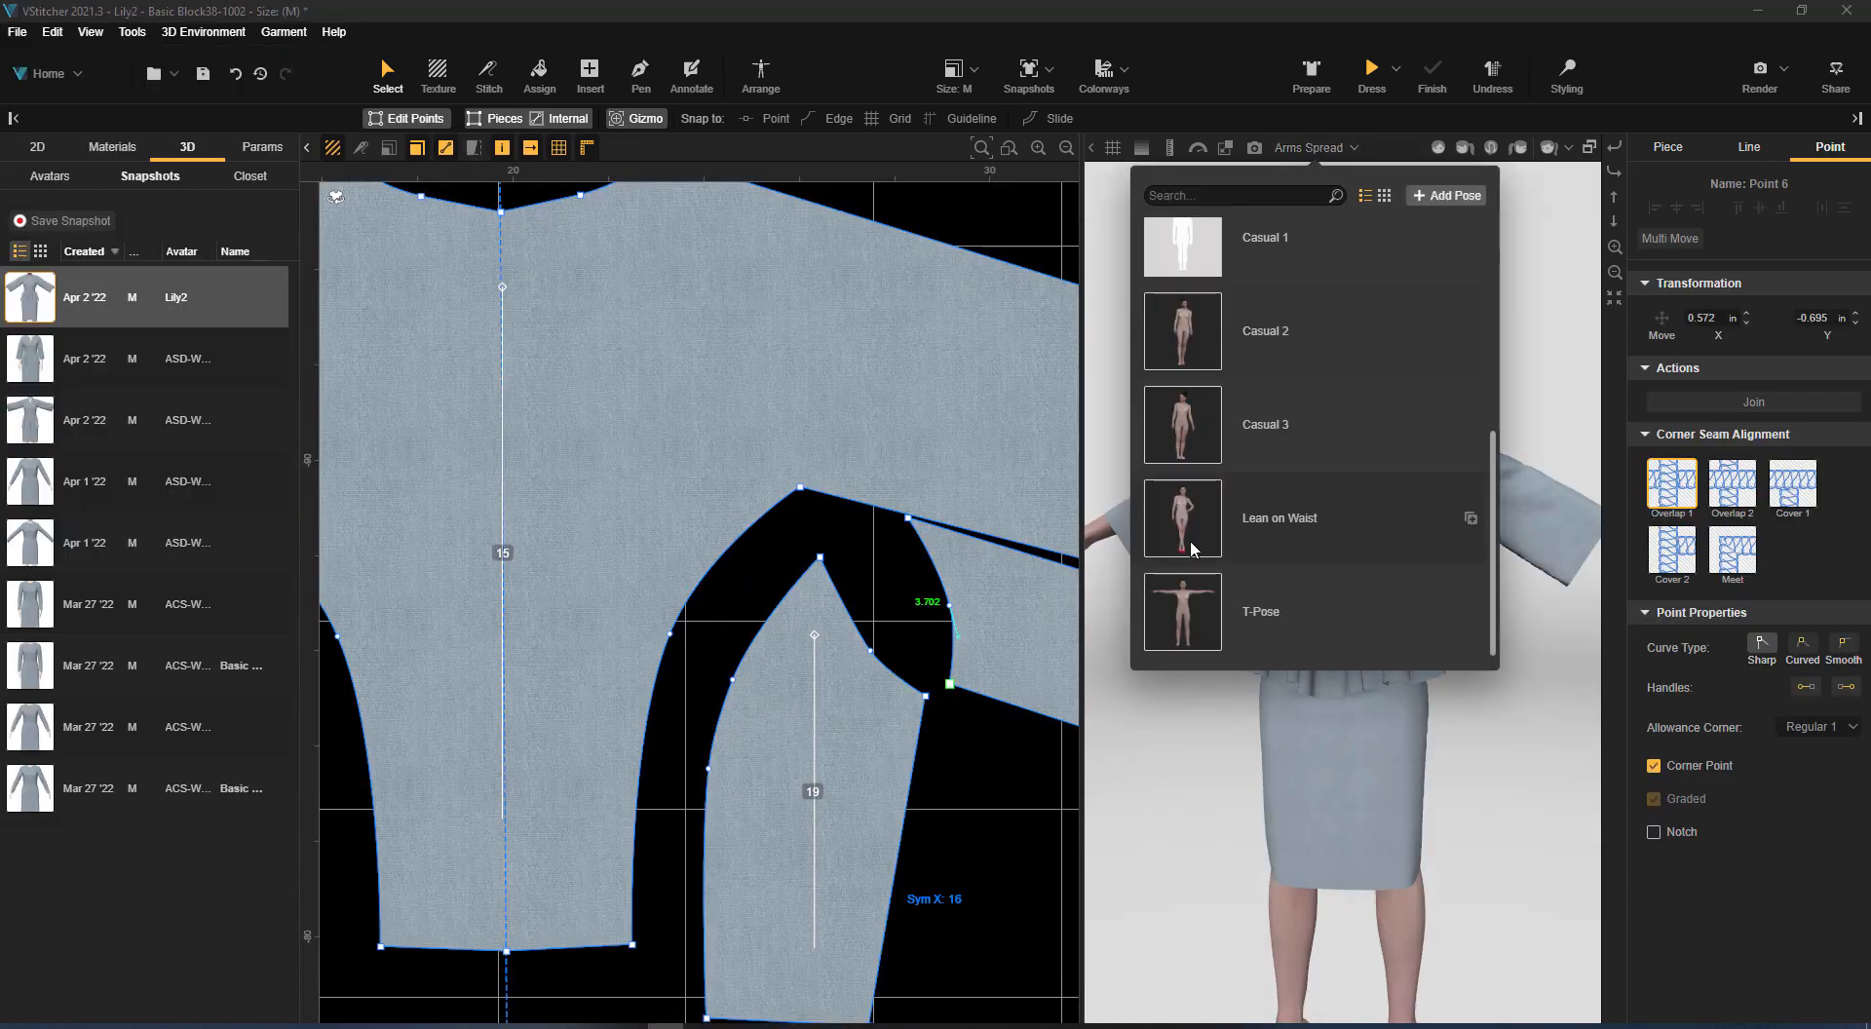
click(1204, 324)
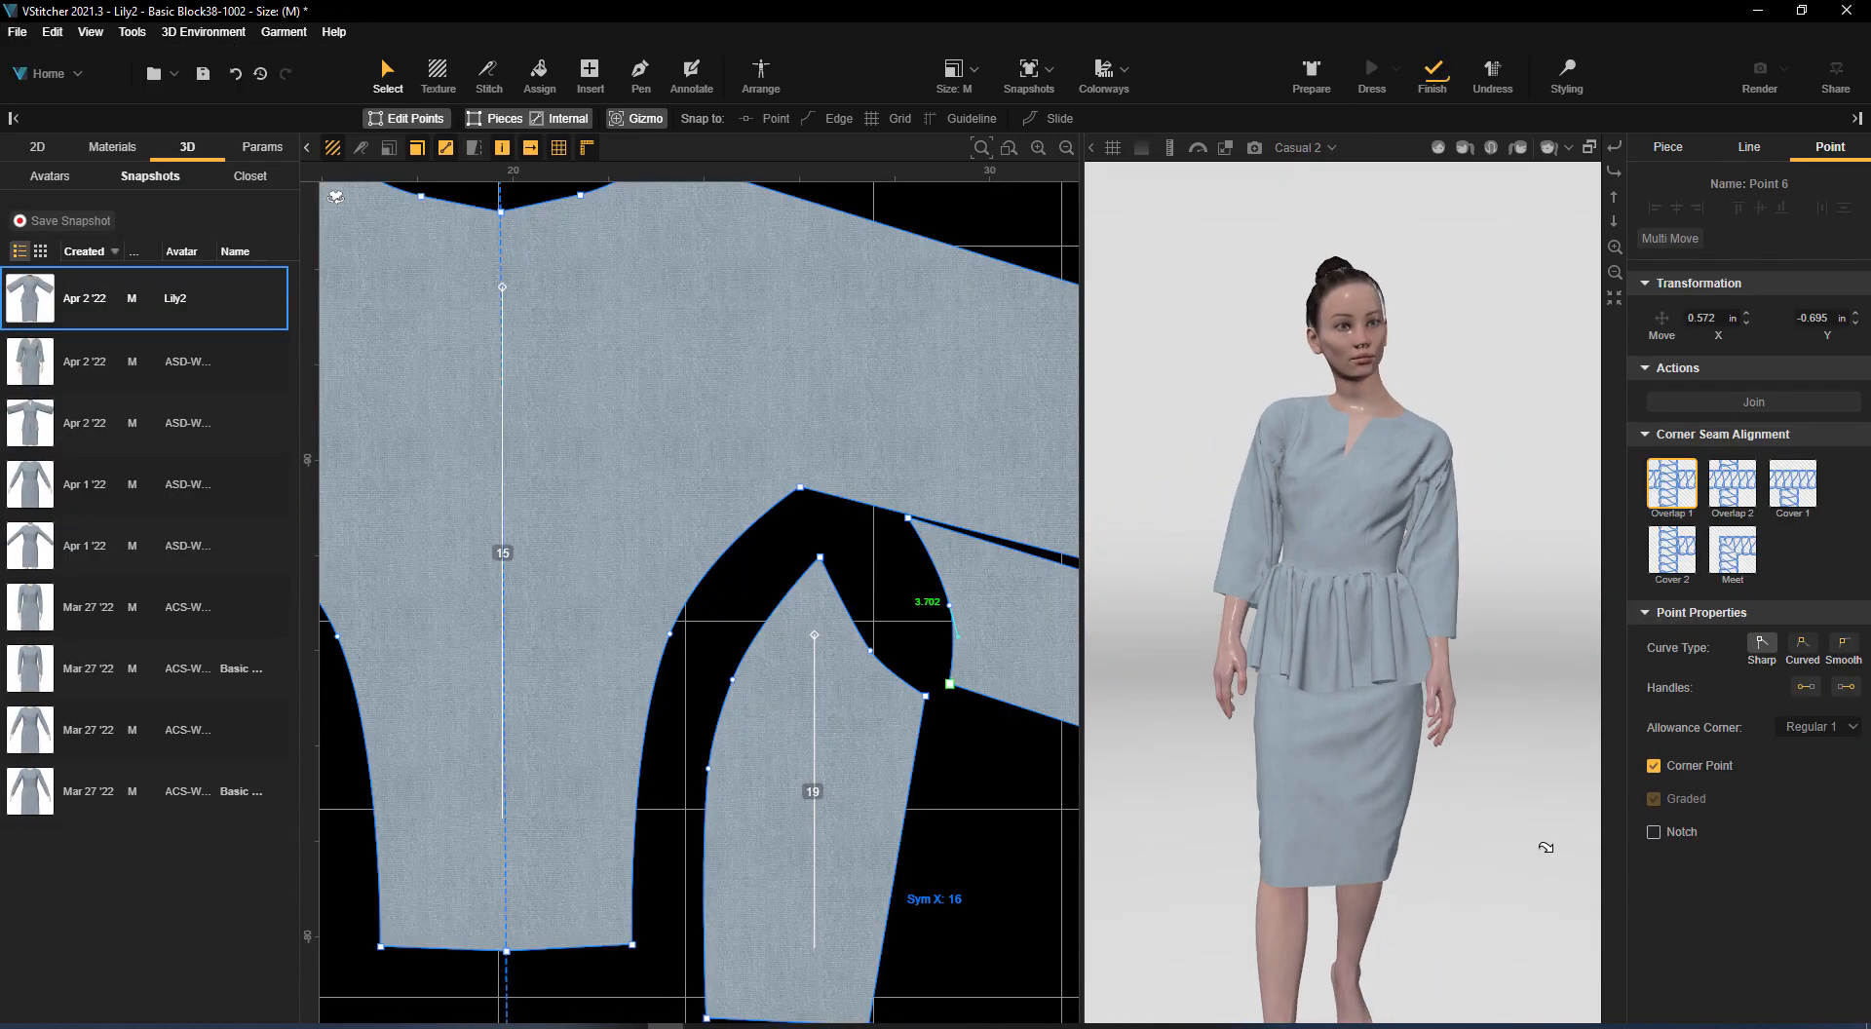
click(1300, 147)
click(1223, 422)
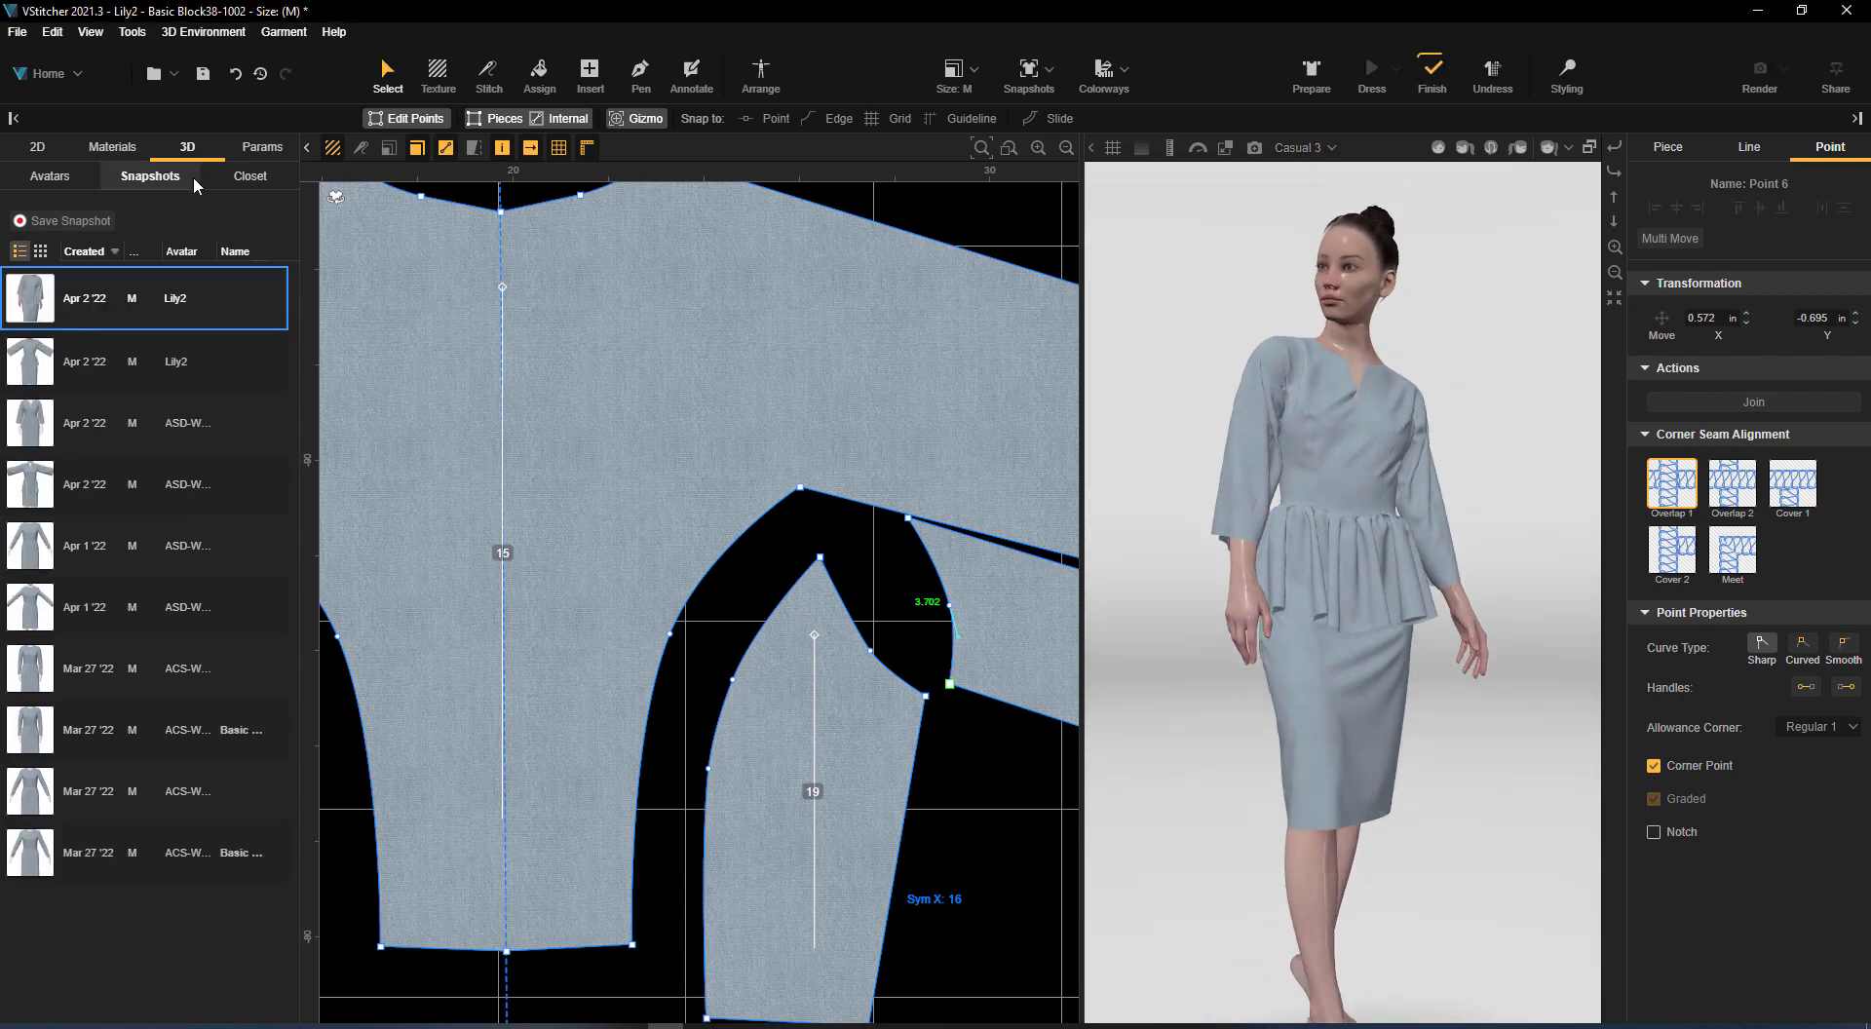
Import the denim blossom, black floral, bwte14f4b5d and bwtaa7456c7 fabrics from Loaded Fabric.bw
click(113, 148)
click(284, 312)
click(327, 337)
double_click(637, 179)
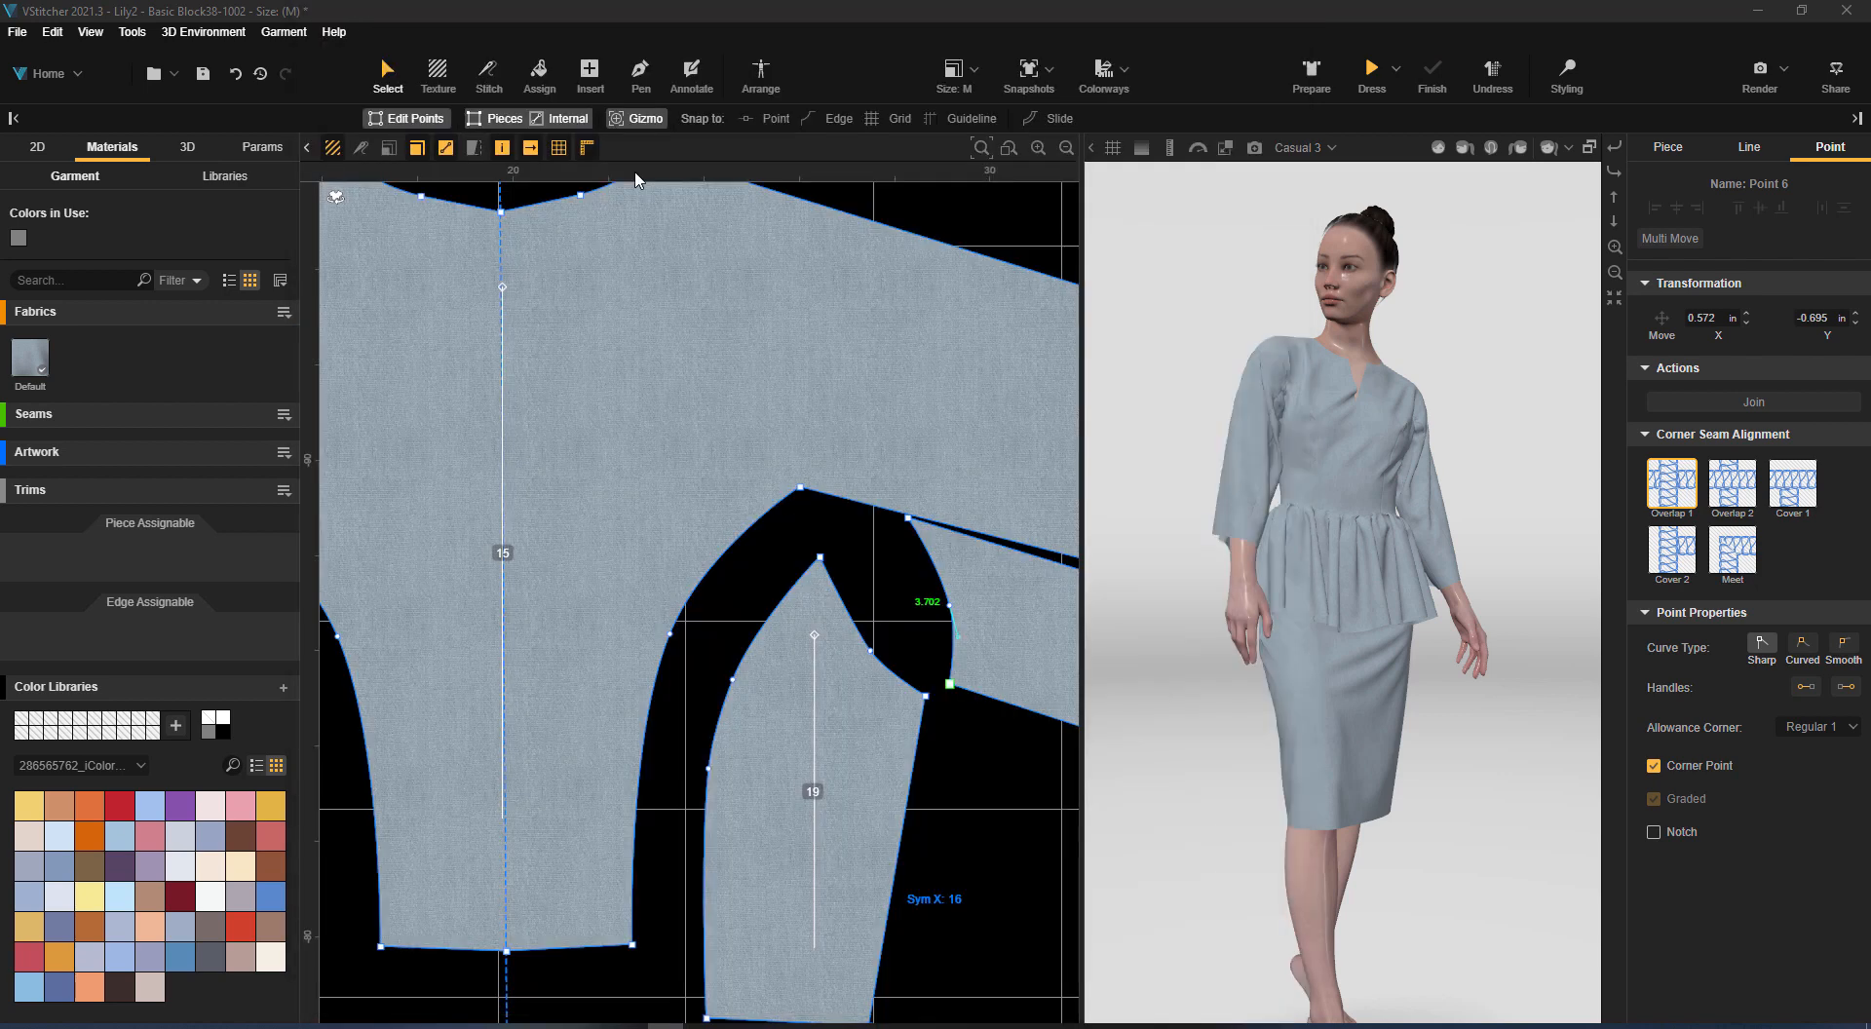
scroll(1094, 485, down, 3)
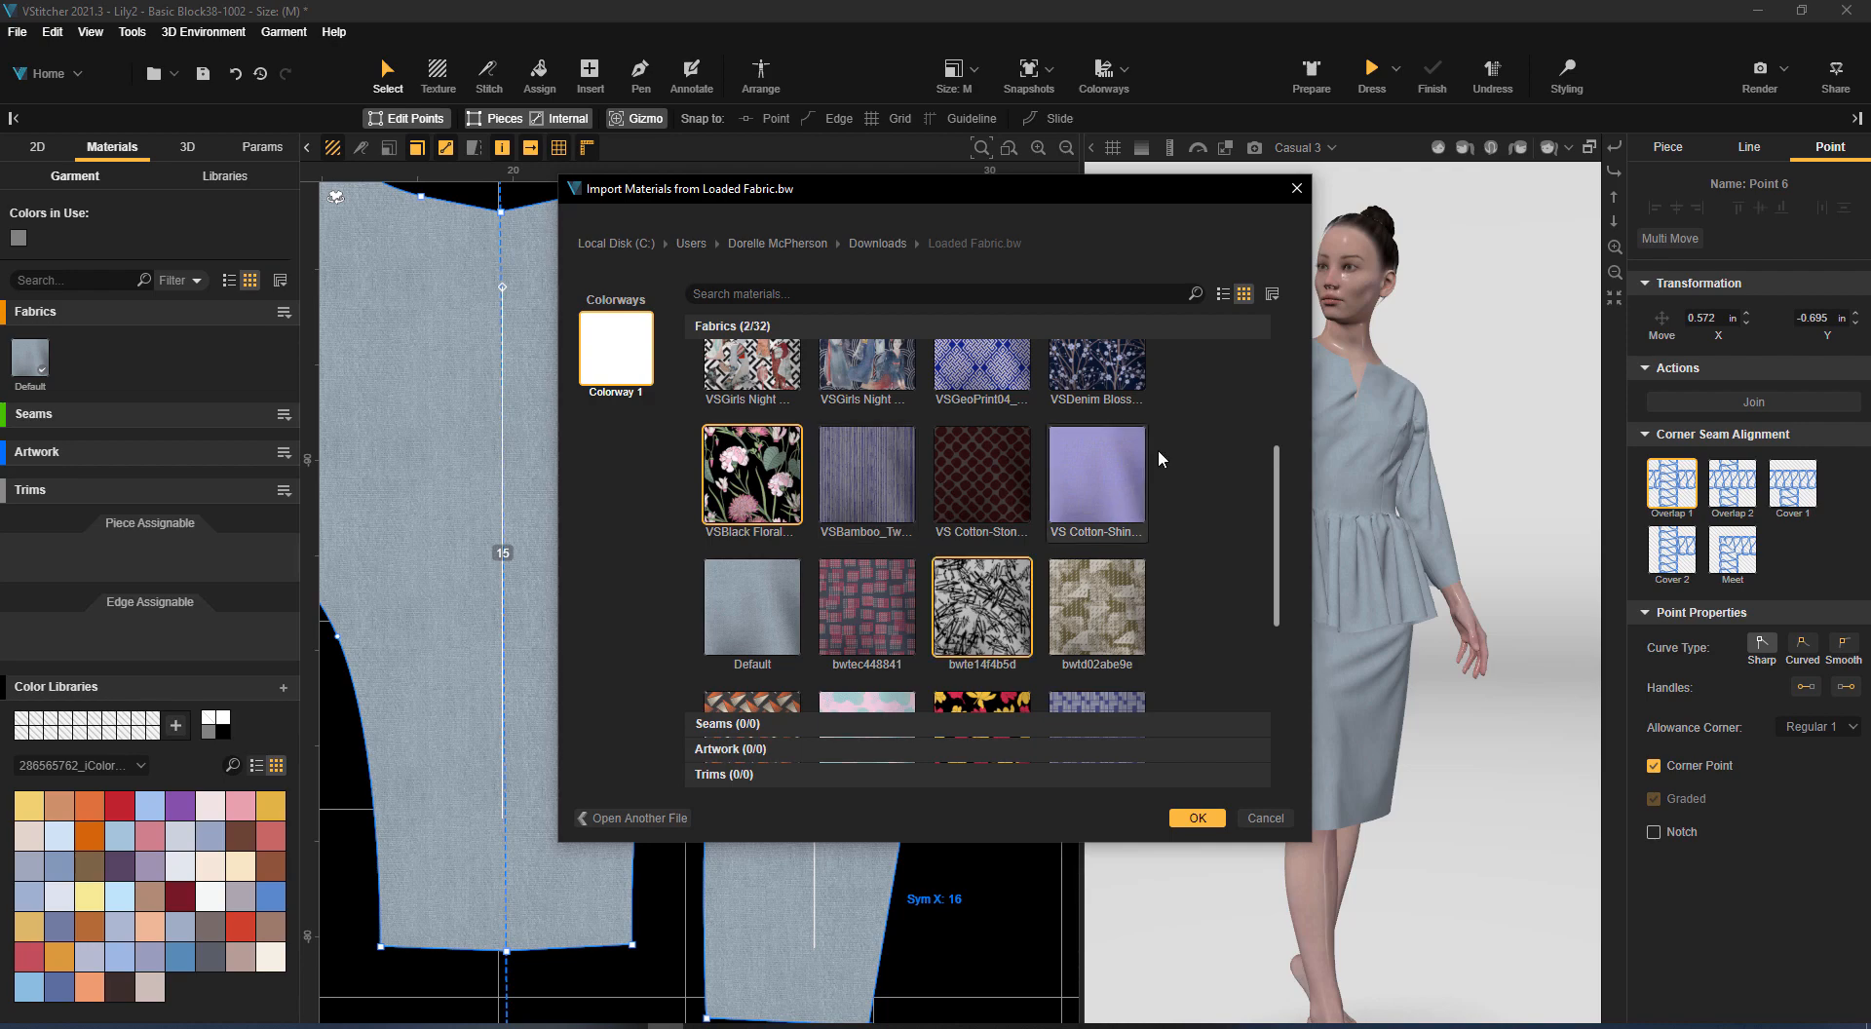
scroll(1189, 510, down, 3)
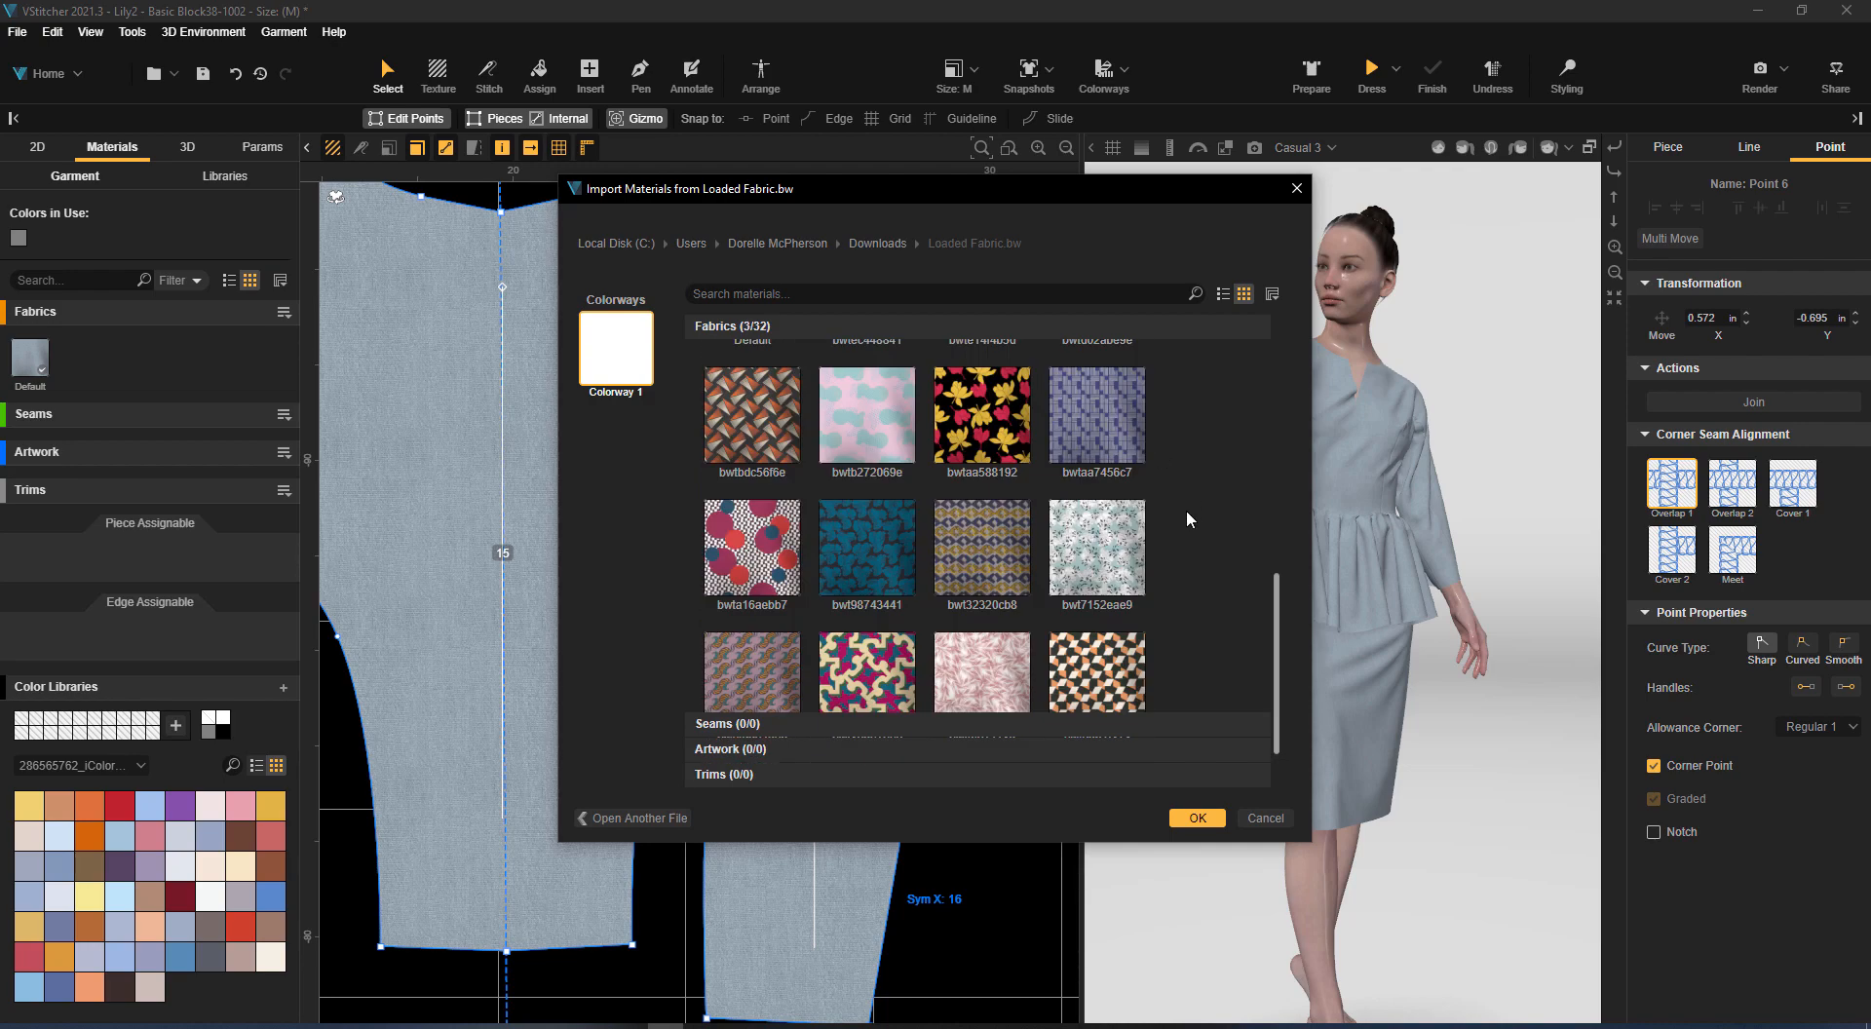
click(1096, 414)
click(1198, 817)
Assign the bwtaa7456c7 fabric to back piece 15 and replace the default fabric with it on all pieces
scroll(818, 385, down, 5)
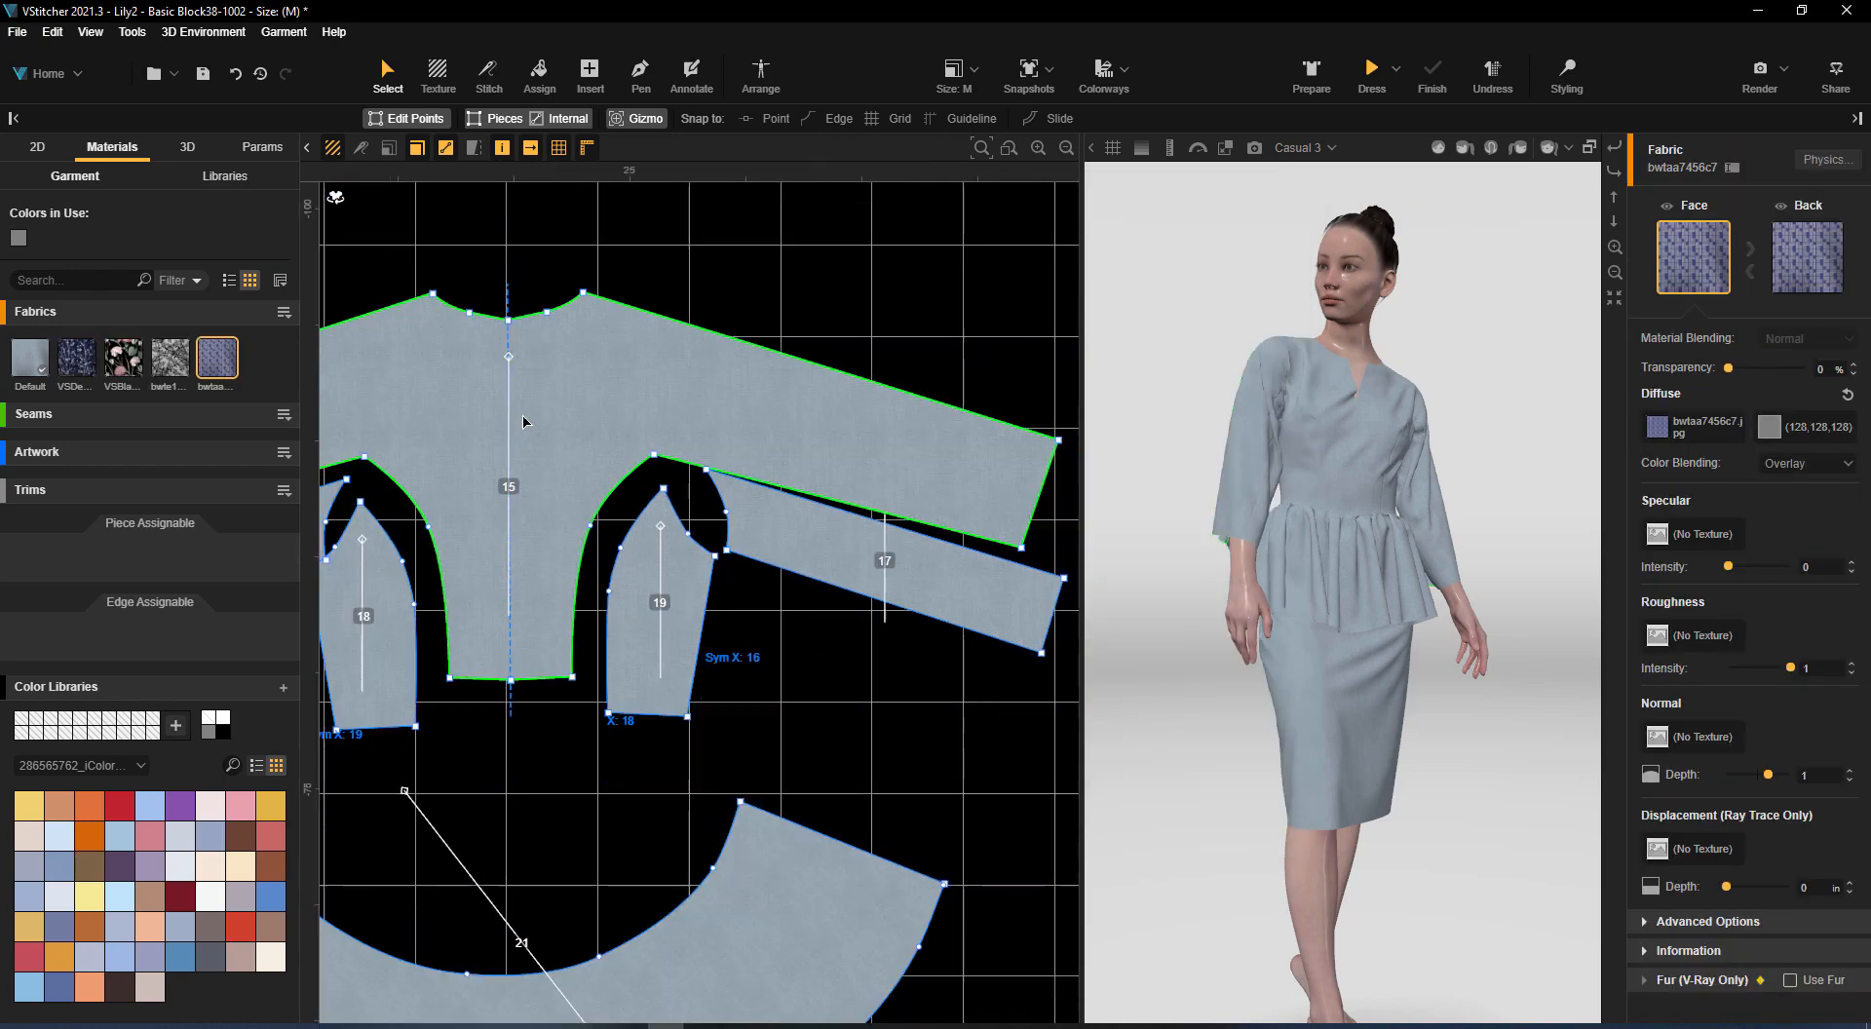
middle_drag(819, 386, 815, 342)
drag(217, 359, 638, 380)
click(1705, 377)
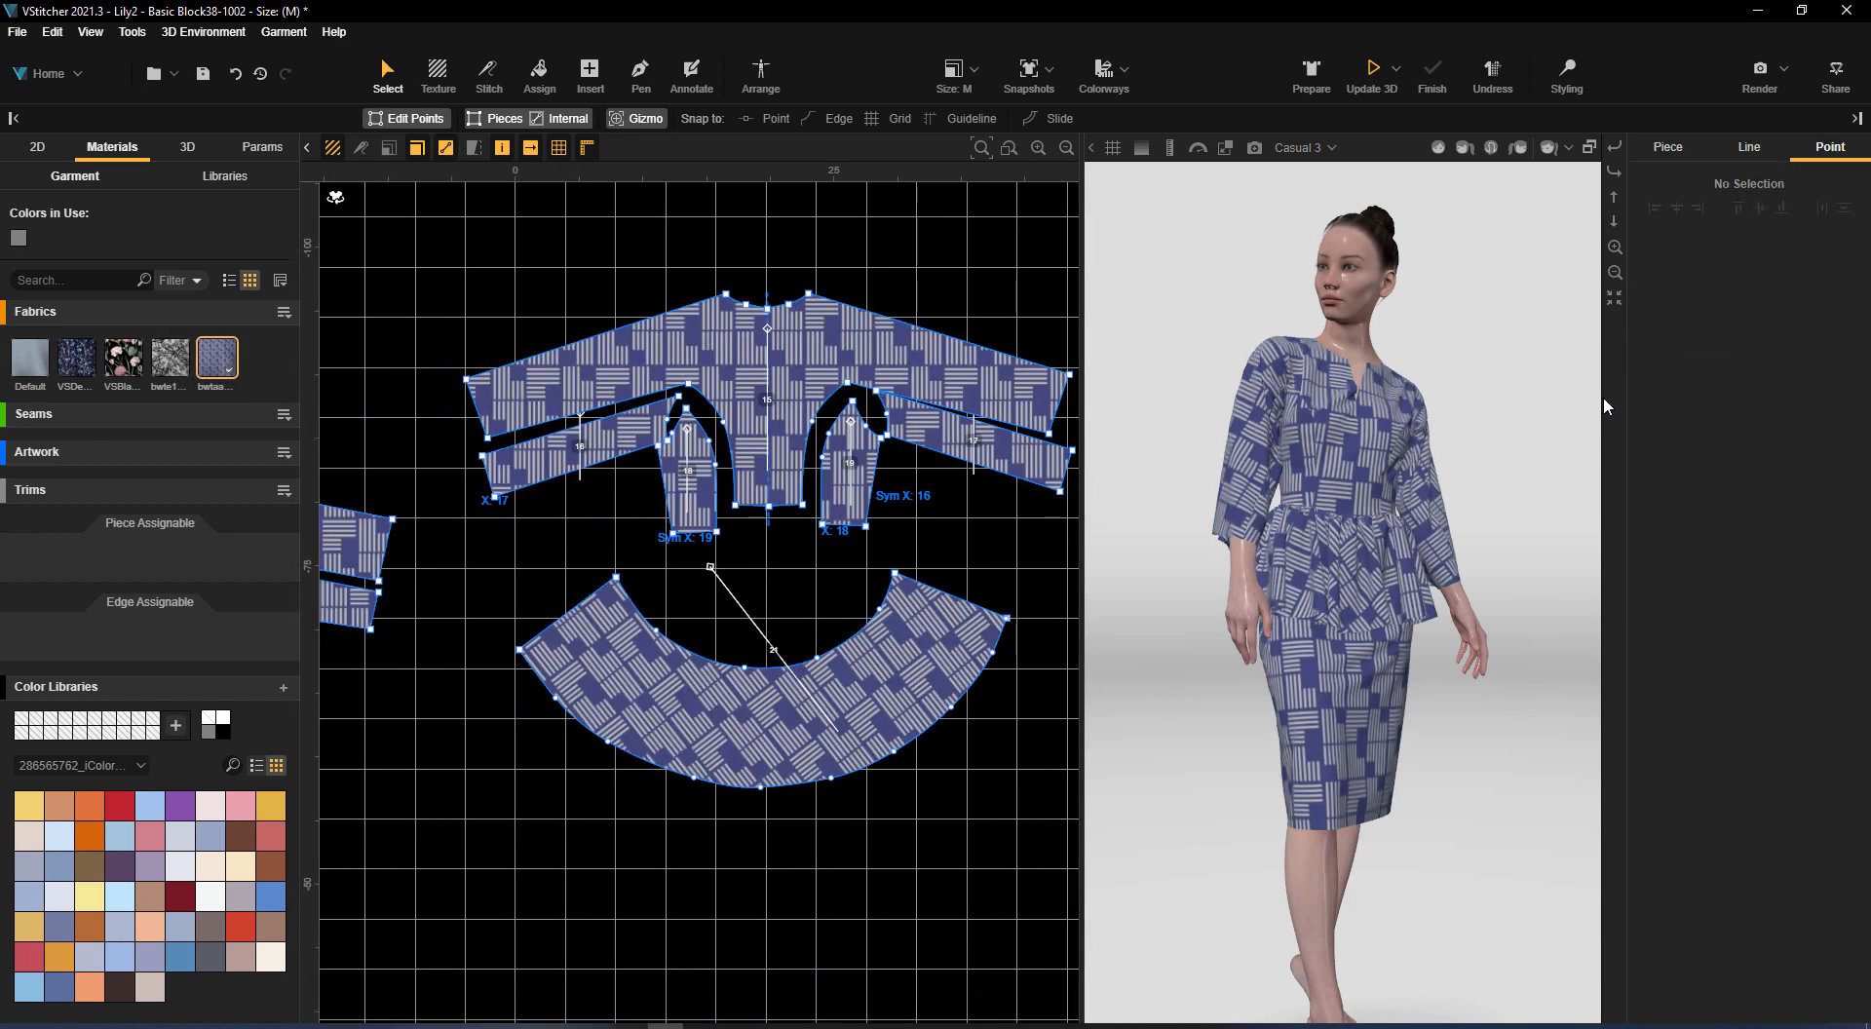
Scale the diffuse image of the bwtaa7456c7 fabric down to 15
click(231, 365)
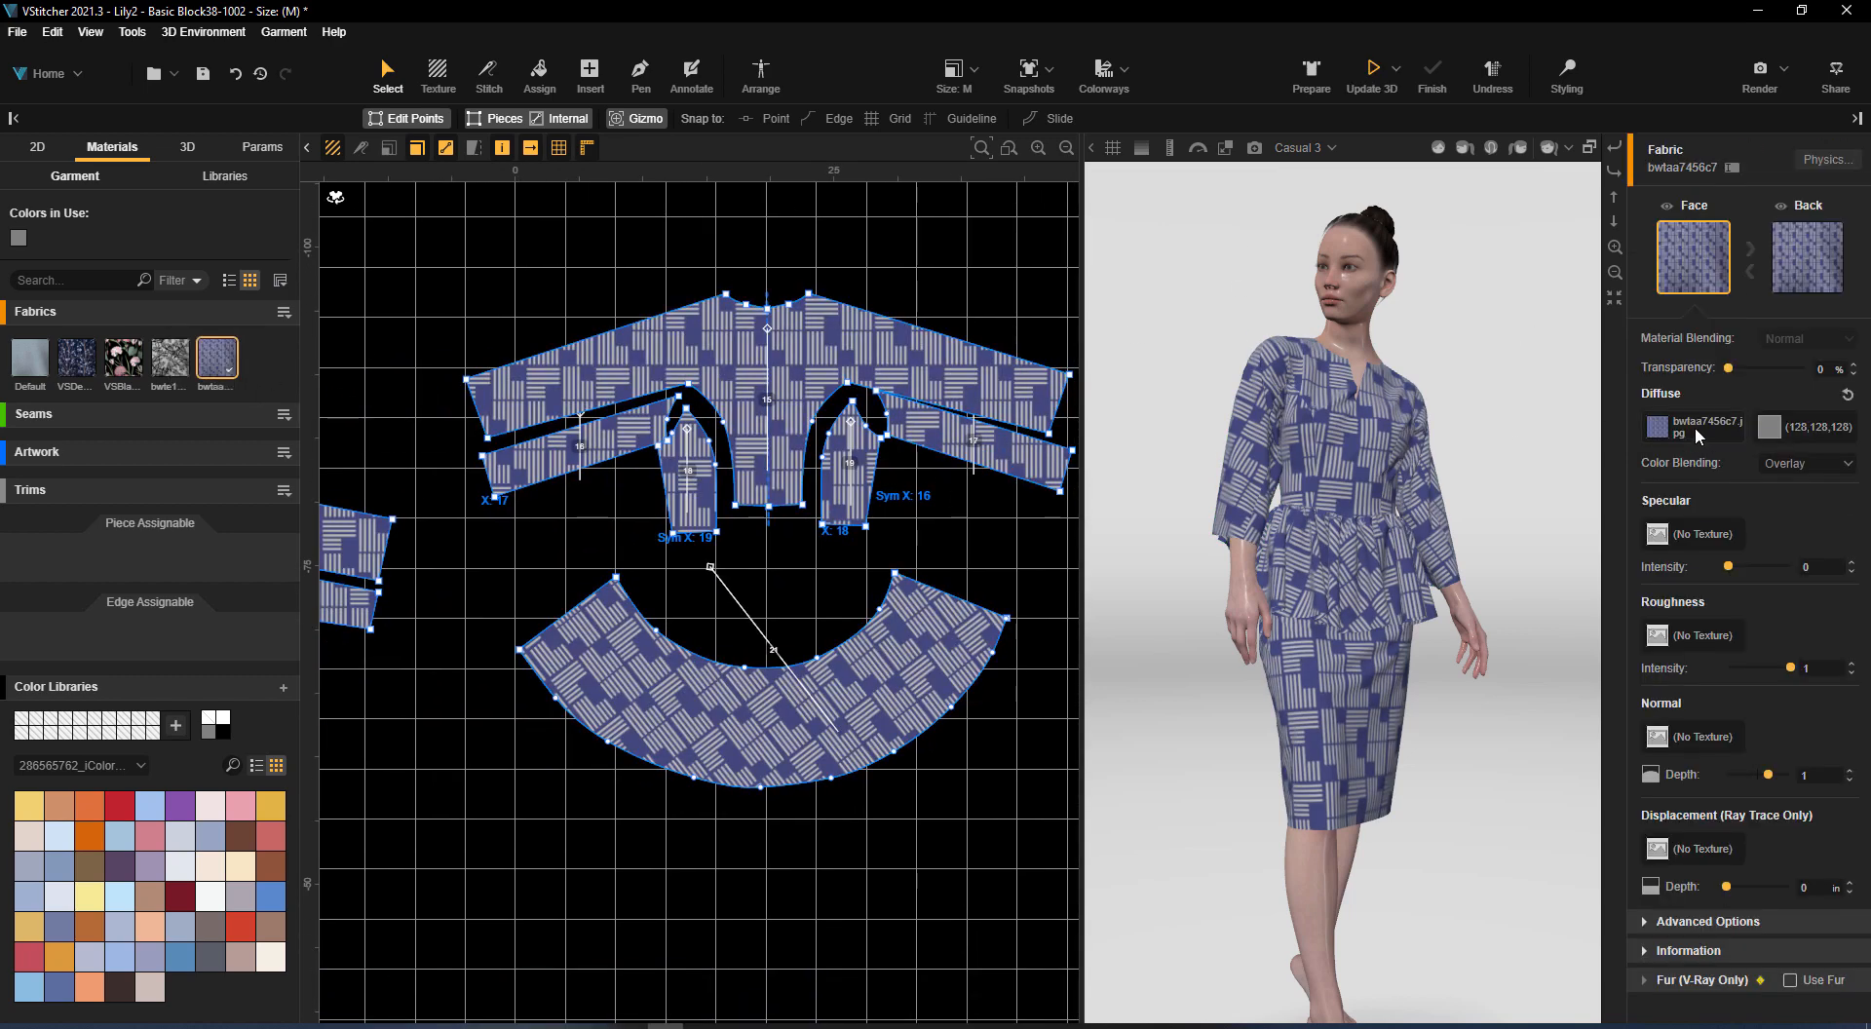
click(1694, 425)
text(15)
key(Return)
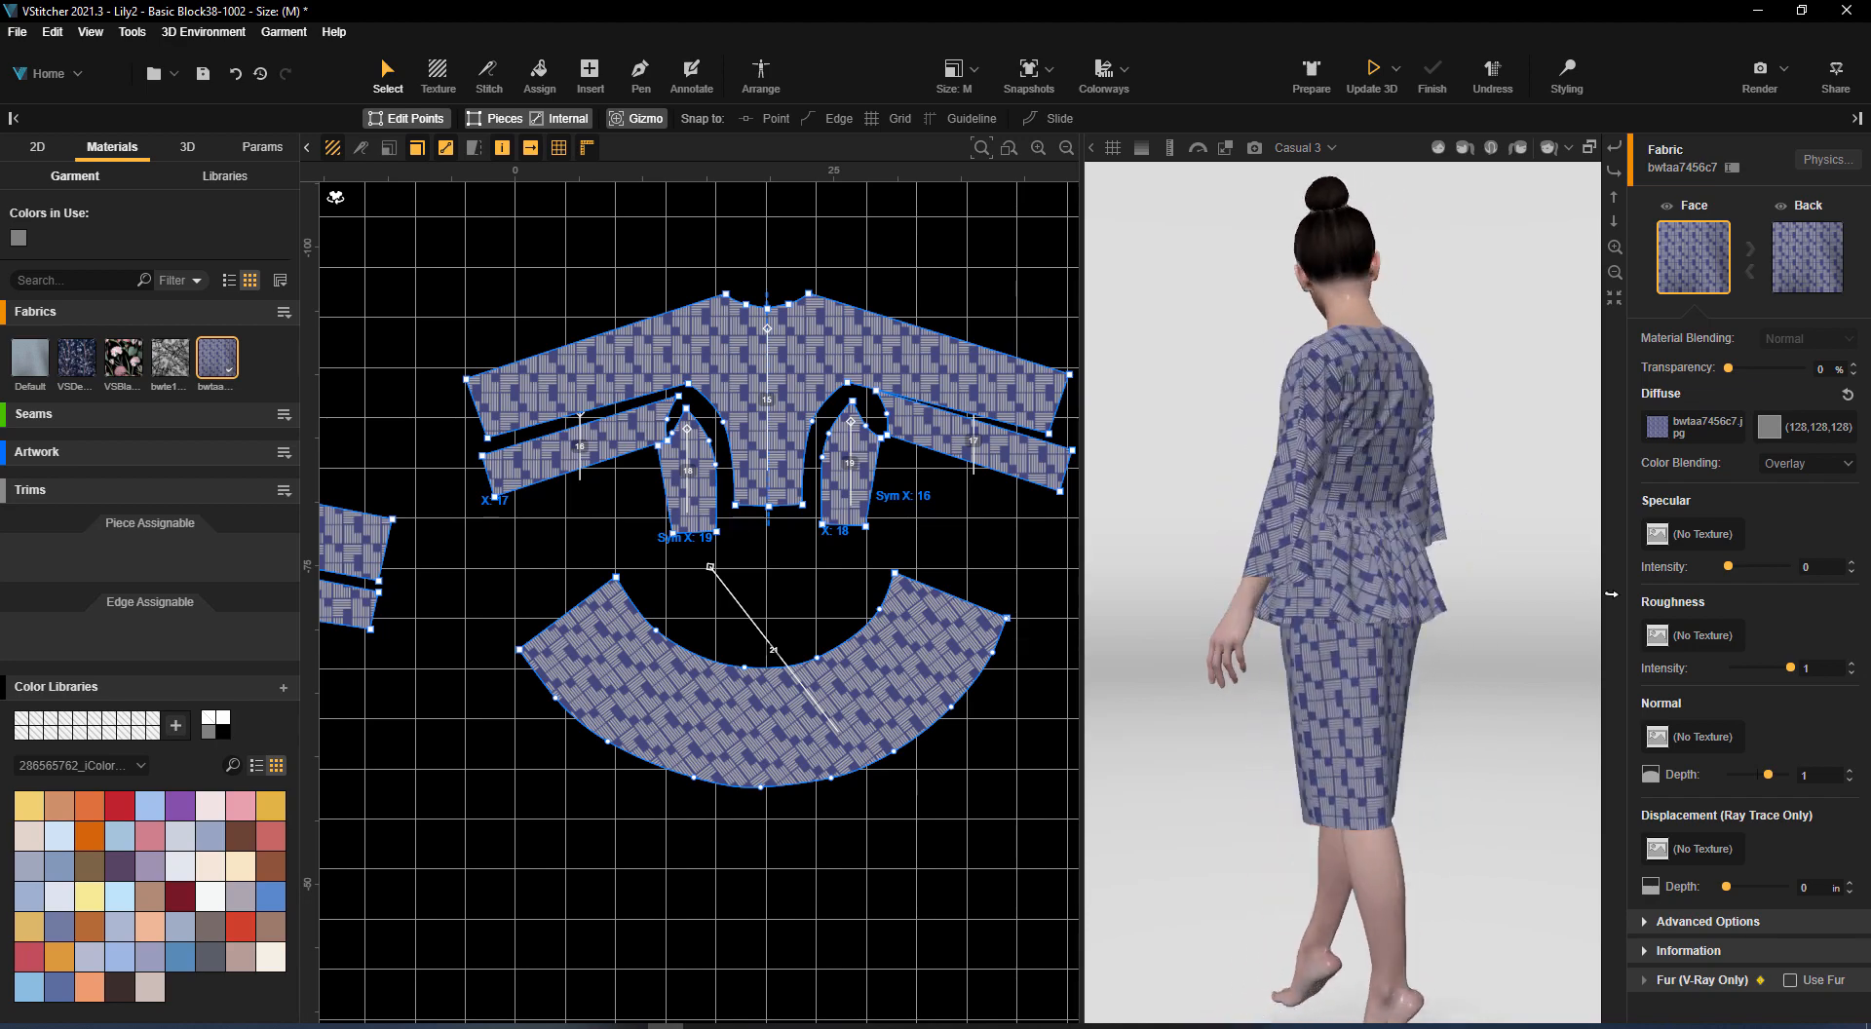
click(541, 275)
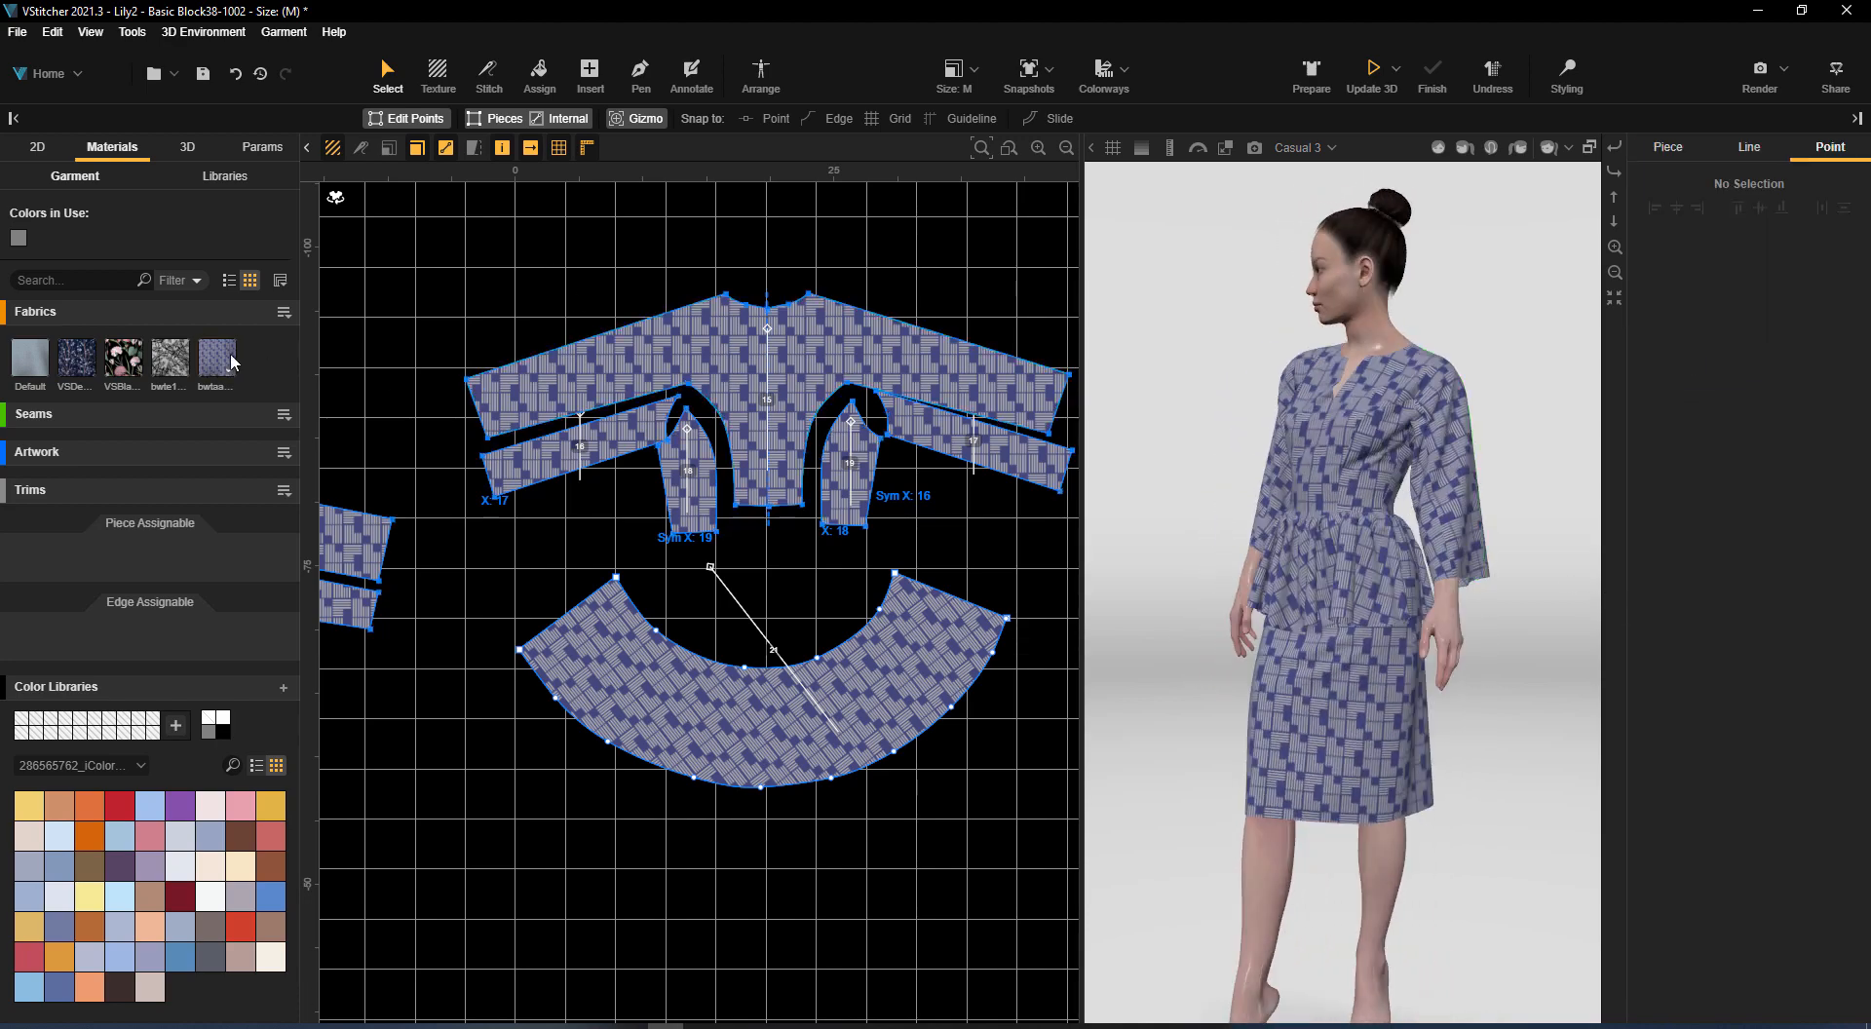
Assign the denim blossom fabric to both peplum pieces and replace the bwtaa7456c7 fabric with it on all pieces
drag(177, 371, 705, 697)
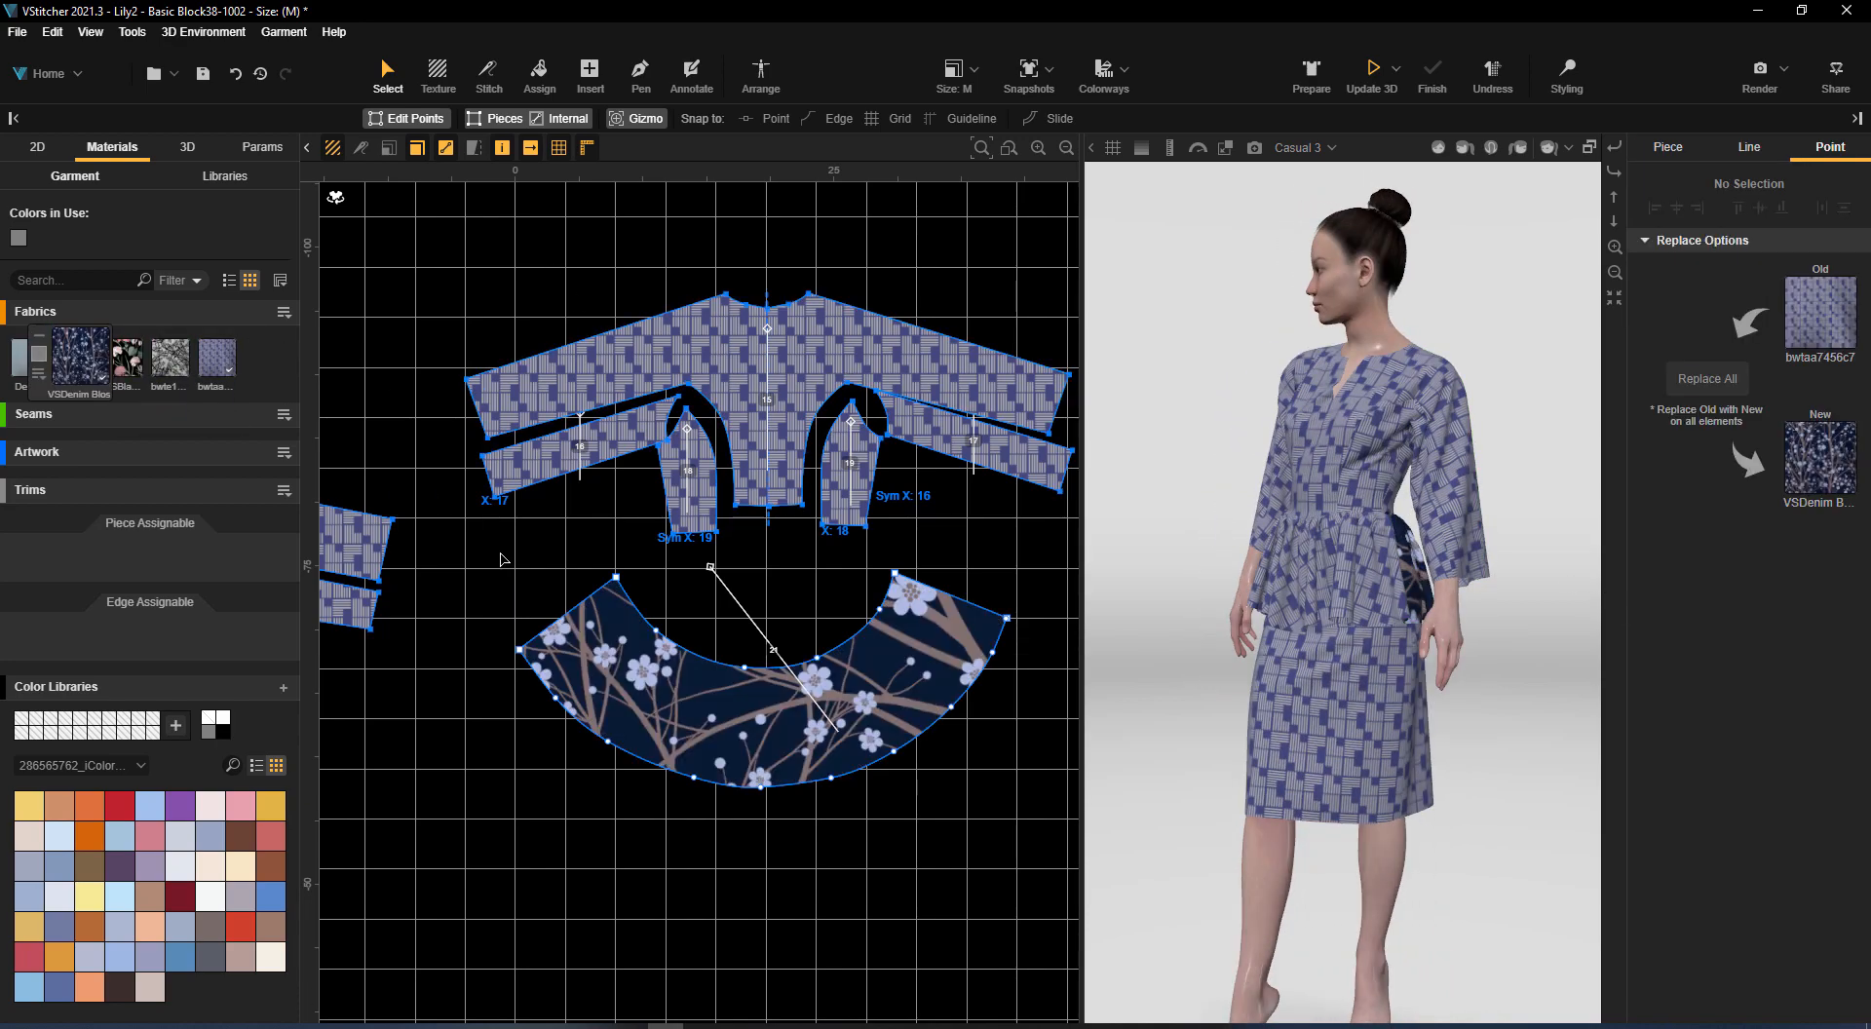
middle_drag(501, 555, 1025, 268)
drag(68, 373, 594, 546)
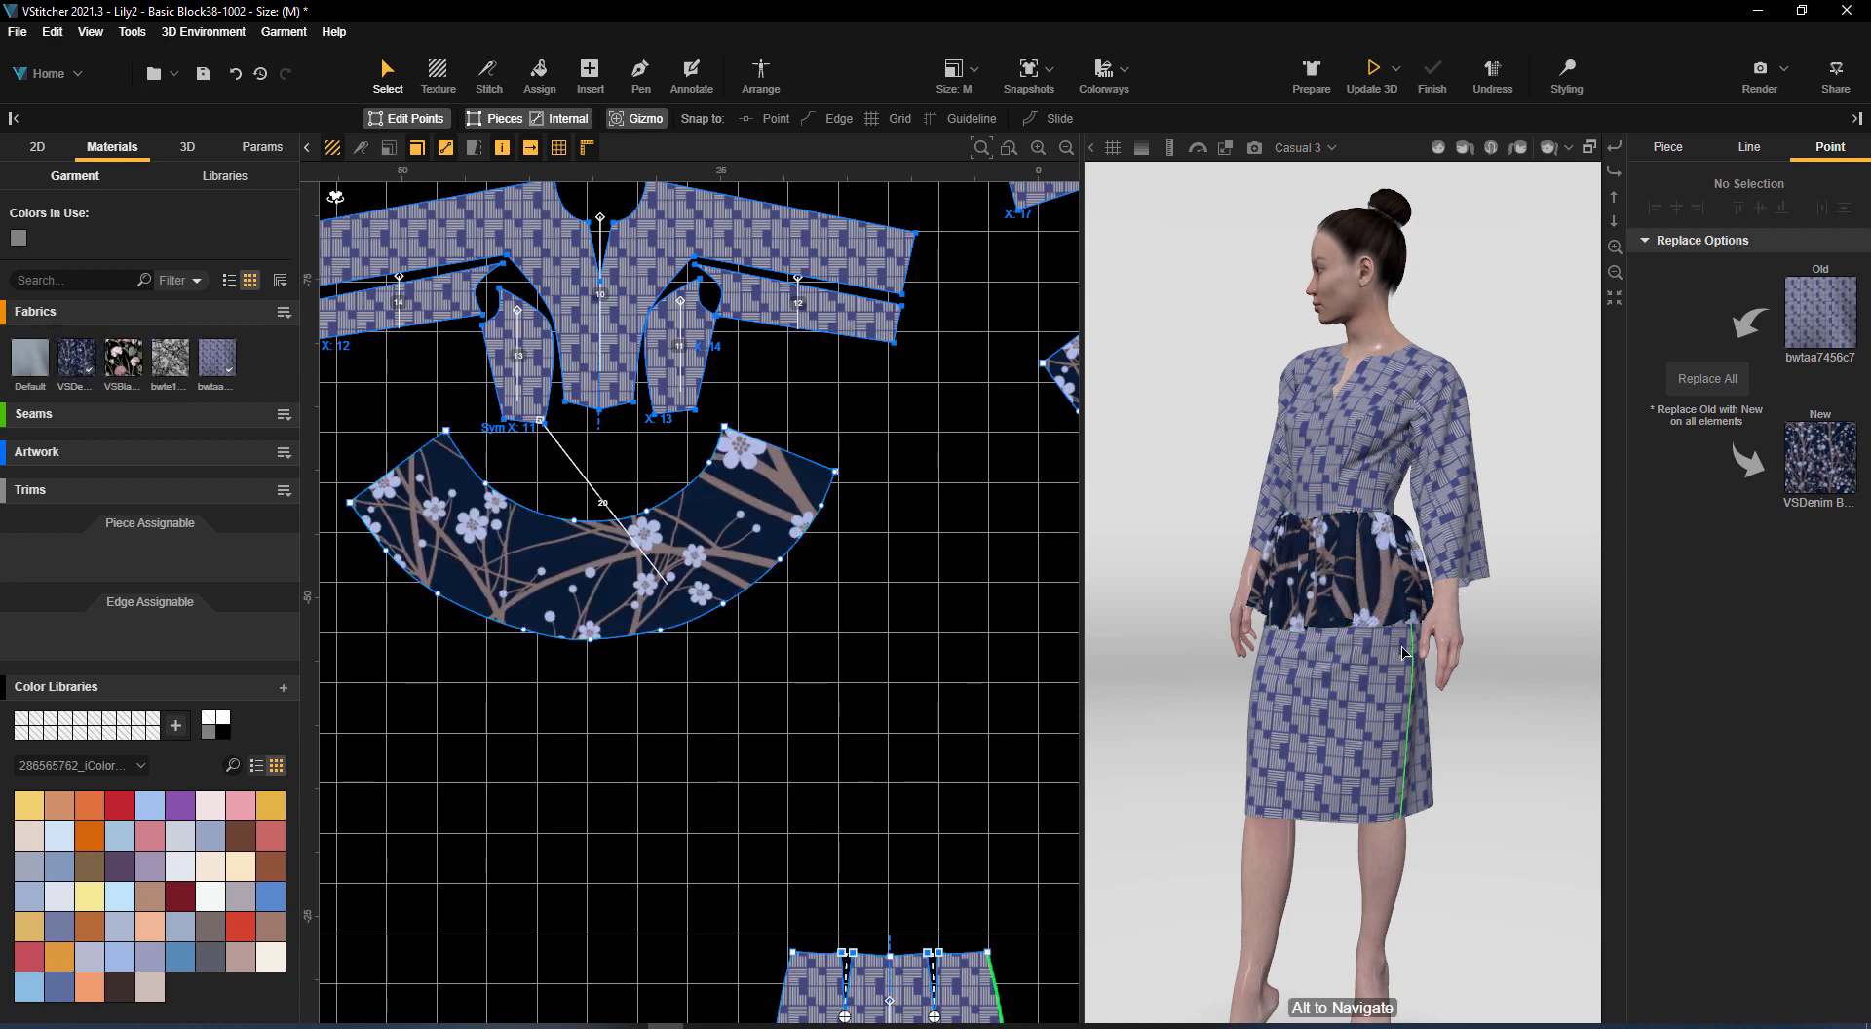
click(1726, 378)
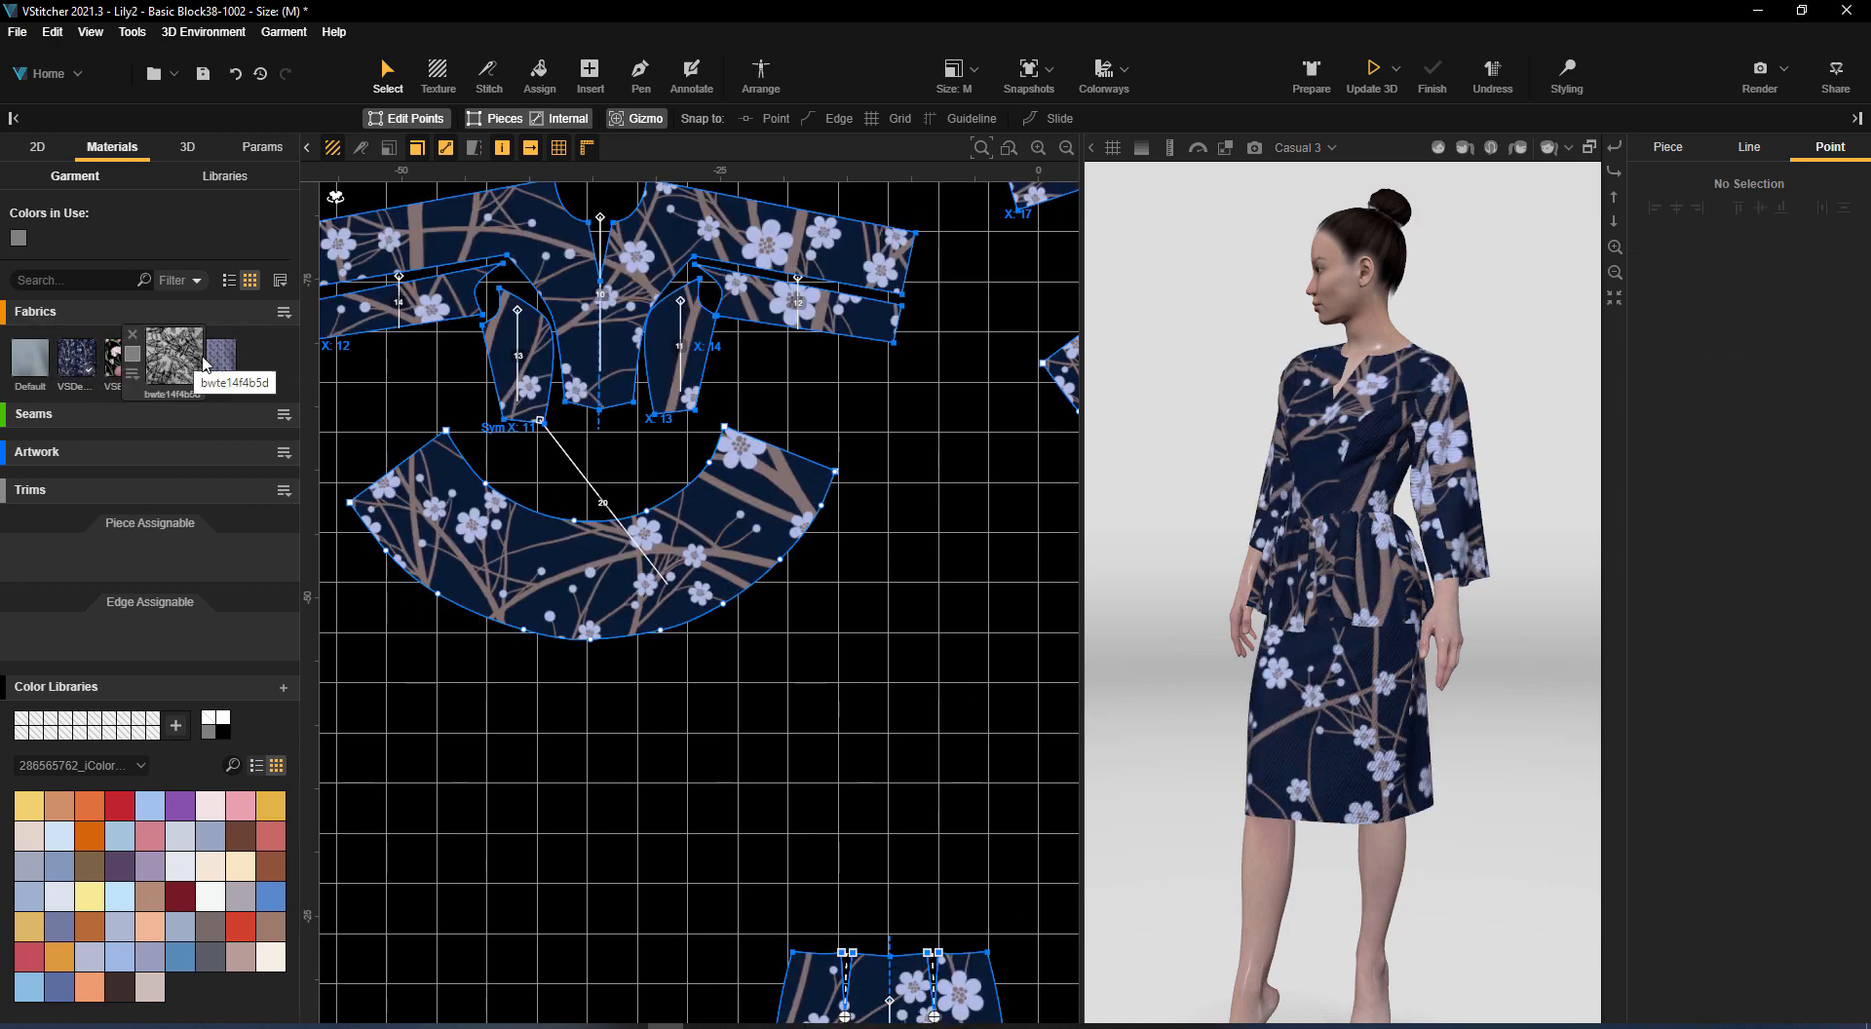
Scale the denim blossom fabric's diffuse image to 20 in wide, and finally to 15 in
click(78, 369)
click(1681, 430)
drag(1696, 770, 1597, 750)
text(20)
key(Return)
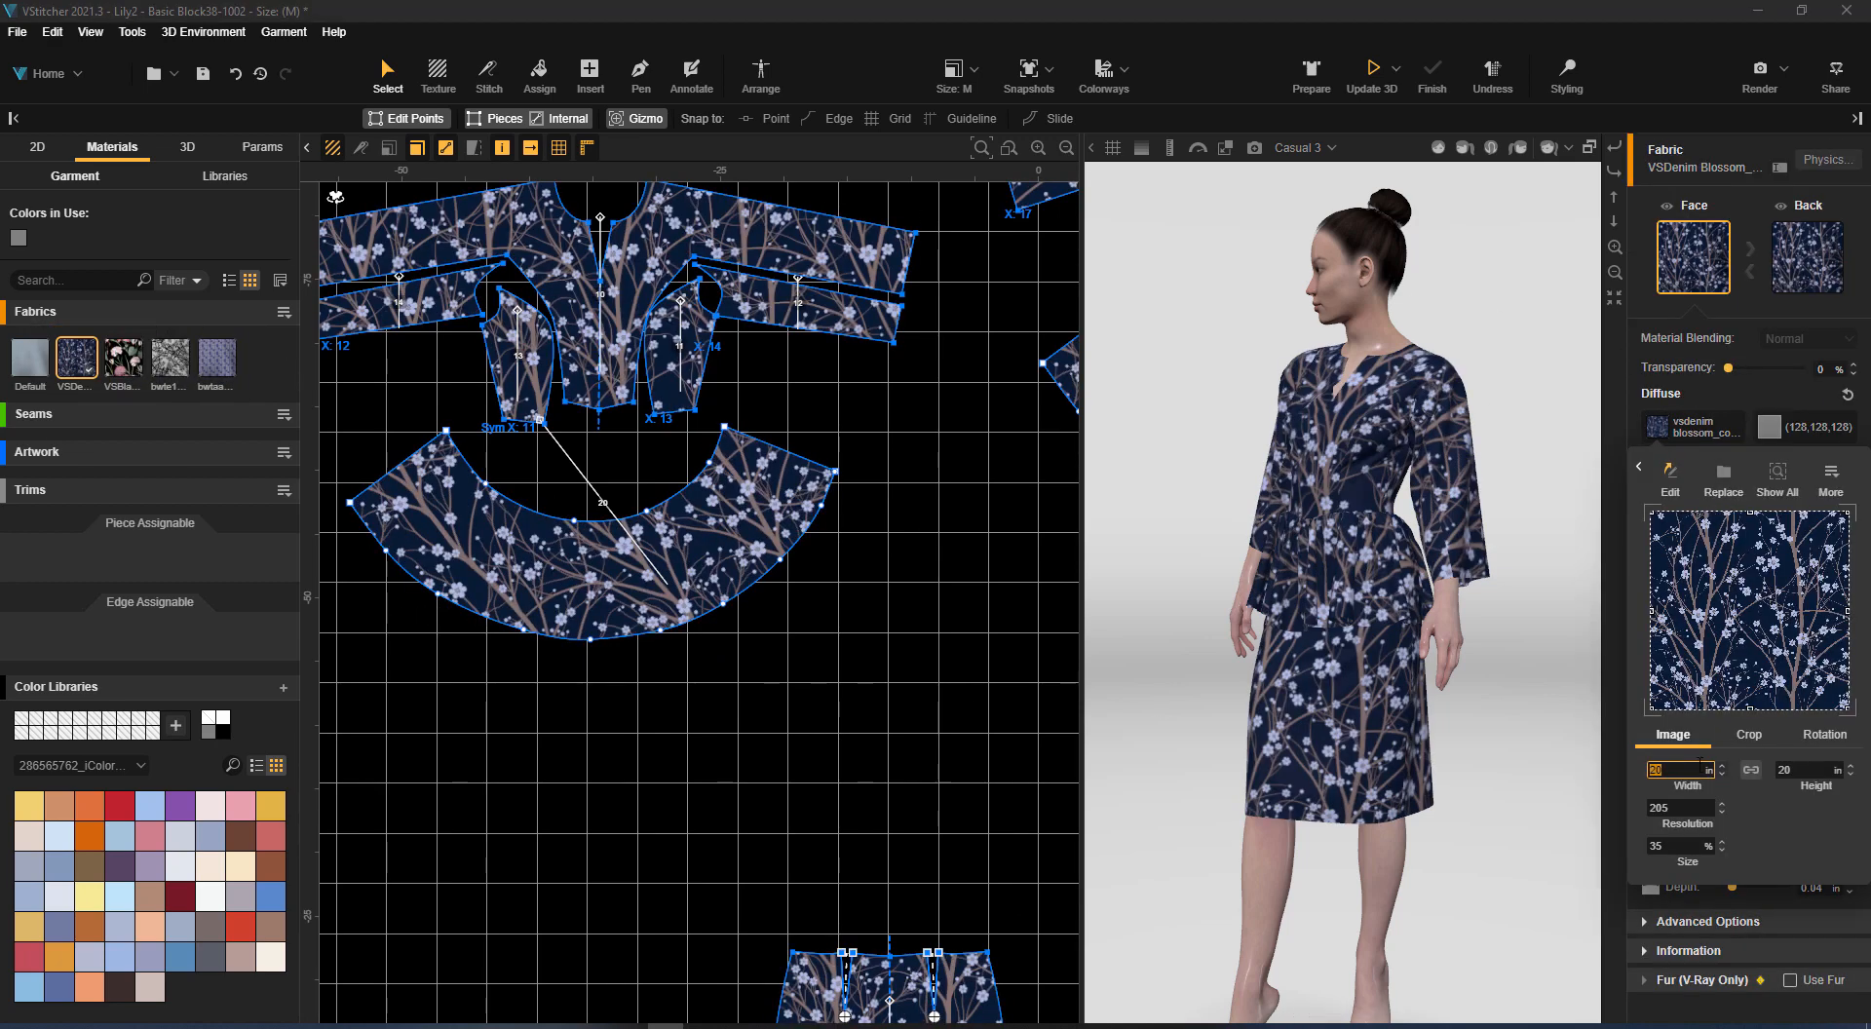
text(15)
key(Return)
drag(1158, 577, 1061, 597)
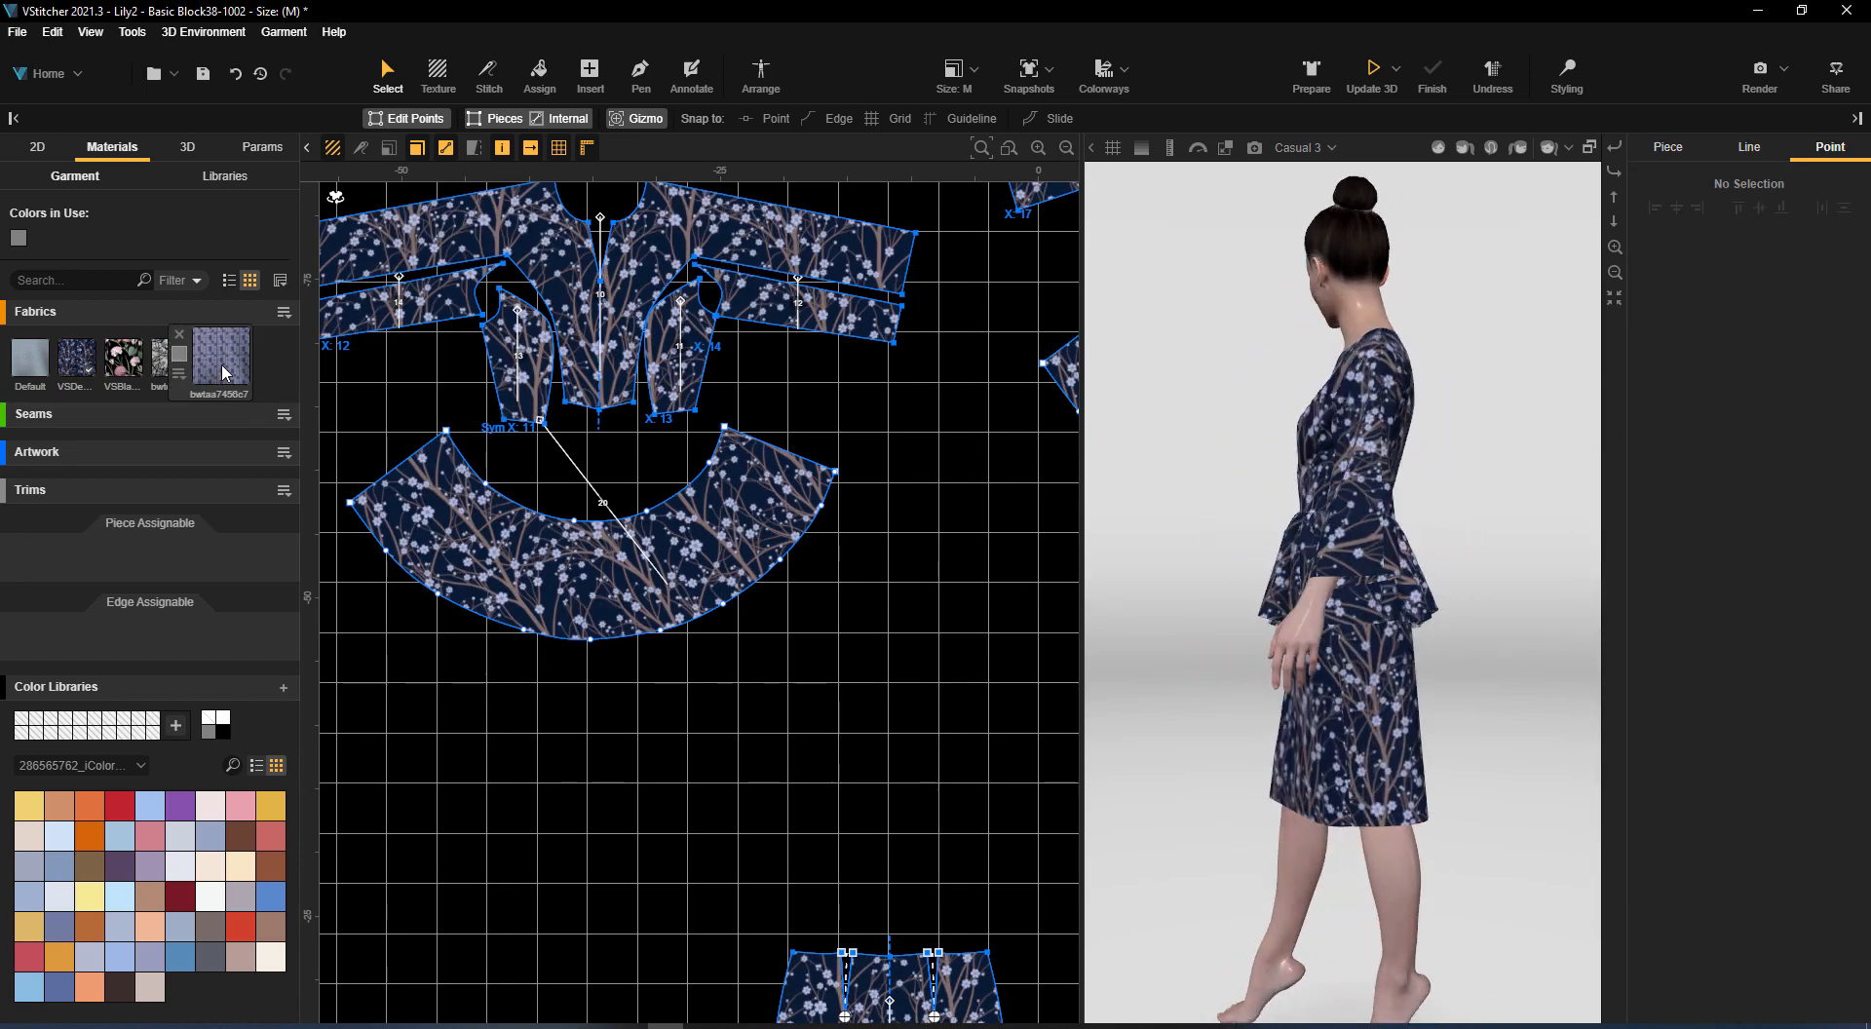
Assign the bwte14f4b5d fabric to the front peplum and replace the denim blossom fabric with it on all pieces
drag(171, 360, 463, 507)
click(1720, 386)
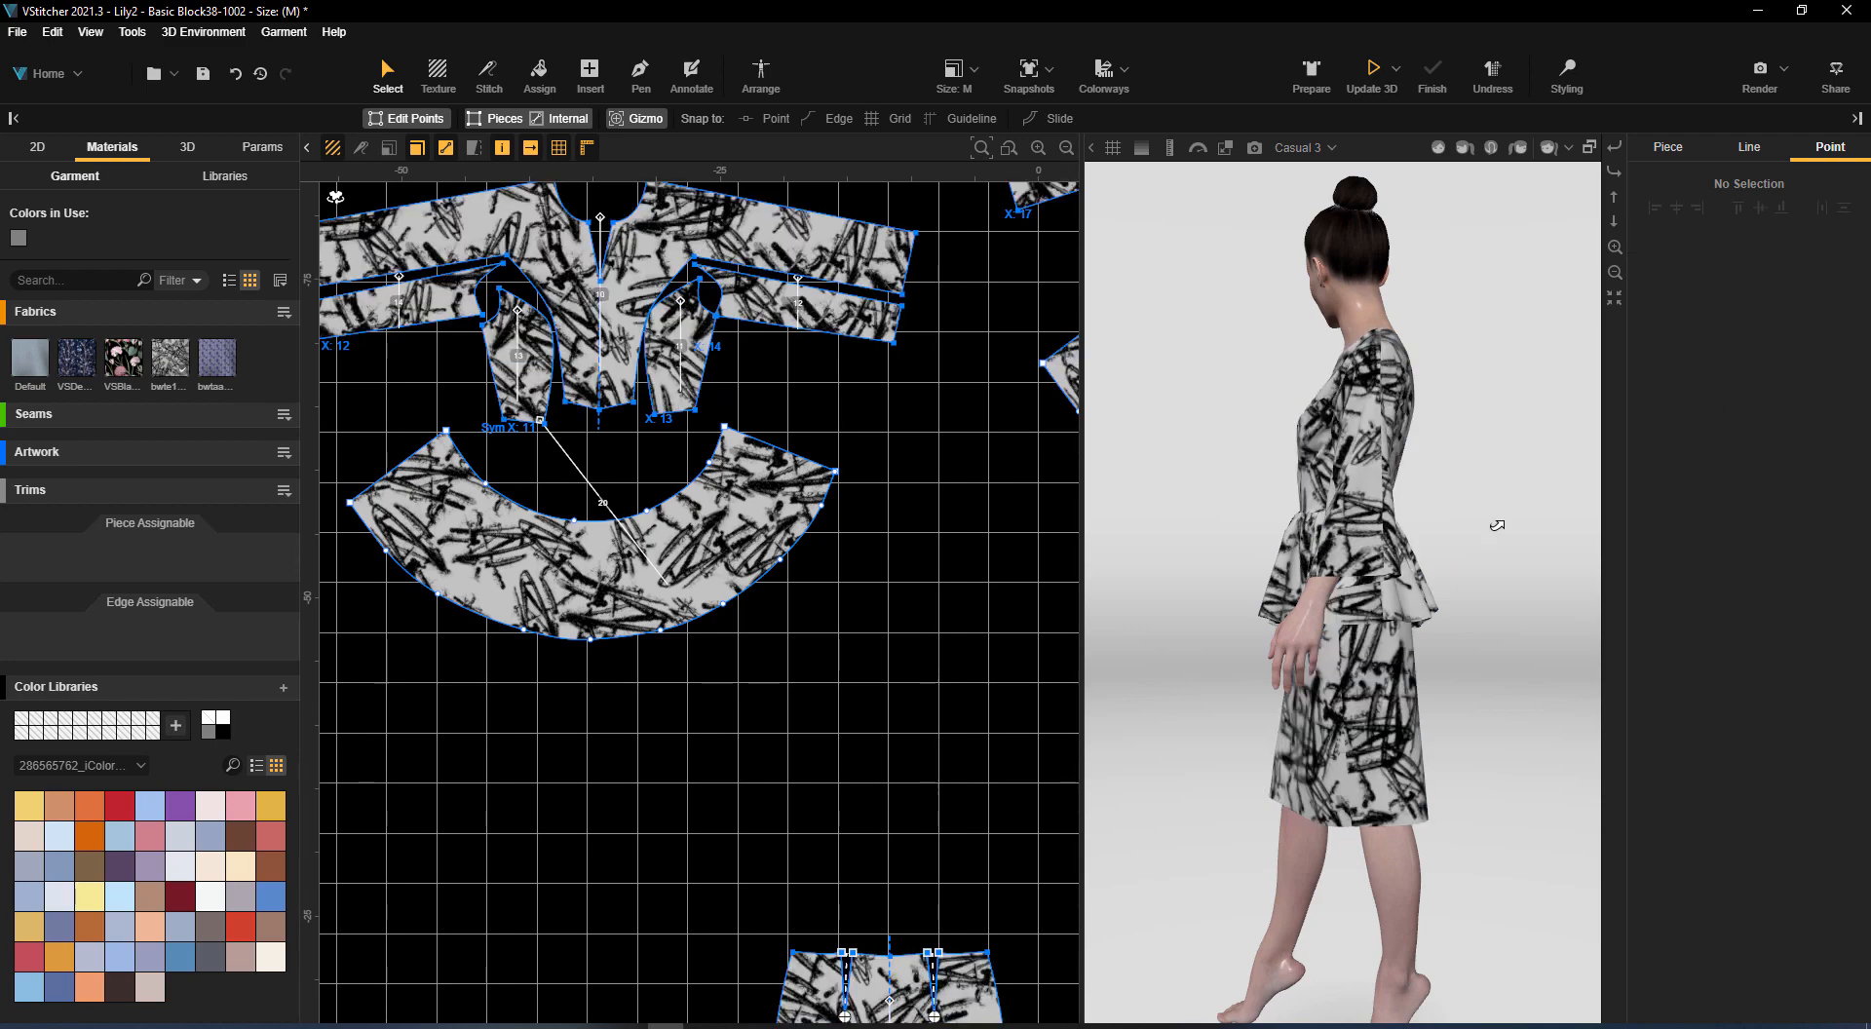
drag(1497, 526, 1732, 569)
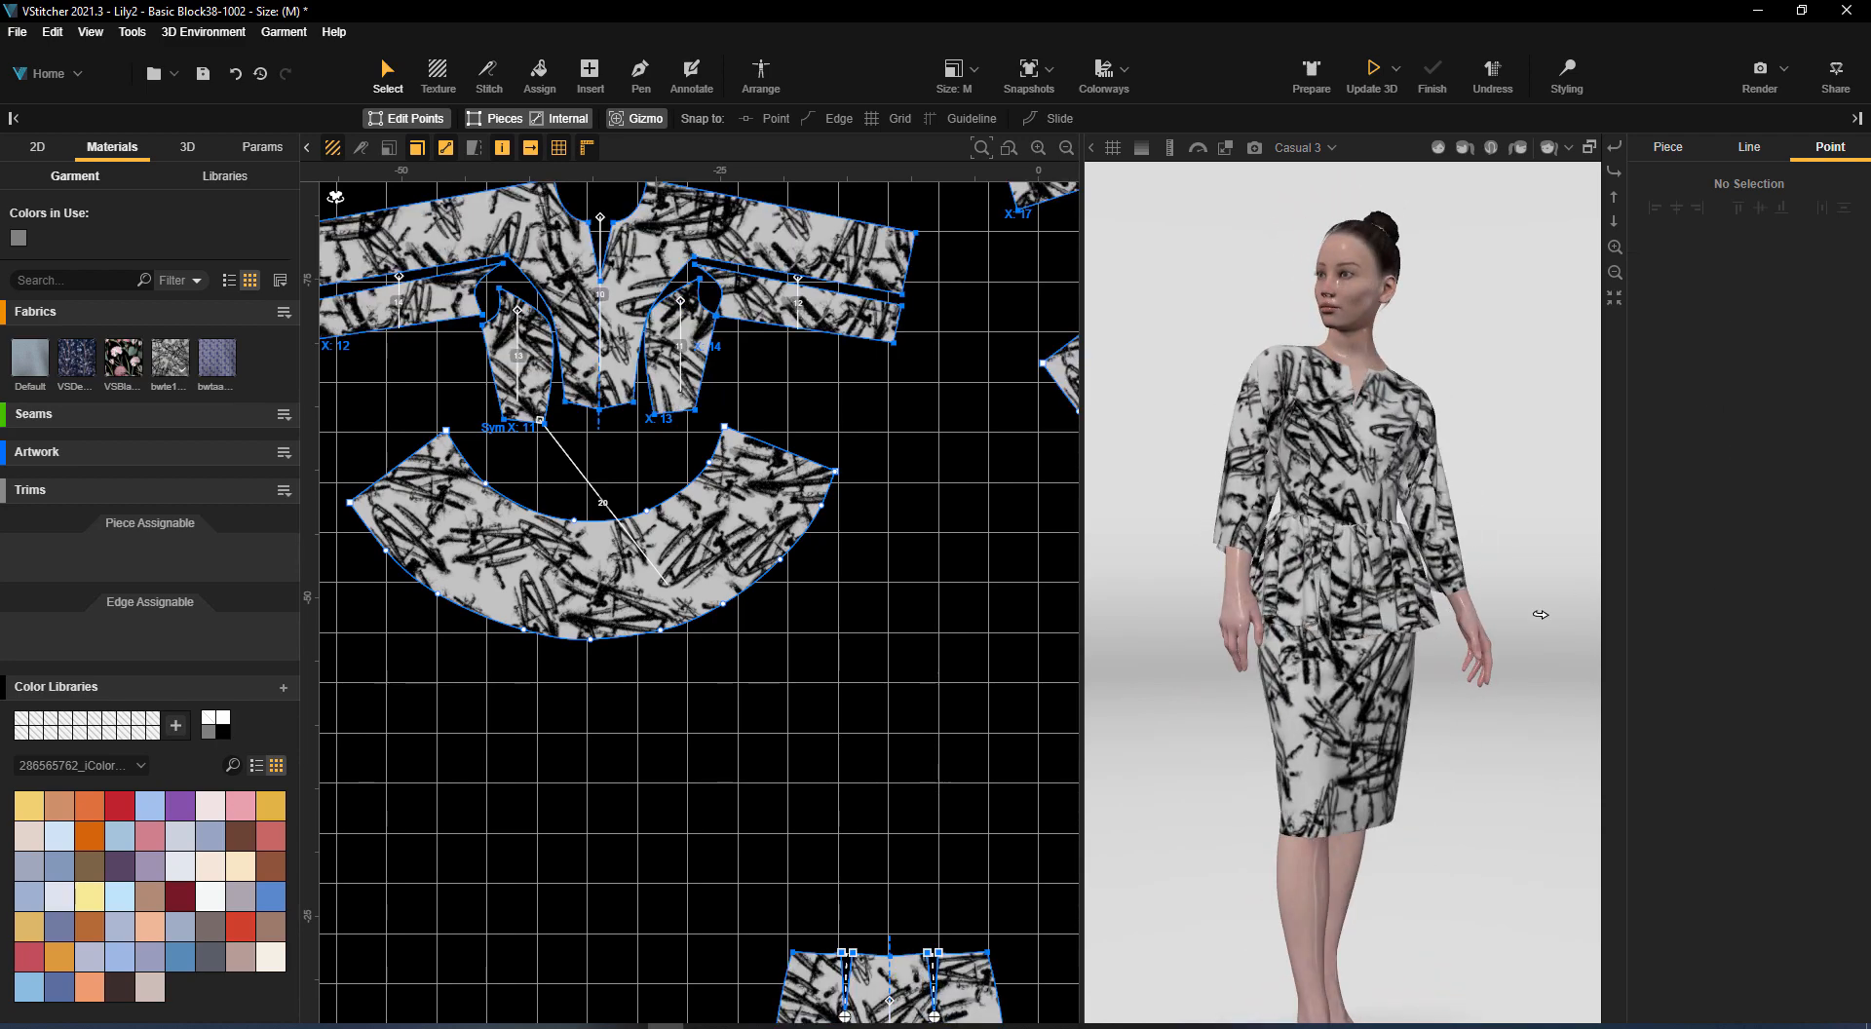
click(1481, 501)
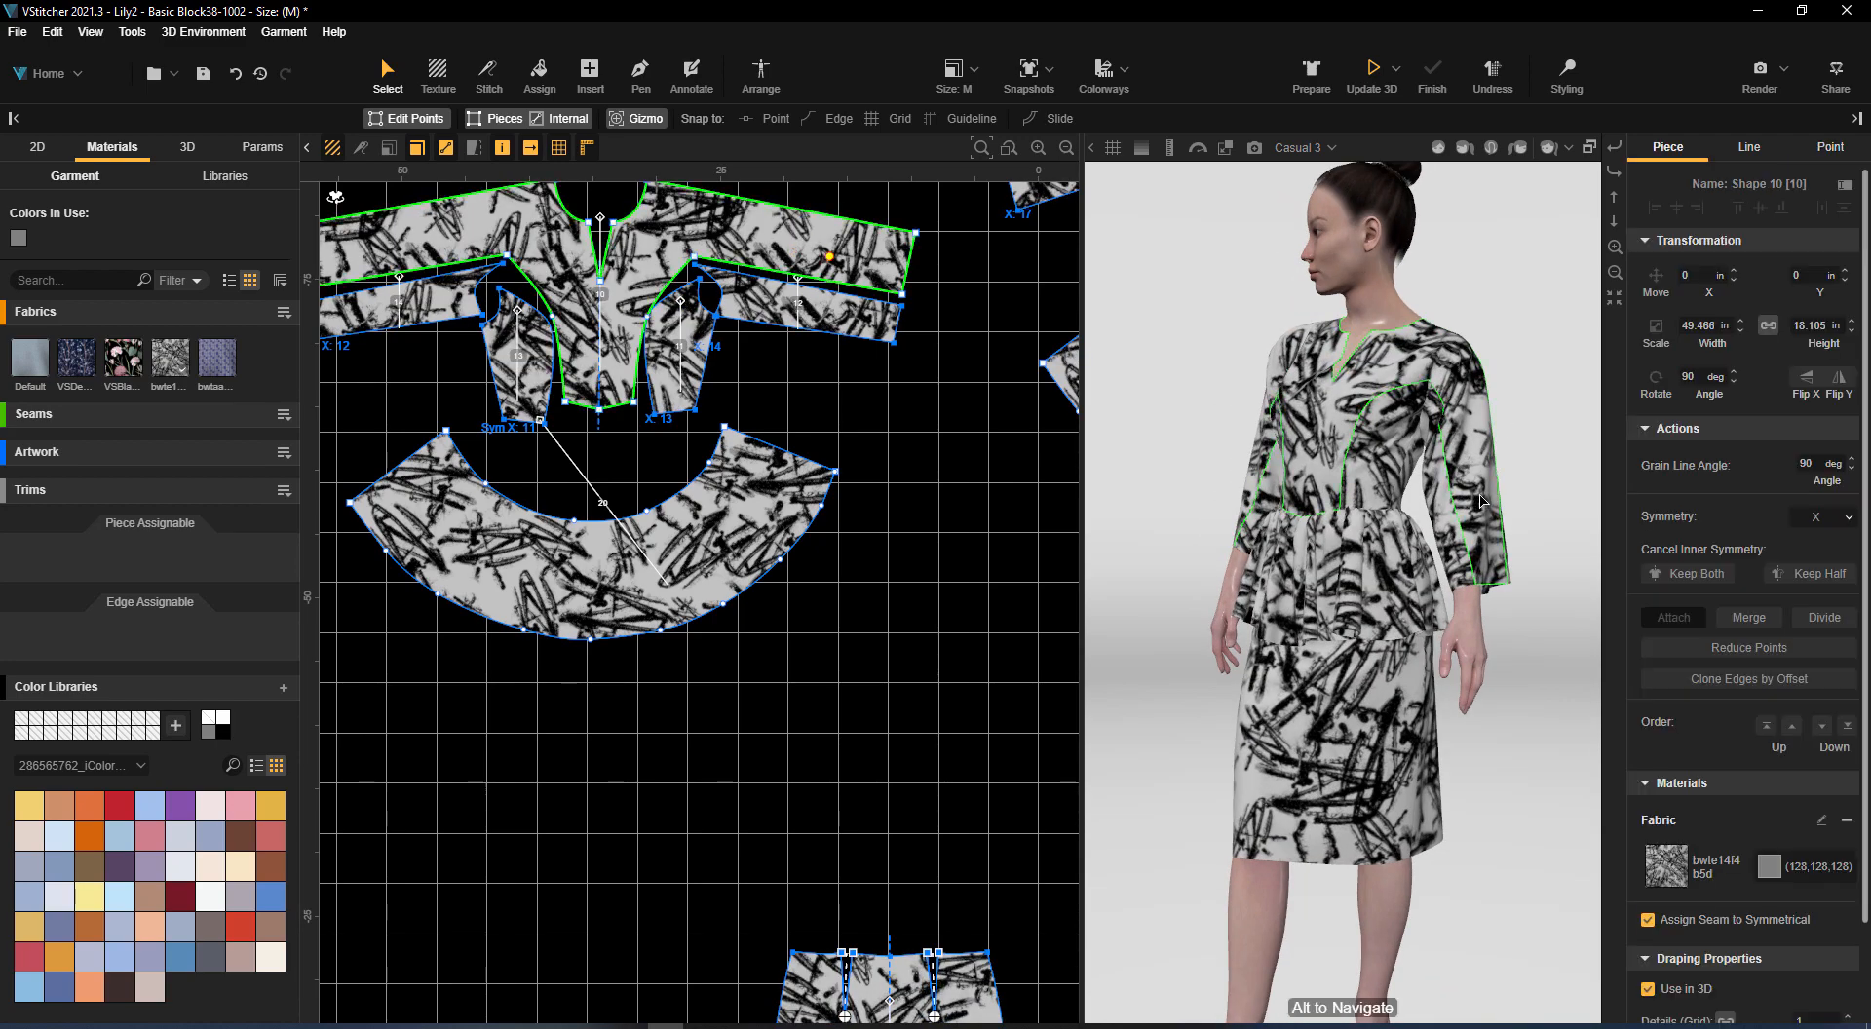
click(907, 463)
Save the garment under the new name Basic Block38-1002-Color
click(18, 31)
click(88, 215)
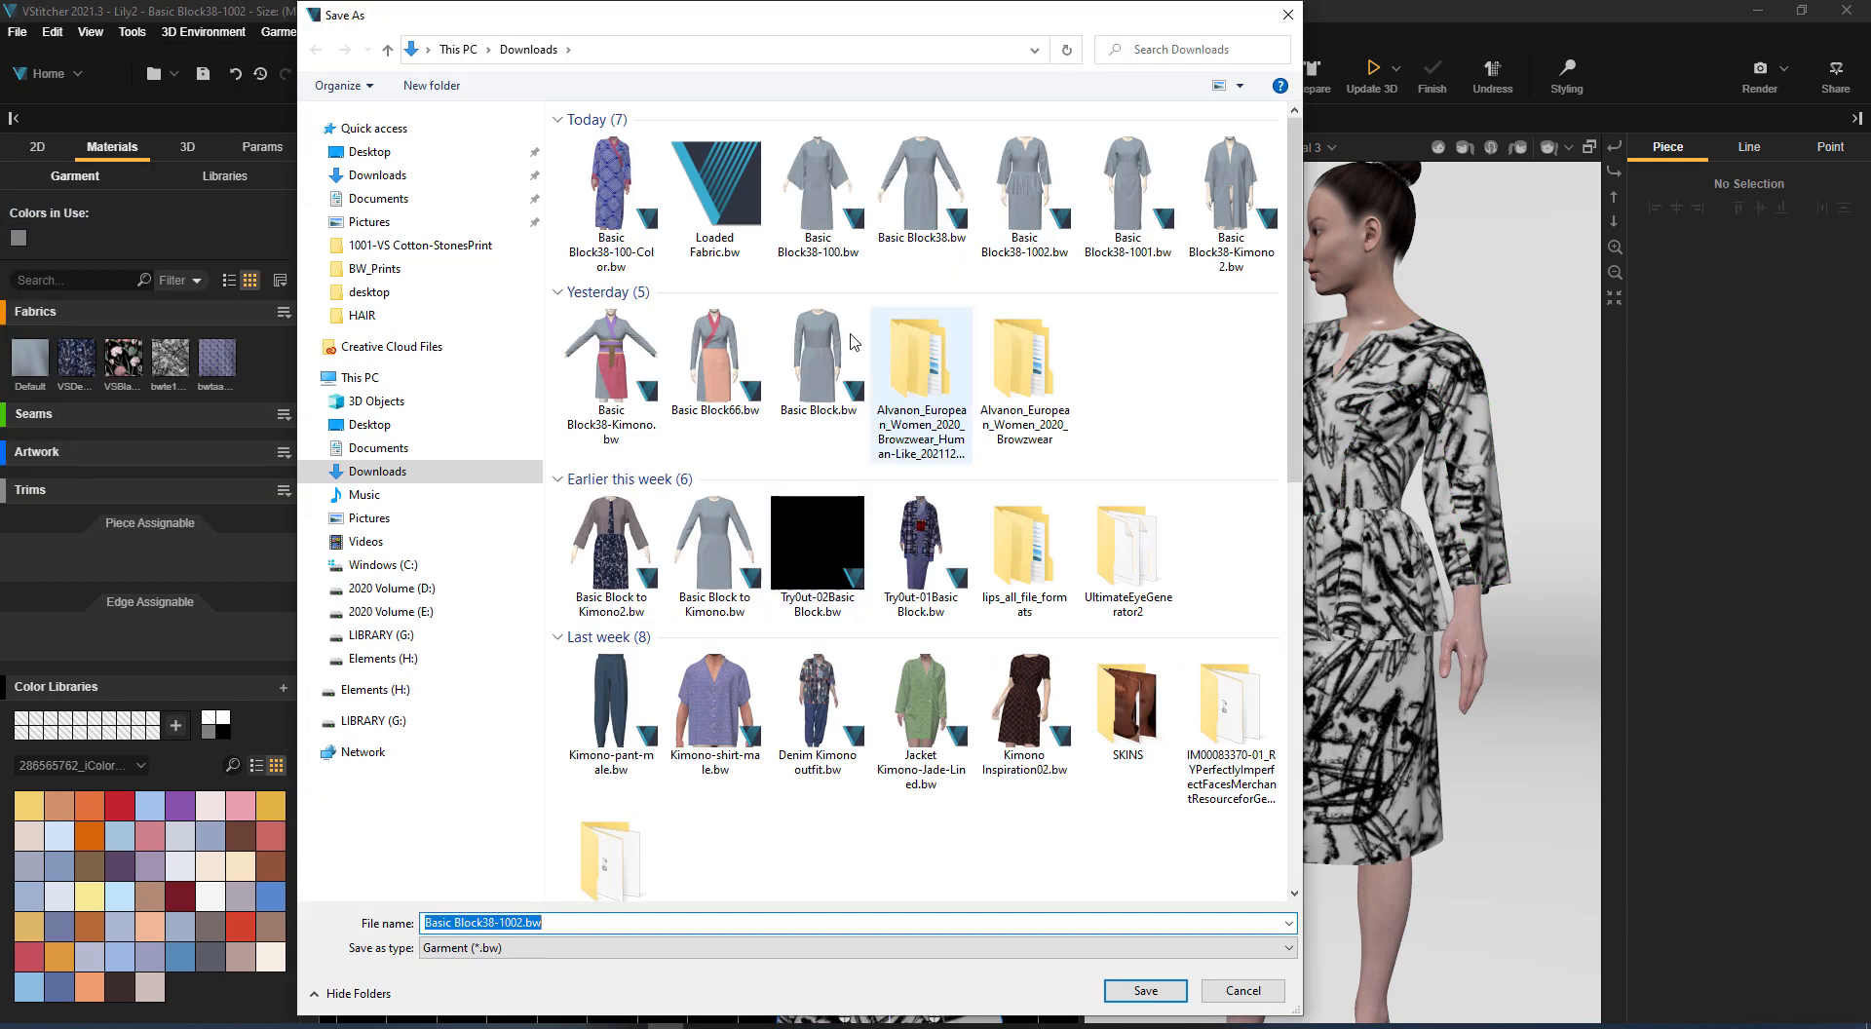
click(612, 185)
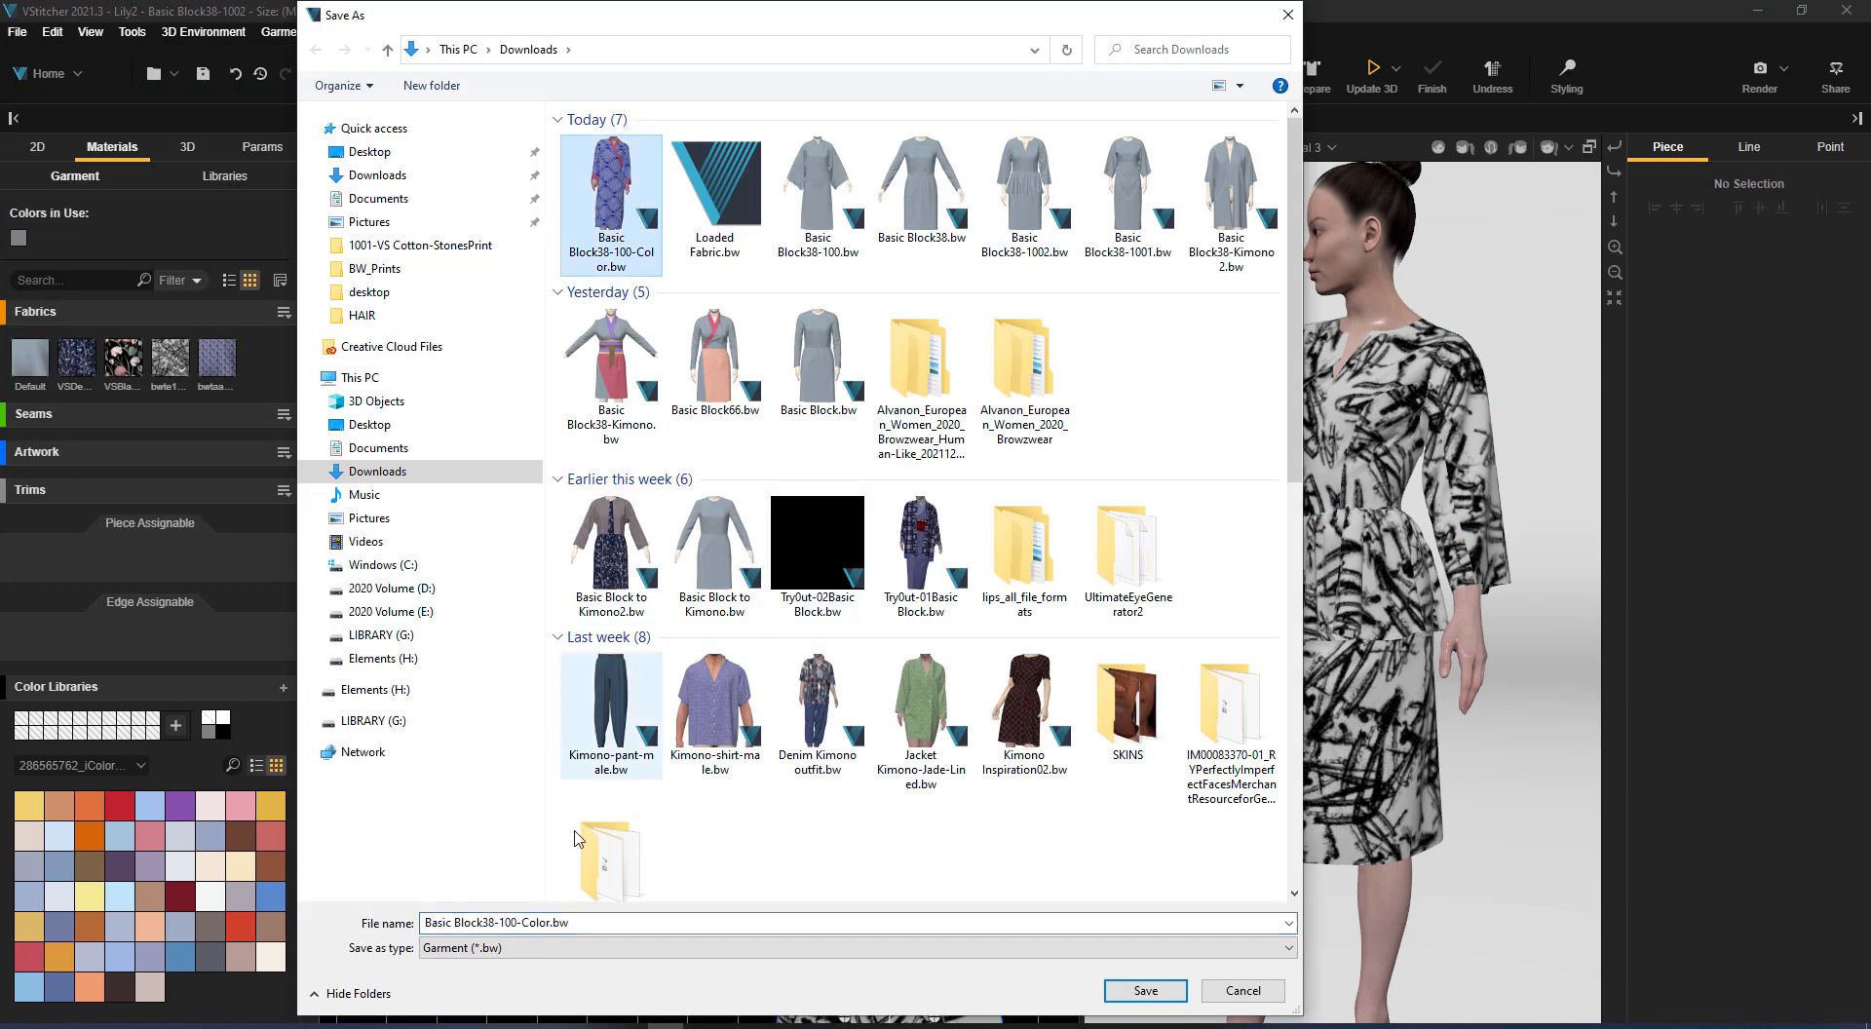
click(517, 922)
text(2)
key(Return)
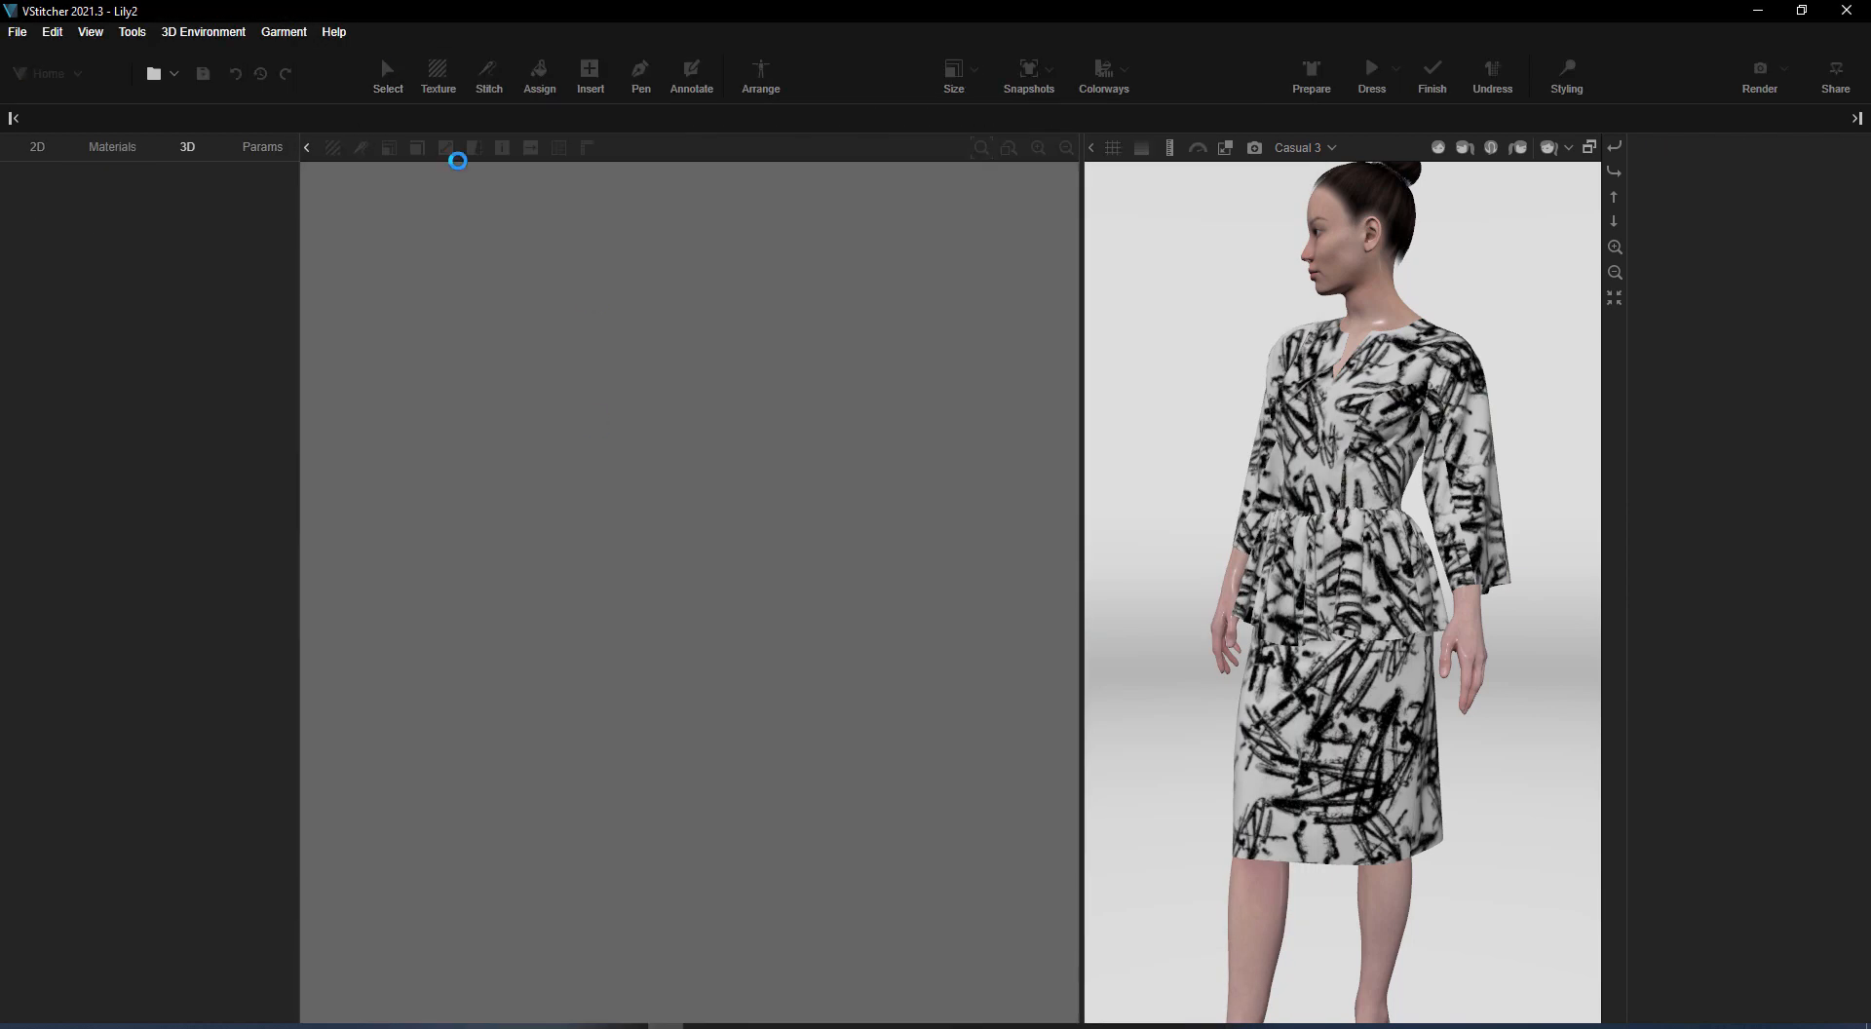
Save a 3D snapshot of the dressed avatar with the name Colorway
click(187, 146)
click(158, 183)
click(63, 220)
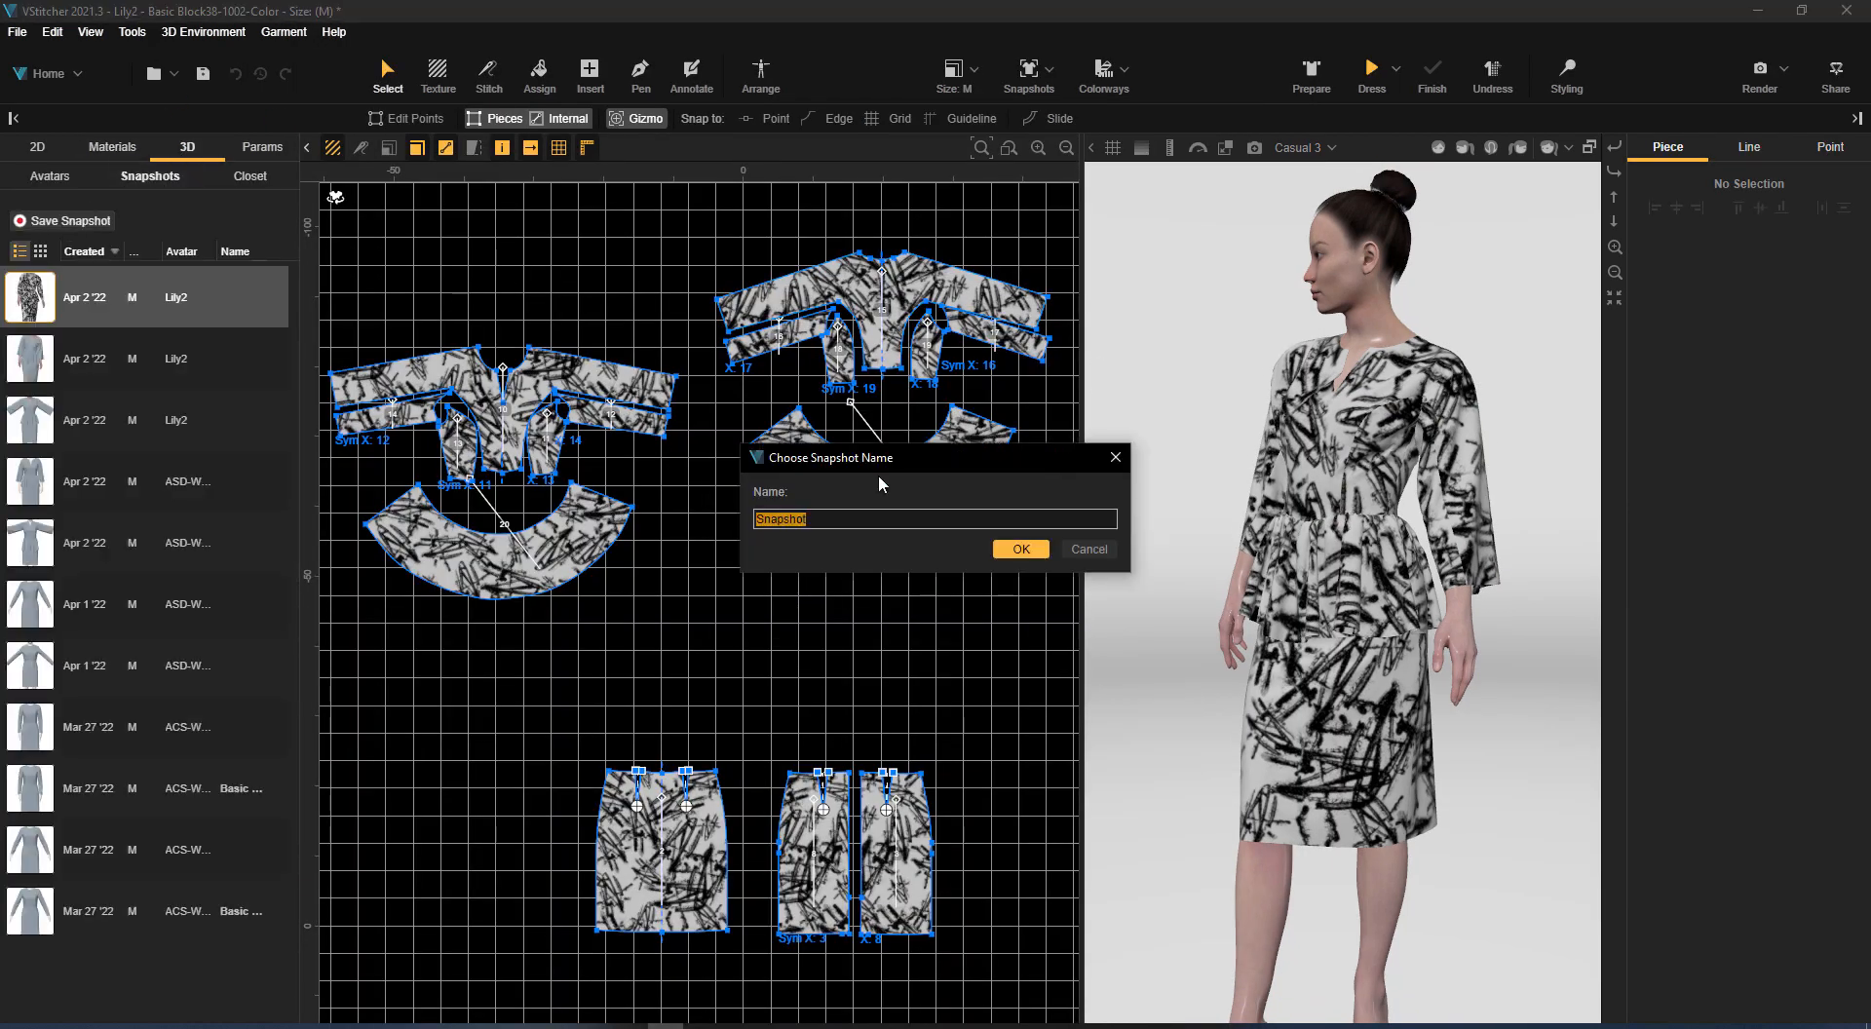
text(Colorway)
key(ctrl+a)
click(1044, 549)
Open the recent garment Basic Block38-1001, then prepare and drape it on the avatar in 3D
click(18, 31)
mouse_move(60, 125)
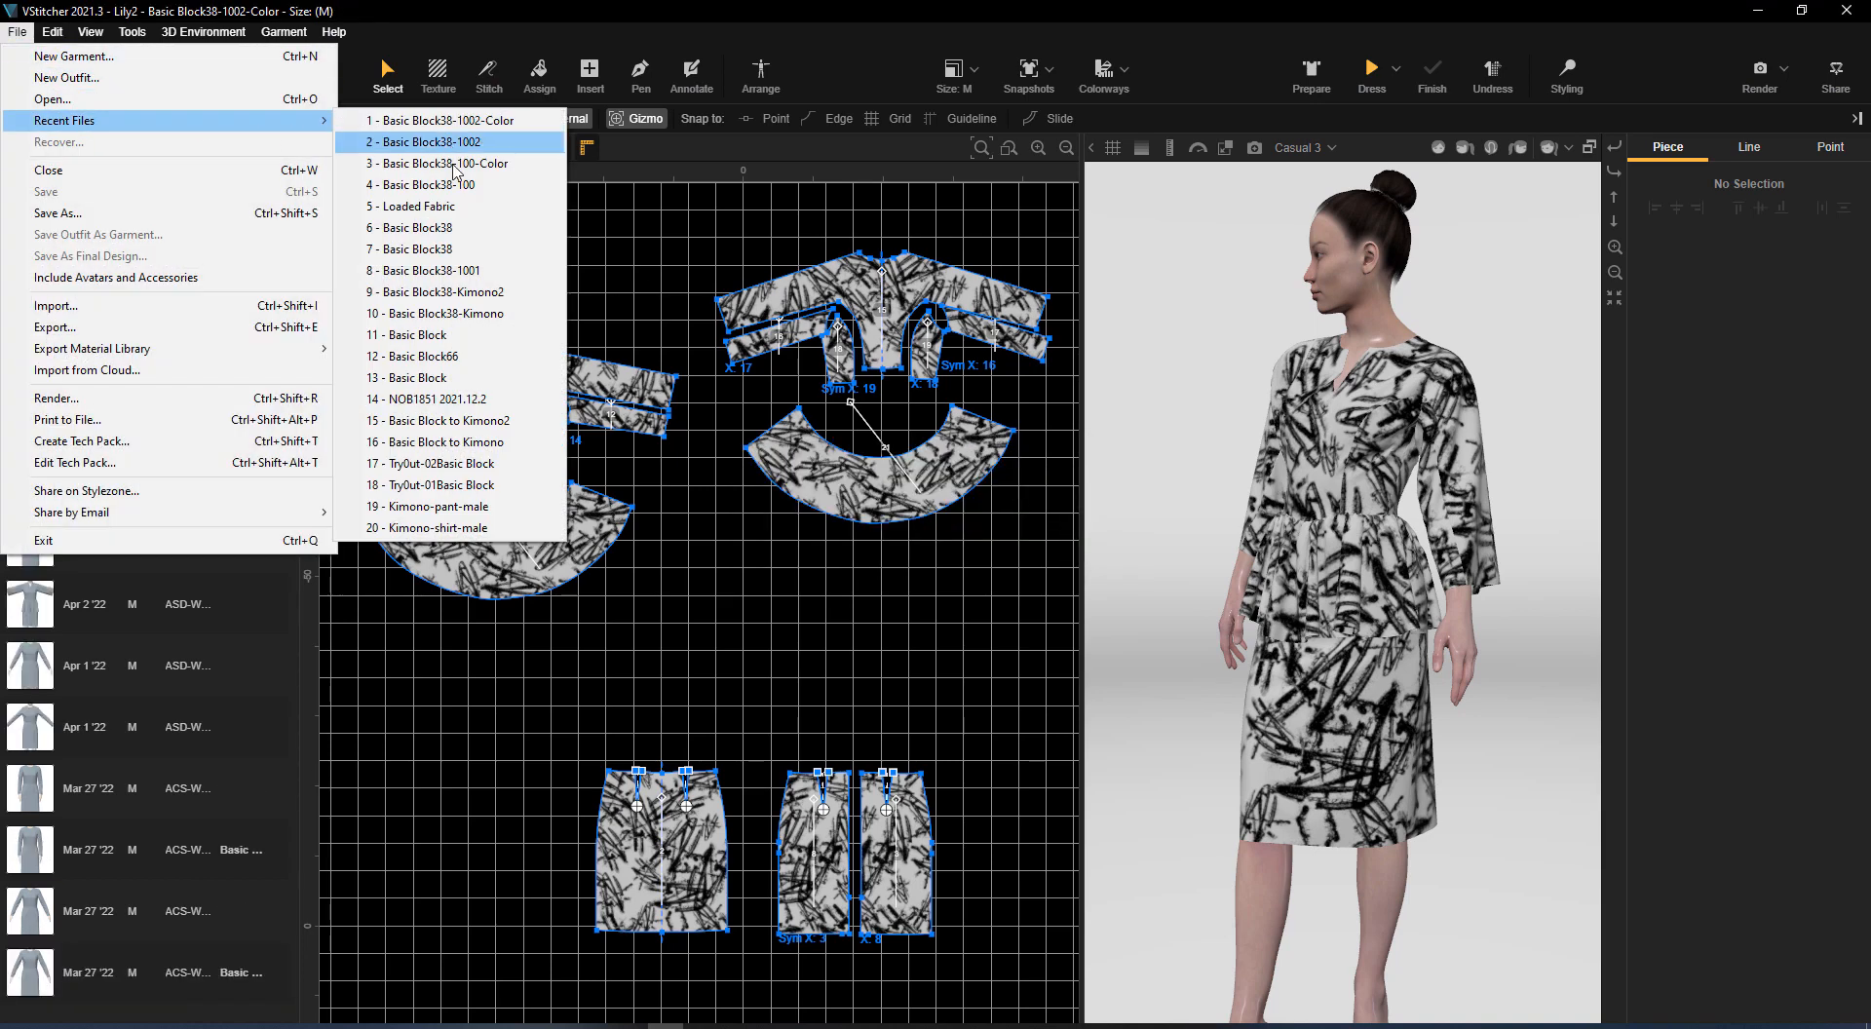
click(475, 274)
click(1313, 76)
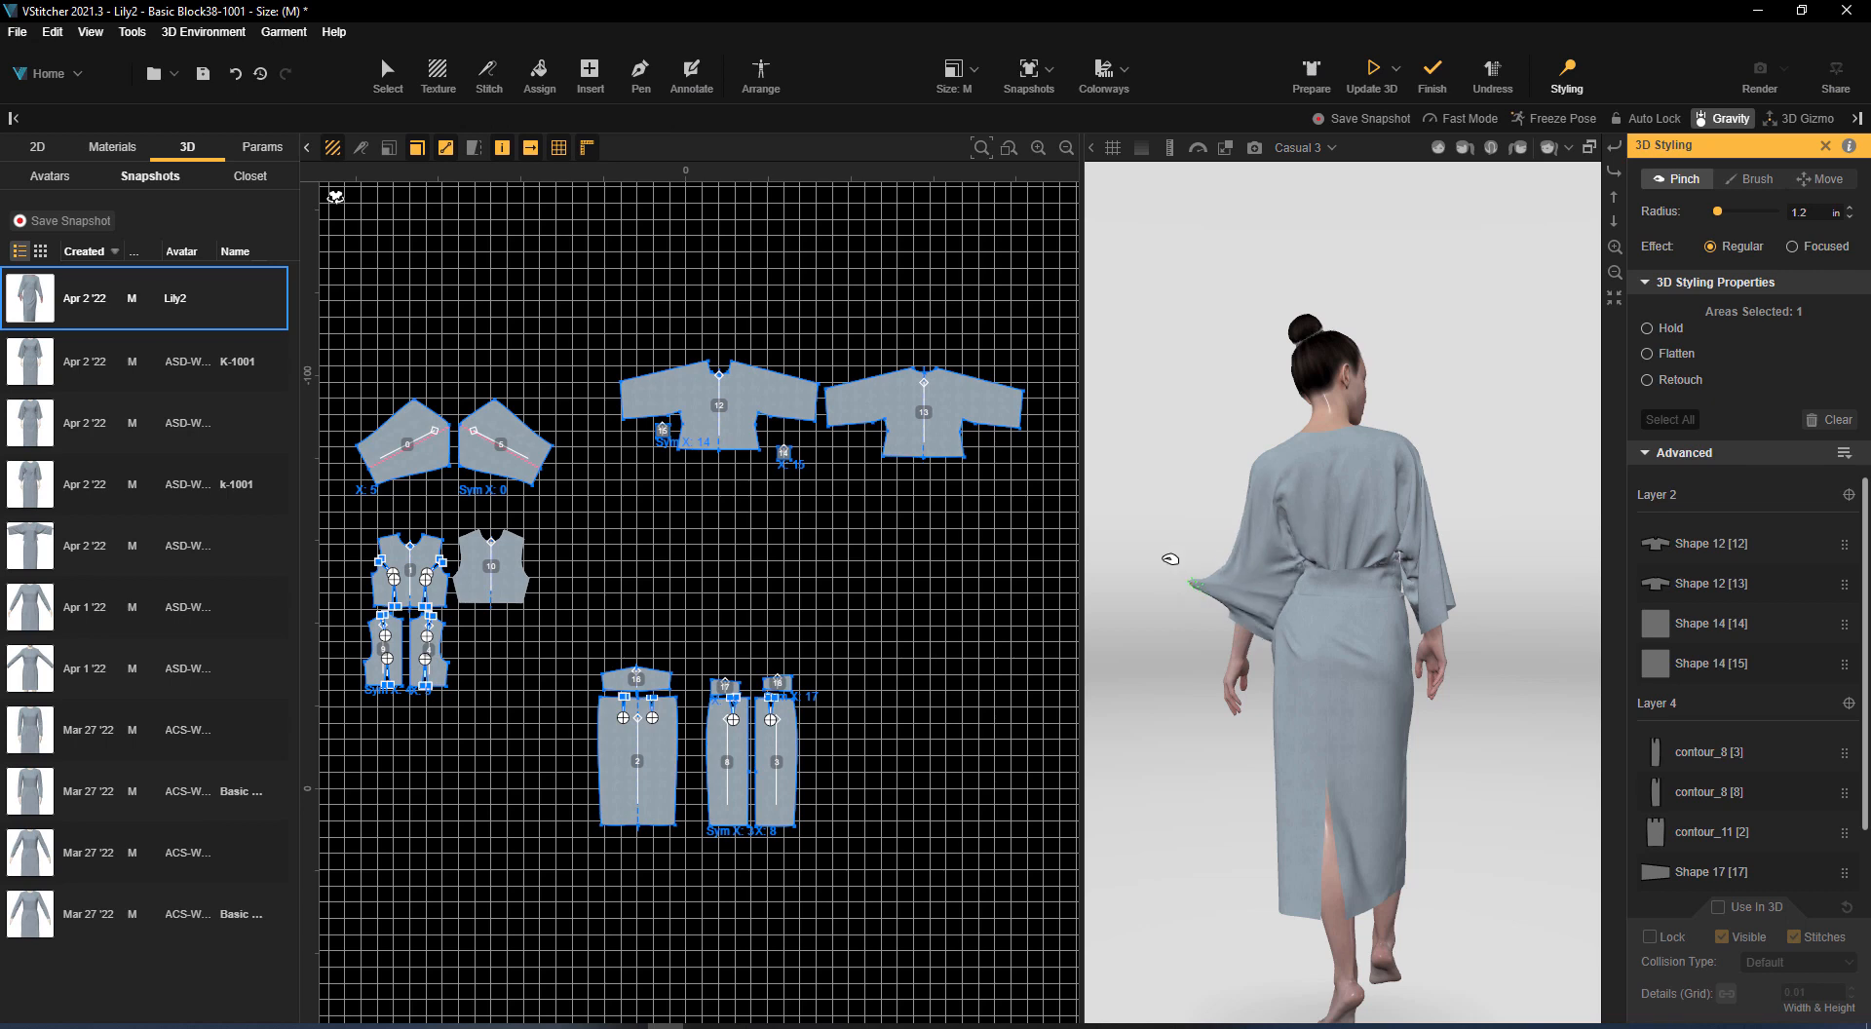
drag(1184, 546, 1150, 536)
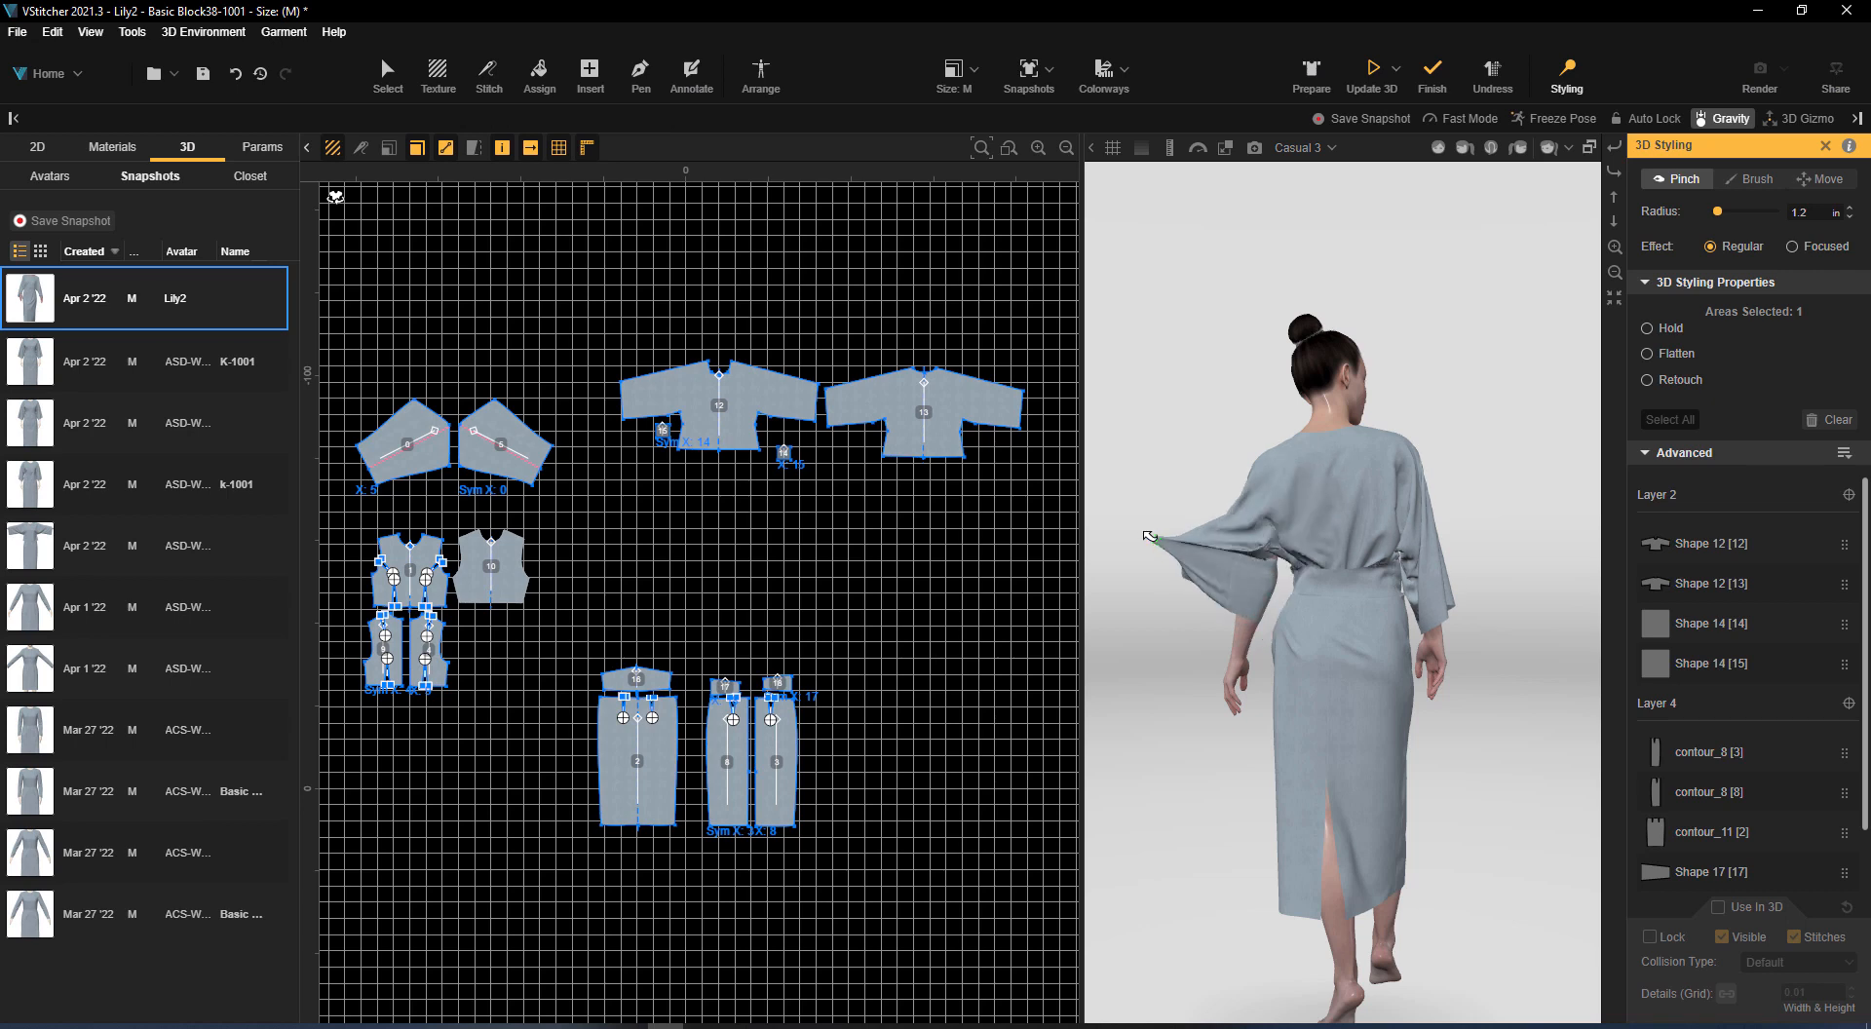
click(1373, 74)
drag(1541, 492, 1374, 619)
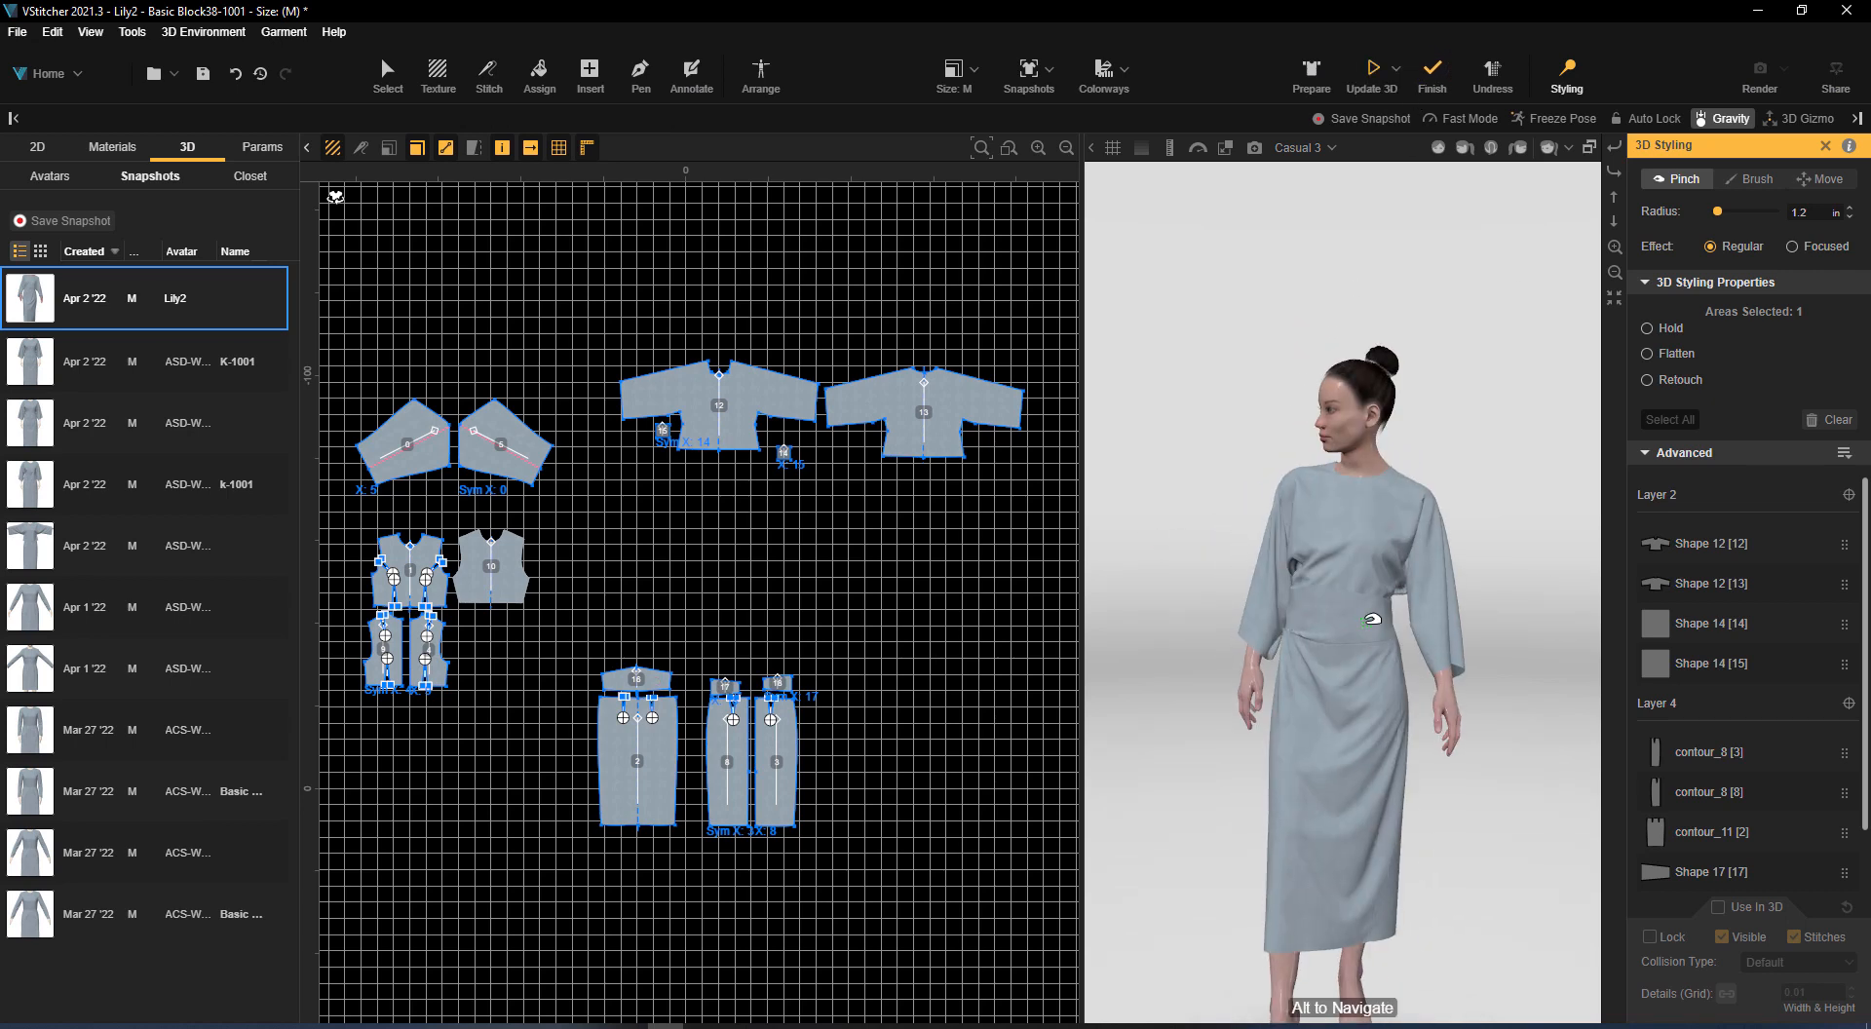
Move the side edge of waistband piece 16 inward to narrow the front waist
scroll(858, 704, up, 8)
middle_drag(858, 703, 1321, 487)
scroll(848, 447, up, 5)
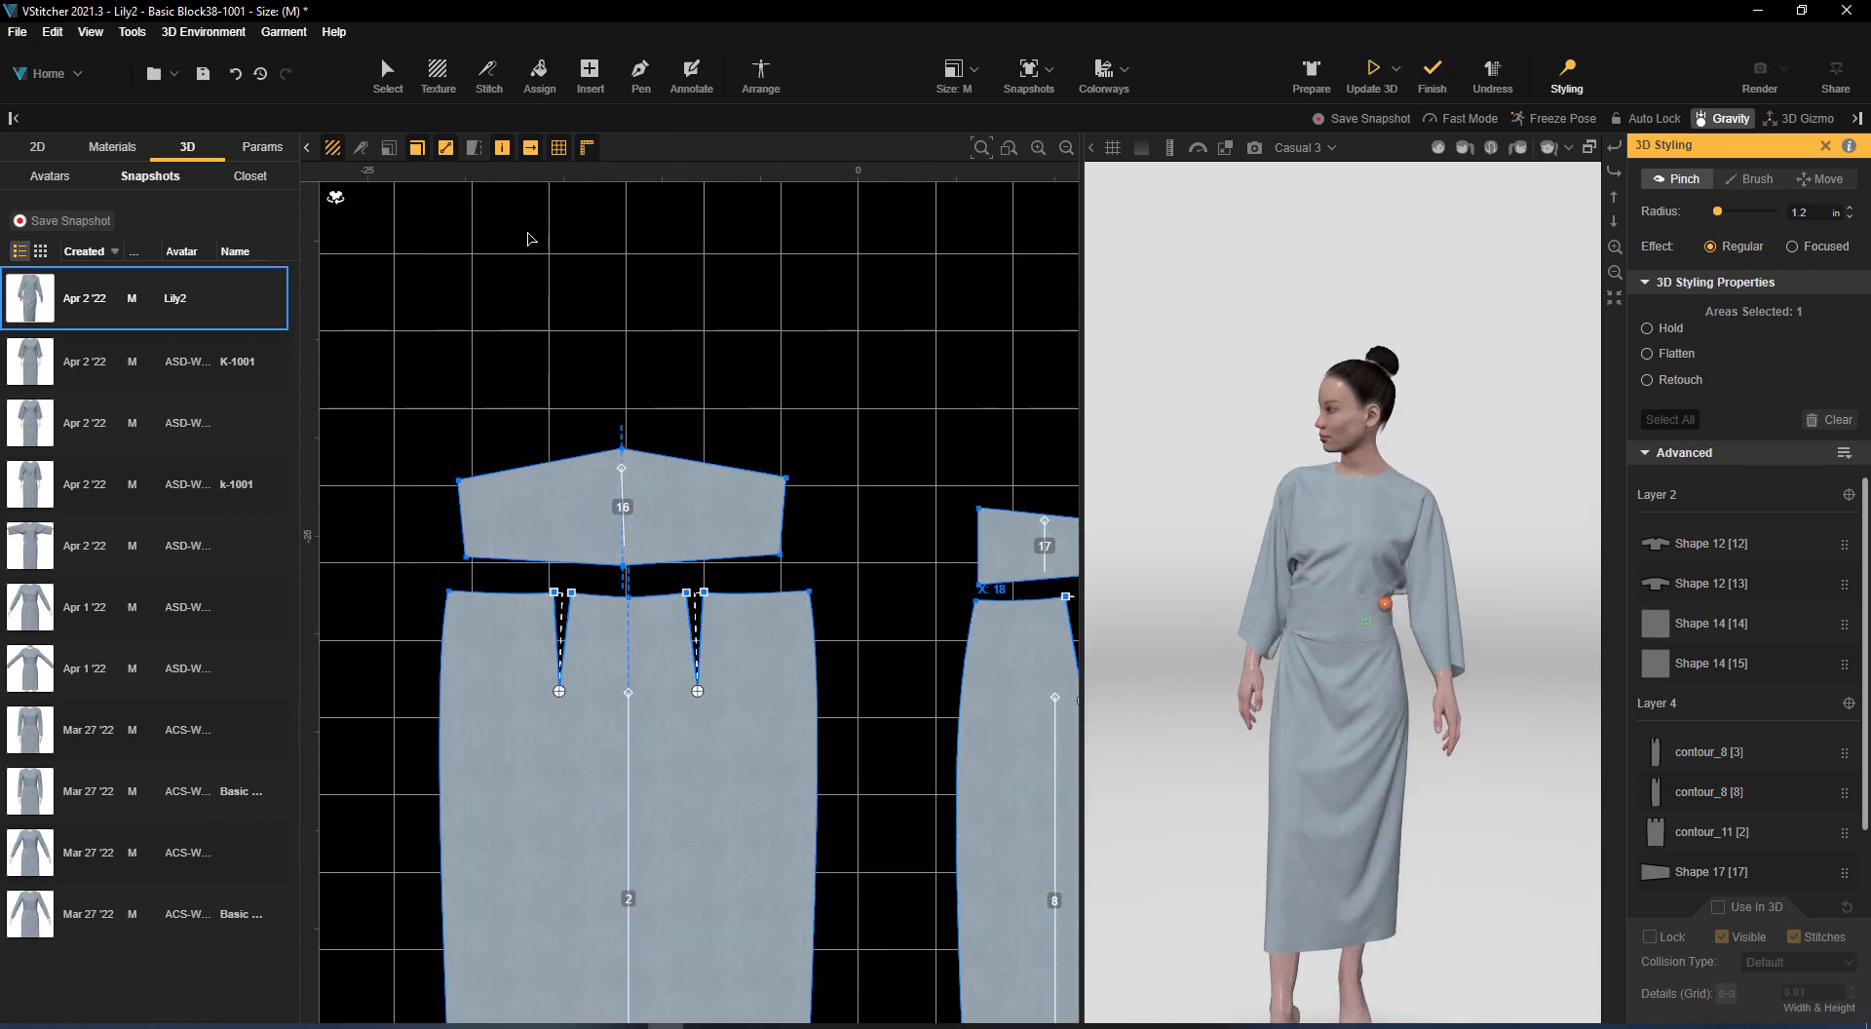
click(390, 75)
drag(783, 512, 770, 512)
scroll(835, 557, up, 1)
middle_drag(836, 556, 706, 488)
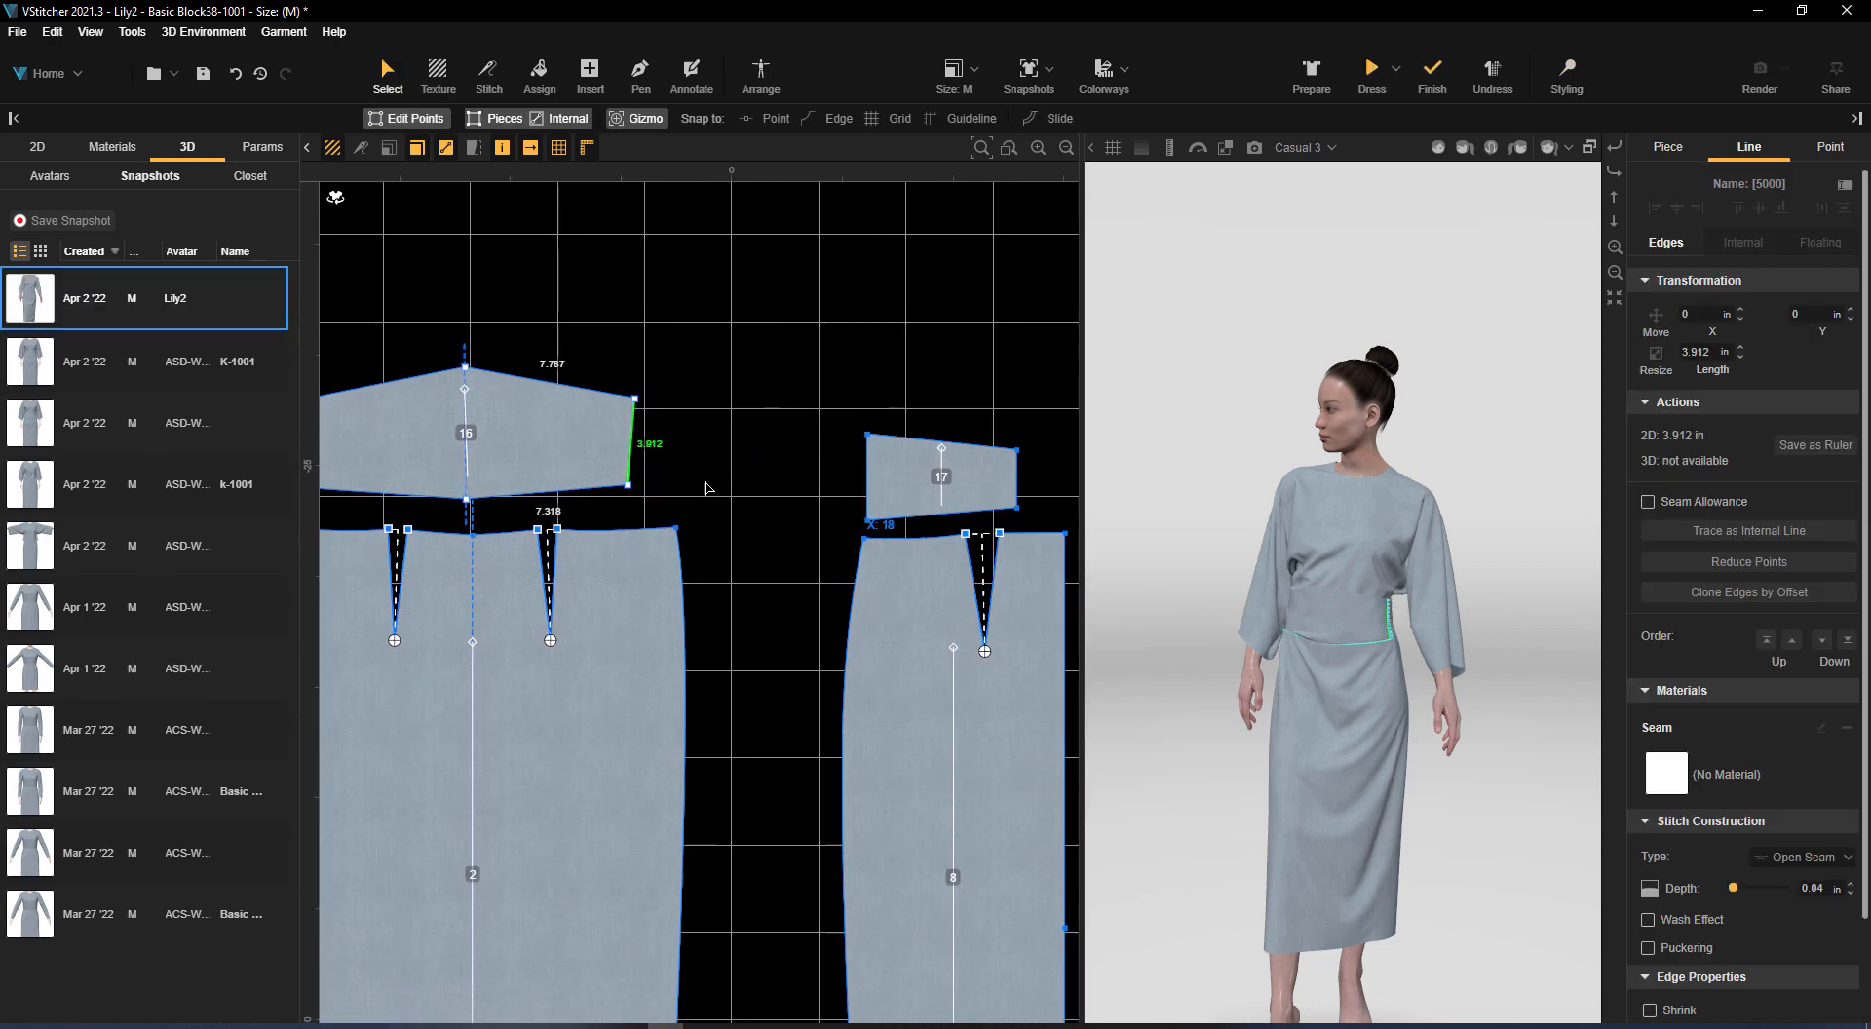
Move the upper side corners of skirt pieces 2 and 8 and the side edge of waistband piece 17 inward, and redrape the dress
drag(679, 530, 672, 531)
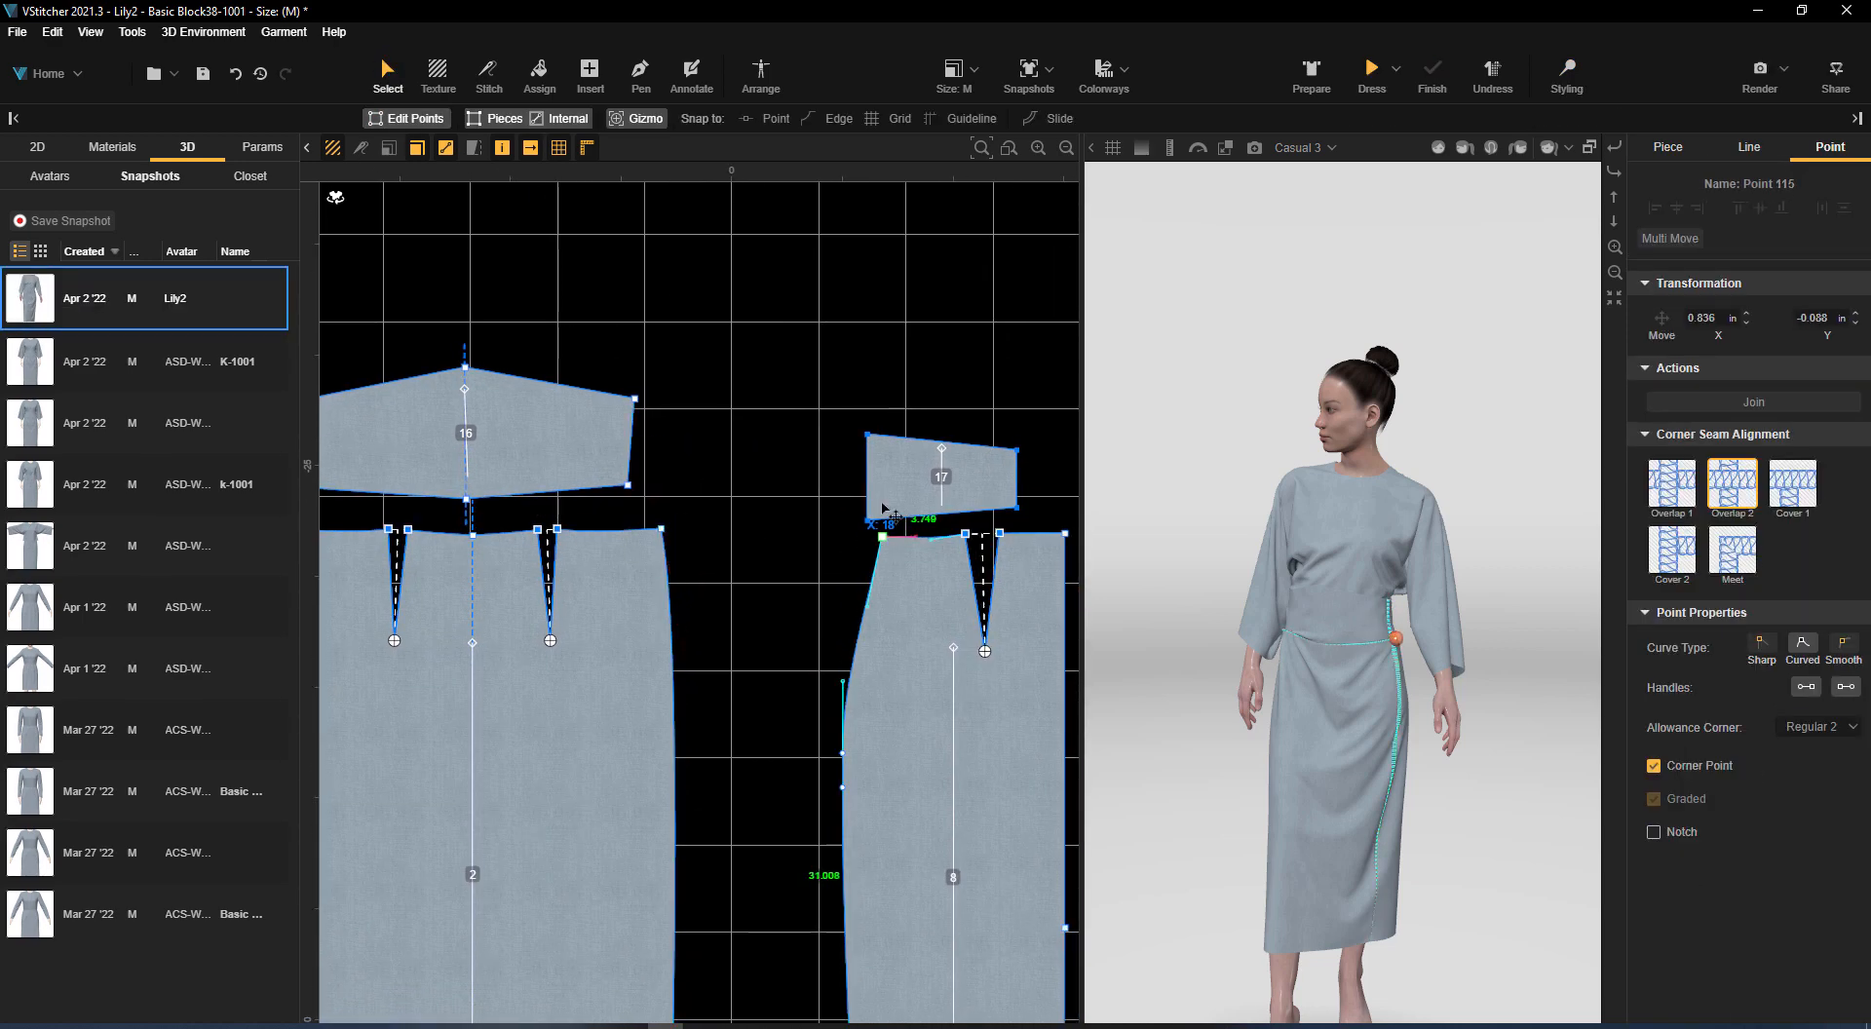
drag(868, 491, 887, 493)
click(1385, 66)
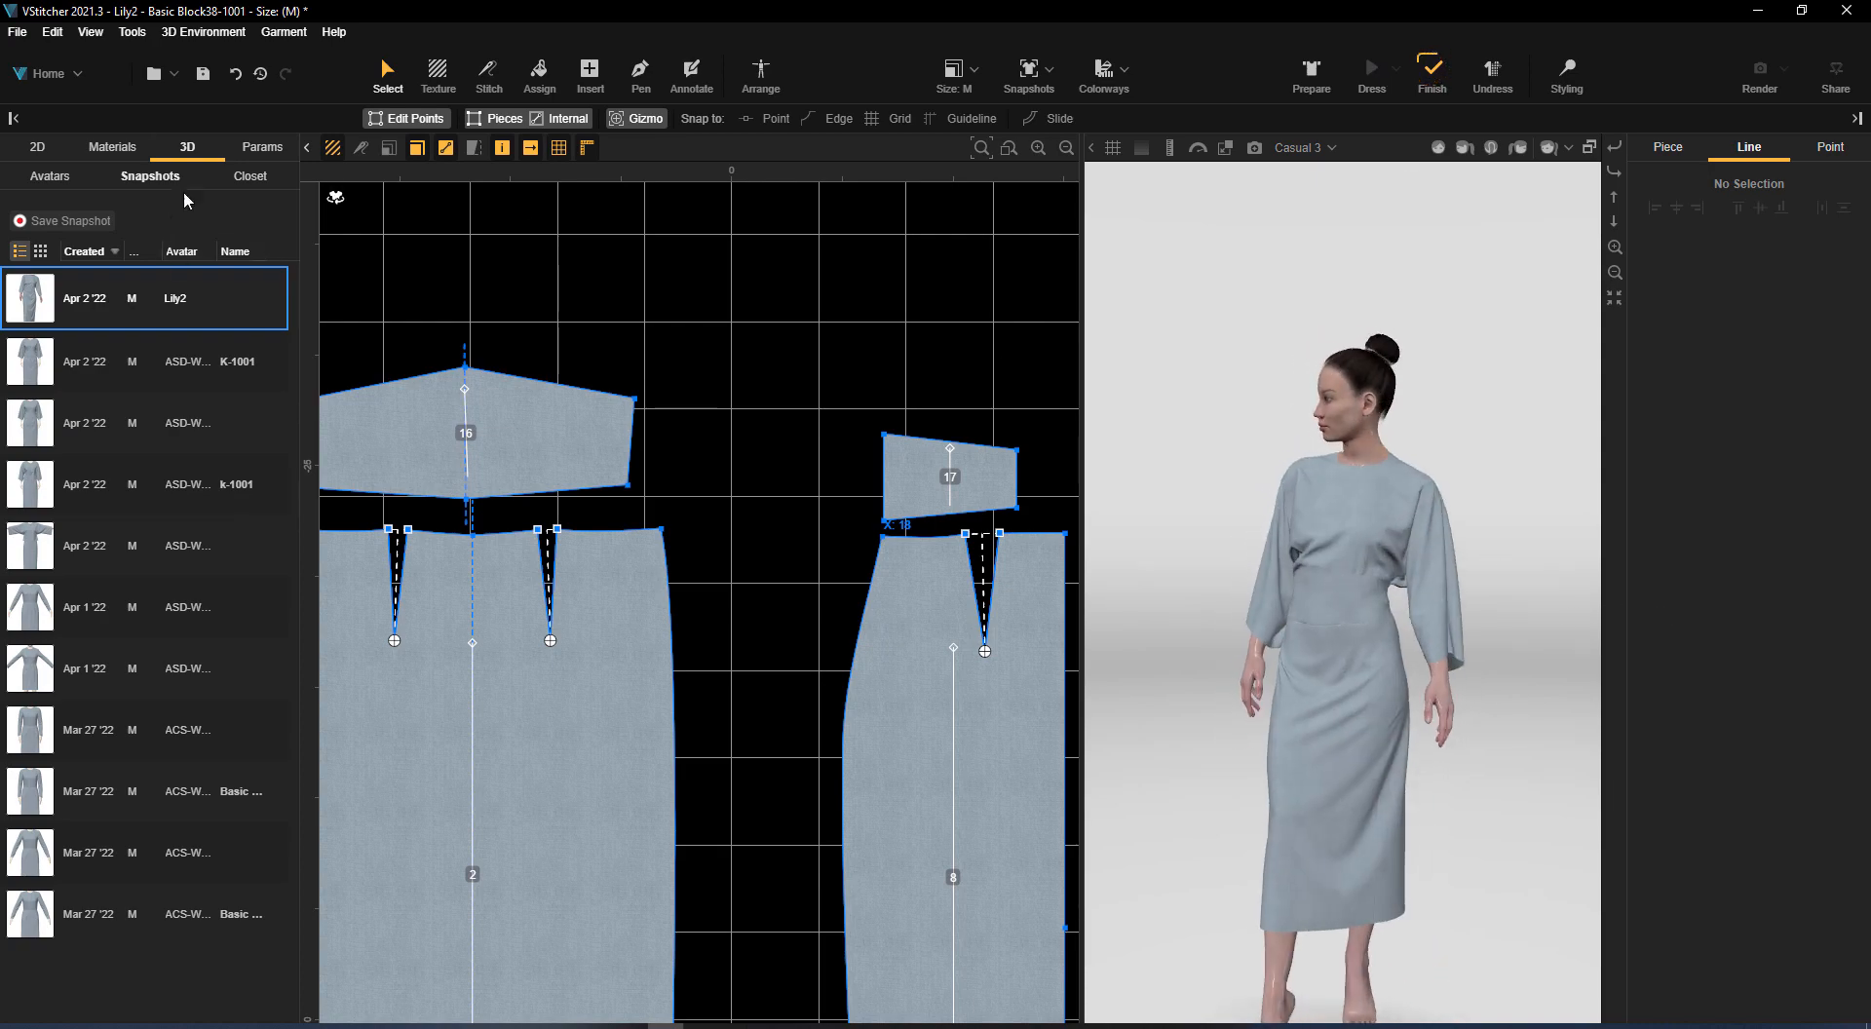
Import the traditional wave, navy-gold waves, two Japanese, gold silk and two girls prints from Loaded Fabric.bw
click(112, 146)
click(283, 312)
click(415, 319)
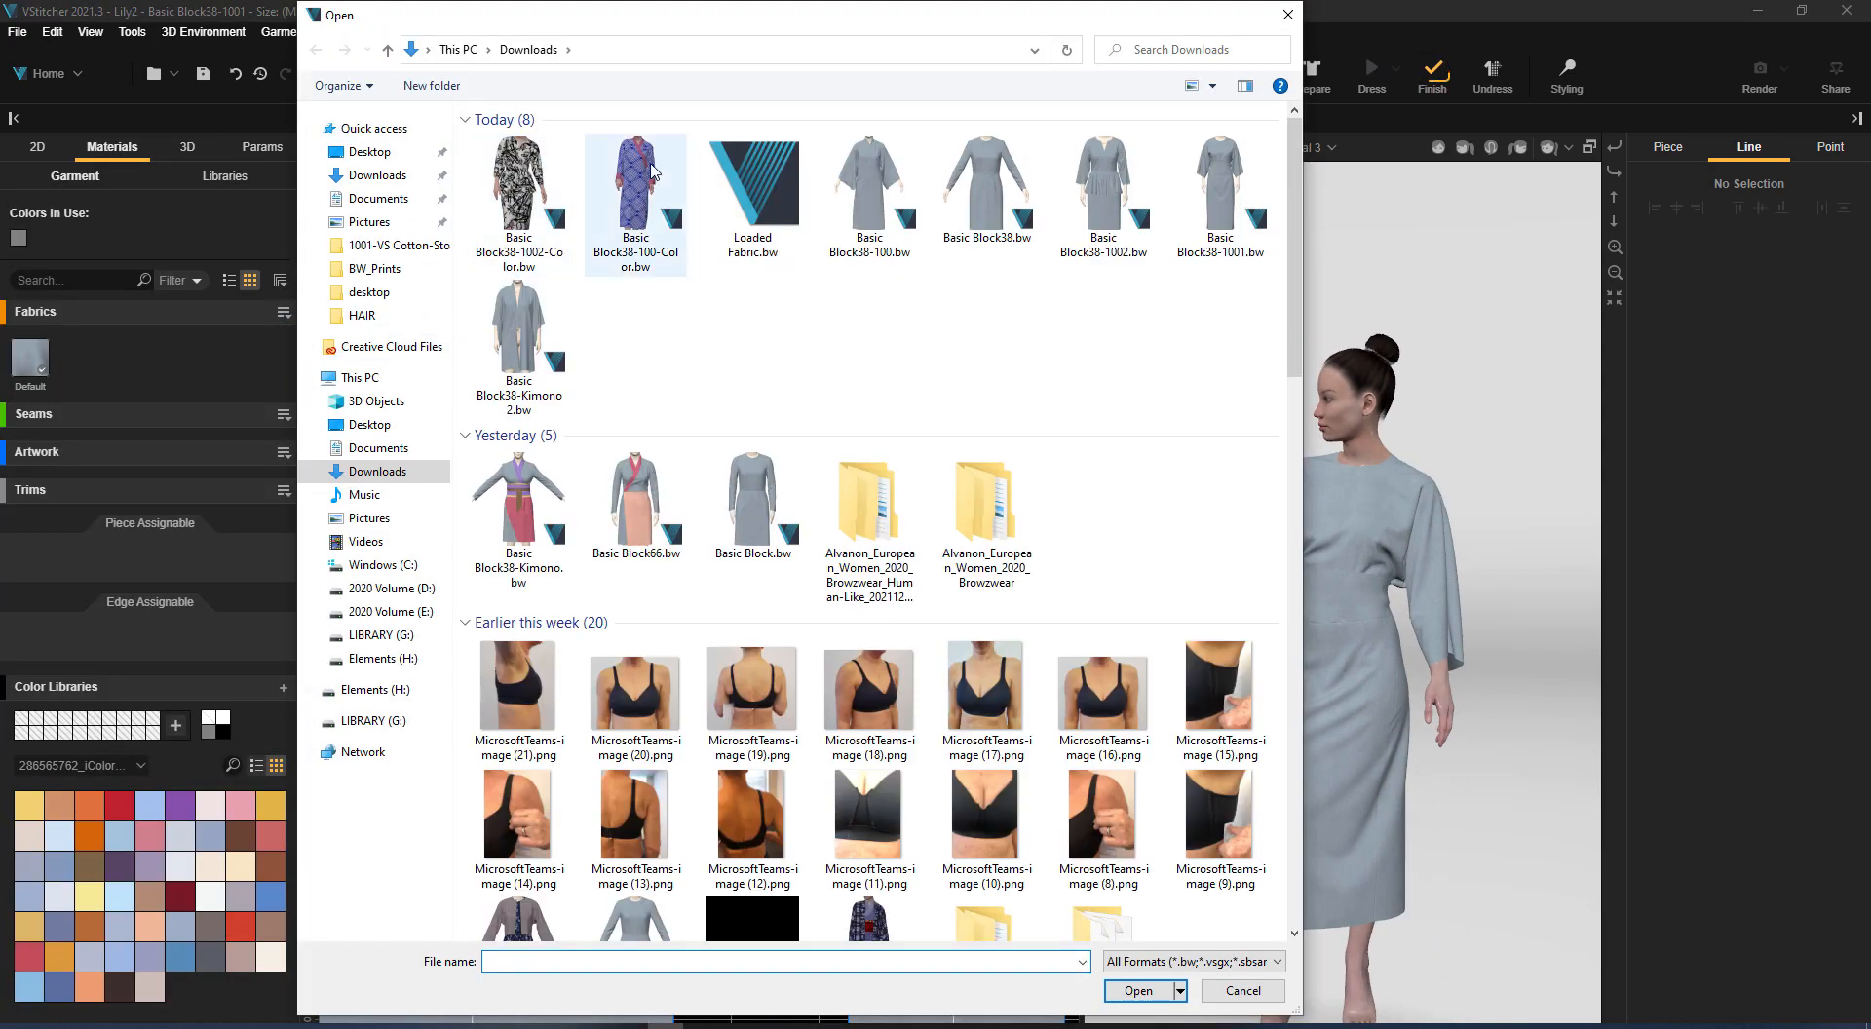
double_click(775, 186)
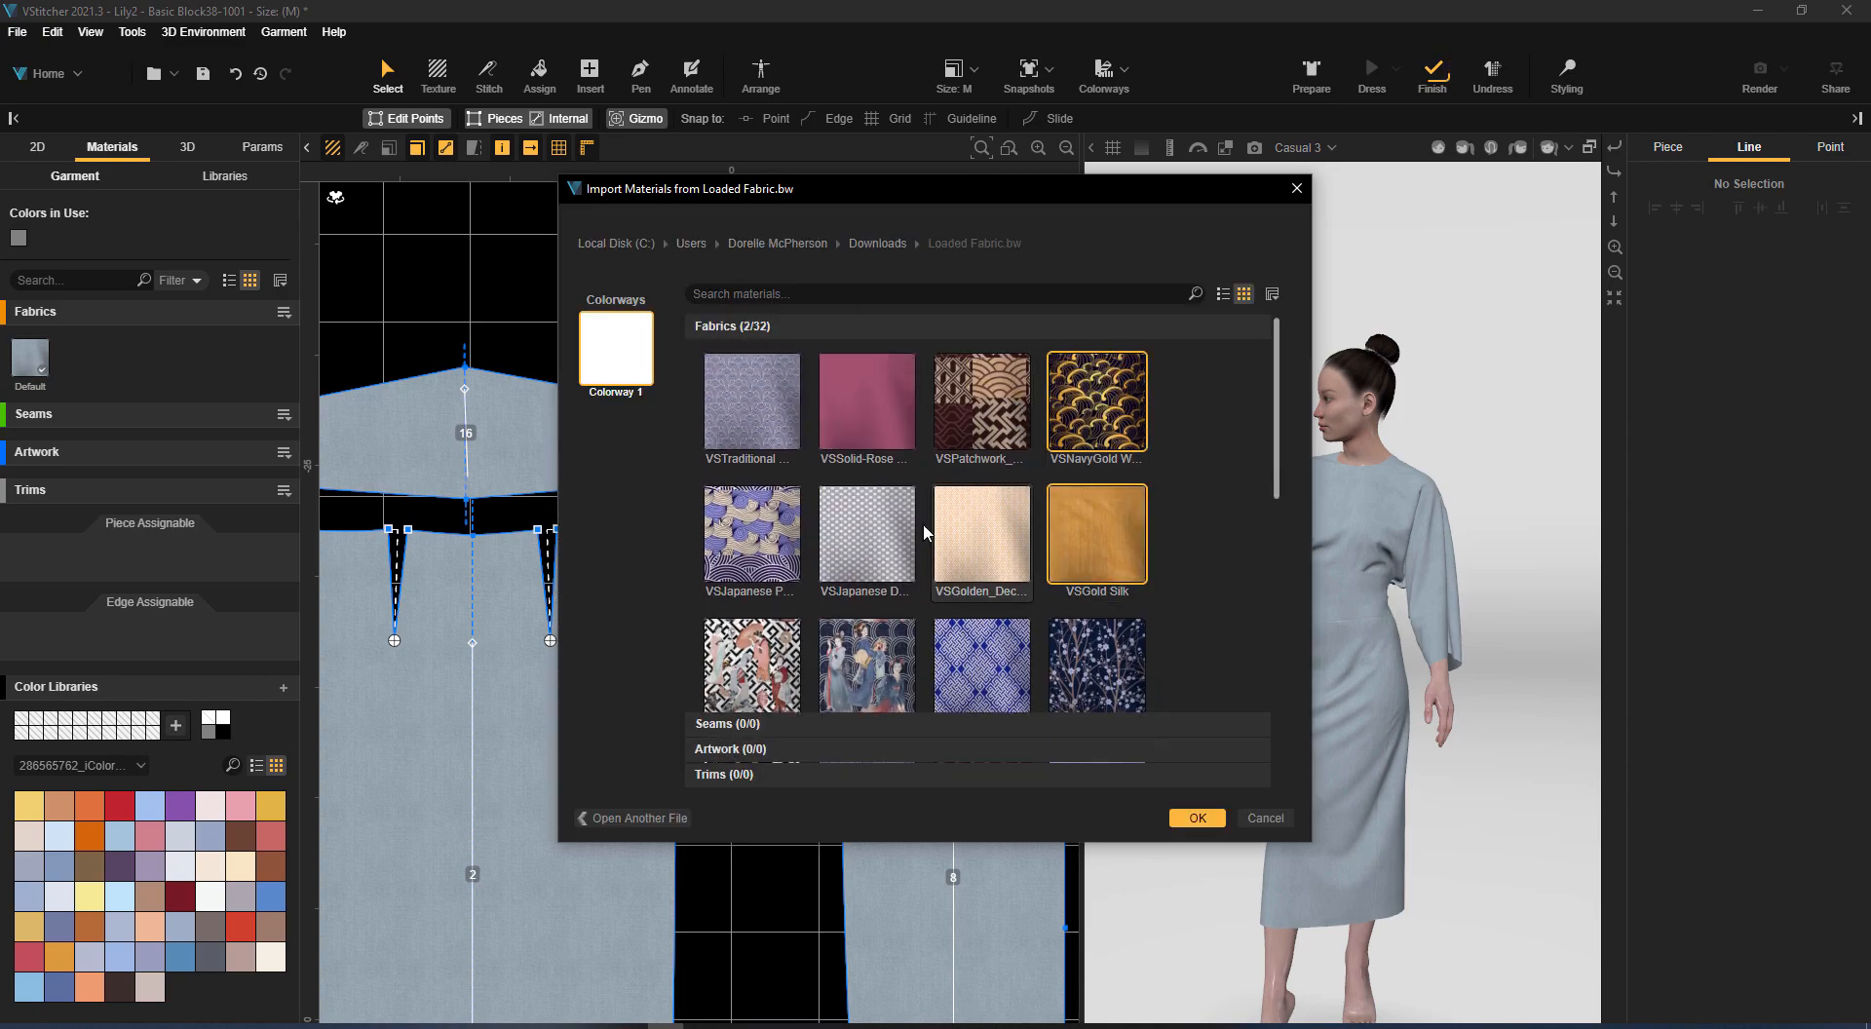
click(1197, 820)
Assign the VSNavyGold Waves fabric to bodice piece 12 and replace the default fabric with it on all pieces
scroll(785, 338, down, 5)
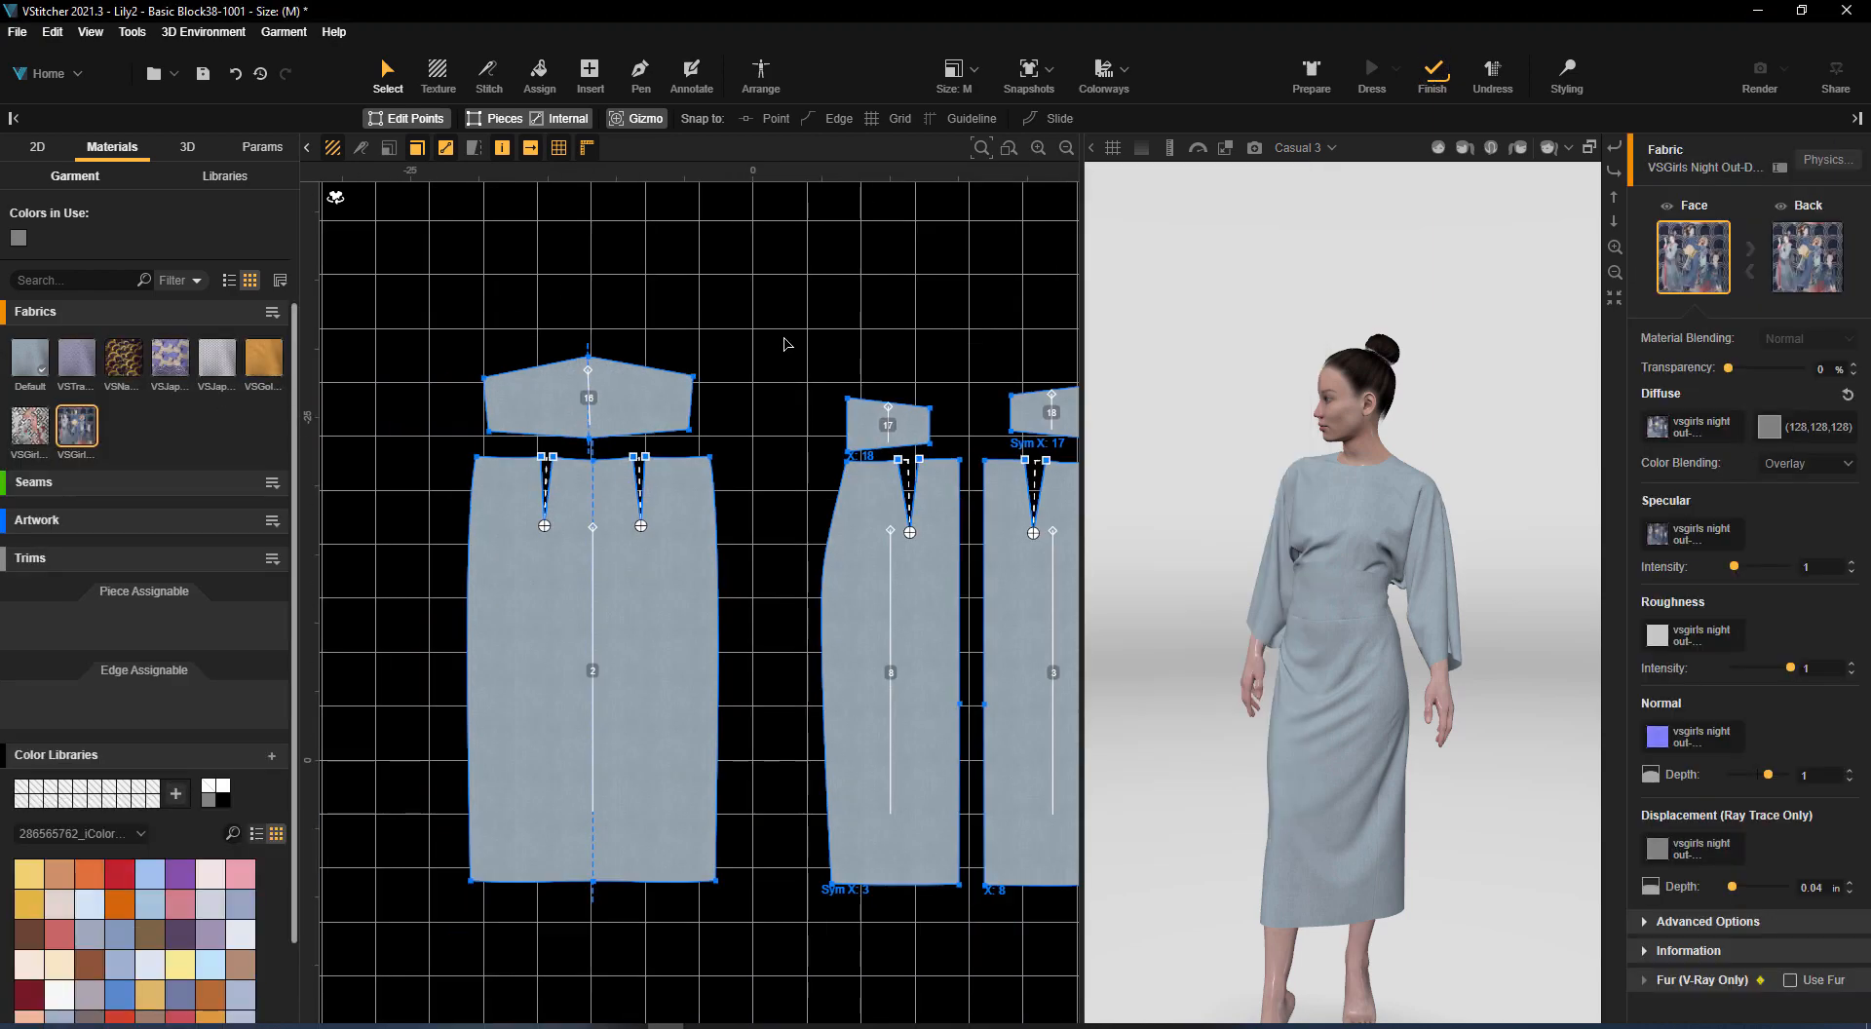
middle_drag(785, 343, 760, 422)
scroll(760, 423, down, 3)
drag(612, 300, 897, 578)
scroll(936, 460, up, 5)
middle_drag(936, 460, 985, 250)
click(968, 277)
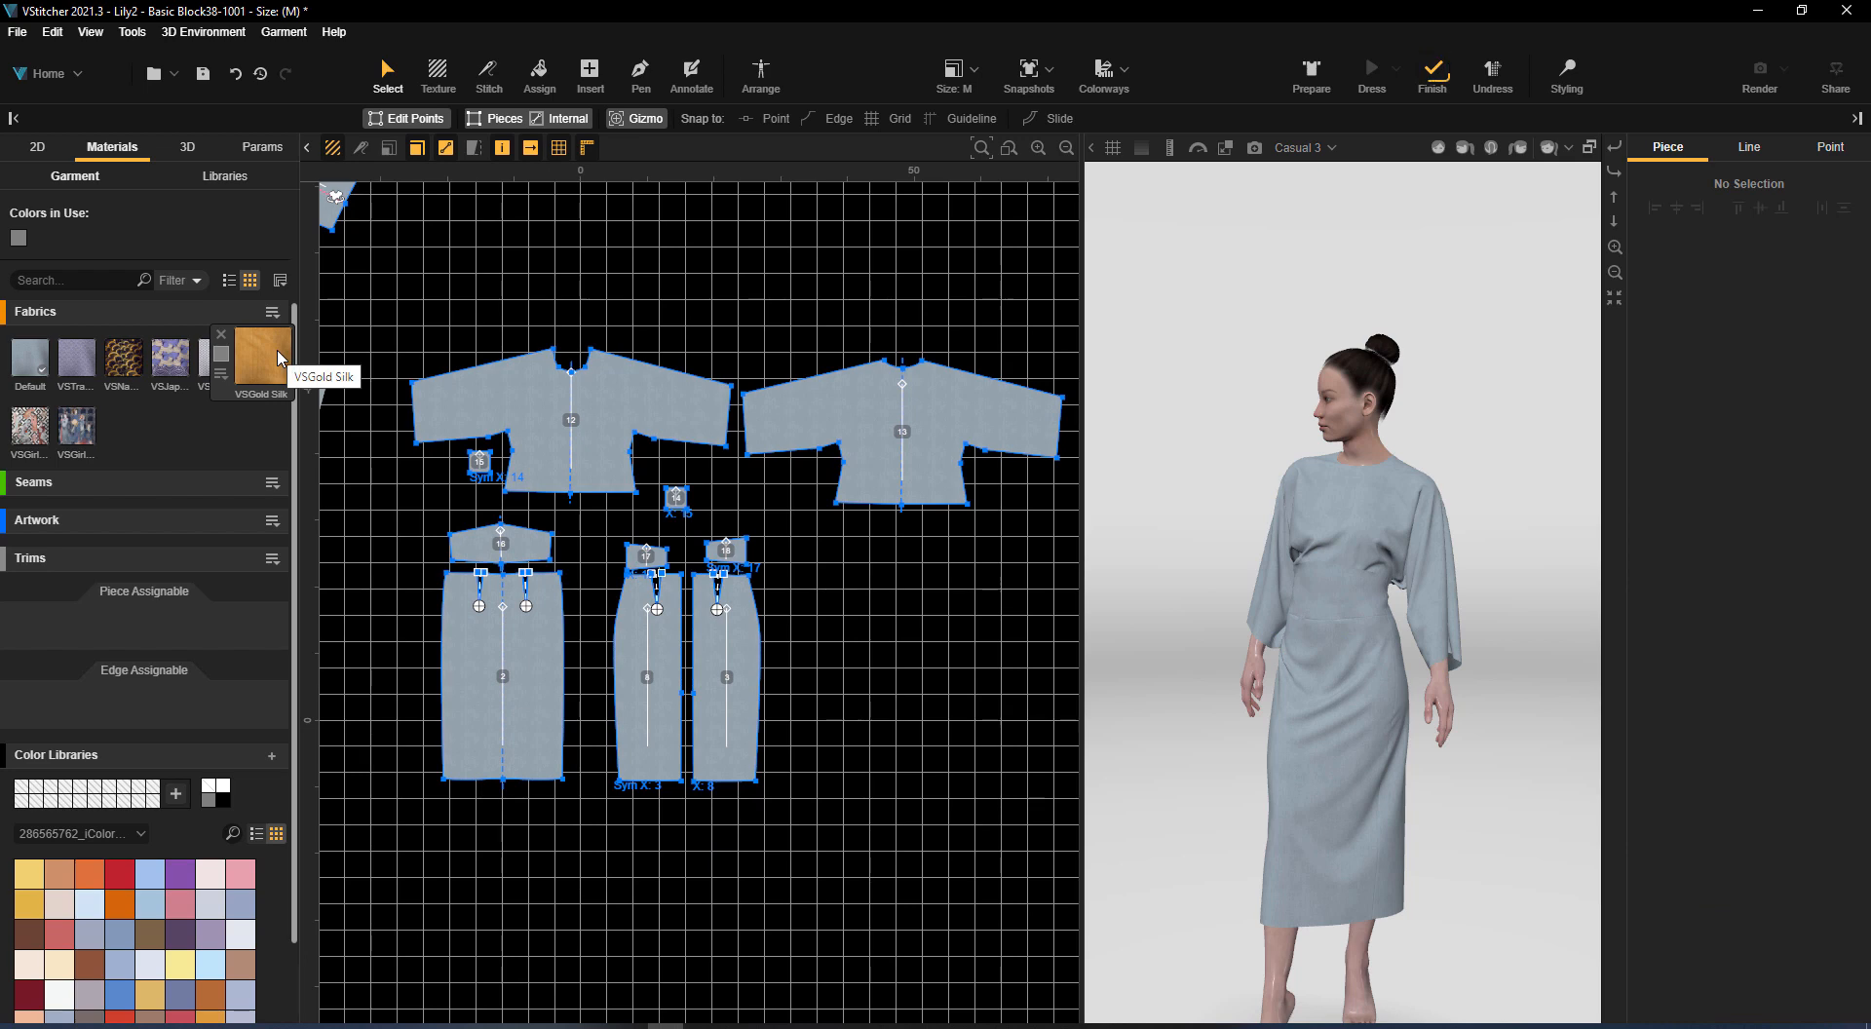
drag(119, 365, 544, 412)
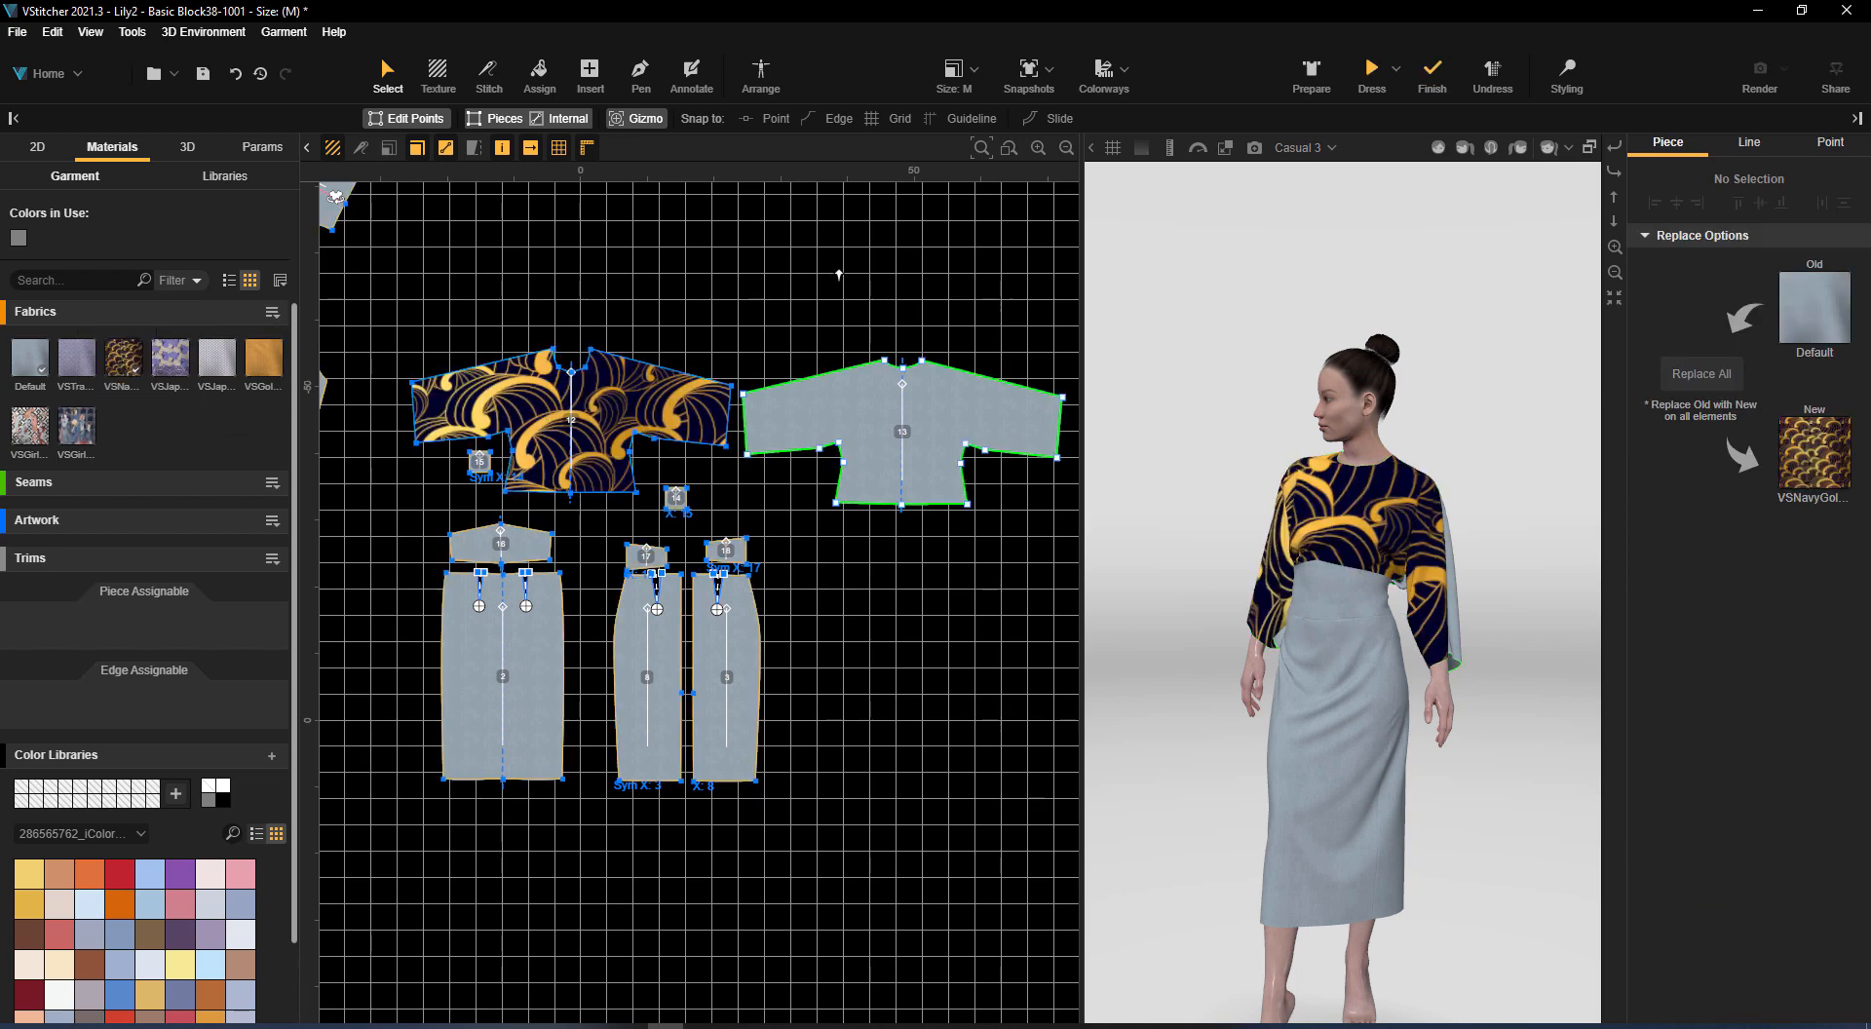
click(1696, 373)
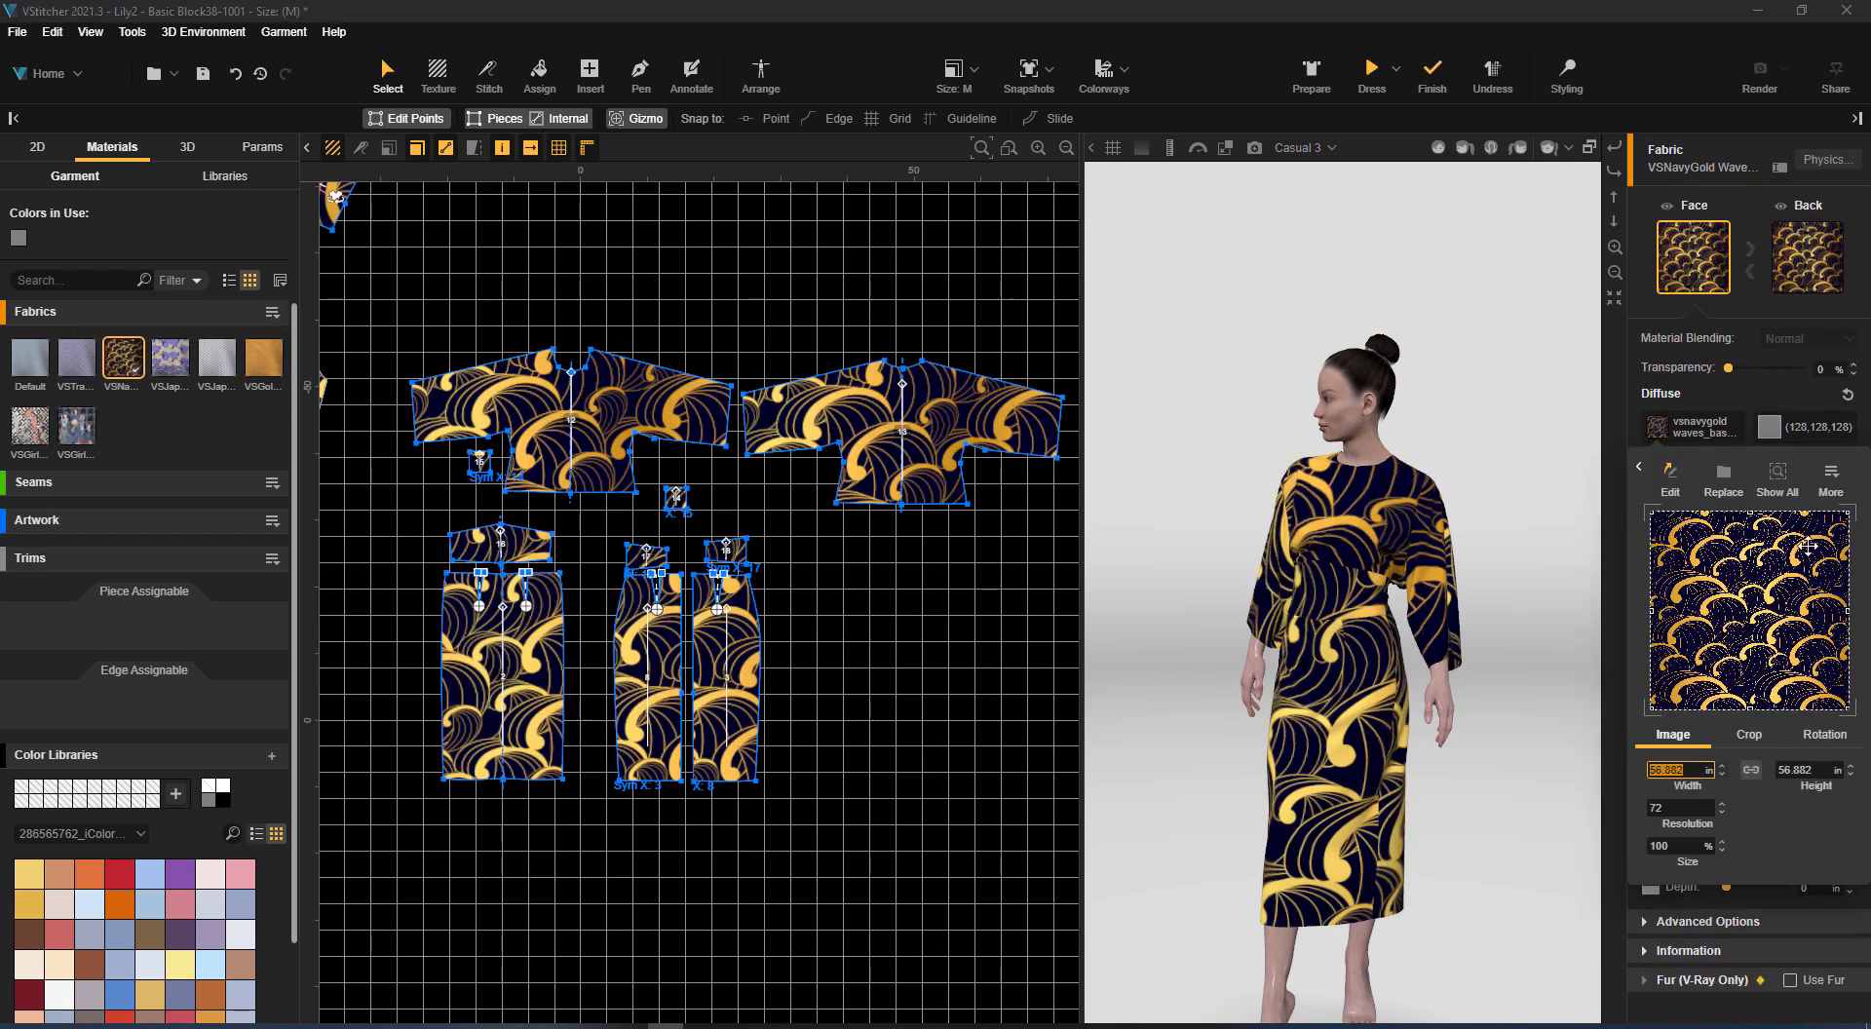
Set the width of the VSNavyGold Waves diffuse image to 17 in
text(17)
key(Return)
right_drag(1518, 591, 1466, 624)
click(1015, 531)
Assign the VSGold Silk fabric to waistband pieces 16, 17 and 18 and check its diffuse settings
scroll(395, 529, up, 2)
middle_drag(394, 529, 370, 364)
drag(263, 361, 853, 396)
click(1007, 456)
click(263, 361)
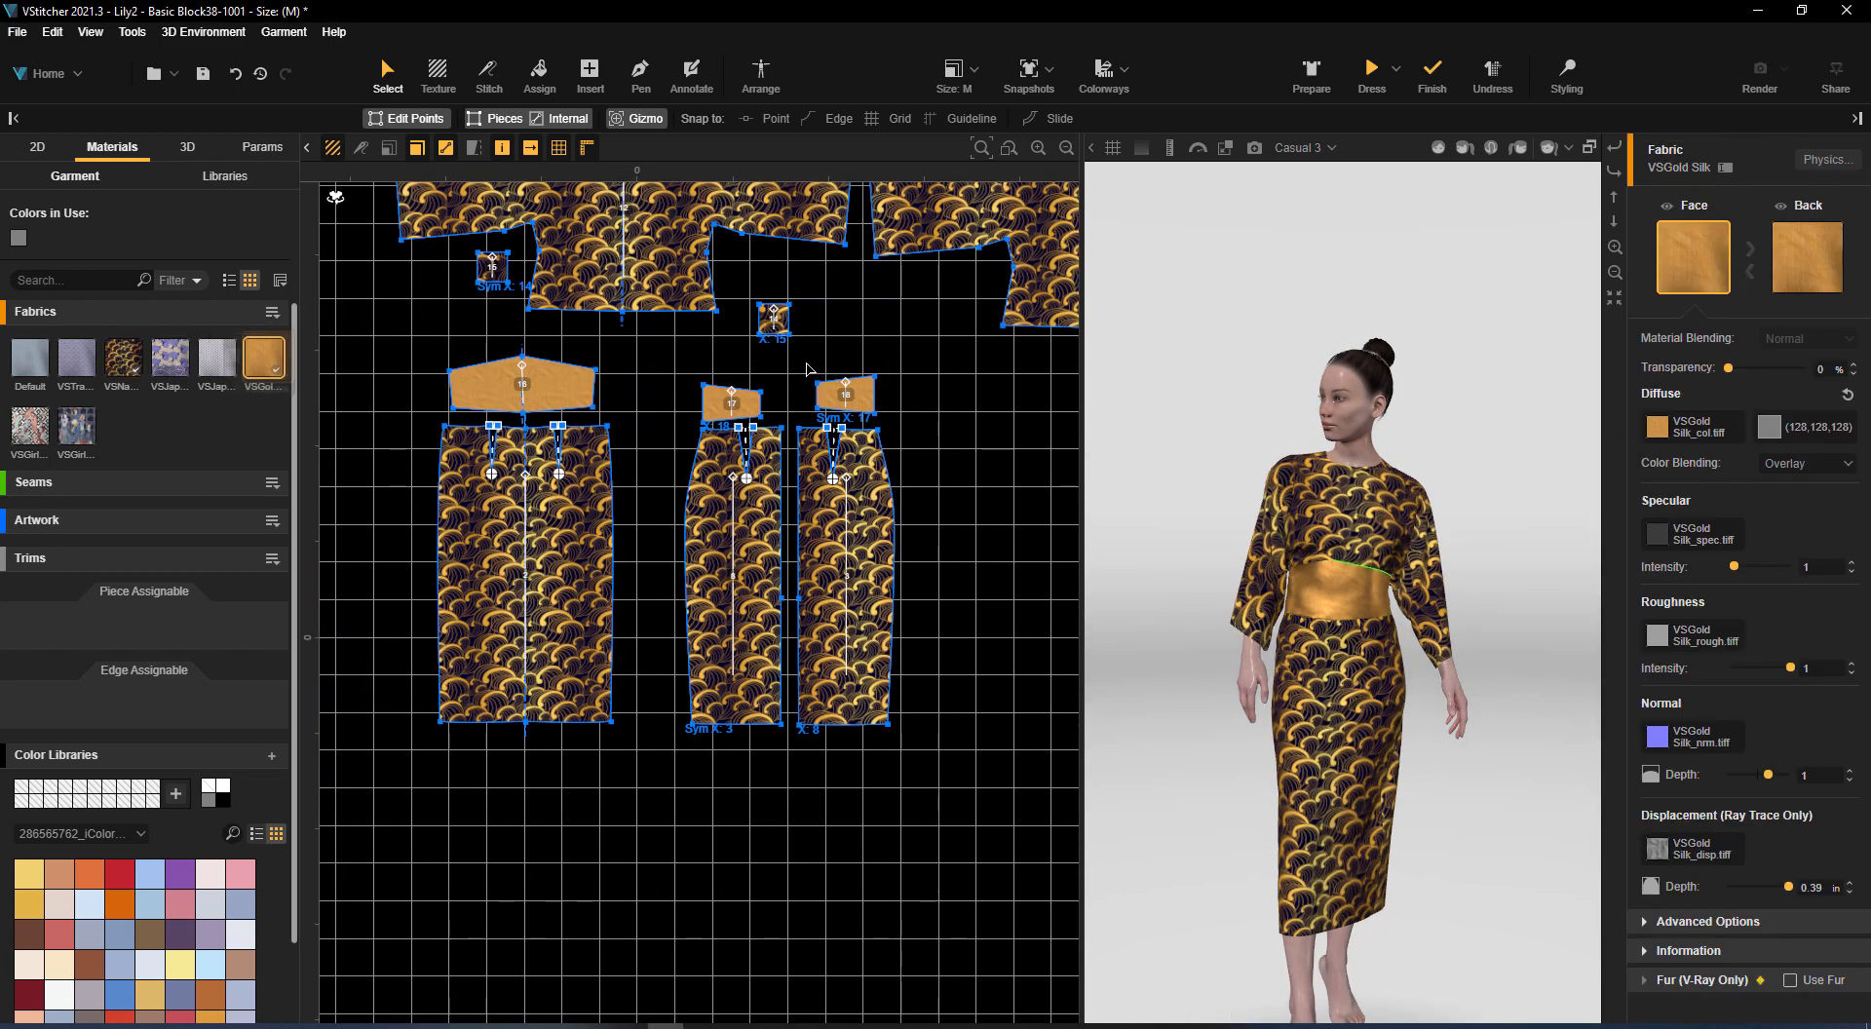
click(1658, 427)
click(1584, 733)
right_drag(1585, 647, 1585, 643)
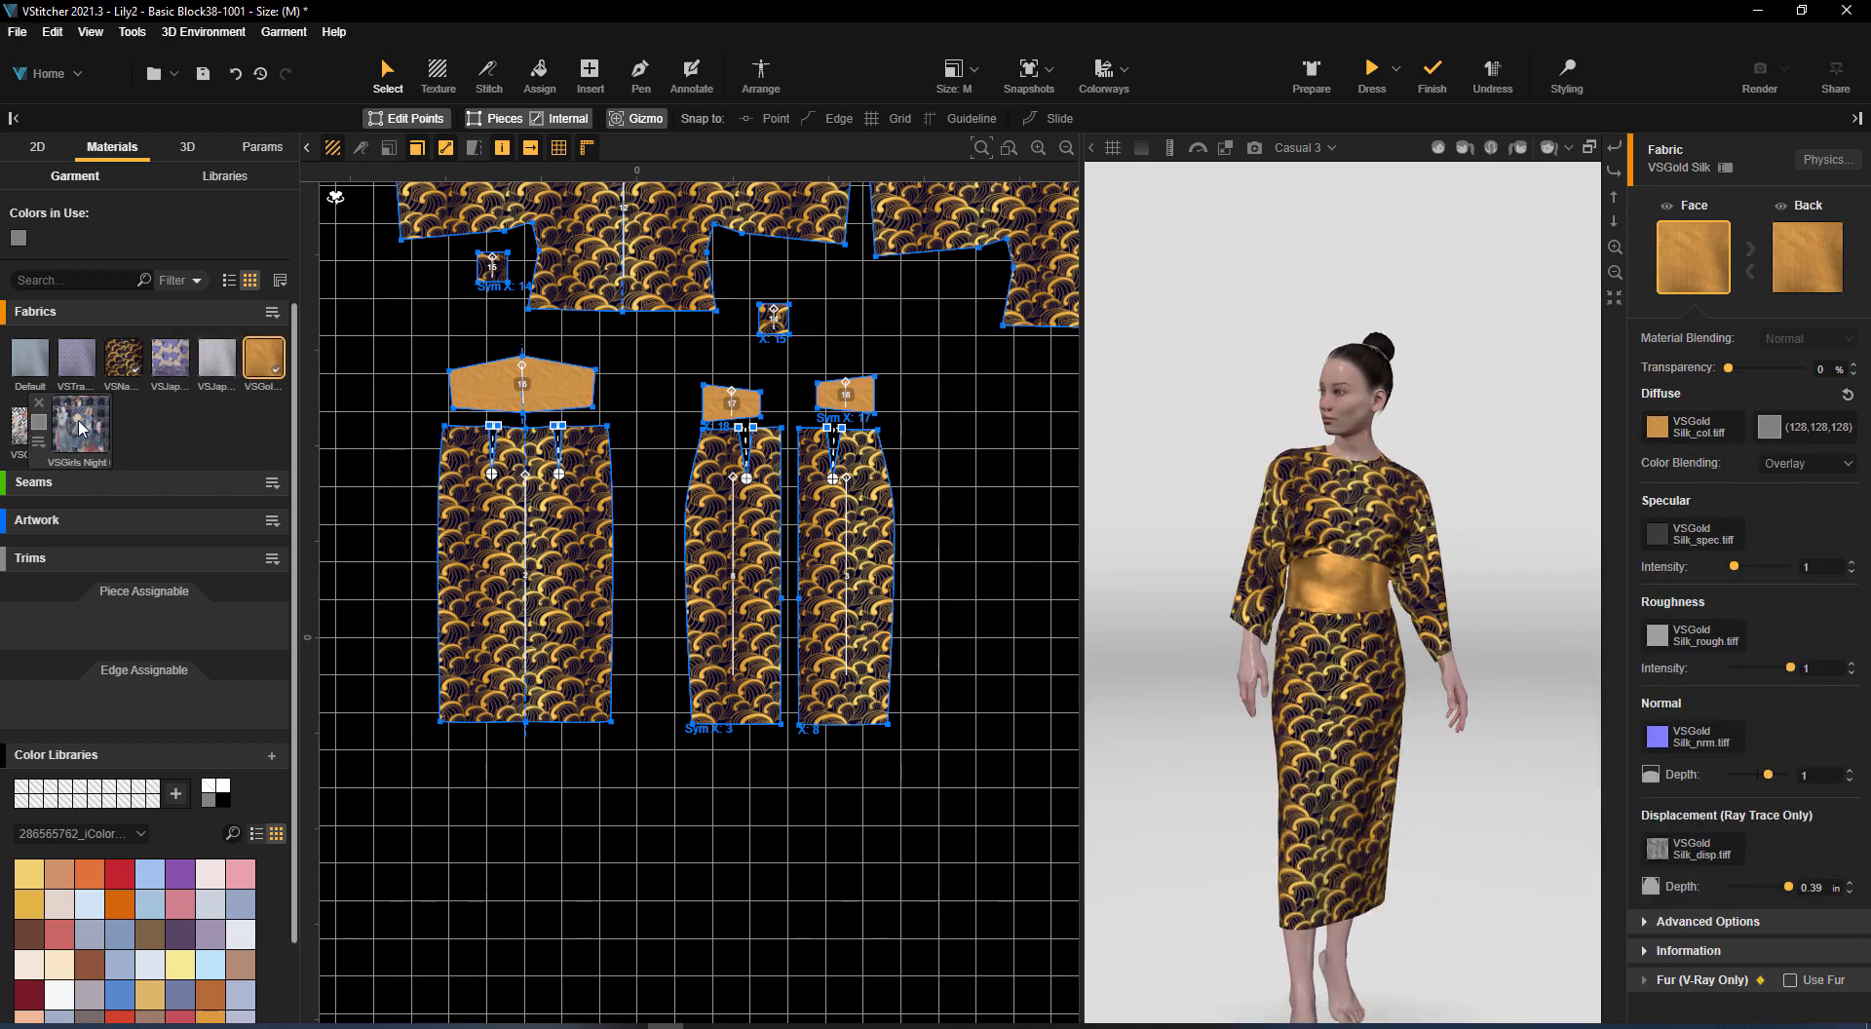
Assign the VSTraditional Wave fabric to waistband pieces 16, 17 and 18
drag(76, 358, 523, 384)
drag(156, 371, 731, 401)
drag(1524, 564, 1591, 599)
Scale the VSTraditional Wave fabric's diffuse image to 15 in wide, and finally to 30 in
click(76, 359)
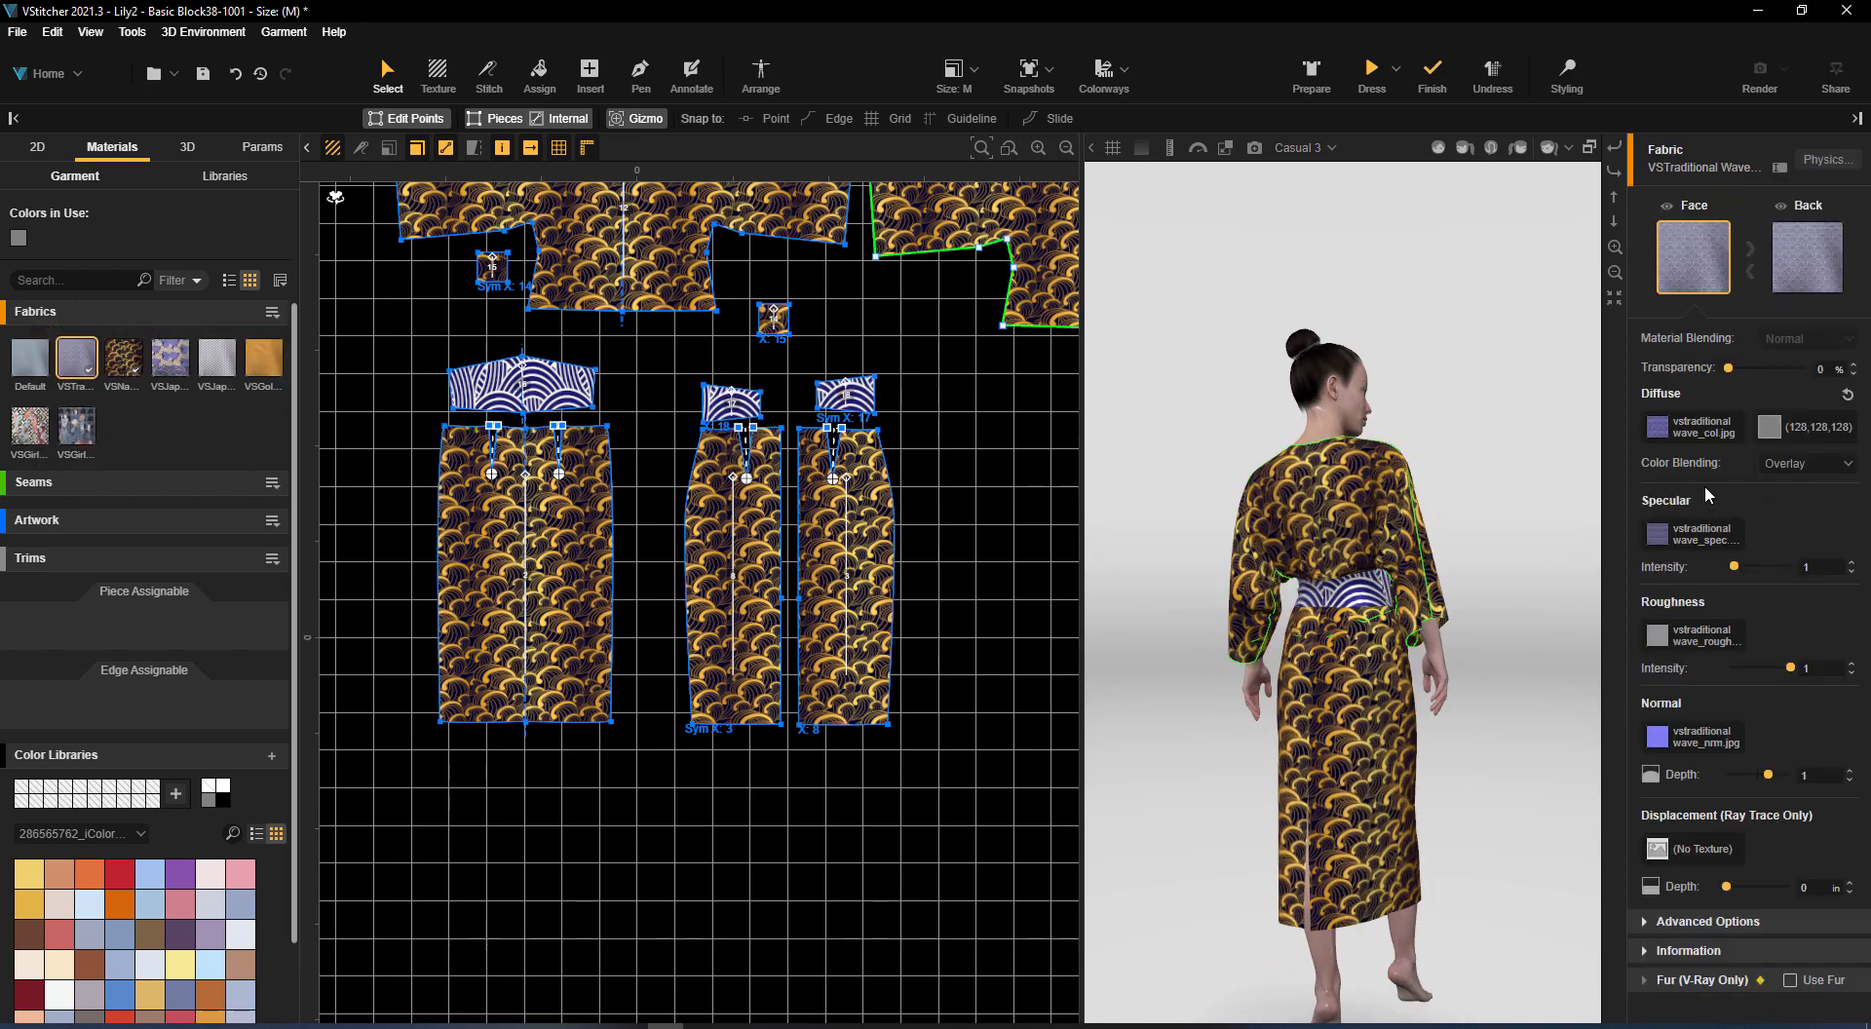
click(1701, 427)
text(15)
key(Return)
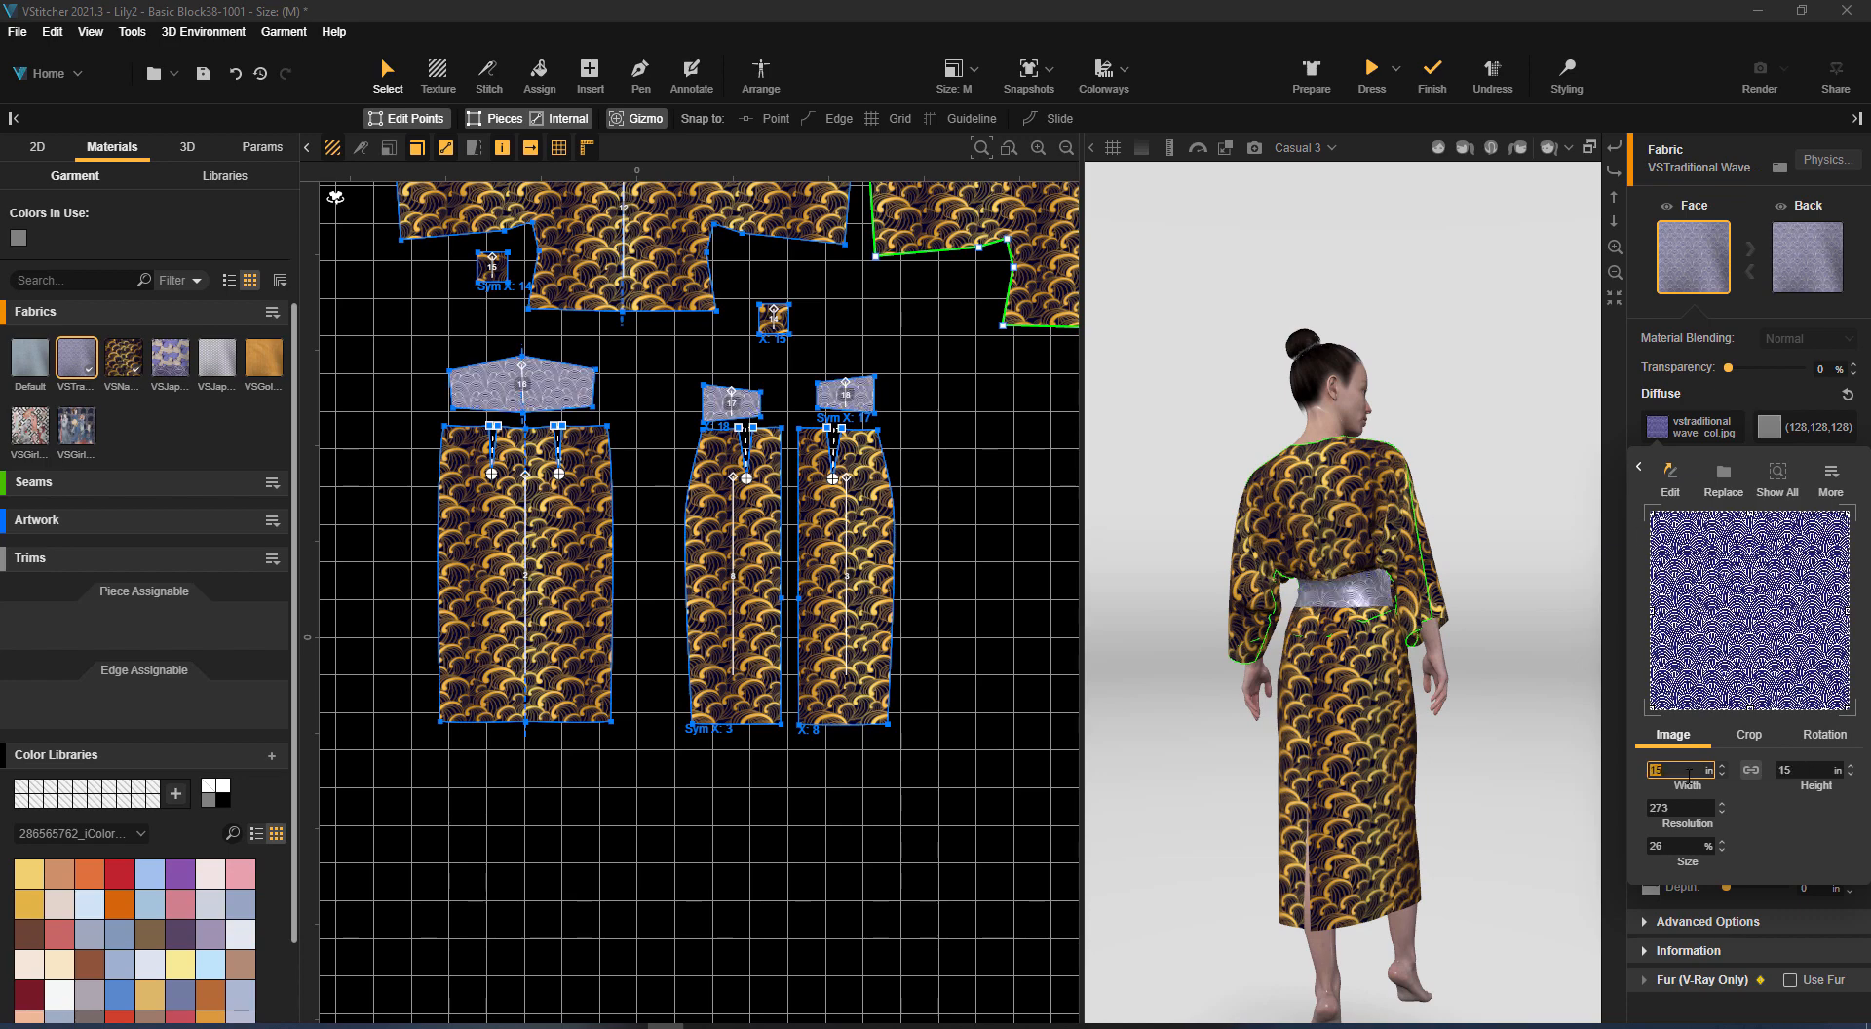
text(30)
key(Return)
drag(1474, 647, 1543, 580)
scroll(1467, 573, up, 3)
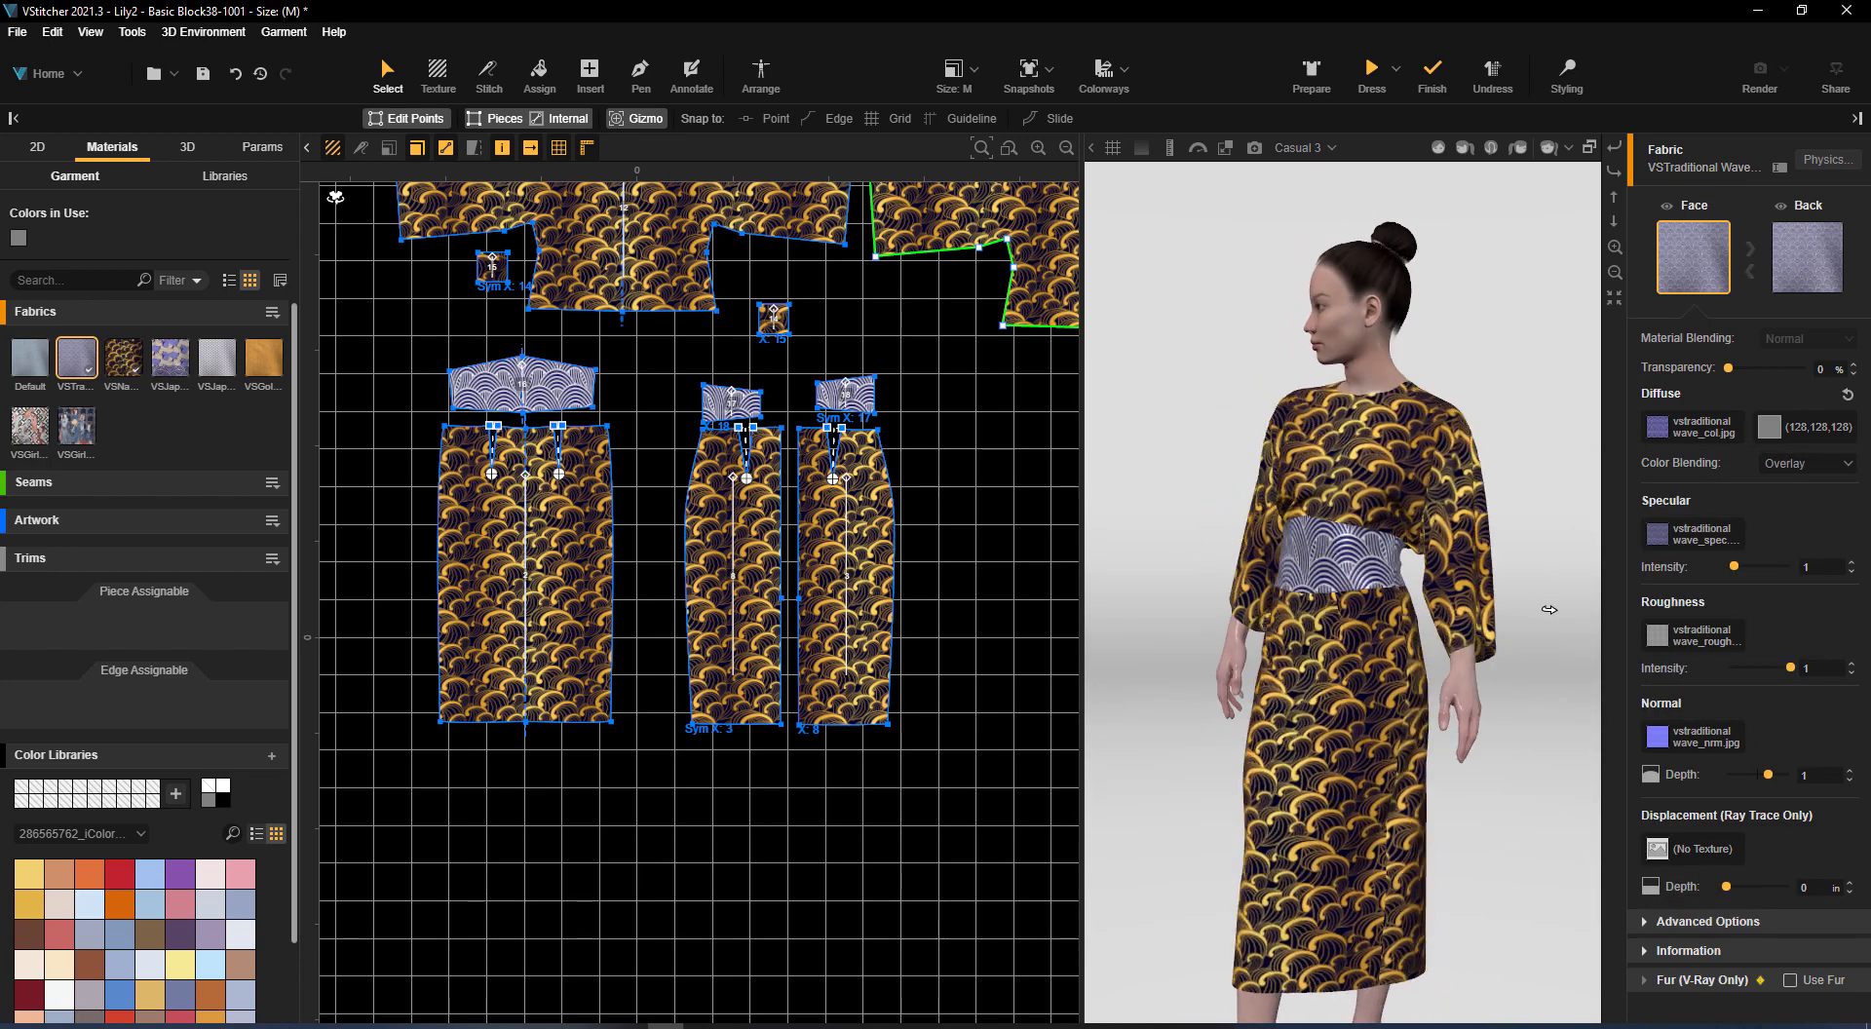
Replace the VSNavyGold Waves fabric with VSJapanese Patchwork on all its pieces and scale the new diffuse image to 20 in wide
mouse_move(159, 366)
drag(159, 365, 488, 507)
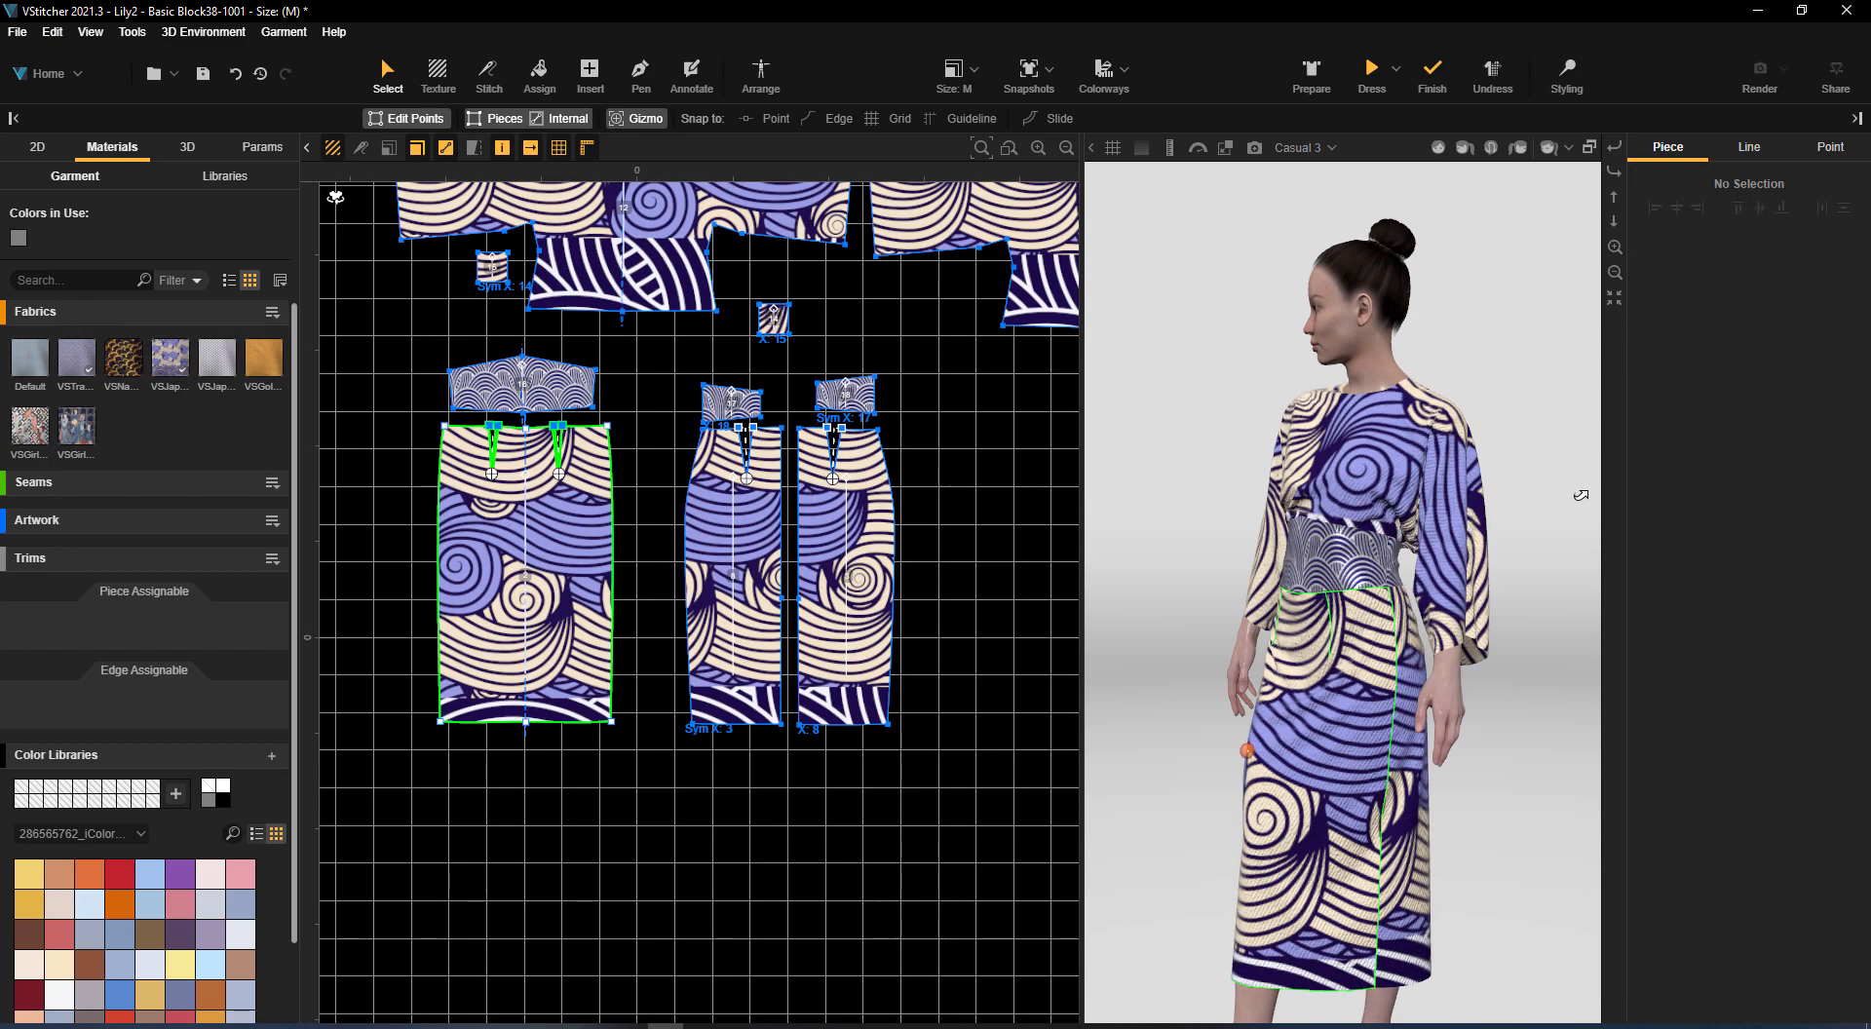
click(171, 357)
click(1701, 427)
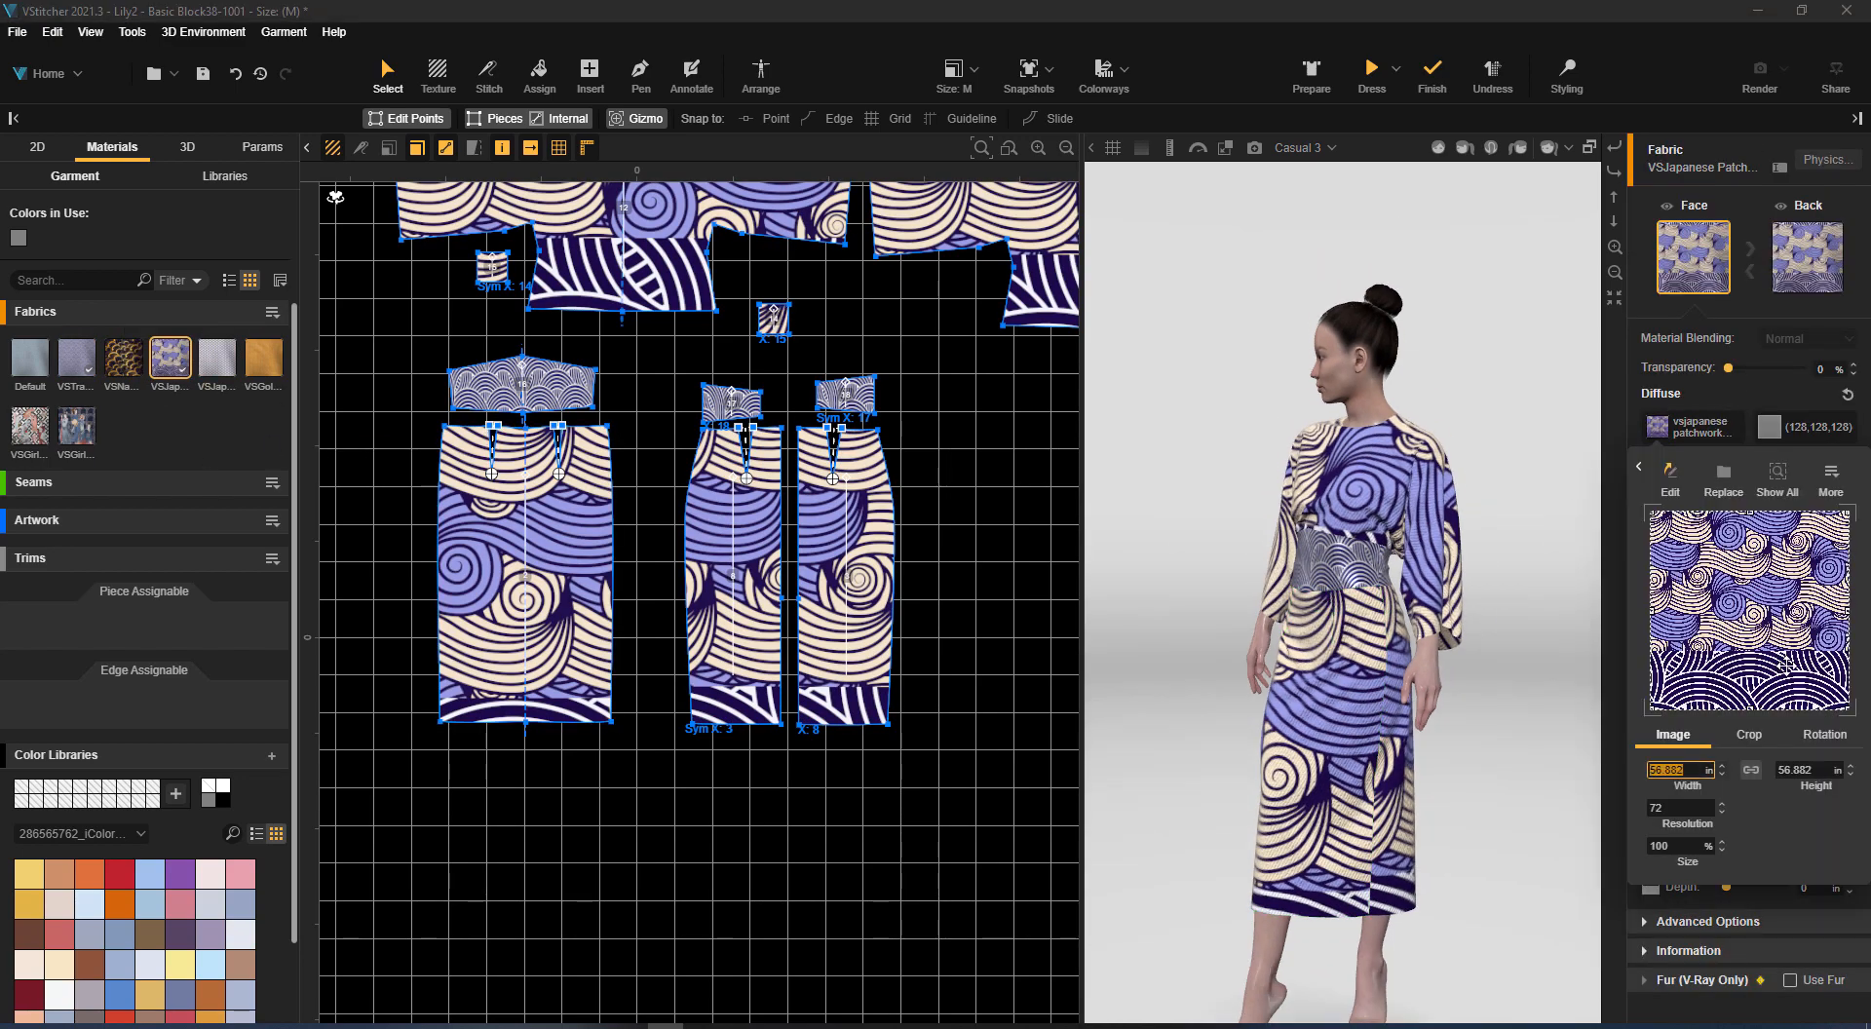
text(20)
key(Return)
drag(1540, 585, 1762, 538)
Reduce the VSJapanese Patchwork diffuse image width to 15 in and save the garment
click(1701, 429)
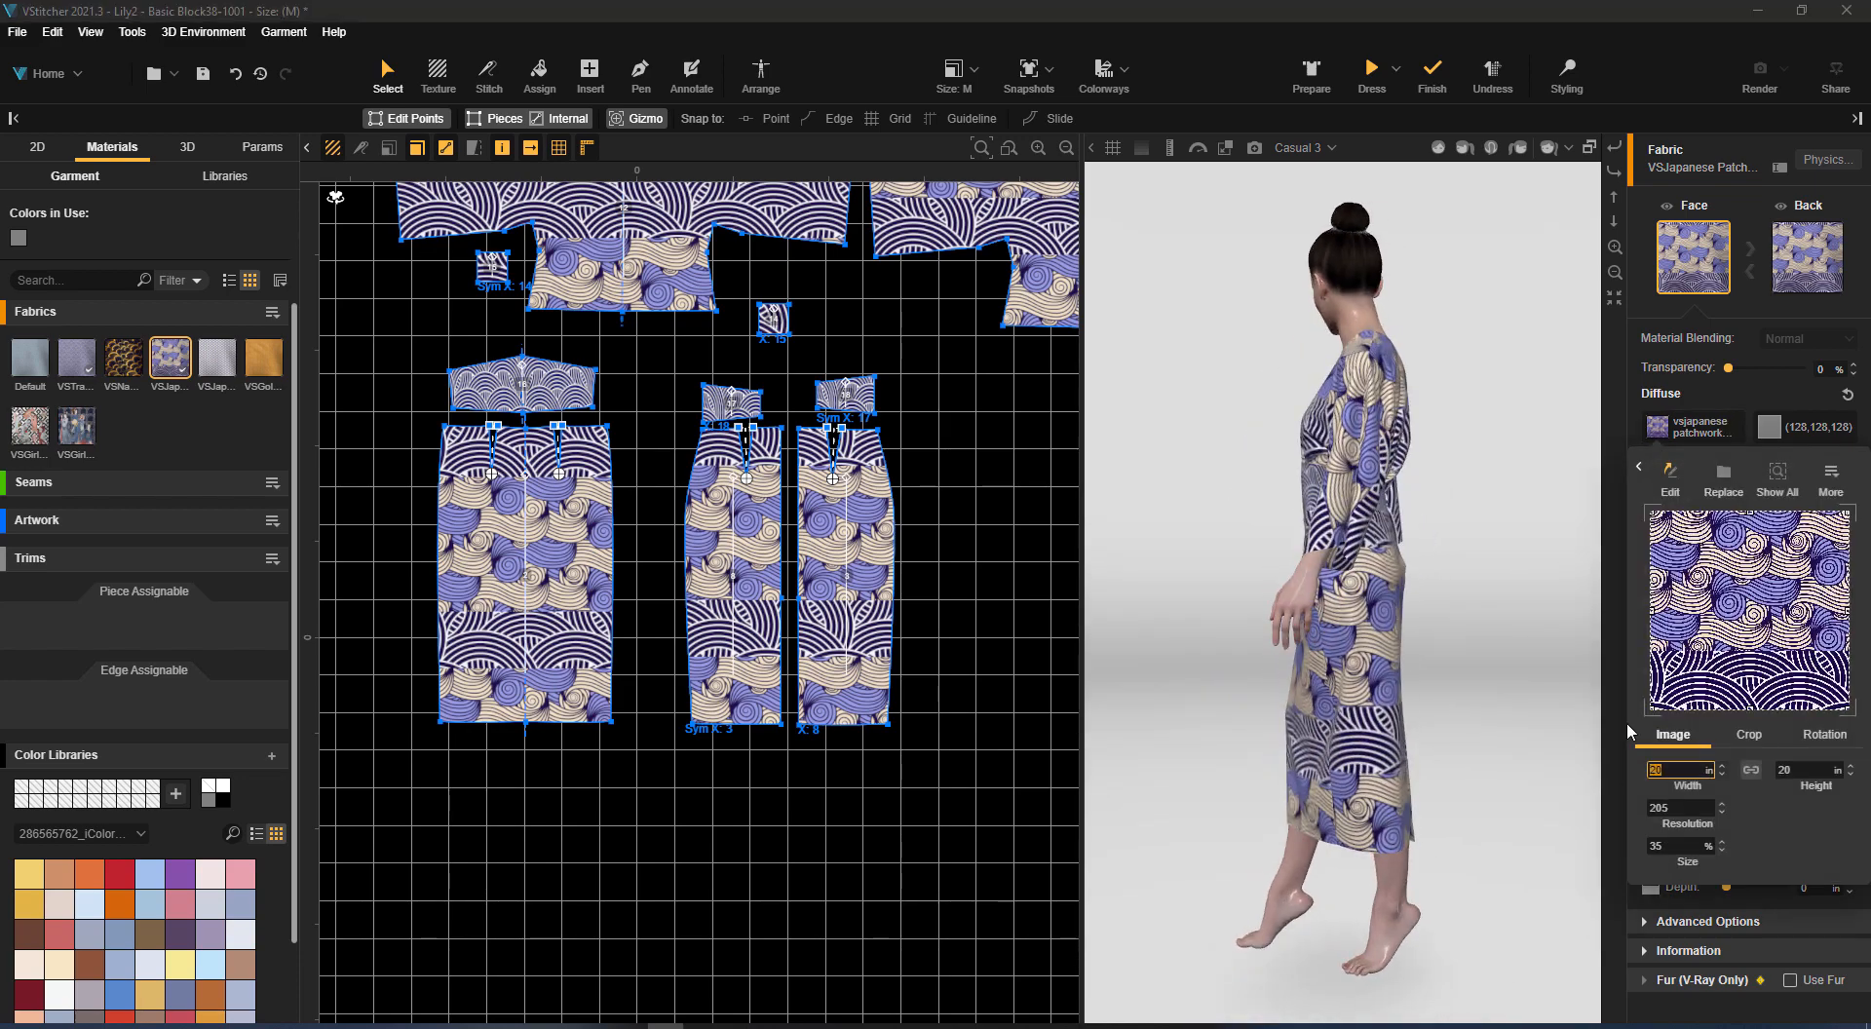
text(15)
key(Return)
drag(1530, 615, 1520, 527)
click(18, 31)
click(86, 191)
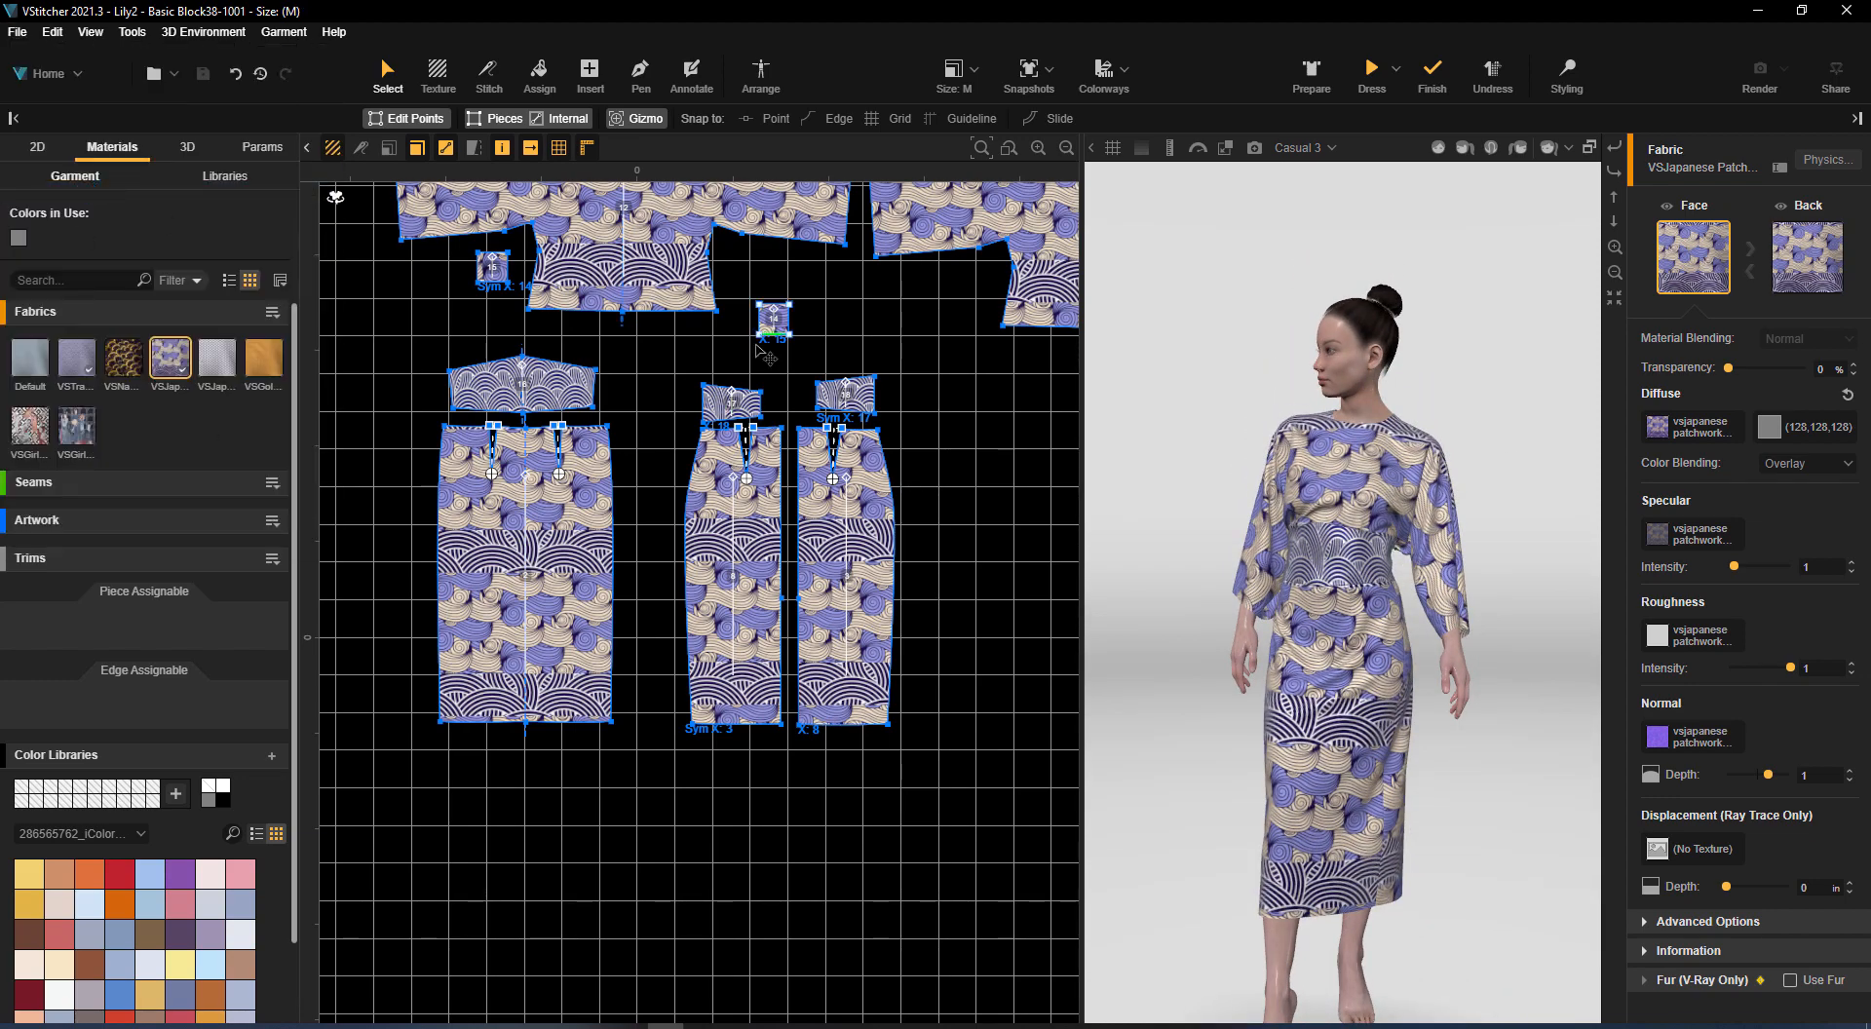
Open the Basic Block38-Kimono2 garment and dress it on the avatar
click(29, 33)
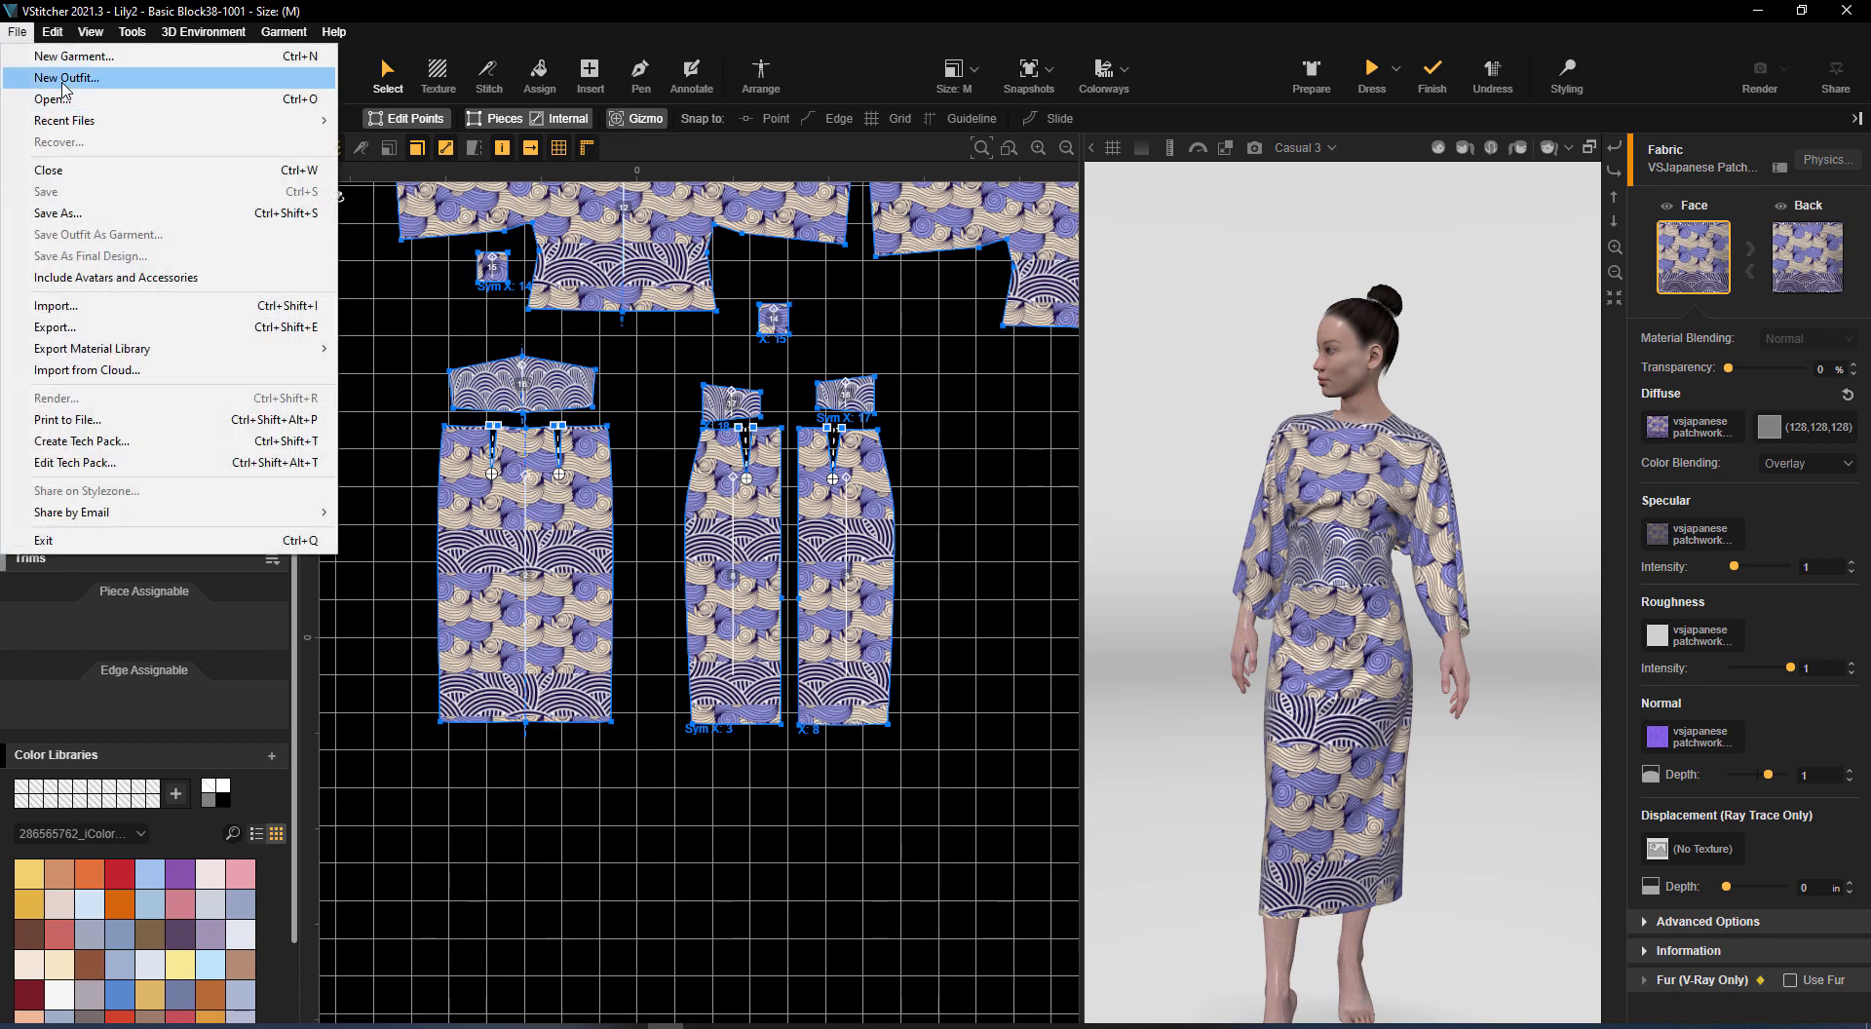
click(1007, 446)
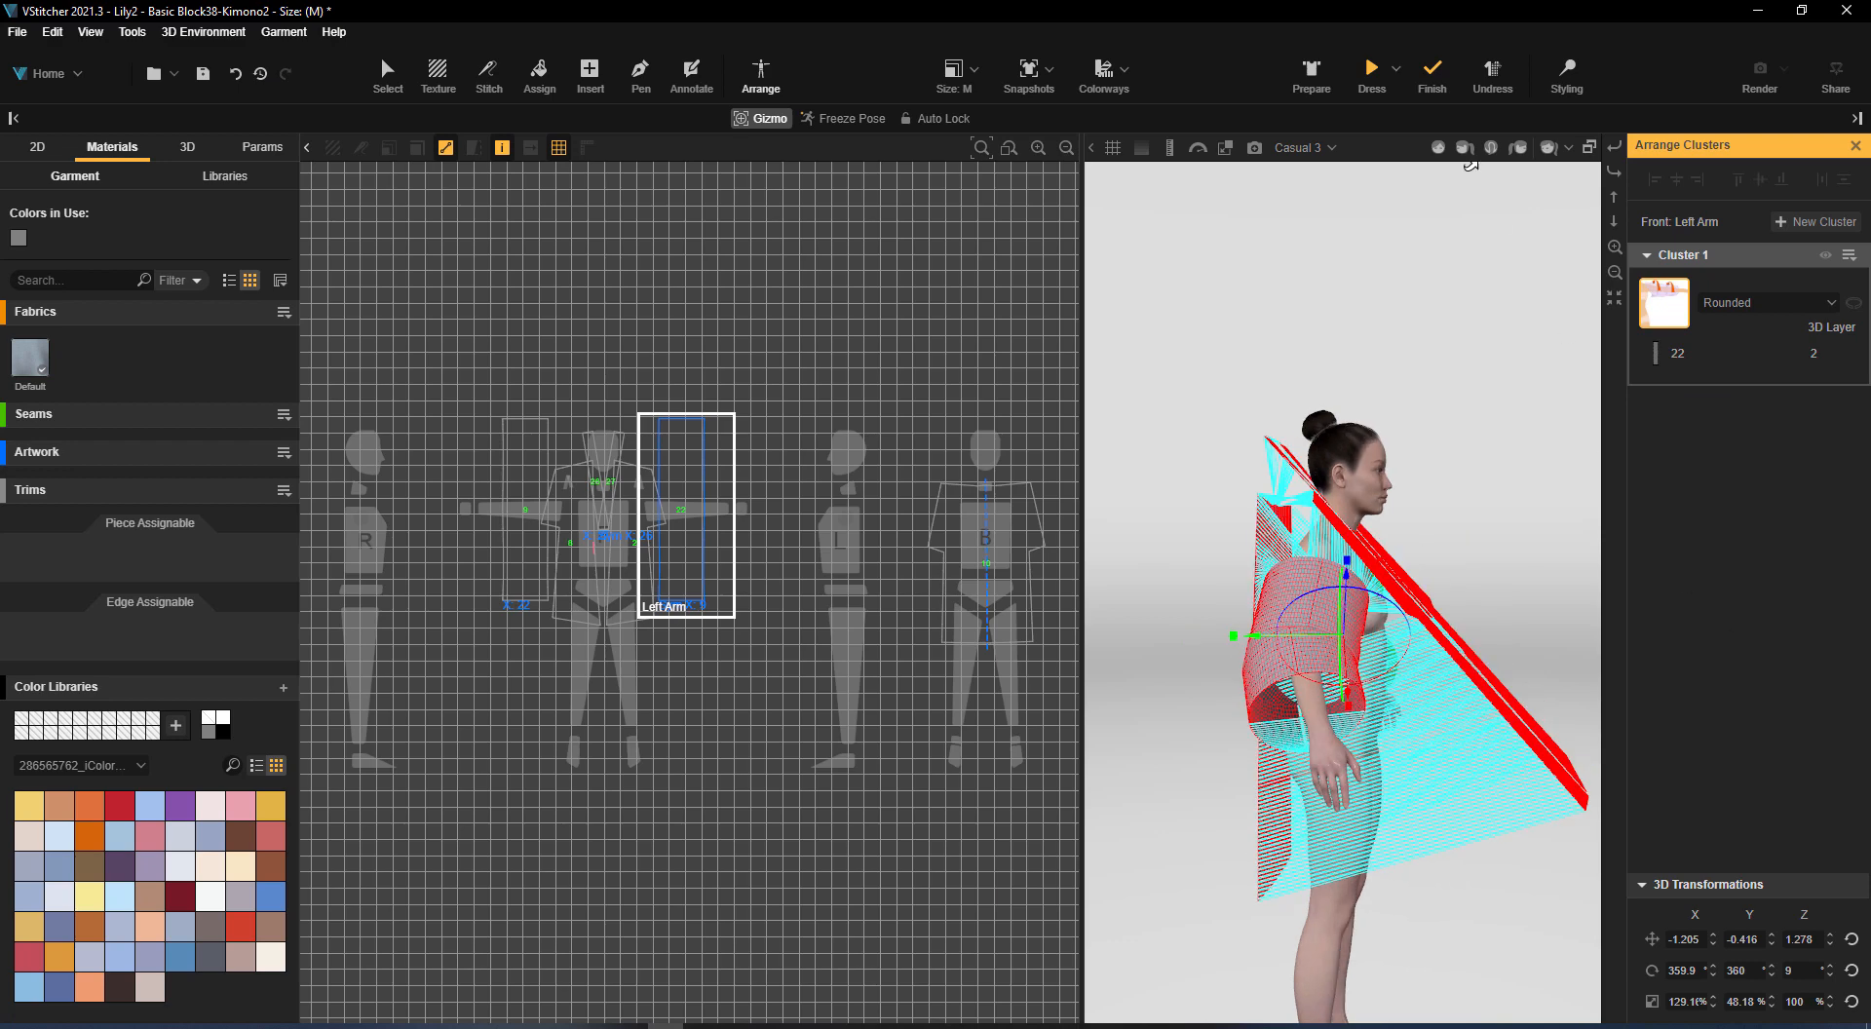
click(1372, 70)
drag(1469, 631, 1501, 635)
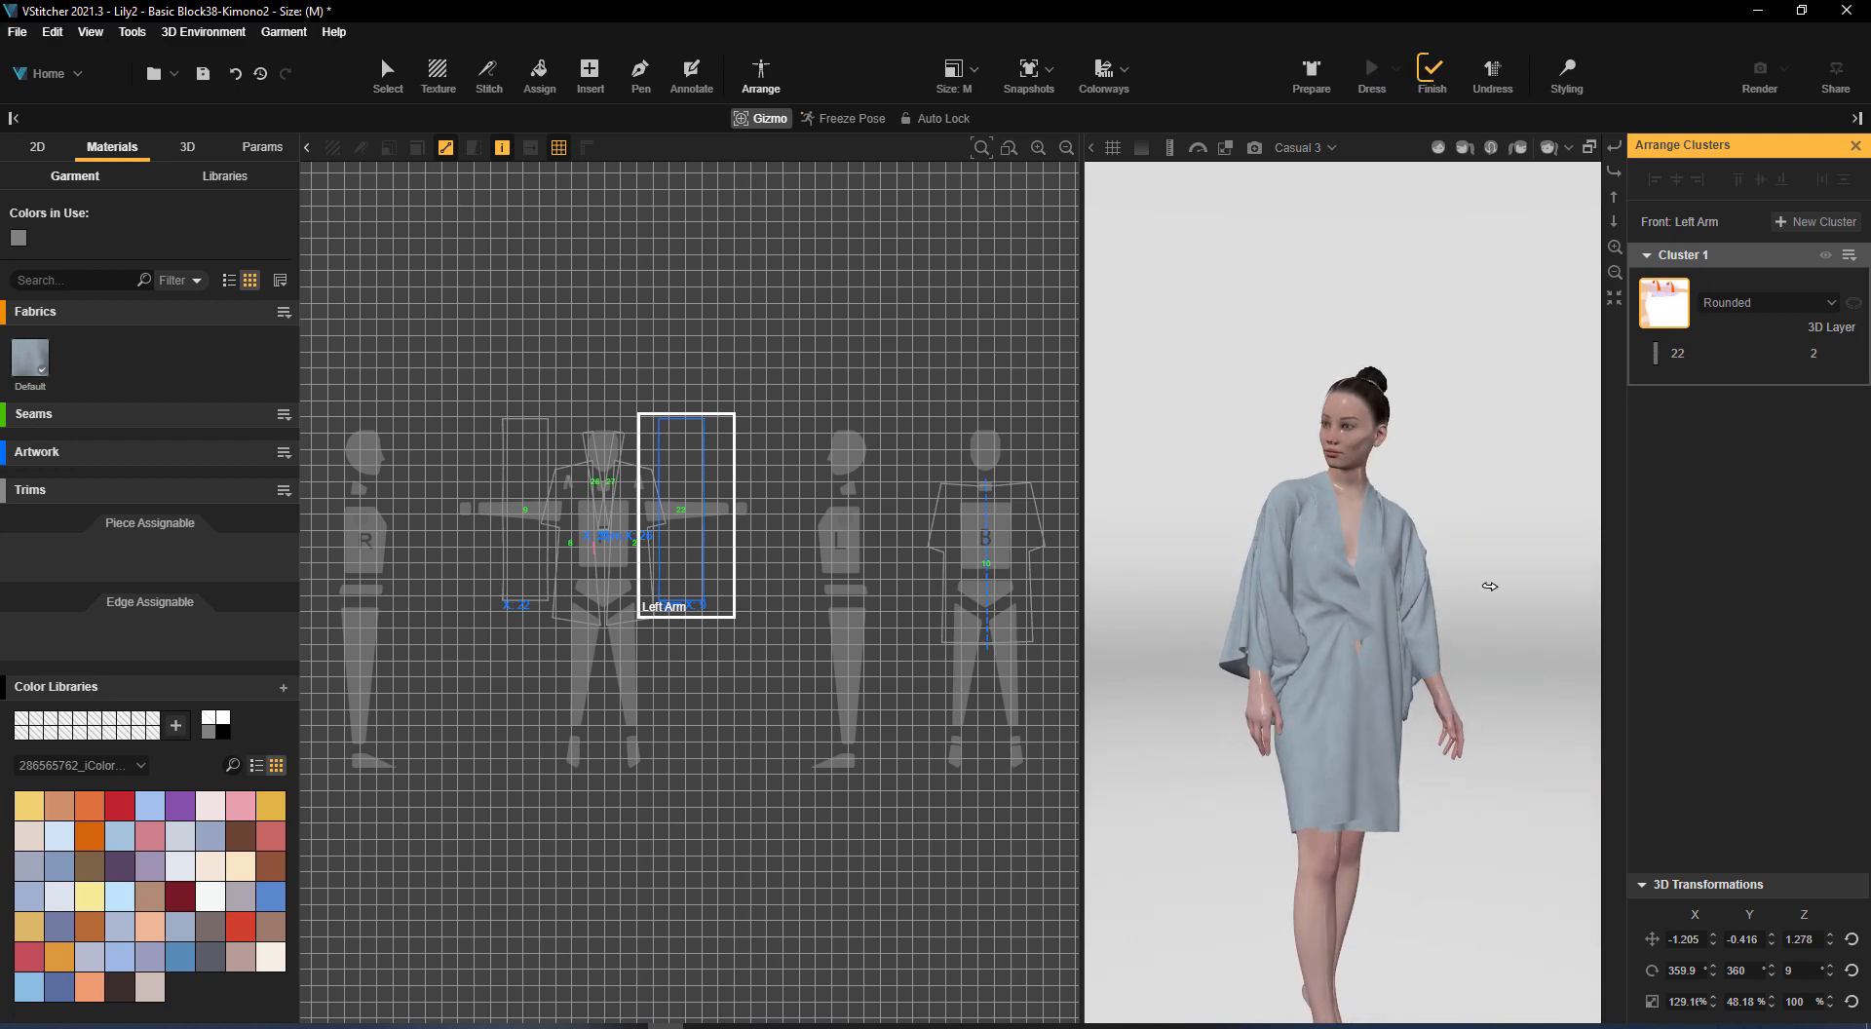
Delete the stitch at the lower end of neckband piece 26 so the front opens, and simulate the garment again
click(388, 70)
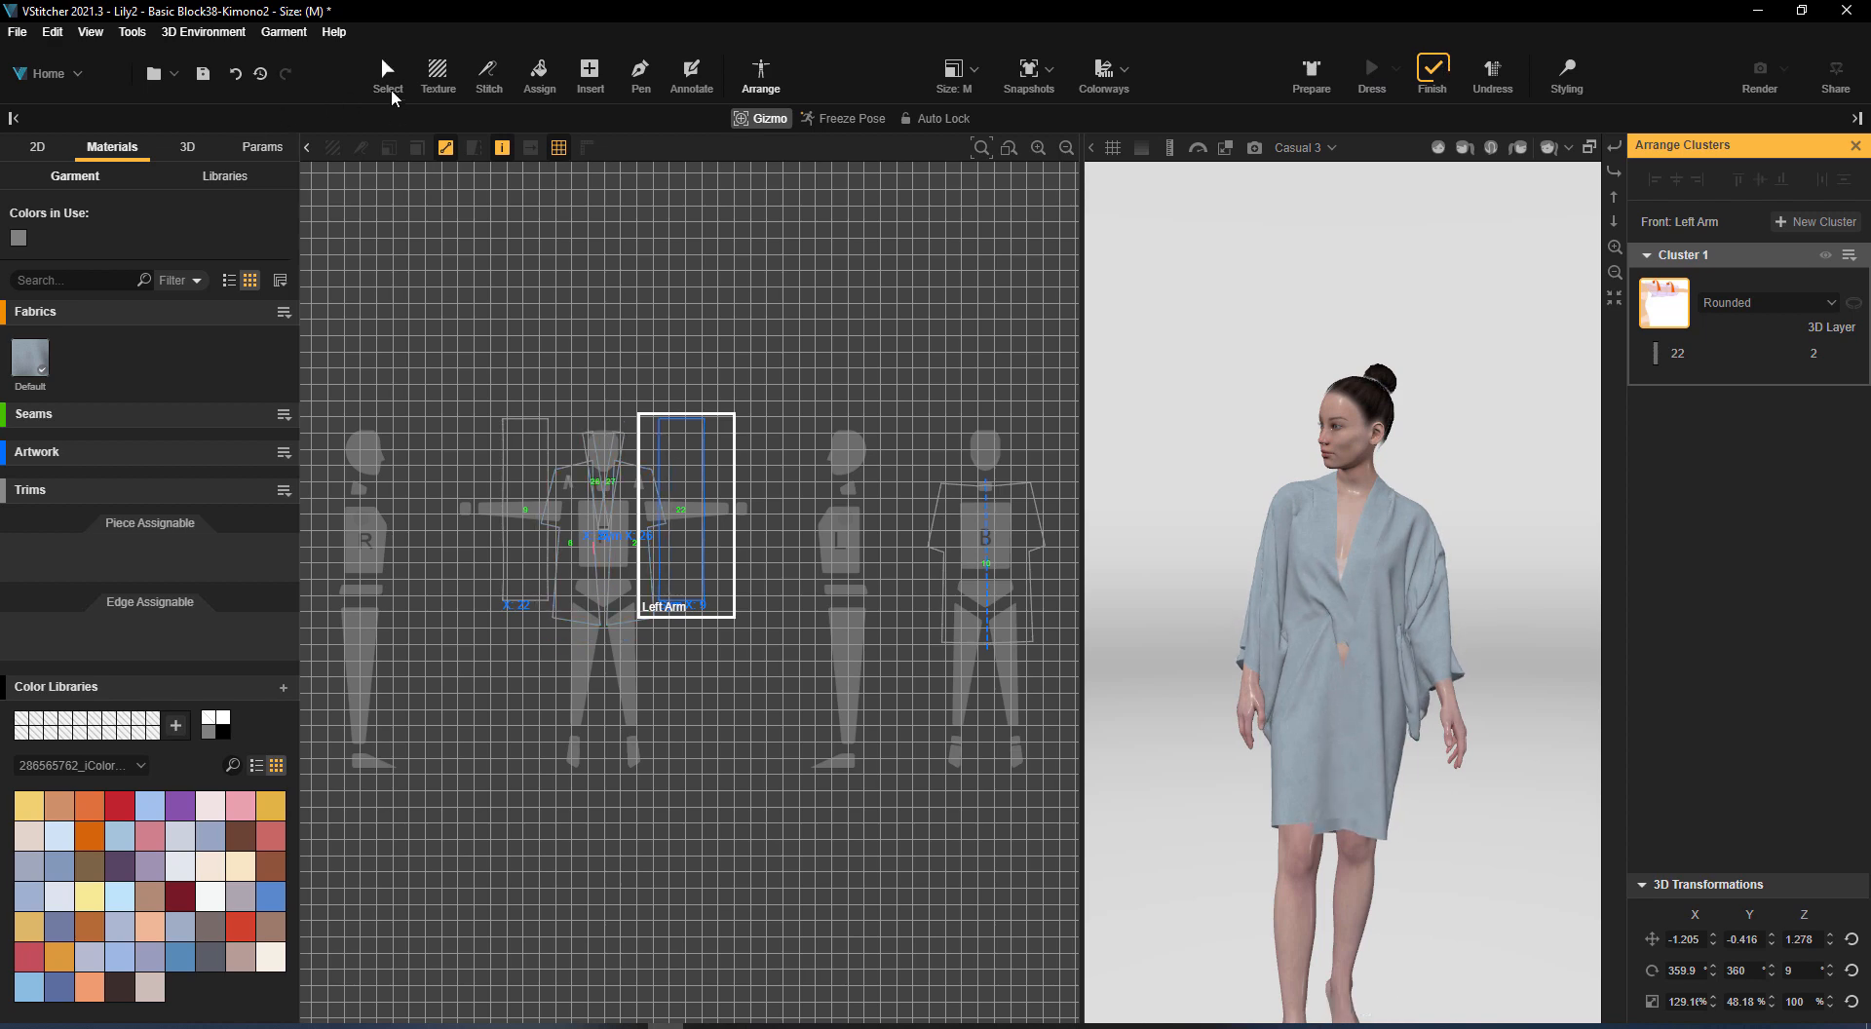
scroll(603, 568, up, 5)
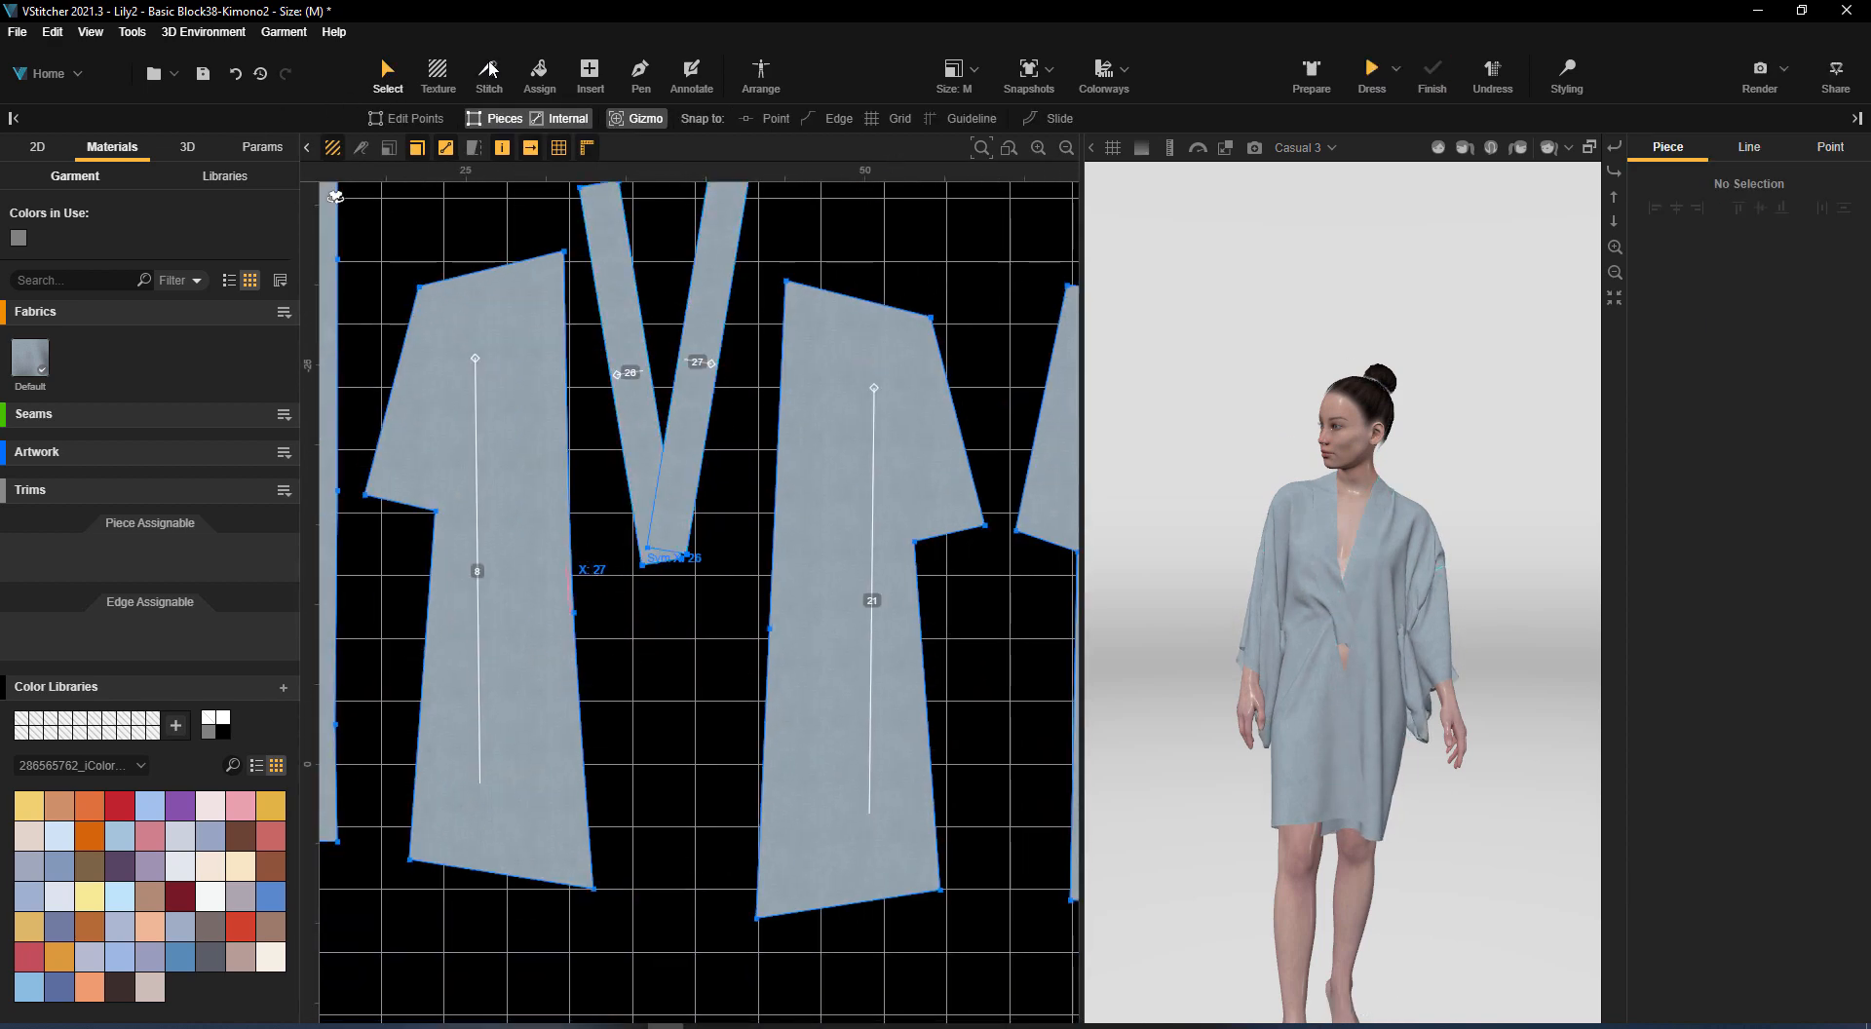
click(490, 71)
click(624, 566)
key(Delete)
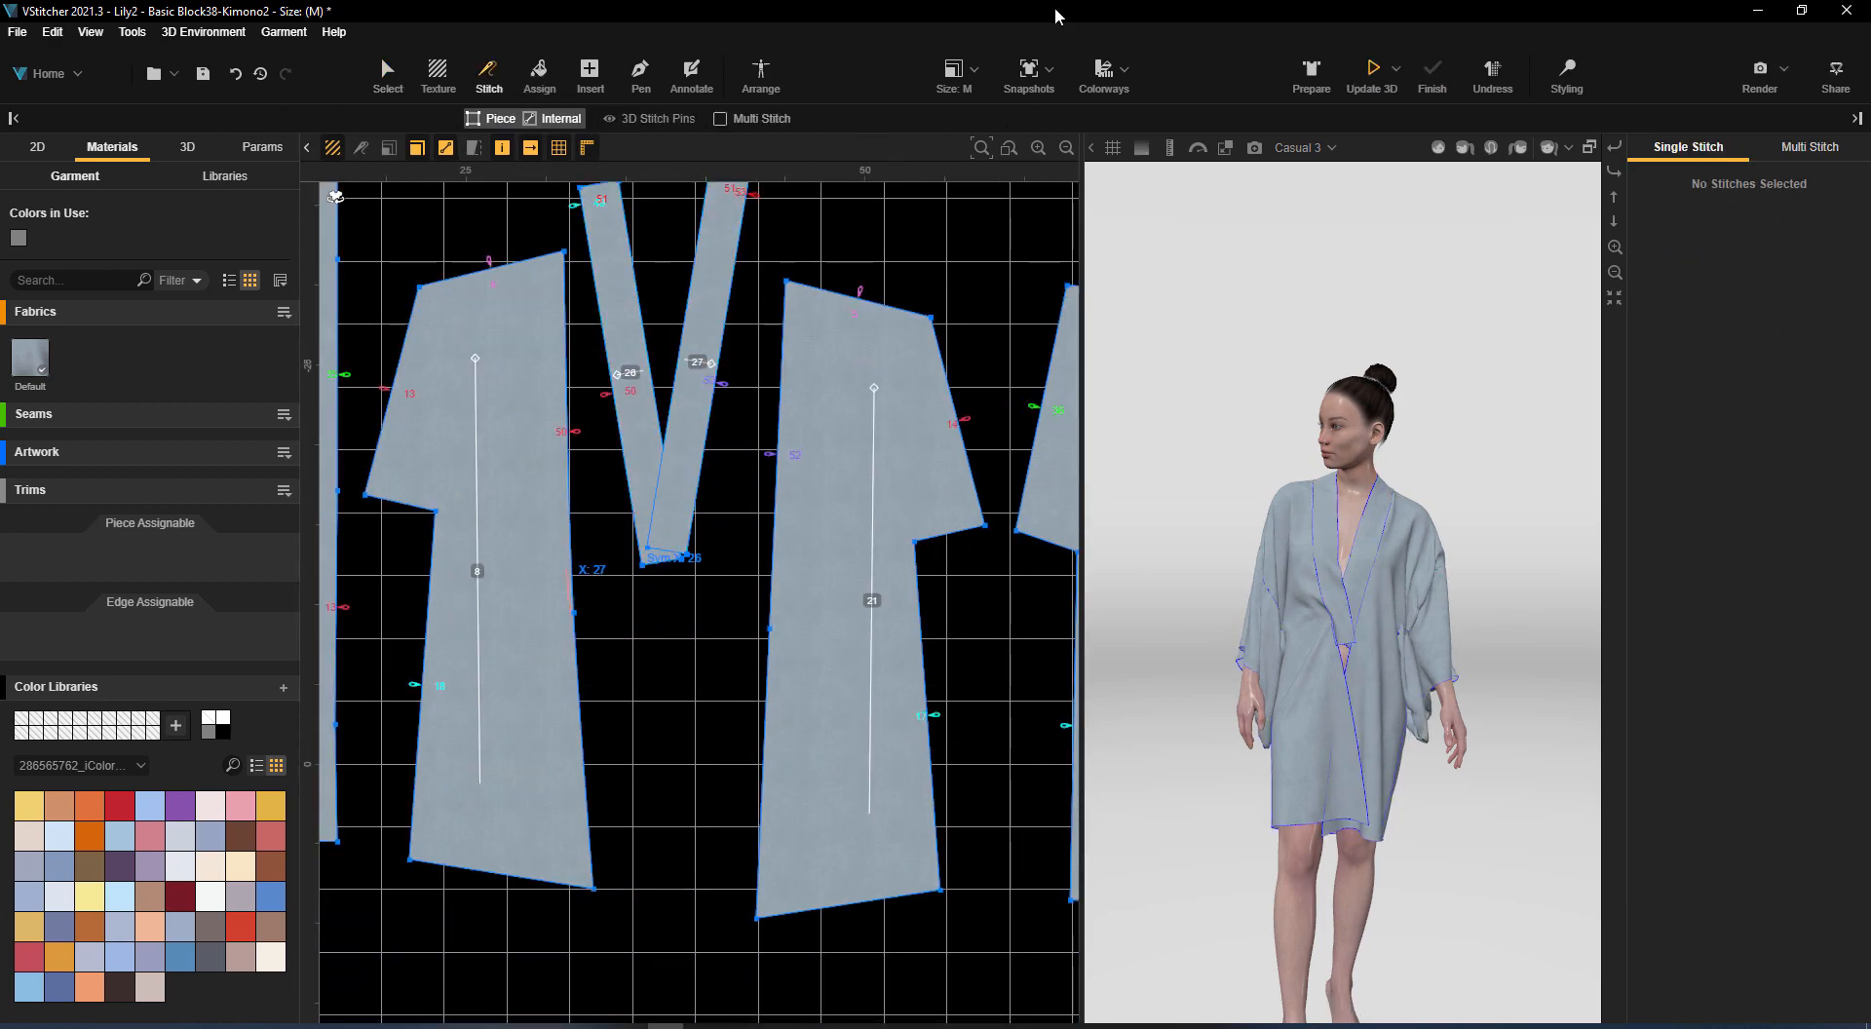
drag(1545, 538, 1494, 518)
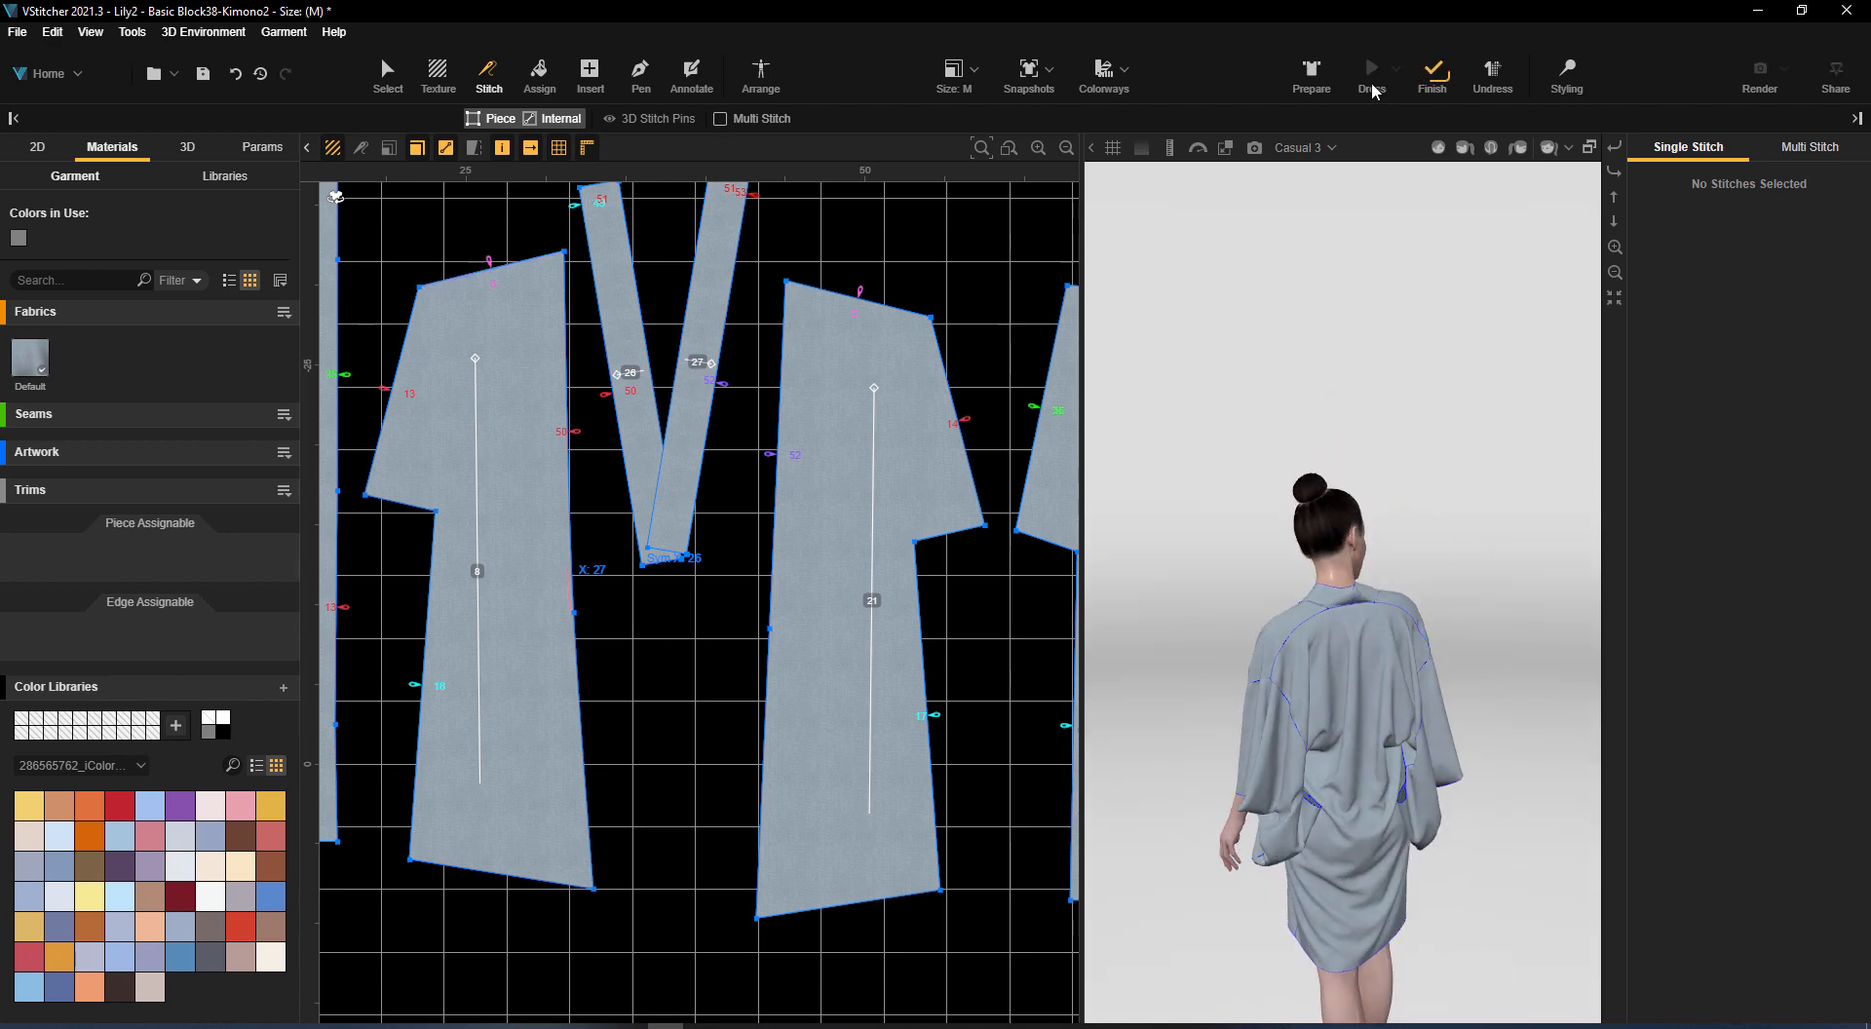
drag(1214, 511, 1367, 304)
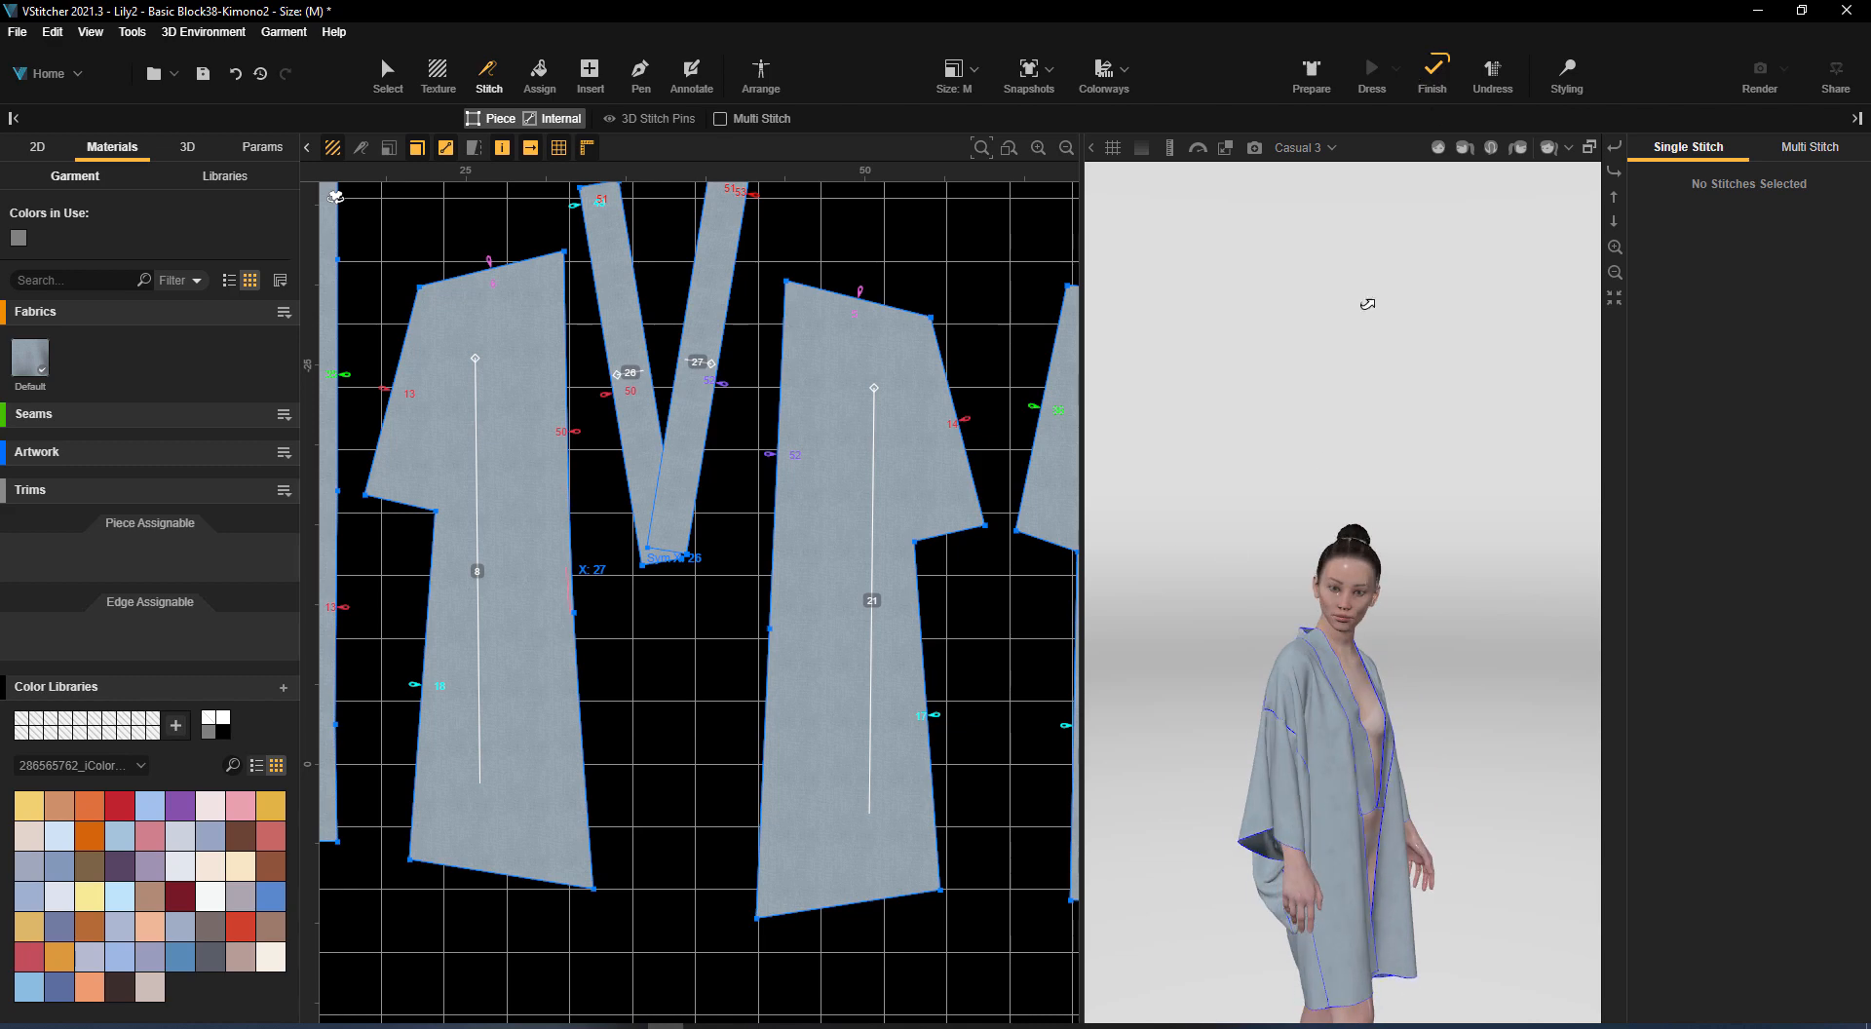
Try to pull the robe's front, hem and back into place on the avatar with the 3D Styling Pinch tool
click(1568, 74)
drag(1323, 650, 1377, 779)
drag(1460, 694, 1389, 471)
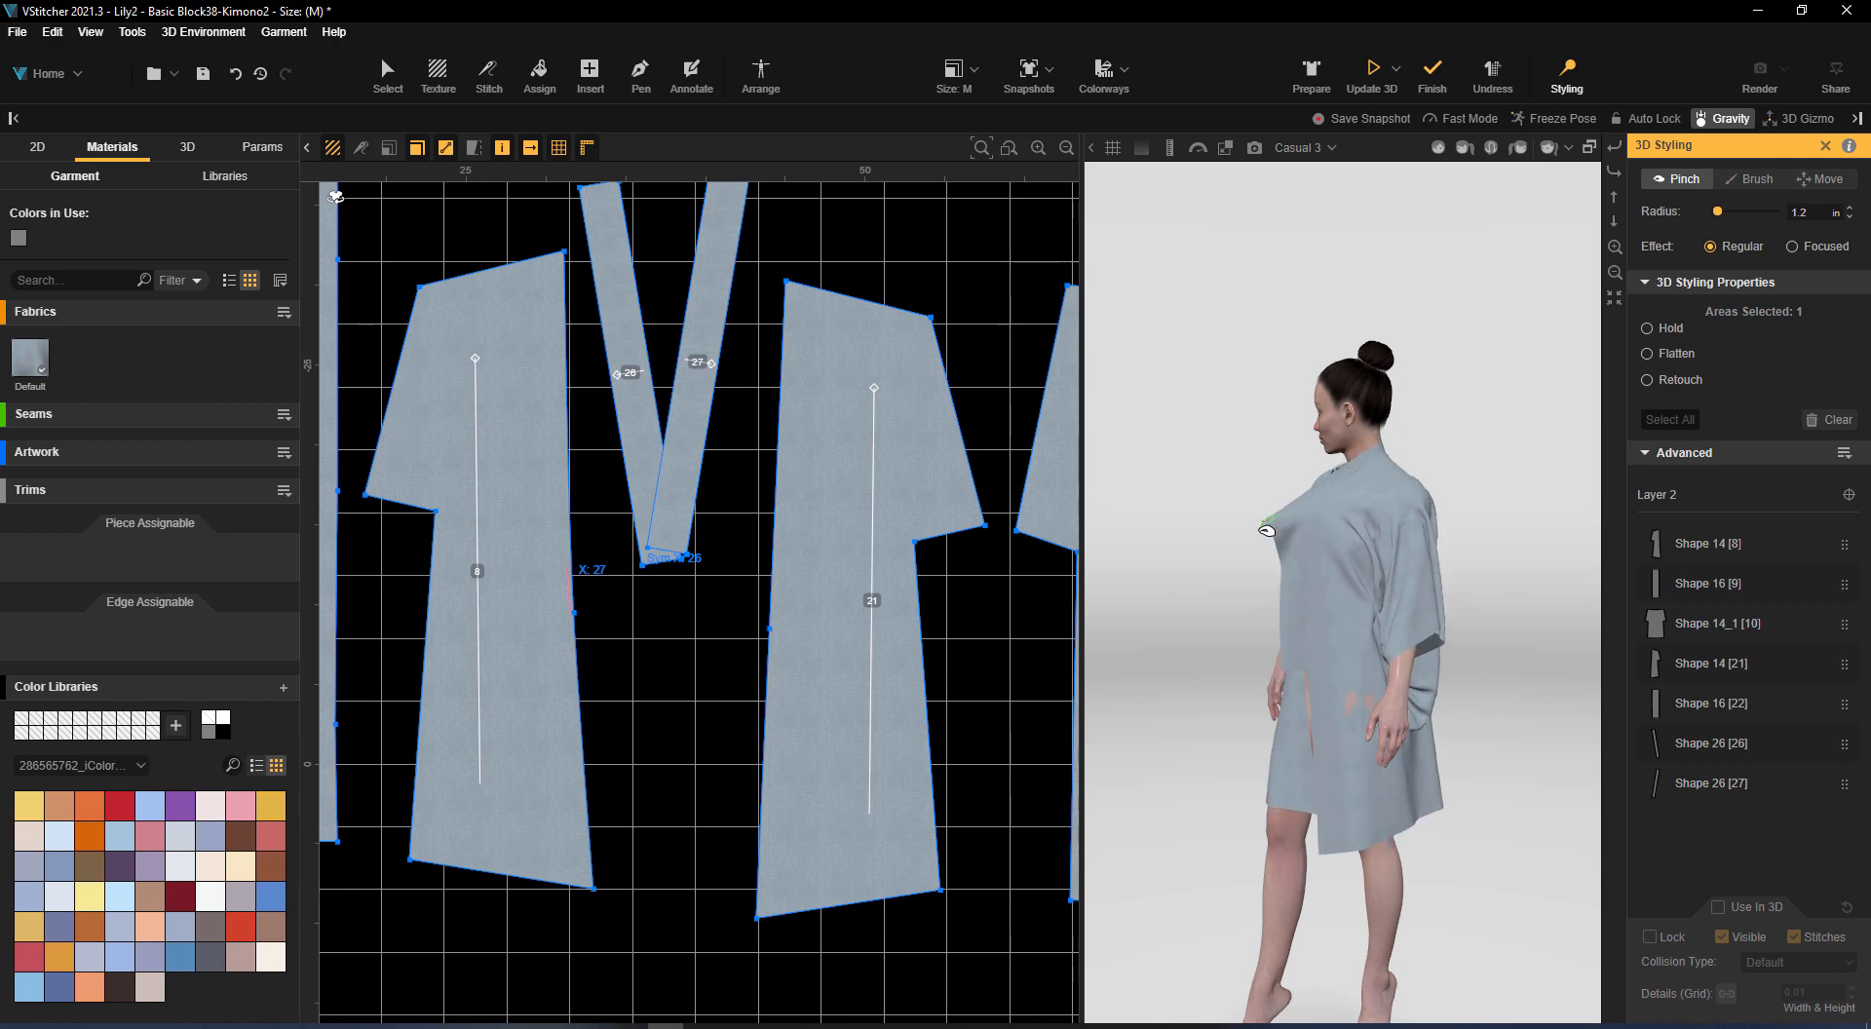
drag(1229, 581, 1208, 583)
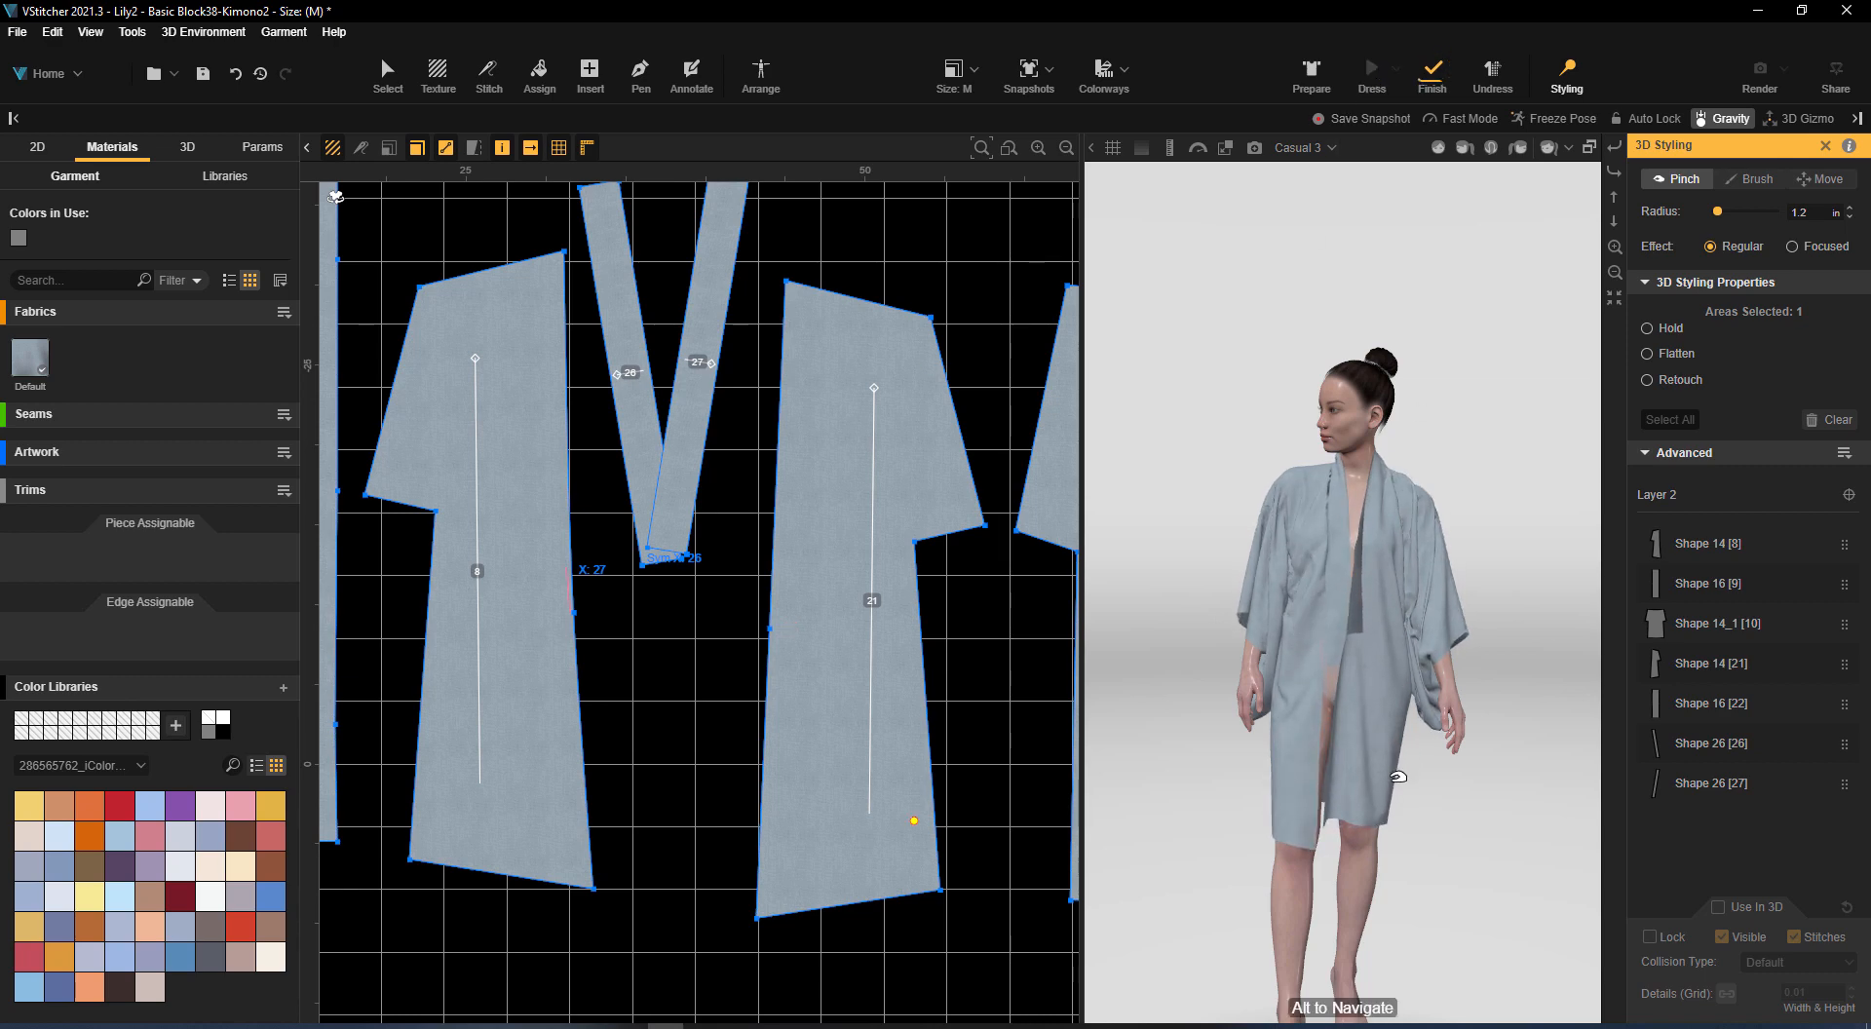
drag(1537, 646, 1568, 561)
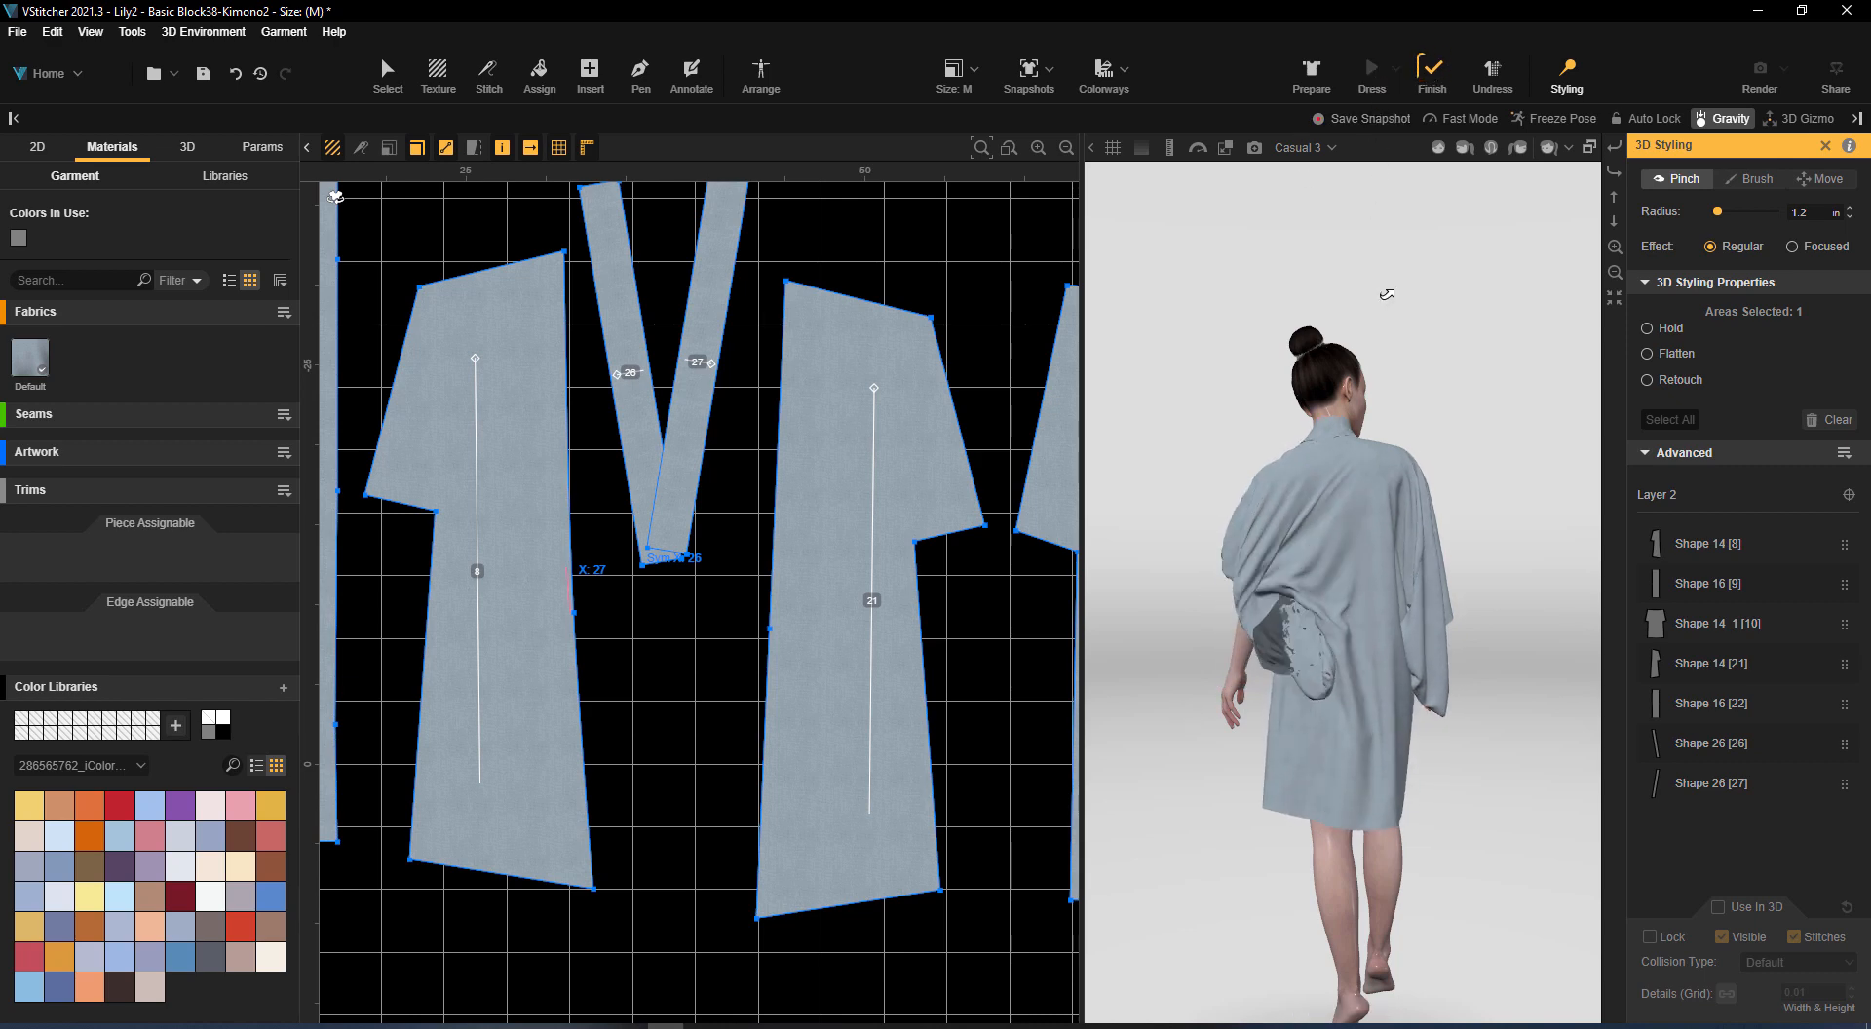
drag(1174, 528, 1176, 538)
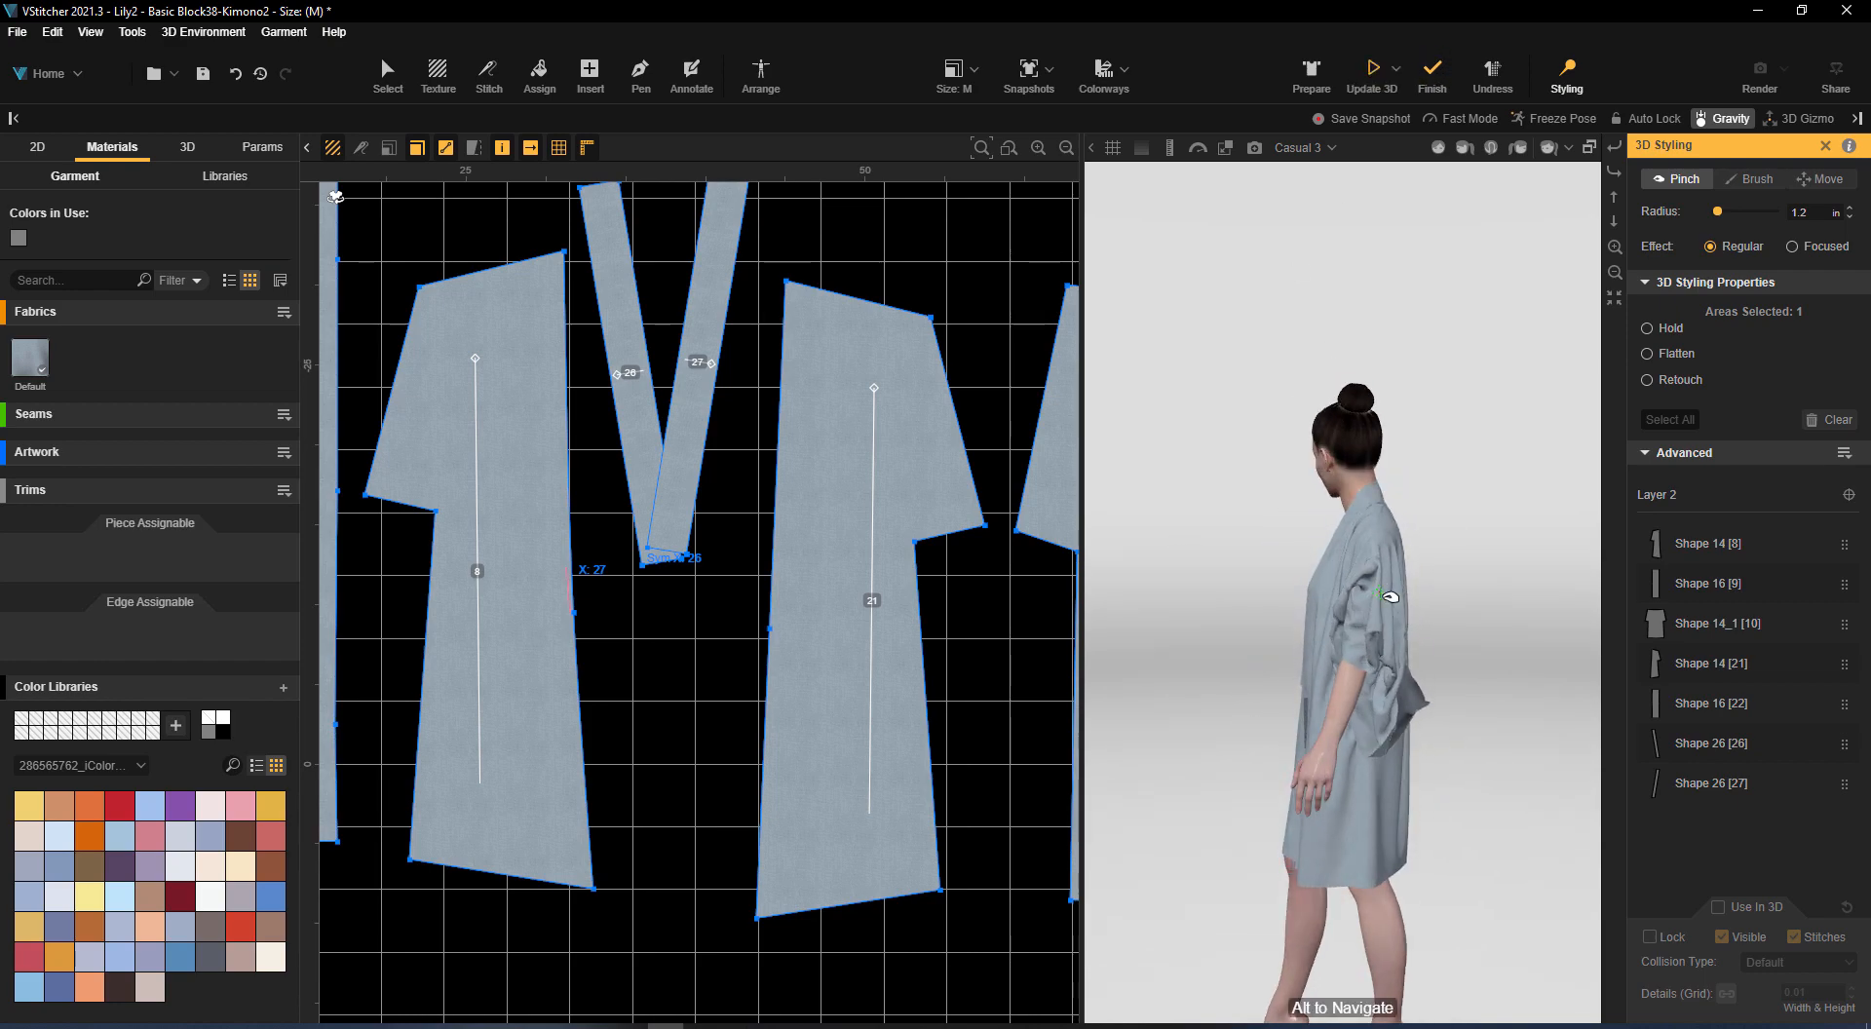
Prepare the garment around the avatar again and re-run the dress simulation
click(1312, 73)
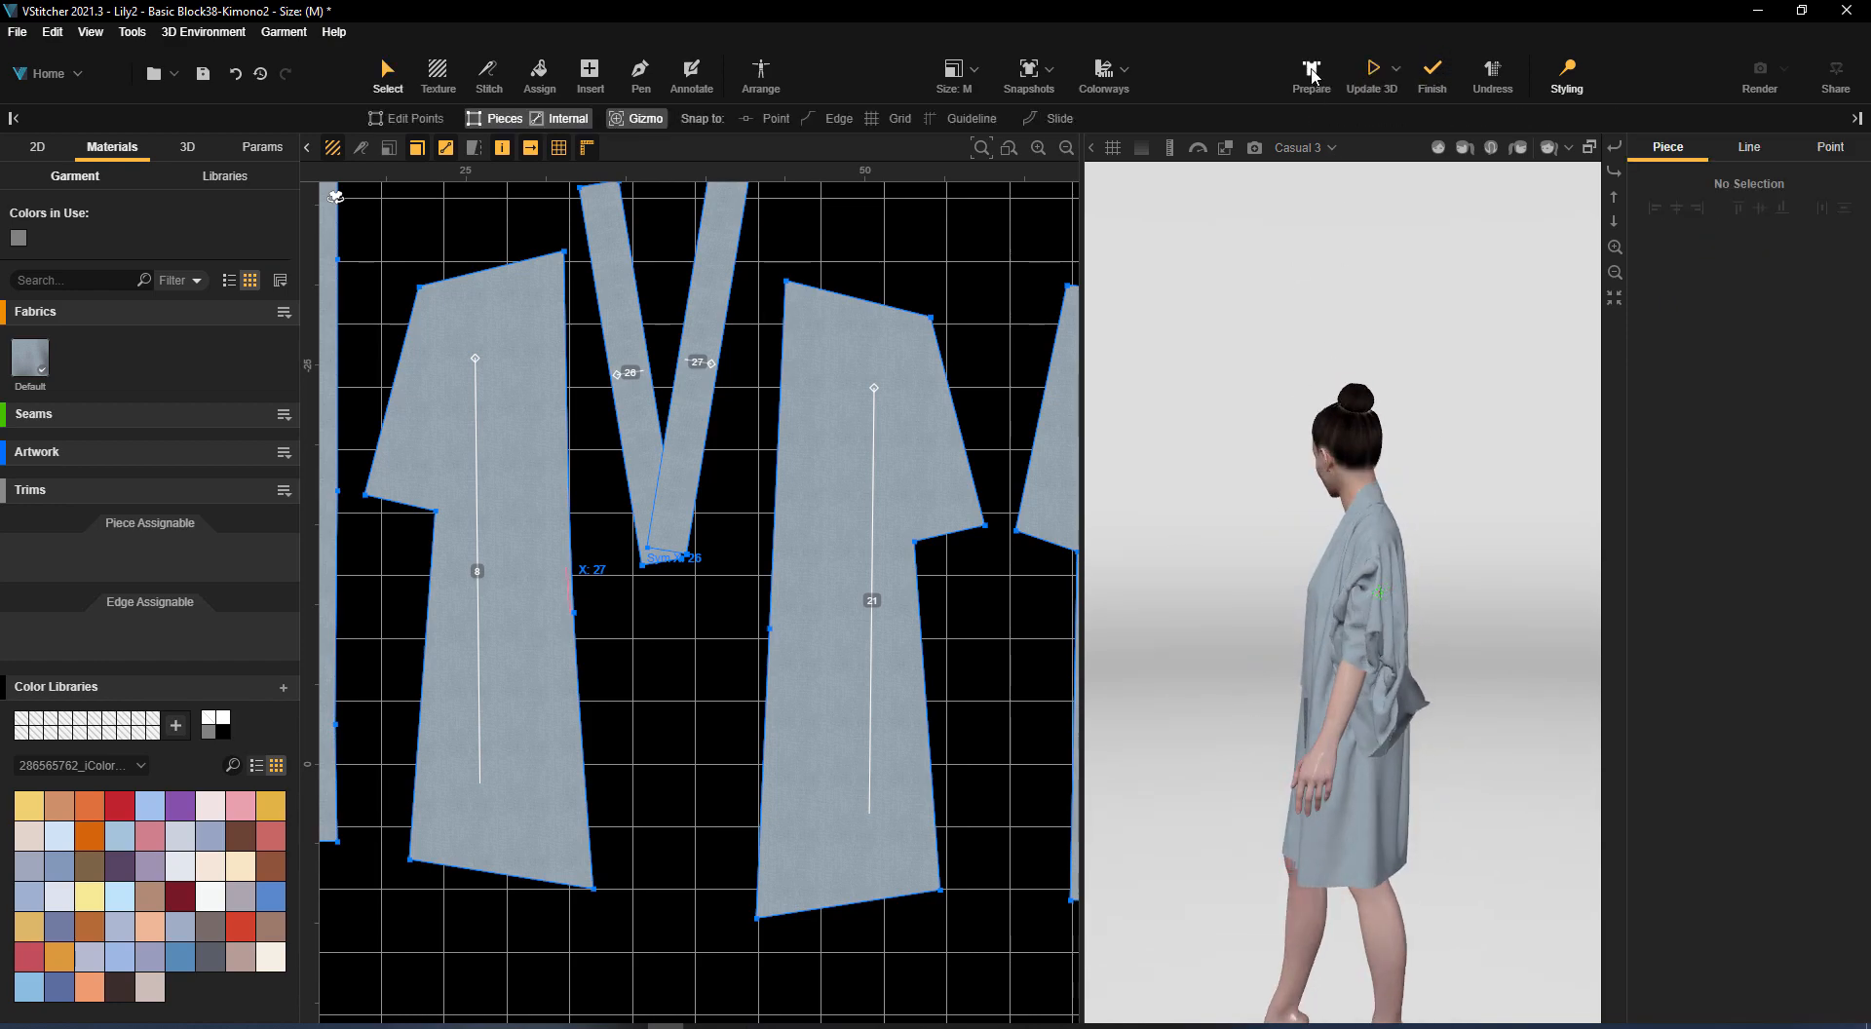
click(1374, 72)
drag(1481, 431, 1389, 614)
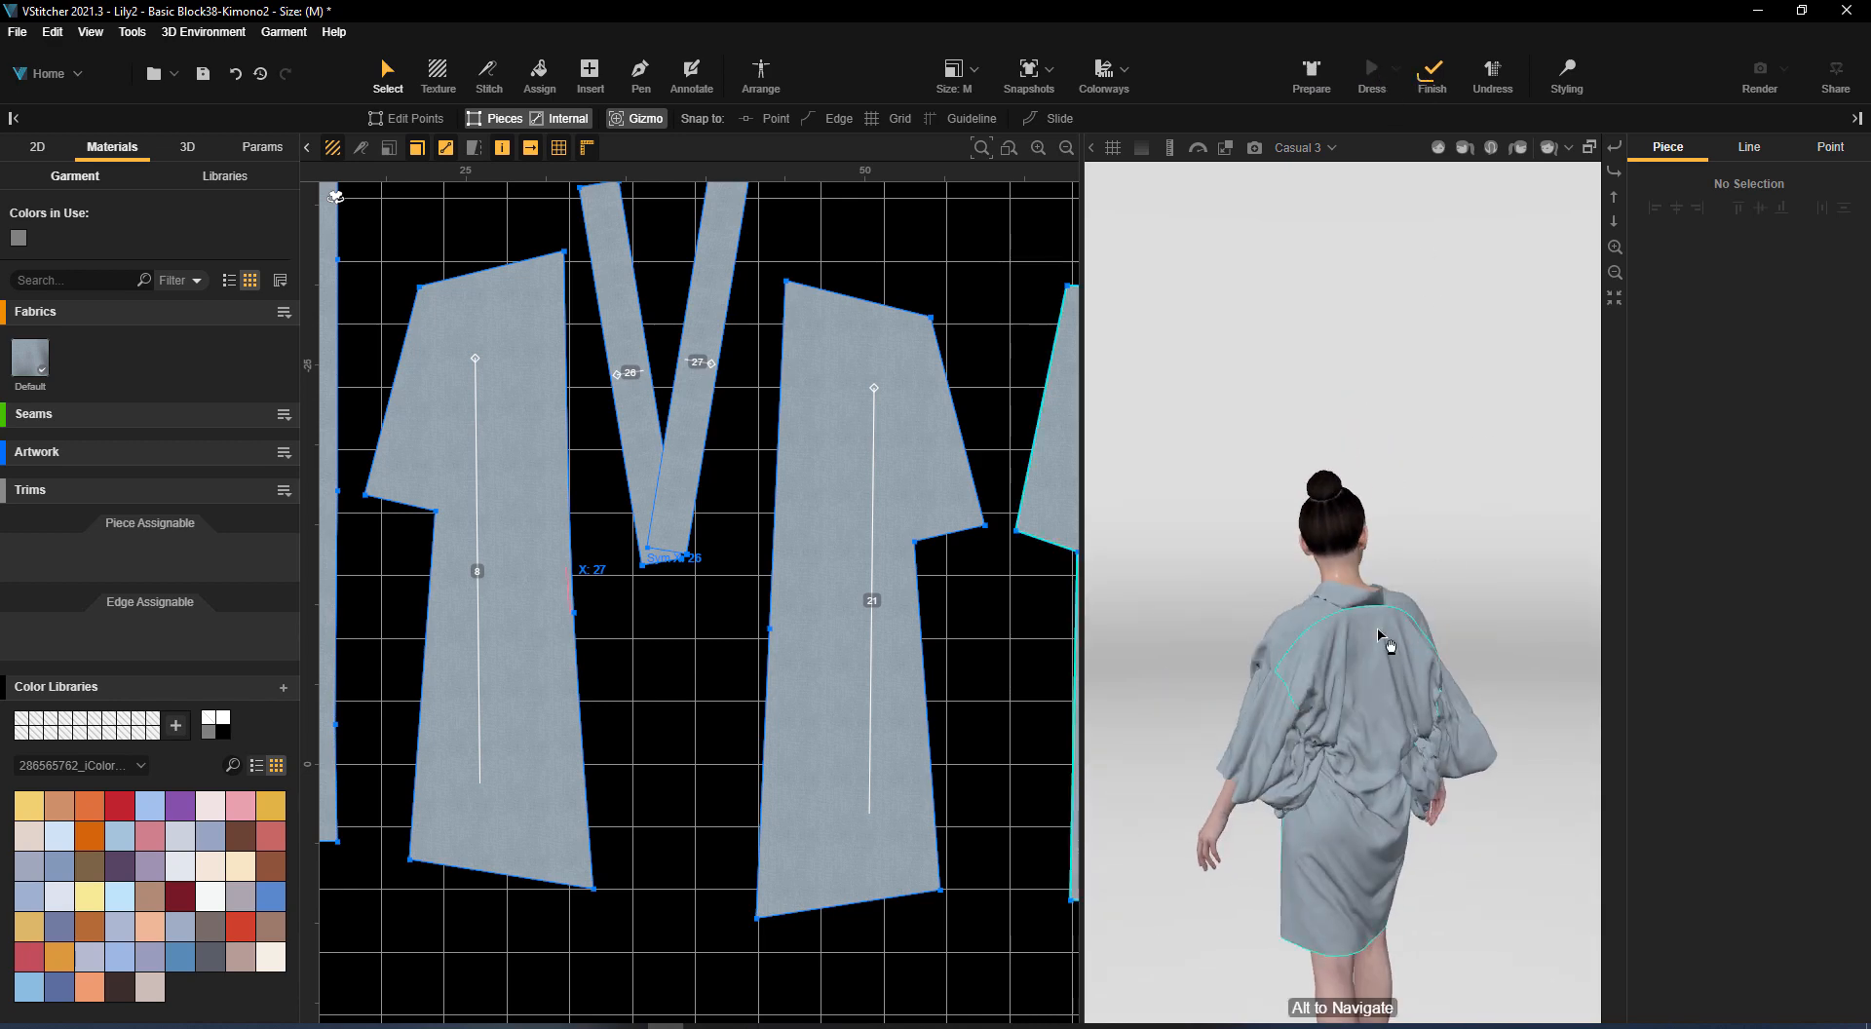
Pinch the robe's back neckline into place with 3D Styling and set the selected area to Hold
click(1562, 76)
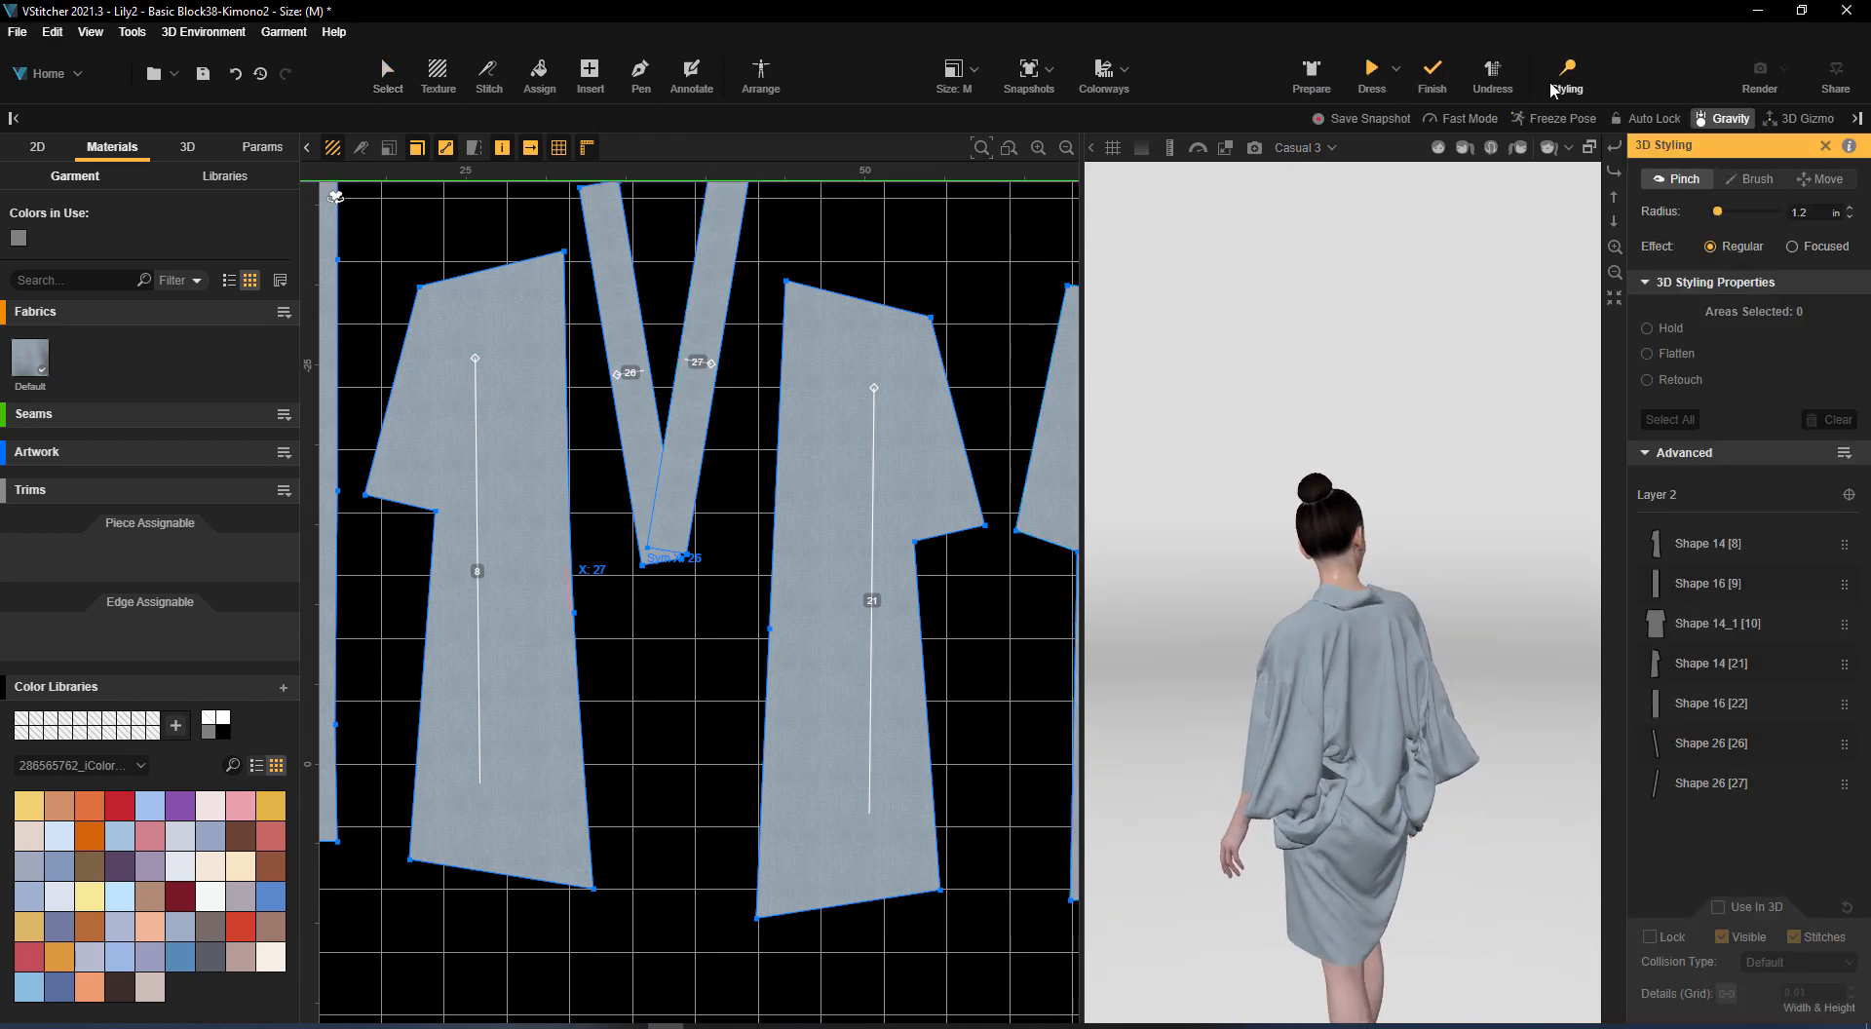
click(1341, 601)
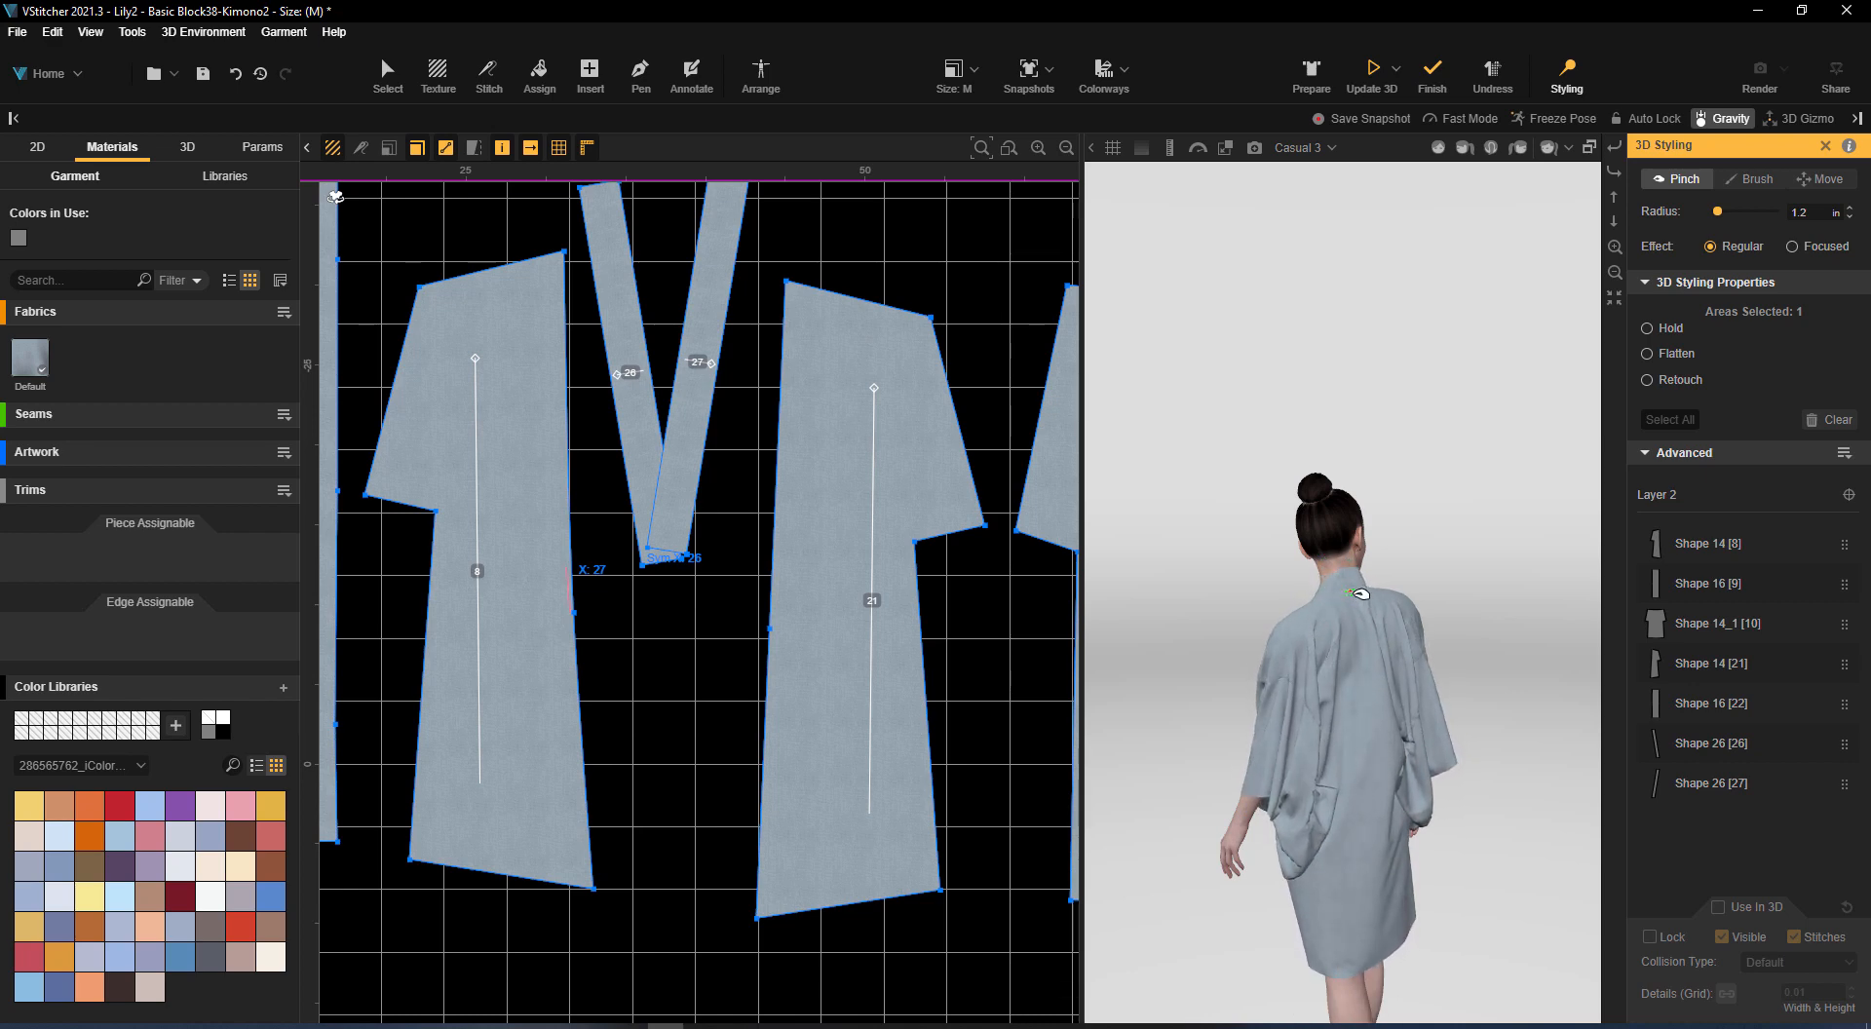
click(1651, 327)
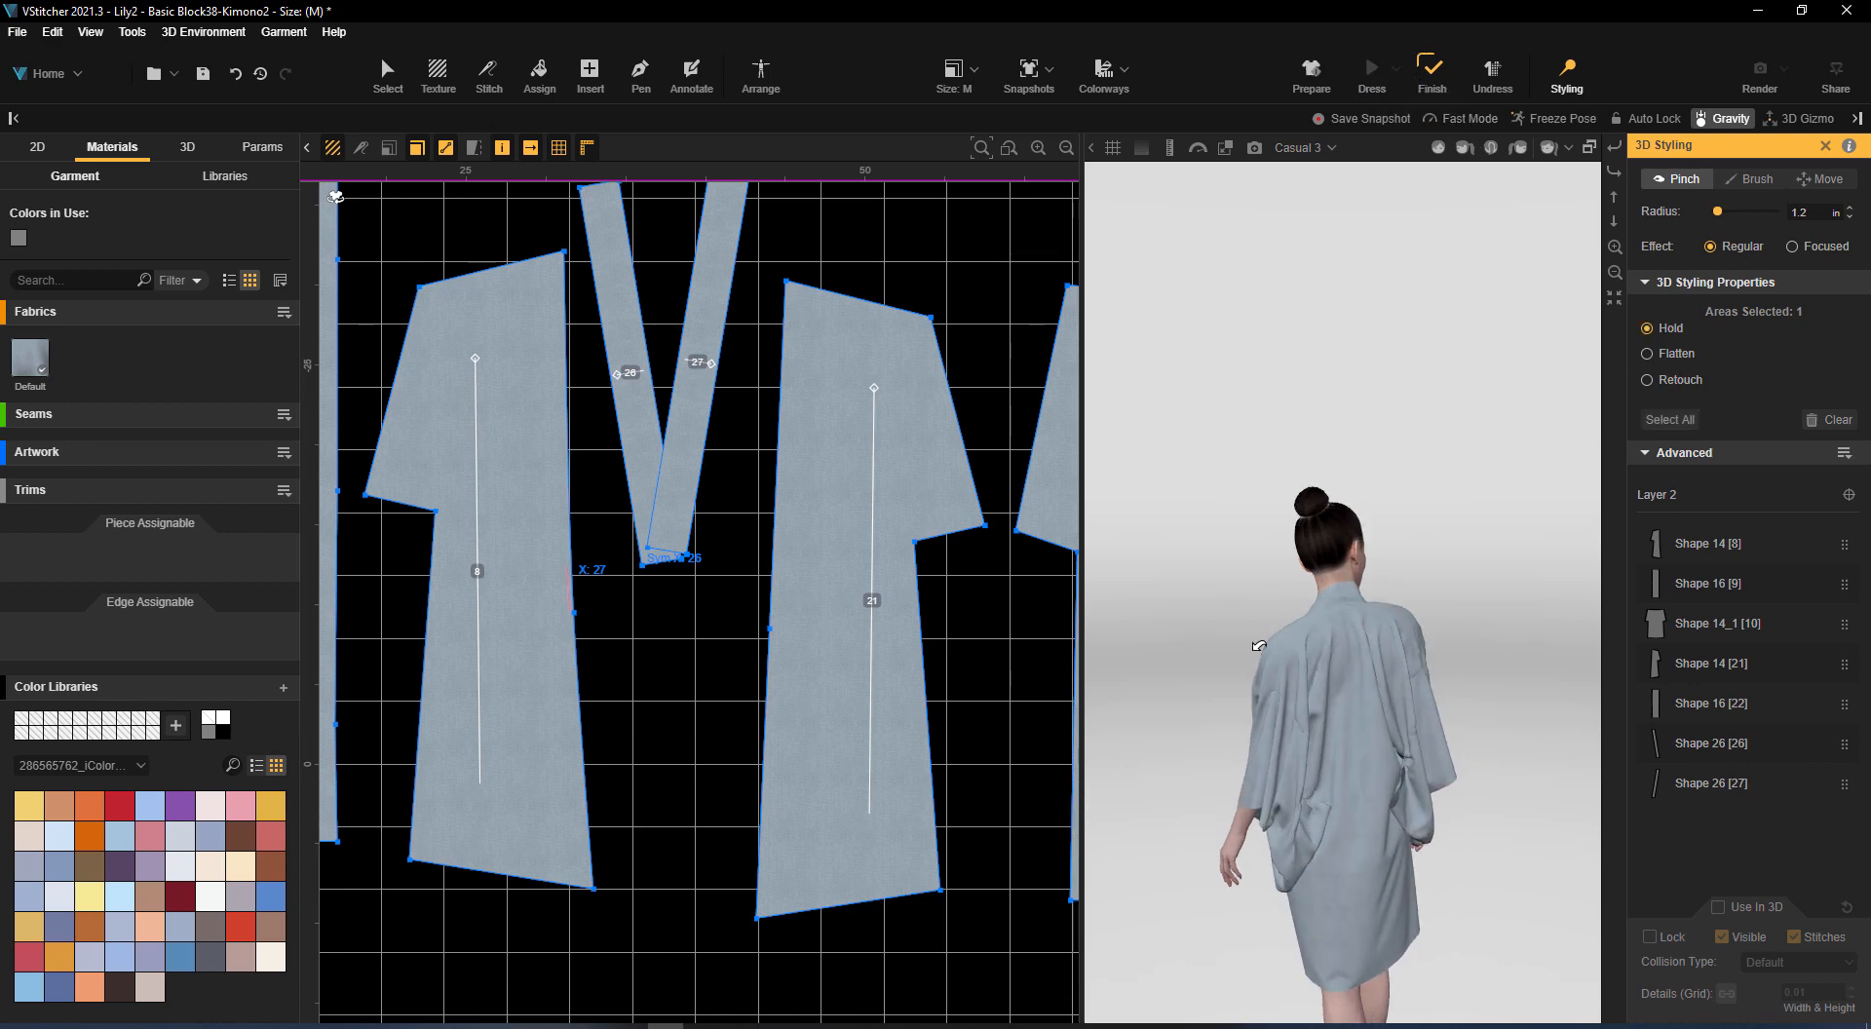
drag(1259, 646, 1160, 645)
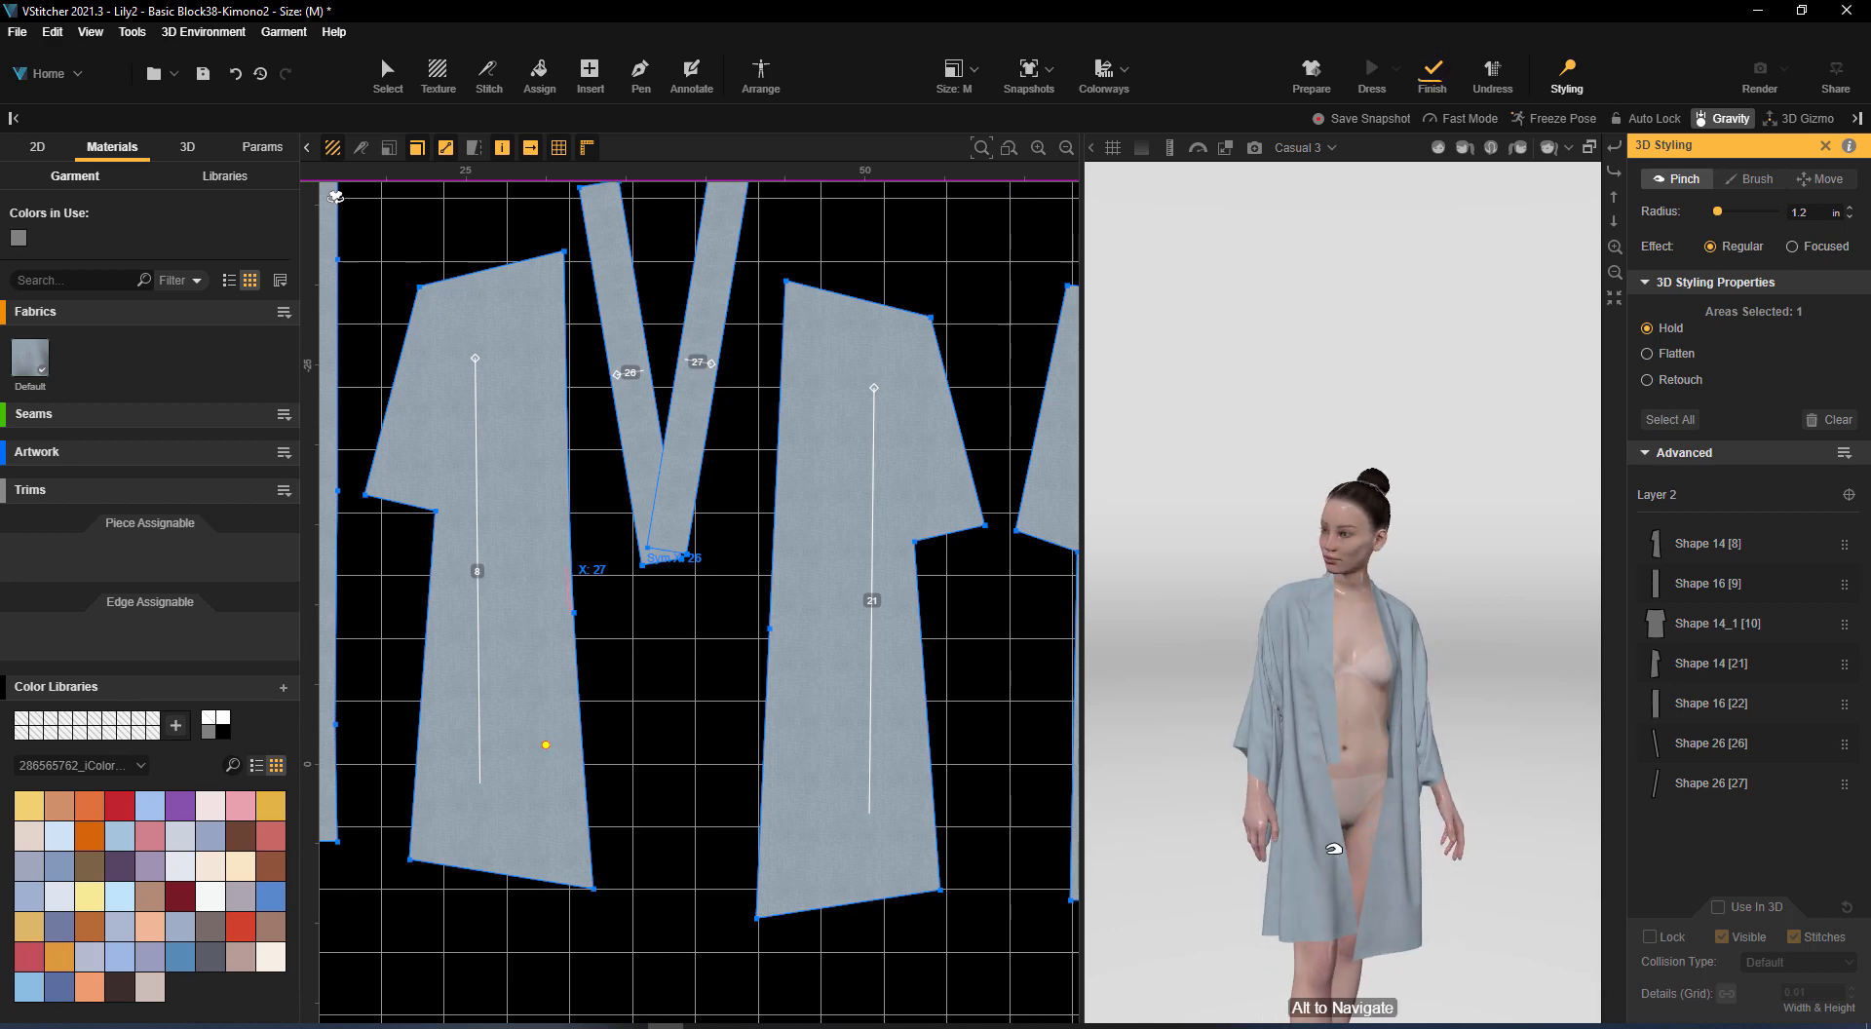
drag(1481, 612, 1549, 590)
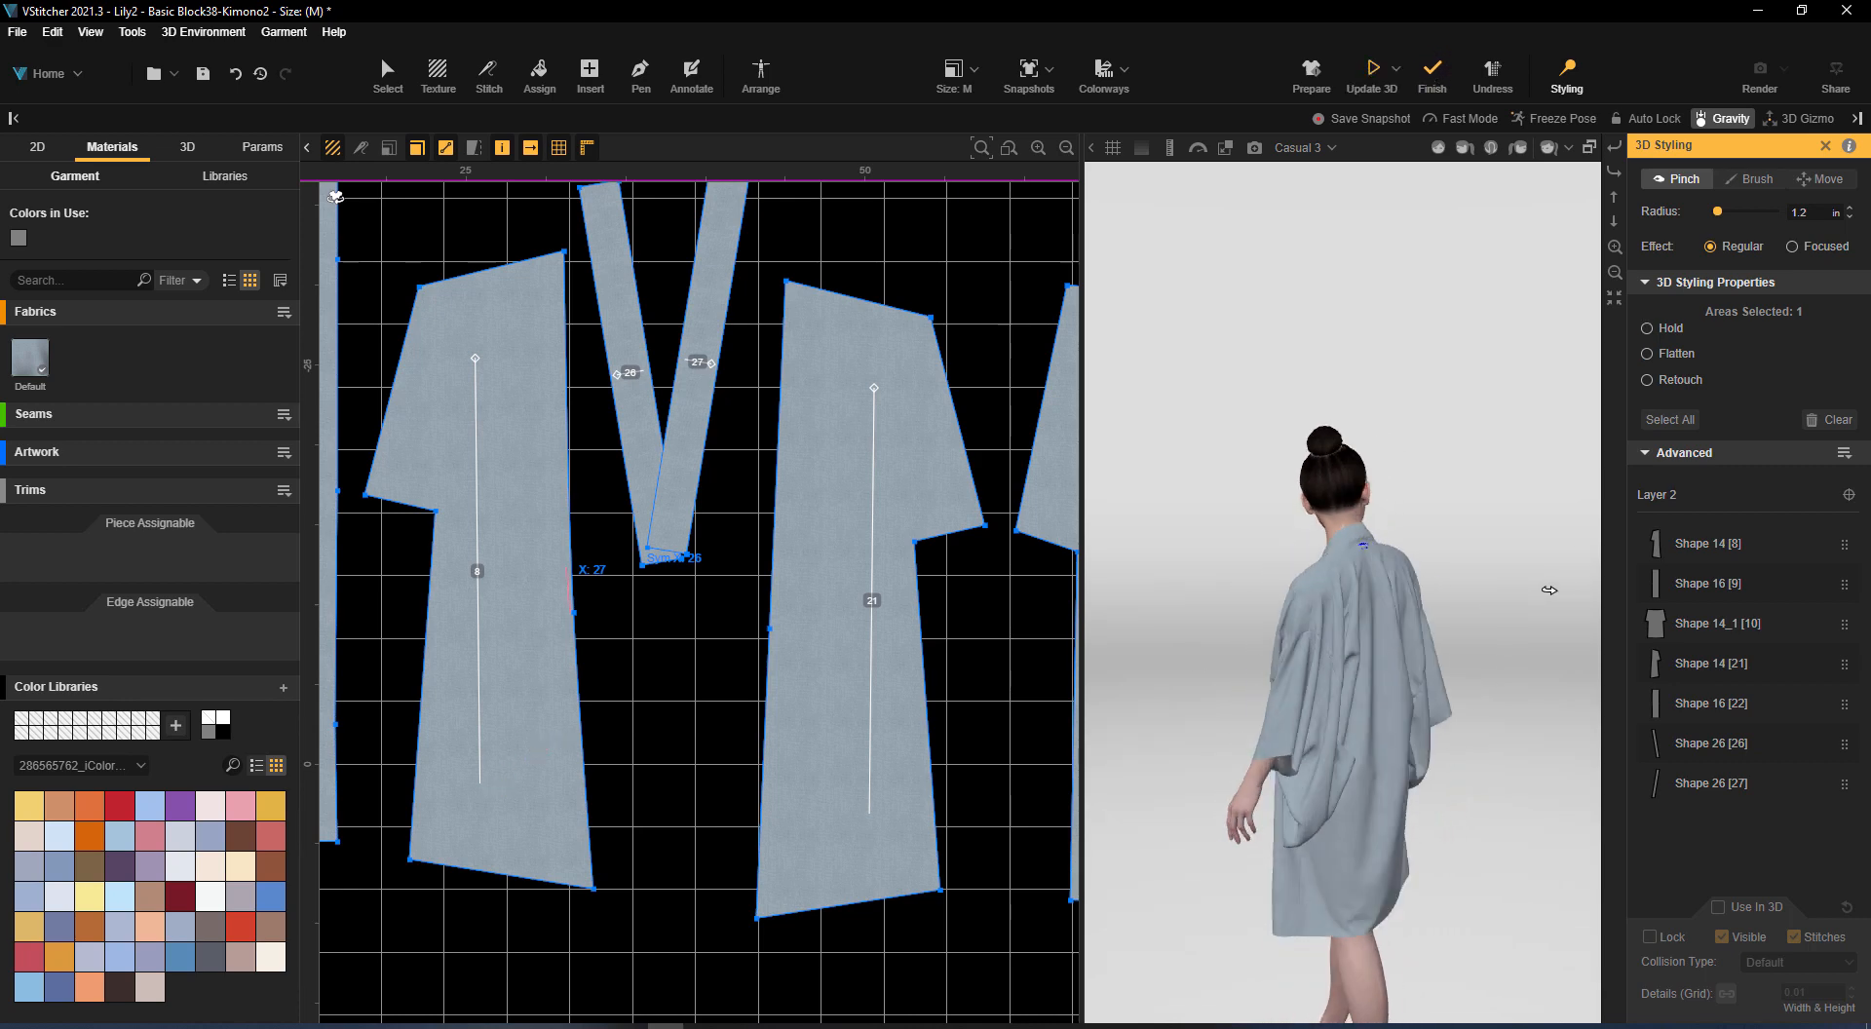
Finish the simulation and change the avatar's pose from Casual 3 to Lean on Waist
click(1307, 151)
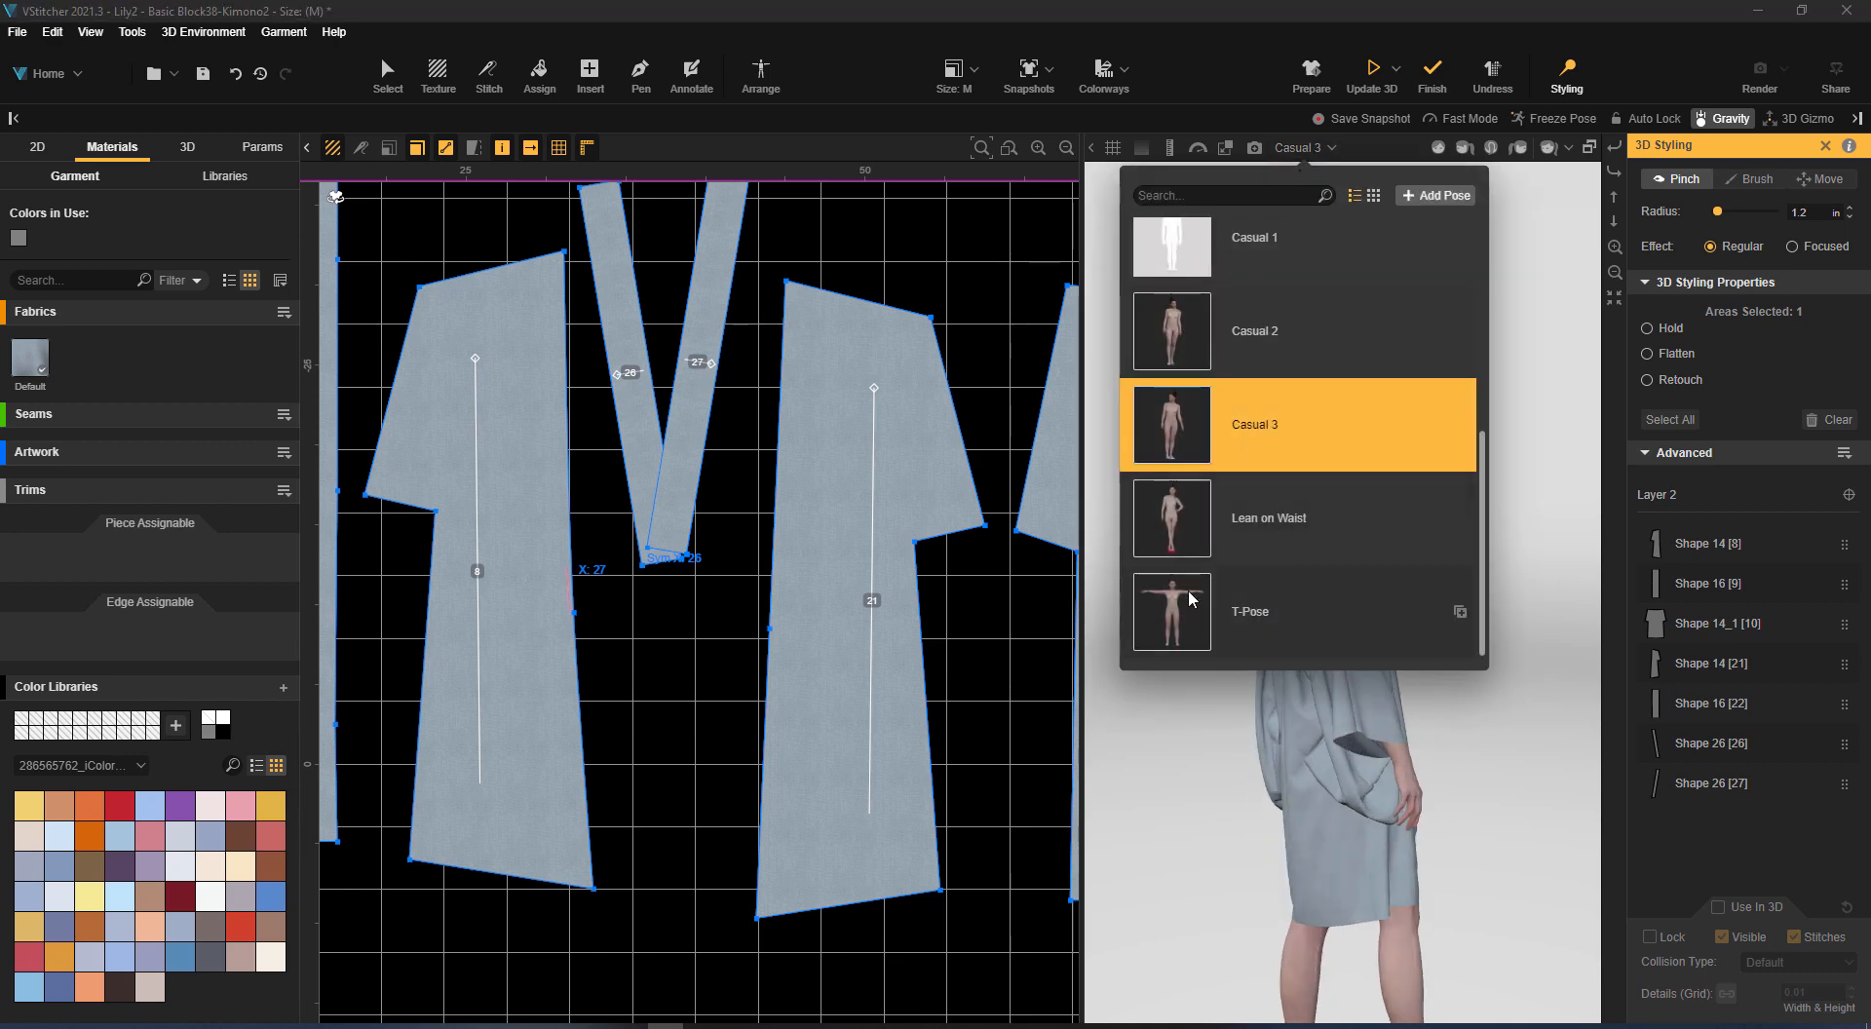
scroll(1189, 497, up, 4)
scroll(1185, 409, down, 3)
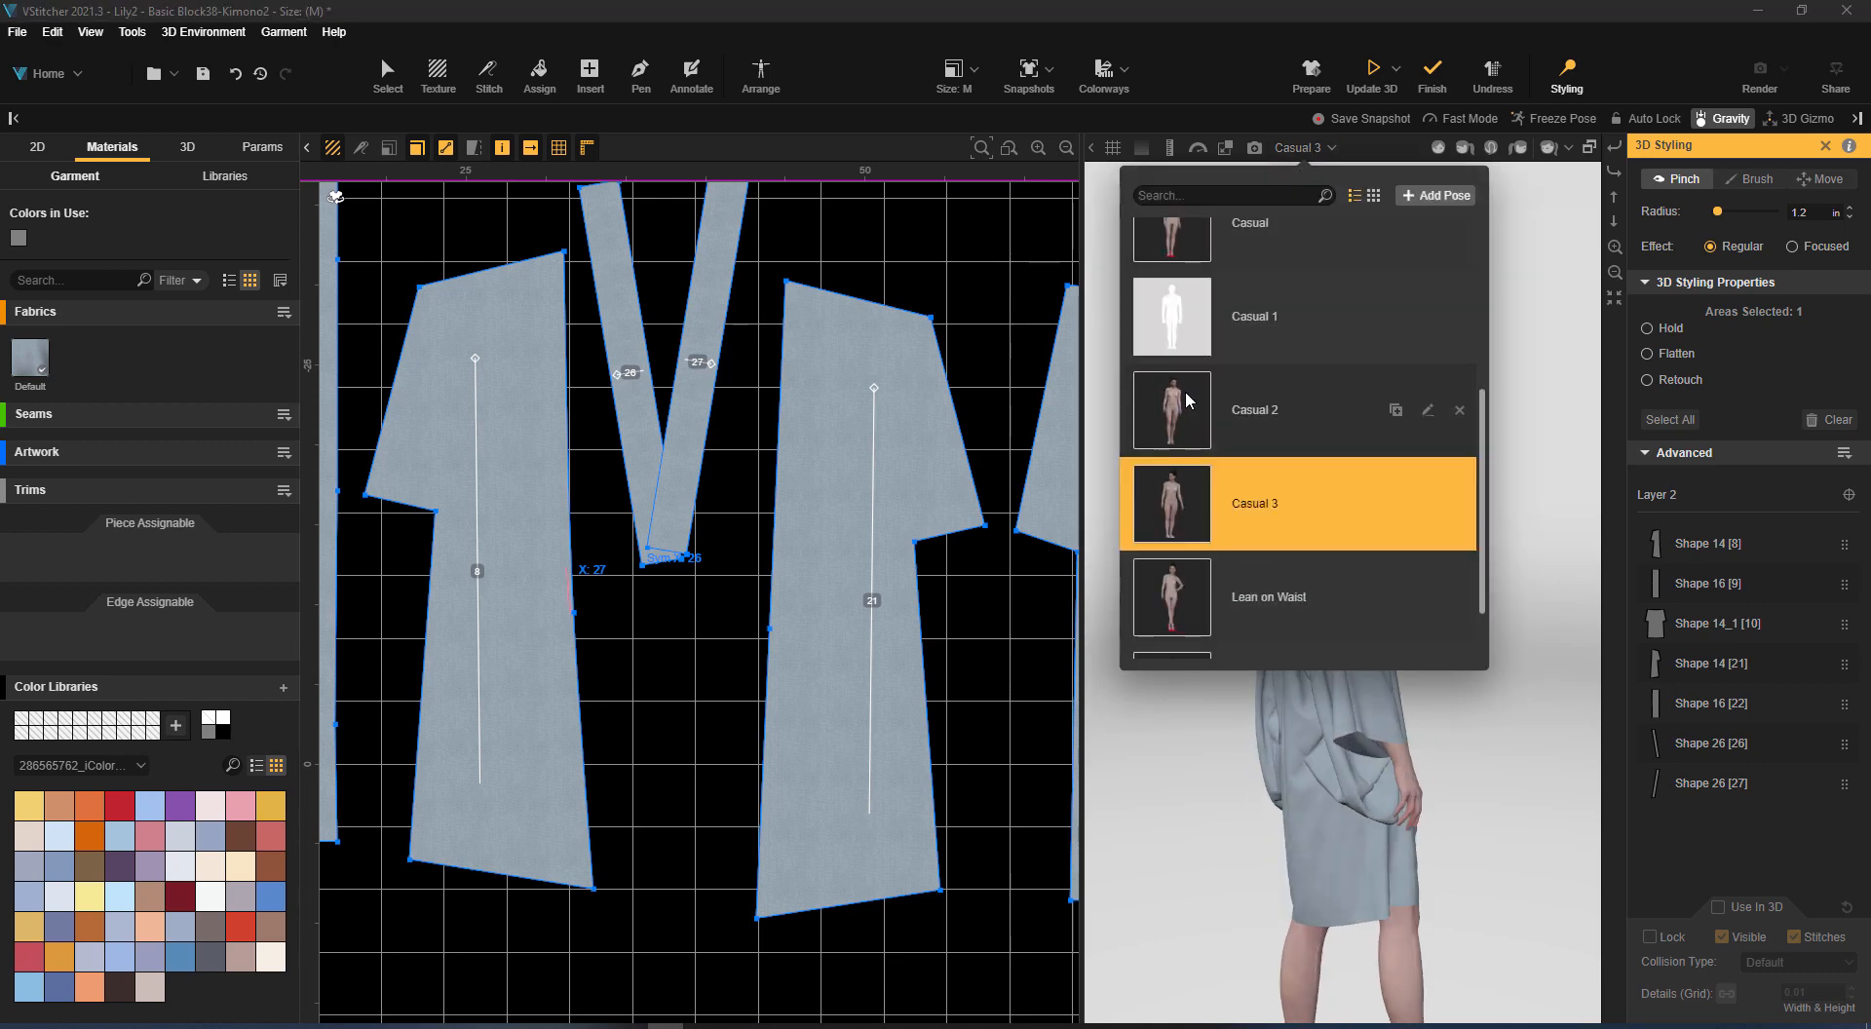
click(1196, 583)
click(1072, 590)
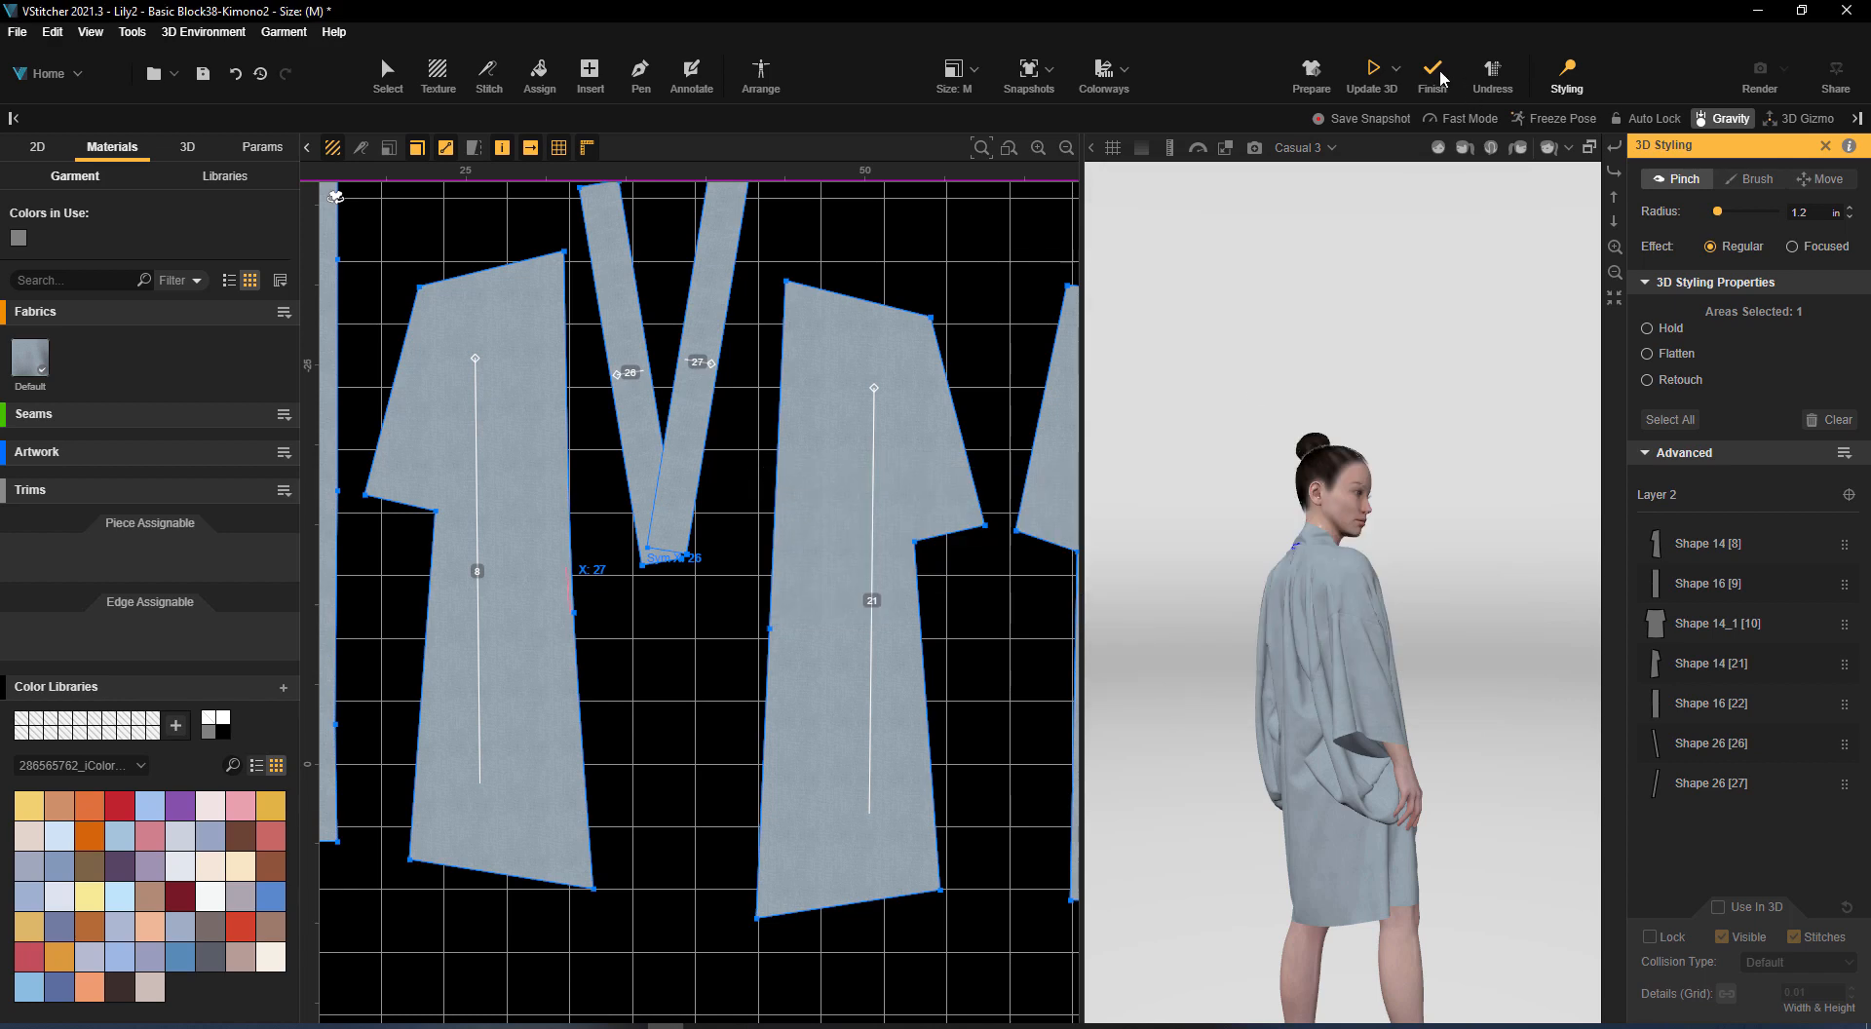
click(1441, 78)
click(1296, 149)
click(1189, 517)
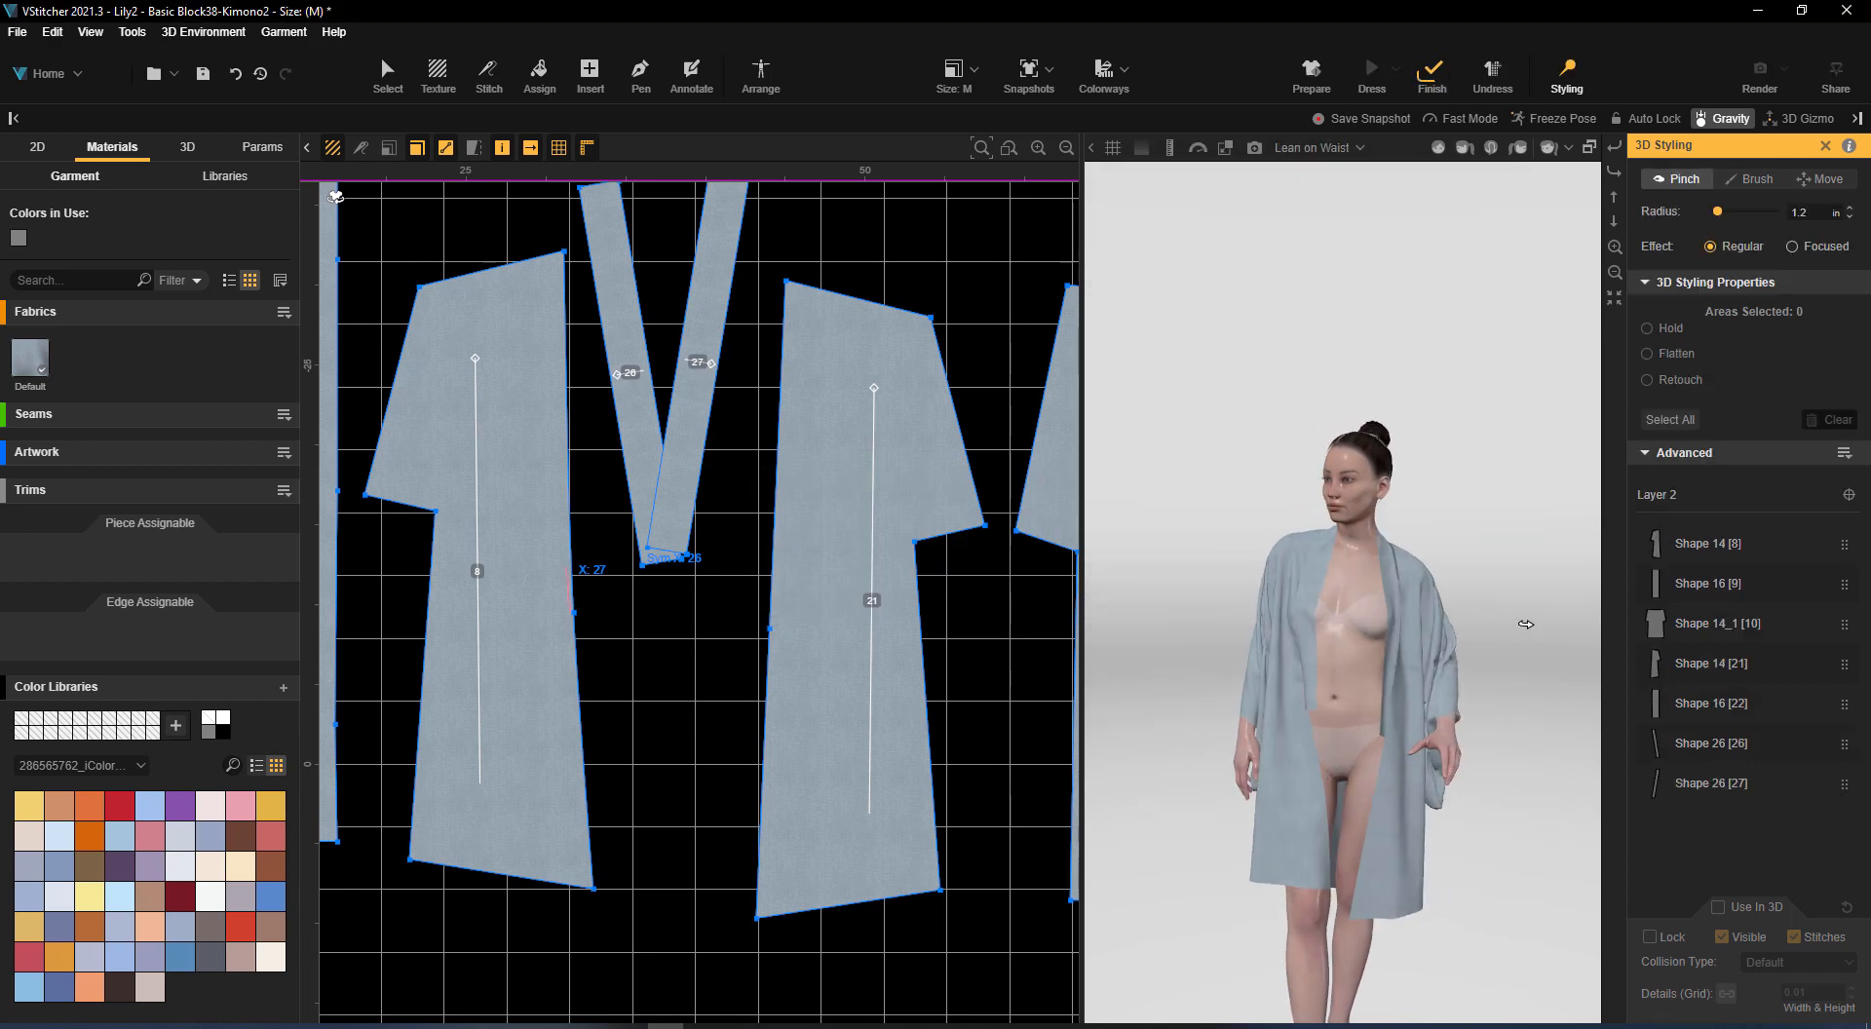
Pull the front panel beside the bent arm outward with Pinch to open the robe, and simulate the drape
click(1452, 819)
mouse_move(1459, 821)
mouse_down()
mouse_move(1420, 763)
mouse_move(1458, 715)
mouse_move(1474, 729)
mouse_move(1452, 673)
mouse_move(1679, 622)
mouse_up()
click(1376, 74)
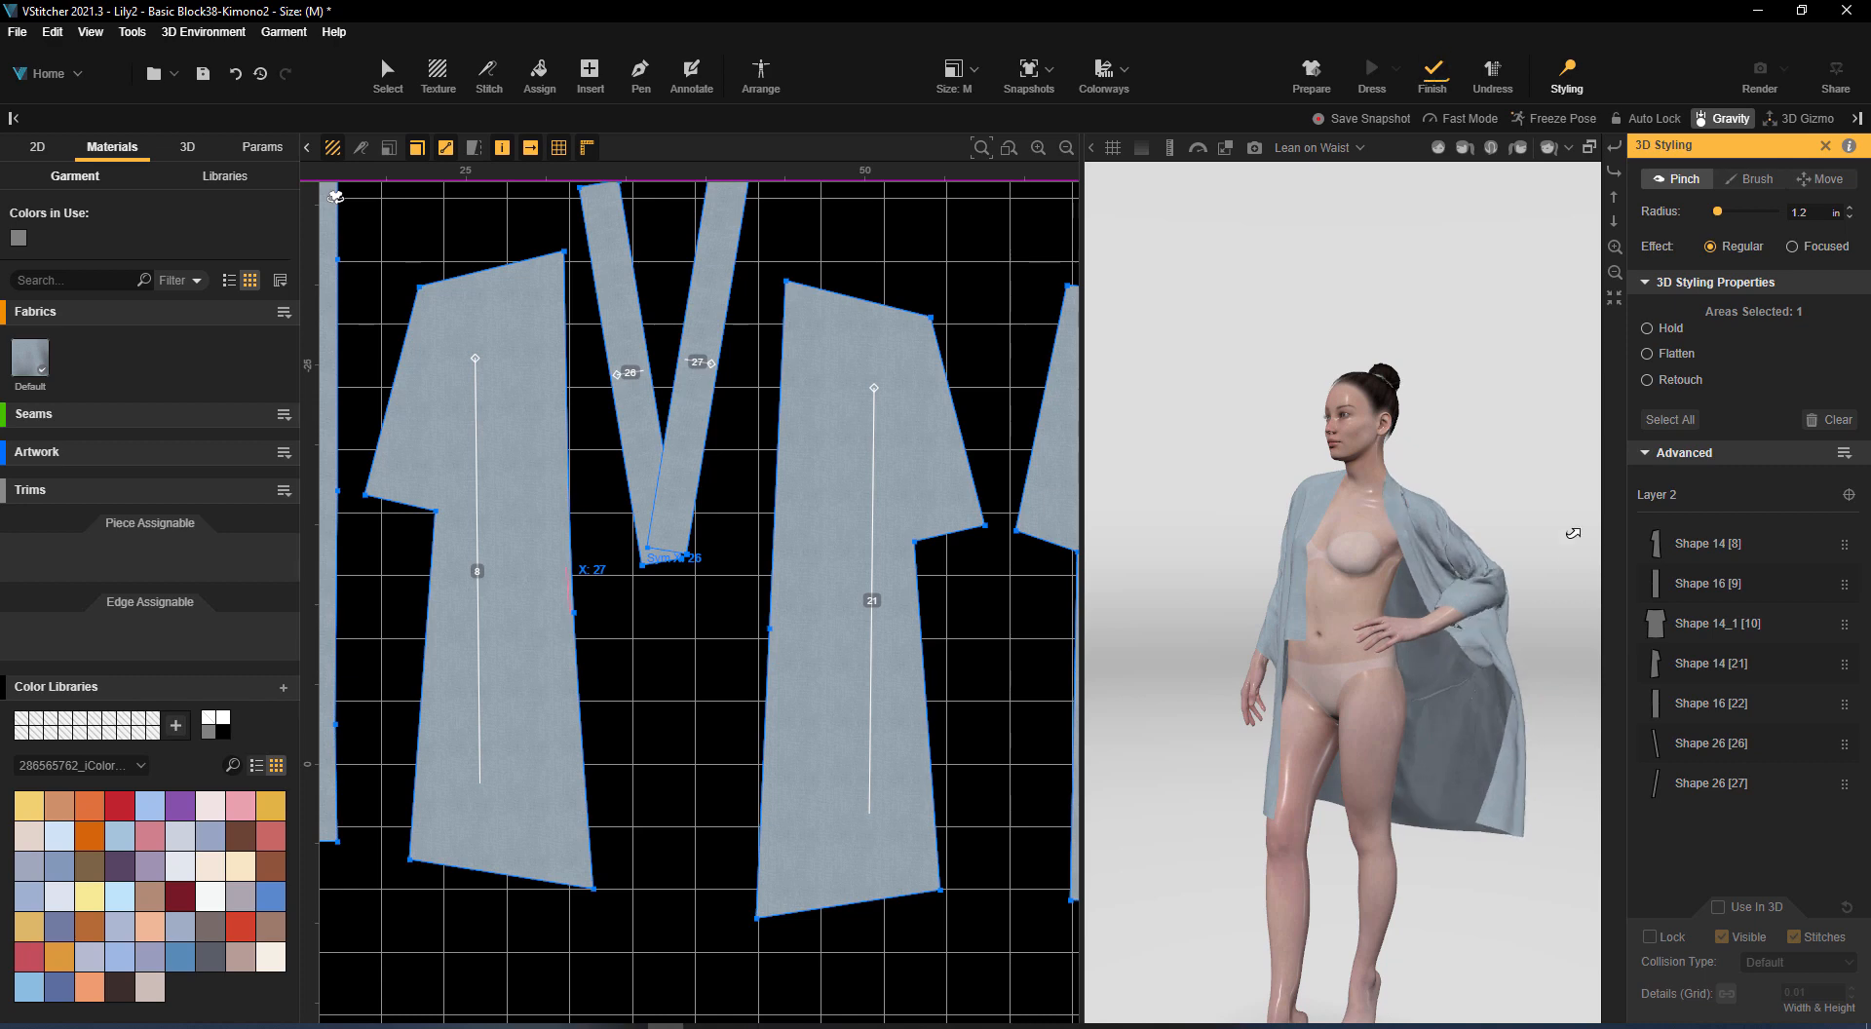
alt+drag(1526, 727, 1569, 688)
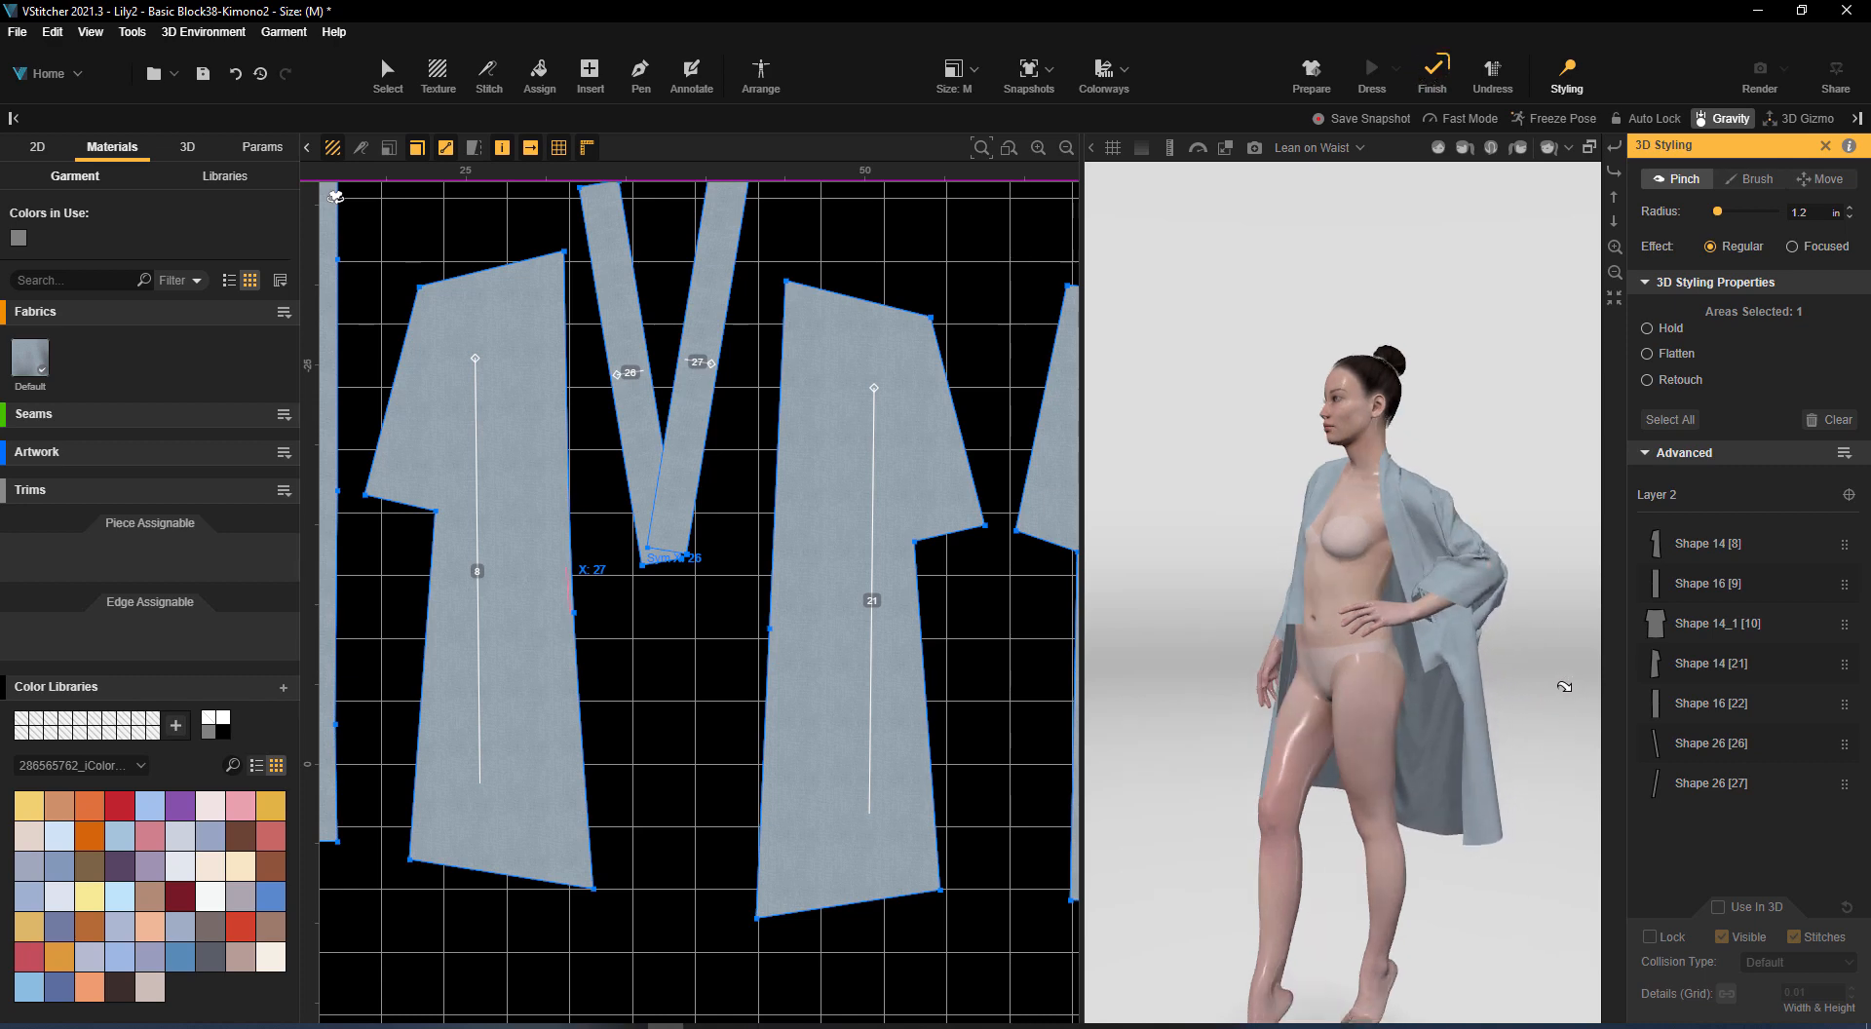
Pull the bent arm's sleeve opening downward with Pinch and update the 3D simulation
right_drag(1565, 687, 1582, 554)
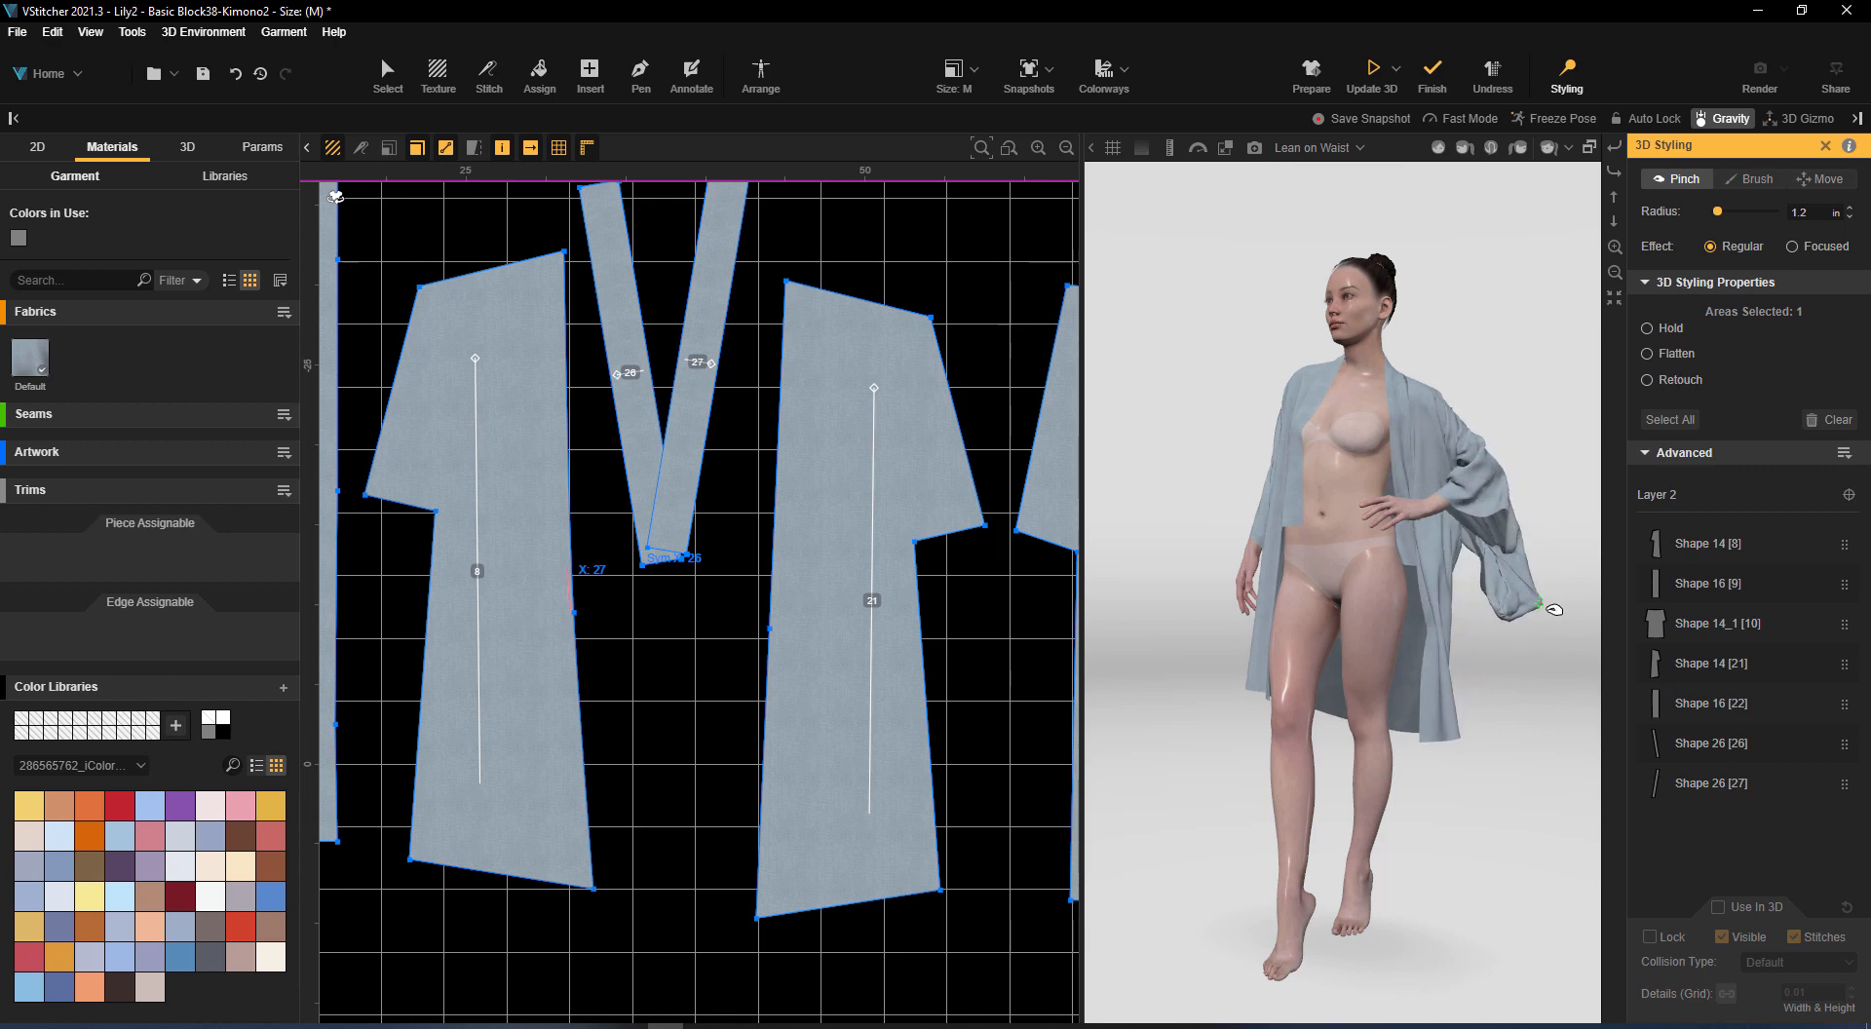
drag(1555, 610, 1531, 666)
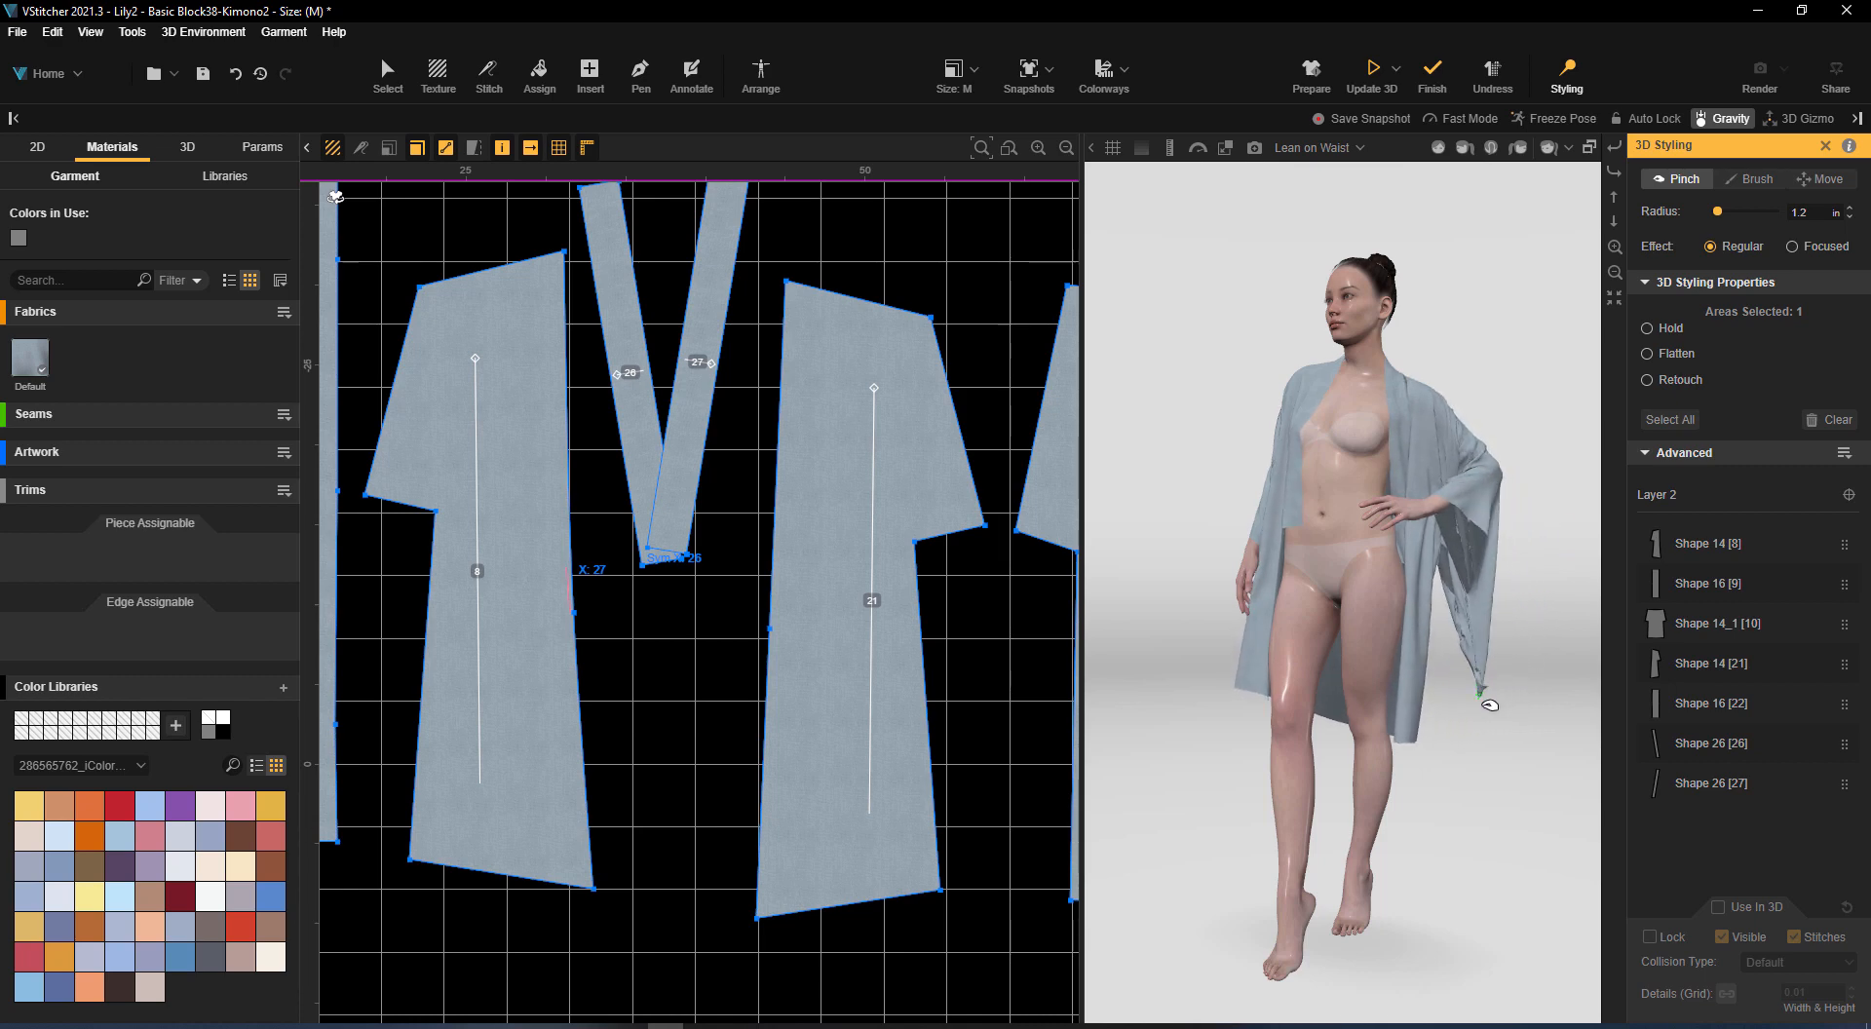
drag(1562, 596, 1388, 607)
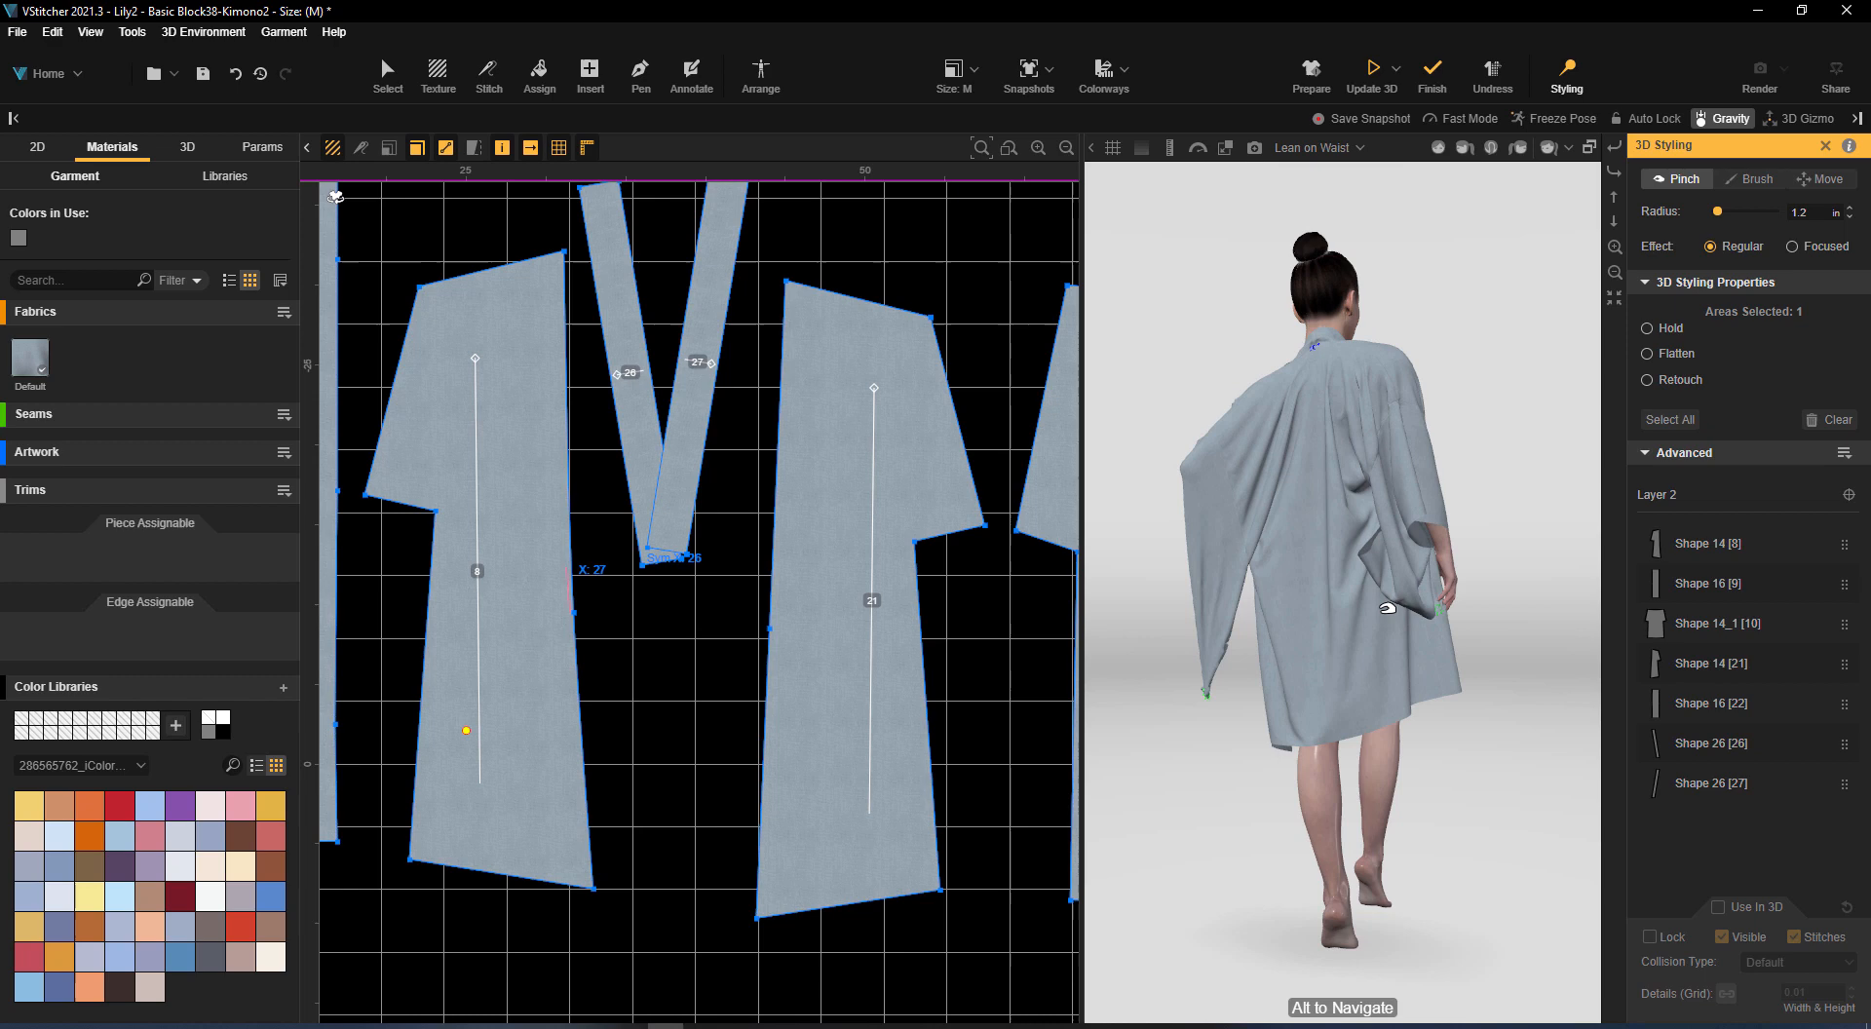
click(1369, 70)
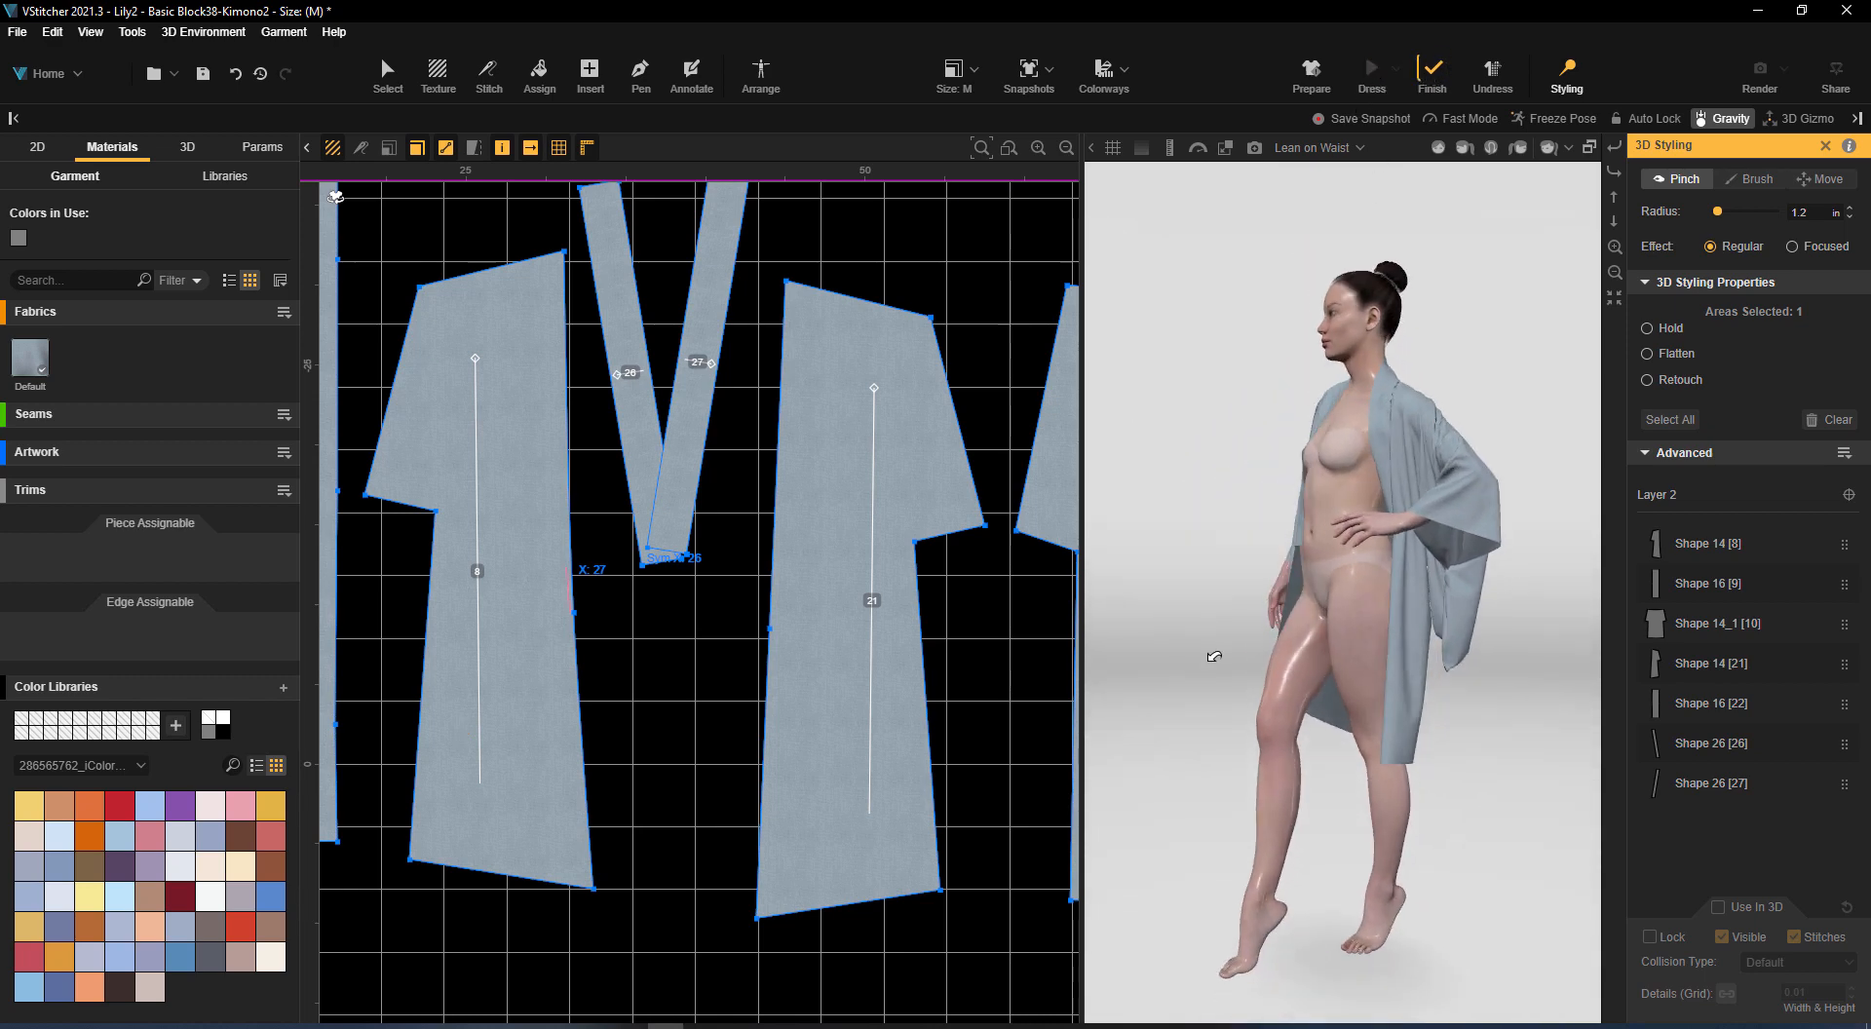
Add the Fans BW-Yellow.sbsar fabric from the BW_Prints folder to the garment's fabrics
click(283, 313)
click(308, 333)
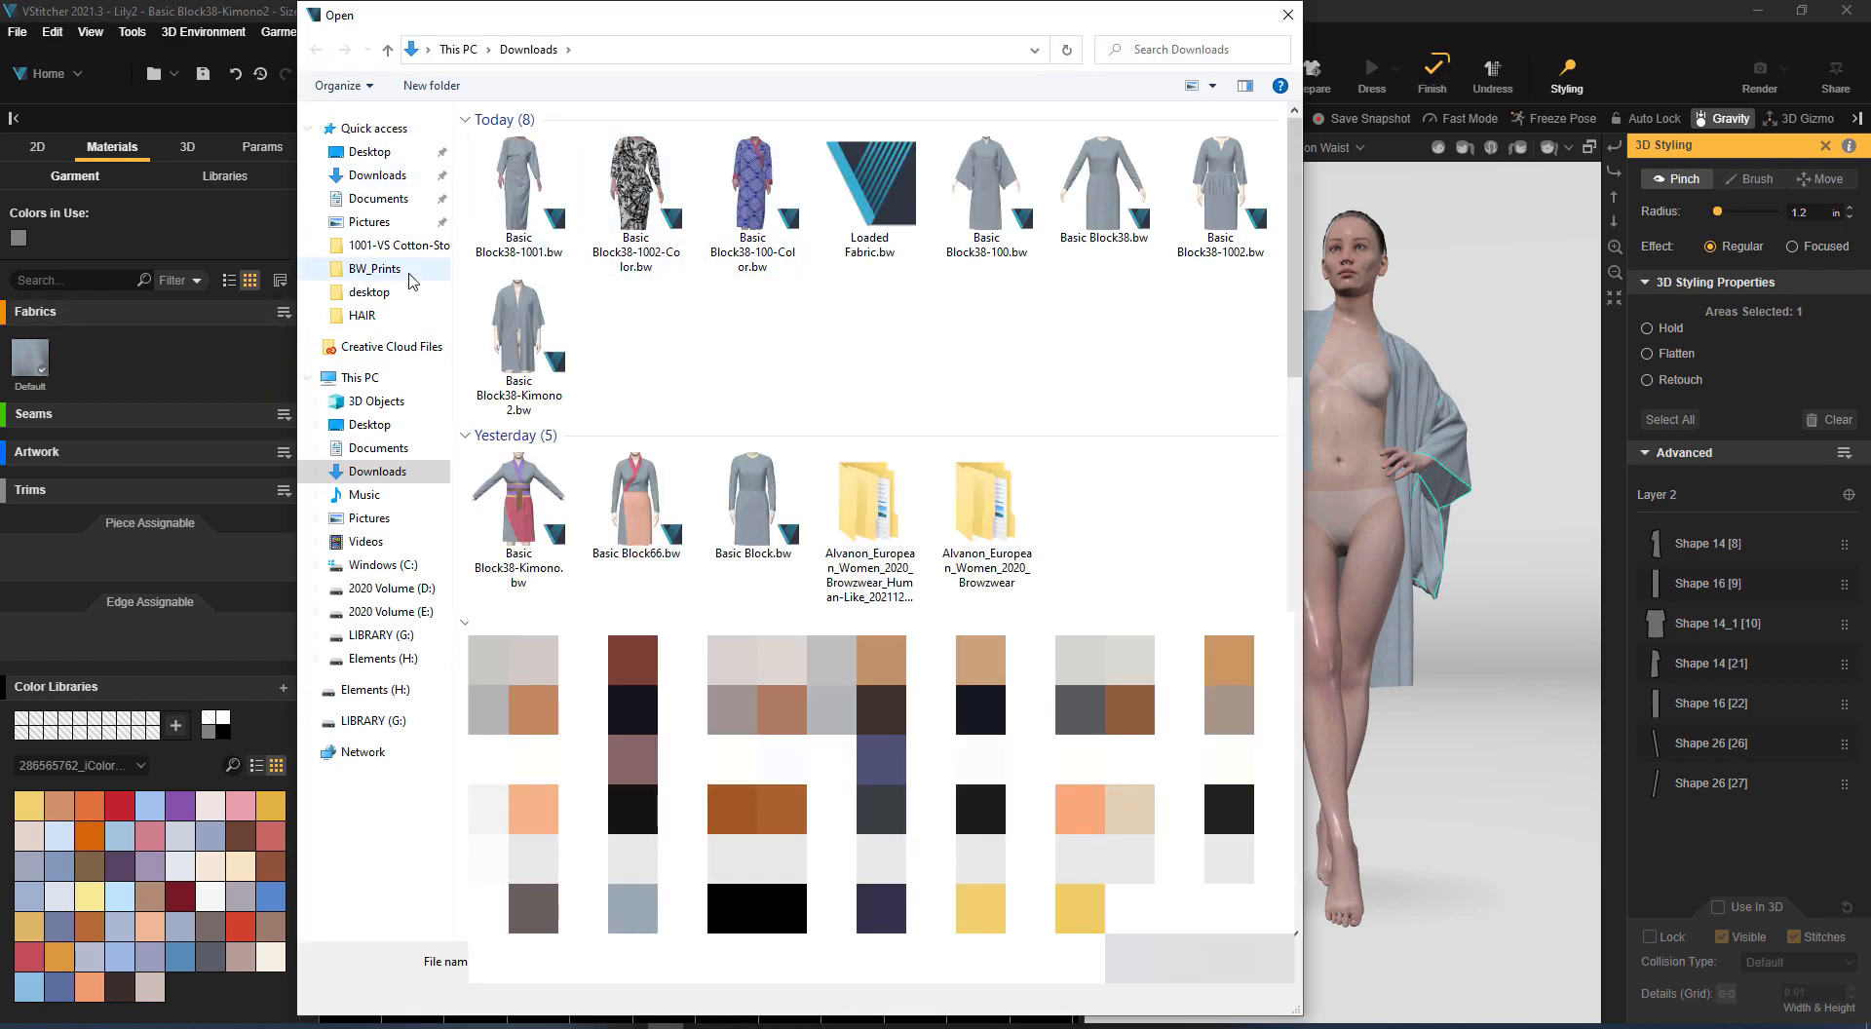
click(395, 270)
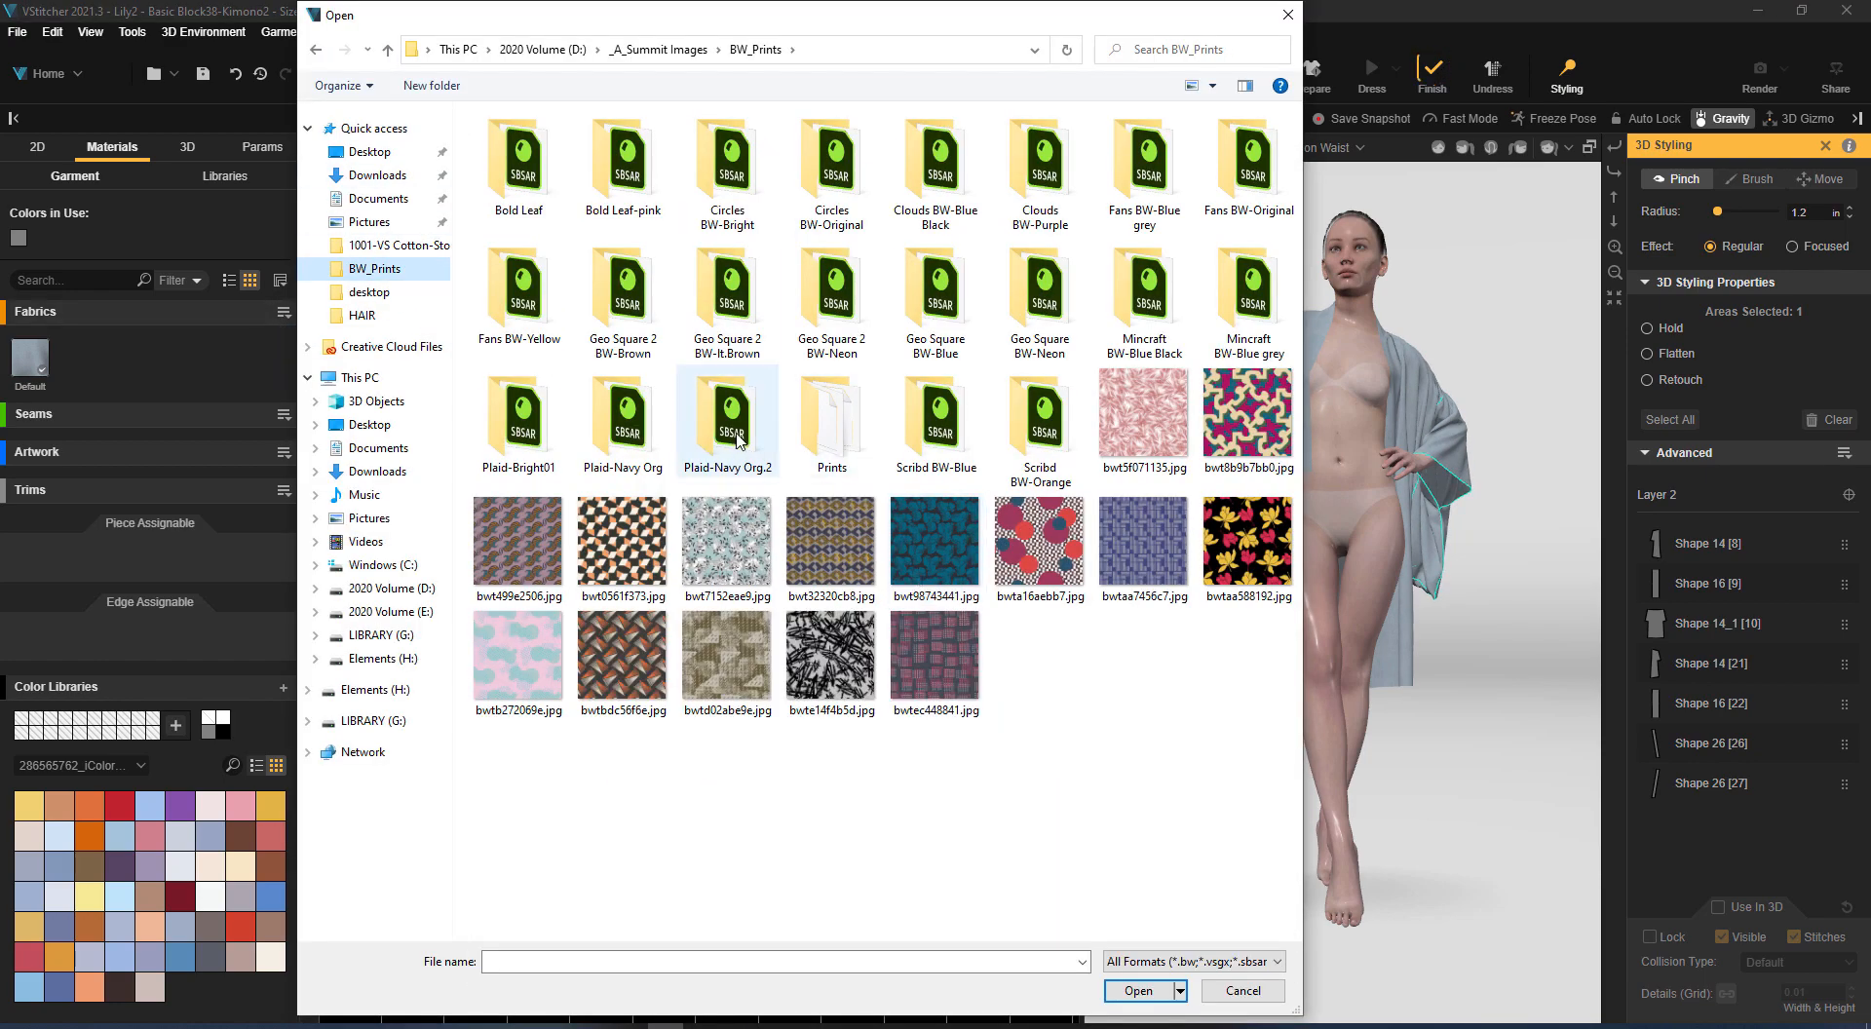
double_click(543, 292)
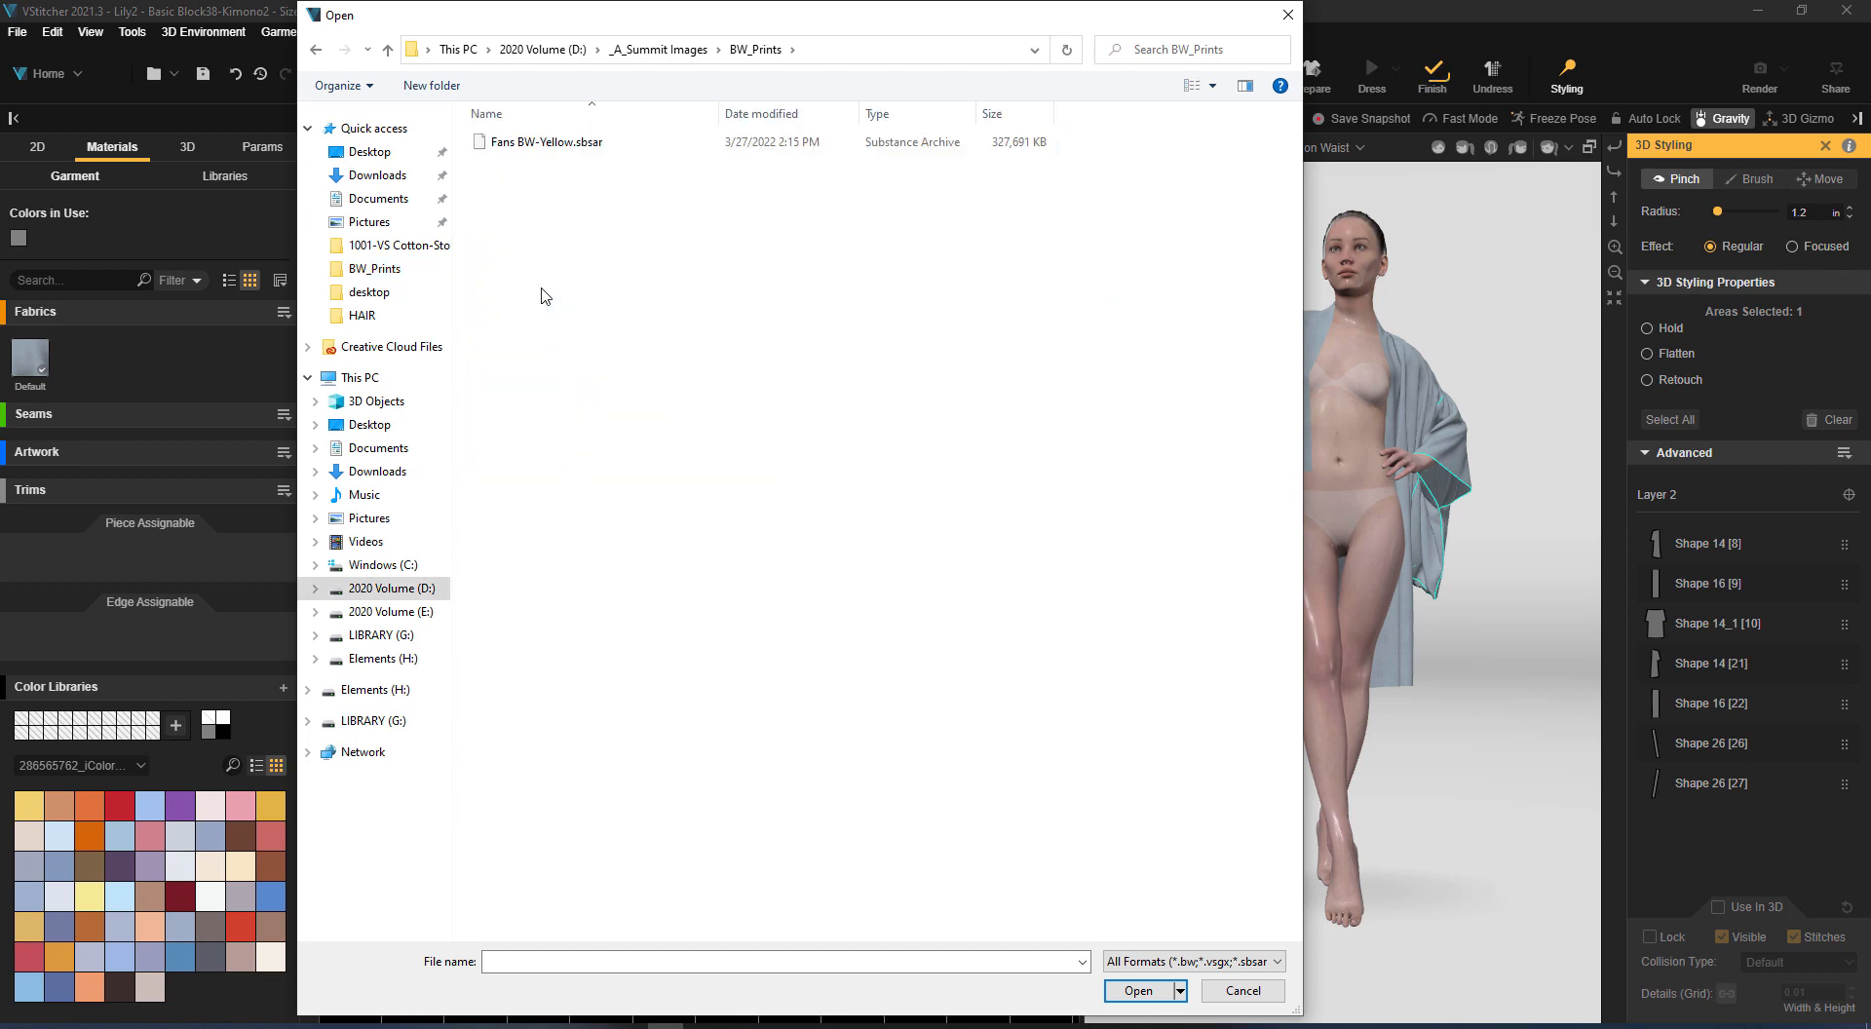
double_click(573, 144)
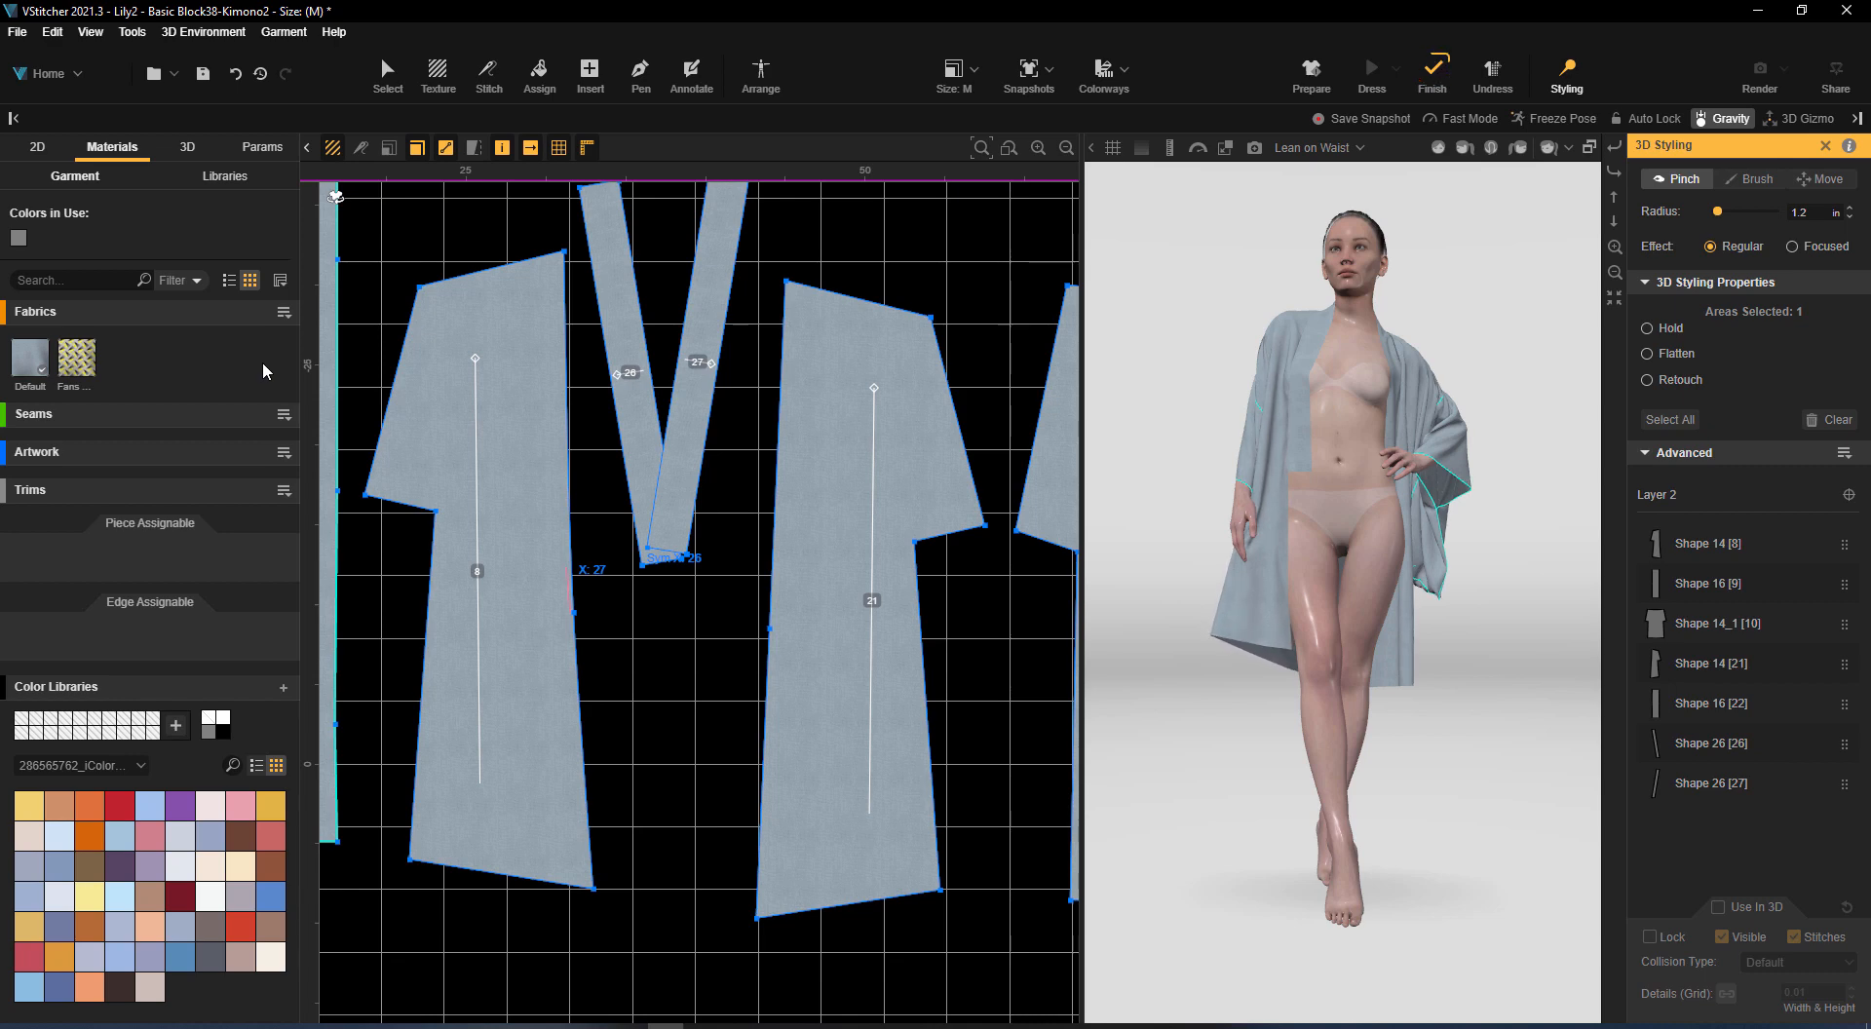
Assign the Fans BW-Yellow fabric to all the robe's pieces, including front pieces 8 and 21 and neckbands 26 and 27
drag(103, 360, 511, 390)
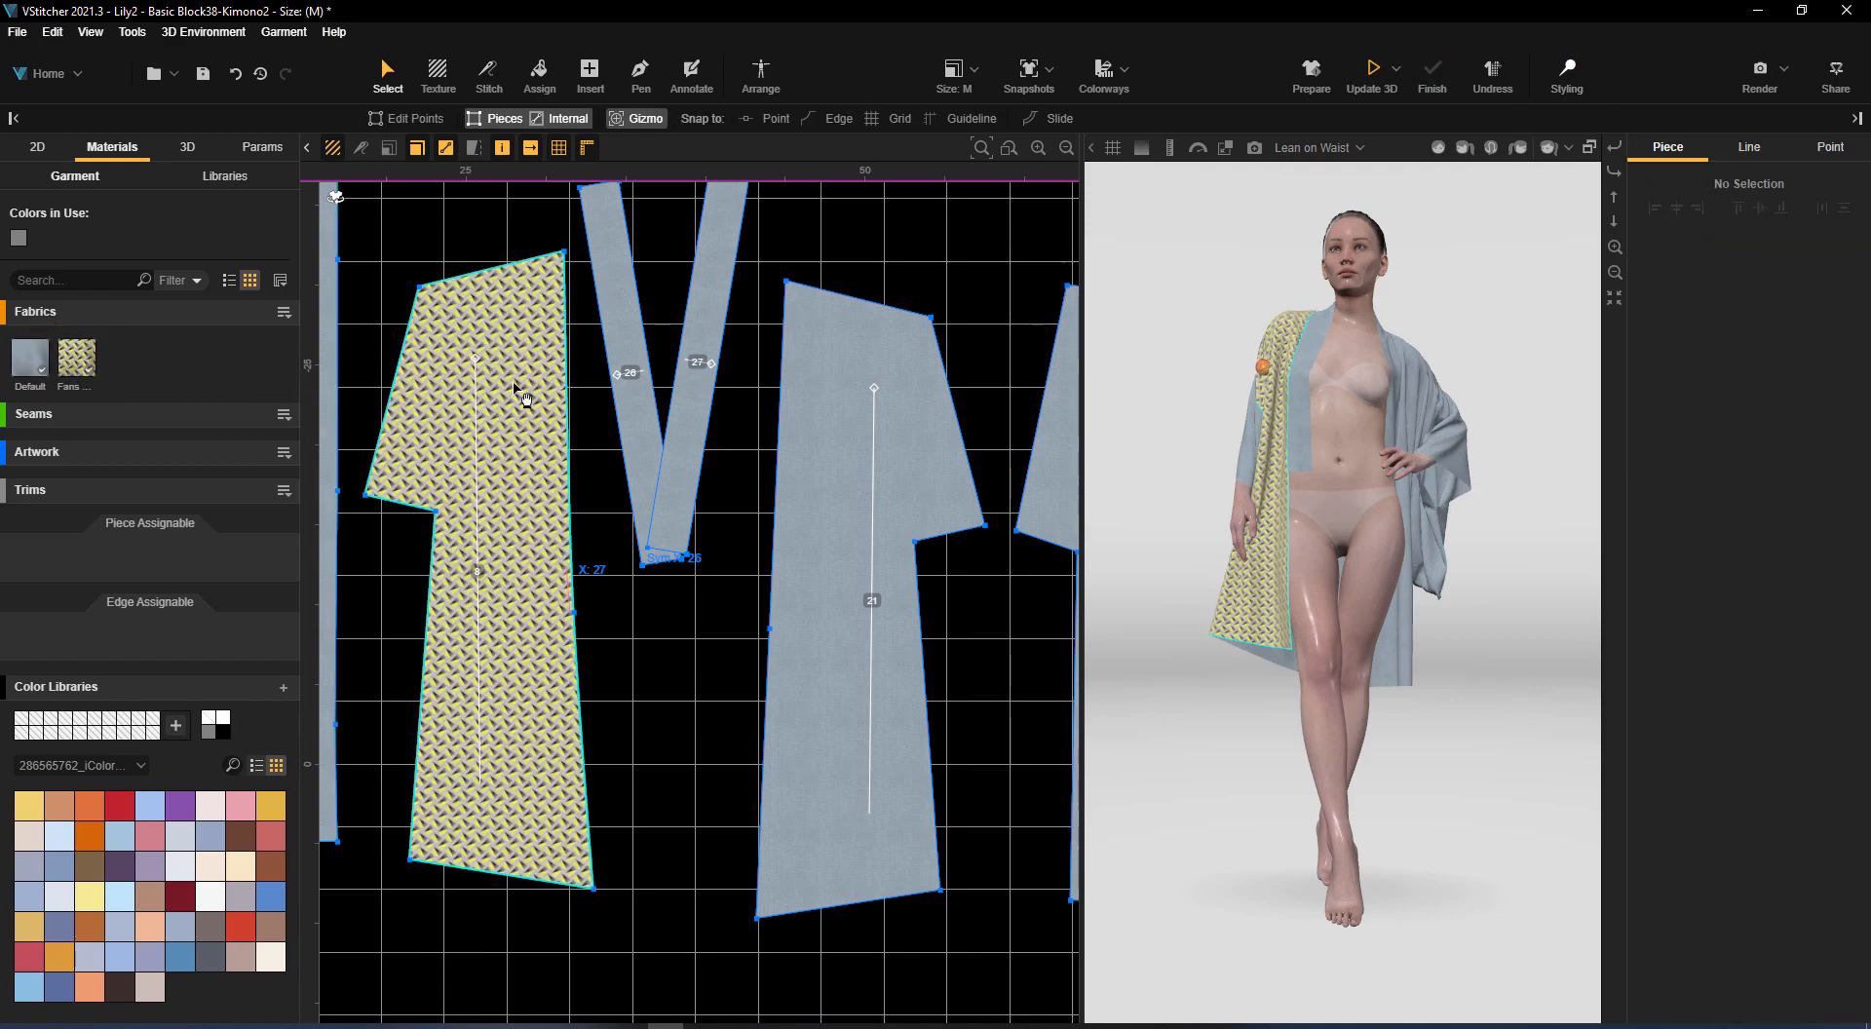
drag(77, 359, 644, 298)
click(1701, 374)
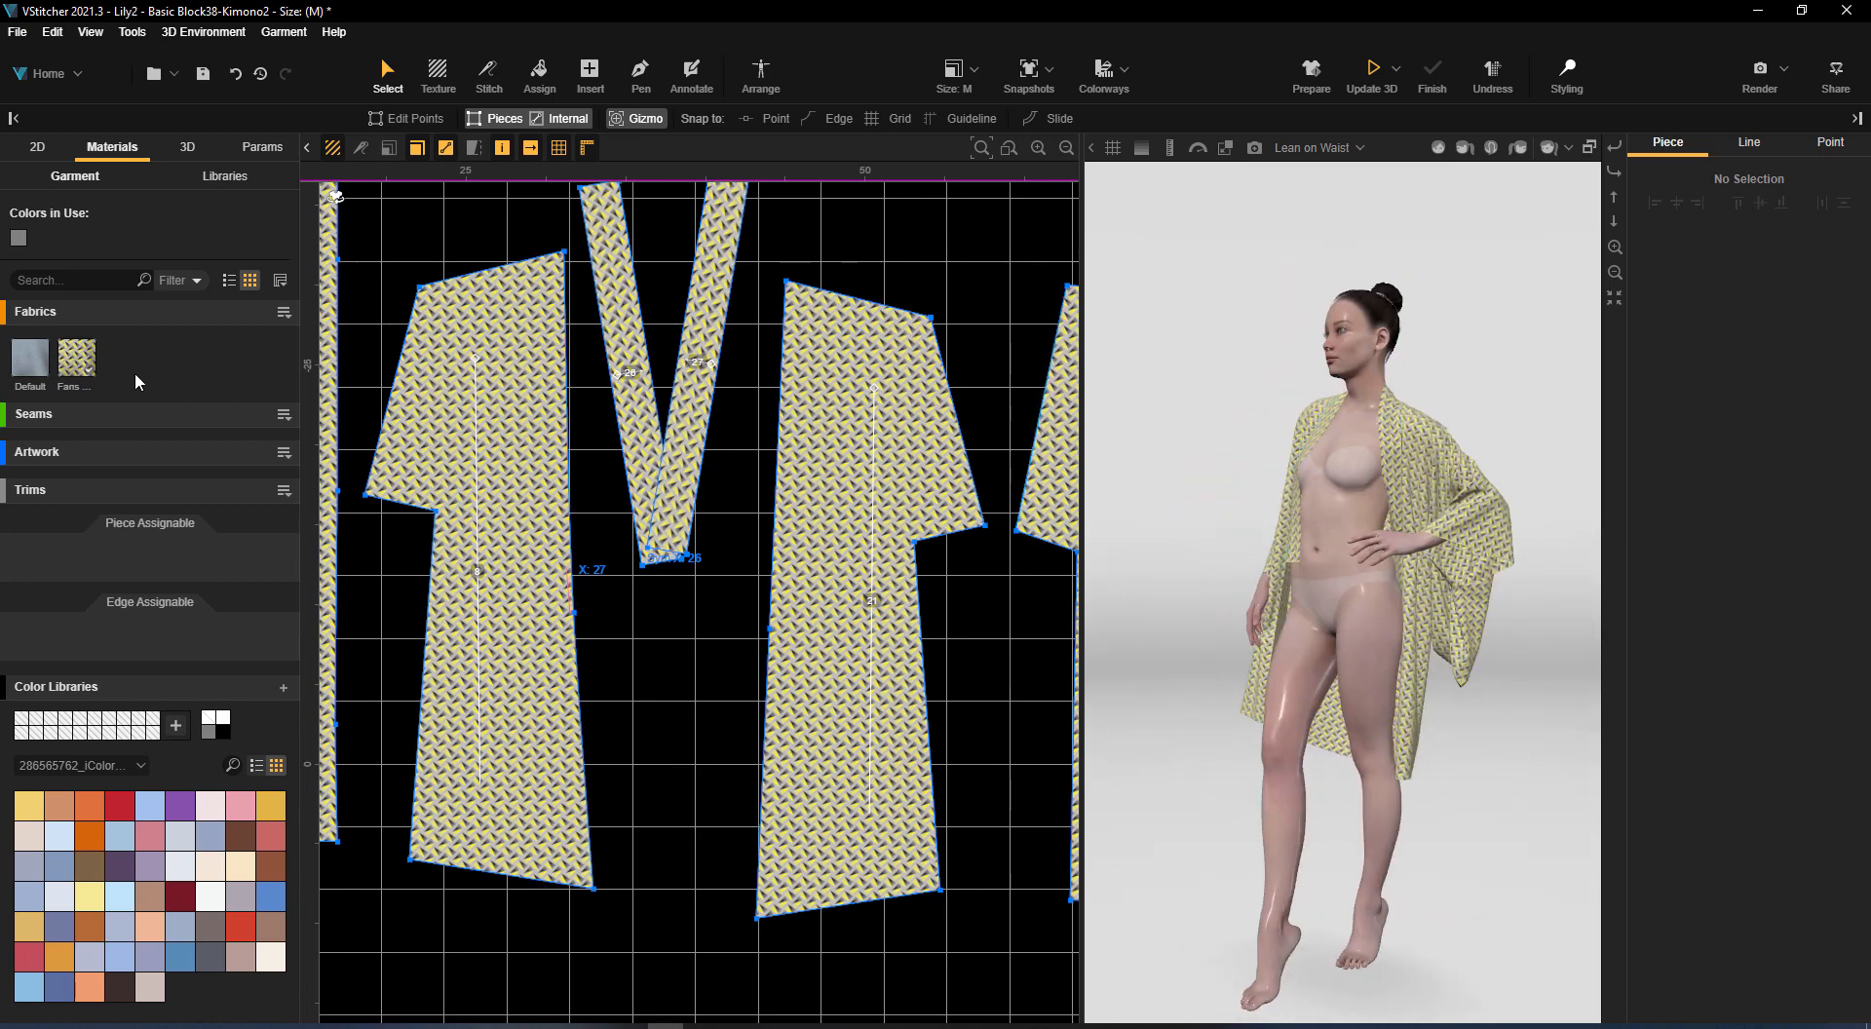
Add the bwtb272069e.jpg fabric from the BW_Prints folder and assign it to all the robe's pieces
click(284, 312)
click(361, 336)
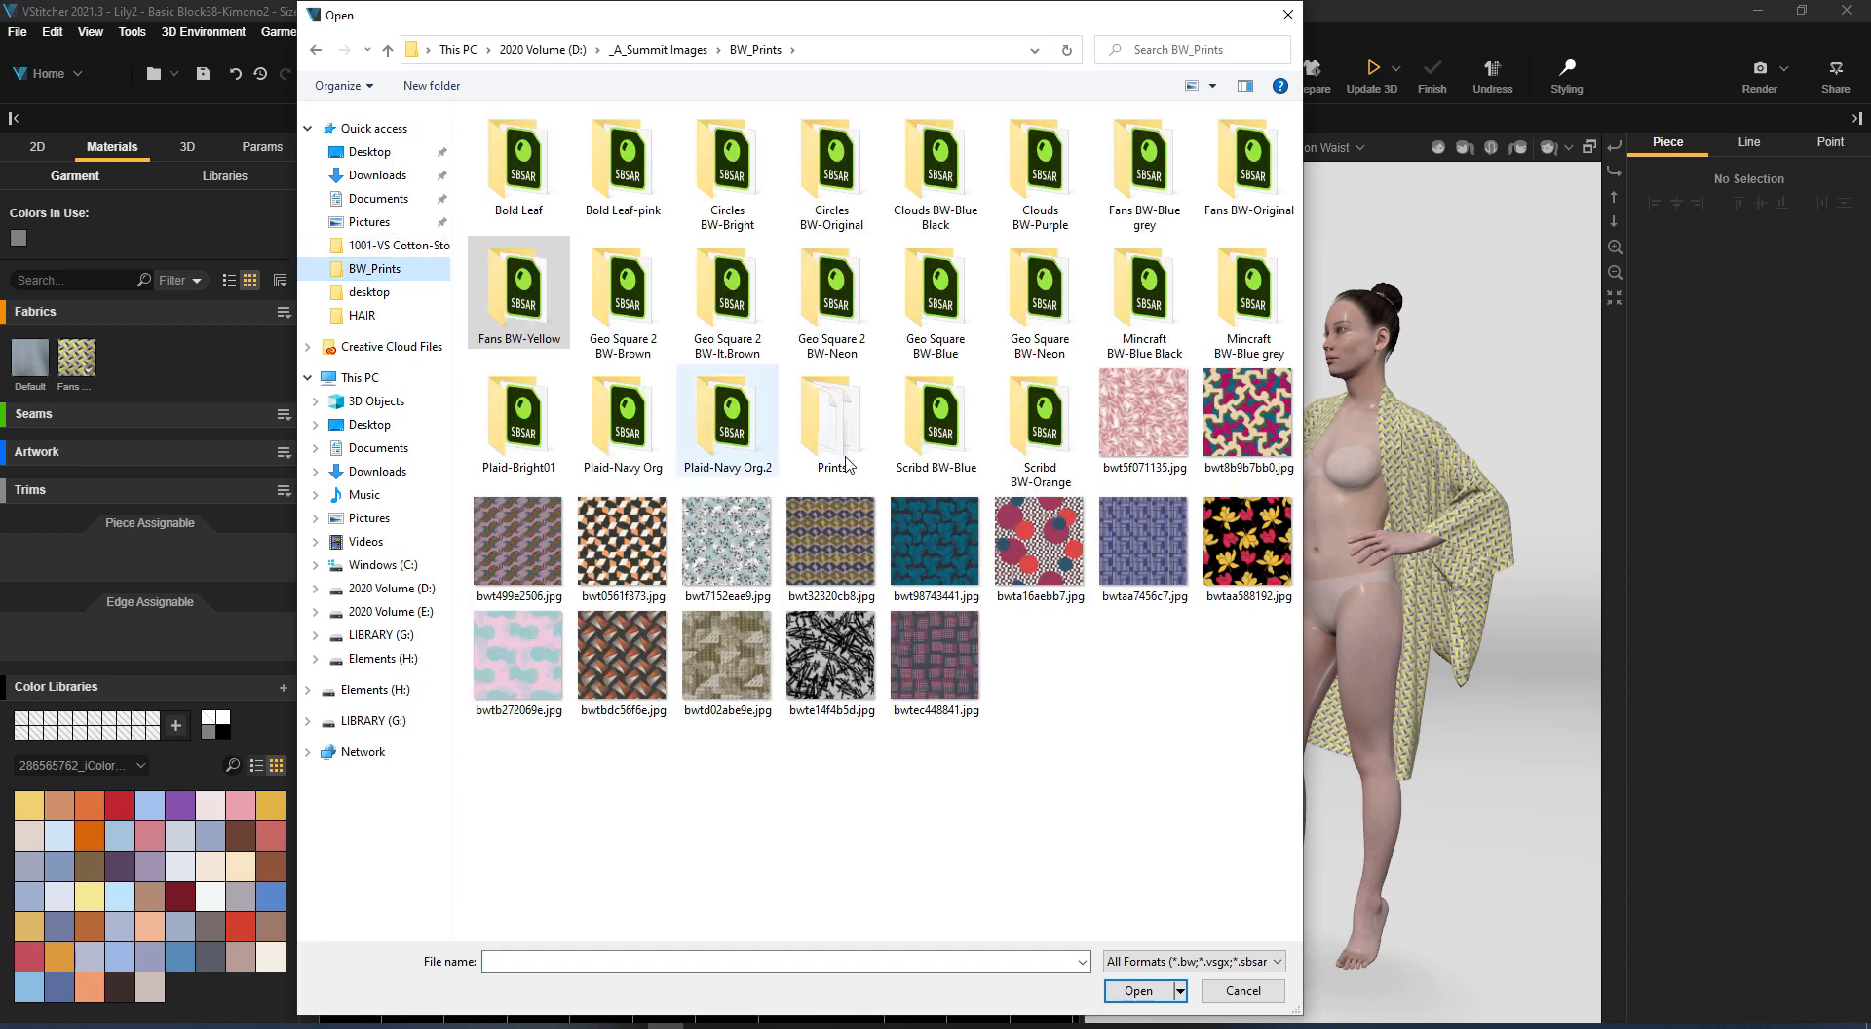
double_click(518, 655)
drag(127, 359, 512, 466)
click(1701, 378)
drag(1546, 656, 1676, 663)
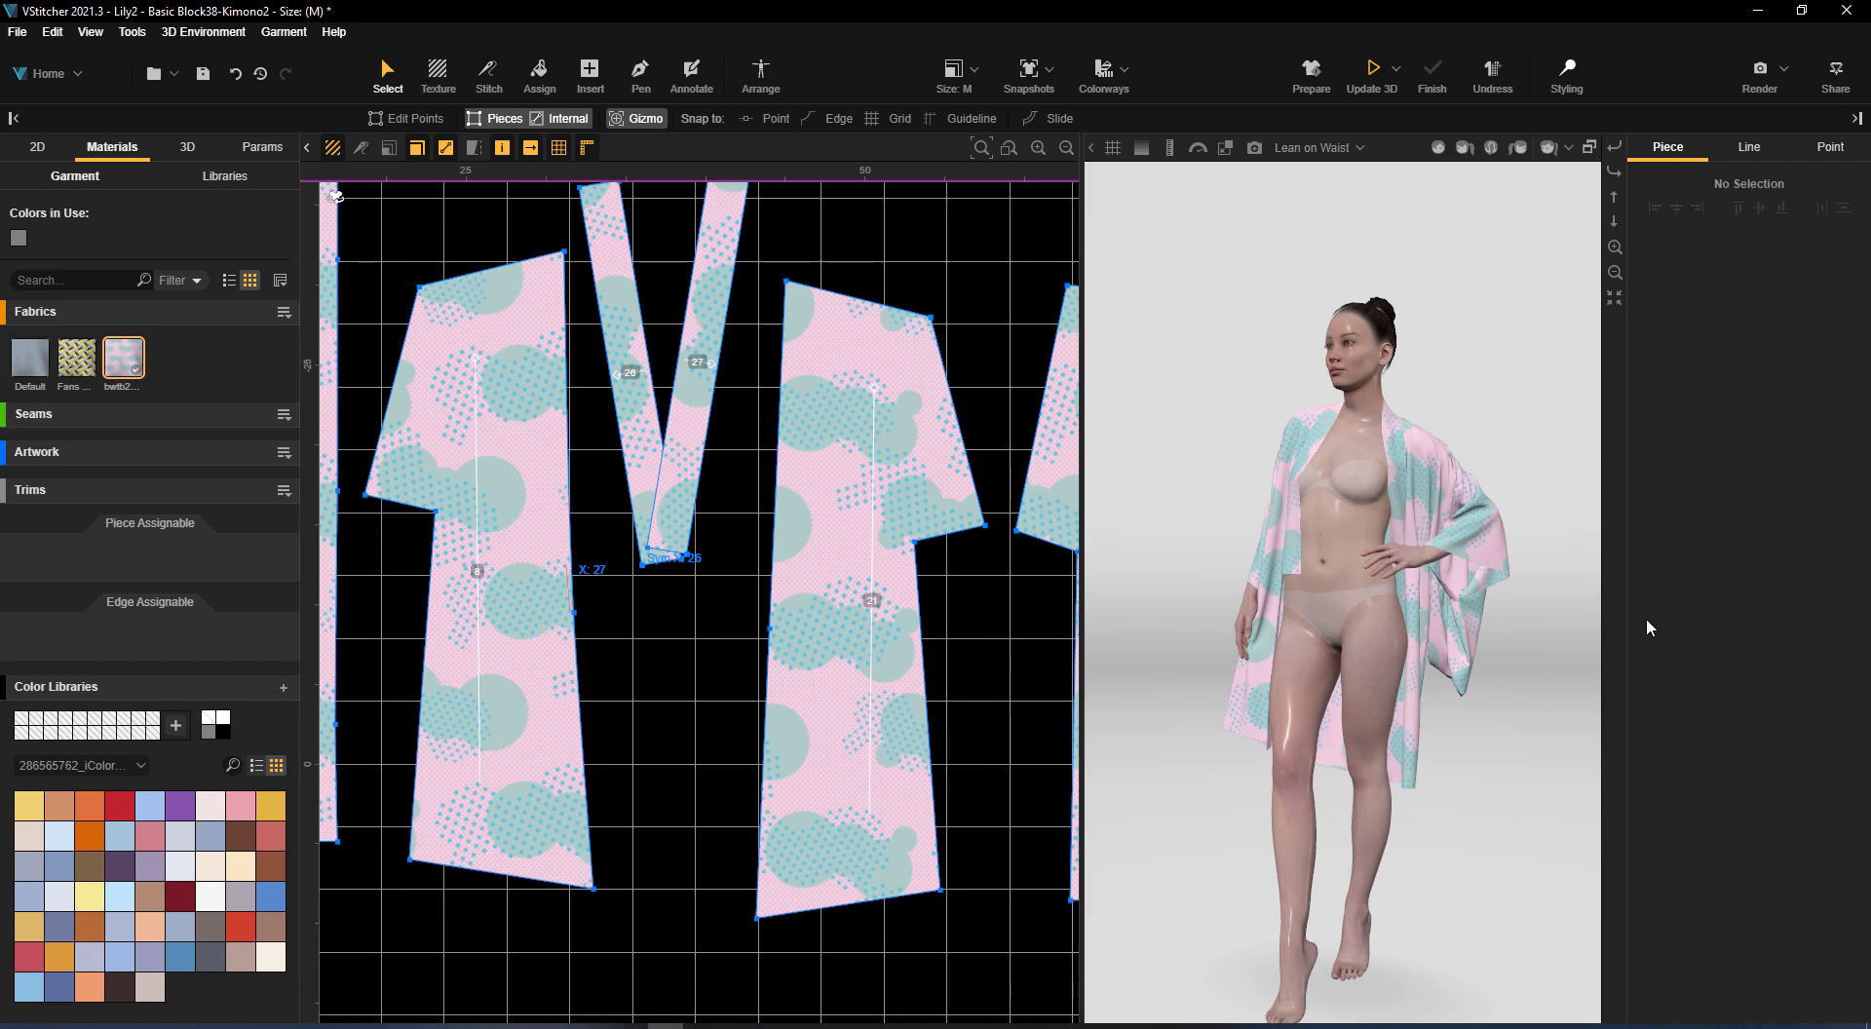
scroll(1552, 563, up, 3)
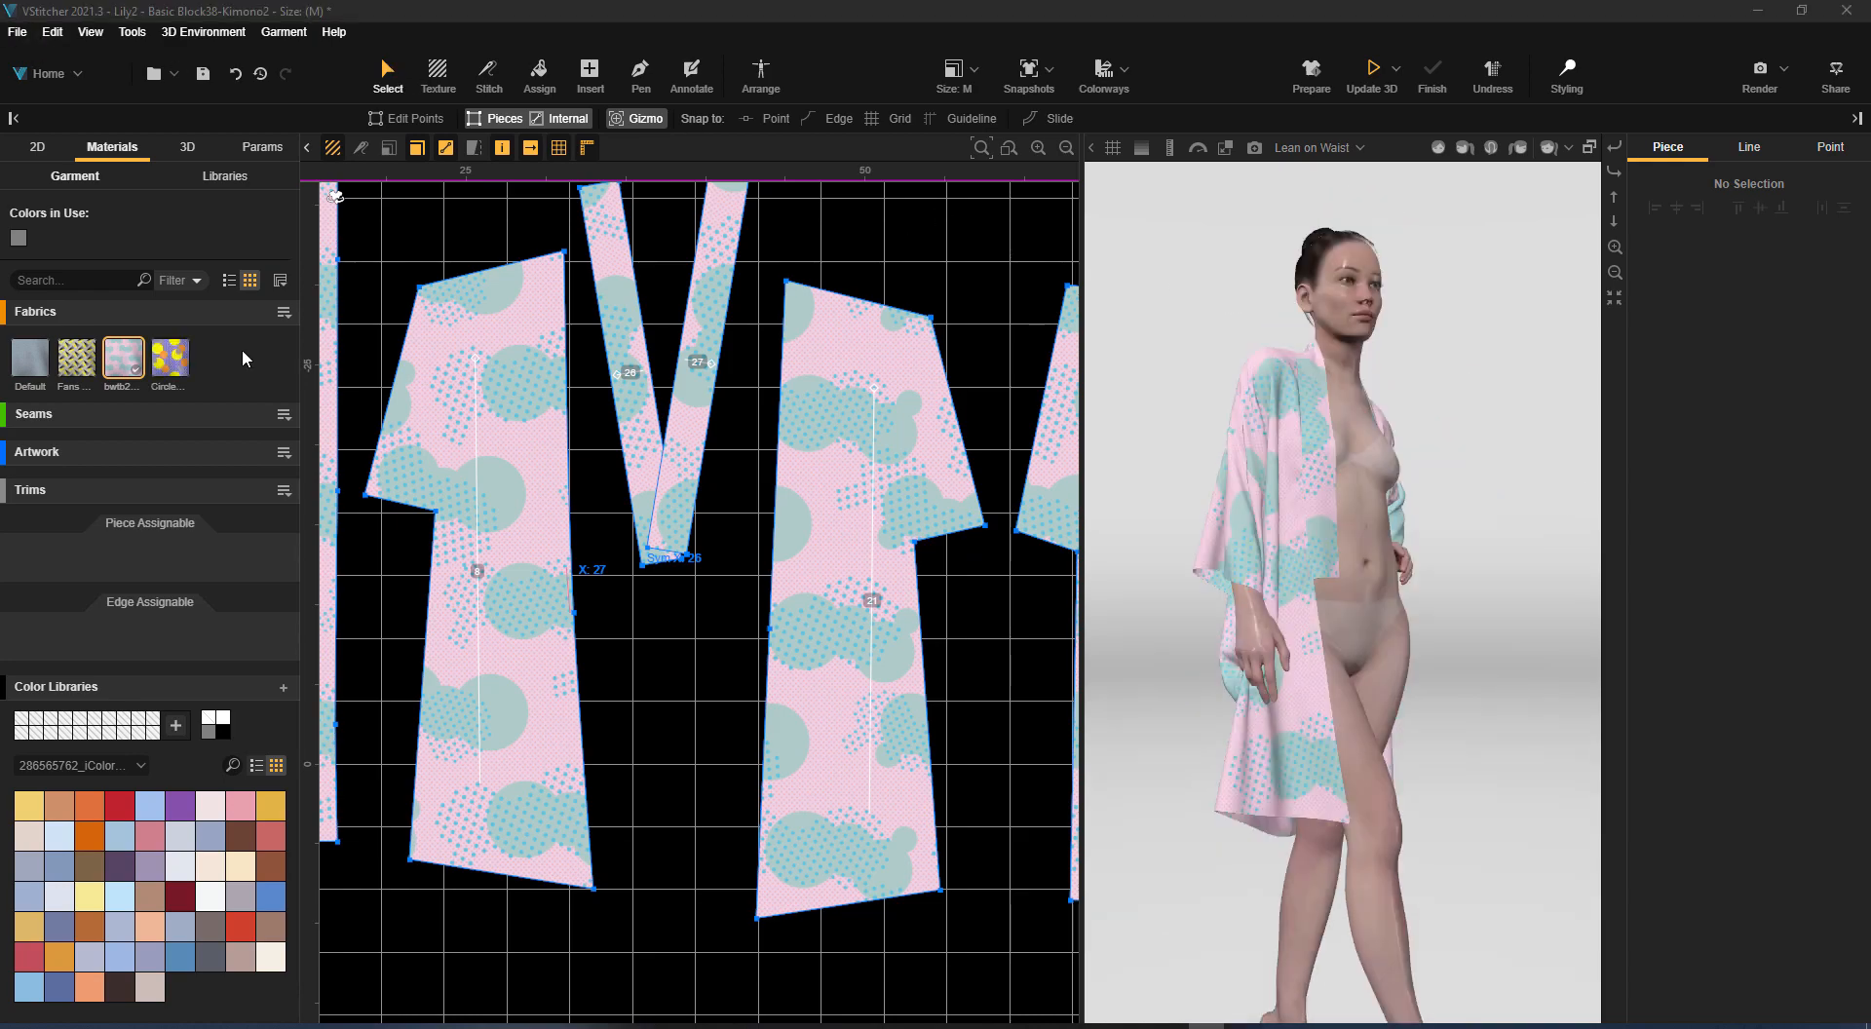
Replace the pink bubble print with the purple and yellow Circles fabric on all the robe's pieces
drag(171, 357, 458, 441)
click(1702, 373)
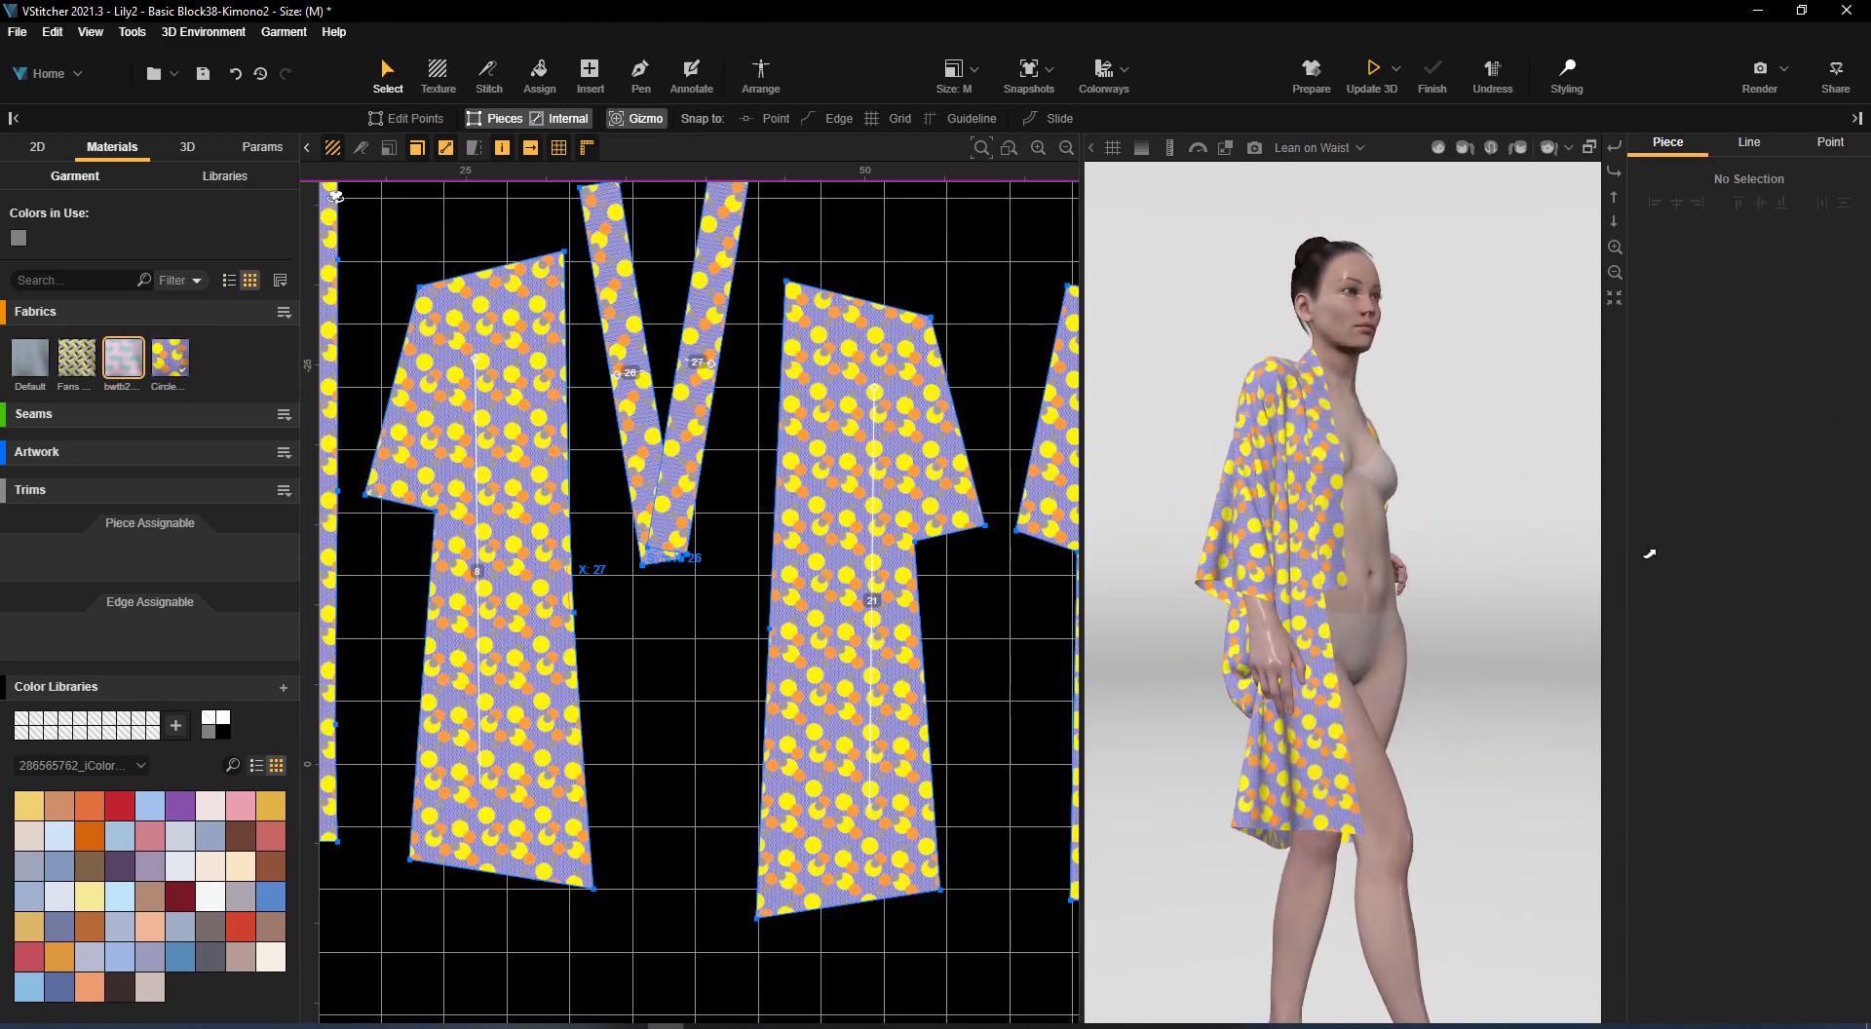
scroll(1524, 502, up, 5)
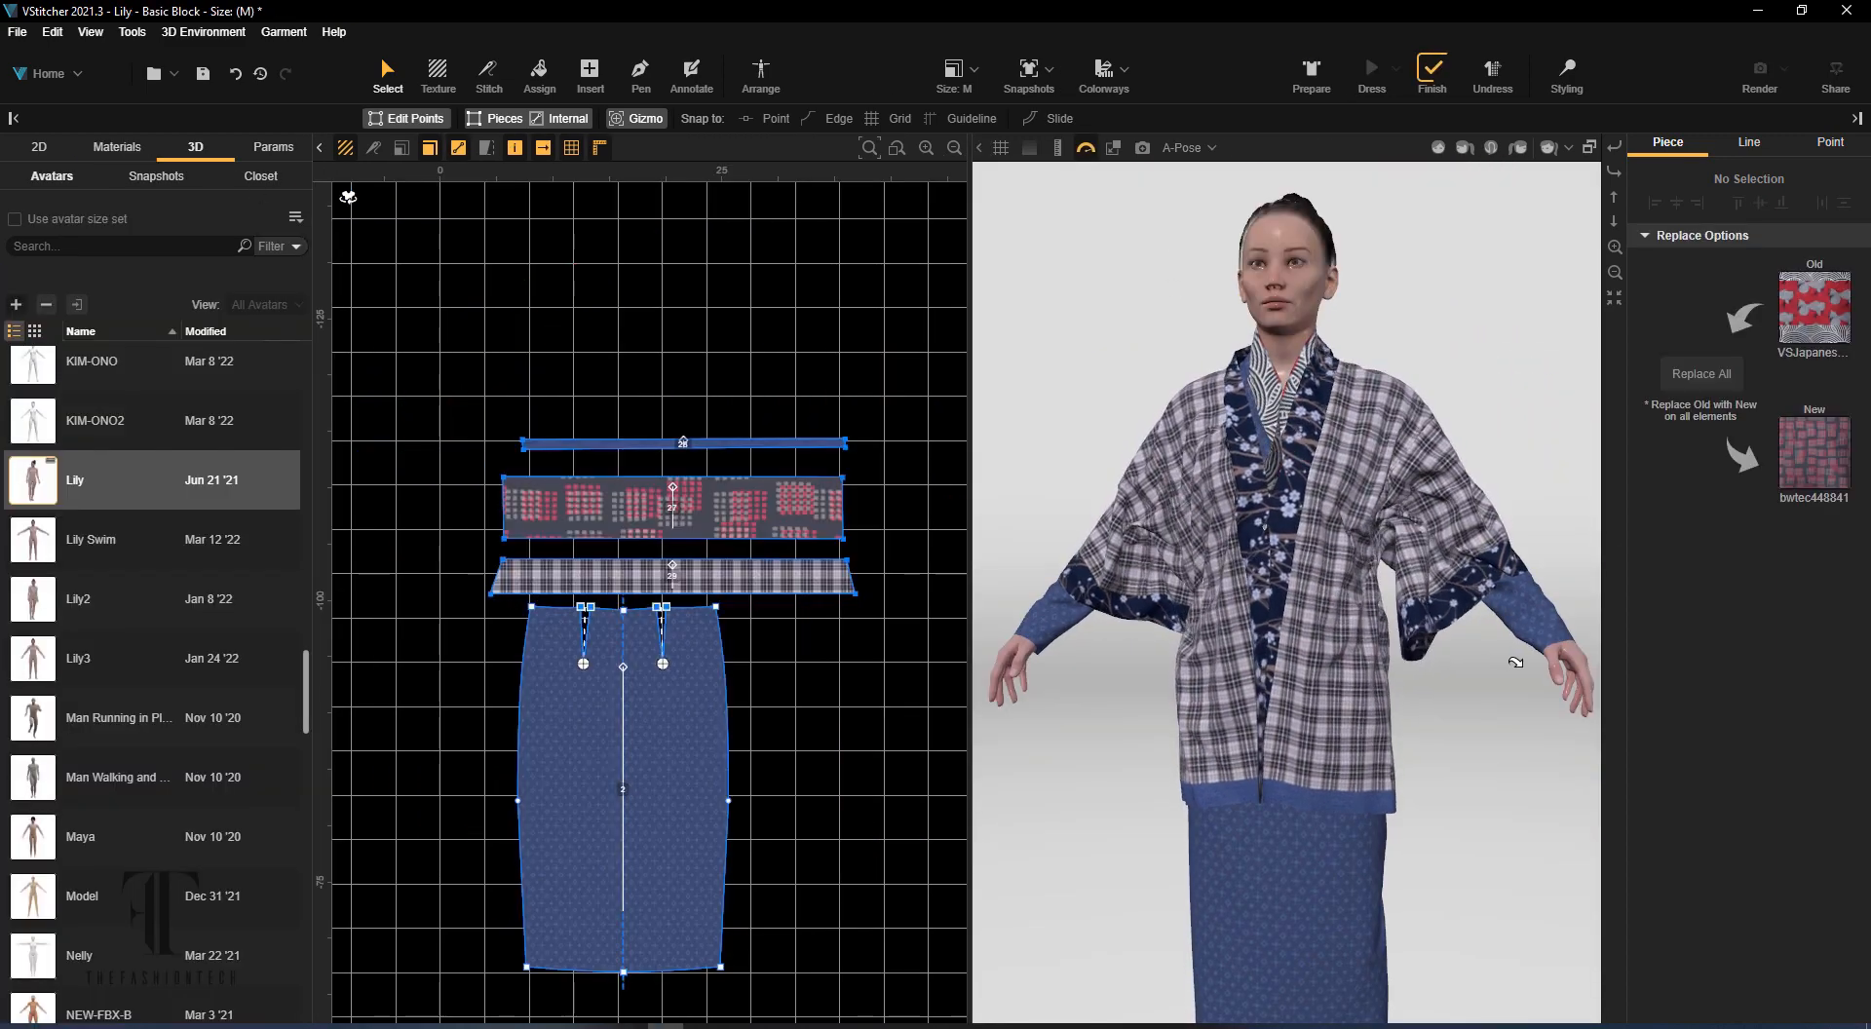
Unbutton the four-hole button connecting the jacket's floral front bands 22 and 23
scroll(884, 571, down, 5)
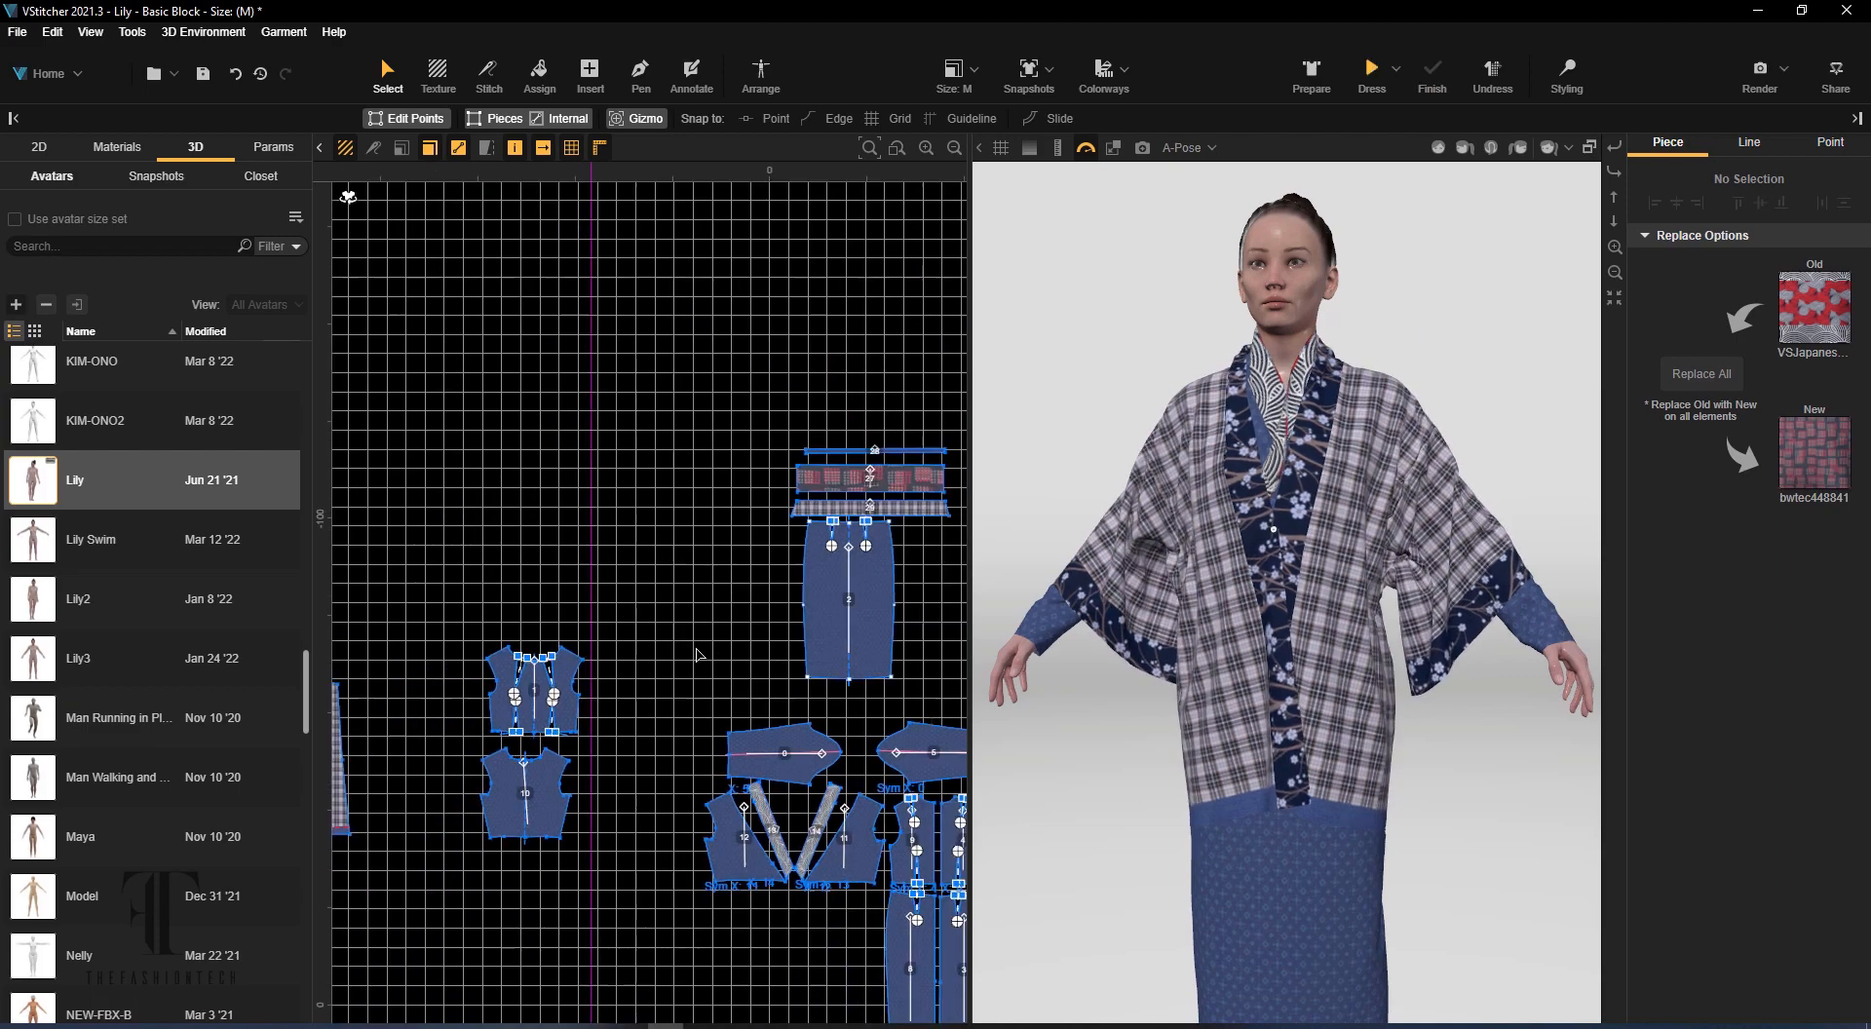
middle_drag(698, 653, 926, 624)
scroll(605, 595, up, 7)
click(582, 604)
click(1692, 548)
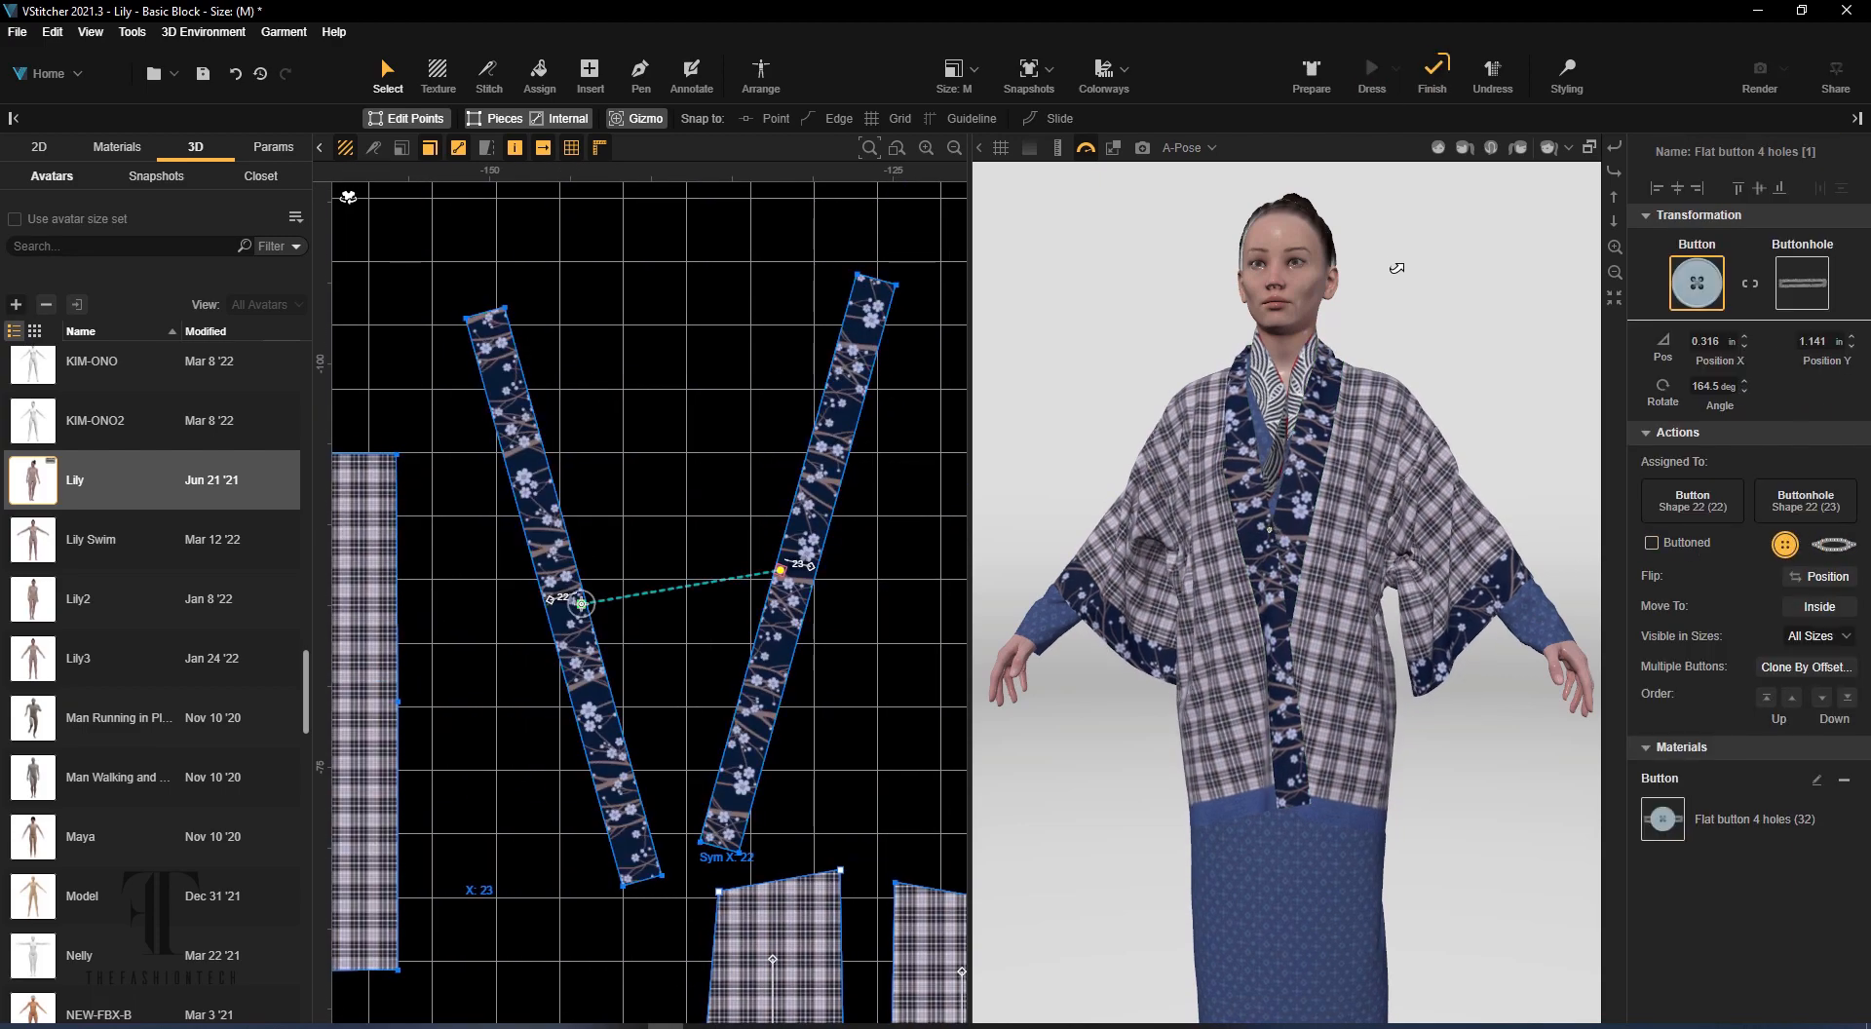
Change the avatar's pose to Casual 2 and on to Casual 3, allowing the avatar to be modified during the try-on
click(1182, 148)
click(1077, 444)
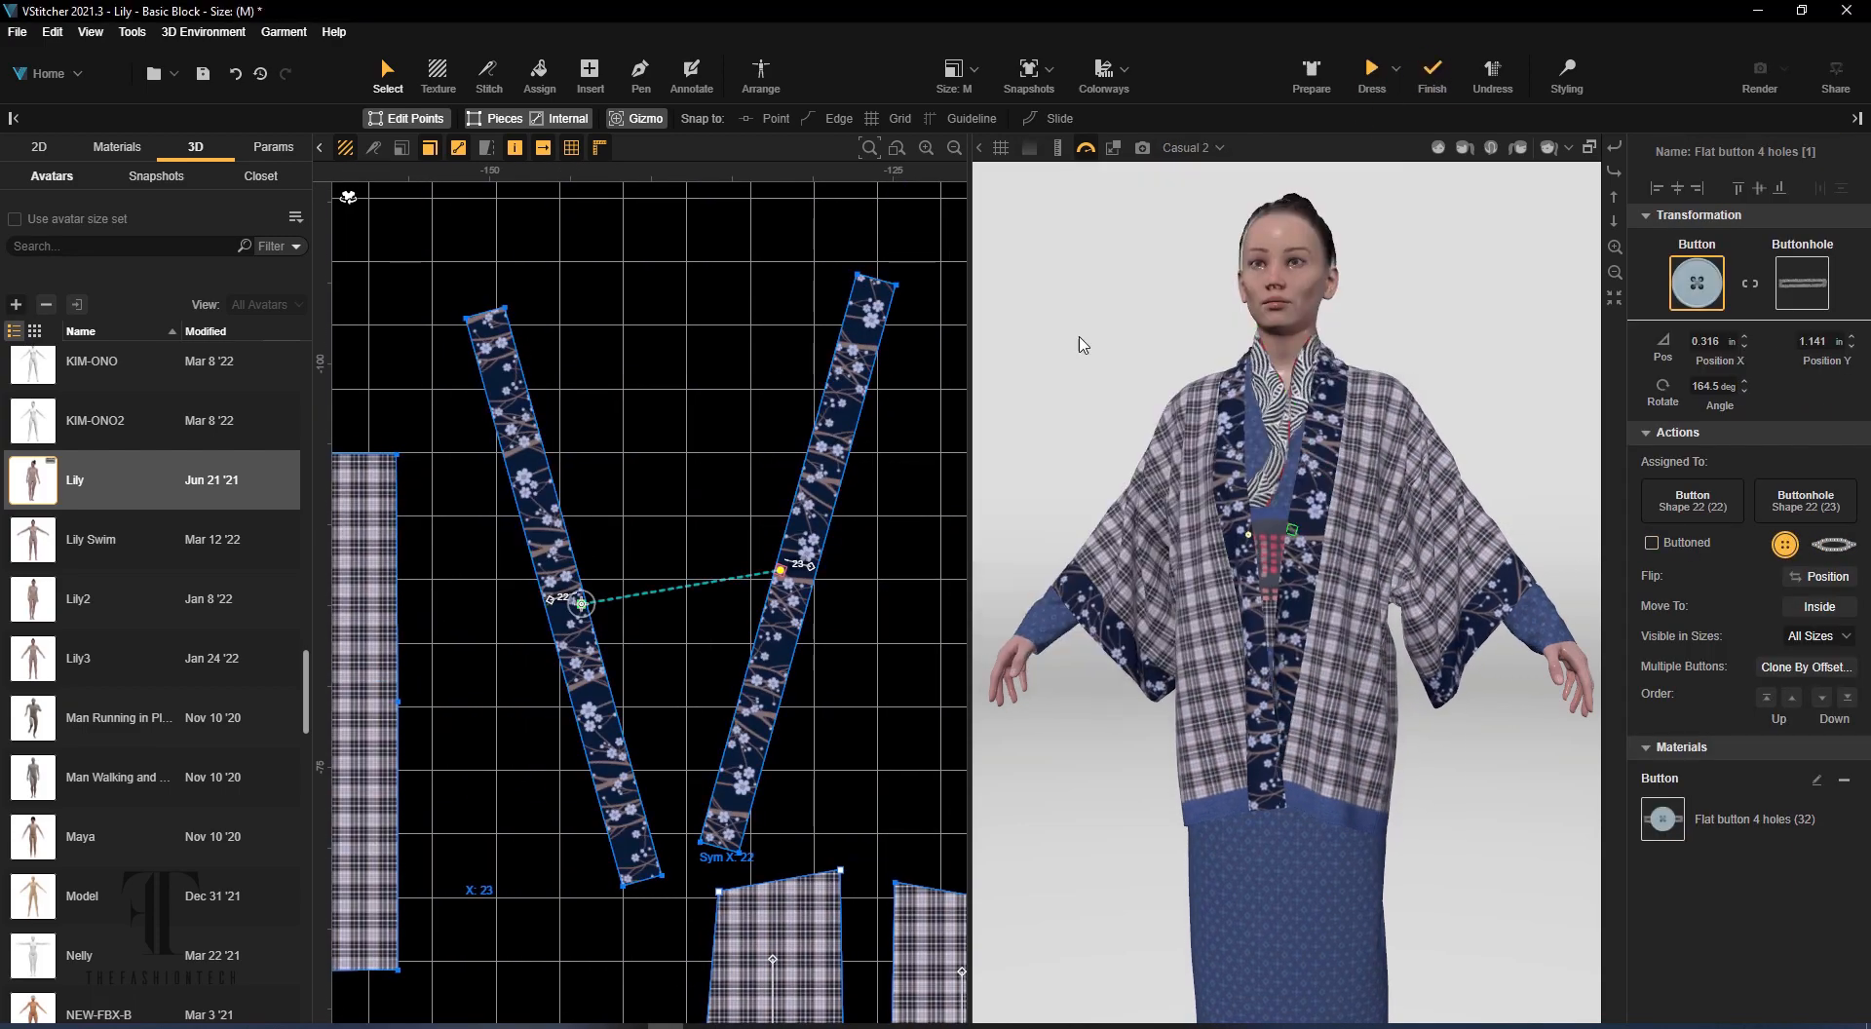
click(1169, 150)
click(1074, 436)
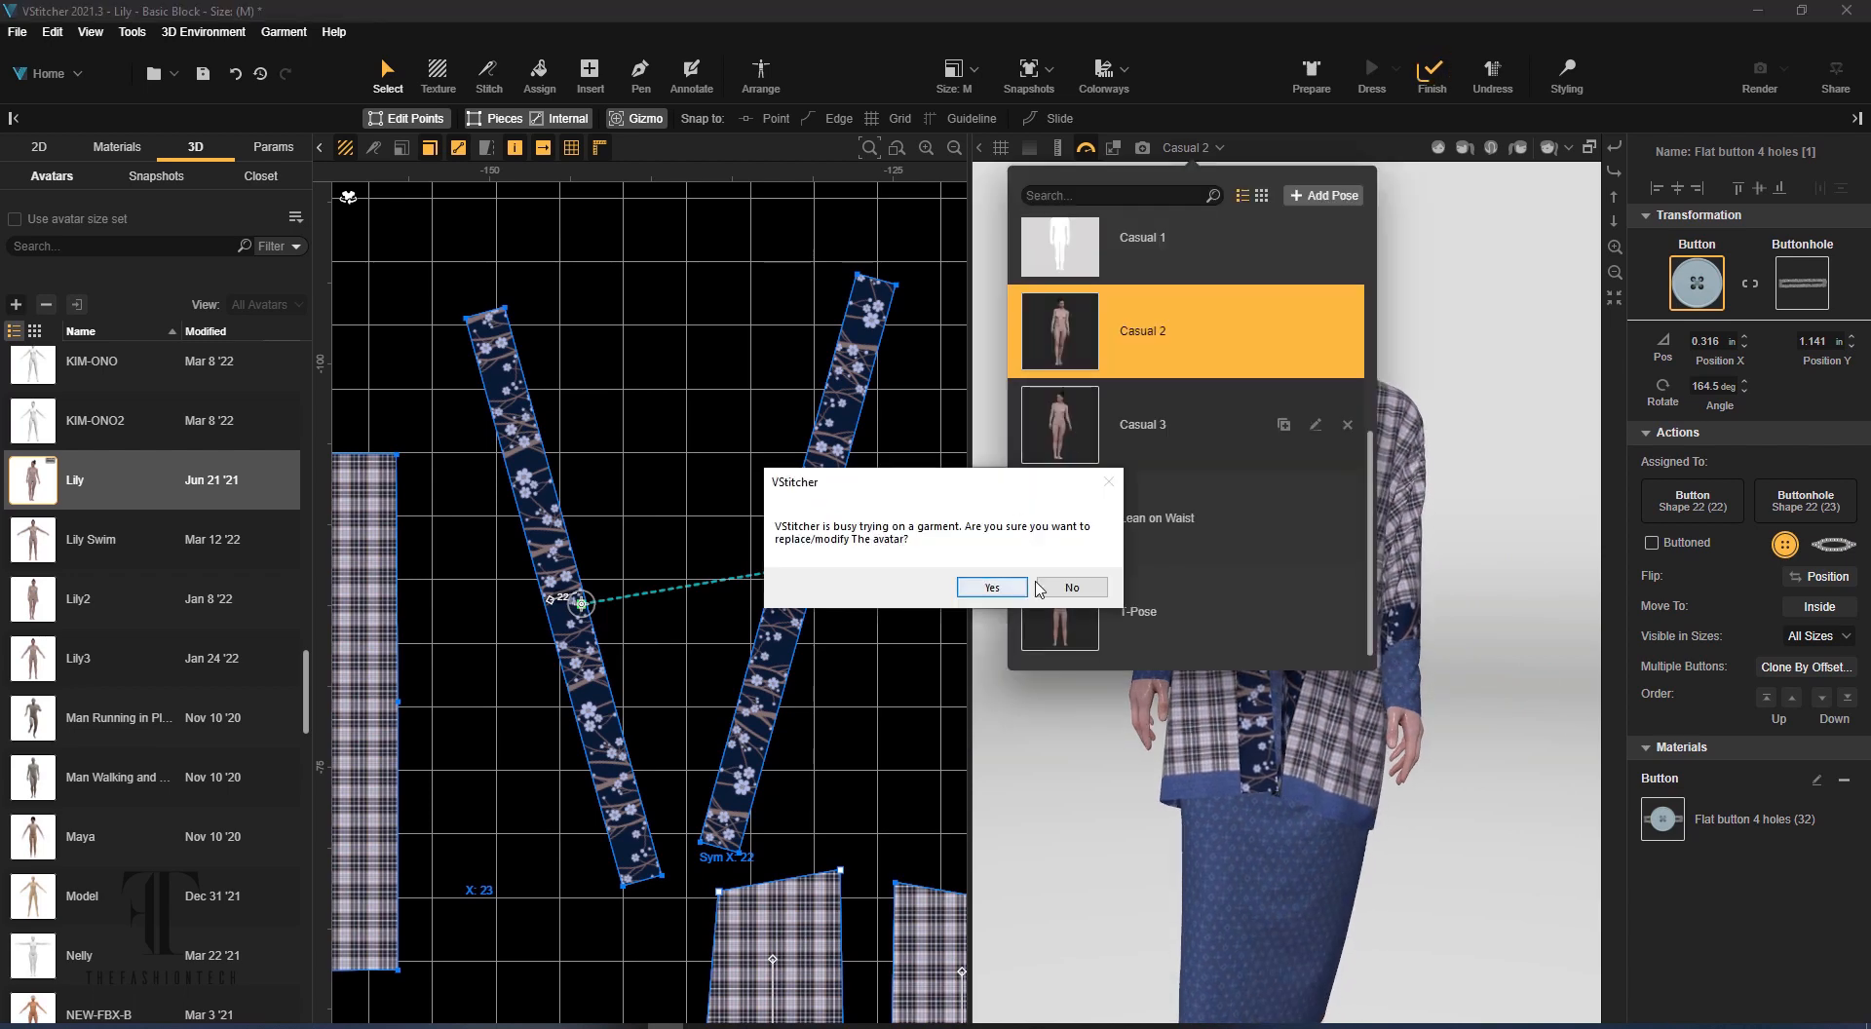
click(1006, 585)
click(1206, 154)
click(1142, 426)
right_drag(1462, 546, 1004, 555)
scroll(1561, 553, down, 3)
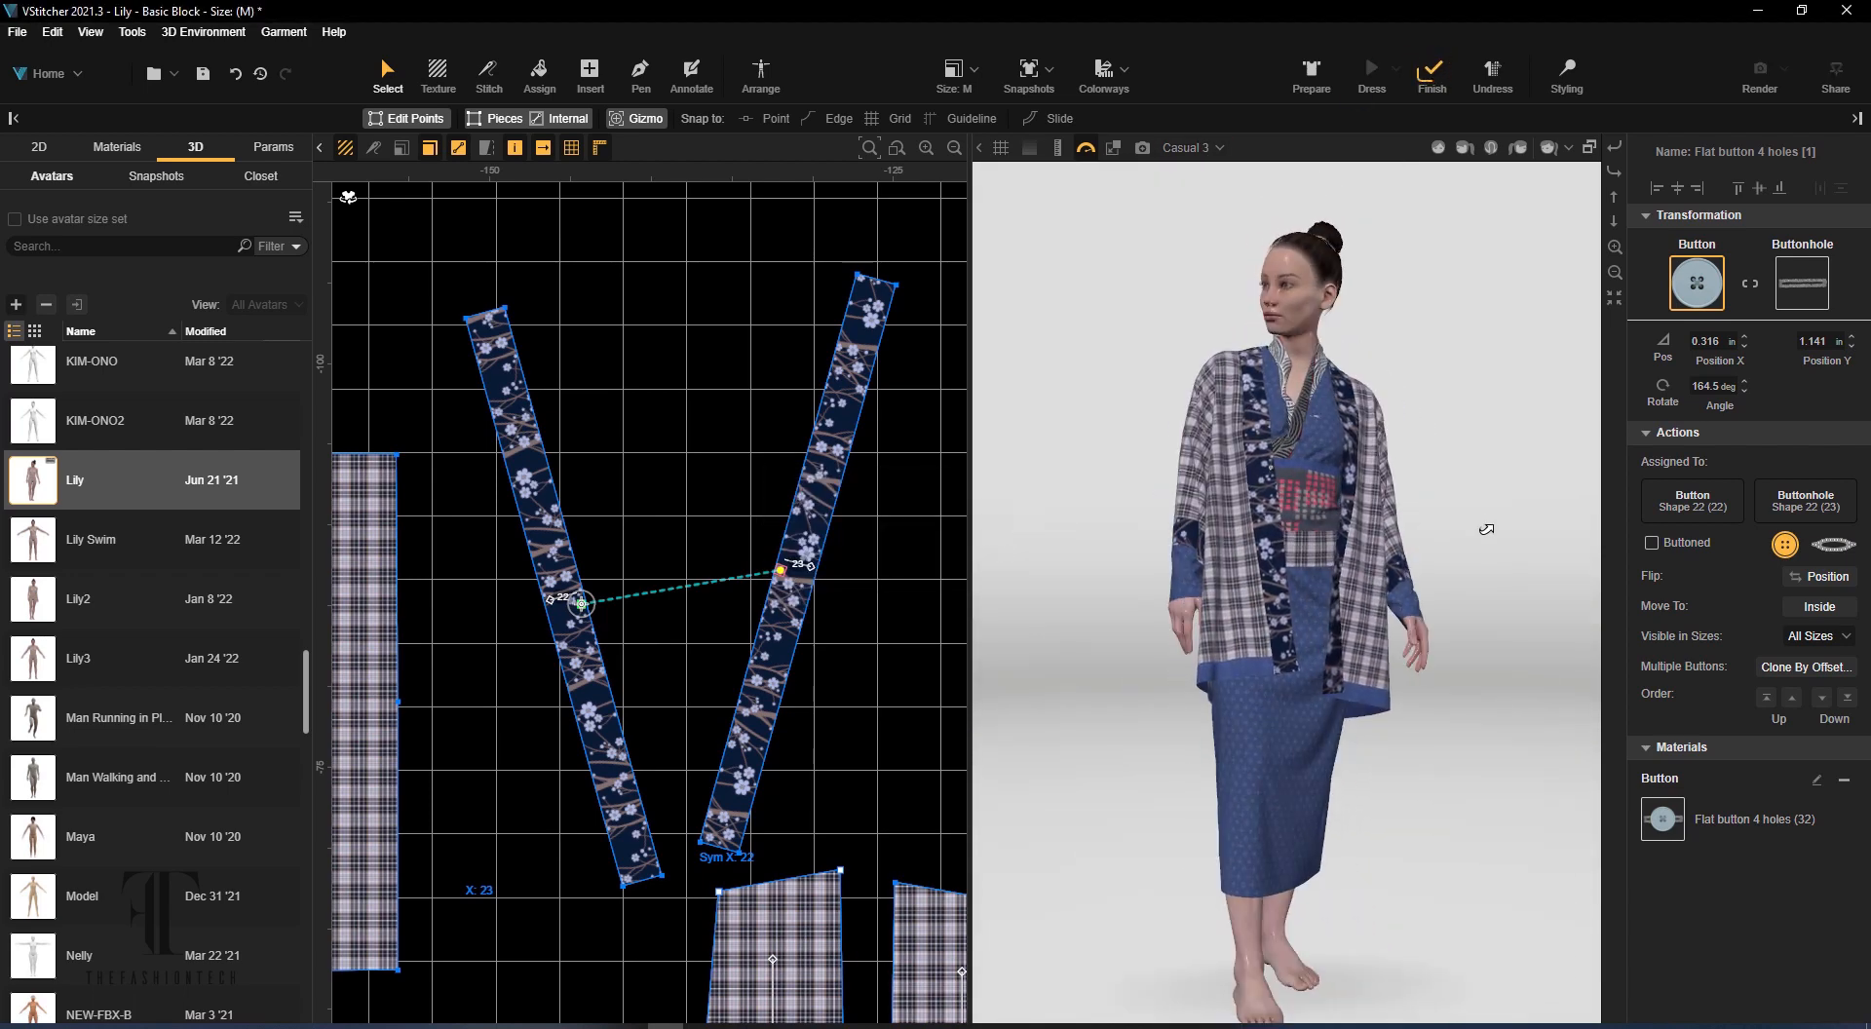
right_drag(1486, 529, 1446, 523)
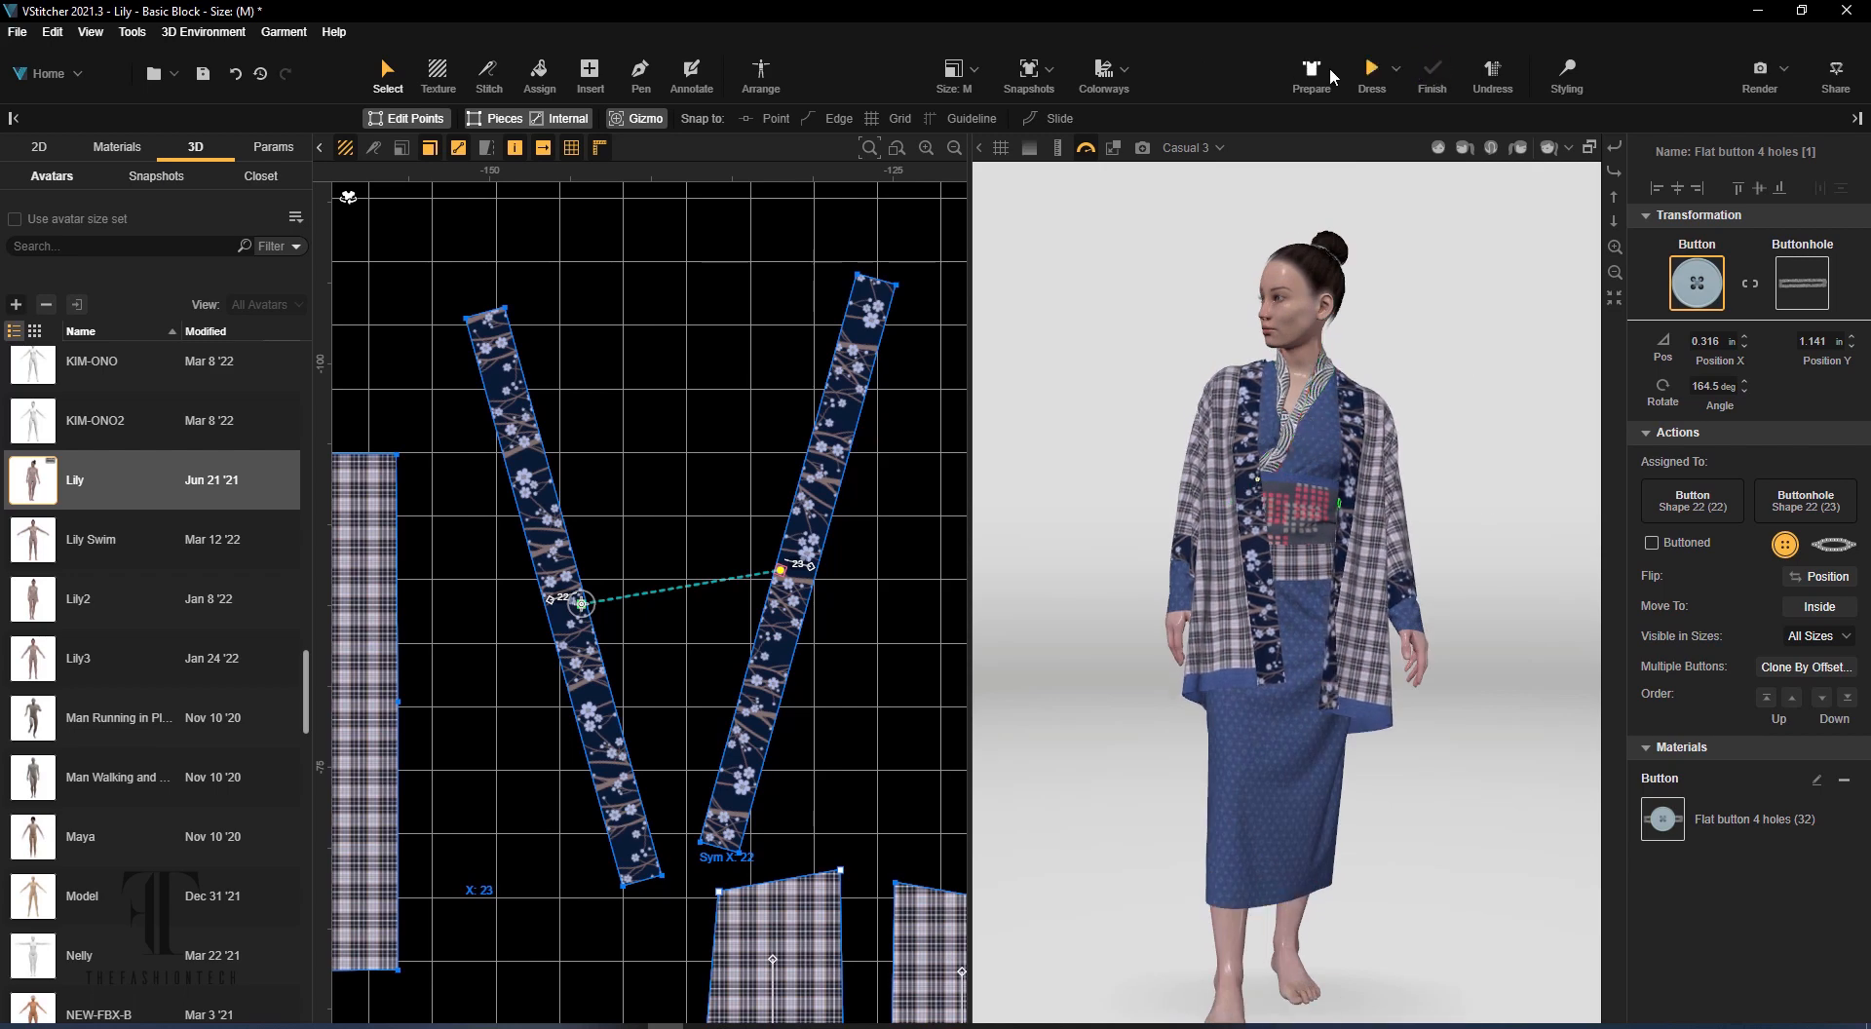
Use the Pinch styling tool to pull the plaid jacket's front edges apart, and simulate the open drape
click(1372, 73)
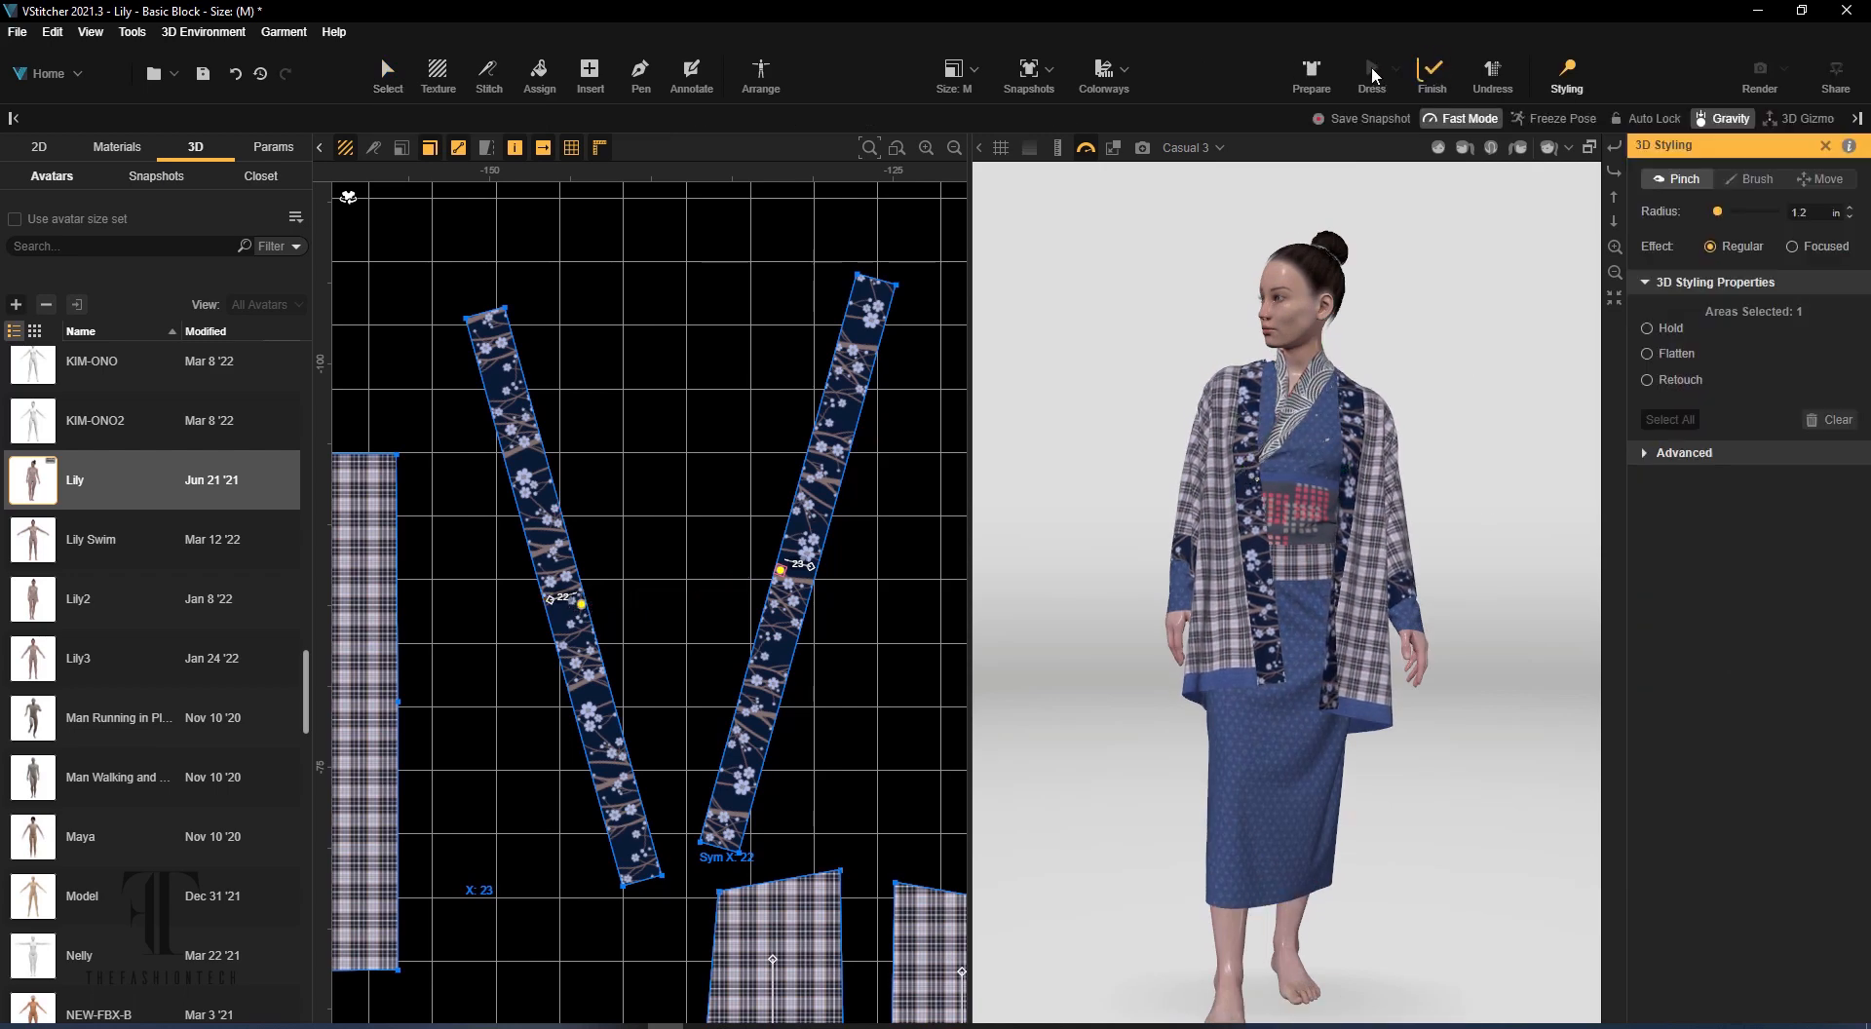
right_drag(1486, 522, 1035, 558)
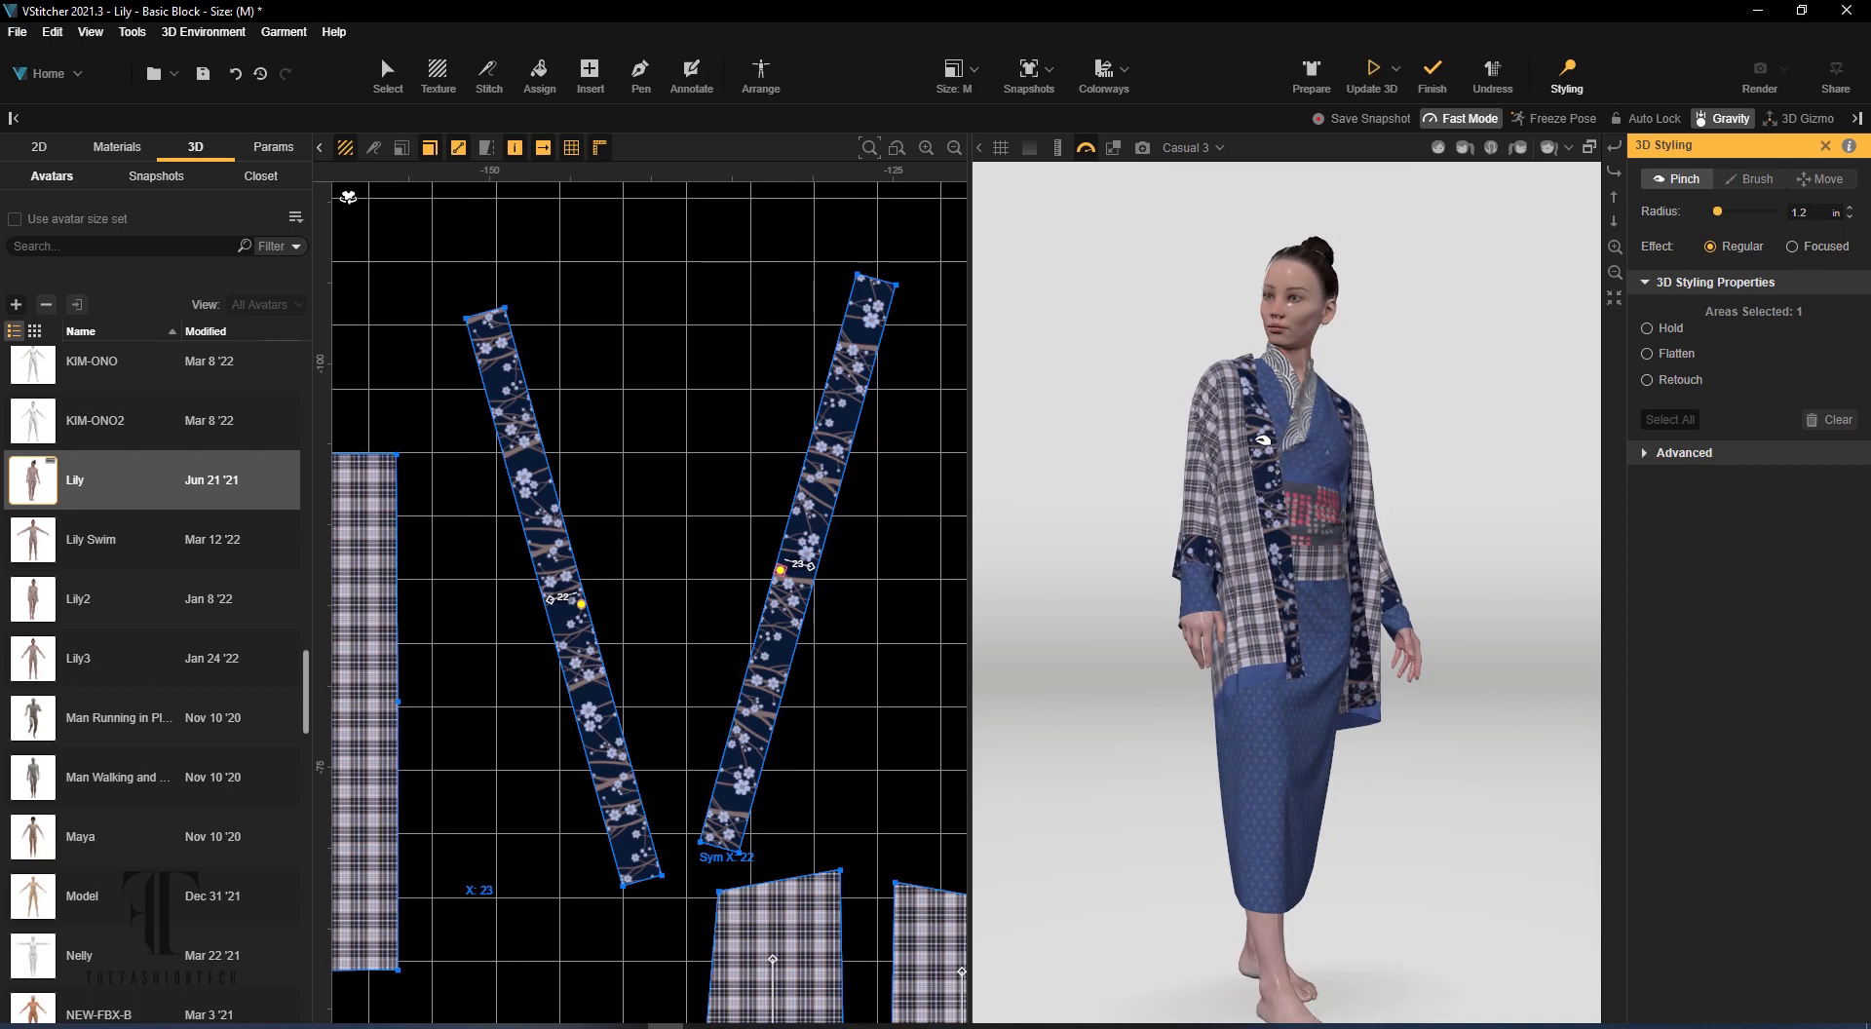
click(1371, 73)
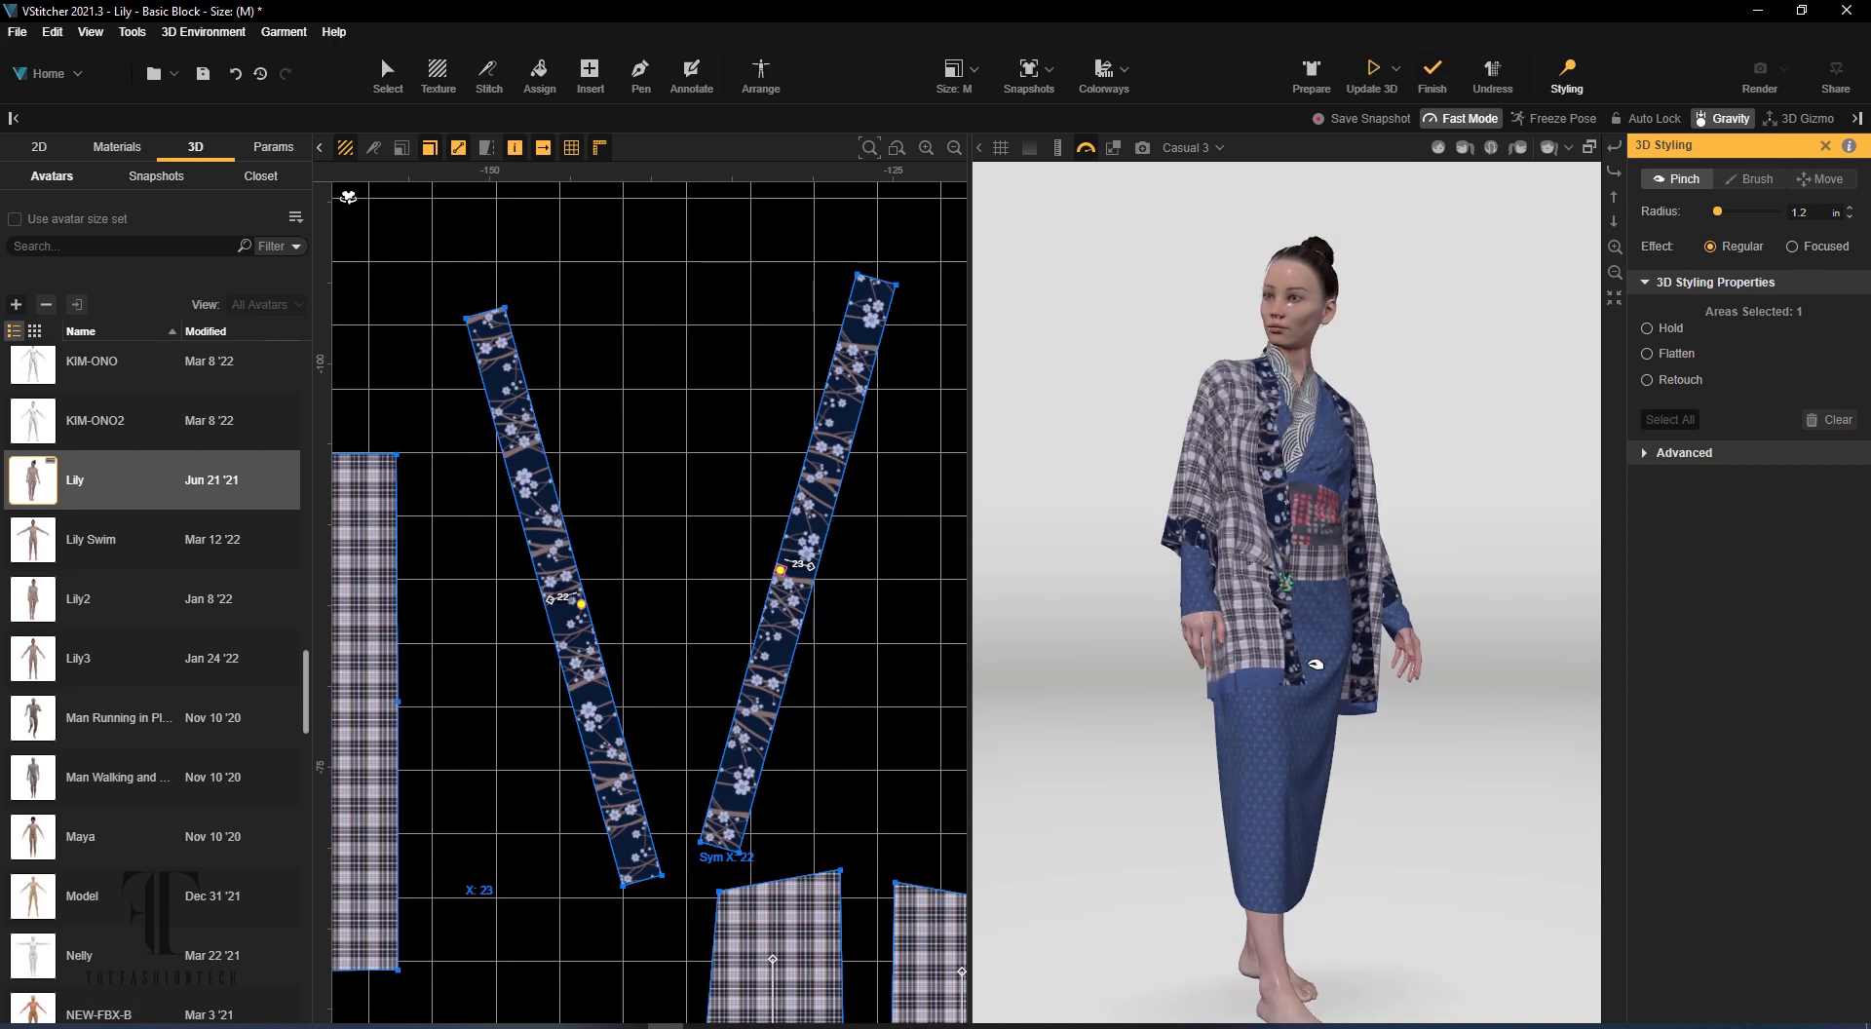
right_drag(1307, 728, 1373, 415)
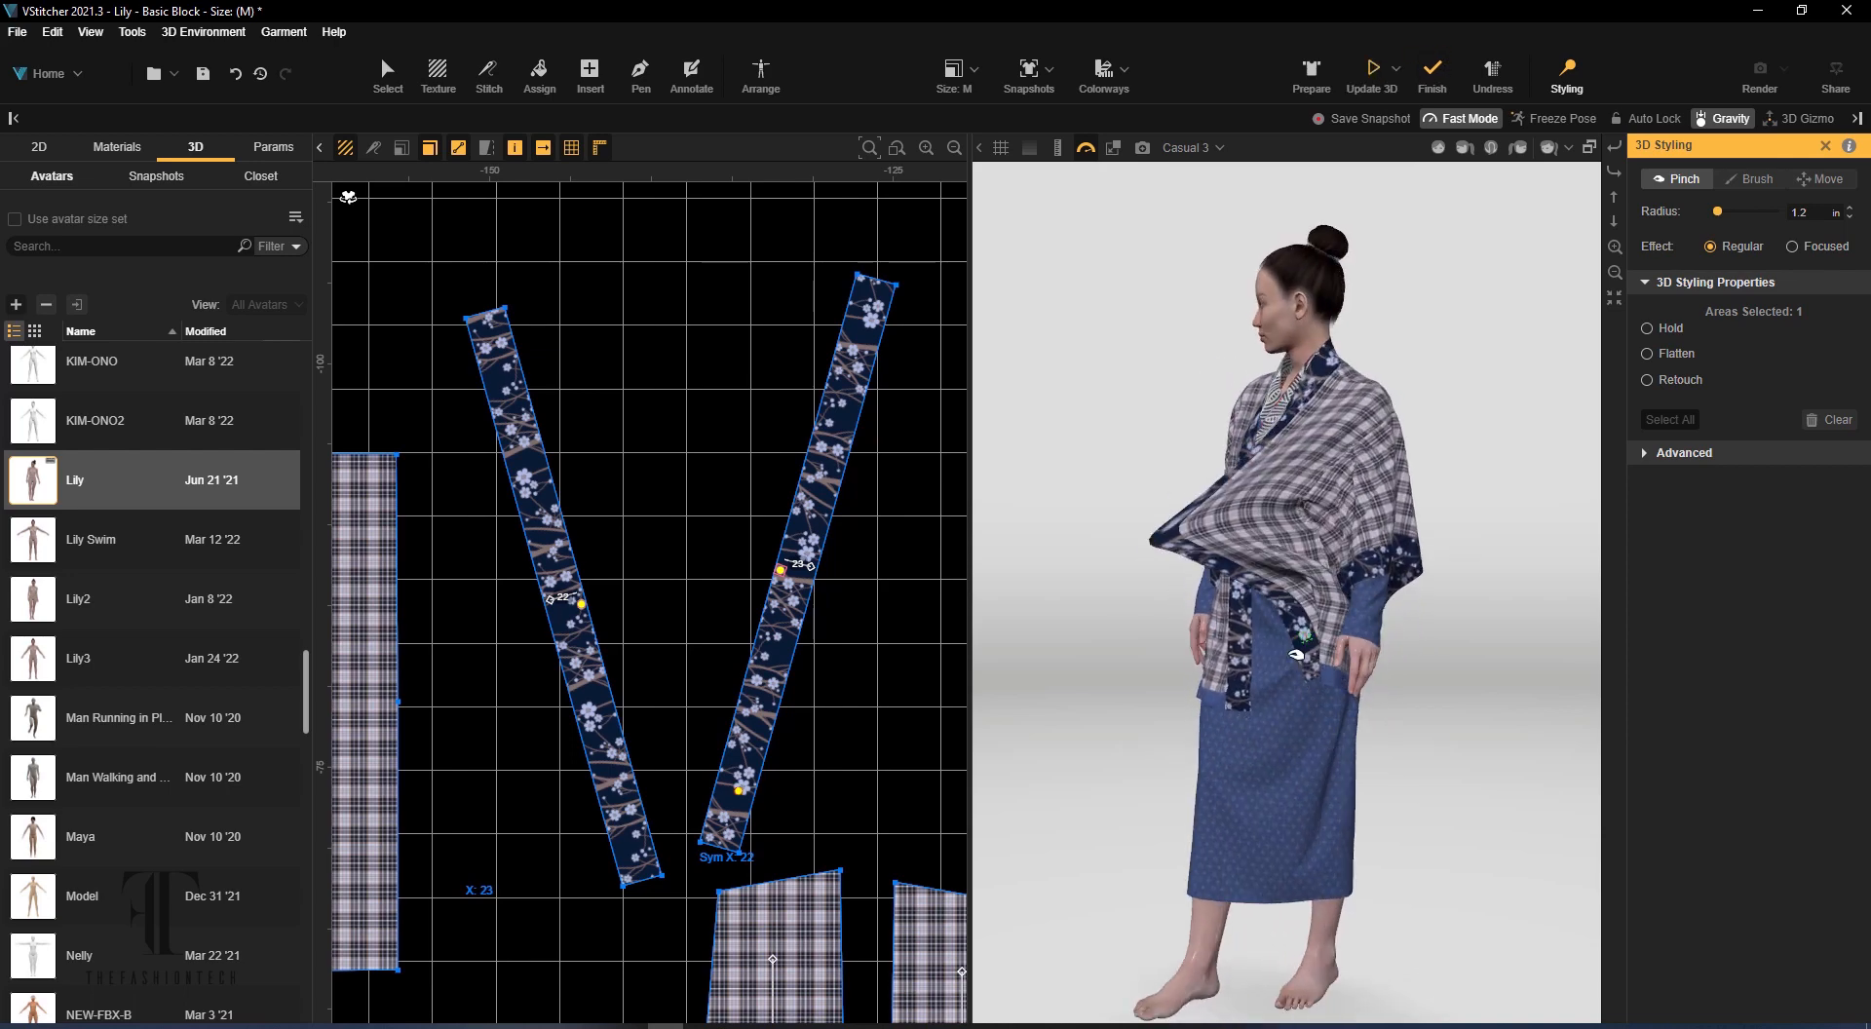
right_drag(1492, 450, 1610, 608)
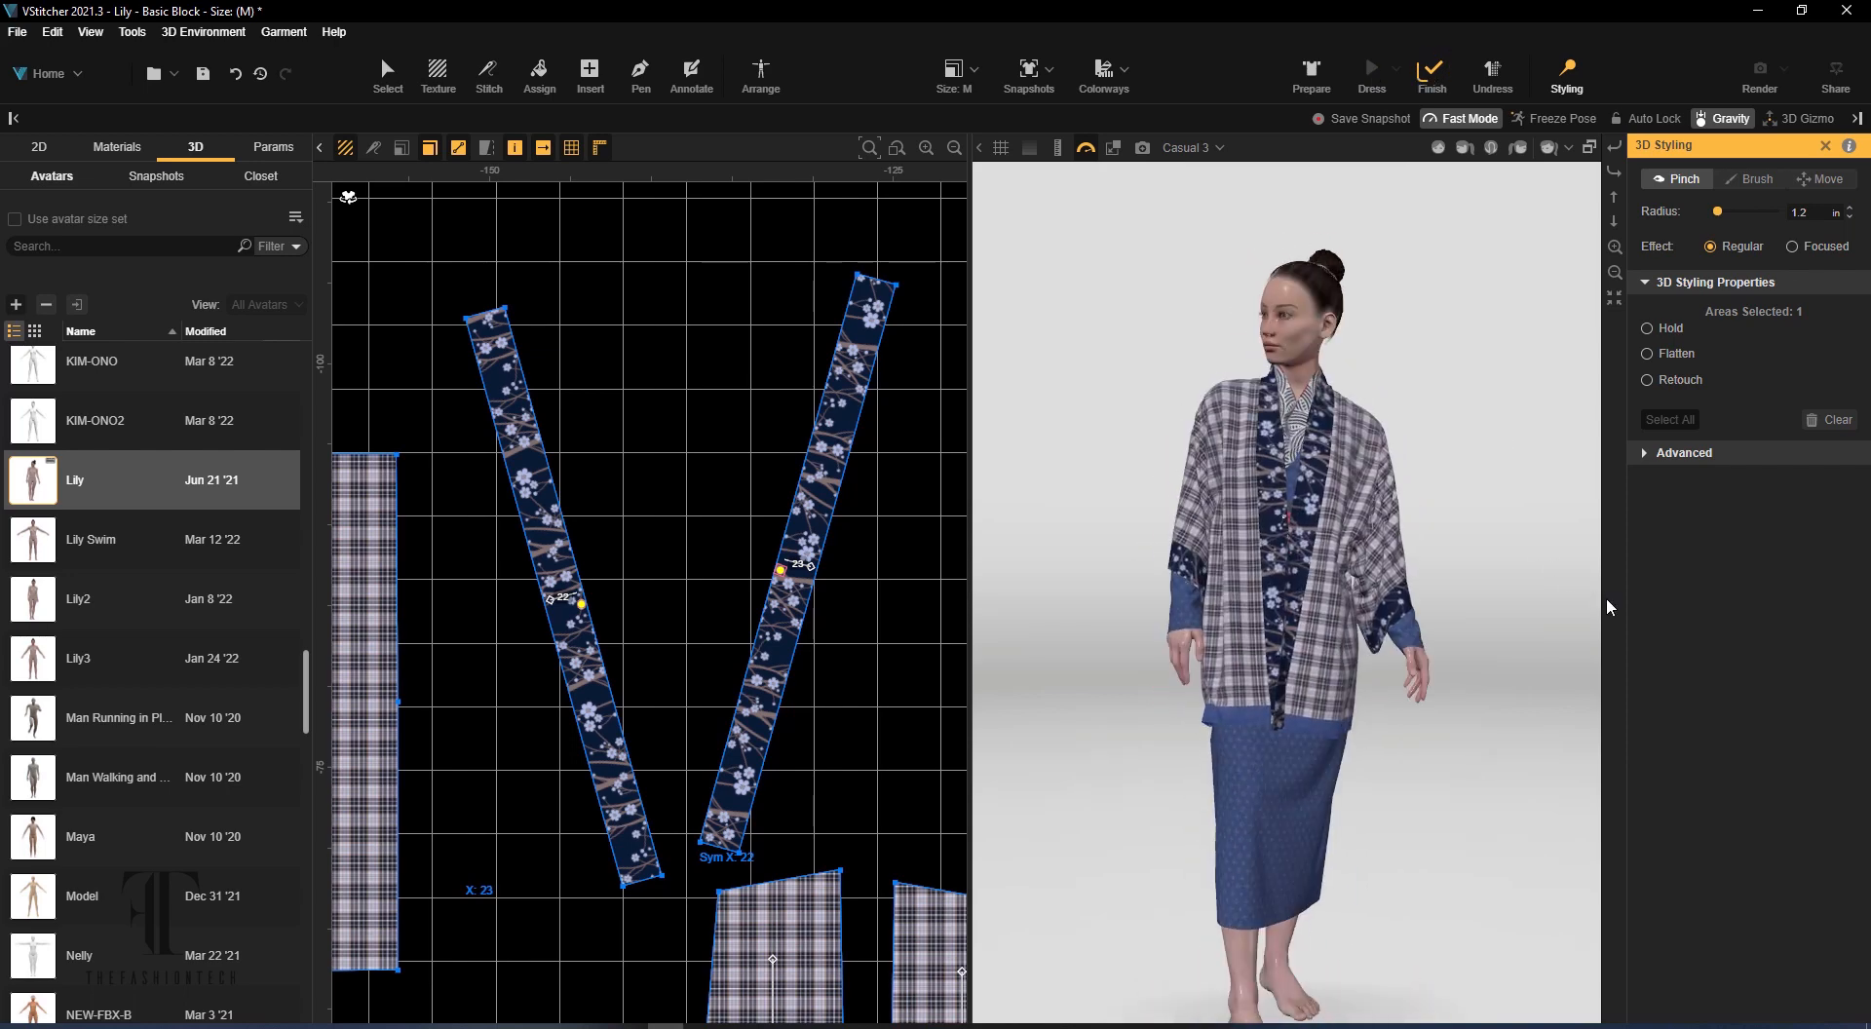
right_drag(1462, 614, 1487, 619)
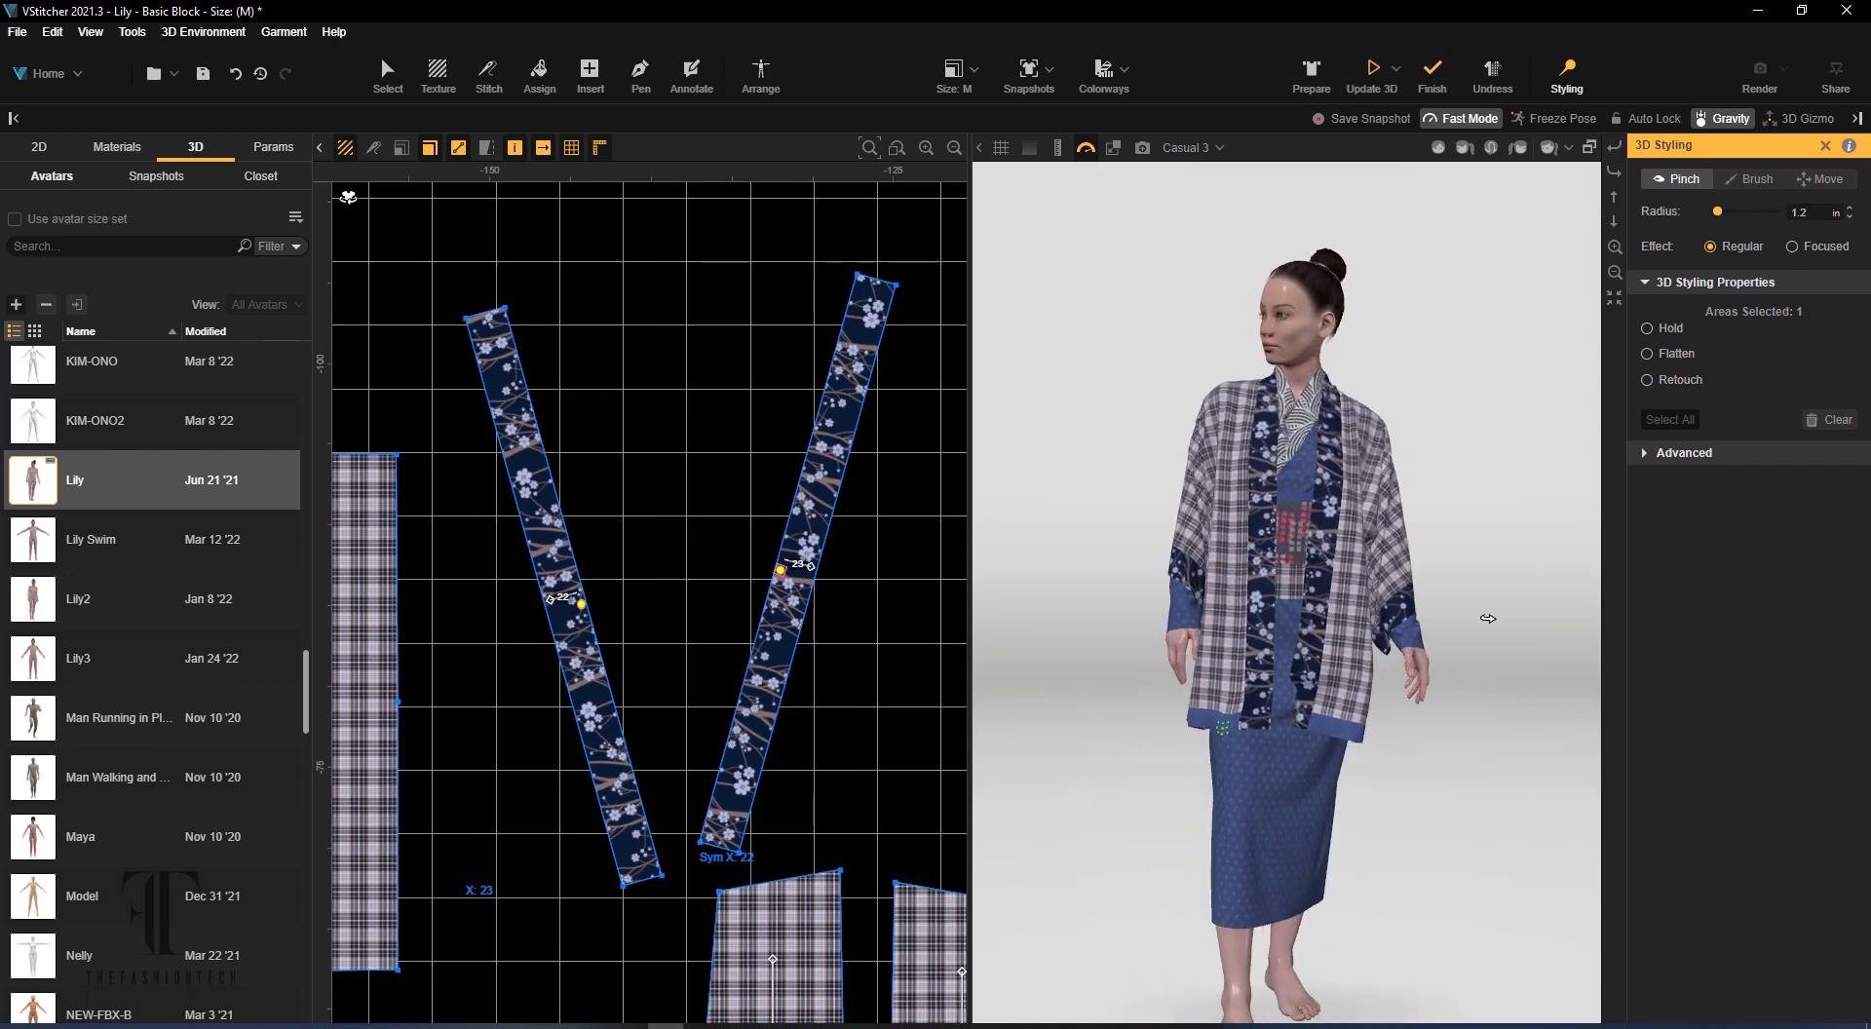
Finish the jacket's styled drape and open the garment's materials list
scroll(743, 568, down, 4)
middle_drag(916, 429, 251, 302)
click(116, 147)
mouse_move(88, 367)
click(1446, 68)
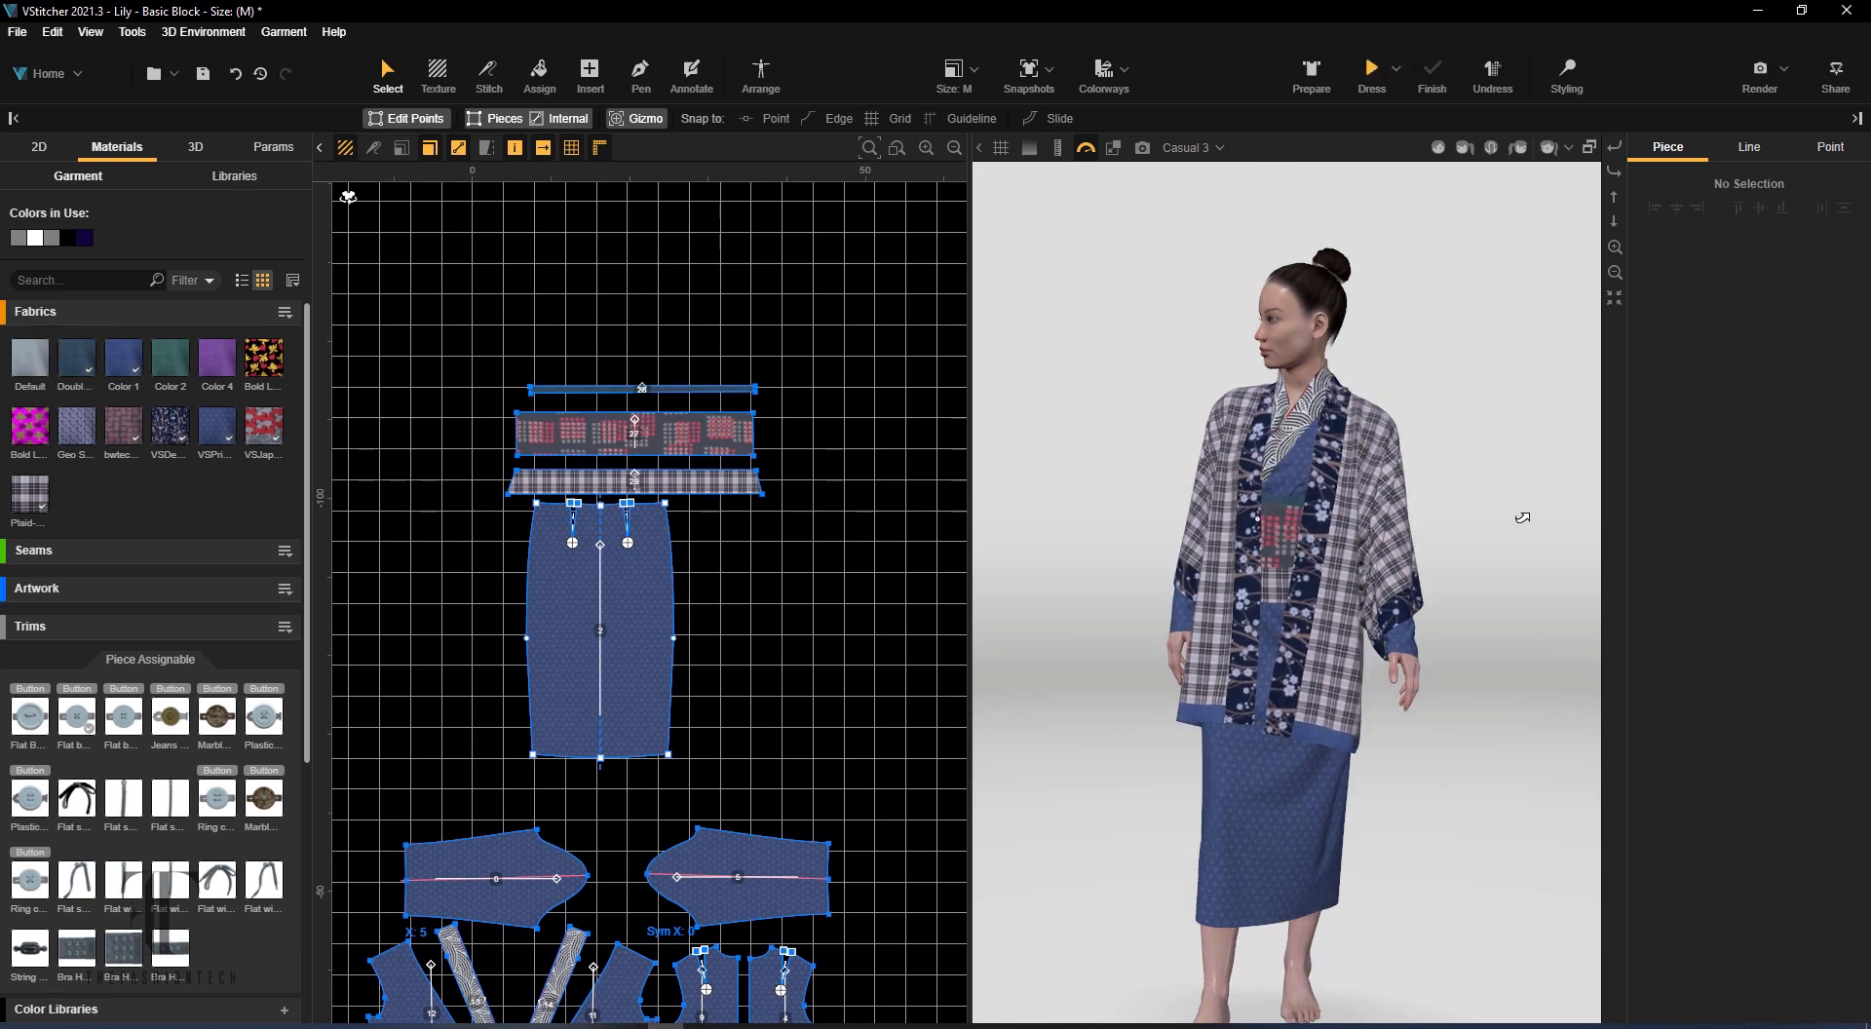
Try Shoe16 and Shoe25 from the closet on the avatar, and put on Shoe18
click(206, 154)
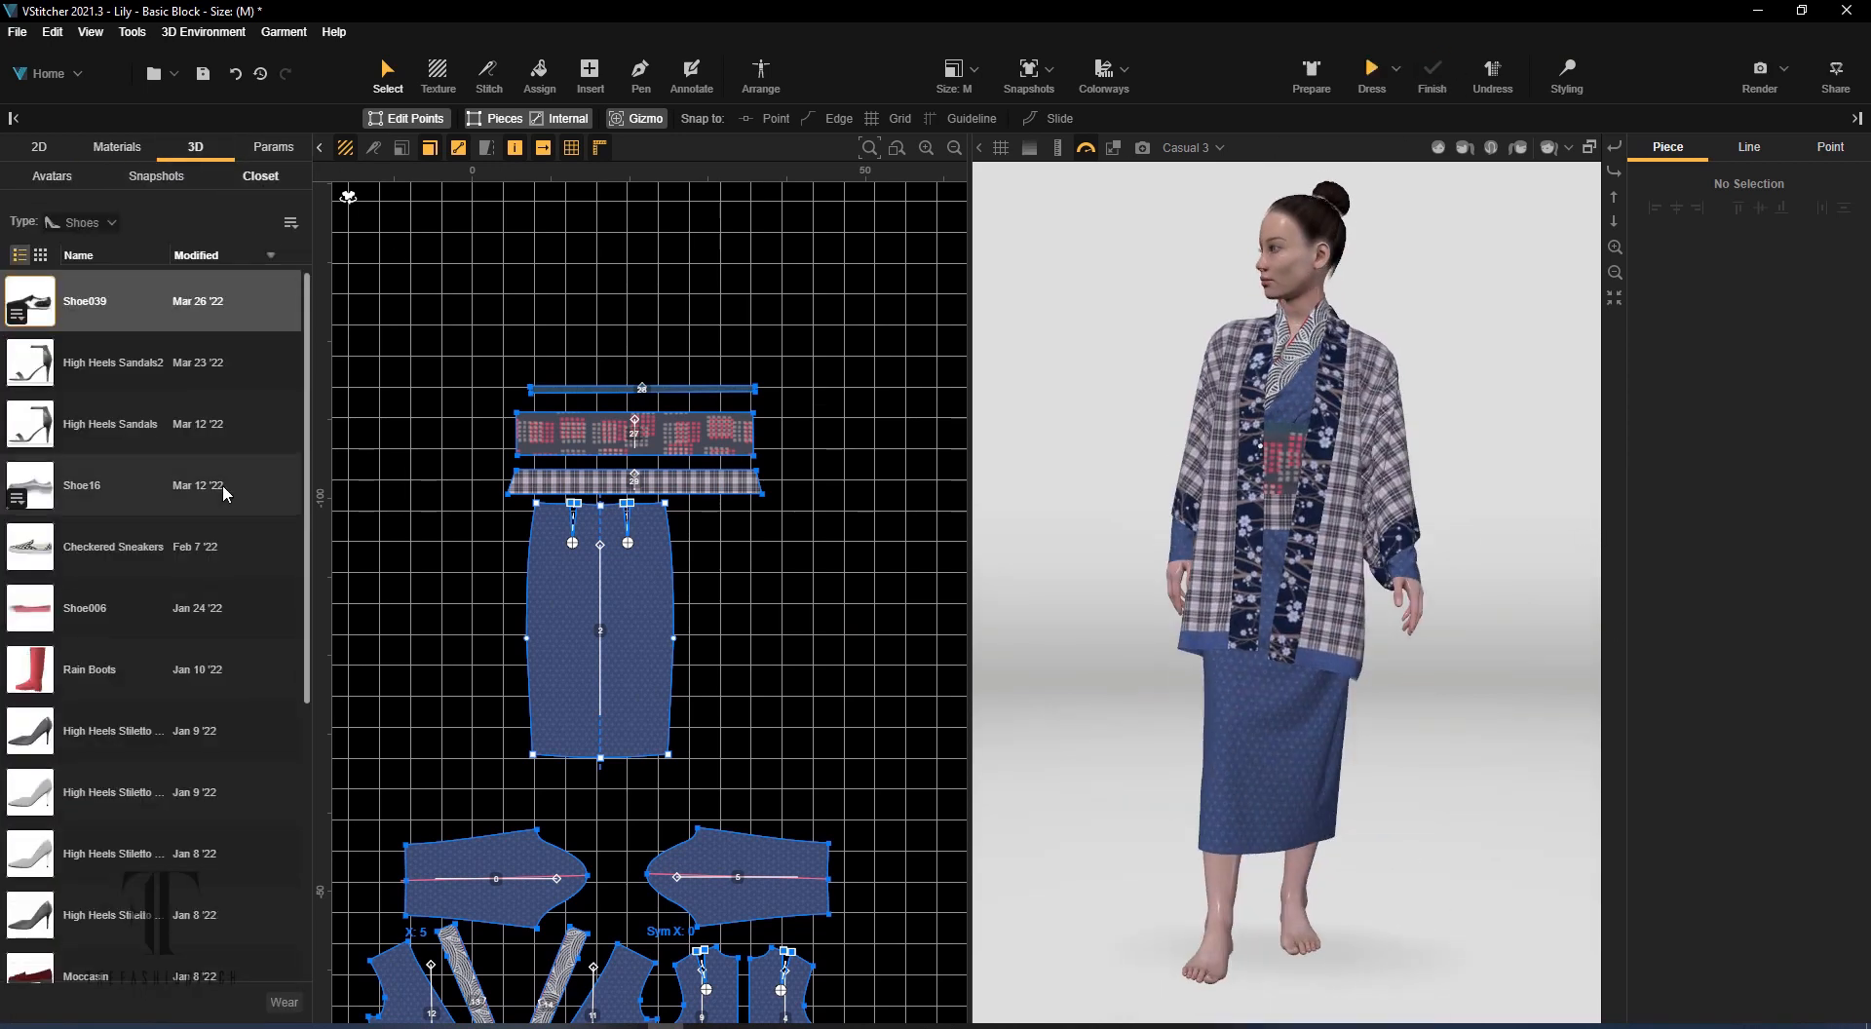
click(17, 501)
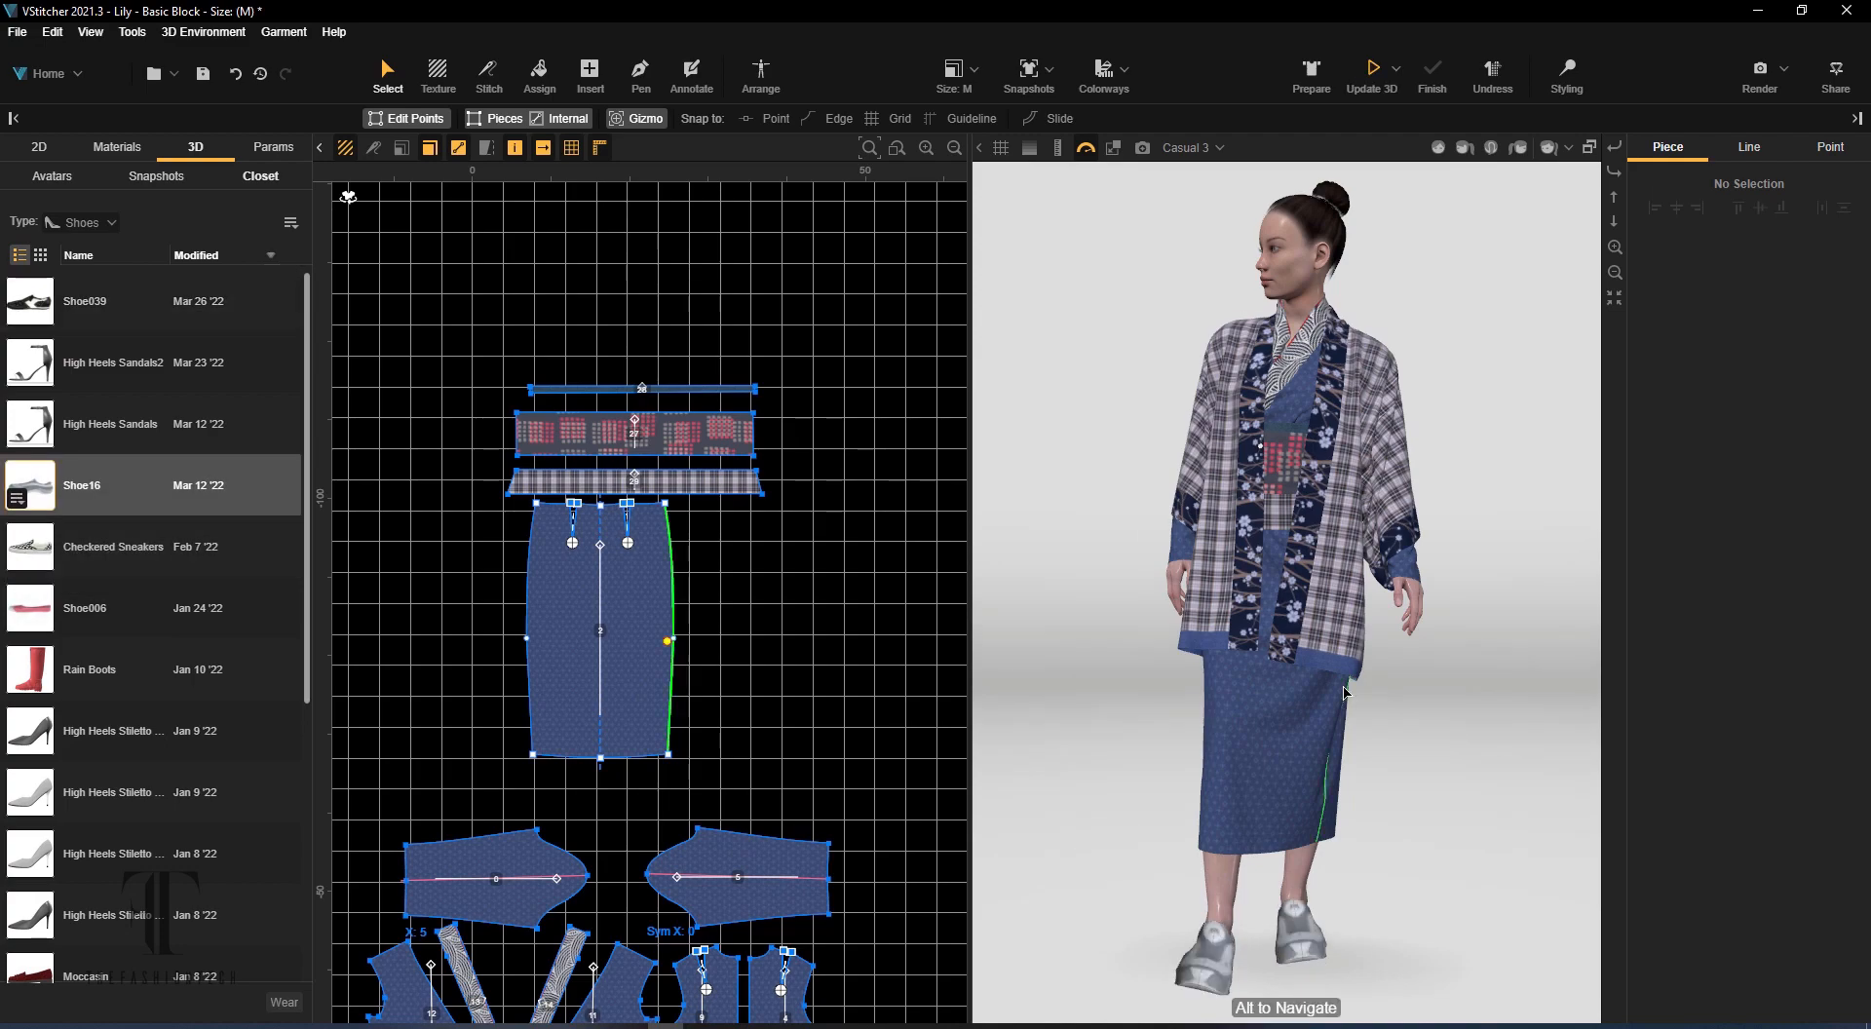
scroll(5, 709, down, 5)
click(17, 726)
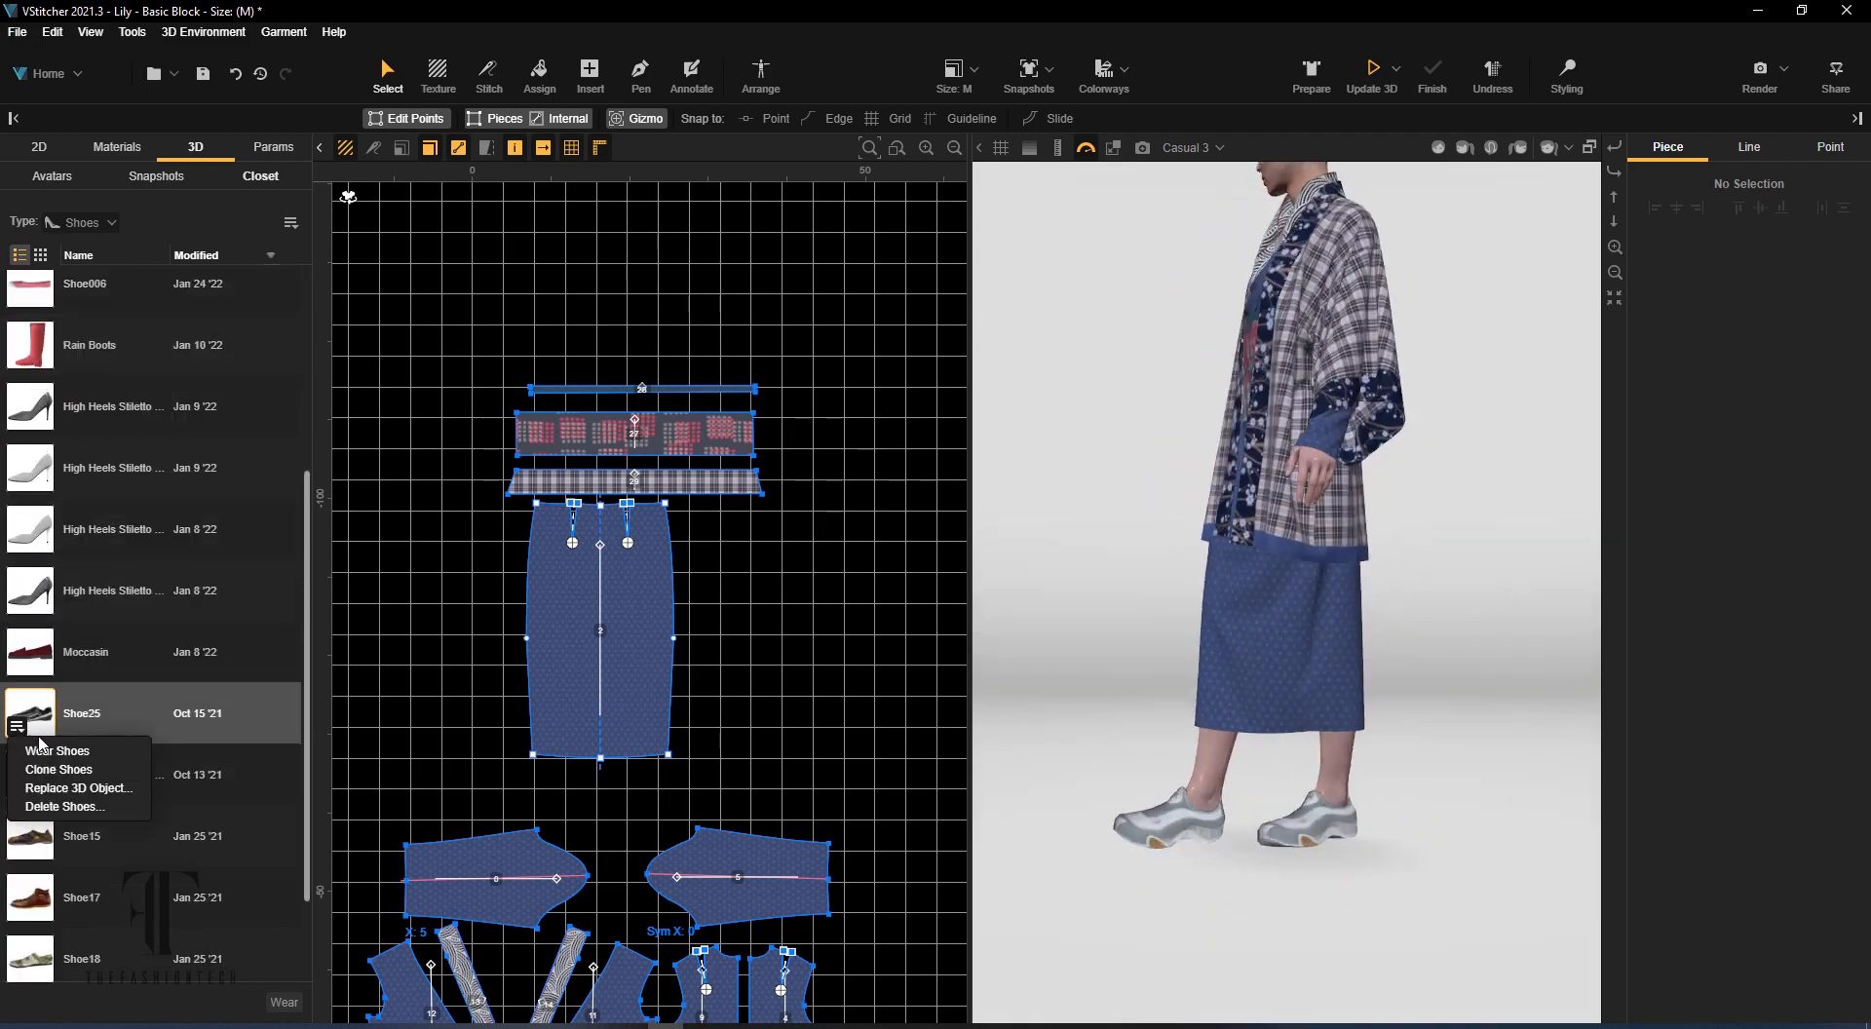
click(50, 751)
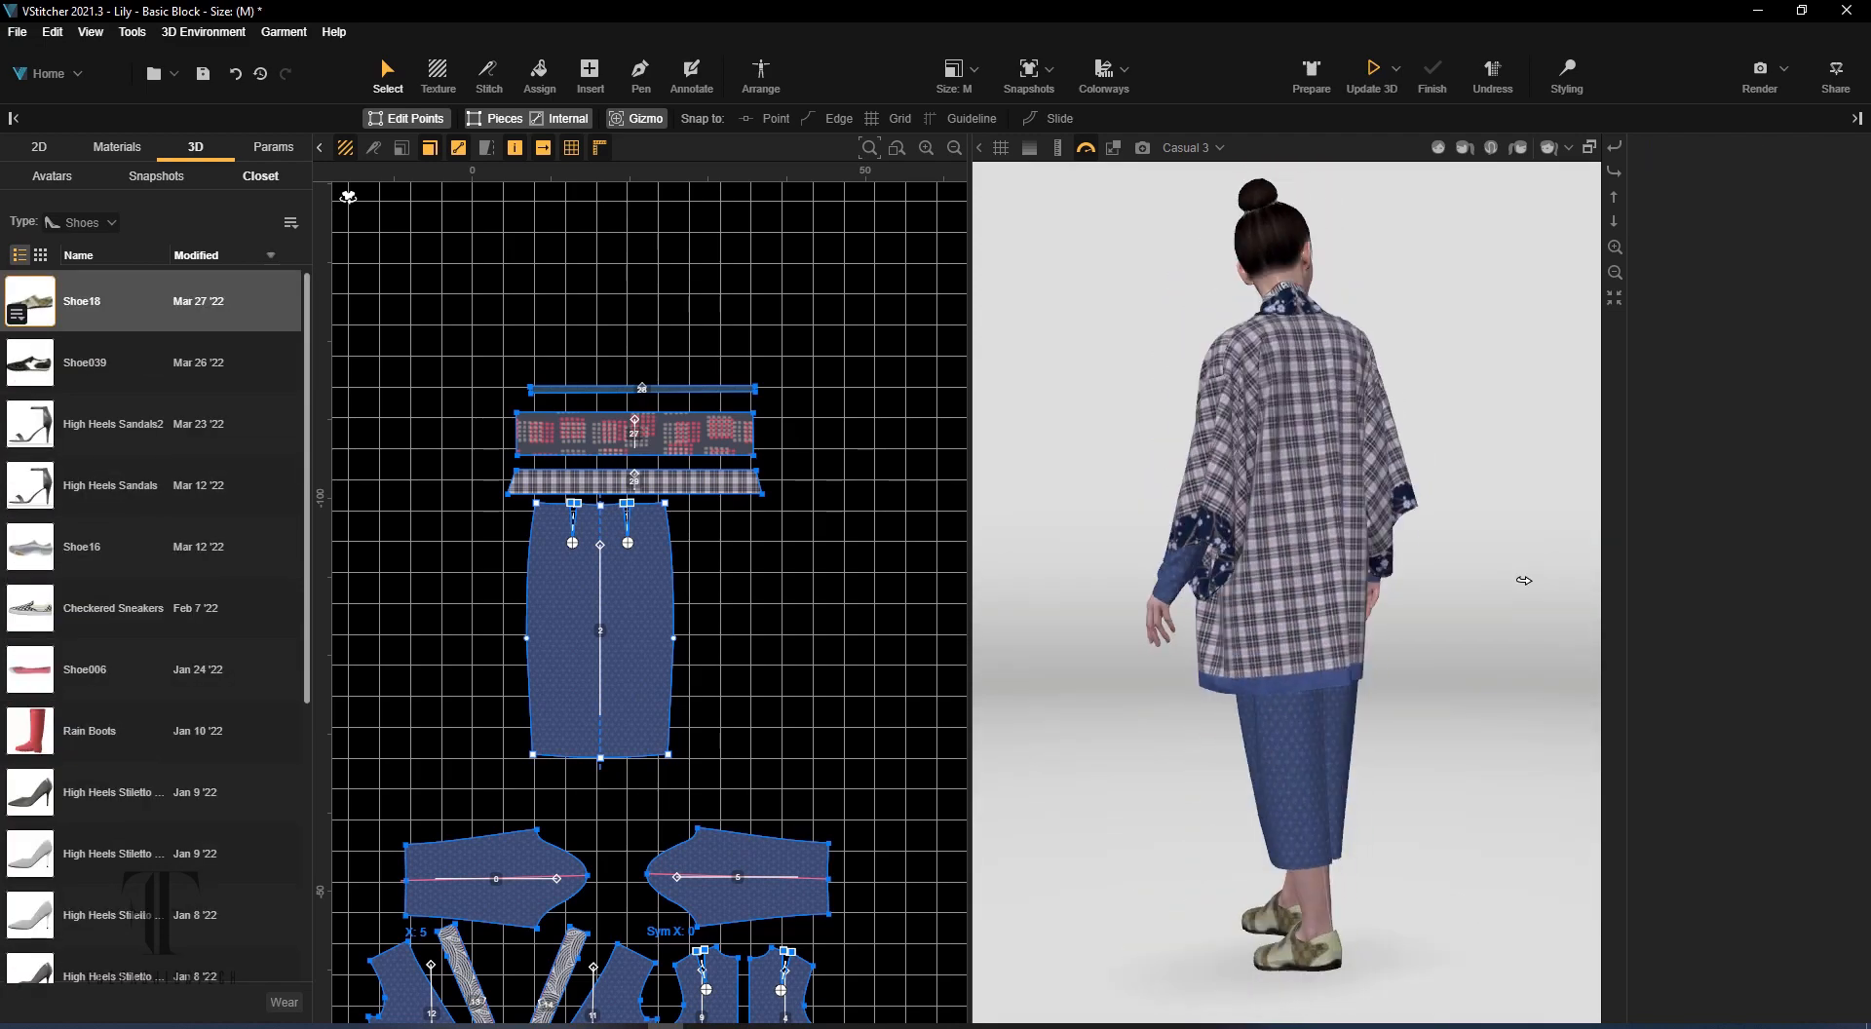
drag(1525, 581, 1428, 401)
click(1297, 360)
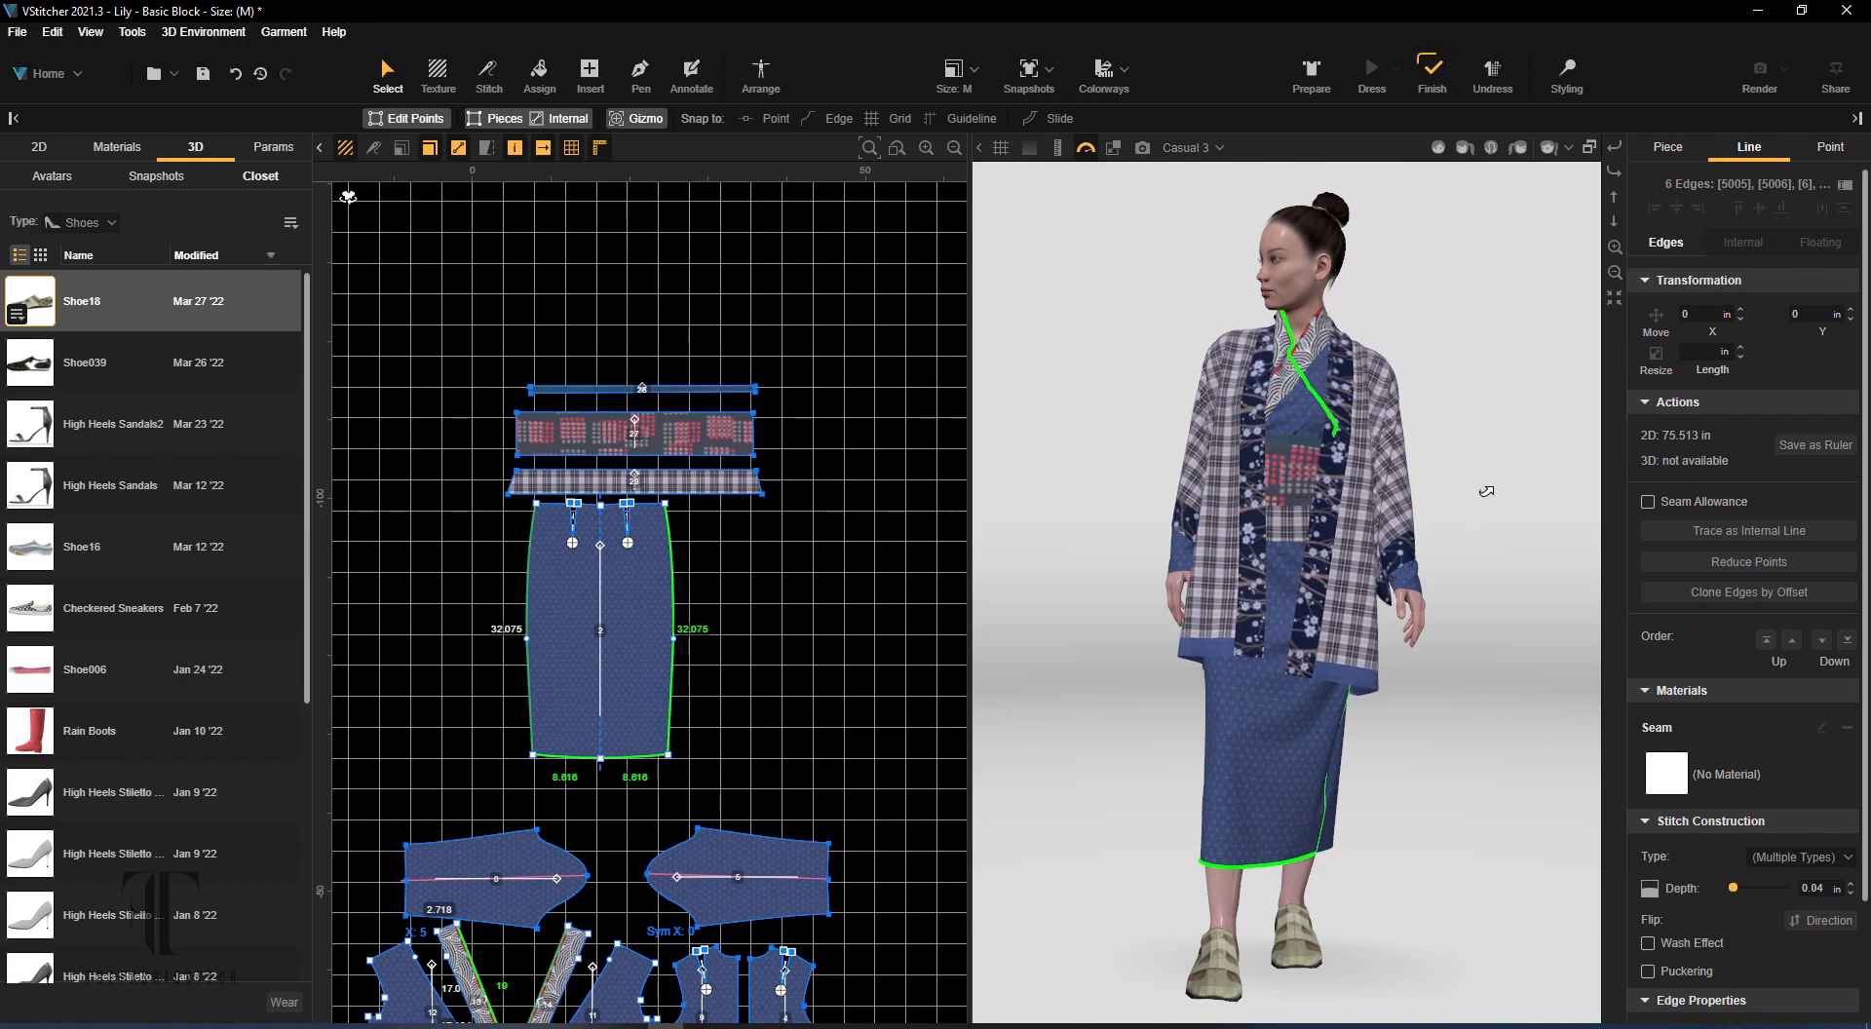
click(388, 124)
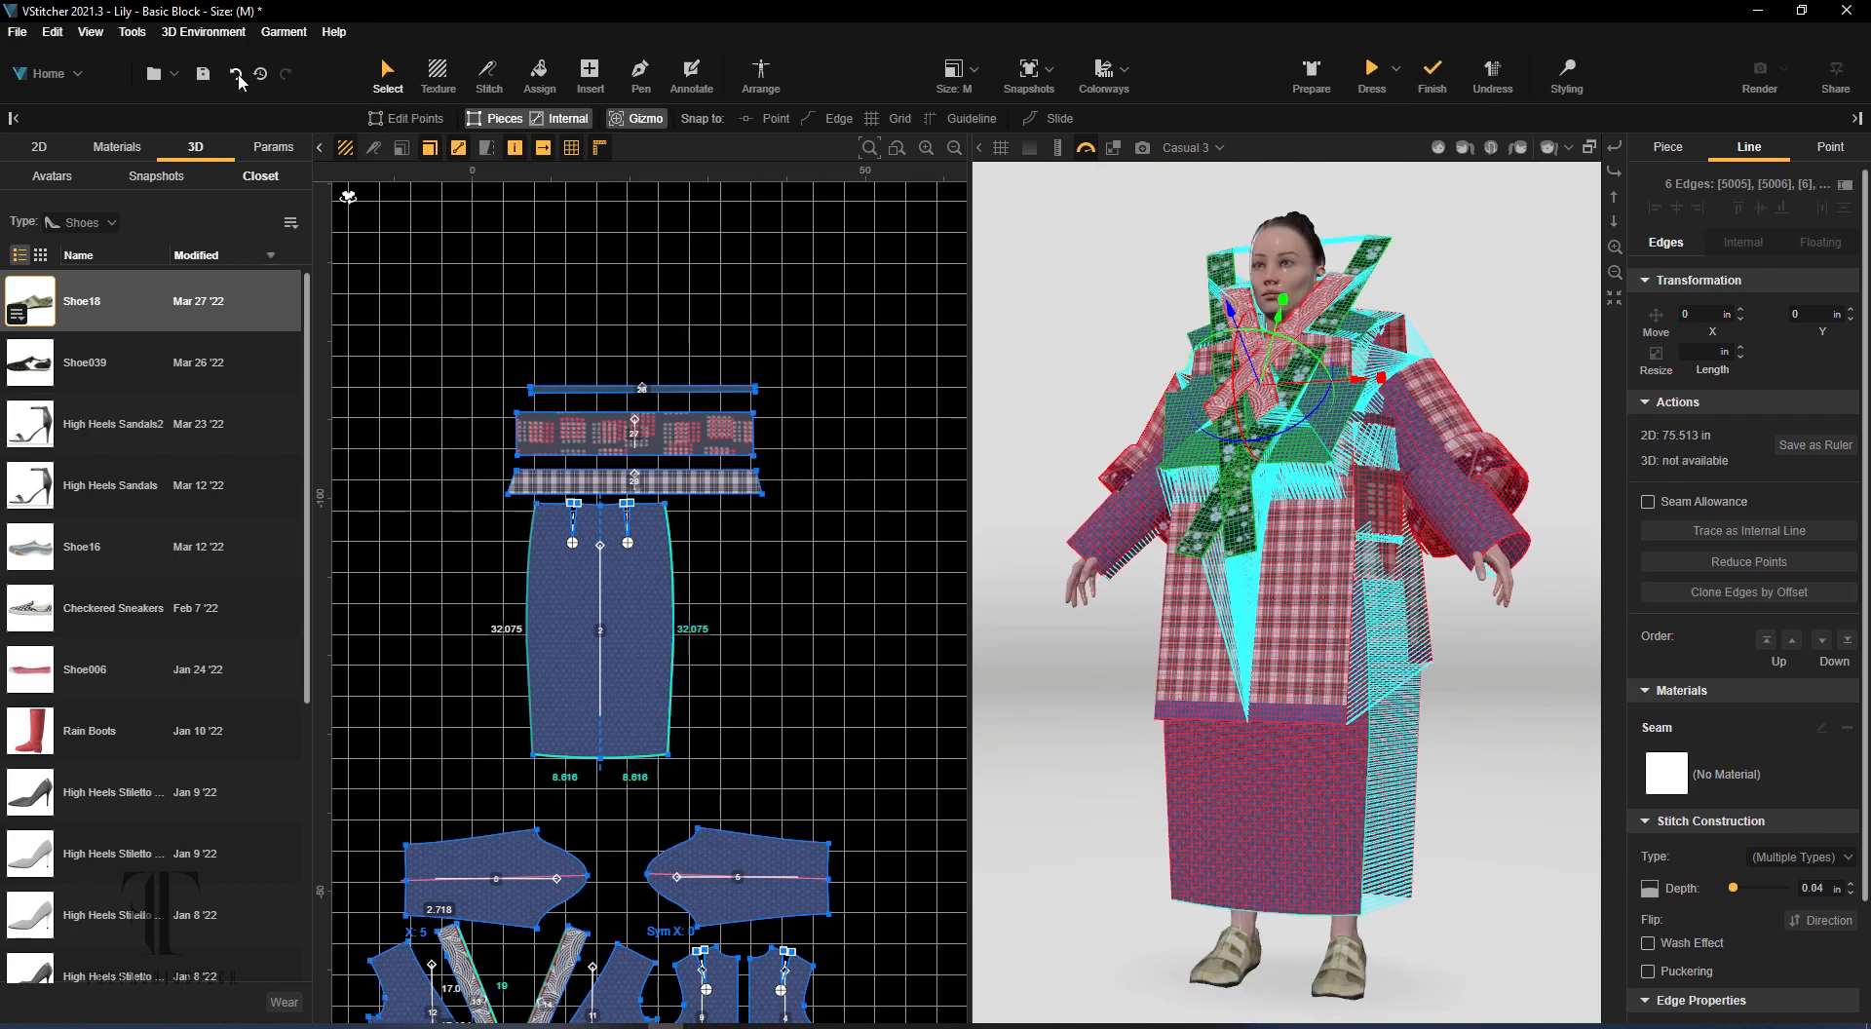
click(236, 75)
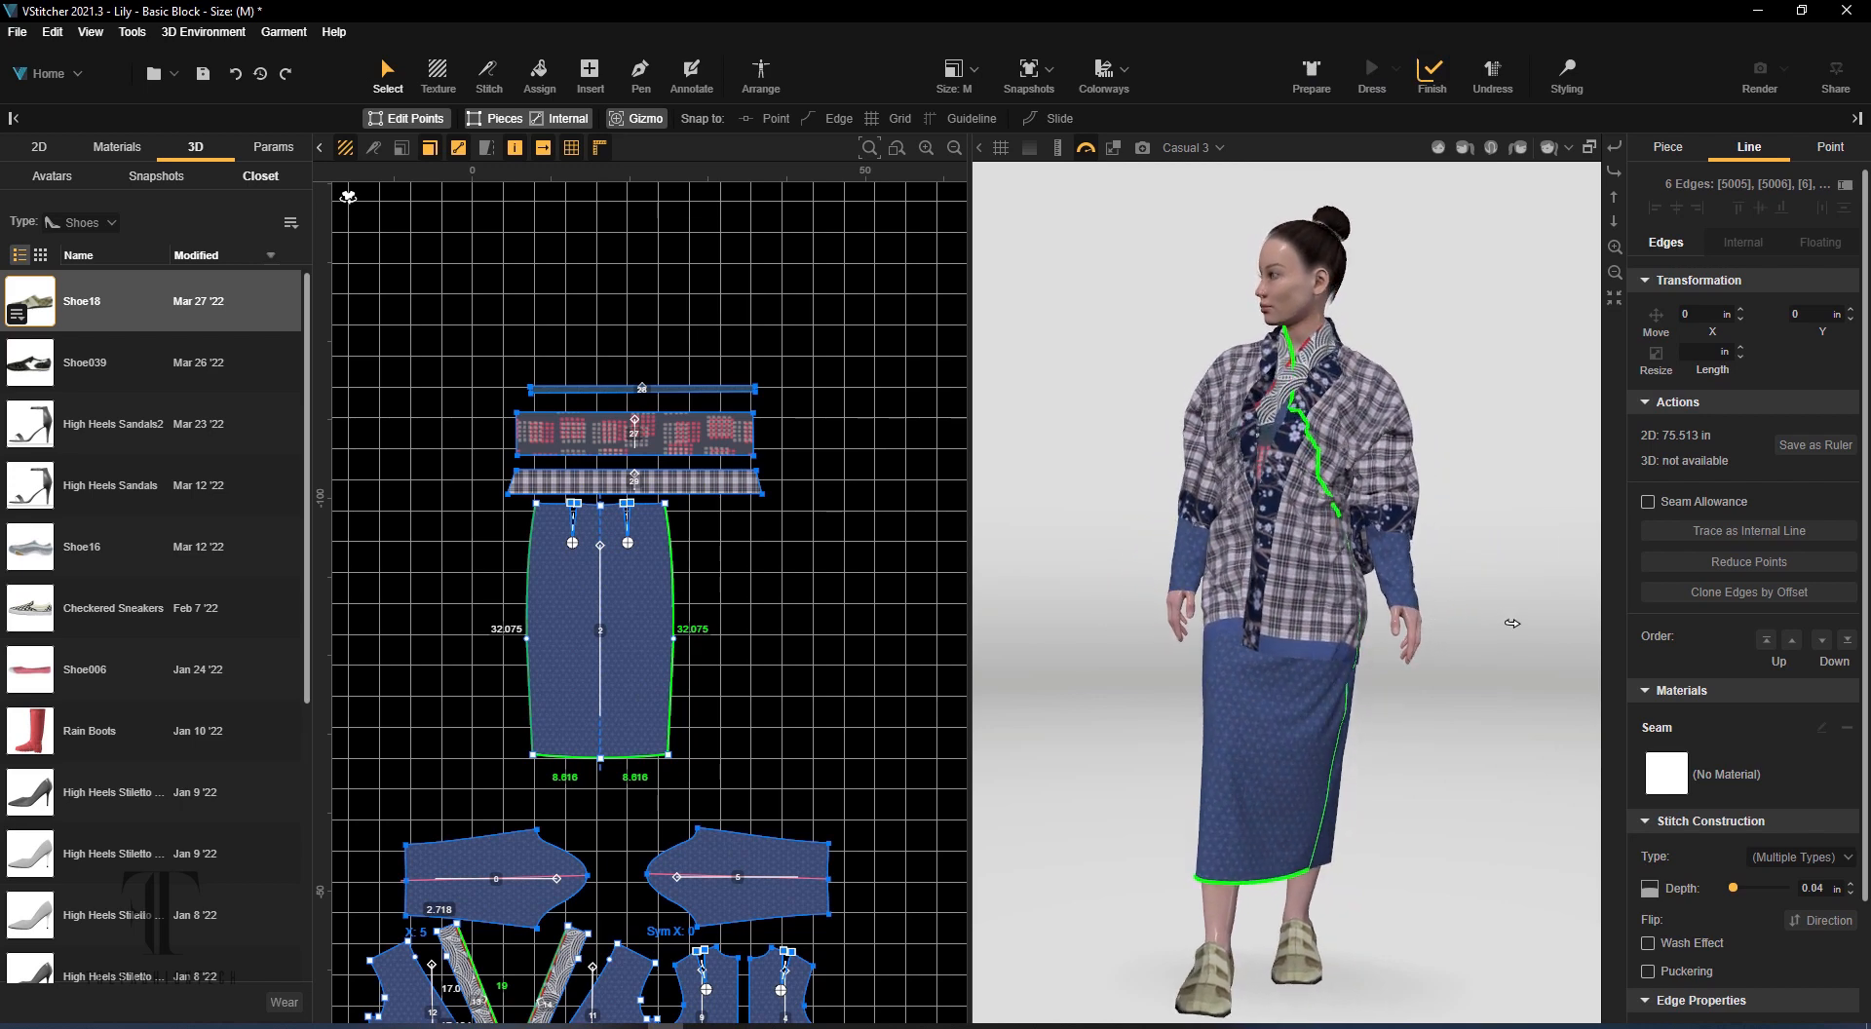
Restyle the jacket's sleeves and front panels with Pinch, pulling them outward to reopen the front, and update the 3D simulation
click(1565, 73)
drag(1409, 532, 1456, 610)
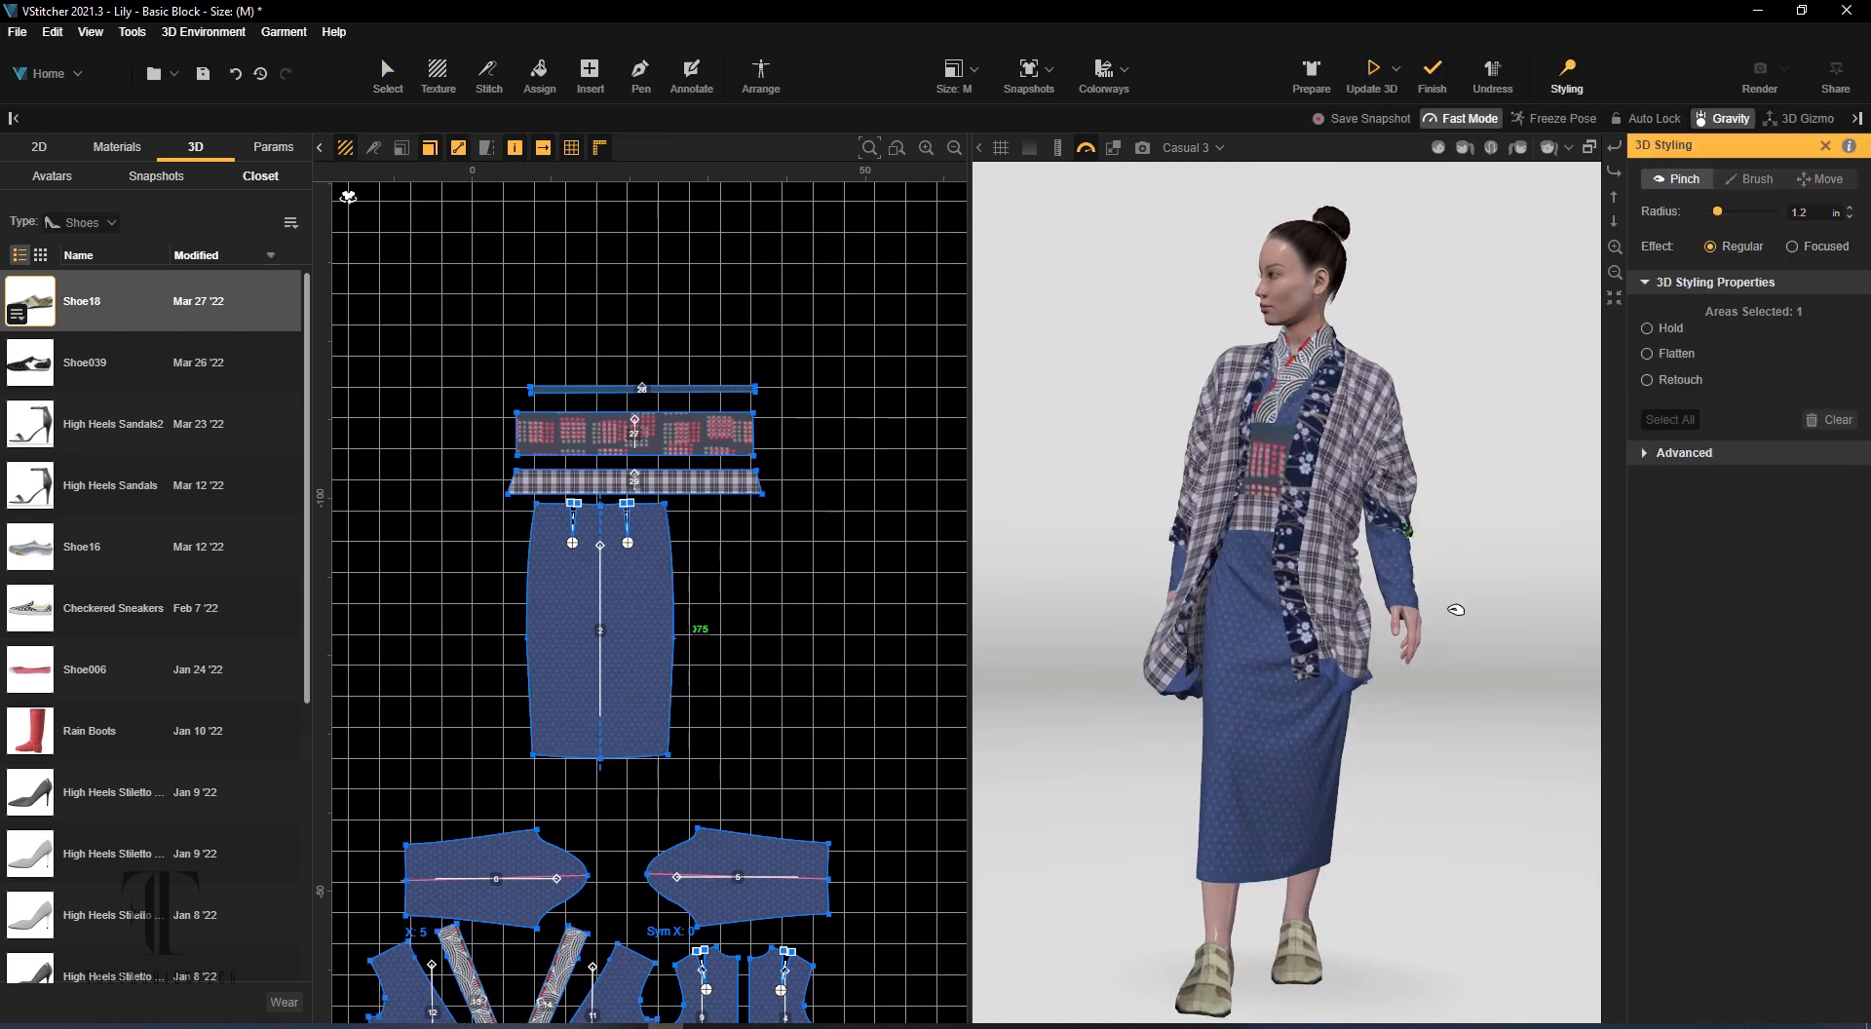
right_drag(1328, 648, 1716, 575)
right_drag(994, 503, 1507, 510)
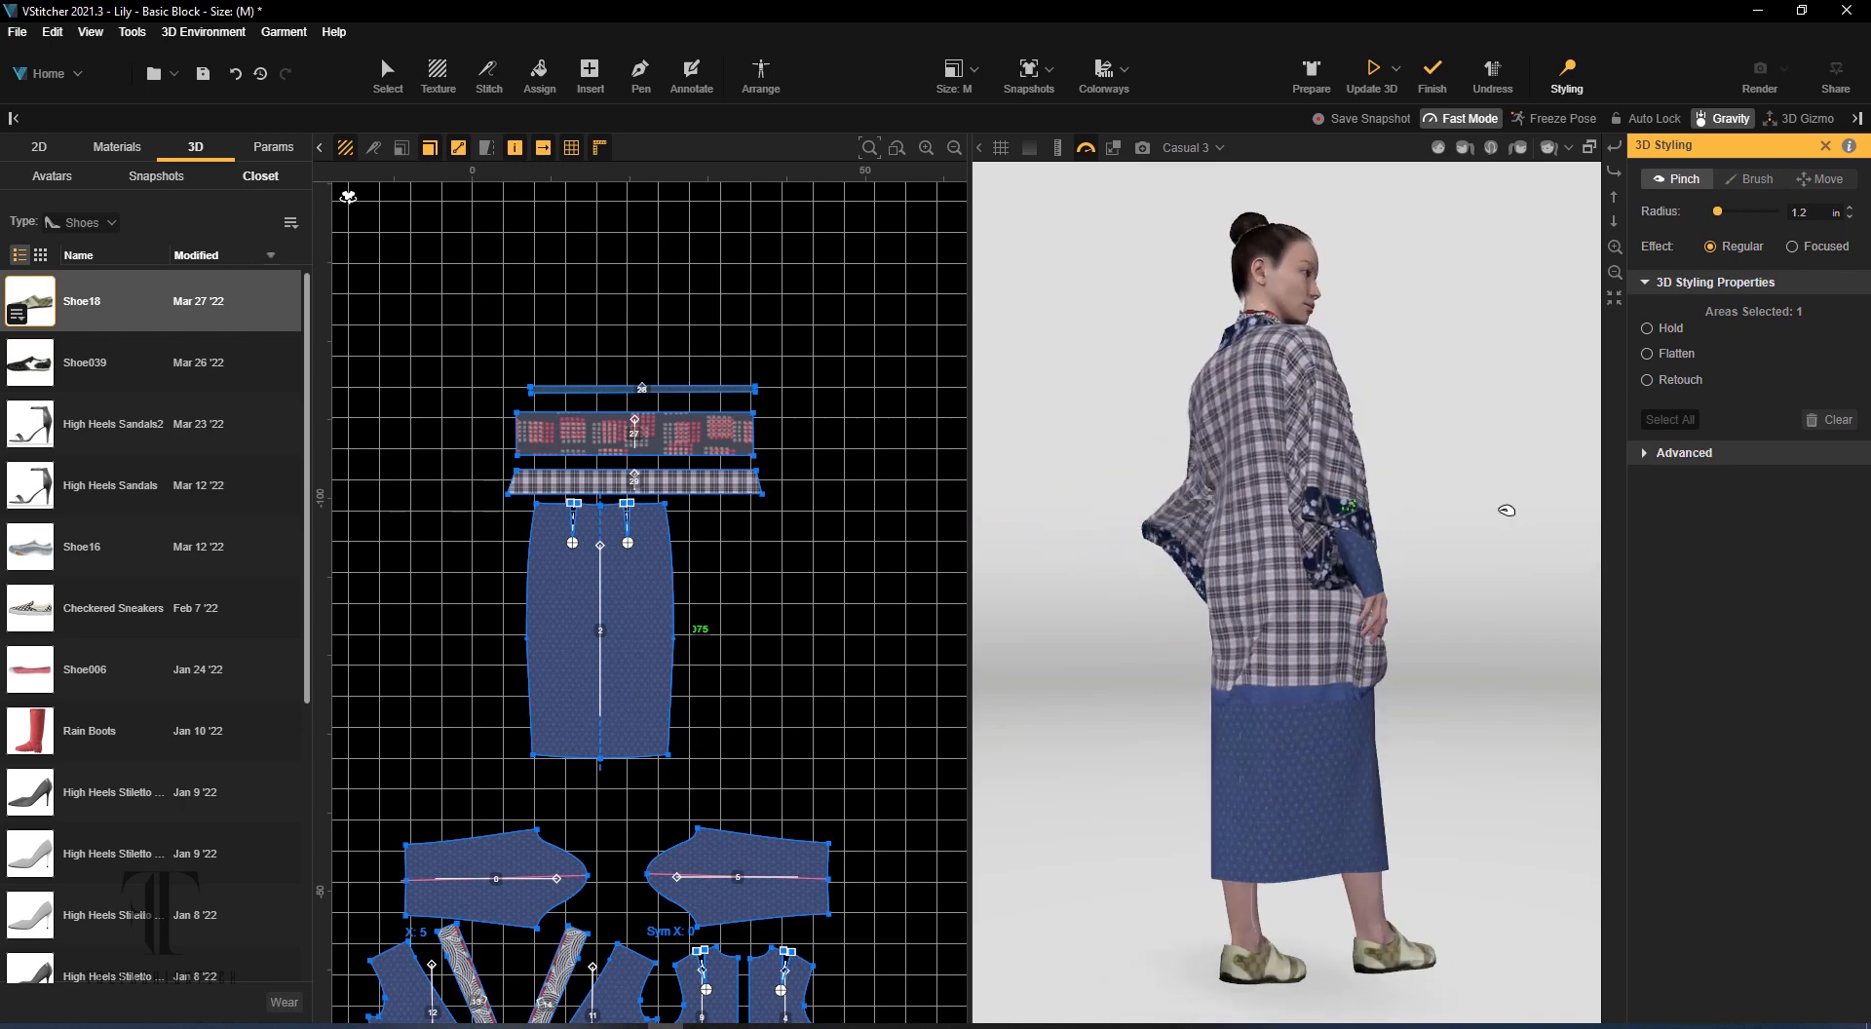
click(1375, 73)
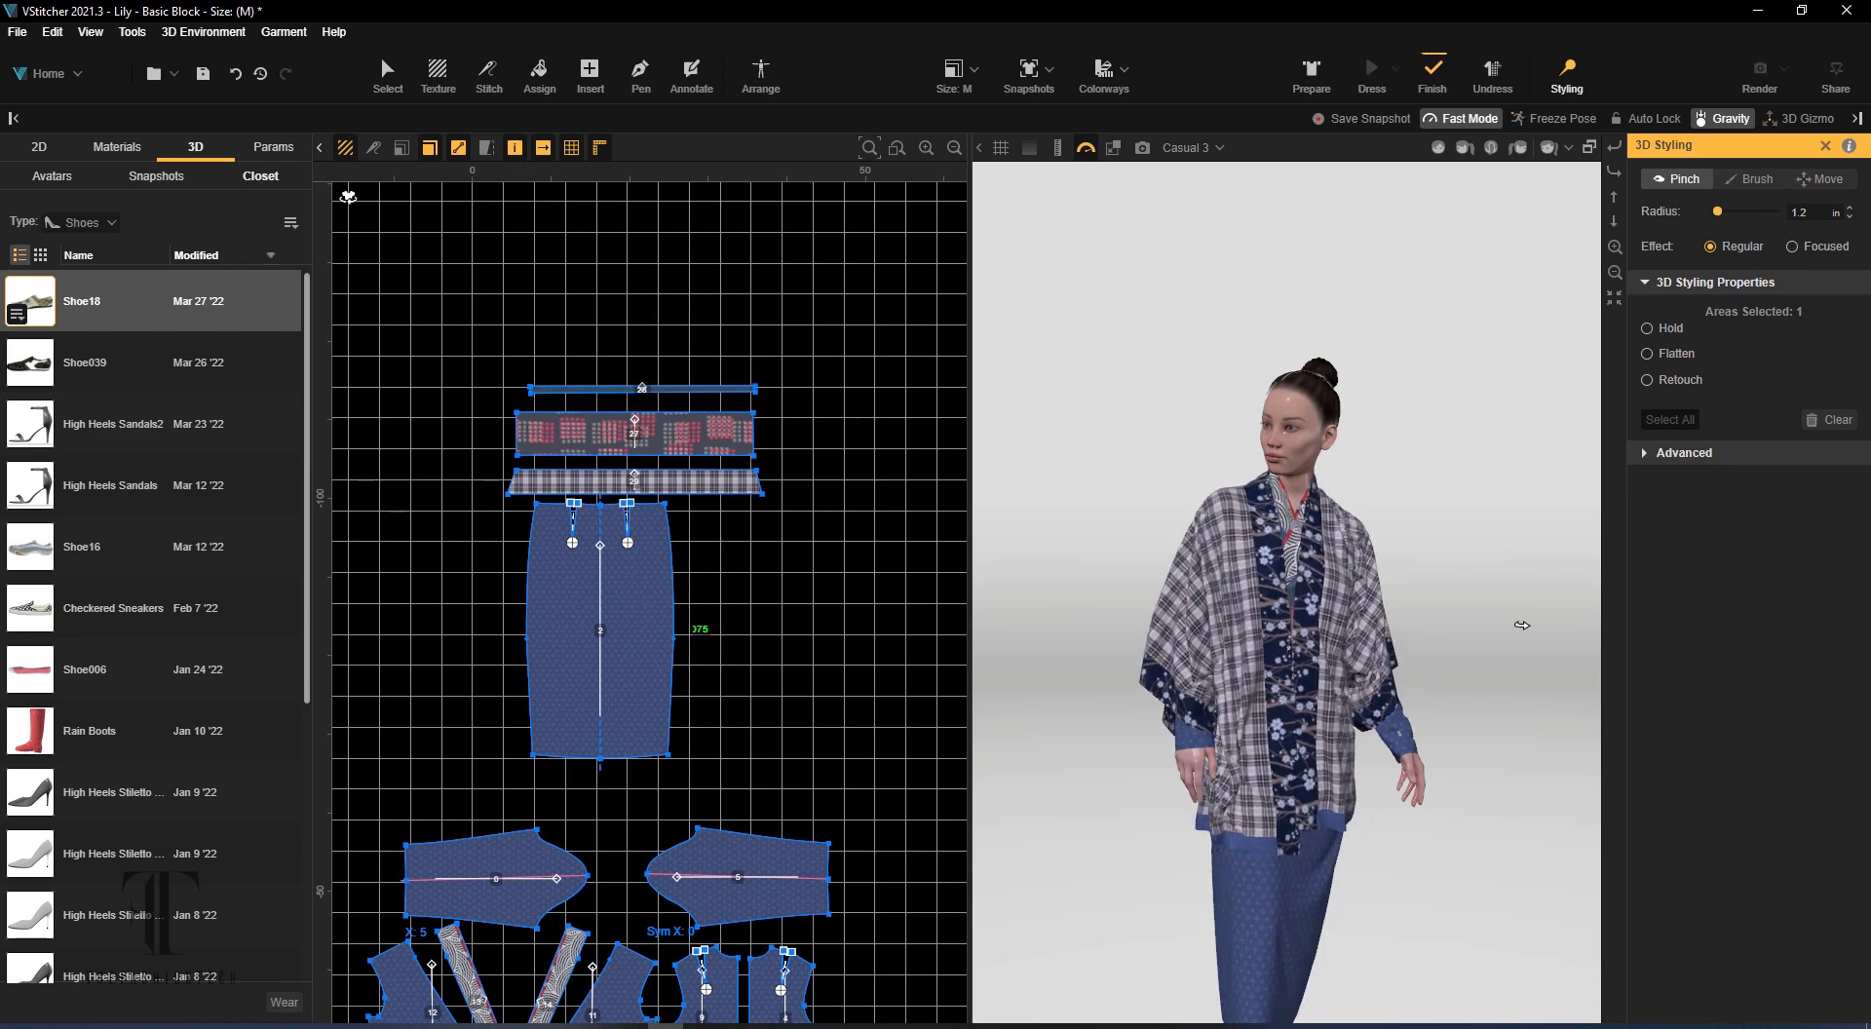
right_drag(1523, 624, 1379, 869)
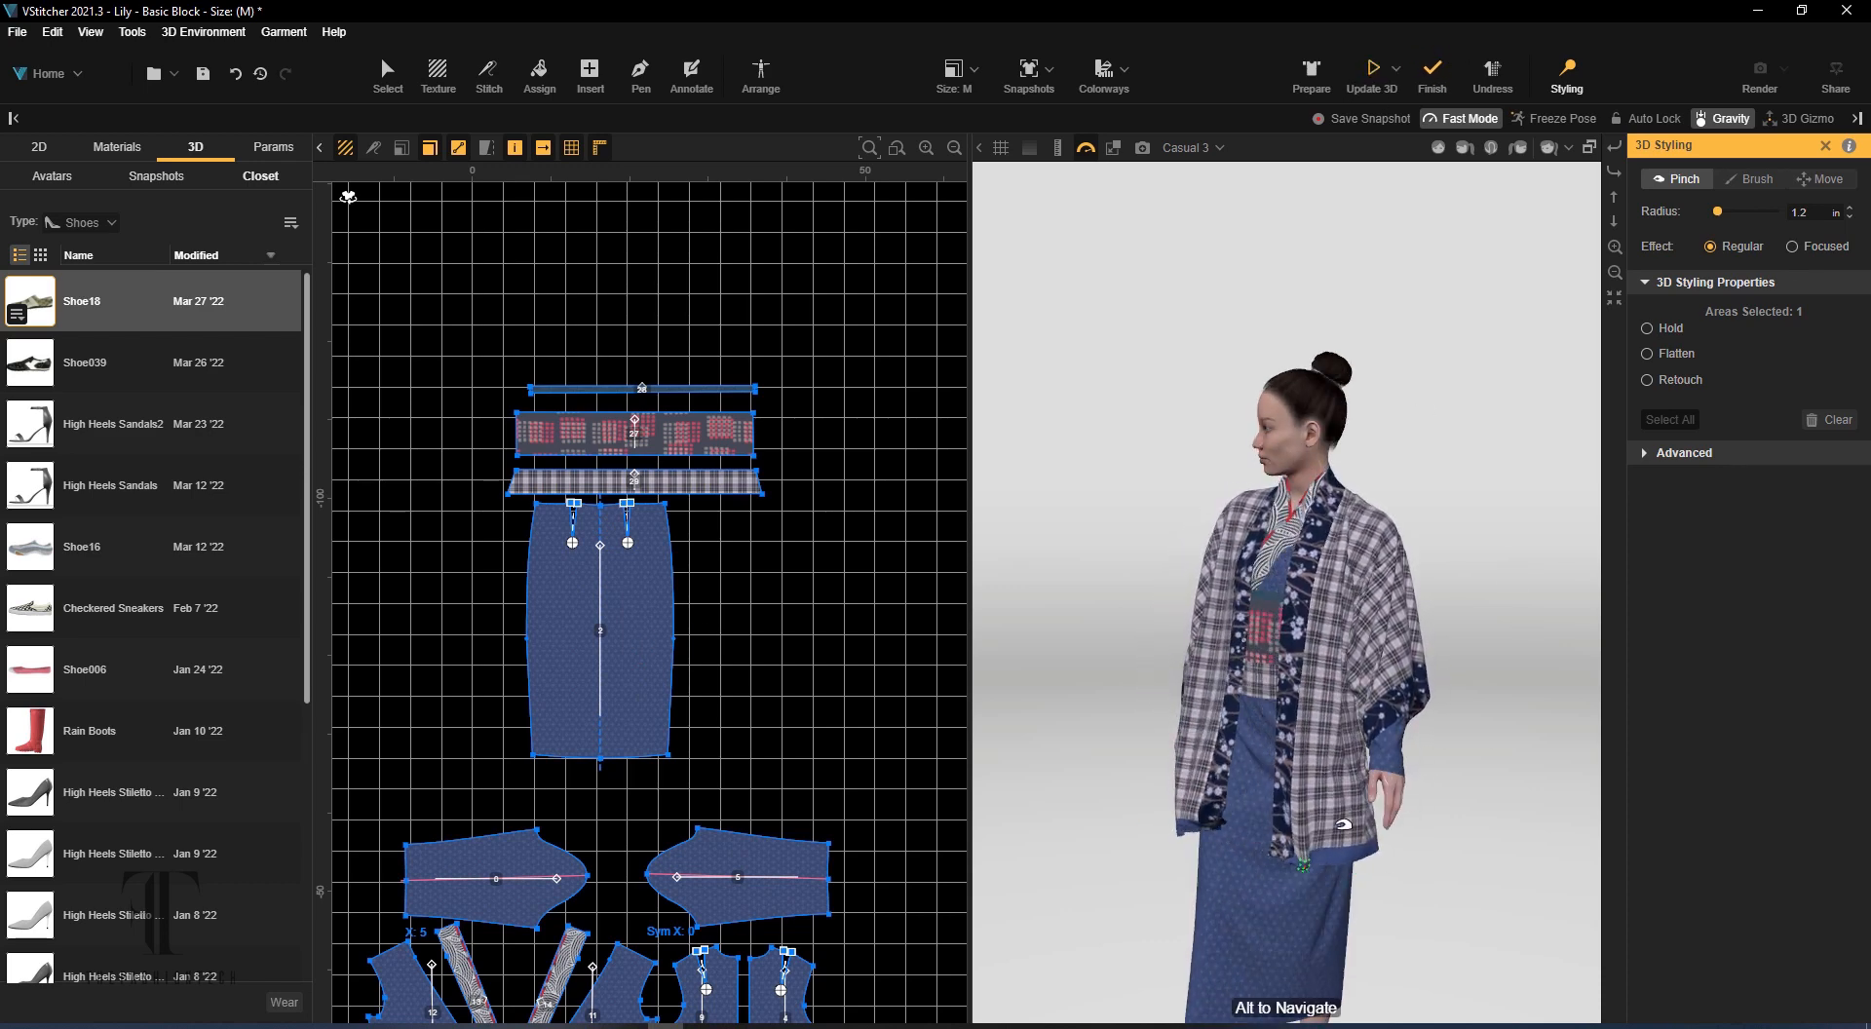
click(1372, 73)
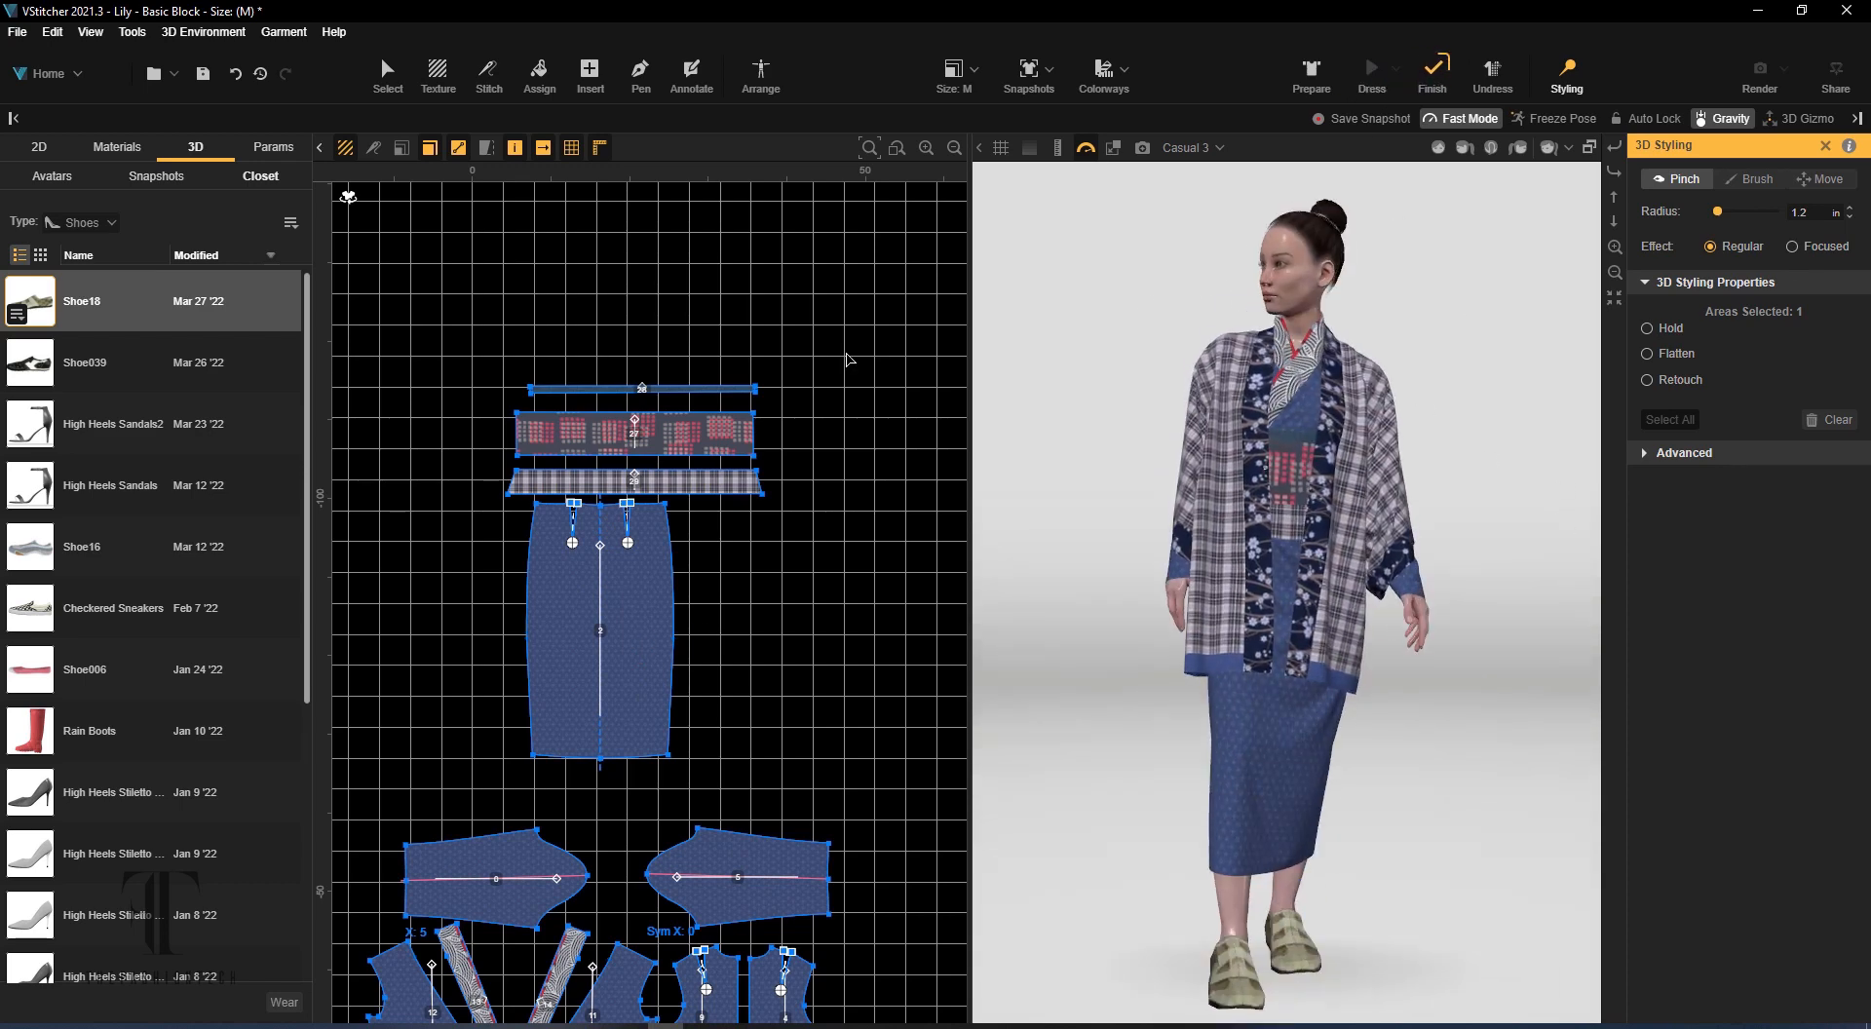
Try a 2 in width for the Plaid-Navy Org.2 fabric's diffuse image and settle on 10 in
click(117, 148)
click(30, 494)
click(1658, 427)
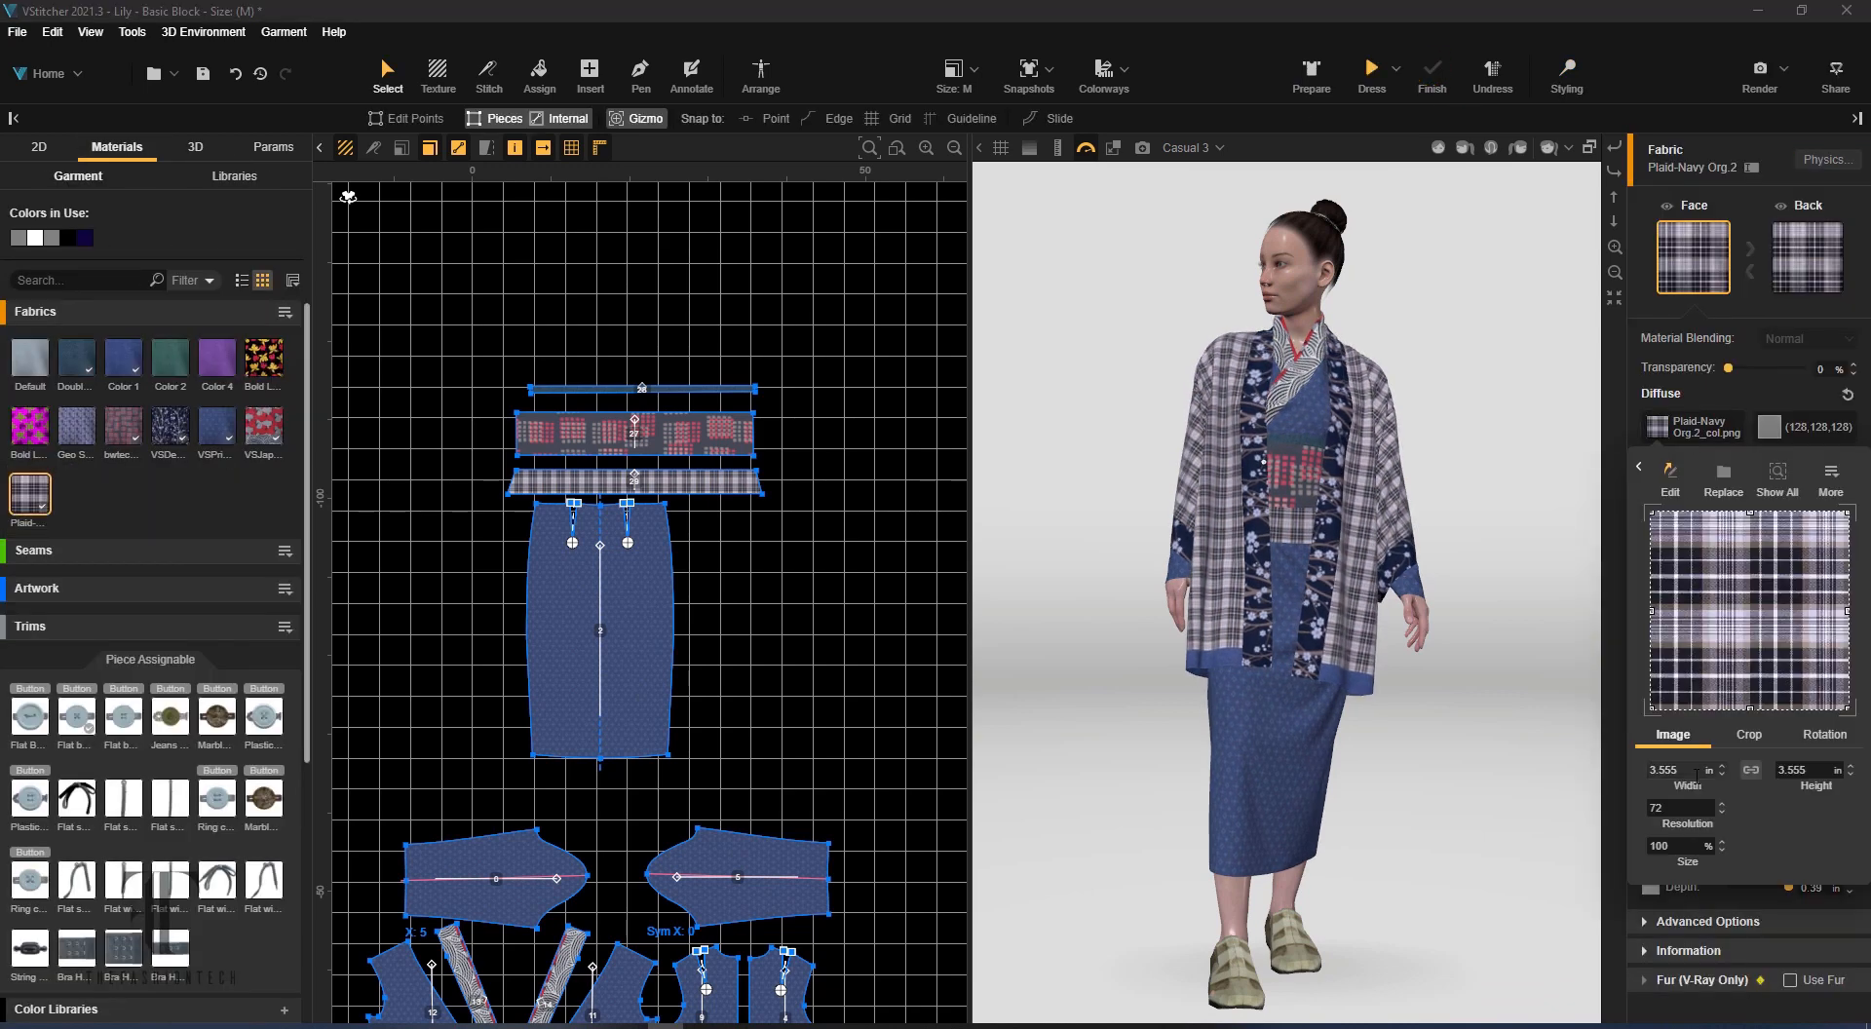
key(Return)
double_click(1669, 770)
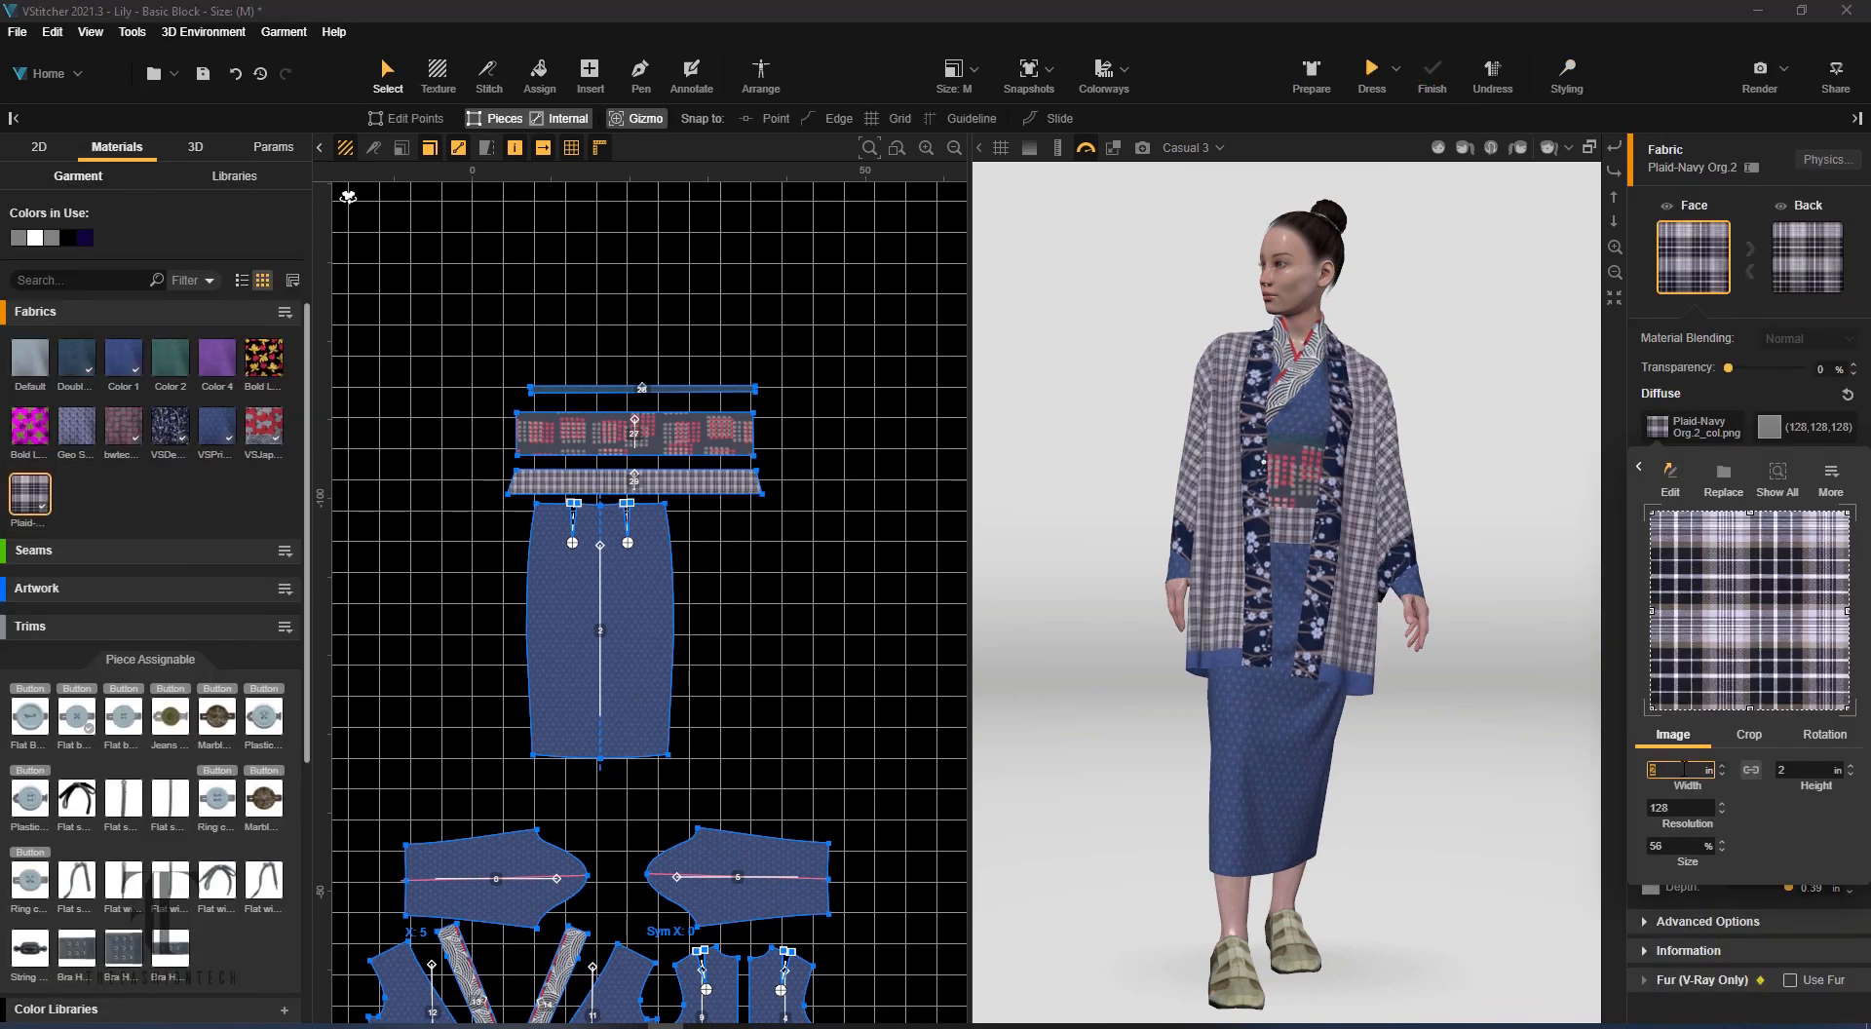
text(10)
key(Return)
mouse_move(1384, 624)
right_down()
mouse_move(1610, 621)
mouse_move(1384, 638)
right_up()
Change the Plaid-Navy Org.2 fabric's diffuse colour to a very dark navy blue
click(1770, 434)
click(1774, 683)
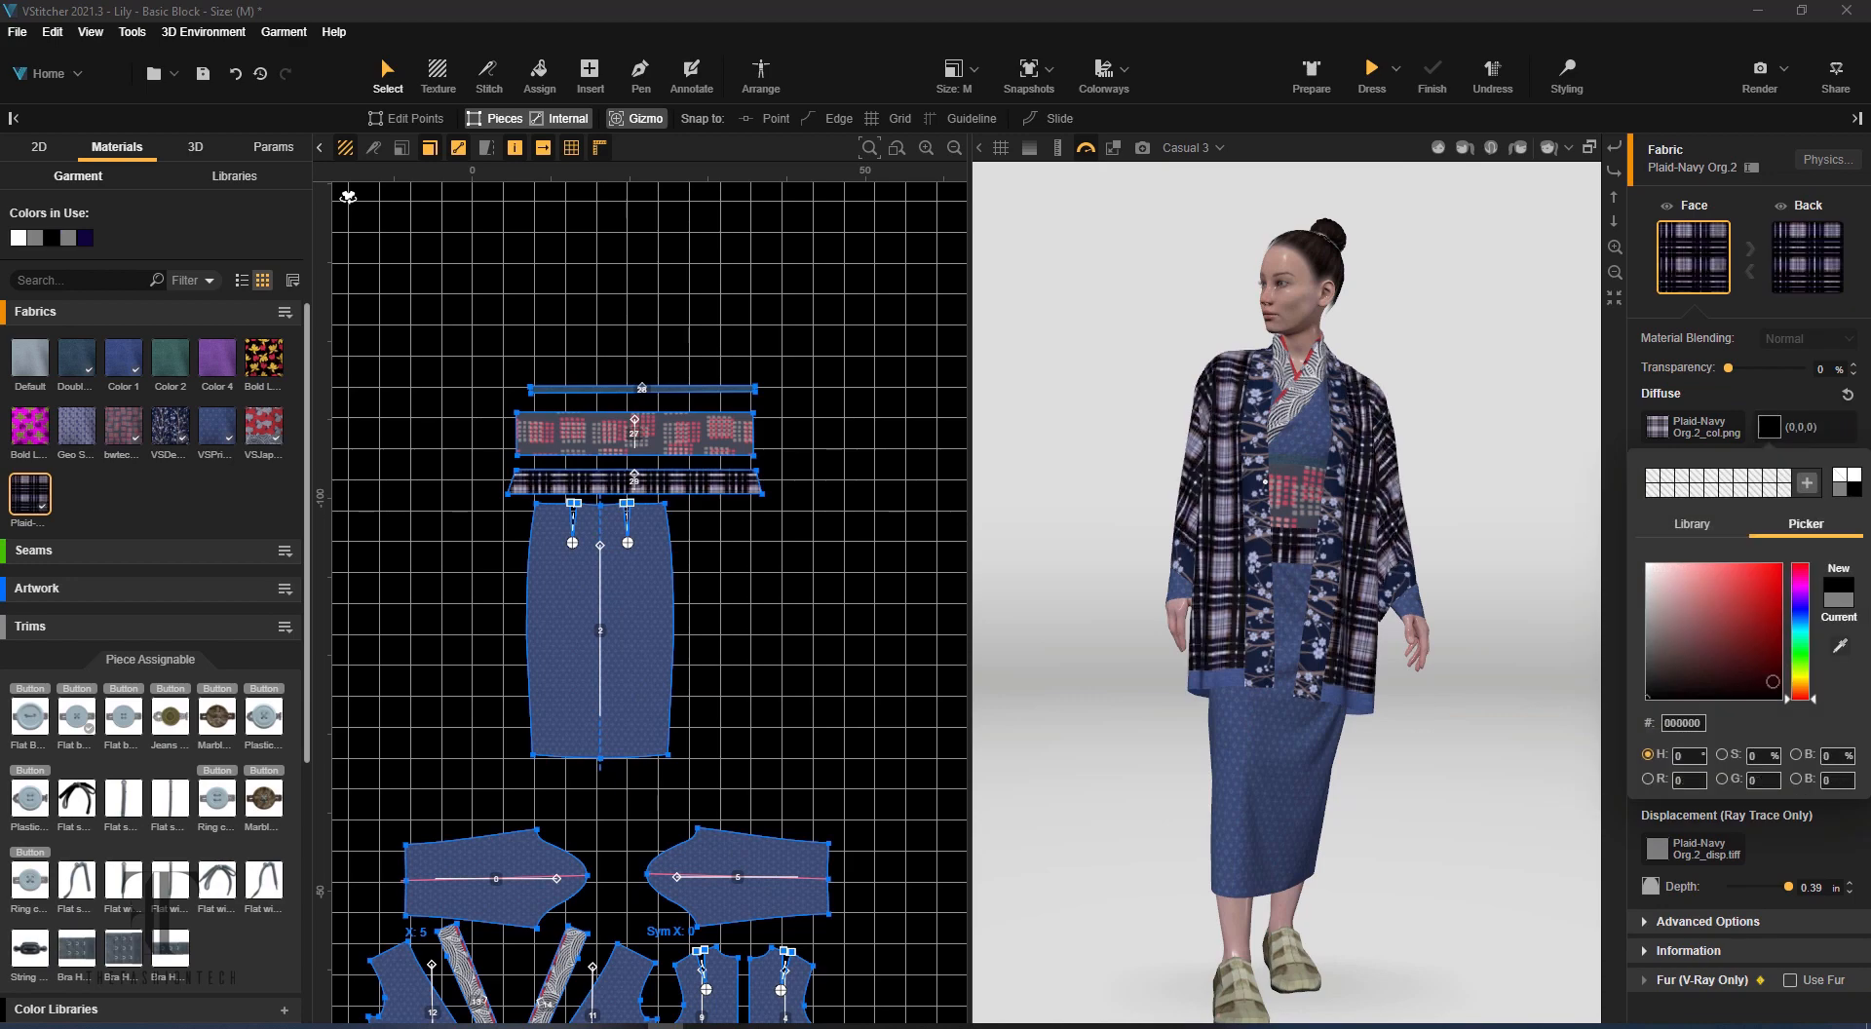
click(1800, 606)
click(1521, 409)
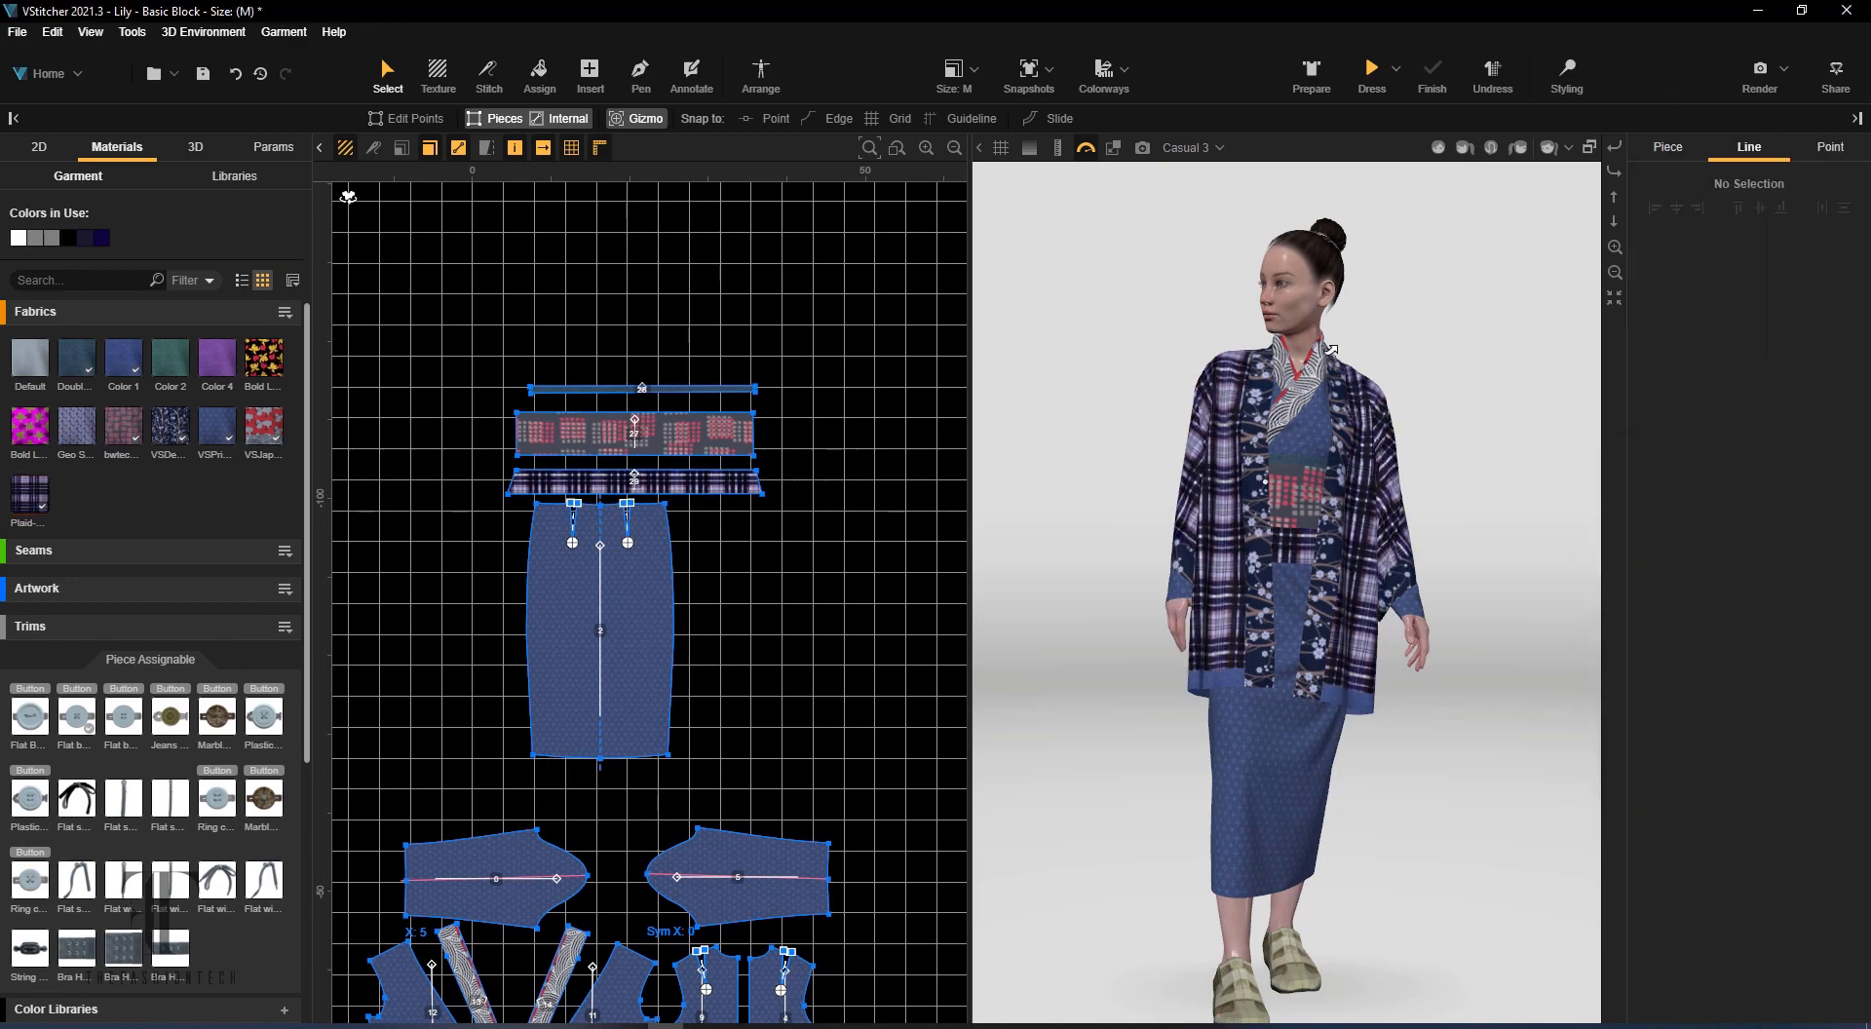
Set the wide waist sash's bwtec448841 fabric to a dark red diffuse colour of (87,4,4)
mouse_move(1365, 566)
right_down()
mouse_move(1572, 527)
mouse_move(1365, 546)
right_up()
click(665, 441)
click(1770, 427)
click(1775, 585)
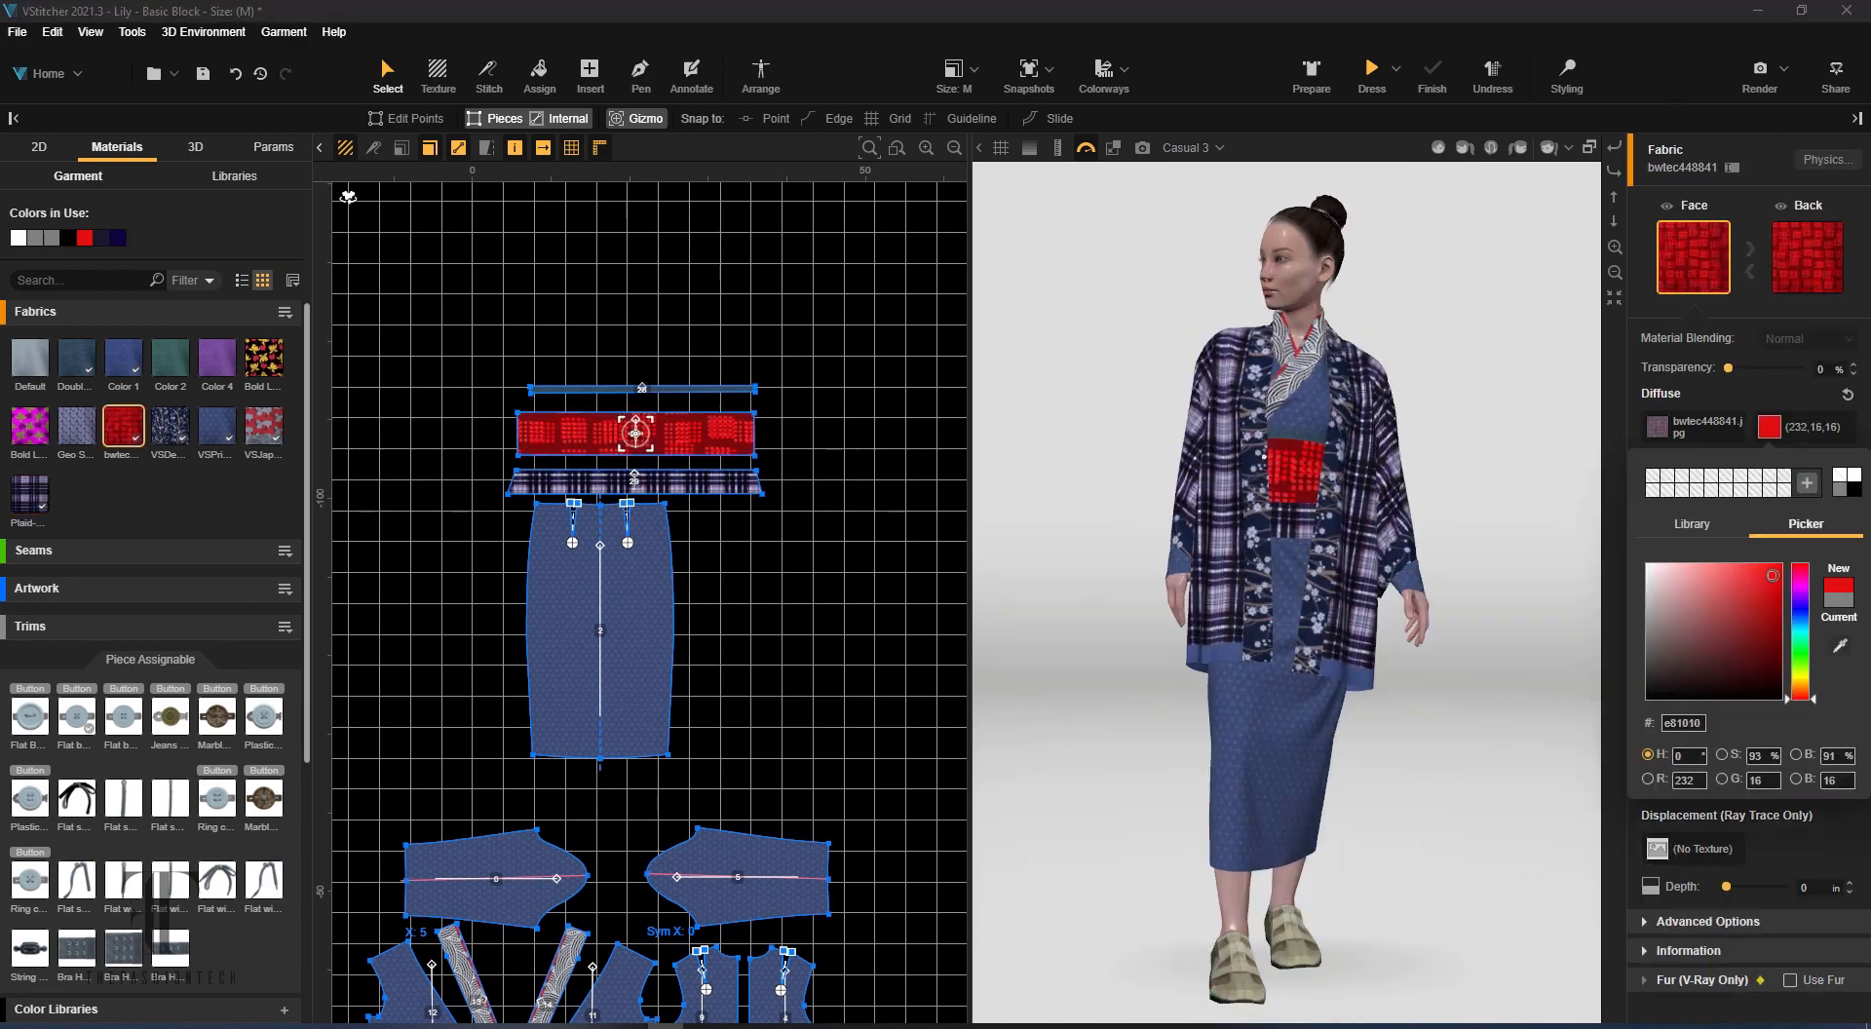
click(1773, 660)
right_drag(1550, 623, 1460, 313)
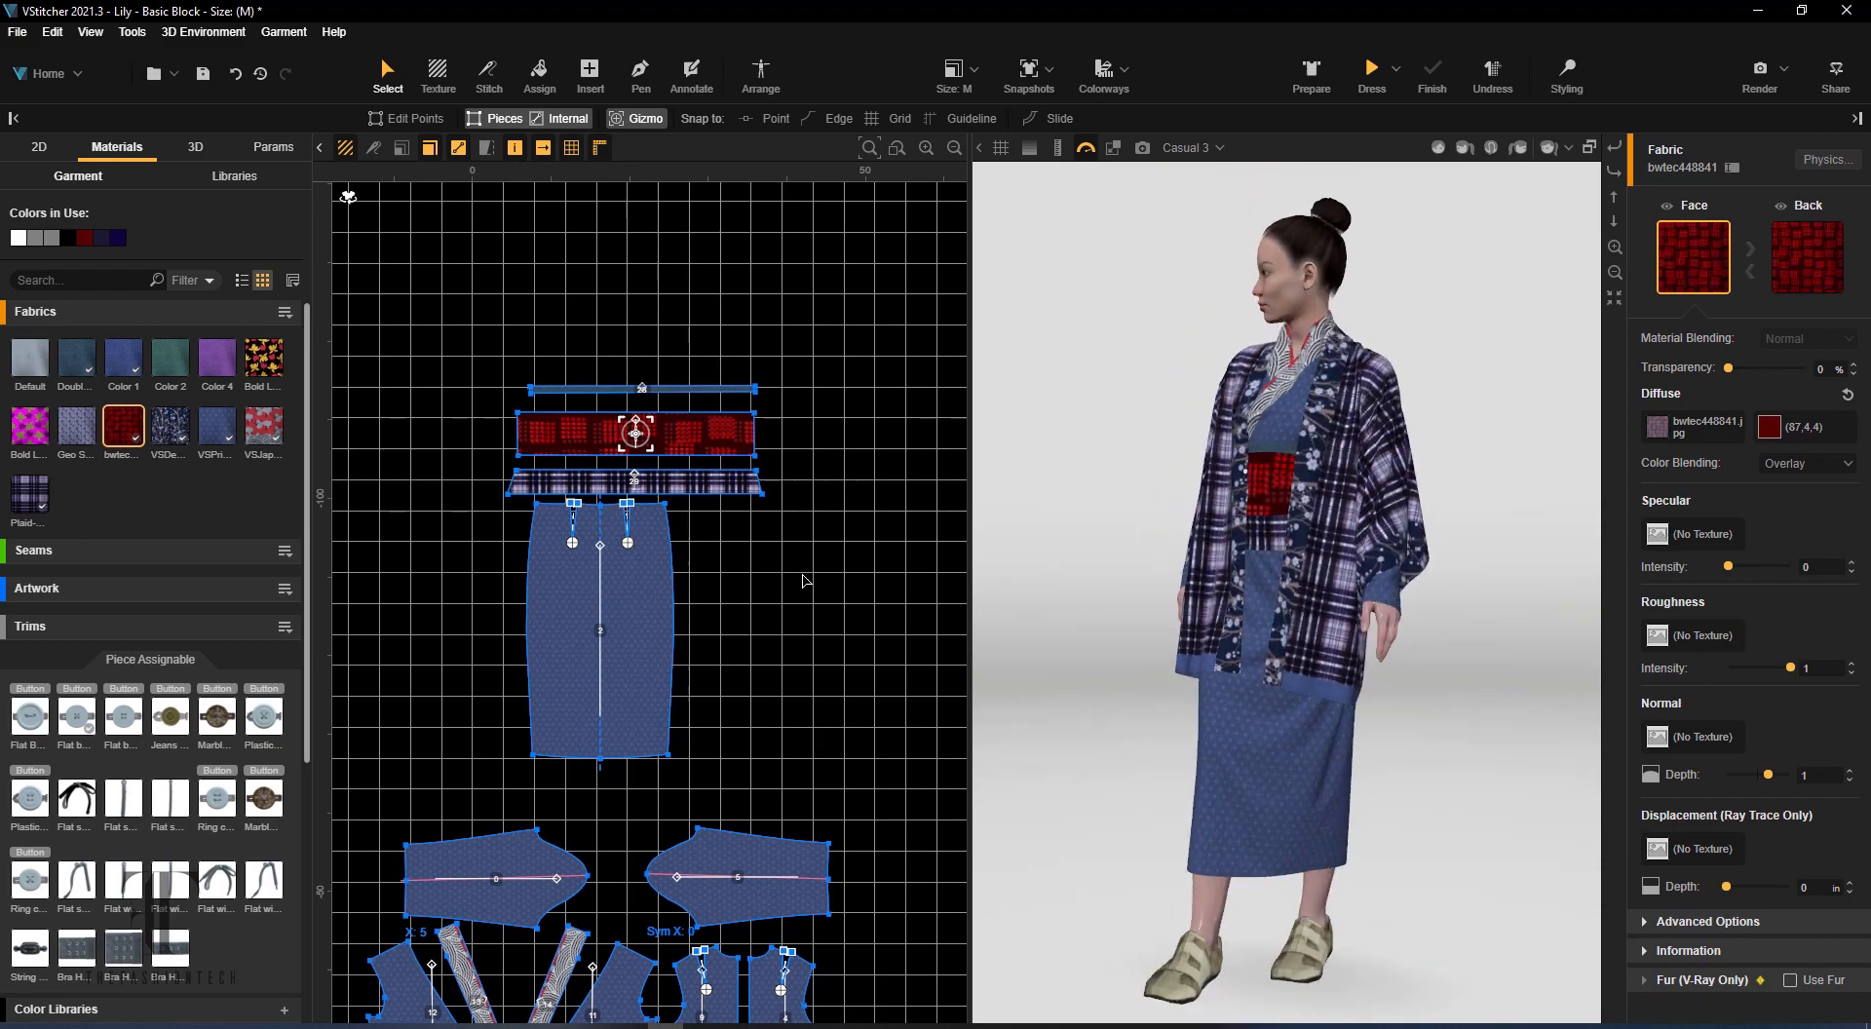
Inspect the recoloured kimono outfit from several angles in a V-Ray ray trace preview, pause it and close the preview
scroll(807, 582, down, 5)
middle_drag(807, 582, 1099, 447)
middle_drag(1099, 448, 830, 520)
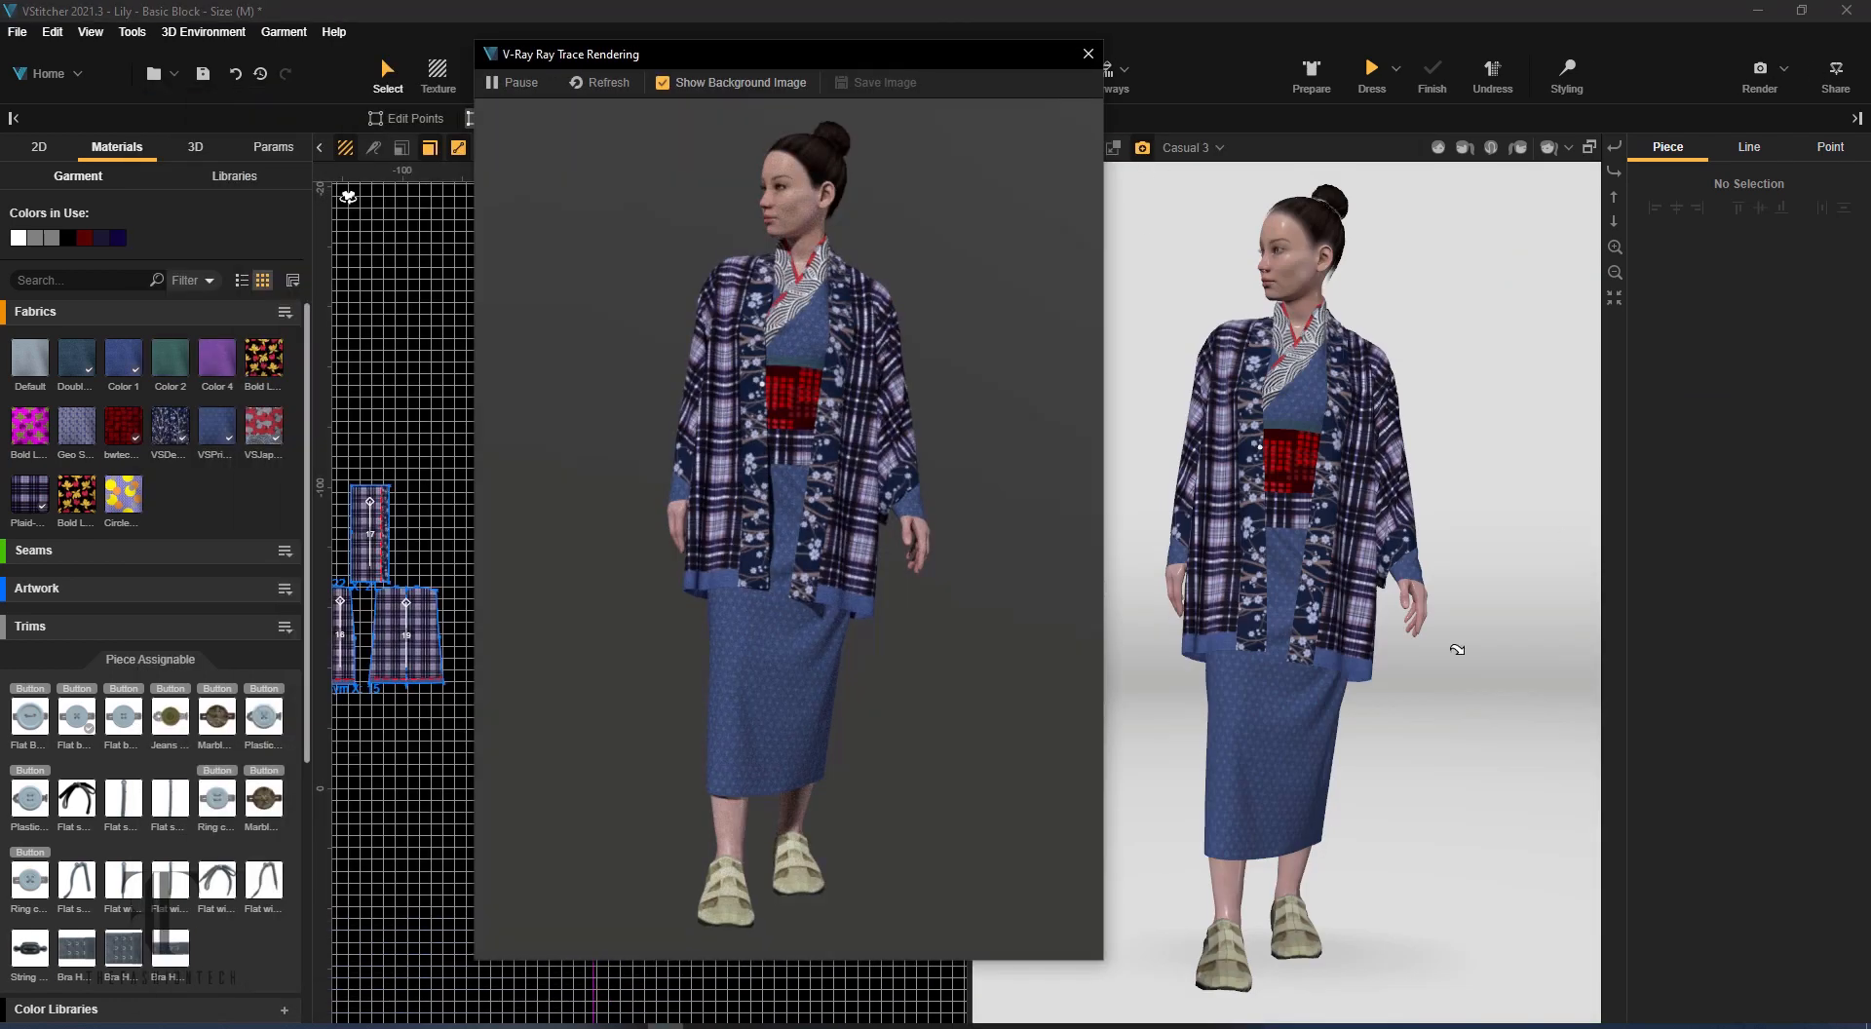
right_drag(1507, 661, 1742, 627)
click(518, 83)
click(1089, 53)
Apply the yellow and purple Circles fabric to the skirt piece and replace the blue VSPrinted fabric with it on all elements
drag(125, 496, 1279, 702)
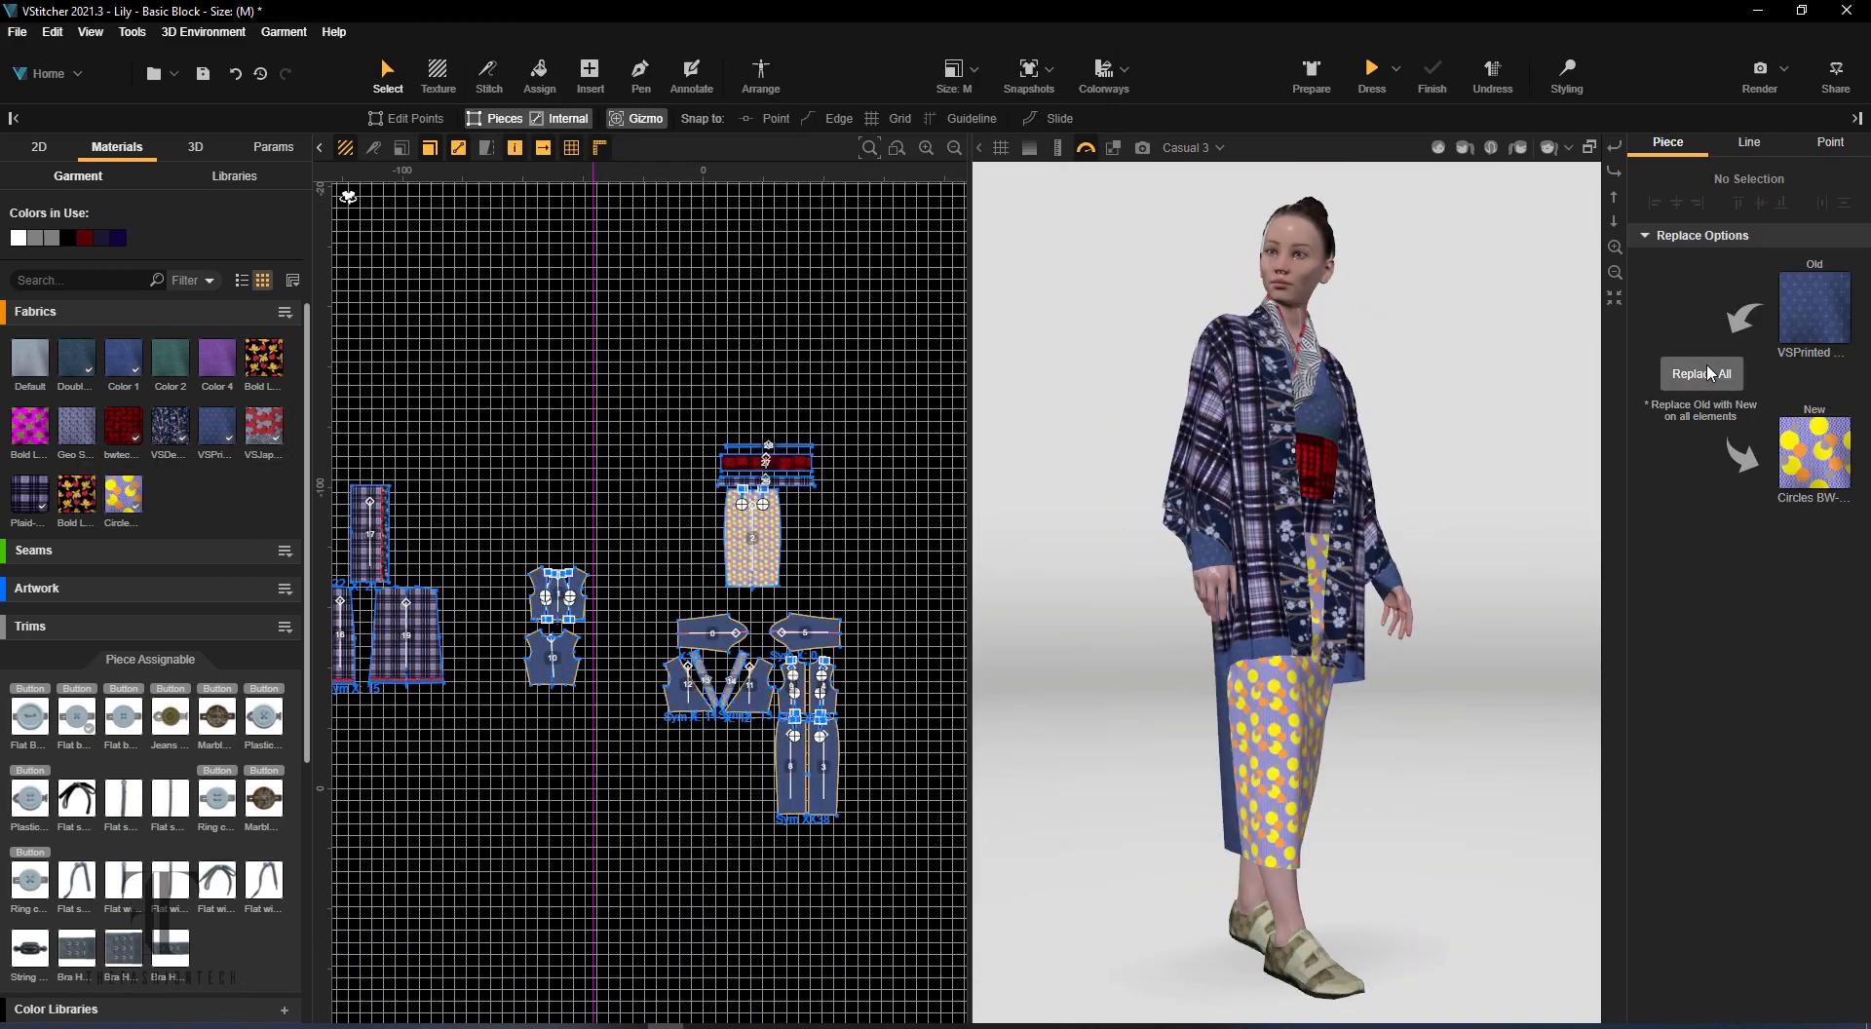
click(1702, 375)
right_drag(1569, 561, 1506, 562)
scroll(744, 559, up, 2)
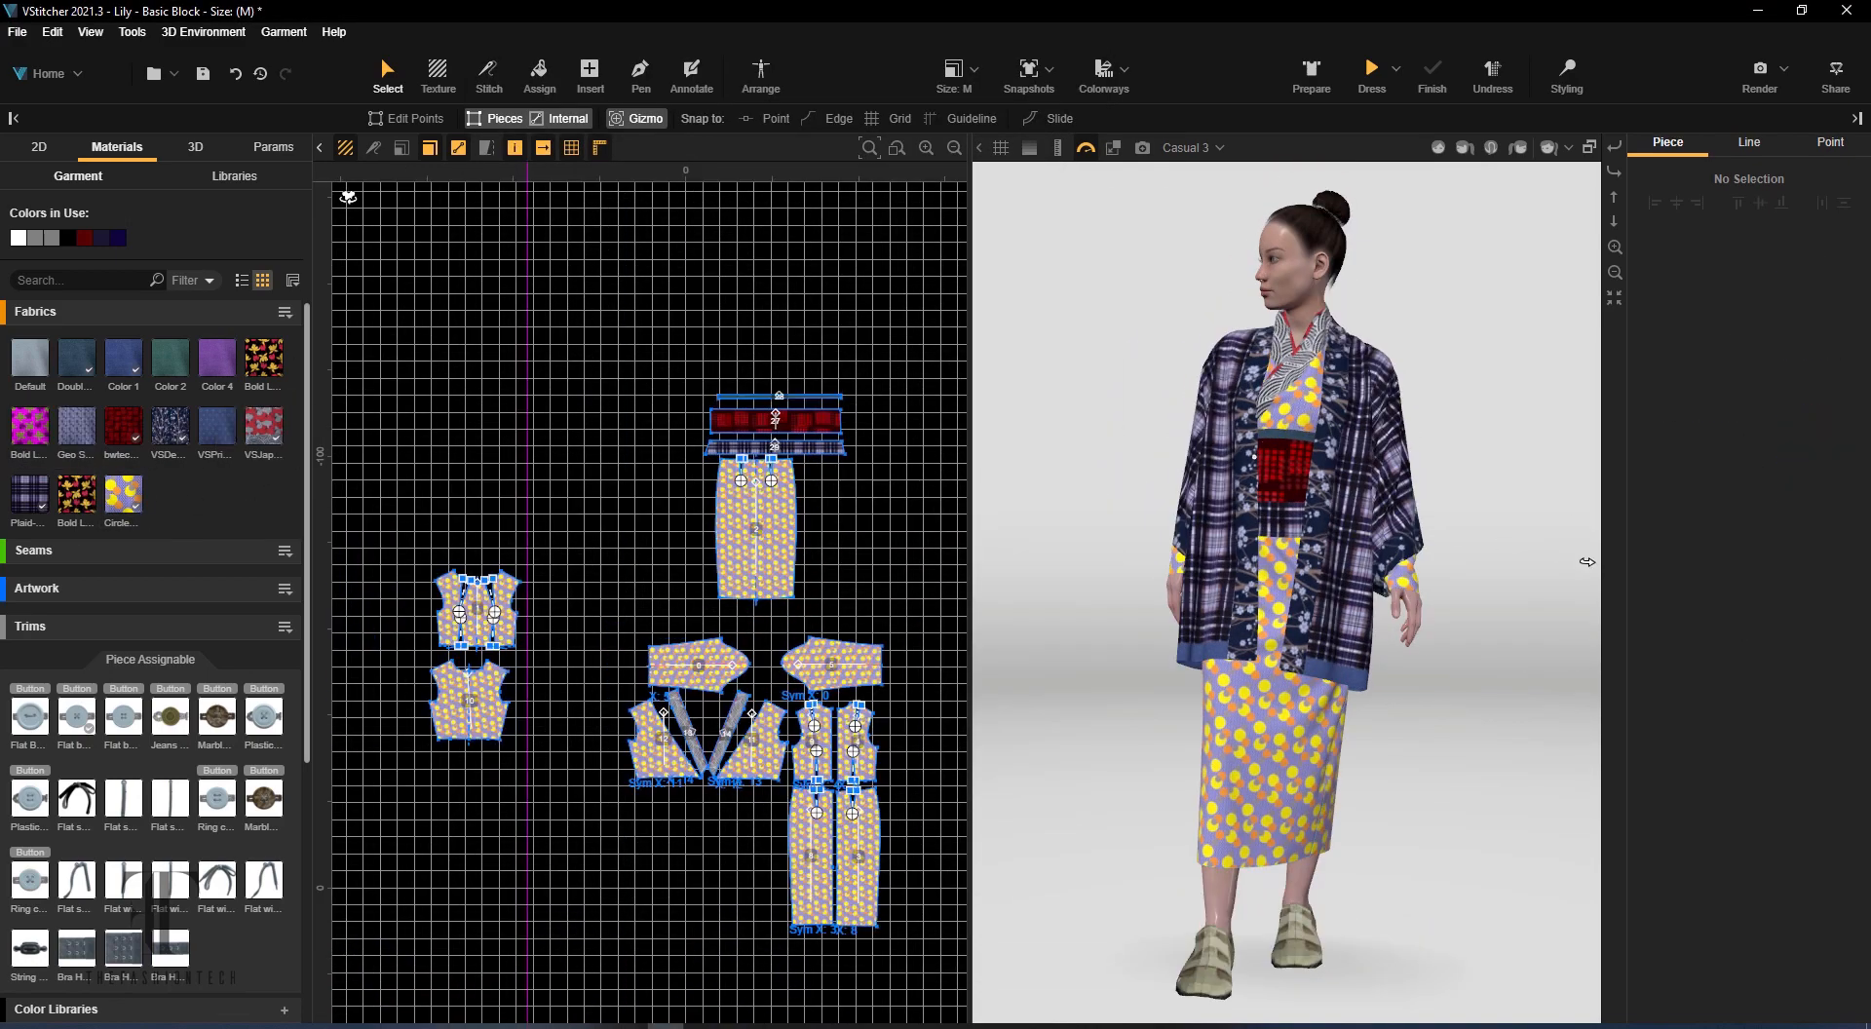
Apply the Fans fabric to the thin upper waist band and the lower waist band around the red sash
click(293, 281)
drag(170, 496, 733, 445)
scroll(765, 382, up, 5)
drag(1513, 558, 1432, 435)
scroll(1462, 410, up, 5)
scroll(1432, 435, down, 6)
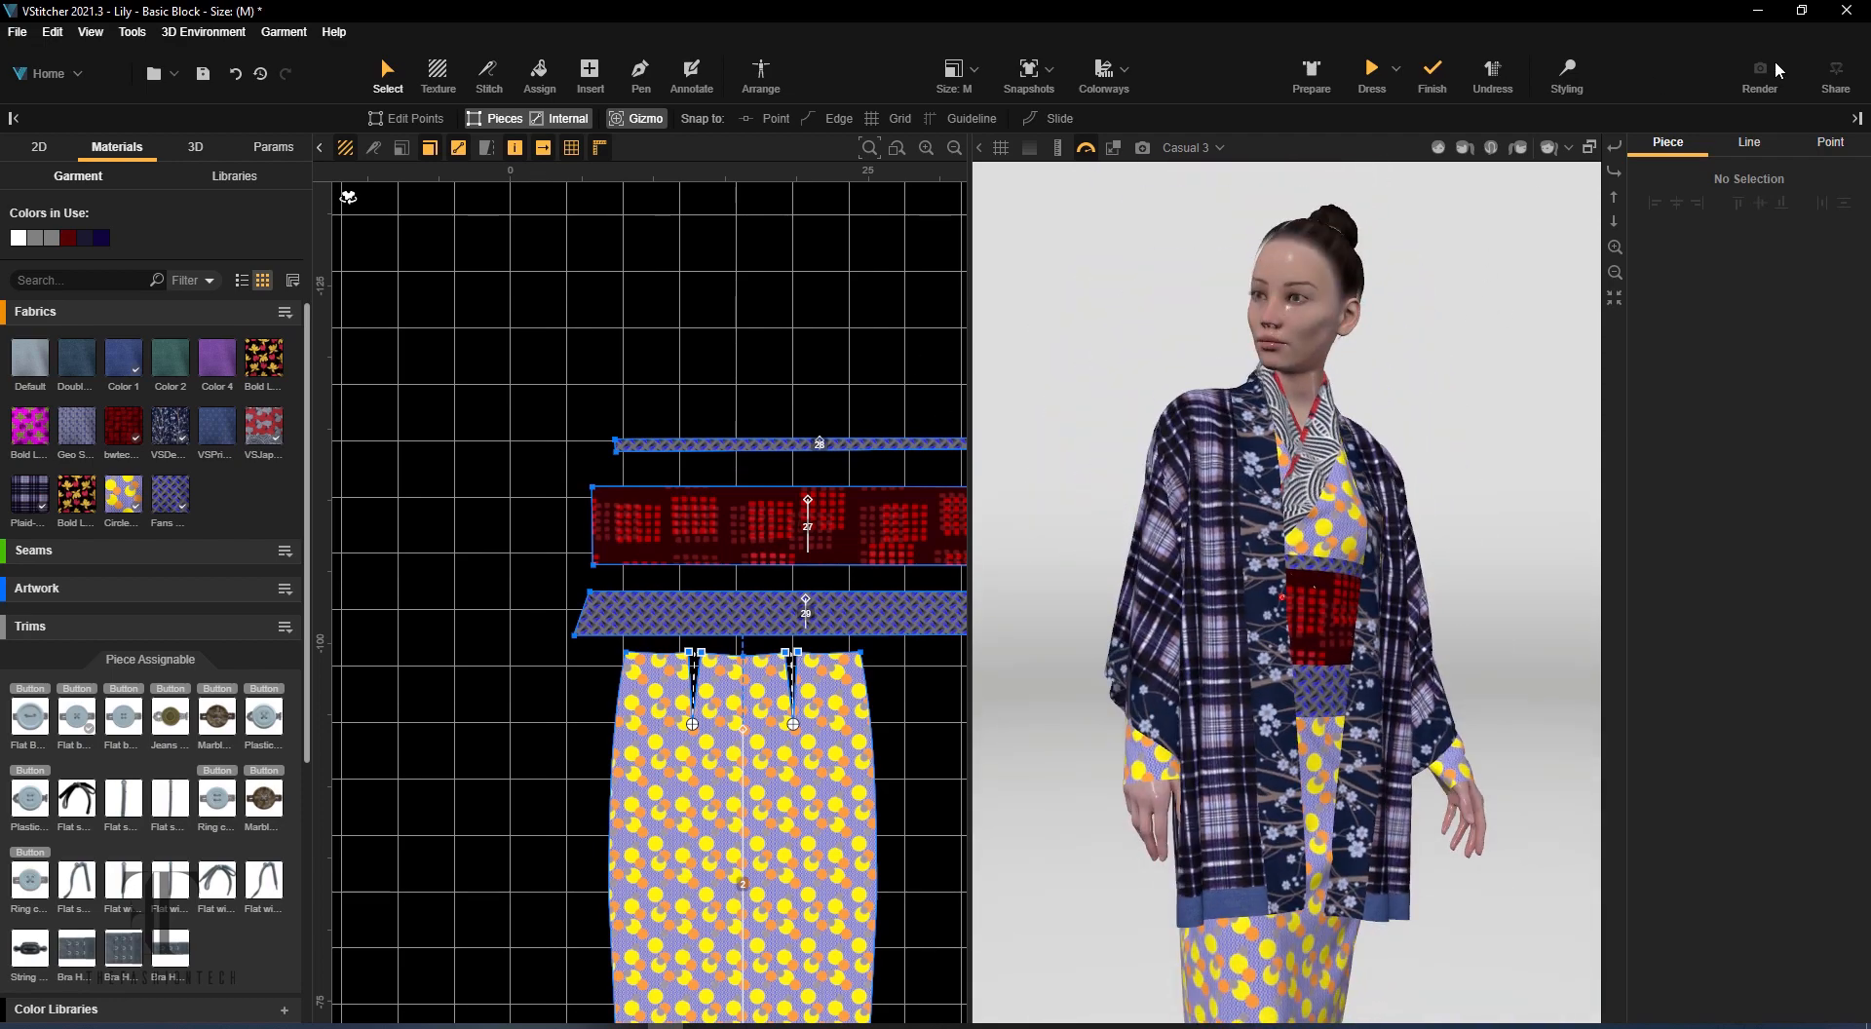
scroll(1499, 623, down, 3)
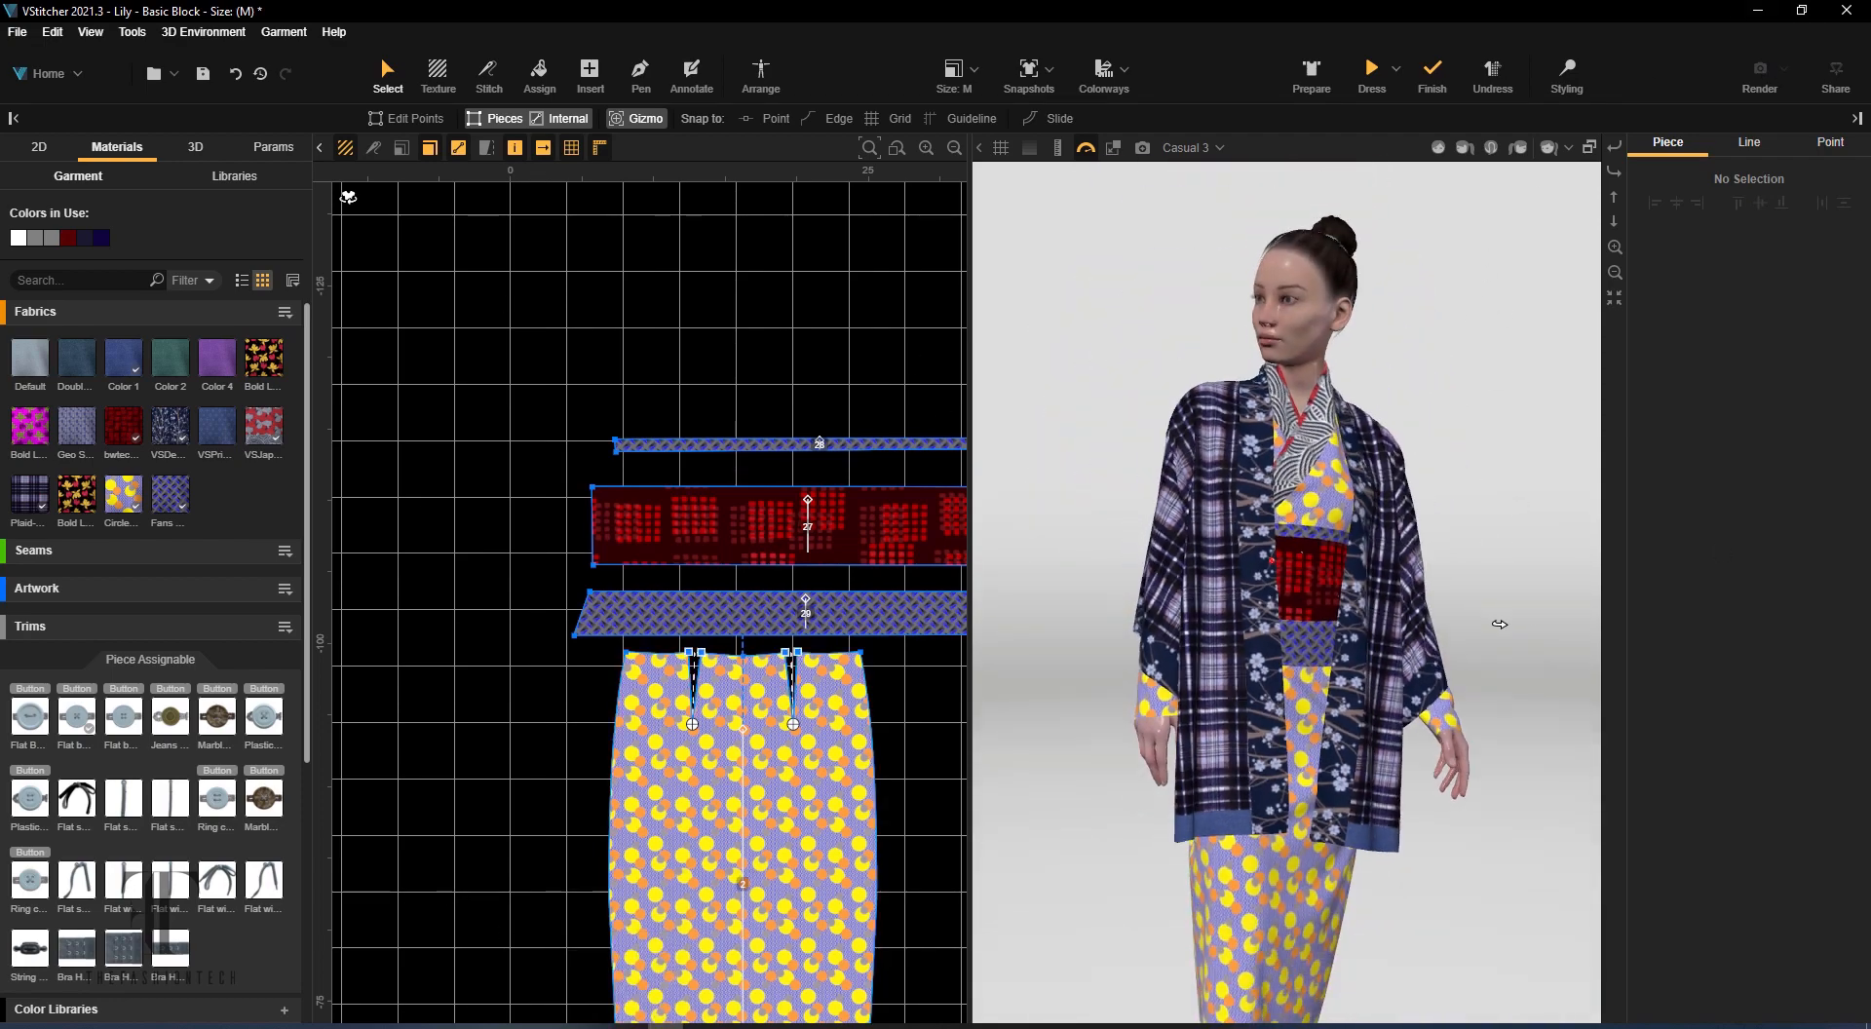
Apply the Bold Leaf fabric to the thin waist band above the red sash
drag(1499, 624, 1472, 870)
drag(264, 360, 692, 446)
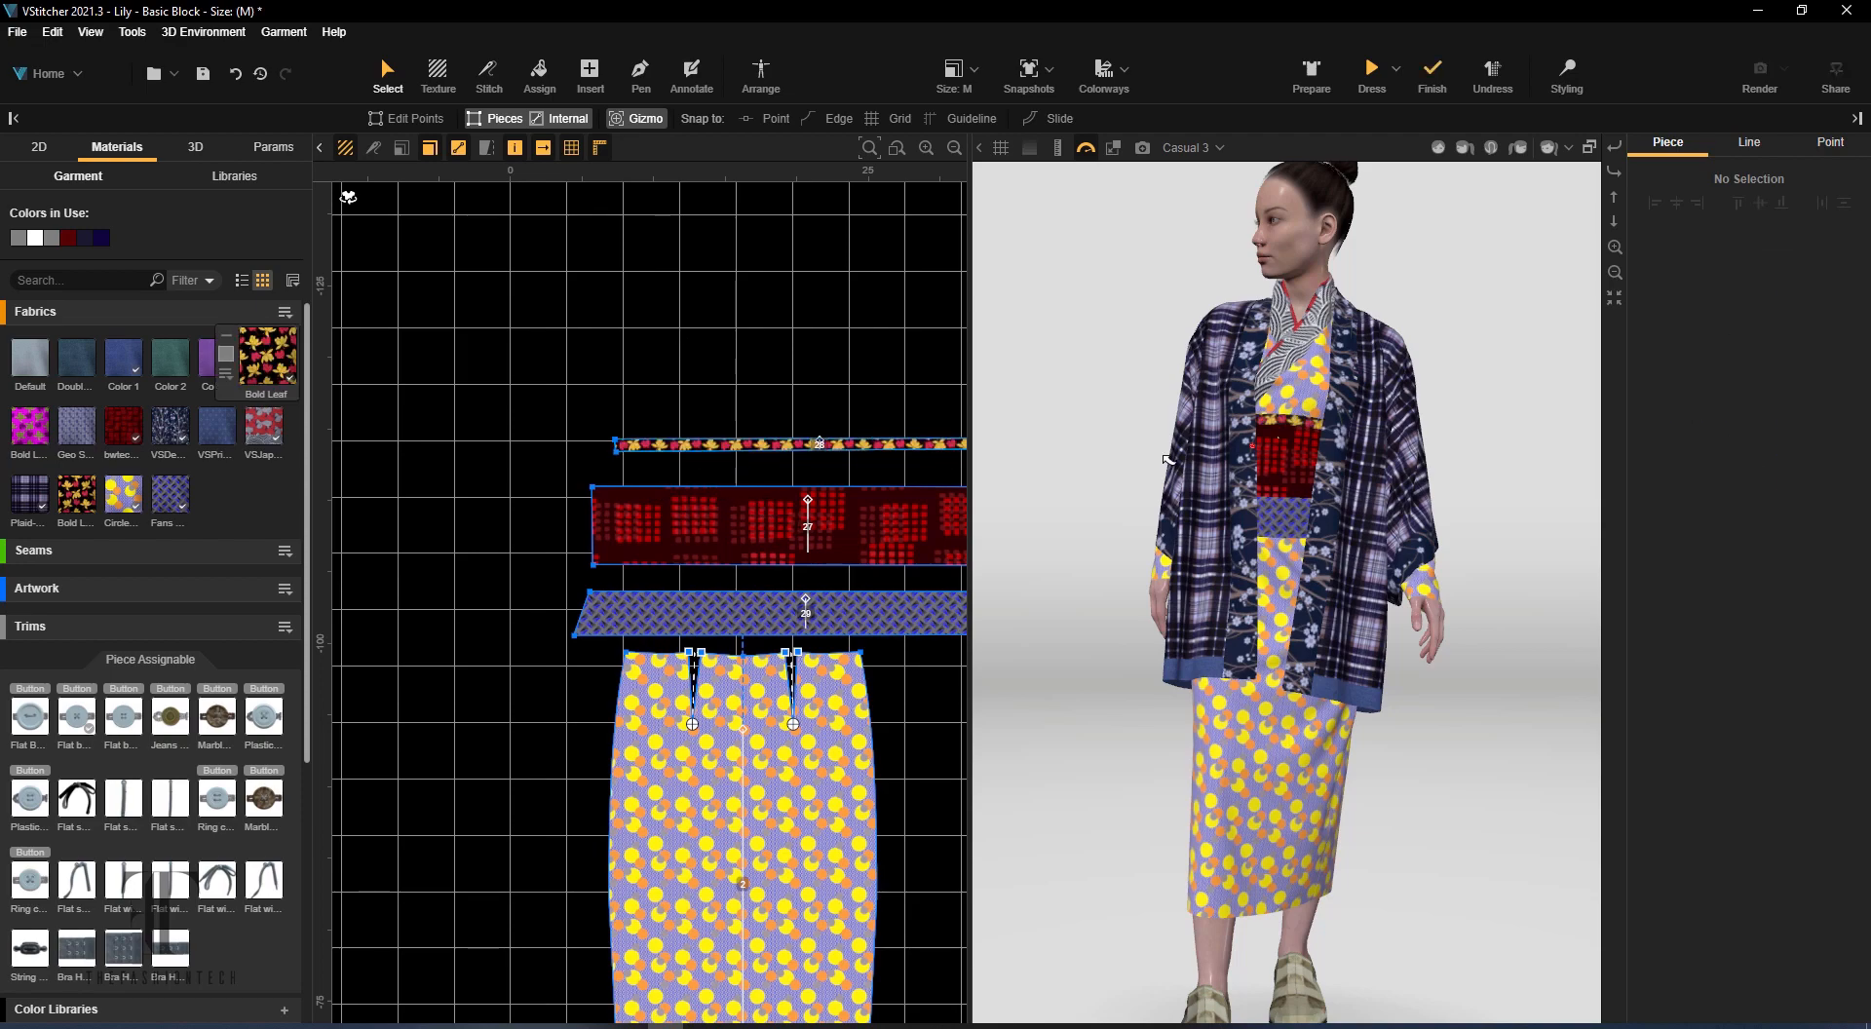
scroll(828, 585, down, 5)
Apply the Geo Square fabric to the two diagonal collar bands of the kimono dress
middle_drag(850, 858, 836, 402)
scroll(694, 401, up, 7)
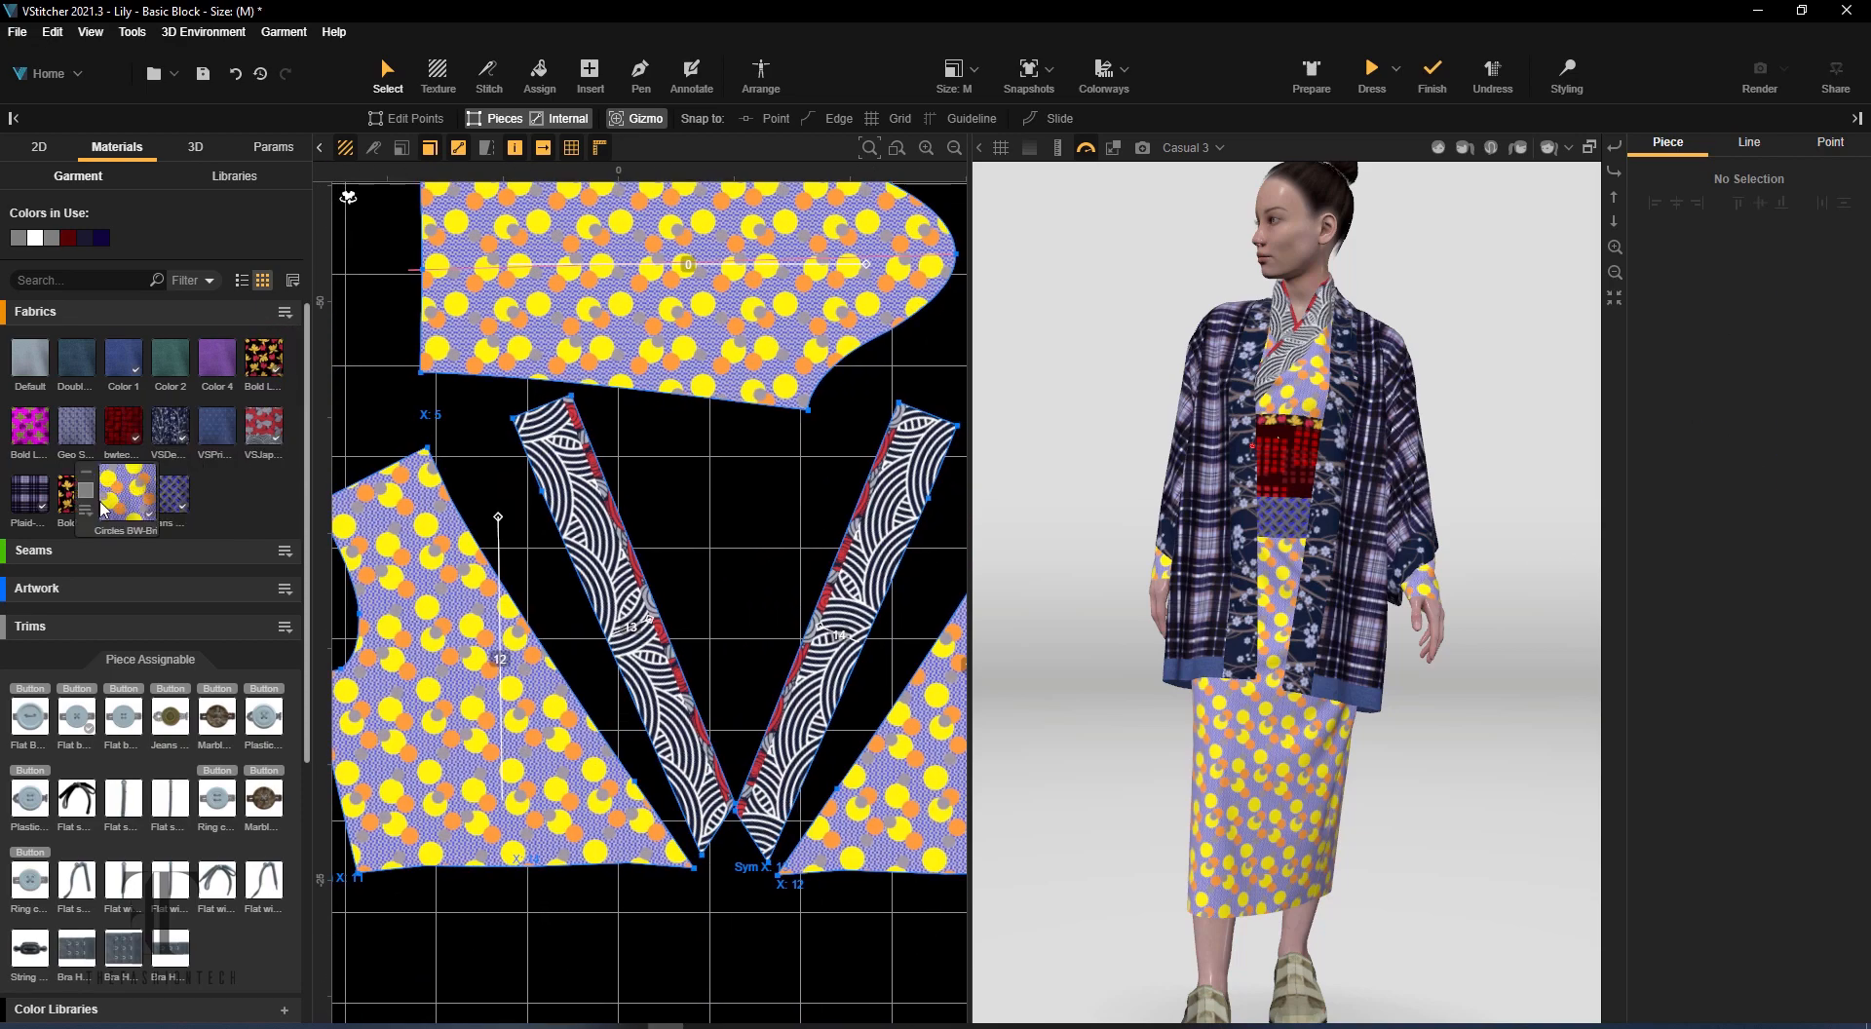
drag(76, 427, 867, 551)
scroll(1536, 679, down, 3)
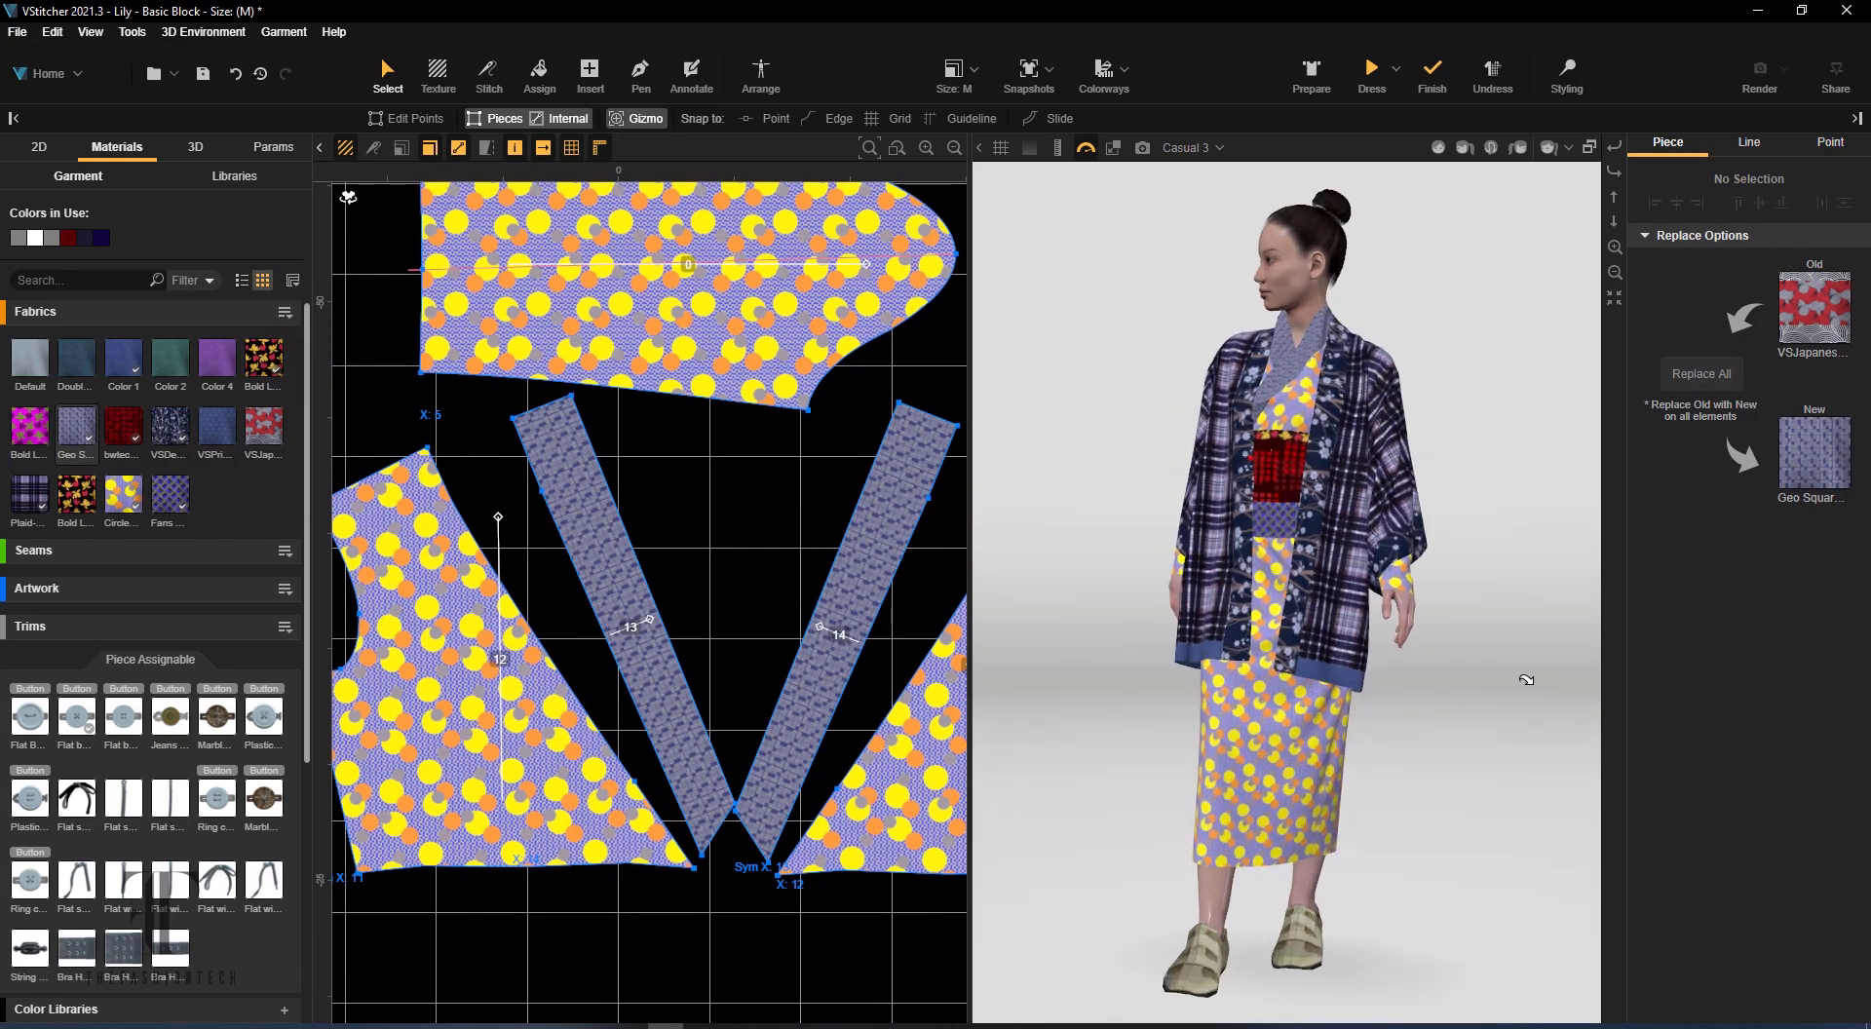
Inspect the outfit with the new prints in a V-Ray ray trace preview, pause it and close the preview
click(1143, 148)
right_drag(1119, 655, 1184, 672)
click(592, 85)
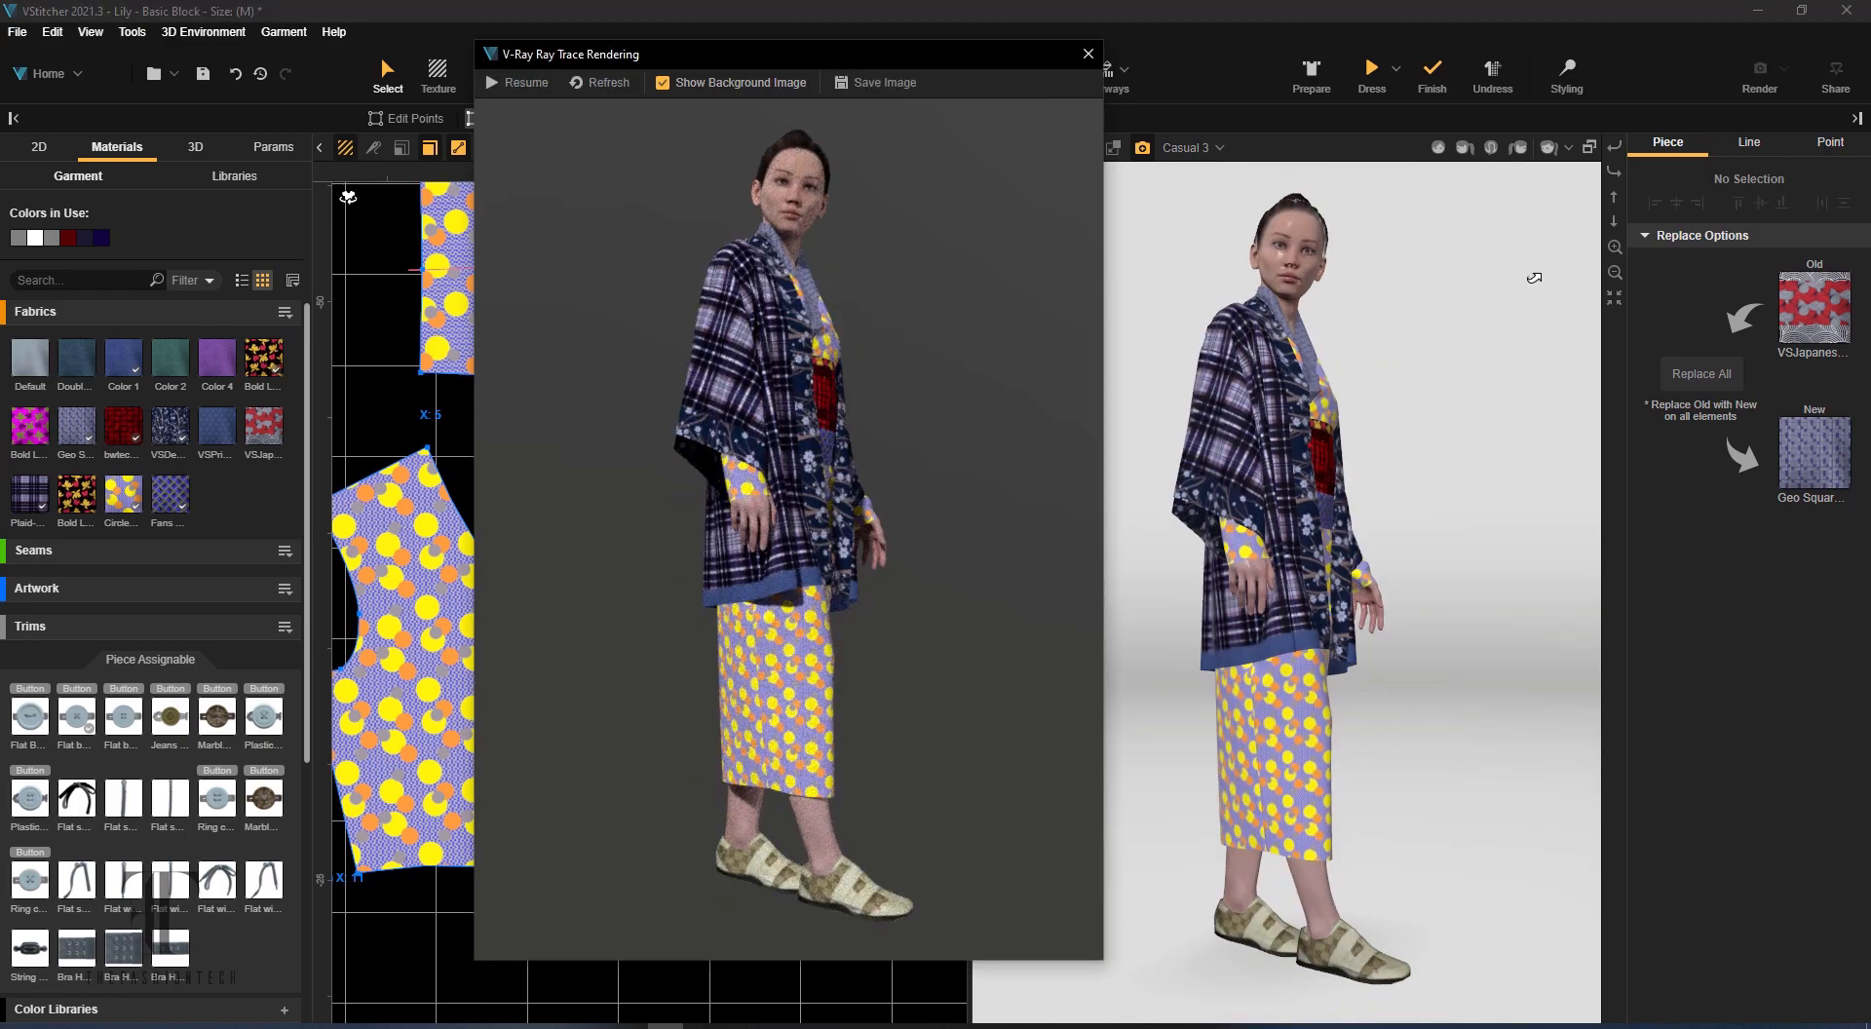
click(1089, 57)
Import the red and grey Circles fabric, apply it to the wrap front piece and replace the yellow Circles fabric with it on all elements
click(284, 313)
click(339, 334)
double_click(543, 167)
double_click(332, 167)
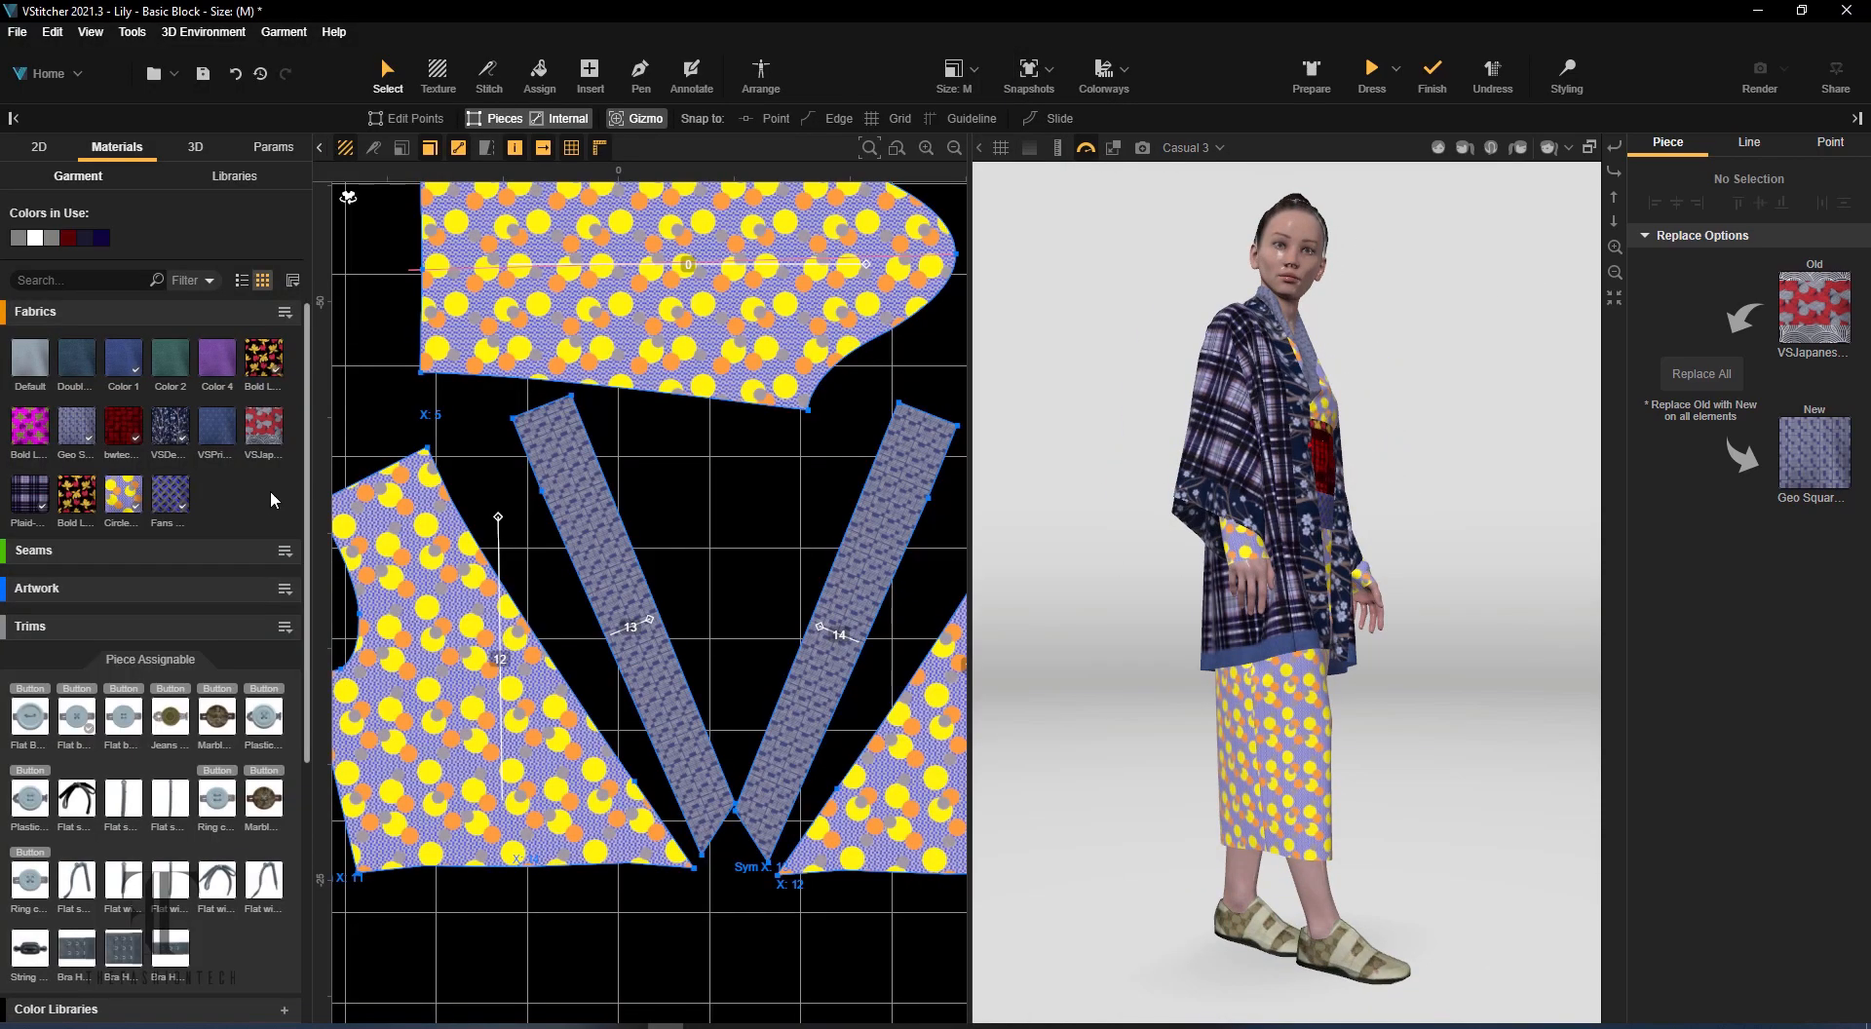
drag(217, 496, 423, 600)
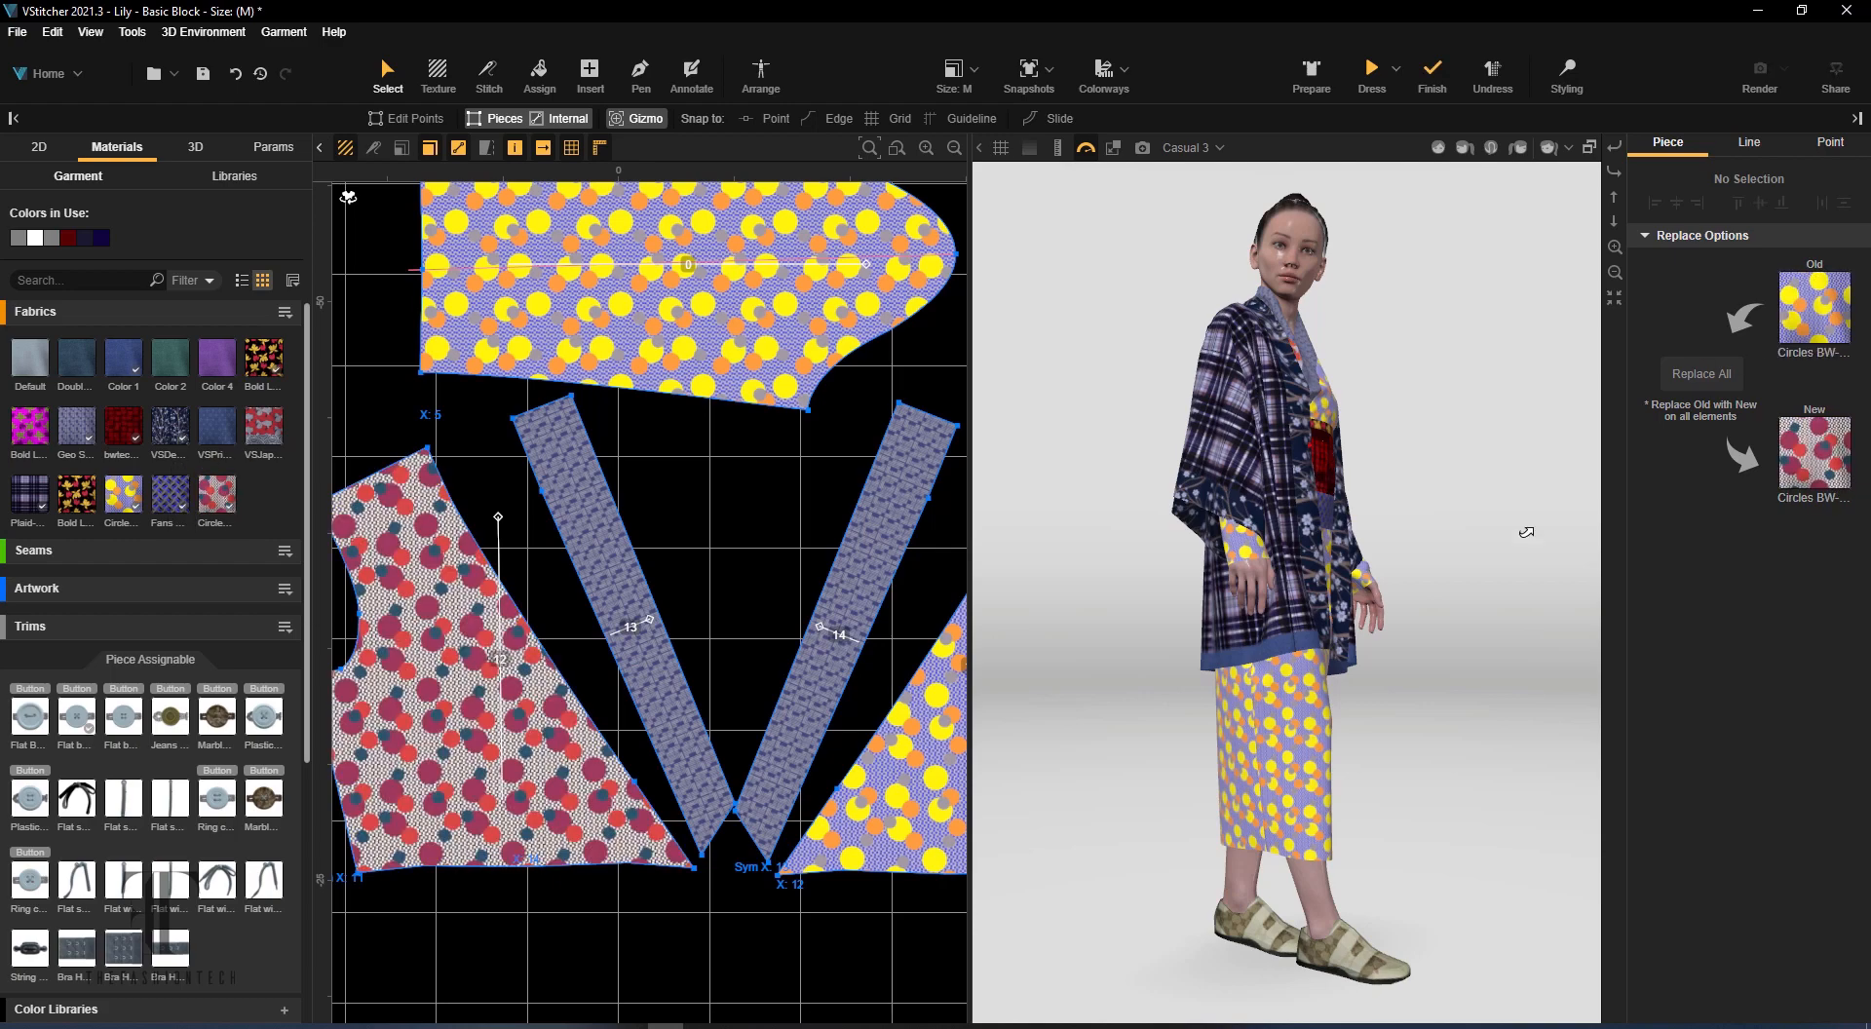
click(1704, 380)
Apply the Fans fabric to the wrap front piece and replace the Circles fabric with it on all elements
right_drag(1593, 571, 1559, 579)
drag(170, 495, 421, 602)
click(1717, 387)
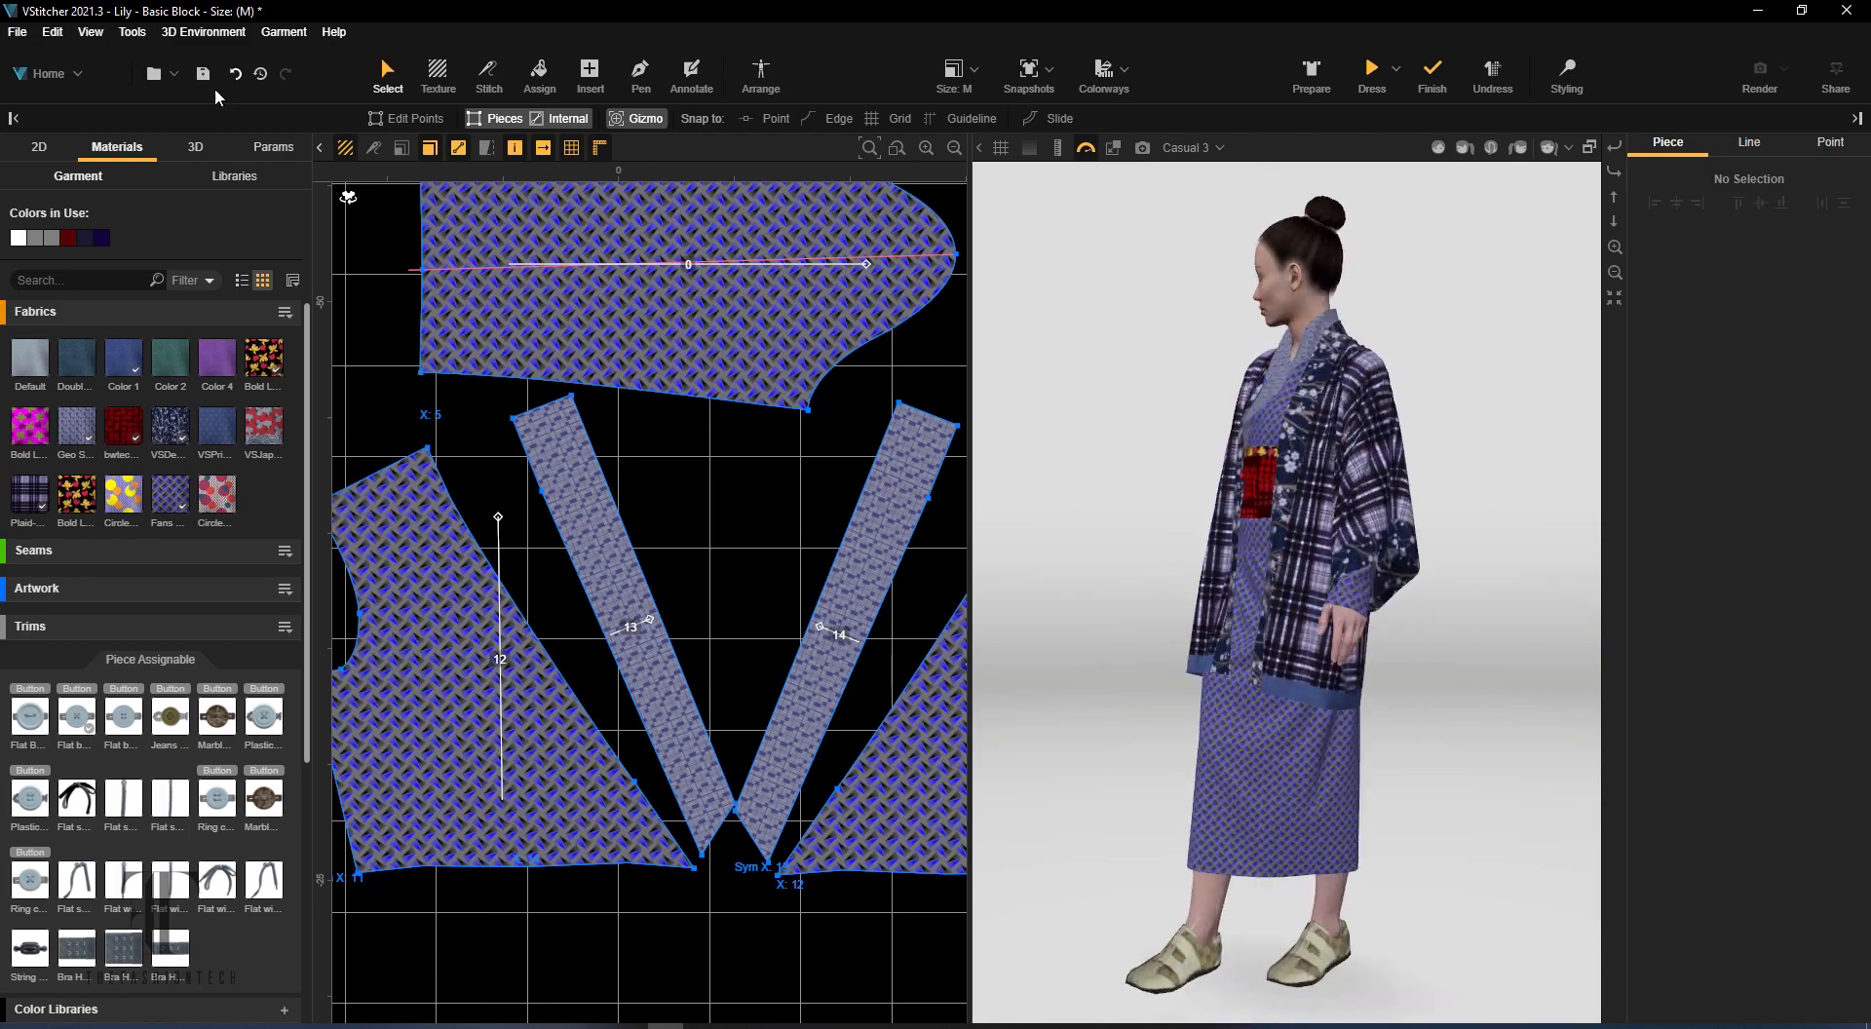
Save the garment through Save As as a .bw file in the Downloads folder
click(17, 31)
click(78, 216)
click(137, 923)
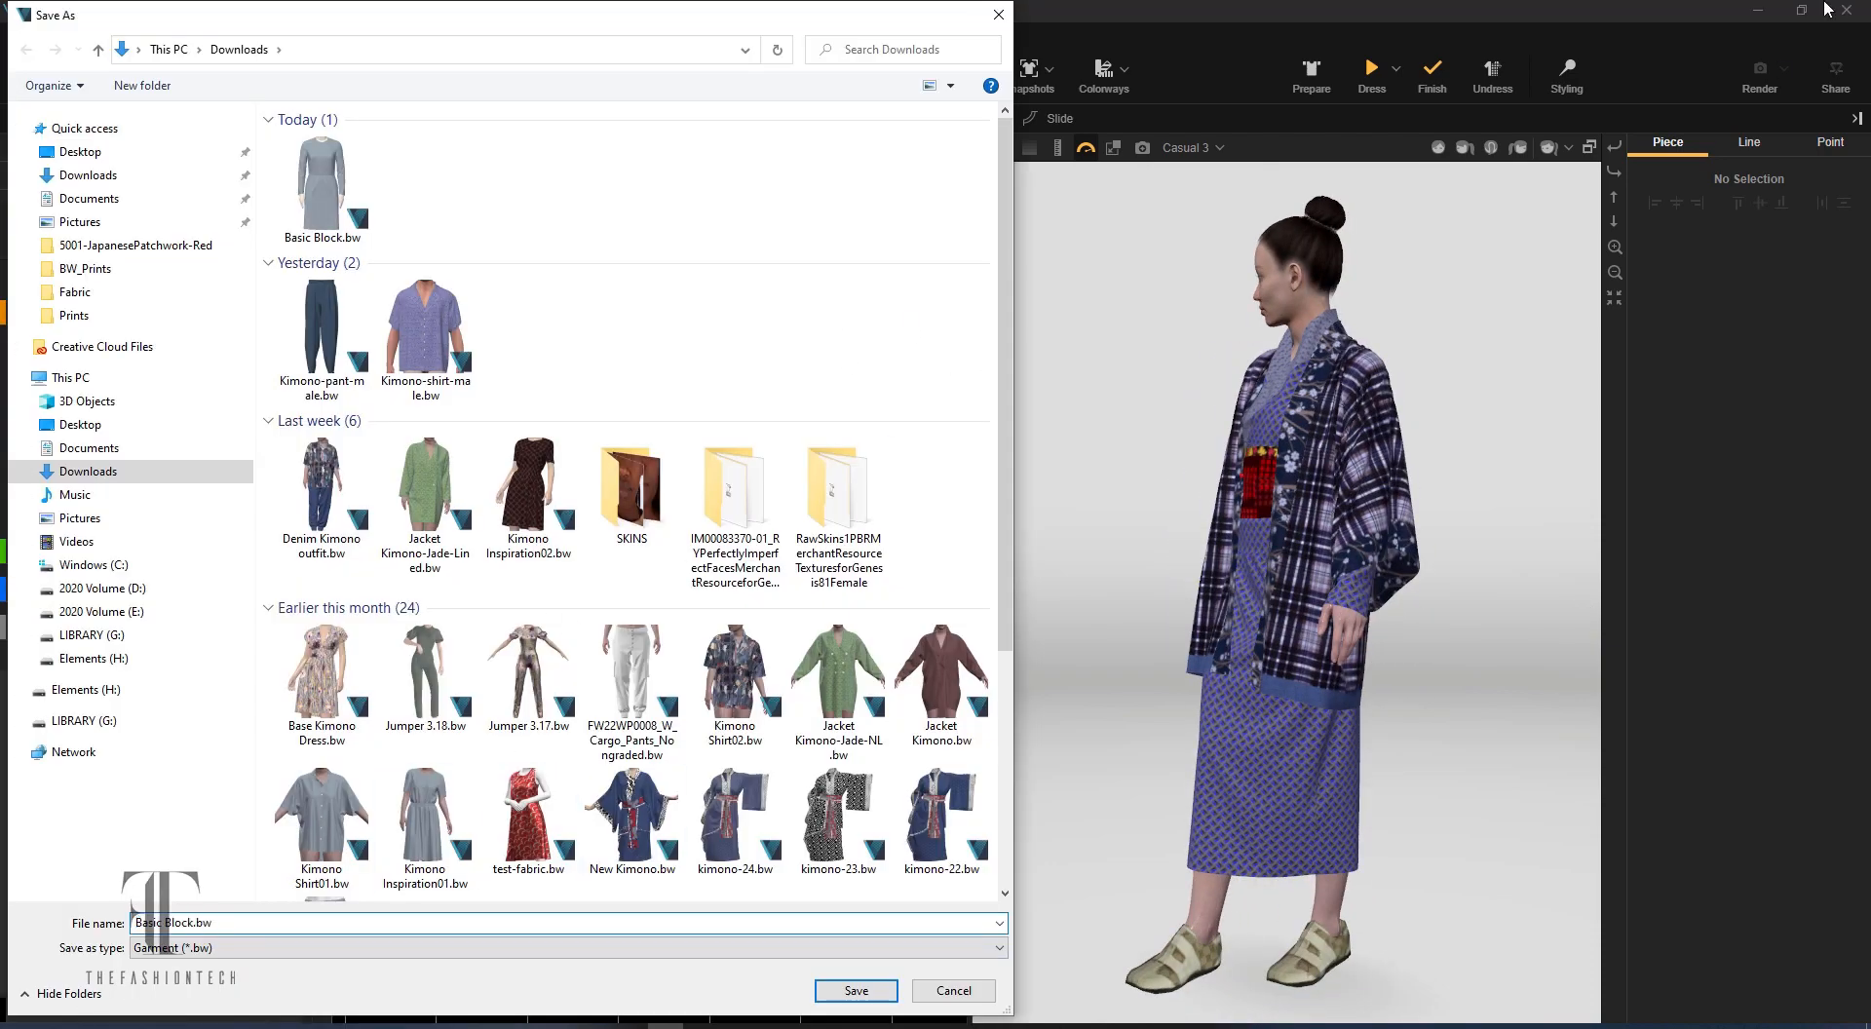
key(Return)
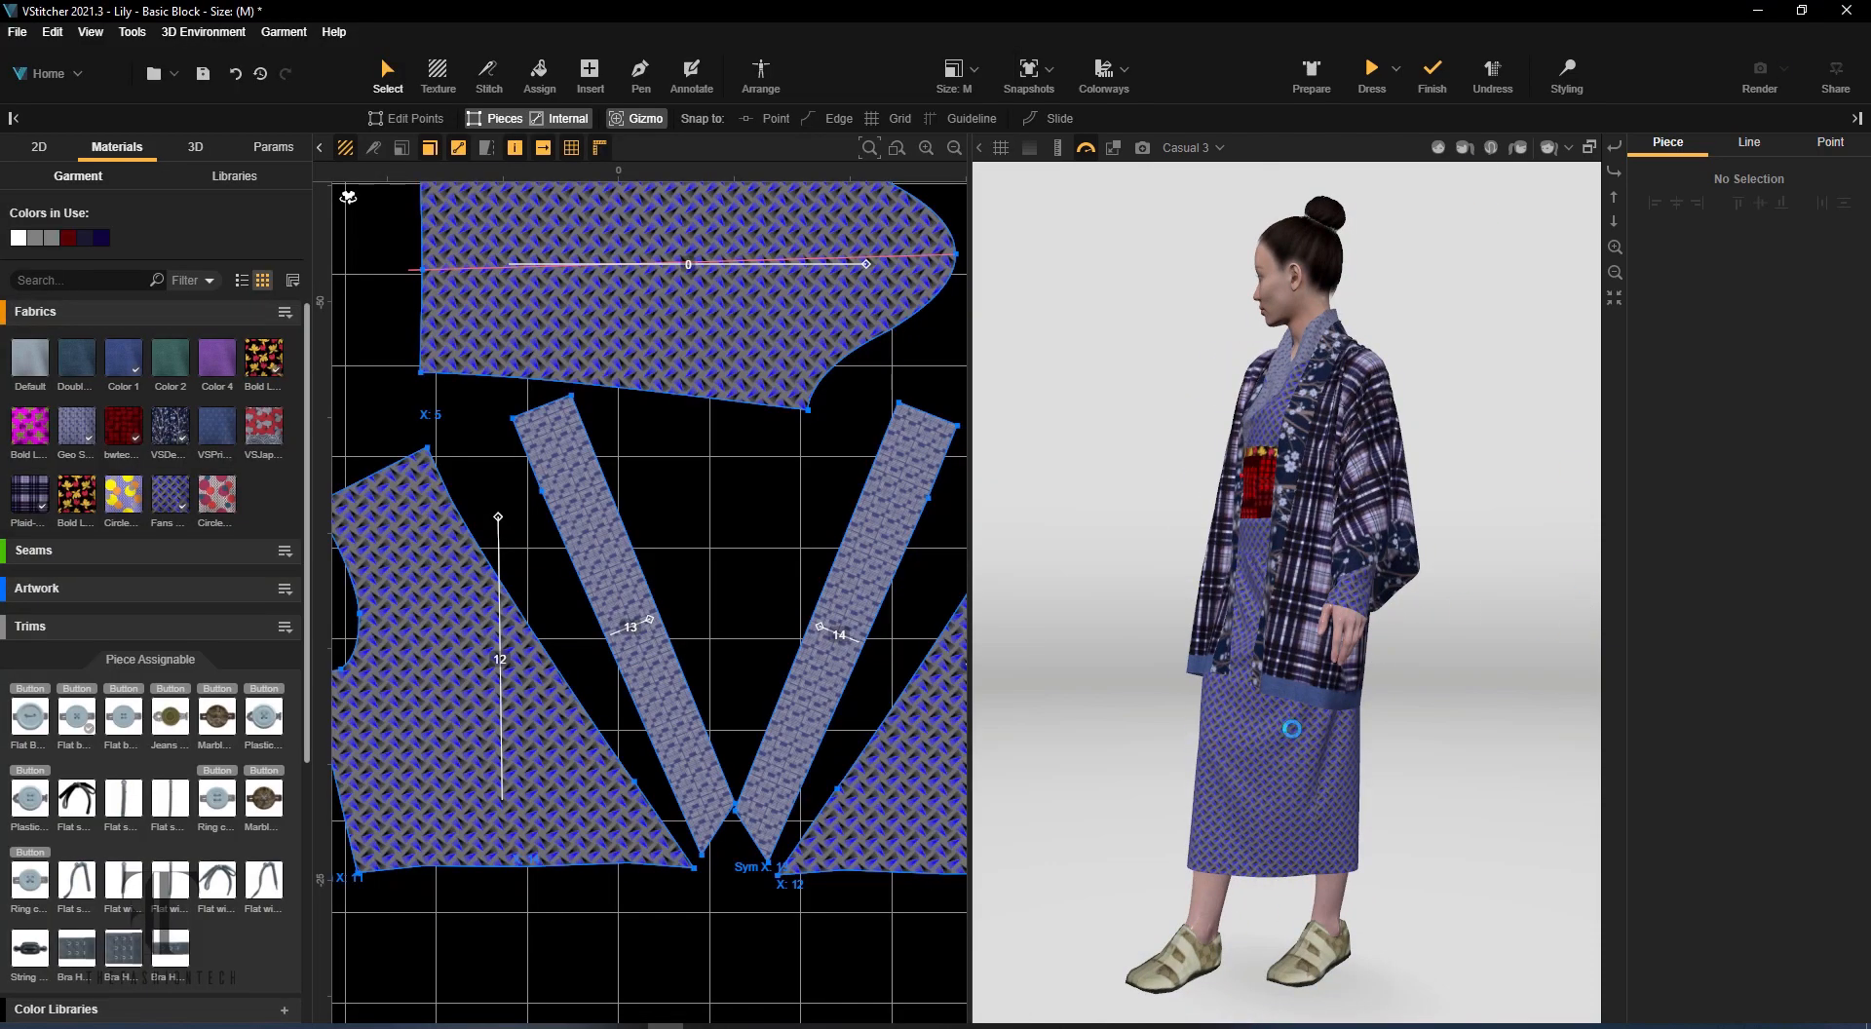